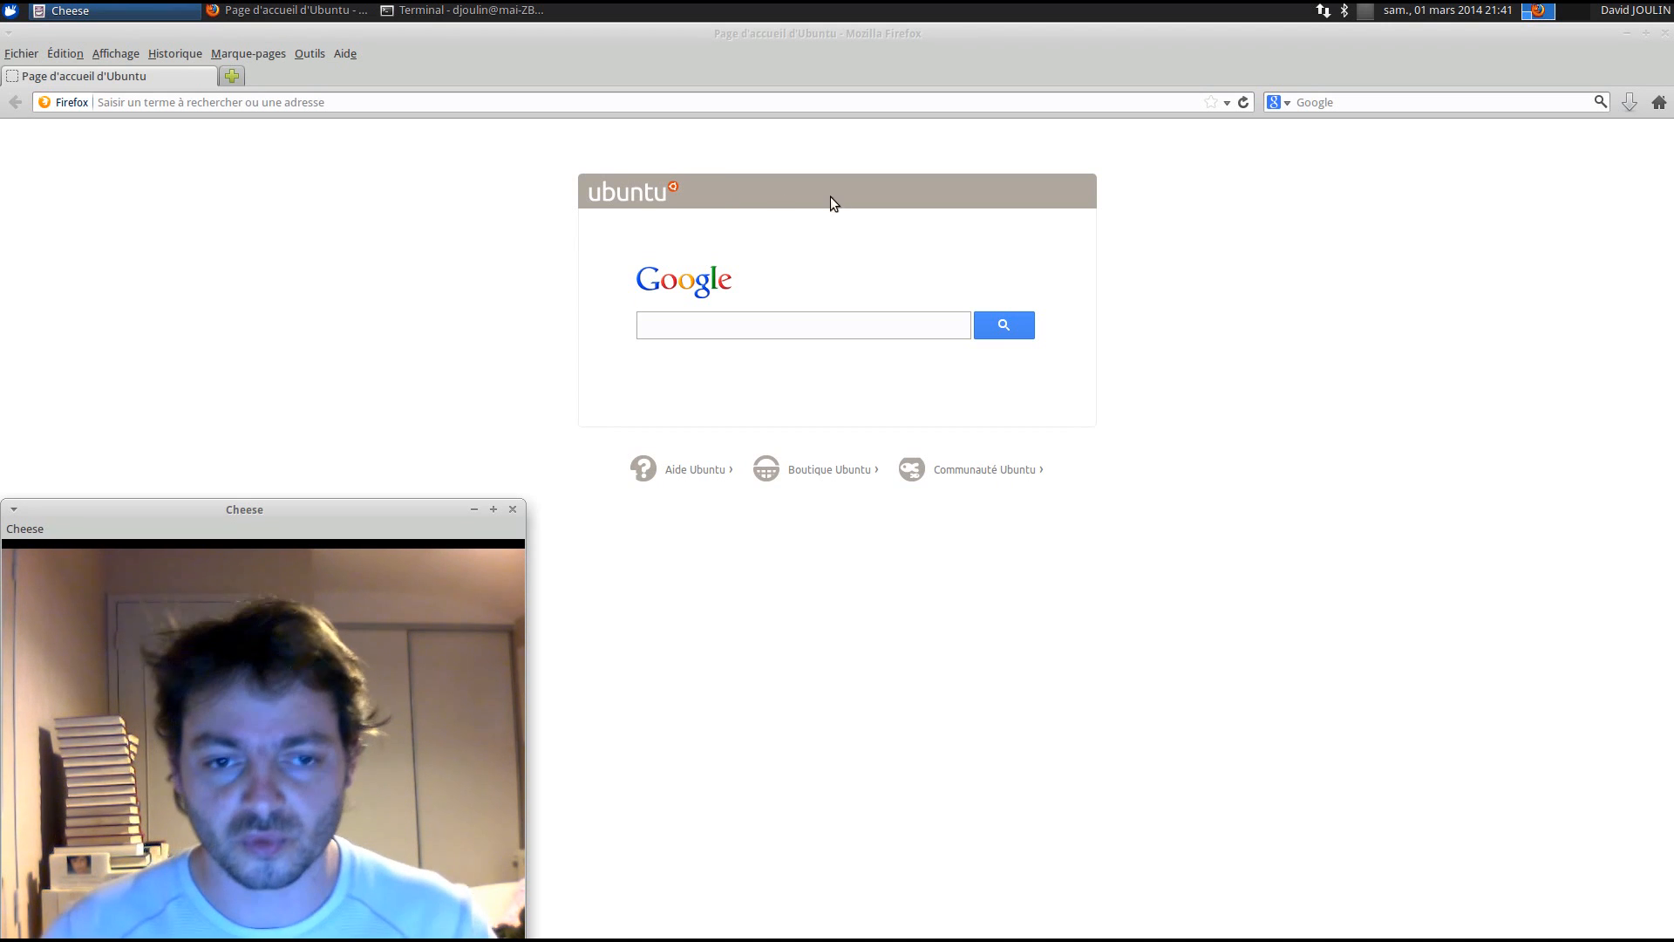
# - Search Google for 'github ekylibre' and open the ekylibre/ekylibre GitHub repository
pyautogui.click(831, 384)
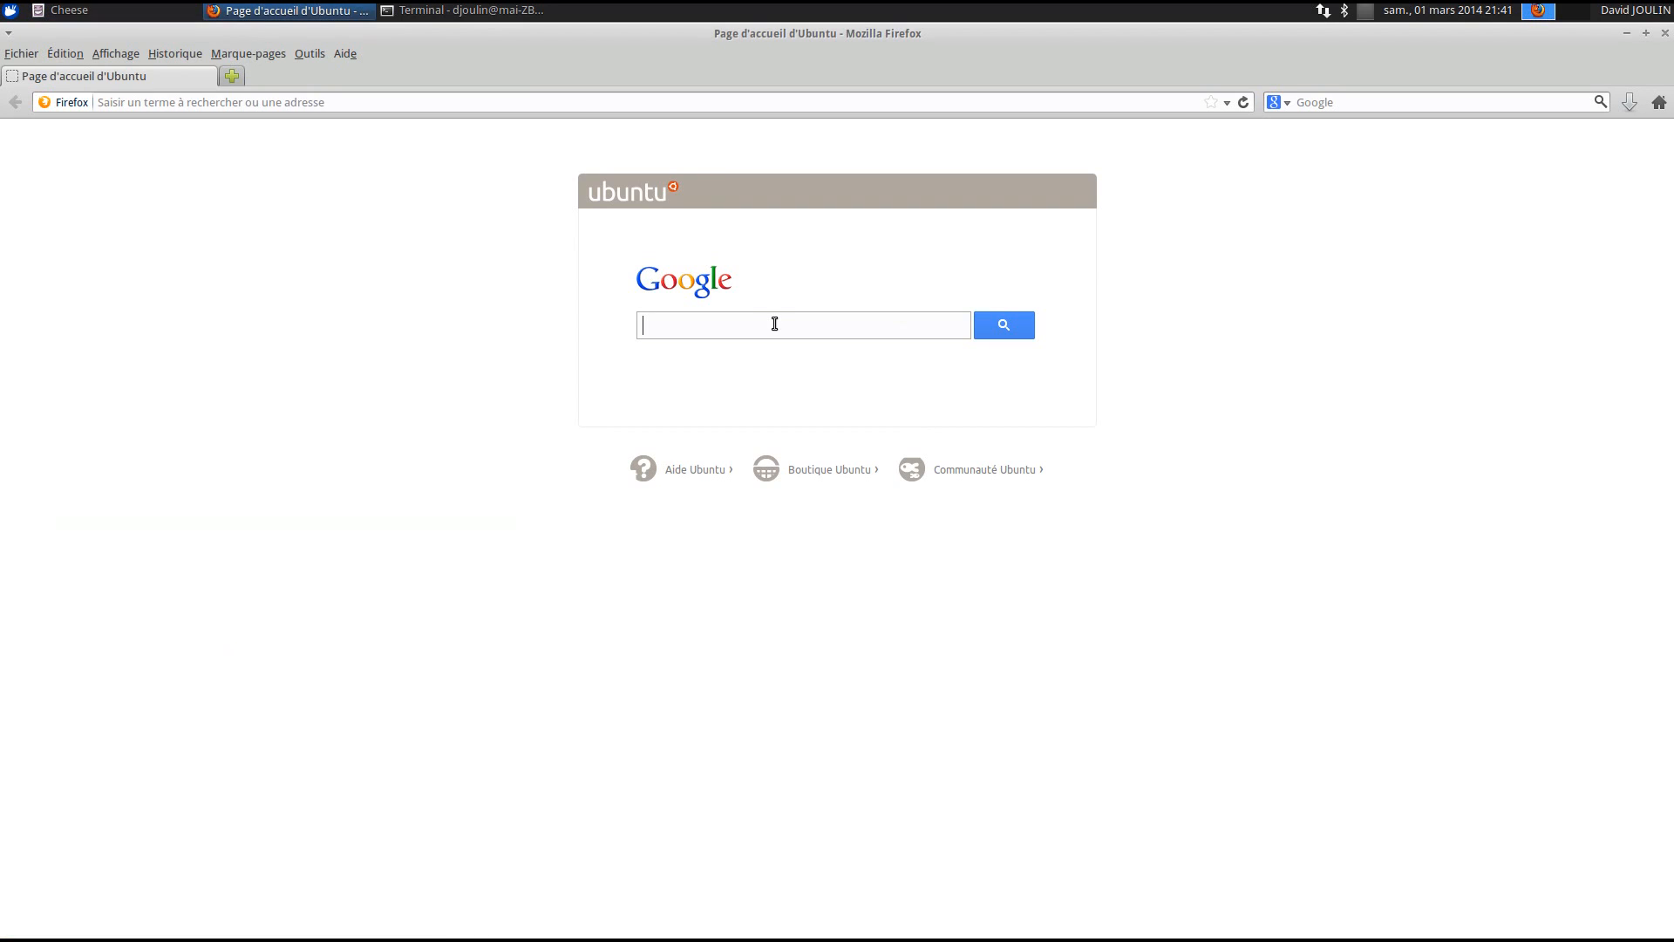
pyautogui.write('github')
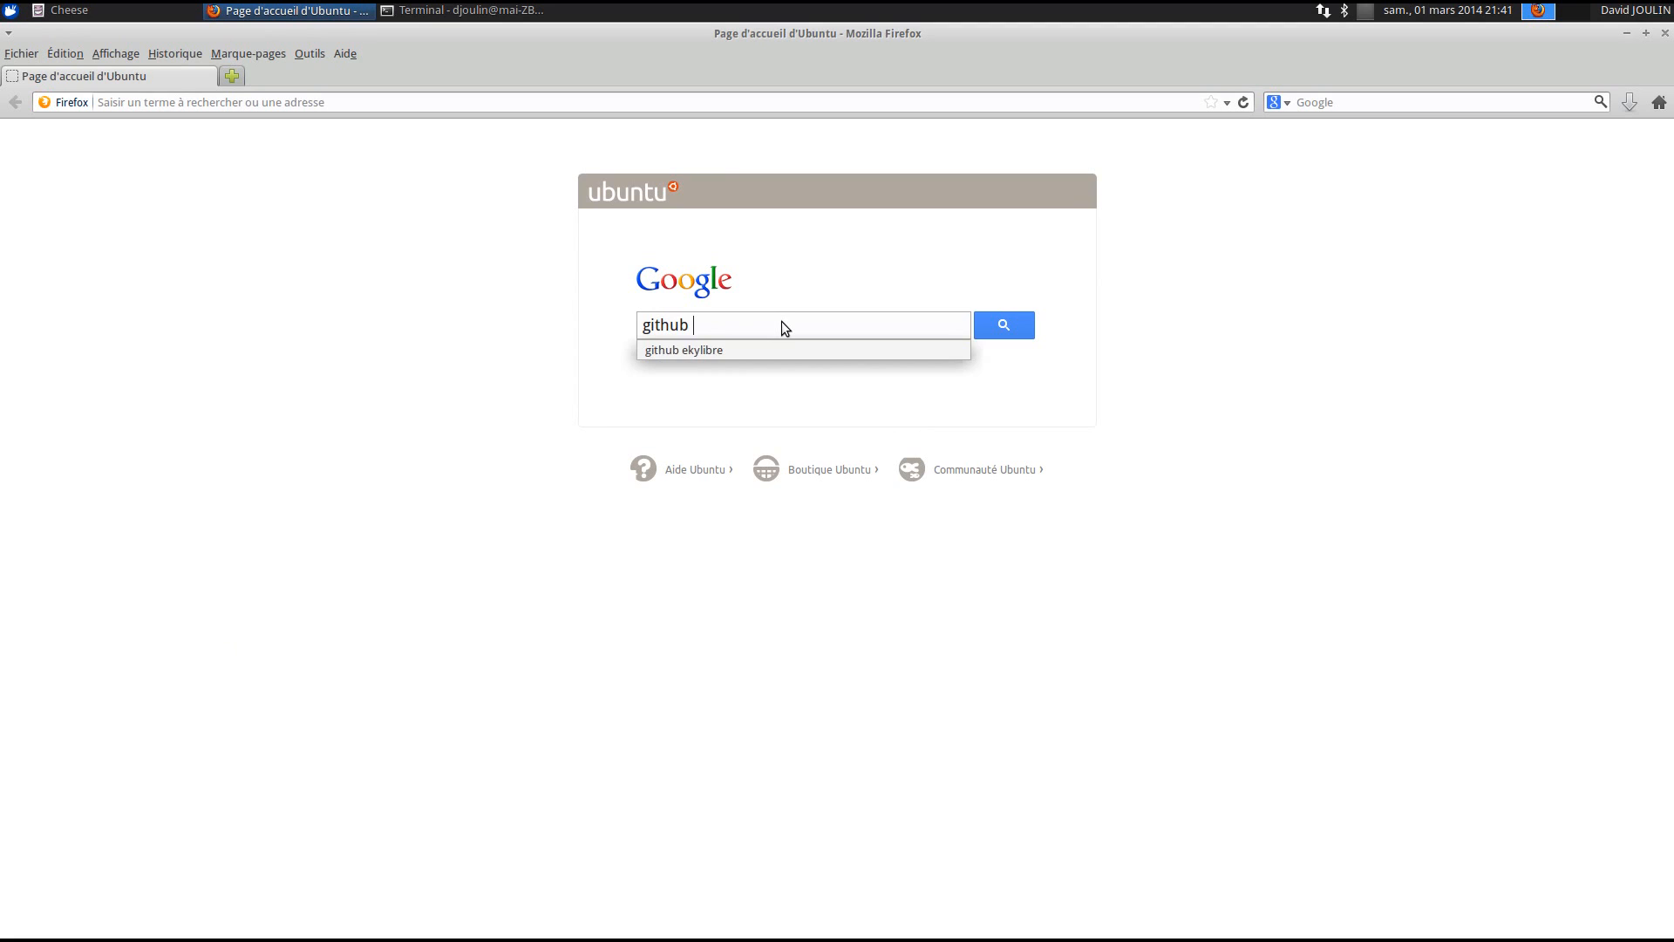
pyautogui.click(777, 347)
pyautogui.click(1012, 330)
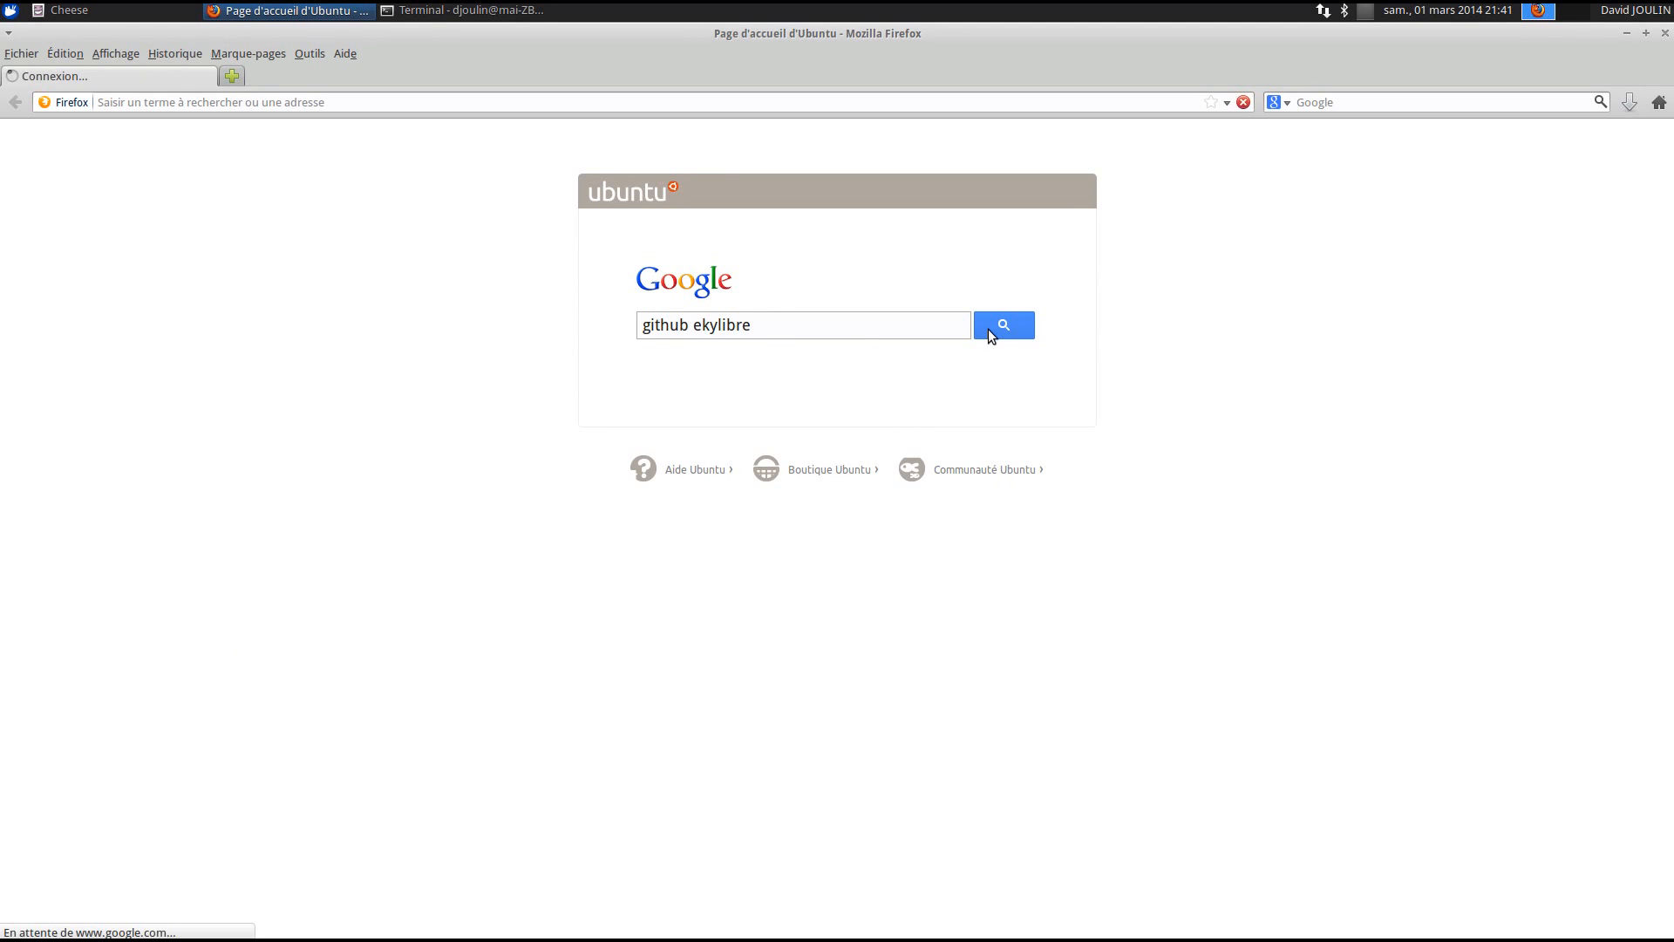
pyautogui.click(163, 278)
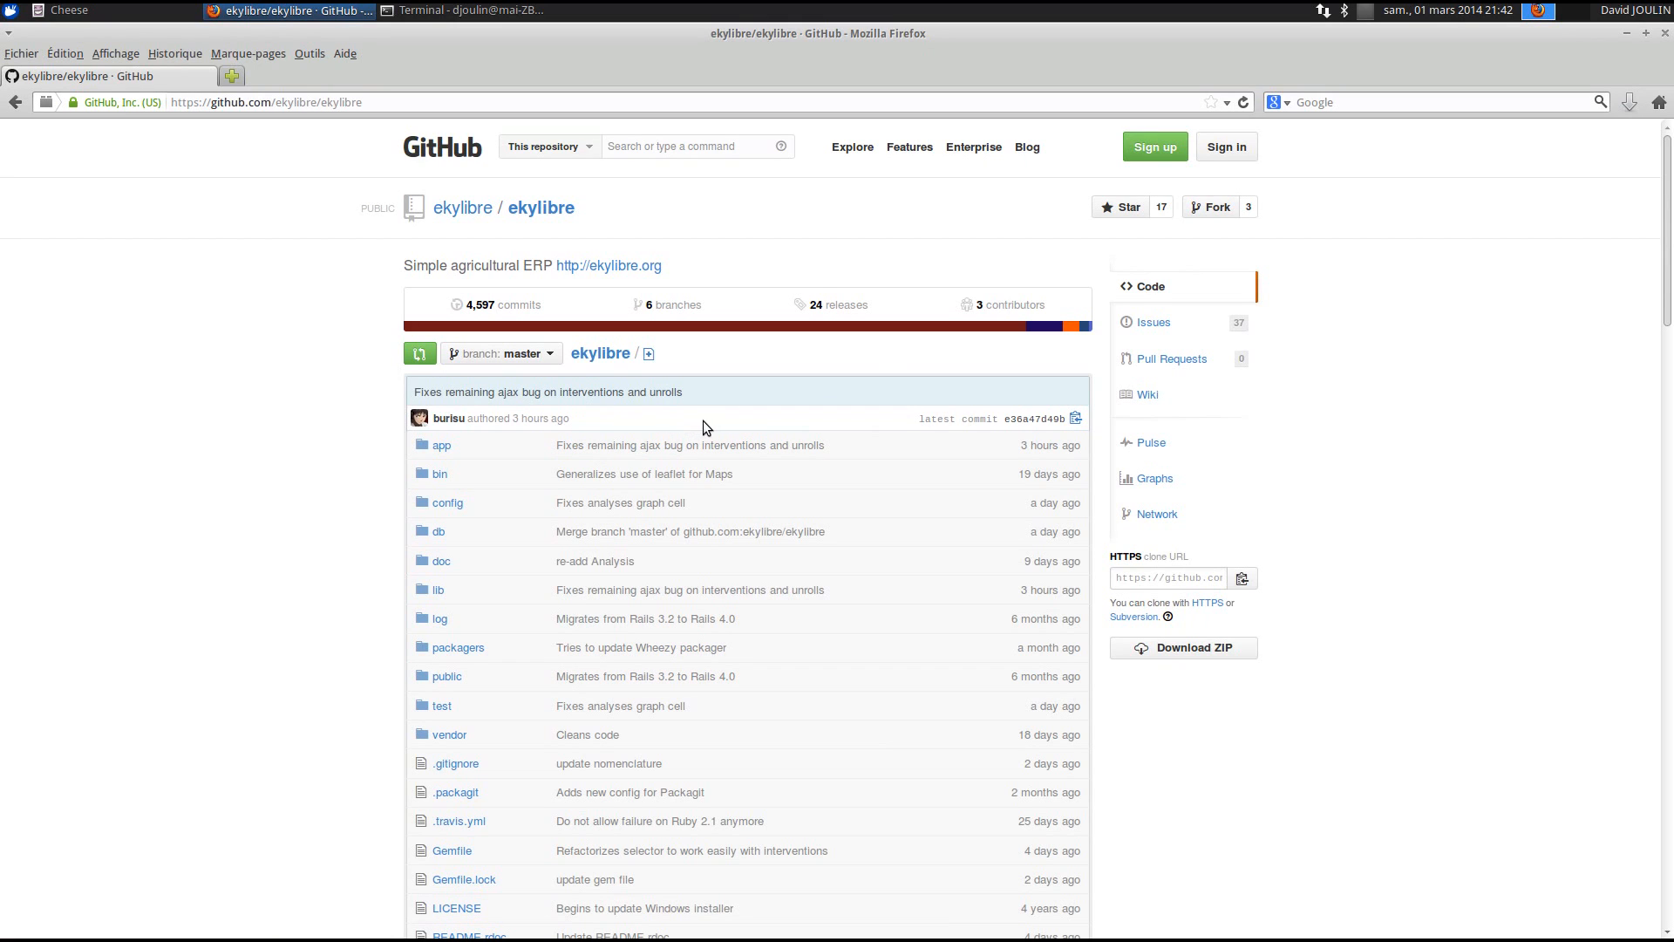
# - Go to the repository's wiki and open the Devenir testeur ekylibre page
pyautogui.click(1149, 396)
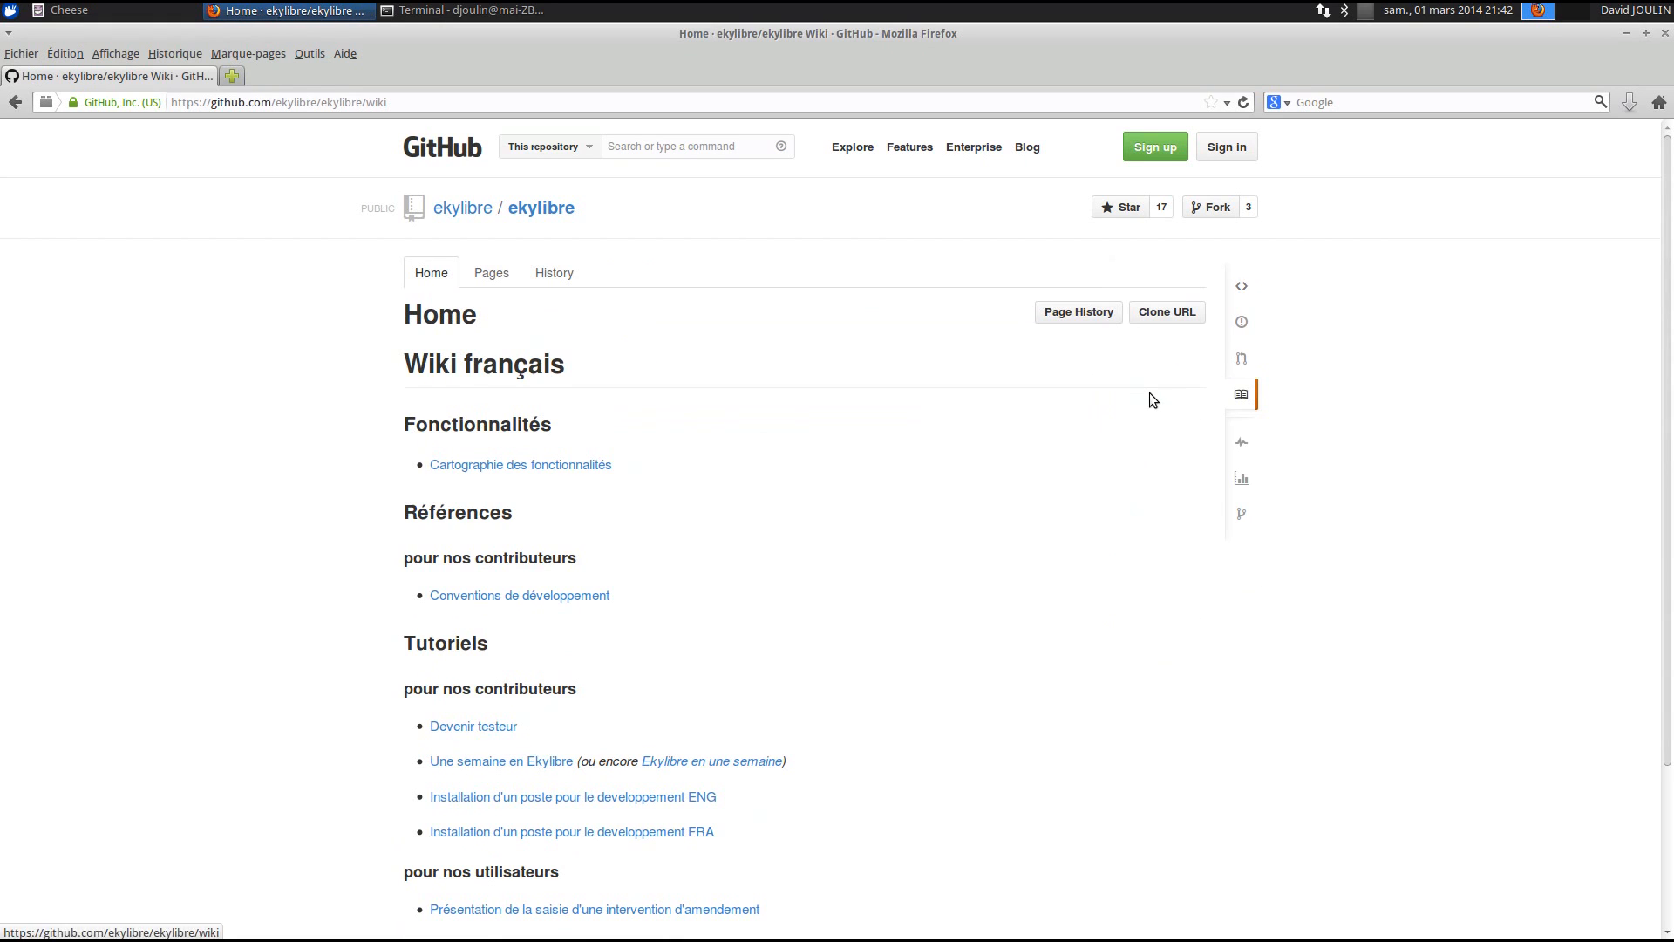
pyautogui.scroll(-4, 672, 465)
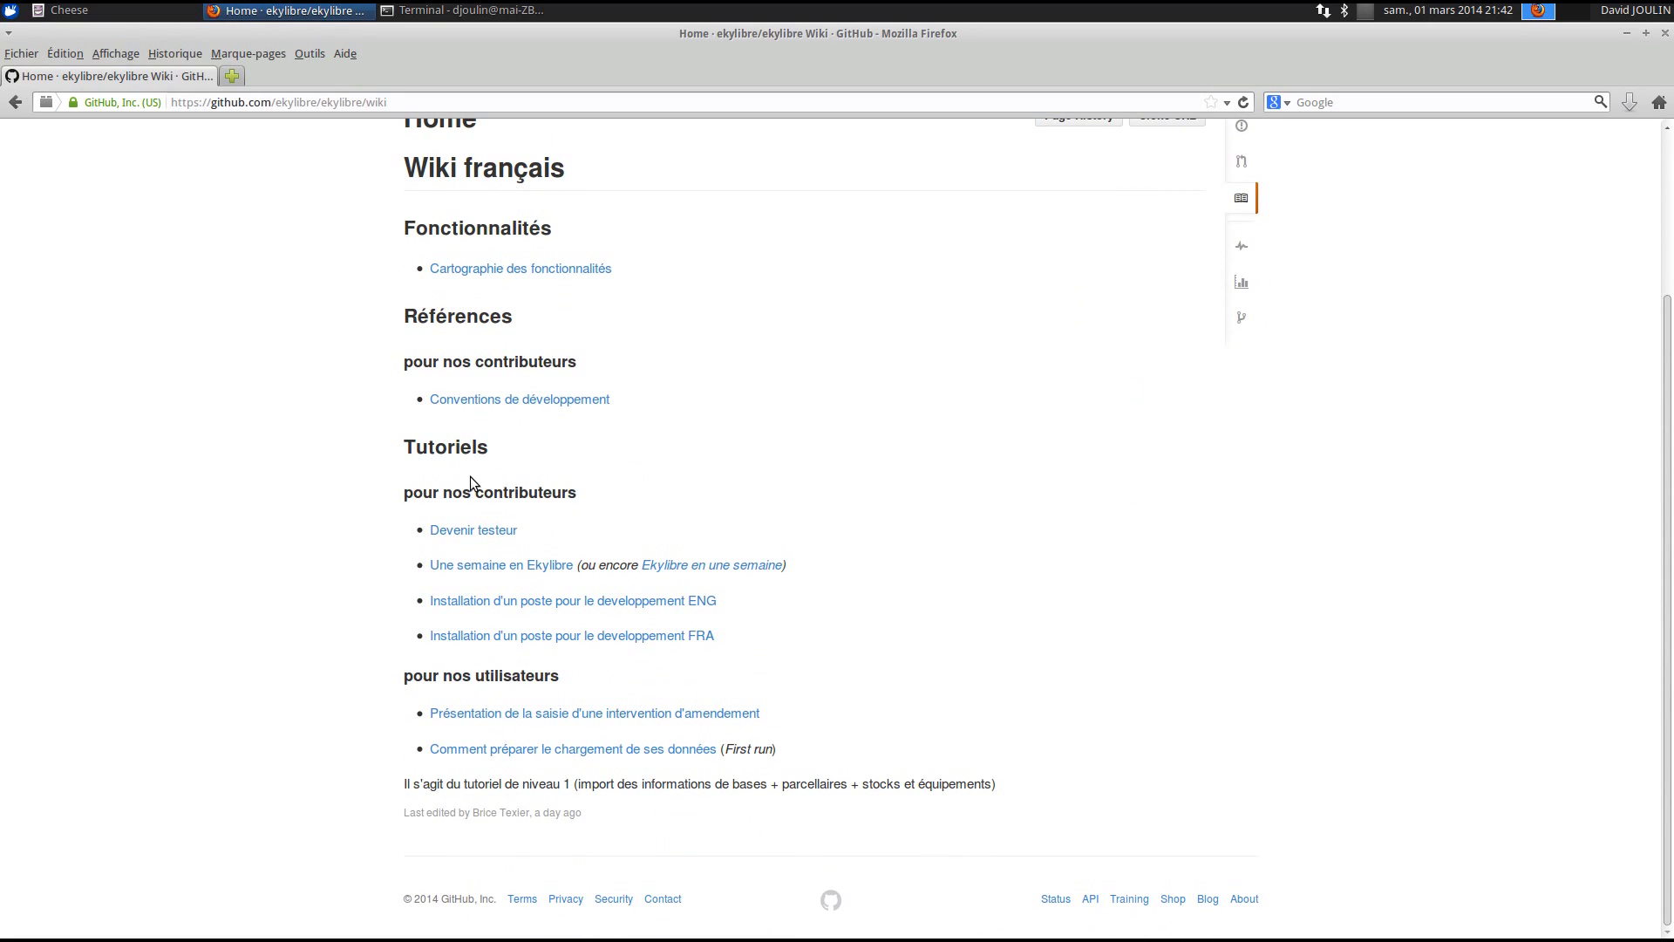
pyautogui.click(450, 534)
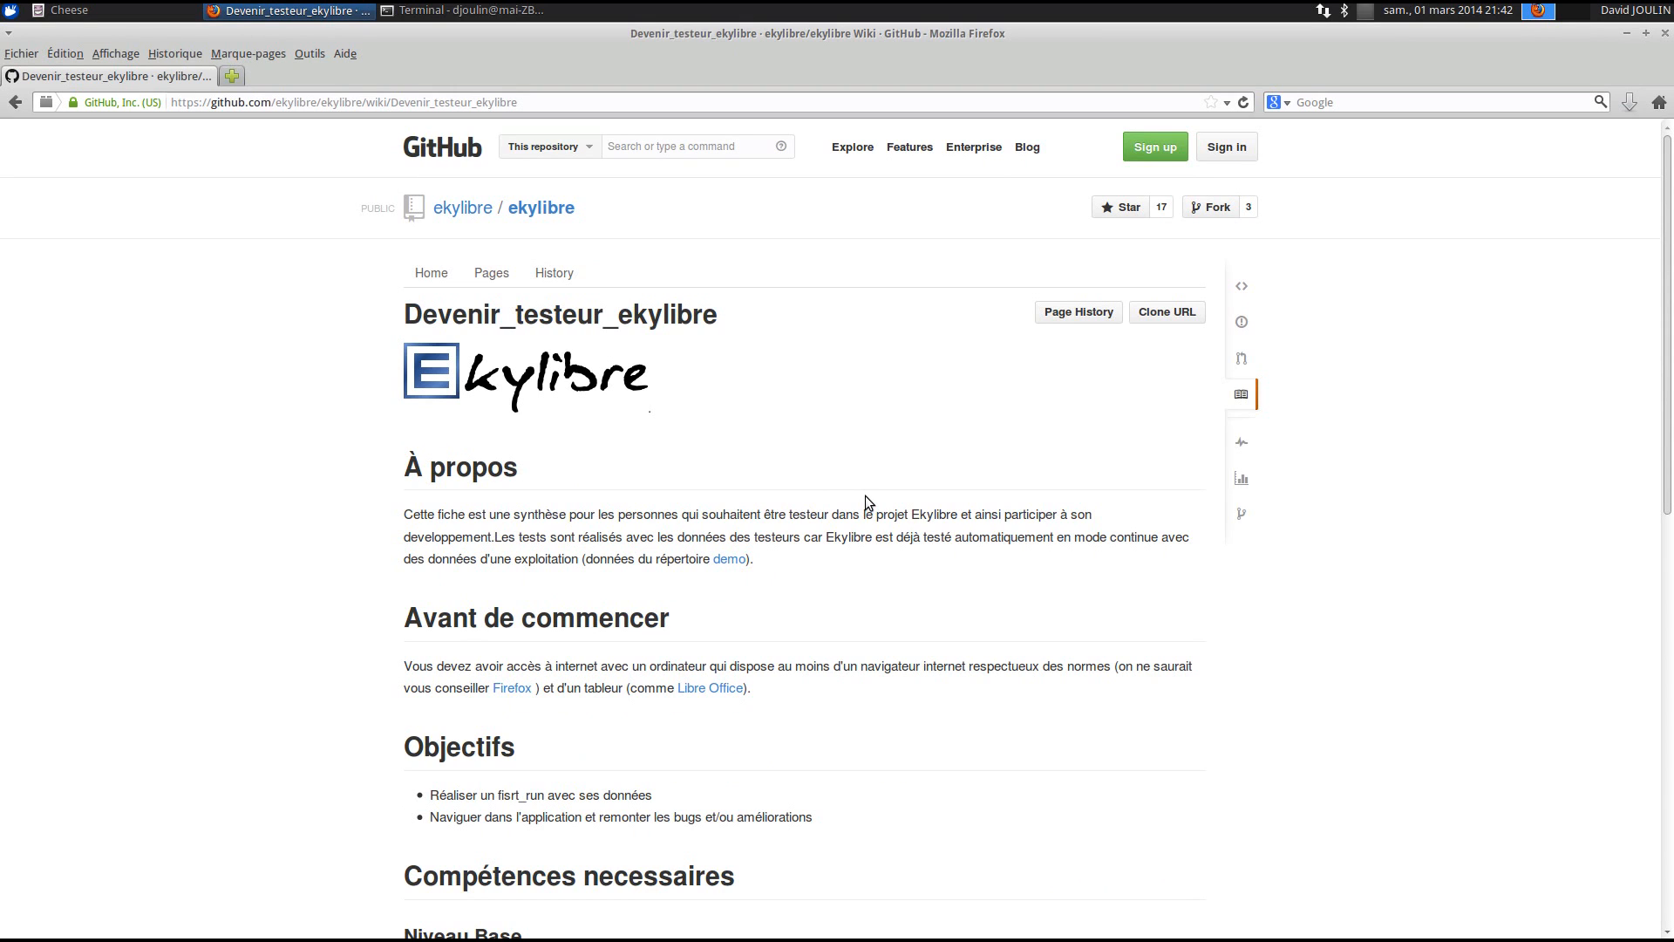
# - Open the wiki's demo link (db/first_runs/demo) in a new tab and view it
pyautogui.scroll(-3, 867, 495)
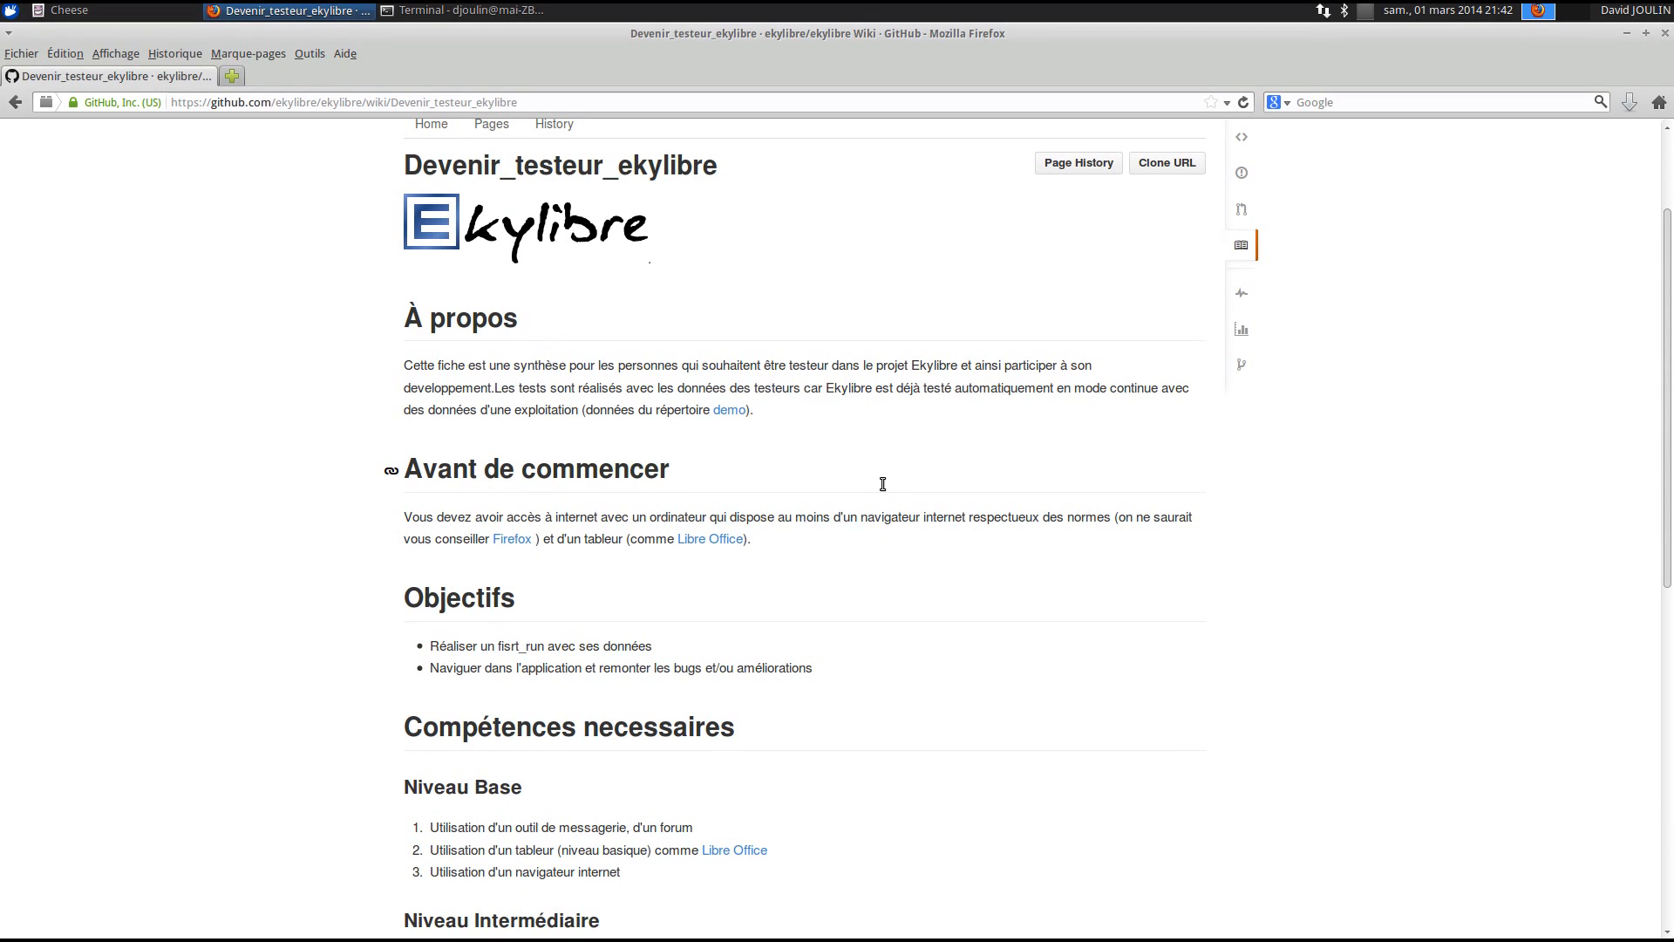
pyautogui.rightClick(724, 411)
pyautogui.click(750, 421)
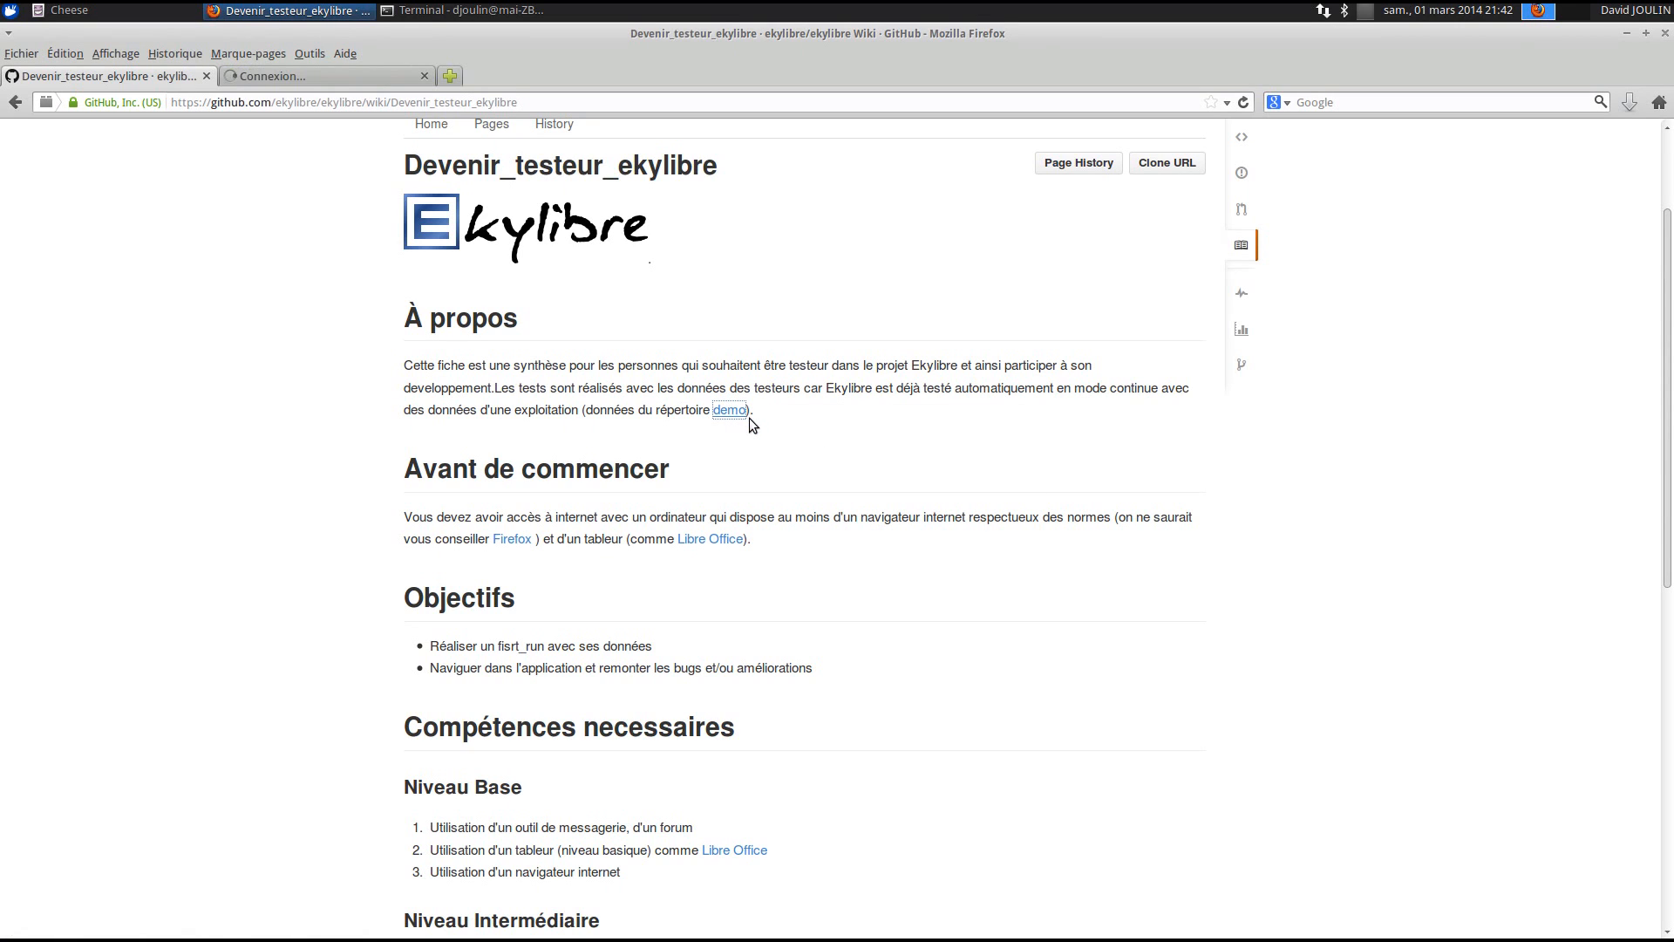
pyautogui.click(358, 75)
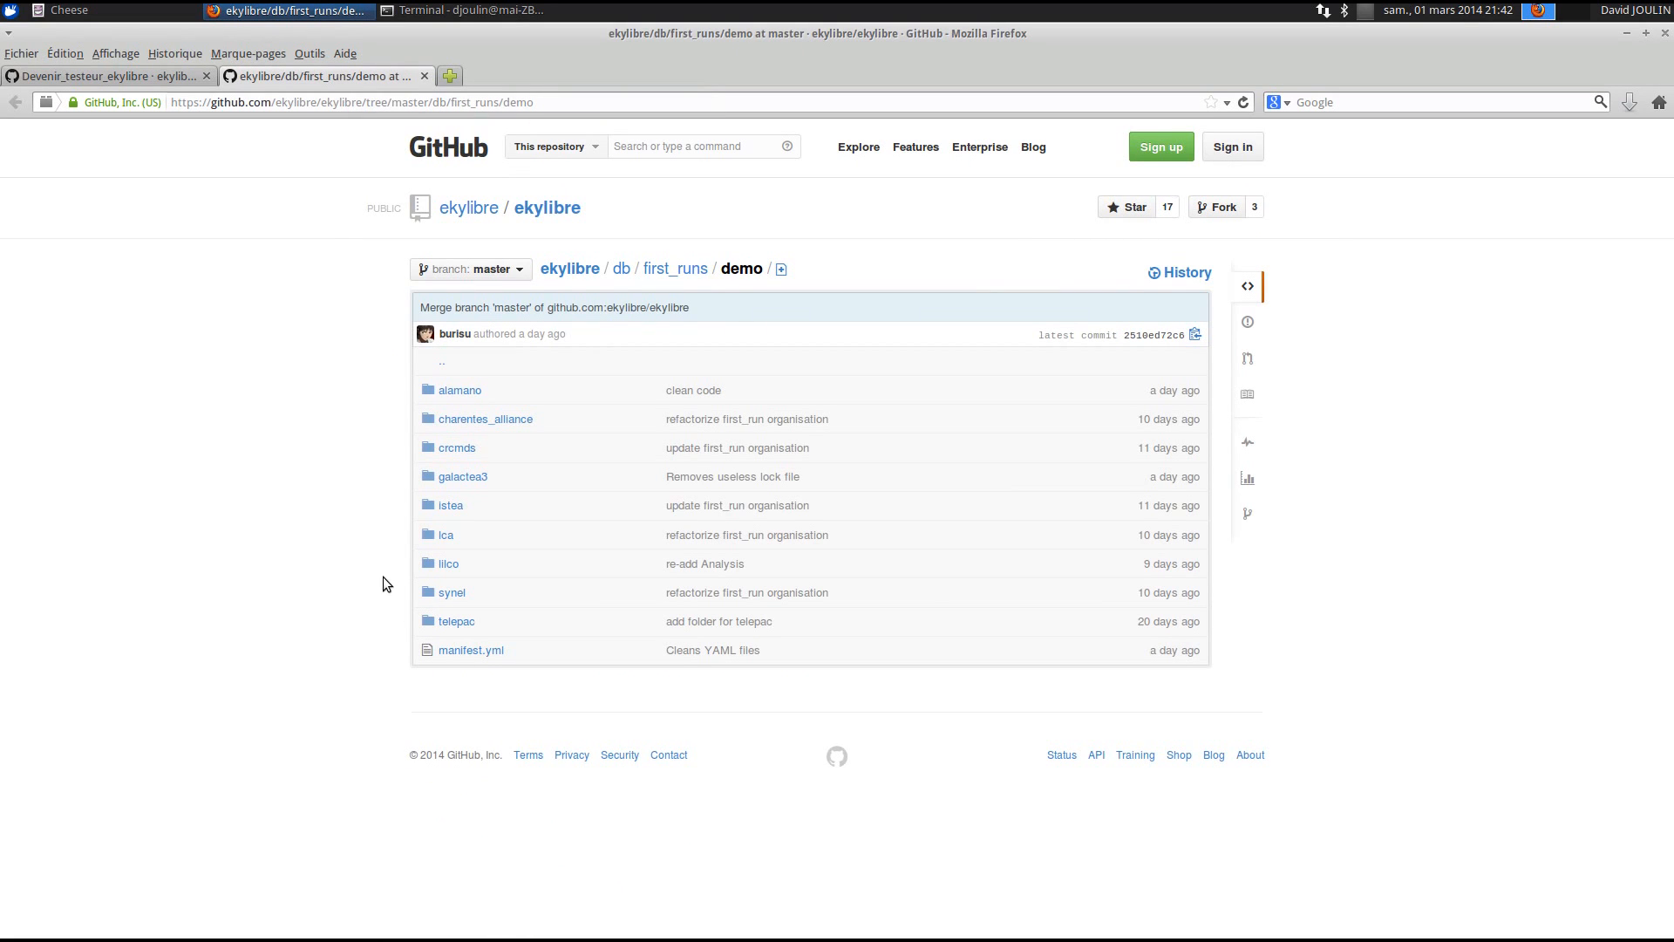
# - Browse the alamano, istea and telepac demo subfolders, returning to demo after each
pyautogui.click(463, 397)
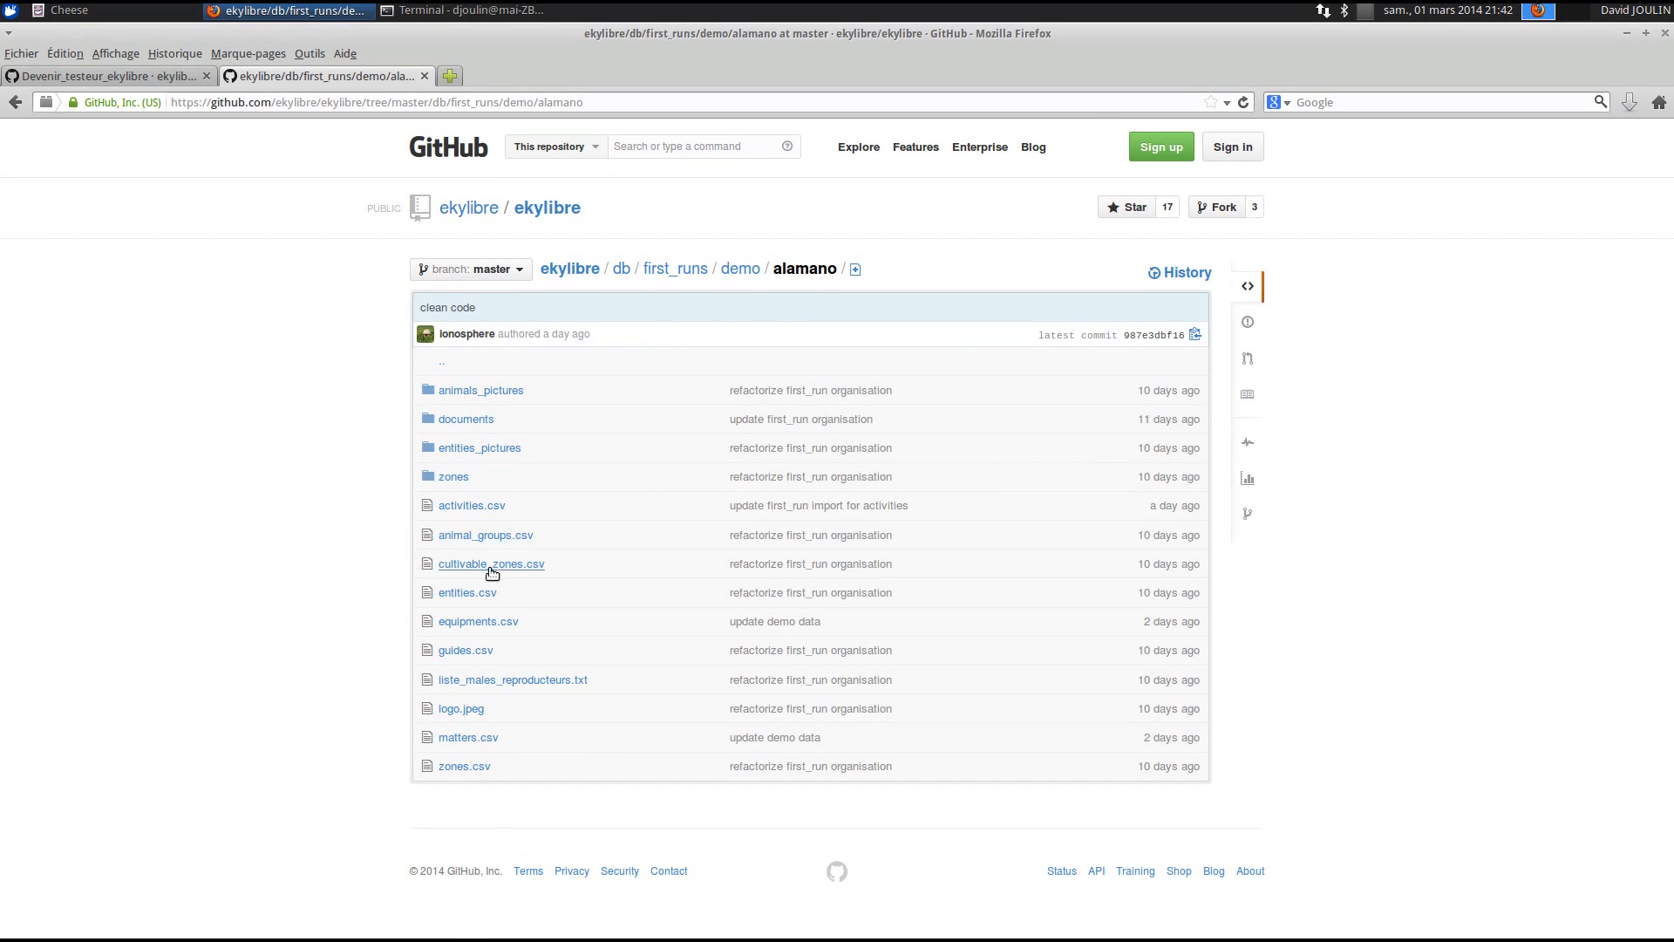
pyautogui.click(742, 269)
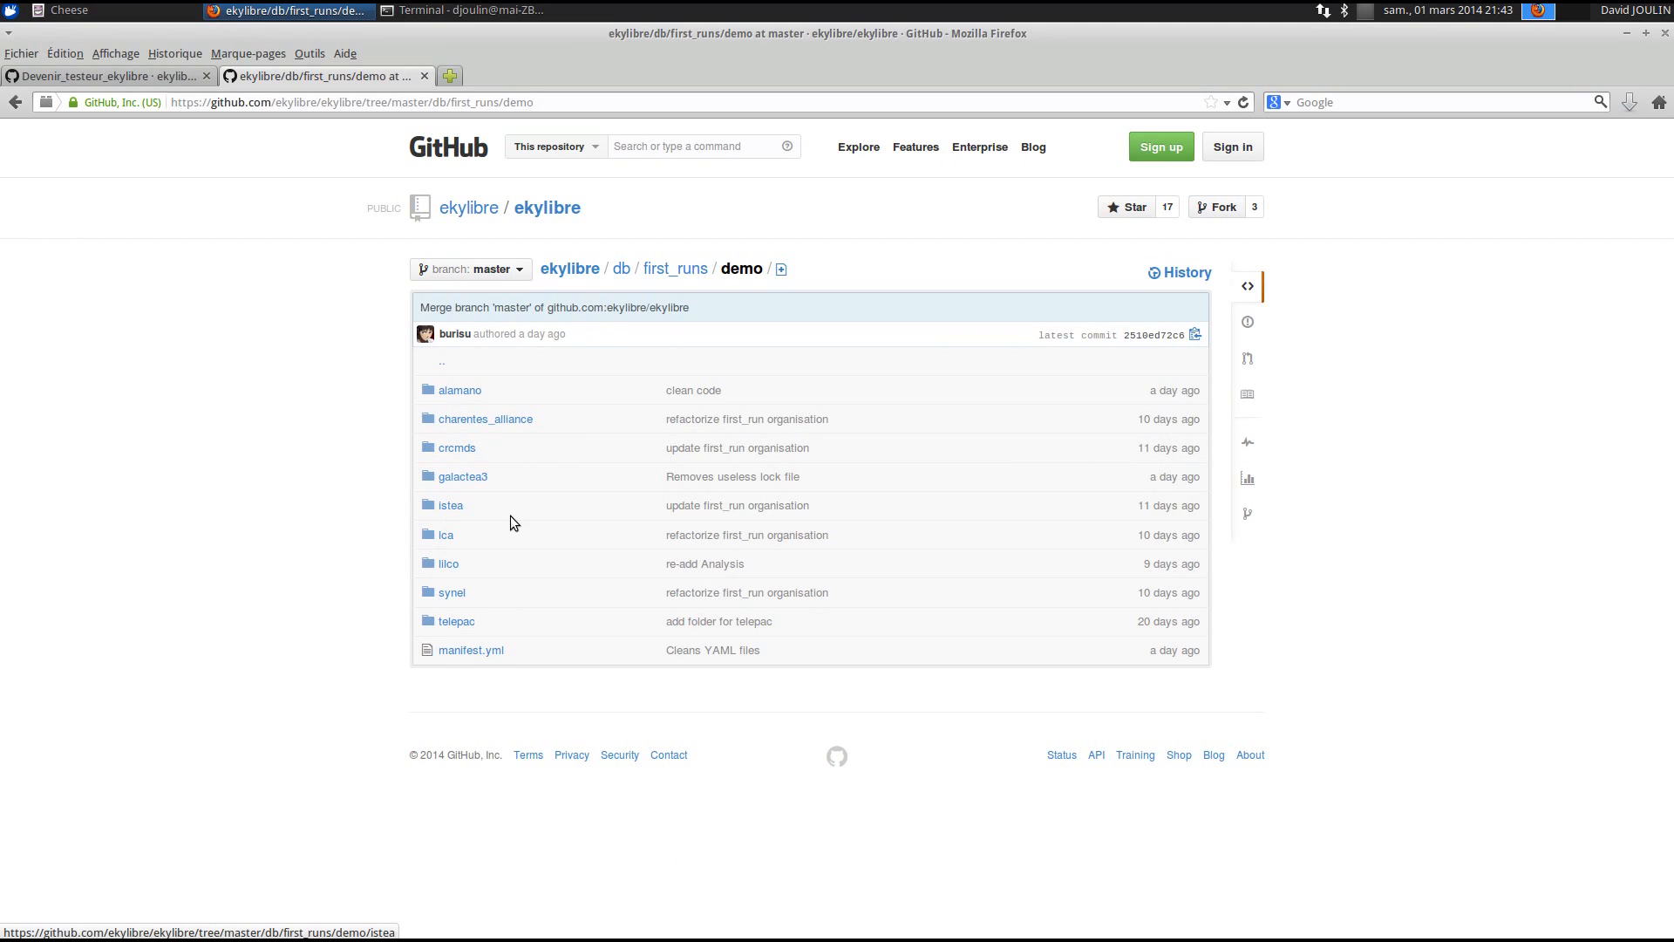
pyautogui.click(452, 507)
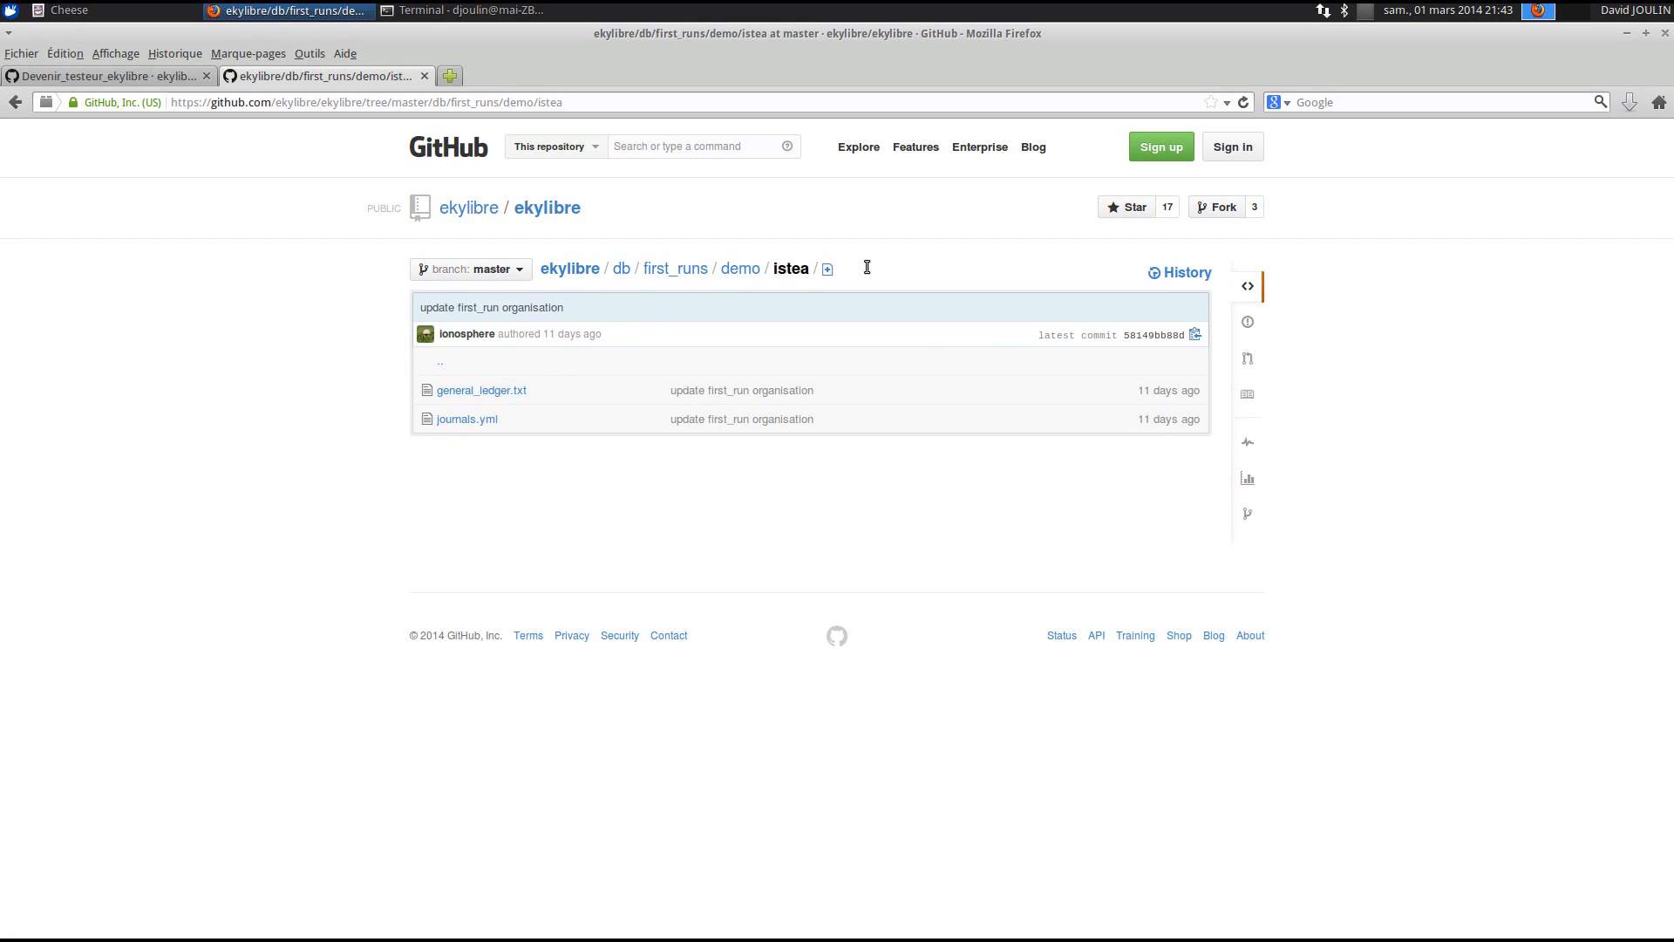
pyautogui.click(732, 271)
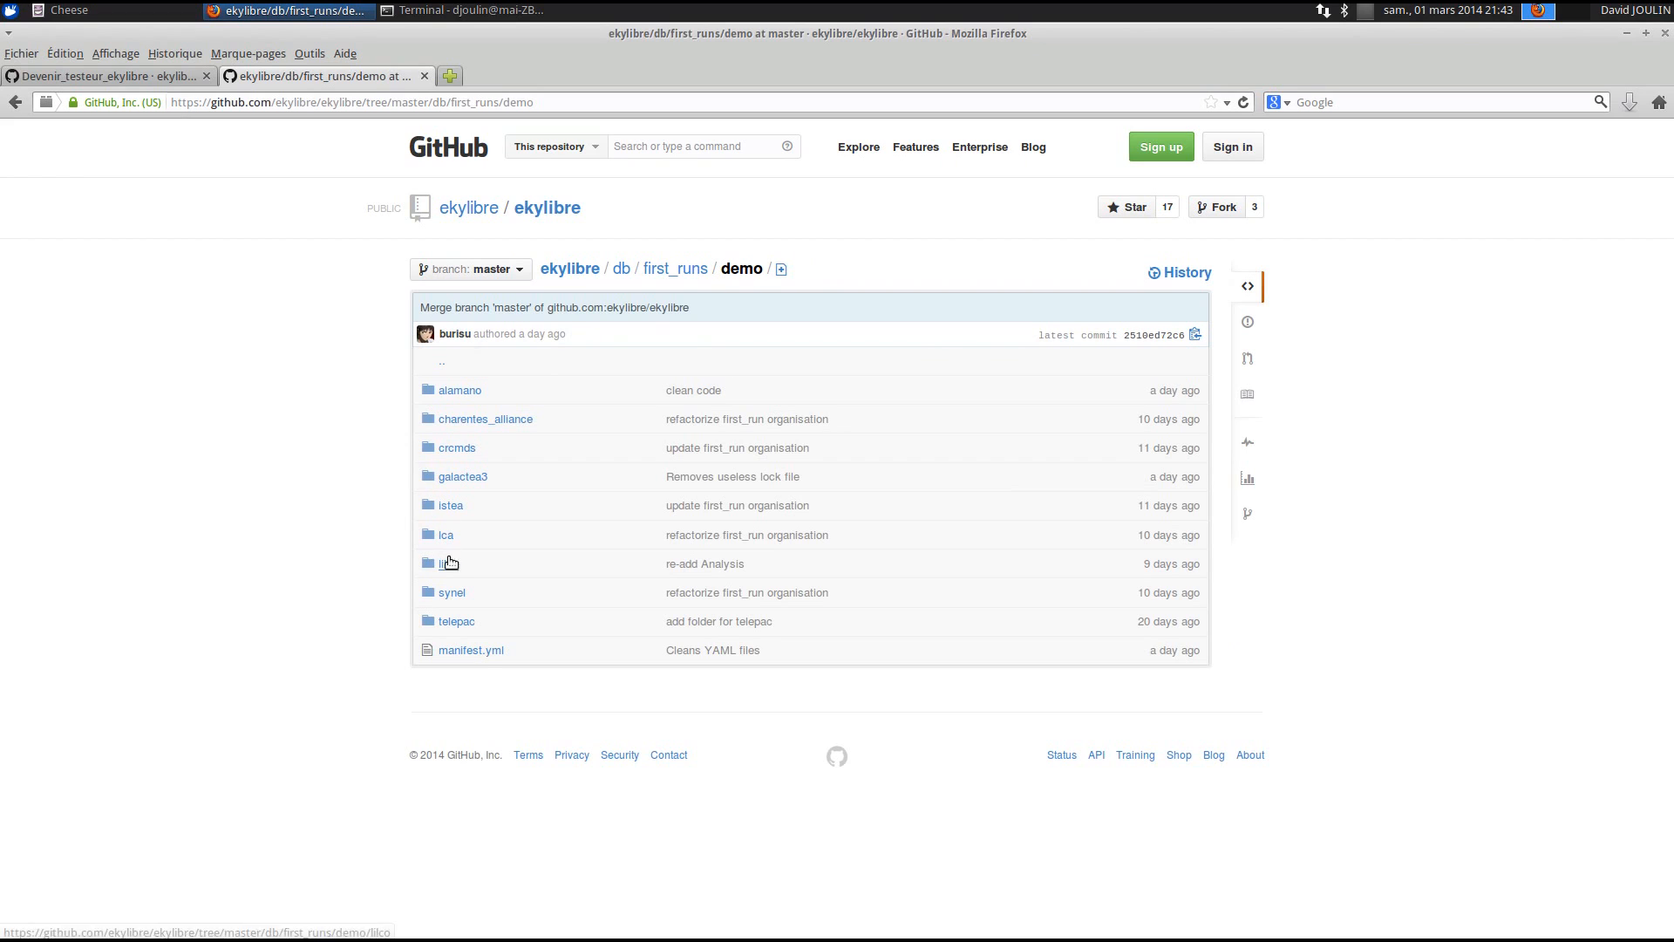
pyautogui.click(456, 621)
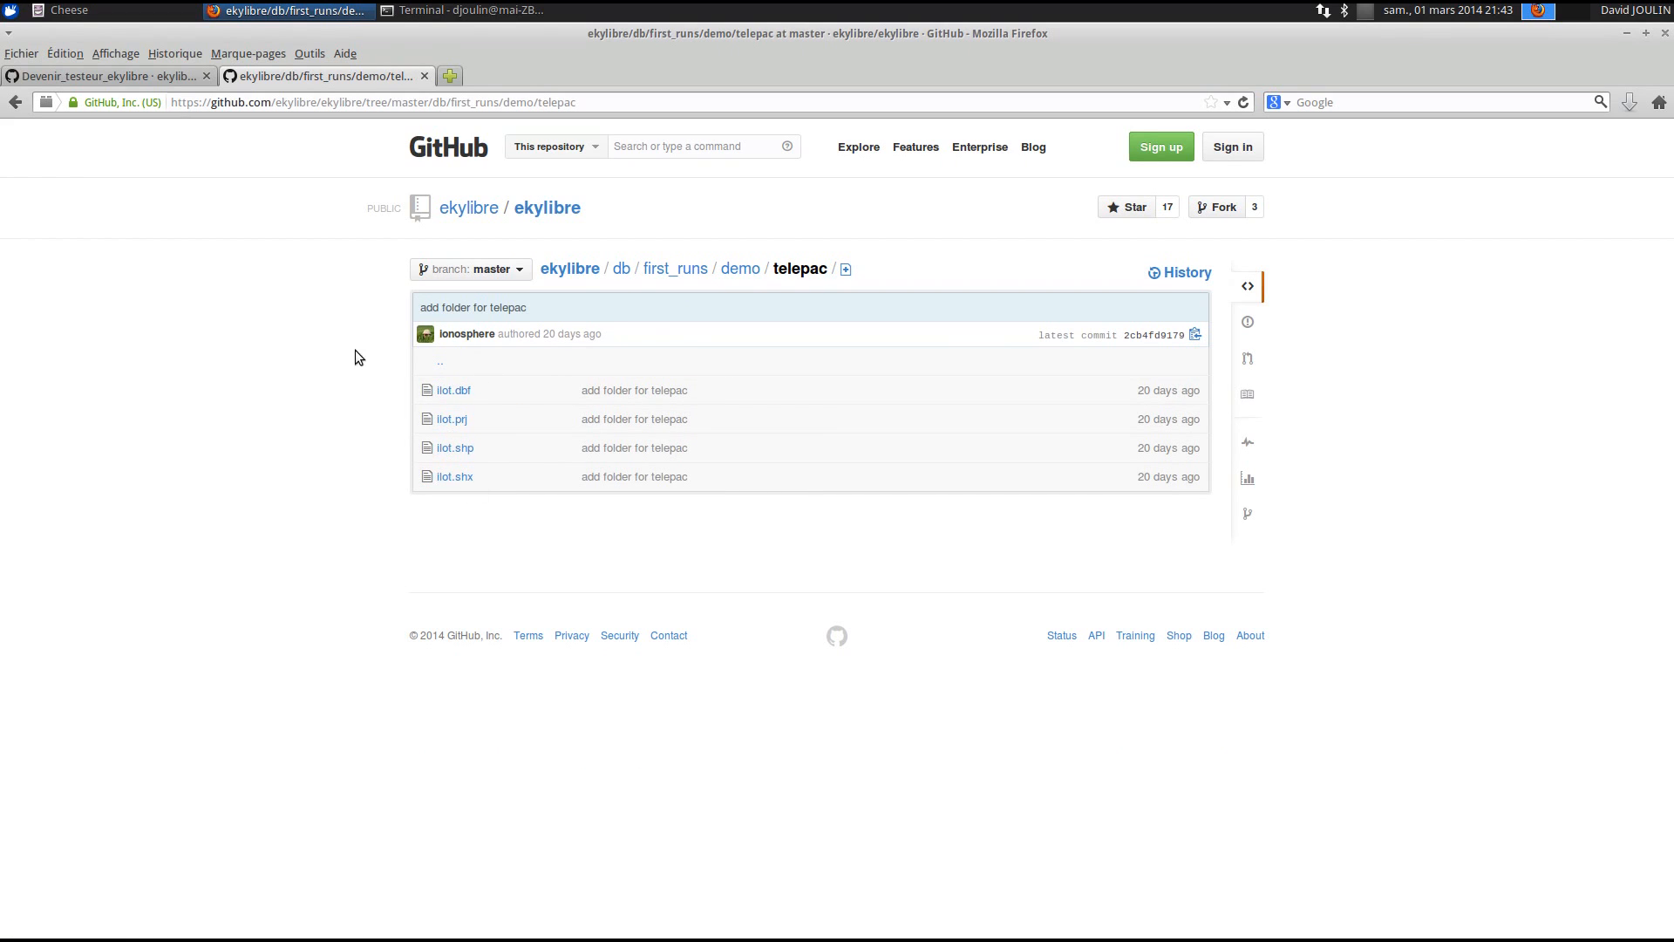
pyautogui.click(740, 269)
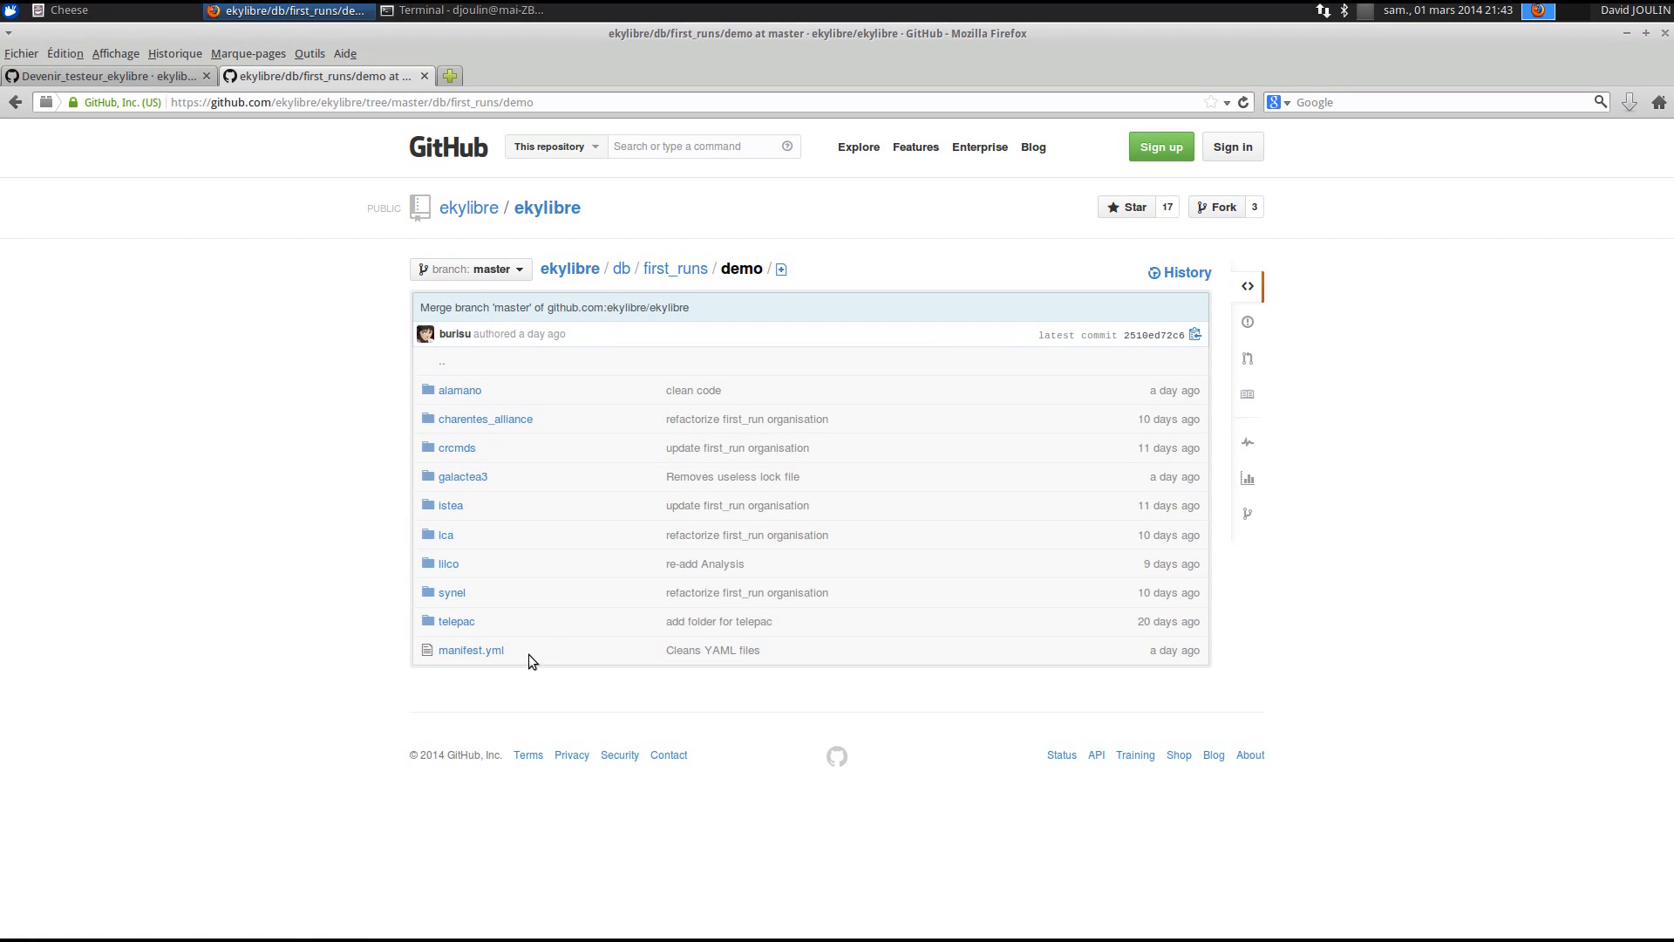
# - Read through the 74-line manifest.yml, then go up to the first_runs folder
pyautogui.click(478, 654)
pyautogui.scroll(-5, 721, 645)
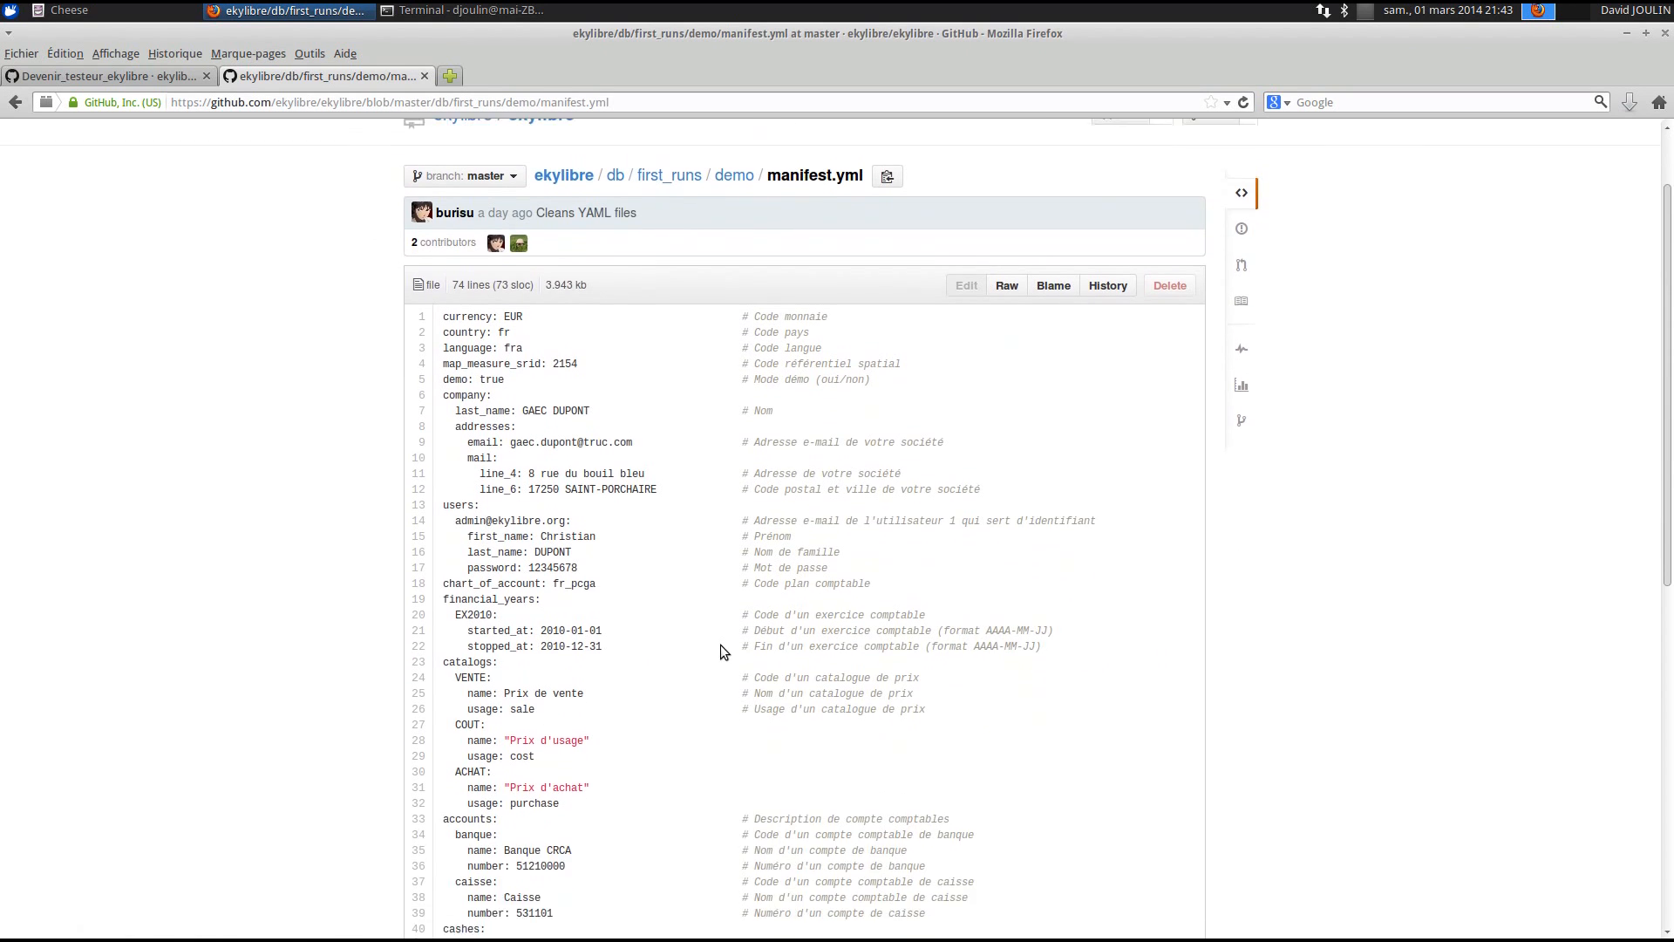
pyautogui.scroll(-1, 720, 645)
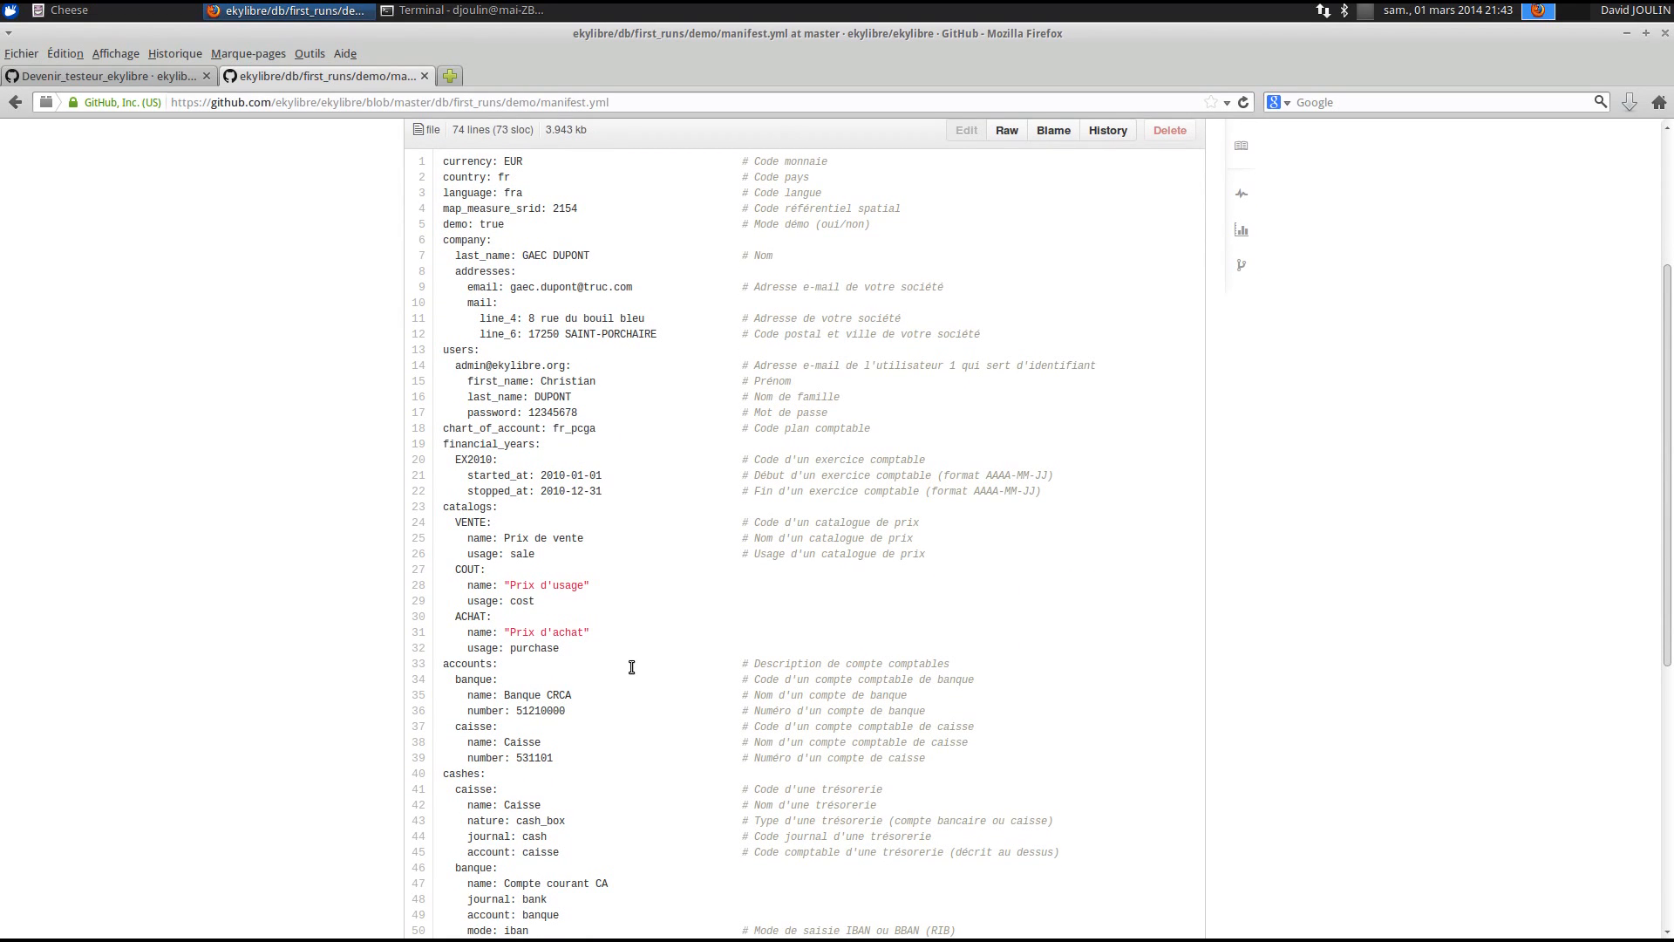
pyautogui.scroll(-3, 624, 658)
pyautogui.scroll(5, 624, 661)
pyautogui.scroll(3, 624, 662)
pyautogui.click(734, 269)
pyautogui.click(668, 269)
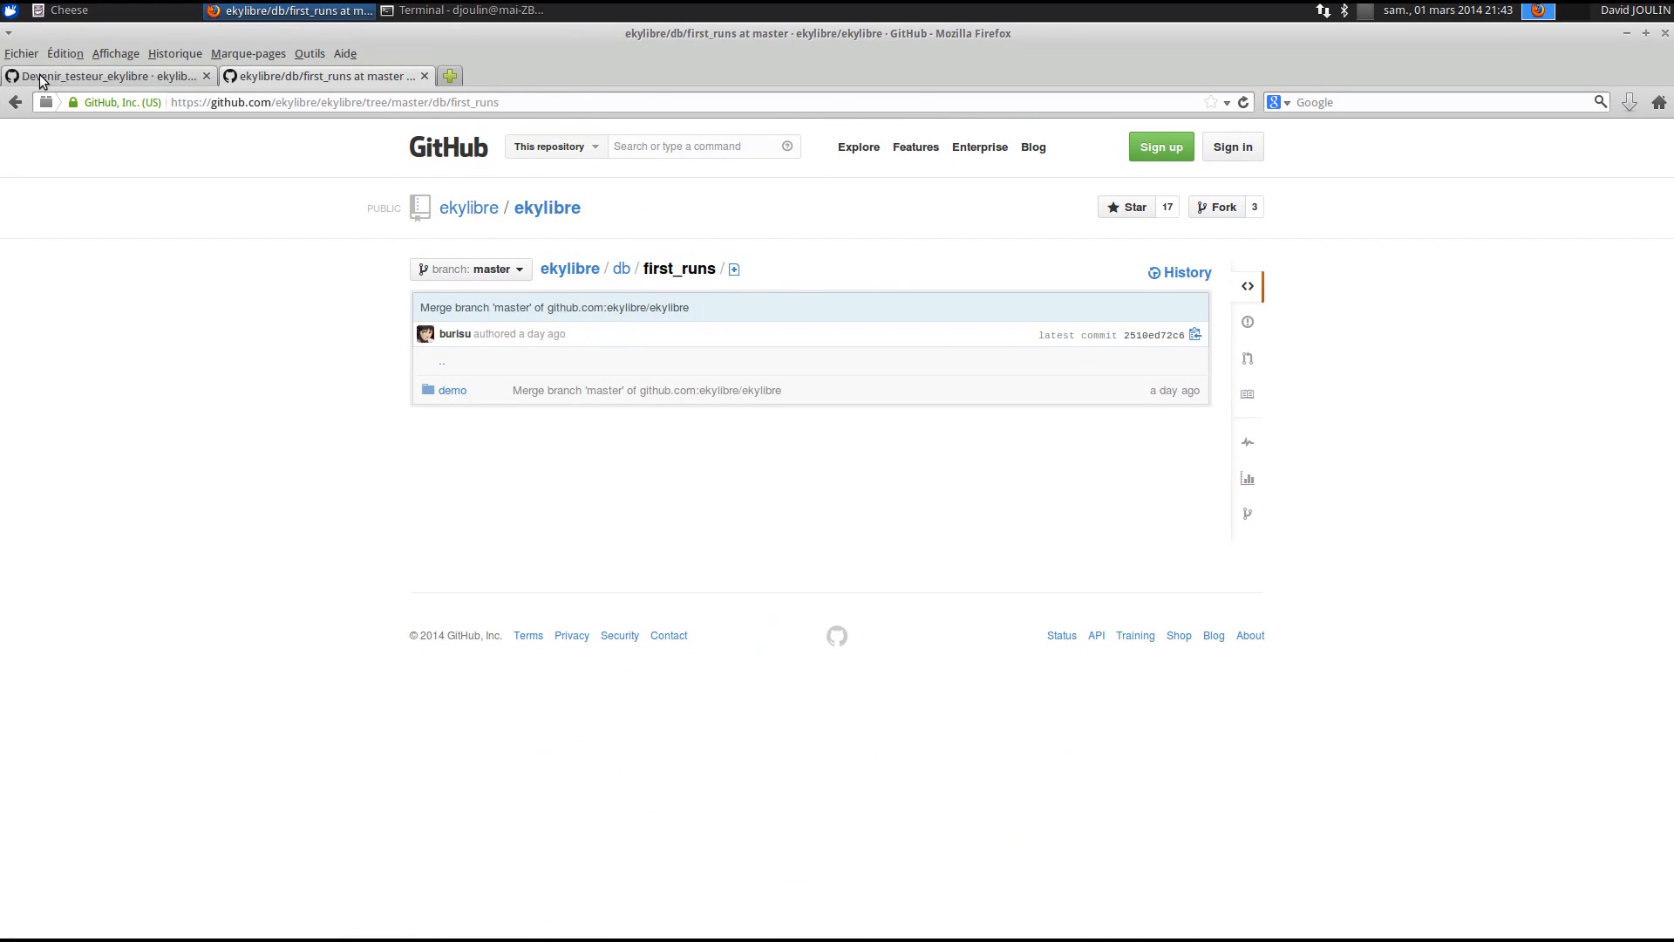
# - Return to the Devenir testeur wiki tab and read down to the Etapes section's Parties 1–3
pyautogui.click(34, 77)
pyautogui.scroll(-3, 811, 501)
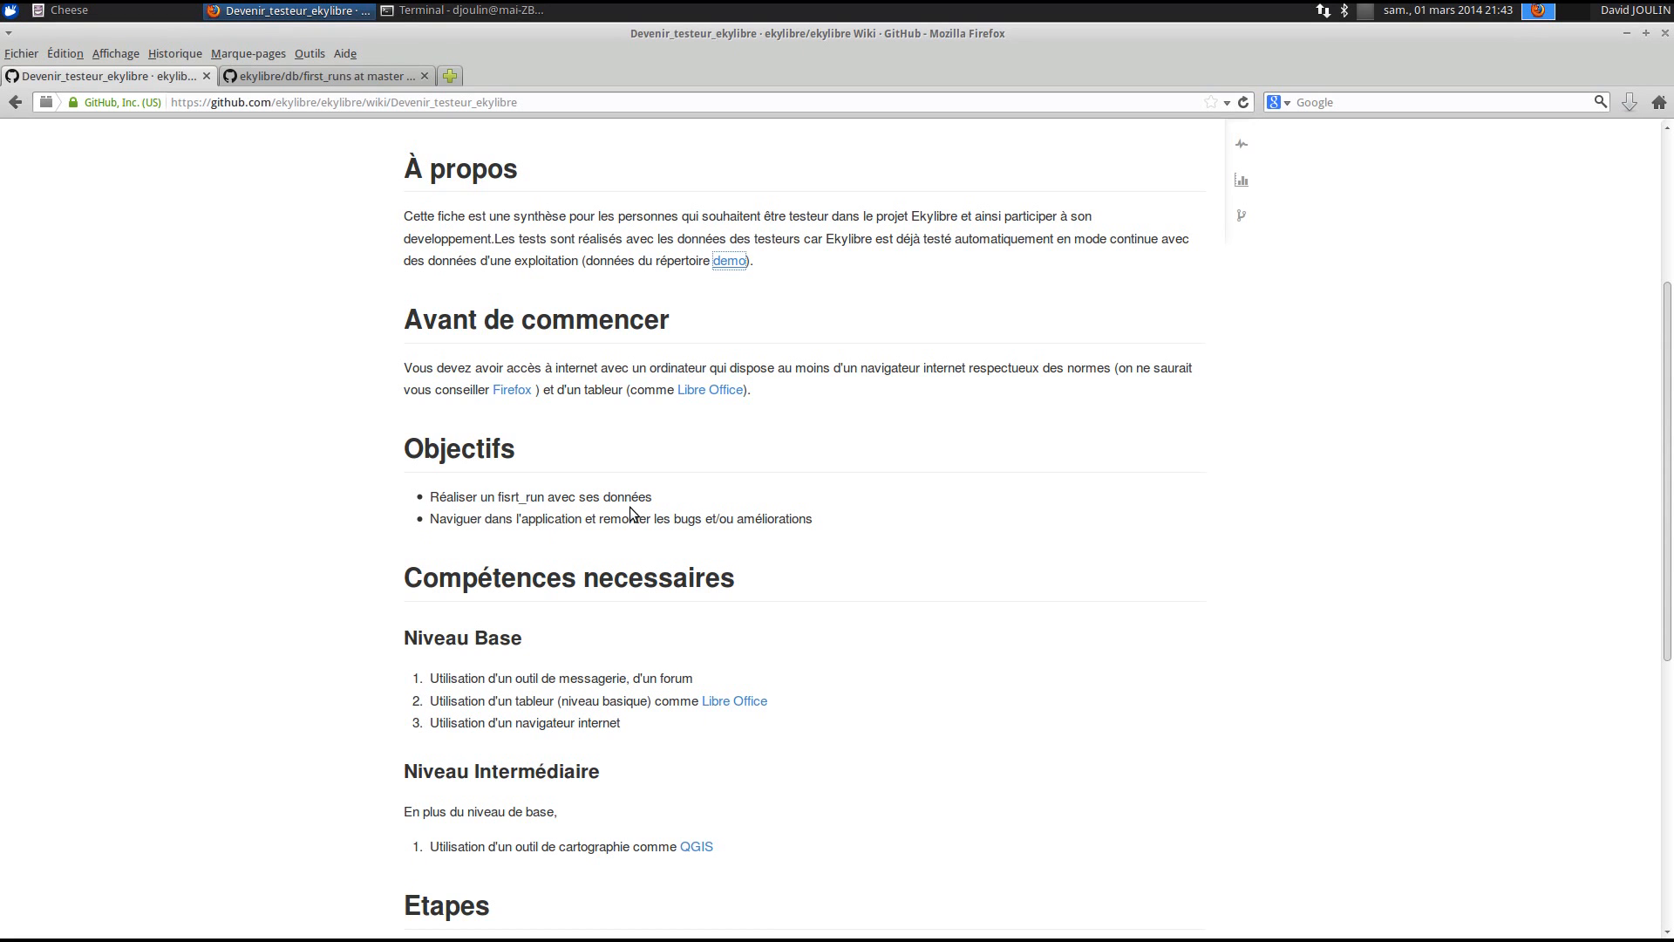
pyautogui.scroll(-5, 669, 520)
pyautogui.scroll(-2, 670, 522)
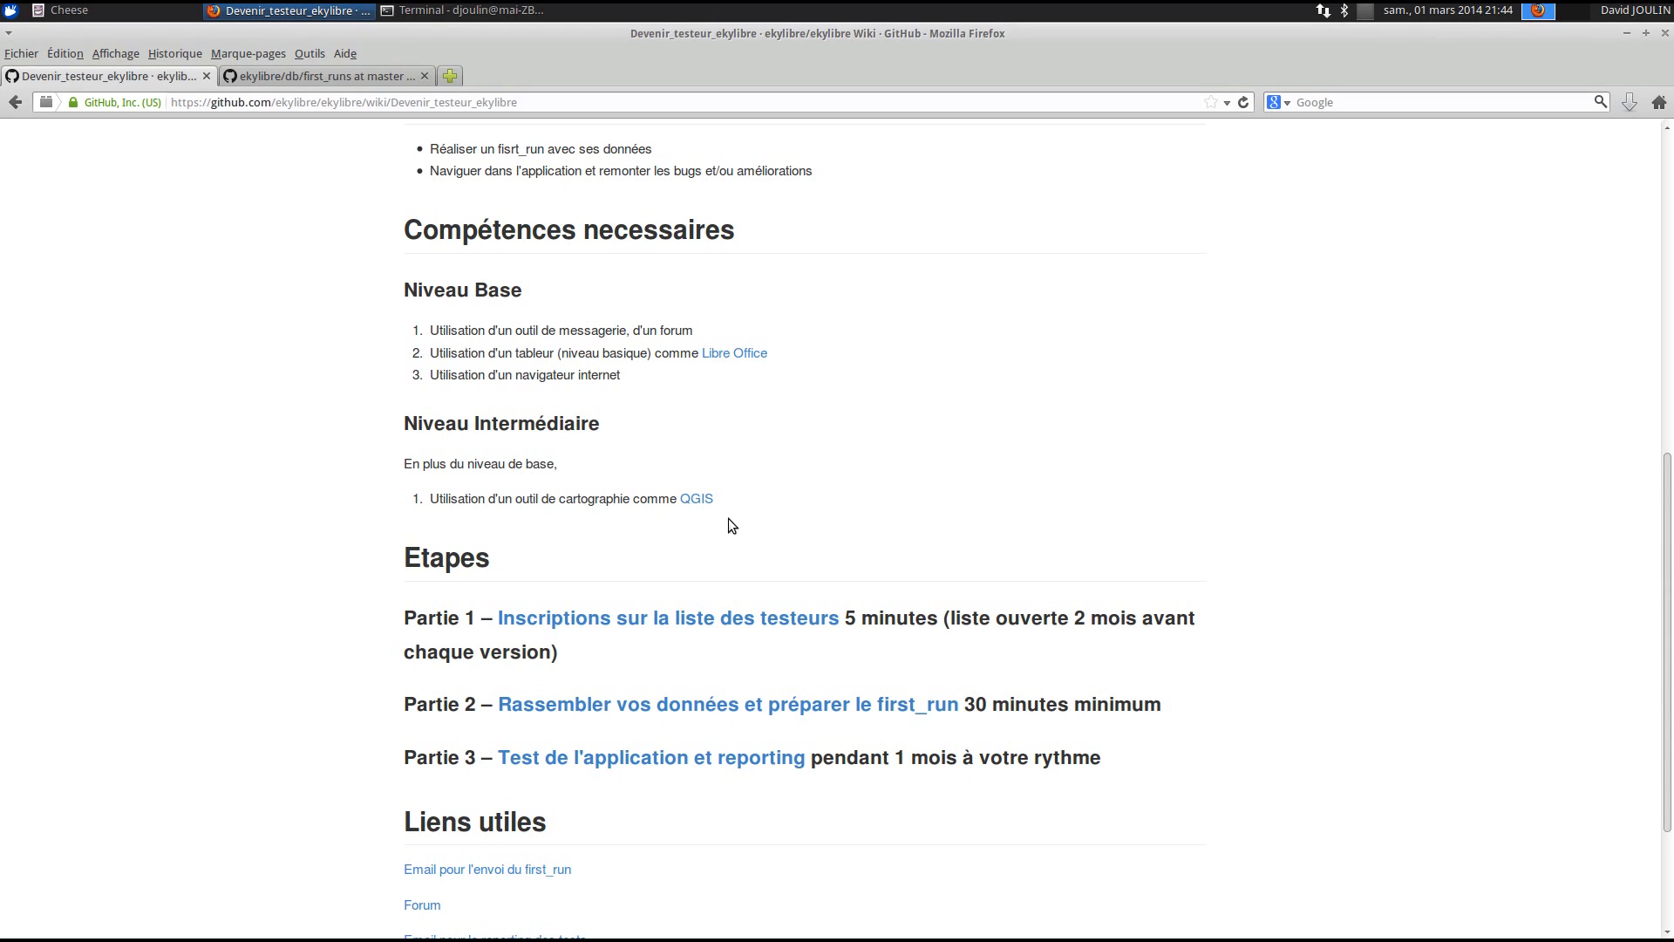
pyautogui.scroll(-4, 730, 517)
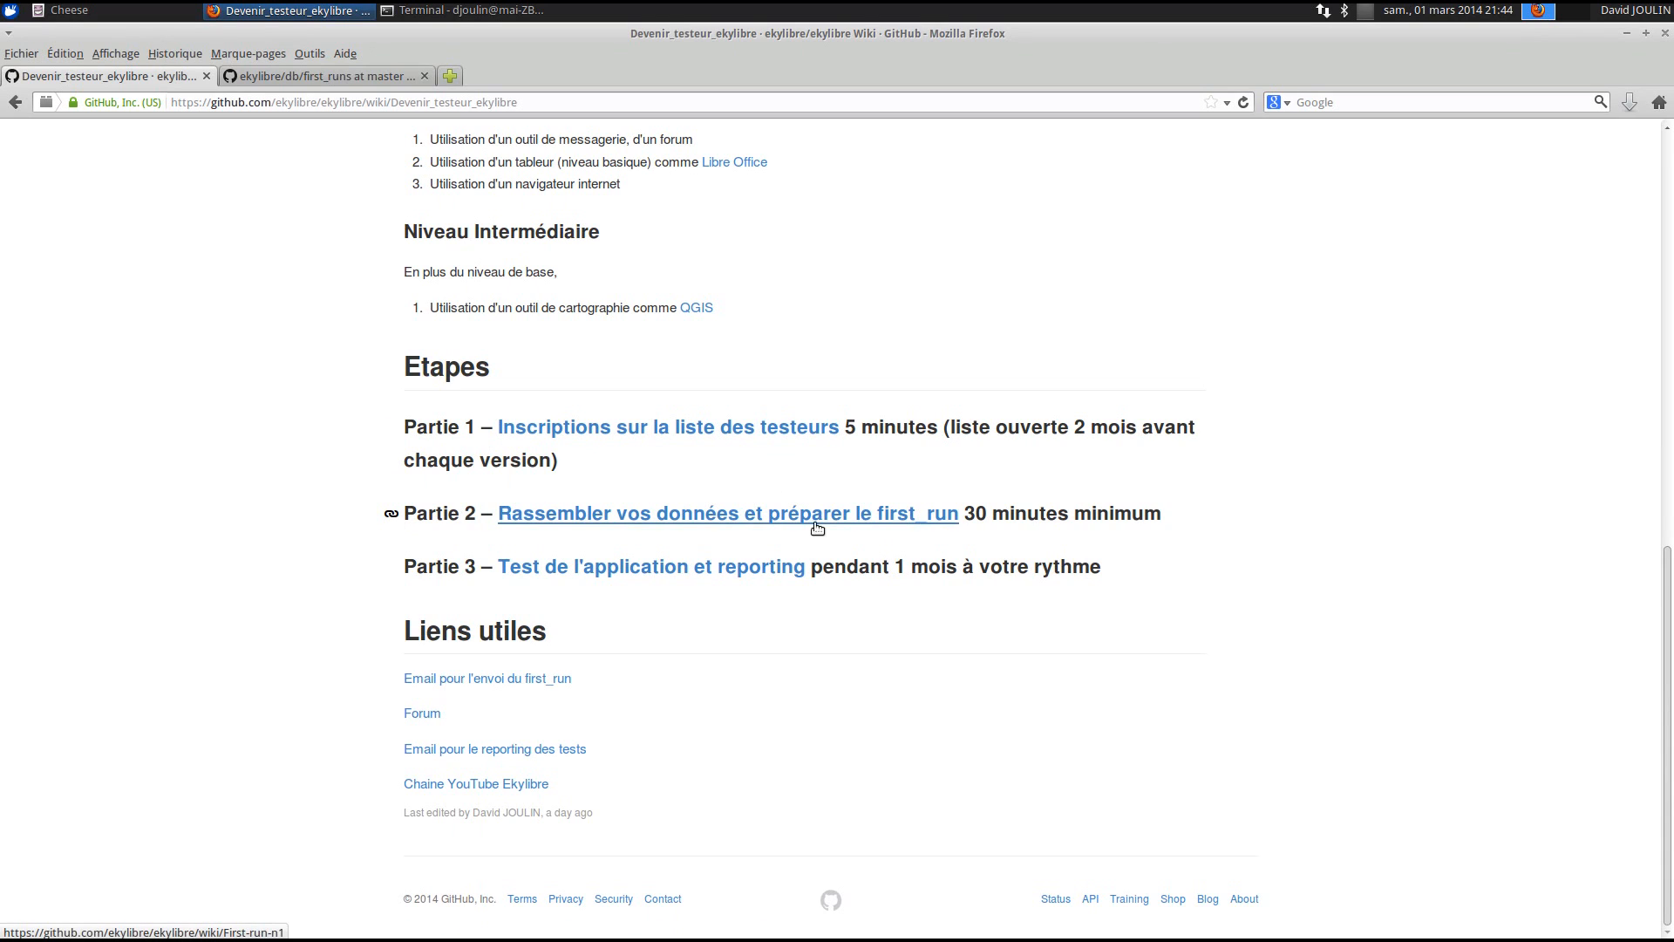
# - Open the Partie 2 guide 'Rassembler vos données et préparer le first_run' and review its Pré-requis
pyautogui.click(695, 518)
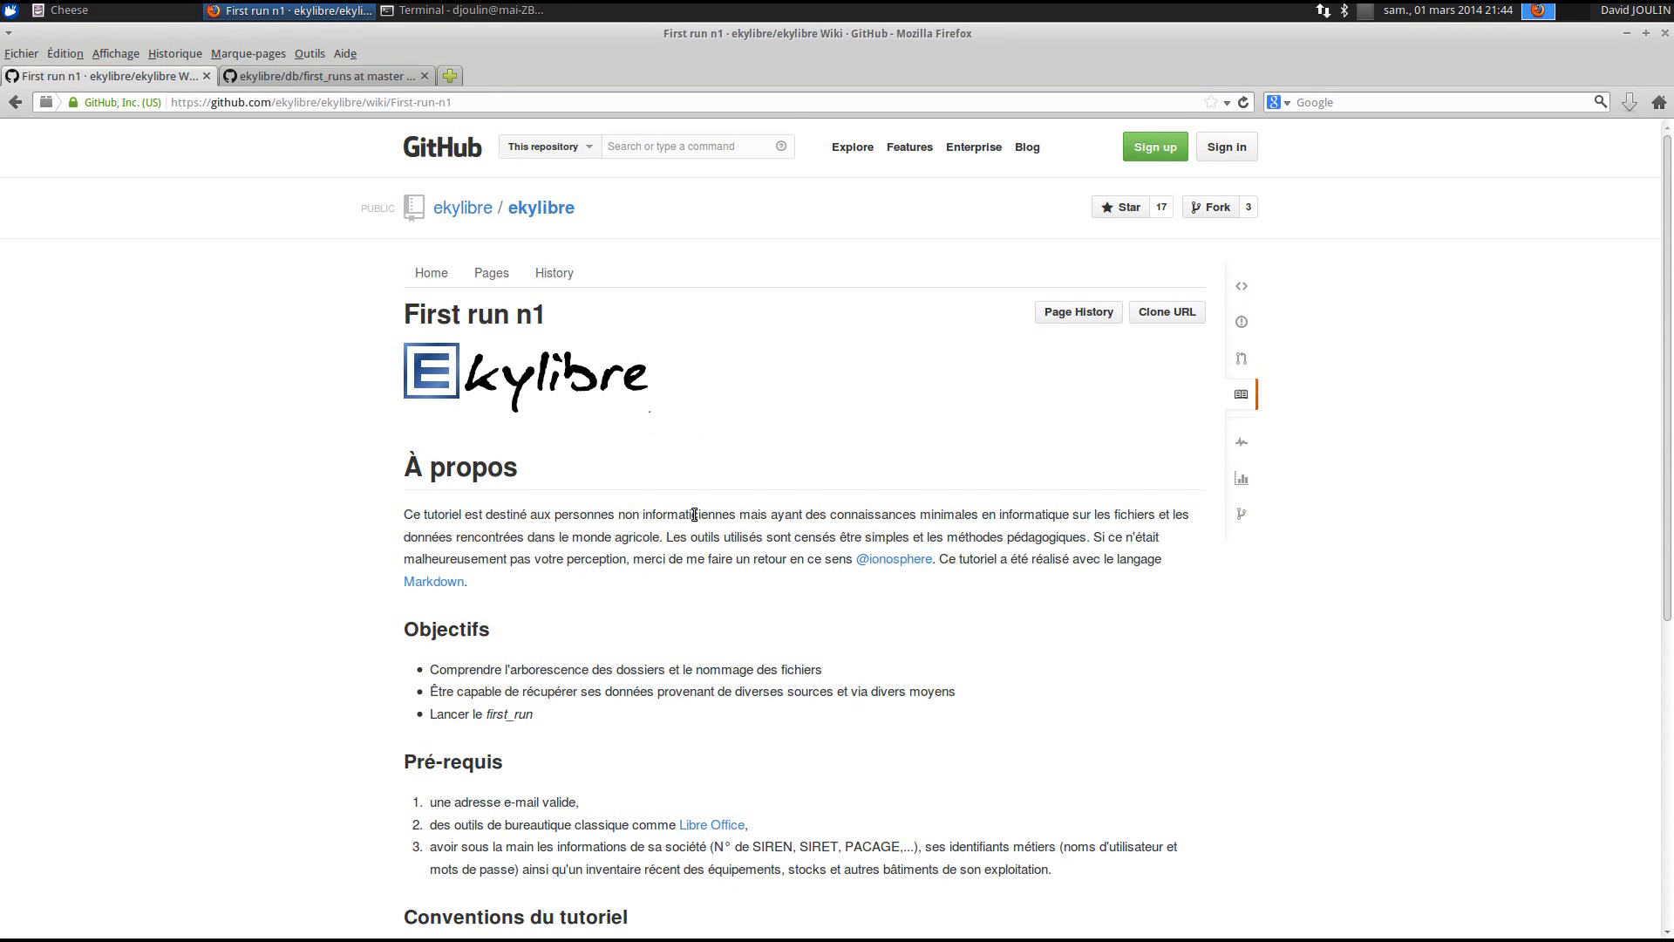
pyautogui.scroll(-4, 695, 515)
pyautogui.scroll(-4, 695, 515)
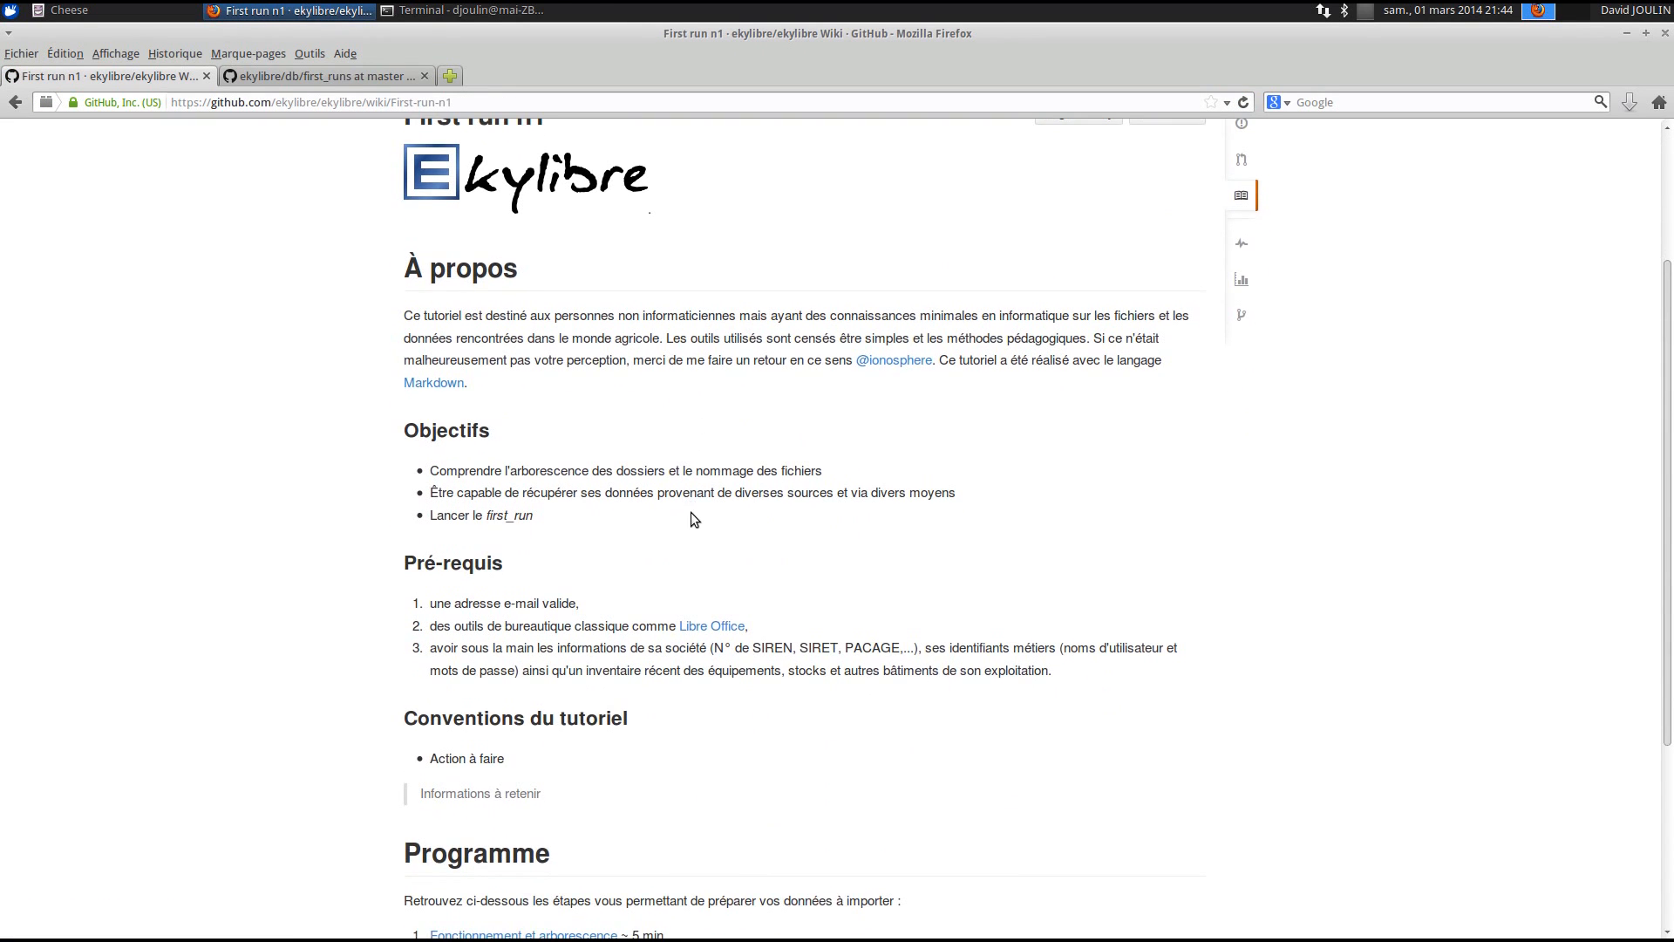
pyautogui.scroll(-2, 691, 511)
pyautogui.scroll(-4, 691, 514)
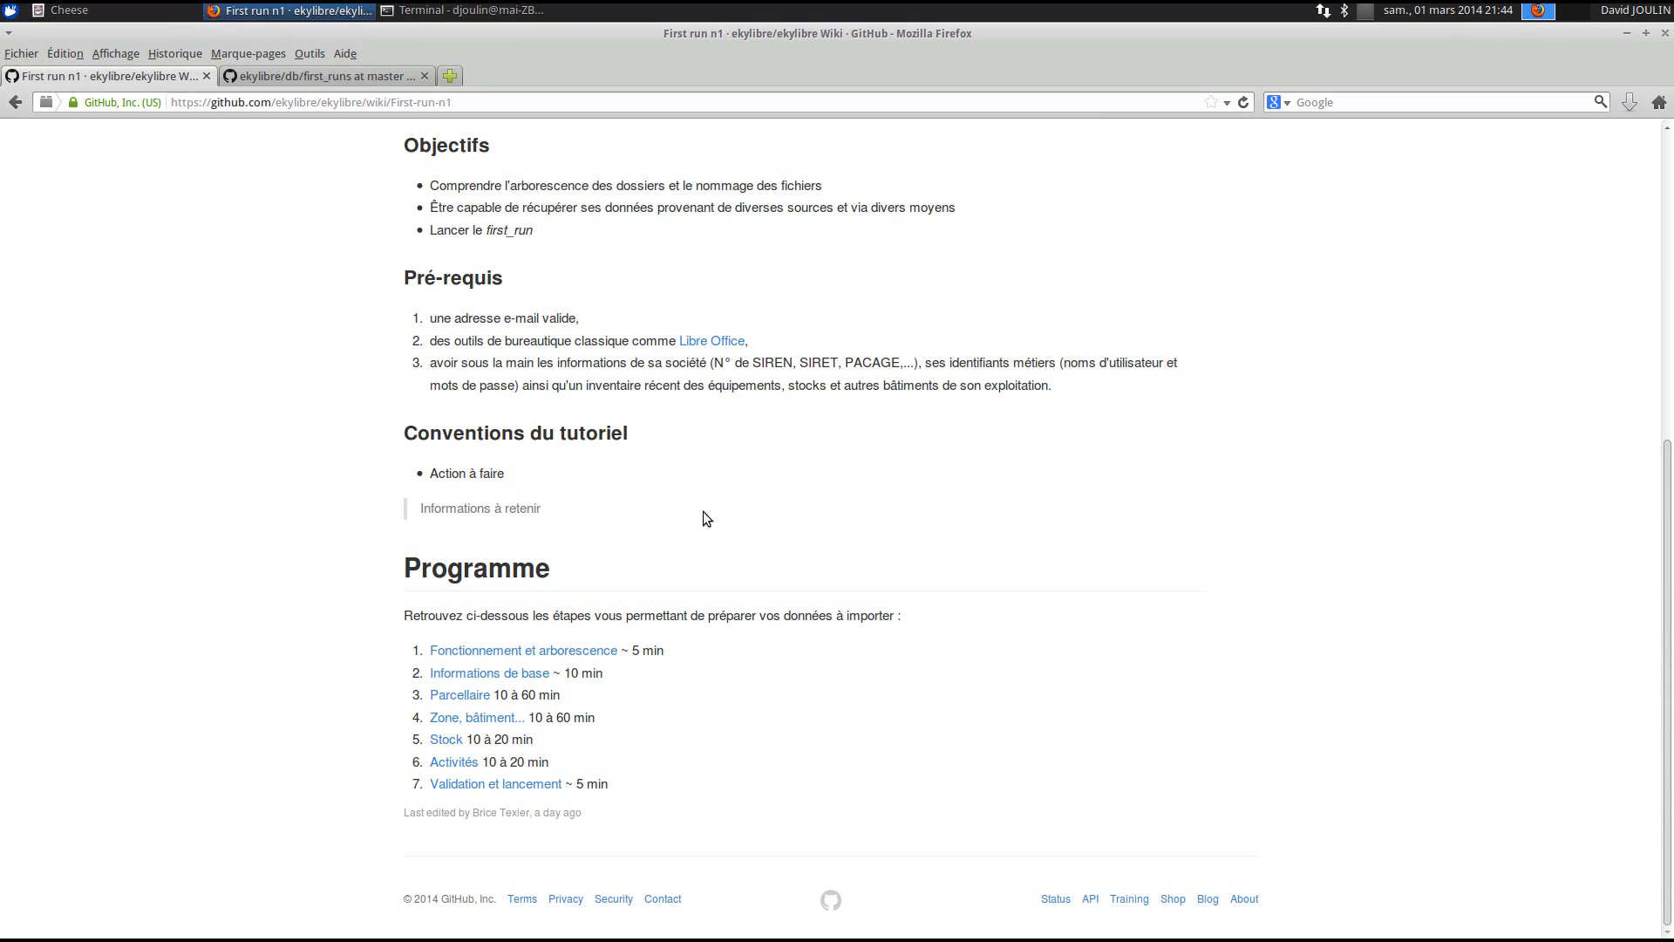
pyautogui.moveTo(436, 361); pyautogui.dragTo(1125, 394)
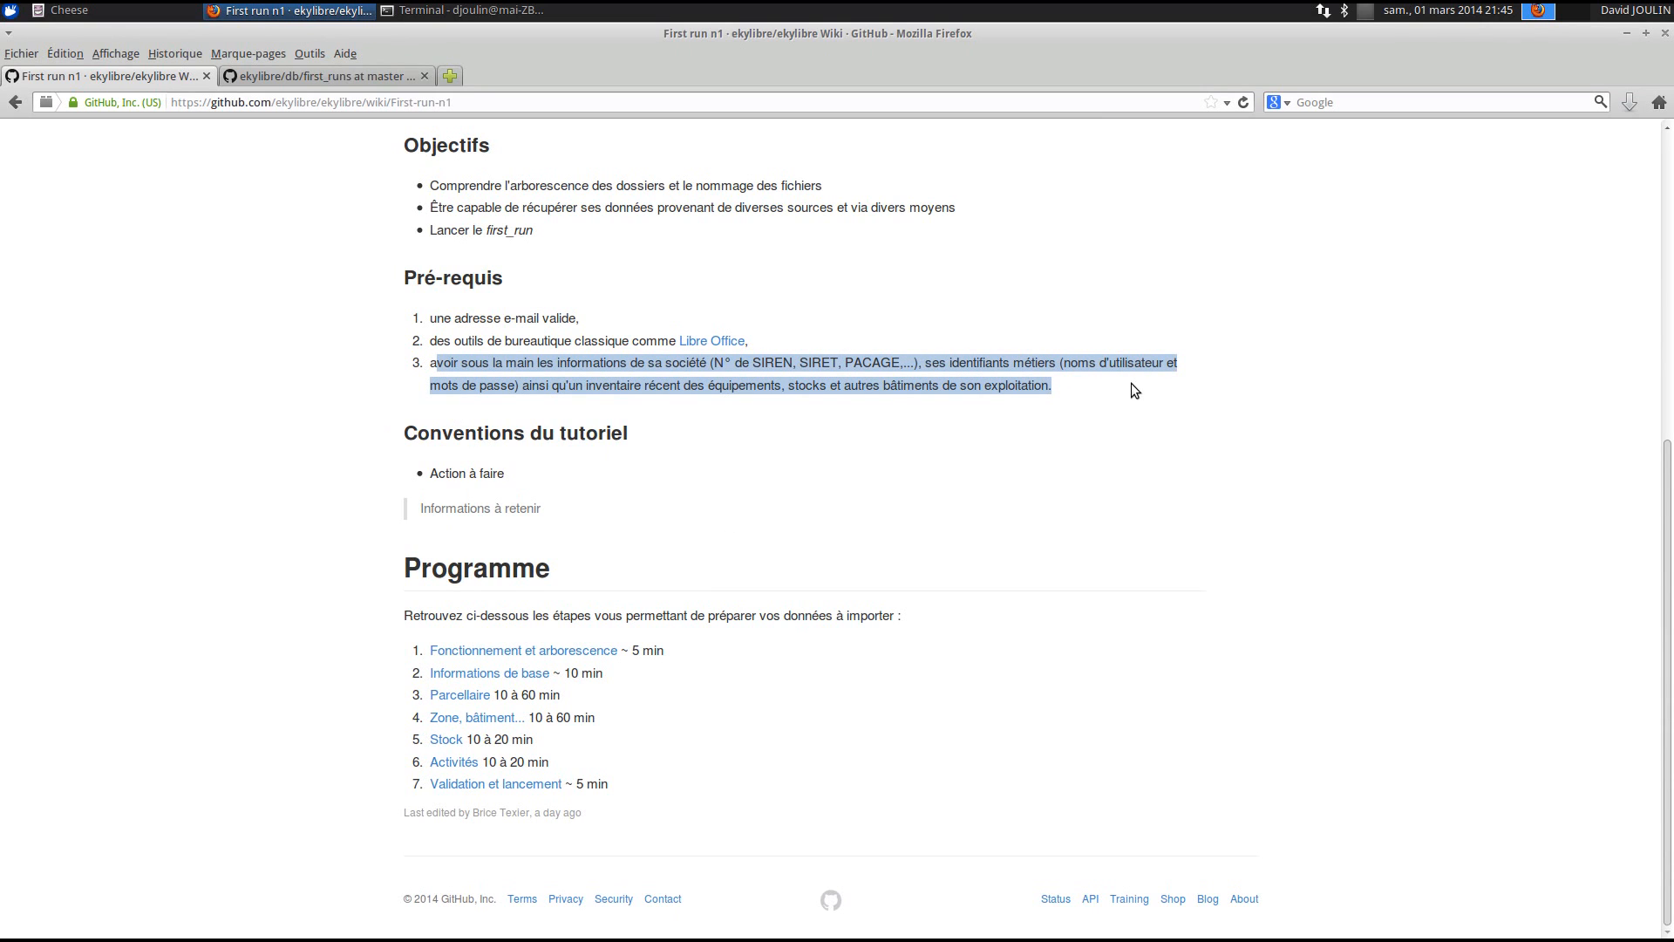
pyautogui.click(1131, 386)
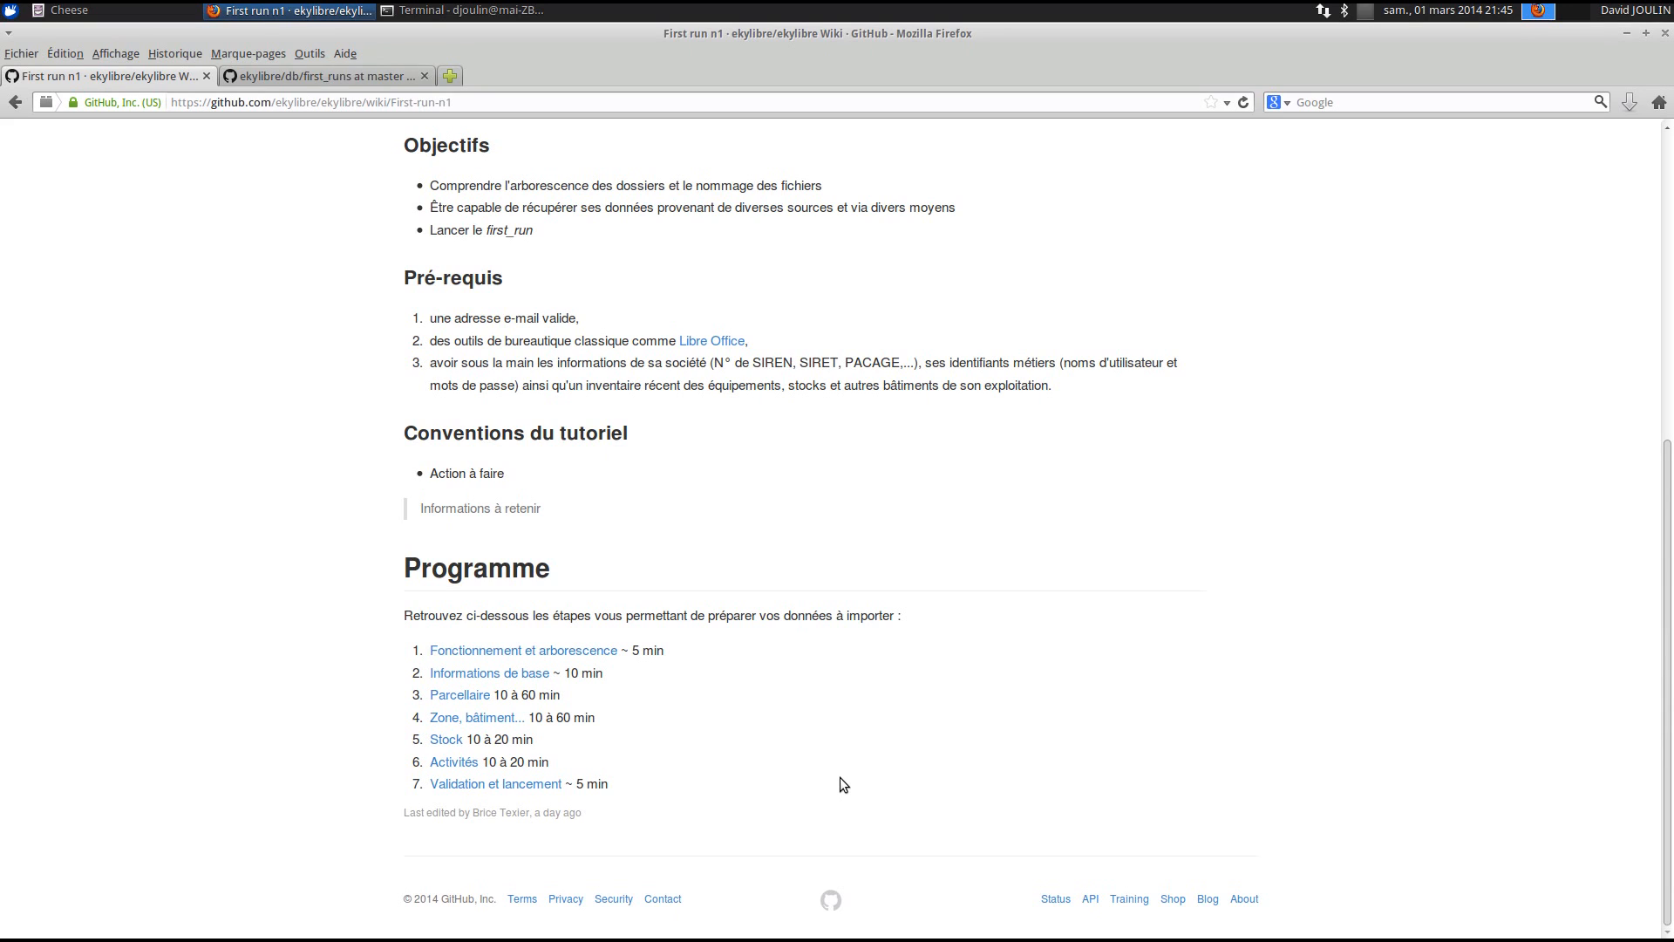
# - Read the 'Fonctionnement et arborescence' wiki page, then minimize the browser window
pyautogui.click(482, 656)
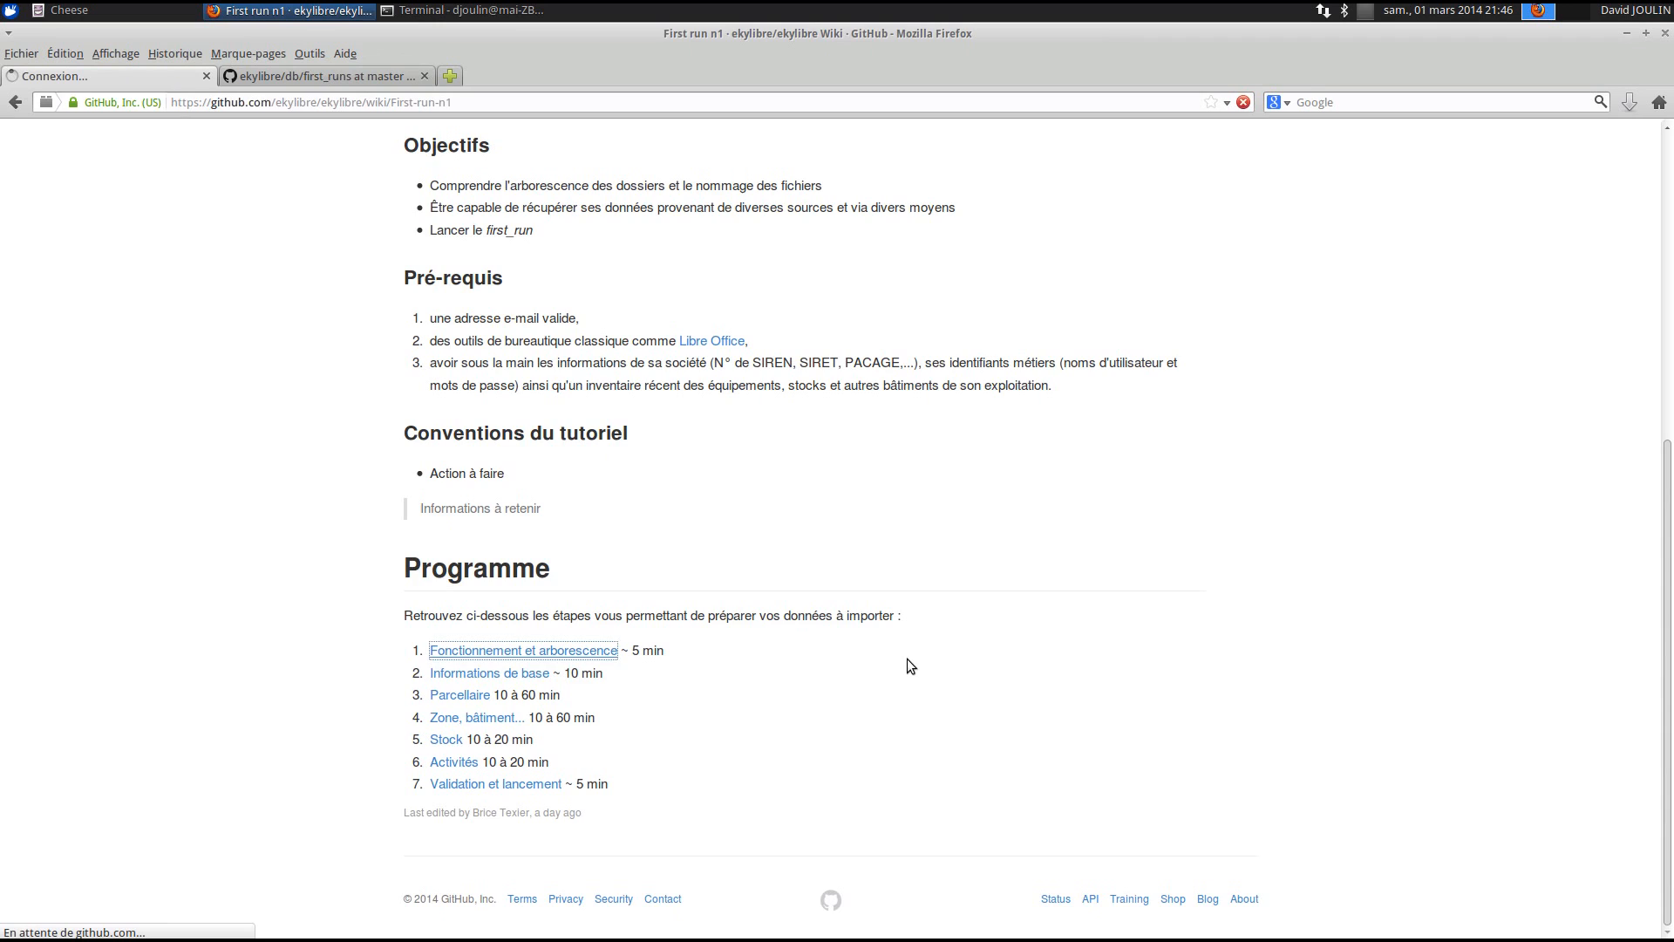
pyautogui.scroll(-3, 906, 645)
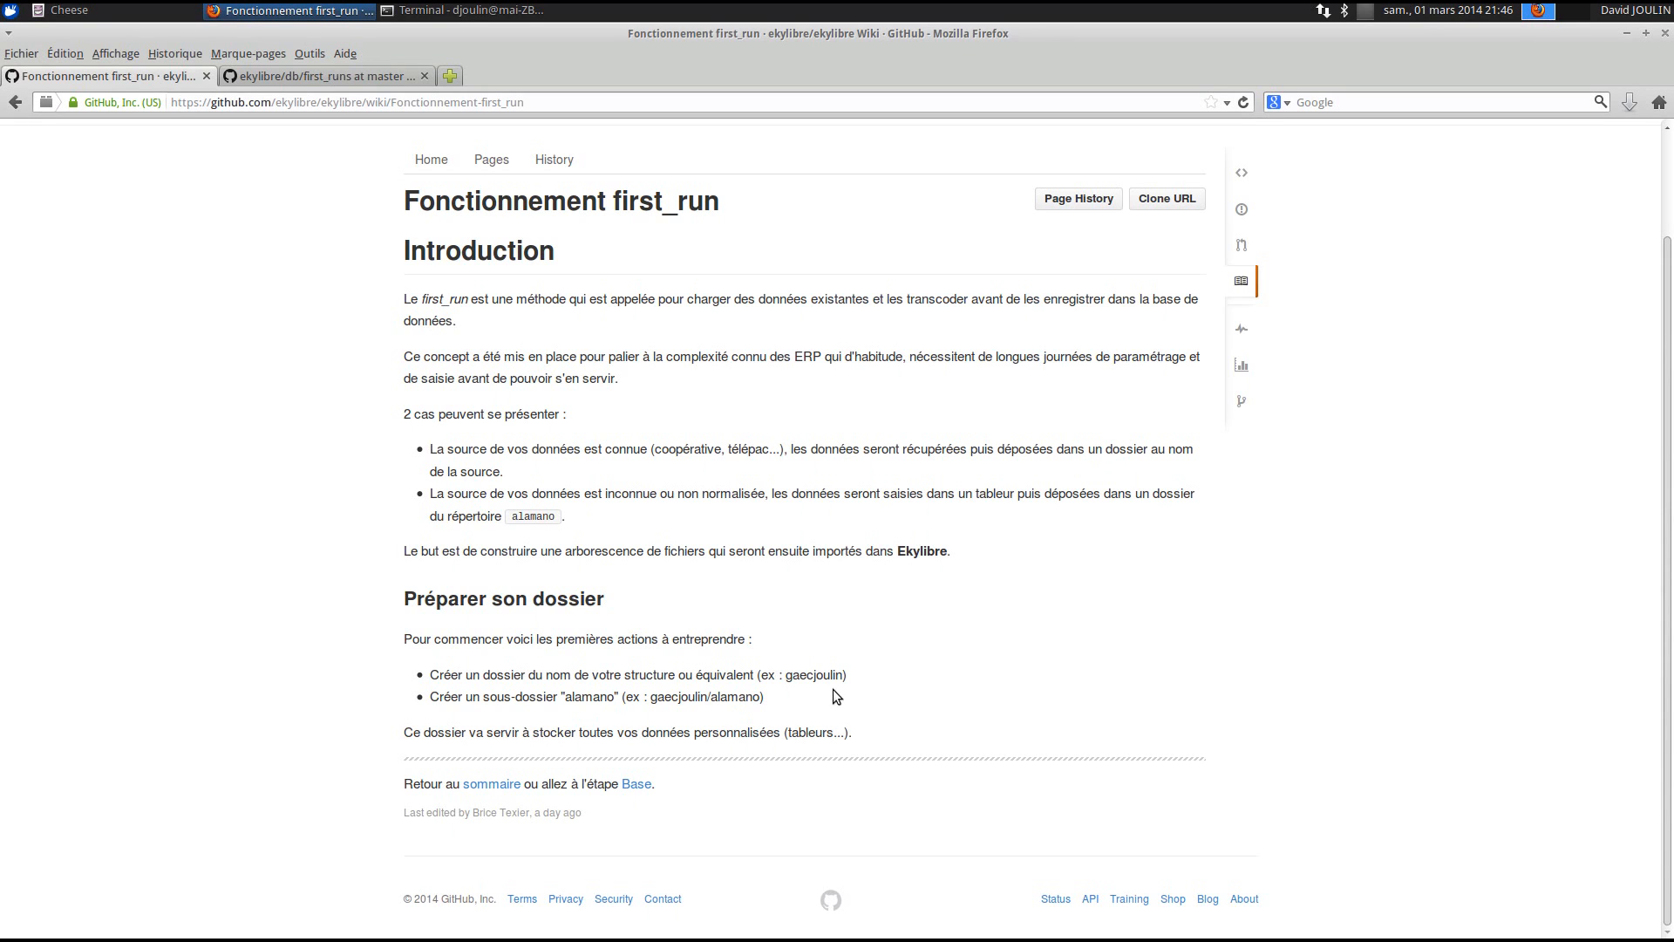
pyautogui.click(1625, 34)
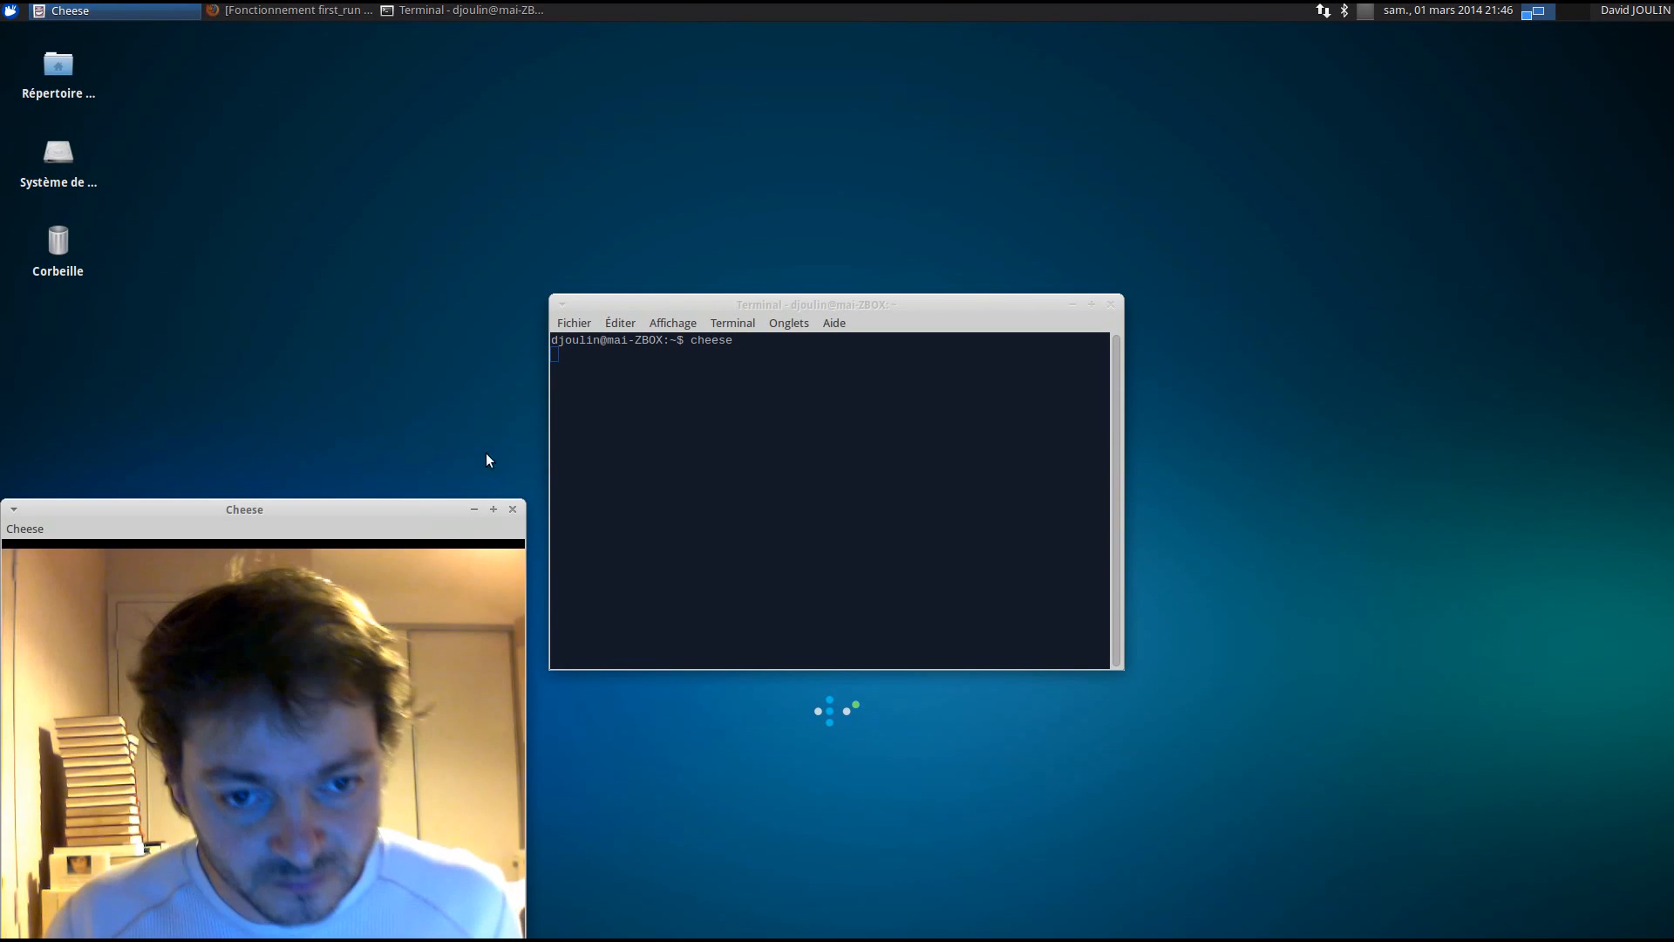
# - Clear the desktop and create a new desktop folder named gaecjoulin
pyautogui.click(474, 509)
pyautogui.click(1071, 305)
pyautogui.rightClick(611, 316)
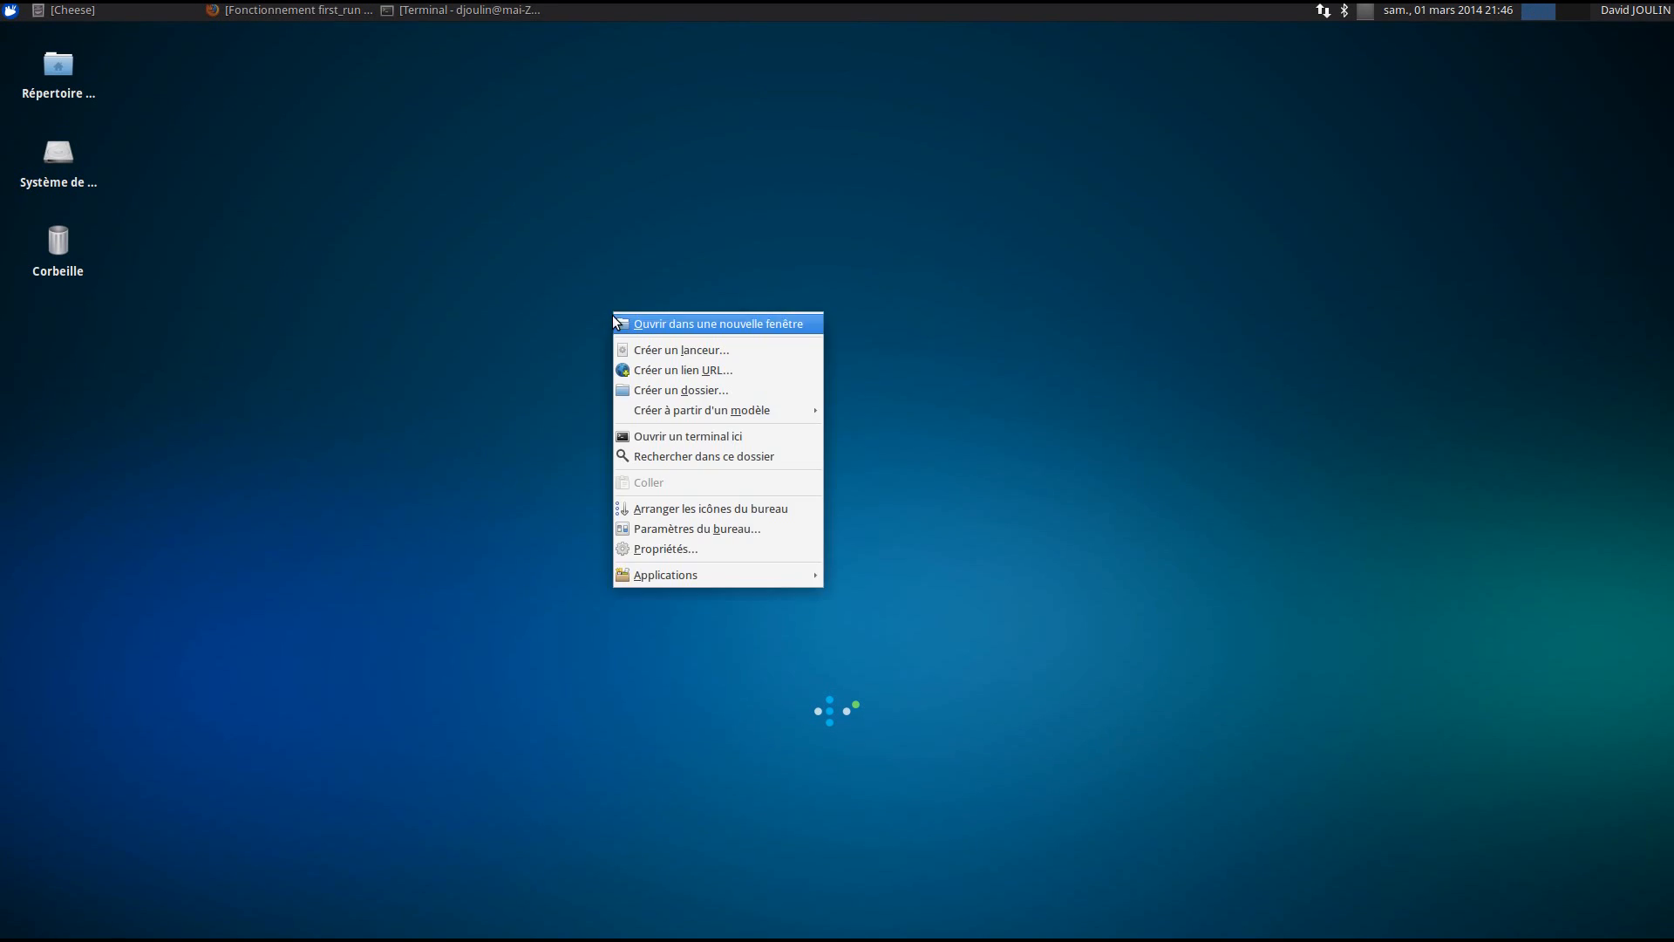
pyautogui.click(427, 306)
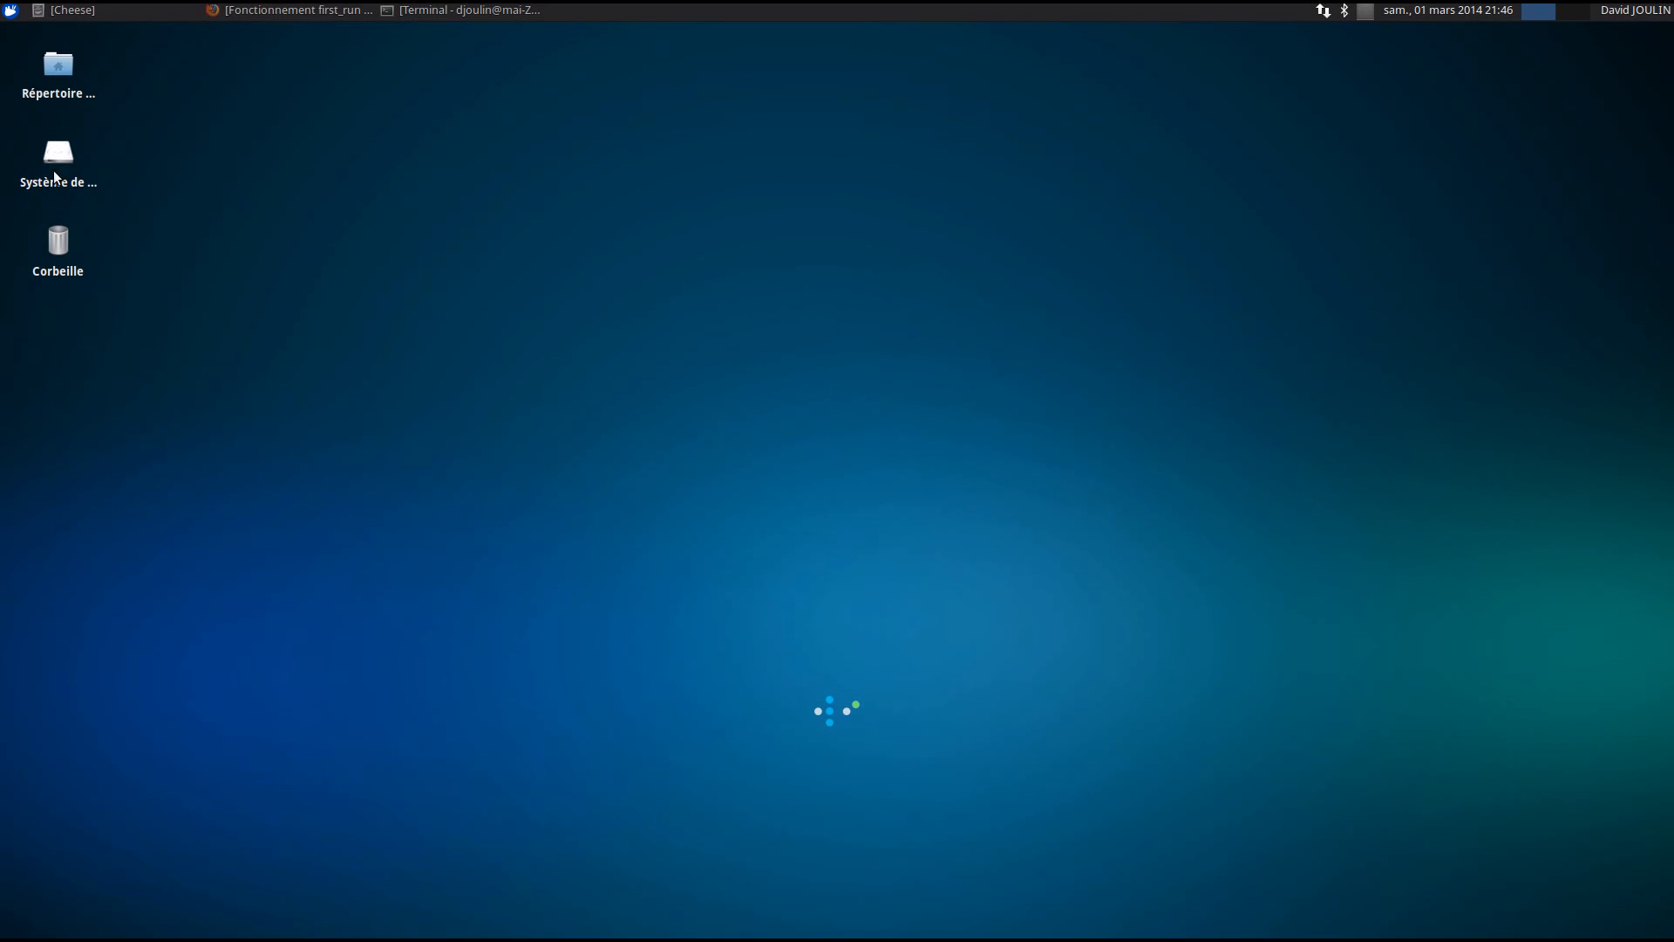
pyautogui.rightClick(596, 384)
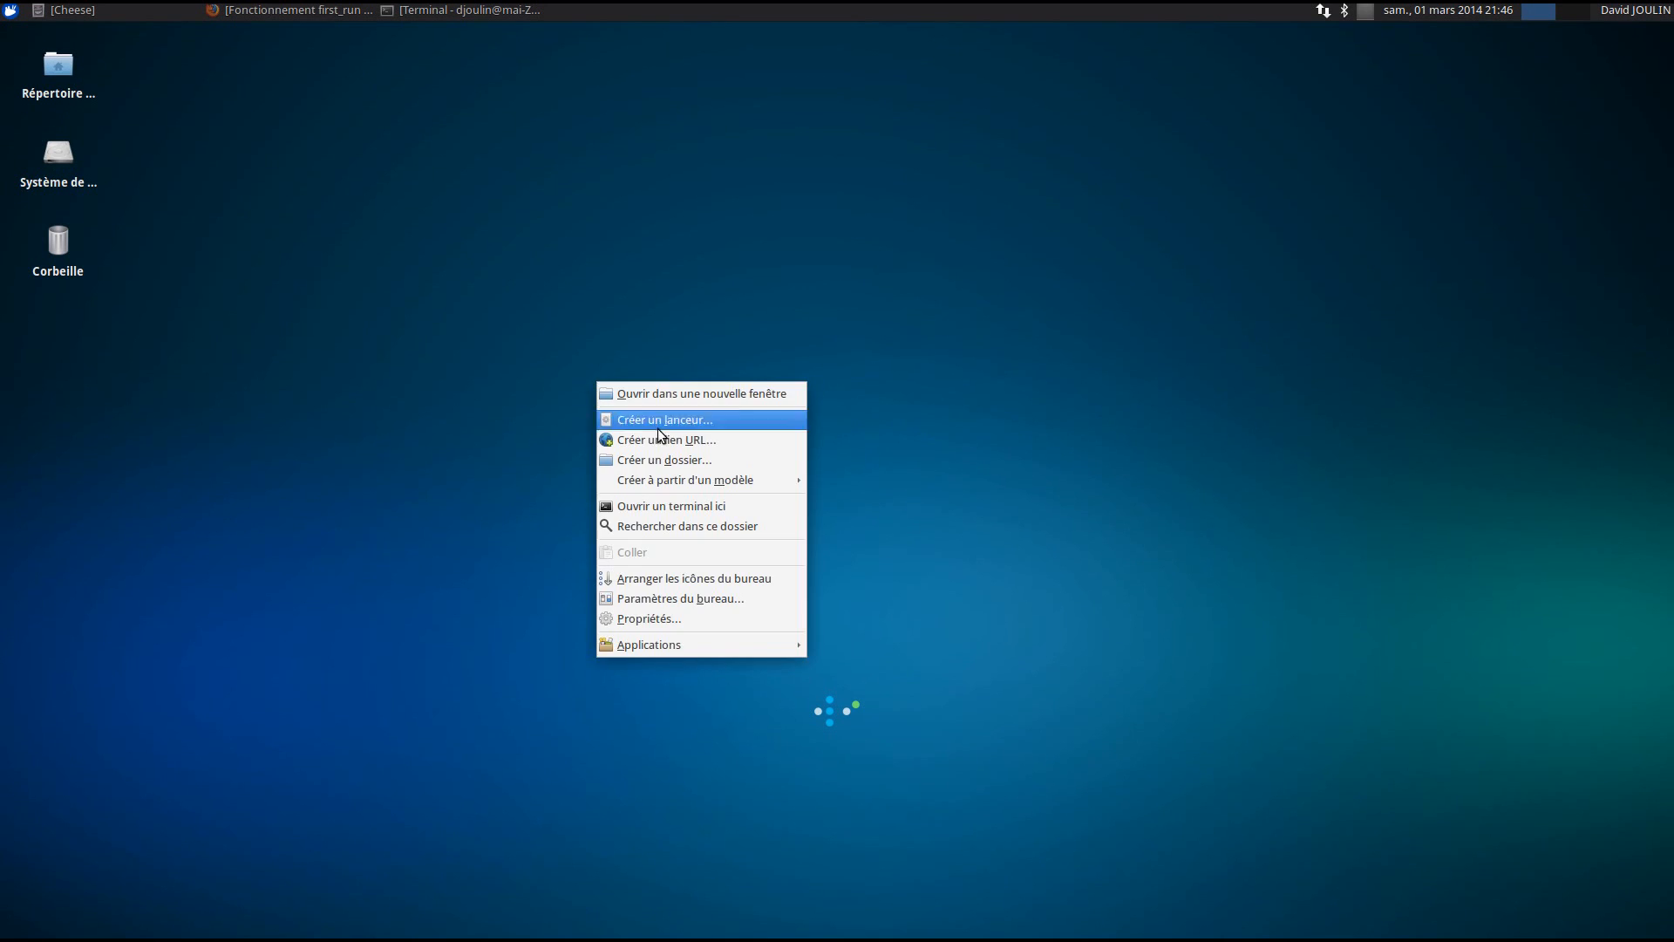
pyautogui.click(672, 459)
pyautogui.write('gaecjoulin')
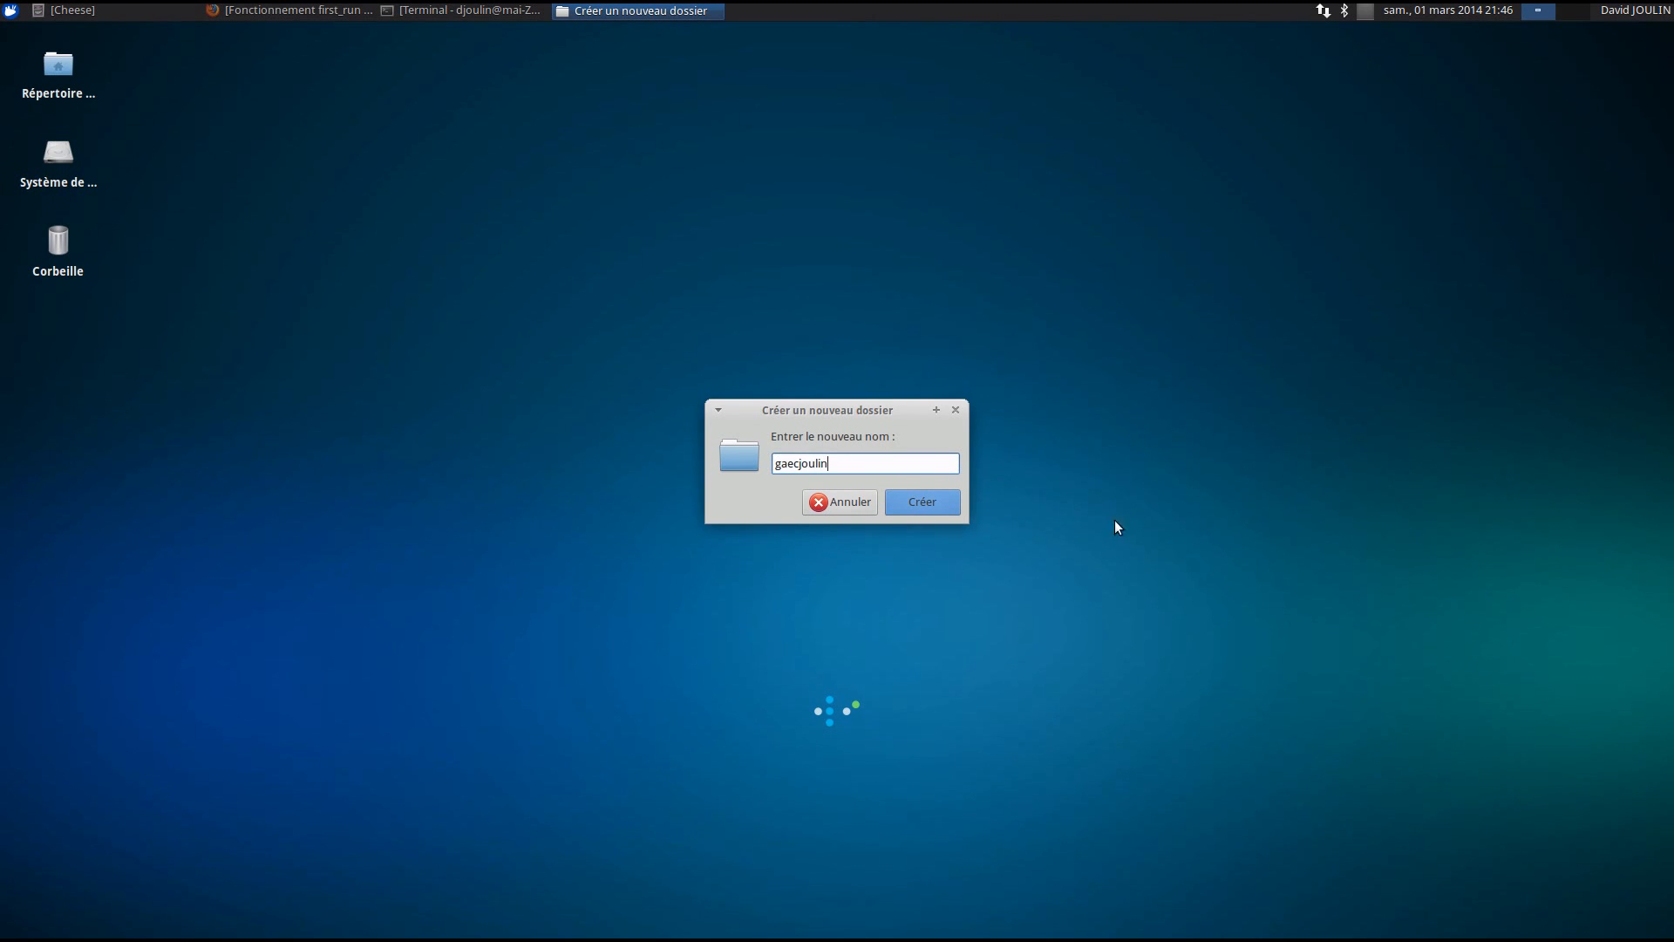
pyautogui.click(951, 506)
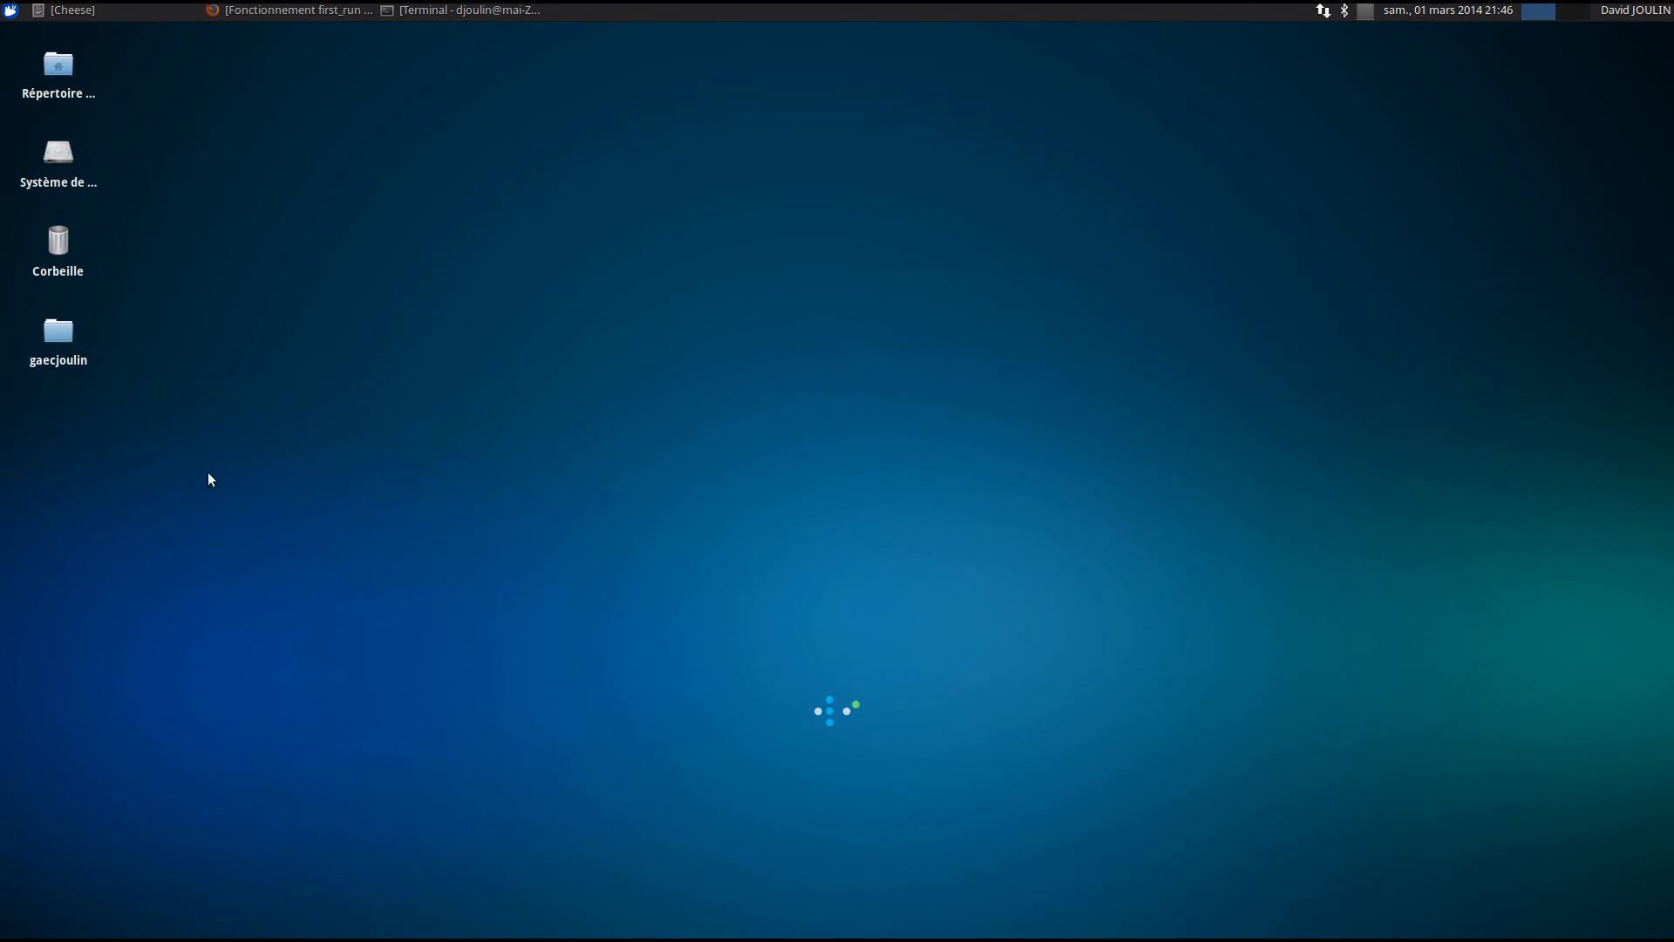
# - Inside gaecjoulin, create an alamano subfolder, then return to the wiki in Firefox
pyautogui.doubleClick(591, 340)
pyautogui.rightClick(593, 380)
pyautogui.click(665, 386)
pyautogui.write('alamano')
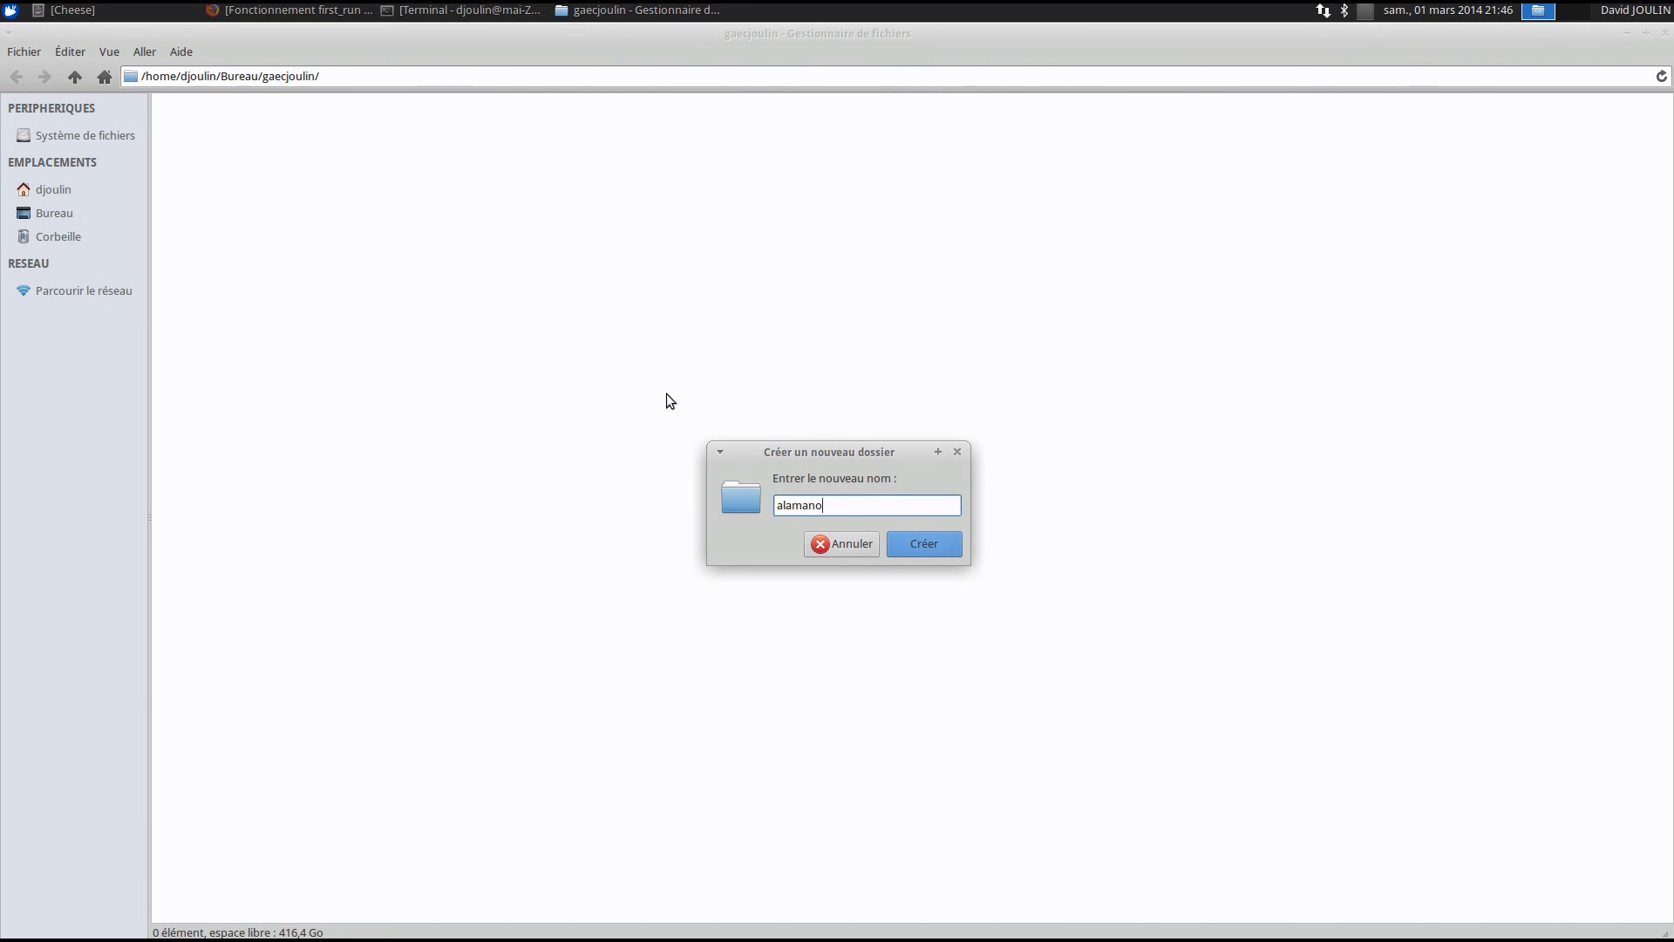
pyautogui.click(920, 544)
pyautogui.click(897, 495)
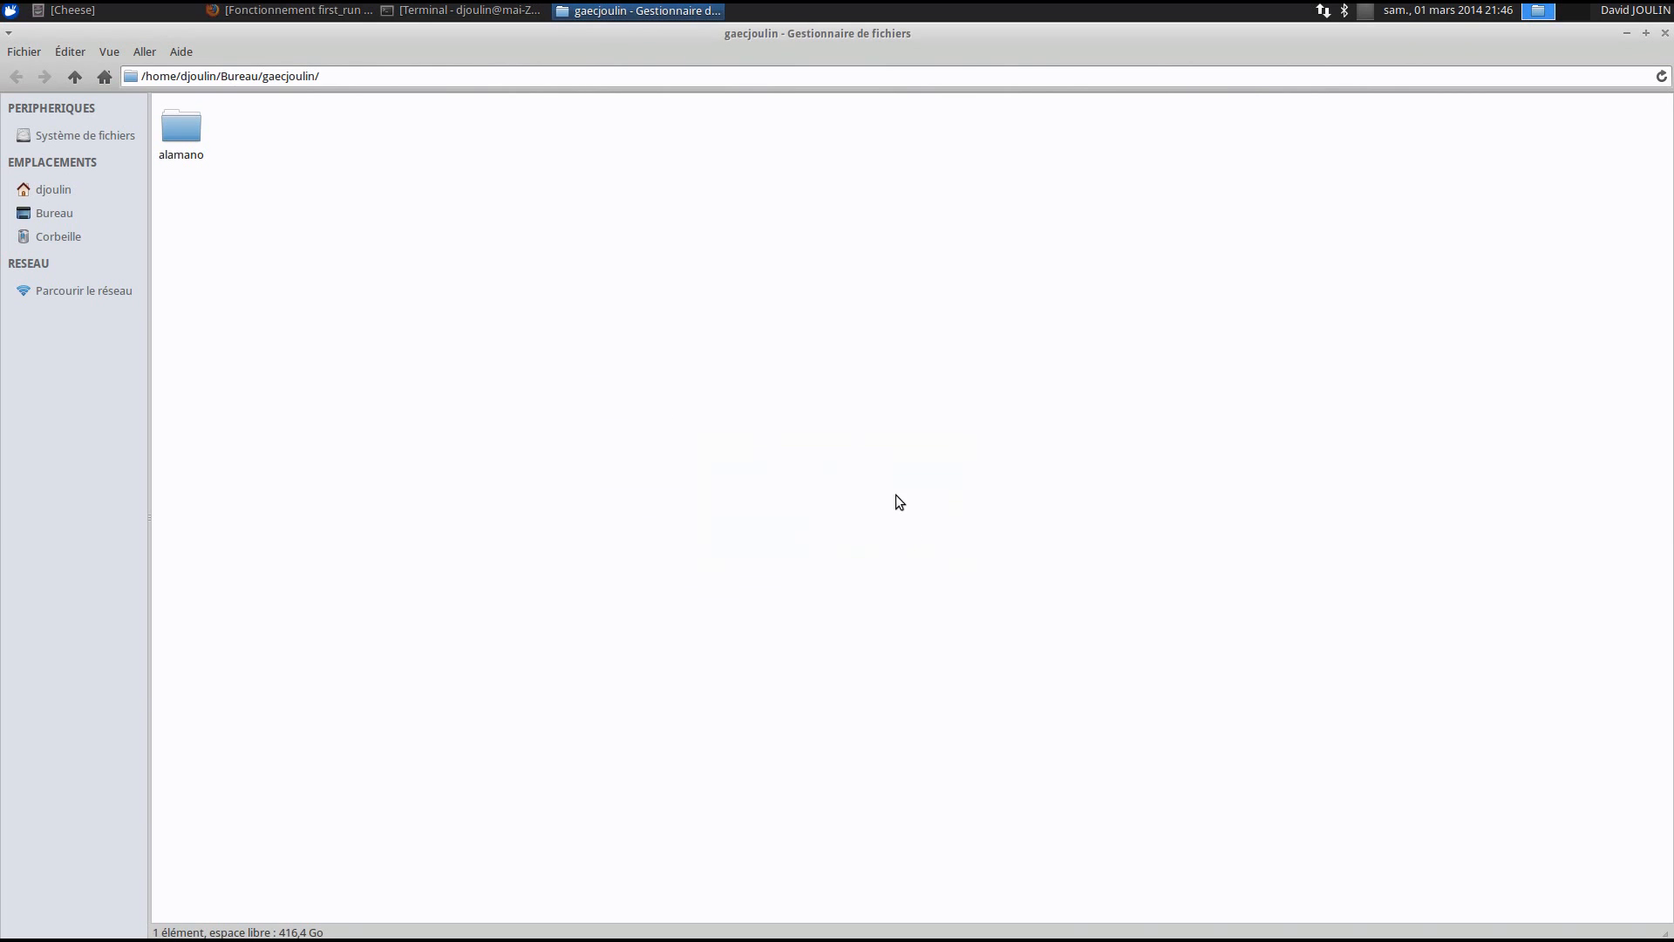
pyautogui.click(253, 10)
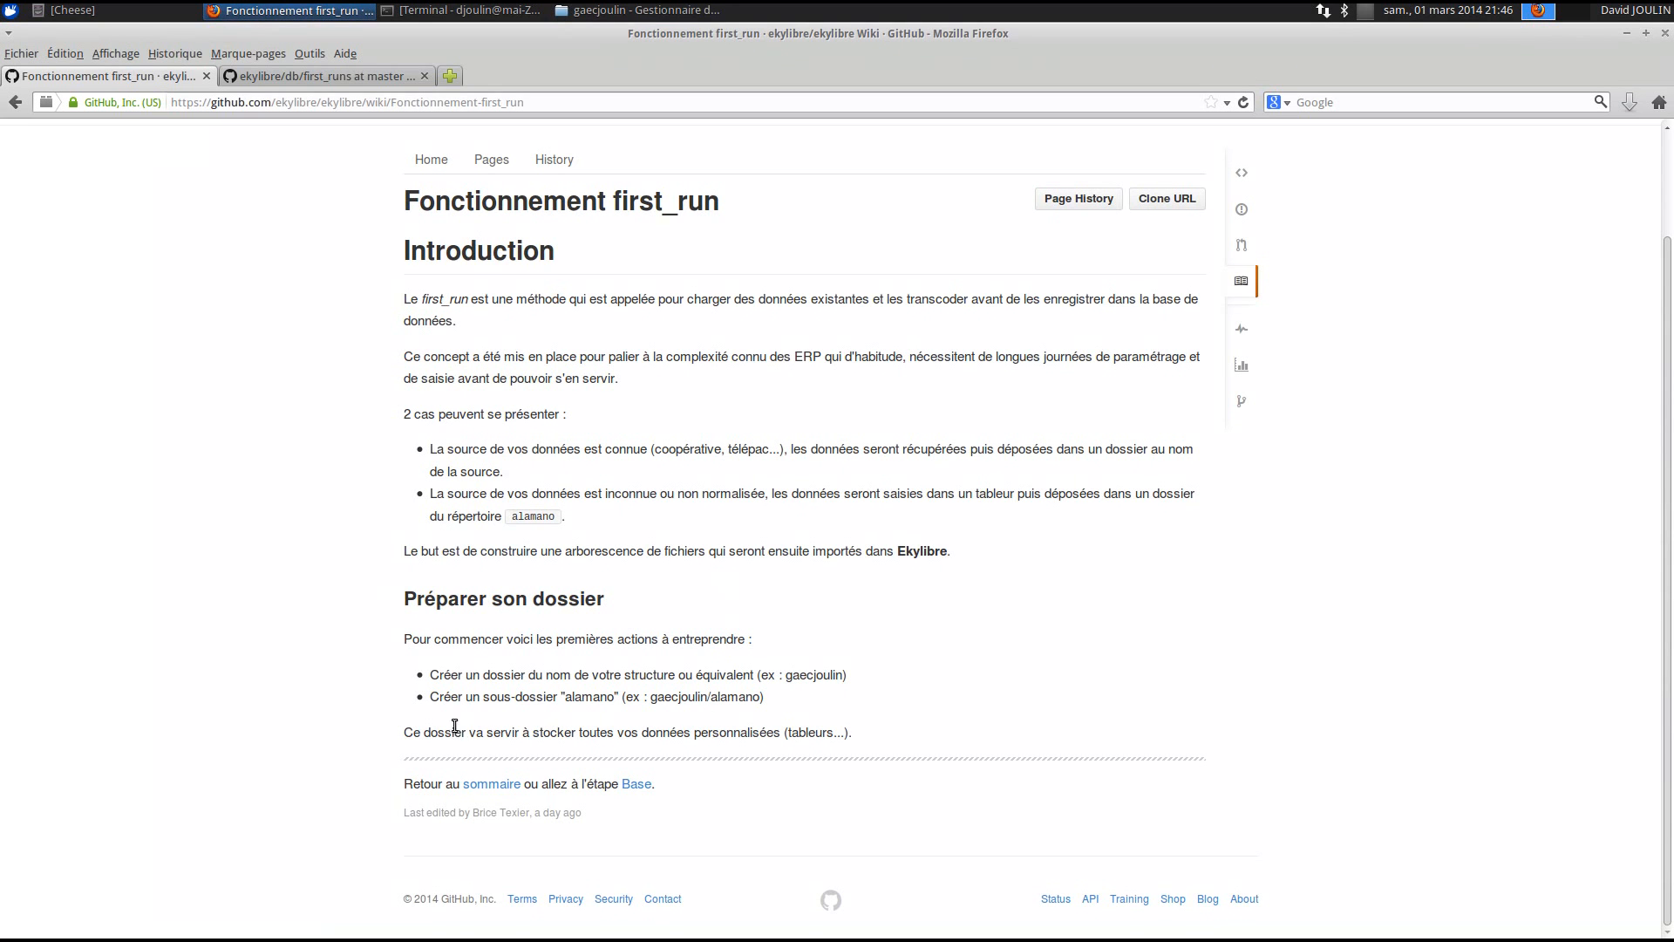
# - Go to the Base wiki page and open its dépôt link to the raw demo manifest.yml in a new tab
pyautogui.click(635, 783)
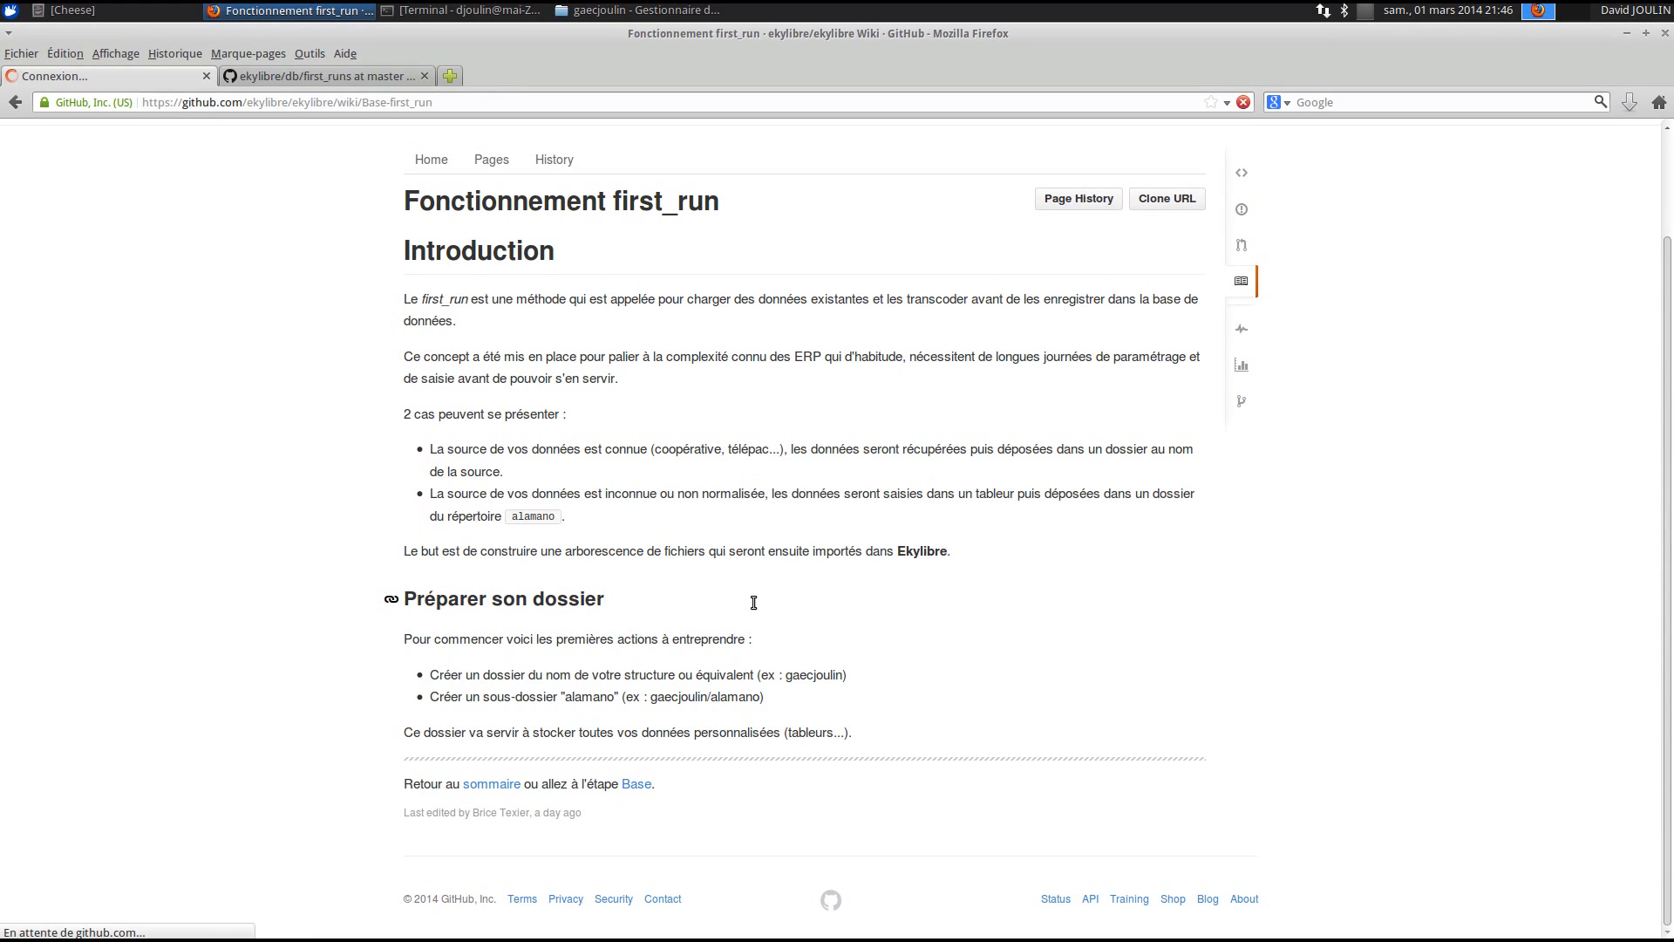
pyautogui.scroll(-4, 753, 606)
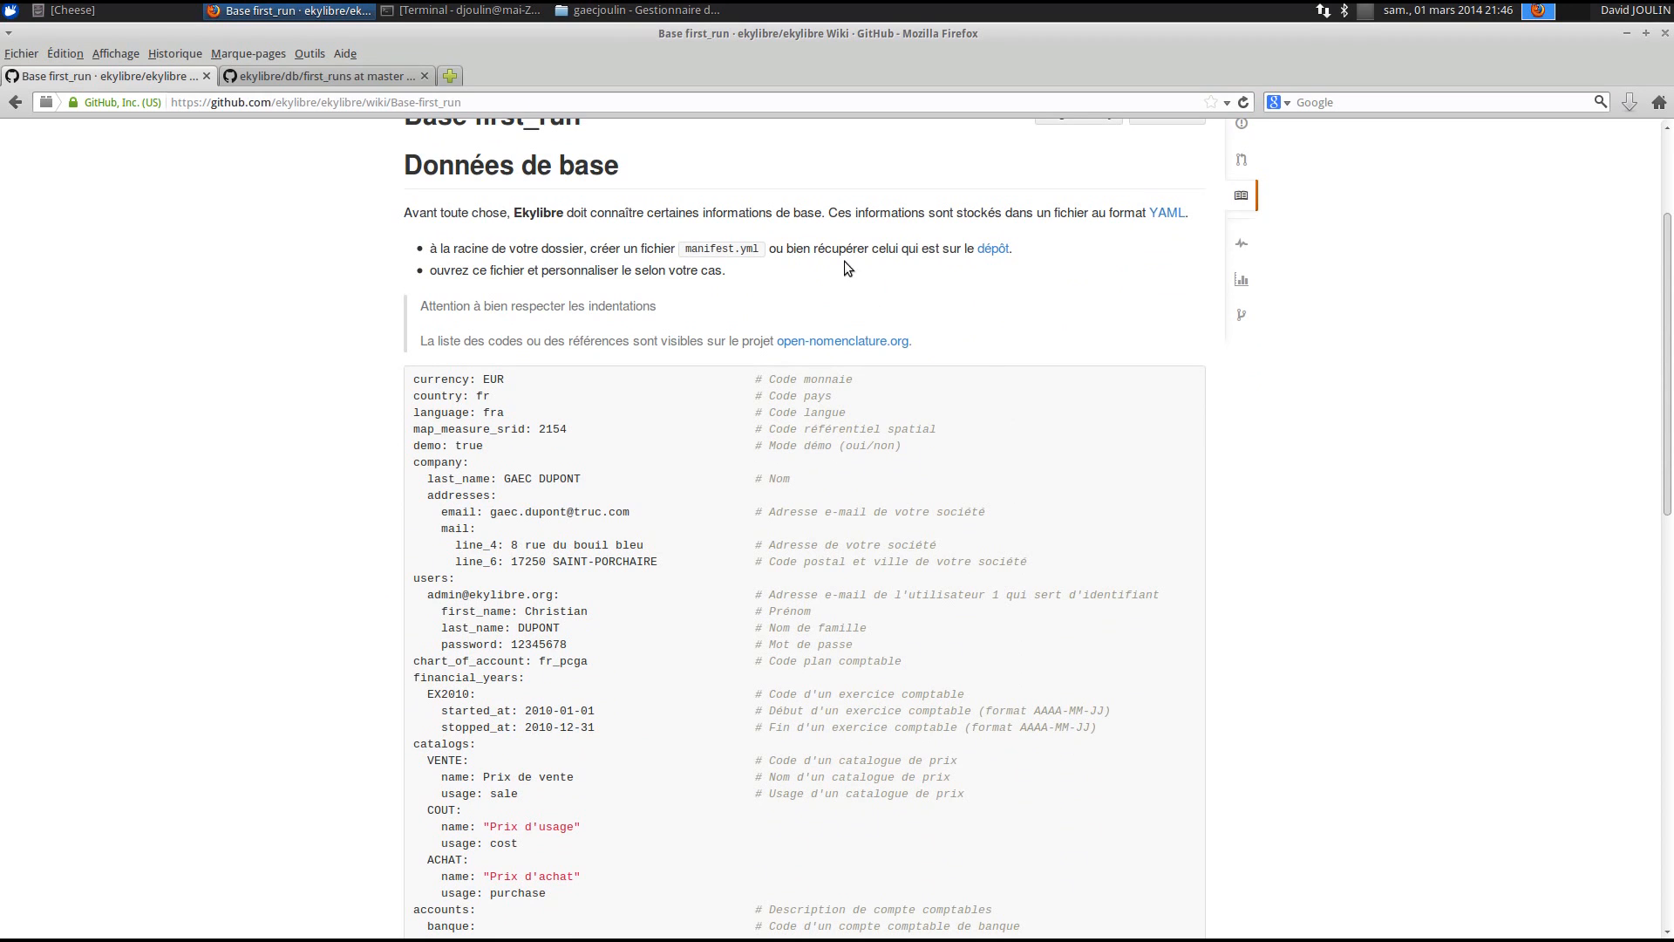
pyautogui.rightClick(991, 251)
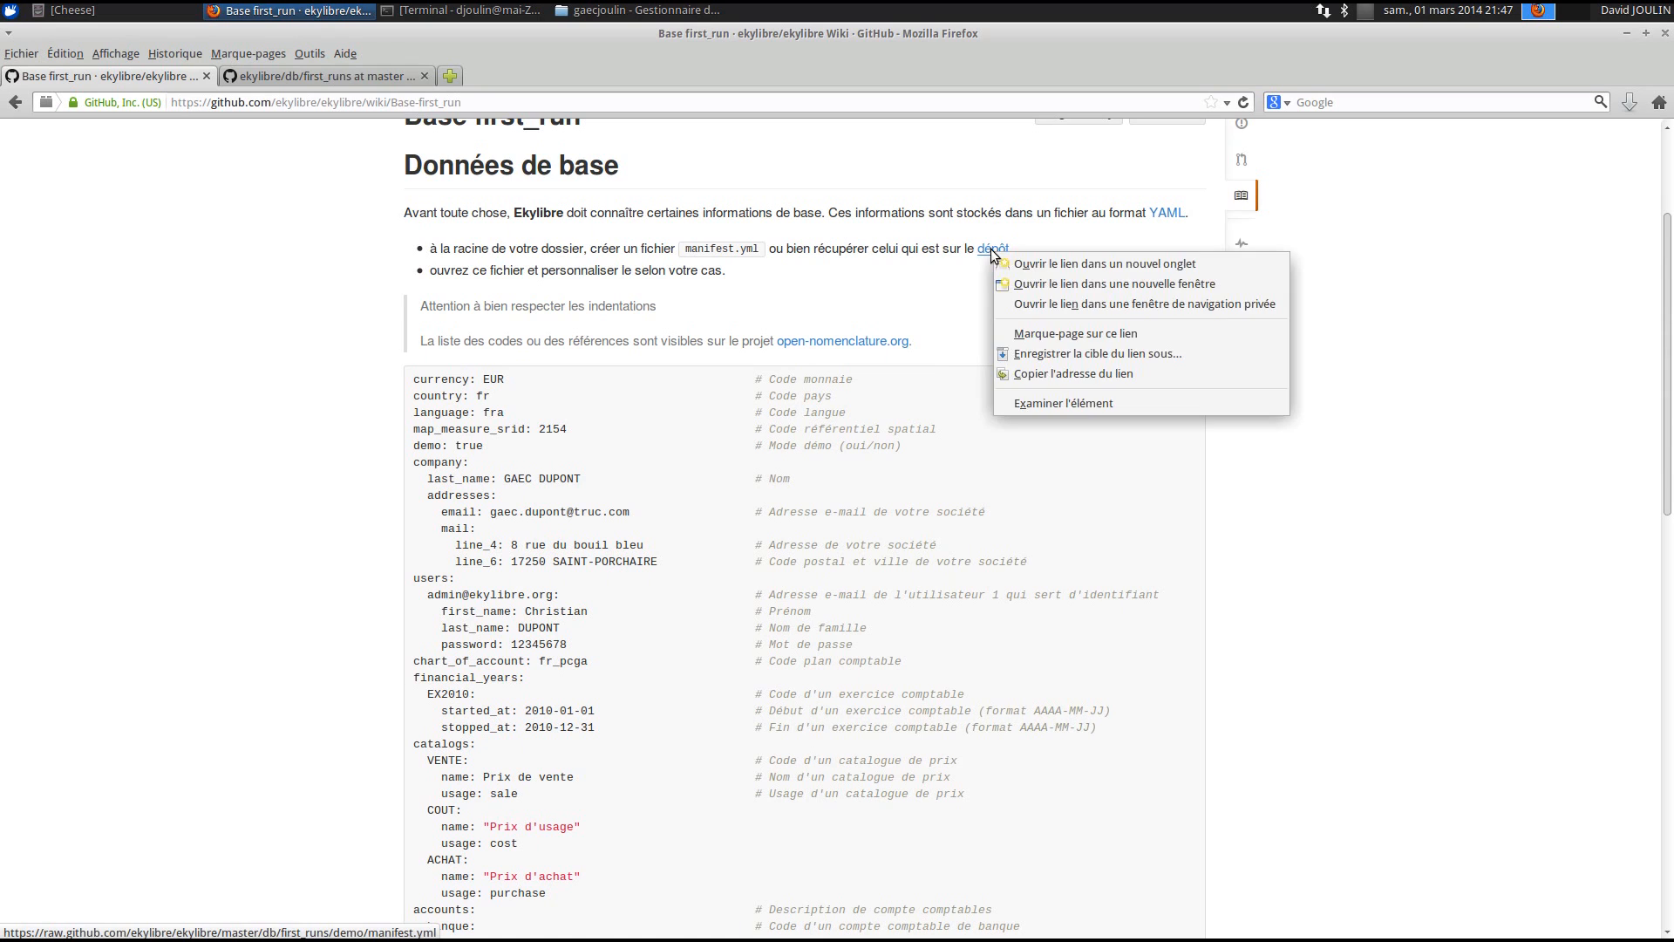
pyautogui.click(1032, 264)
pyautogui.click(264, 77)
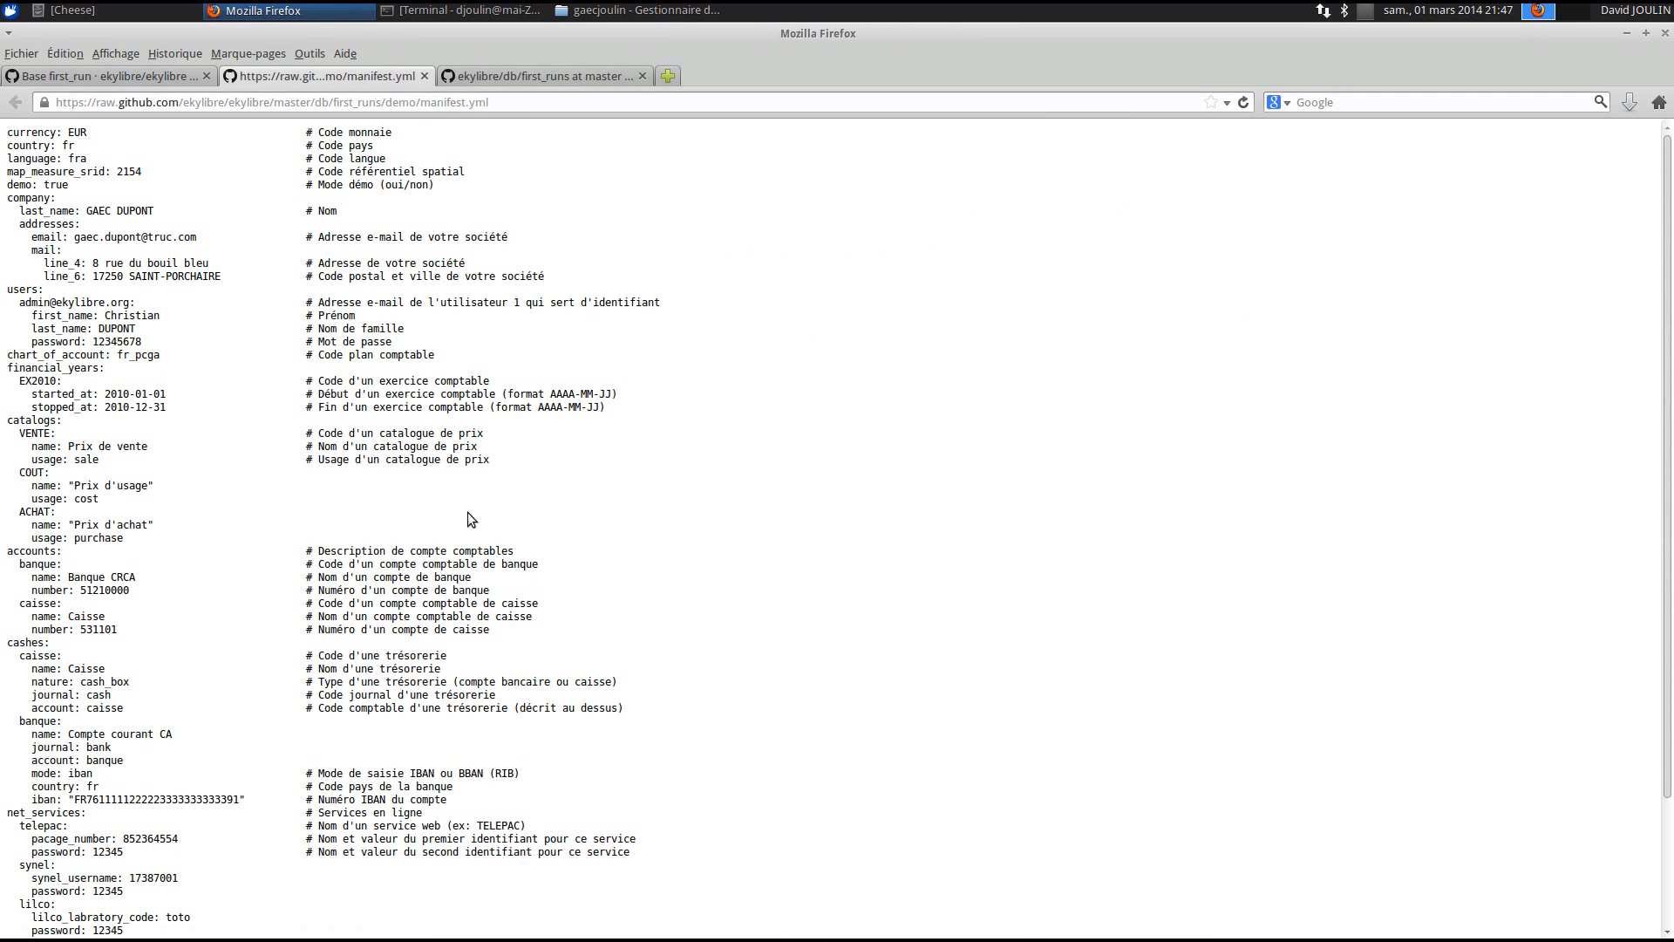
# - Save the raw manifest.yml into the gaecjoulin/alamano folder and close its tab
pyautogui.rightClick(260, 302)
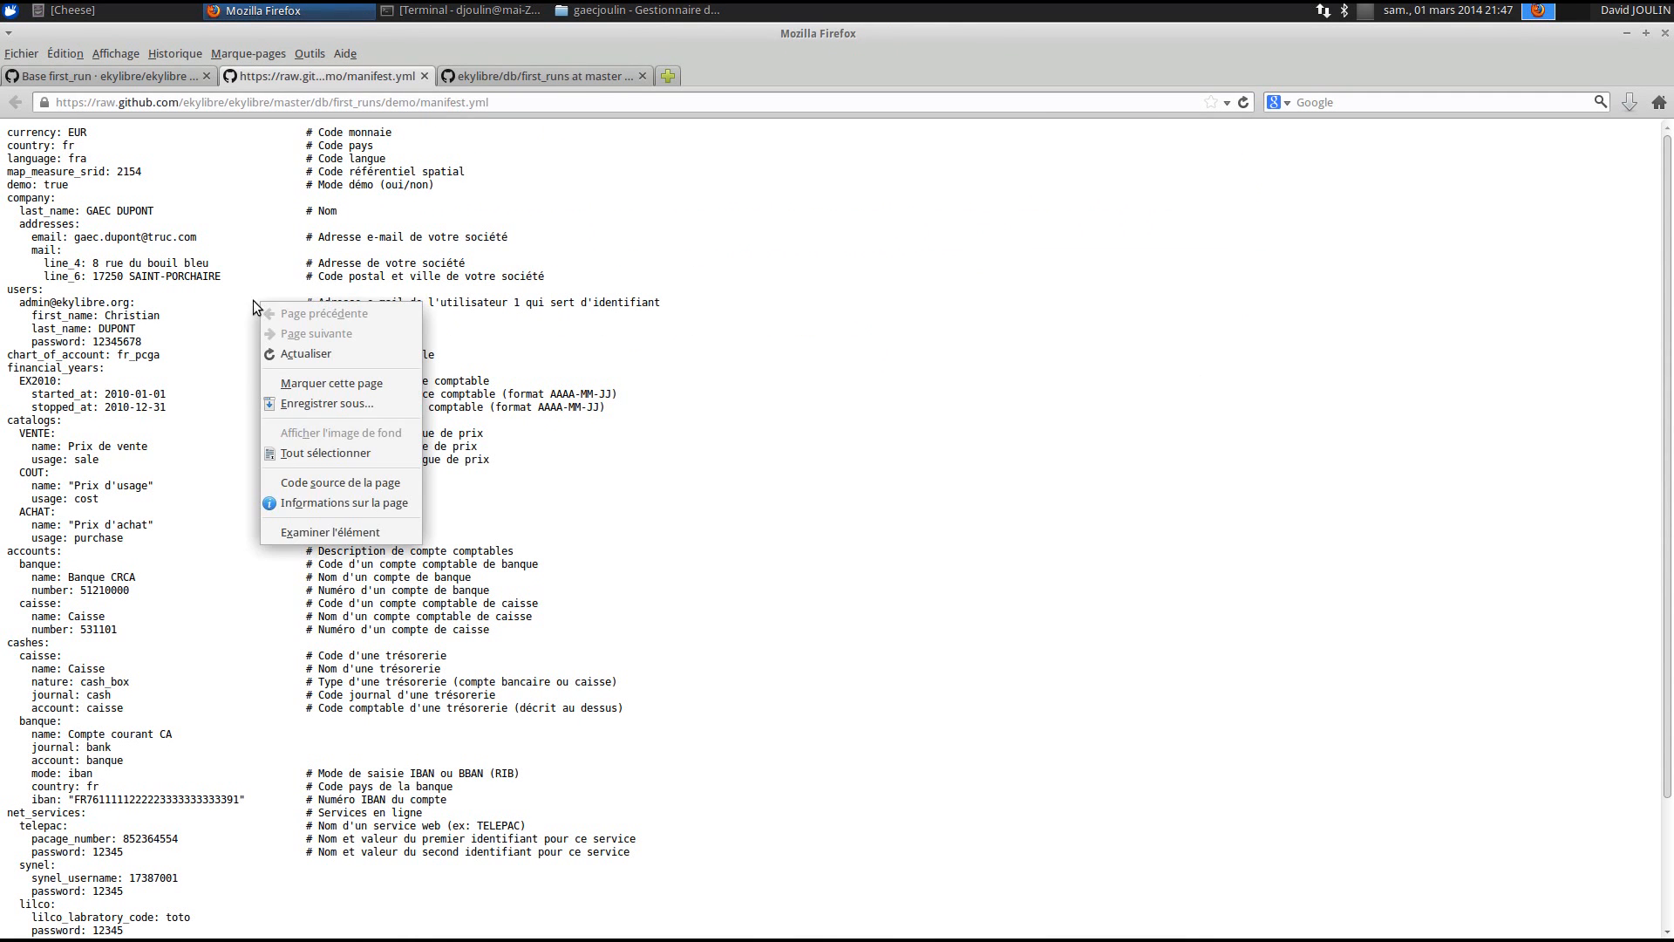
pyautogui.click(332, 404)
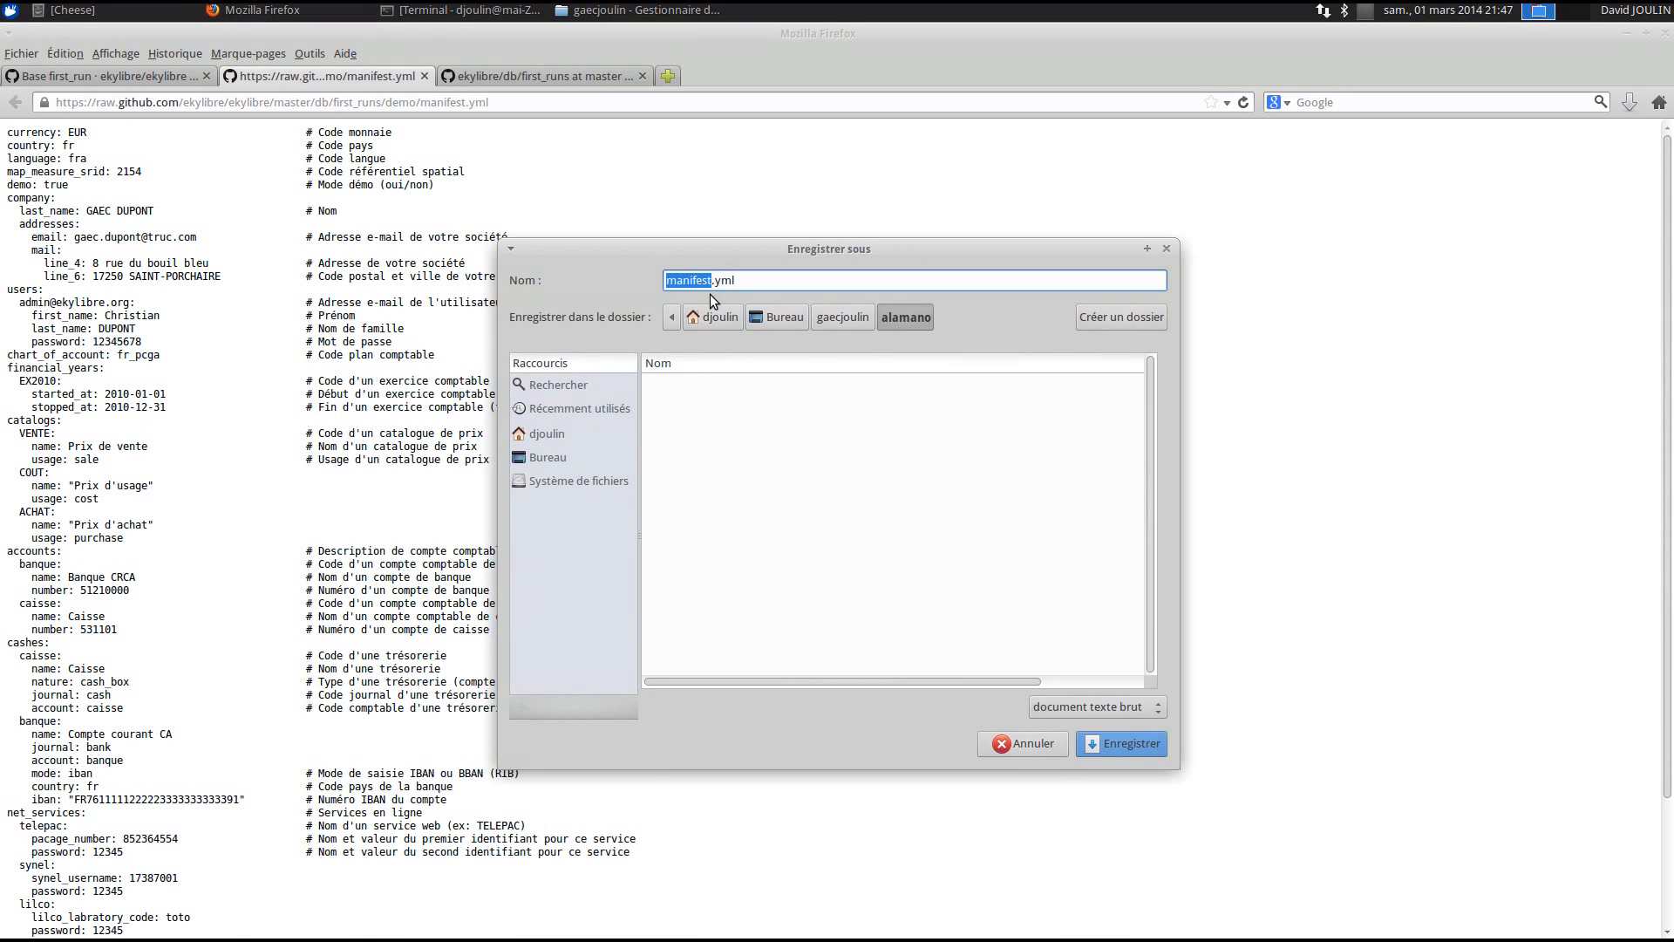
pyautogui.click(821, 320)
pyautogui.click(884, 319)
pyautogui.click(843, 318)
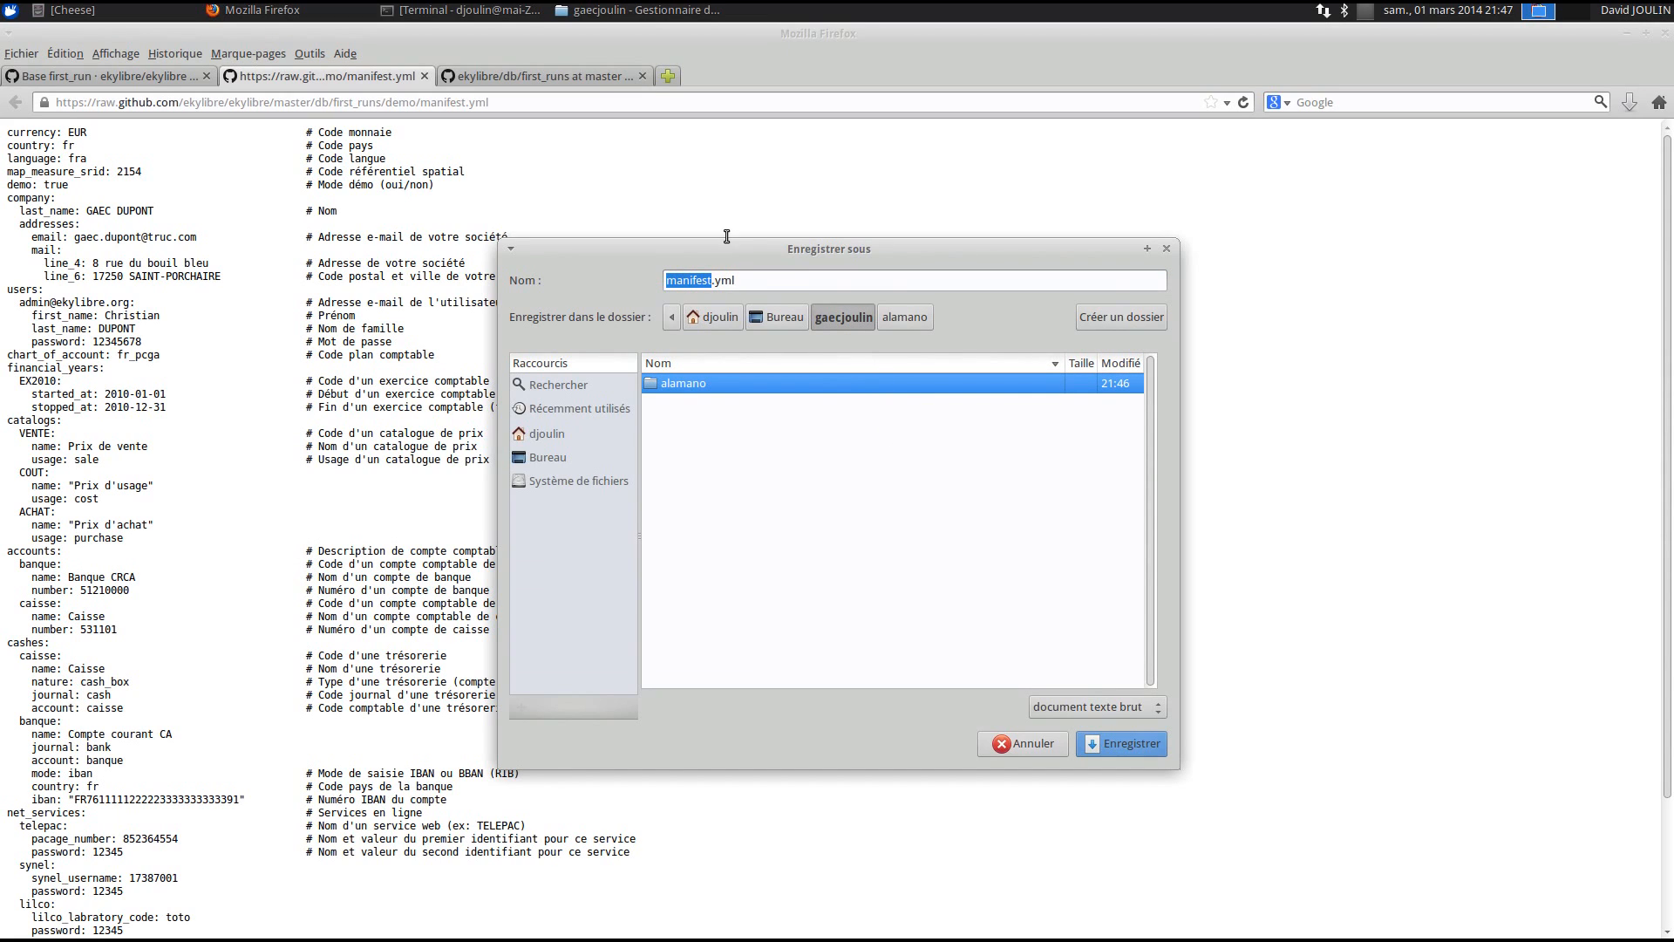
pyautogui.click(1125, 743)
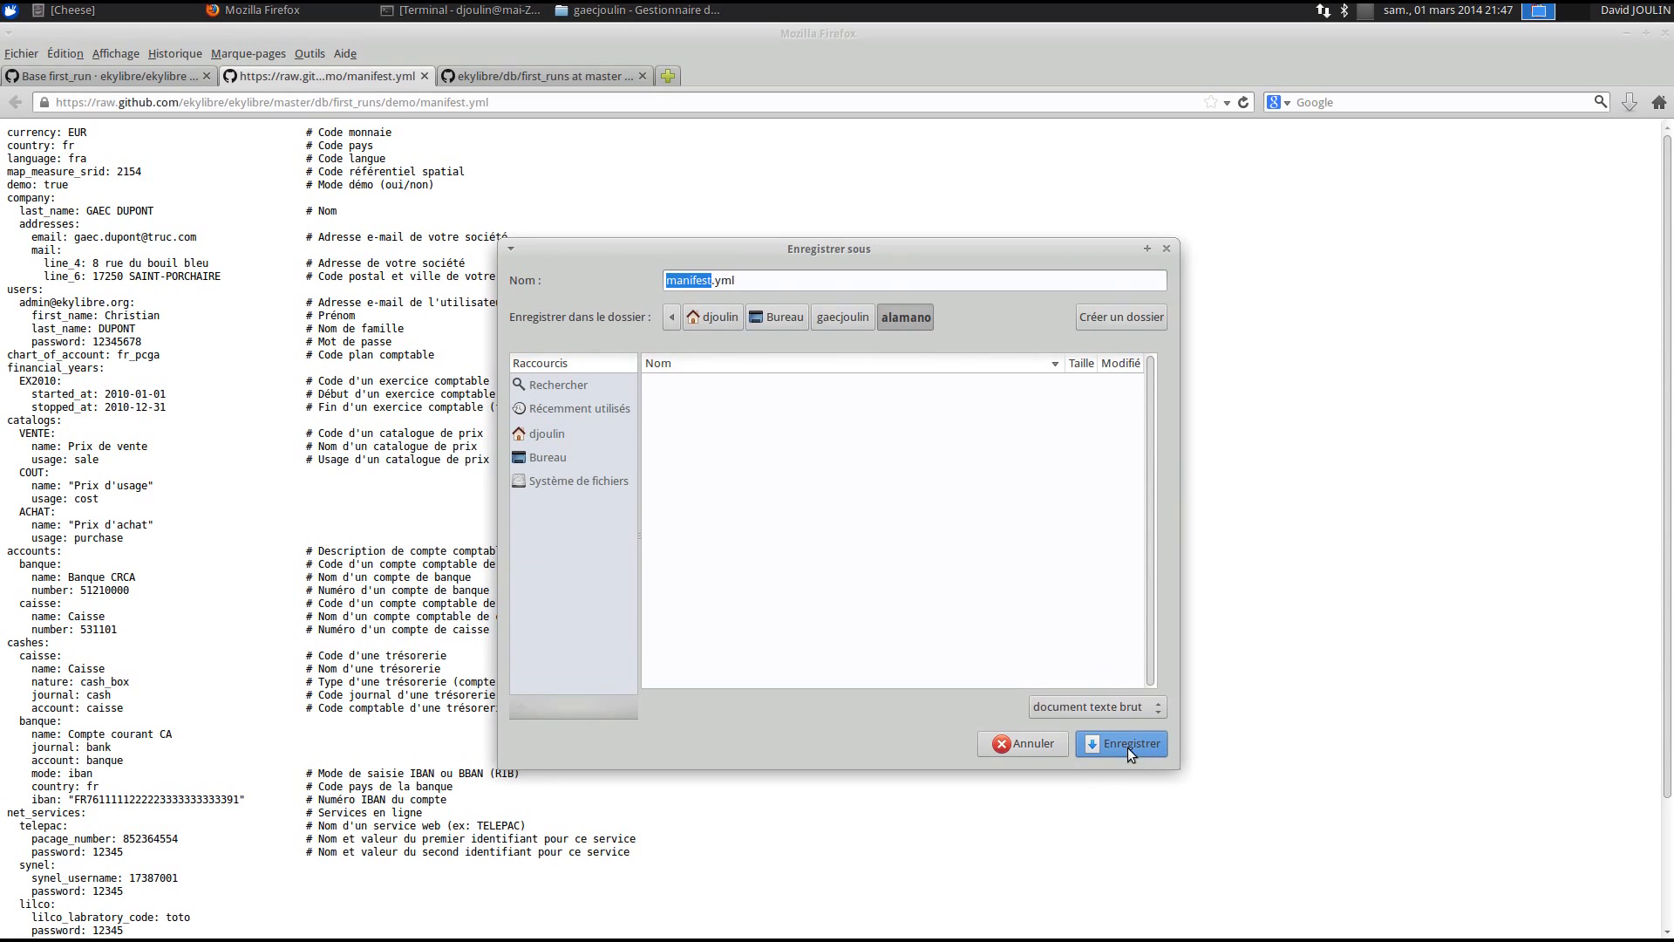
pyautogui.click(843, 317)
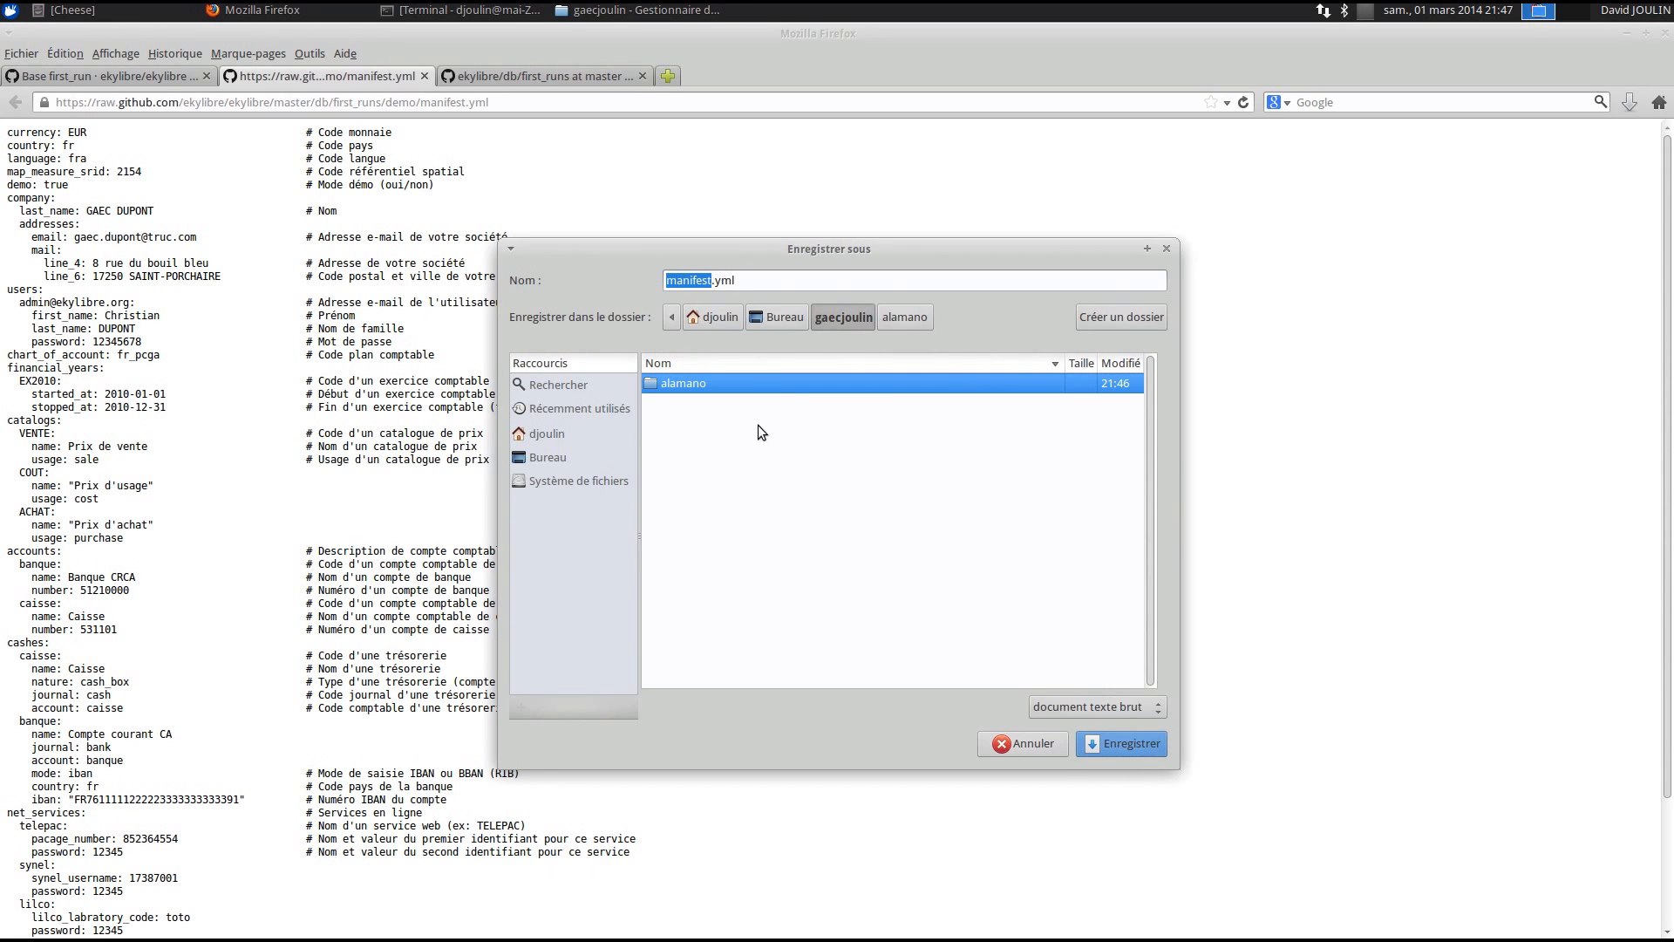
pyautogui.click(1127, 738)
pyautogui.click(1126, 741)
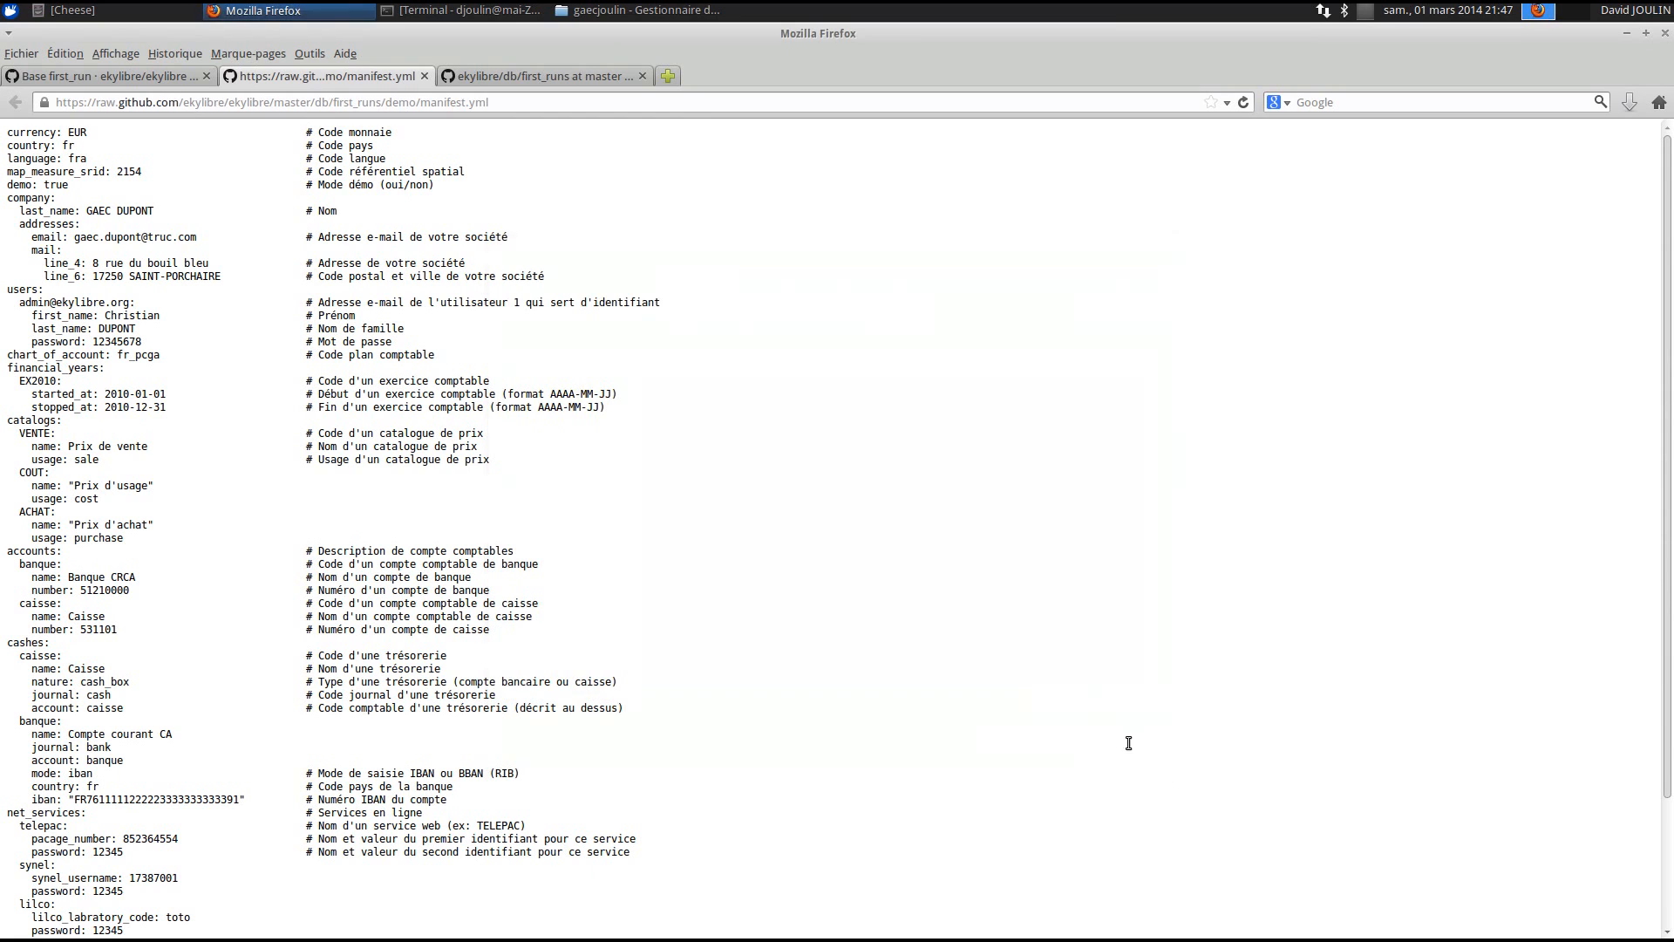
pyautogui.click(424, 76)
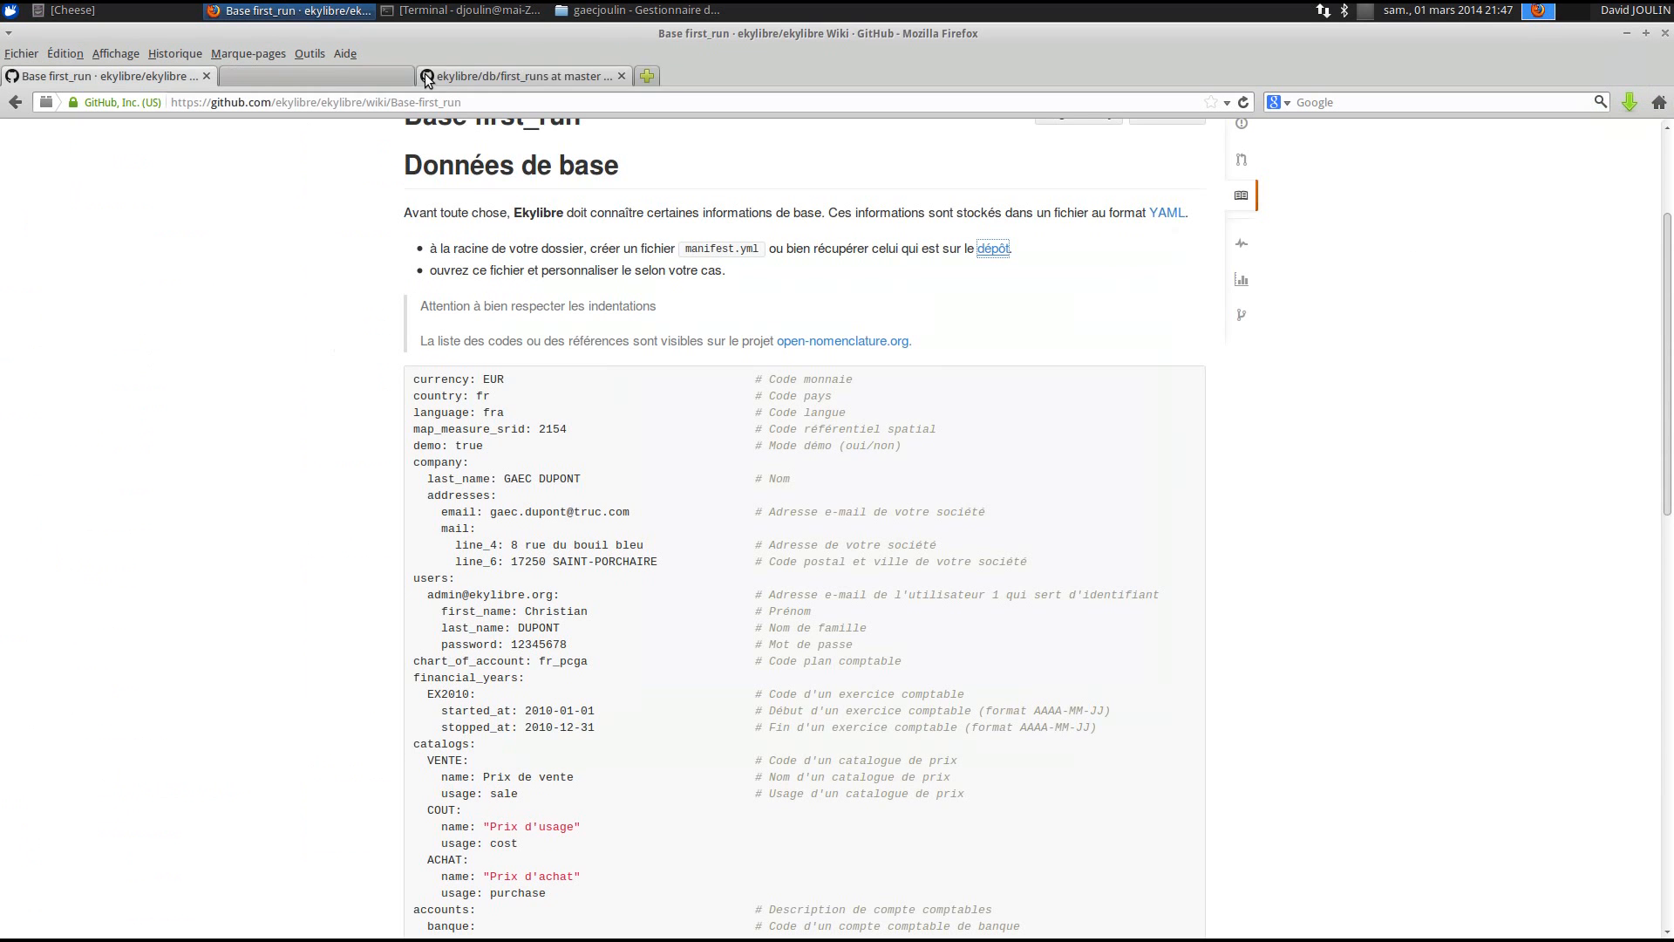
# - Move the downloaded manifest.yml out of alamano into the gaecjoulin folder
pyautogui.click(673, 10)
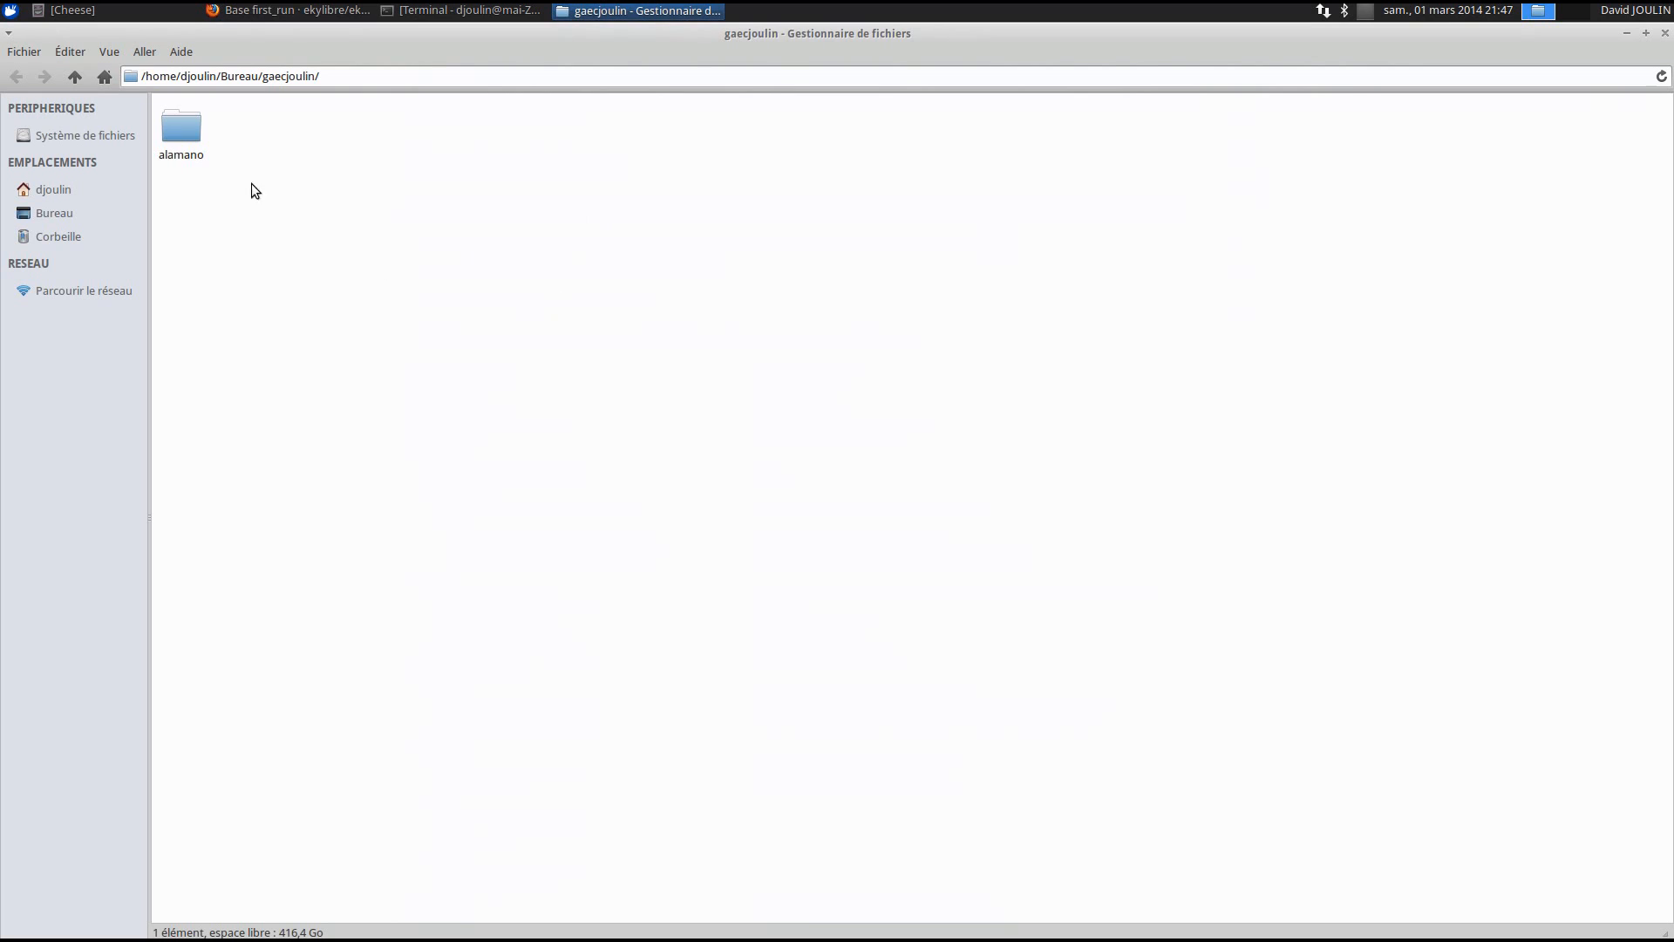
pyautogui.doubleClick(187, 130)
pyautogui.click(192, 129)
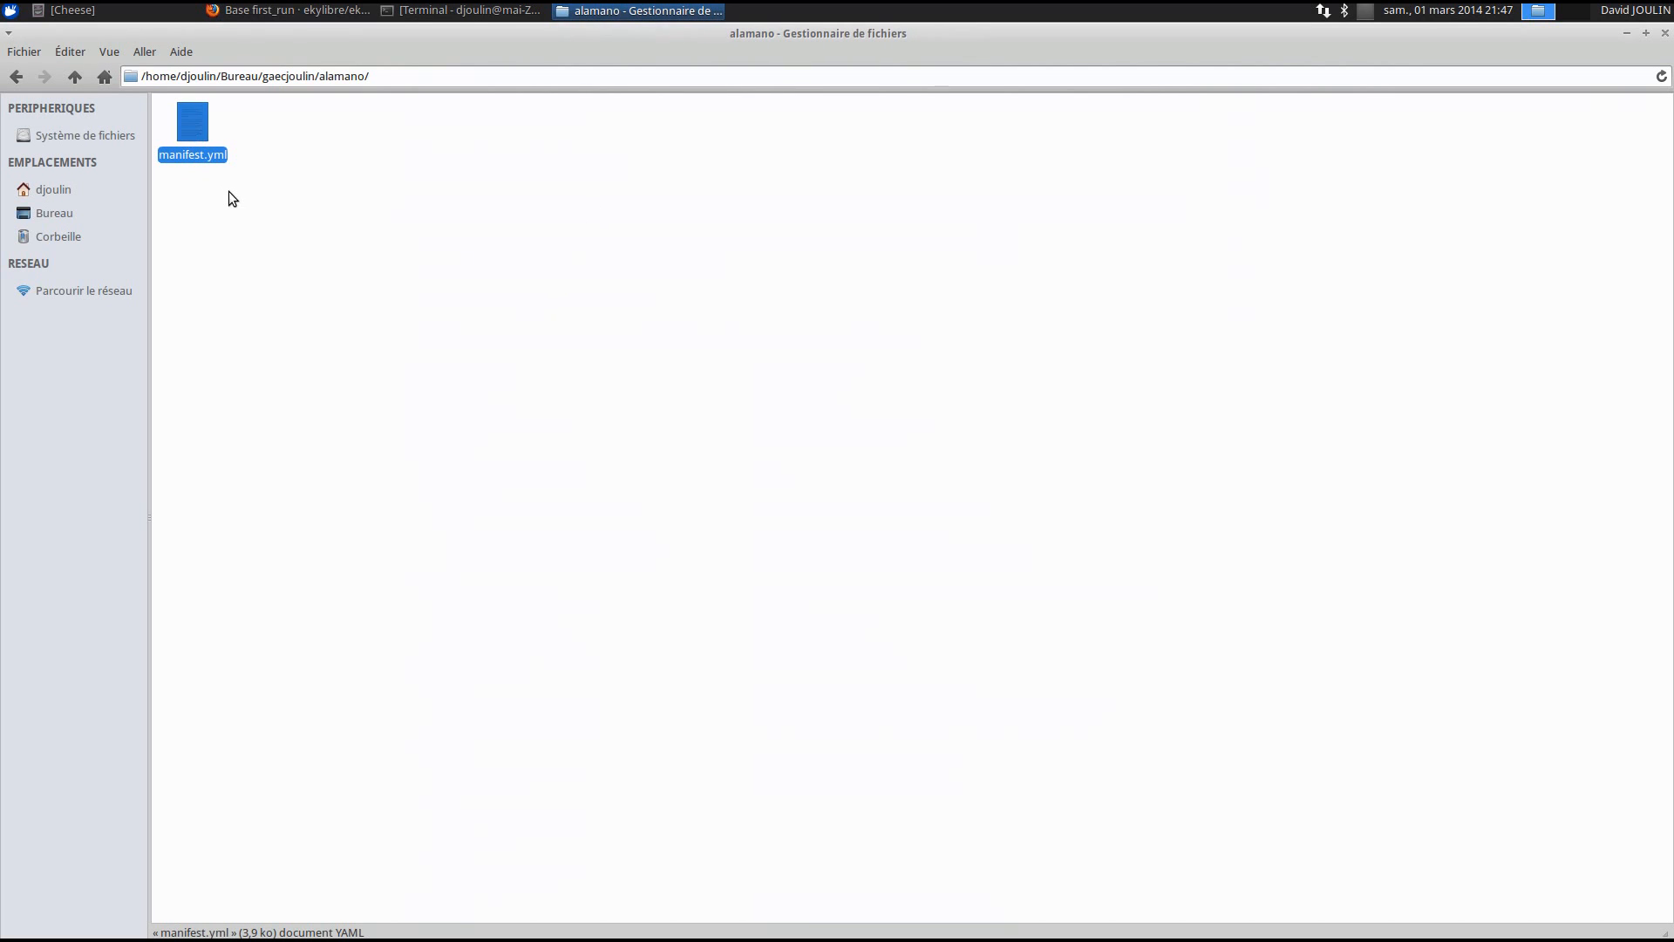
pyautogui.click(16, 75)
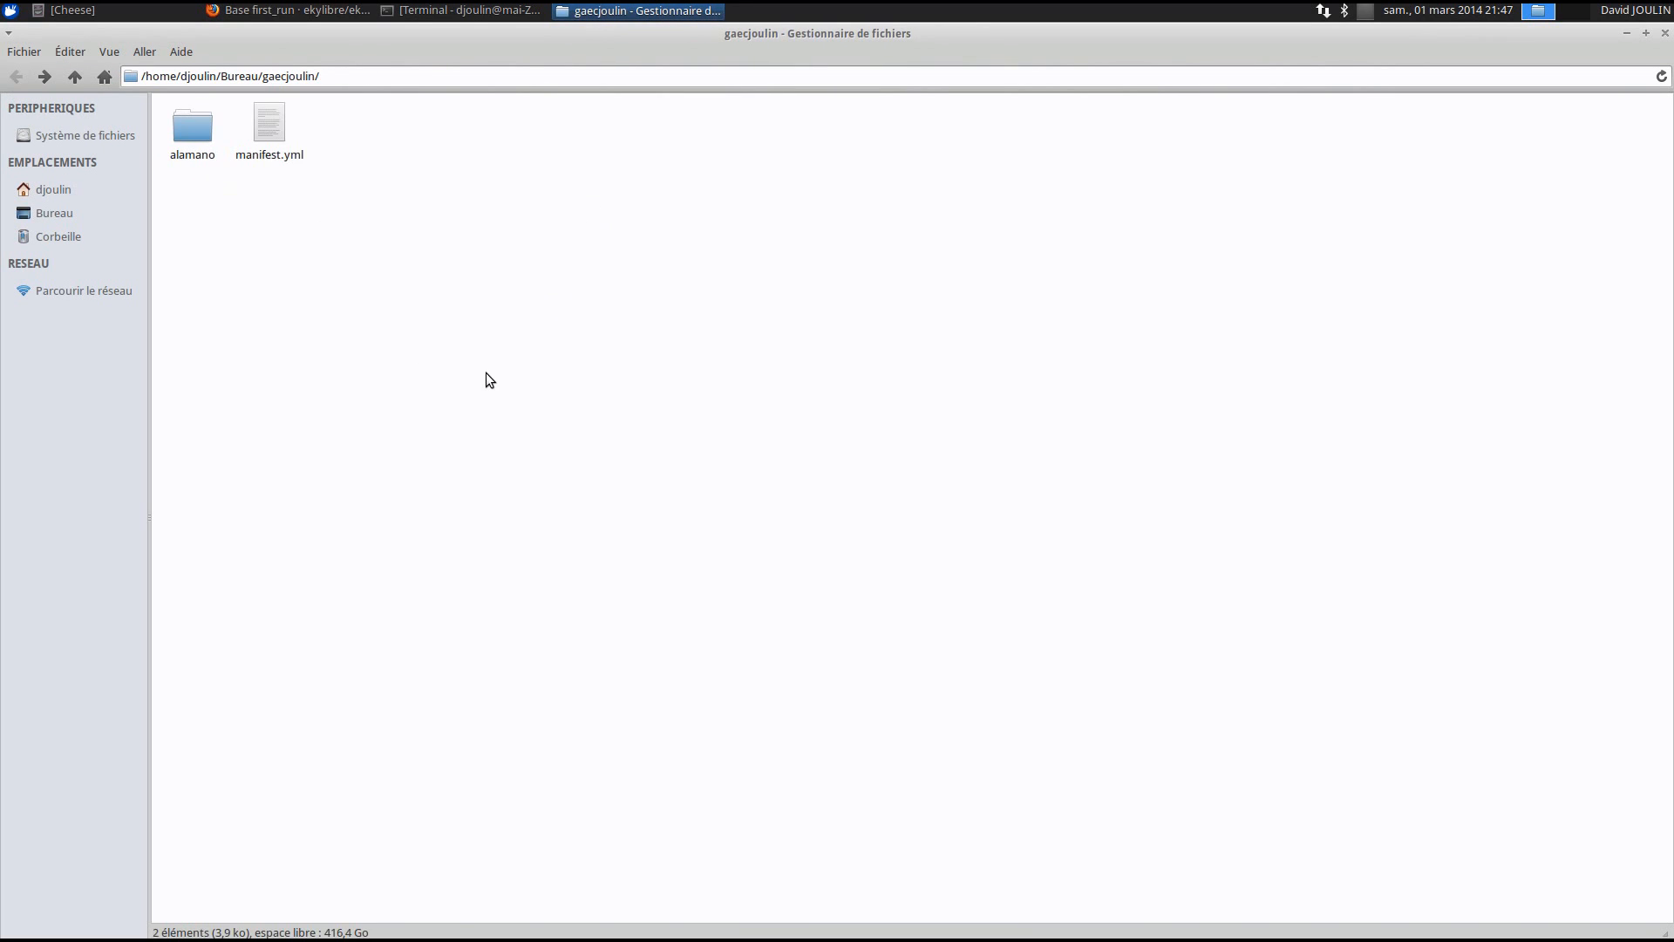
# - Open manifest.yml with Mousepad and enlarge the editor window to show full comment lines
pyautogui.rightClick(275, 132)
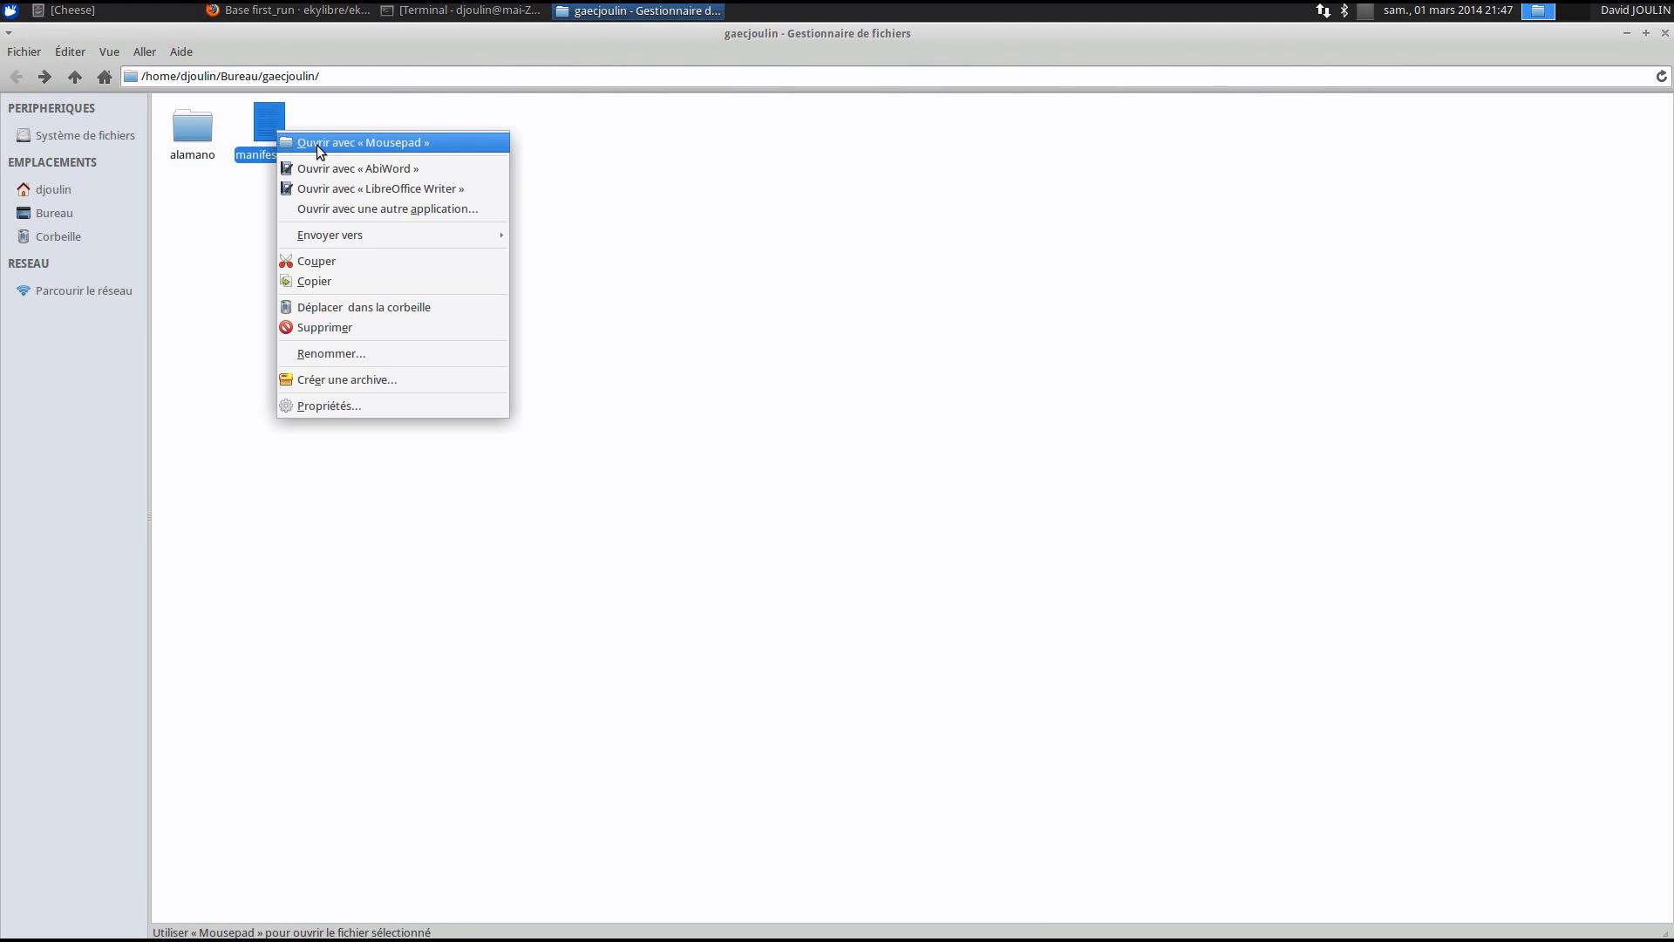
pyautogui.click(372, 147)
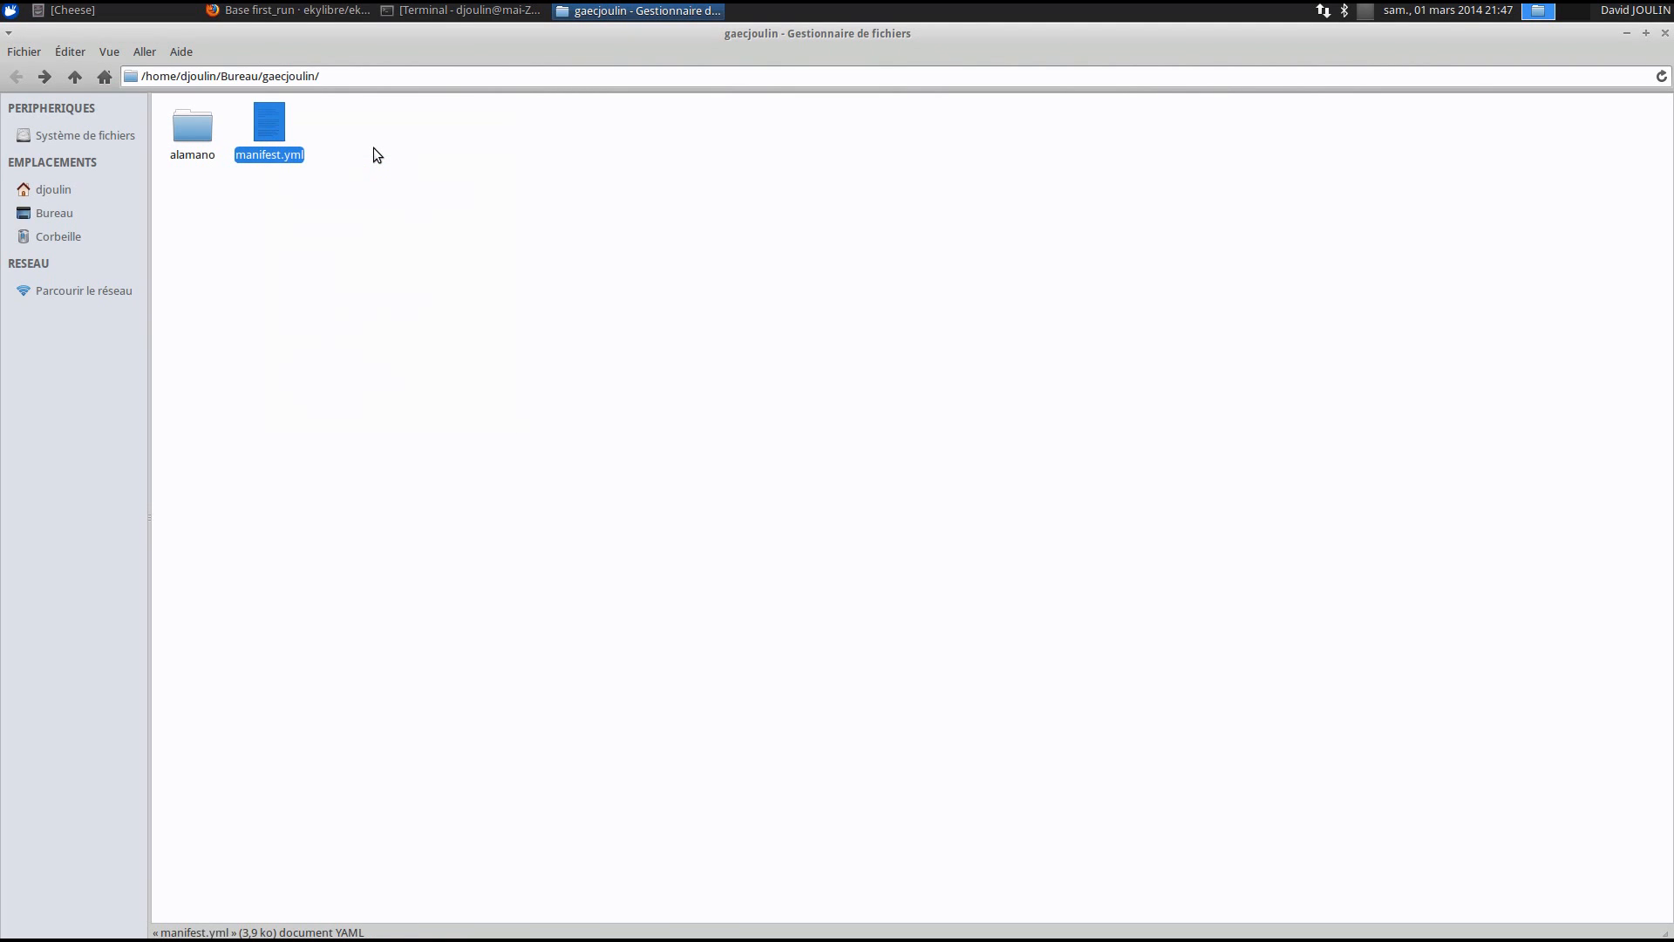
pyautogui.moveTo(853, 274); pyautogui.dragTo(743, 150)
pyautogui.moveTo(756, 578); pyautogui.dragTo(758, 909)
pyautogui.moveTo(1001, 501); pyautogui.dragTo(1601, 502)
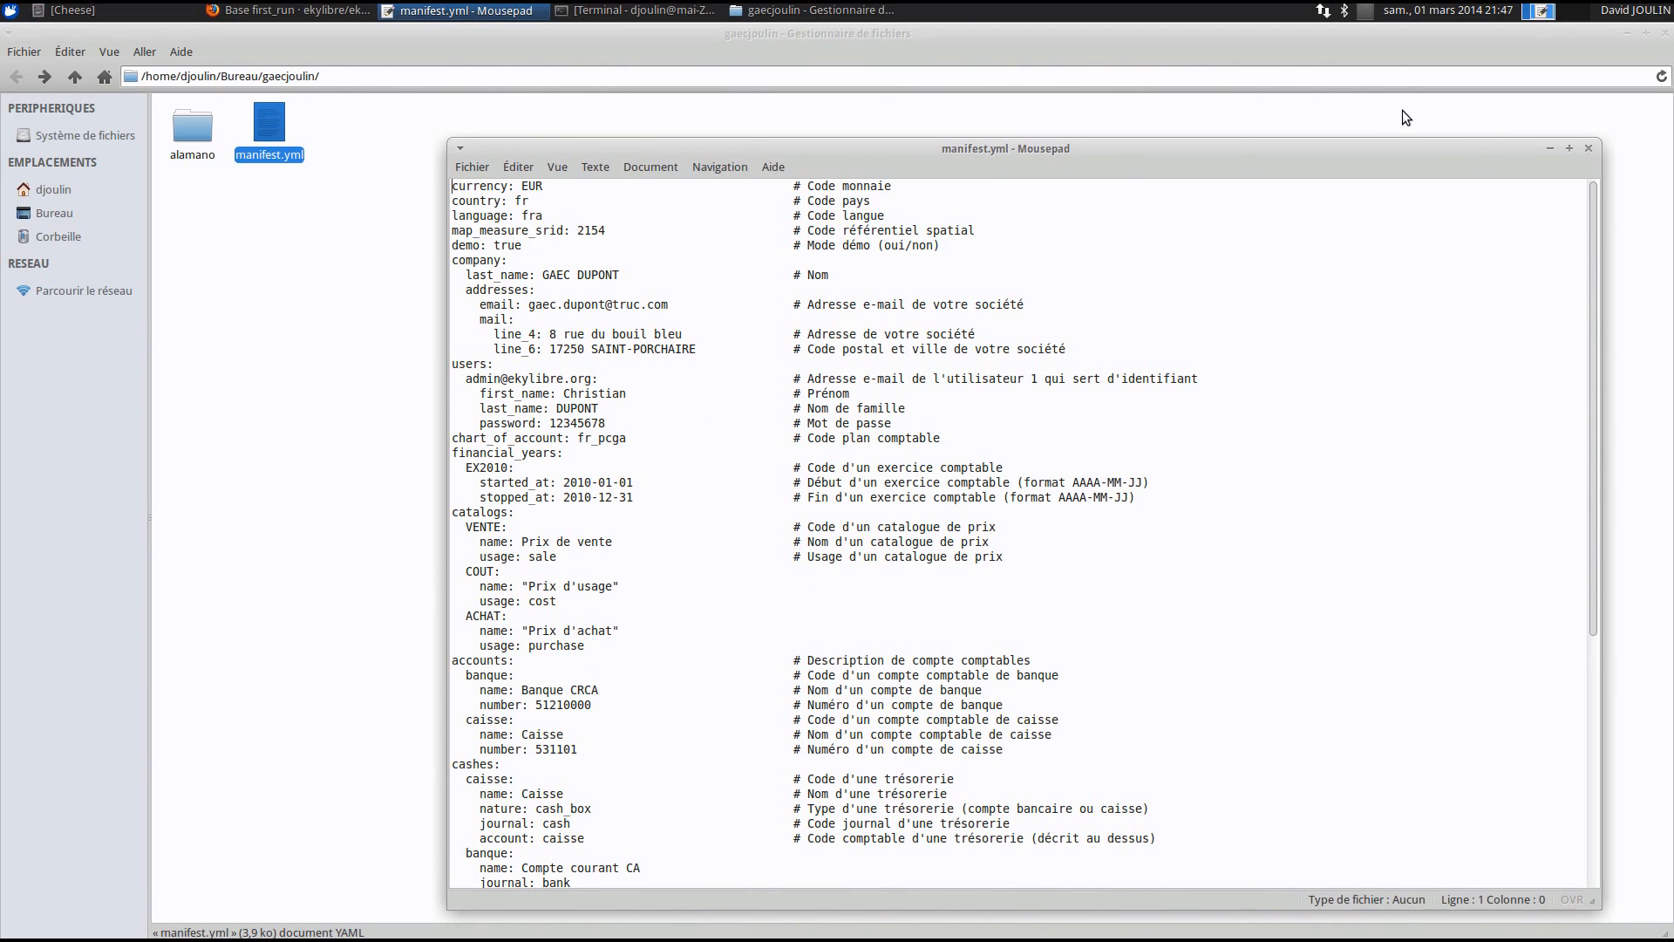
# - Open the wiki's open-nomenclature.org reference link in a new Nomen tab and view it
pyautogui.hotkey('alt', 'Tab')
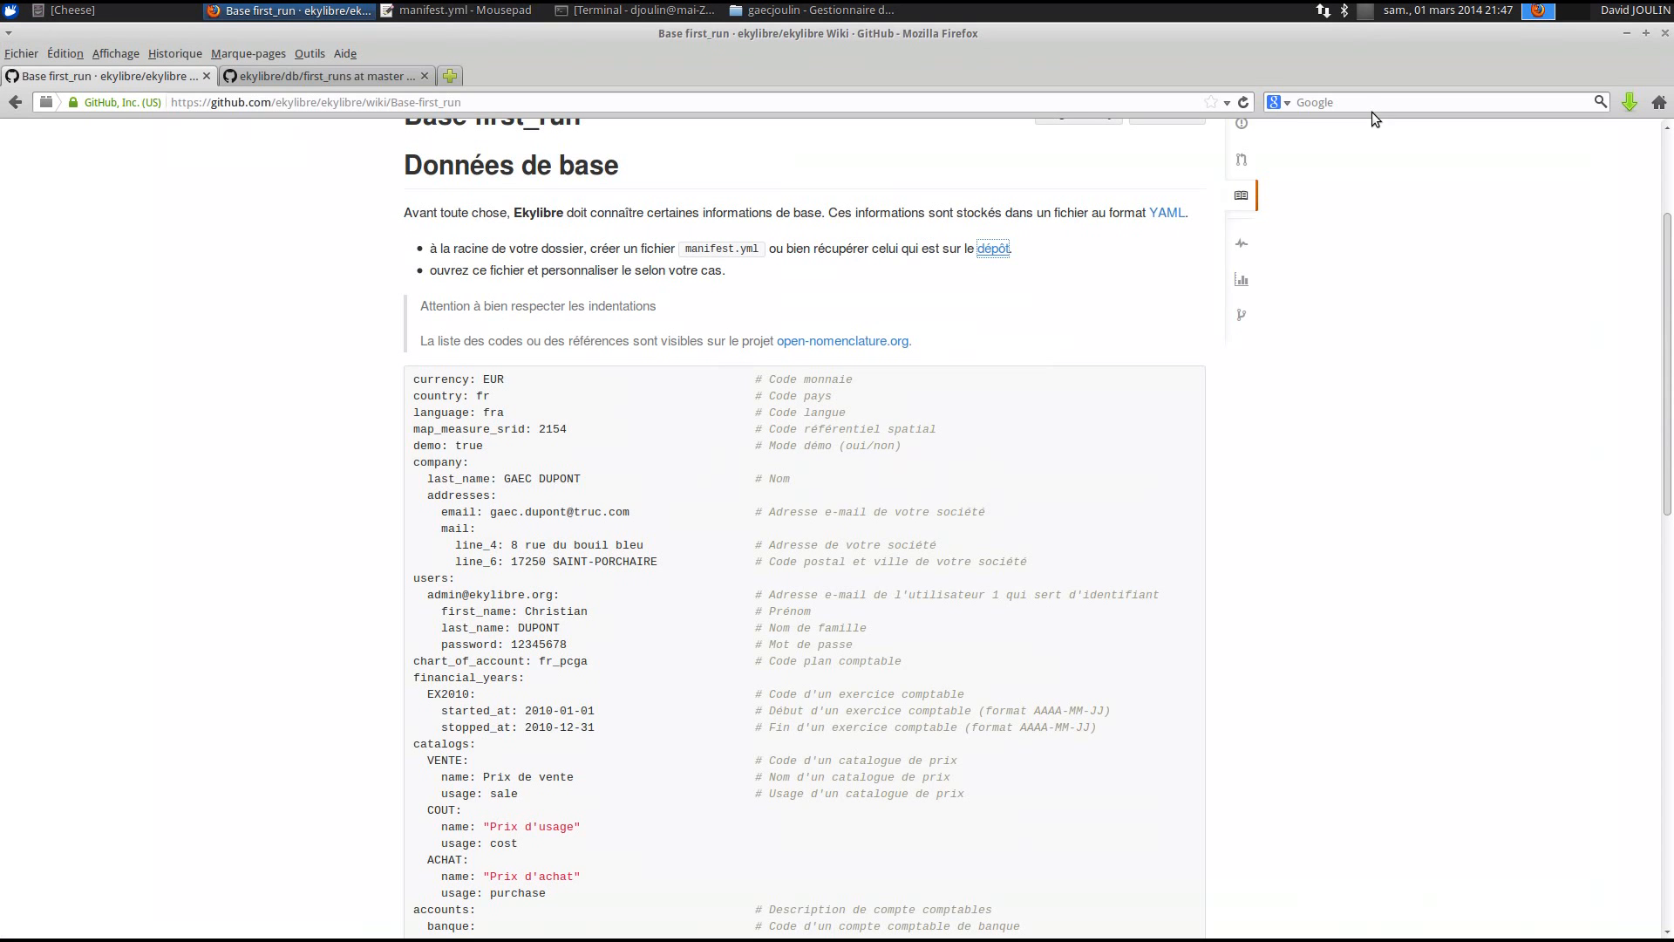
pyautogui.scroll(-2, 844, 417)
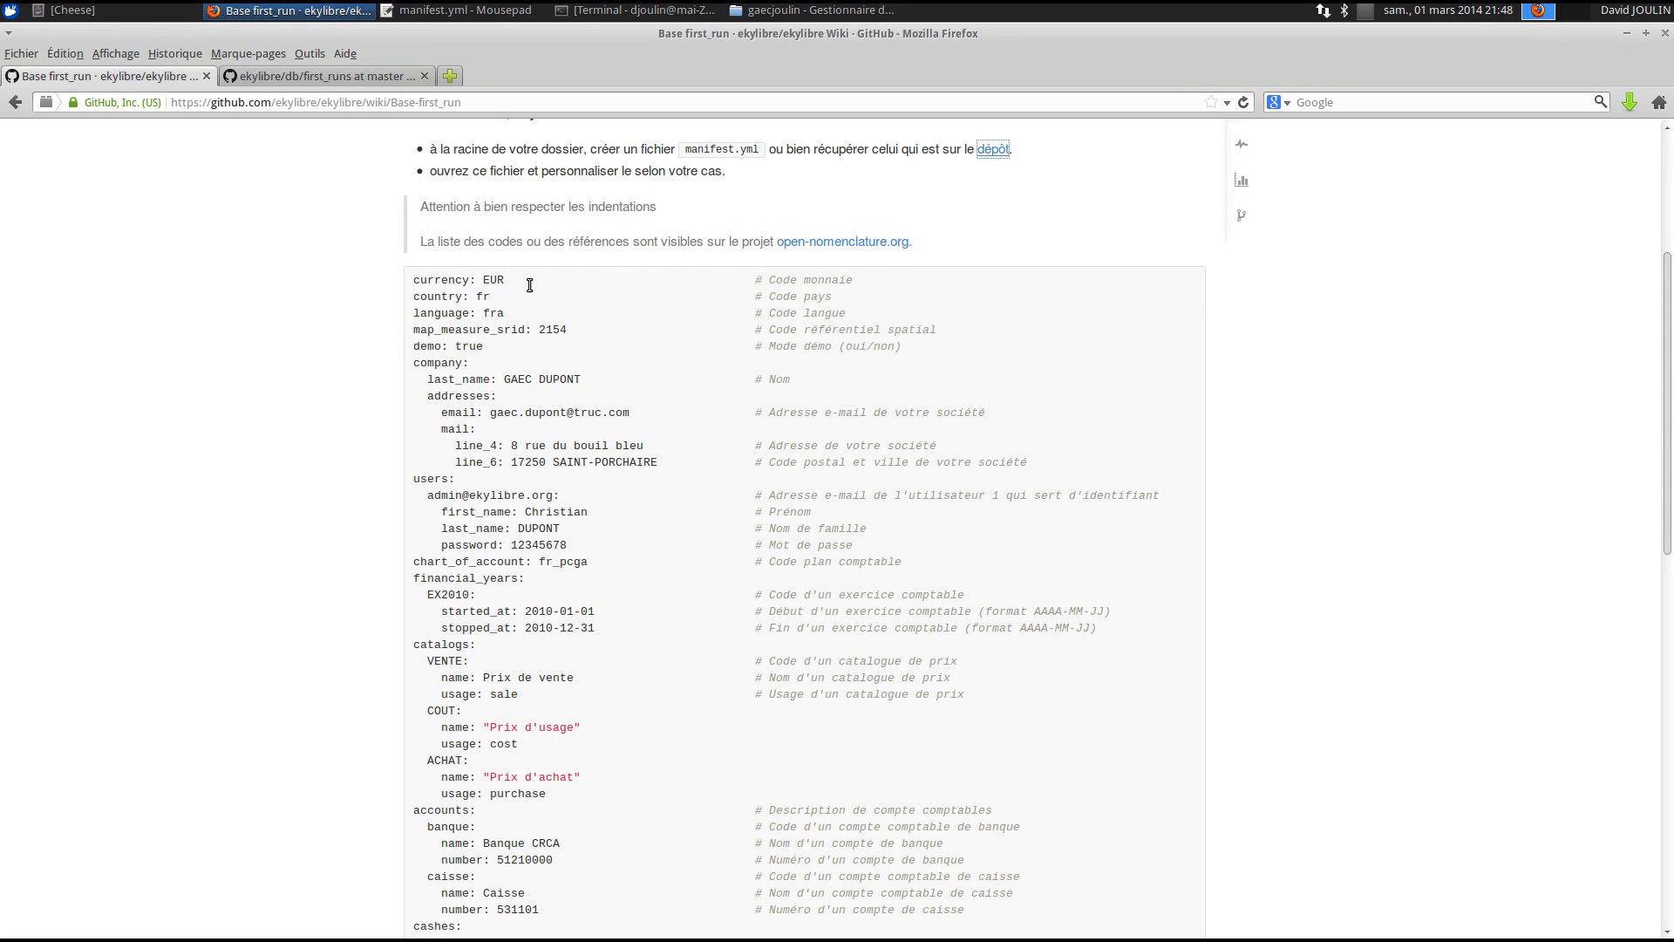
pyautogui.moveTo(768, 281); pyautogui.dragTo(852, 285)
pyautogui.click(850, 286)
pyautogui.rightClick(803, 241)
pyautogui.click(877, 253)
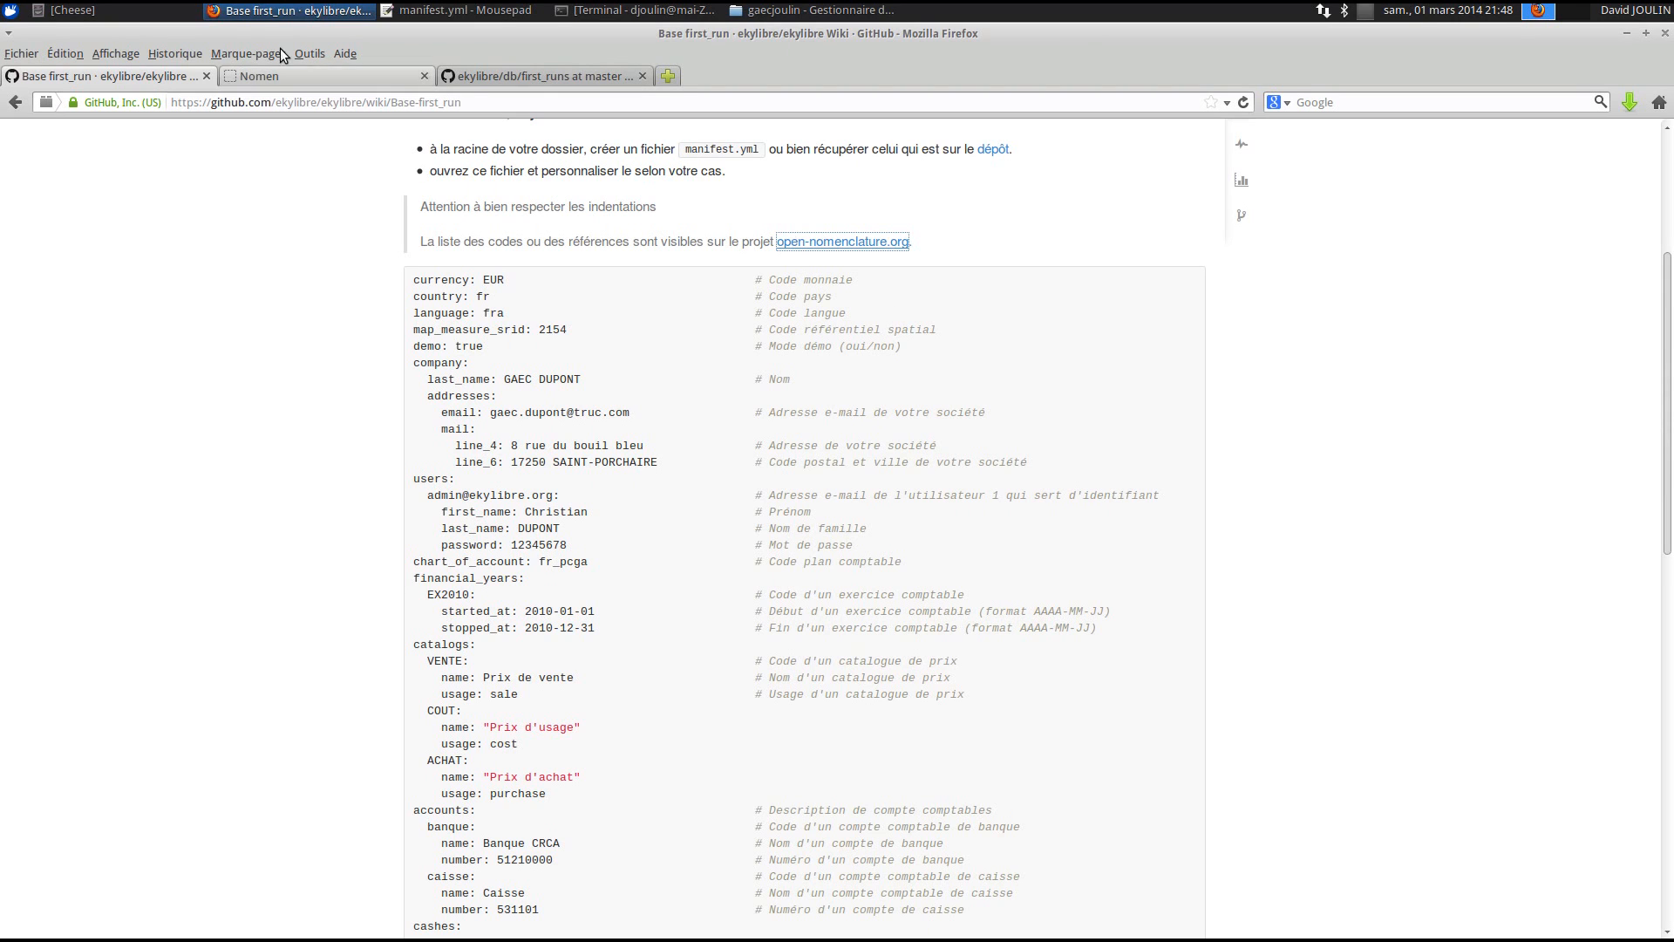
pyautogui.click(259, 77)
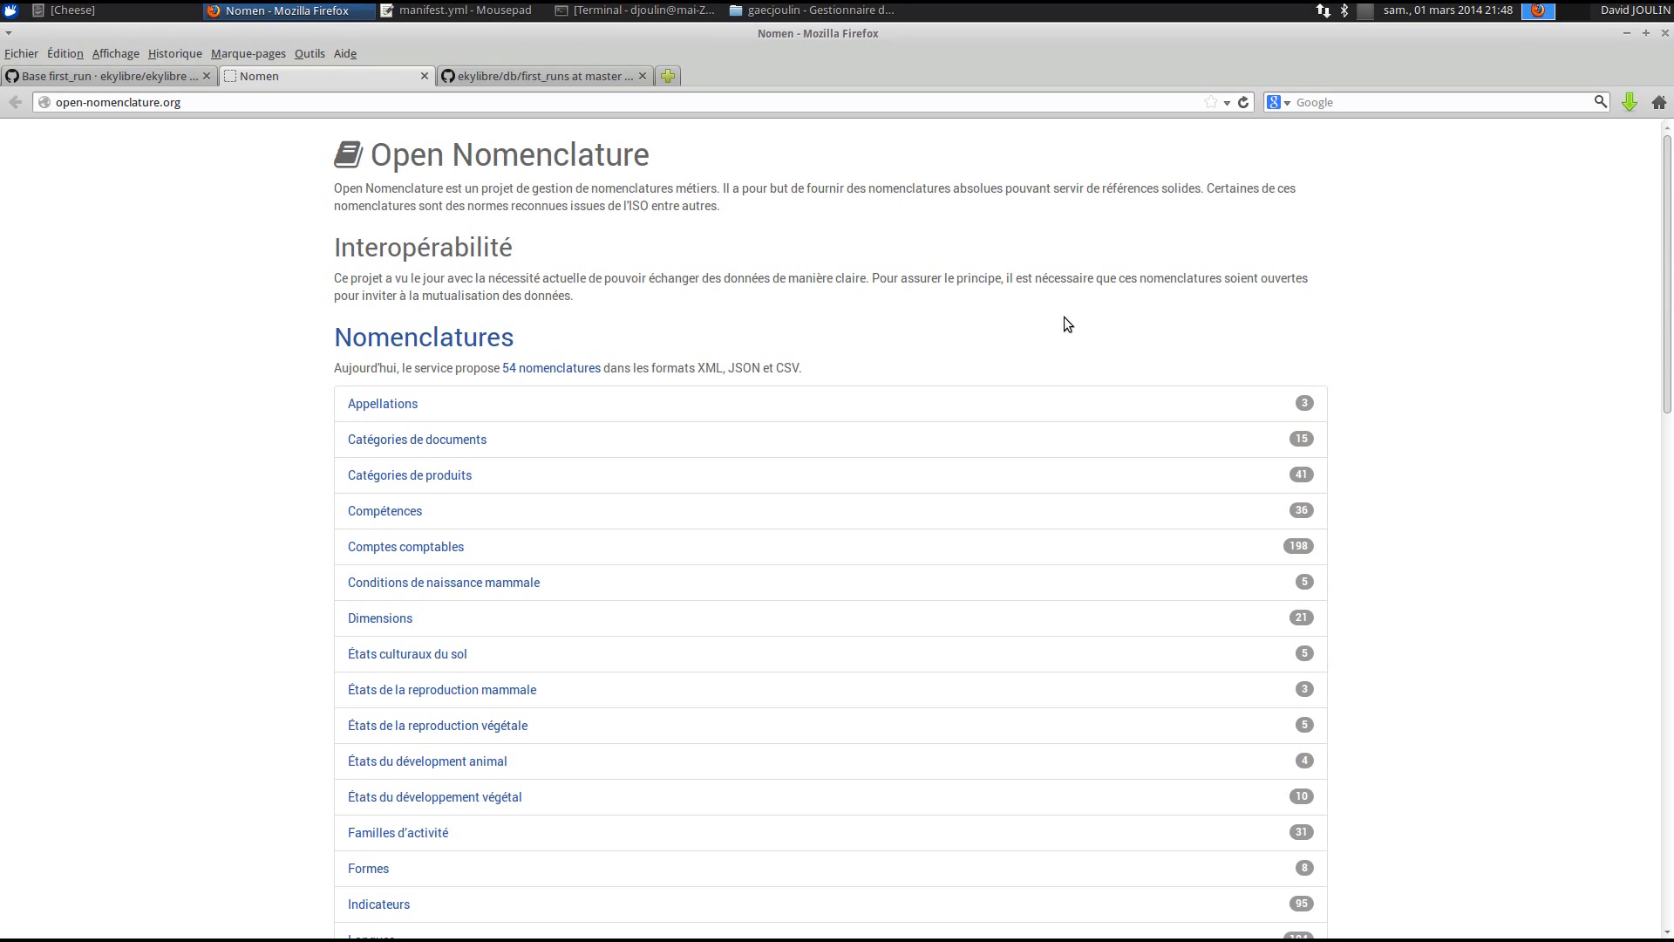
# - Check the currency value EUR in manifest.yml
pyautogui.click(491, 12)
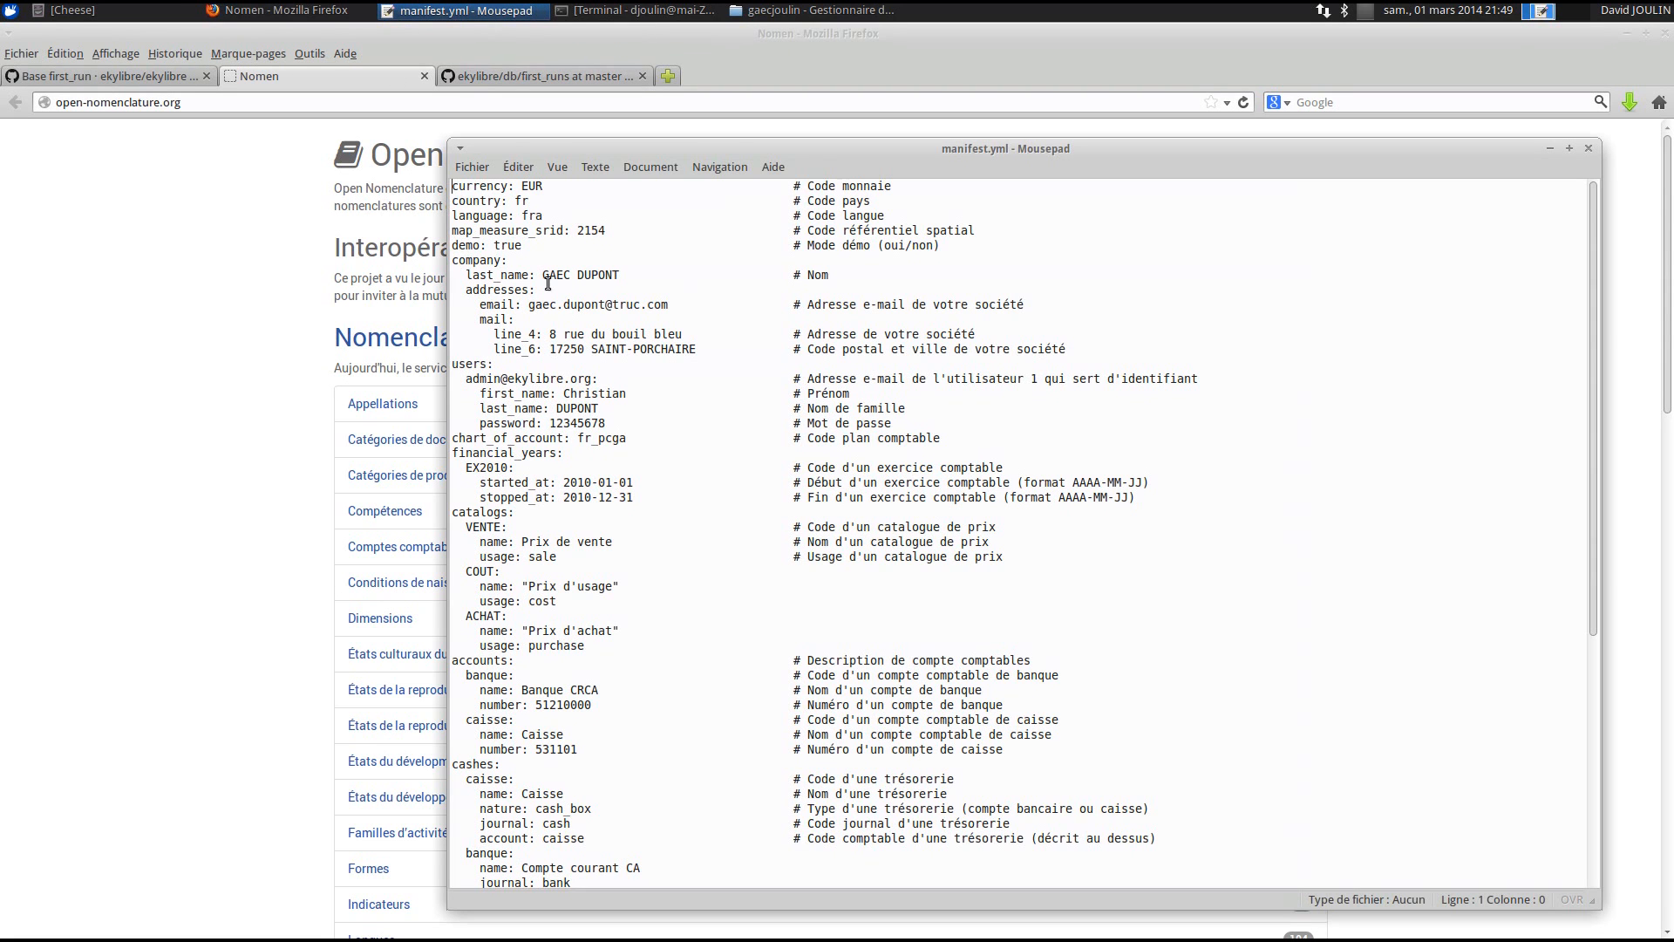
pyautogui.moveTo(619, 155); pyautogui.dragTo(601, 140)
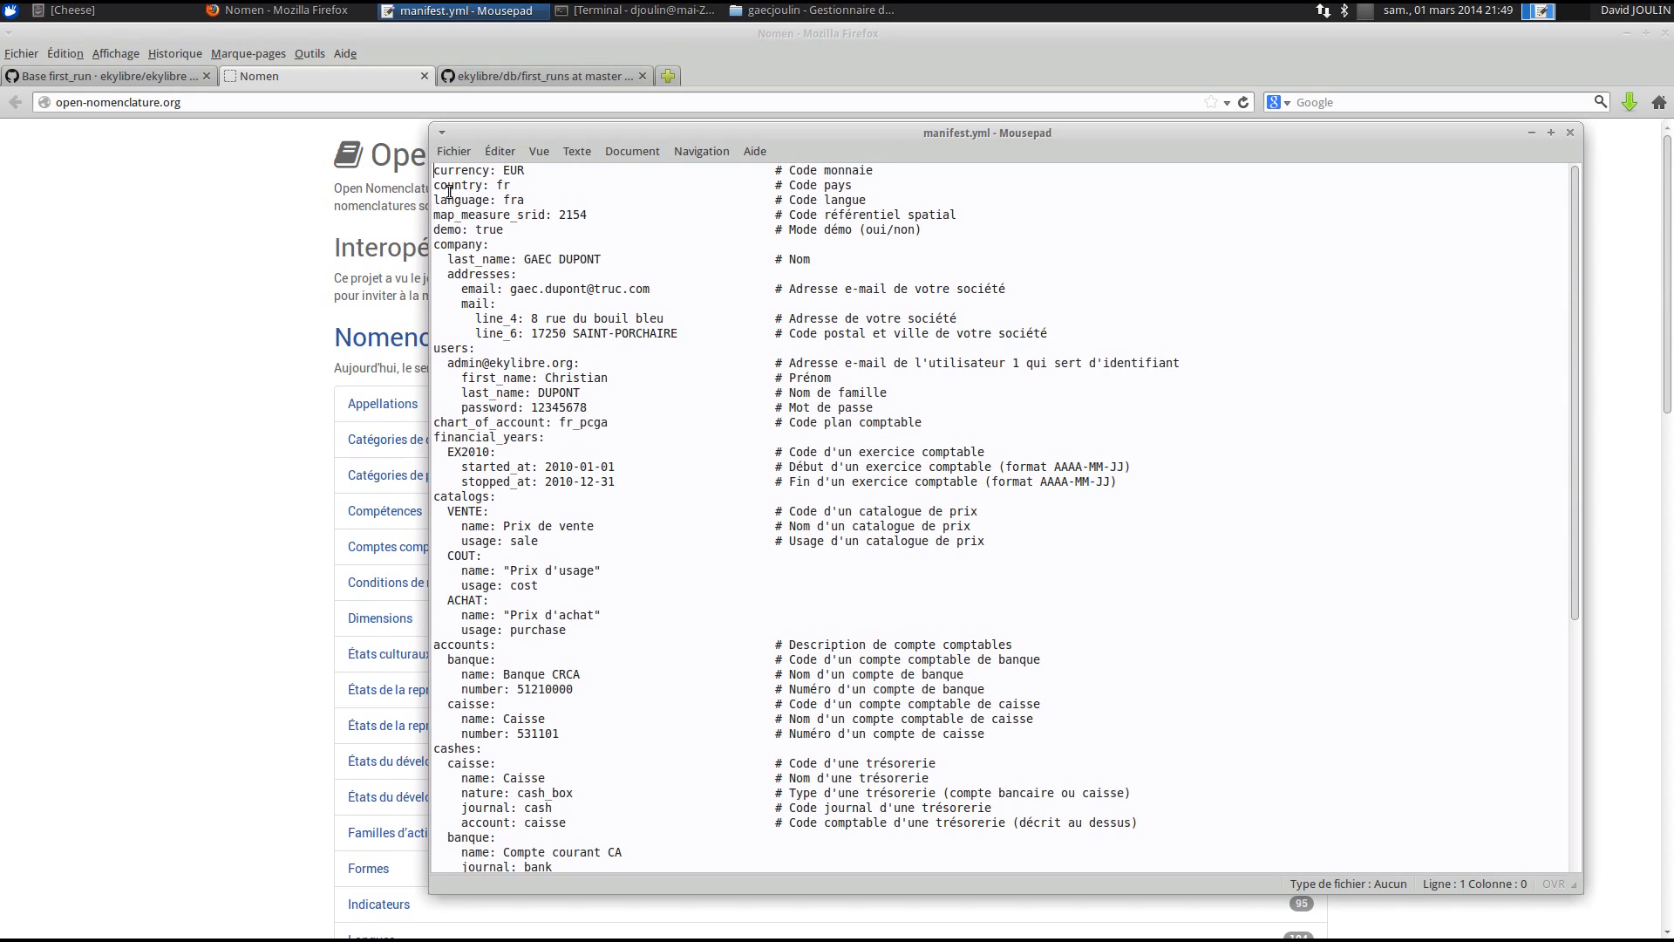
pyautogui.doubleClick(512, 171)
# - Open Open Nomenclature's Monnaies list, compare codes like AFN, then return to manifest.yml
pyautogui.click(271, 545)
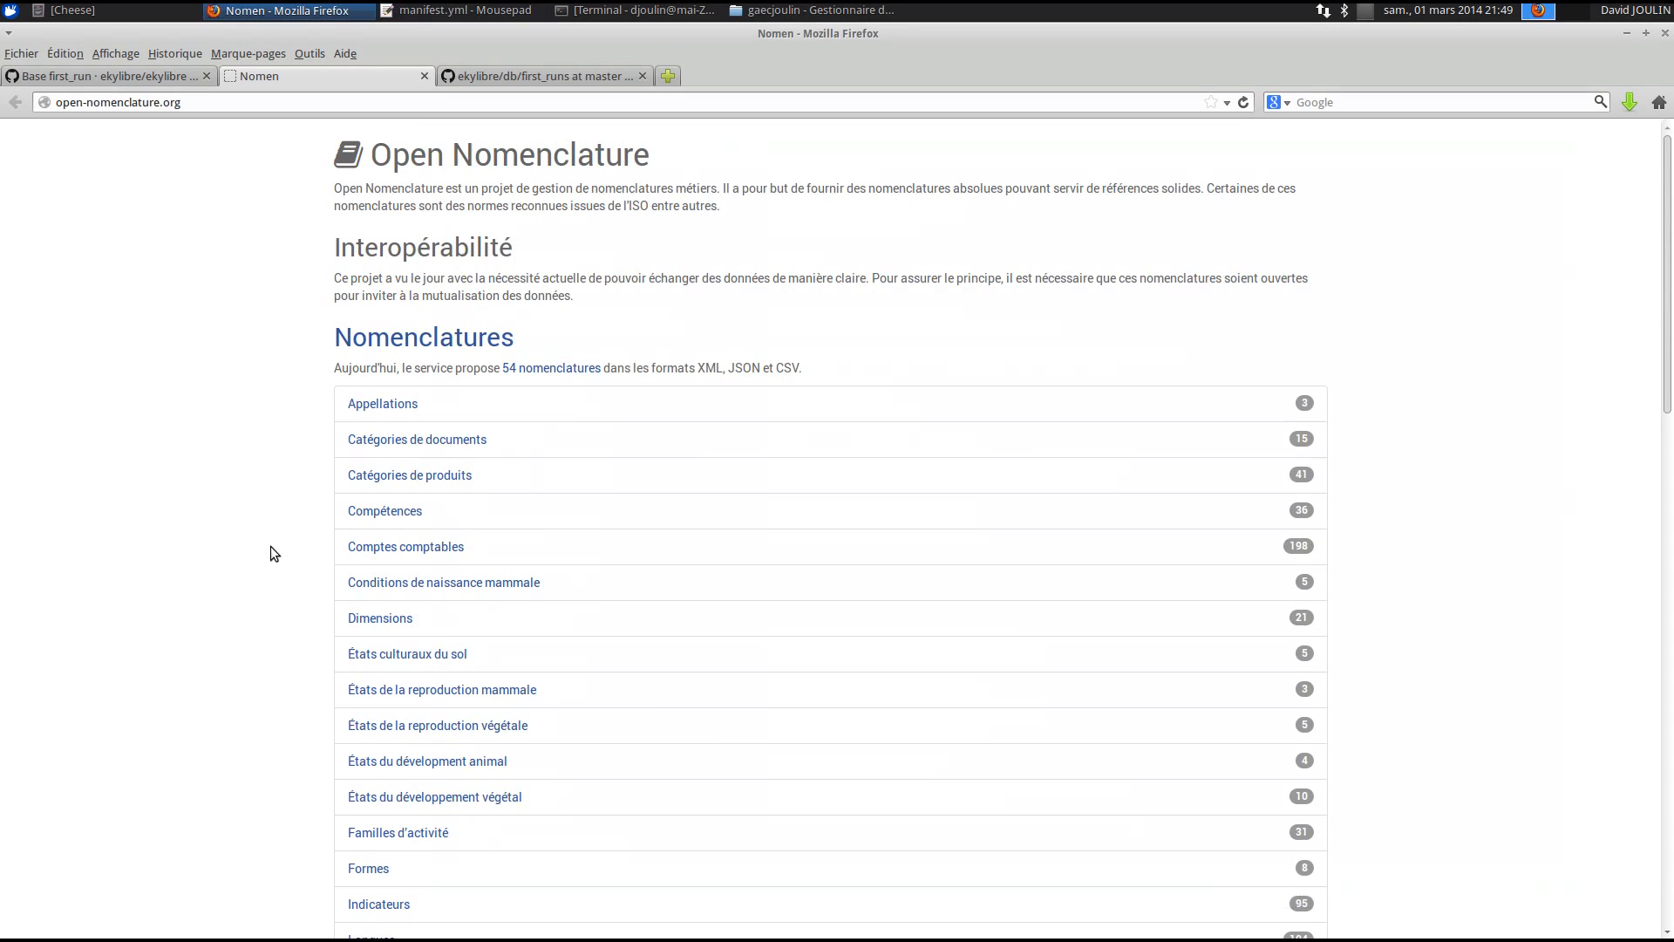
pyautogui.scroll(-4, 401, 580)
pyautogui.scroll(-5, 412, 584)
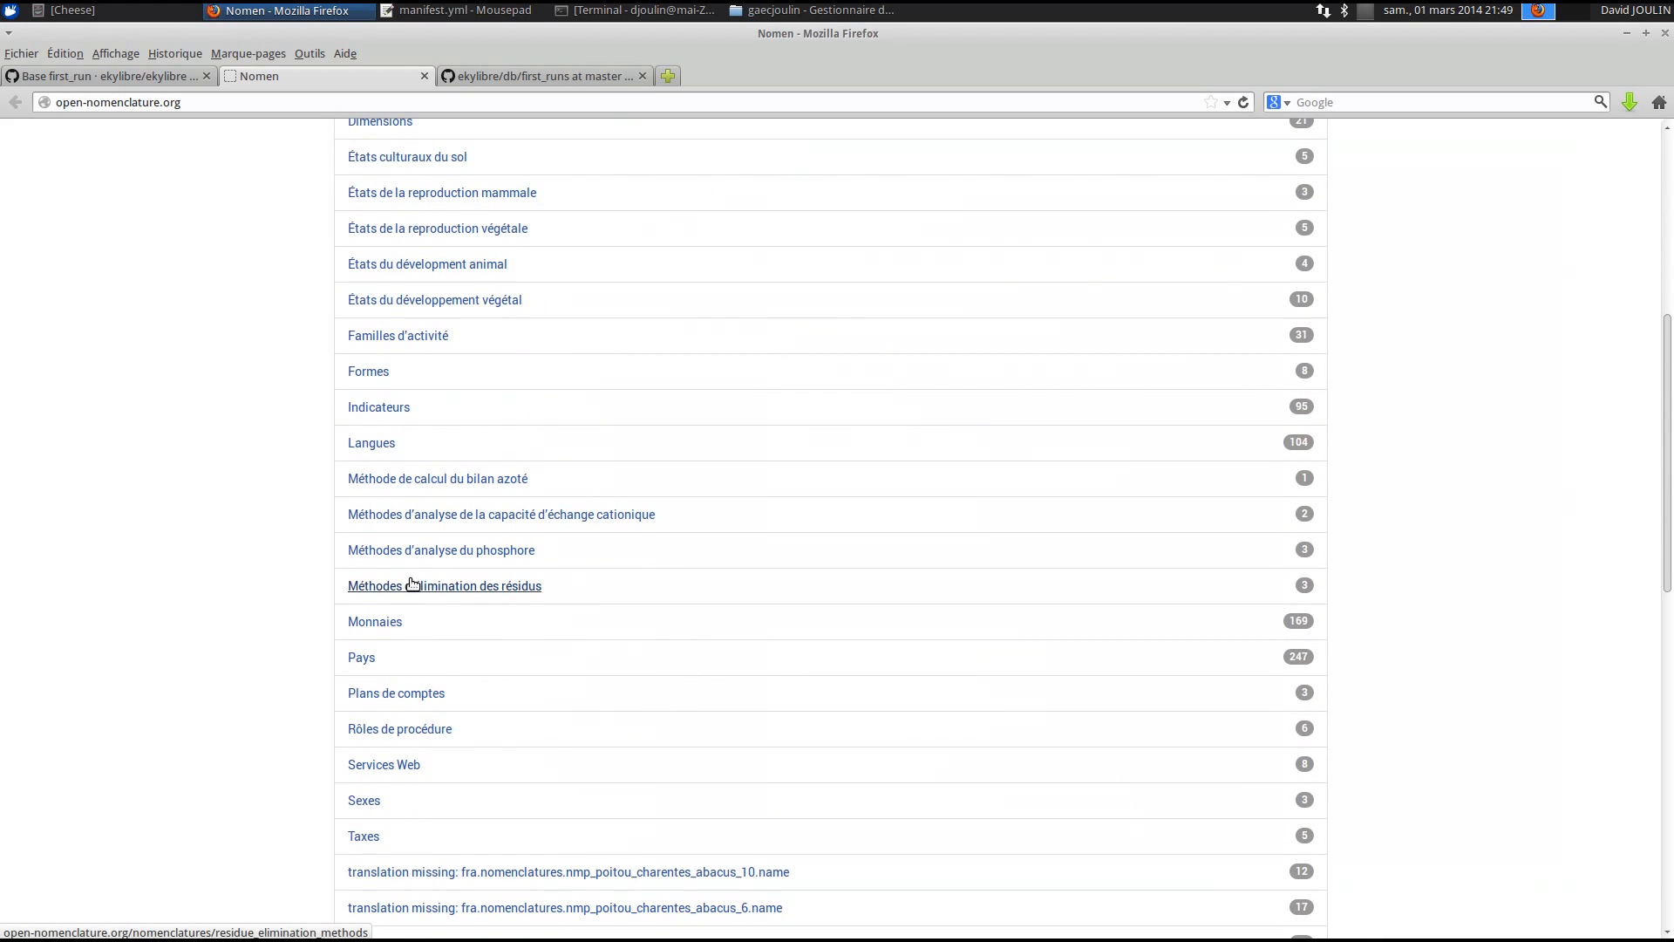
pyautogui.click(389, 631)
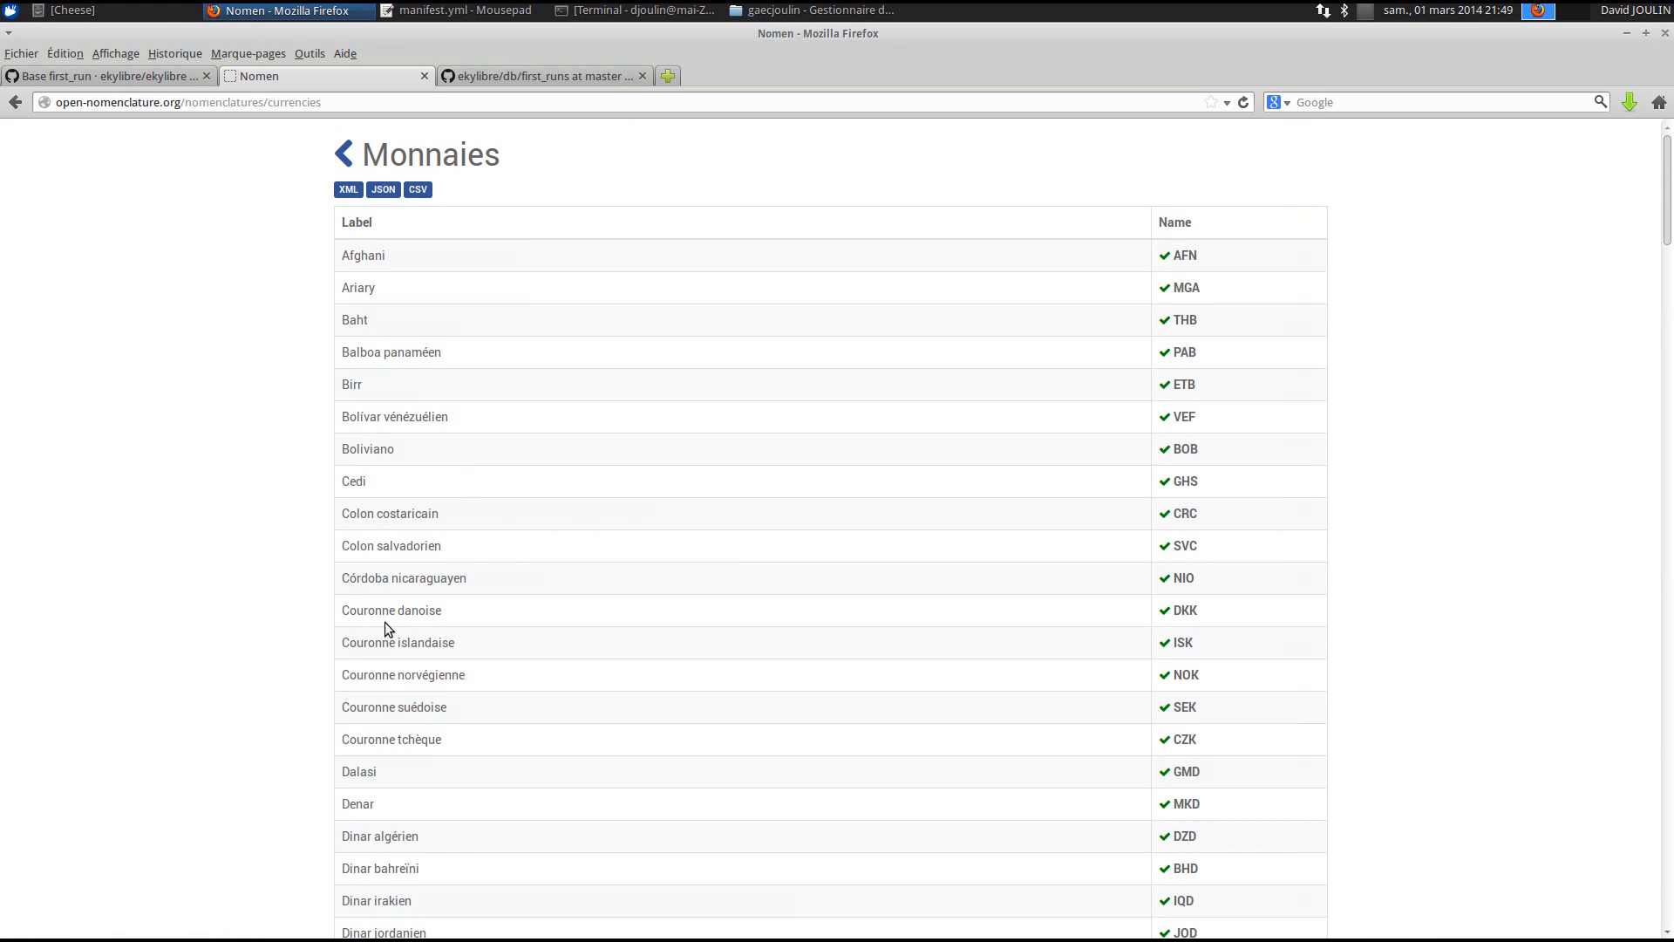
pyautogui.moveTo(345, 254); pyautogui.dragTo(396, 322)
pyautogui.click(395, 323)
pyautogui.doubleClick(1186, 255)
pyautogui.click(882, 336)
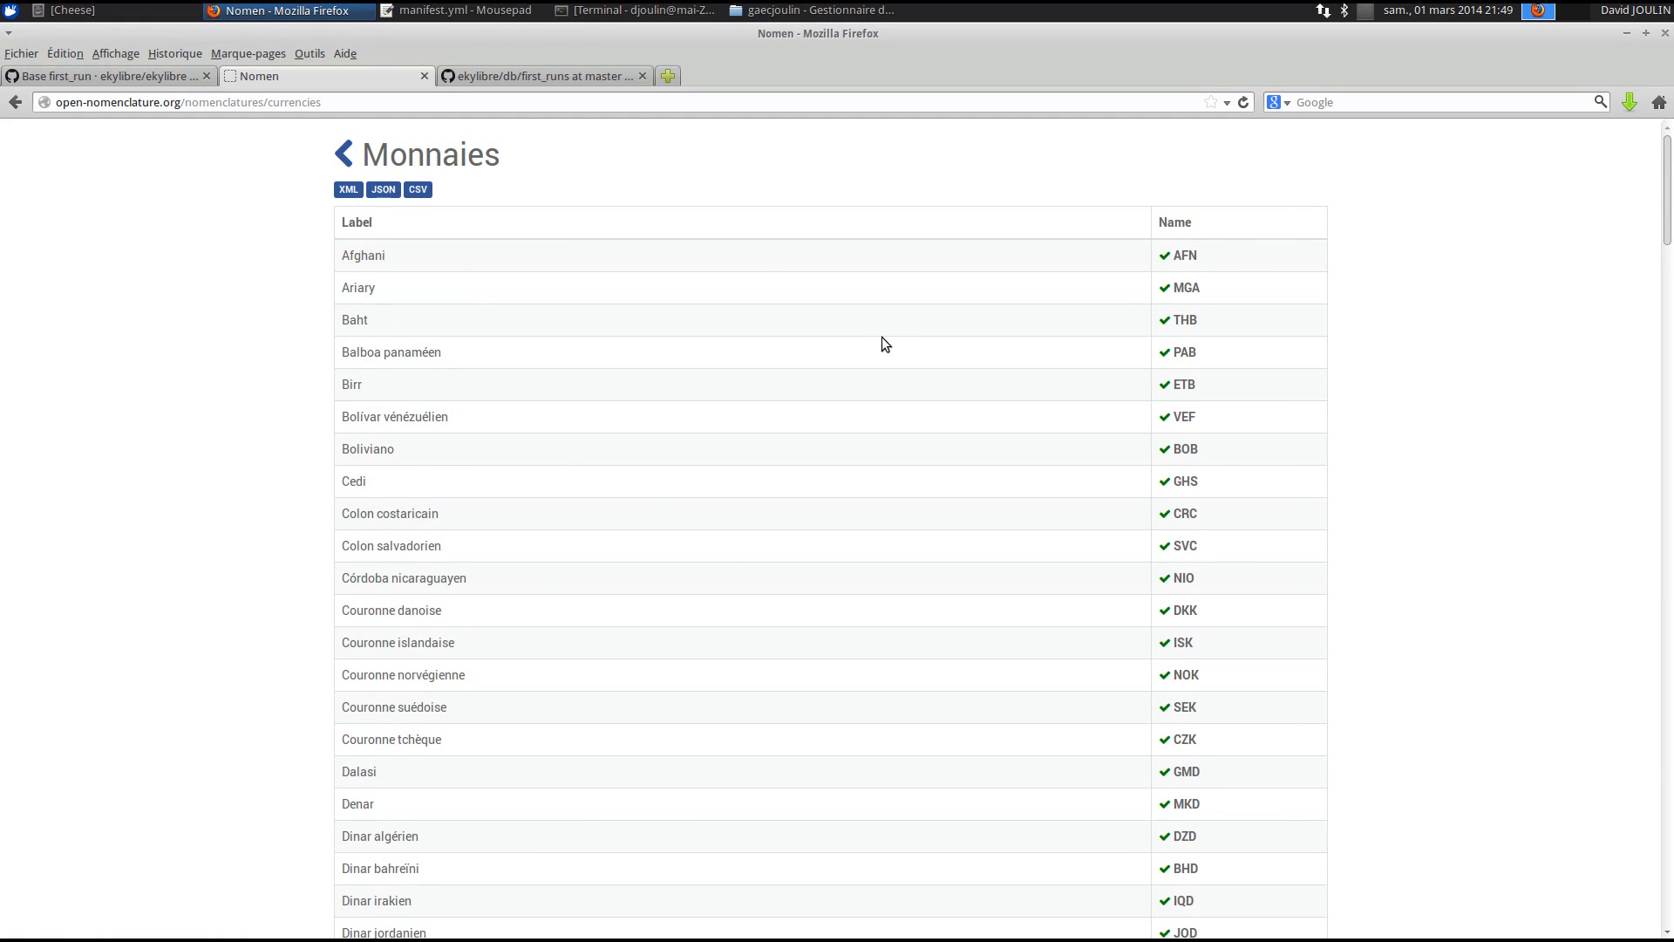
pyautogui.click(427, 10)
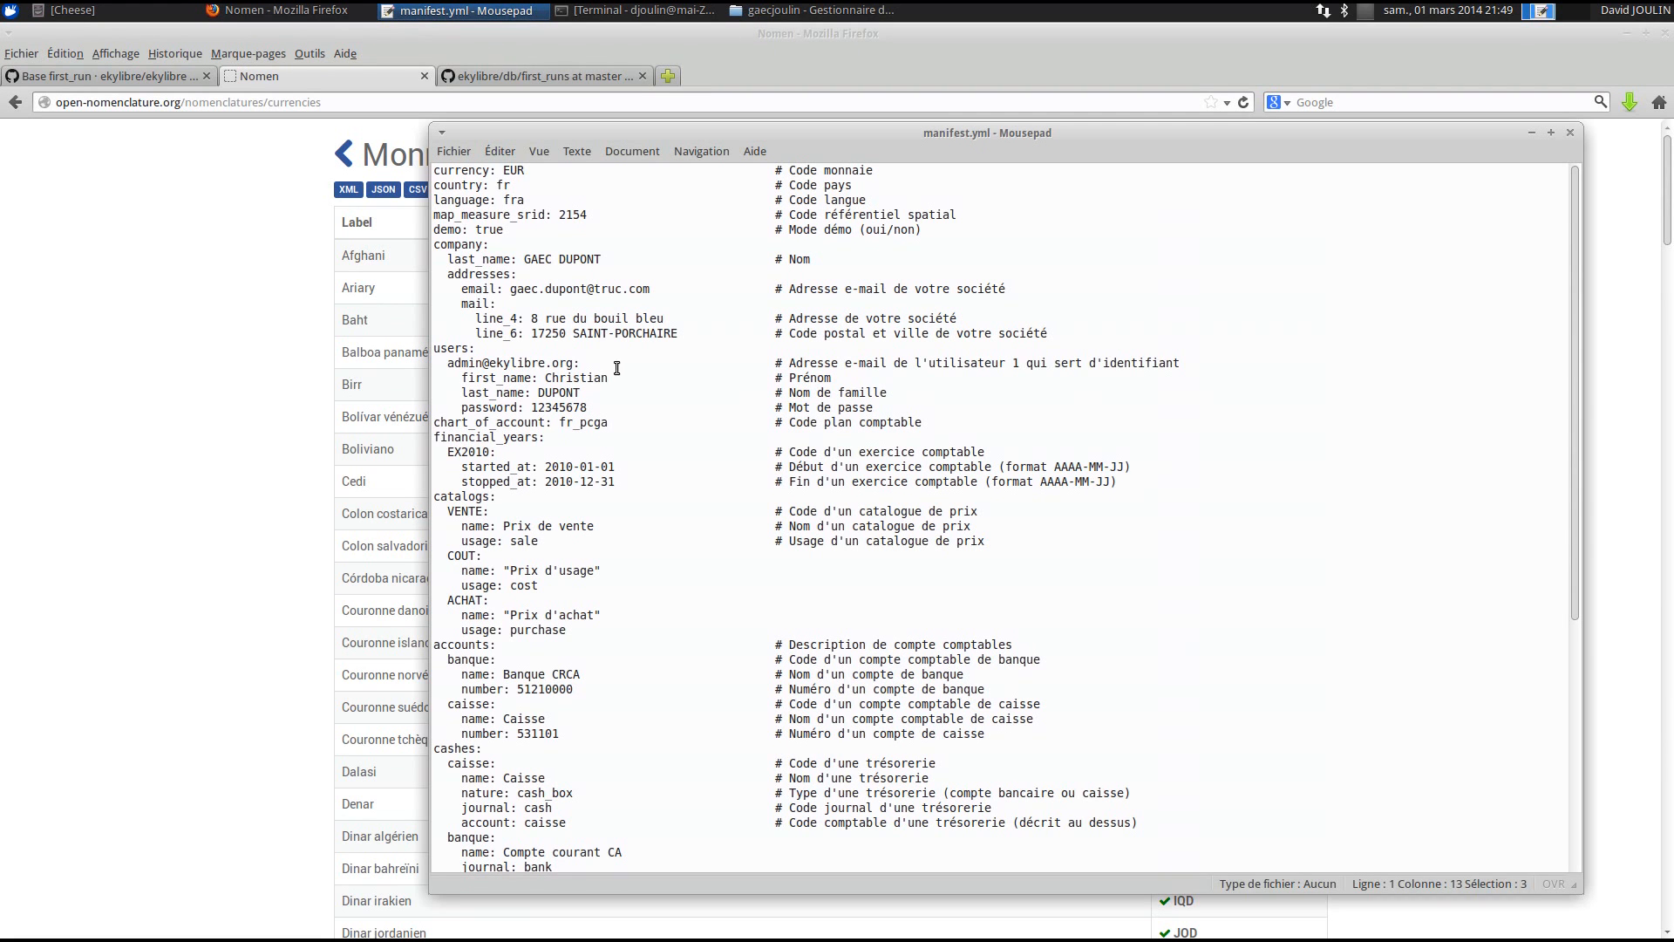
pyautogui.moveTo(646, 132); pyautogui.dragTo(542, 149)
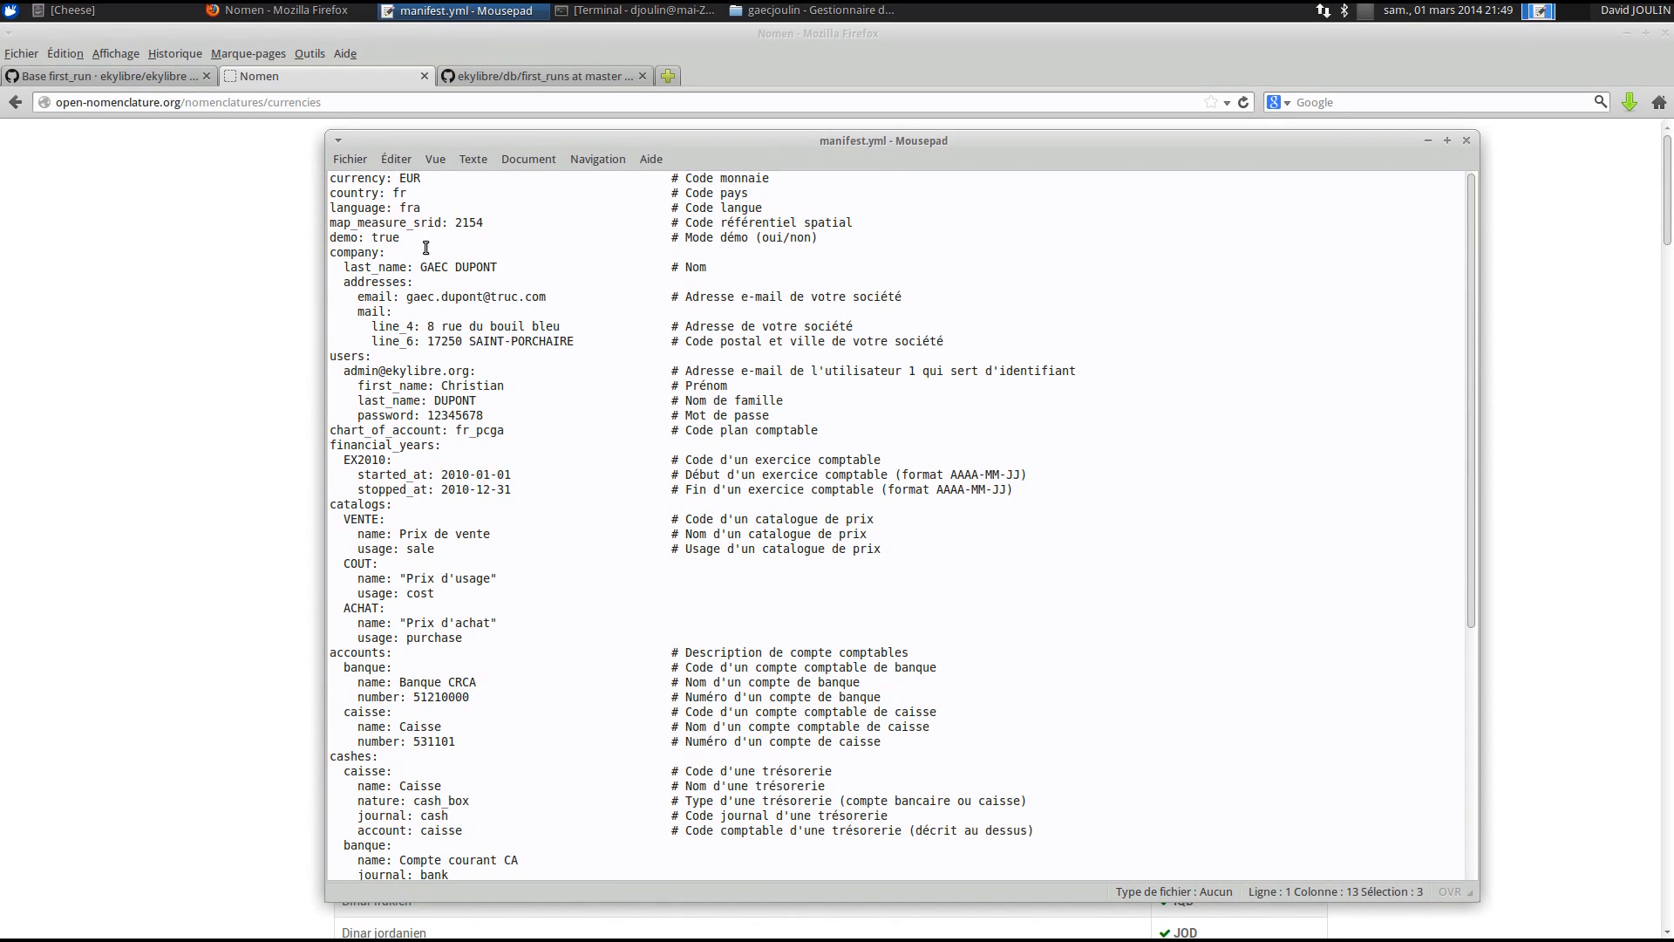
pyautogui.moveTo(397, 178); pyautogui.dragTo(427, 179)
pyautogui.doubleClick(399, 193)
pyautogui.doubleClick(413, 209)
pyautogui.click(467, 223)
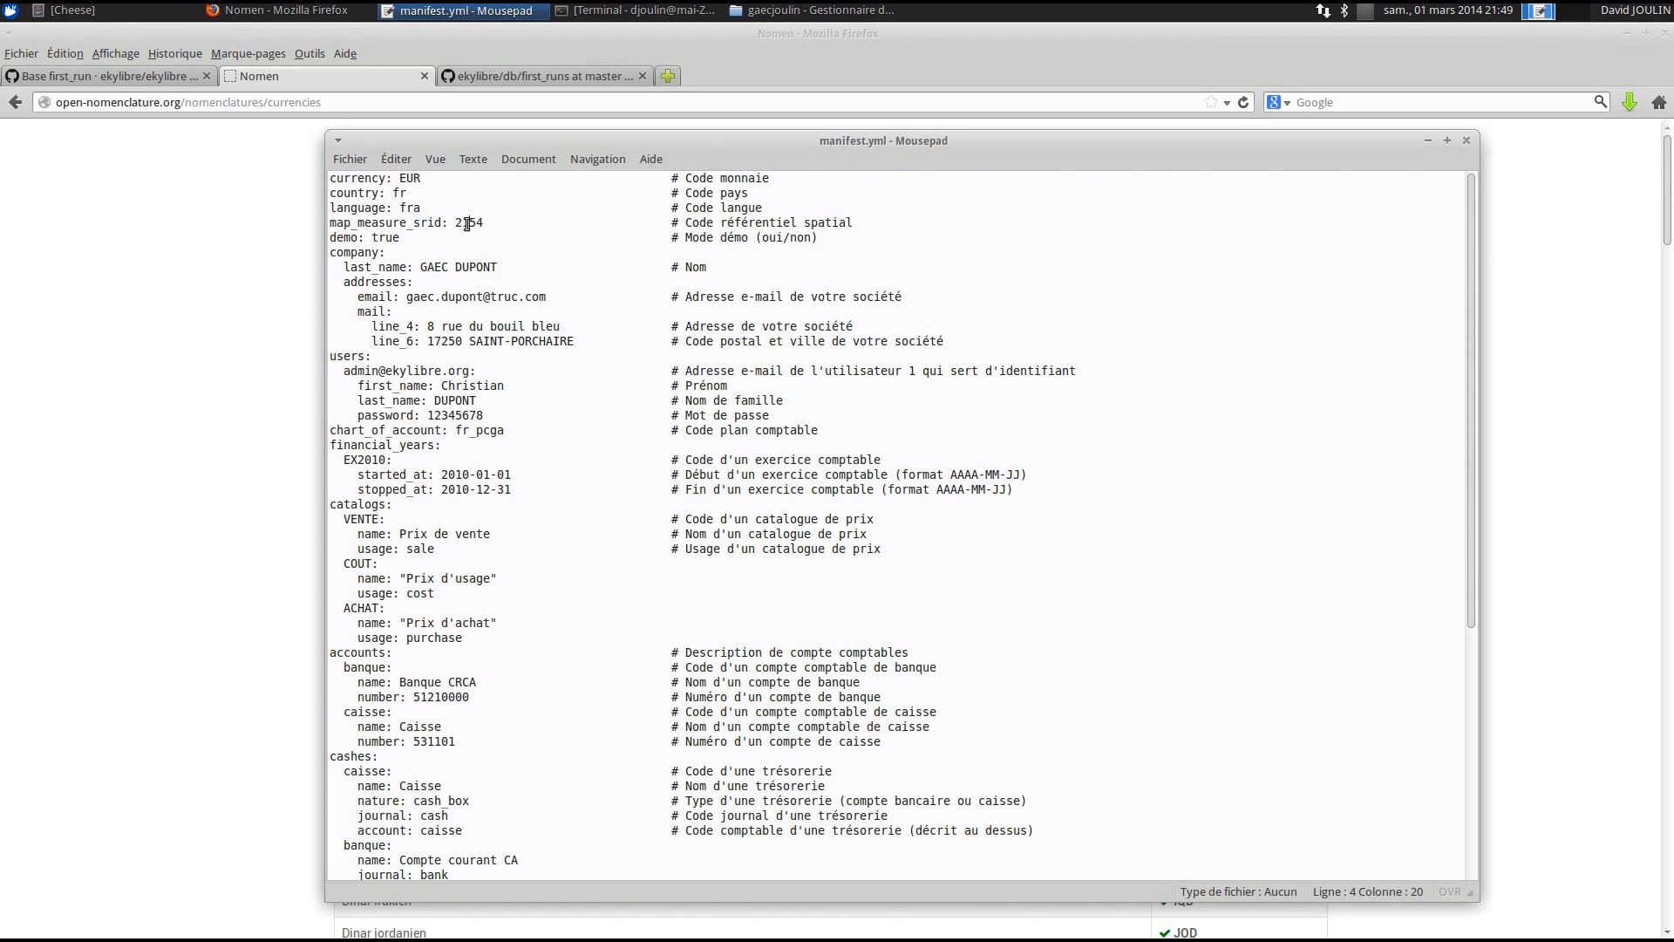
pyautogui.doubleClick(468, 223)
pyautogui.click(468, 223)
pyautogui.moveTo(485, 223)
pyautogui.mouseDown()
pyautogui.moveTo(456, 222)
pyautogui.moveTo(482, 215)
pyautogui.mouseUp()
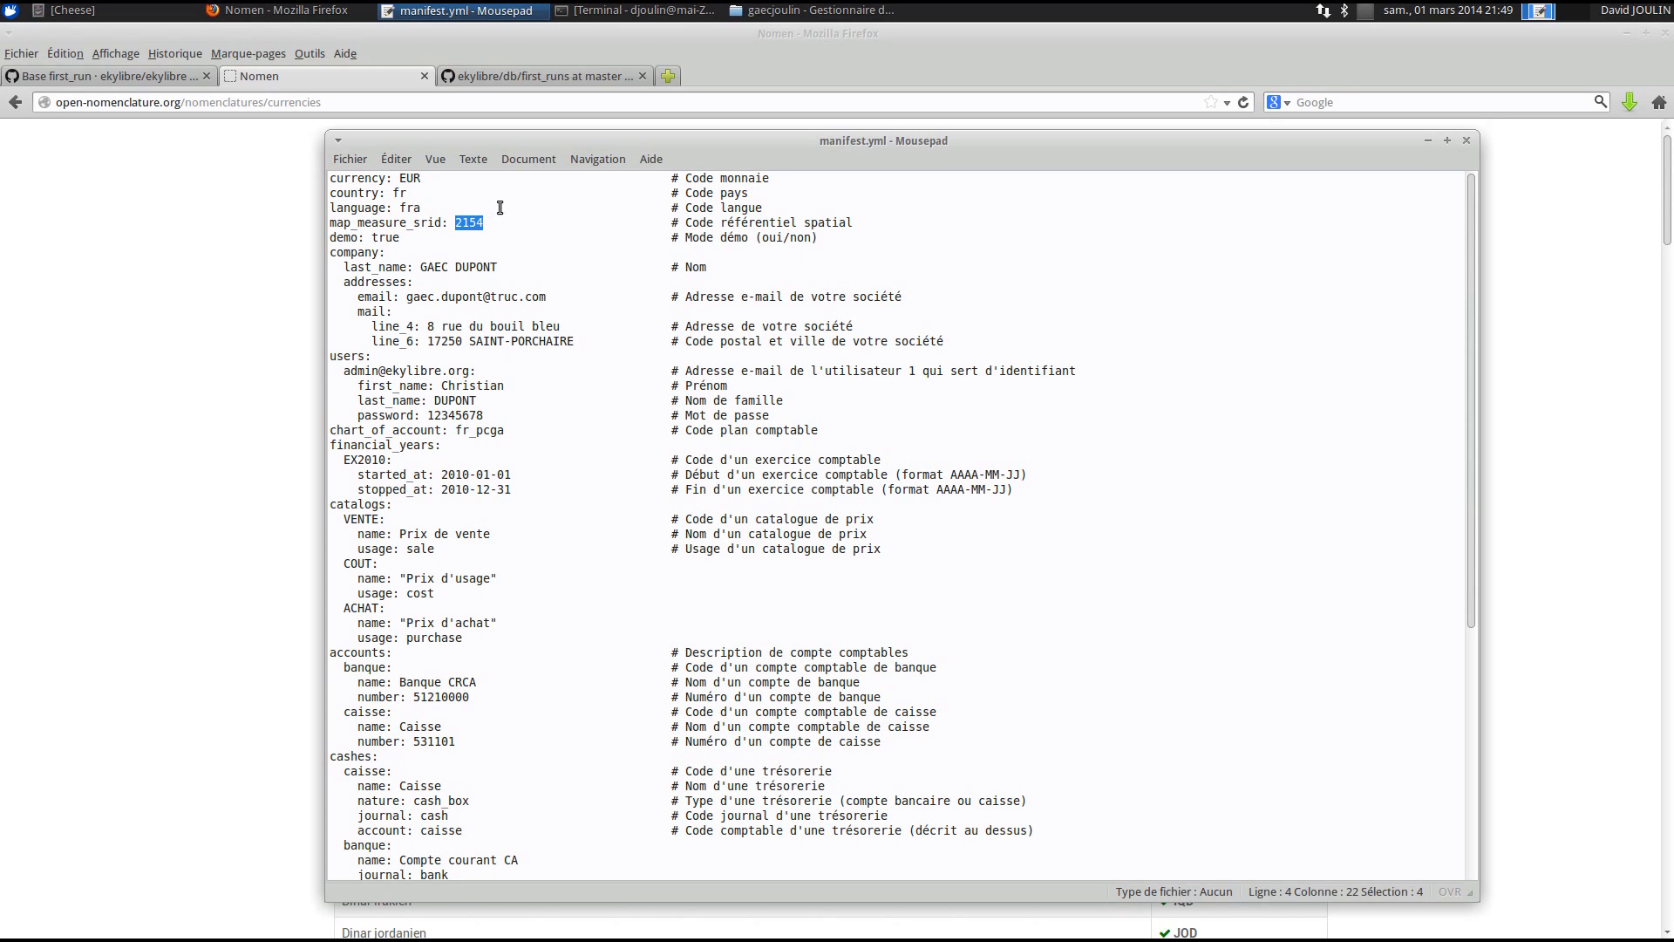
pyautogui.moveTo(503, 145); pyautogui.dragTo(498, 127)
pyautogui.click(478, 208)
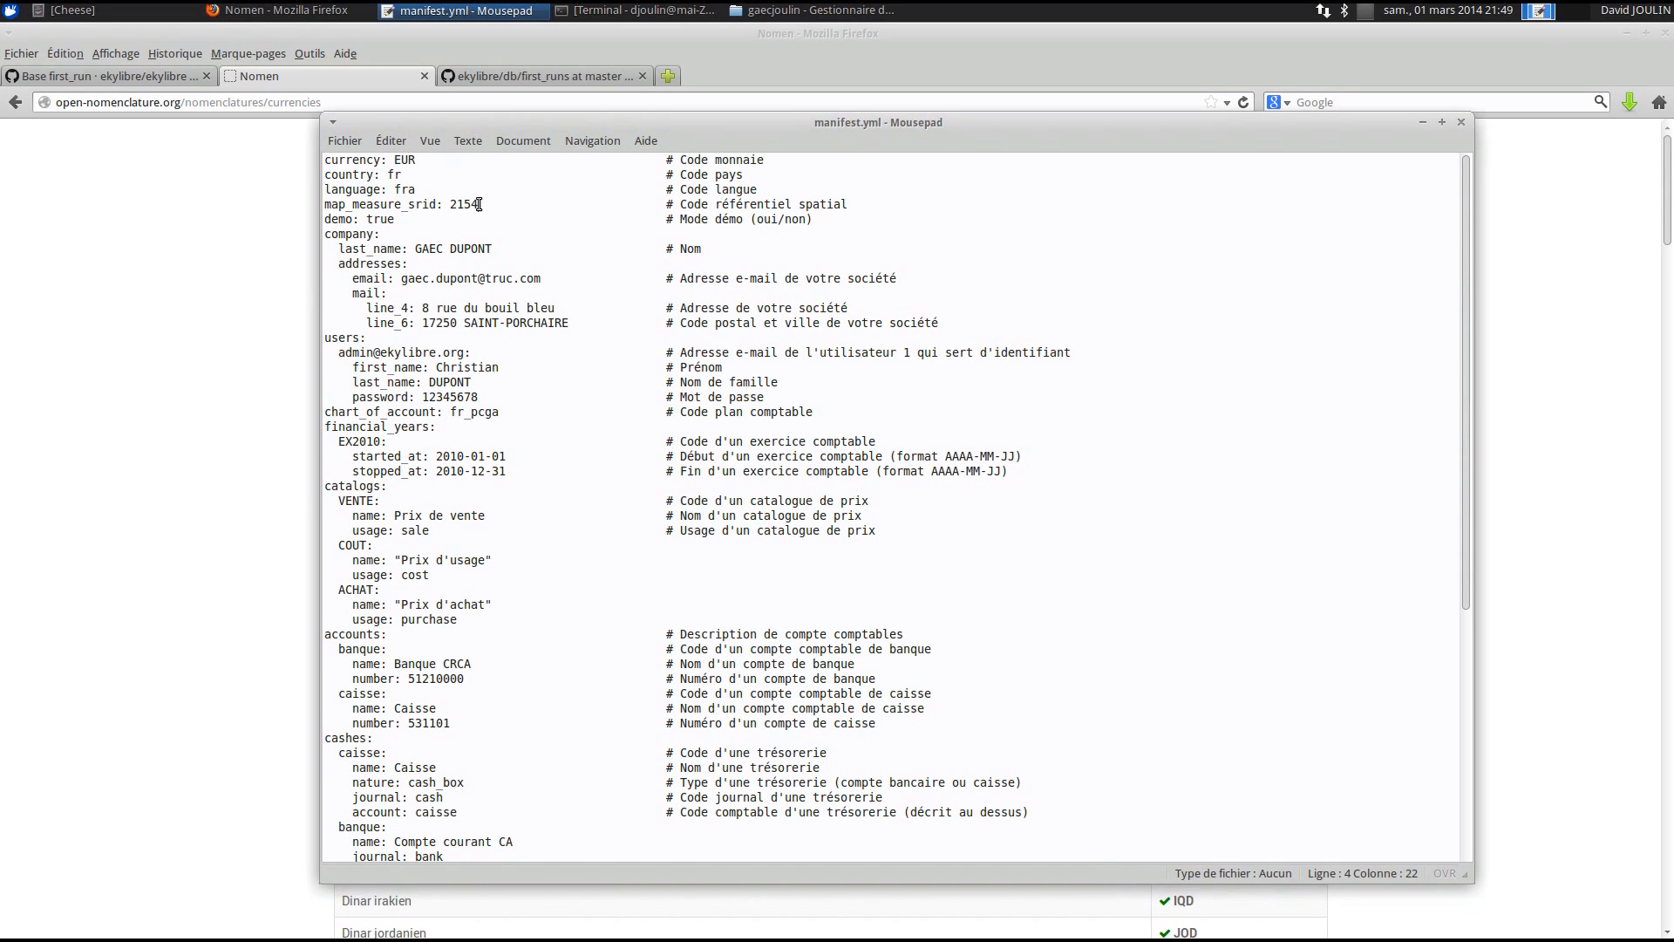
# - Set demo to false and replace the company name and company e-mail
pyautogui.doubleClick(382, 219)
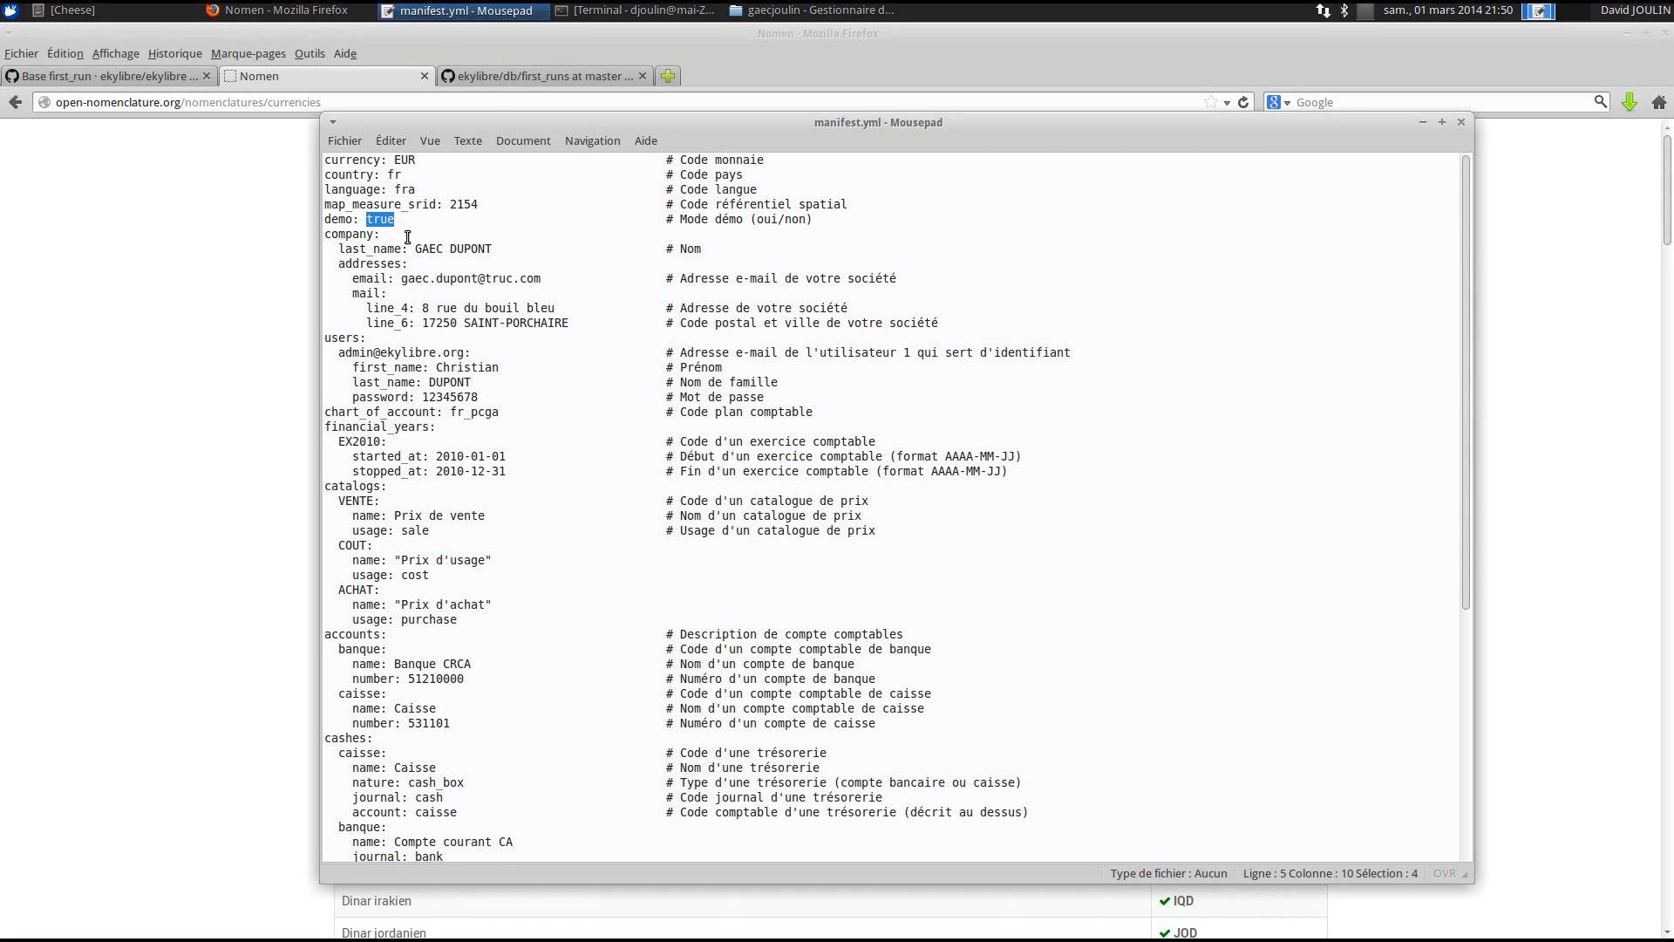
pyautogui.write('f')
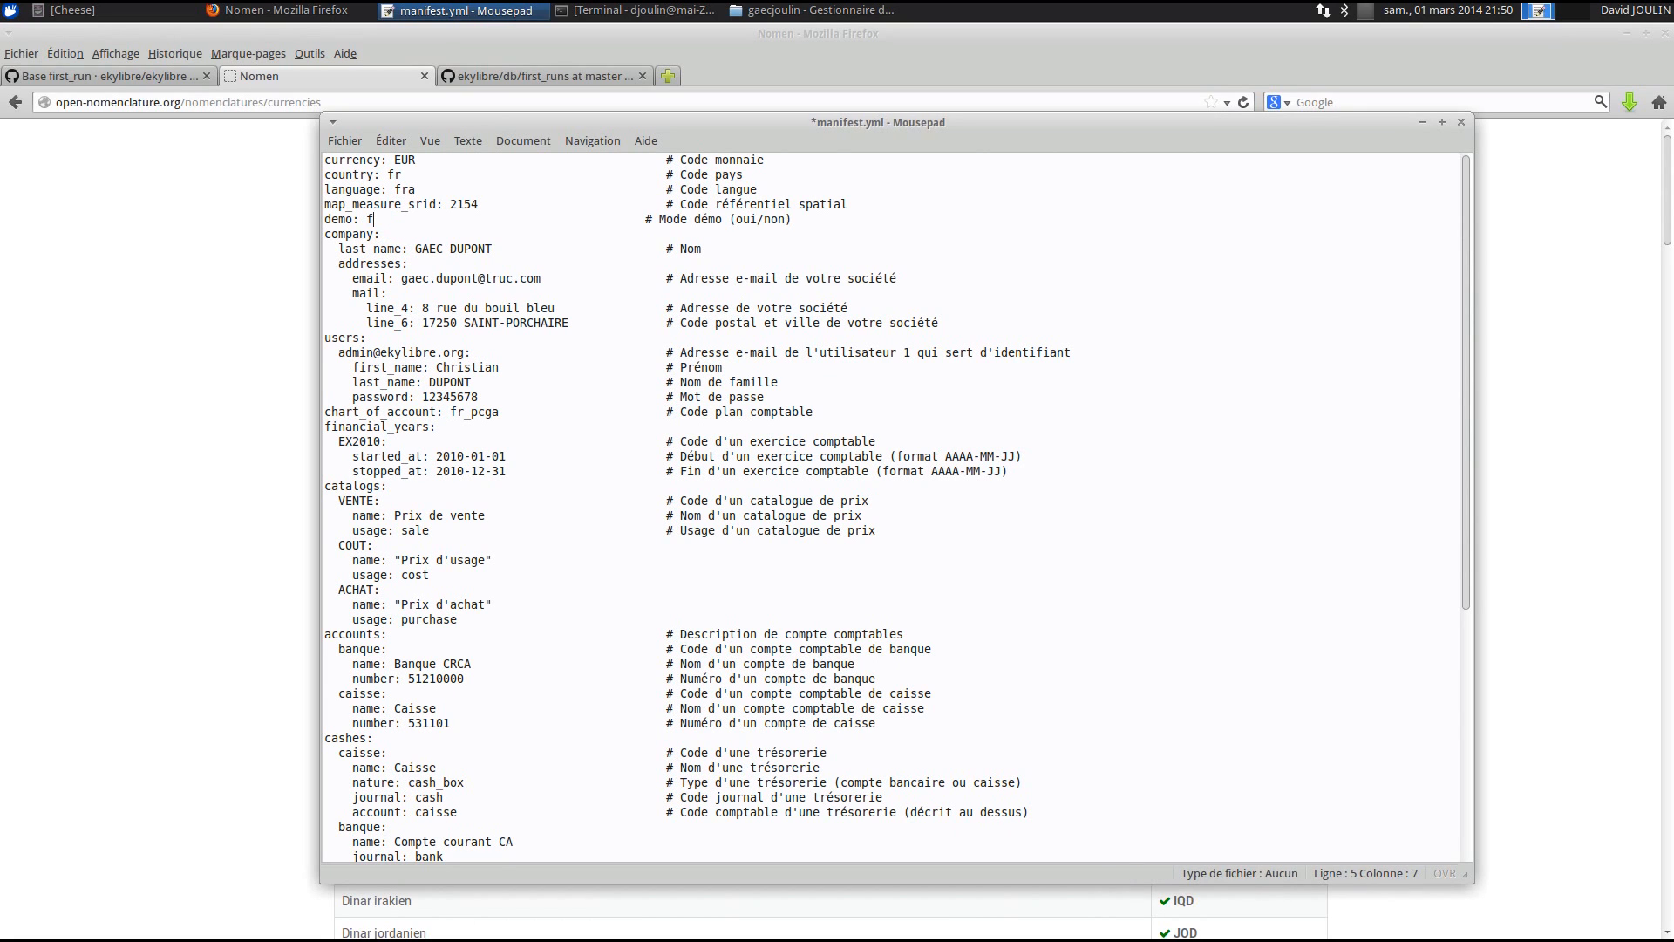
pyautogui.write('alse')
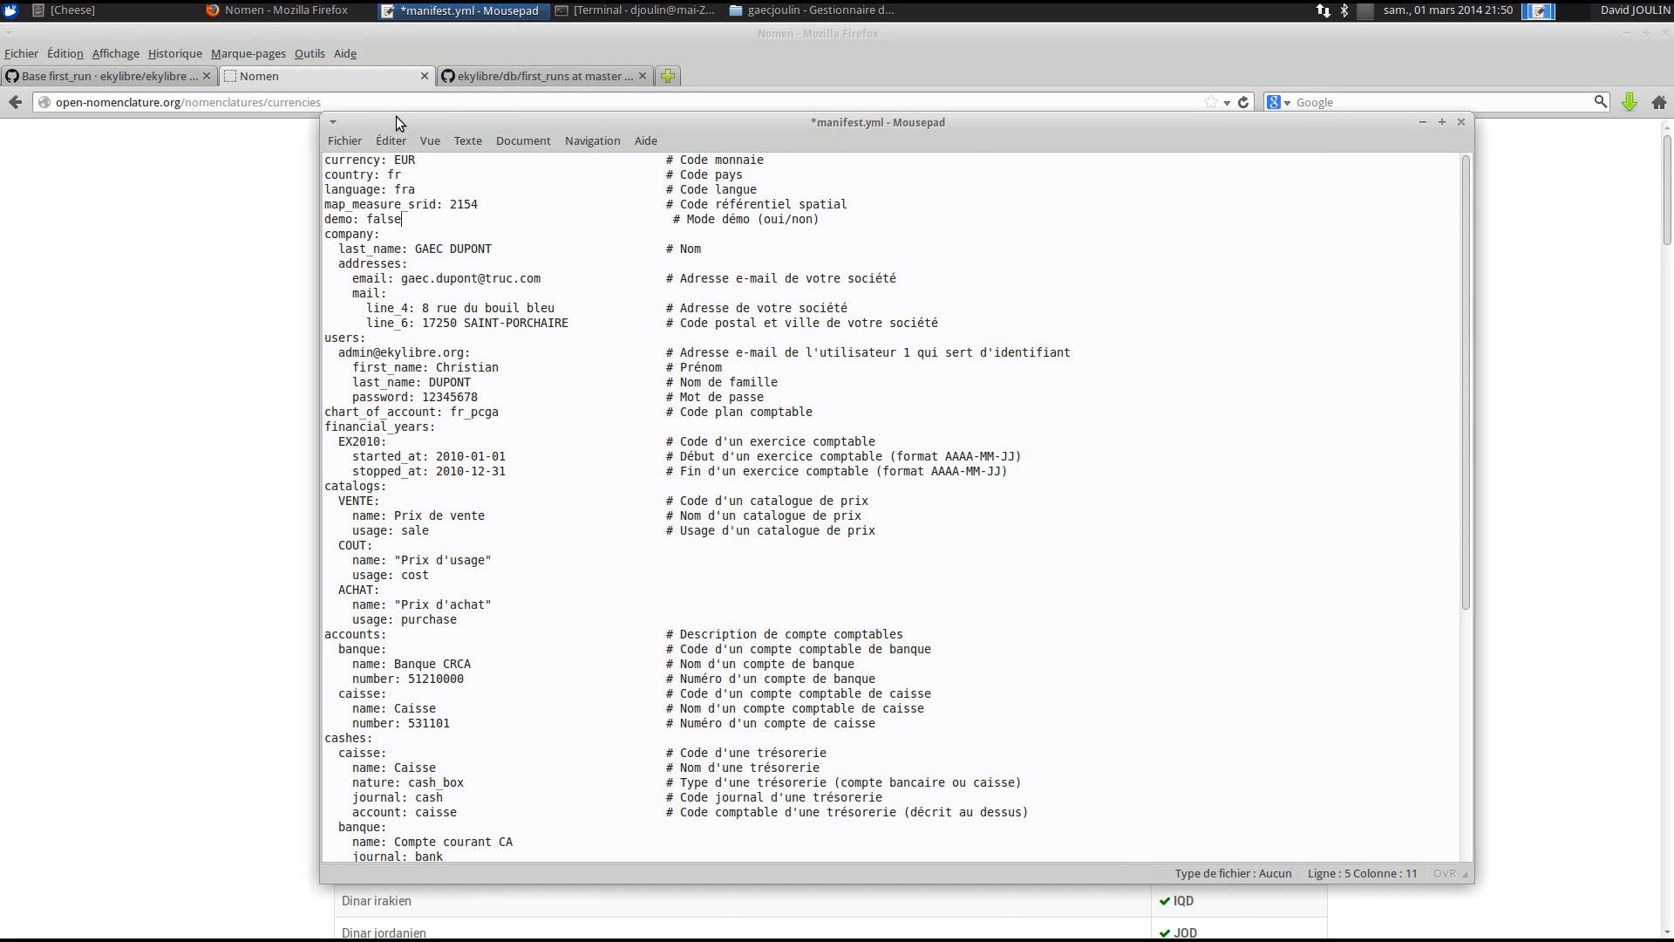
pyautogui.doubleClick(479, 248)
pyautogui.write('JOULIN')
pyautogui.moveTo(415, 249); pyautogui.dragTo(497, 251)
pyautogui.doubleClick(467, 276)
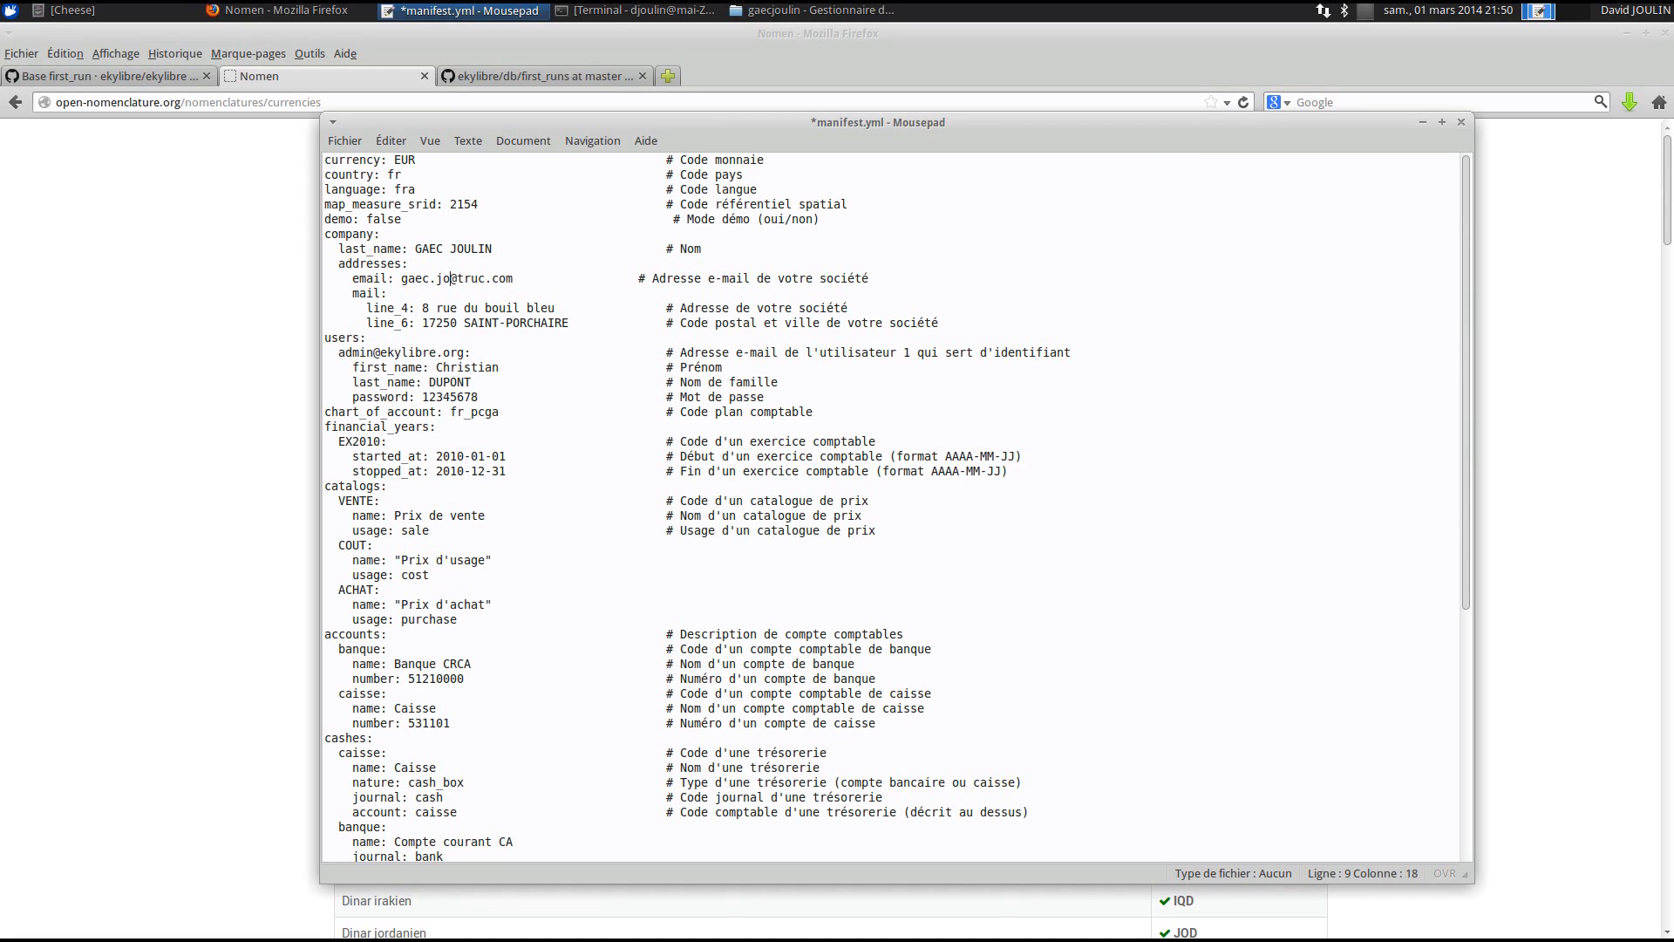
pyautogui.moveTo(485, 279); pyautogui.dragTo(541, 279)
pyautogui.write('gmail.')
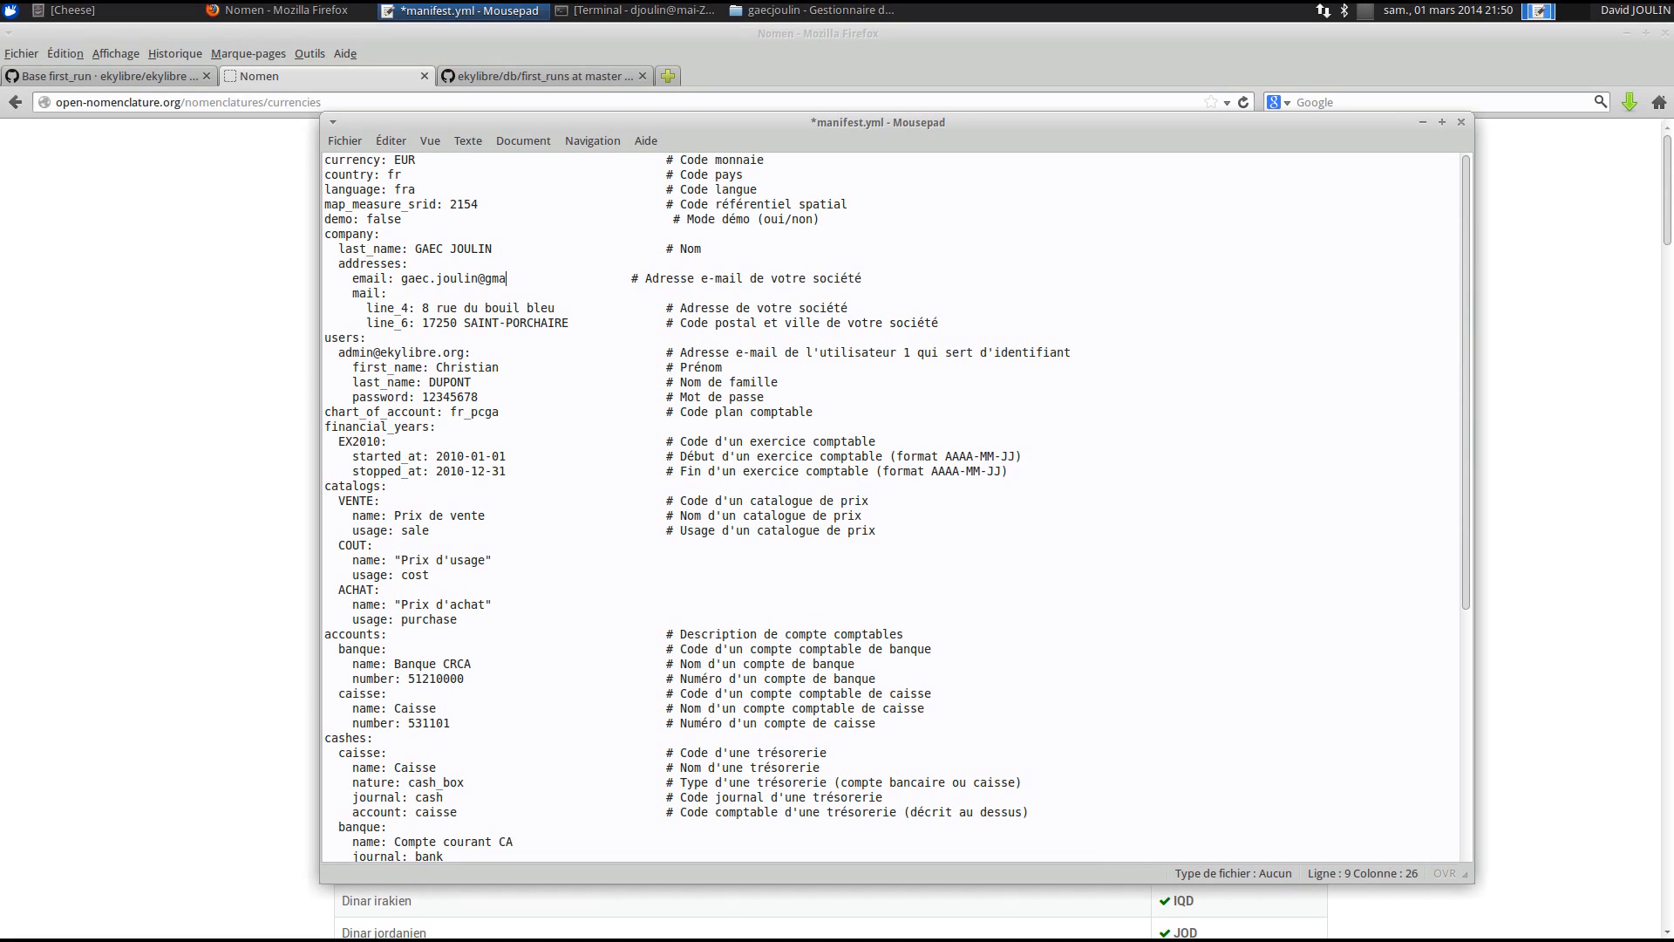
pyautogui.write('com')
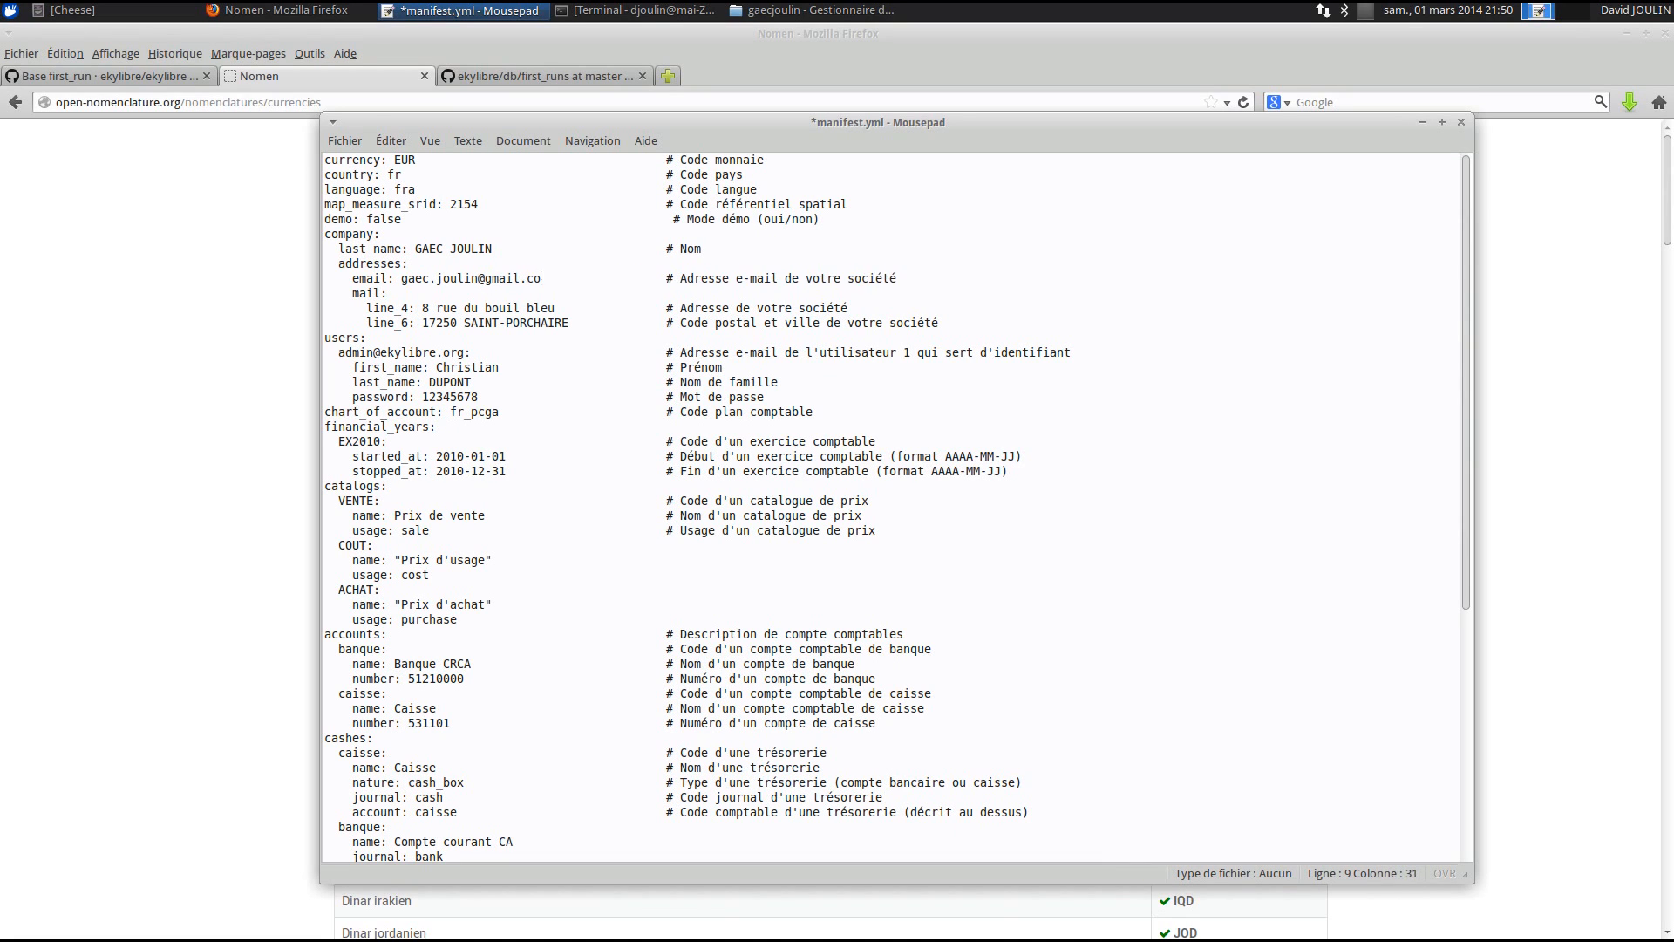
# - Replace the first user's e-mail address with the new user's address
pyautogui.click(458, 309)
pyautogui.click(457, 322)
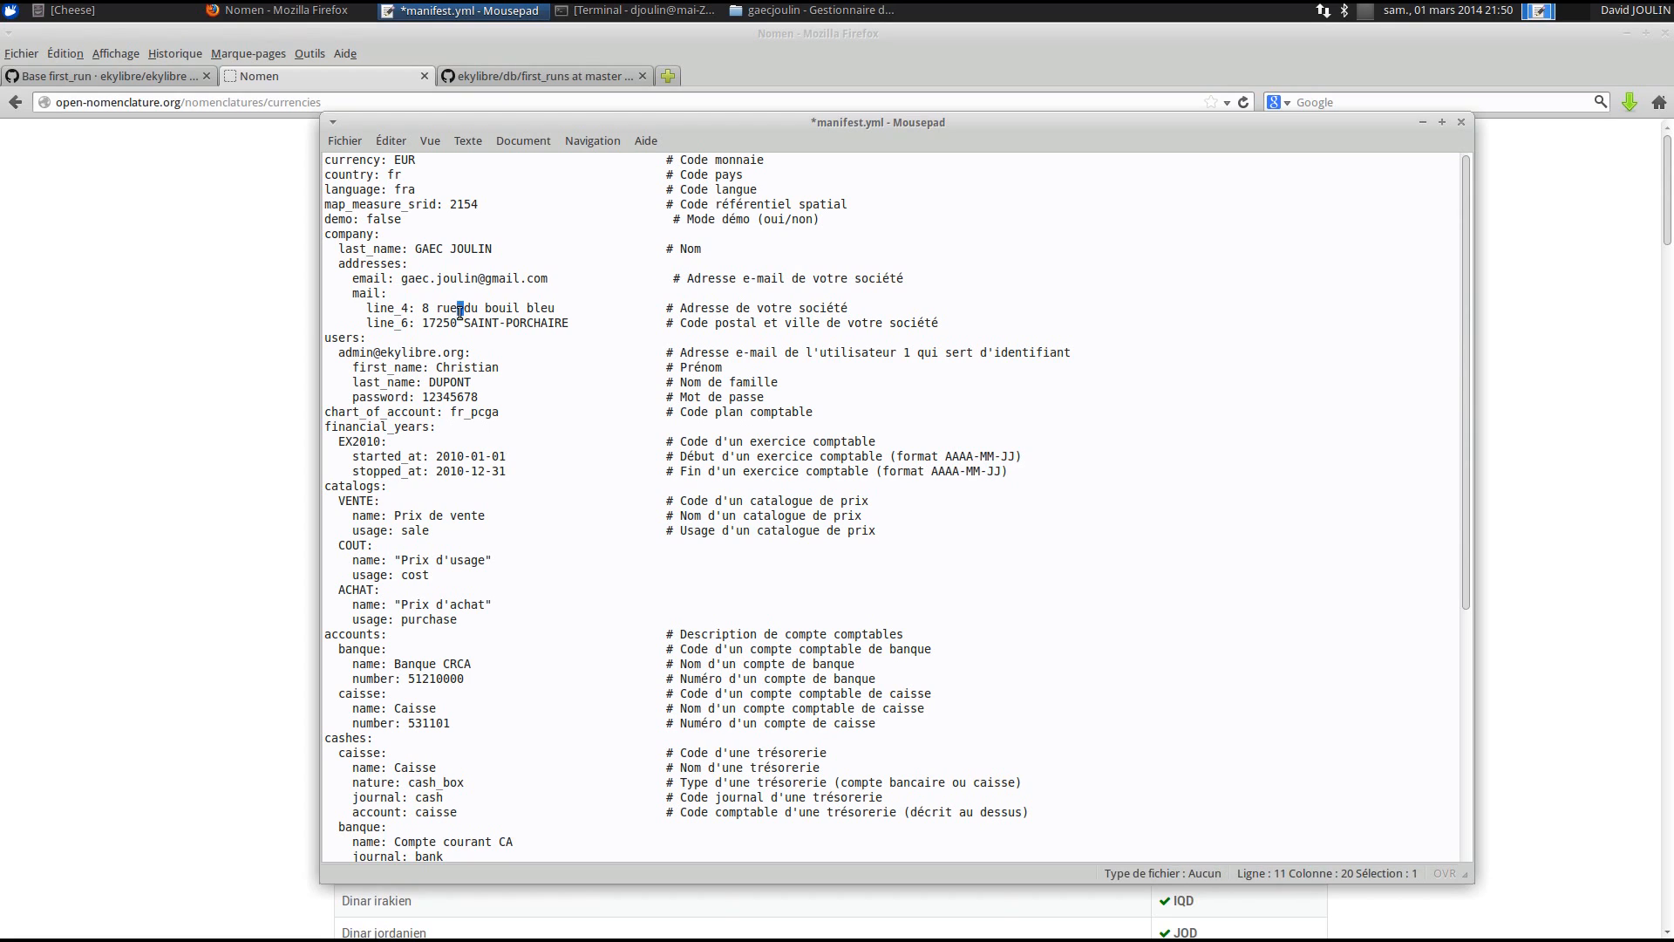
pyautogui.click(359, 352)
pyautogui.moveTo(339, 354); pyautogui.dragTo(464, 352)
pyautogui.click(386, 353)
pyautogui.click(339, 352)
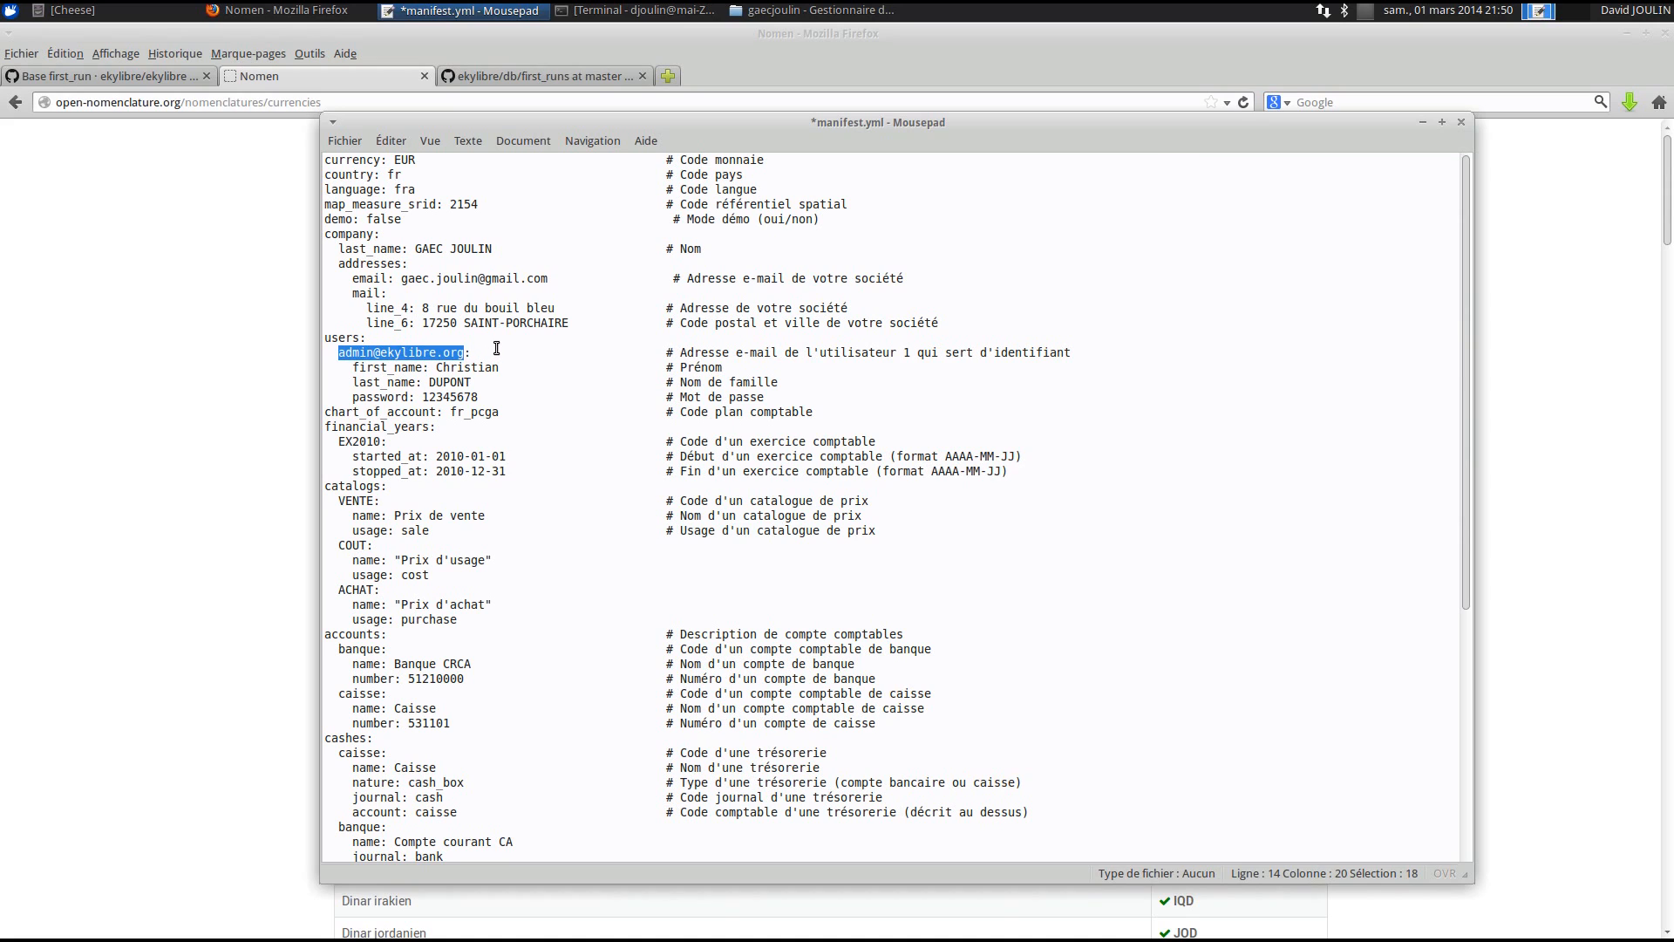
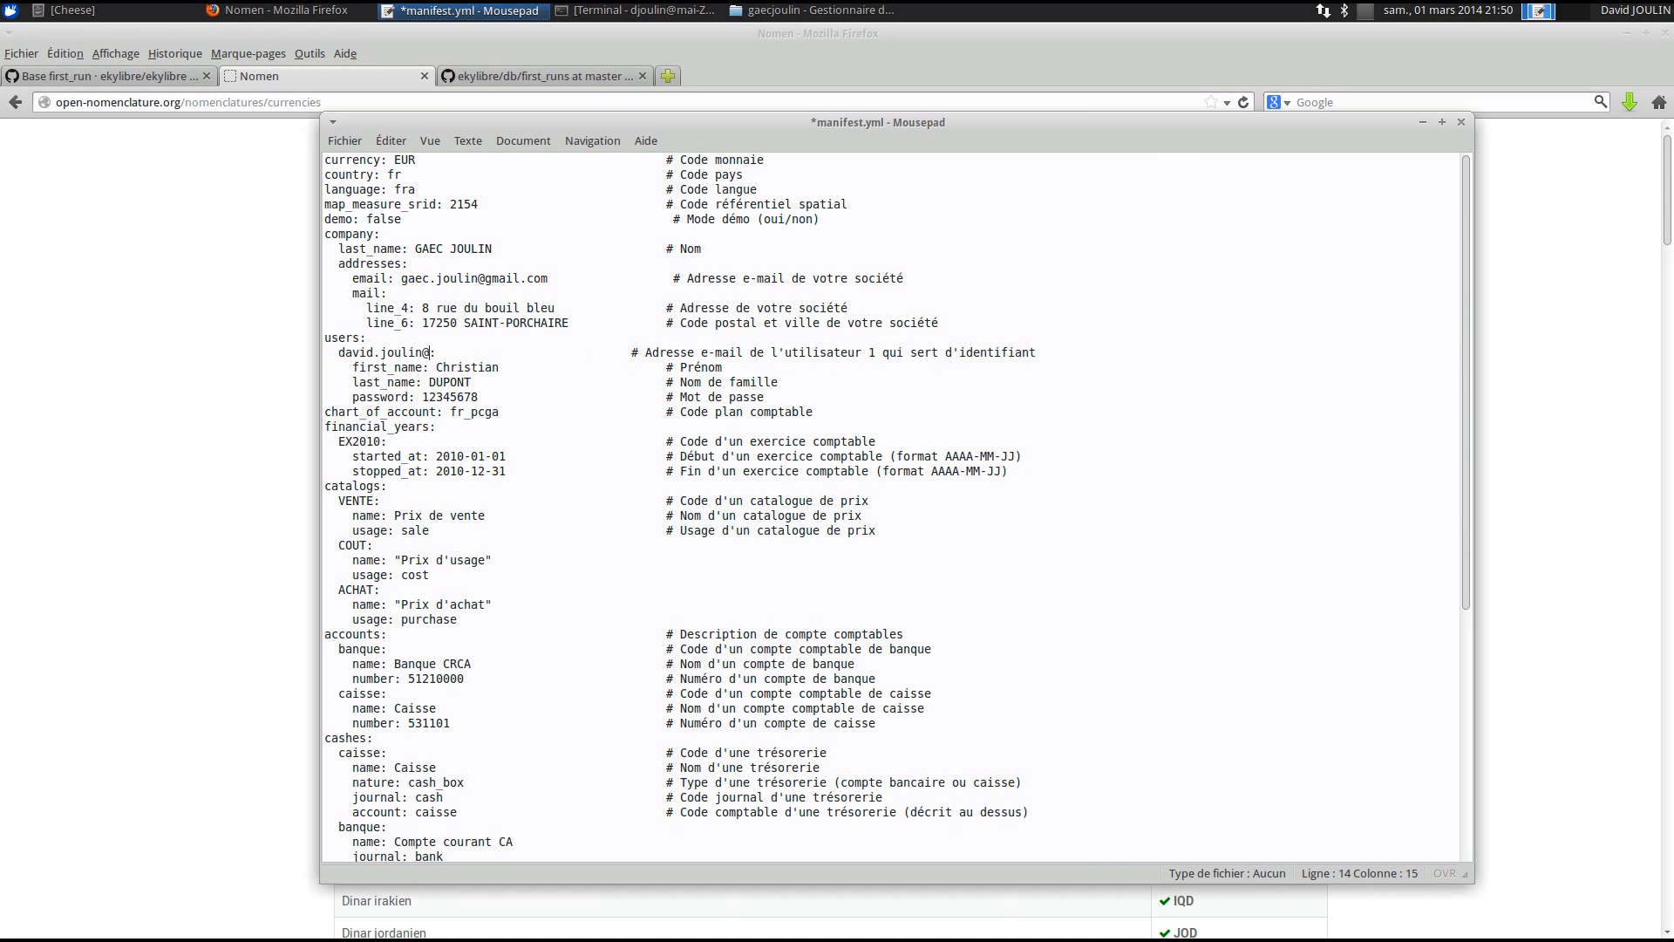
# - Enter the first user's first and last names and add a blank line after the user block
pyautogui.doubleClick(442, 367)
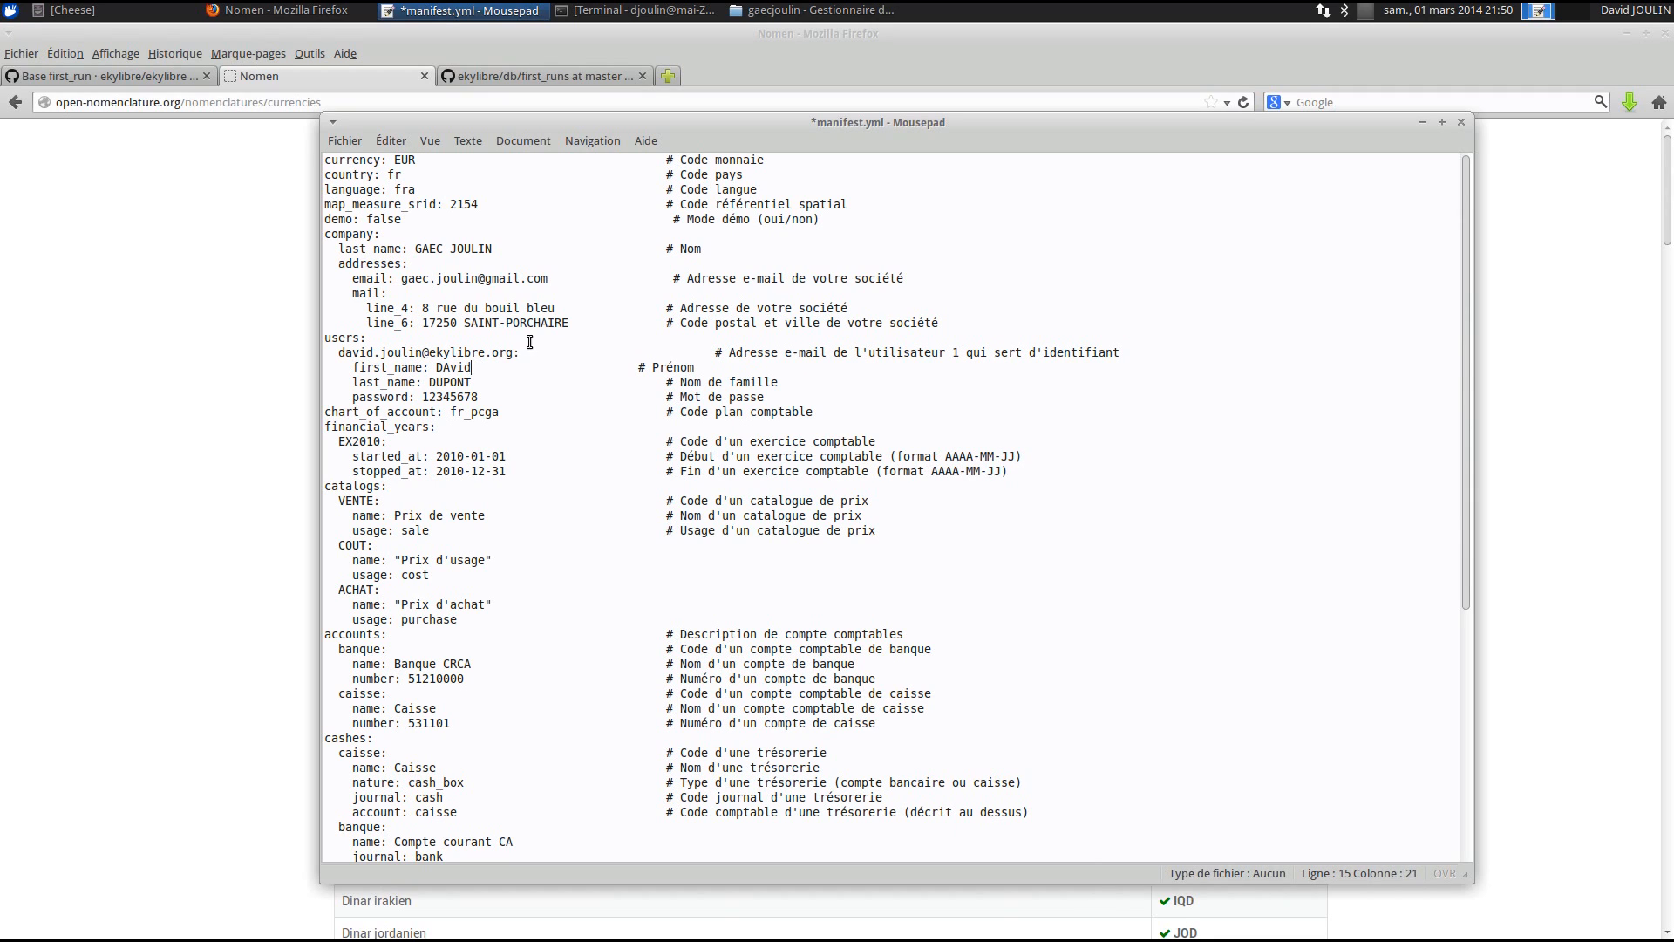
pyautogui.moveTo(451, 368); pyautogui.dragTo(444, 368)
pyautogui.write('a')
pyautogui.doubleClick(452, 385)
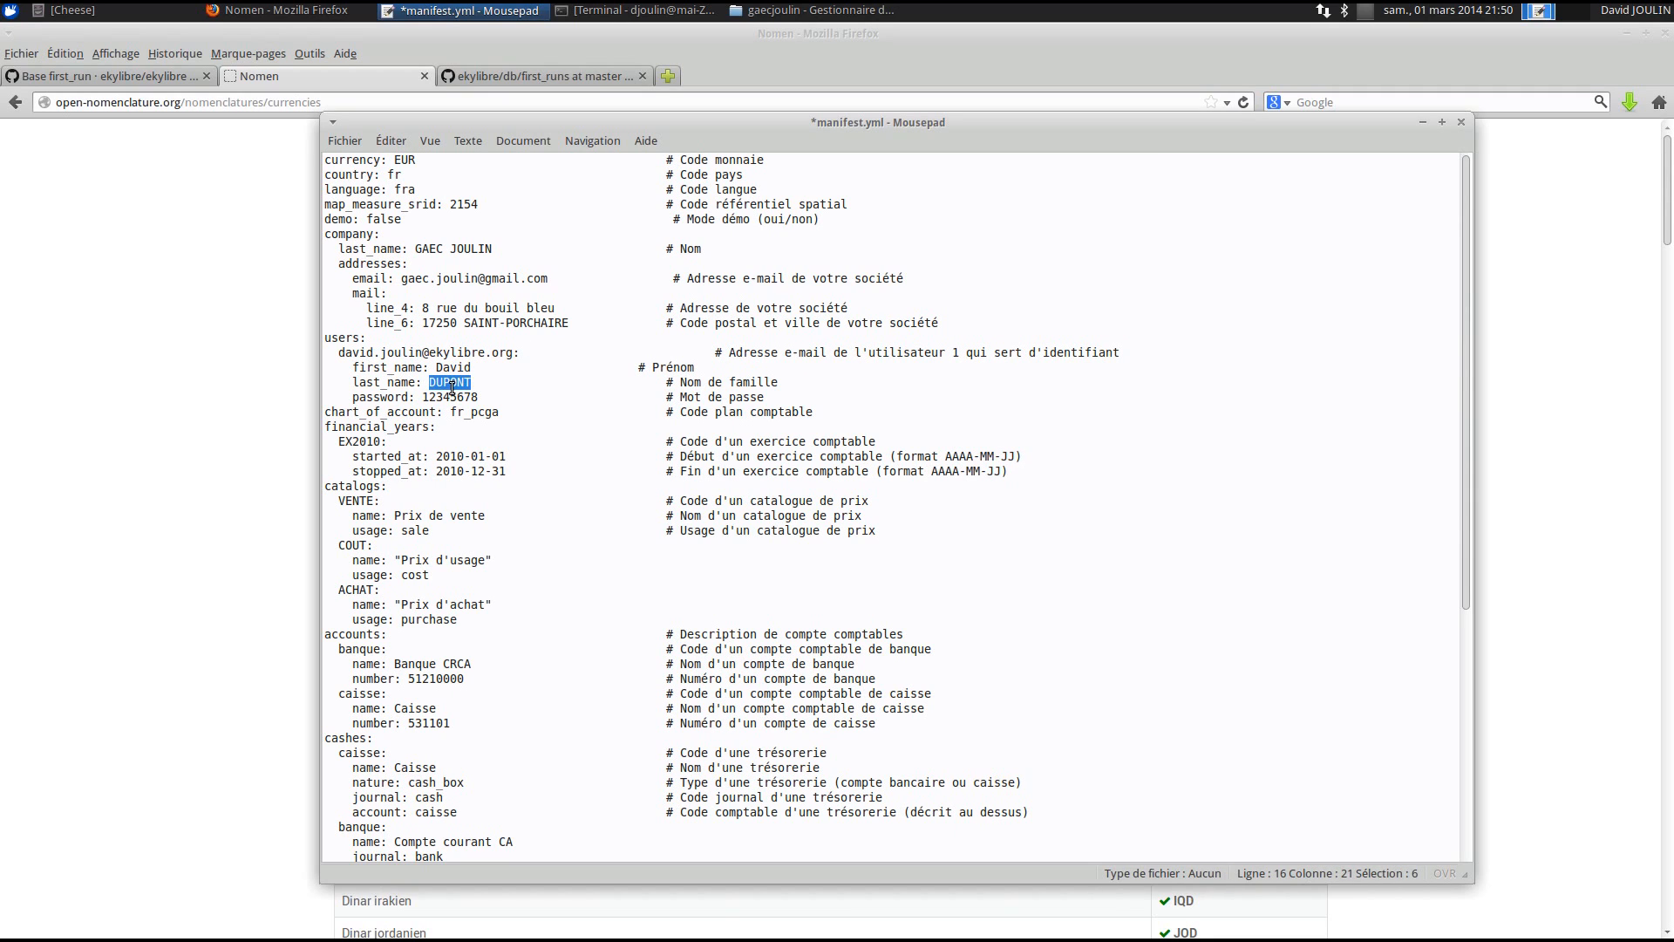
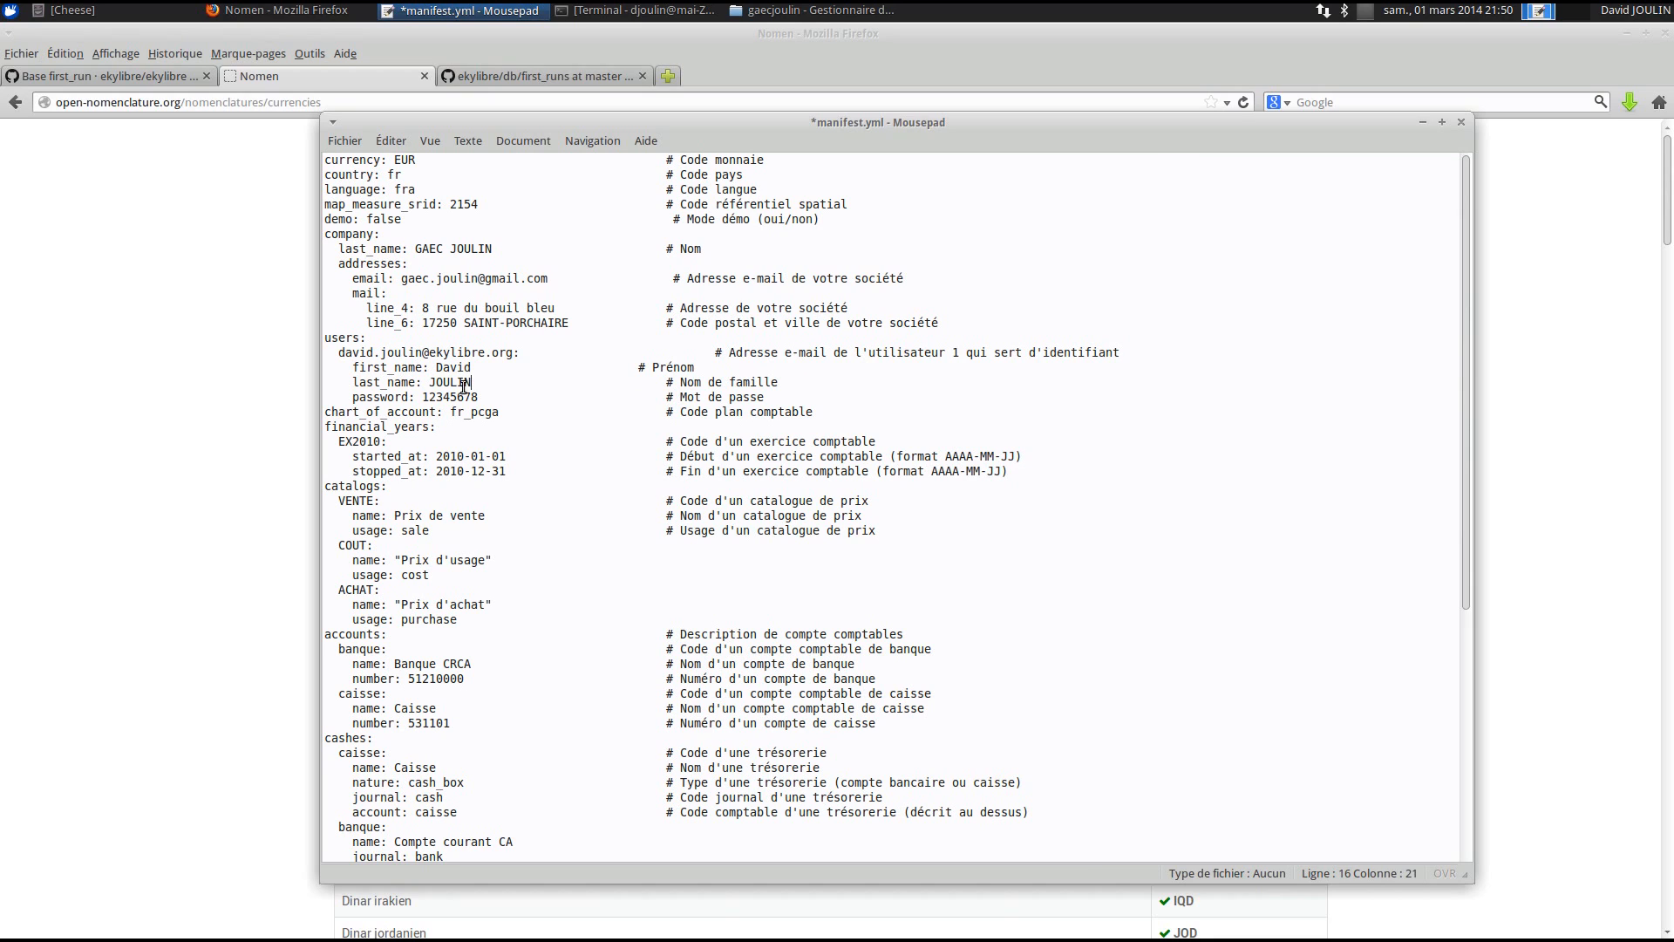
pyautogui.click(788, 397)
pyautogui.press('Return')
pyautogui.moveTo(334, 353); pyautogui.dragTo(924, 404)
# - Duplicate the first user block below it and give the copy the second user's e-mail
pyautogui.hotkey('ctrl', 'c')
pyautogui.click(336, 410)
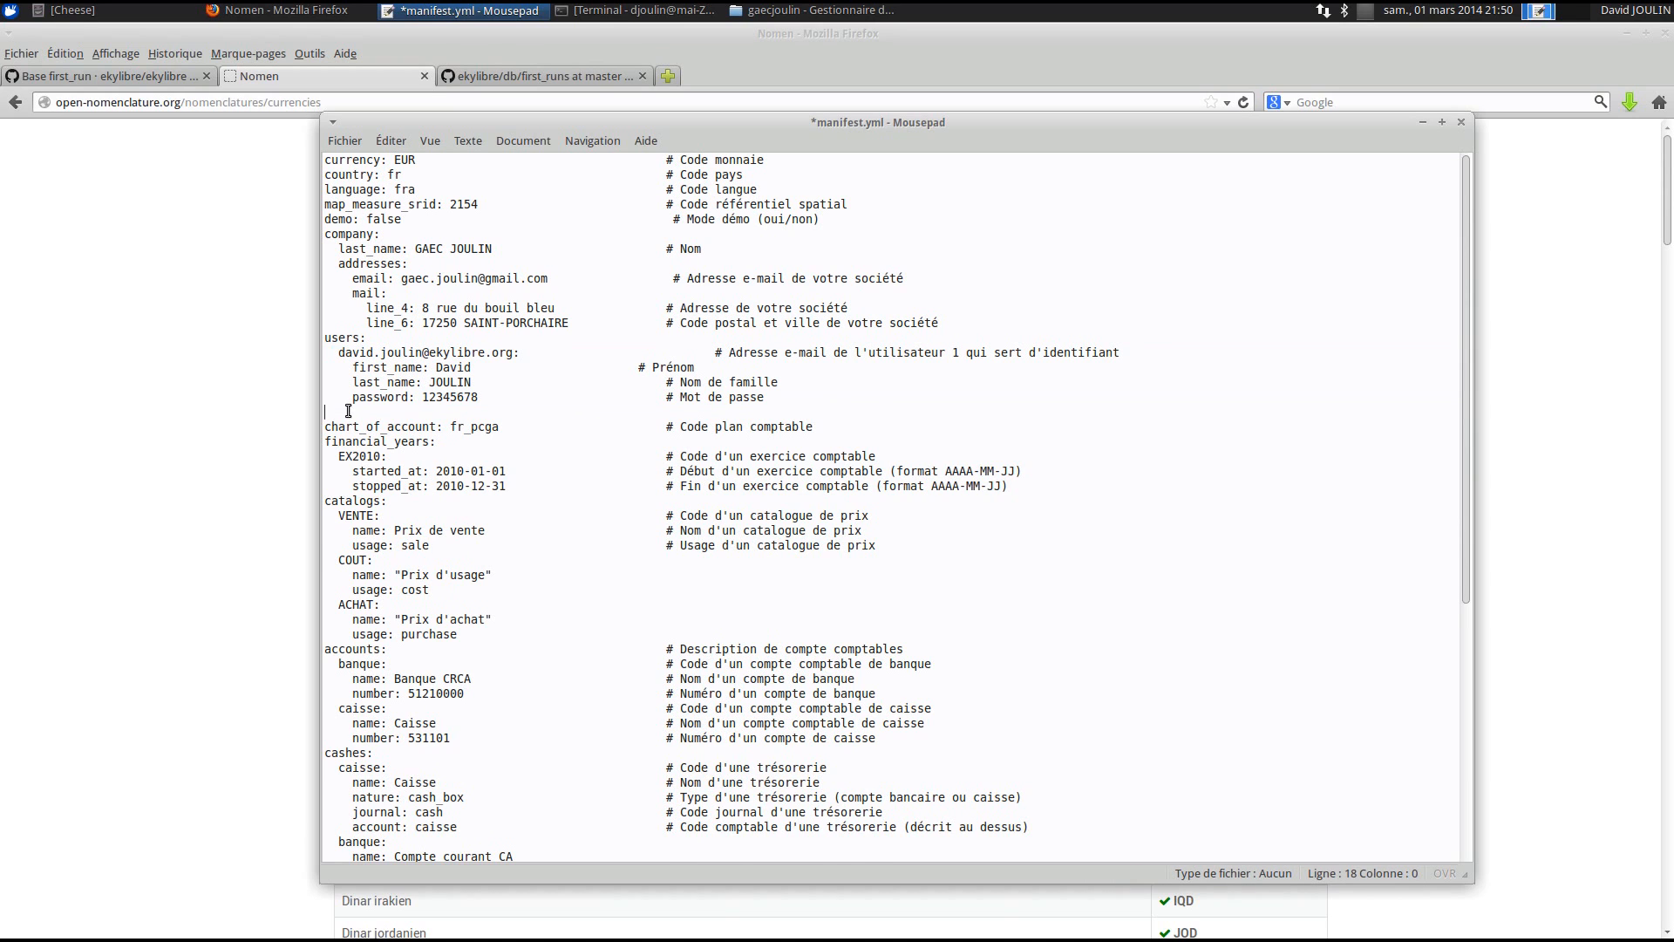
pyautogui.hotkey('ctrl', 'v')
pyautogui.doubleClick(353, 411)
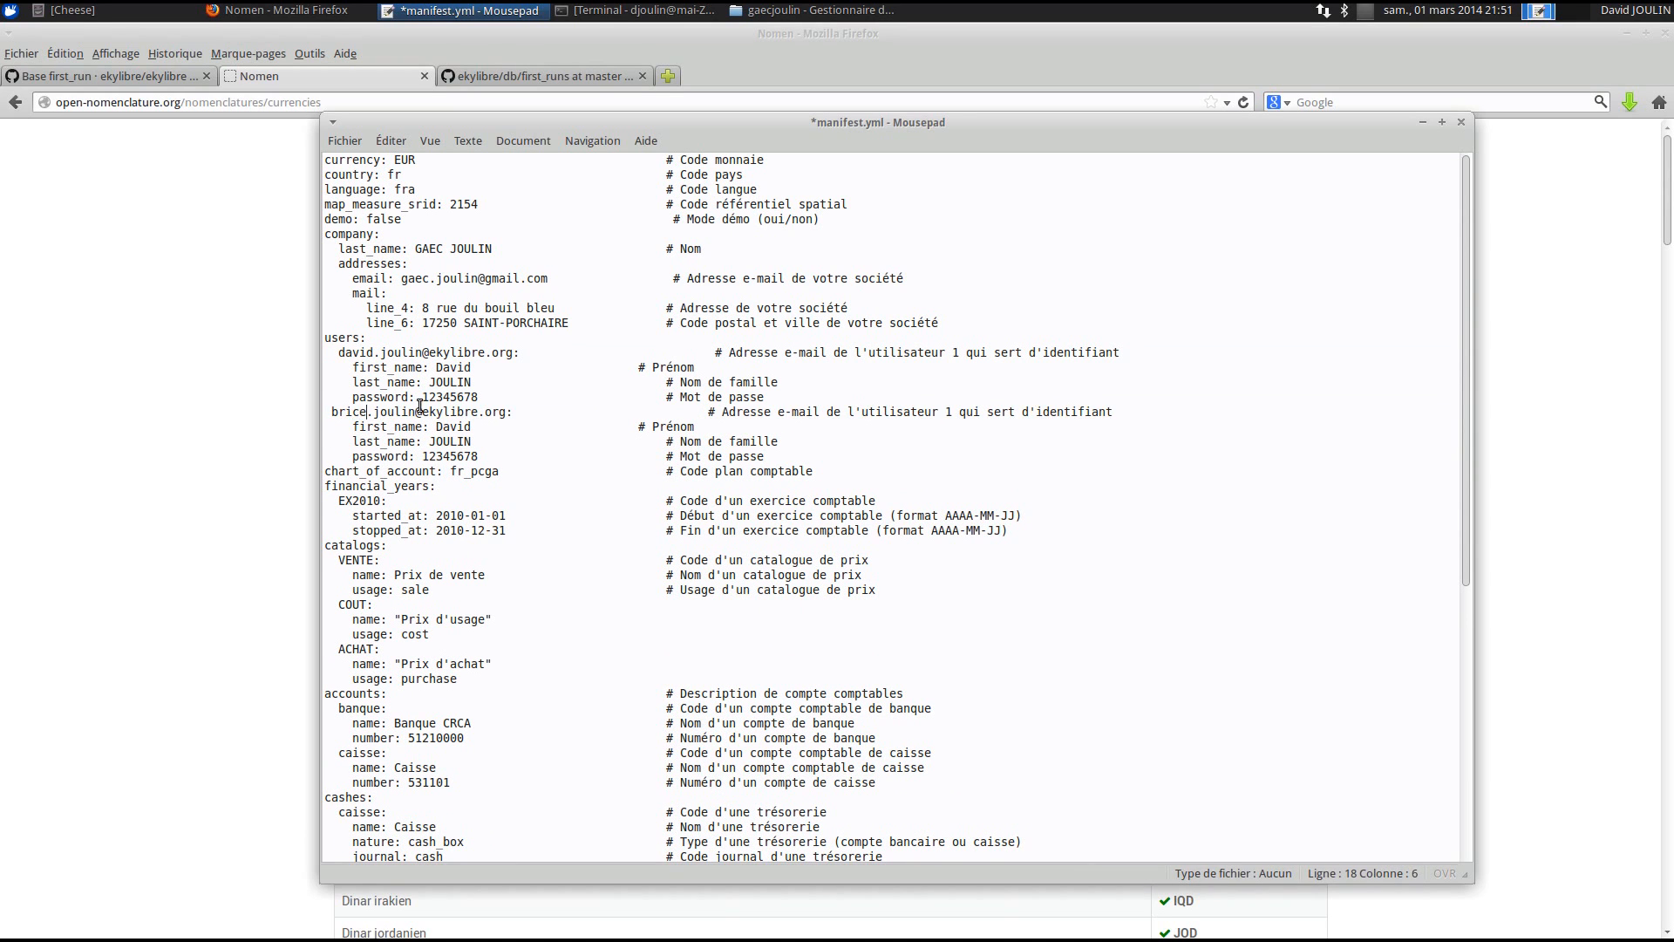
pyautogui.doubleClick(395, 412)
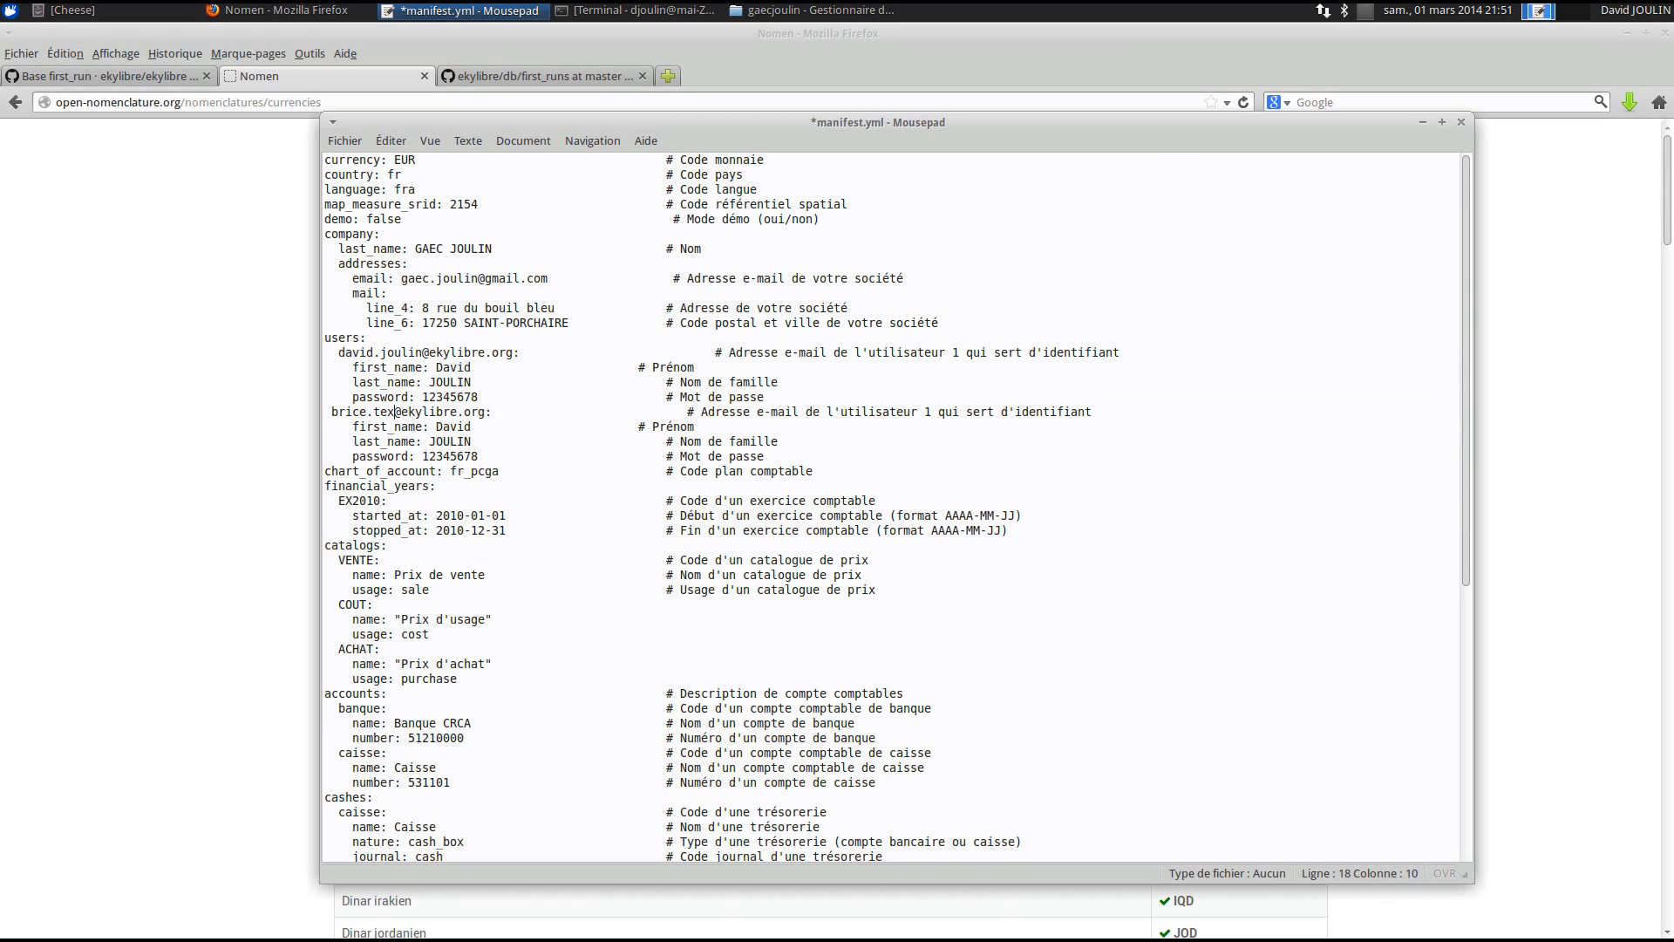
# - Enter the second user's first name and last name in the copied entry
pyautogui.doubleClick(450, 426)
pyautogui.doubleClick(451, 440)
pyautogui.doubleClick(450, 456)
pyautogui.click(335, 411)
pyautogui.press('Left')
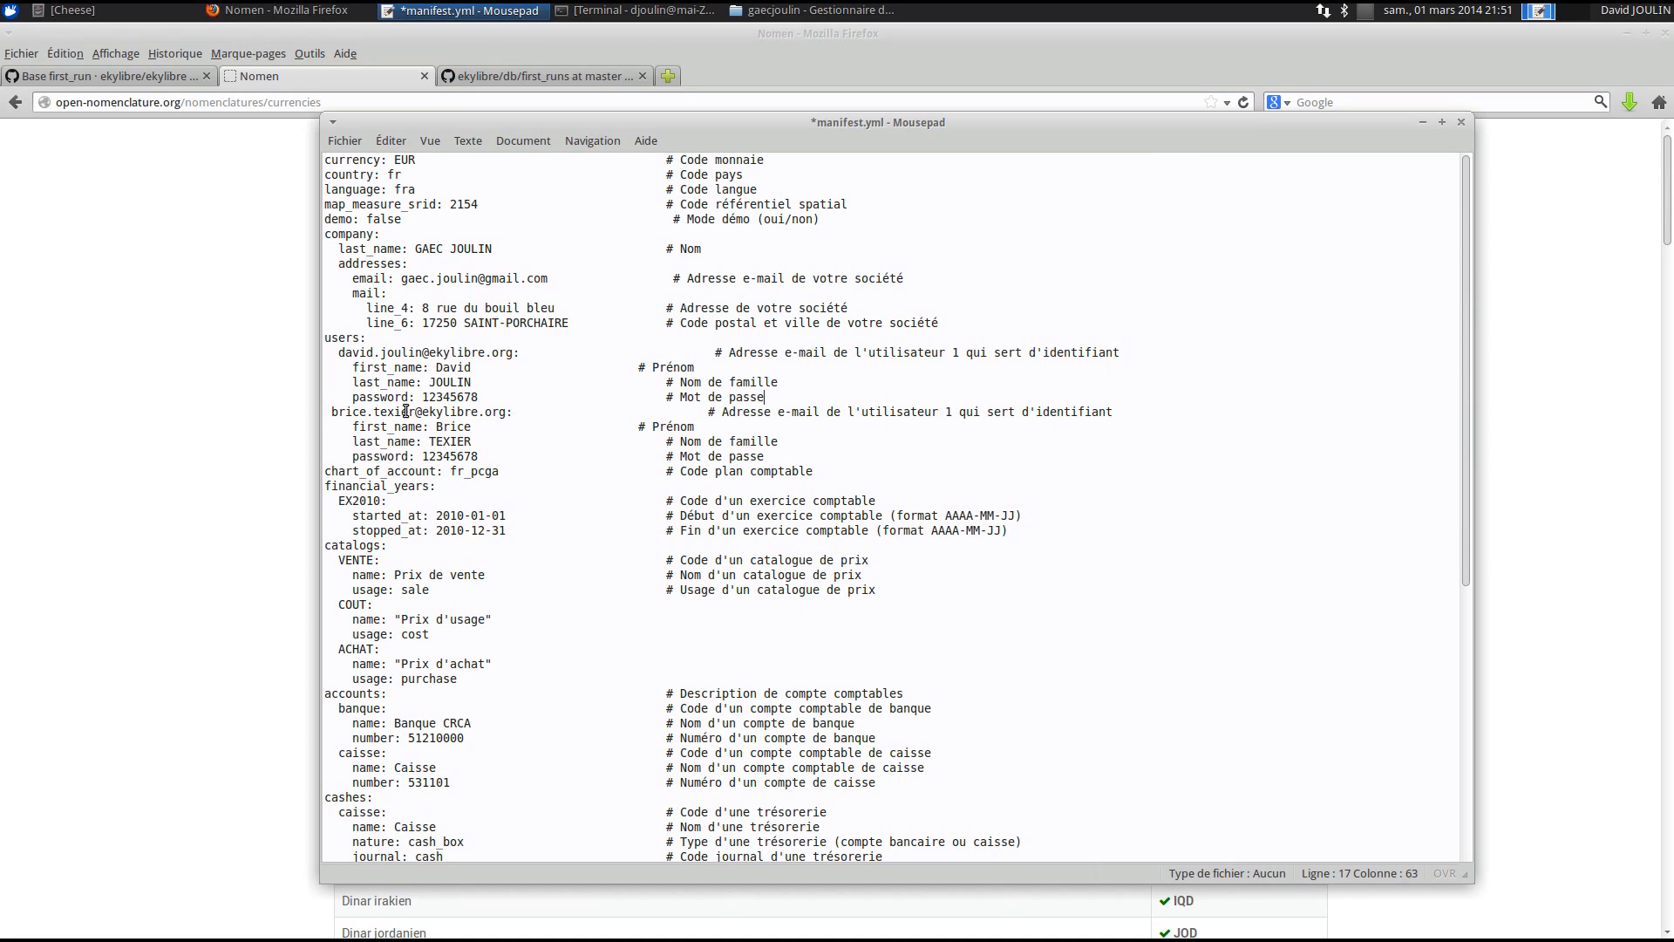
pyautogui.press('Right')
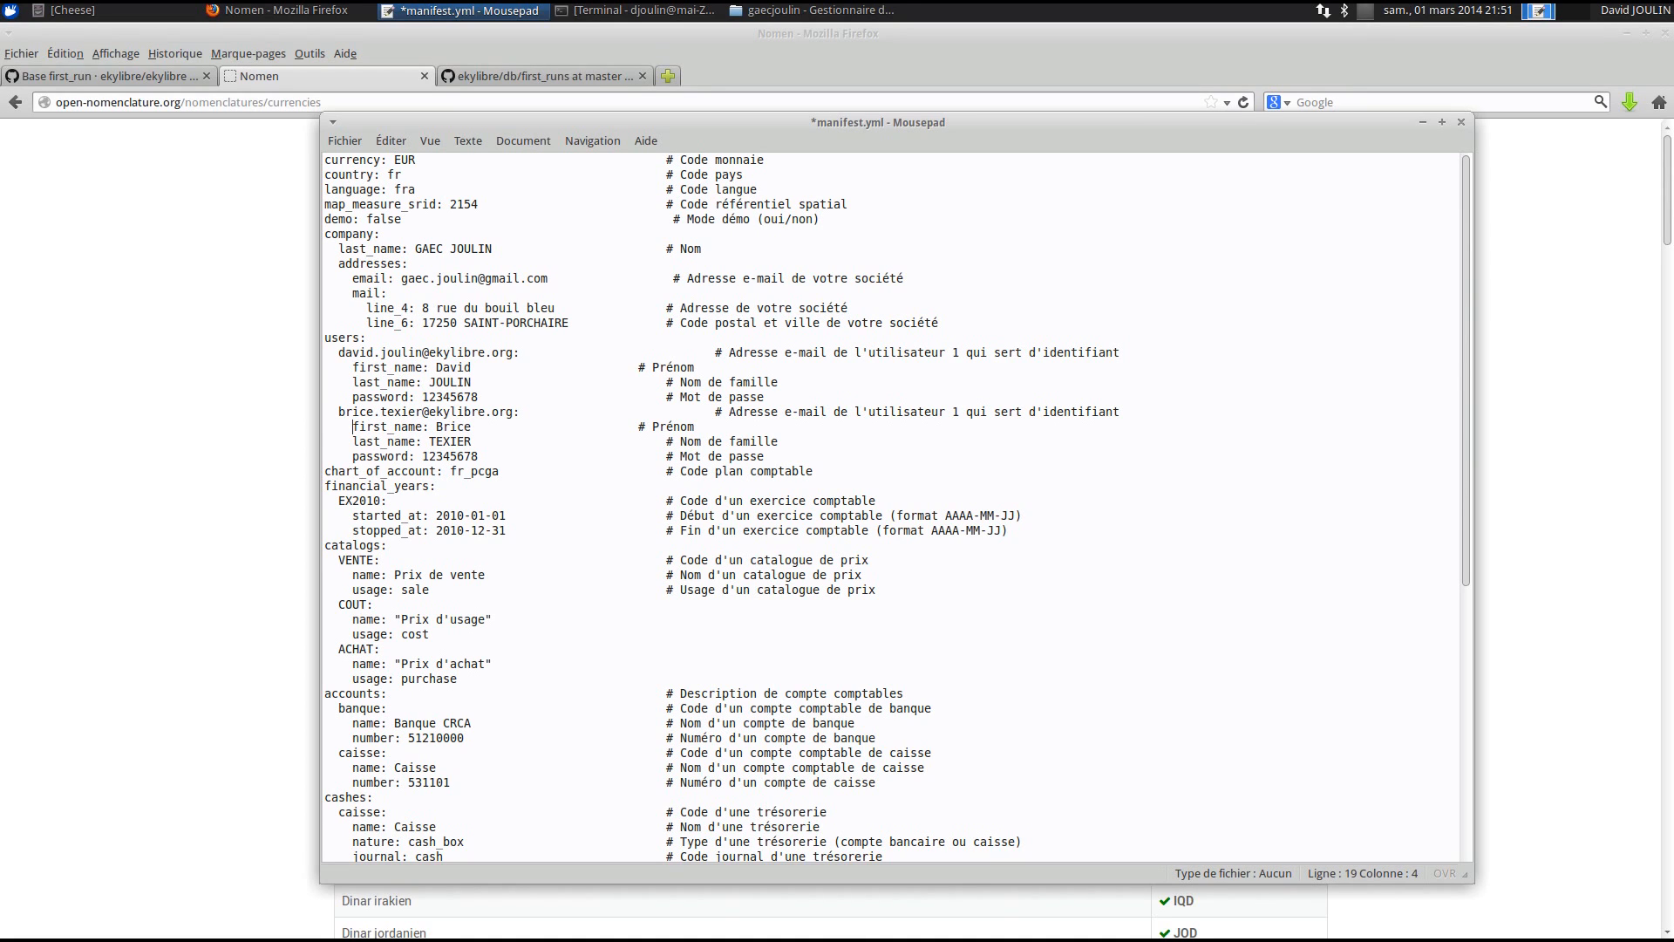
pyautogui.click(524, 457)
# - Duplicate the EX2010 financial year block onto a new line before catalogs
pyautogui.scroll(-2, 453, 397)
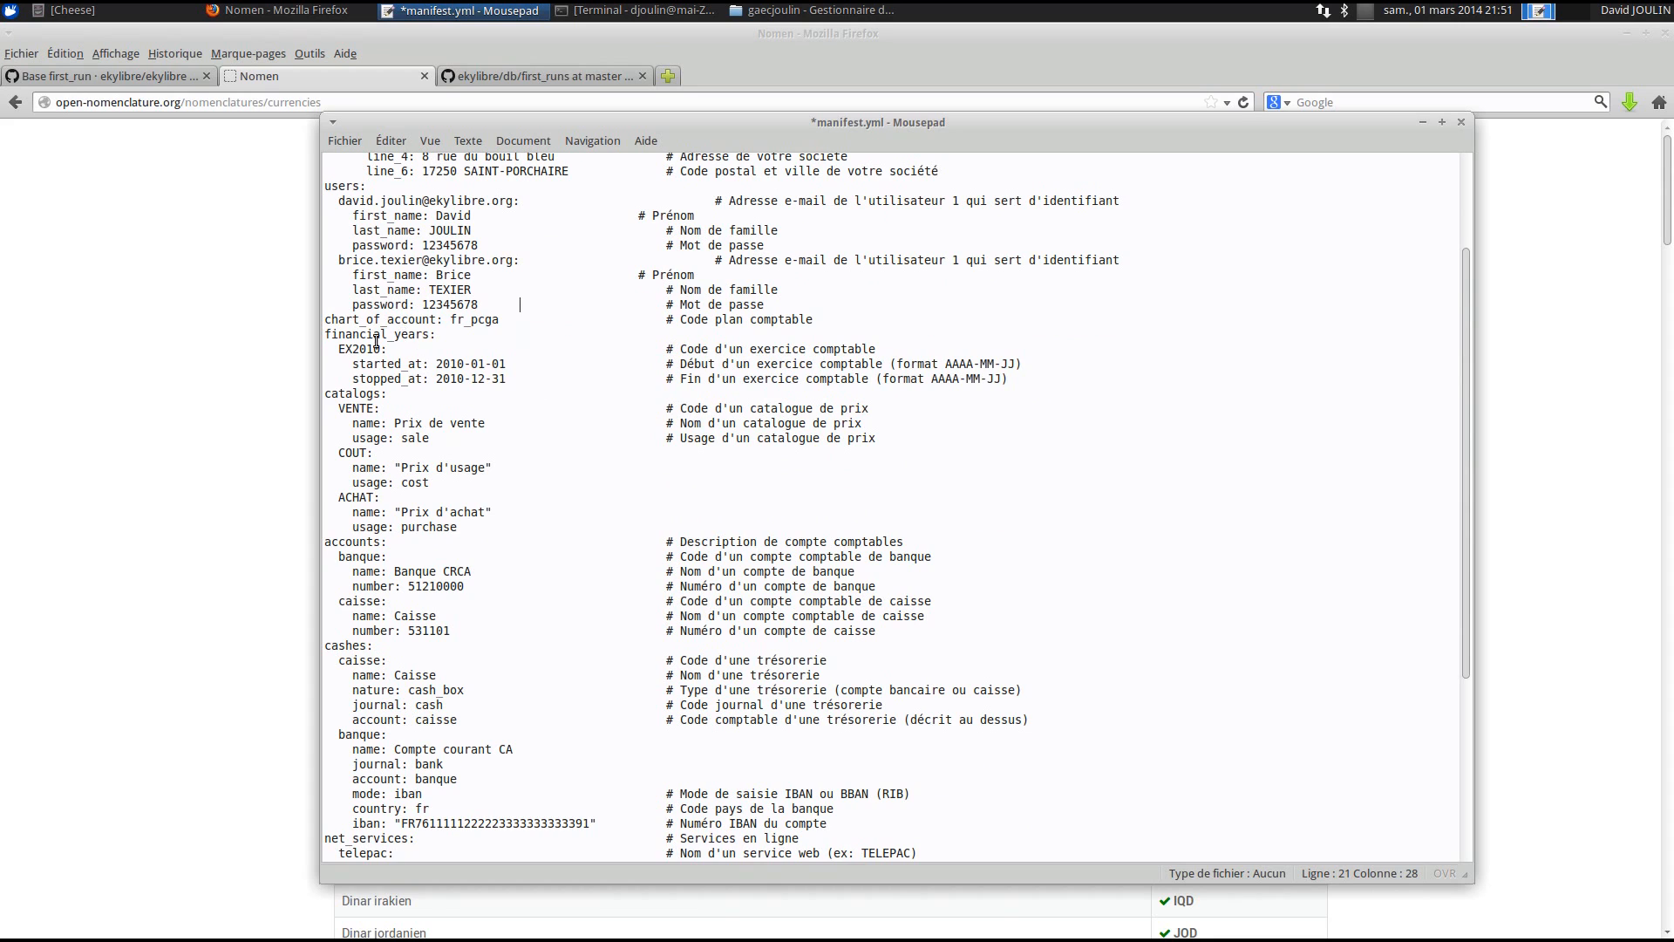
pyautogui.scroll(-1, 497, 309)
pyautogui.doubleClick(480, 244)
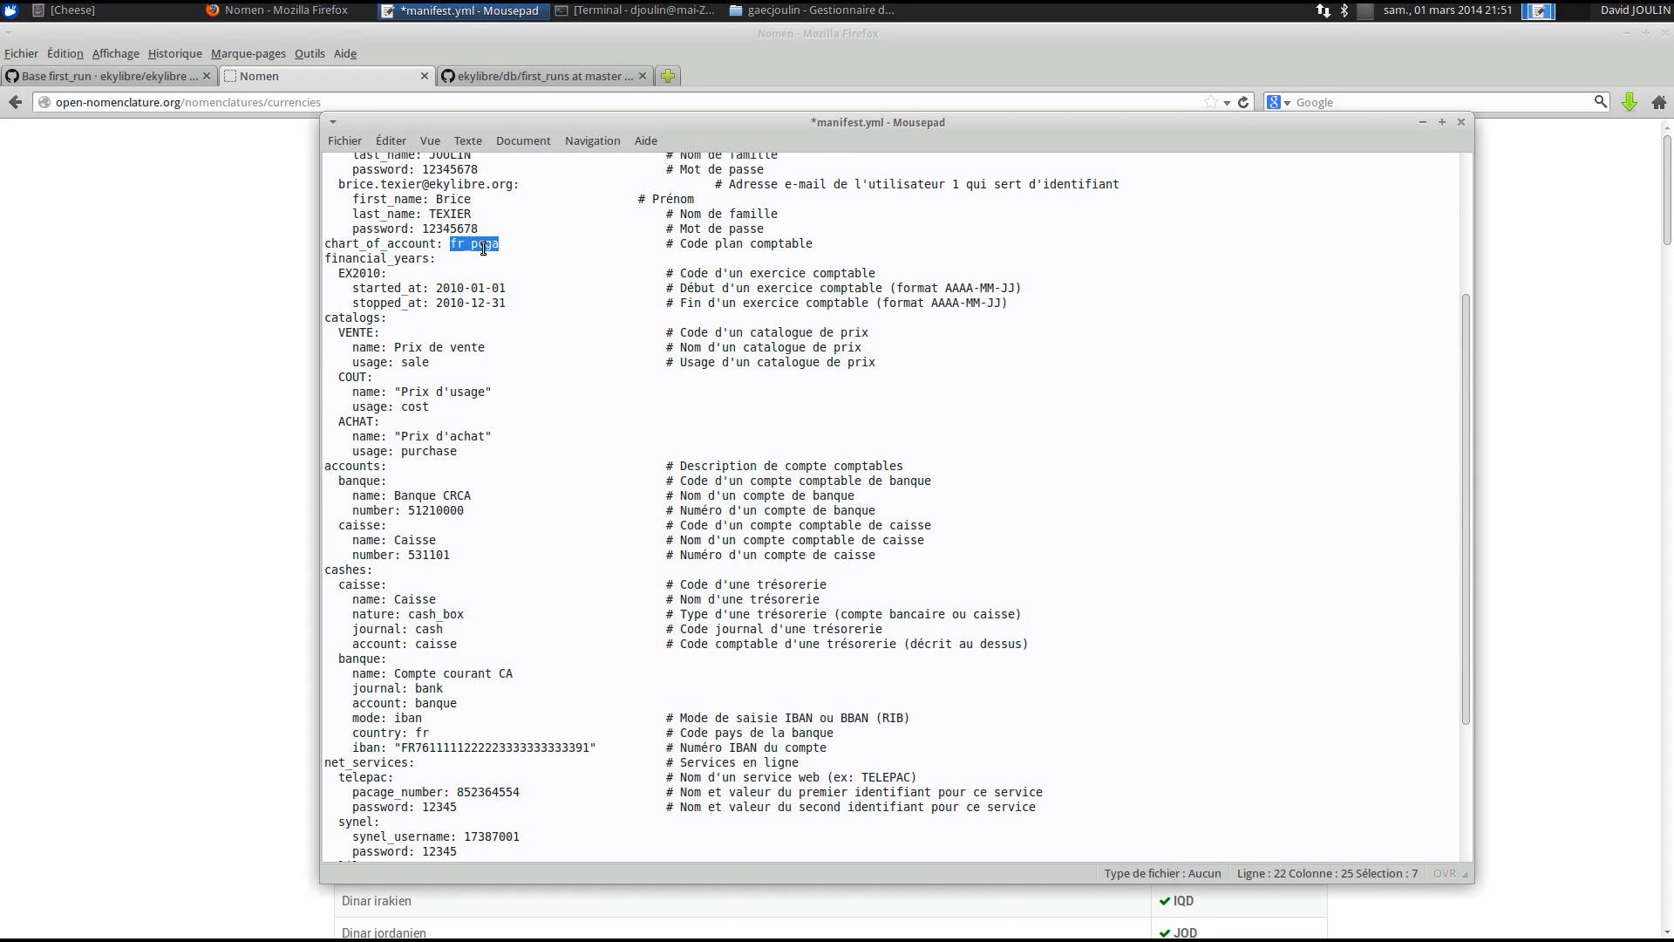
pyautogui.moveTo(680, 243); pyautogui.dragTo(813, 244)
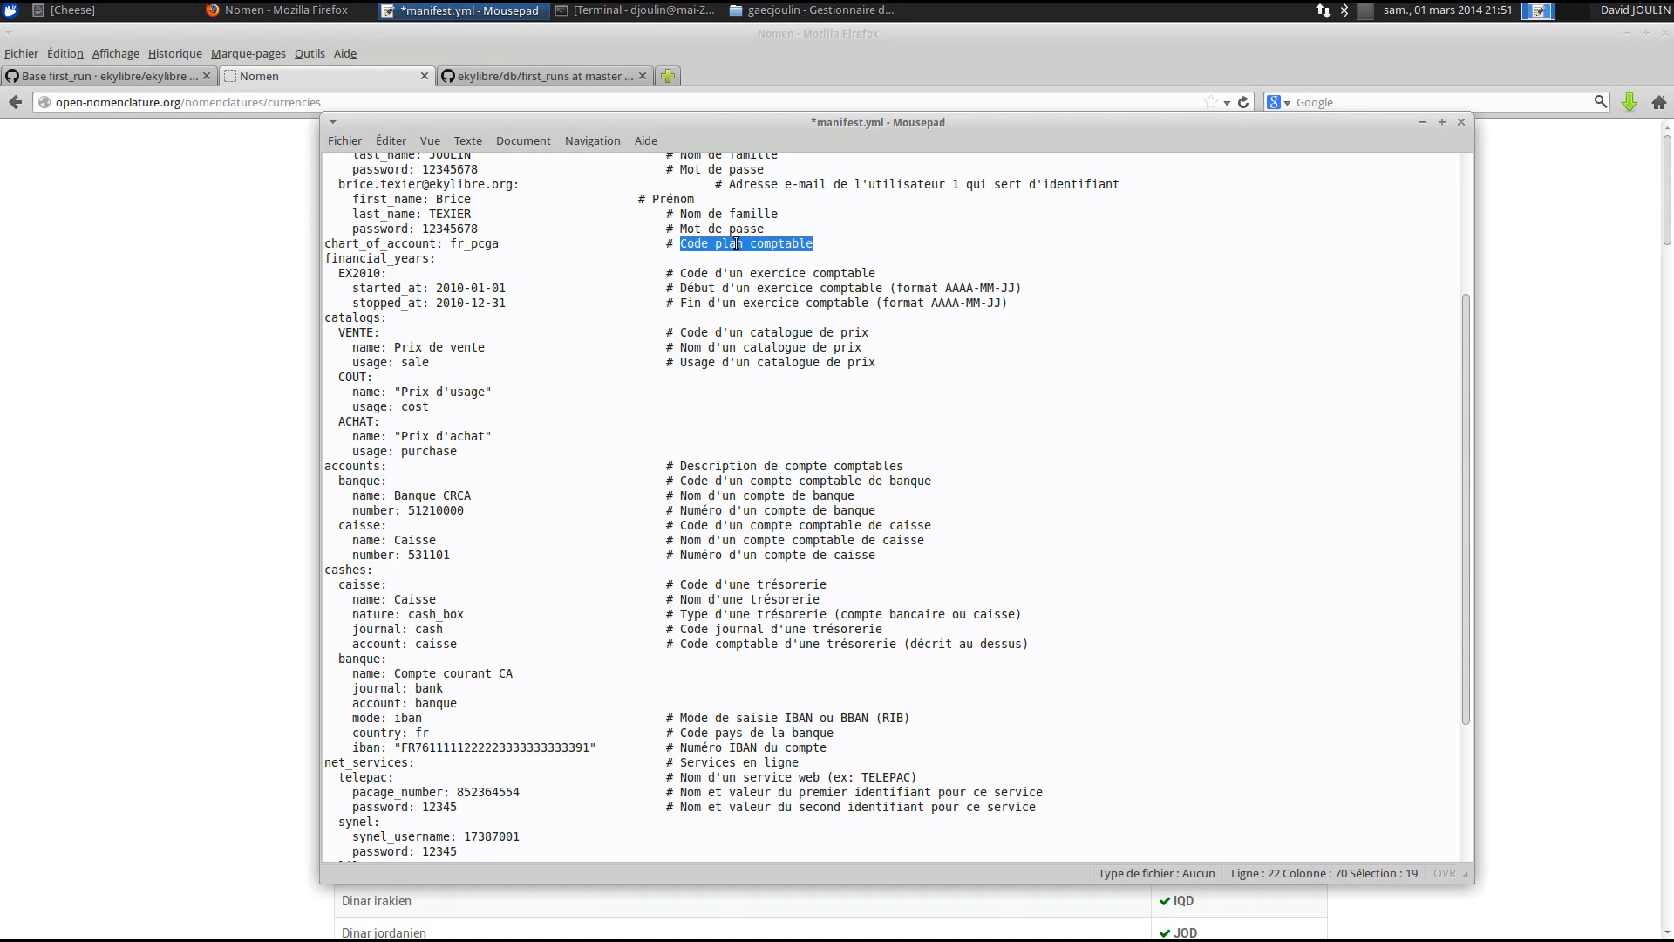
pyautogui.click(340, 273)
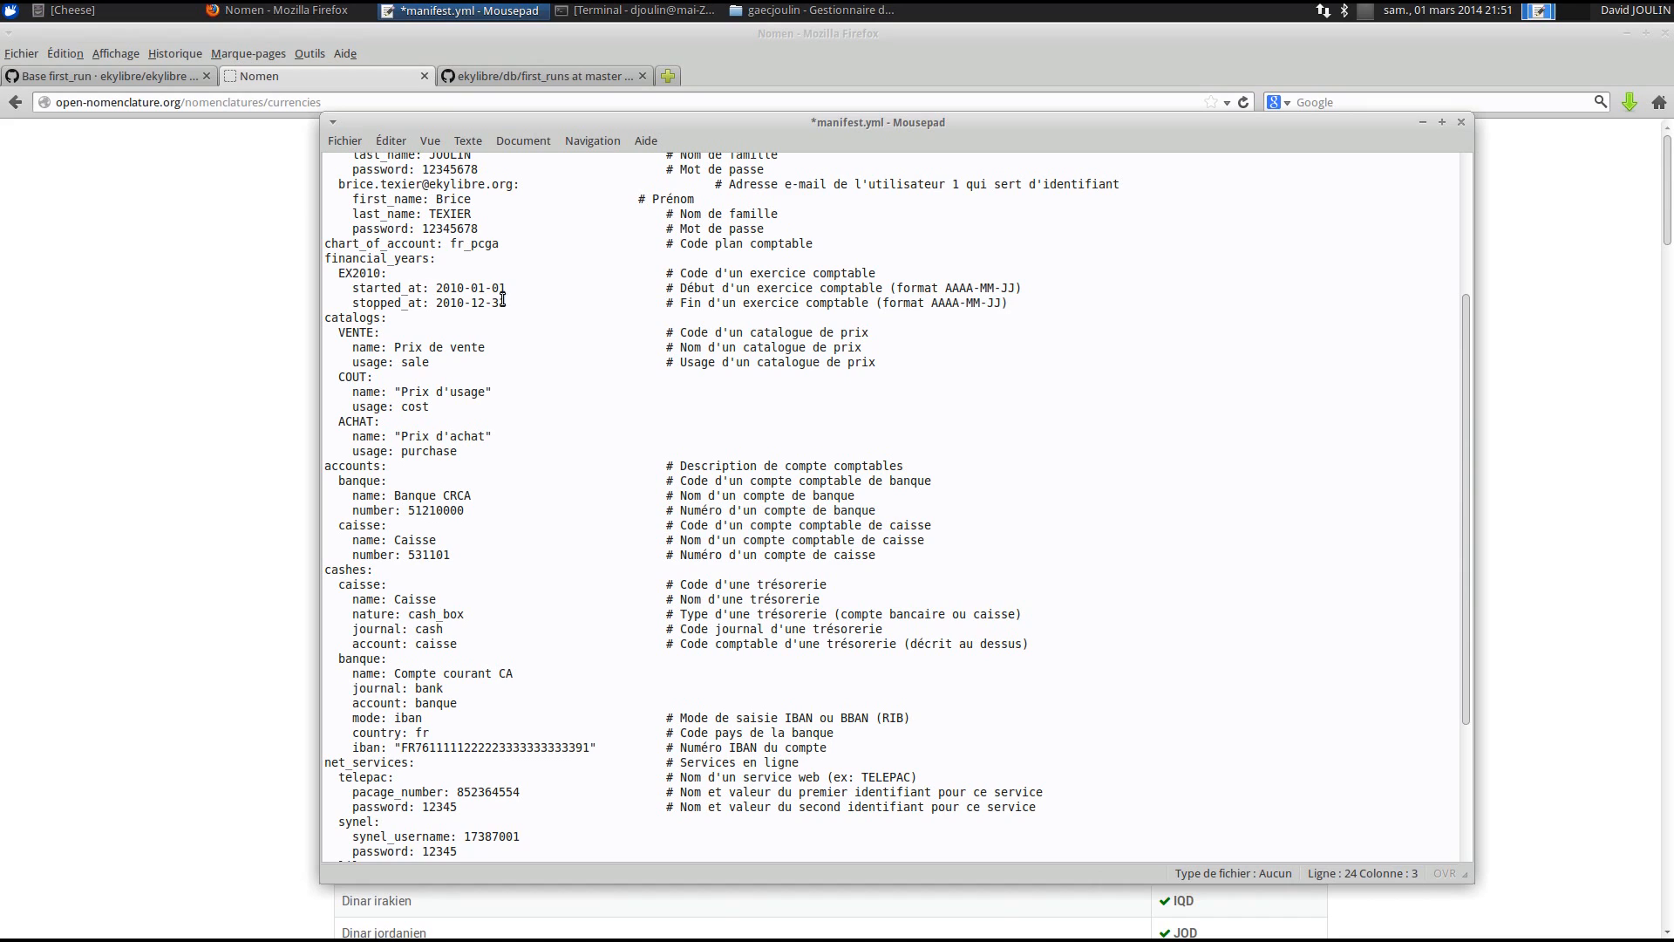
pyautogui.click(1017, 303)
pyautogui.press('Return')
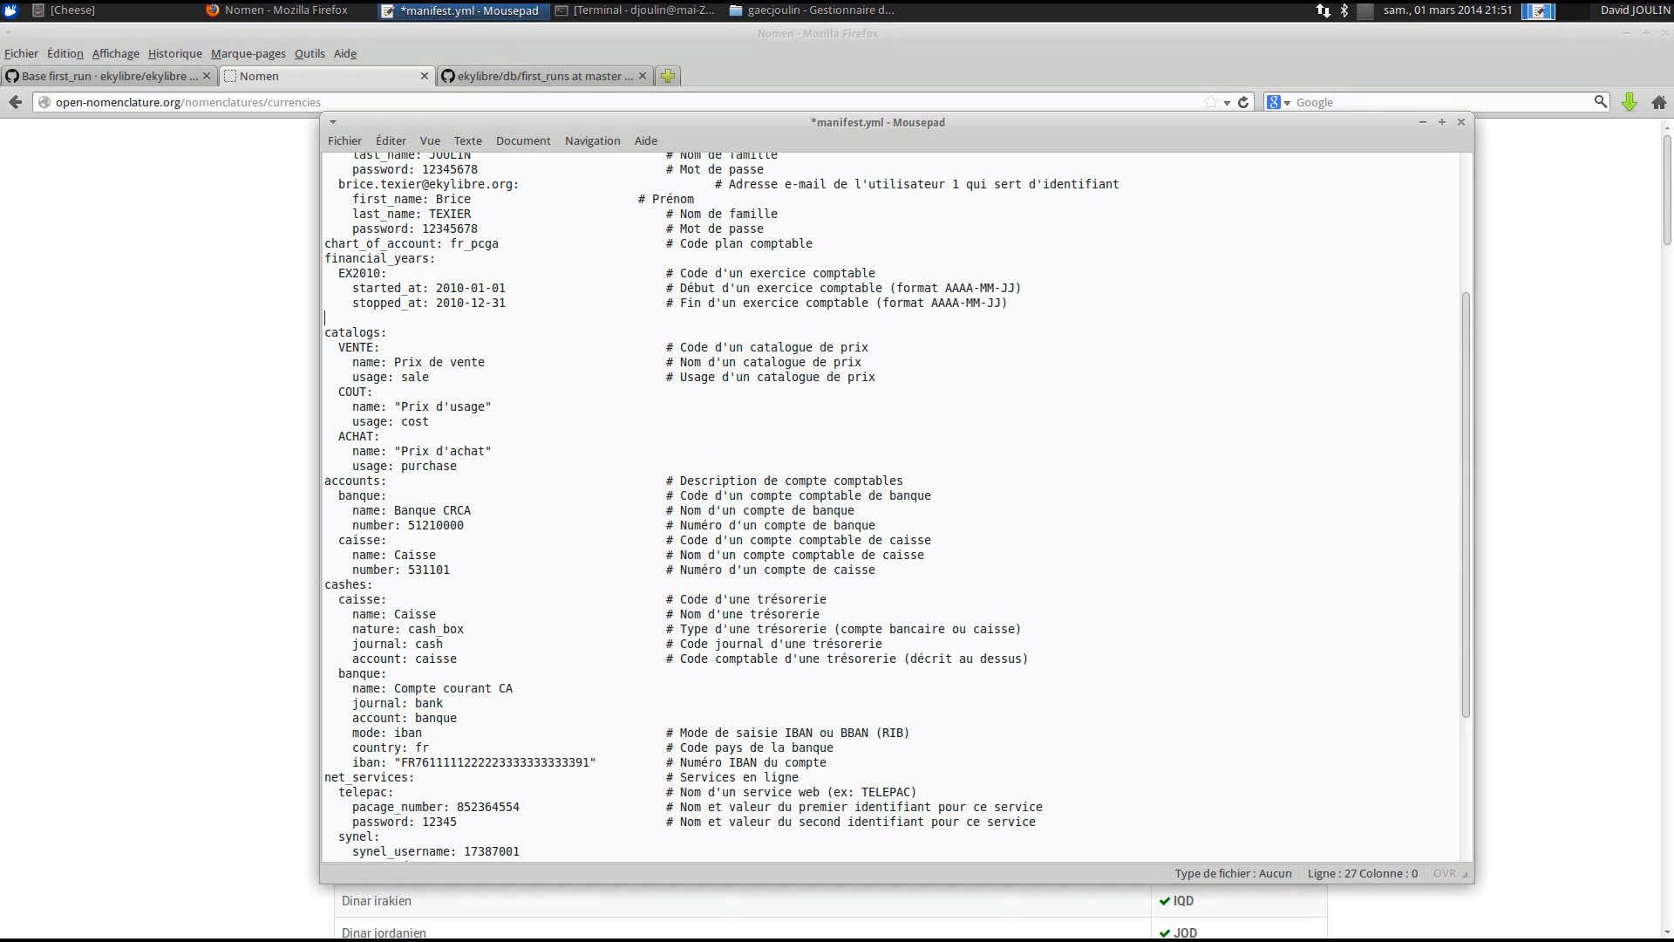
pyautogui.moveTo(327, 273); pyautogui.dragTo(1069, 305)
pyautogui.hotkey('ctrl', 'c')
pyautogui.click(426, 318)
pyautogui.hotkey('ctrl', 'v')
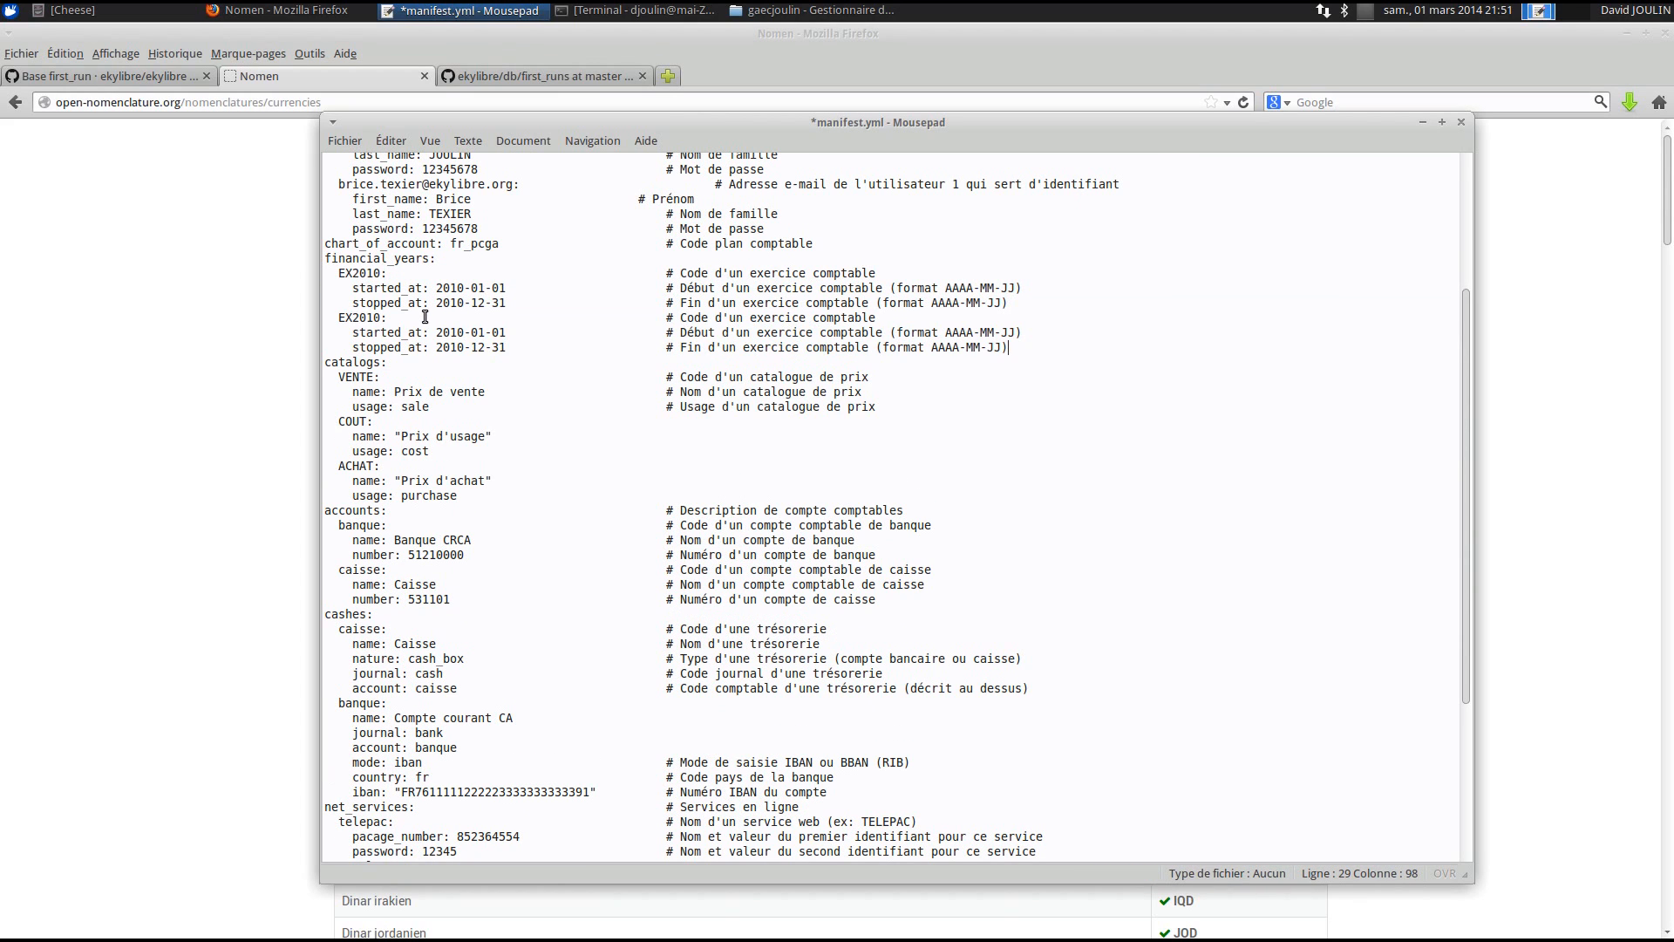
# - Change the copy to EX2011, running from 2011-01-01 to 2011-12-31
pyautogui.click(378, 318)
pyautogui.press('BackSpace')
pyautogui.write('1')
pyautogui.click(467, 333)
pyautogui.press('BackSpace')
pyautogui.write('1')
pyautogui.click(468, 347)
pyautogui.press('BackSpace')
pyautogui.write('1')
pyautogui.click(521, 347)
pyautogui.scroll(-1, 459, 377)
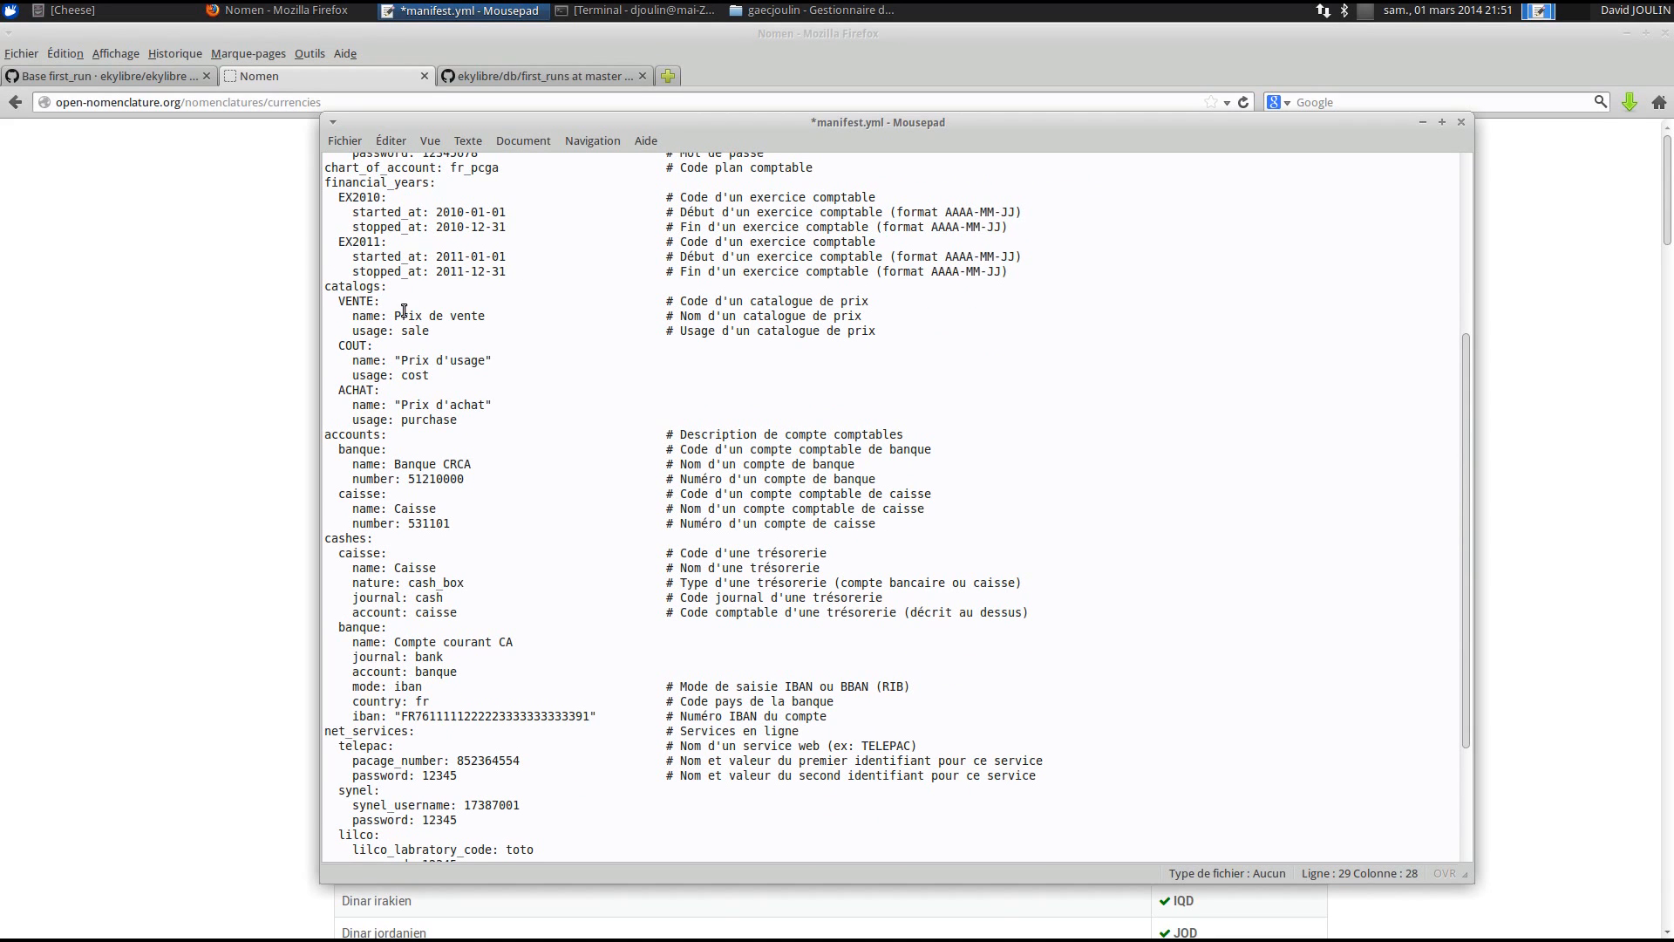
pyautogui.scroll(-1, 408, 406)
pyautogui.scroll(-2, 408, 407)
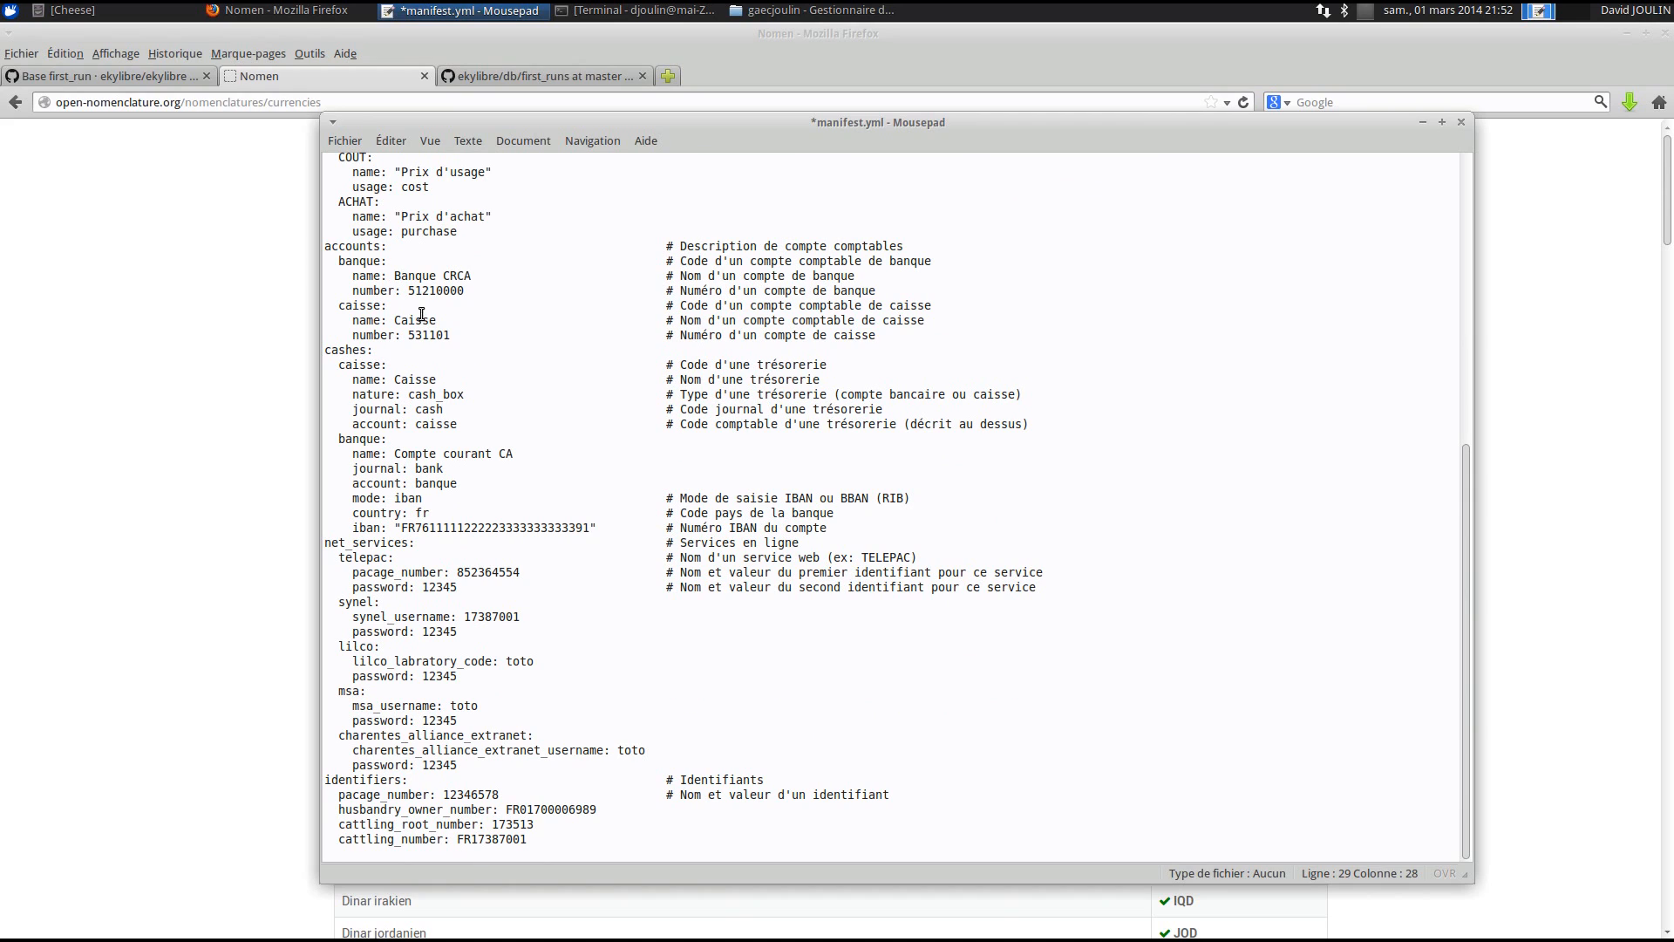
pyautogui.doubleClick(359, 262)
pyautogui.click(368, 307)
pyautogui.doubleClick(368, 307)
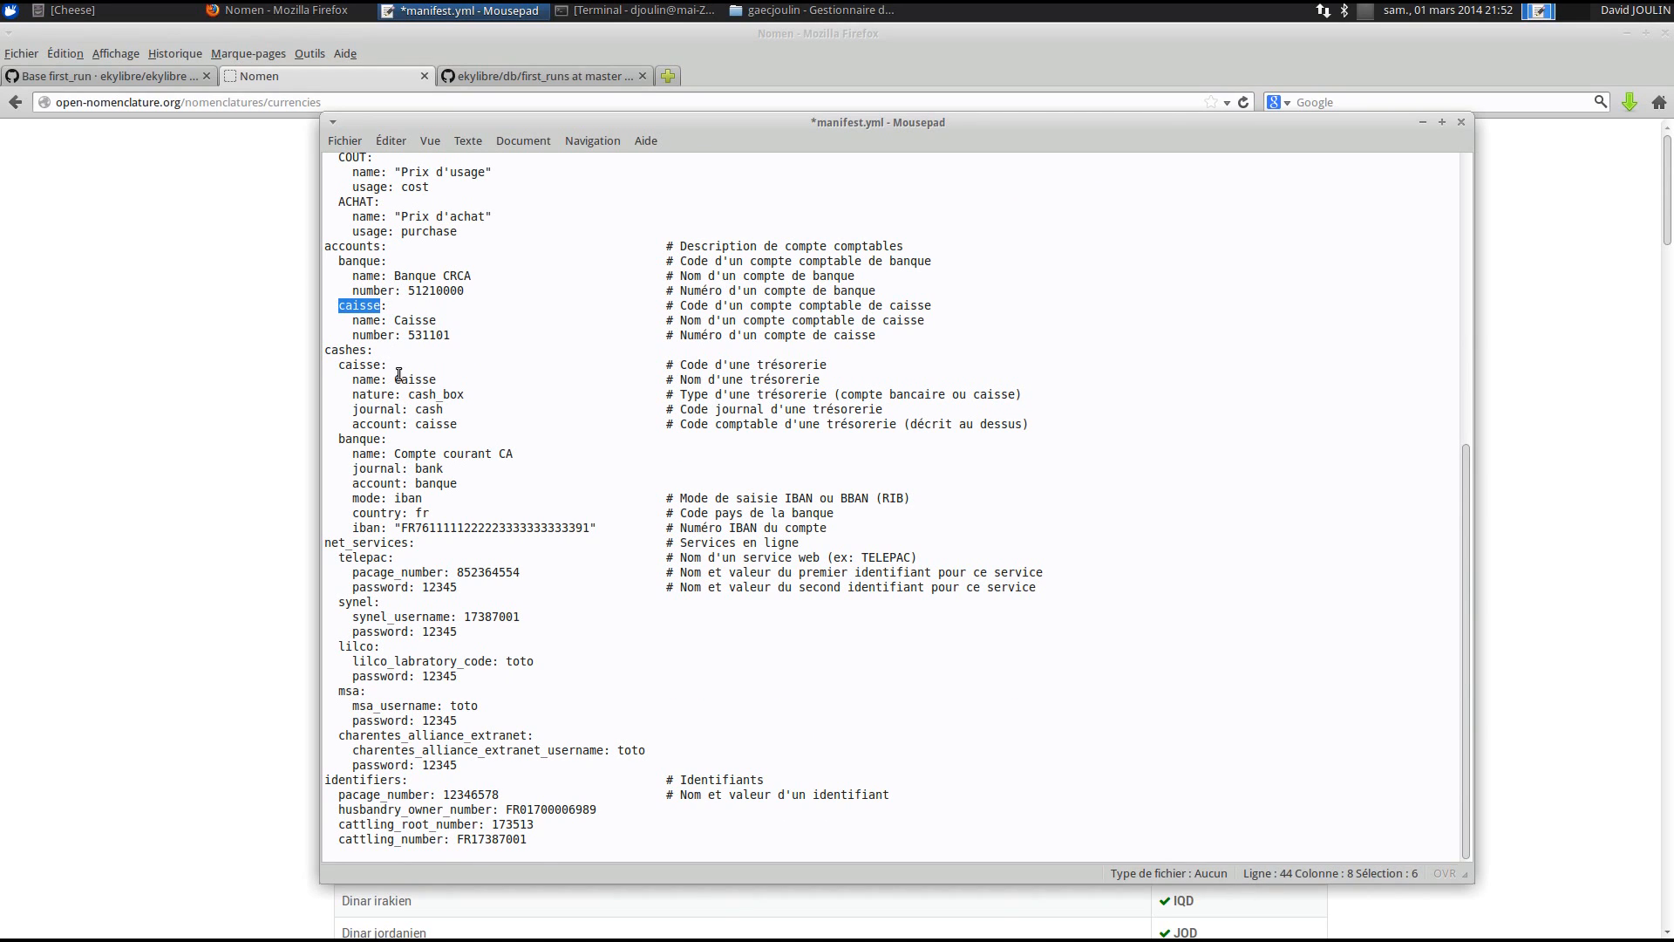
pyautogui.moveTo(339, 366); pyautogui.dragTo(373, 368)
pyautogui.doubleClick(447, 423)
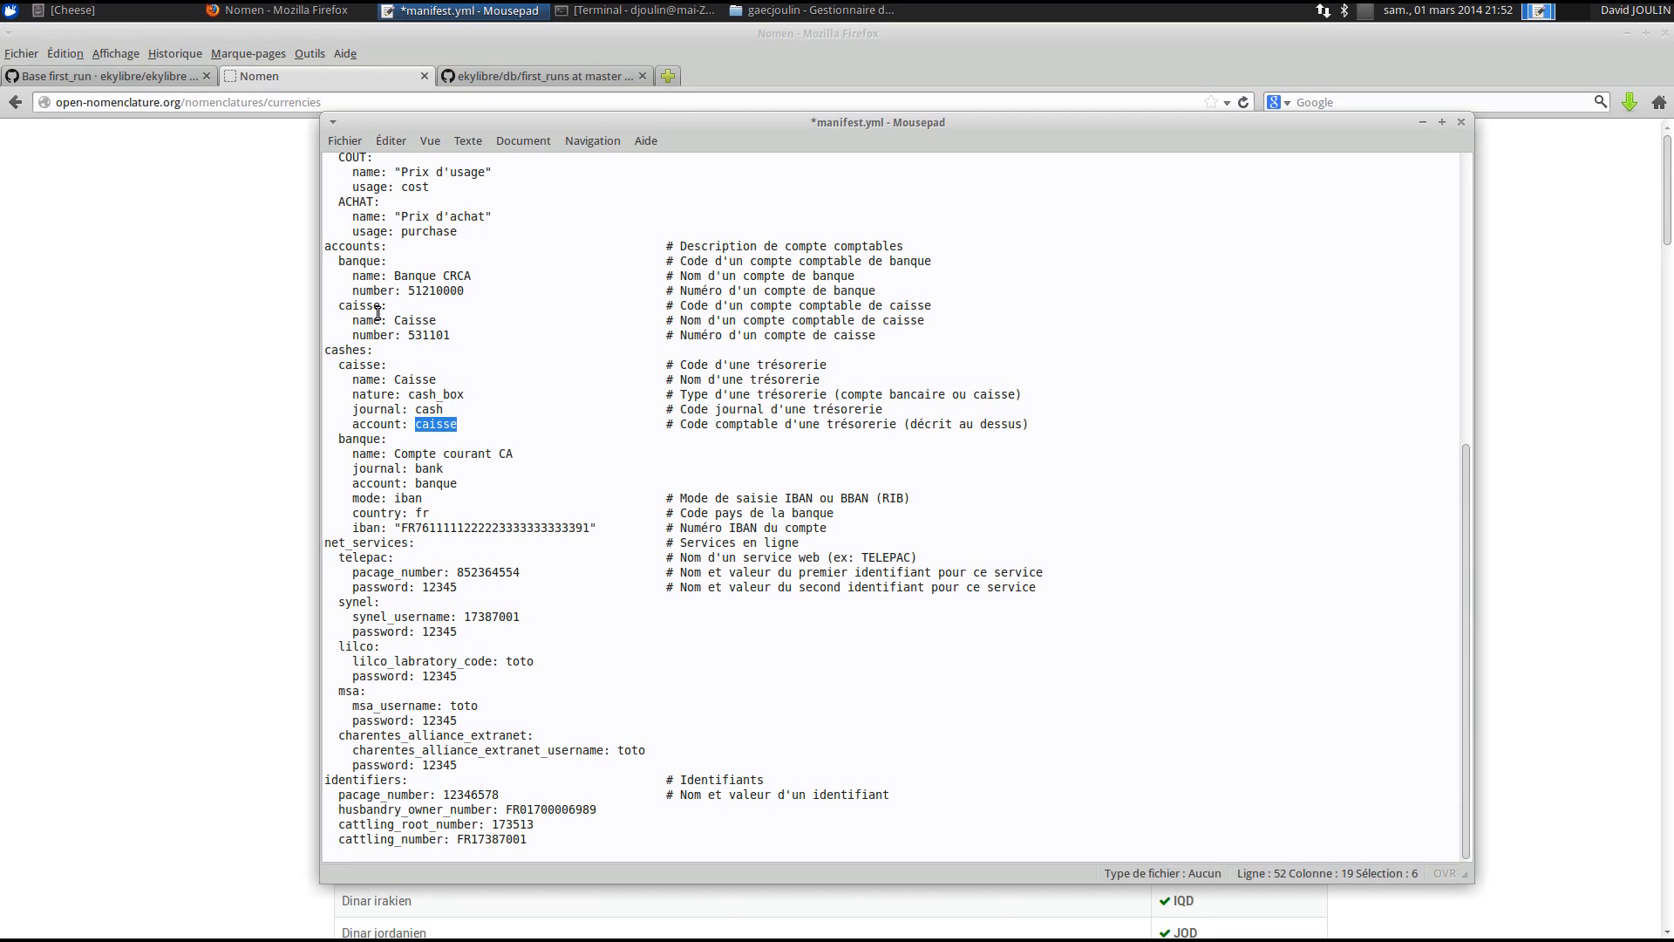
pyautogui.doubleClick(358, 367)
pyautogui.doubleClick(429, 424)
pyautogui.doubleClick(361, 439)
pyautogui.doubleClick(426, 484)
pyautogui.doubleClick(354, 440)
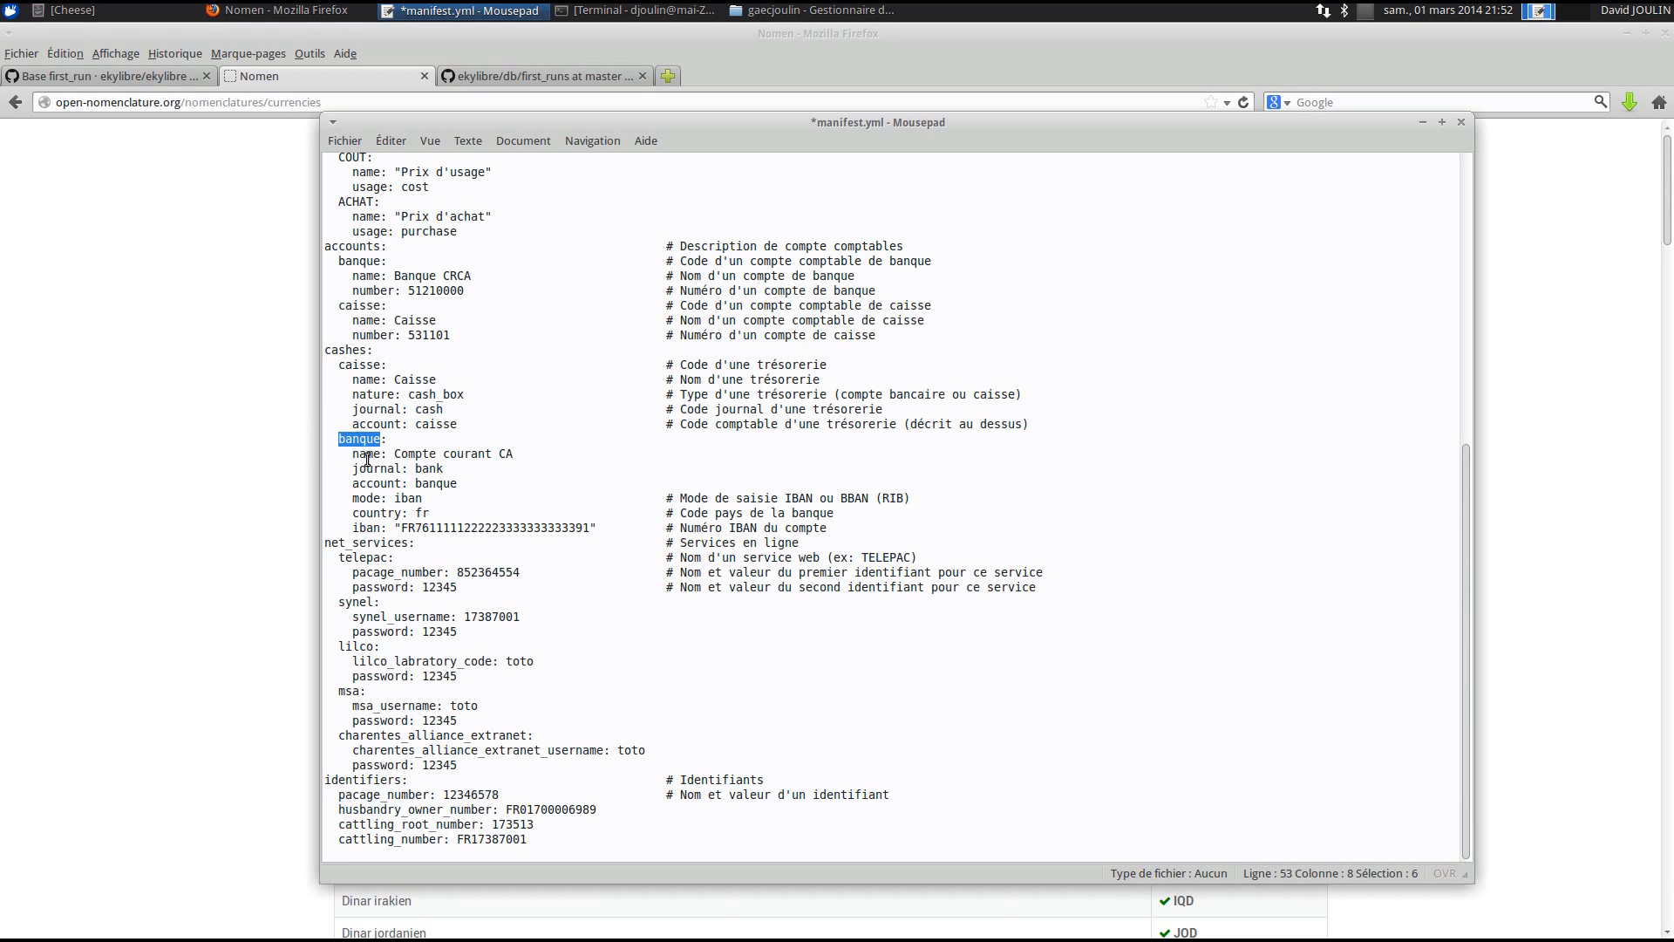
pyautogui.doubleClick(435, 484)
pyautogui.doubleClick(441, 527)
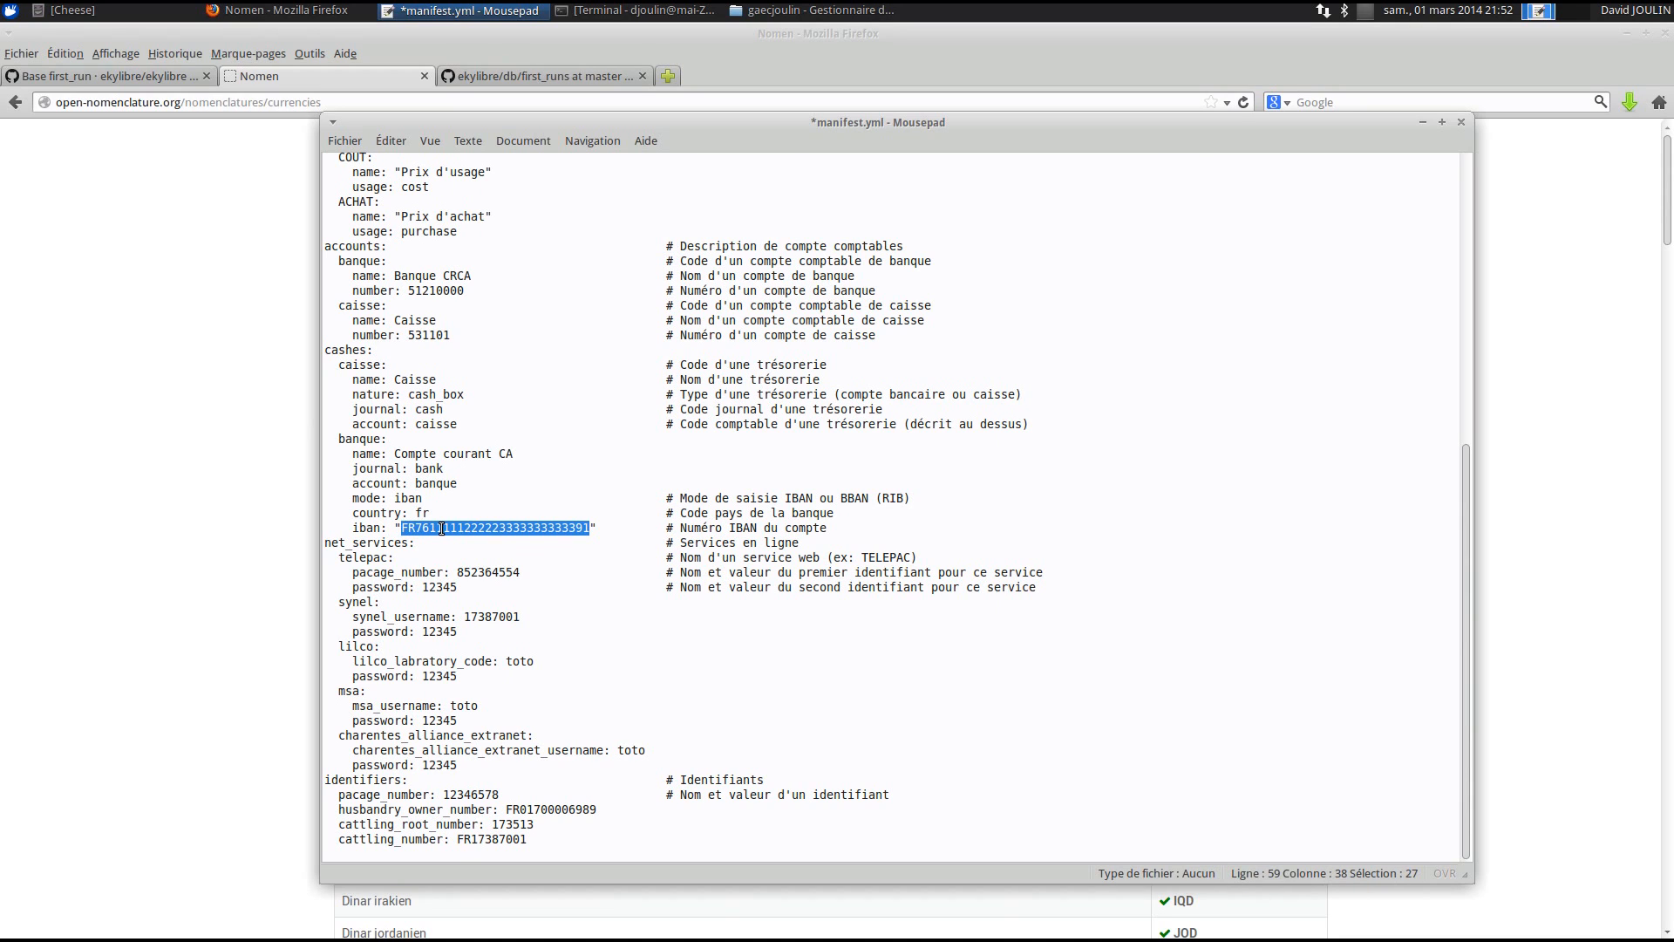
pyautogui.doubleClick(367, 537)
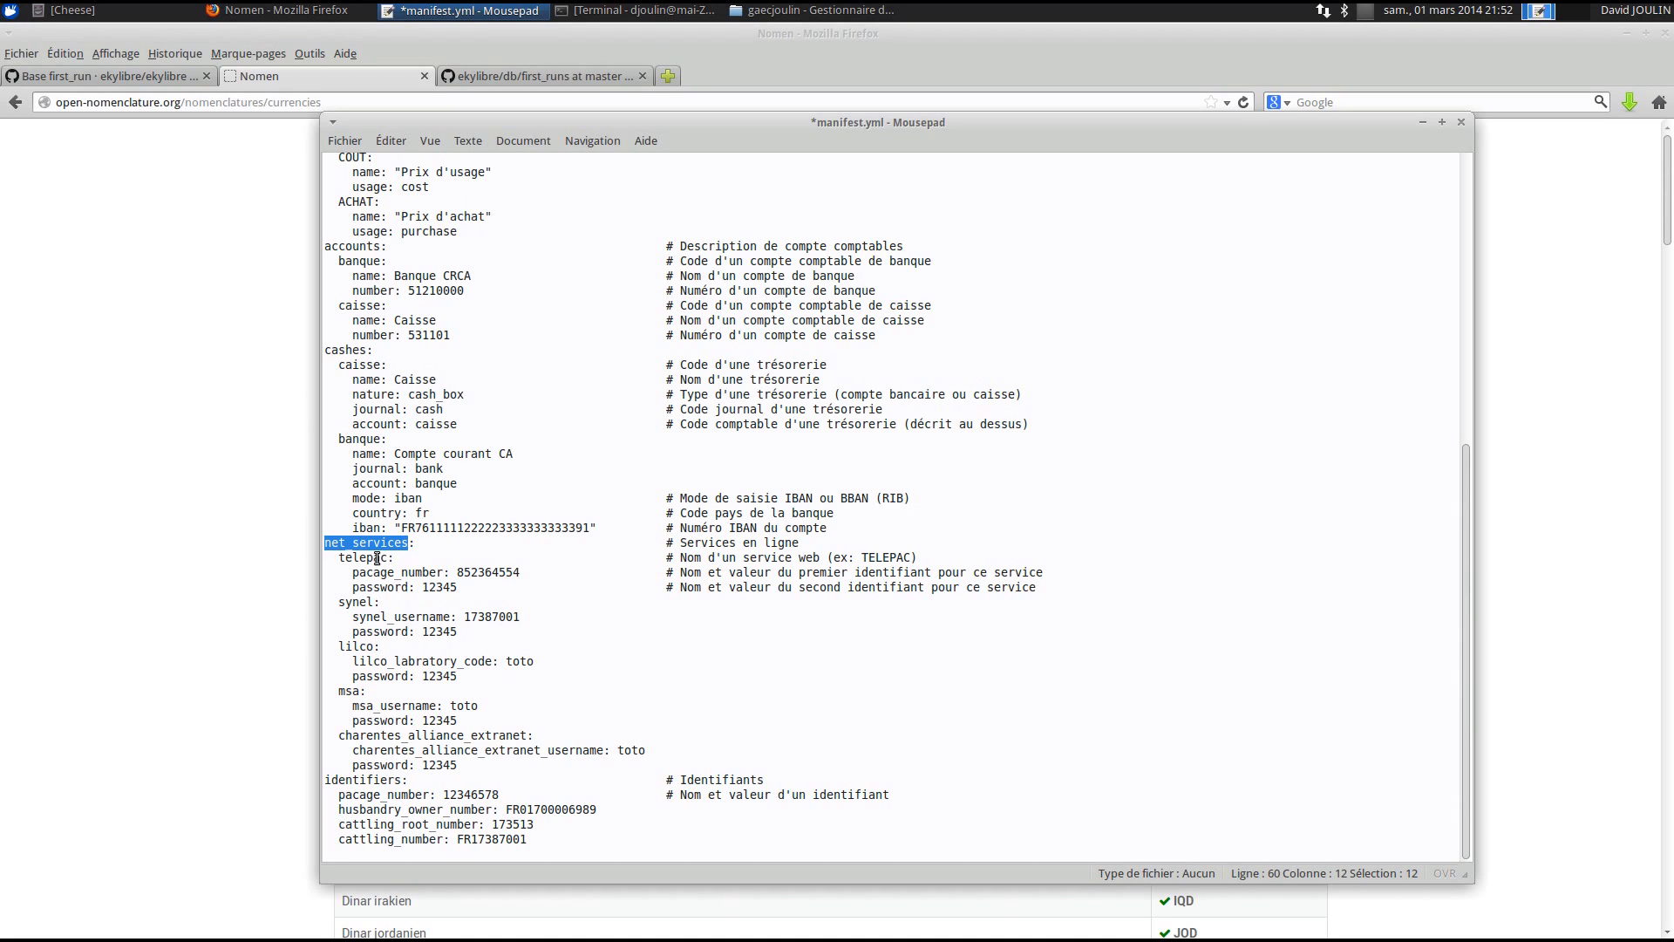
# - Enter the farm's own telepac pacage number and blank its password with underscores
pyautogui.click(506, 573)
pyautogui.doubleClick(507, 573)
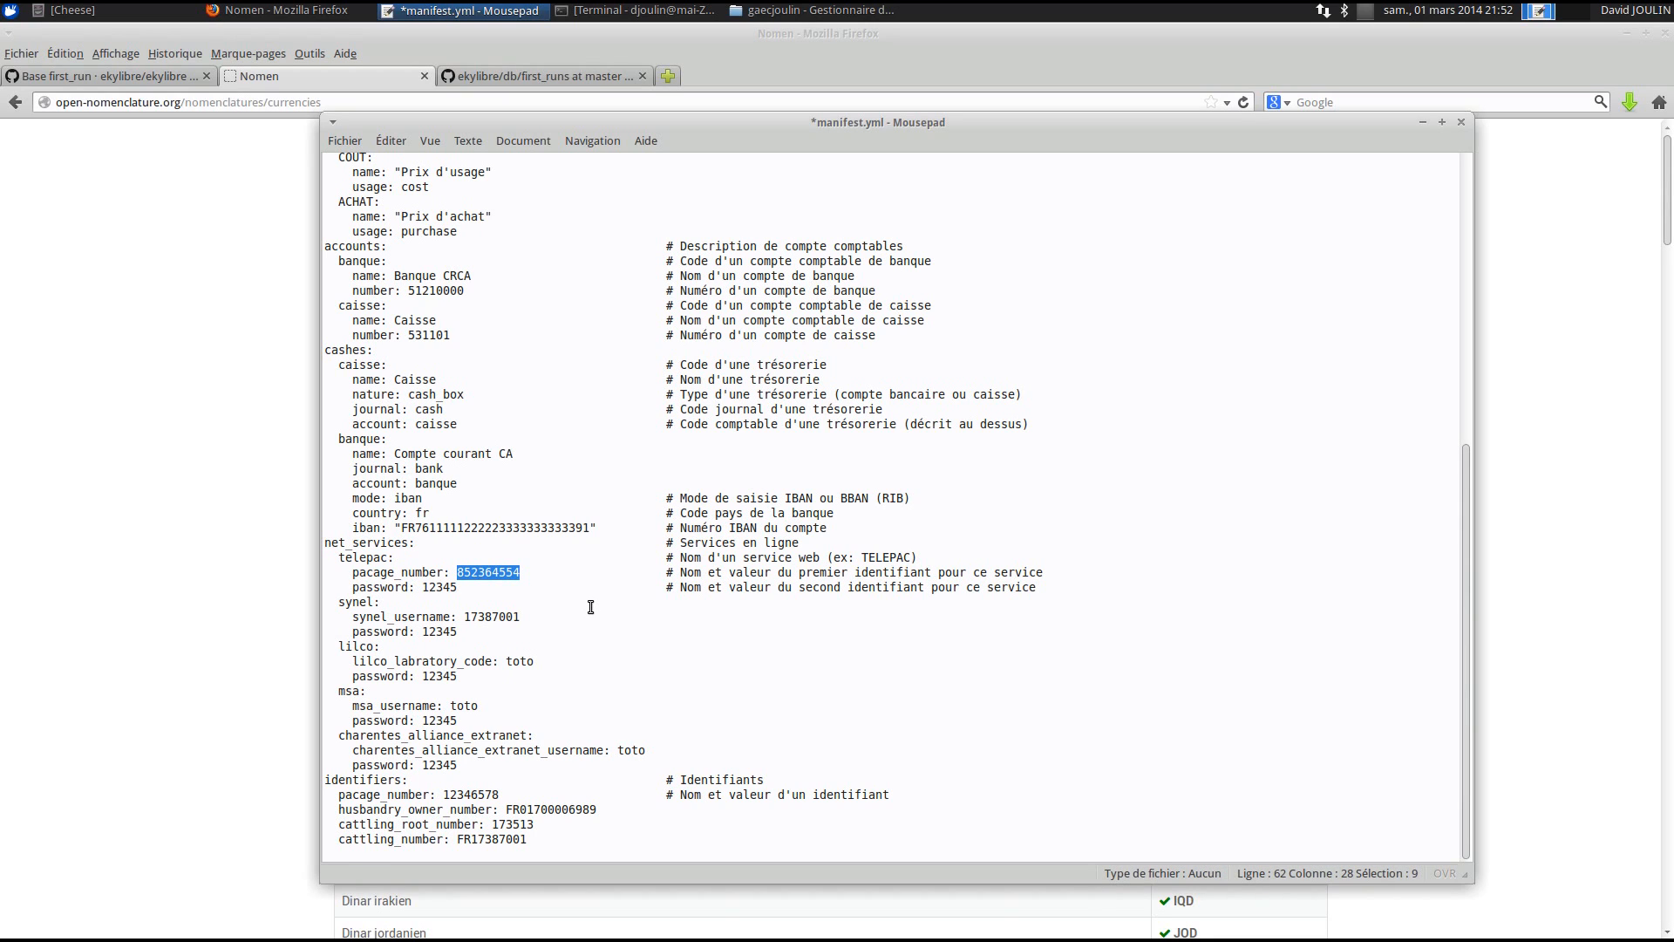
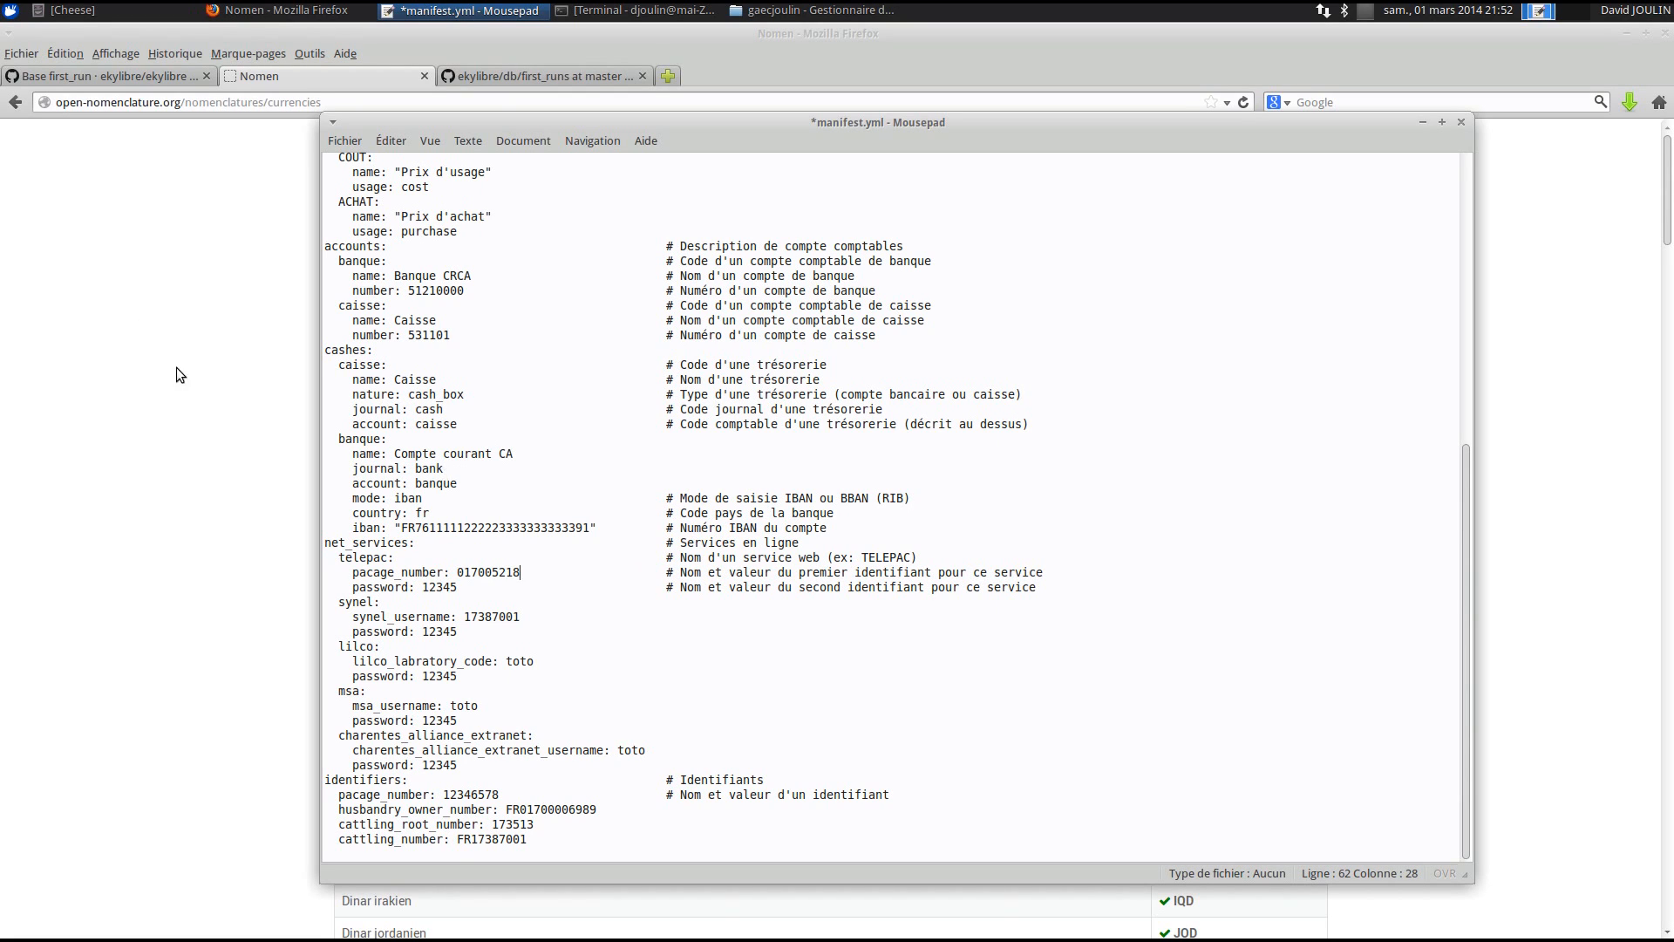
pyautogui.doubleClick(431, 587)
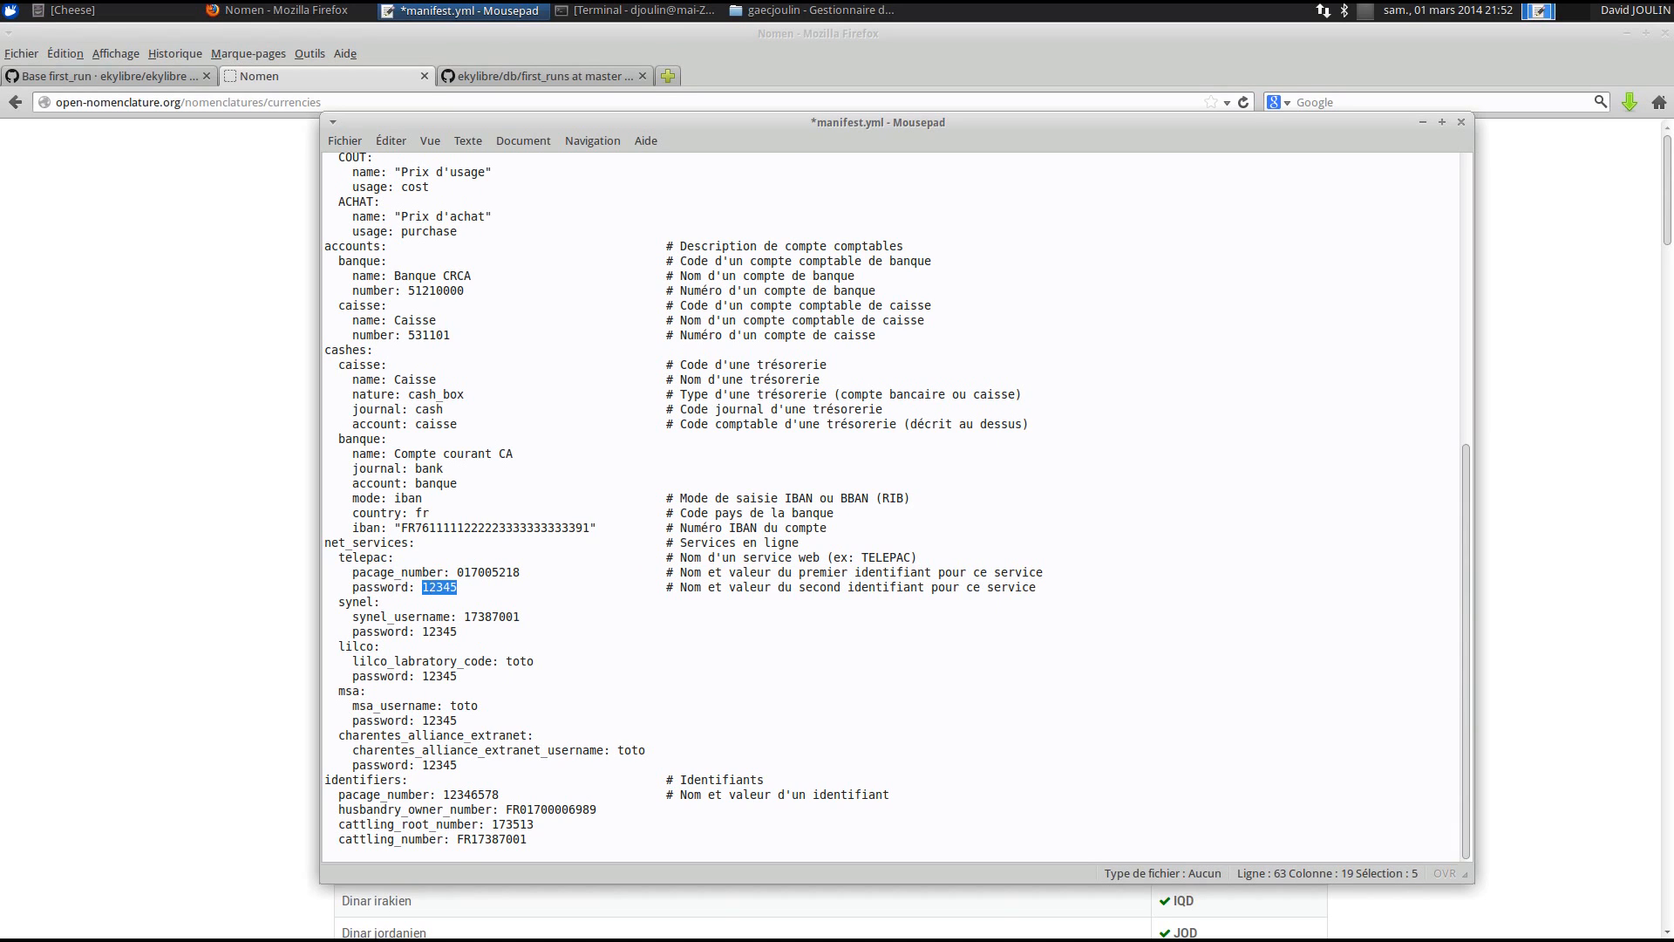
pyautogui.write('_____')
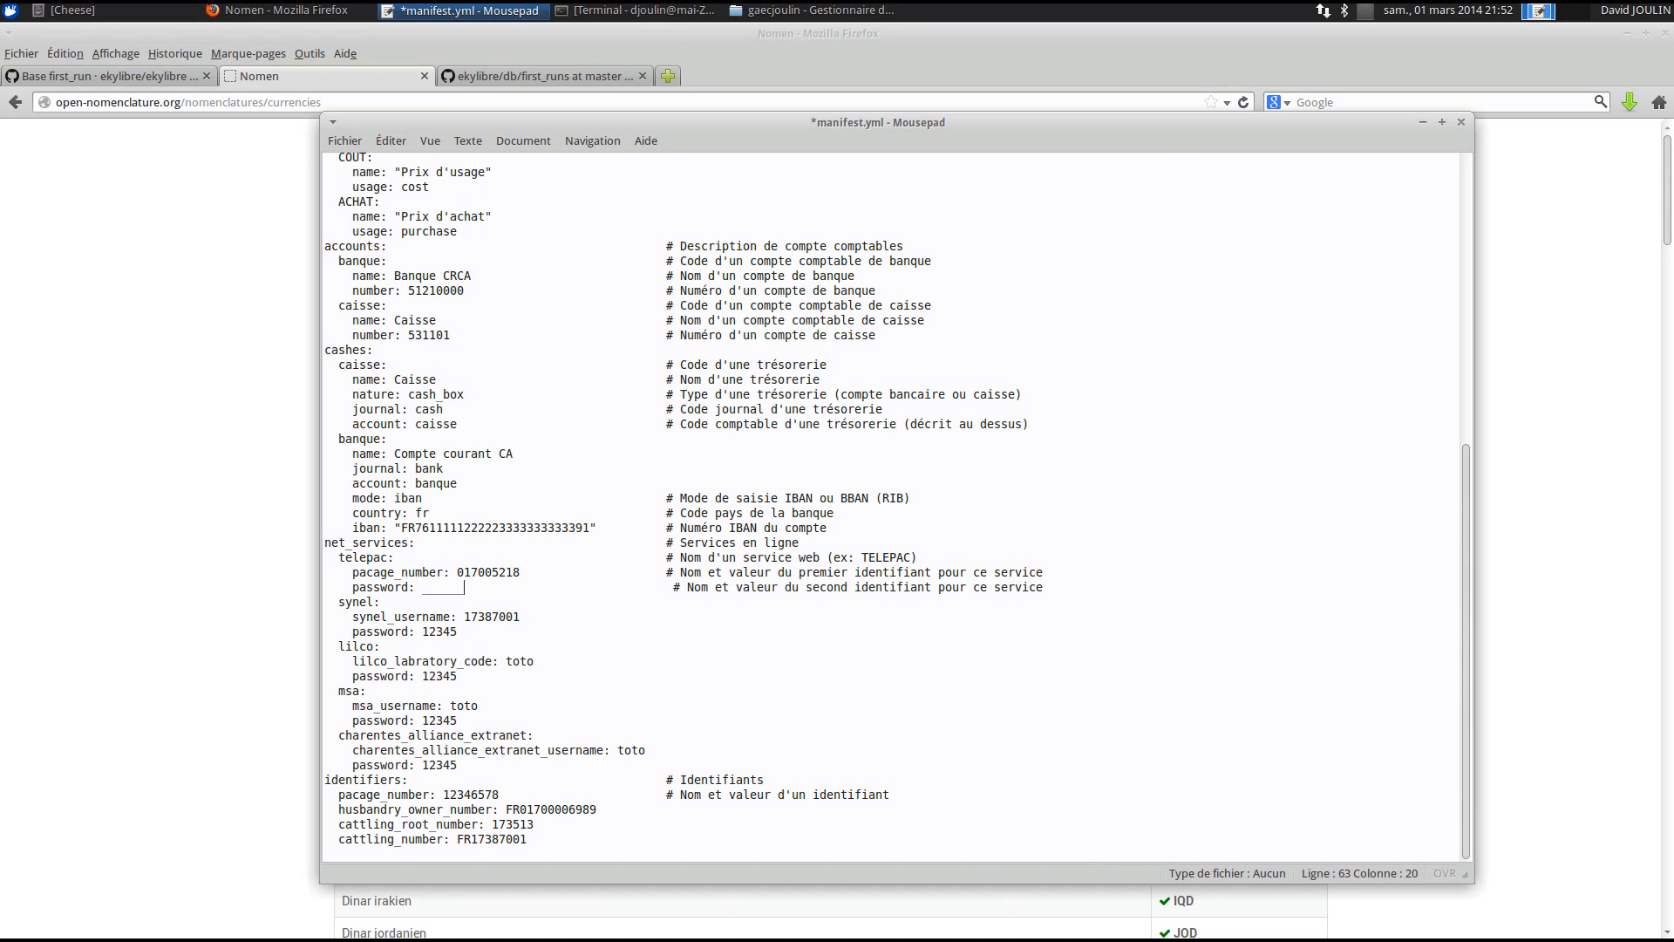
# - Delete the synel, lilco, msa and charentes_alliance_extranet service blocks
pyautogui.moveTo(345, 602); pyautogui.dragTo(409, 630)
pyautogui.click(448, 636)
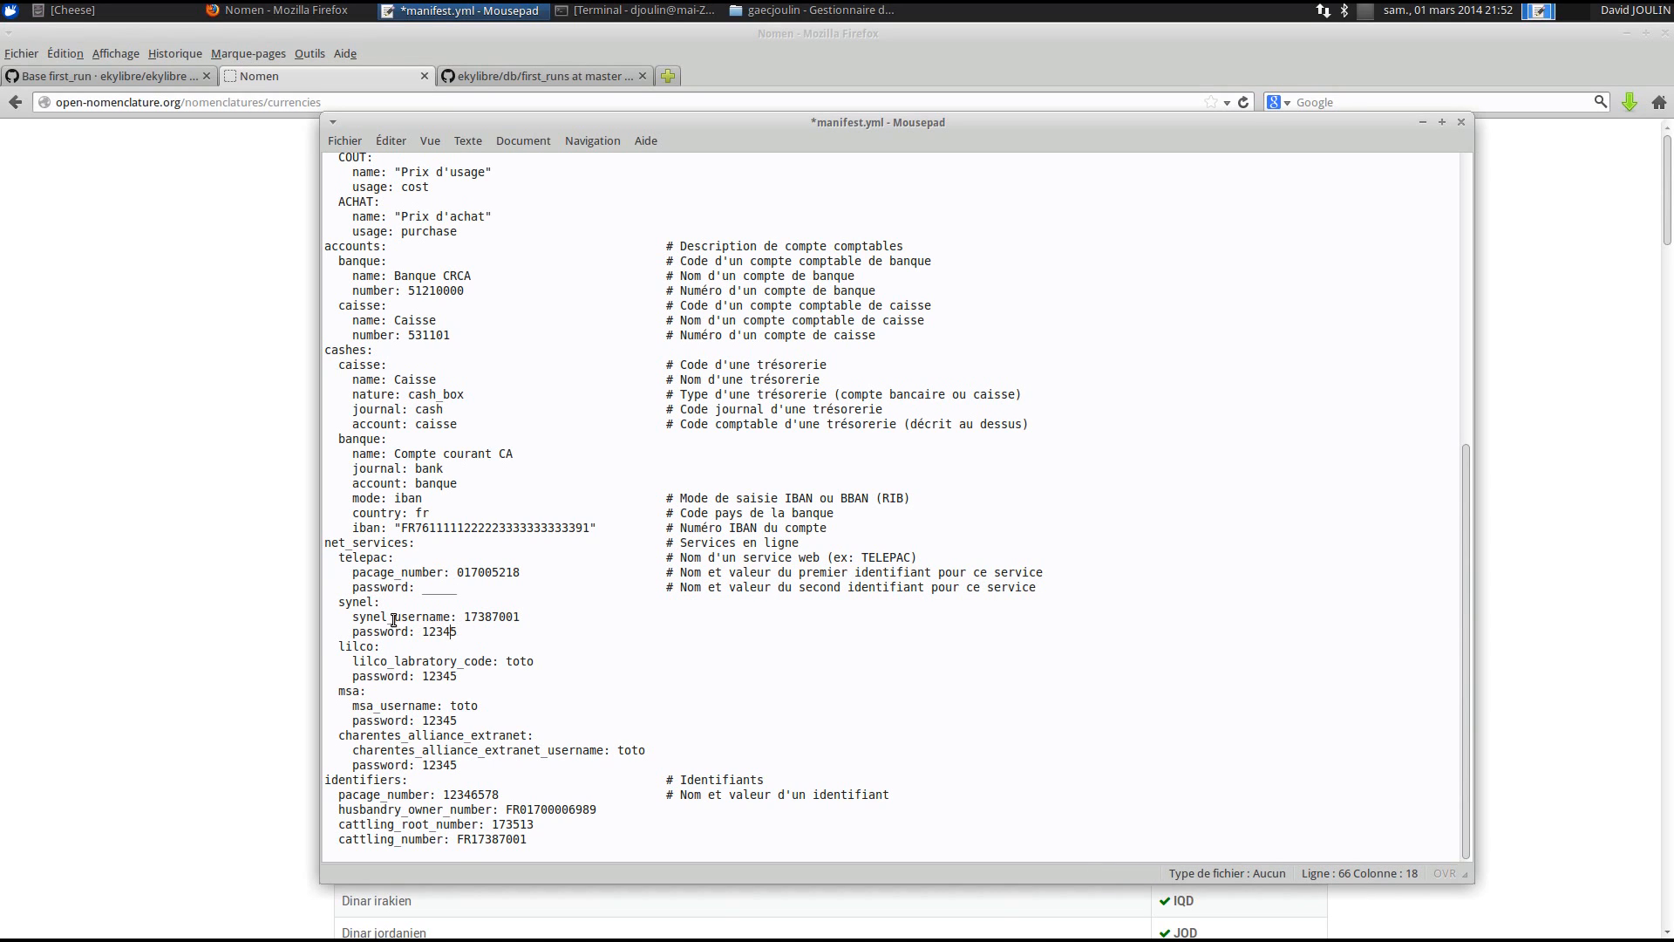
pyautogui.doubleClick(375, 646)
pyautogui.doubleClick(361, 691)
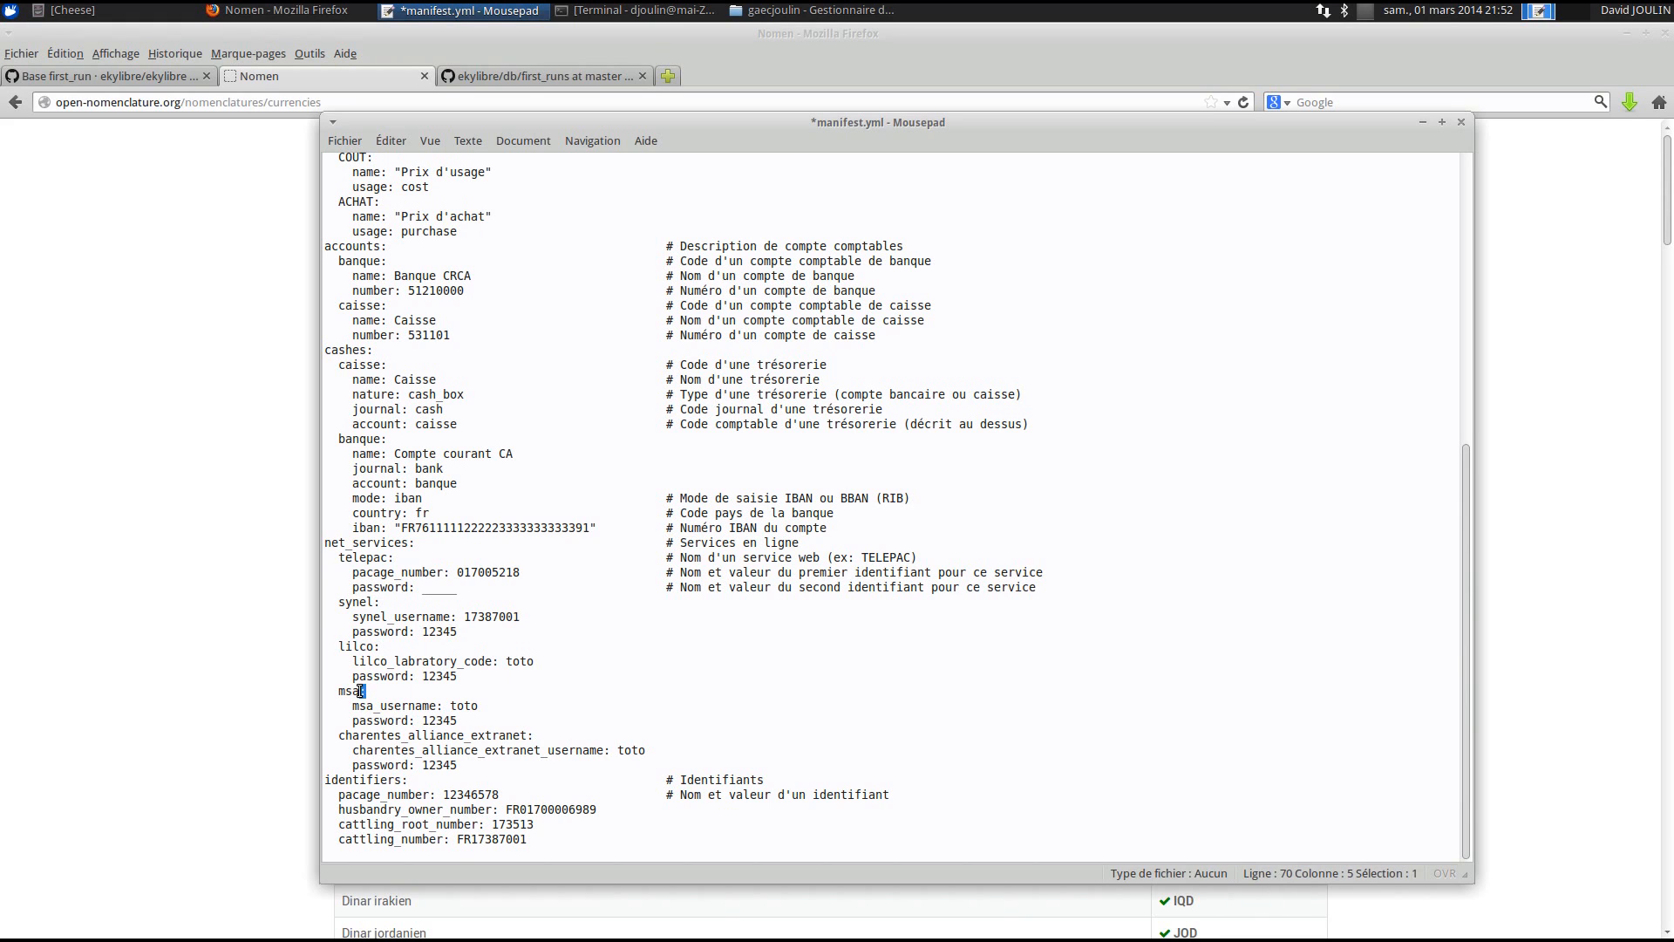
pyautogui.moveTo(482, 764); pyautogui.dragTo(301, 600)
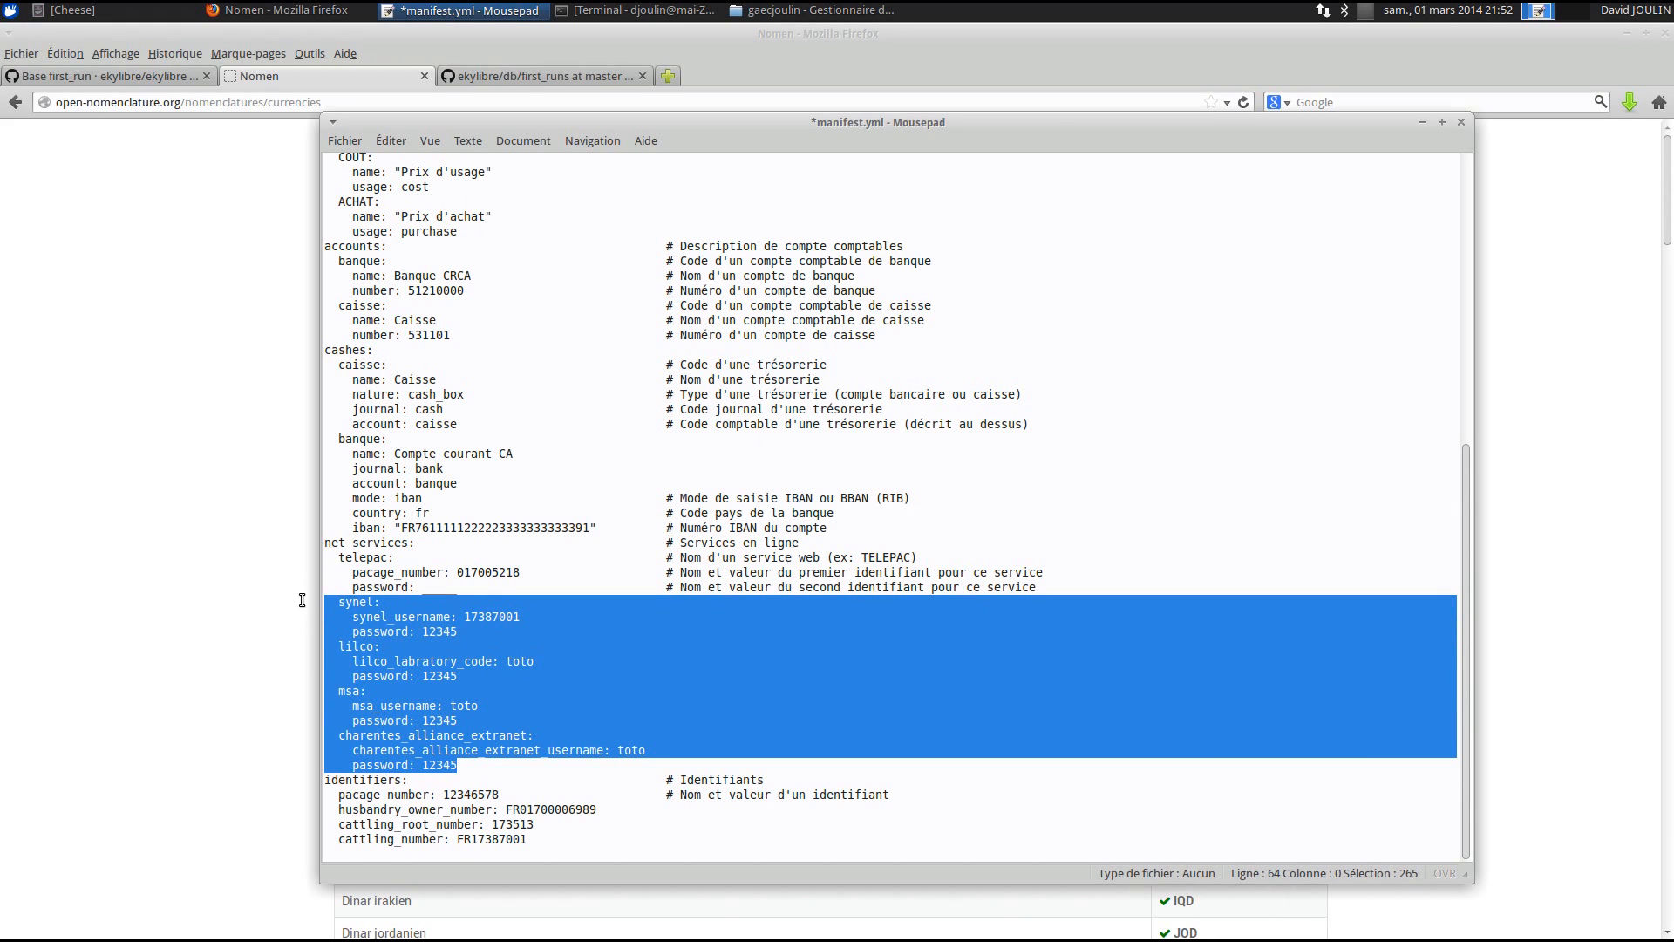
pyautogui.press('Delete')
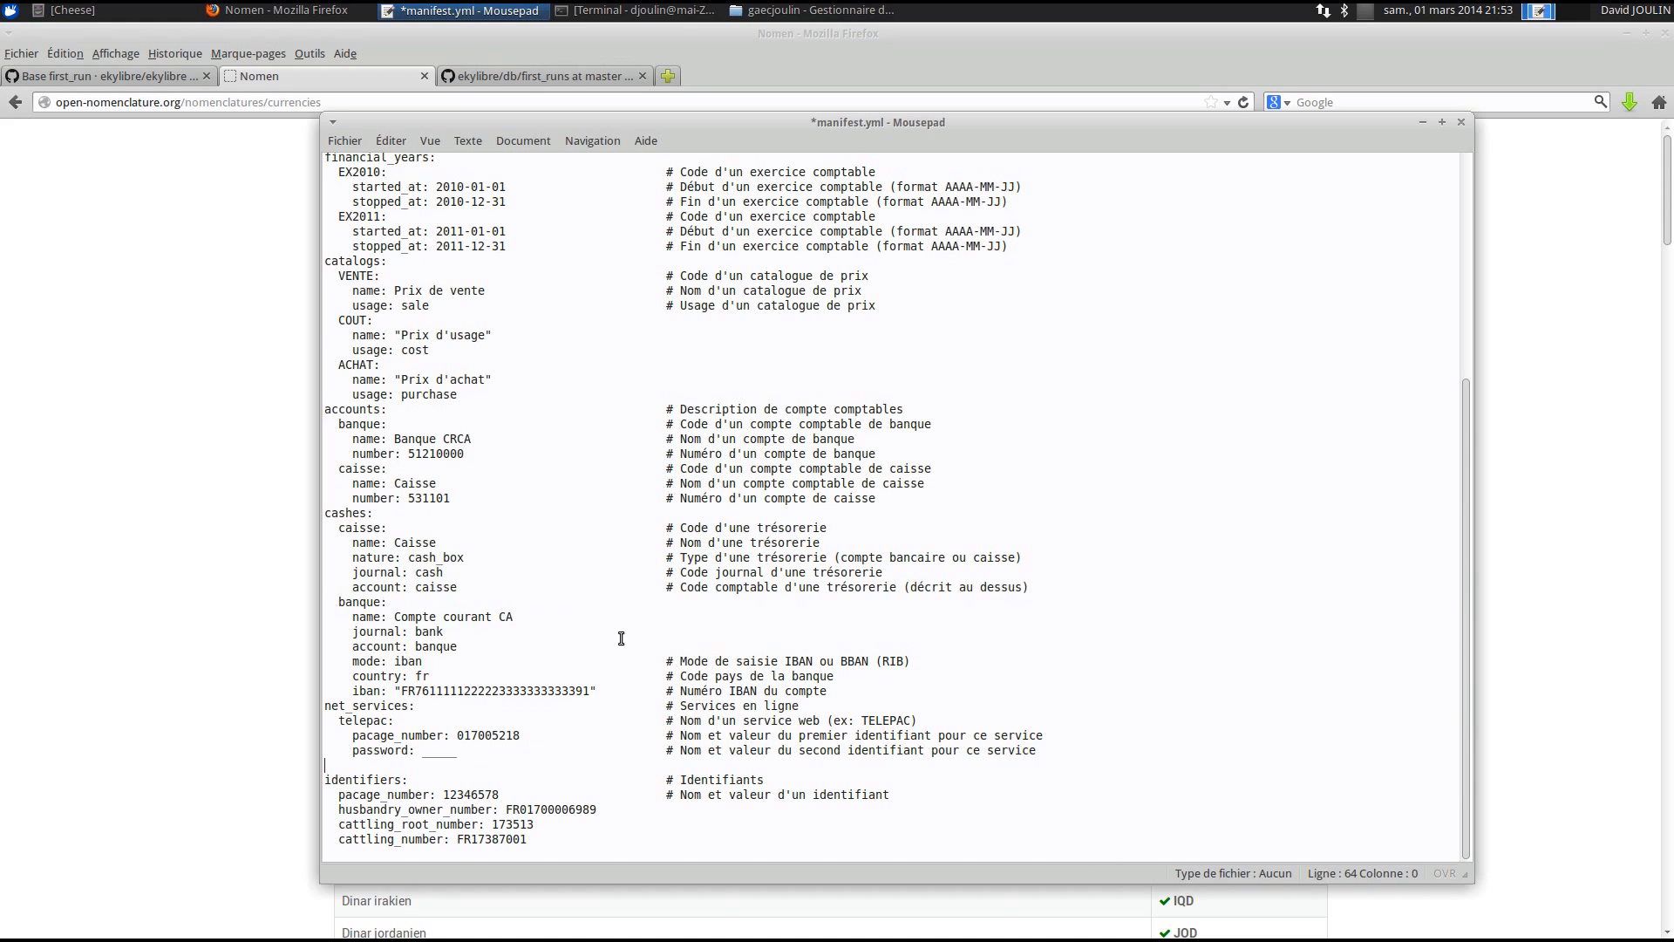
pyautogui.press('BackSpace')
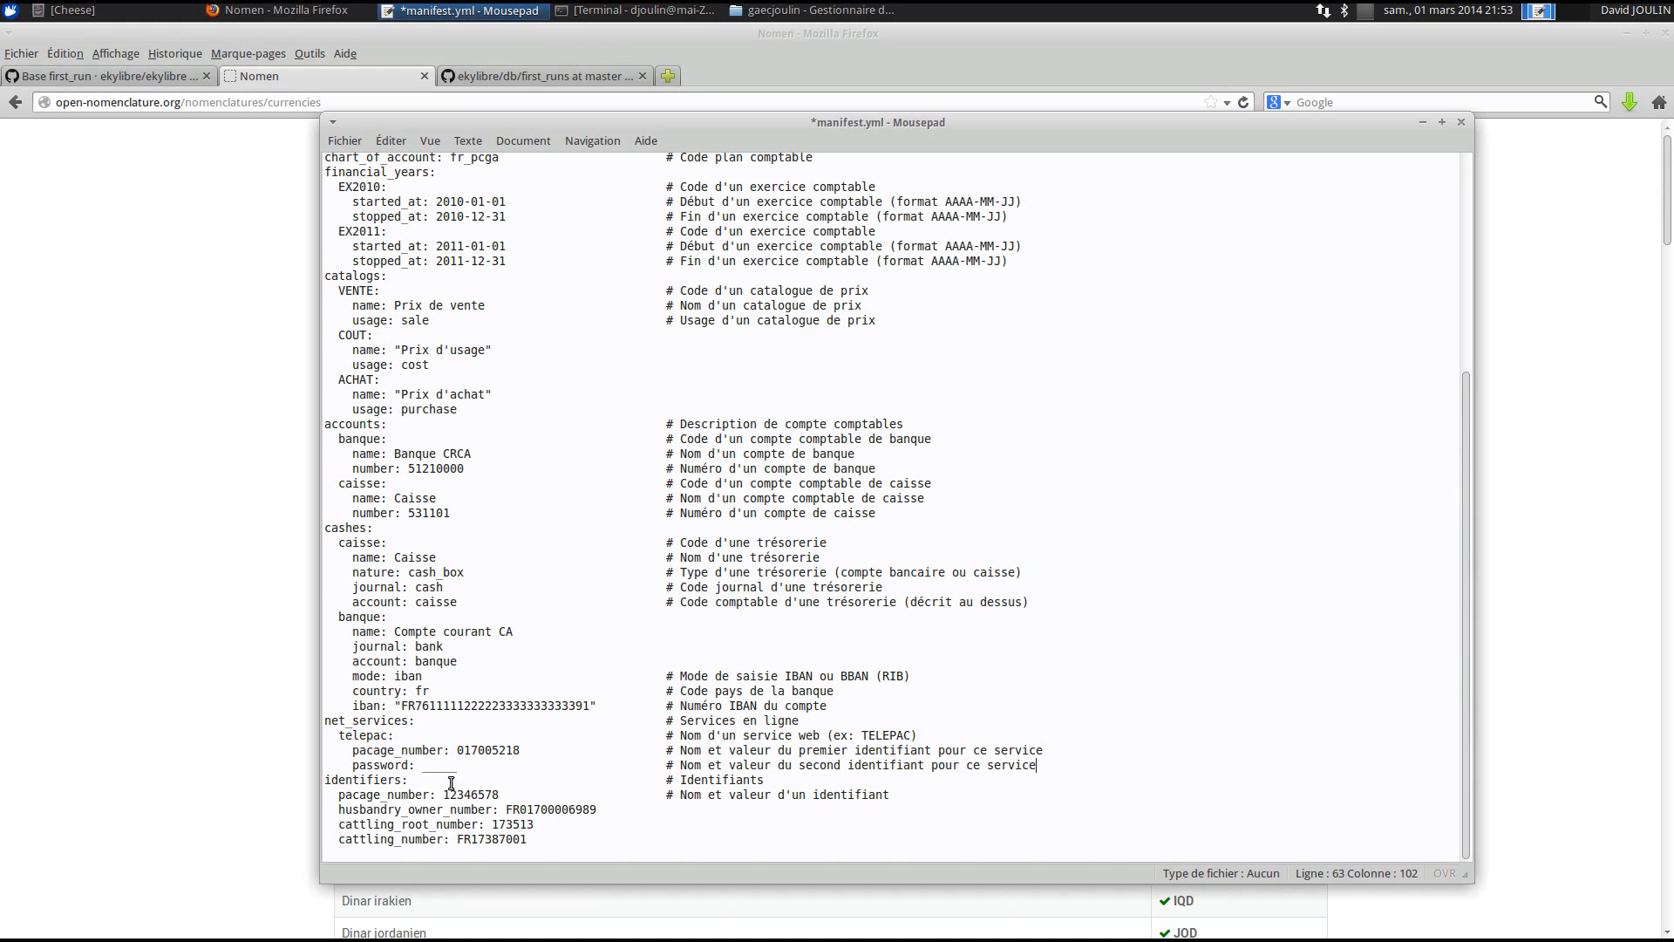
# - Copy the telepac pacage number over the old pacage number under identifiers
pyautogui.doubleClick(470, 749)
pyautogui.hotkey('ctrl', 'c')
pyautogui.doubleClick(471, 785)
pyautogui.doubleClick(471, 794)
pyautogui.hotkey('ctrl', 'v')
# - Delete the husbandry and cattling identifier lines, save manifest.yml and close Mousepad
pyautogui.doubleClick(528, 810)
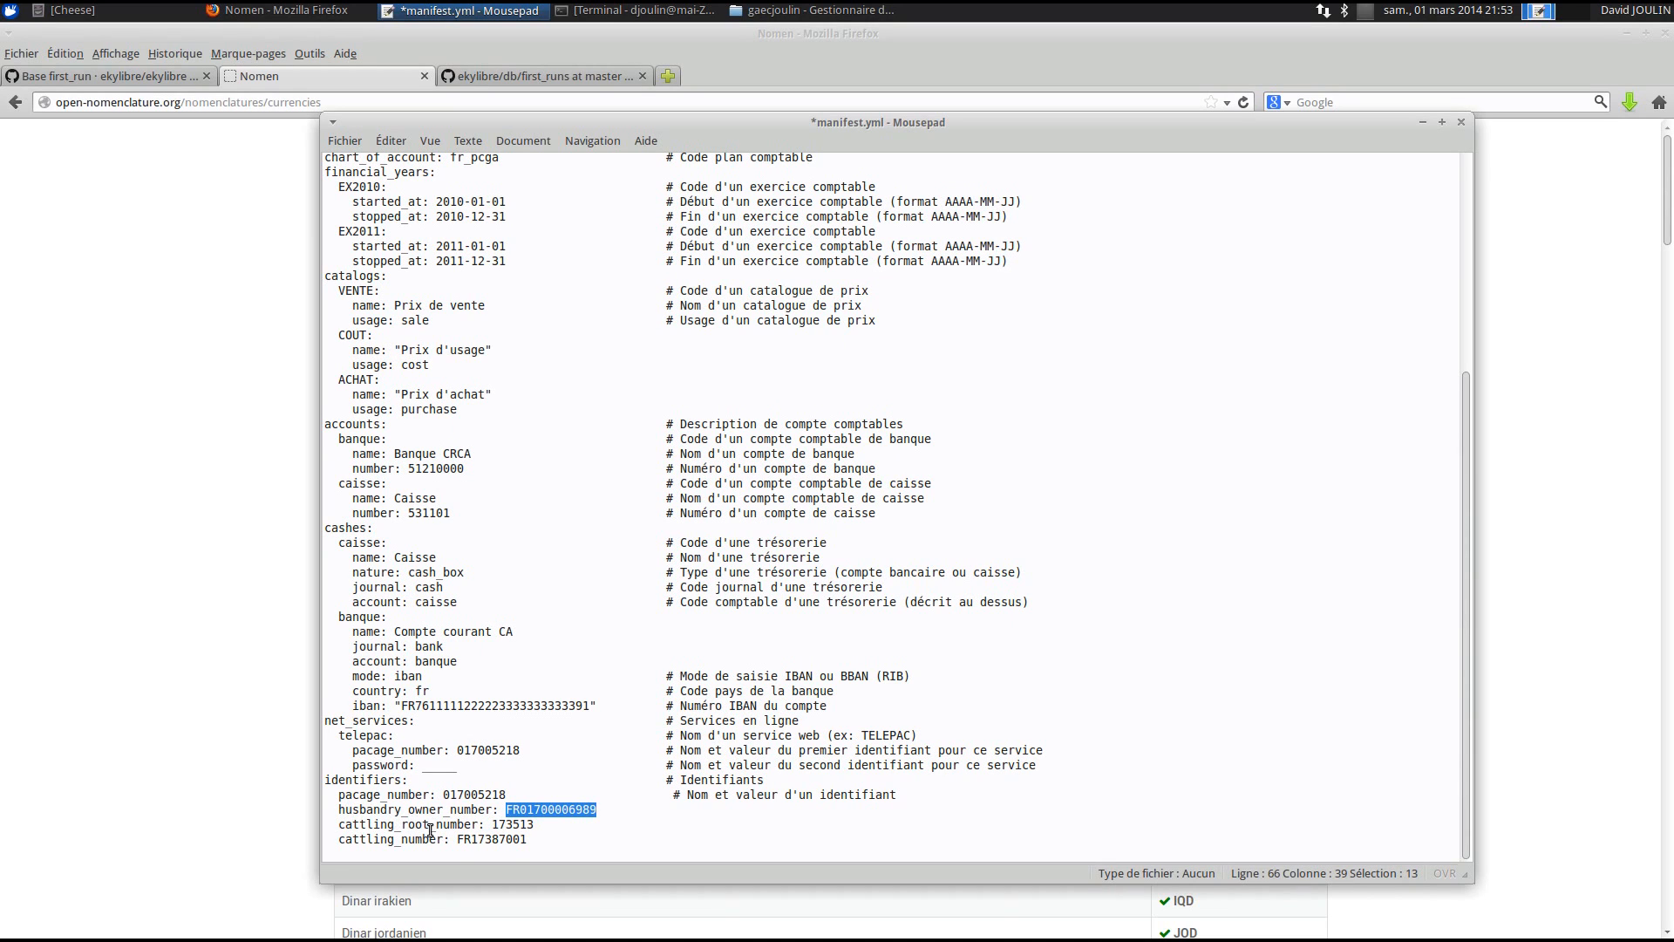
pyautogui.click(533, 841)
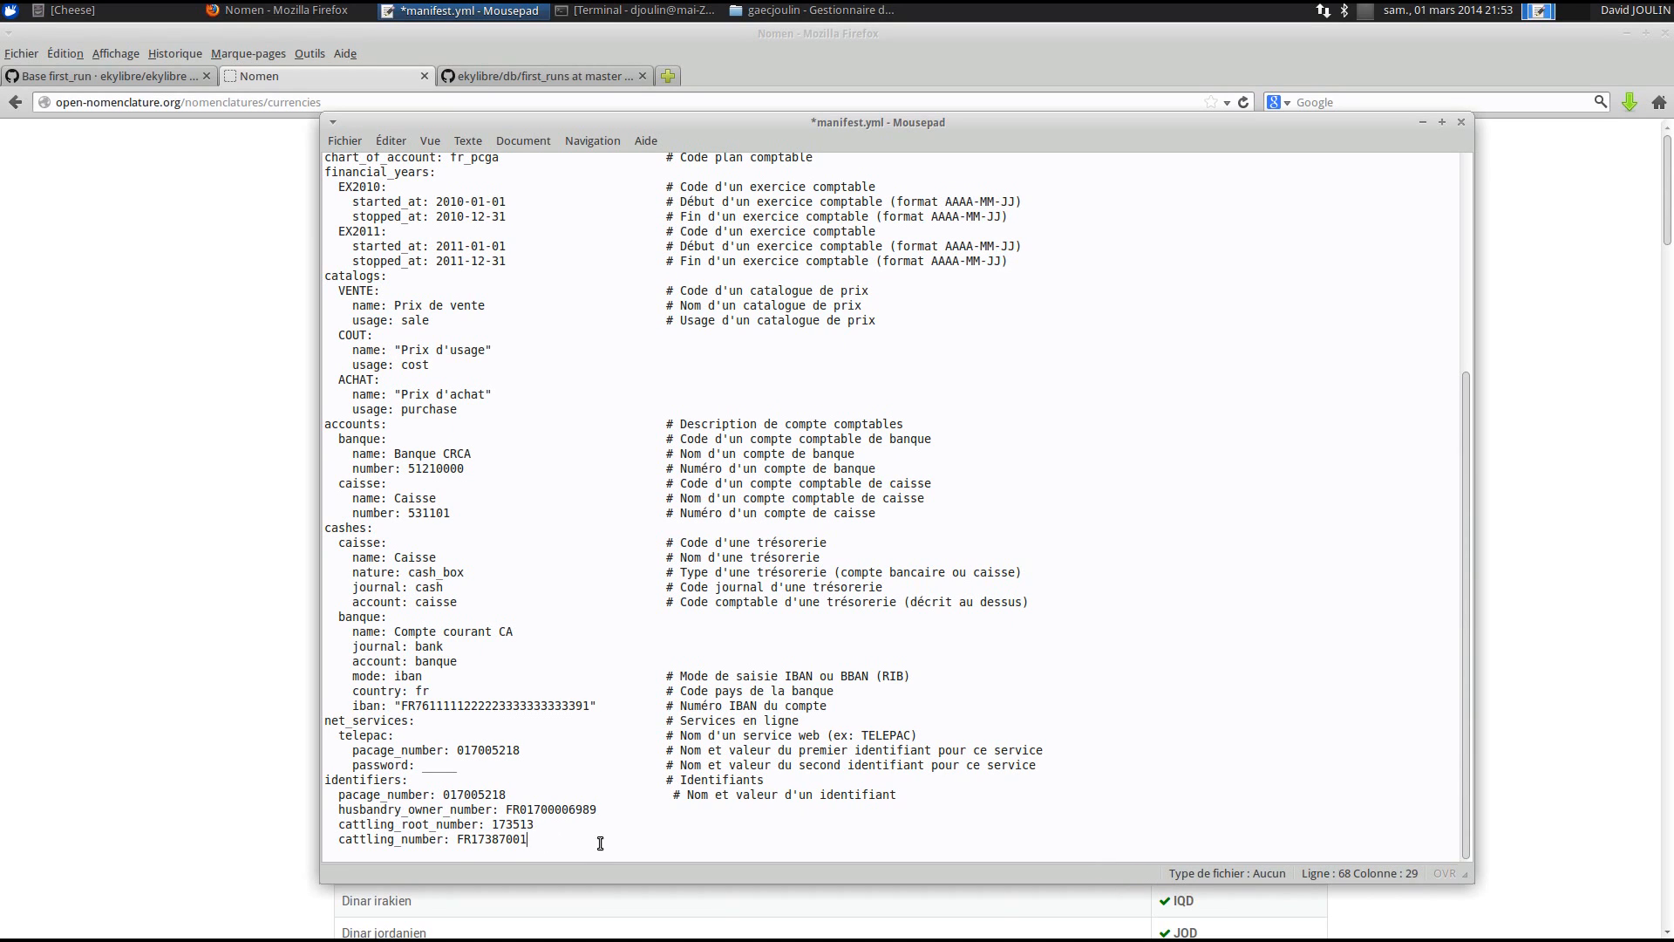
pyautogui.moveTo(598, 840); pyautogui.dragTo(312, 808)
pyautogui.press('Delete')
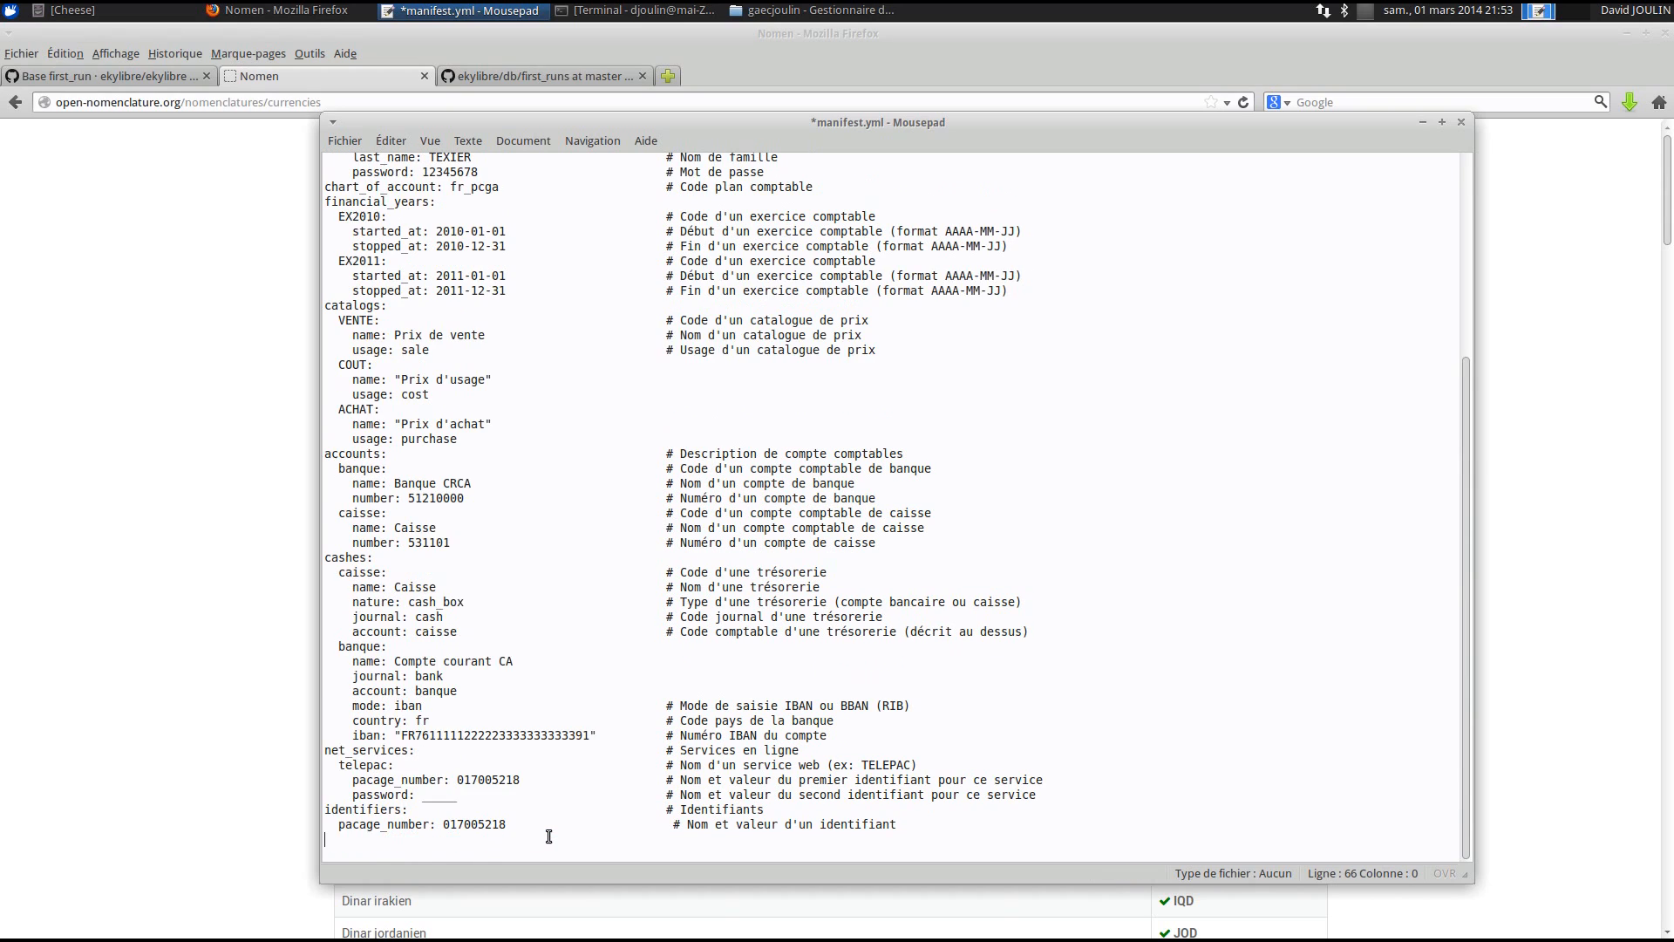
pyautogui.press('BackSpace')
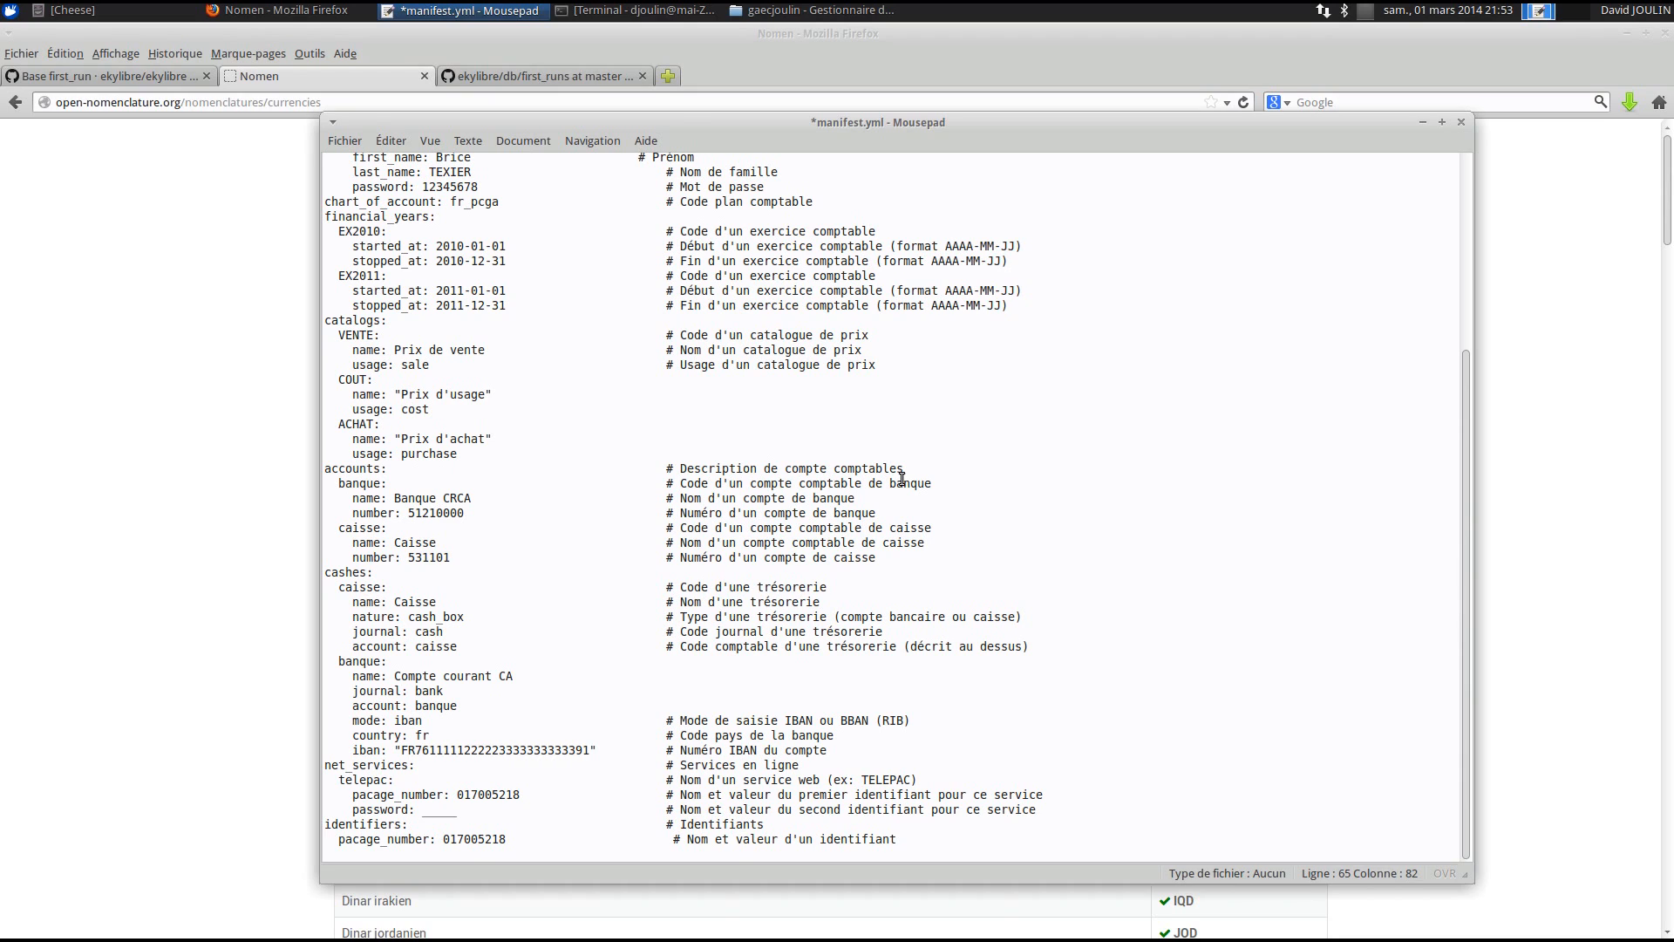
pyautogui.hotkey('ctrl', 's')
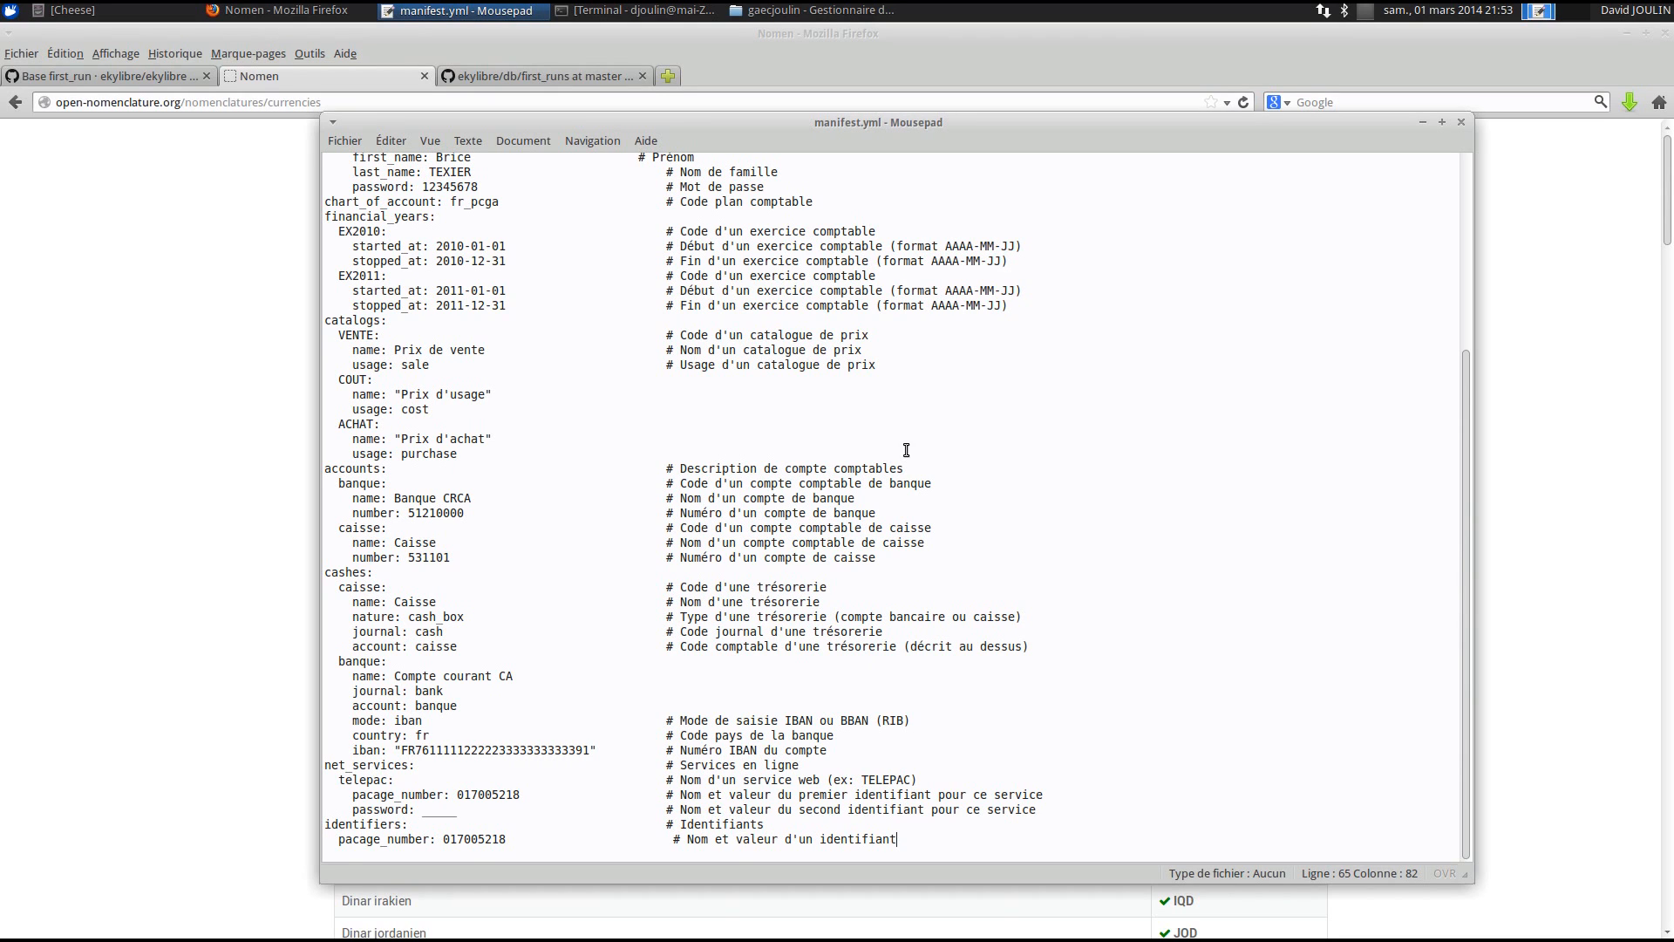
pyautogui.click(1461, 123)
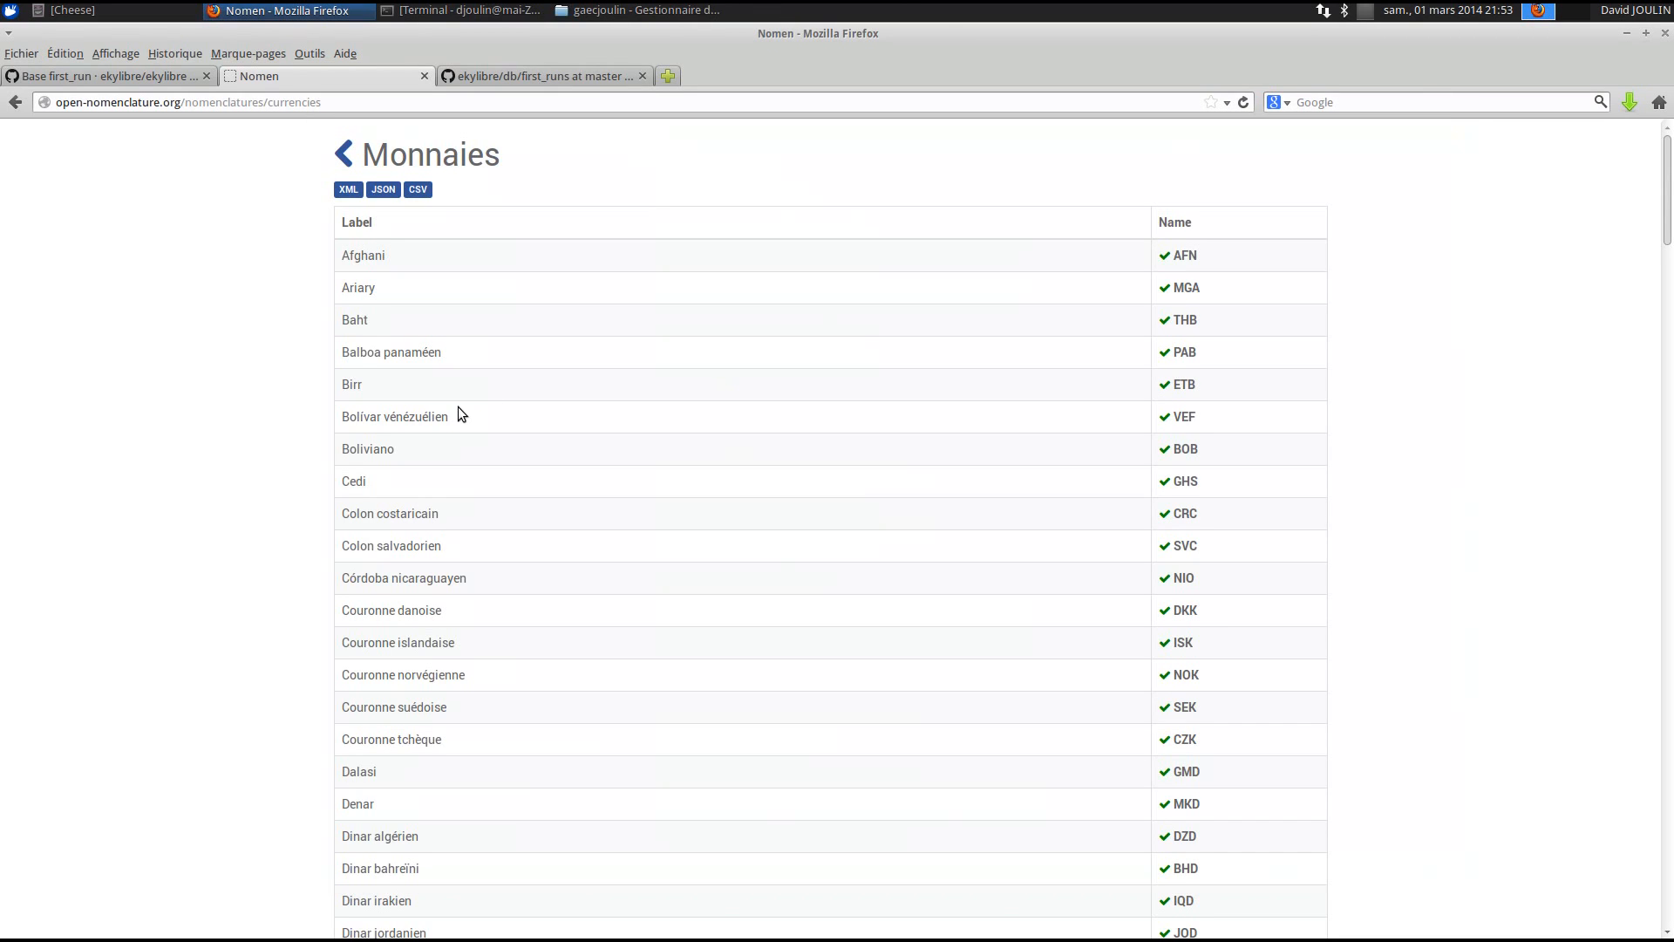
# - Check the Base first_run wiki's Dossier section for the expected alamano folder layout
pyautogui.click(505, 76)
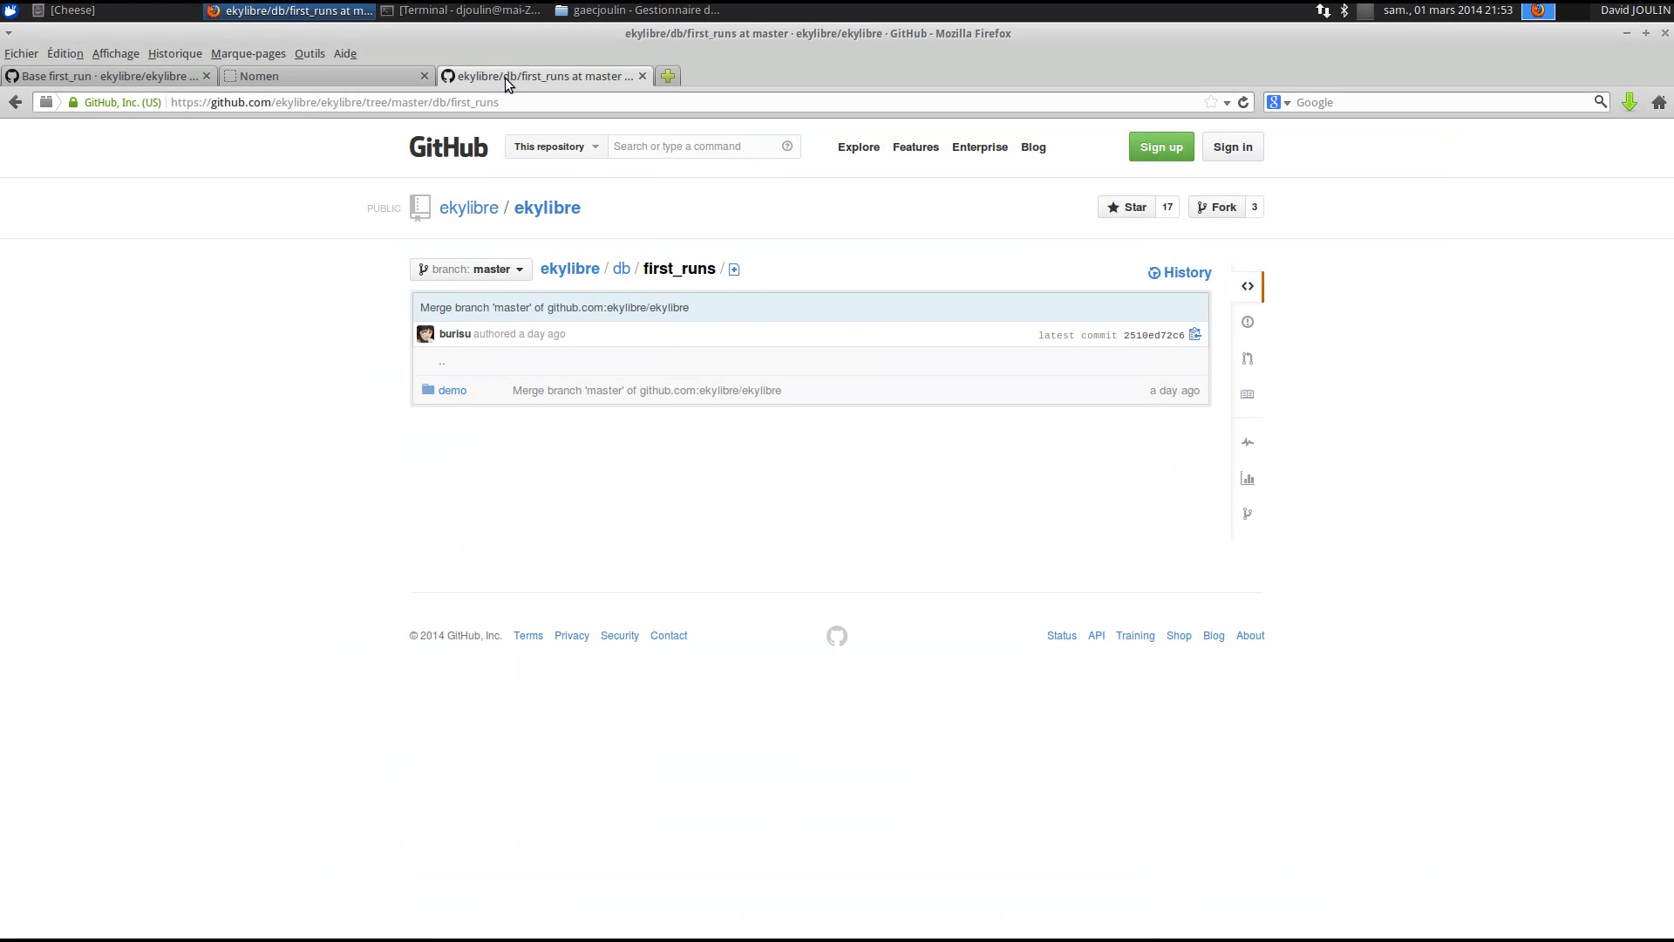
pyautogui.click(70, 80)
pyautogui.scroll(4, 567, 313)
pyautogui.scroll(-15, 580, 322)
pyautogui.scroll(-3, 589, 330)
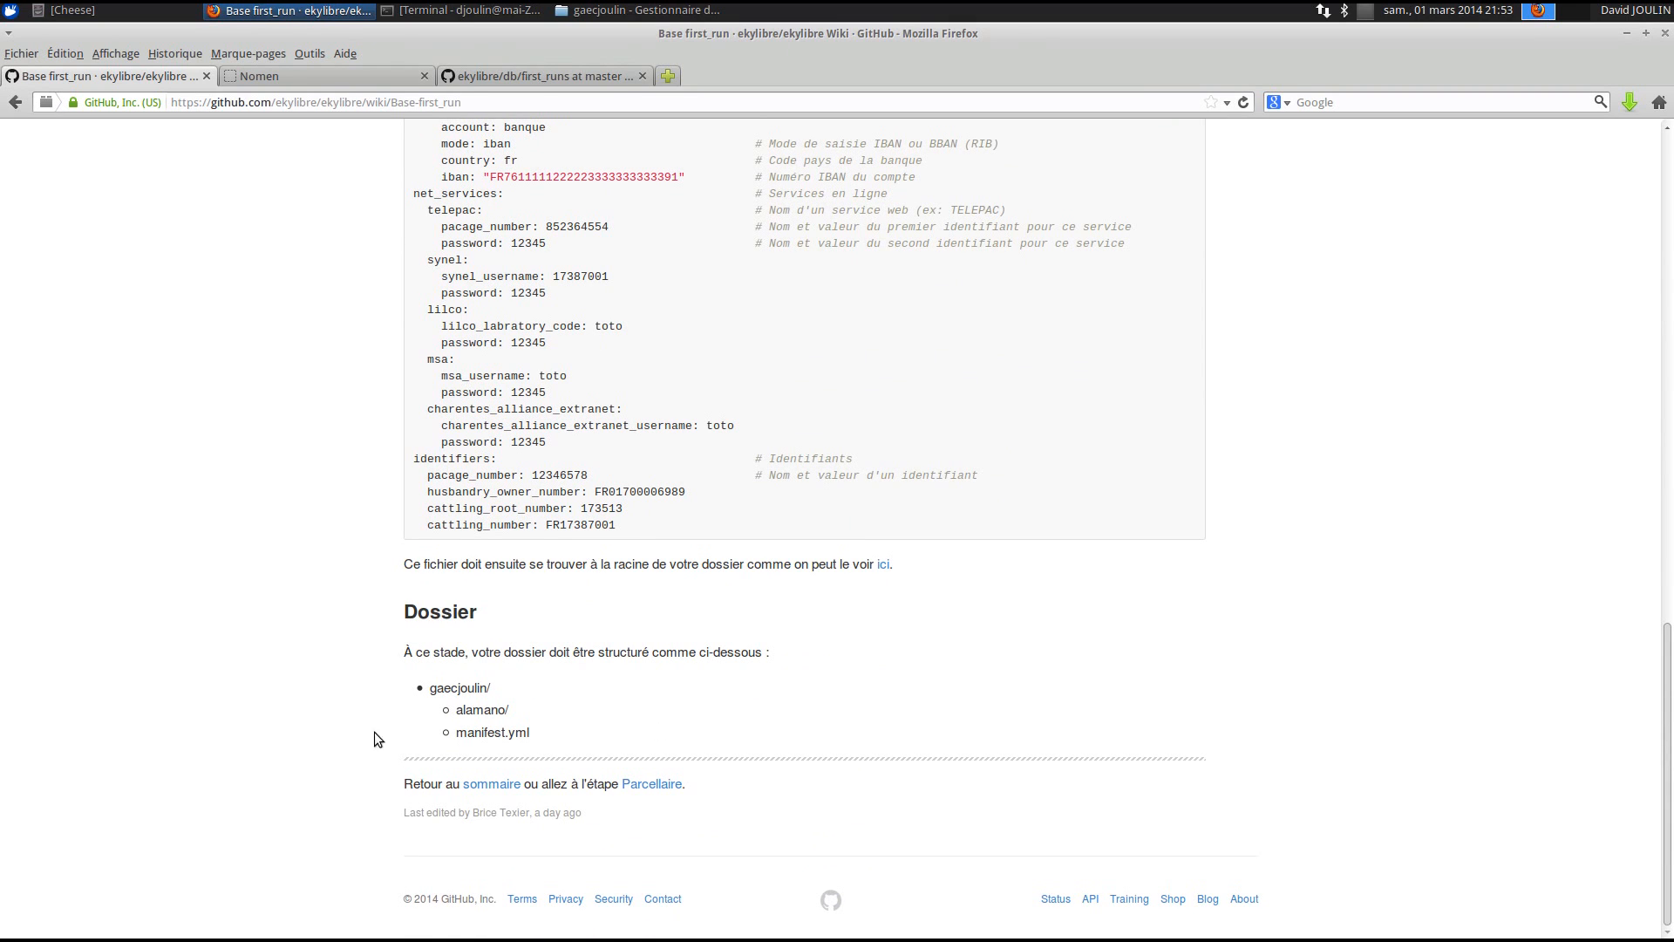
pyautogui.moveTo(432, 692); pyautogui.dragTo(532, 733)
pyautogui.click(636, 10)
# - Confirm alamano is empty, return to gaecjoulin and deselect manifest.yml
pyautogui.doubleClick(195, 131)
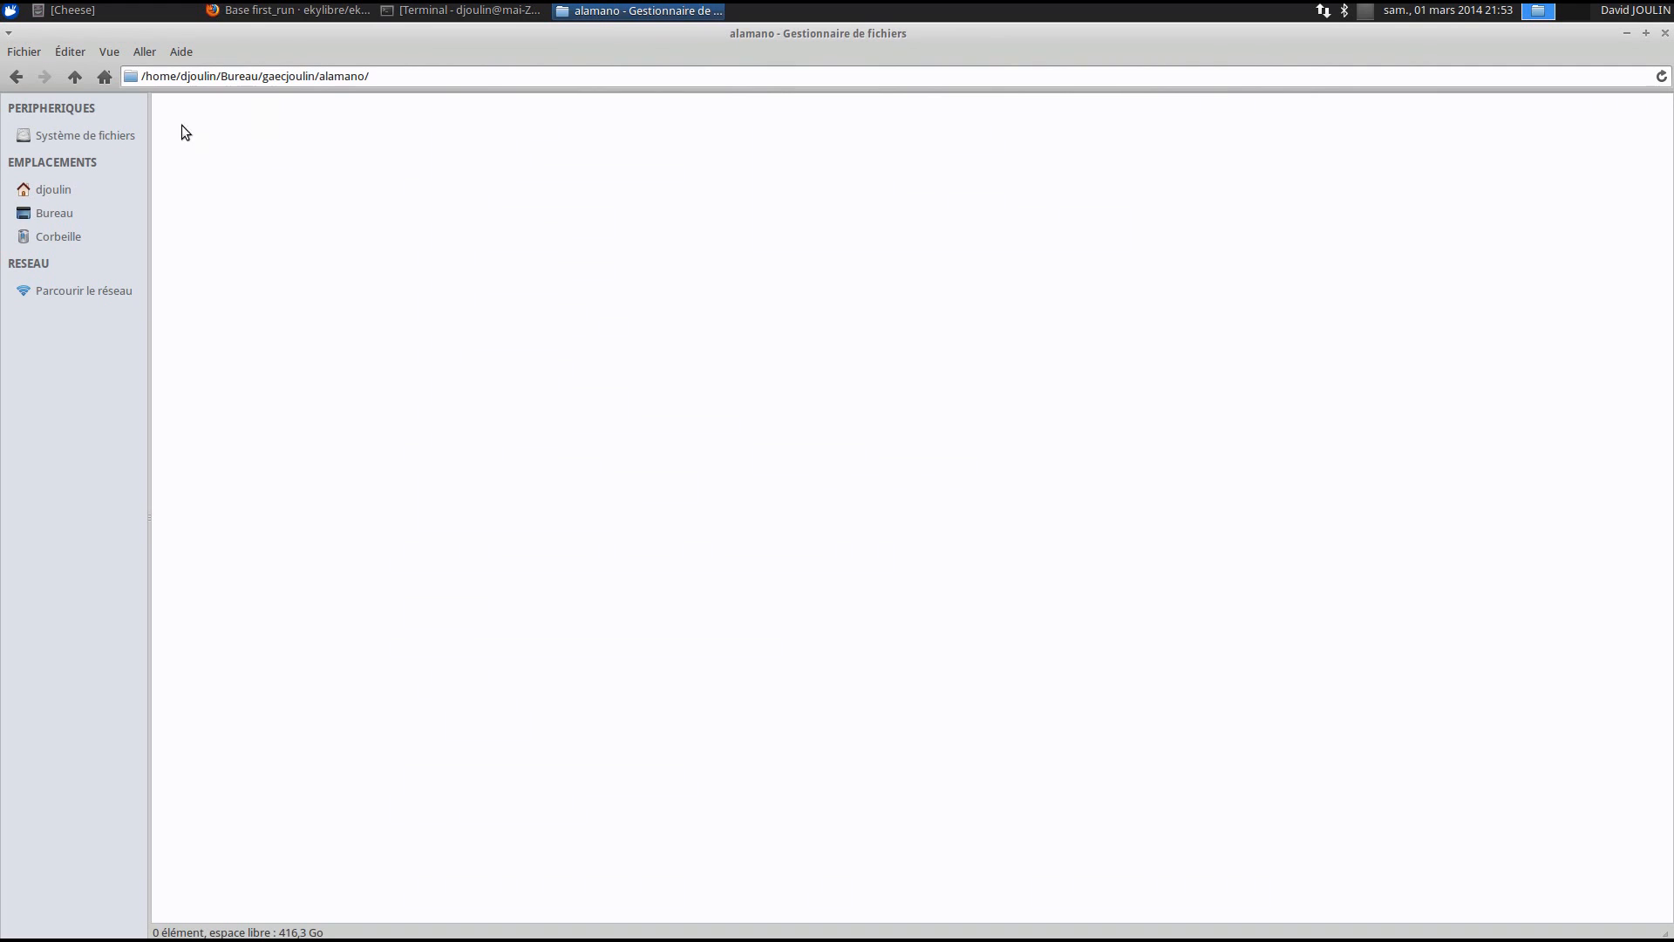
pyautogui.click(23, 84)
pyautogui.click(279, 141)
pyautogui.click(525, 147)
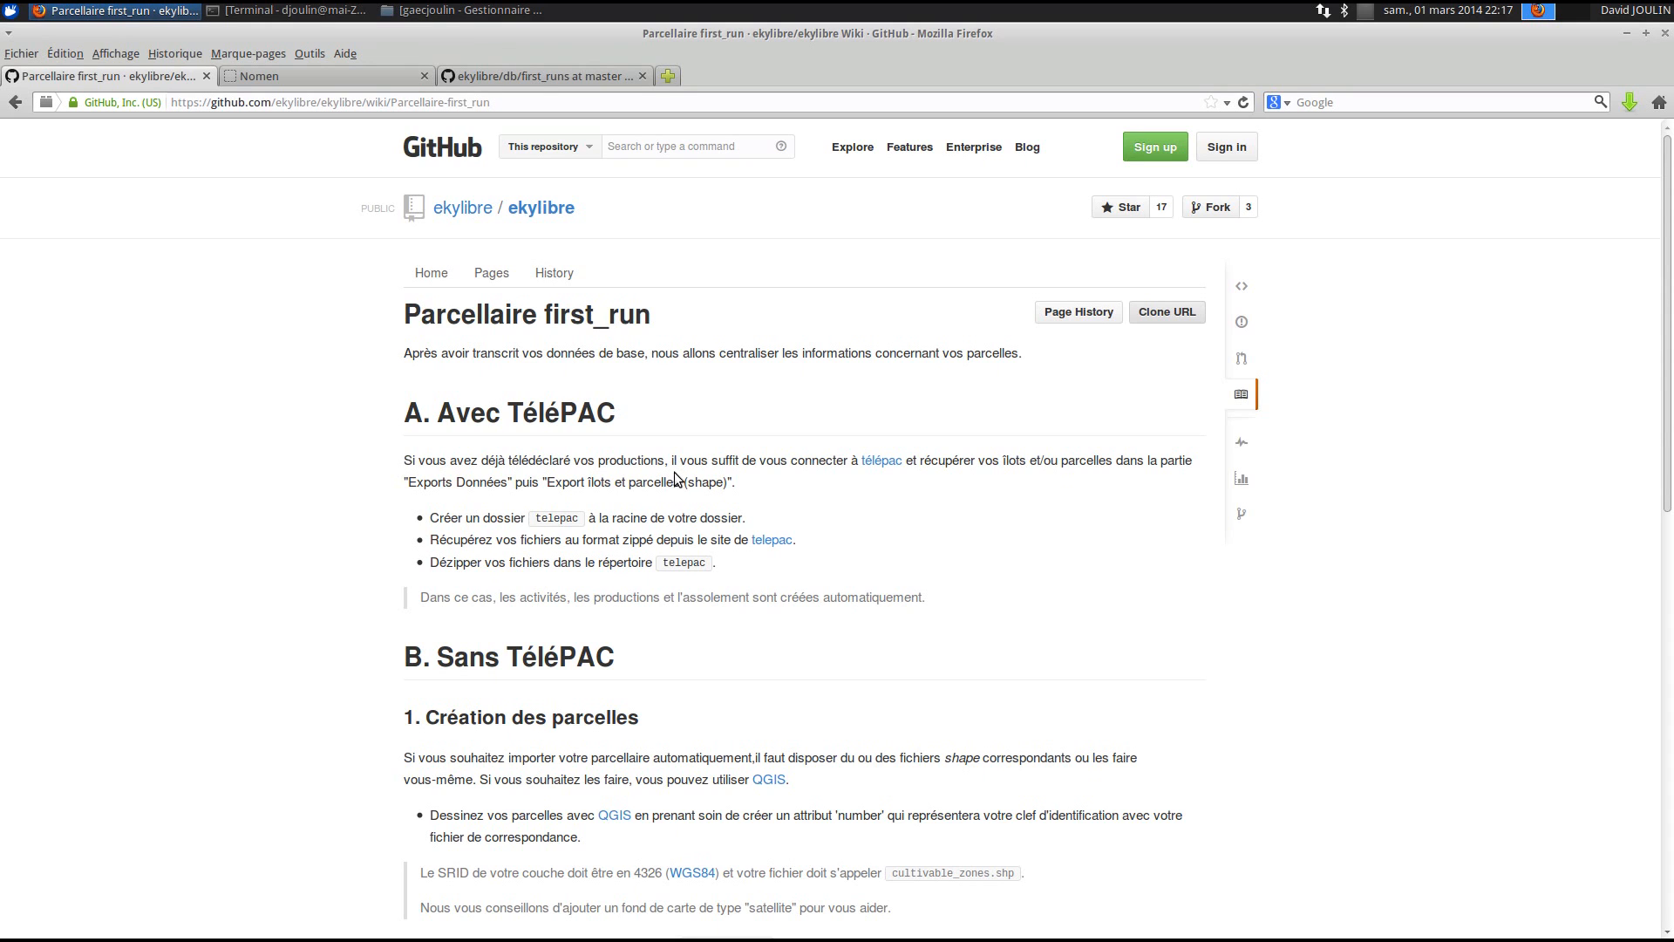
# - Open the wiki's télépac link in a new tab and switch to the TéléPAC login page
pyautogui.scroll(-1, 673, 475)
pyautogui.scroll(-2, 673, 475)
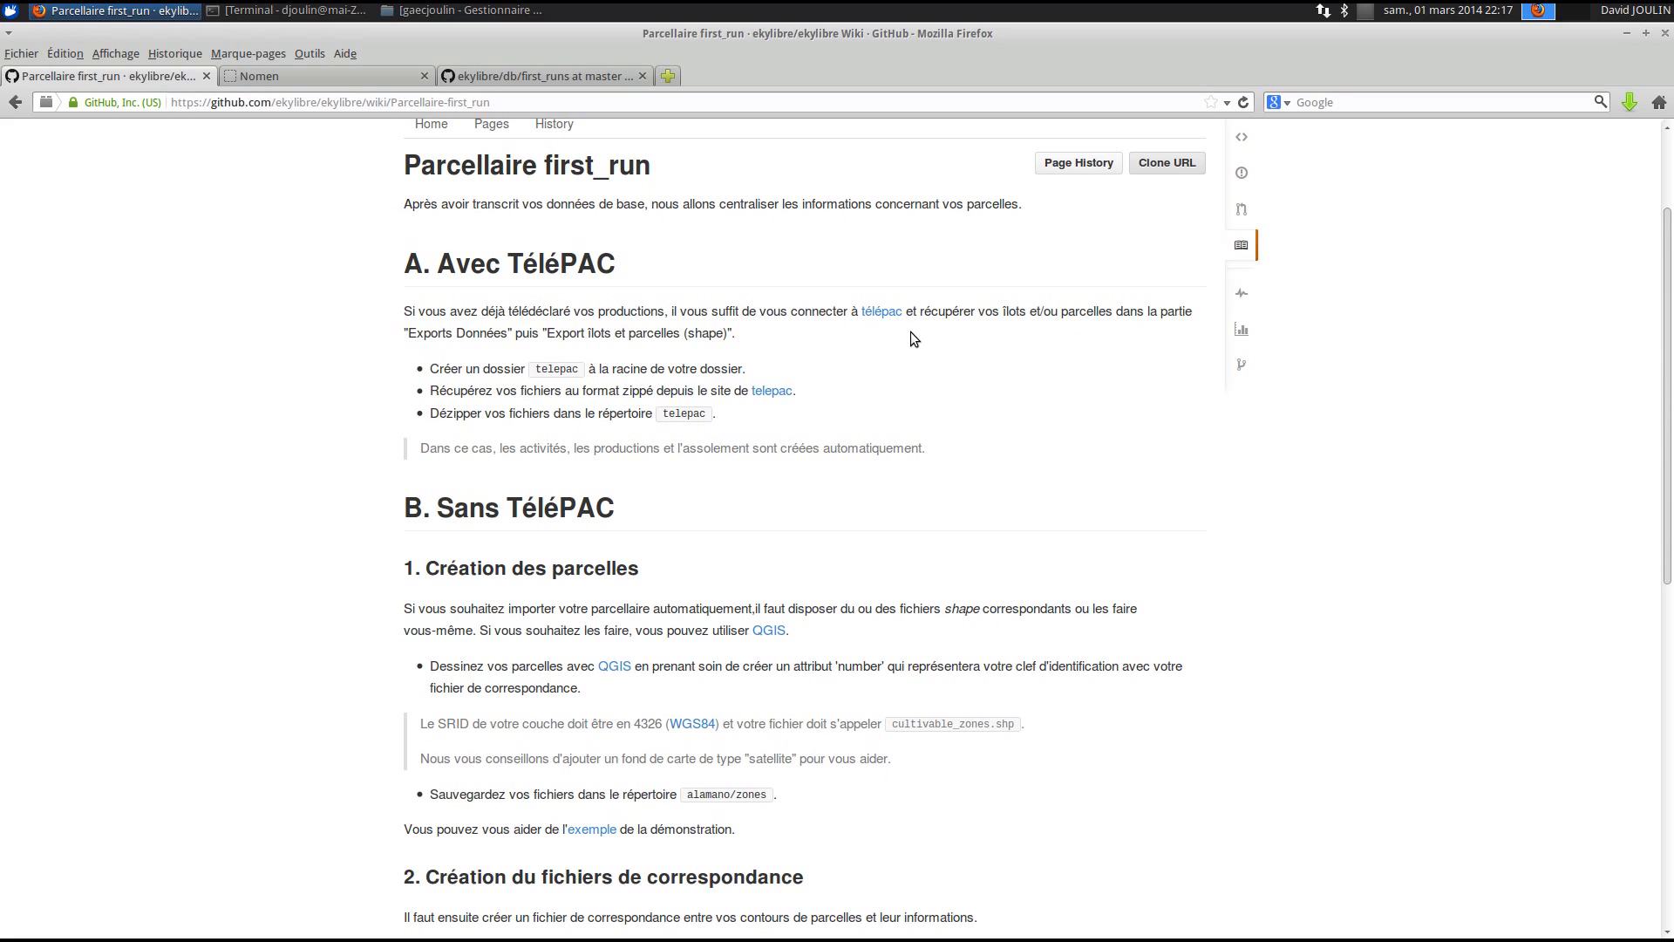
pyautogui.scroll(-4, 930, 556)
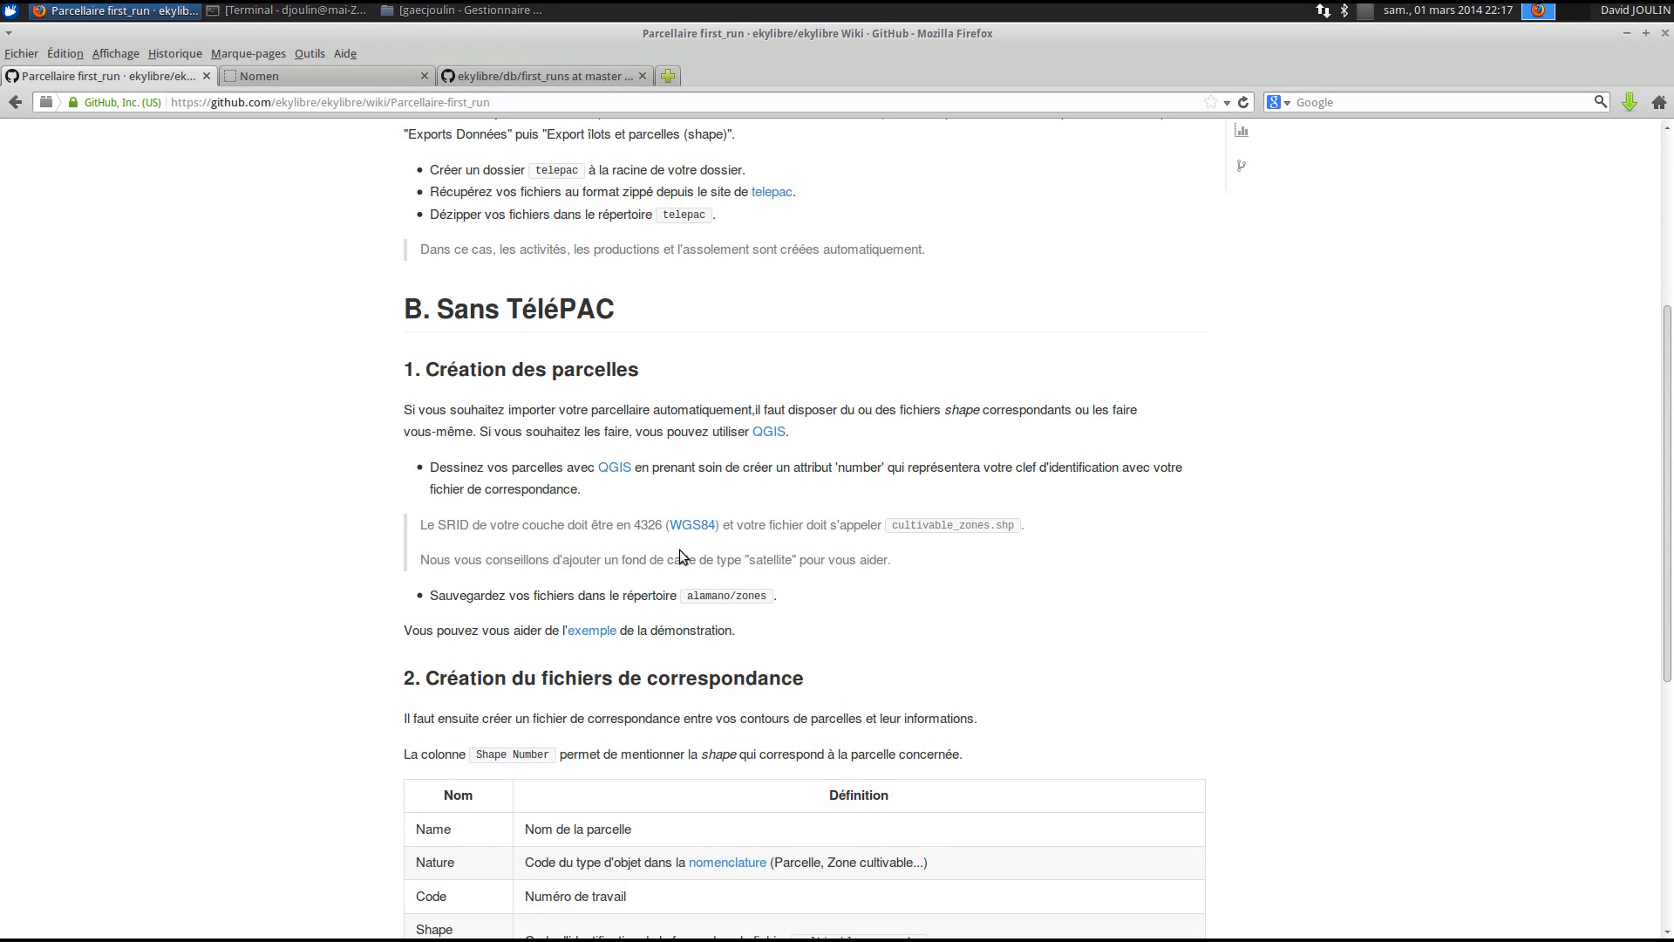
pyautogui.scroll(-6, 679, 550)
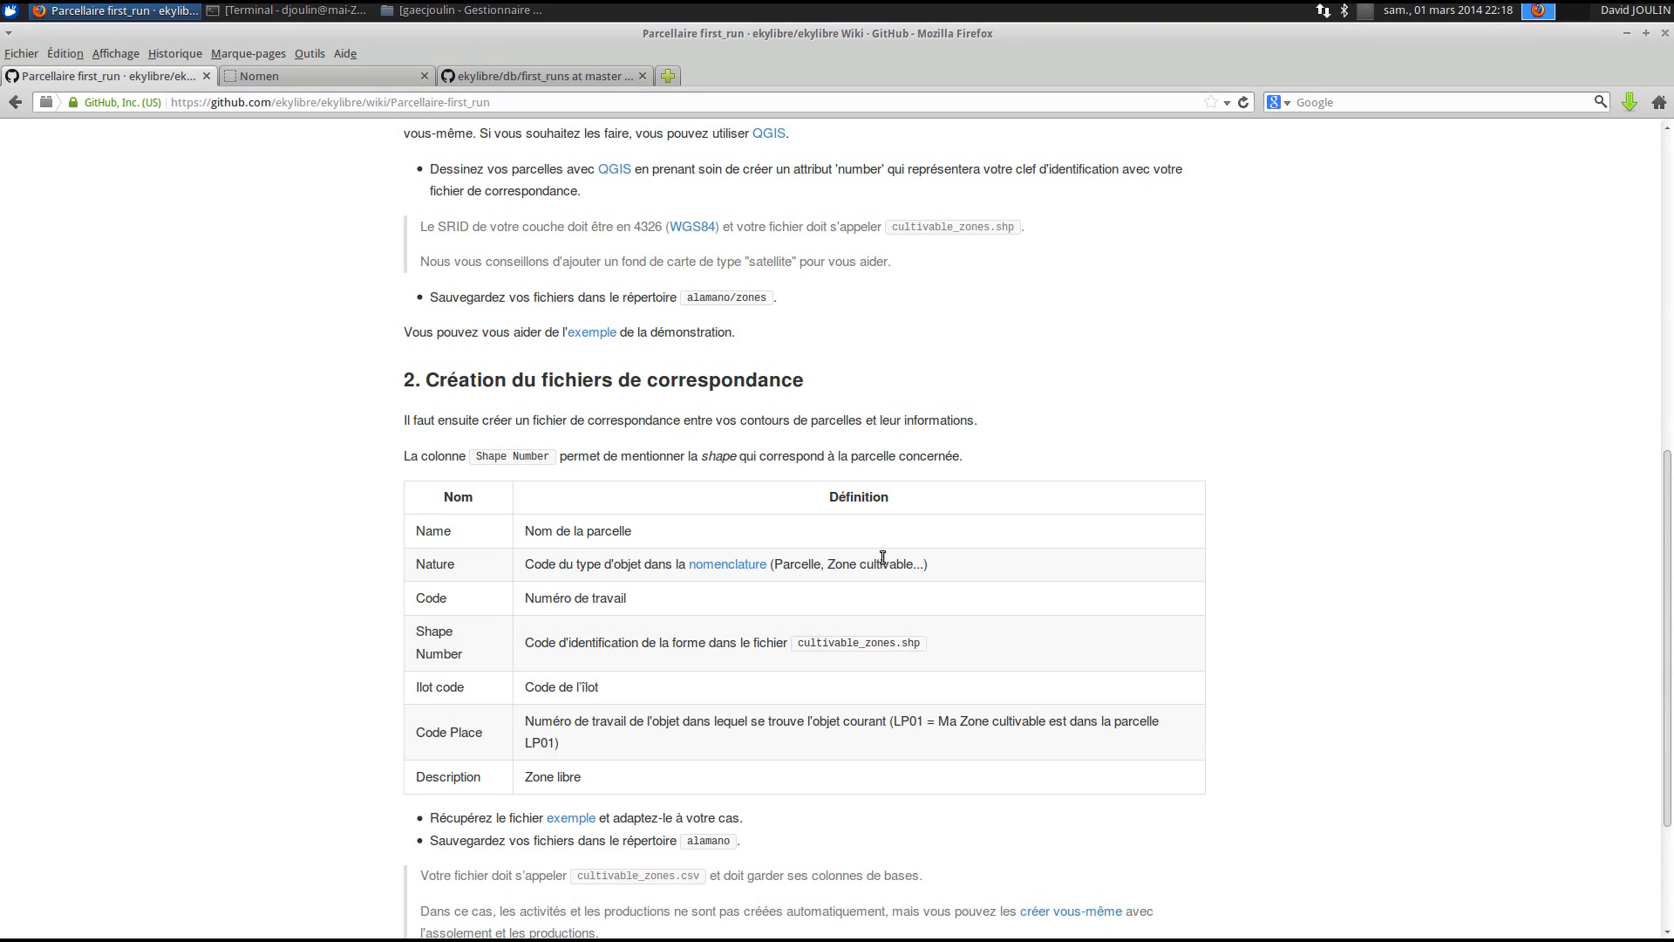
pyautogui.scroll(5, 855, 616)
pyautogui.scroll(4, 853, 616)
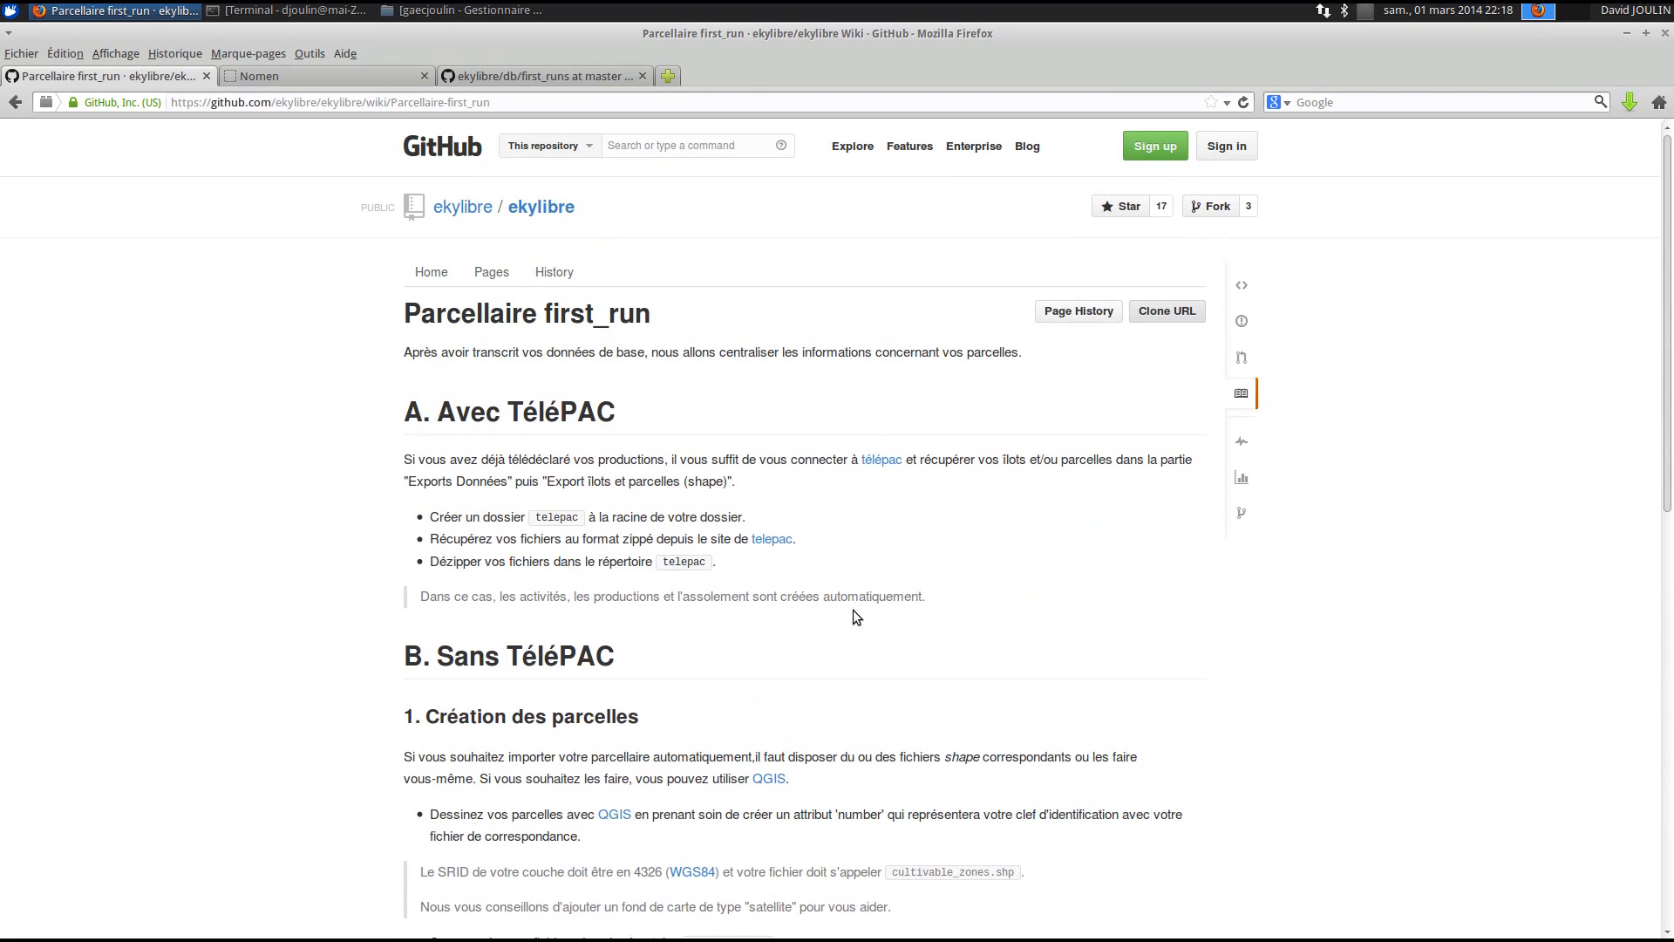
pyautogui.rightClick(904, 464)
pyautogui.click(913, 476)
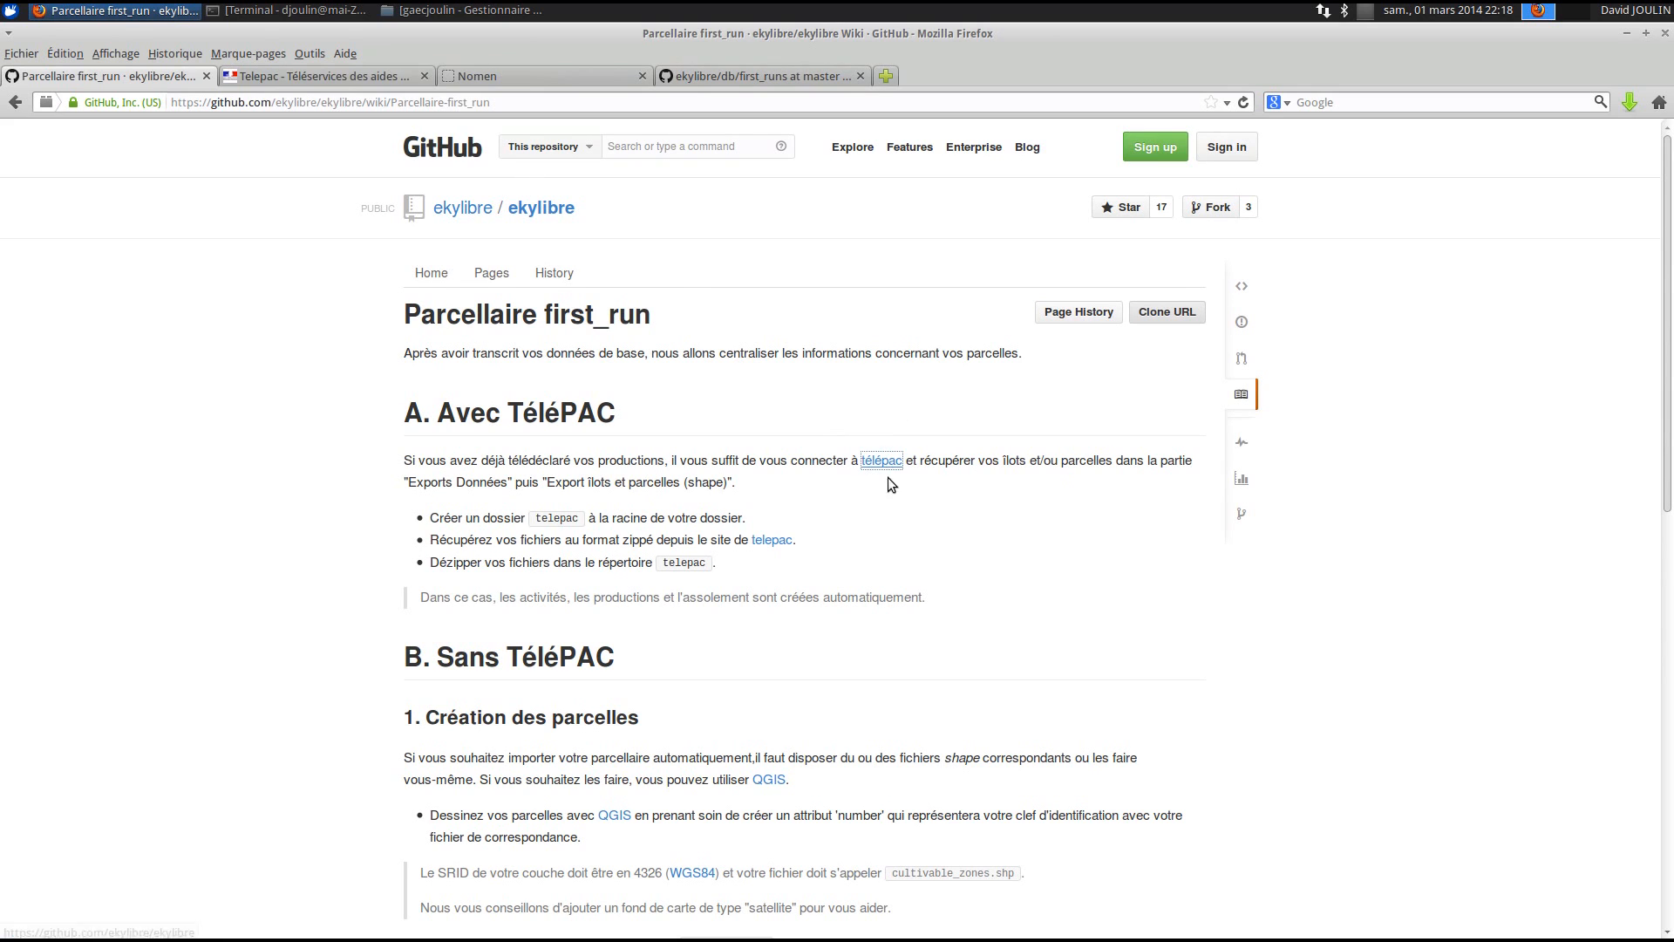
pyautogui.hotkey('ctrl', 'Tab')
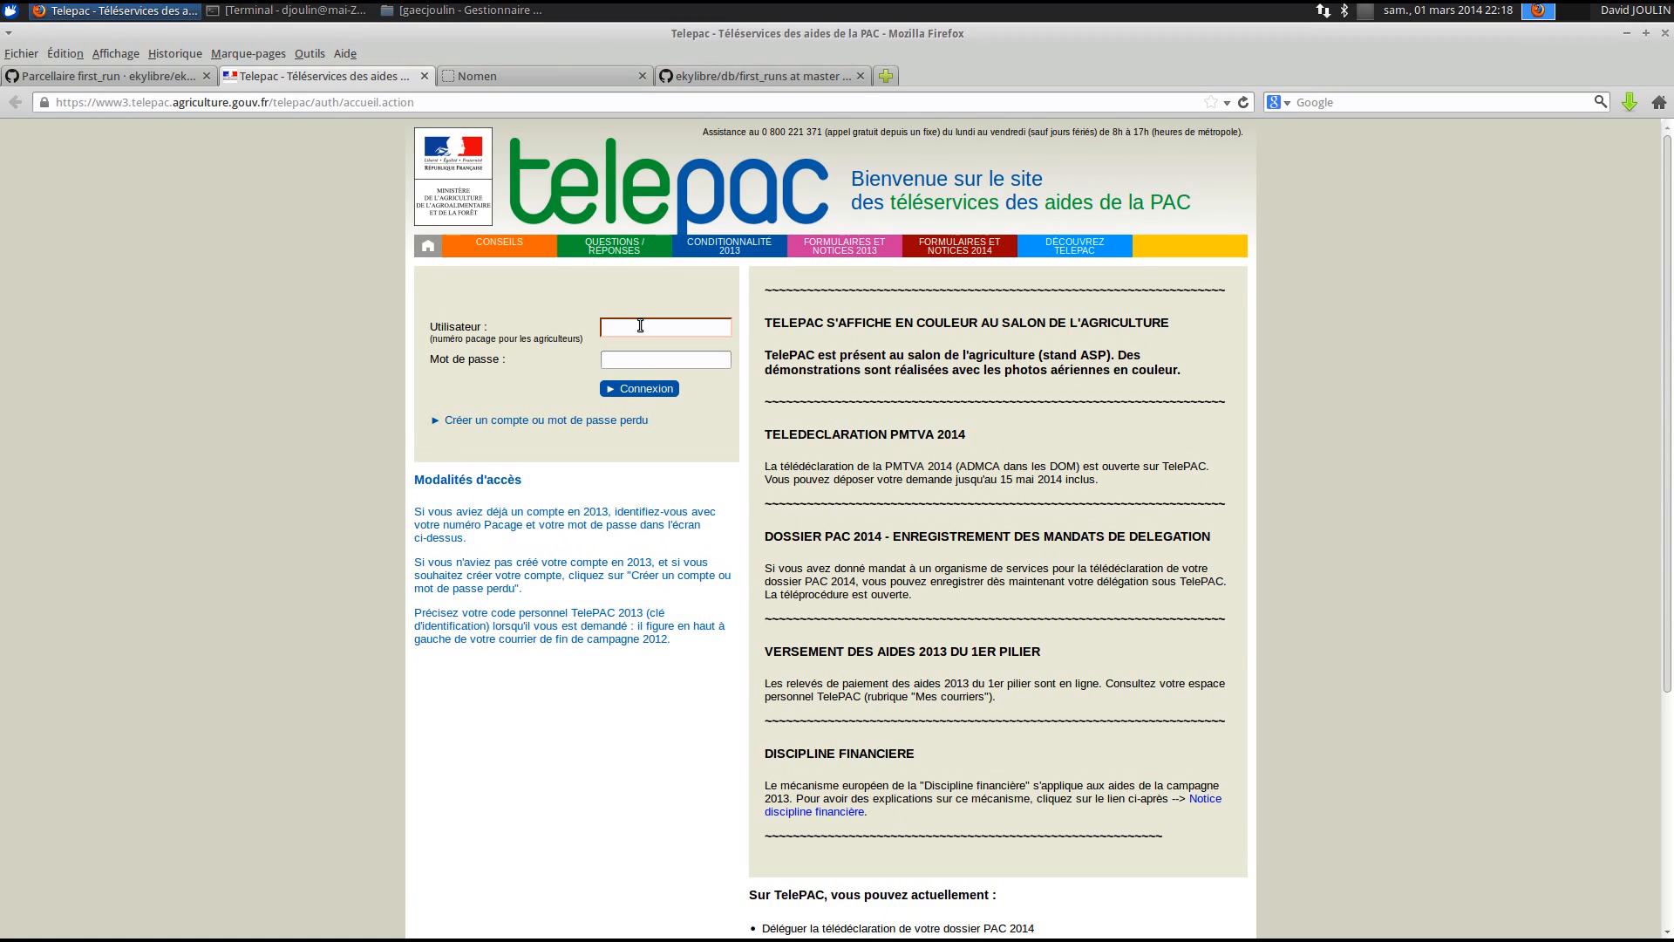
# - Log in to TelePAC with the farm's user ID and password and go to the 2013 data export
pyautogui.click(631, 360)
pyautogui.write('••••••')
pyautogui.click(650, 389)
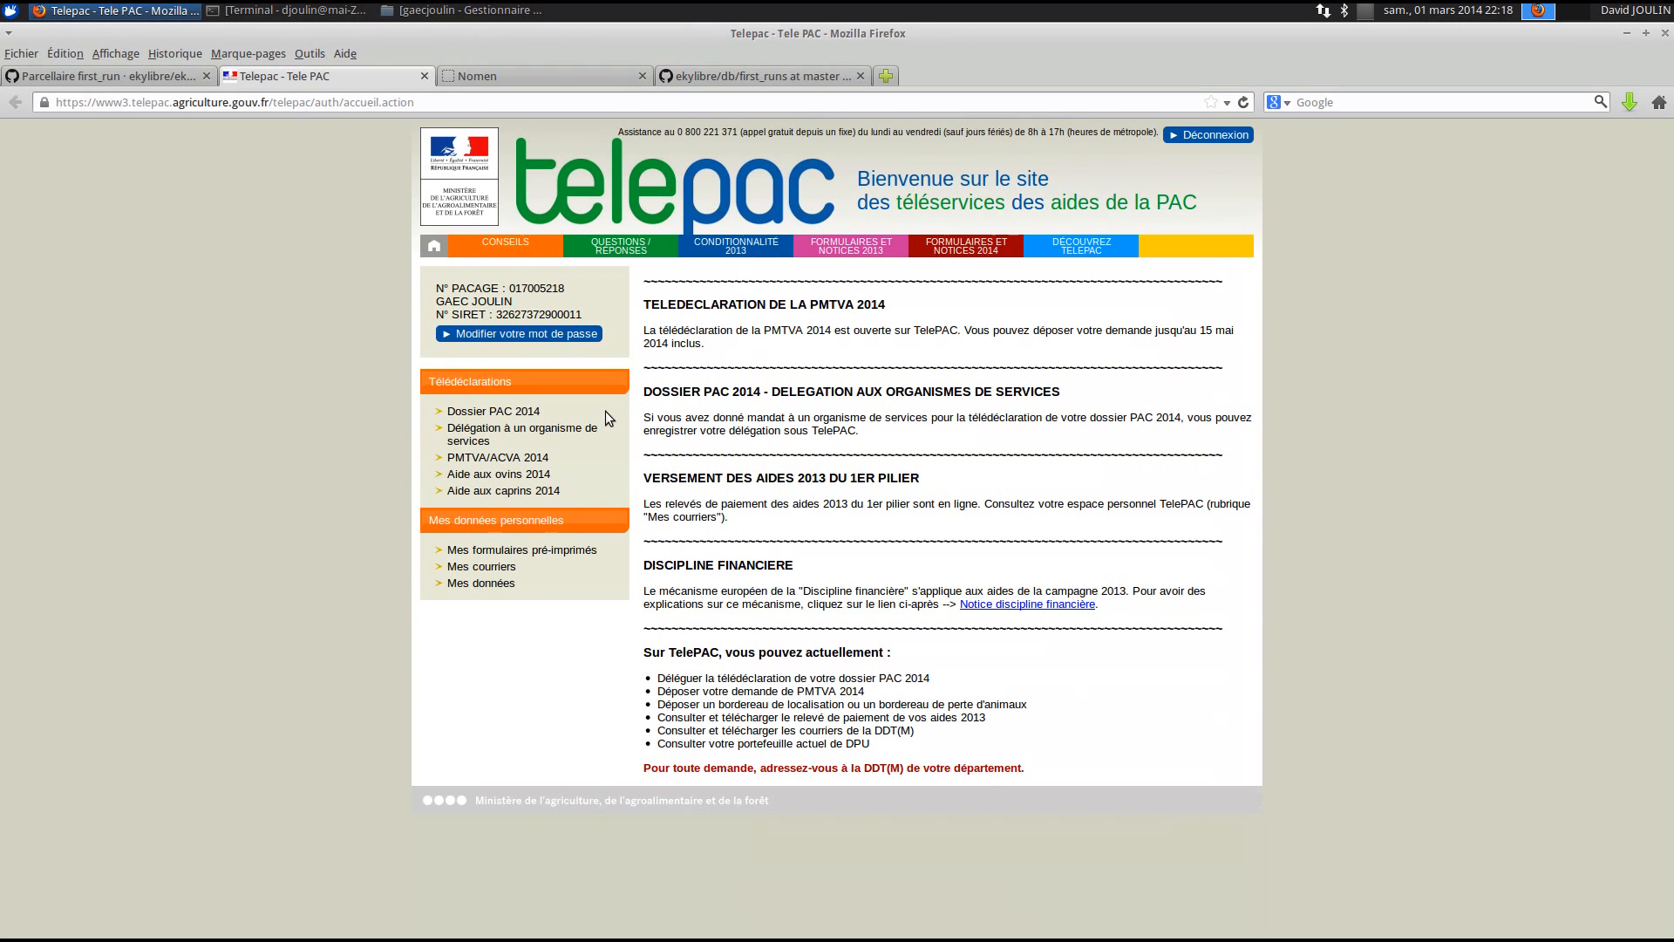
pyautogui.click(512, 413)
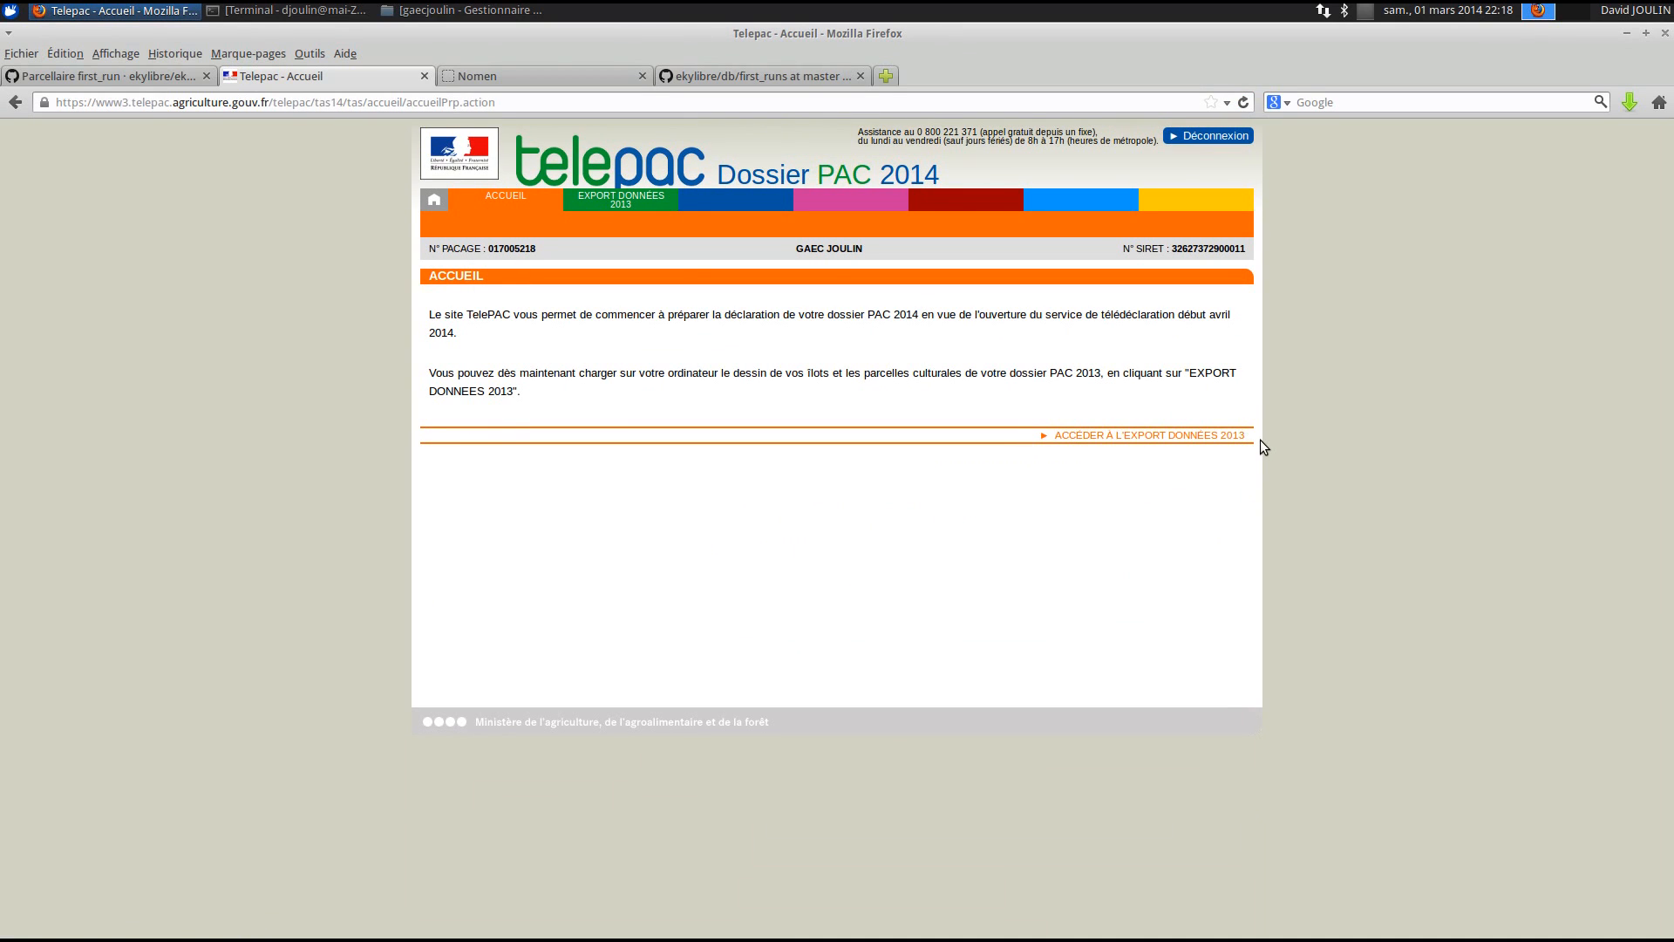
pyautogui.click(1236, 436)
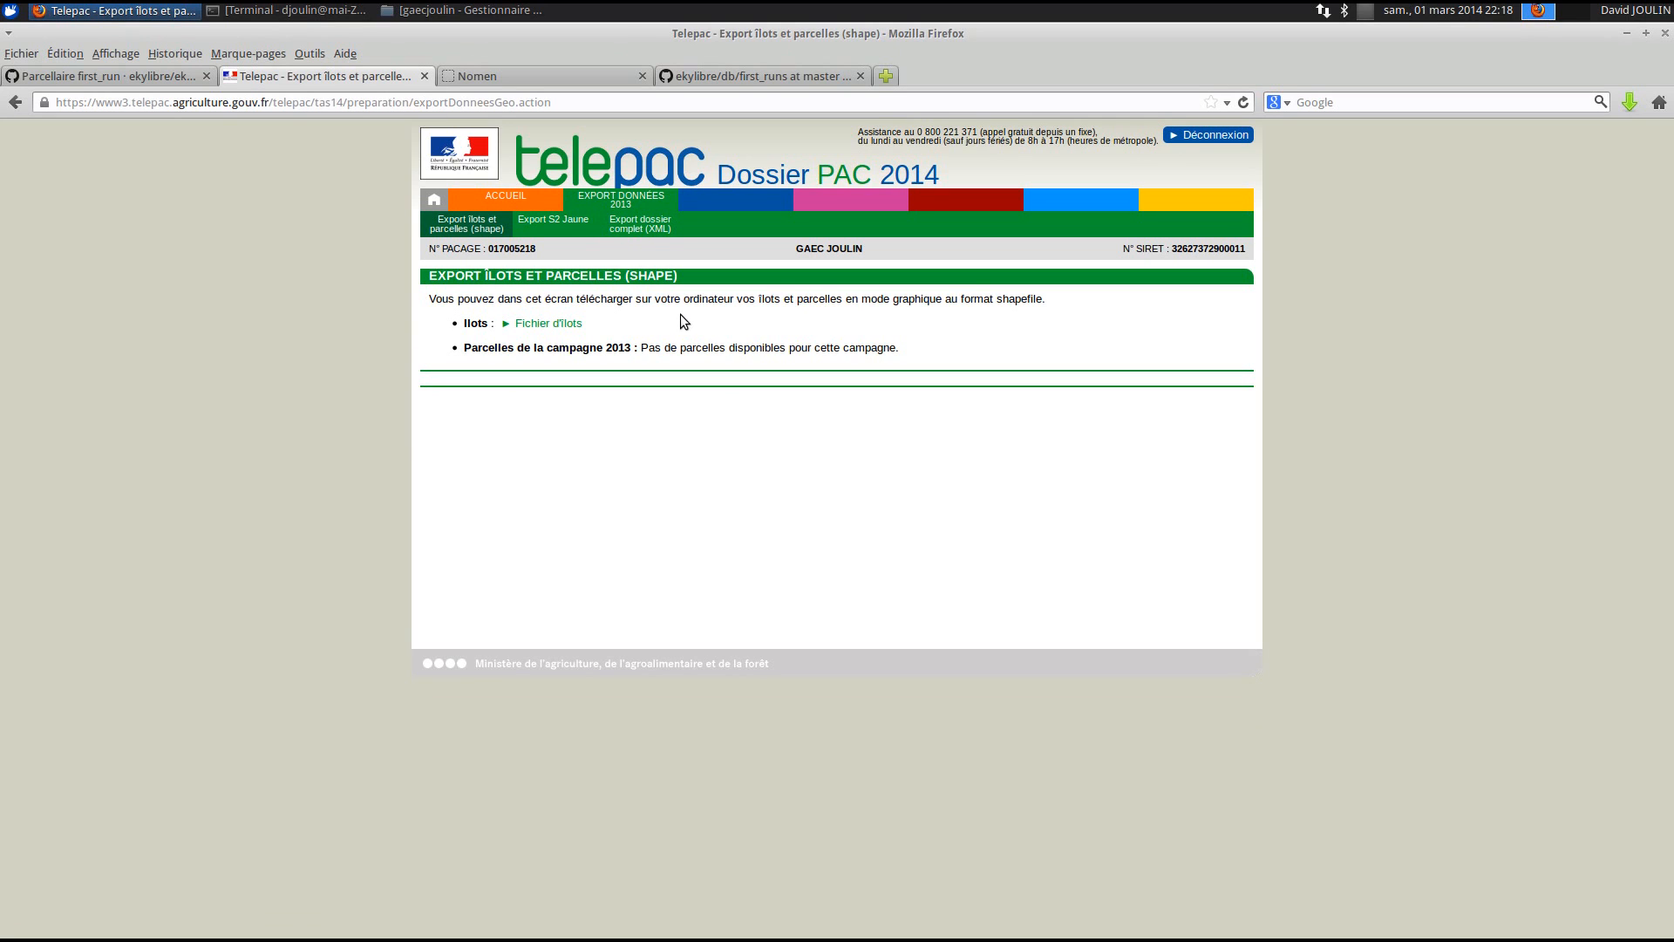
# - Save the Fichier d'îlots zip archive through Firefox's download dialog
pyautogui.click(530, 324)
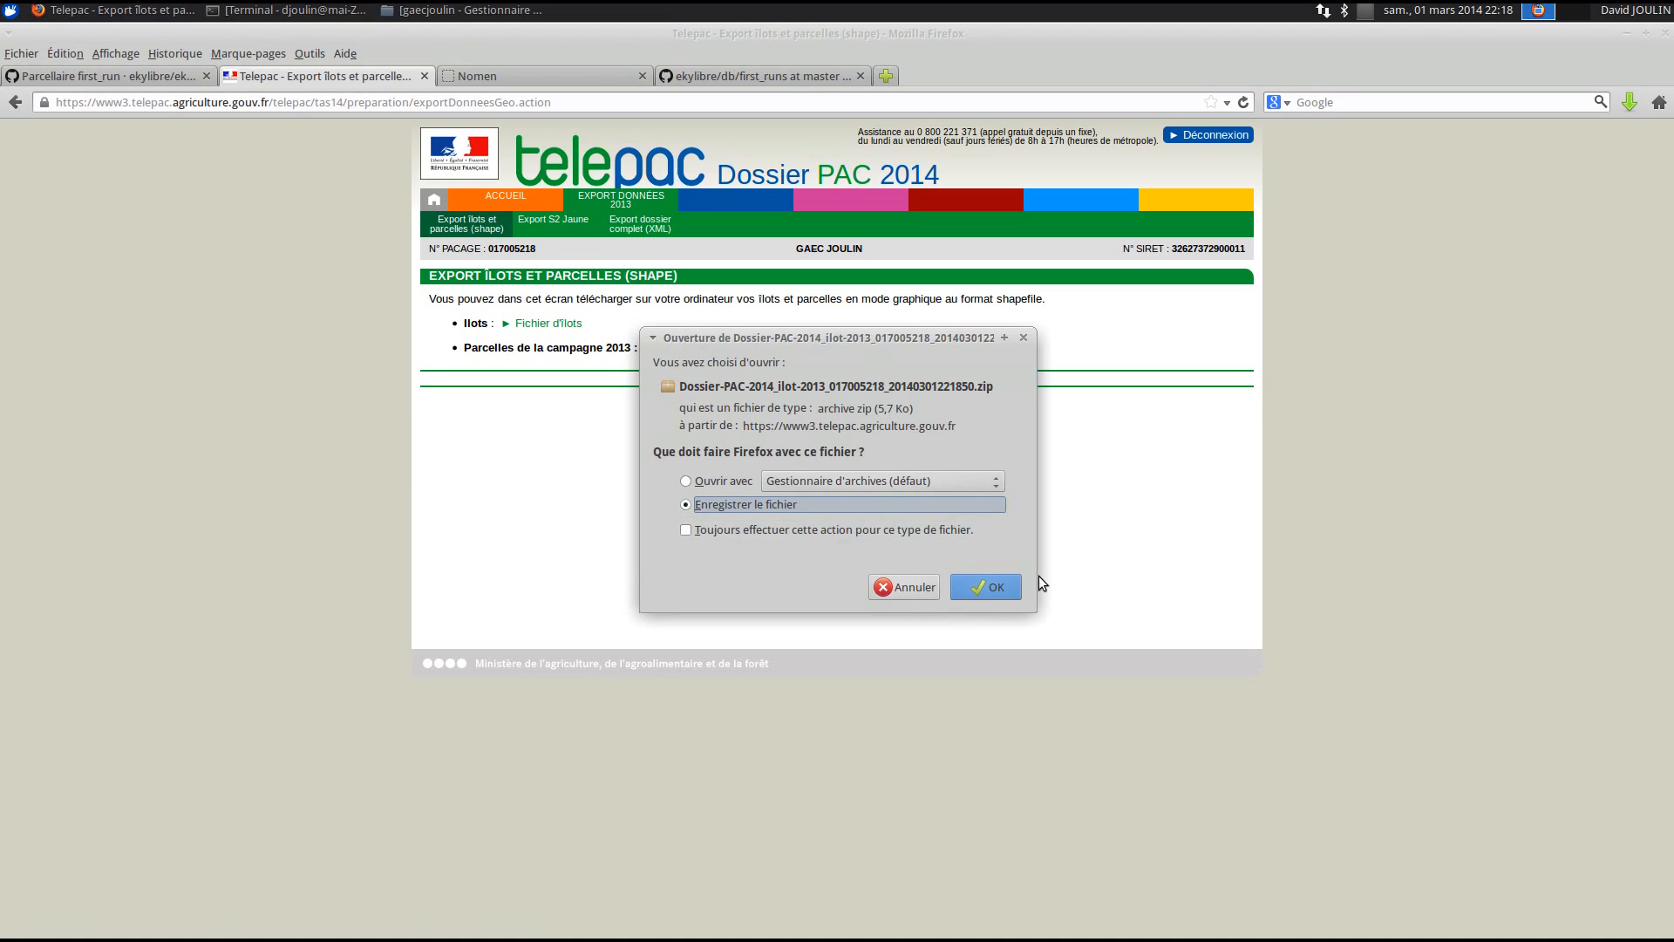
pyautogui.click(1013, 583)
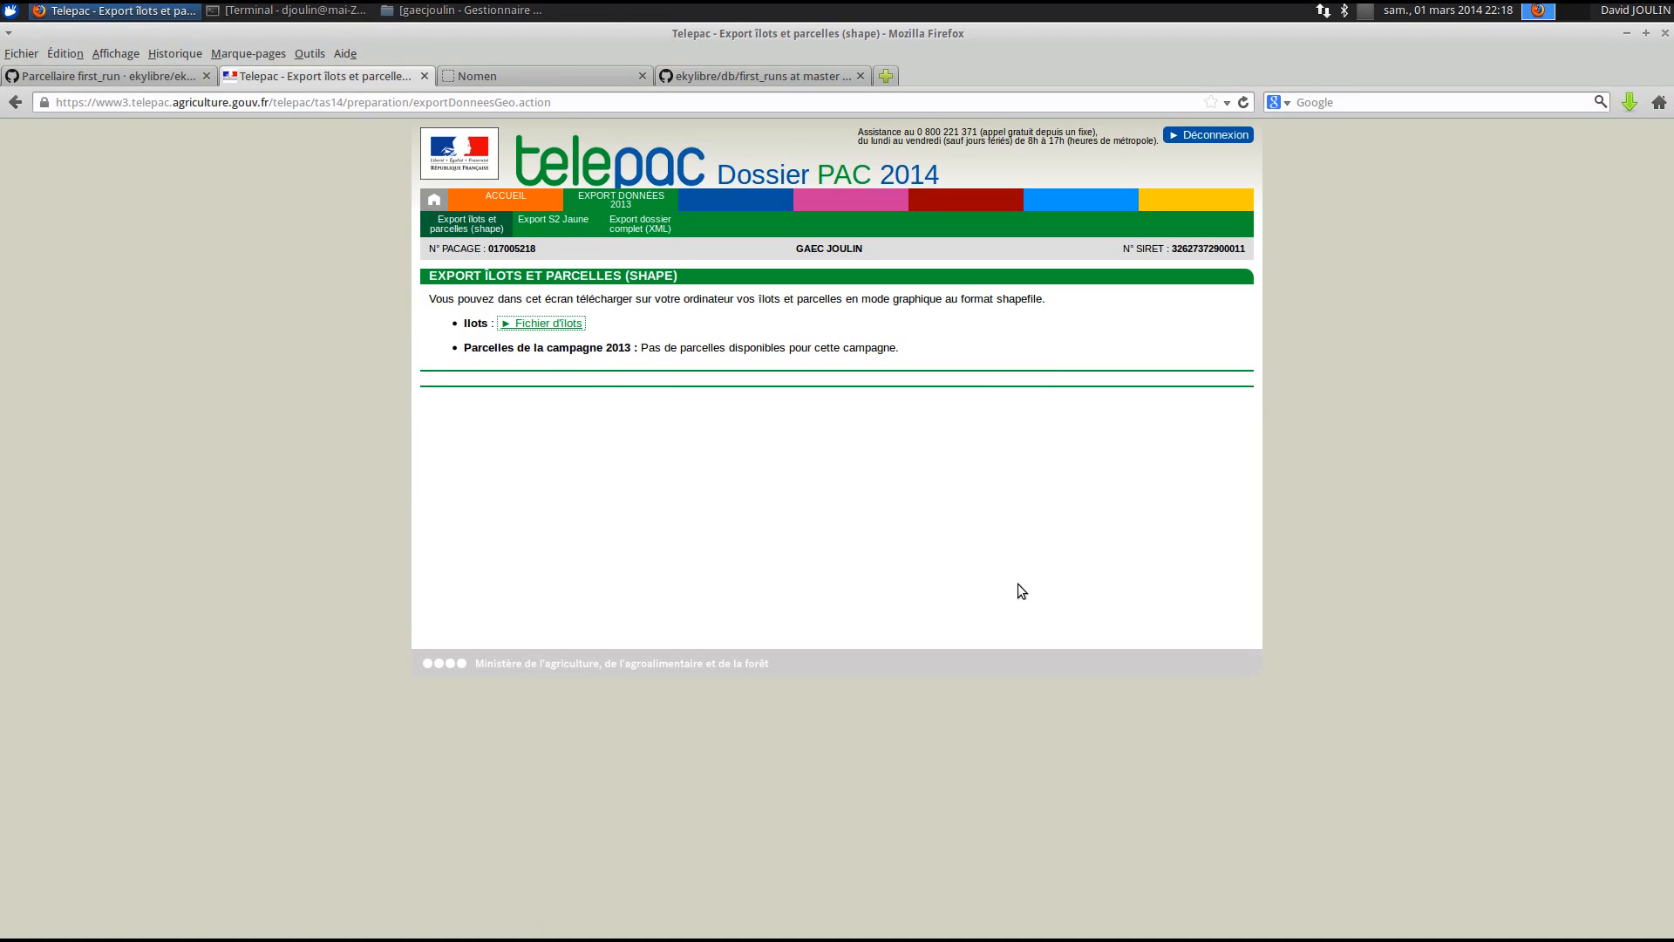
pyautogui.click(1014, 817)
pyautogui.click(510, 10)
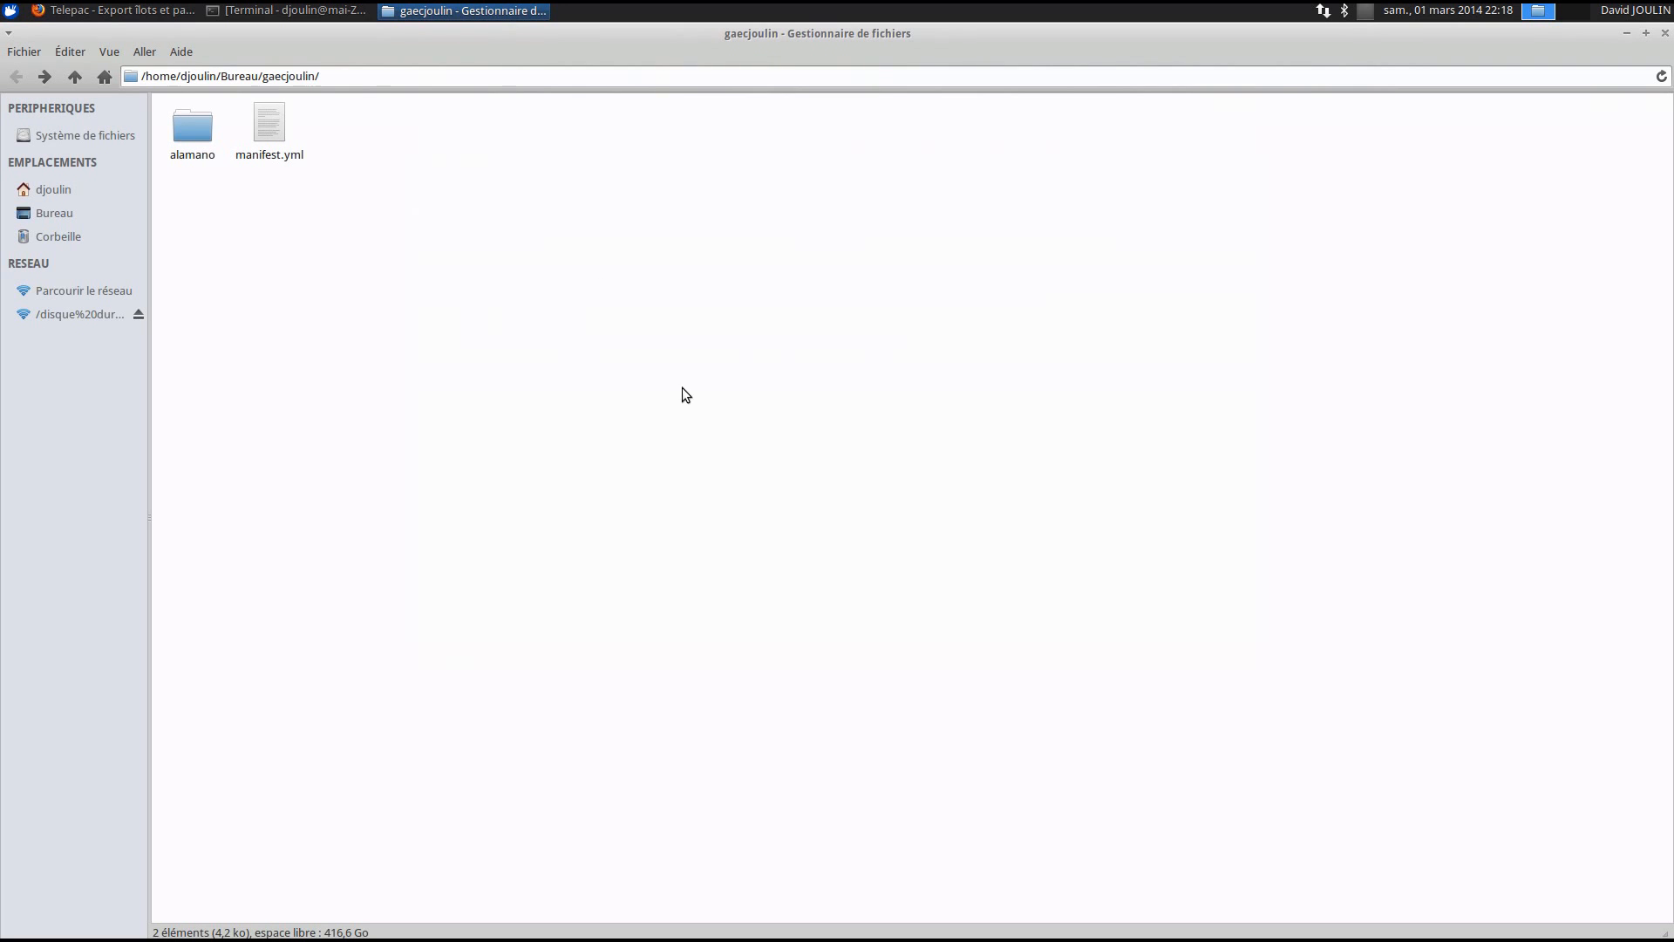
# - Extract the îlots zip in Téléchargements with Gestionnaire d'archives into the same folder
pyautogui.click(59, 193)
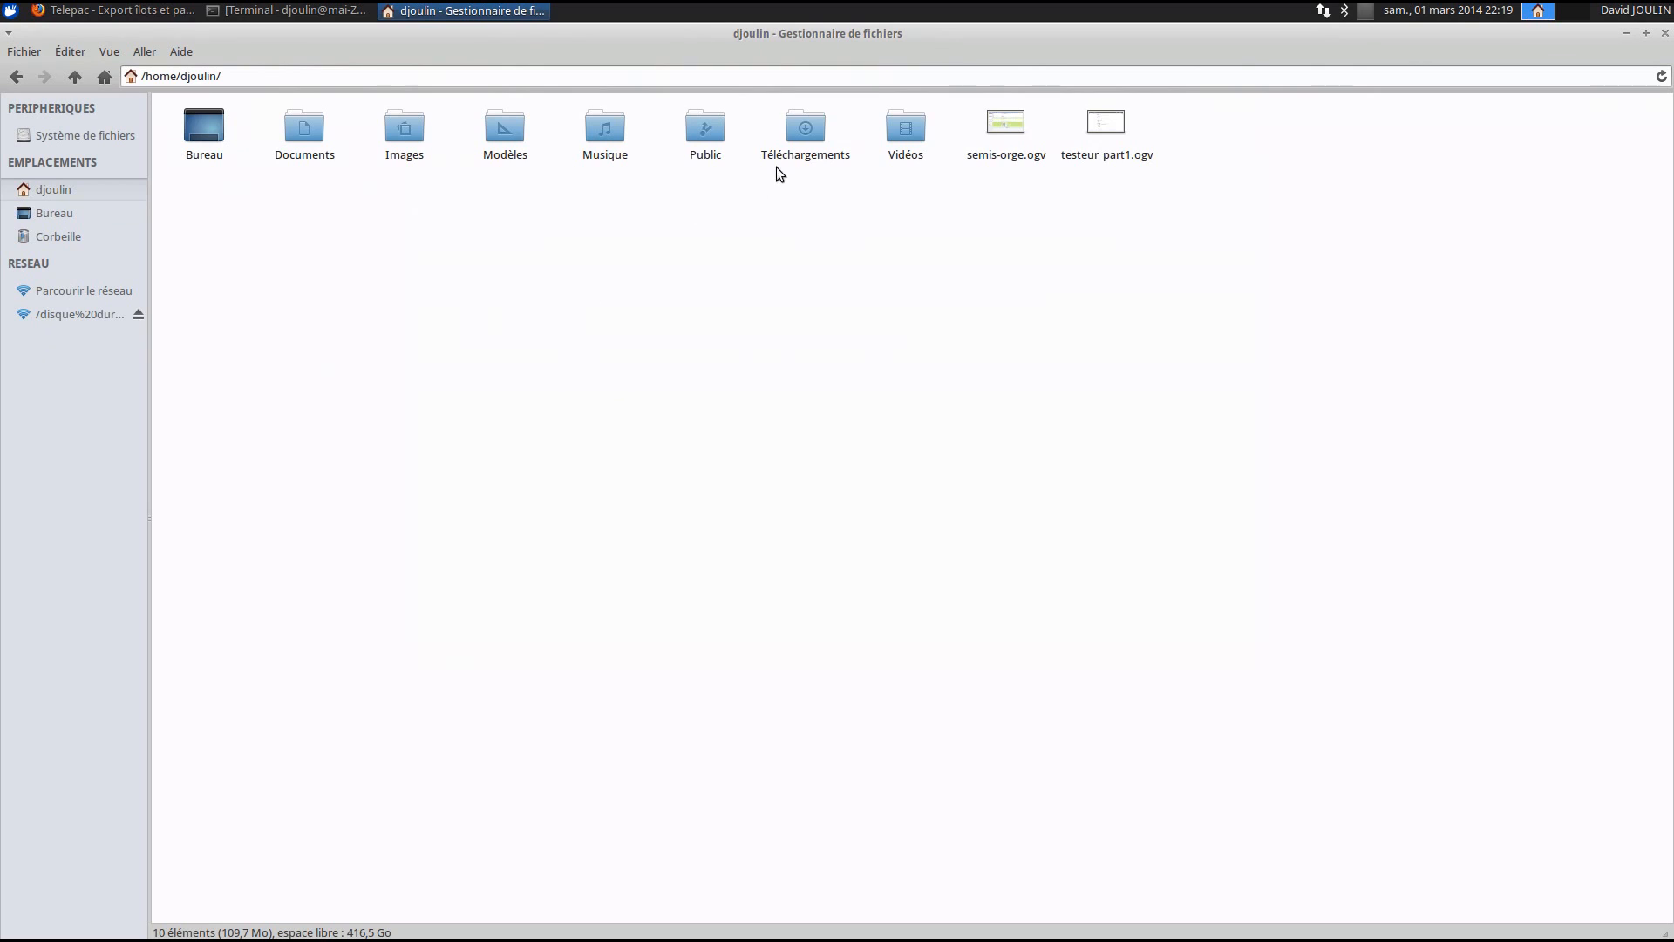
pyautogui.doubleClick(805, 131)
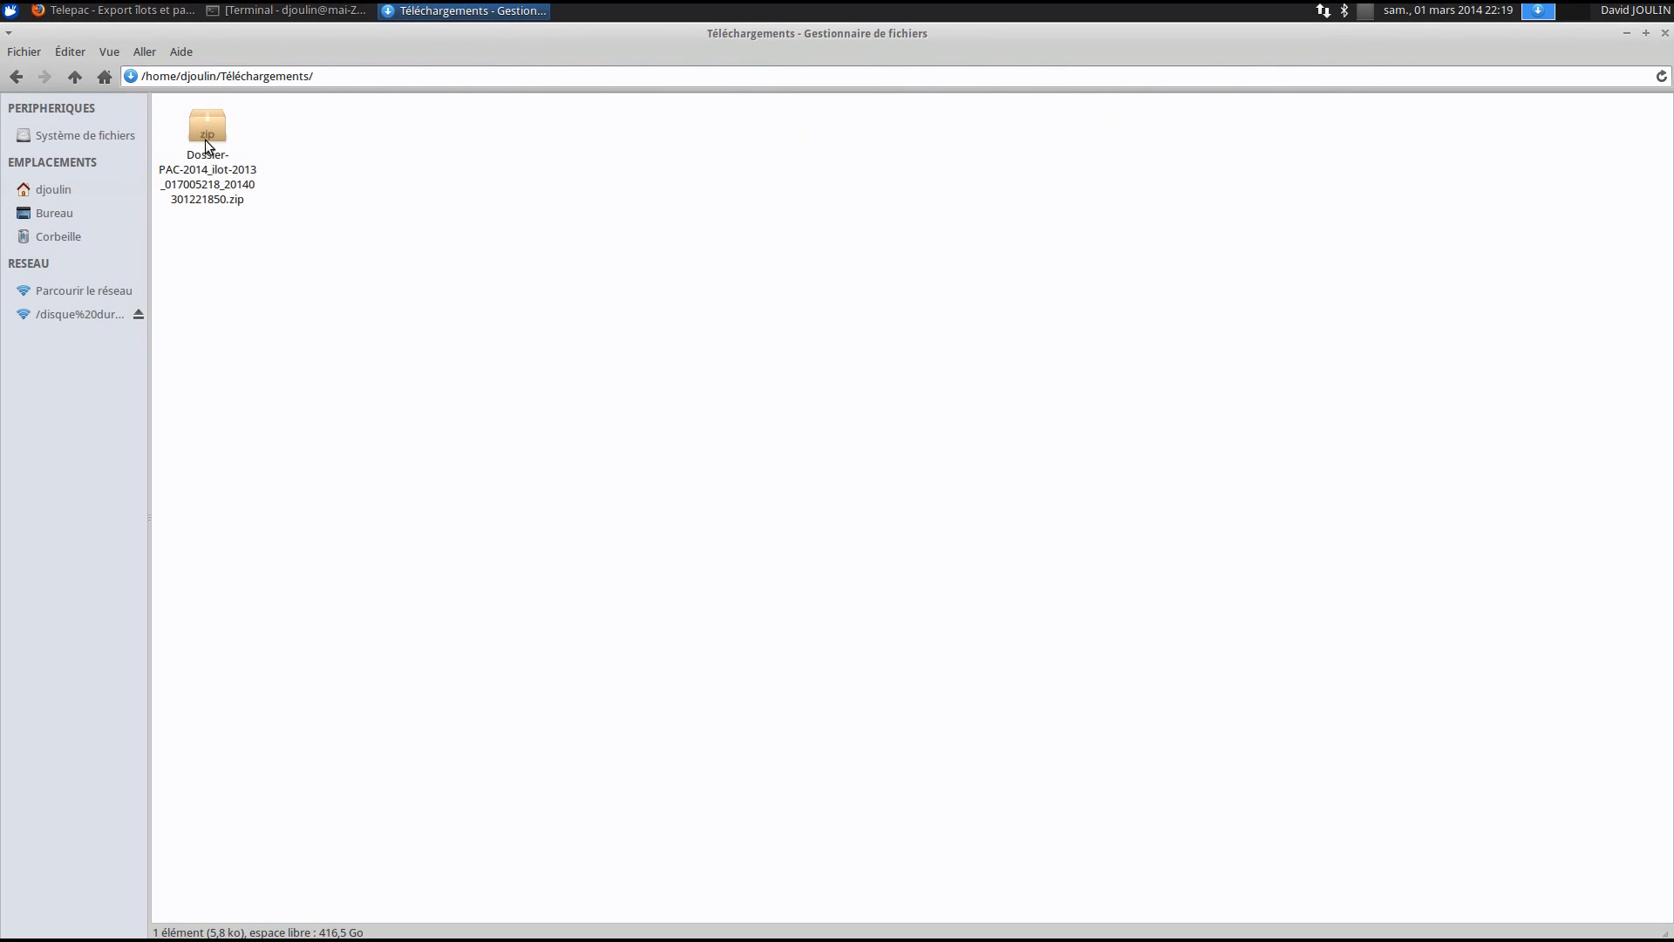
pyautogui.click(207, 142)
pyautogui.rightClick(208, 143)
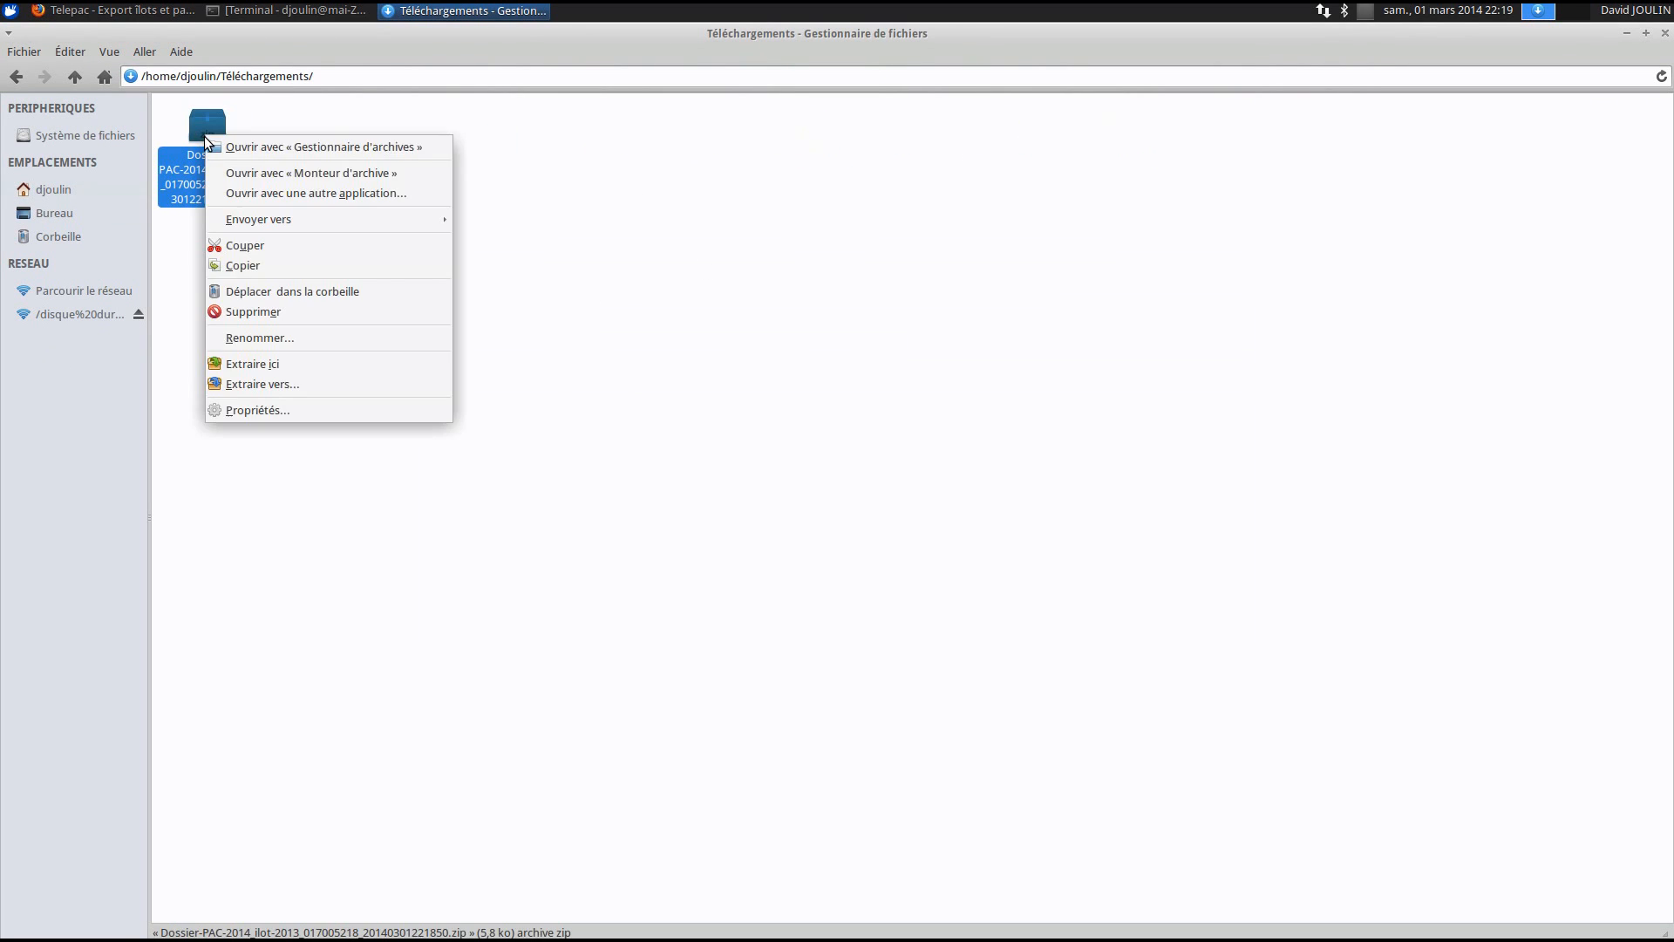
pyautogui.click(353, 148)
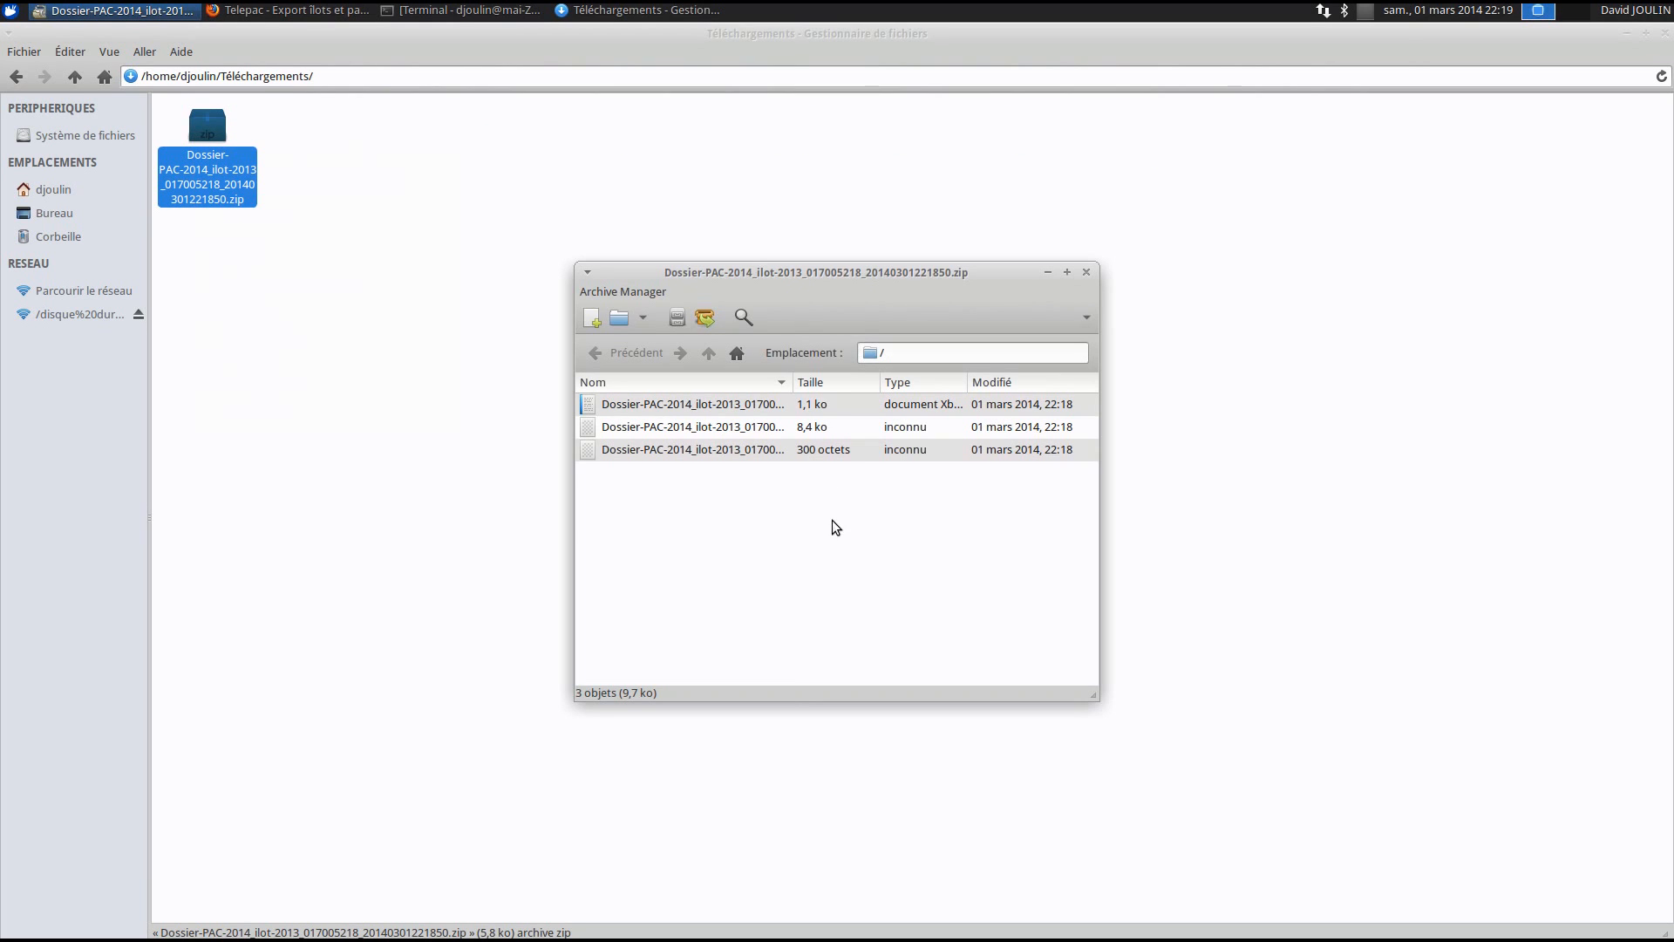
pyautogui.click(704, 318)
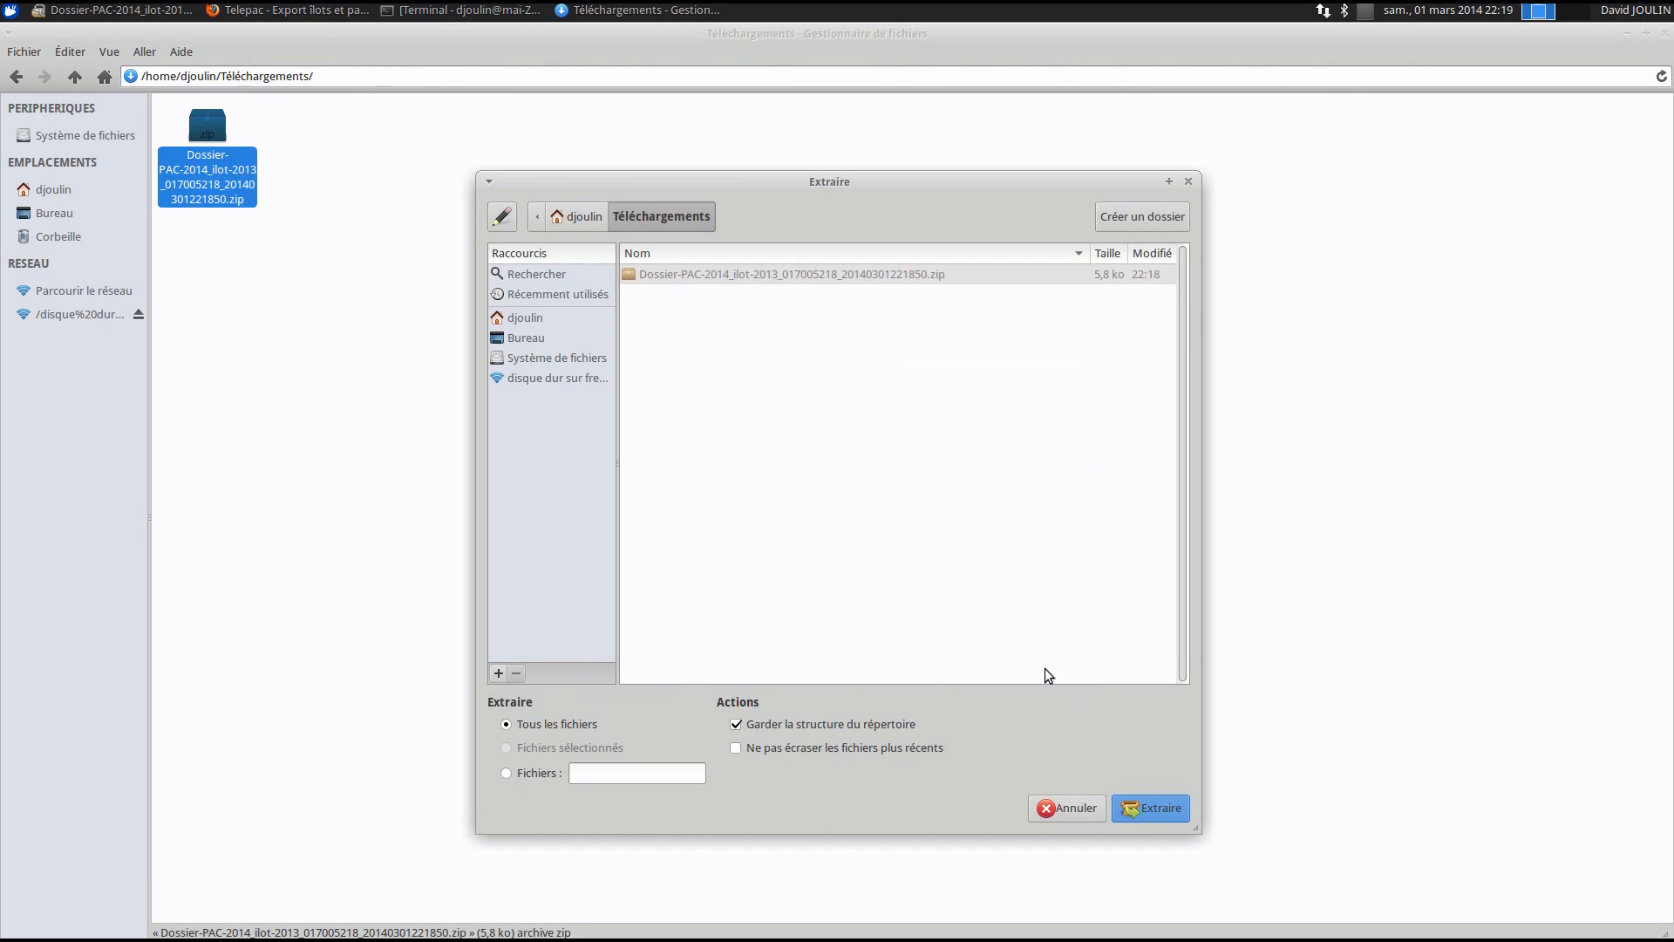
pyautogui.click(1155, 809)
pyautogui.click(842, 541)
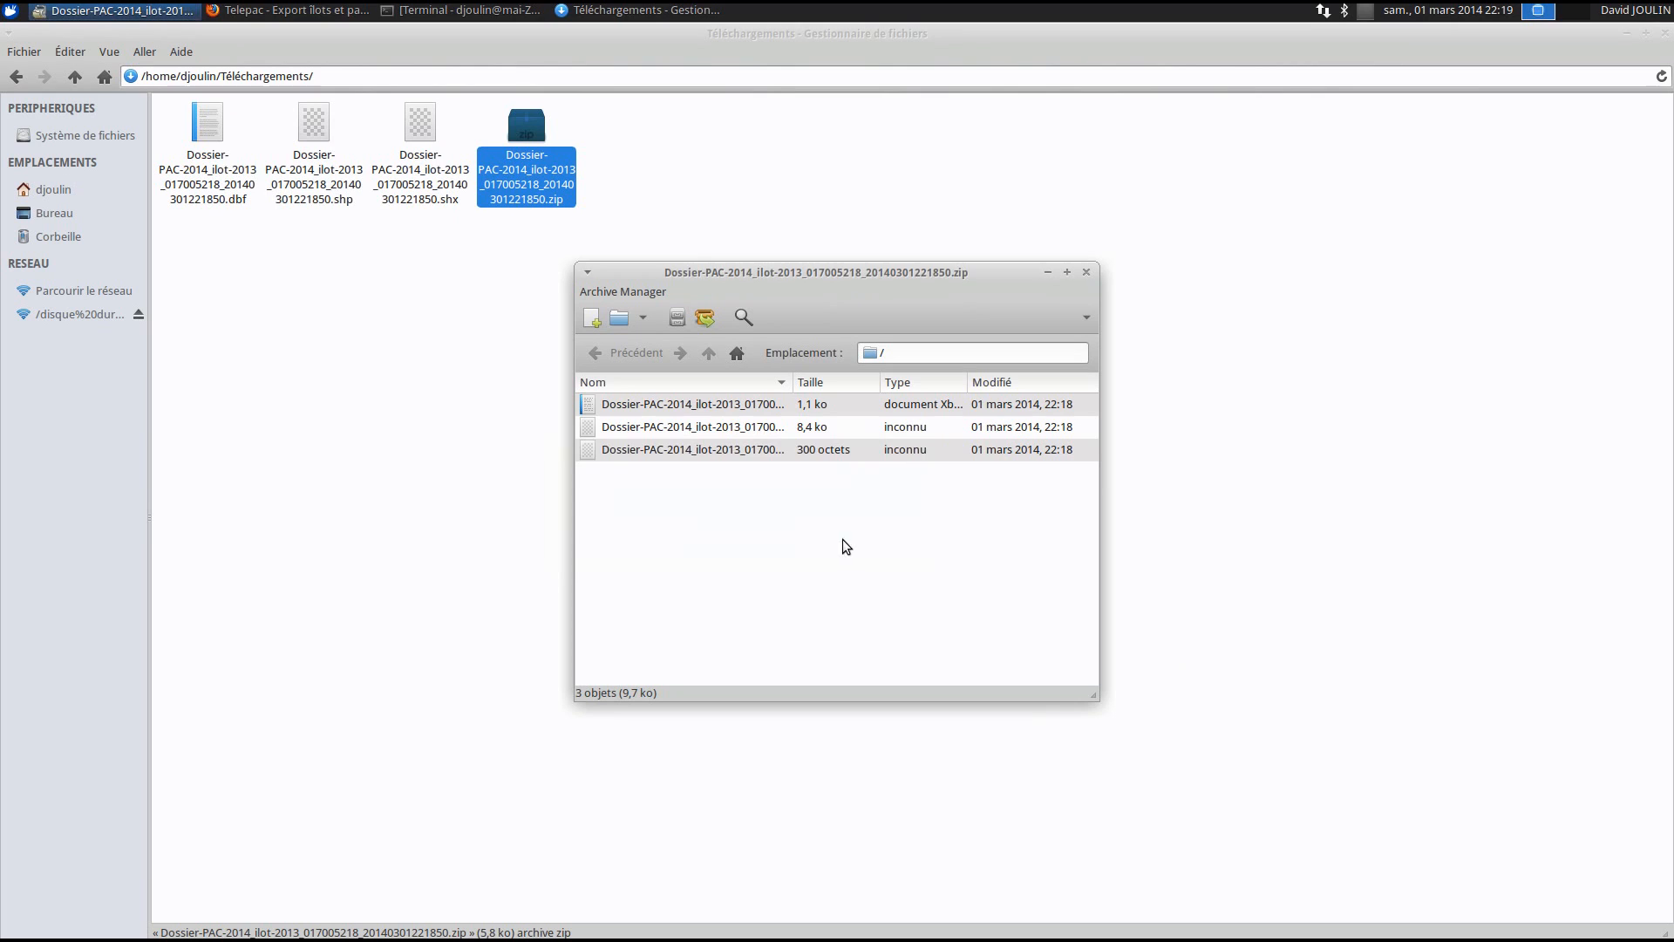
pyautogui.click(1086, 272)
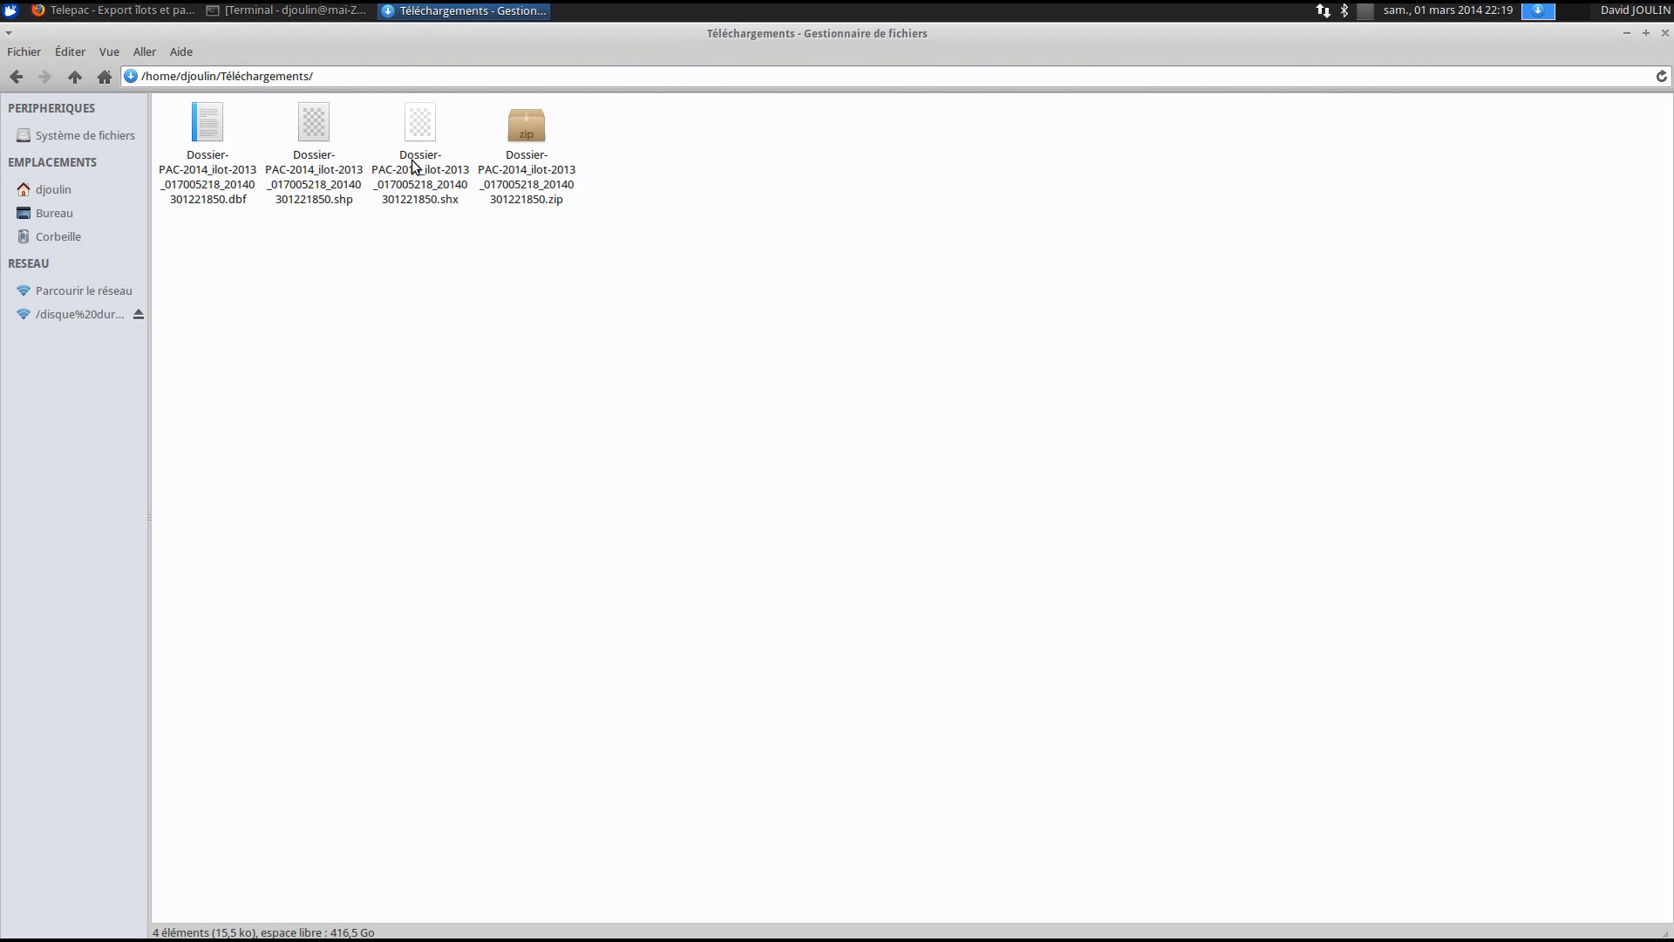
# - Rename the extracted .dbf file to ilot.dbf
pyautogui.click(207, 175)
pyautogui.rightClick(207, 176)
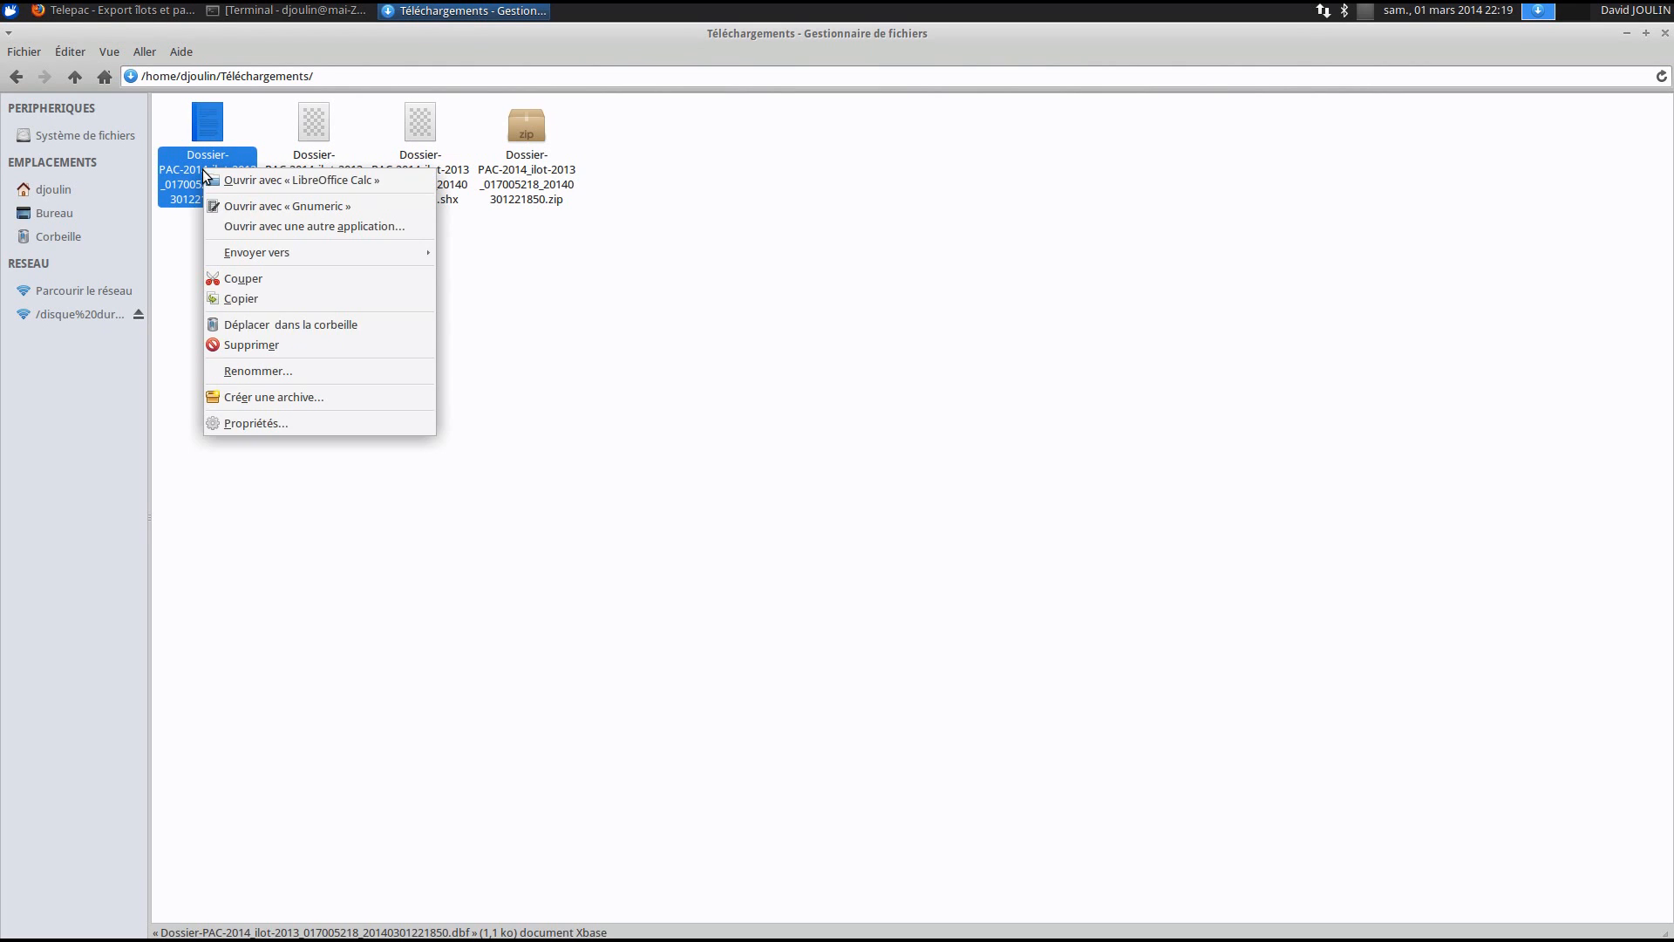
pyautogui.click(307, 375)
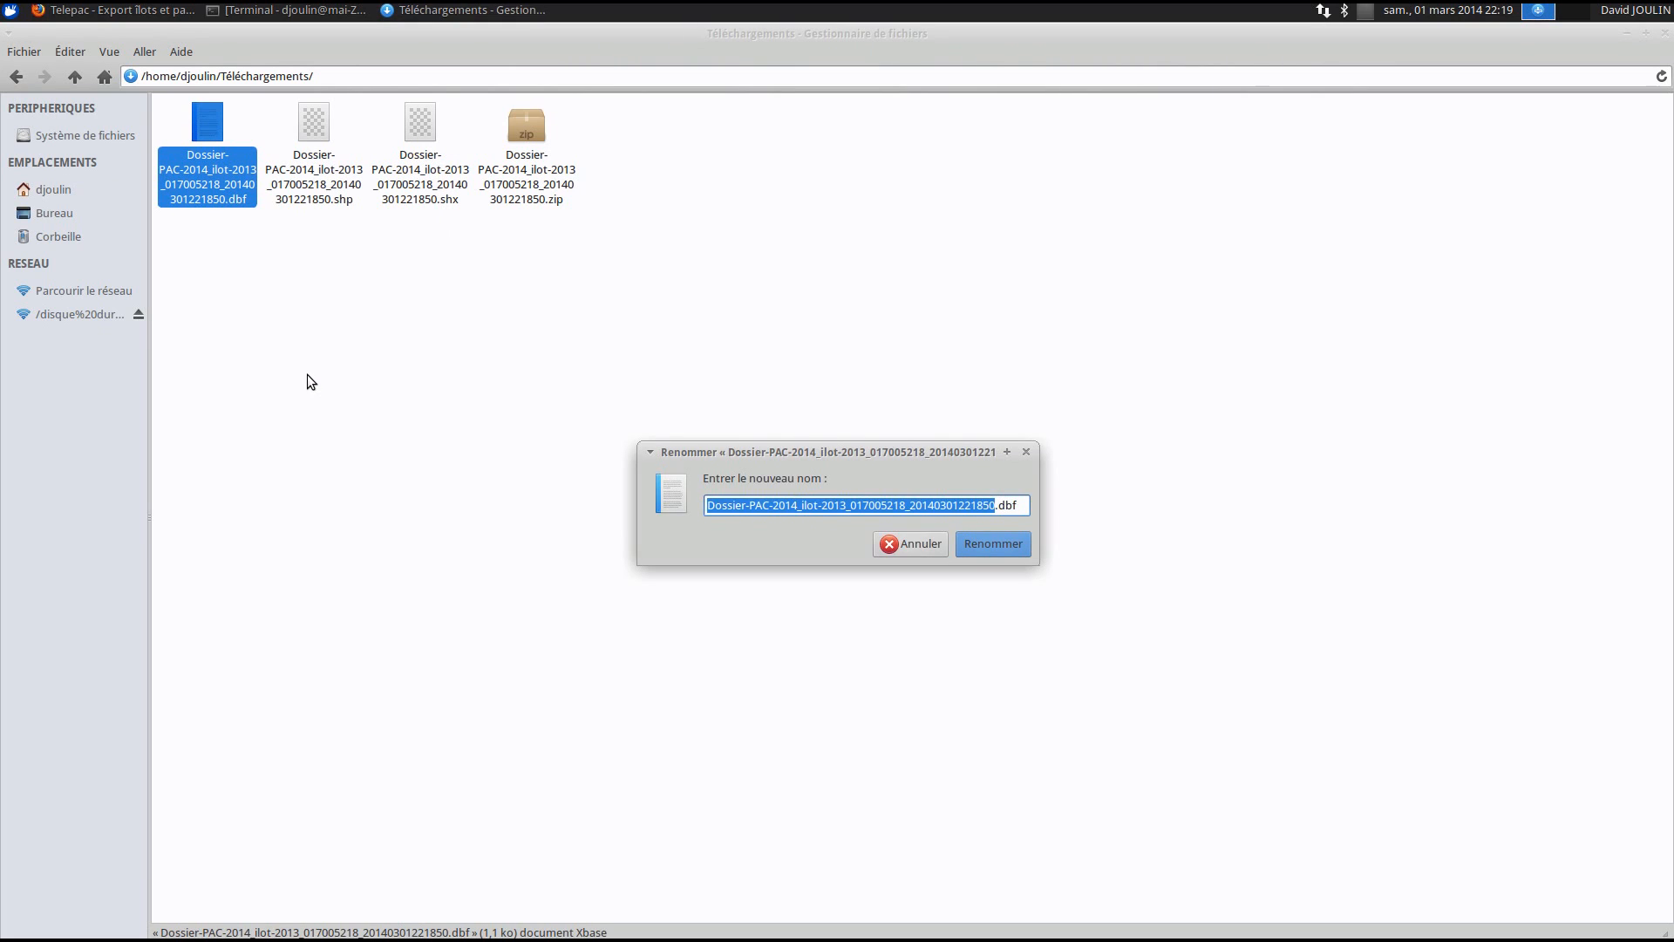
pyautogui.write('ilot')
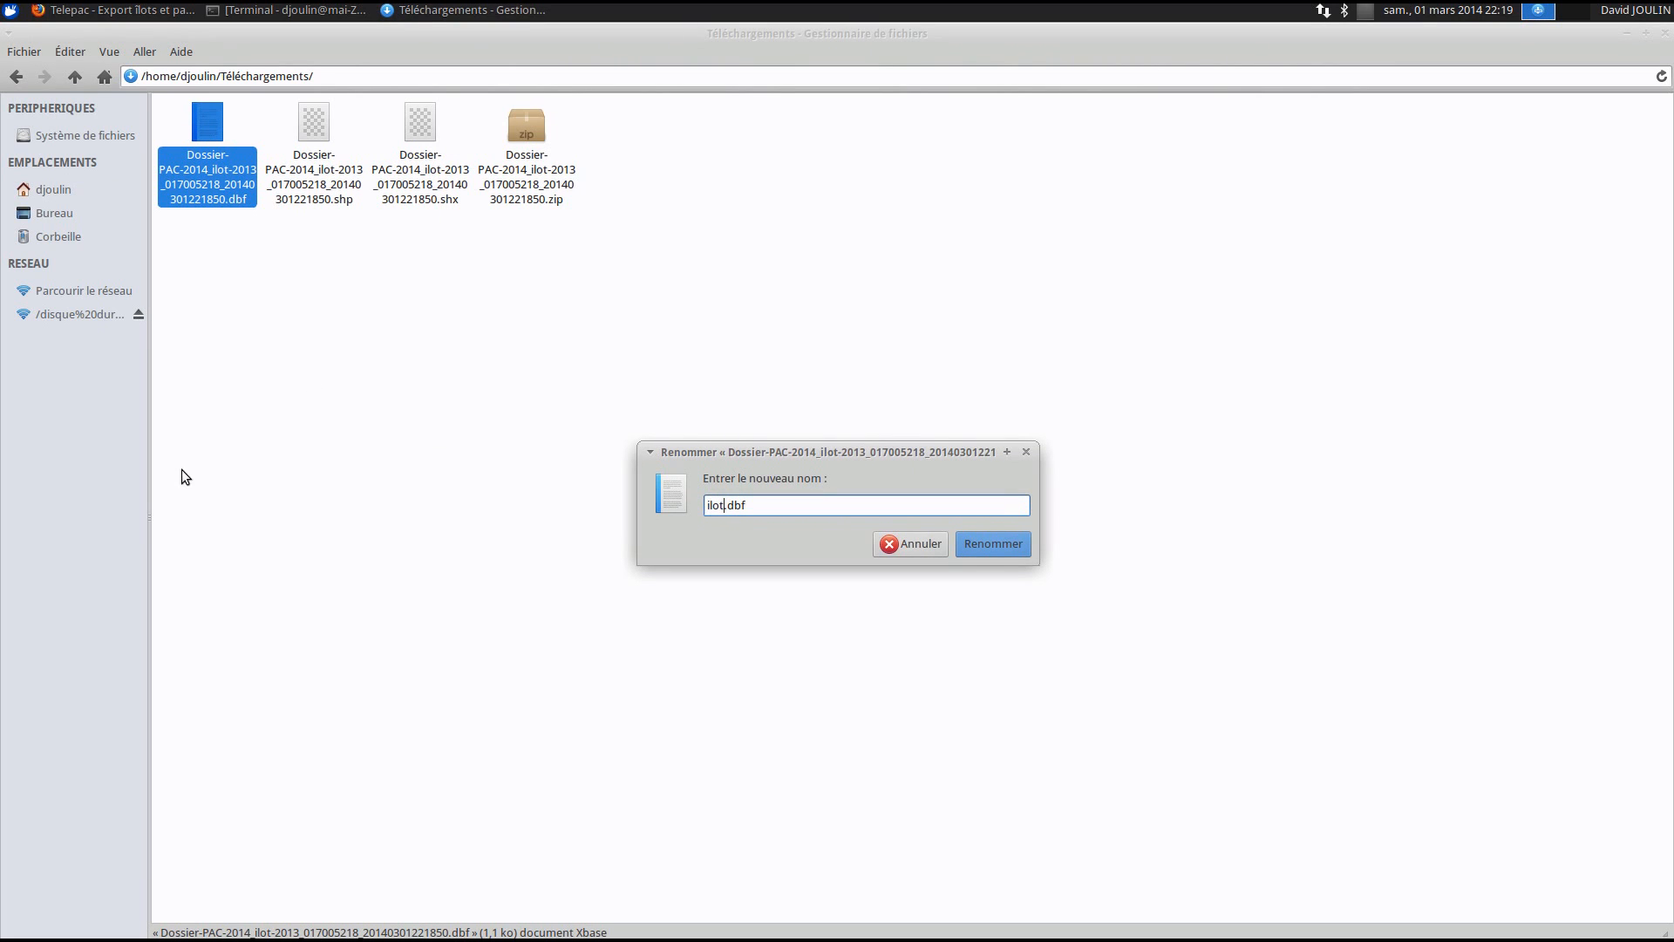
pyautogui.click(990, 558)
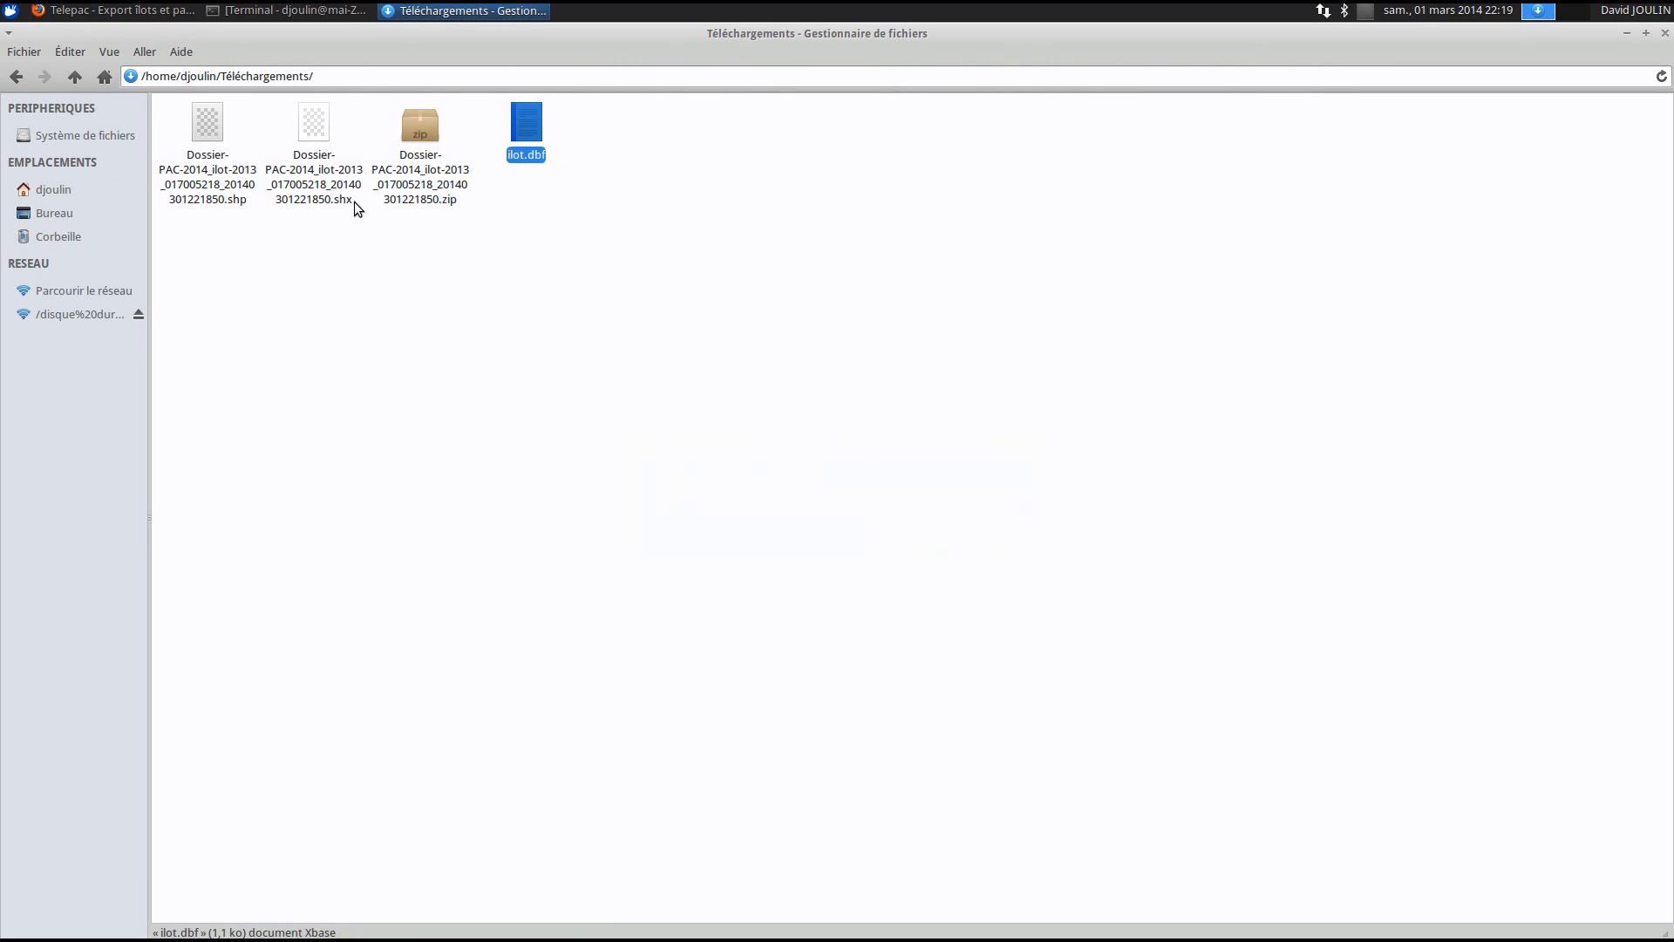
# - Rename the .shx and .shp files to ilot.shx and ilot.shp
pyautogui.rightClick(326, 176)
pyautogui.click(415, 334)
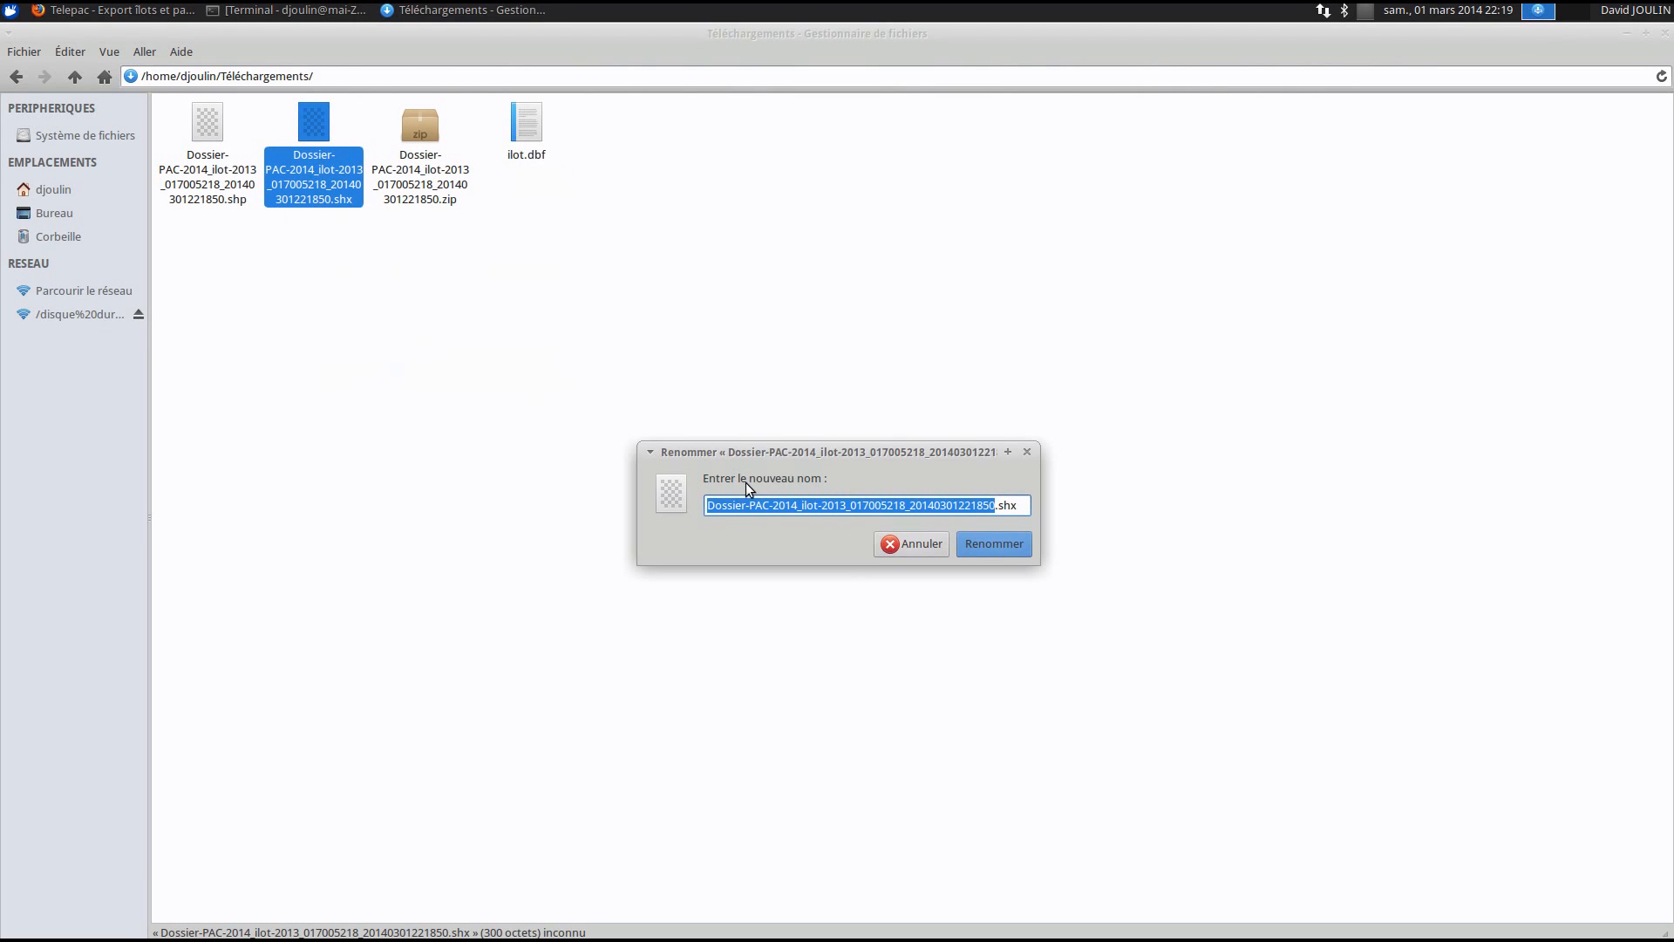
pyautogui.write('ilot')
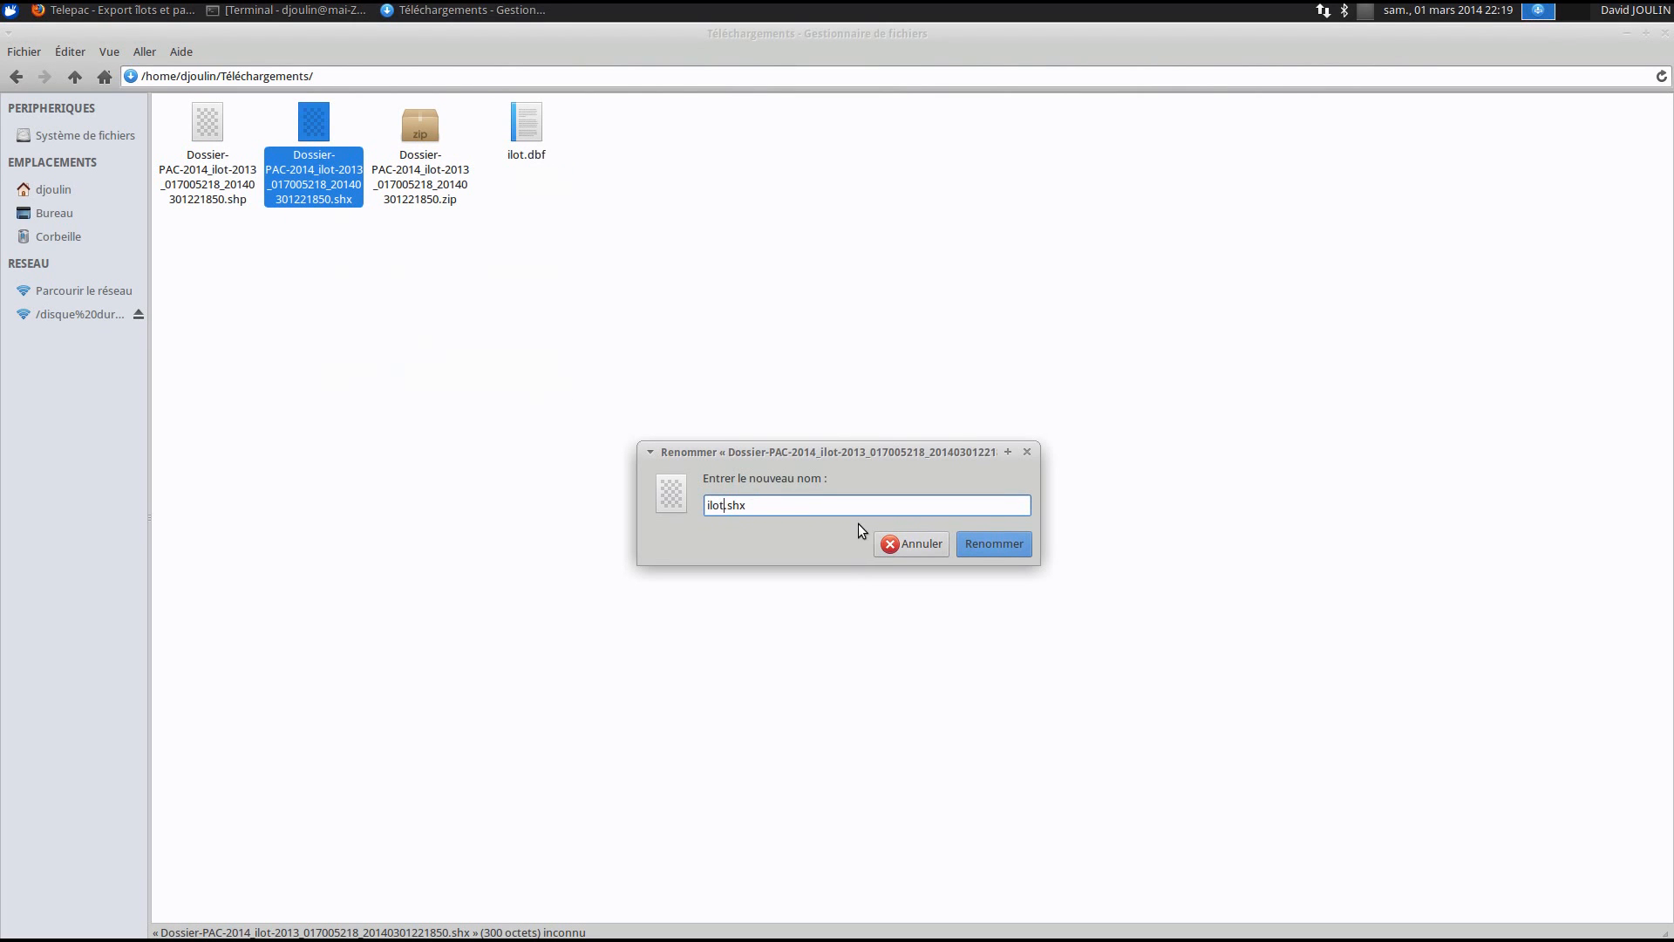
pyautogui.click(1019, 542)
pyautogui.rightClick(167, 160)
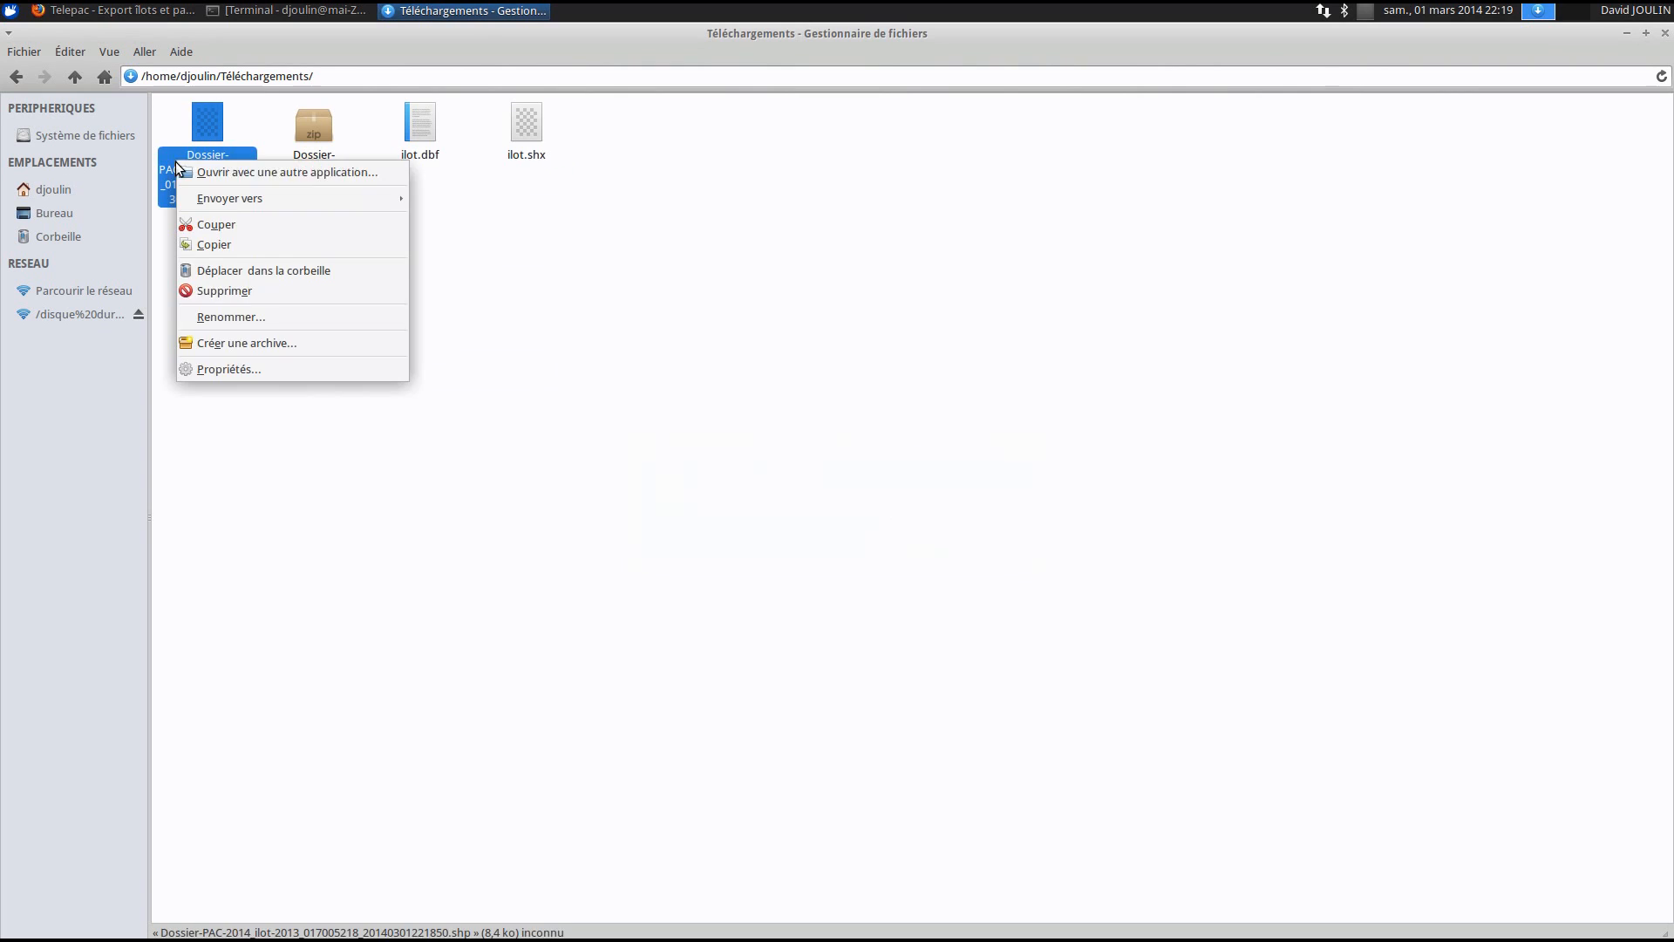
pyautogui.click(228, 295)
pyautogui.write('ilot.shp')
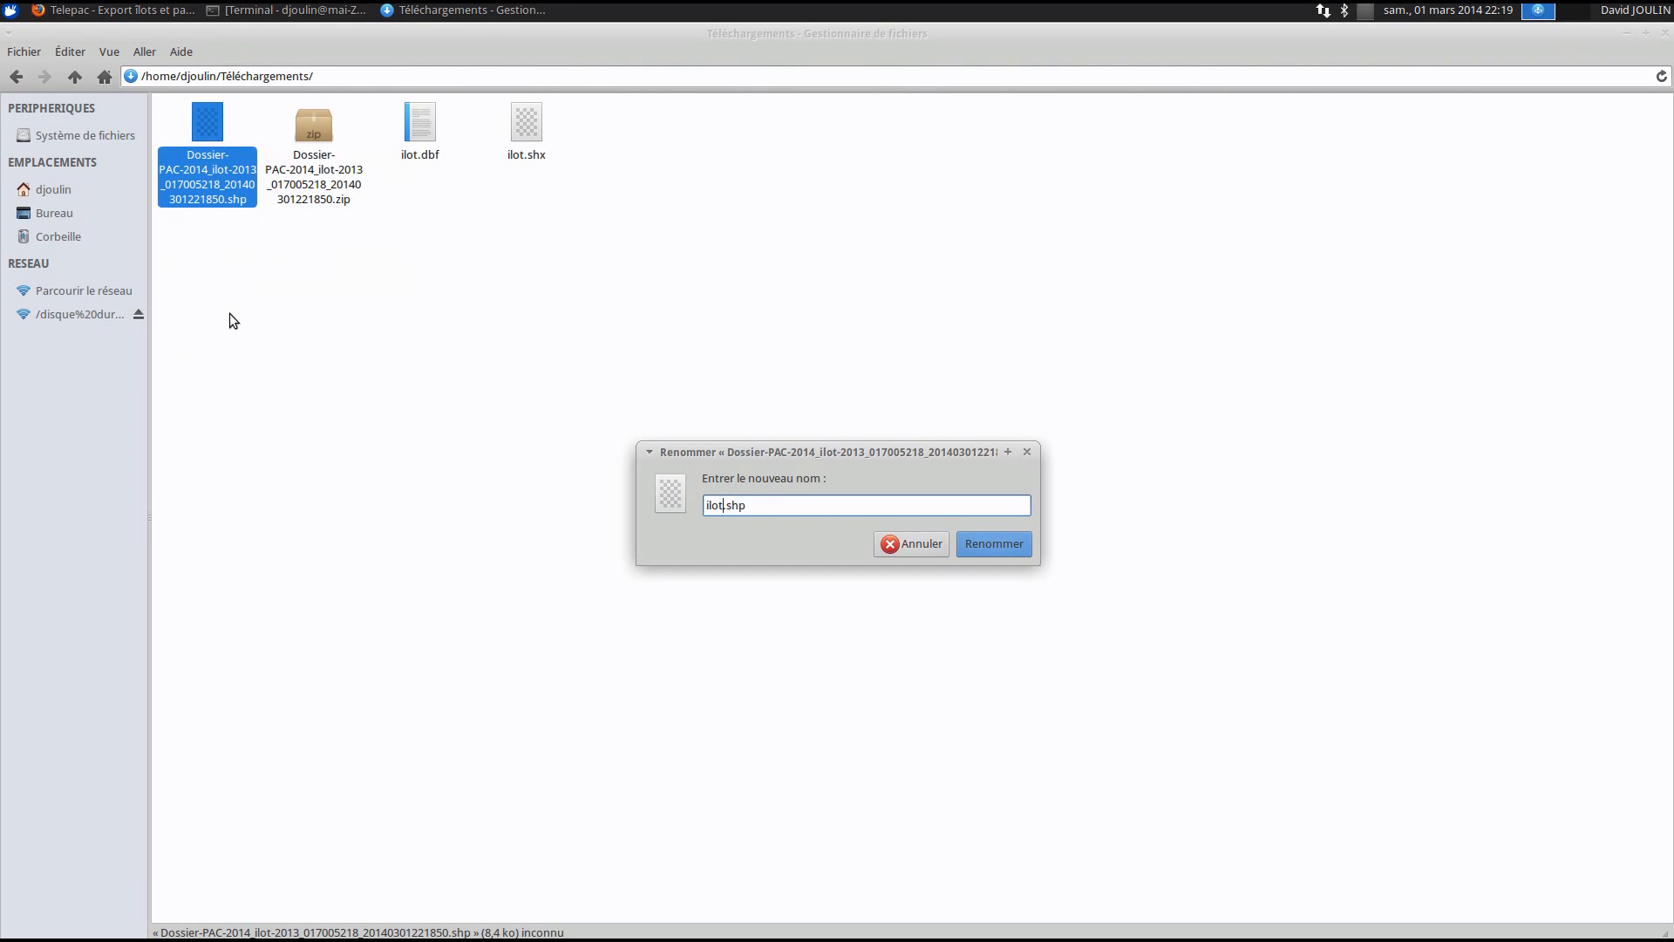
pyautogui.click(1016, 543)
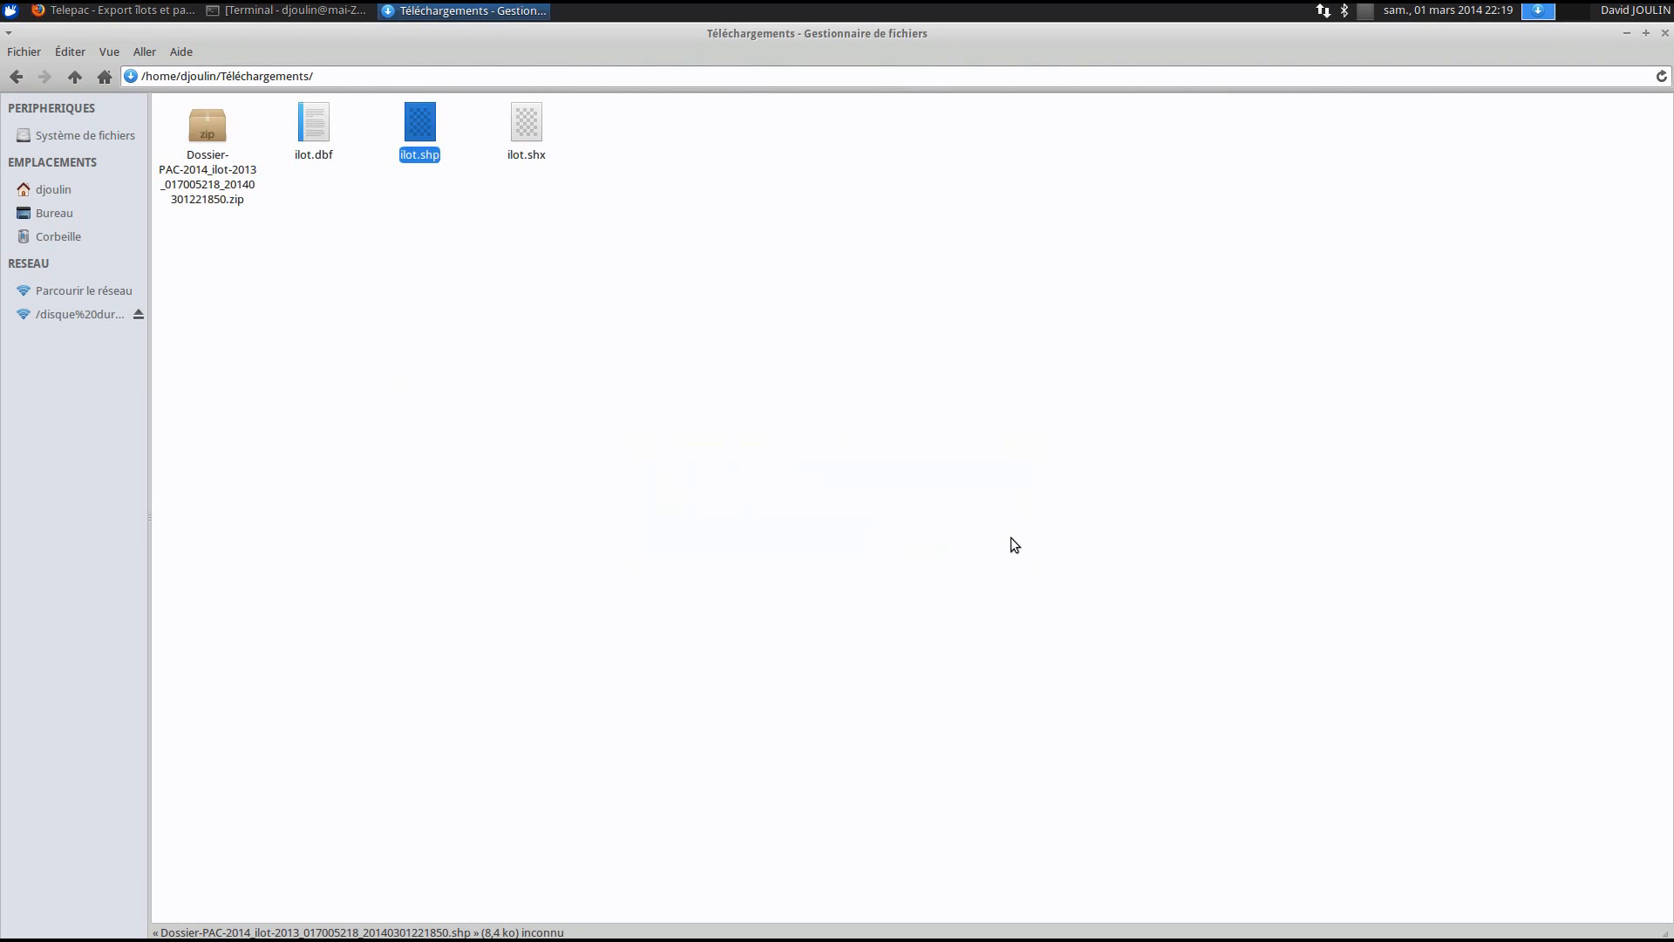
pyautogui.click(131, 10)
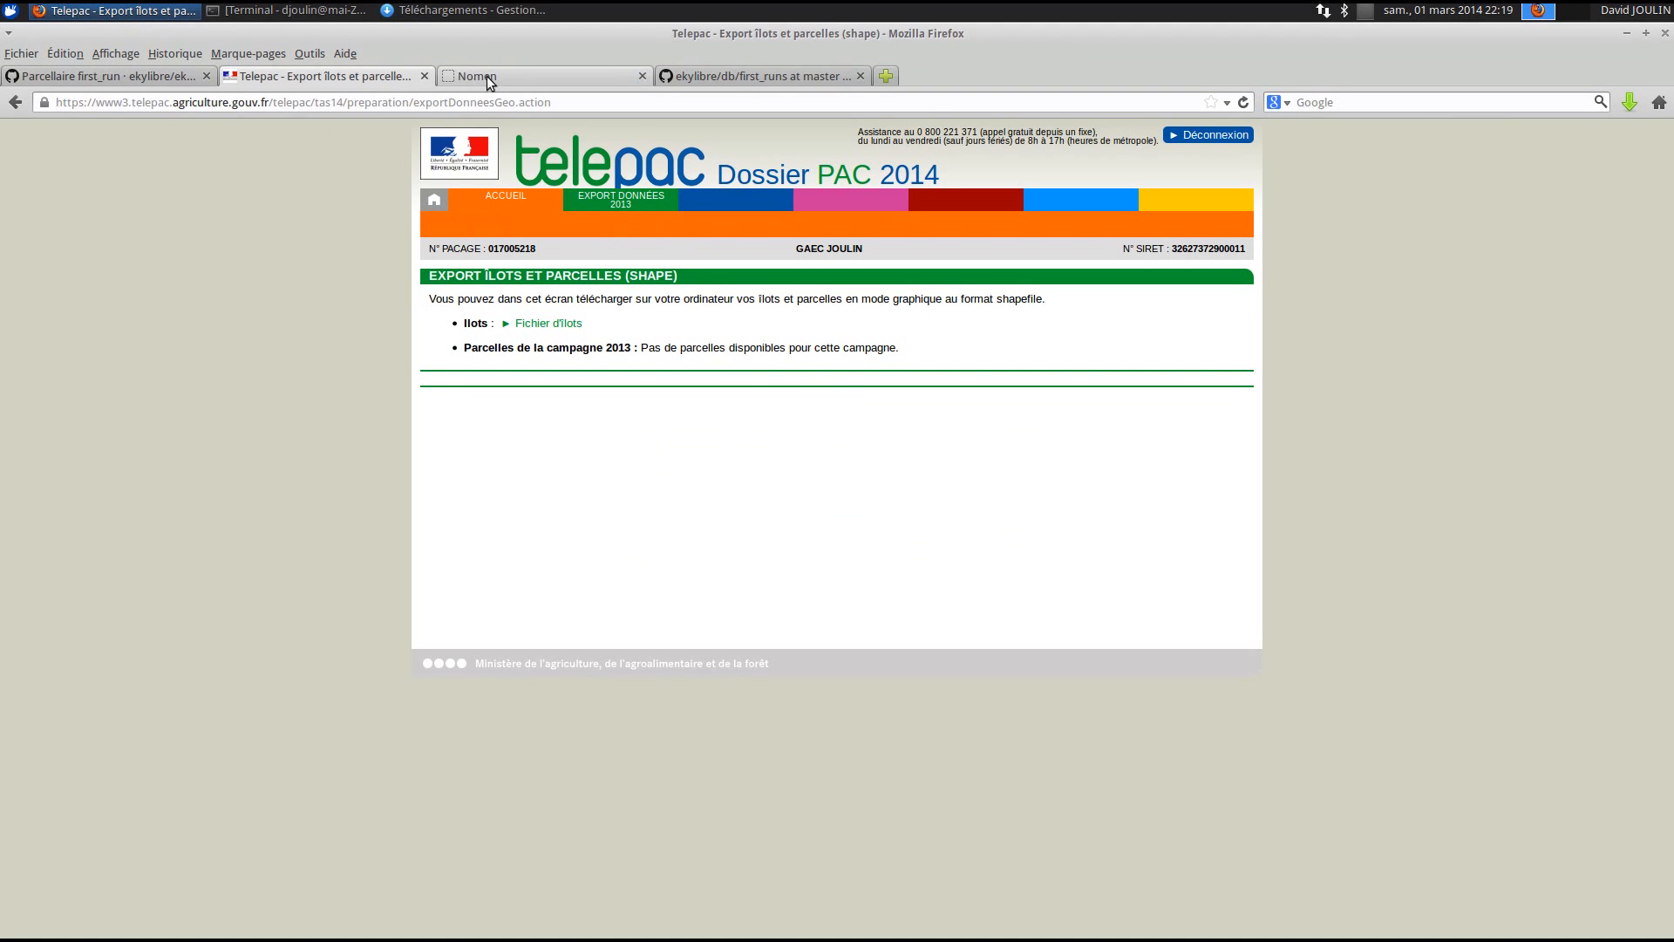
# - Log out of TelePAC, close its tab, and select ilot.dbf, ilot.shp and ilot.shx in Téléchargements
pyautogui.click(1207, 135)
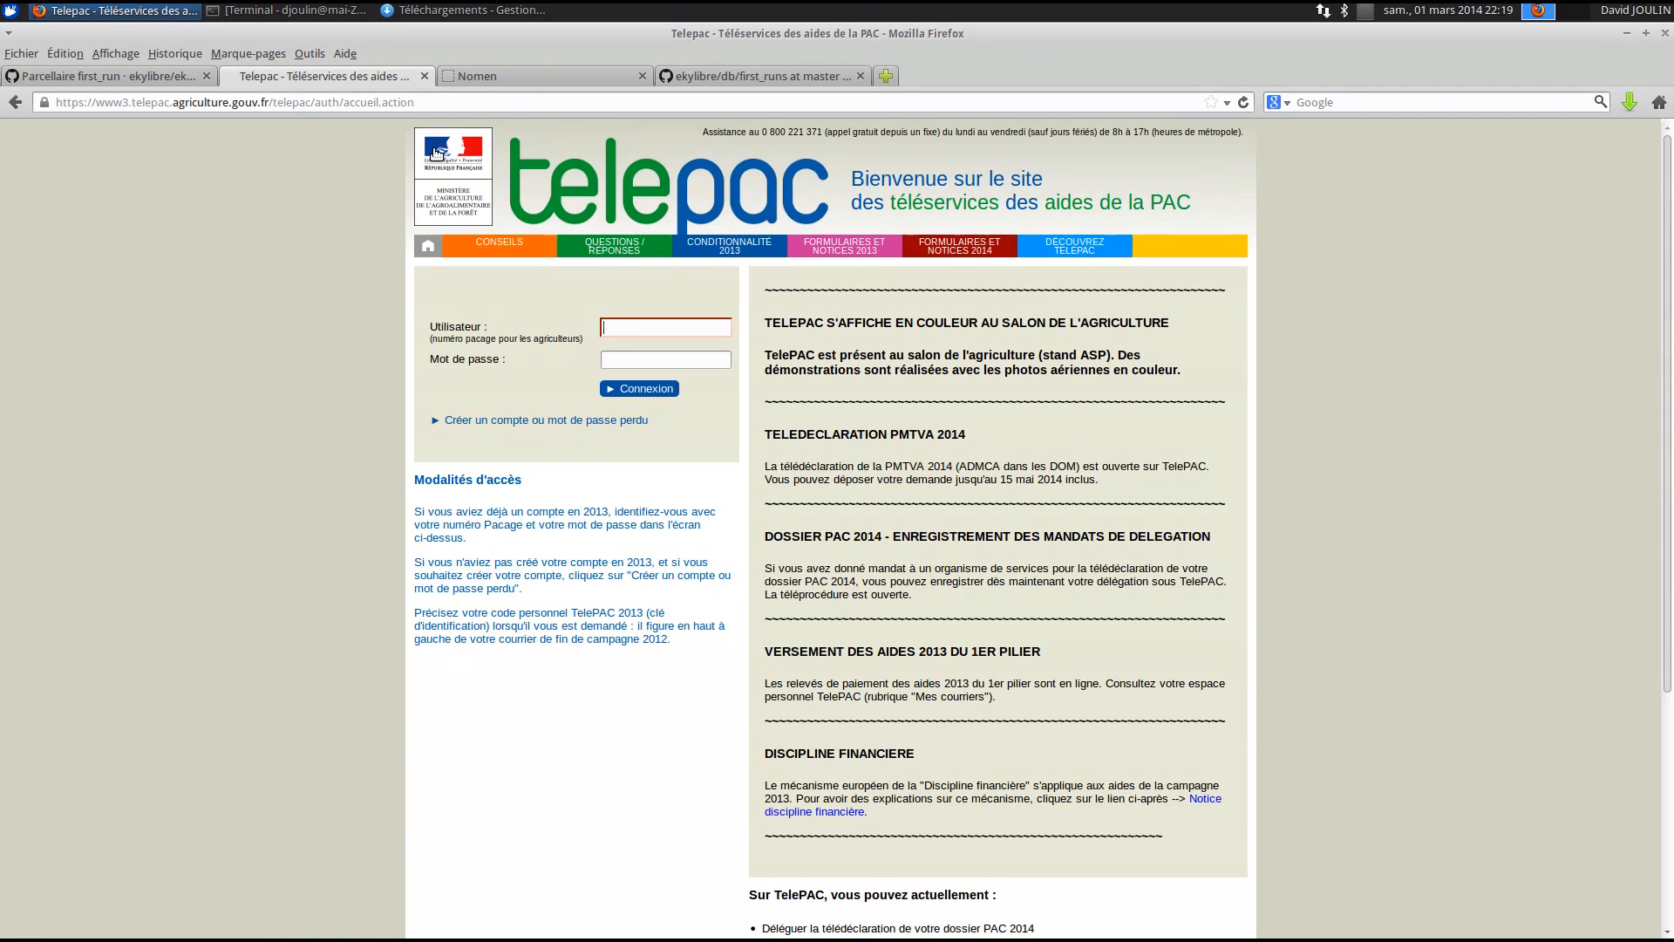
pyautogui.click(426, 77)
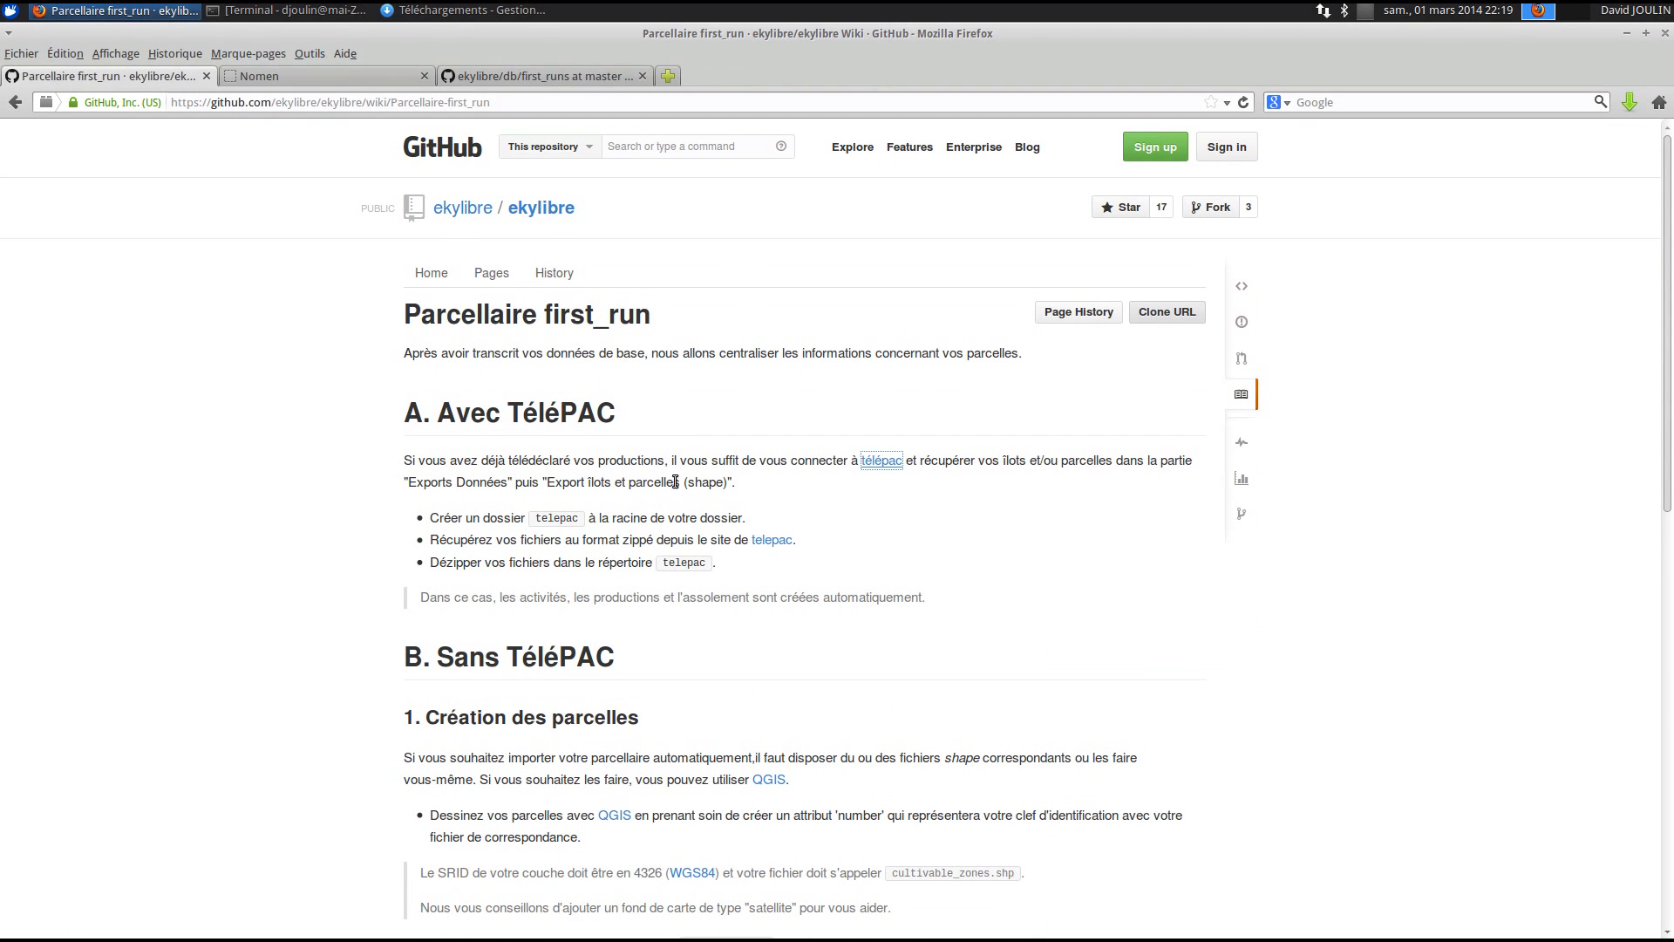
pyautogui.moveTo(452, 519); pyautogui.dragTo(755, 520)
pyautogui.click(763, 518)
pyautogui.click(458, 10)
pyautogui.moveTo(609, 264); pyautogui.dragTo(321, 130)
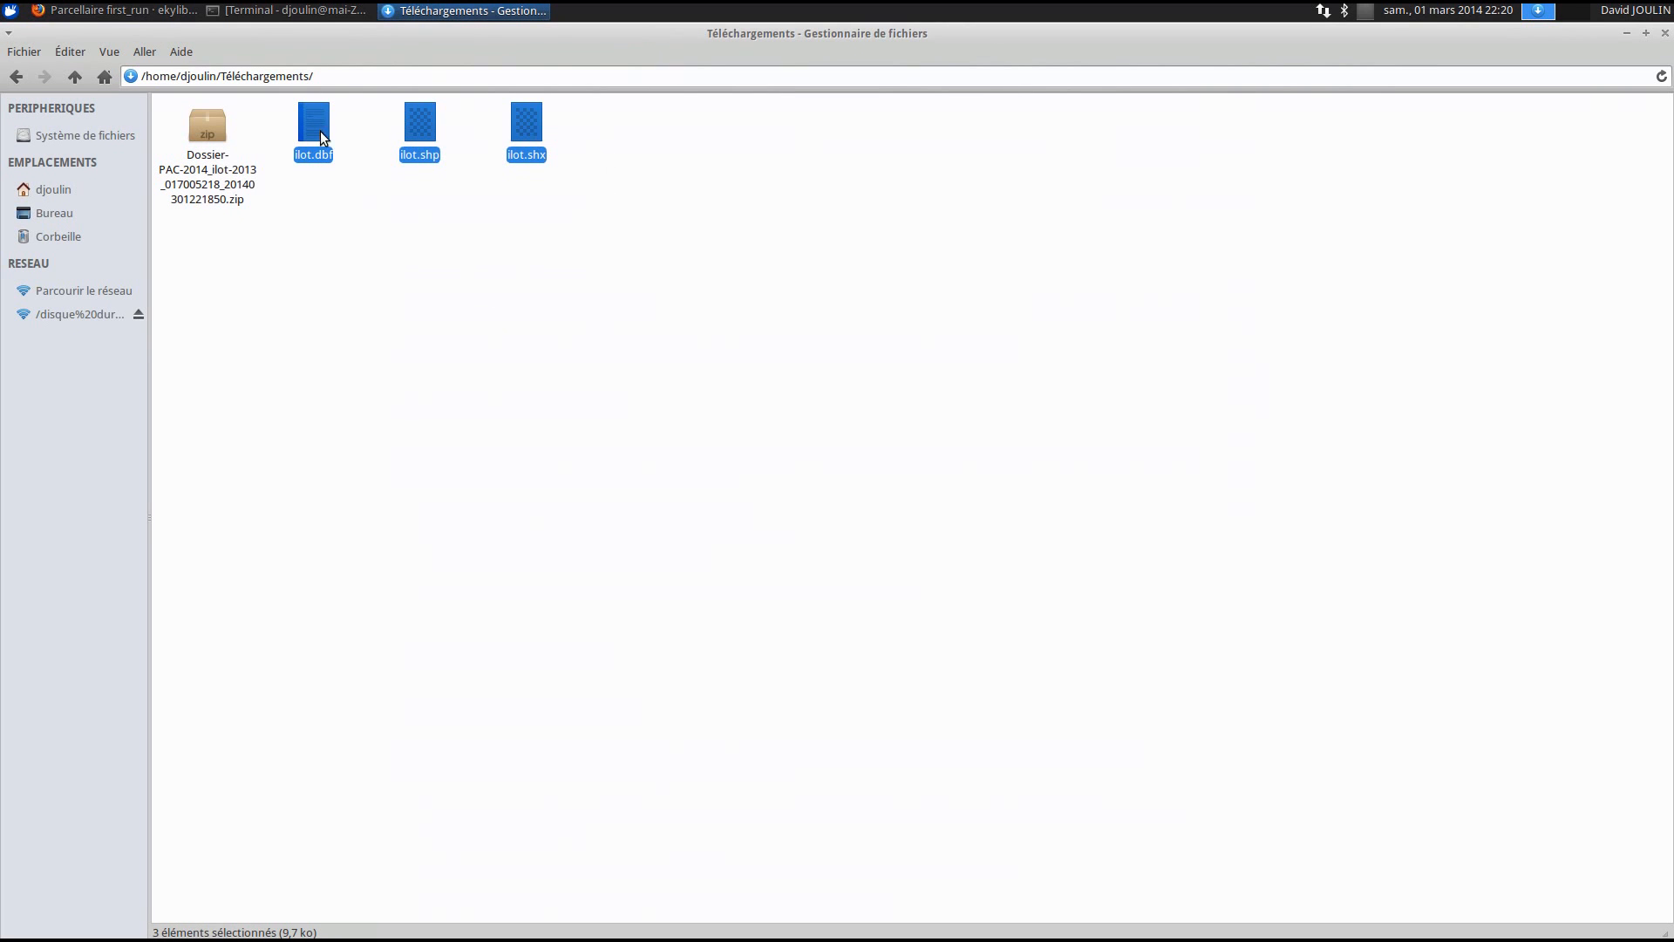
# - Create a new folder named telepac inside Bureau/gaecjoulin
pyautogui.click(451, 336)
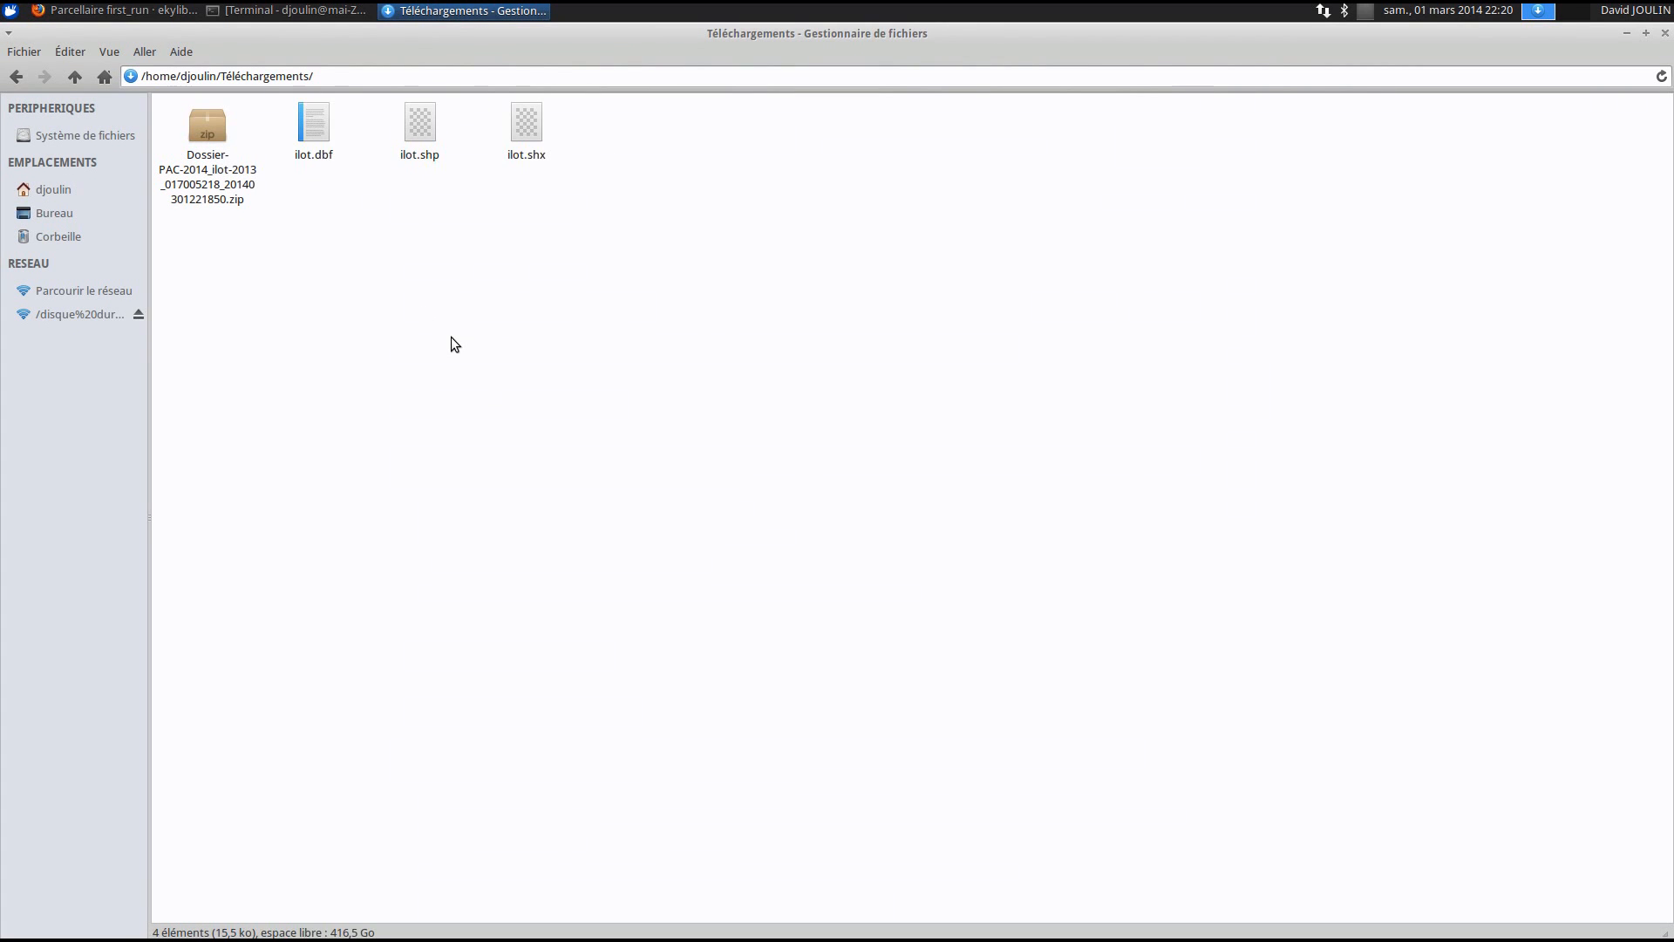
pyautogui.click(52, 212)
pyautogui.doubleClick(191, 142)
pyautogui.rightClick(231, 280)
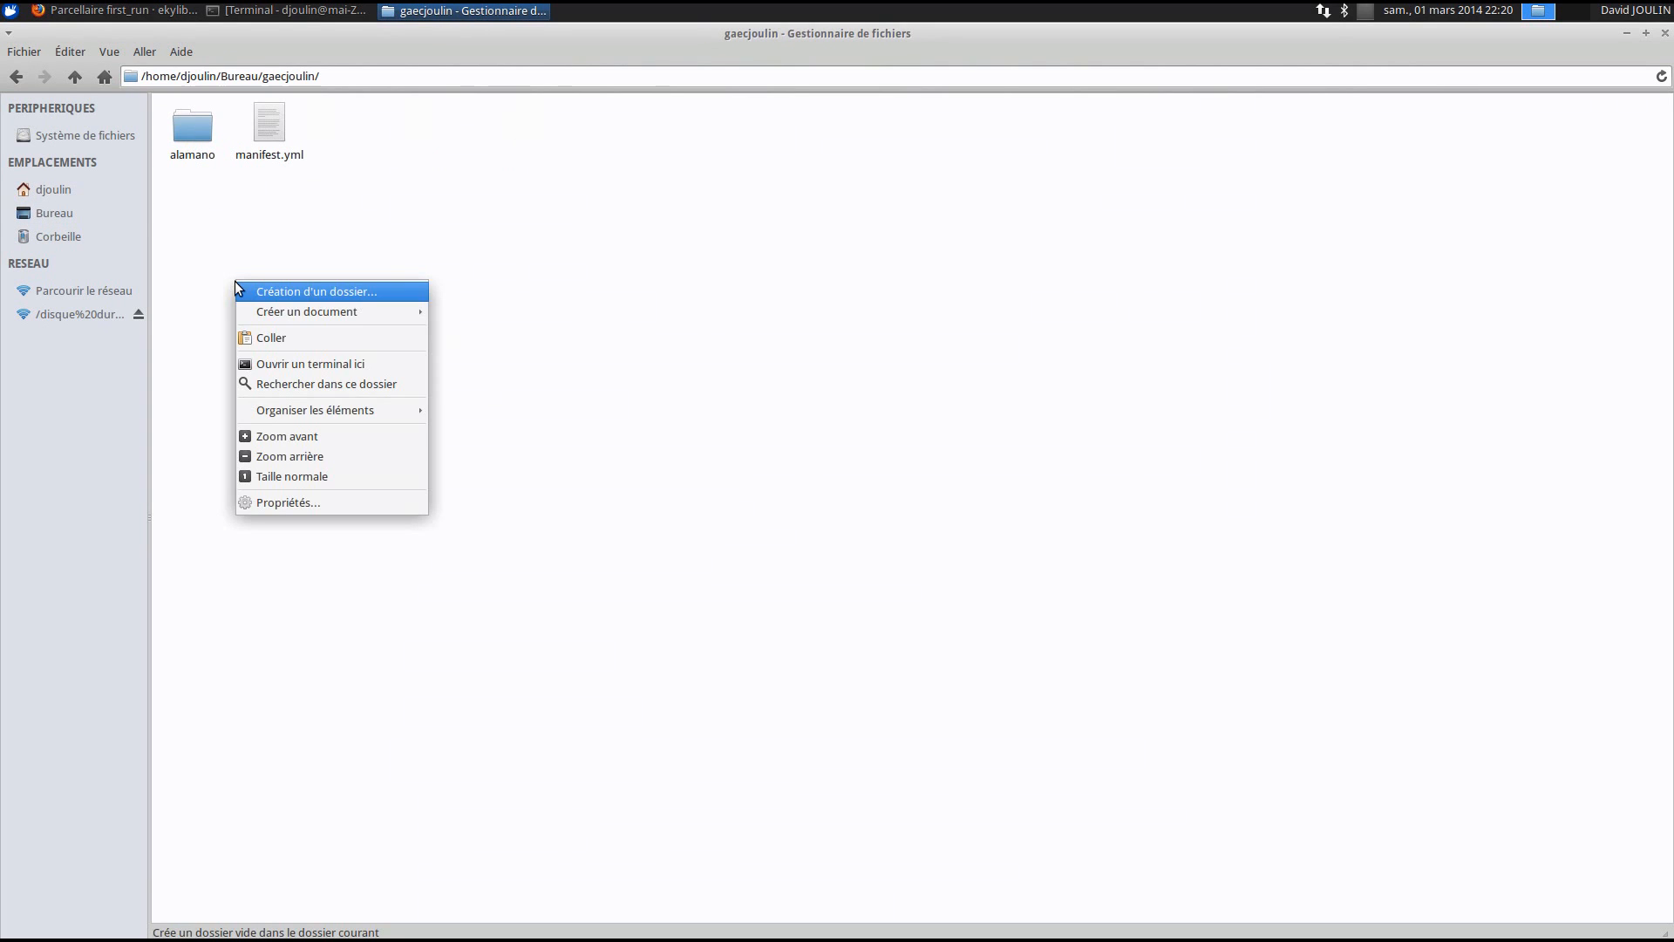
pyautogui.click(329, 291)
pyautogui.write('telepac')
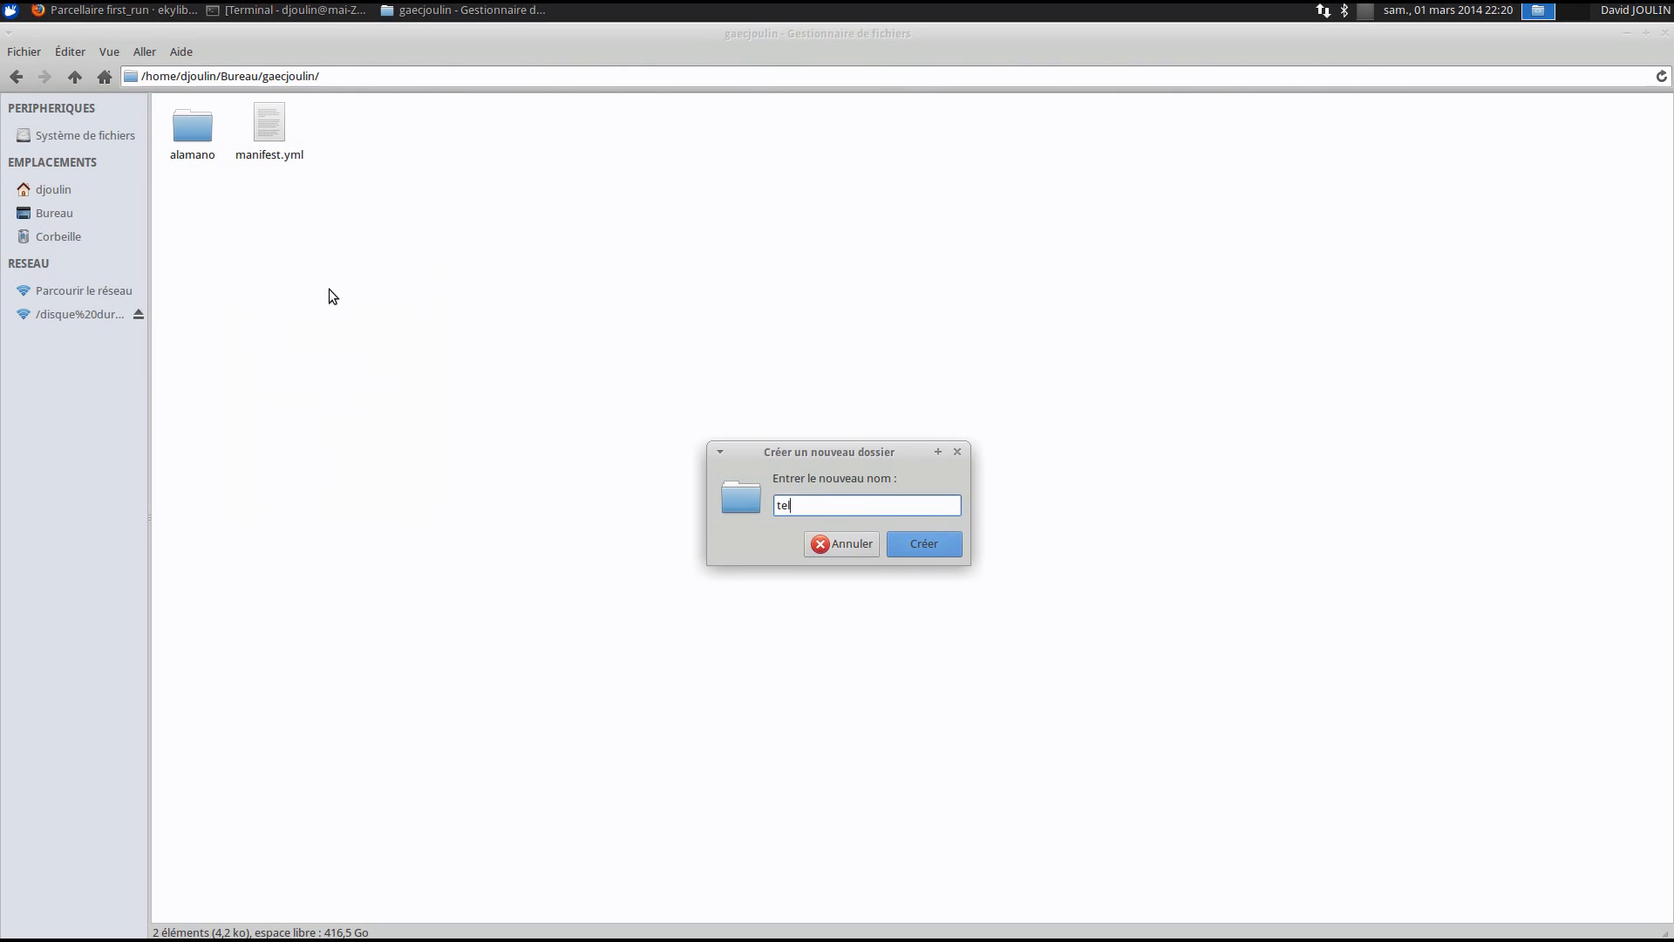
pyautogui.click(923, 544)
# - Paste ilot.dbf, ilot.shp and ilot.shx into the new telepac folder
pyautogui.doubleClick(279, 143)
pyautogui.hotkey('ctrl', 'v')
pyautogui.click(504, 324)
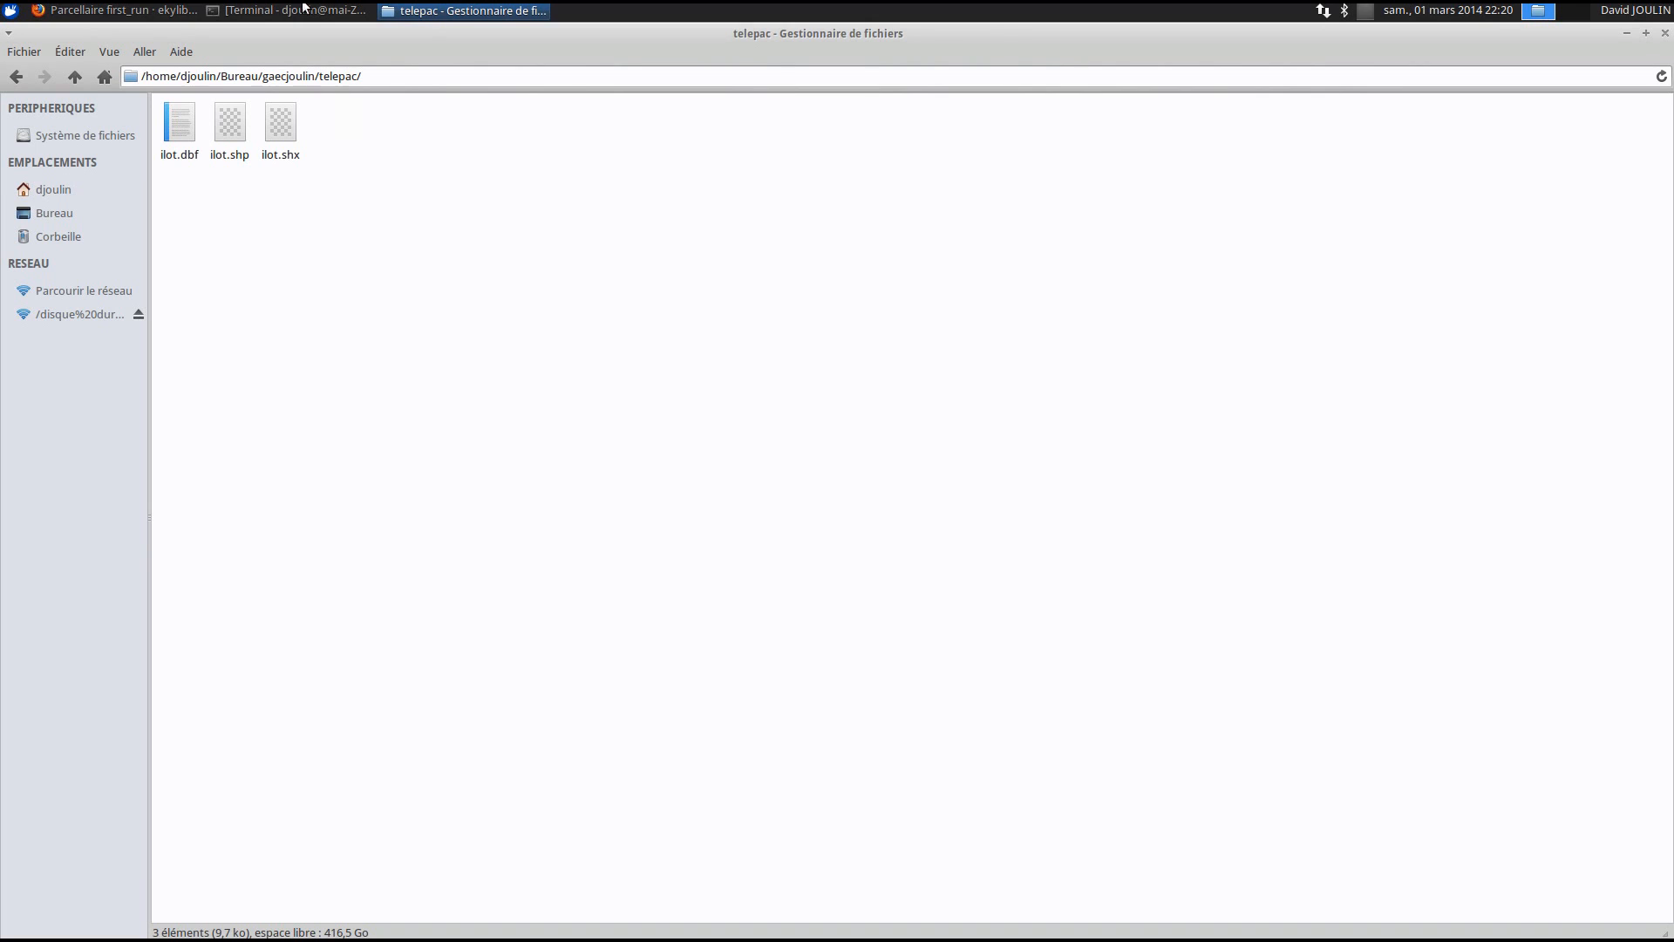
pyautogui.click(142, 9)
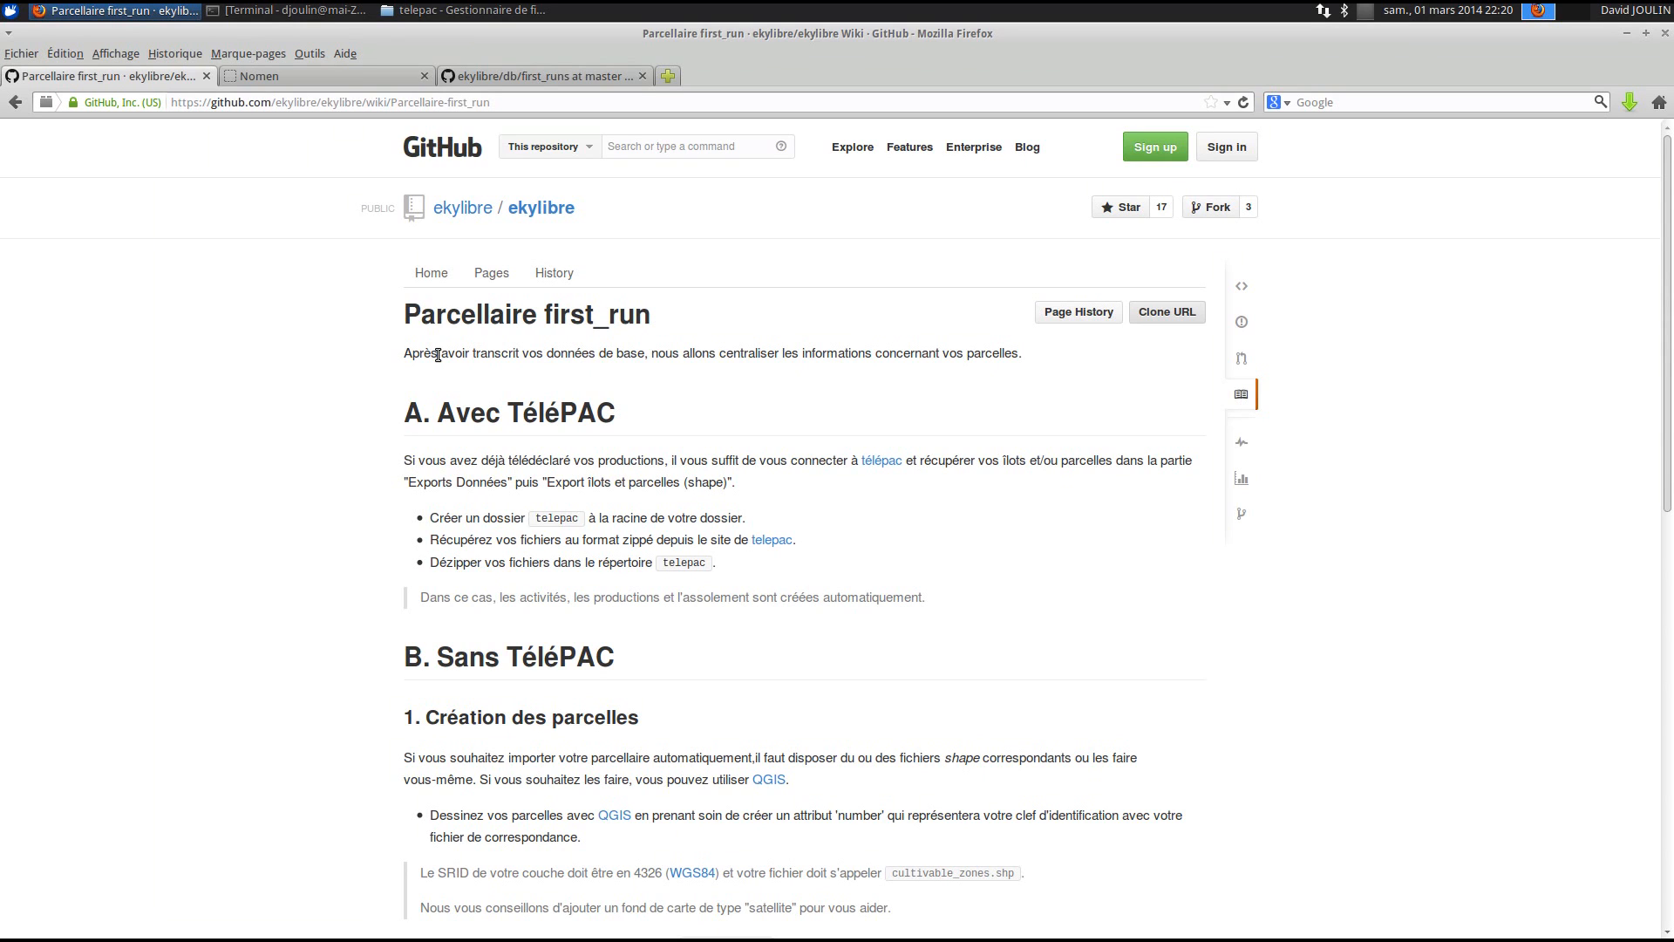
# - Open the wiki's 'exemple' link to the demo alamano/zones folder in a new tab
pyautogui.click(467, 16)
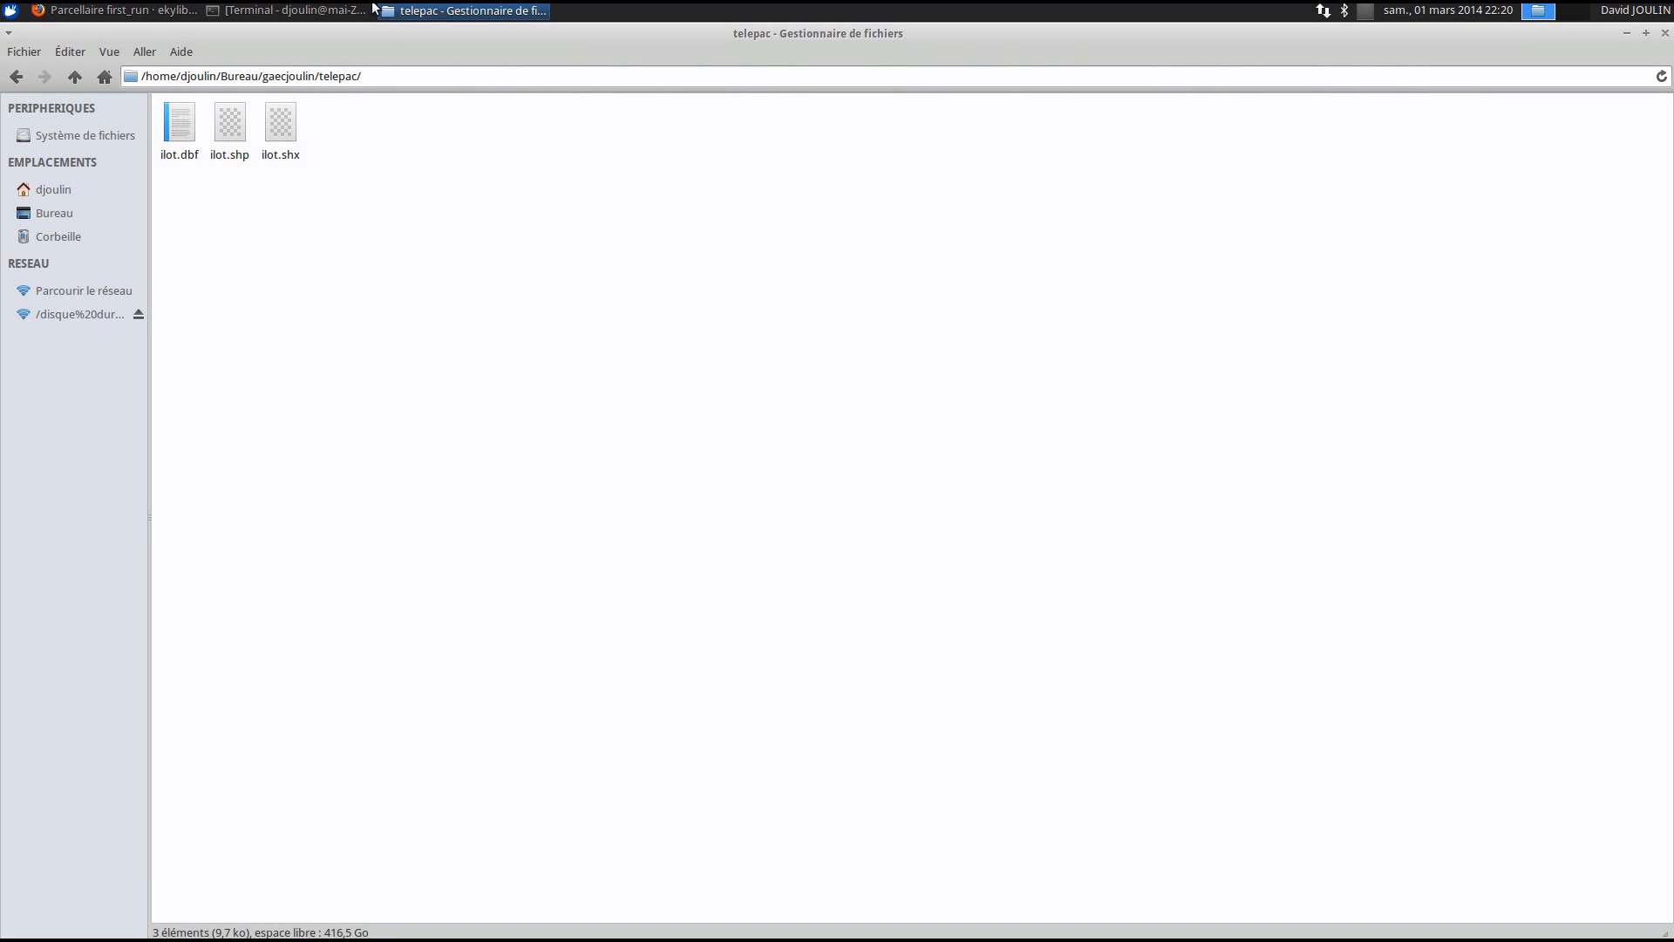
pyautogui.click(58, 11)
pyautogui.scroll(-5, 763, 411)
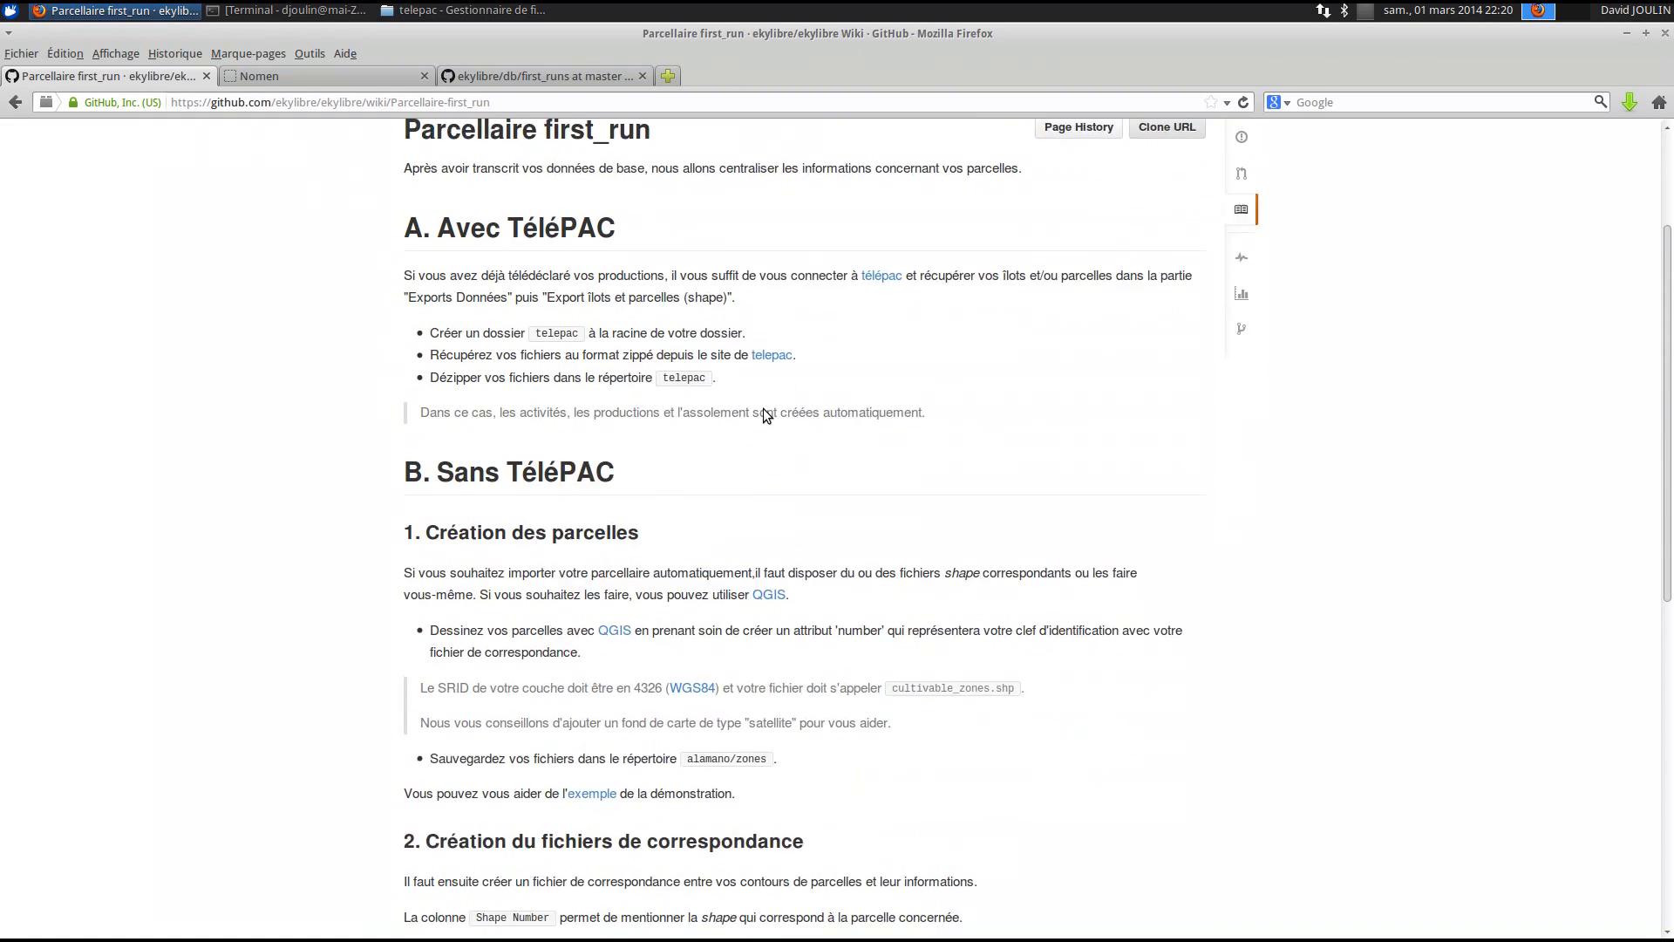
pyautogui.scroll(-2, 765, 410)
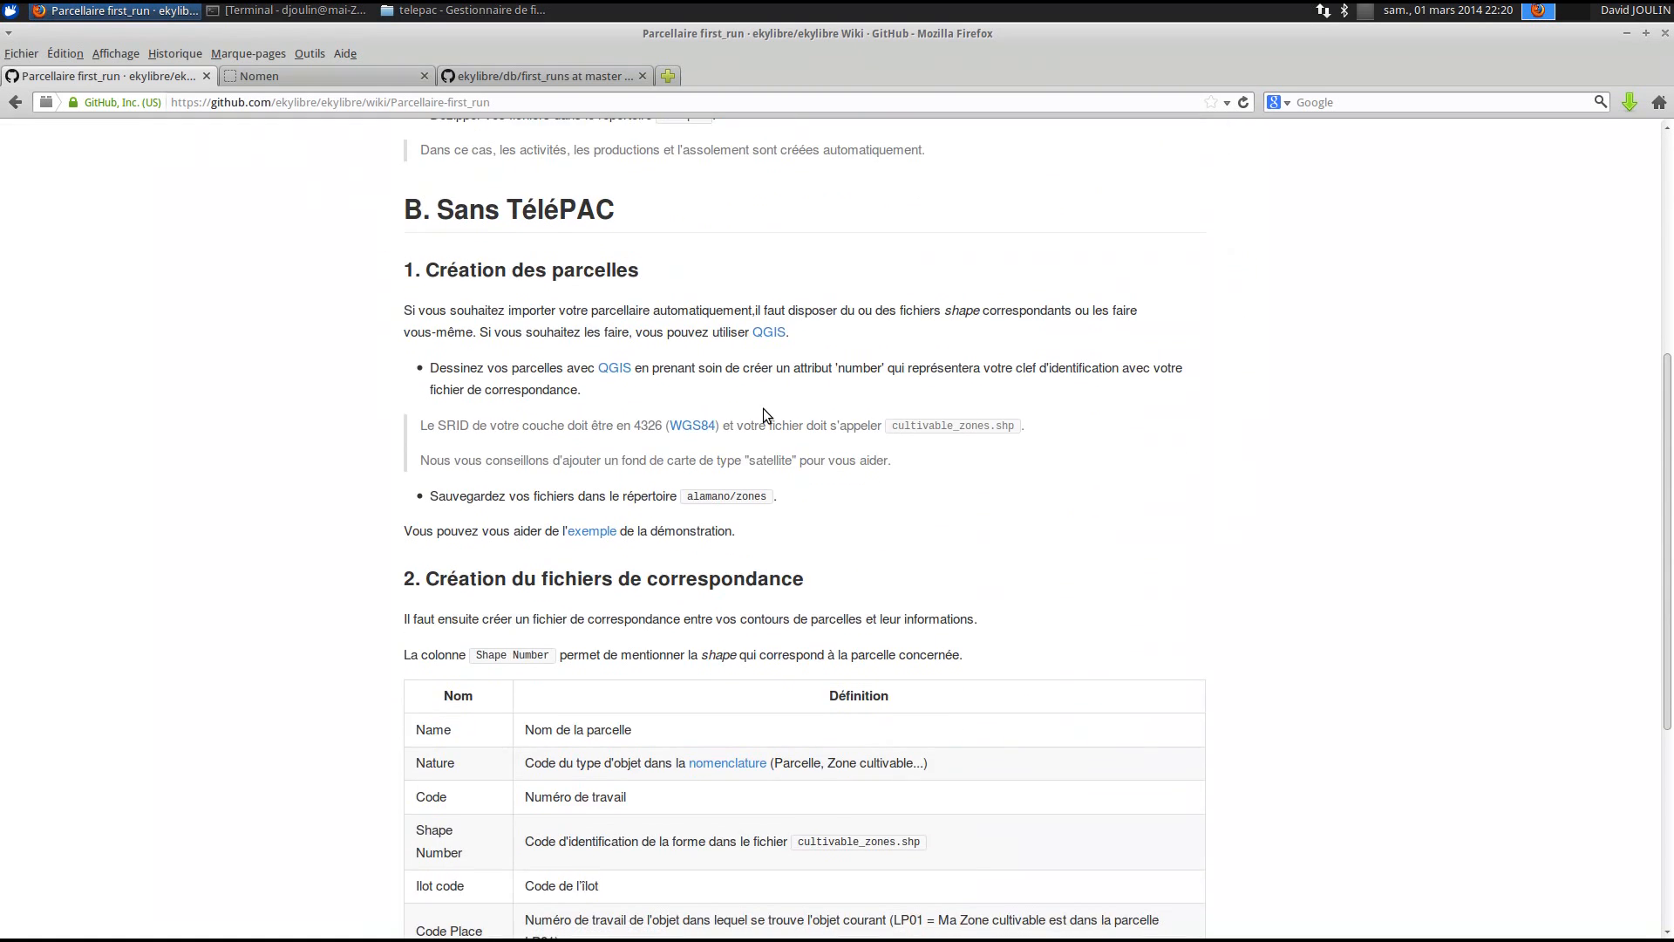
pyautogui.scroll(3, 762, 415)
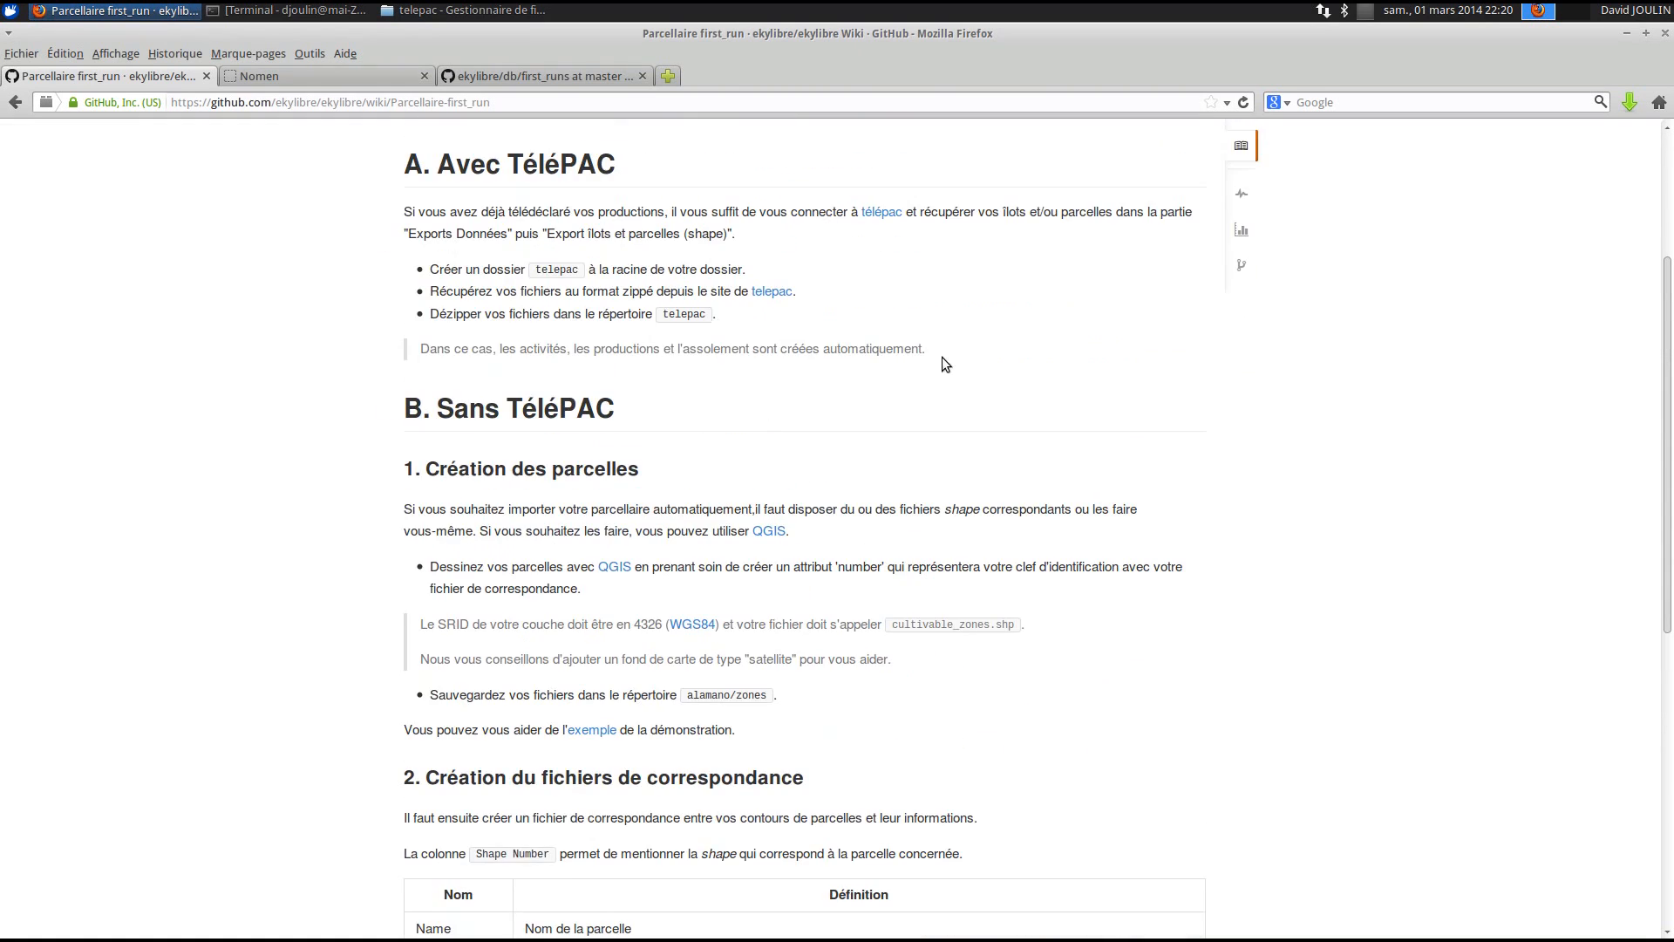
pyautogui.scroll(-4, 745, 447)
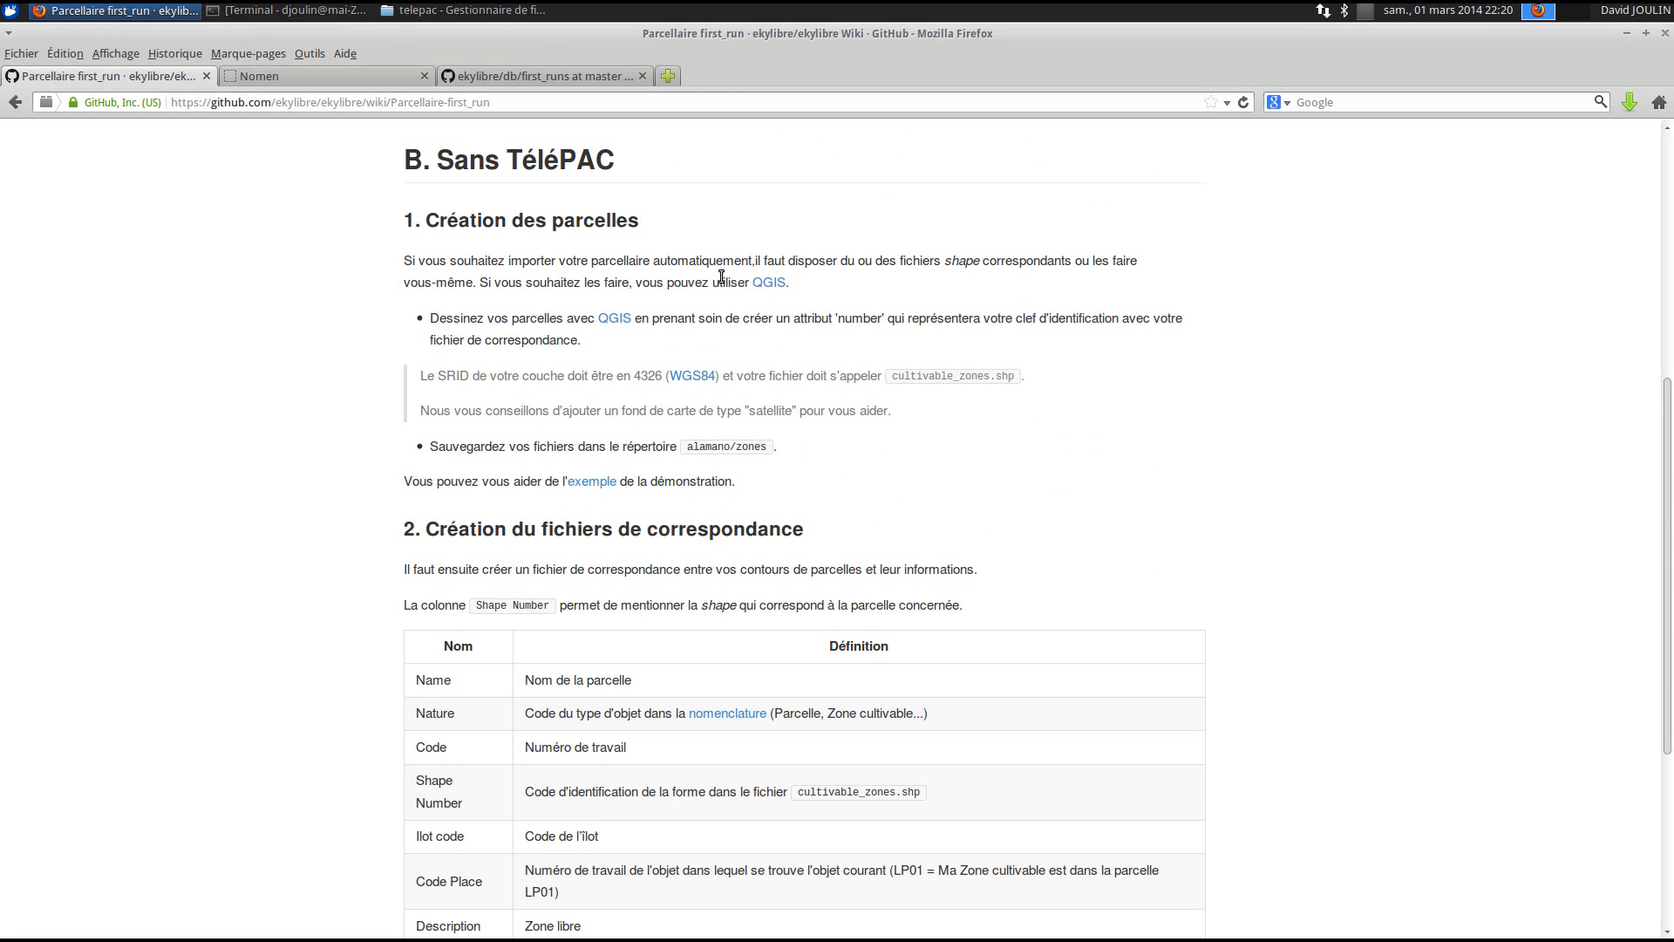
pyautogui.scroll(-4, 699, 373)
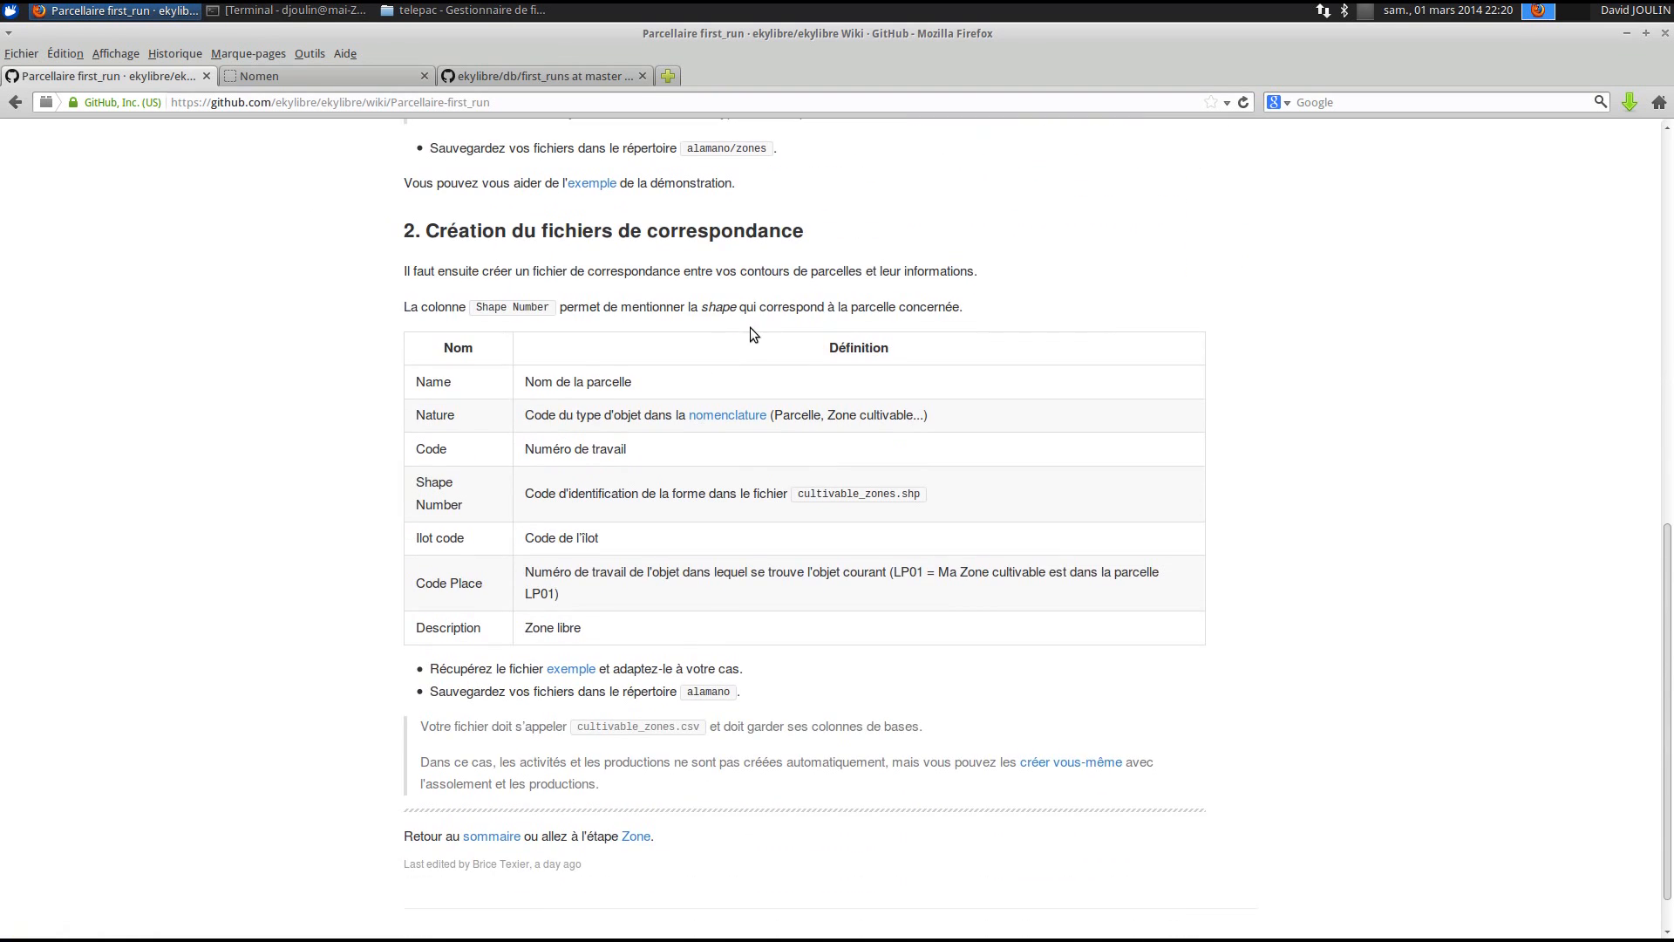
pyautogui.scroll(4, 750, 330)
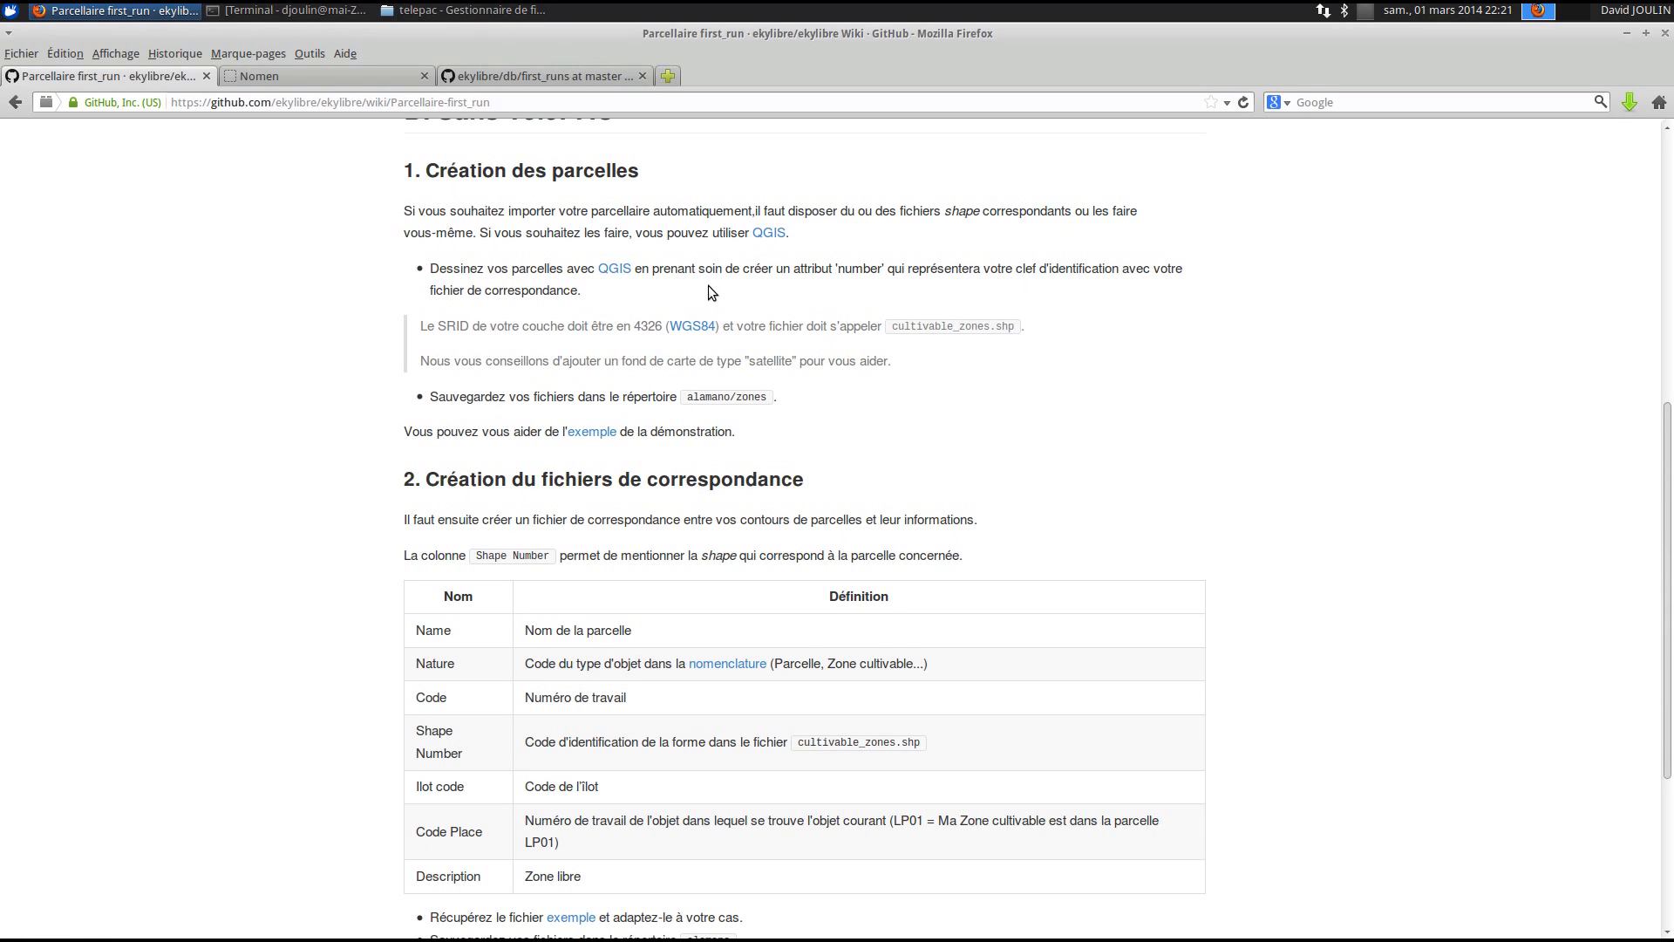
pyautogui.rightClick(584, 433)
pyautogui.click(697, 448)
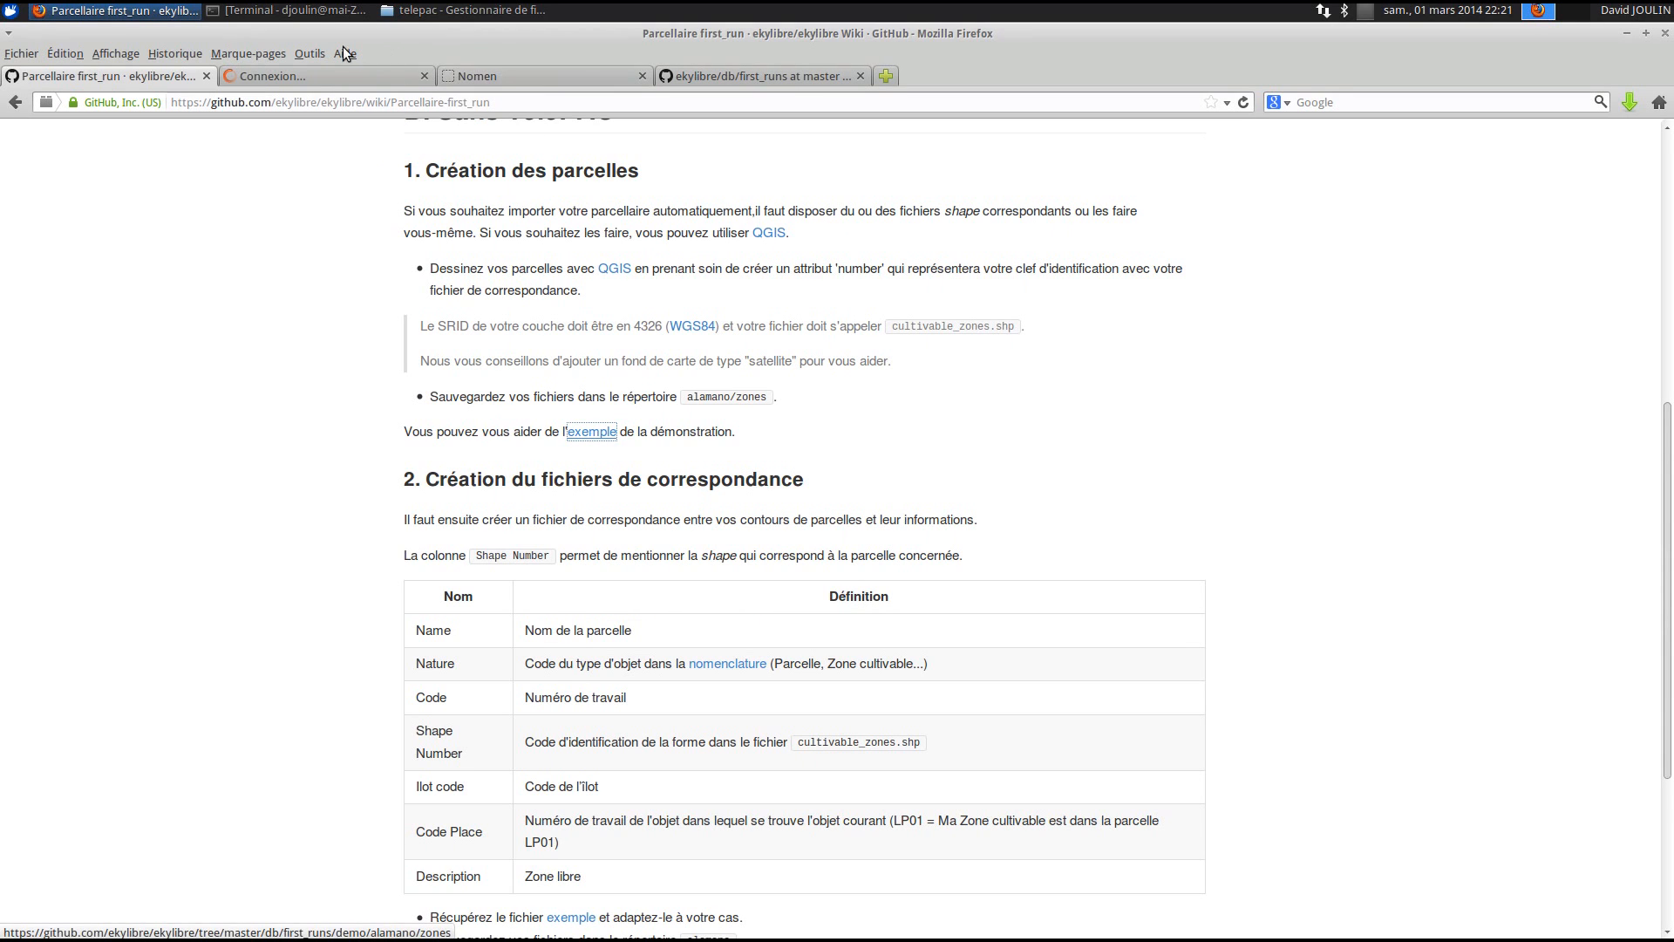
pyautogui.click(312, 75)
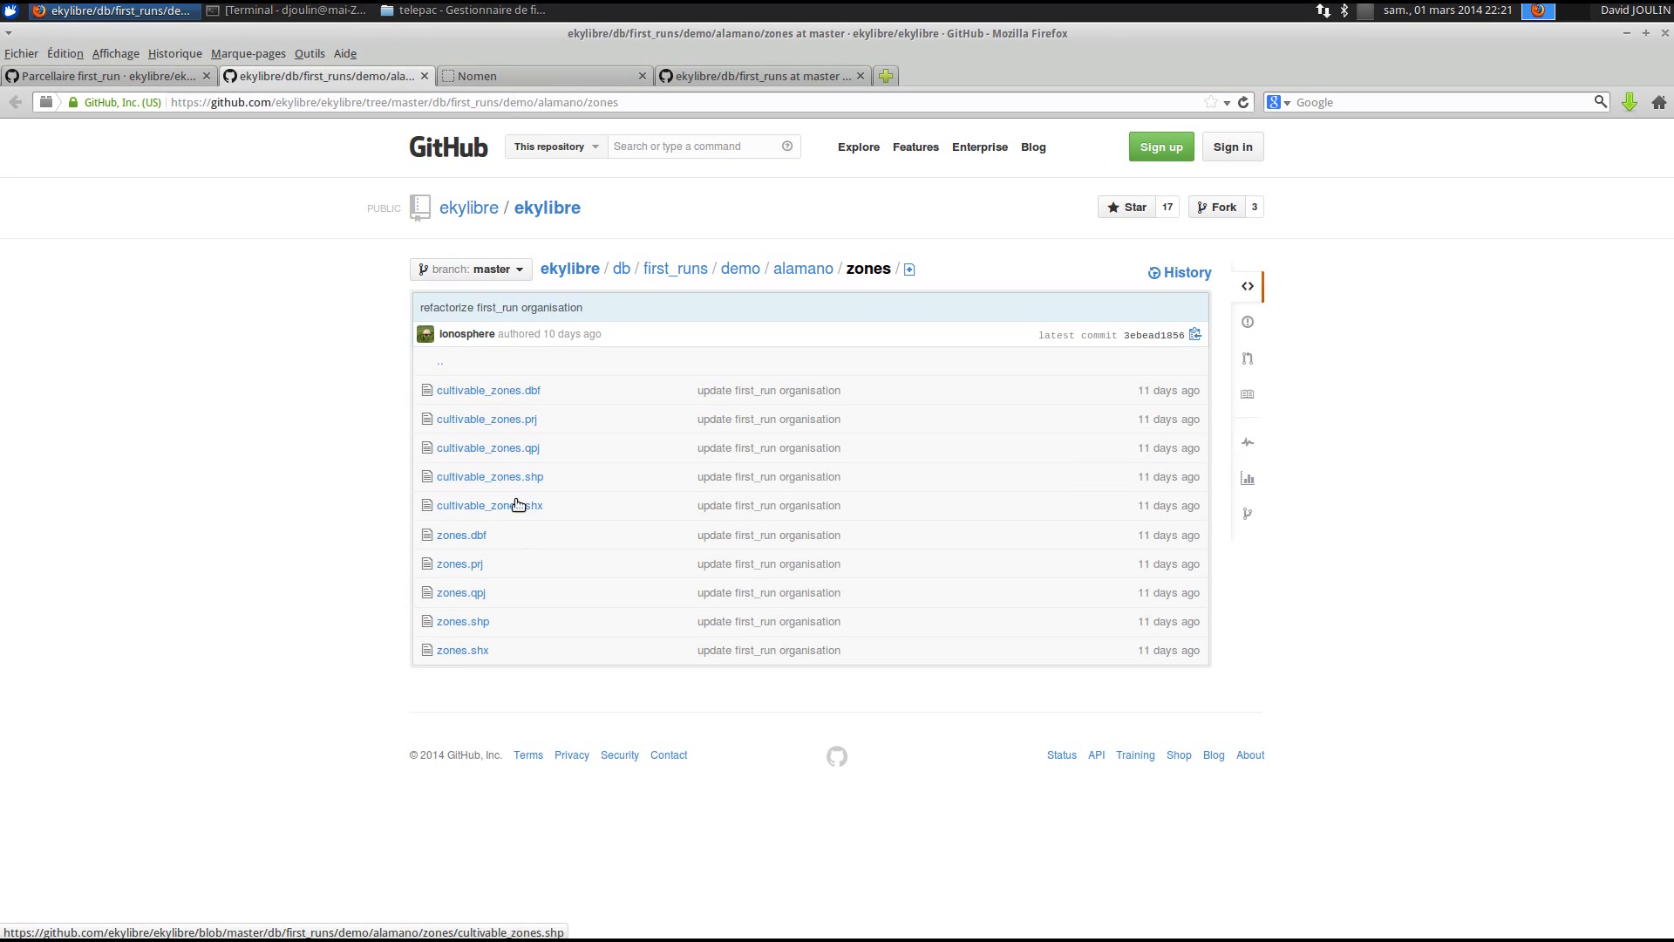
# - Return to the Parcellaire first_run tab, leaving the zones listing open in its own tab
pyautogui.moveTo(579, 450); pyautogui.dragTo(426, 446)
pyautogui.click(394, 427)
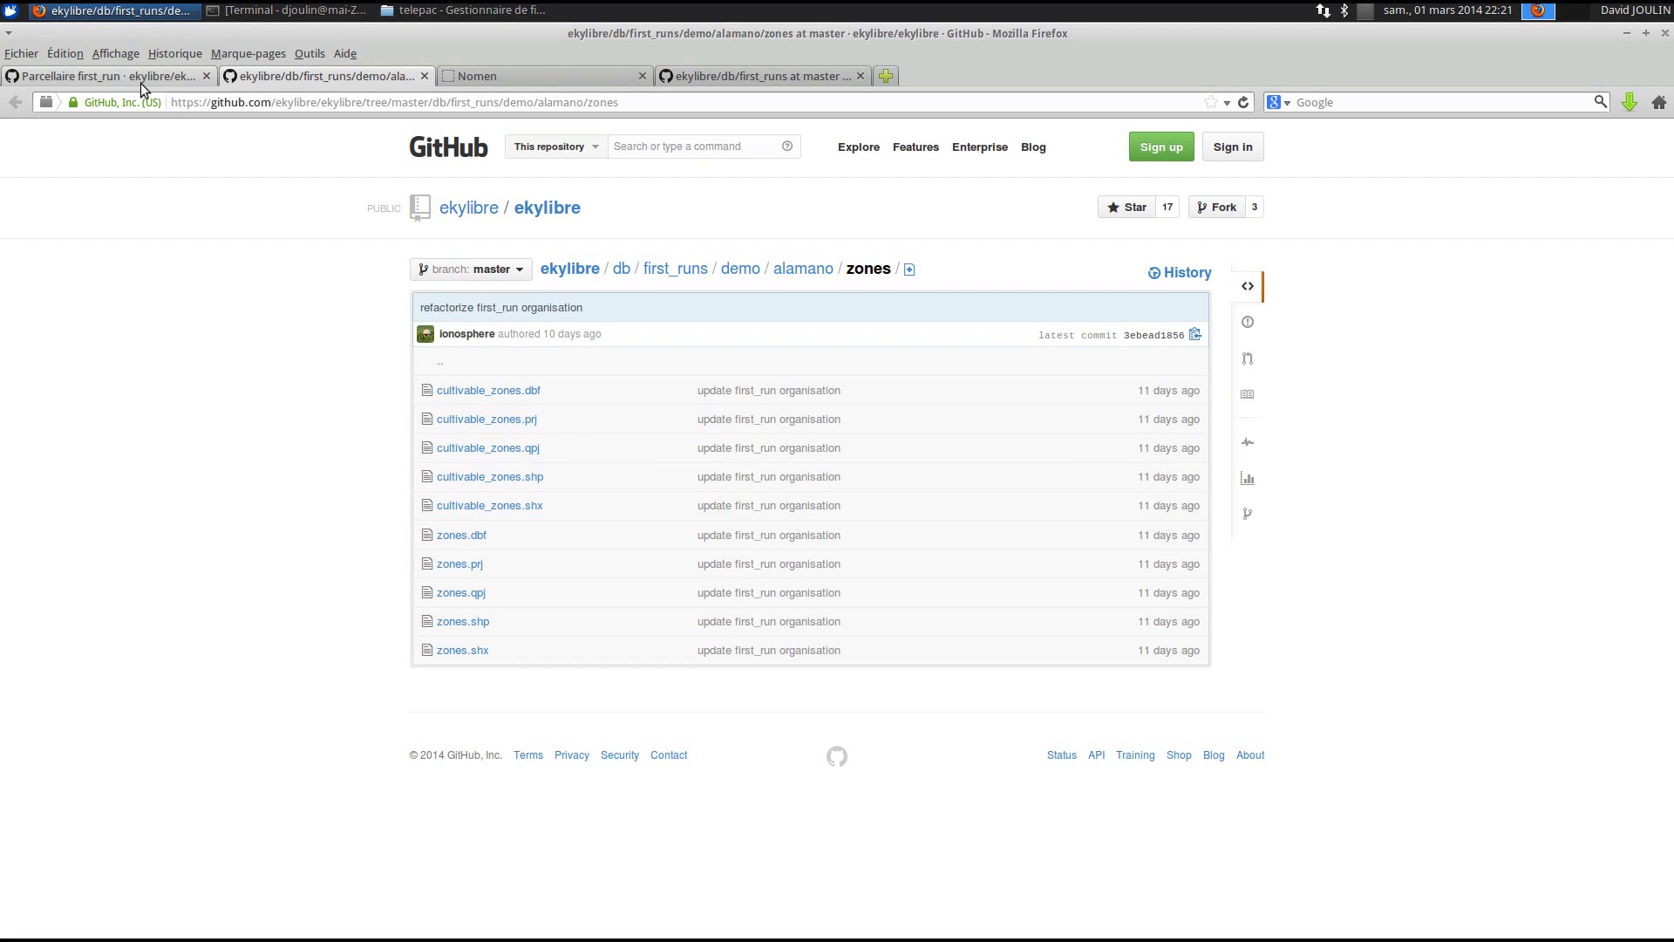
pyautogui.click(85, 71)
# - Open the example cultivable_zones.csv link under section 2's table in a new tab
pyautogui.scroll(-6, 439, 610)
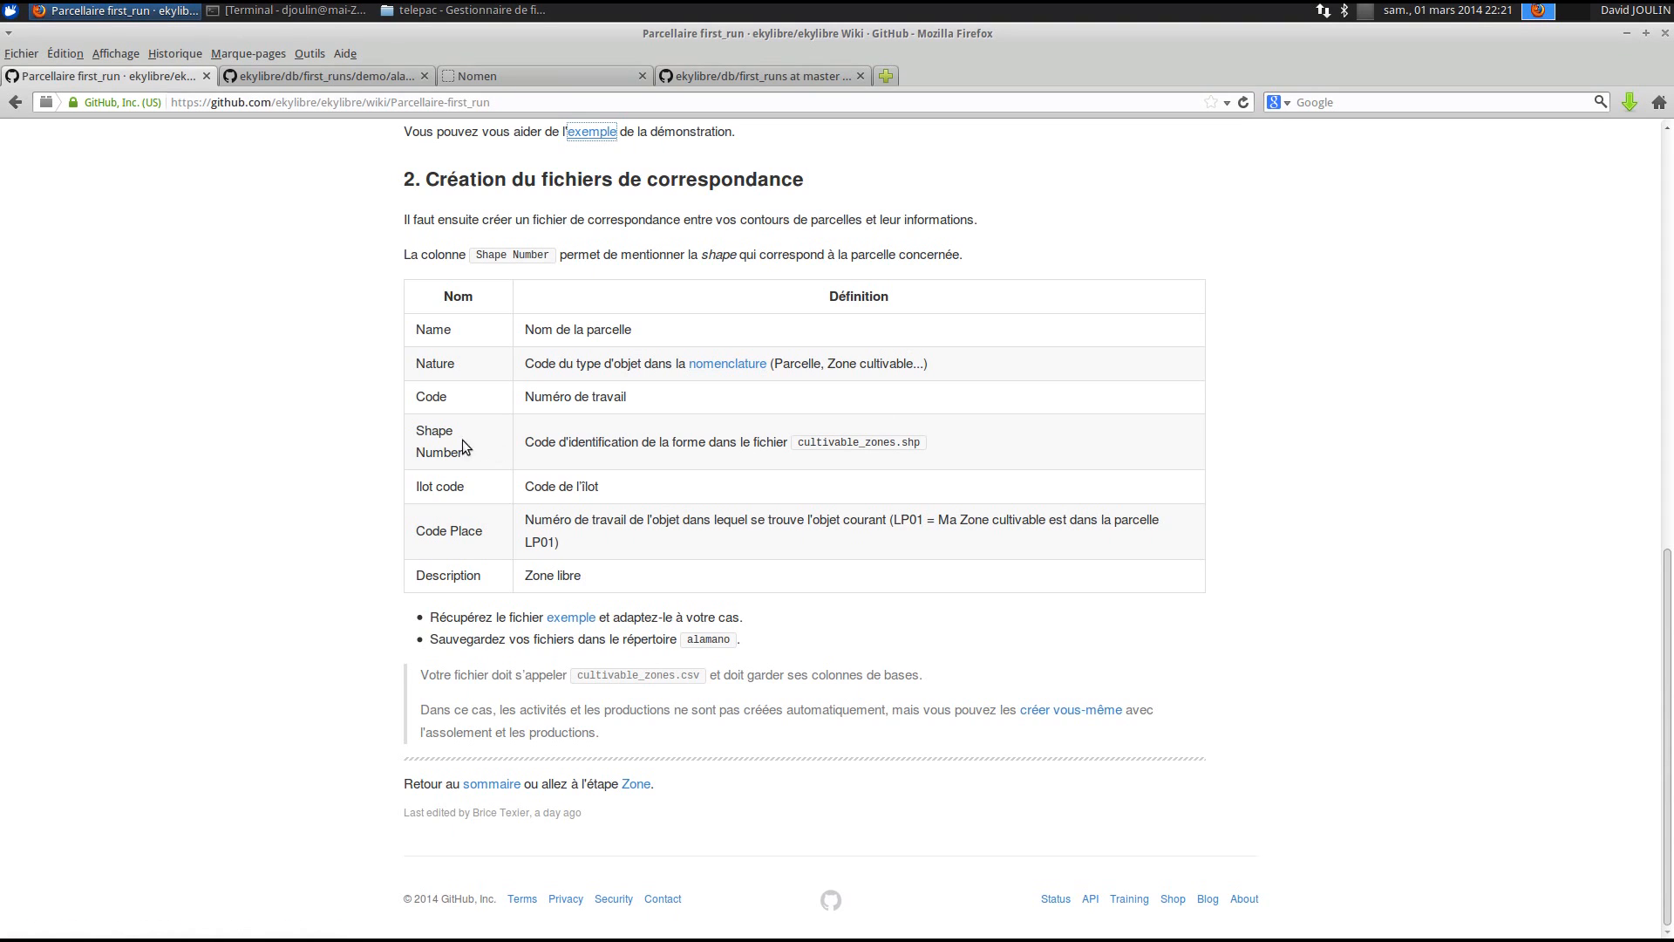
pyautogui.moveTo(542, 442); pyautogui.dragTo(903, 458)
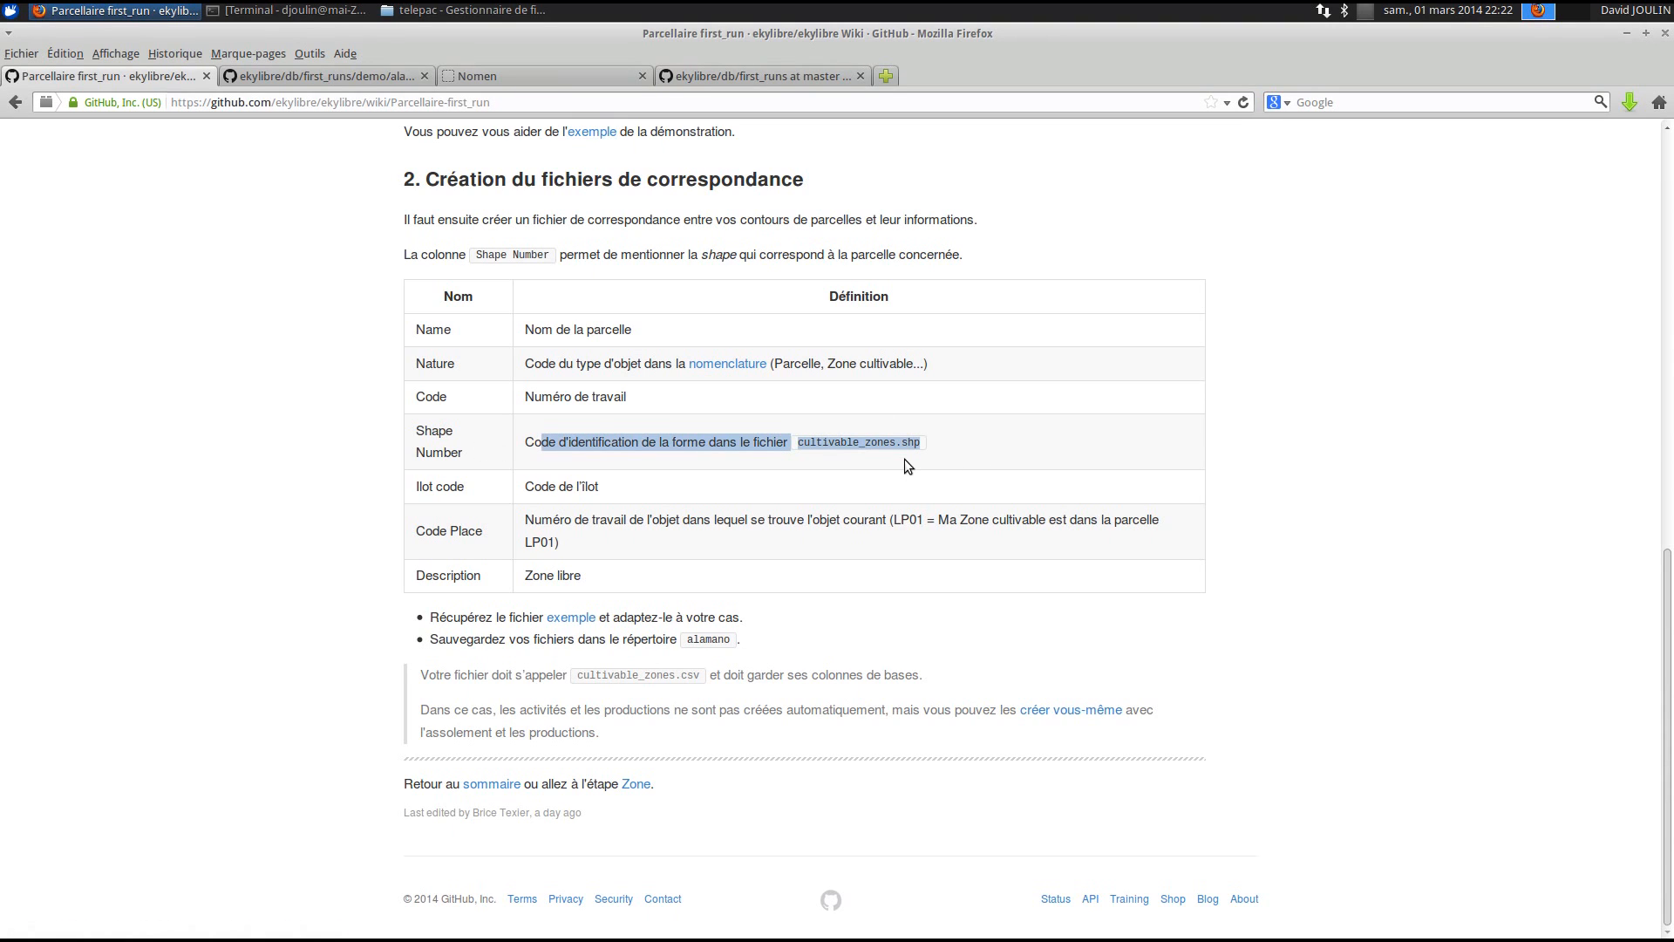
pyautogui.tripleClick(576, 487)
pyautogui.click(588, 523)
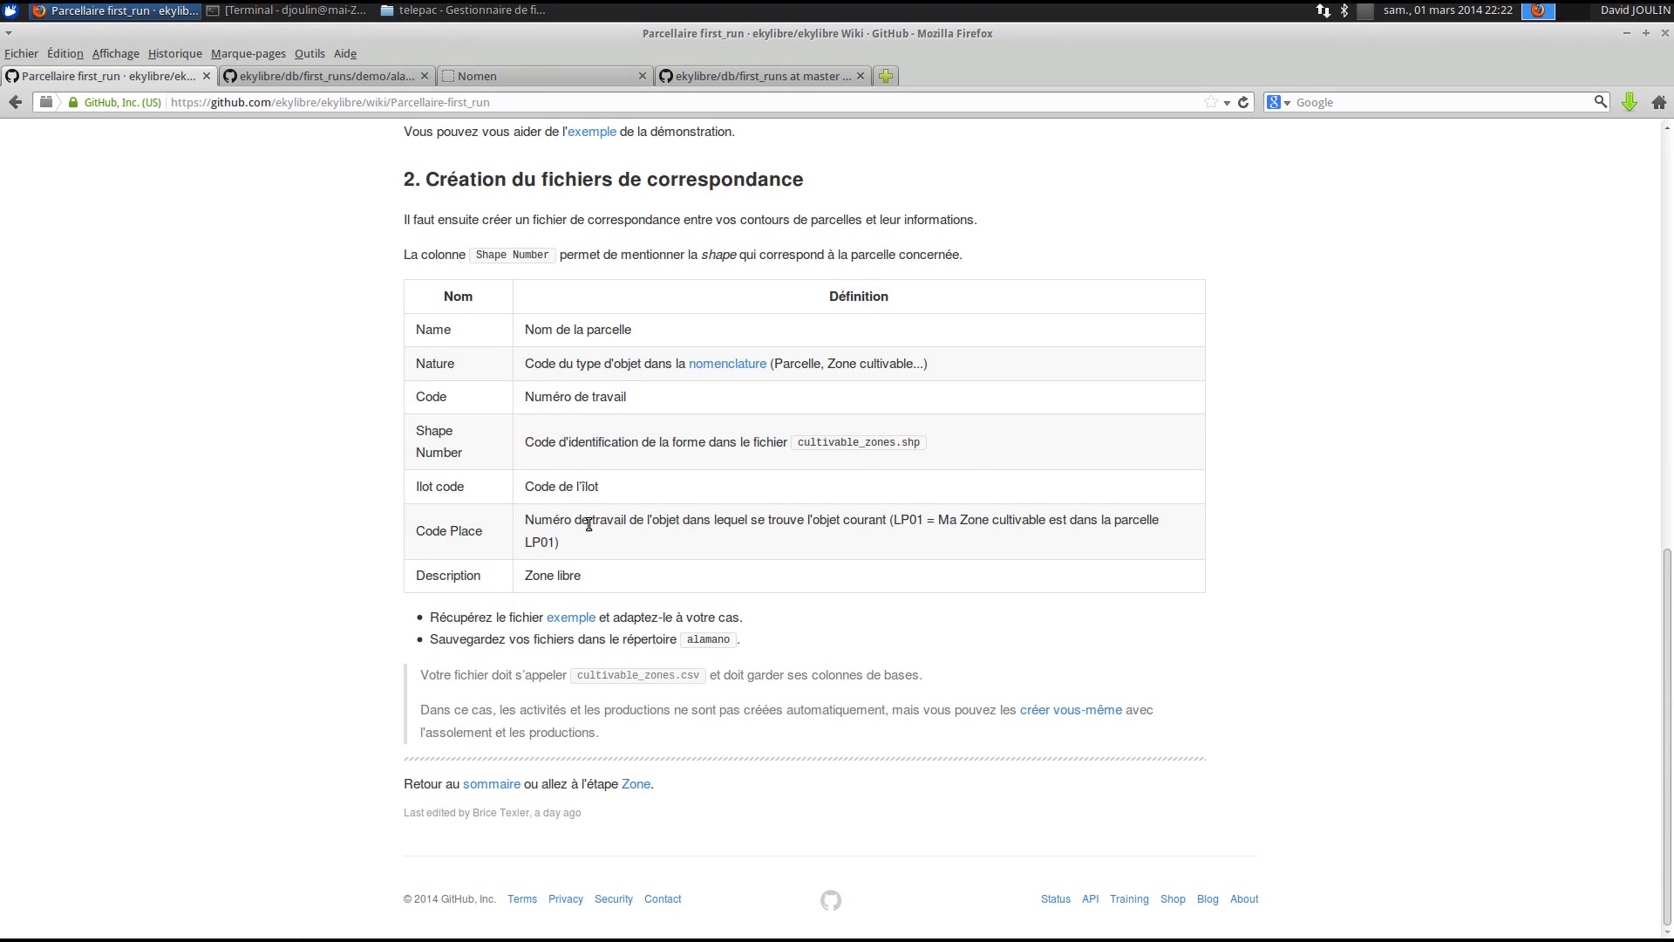
pyautogui.rightClick(563, 622)
pyautogui.click(663, 632)
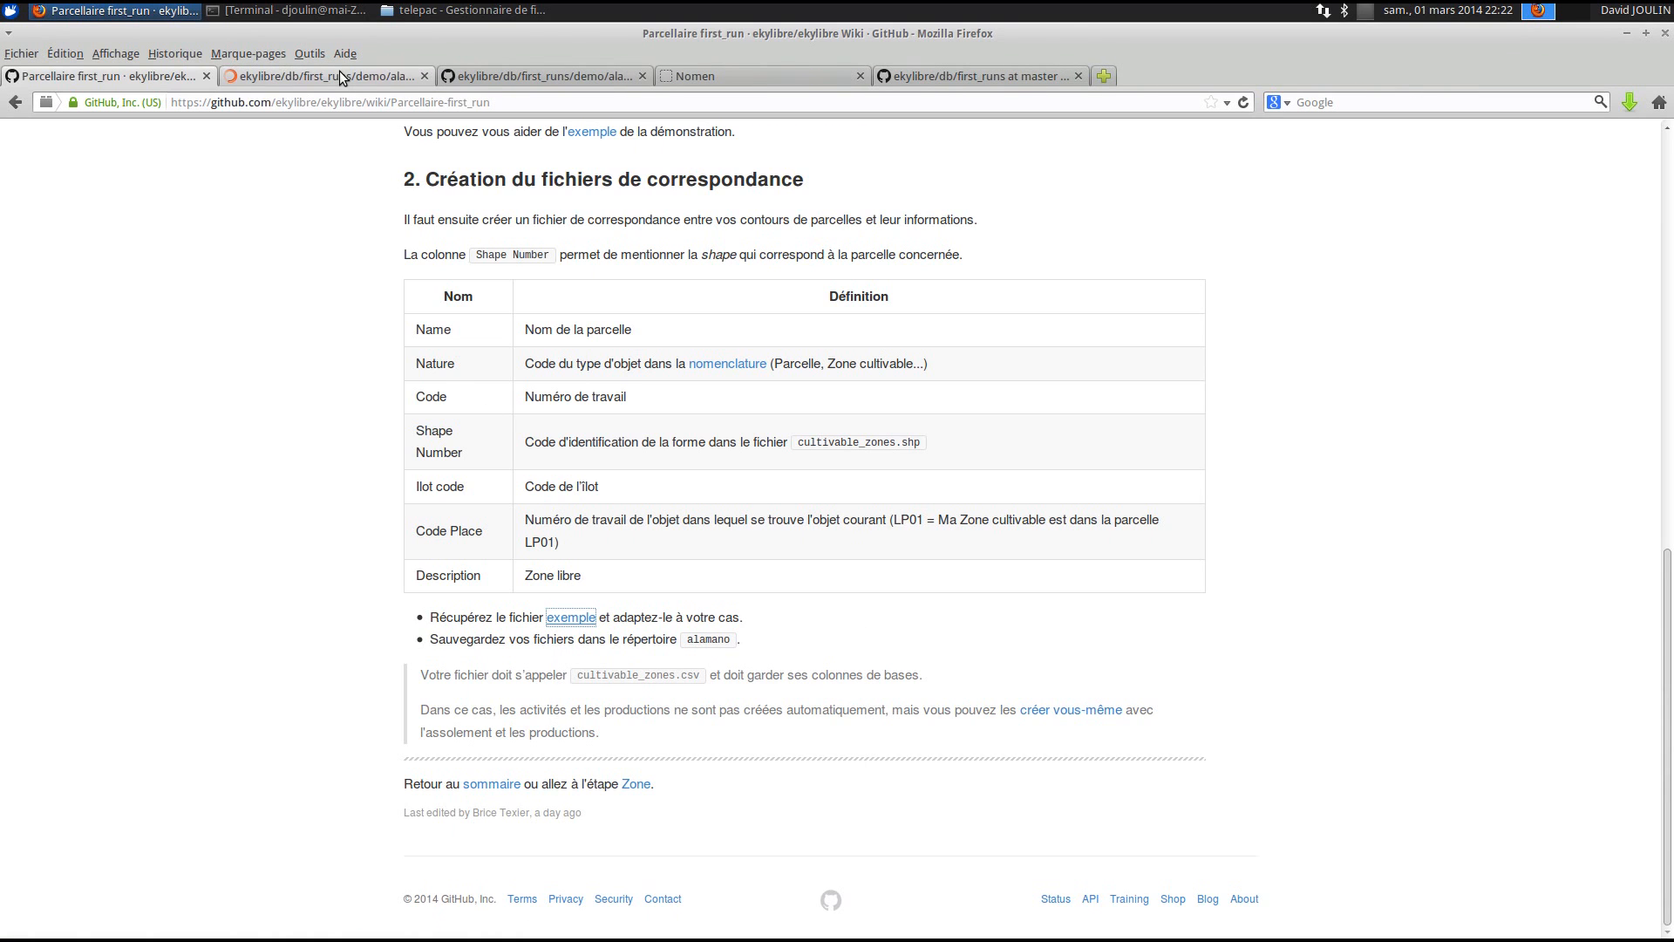
# - Save the raw example cultivable_zones.csv from Firefox into the alamano folder
pyautogui.click(340, 73)
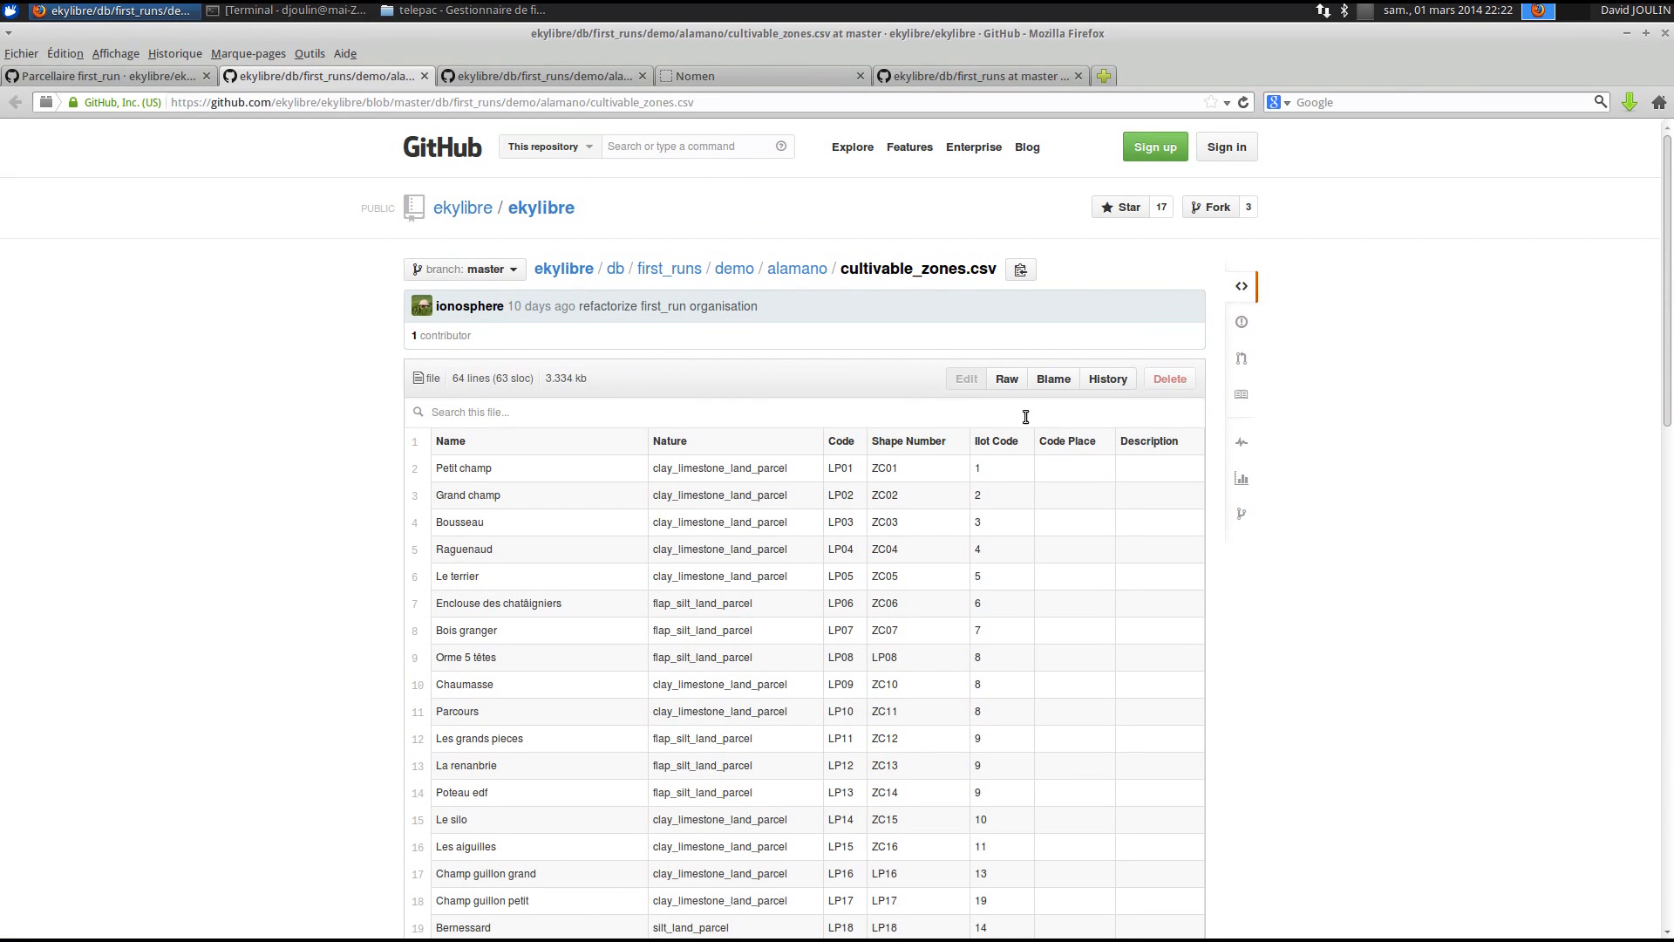
pyautogui.click(1006, 379)
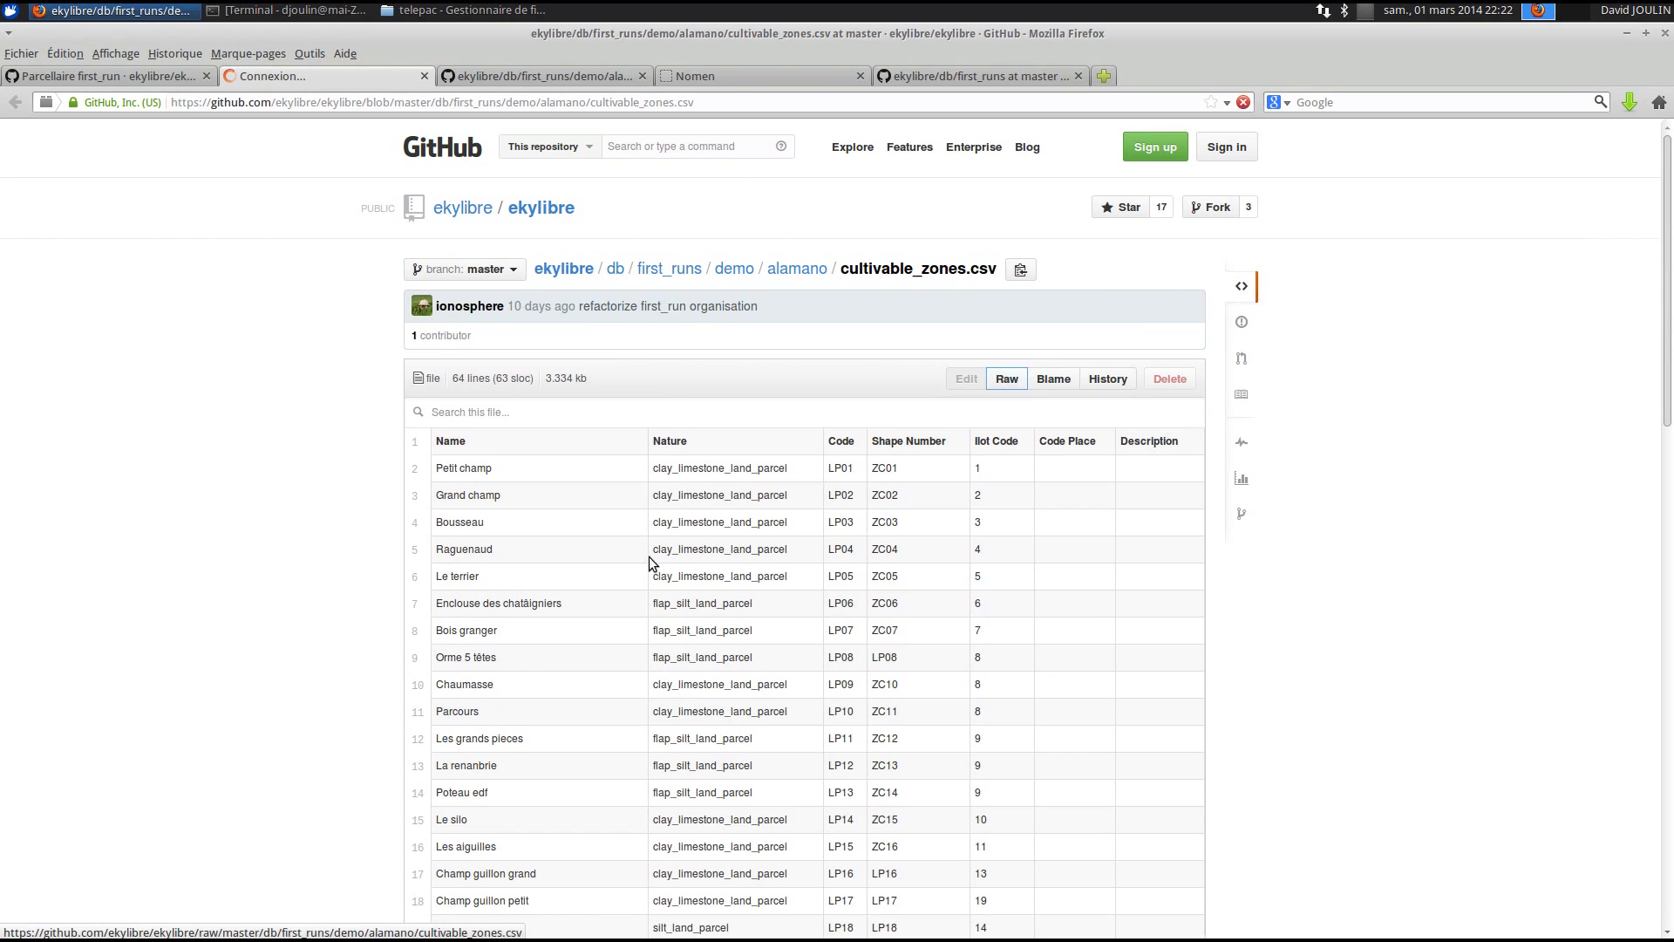
pyautogui.rightClick(213, 318)
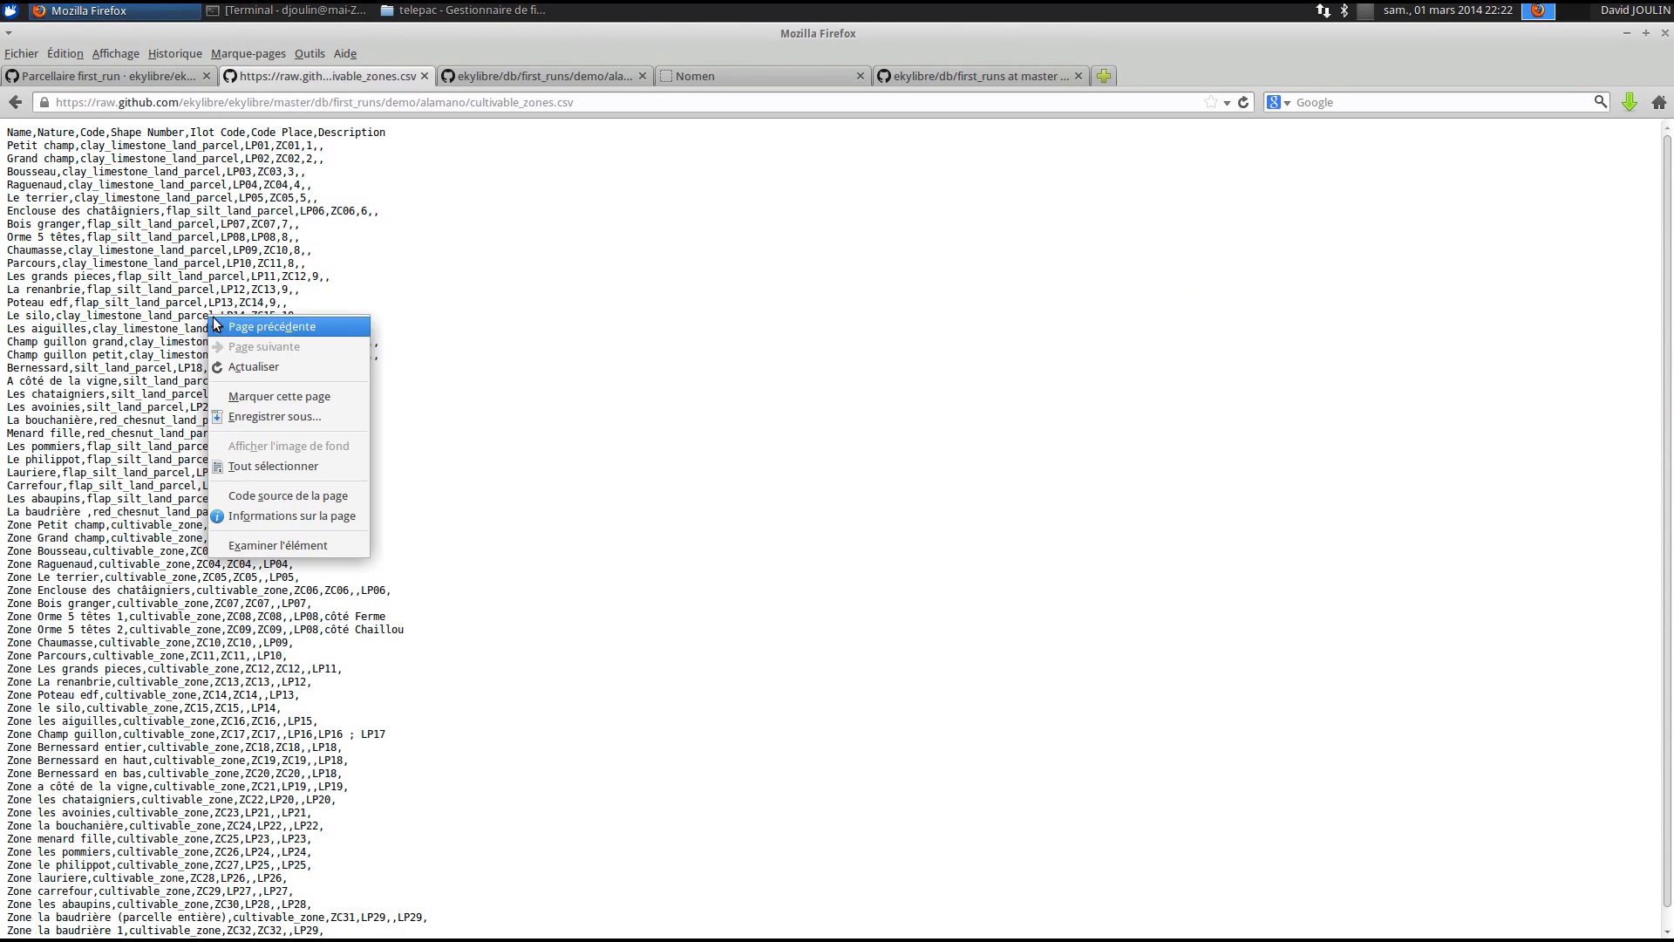
pyautogui.click(269, 419)
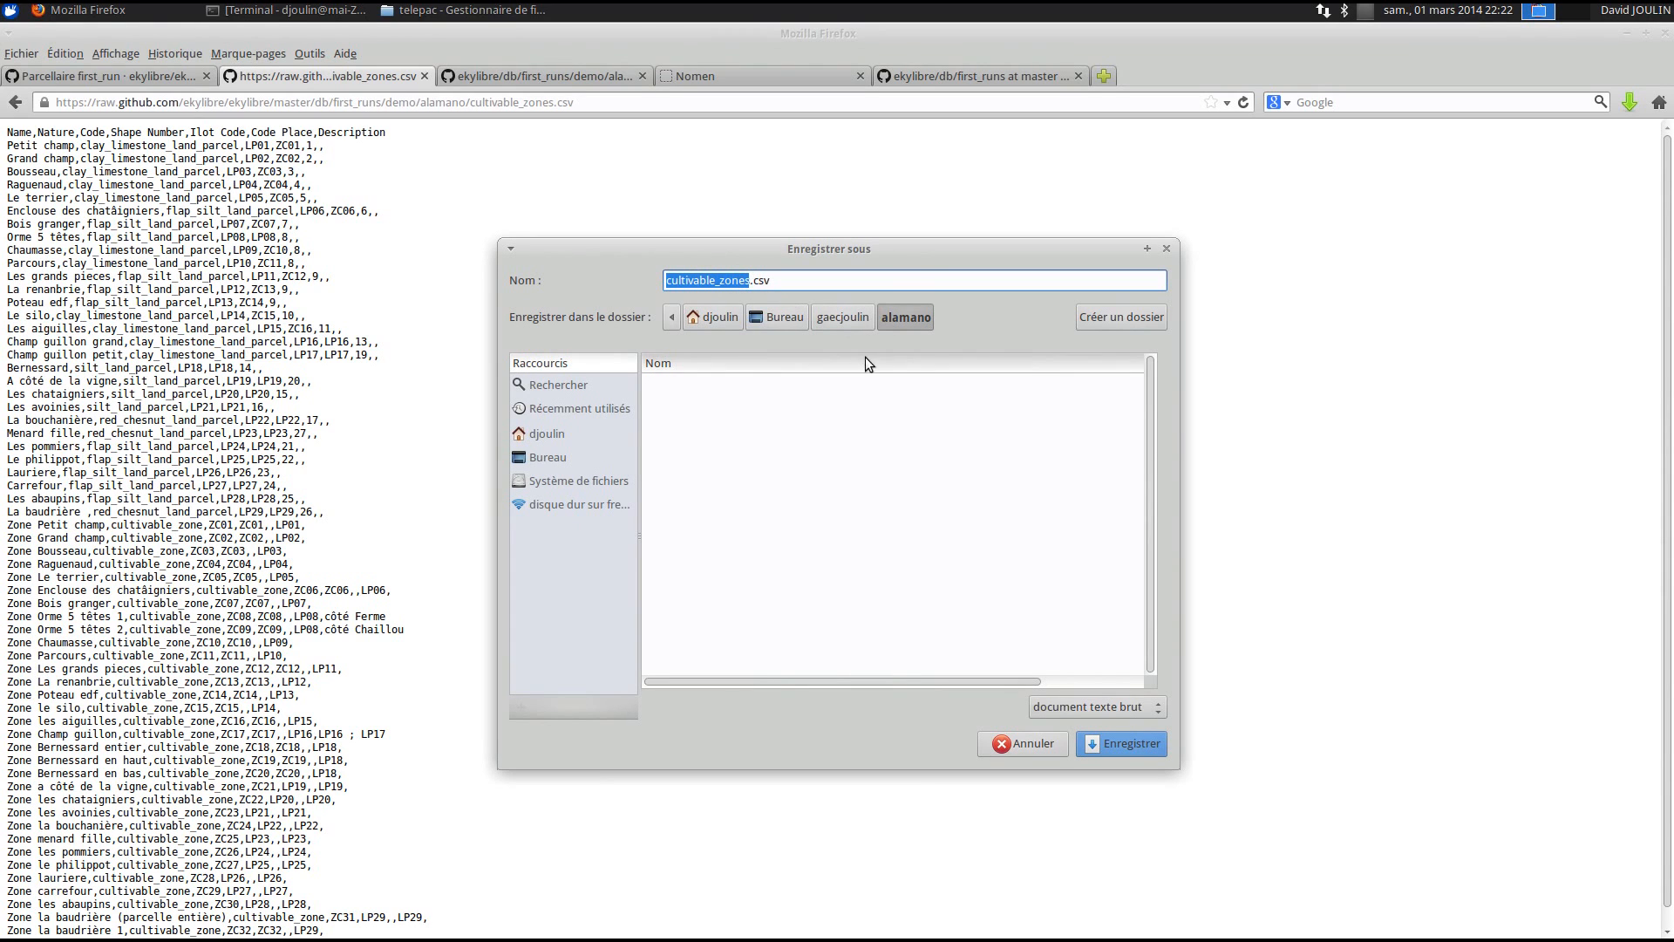
pyautogui.click(1117, 747)
pyautogui.hotkey('alt', 'Tab')
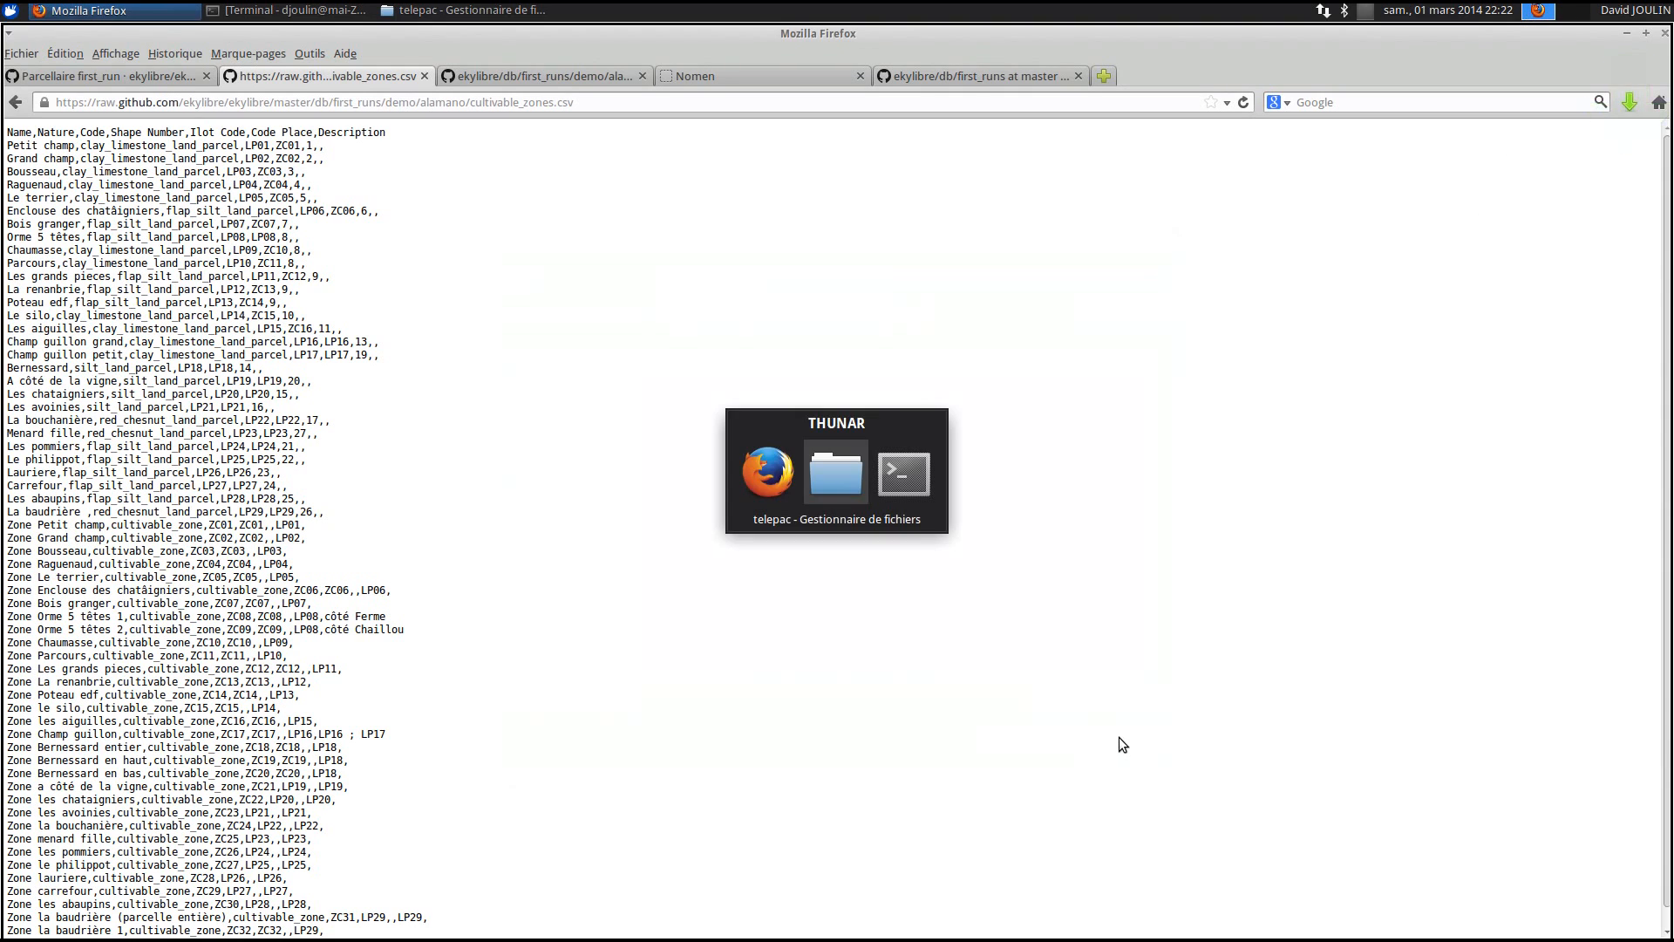
# - Open alamano's cultivable_zones.csv in LibreOffice Calc with Virgule (comma) as the column separator
pyautogui.click(16, 76)
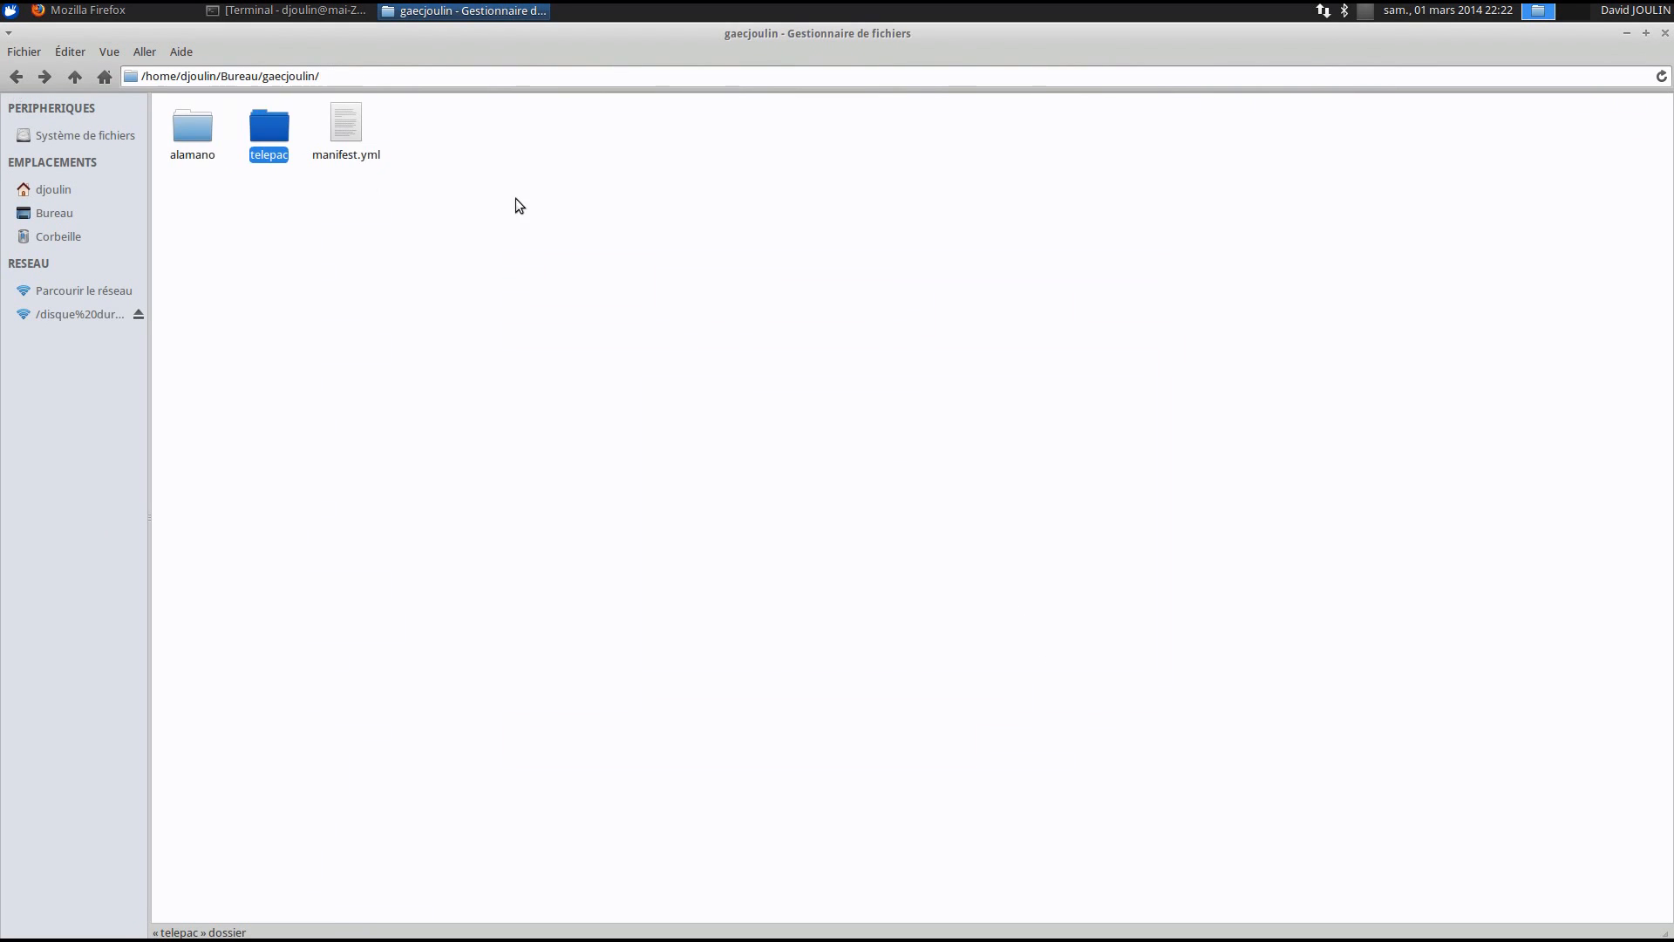
pyautogui.doubleClick(191, 133)
pyautogui.rightClick(217, 134)
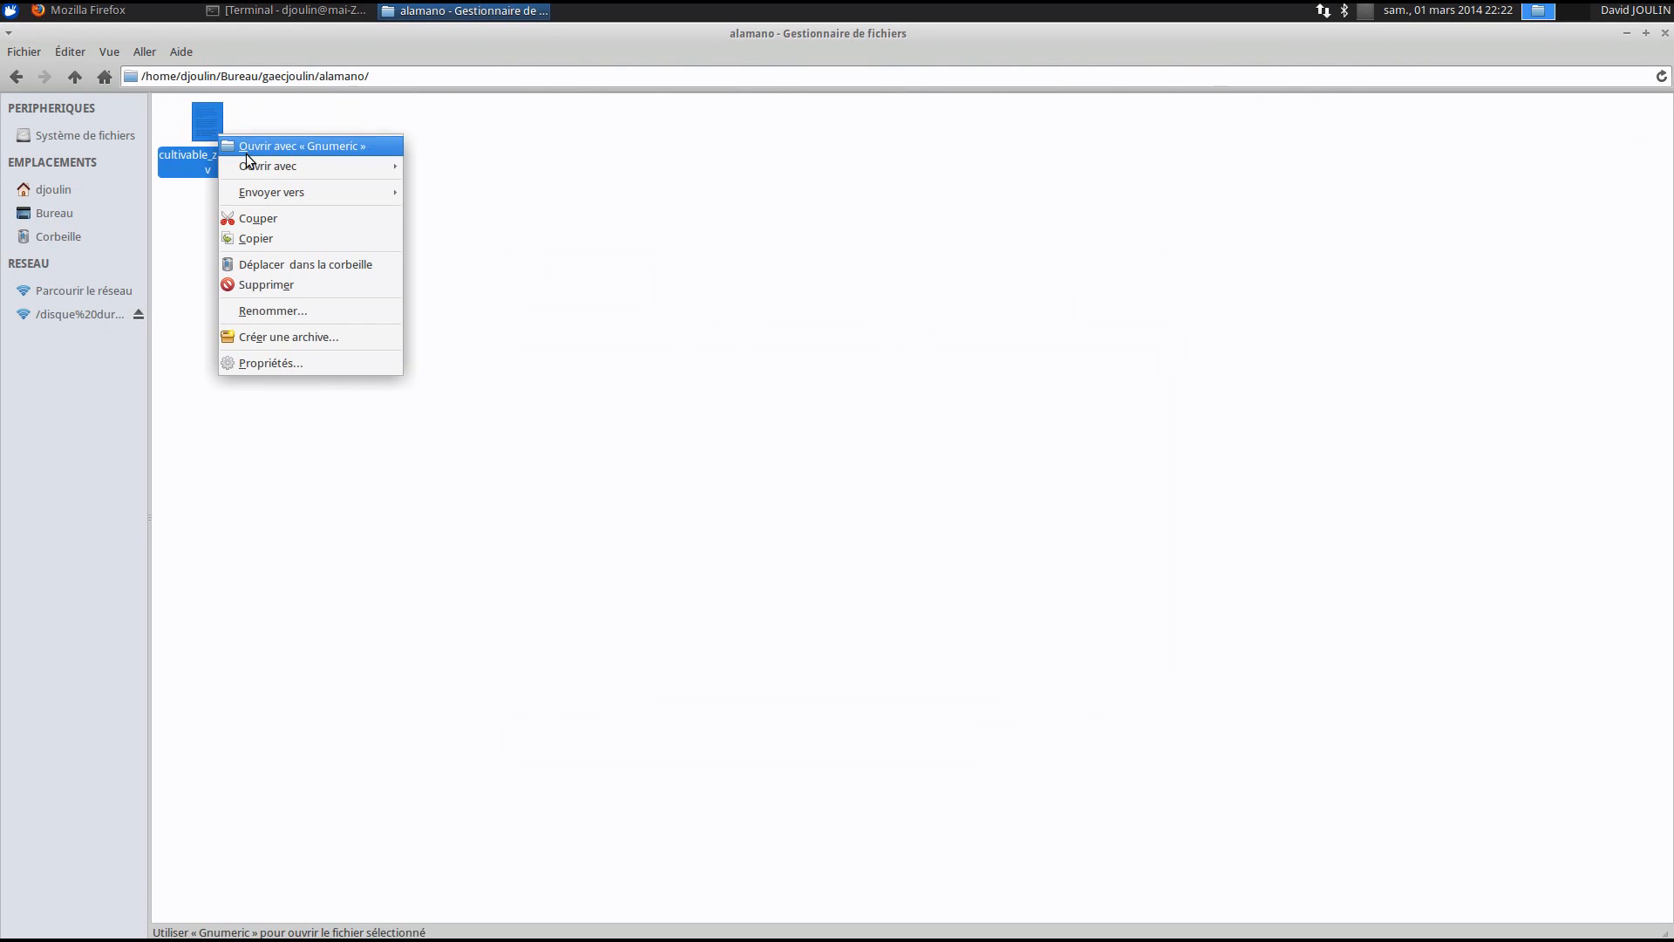
pyautogui.moveTo(309, 162)
pyautogui.click(563, 171)
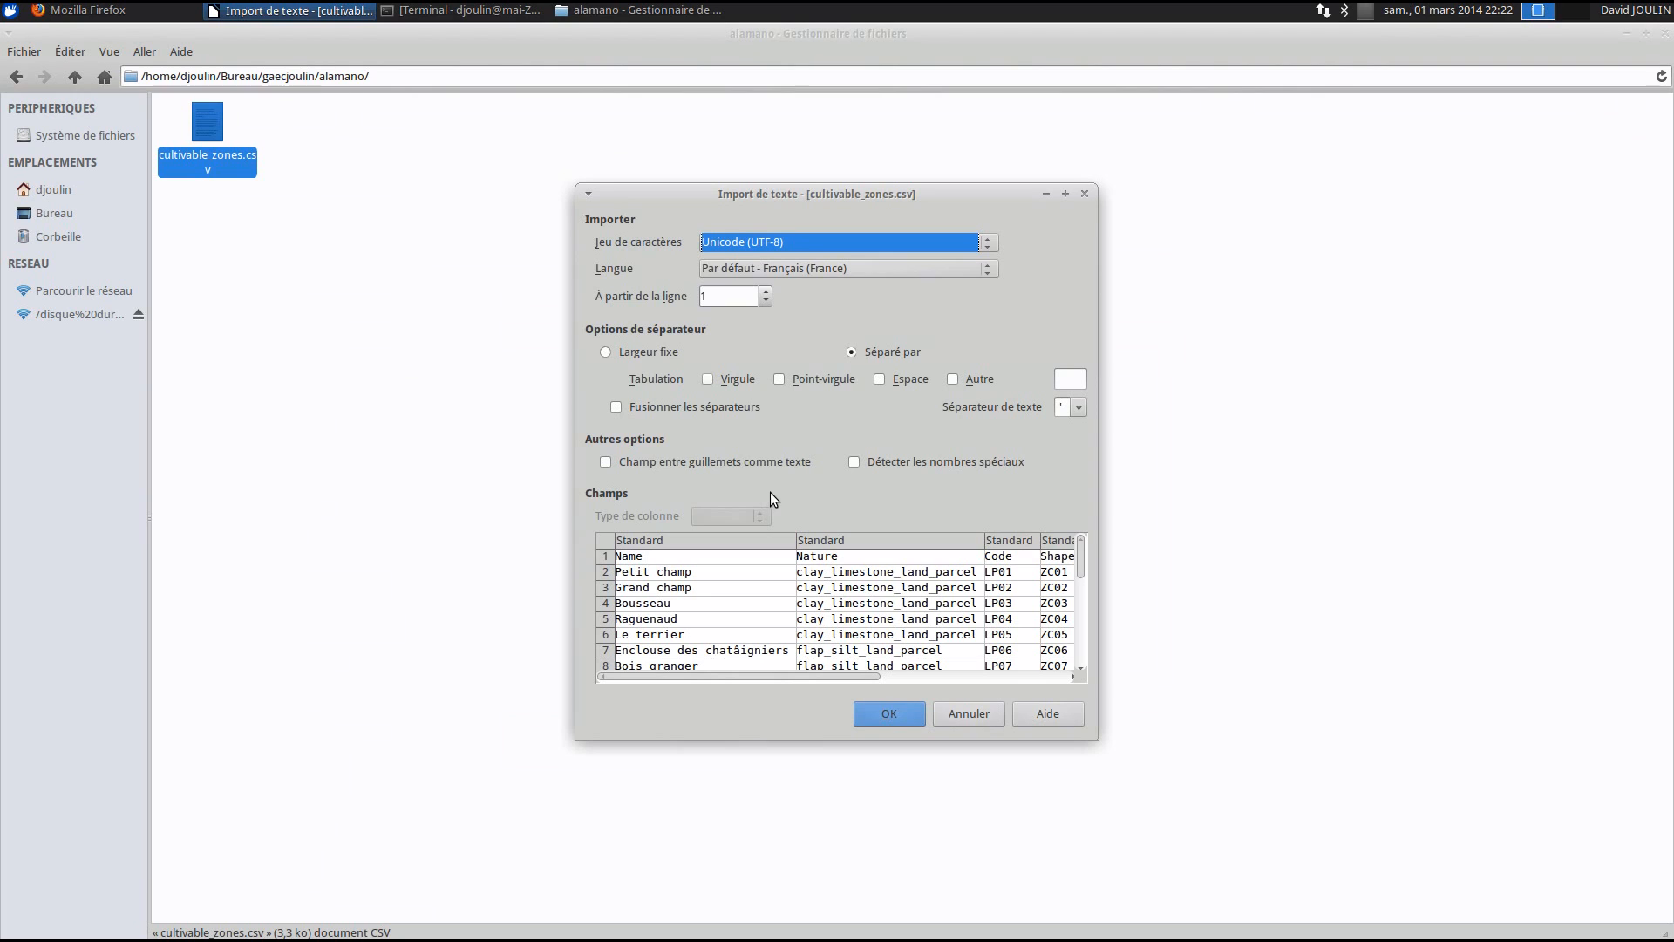
pyautogui.click(710, 378)
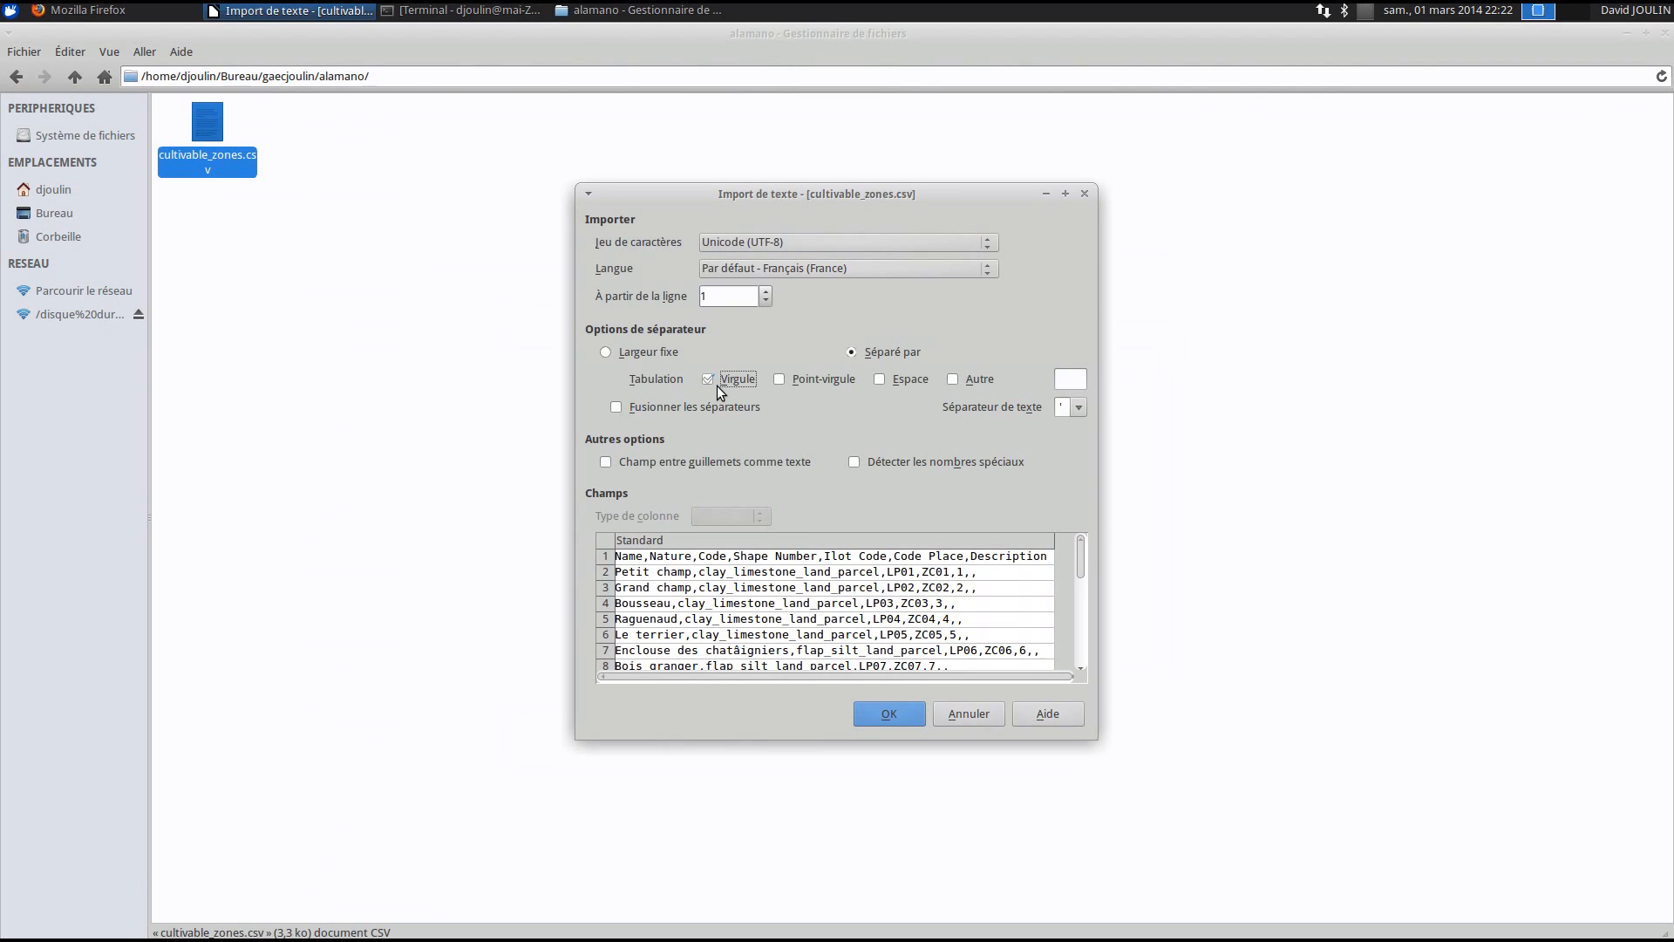
pyautogui.click(708, 378)
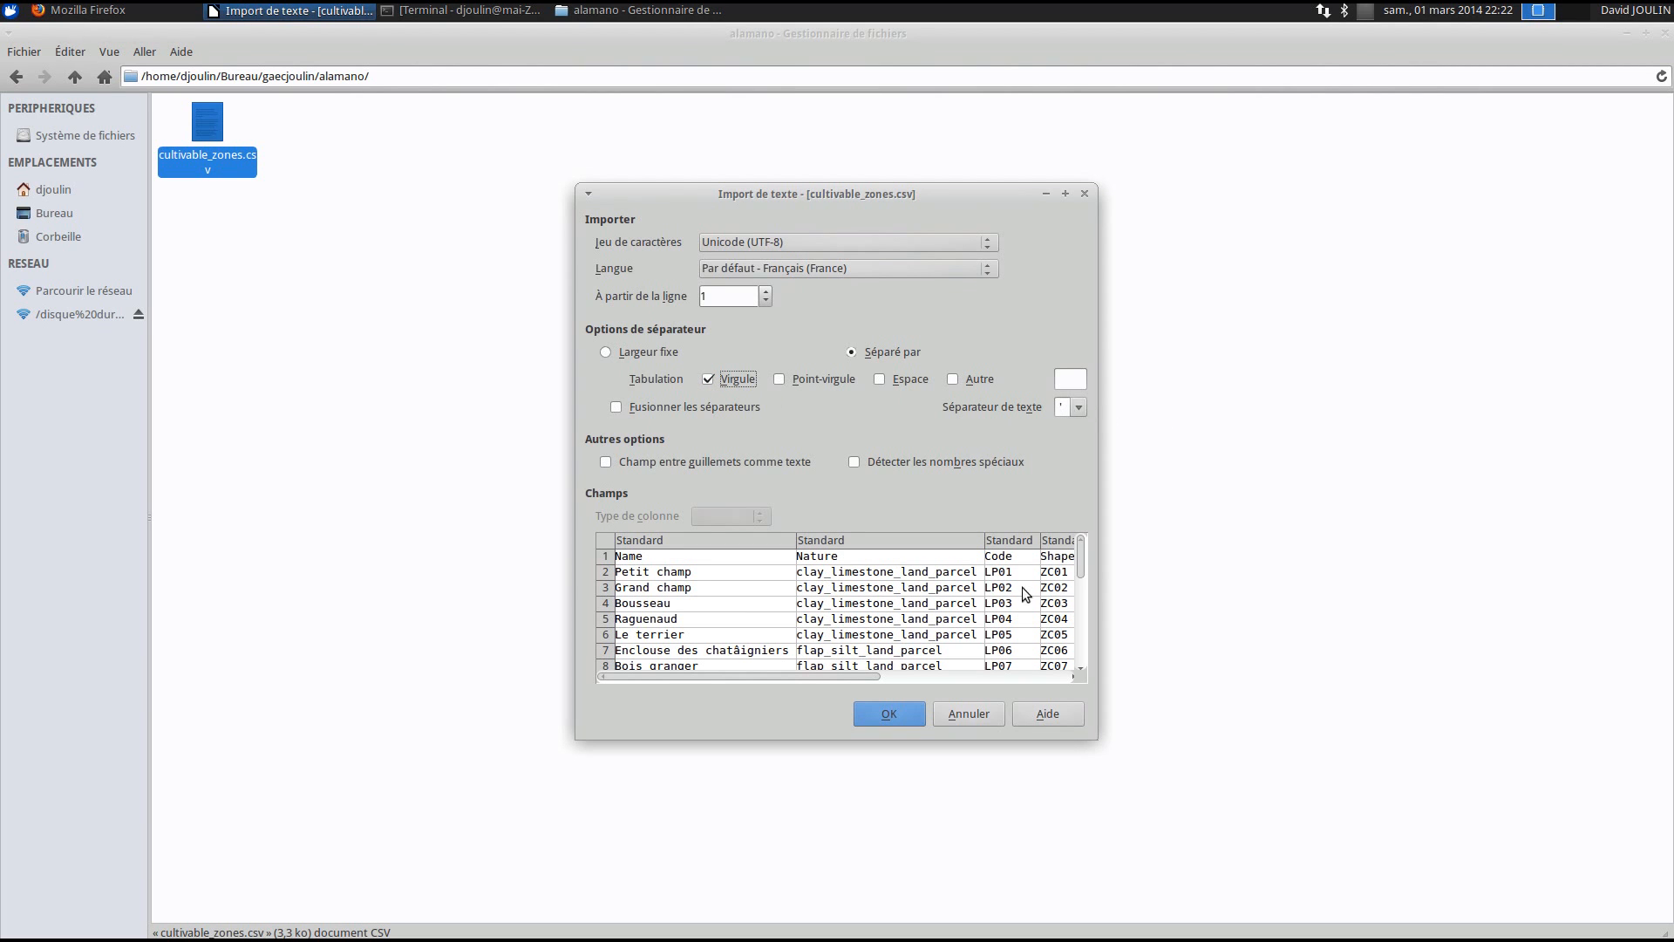
pyautogui.click(902, 708)
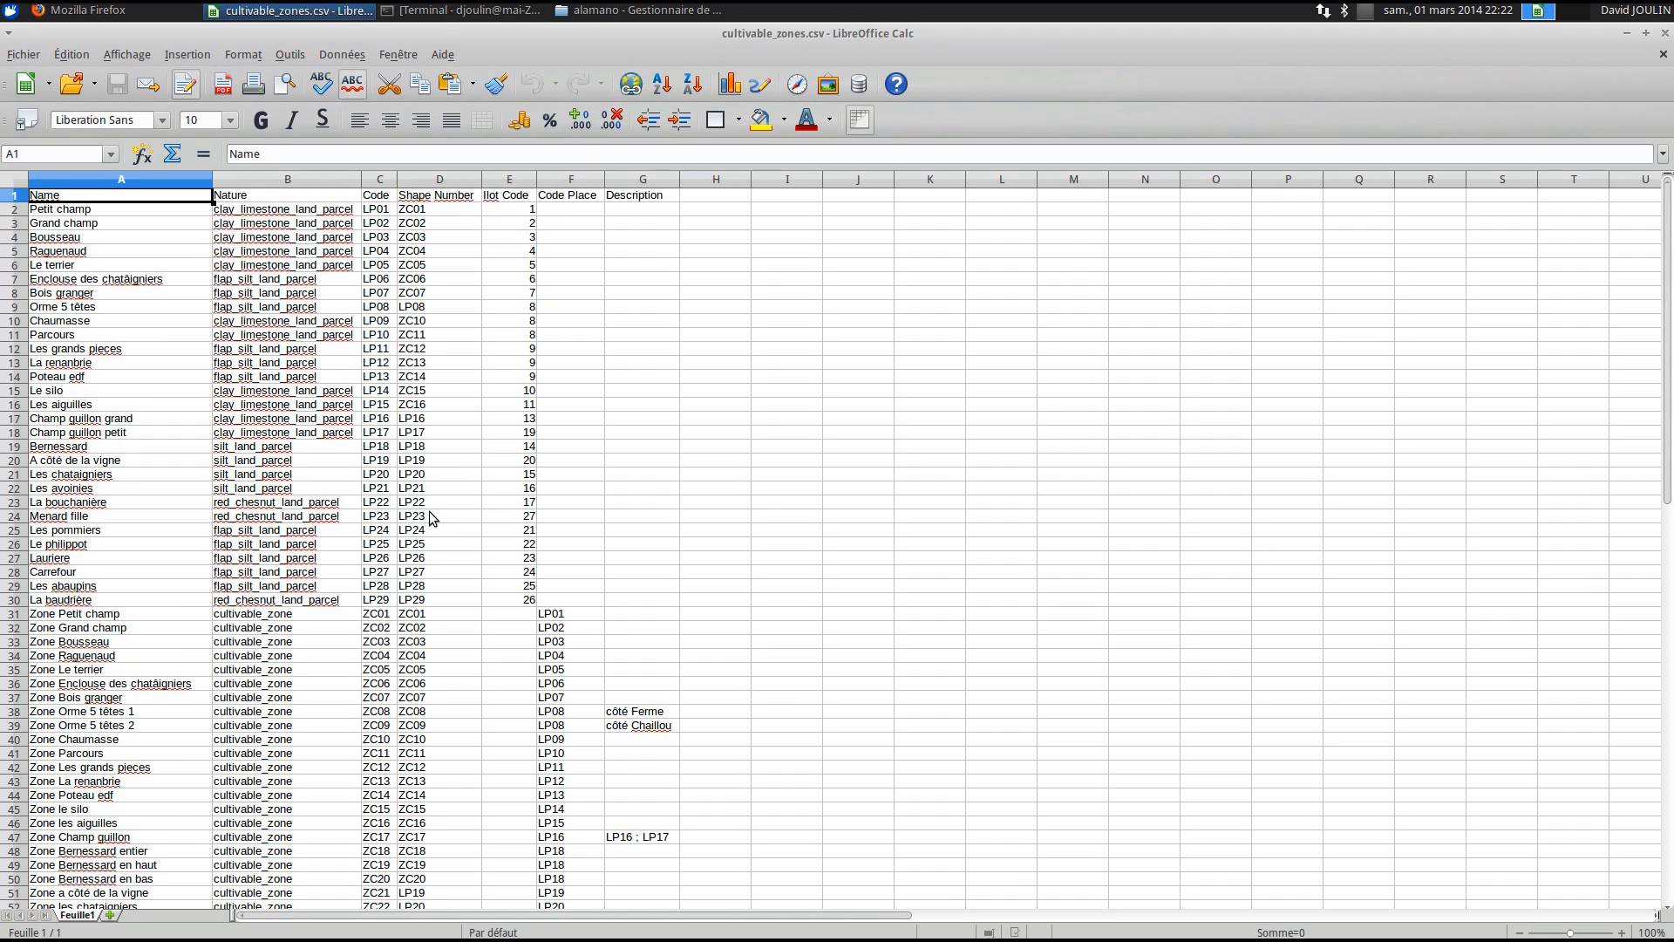
pyautogui.click(81, 212)
pyautogui.moveTo(80, 214); pyautogui.dragTo(523, 599)
pyautogui.scroll(-1, 479, 499)
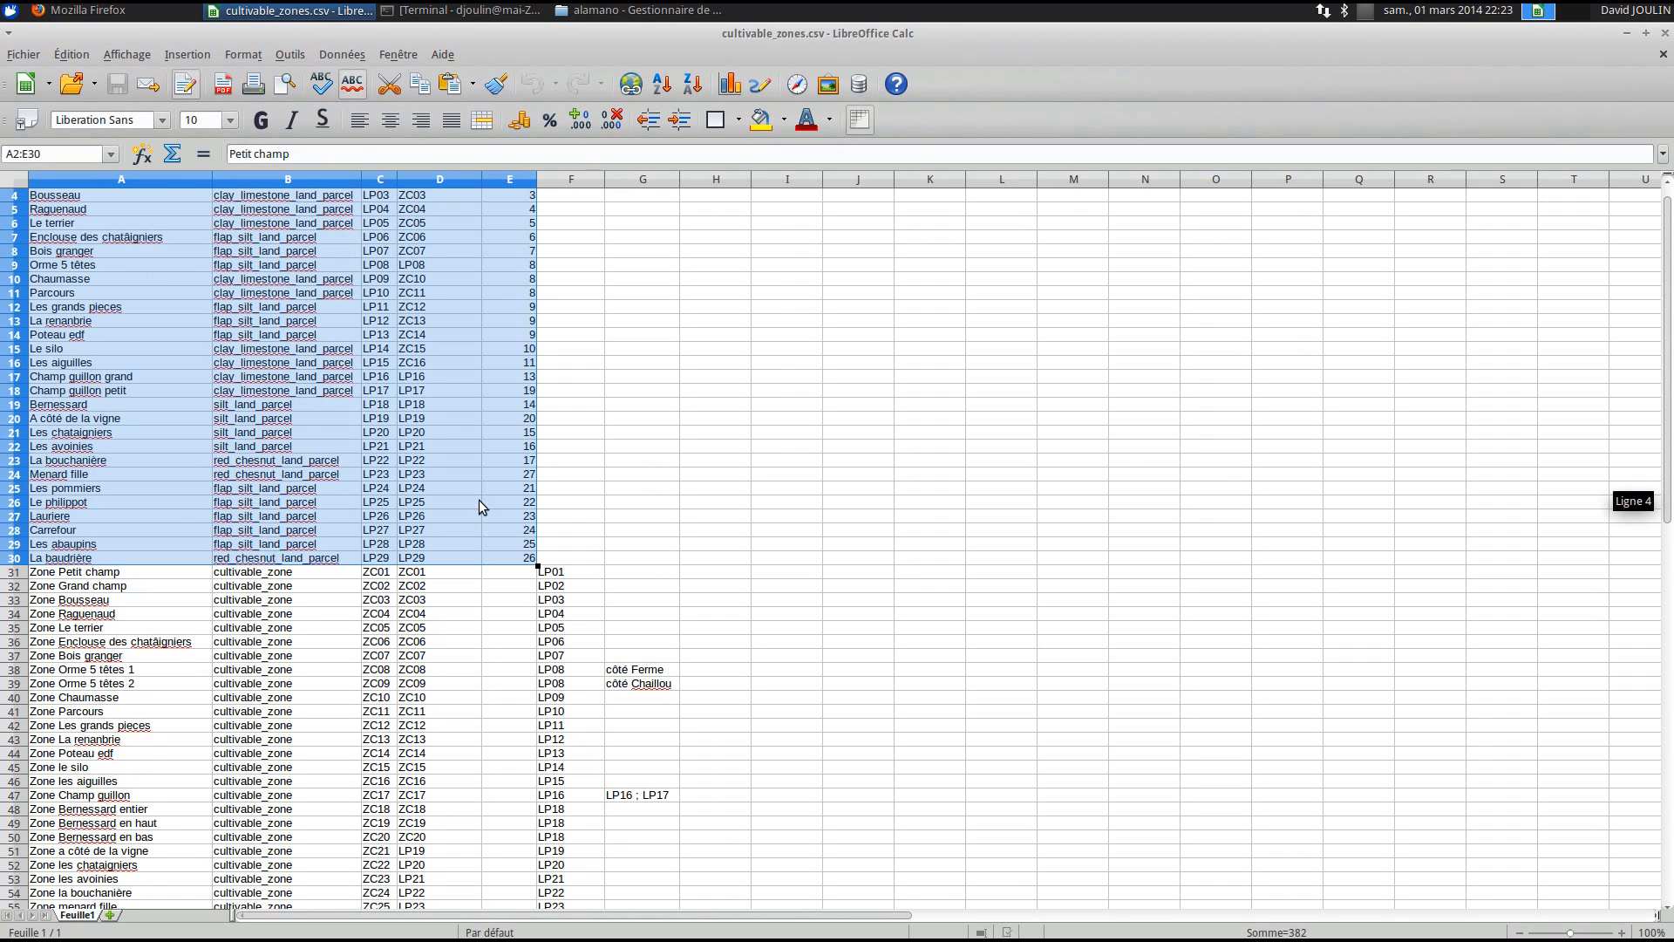
pyautogui.scroll(-7, 479, 499)
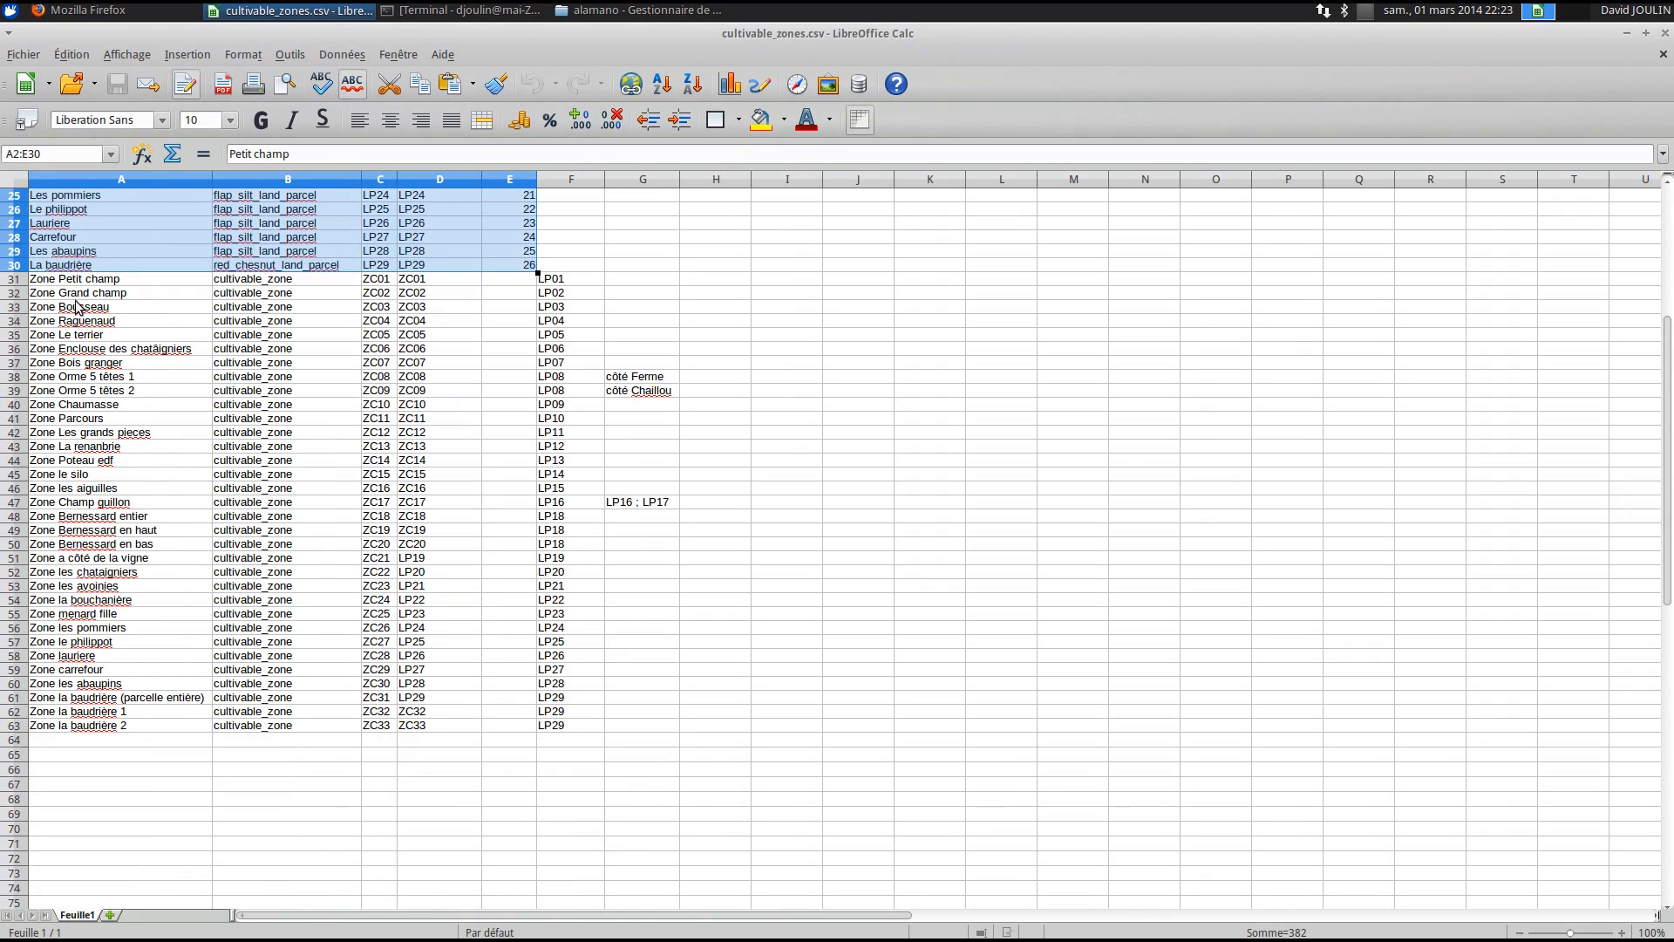
pyautogui.moveTo(77, 279); pyautogui.dragTo(571, 733)
pyautogui.scroll(8, 371, 676)
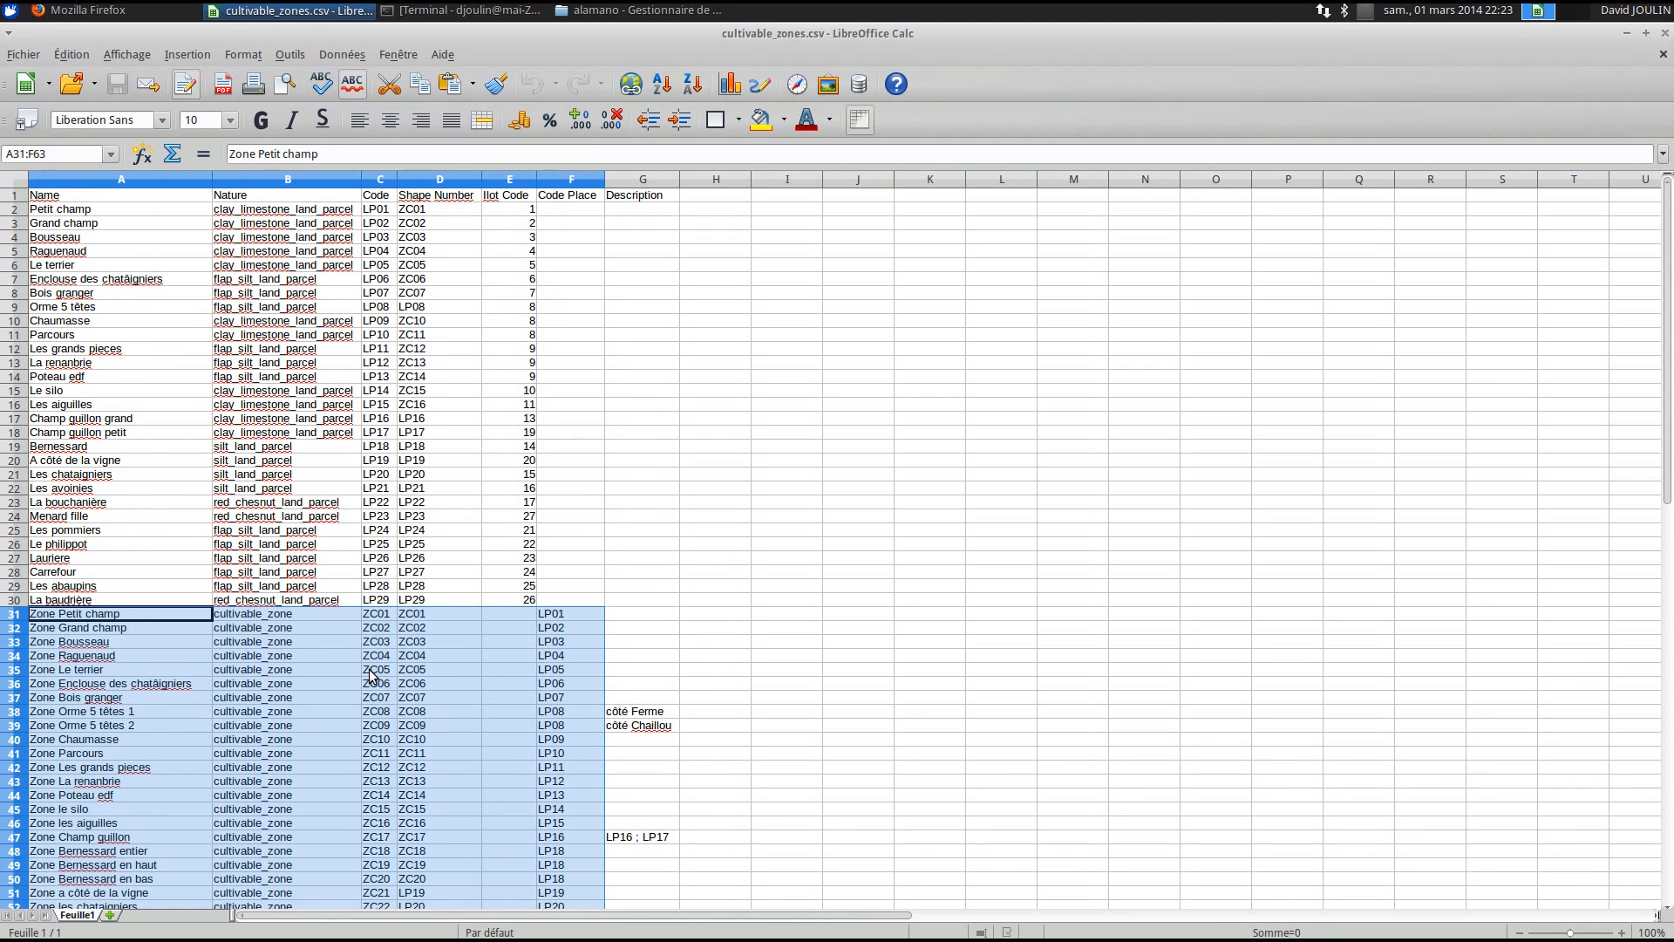
pyautogui.click(665, 532)
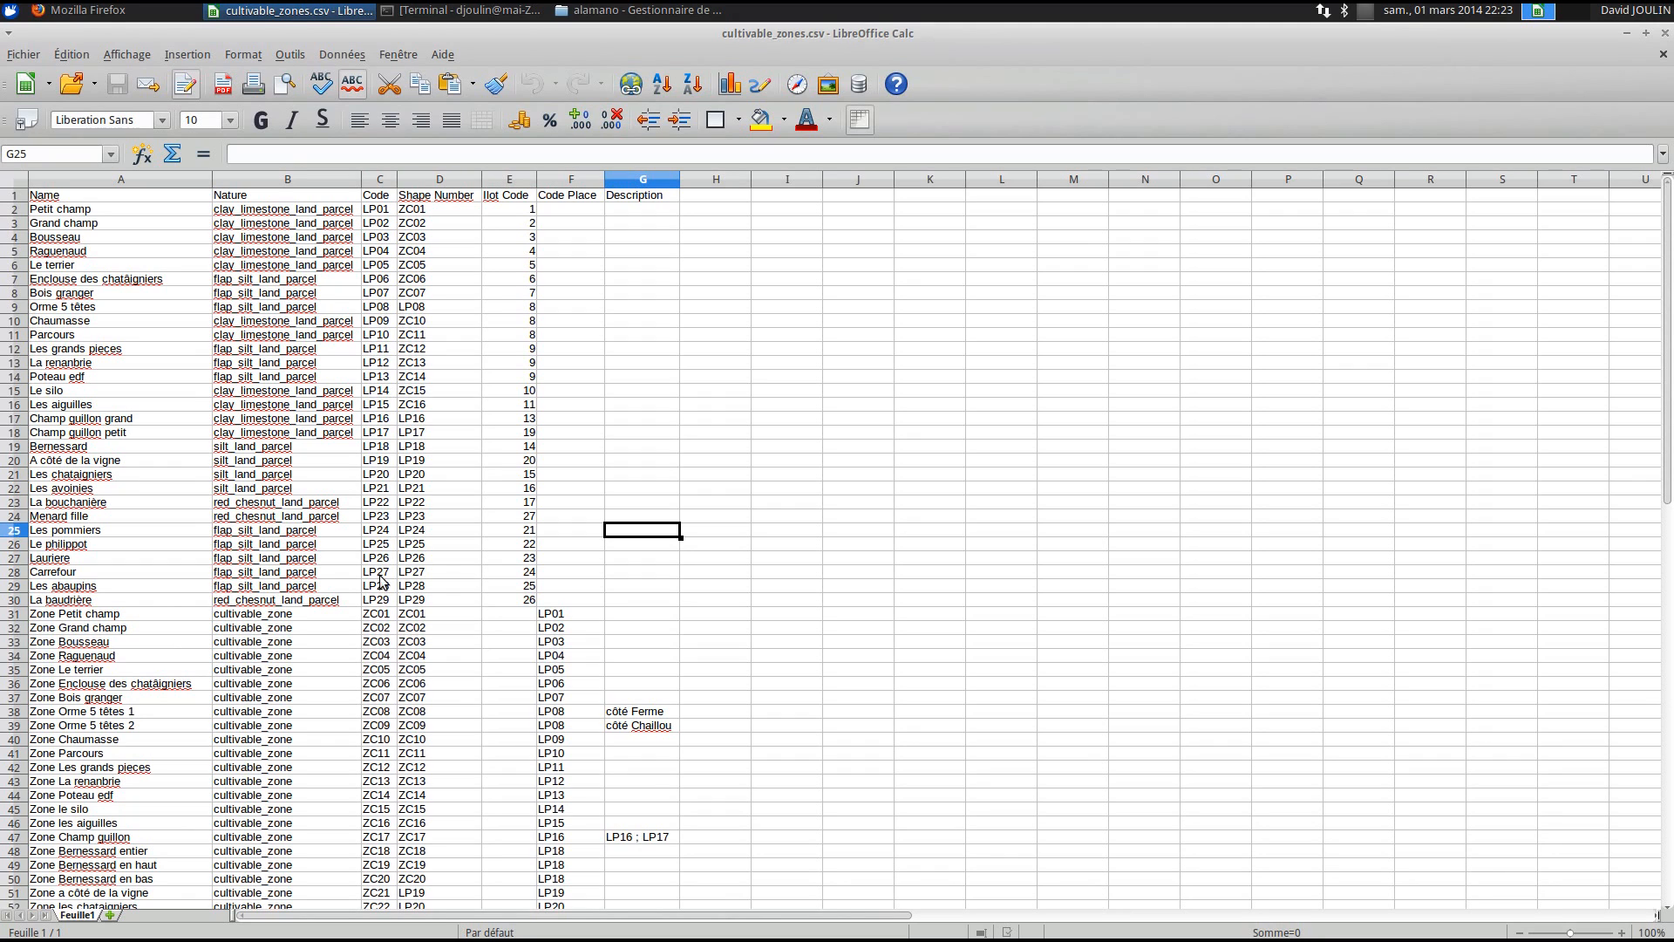
pyautogui.moveTo(288, 615); pyautogui.dragTo(286, 684)
pyautogui.click(323, 657)
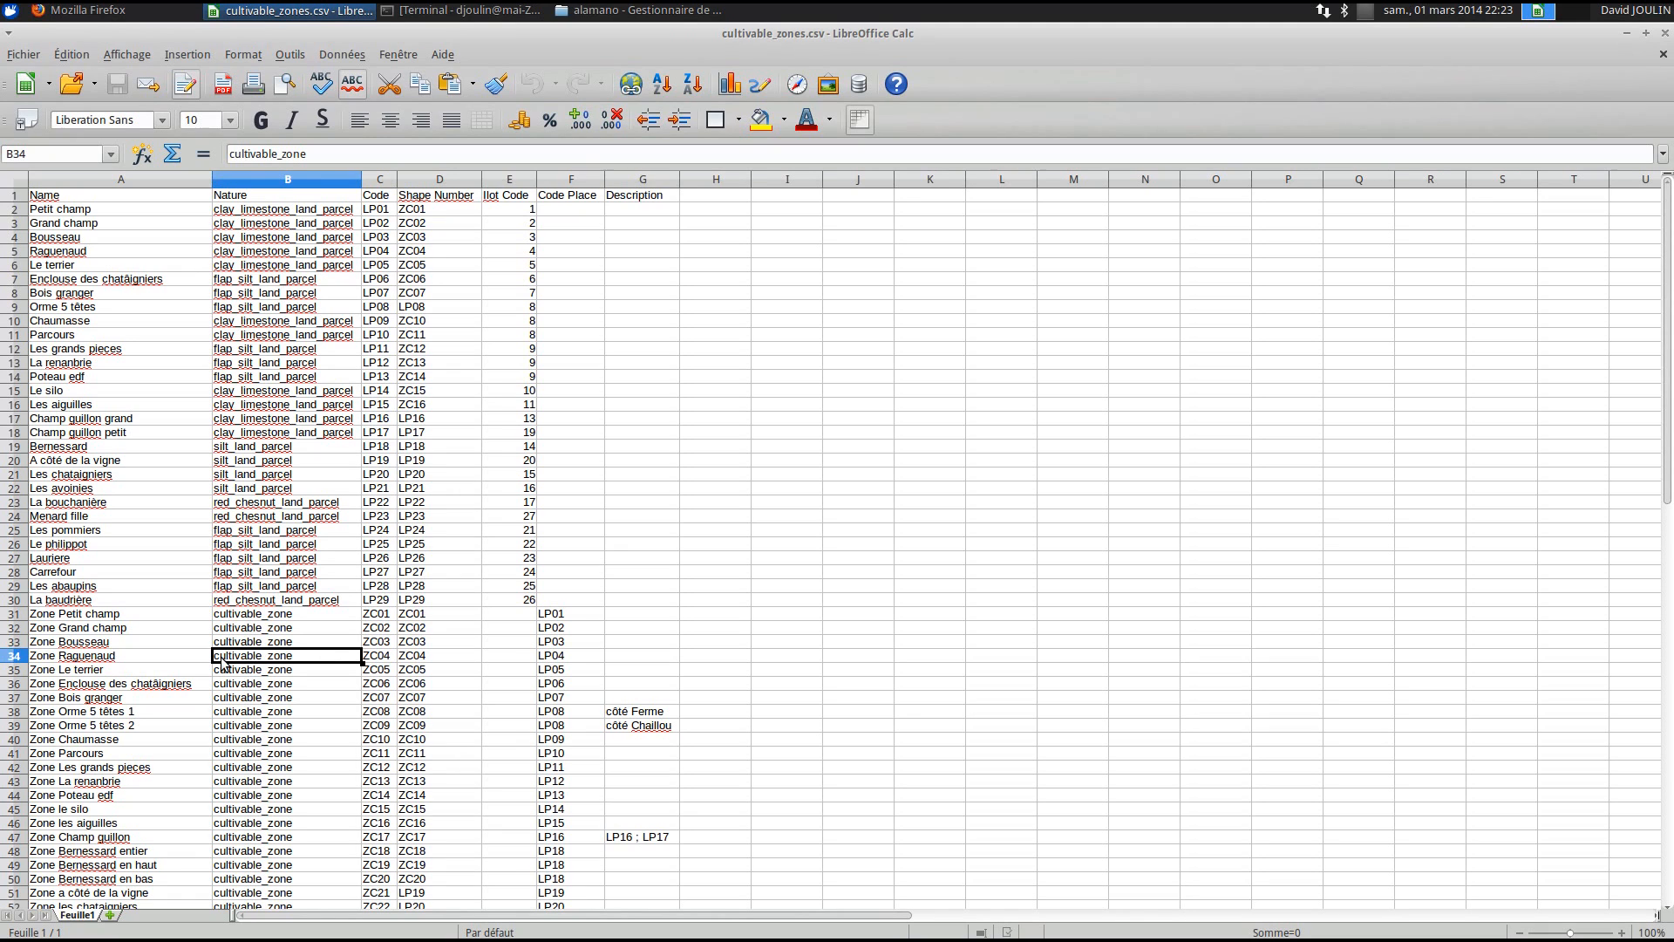
pyautogui.click(250, 615)
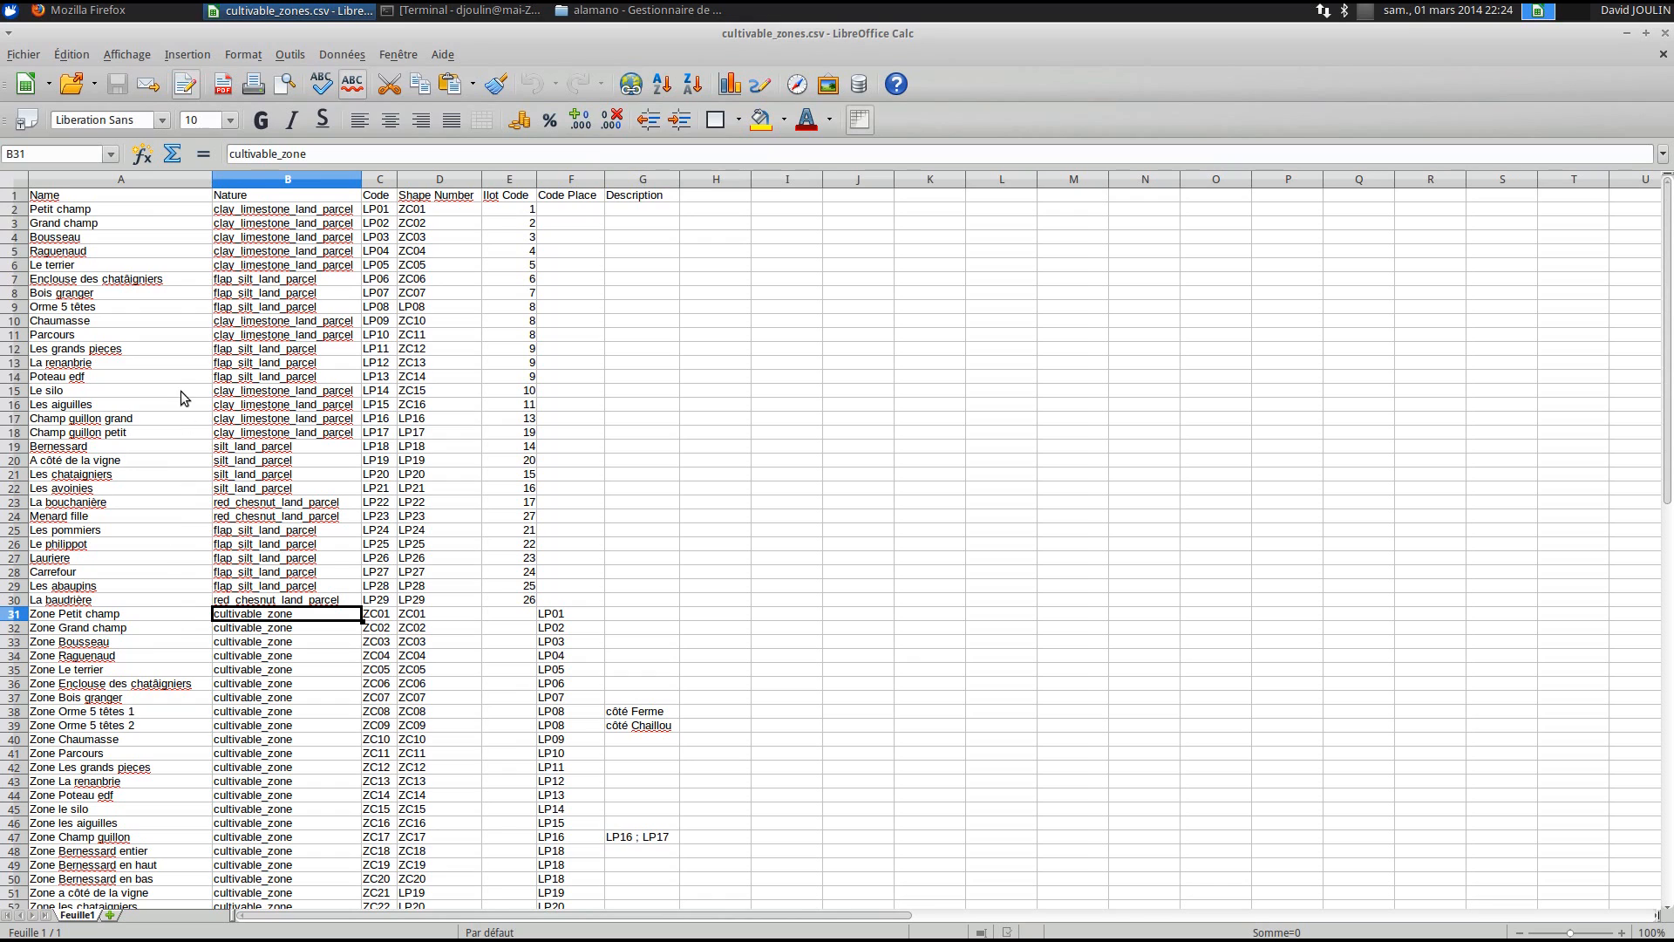
# - Clear the contents of parcel rows 4 to 30
pyautogui.moveTo(131, 213); pyautogui.dragTo(146, 512)
pyautogui.click(111, 602)
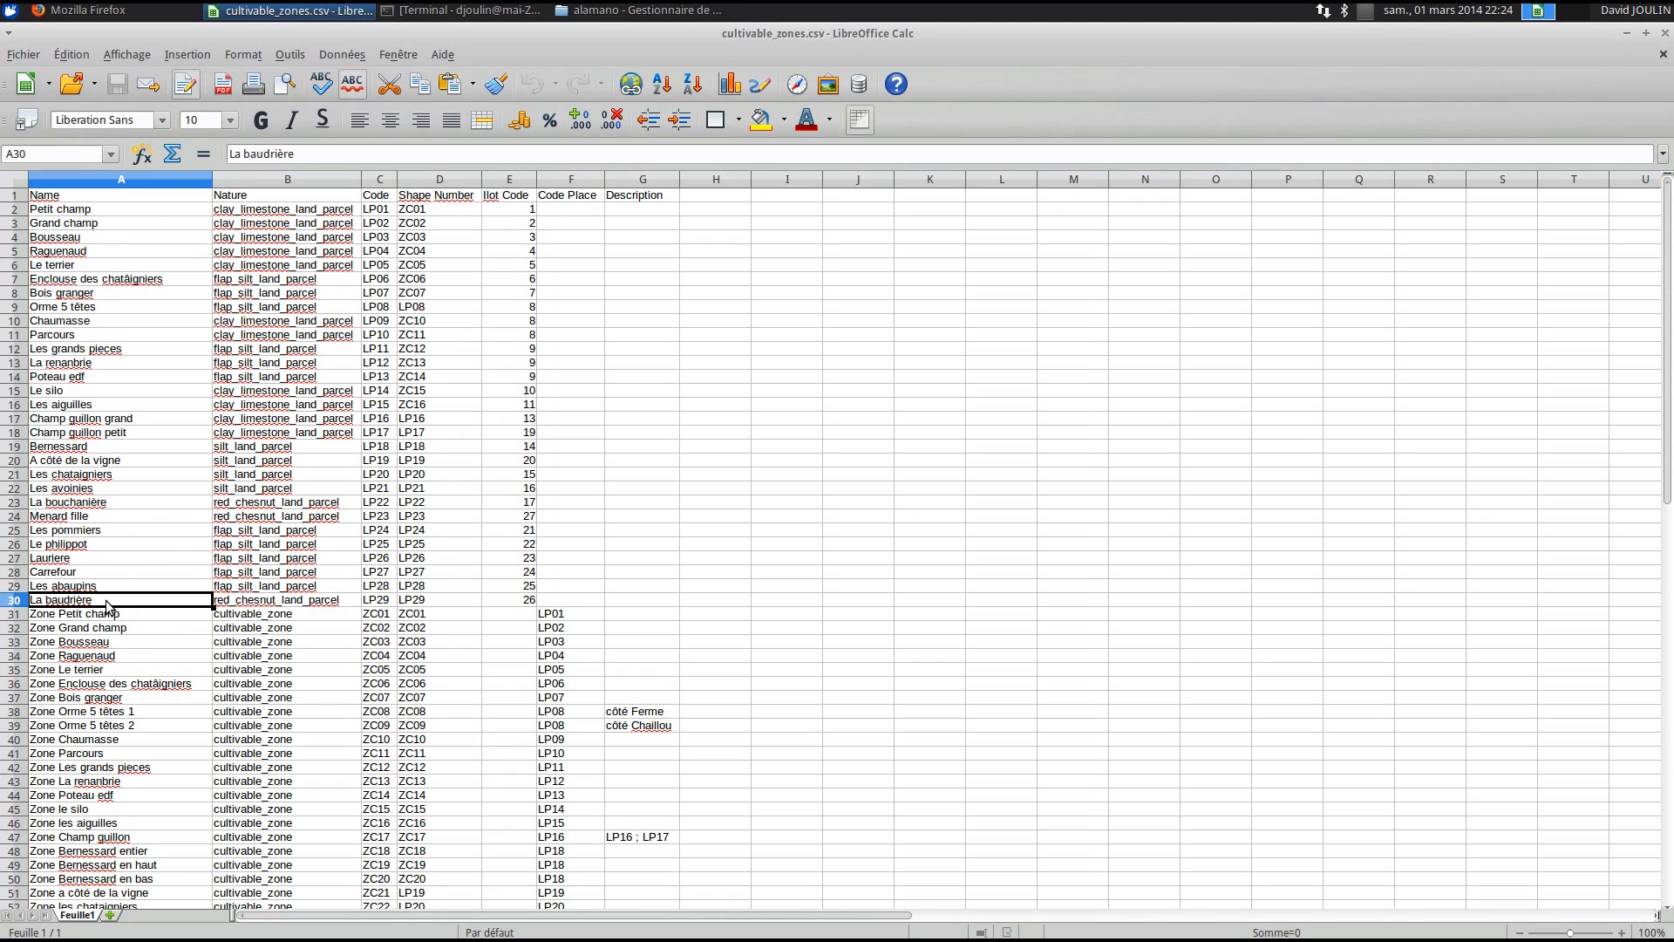
pyautogui.moveTo(24, 271); pyautogui.dragTo(30, 603)
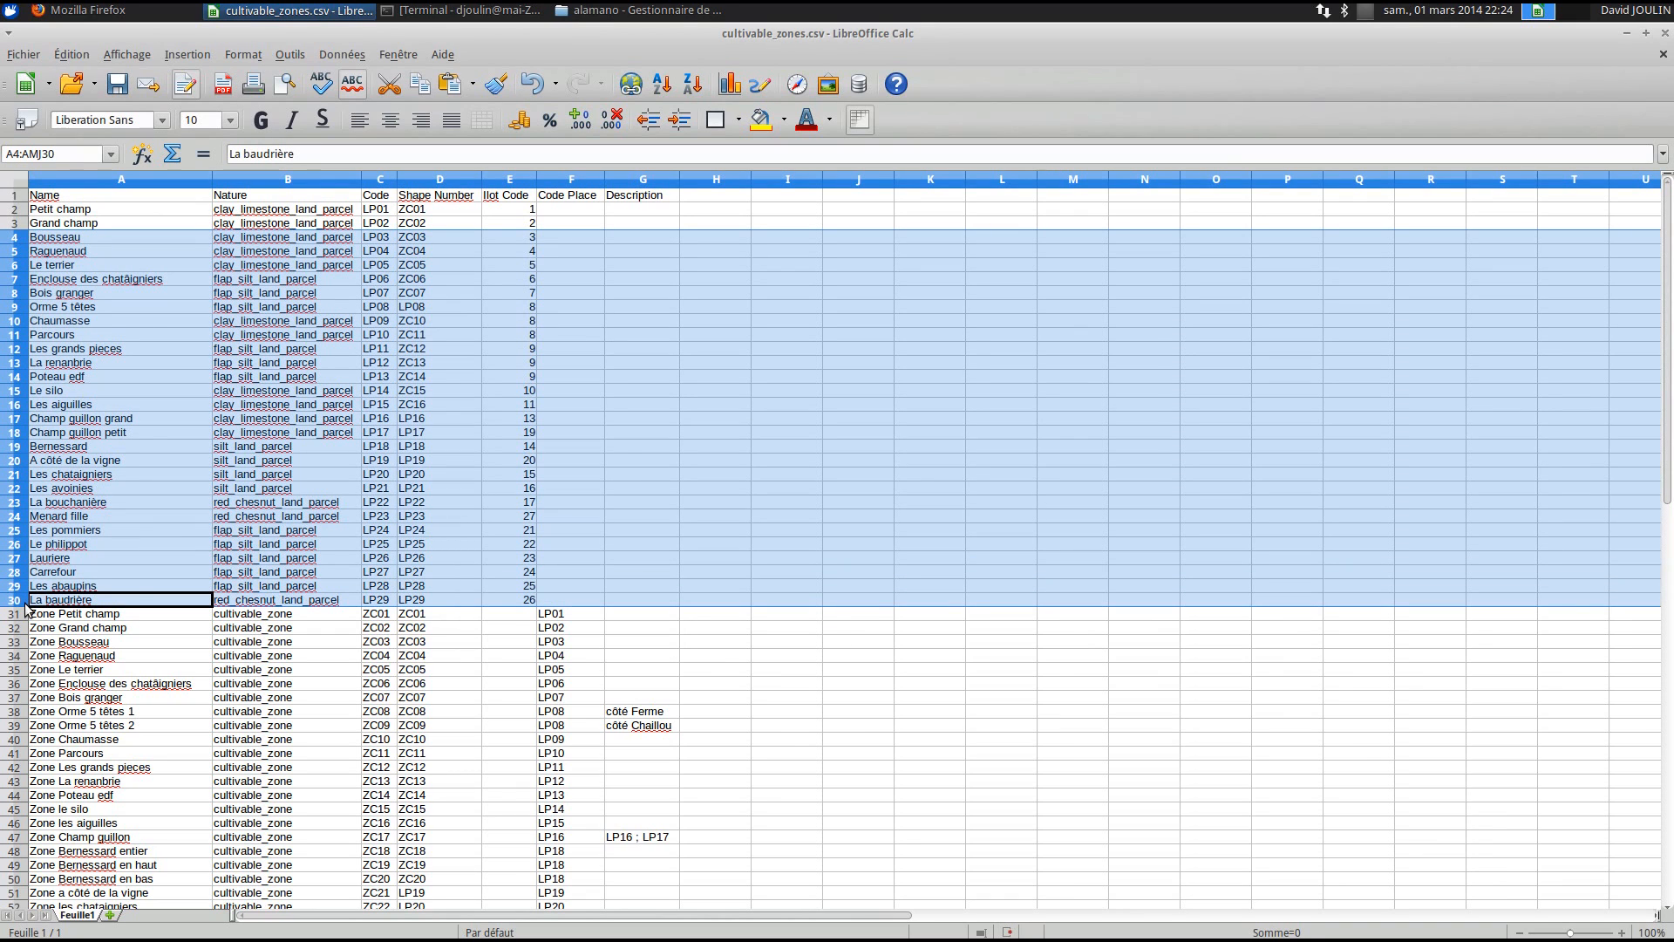
pyautogui.press('Delete')
# - Clear row 3 as well, leaving only Petit champ above the zones
pyautogui.click(288, 475)
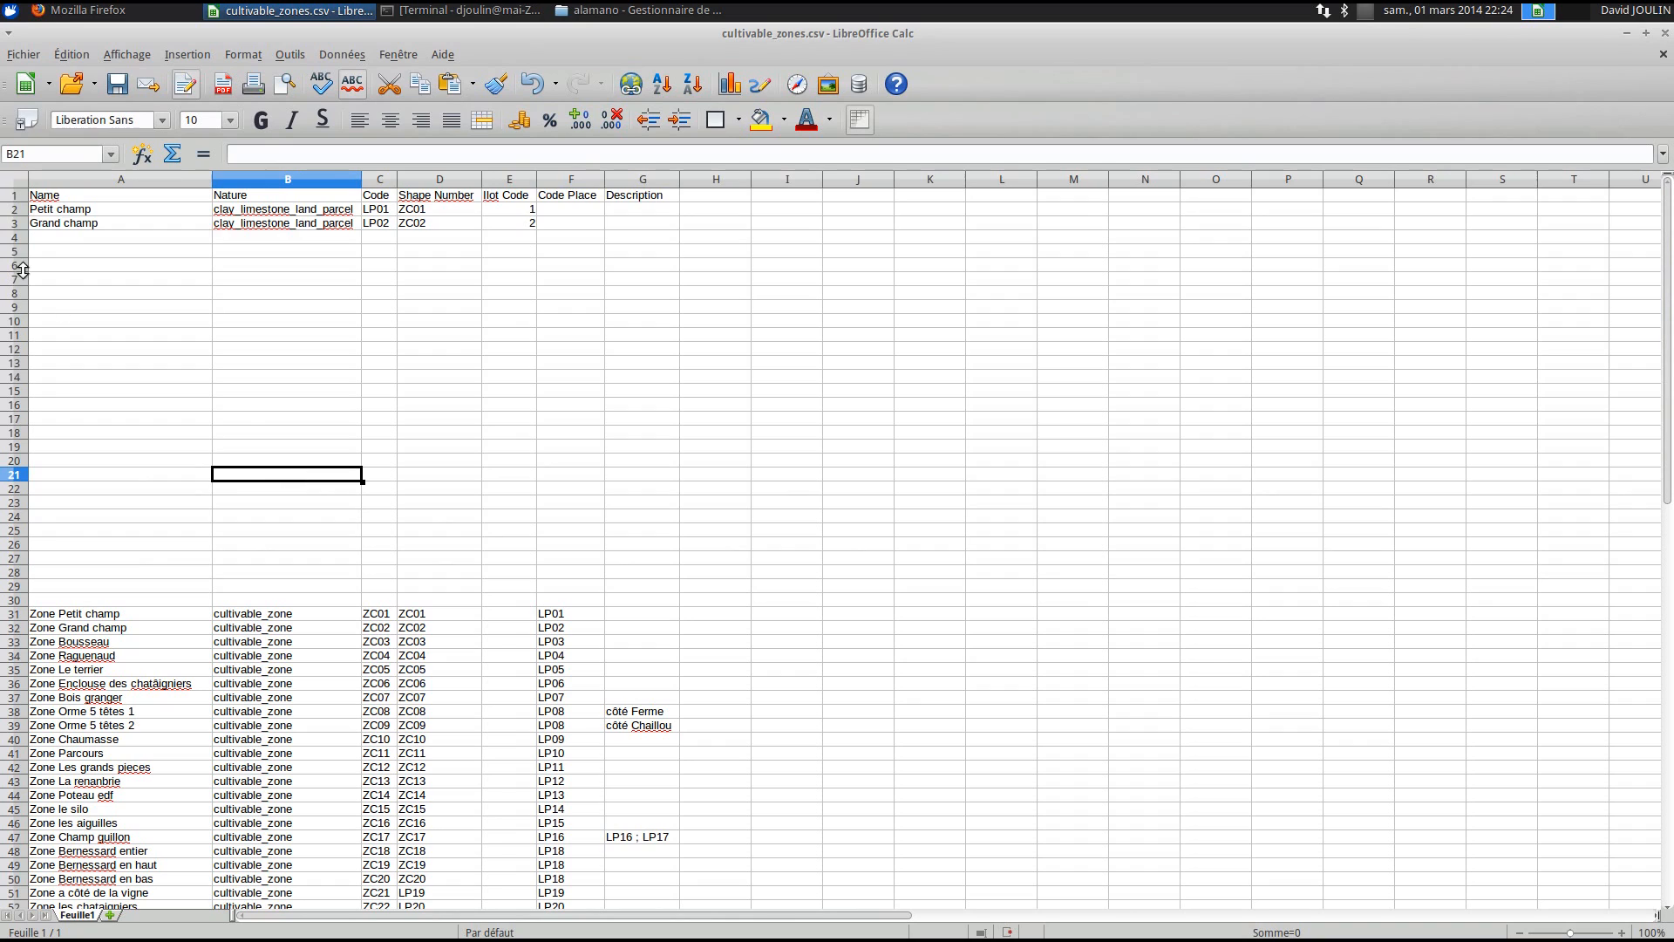
pyautogui.click(14, 224)
pyautogui.press('Delete')
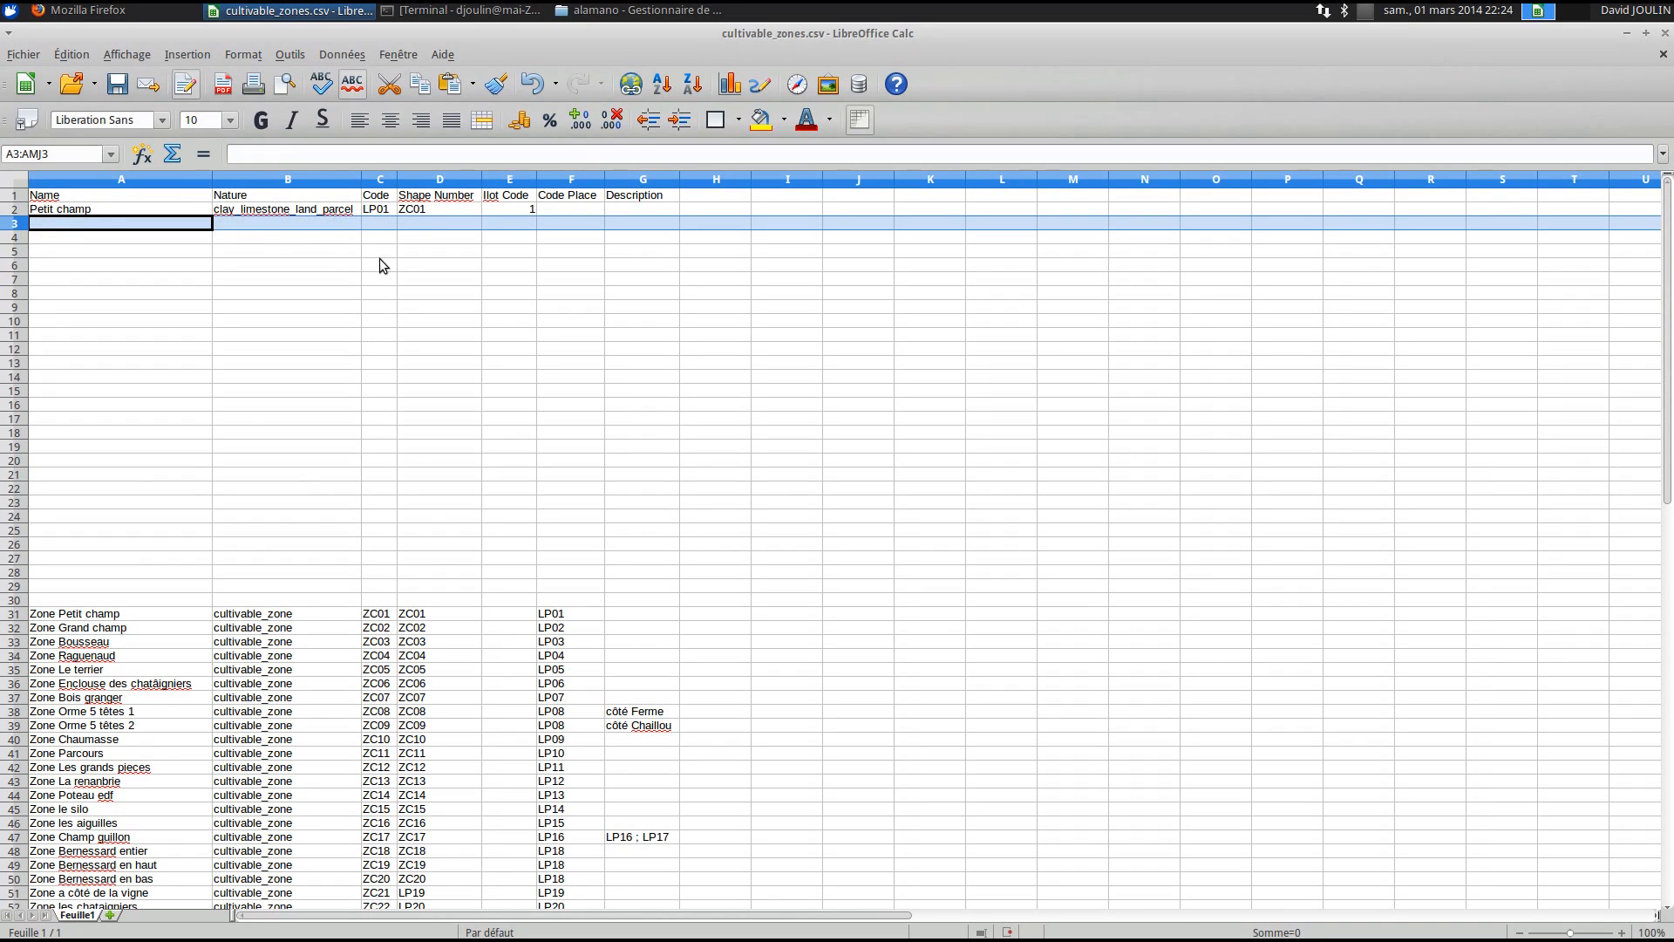
pyautogui.click(239, 230)
pyautogui.click(144, 229)
pyautogui.press('Tab')
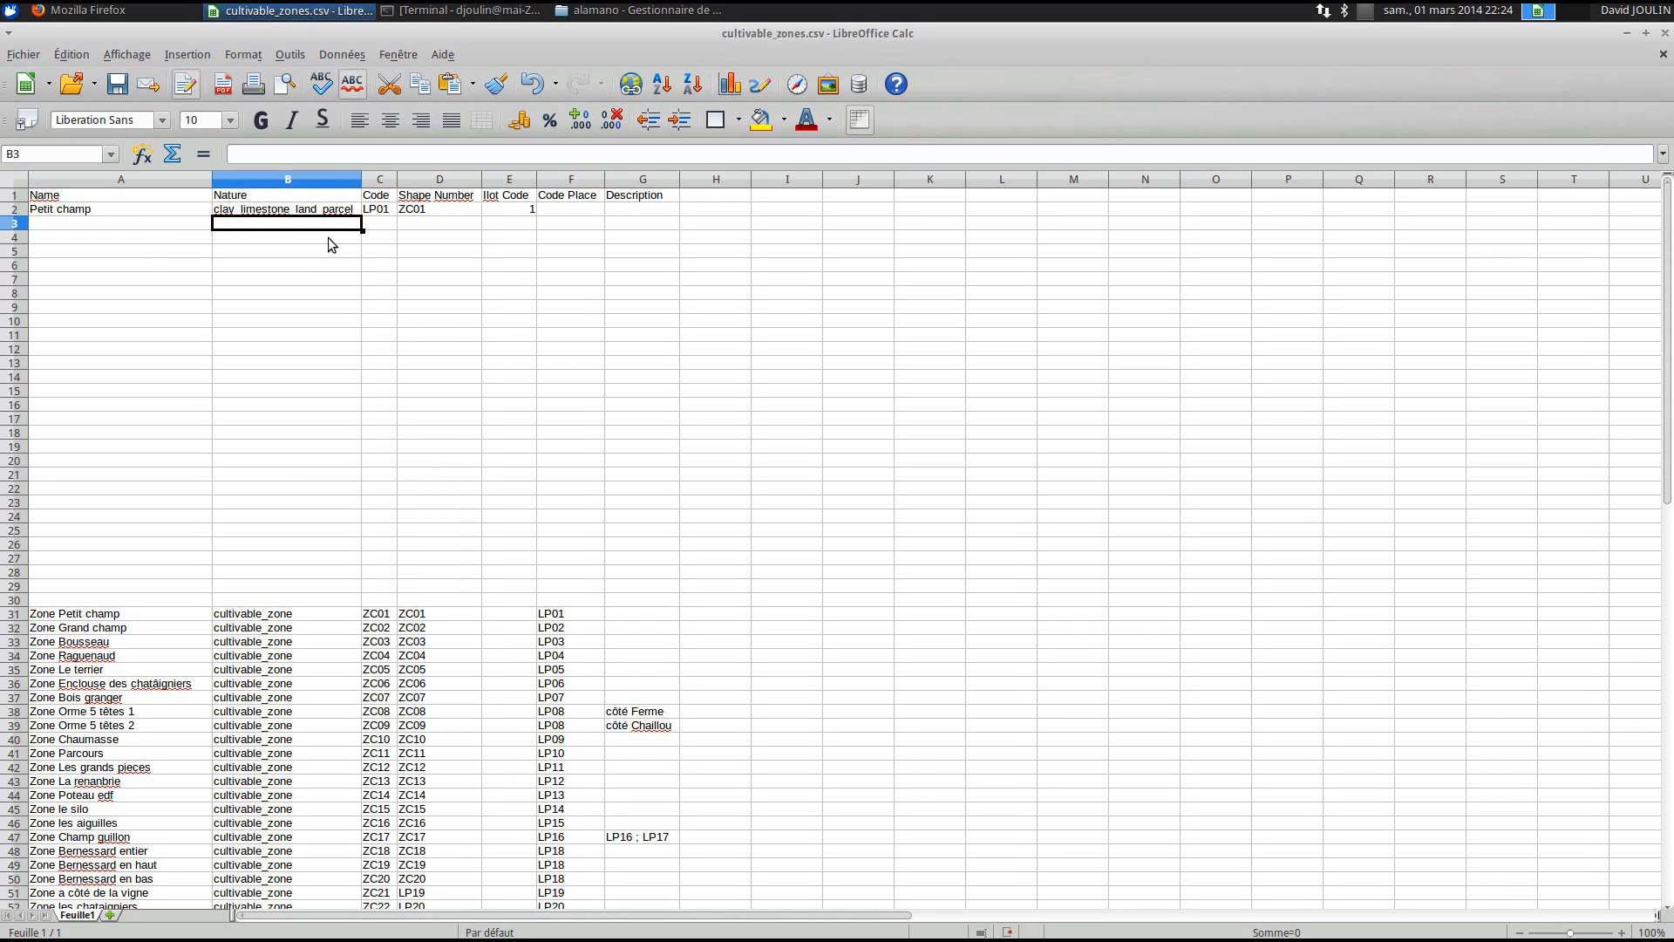
pyautogui.click(91, 11)
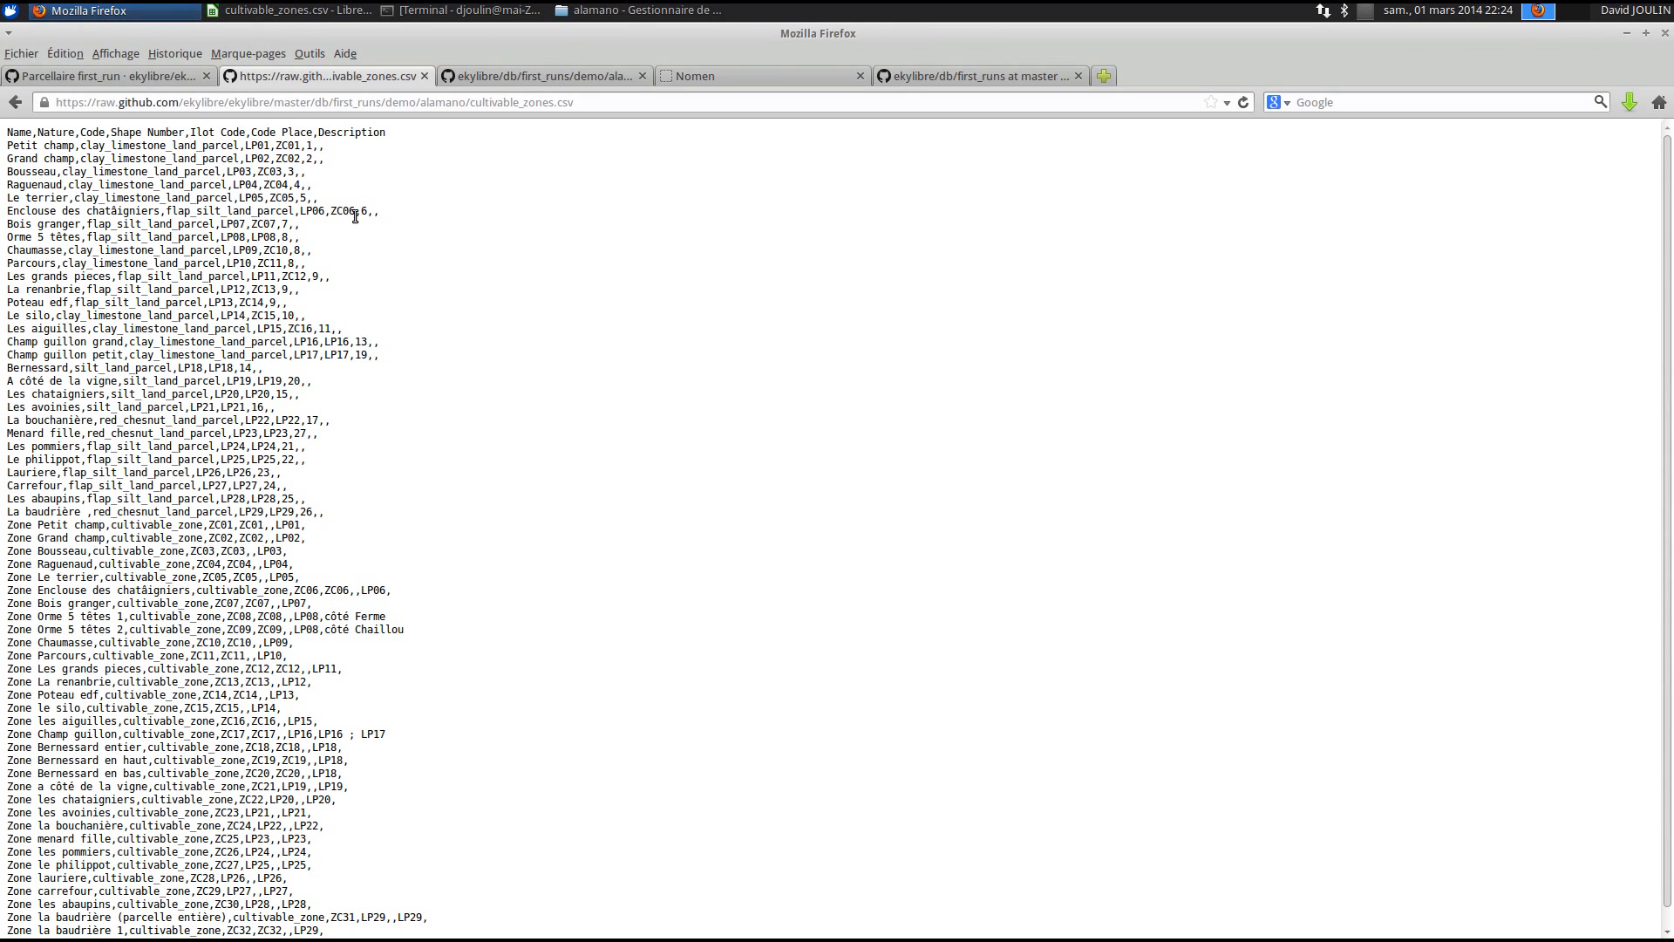
# - Open the product variants nomenclature from the Parcellaire first_run wiki page
pyautogui.click(546, 83)
pyautogui.click(725, 78)
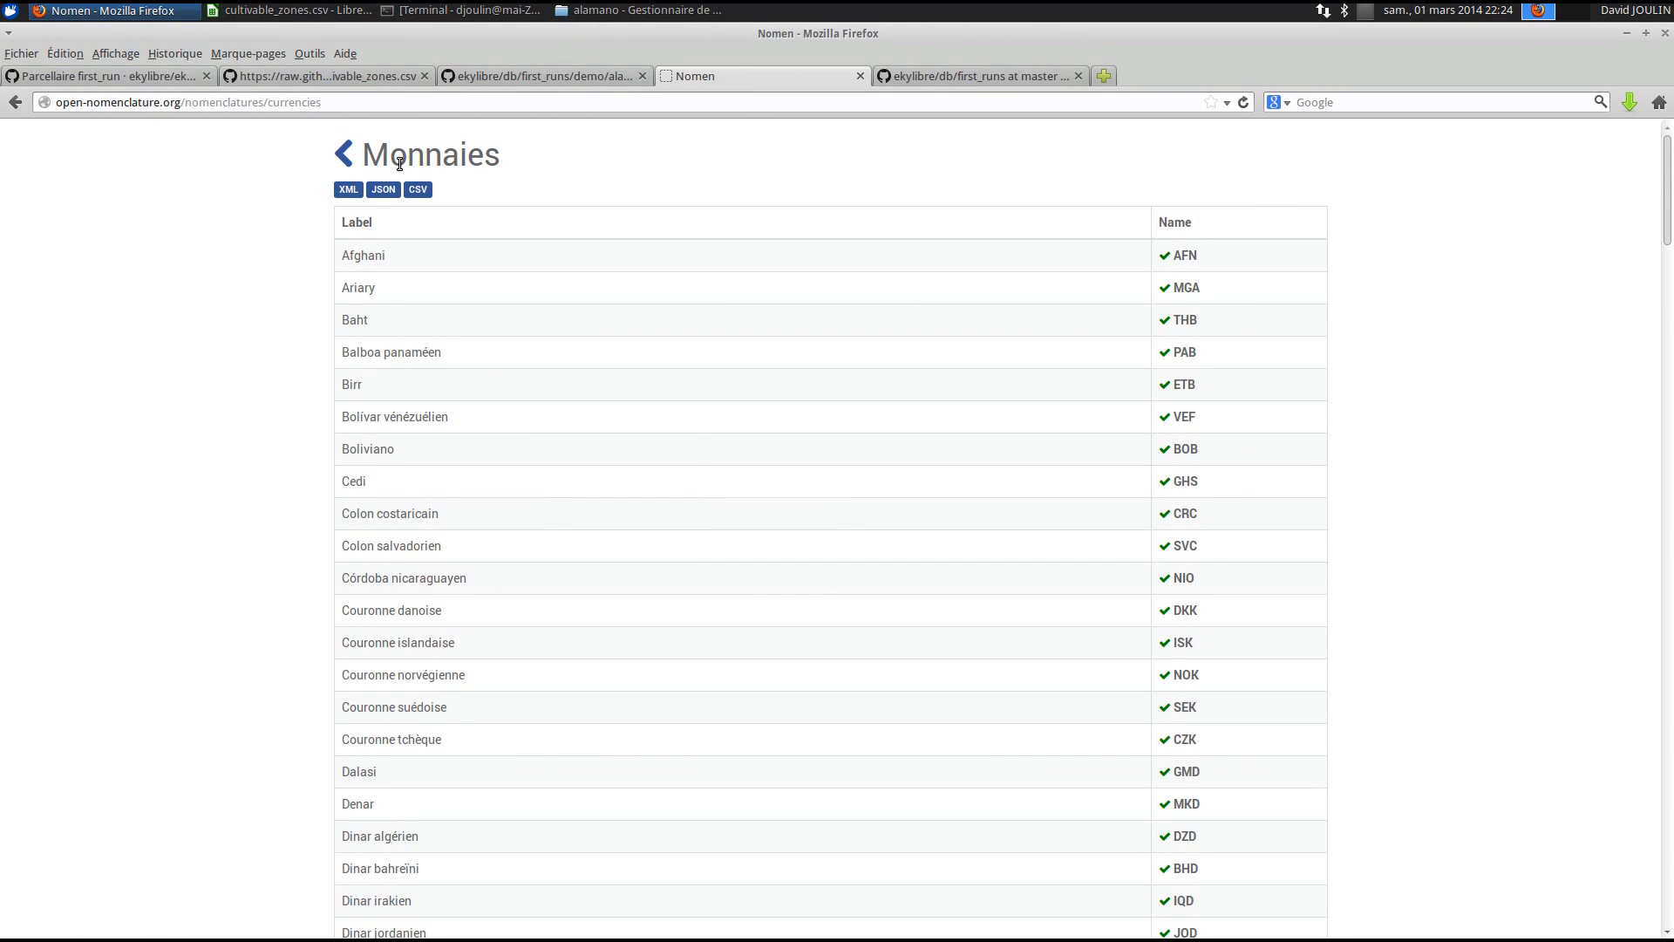
pyautogui.click(347, 155)
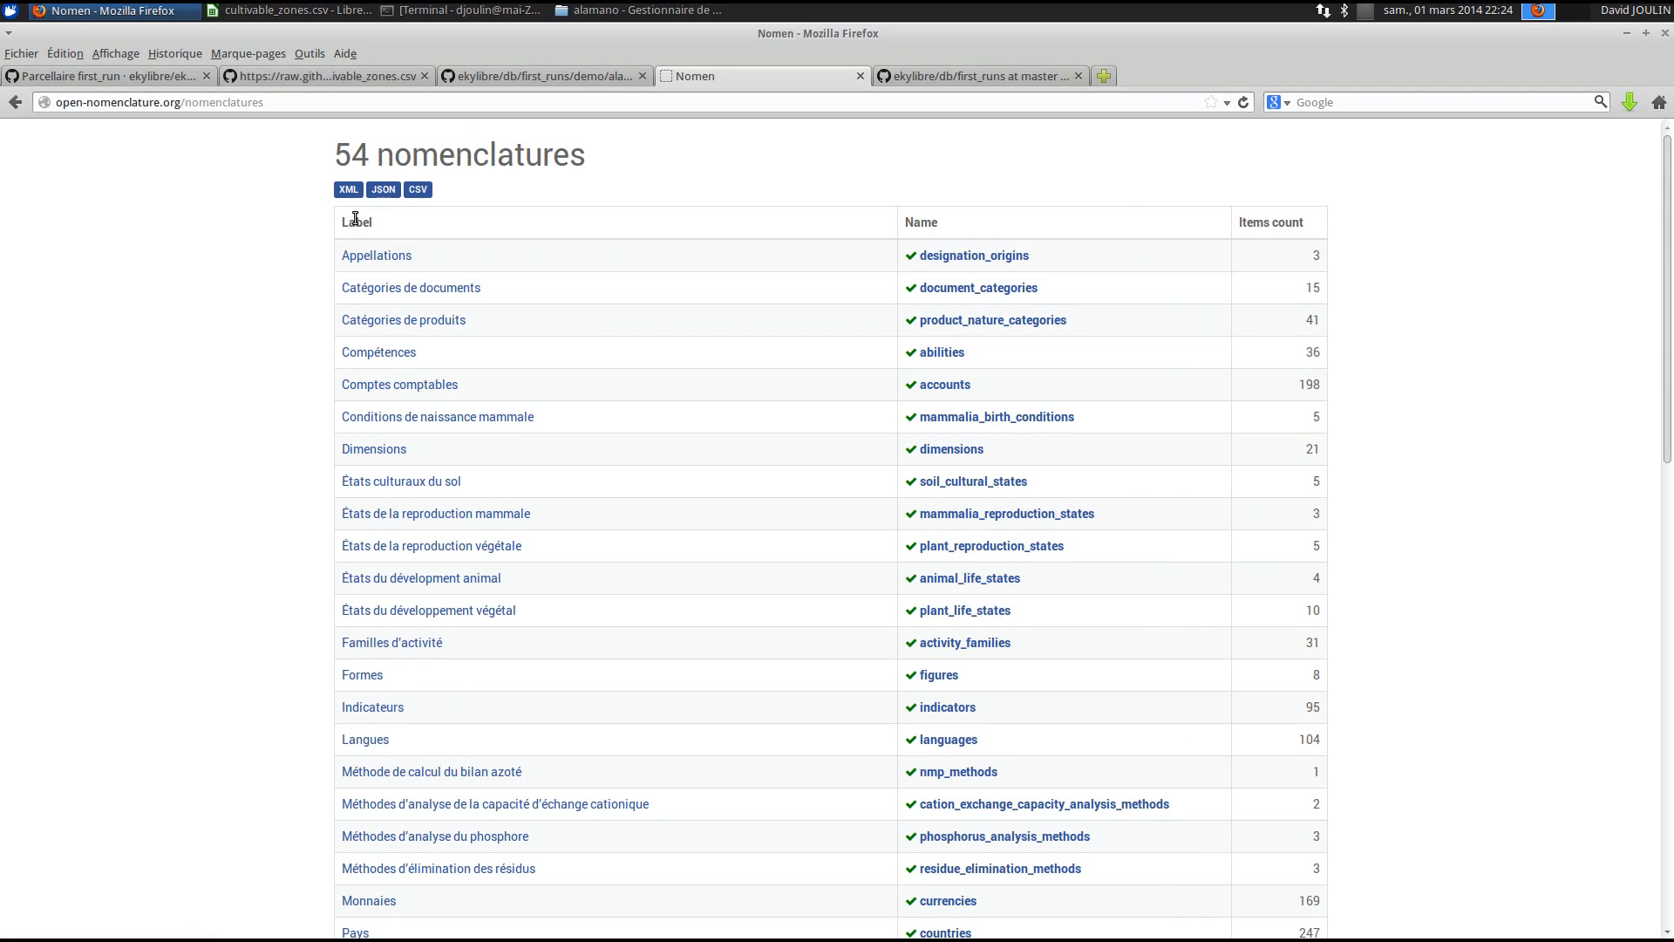
pyautogui.hotkey('alt', 'Tab')
pyautogui.hotkey('alt', 'Tab')
pyautogui.click(157, 12)
pyautogui.click(154, 13)
pyautogui.click(265, 84)
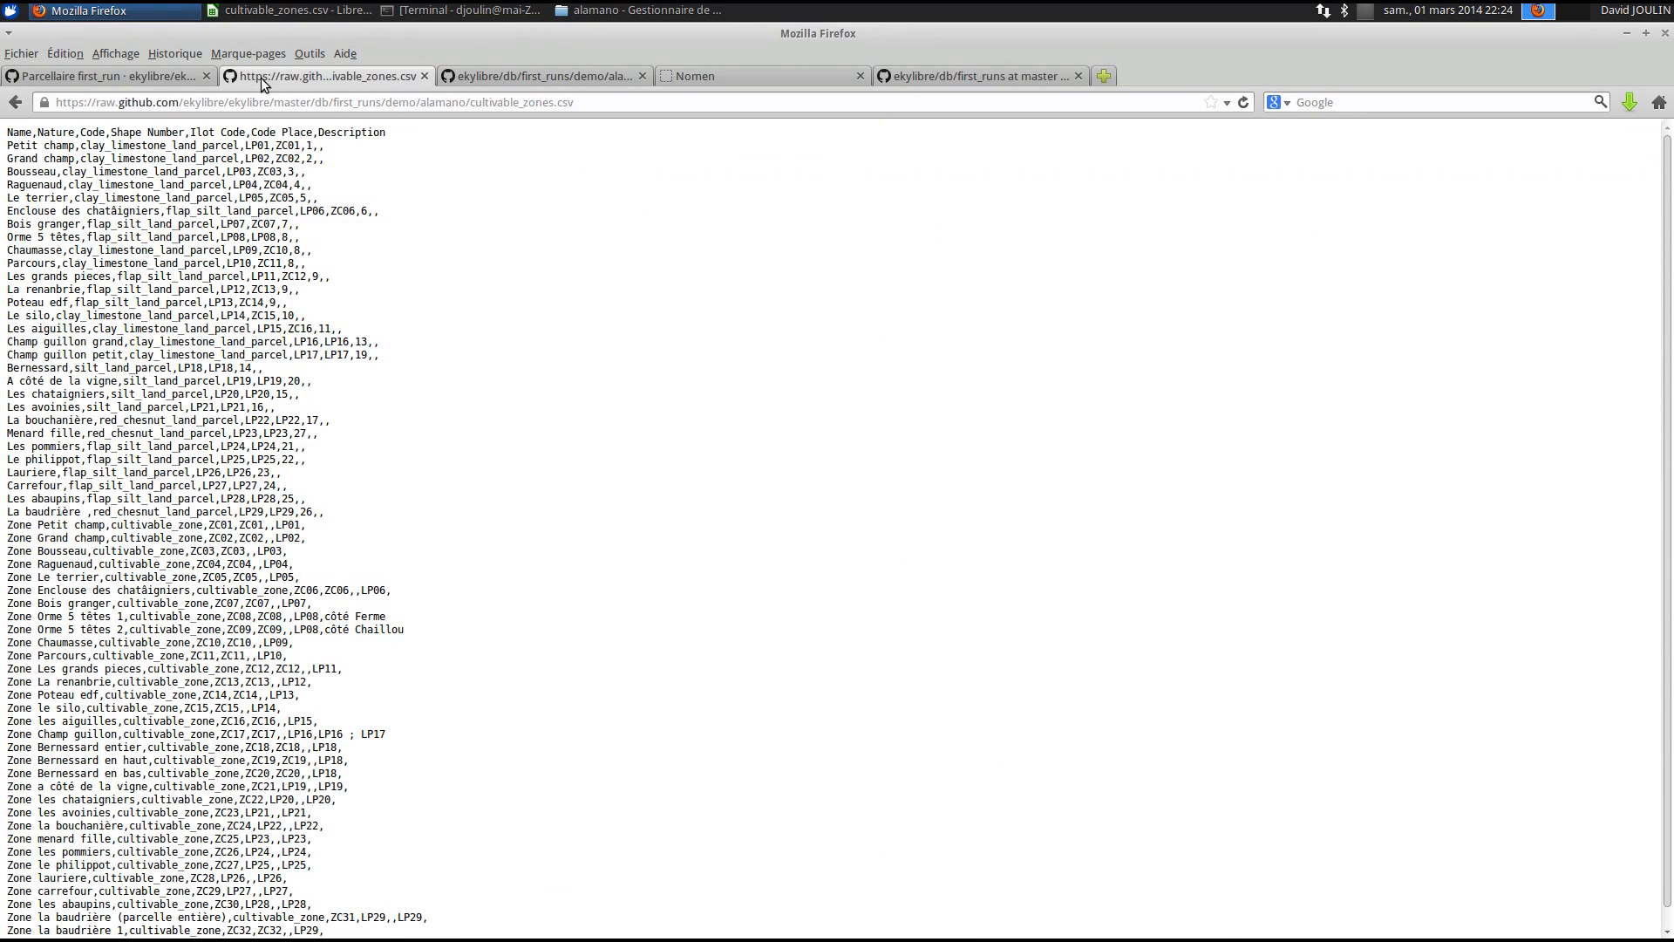
pyautogui.click(107, 72)
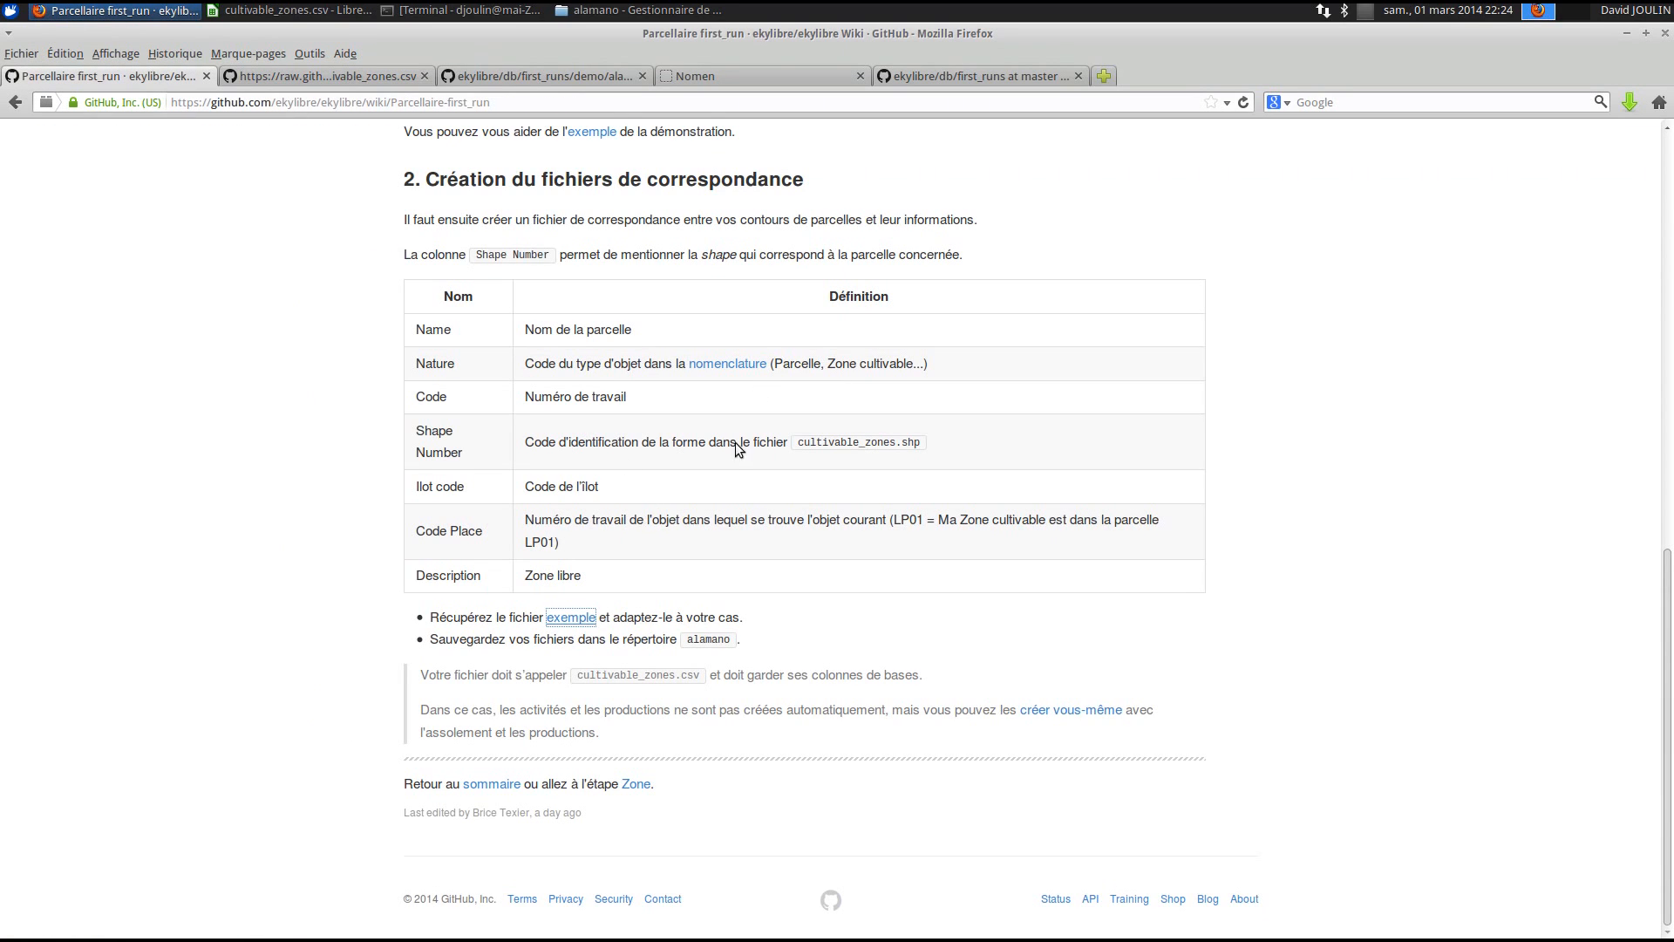
pyautogui.click(731, 364)
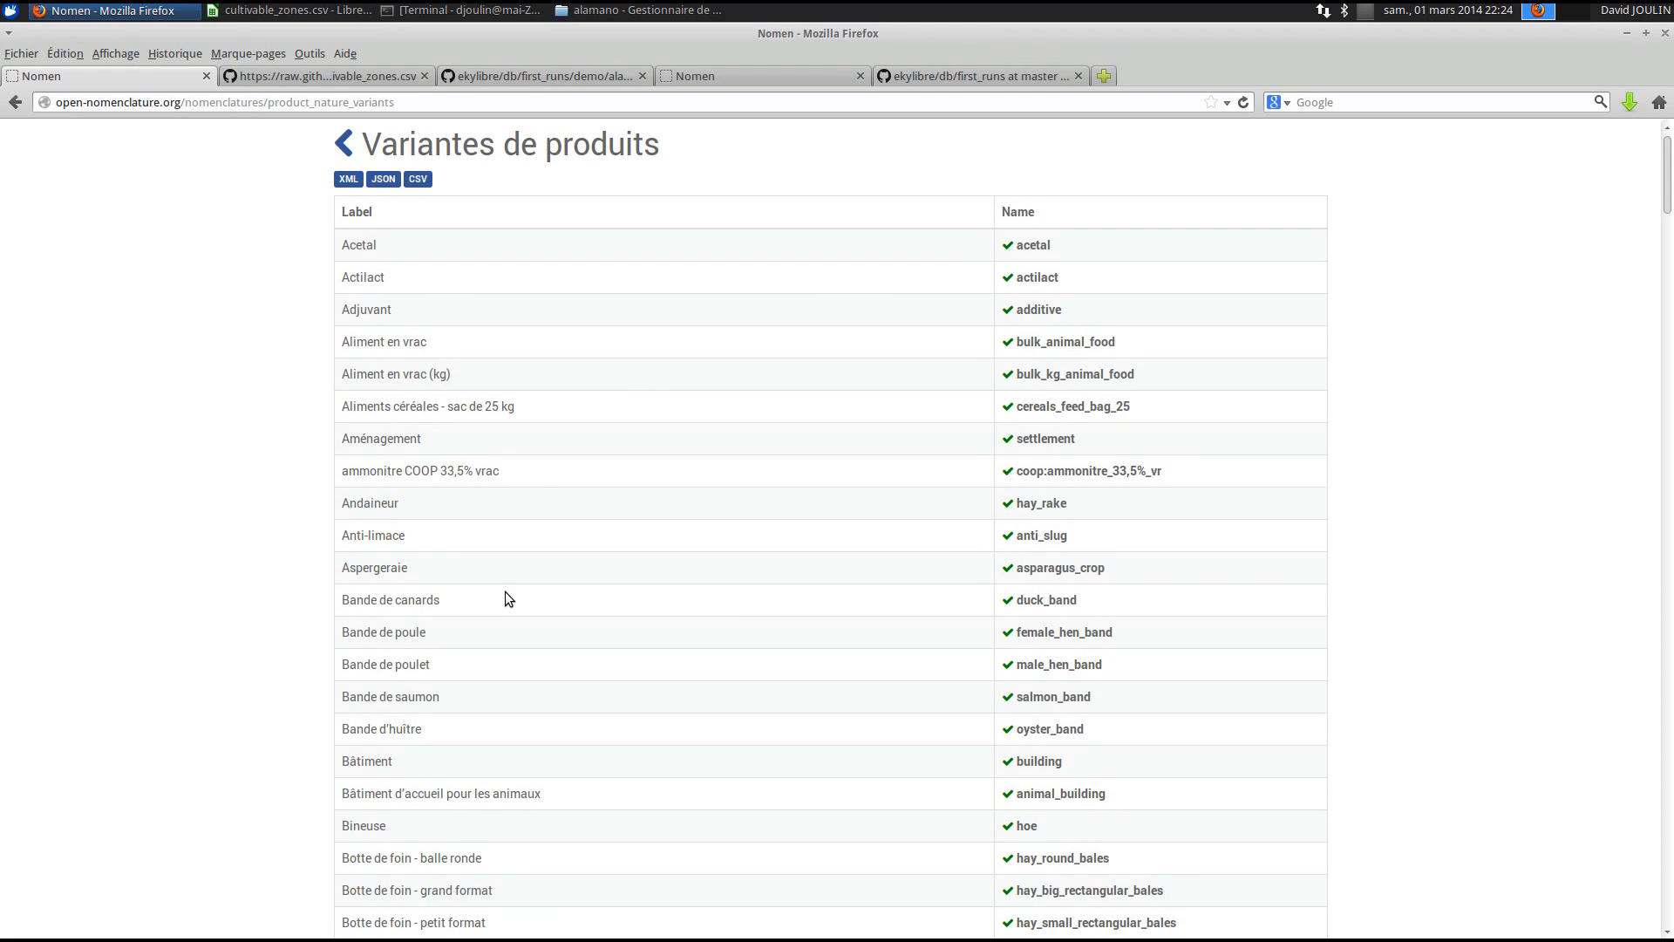
# - Scroll the nomenclature to the Parcelle argilo-limoneuse entry
pyautogui.scroll(-3, 505, 593)
pyautogui.scroll(-5, 505, 591)
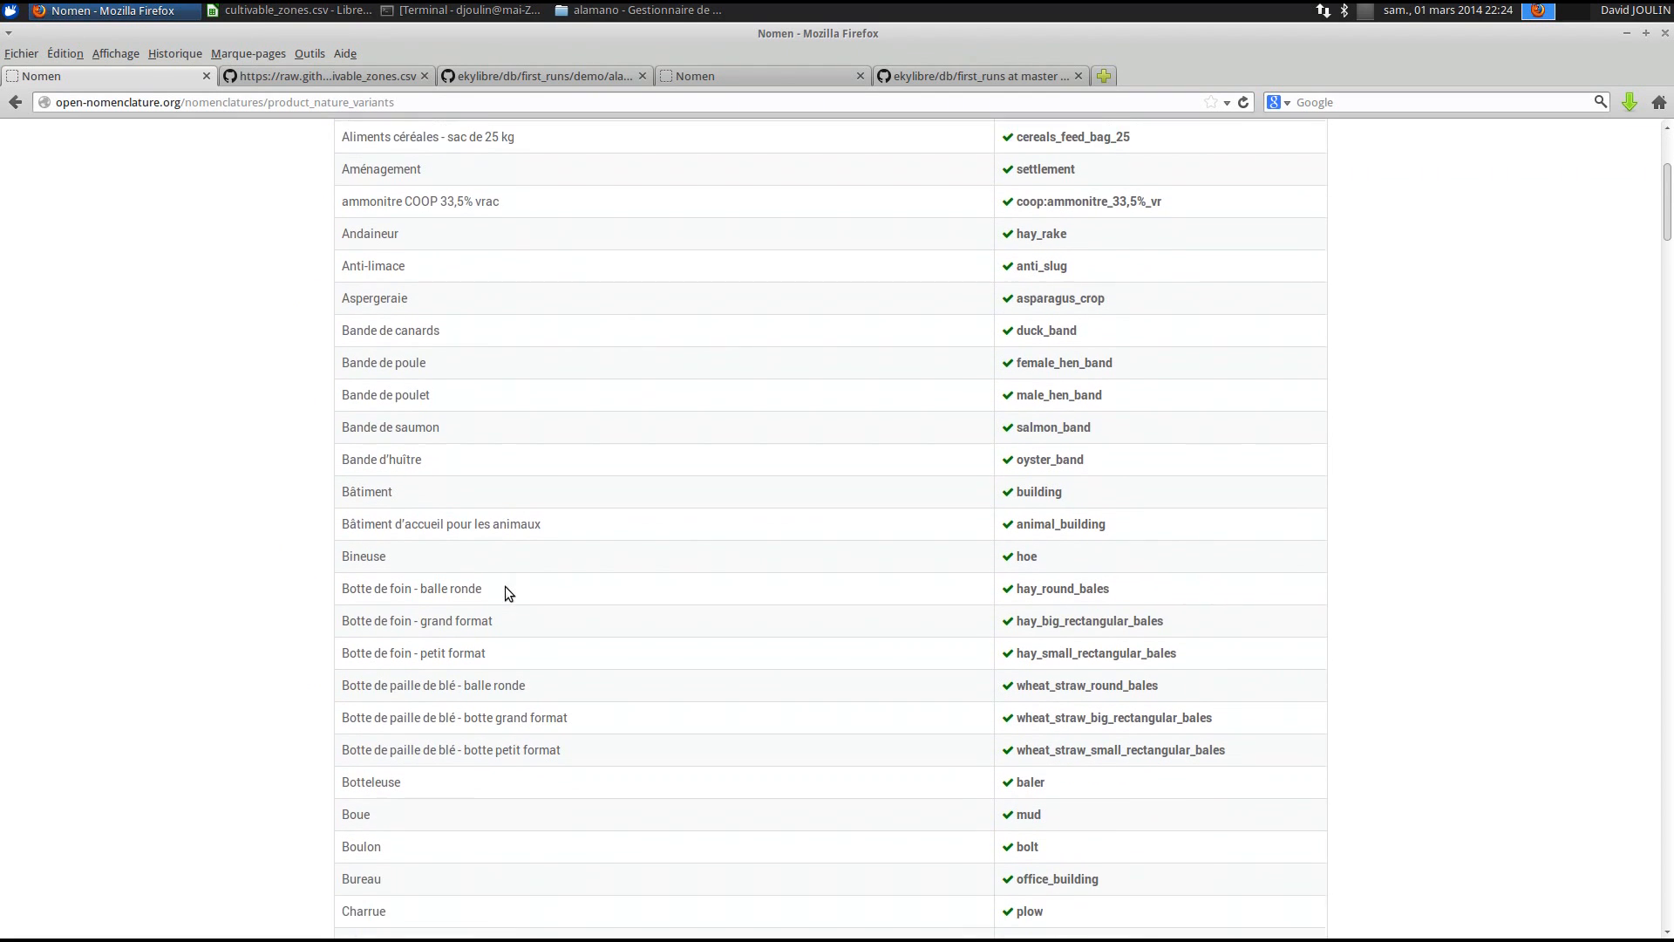
pyautogui.scroll(-10, 504, 593)
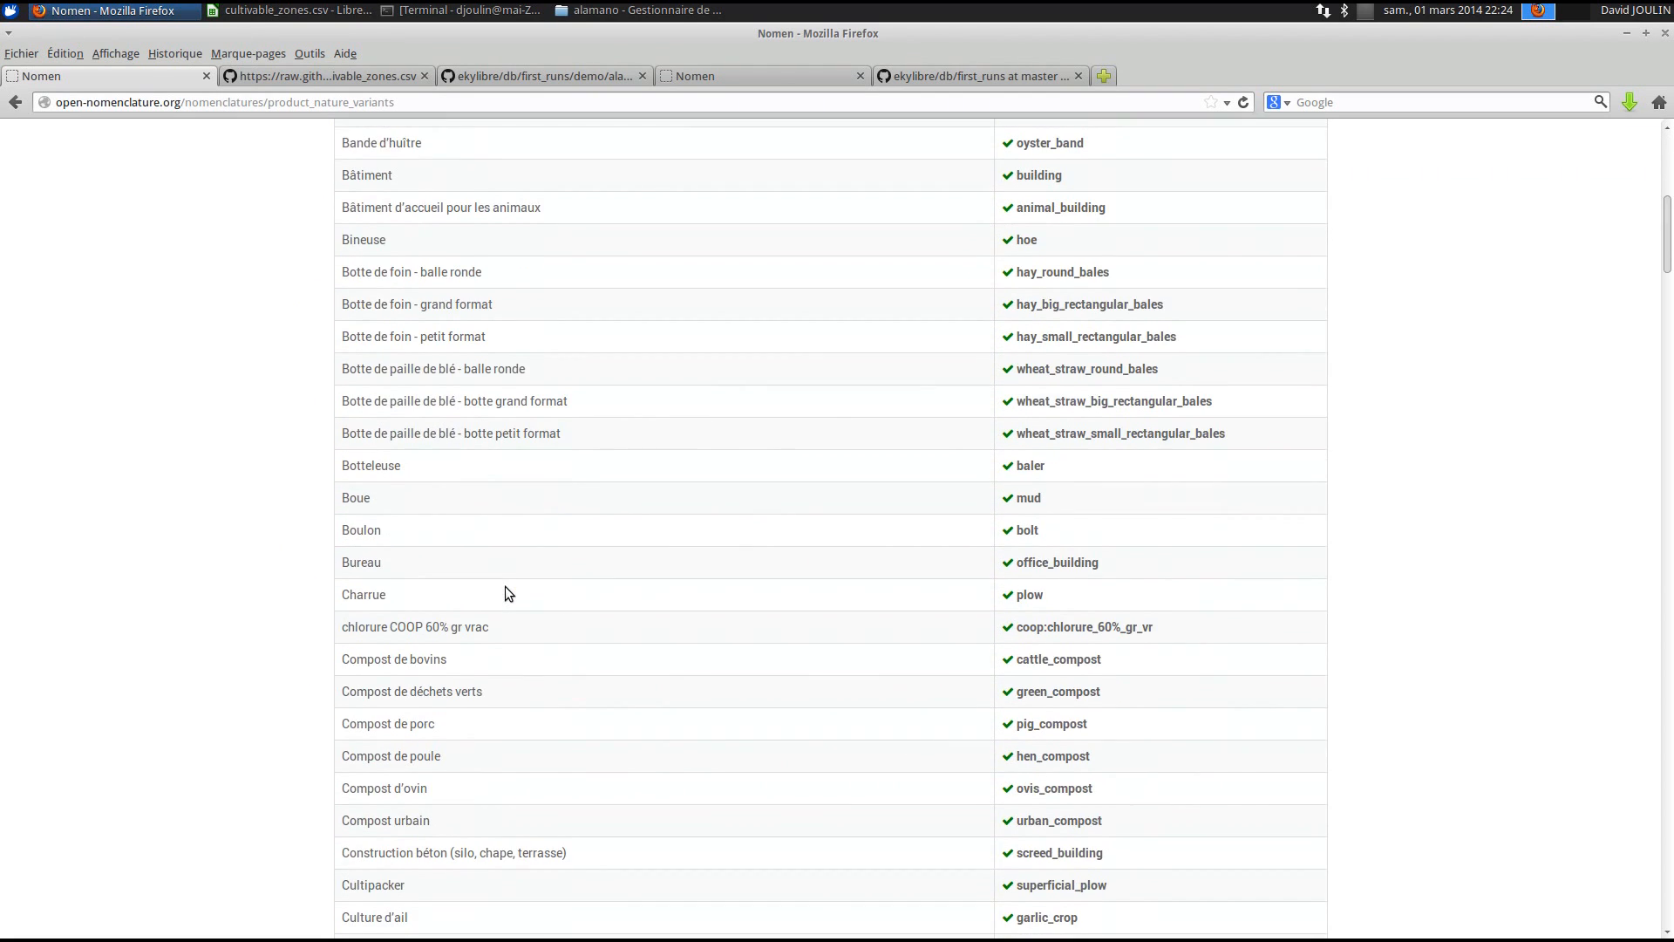
pyautogui.scroll(-8, 504, 586)
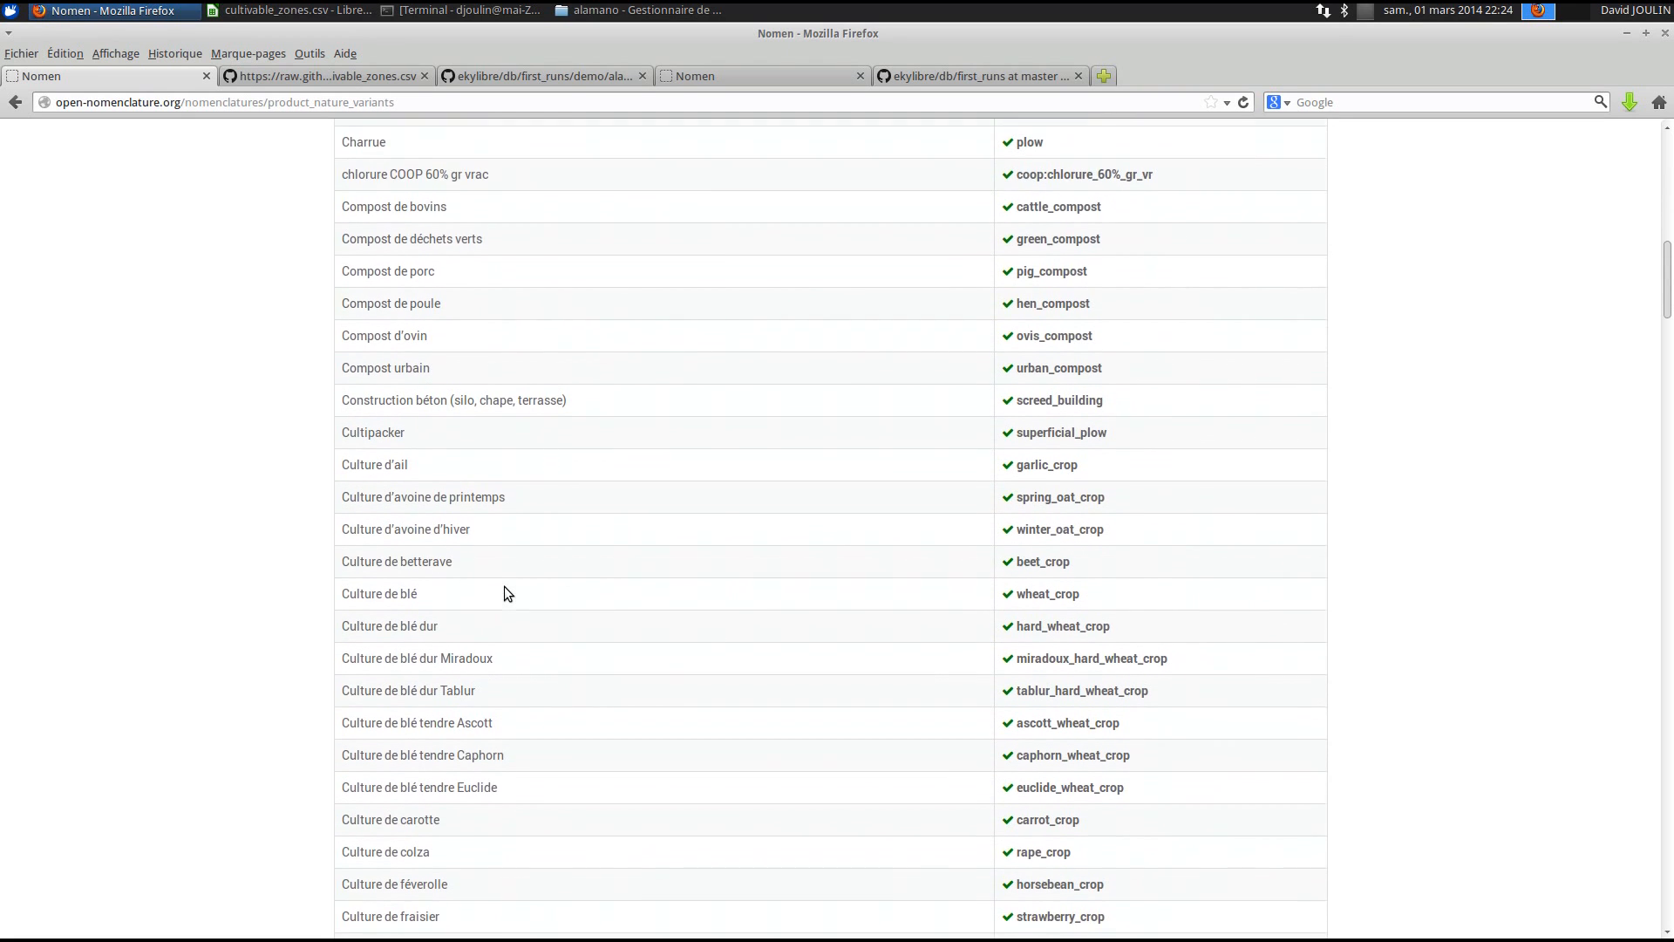
pyautogui.scroll(-20, 504, 586)
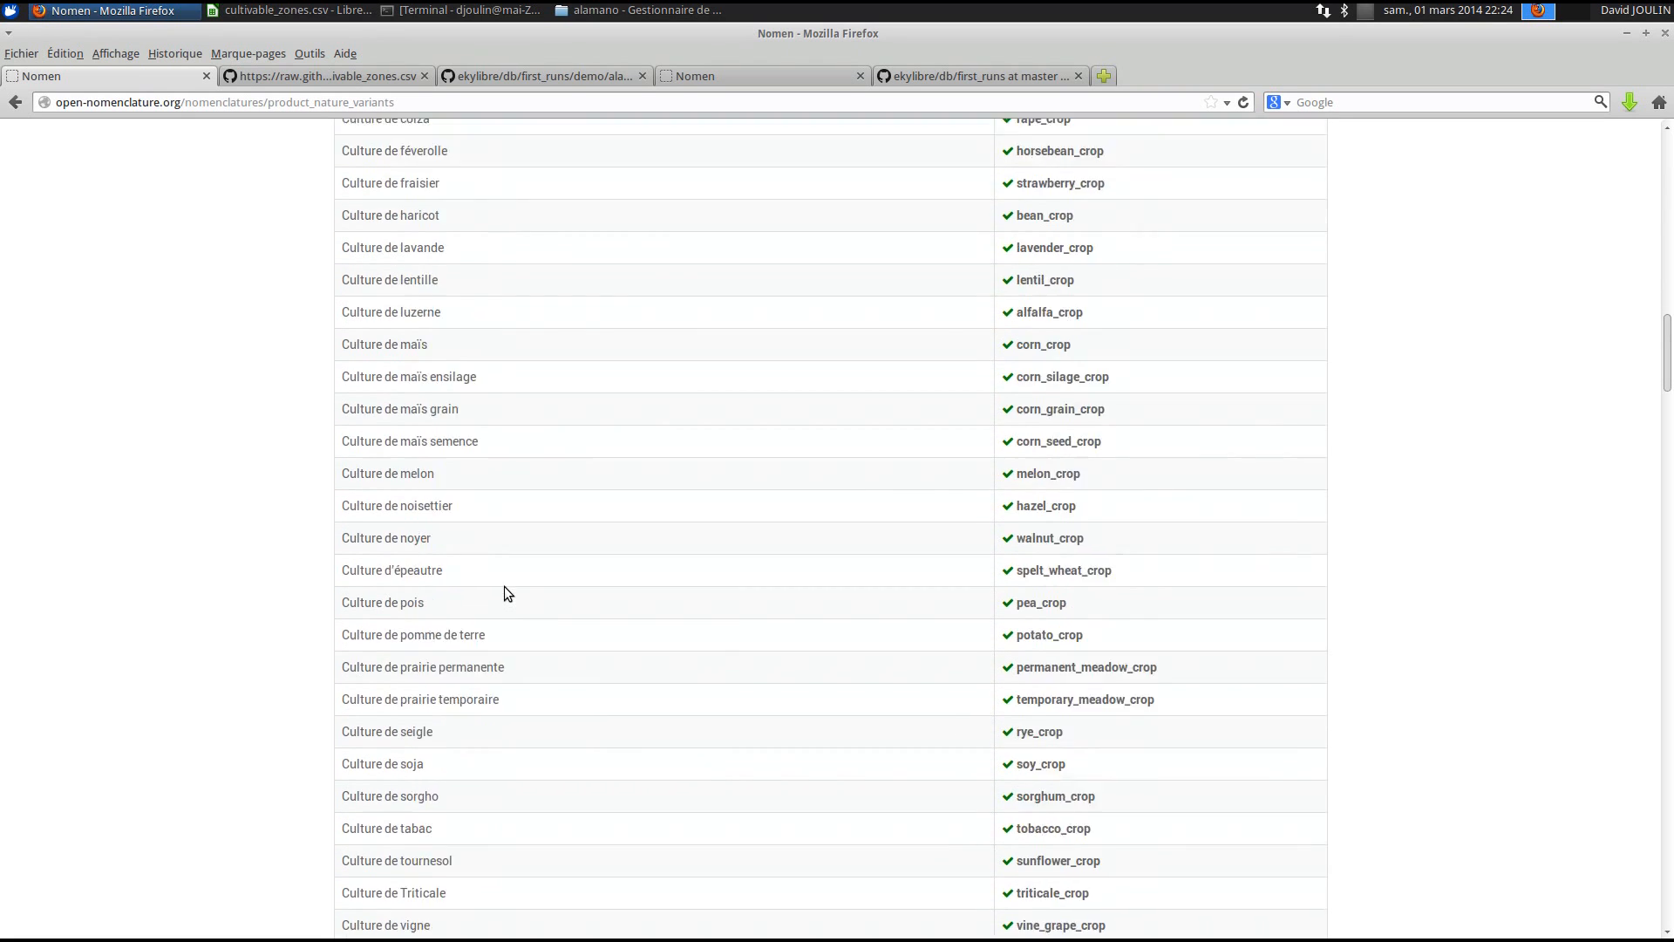
pyautogui.scroll(-20, 504, 586)
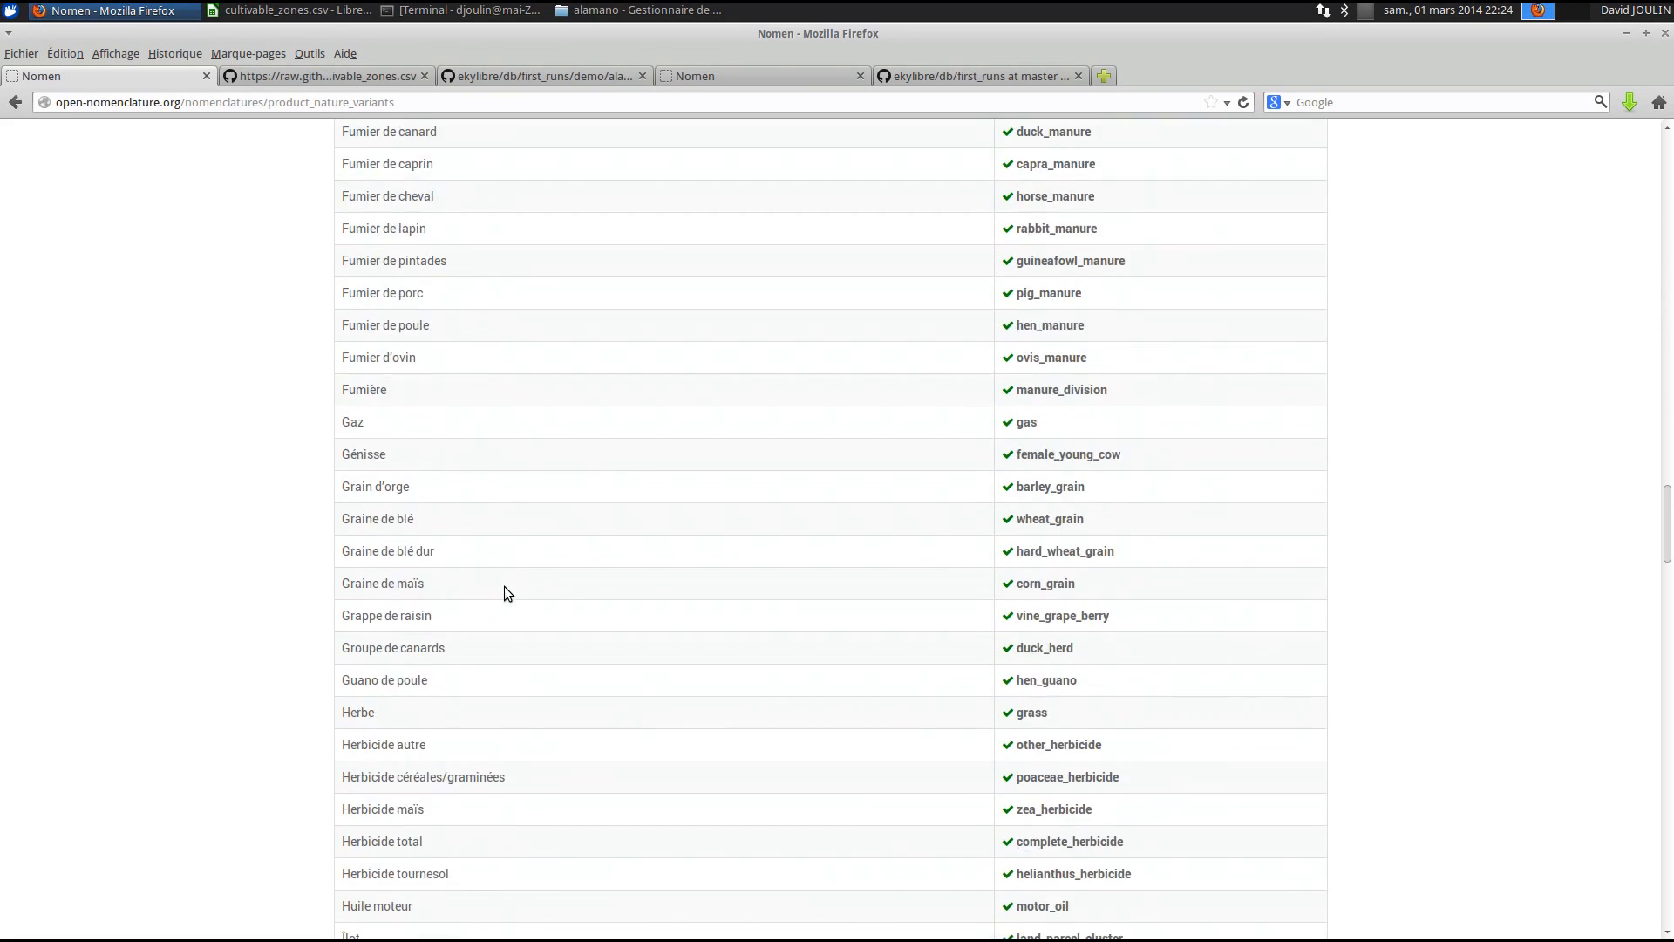
pyautogui.scroll(-10, 504, 594)
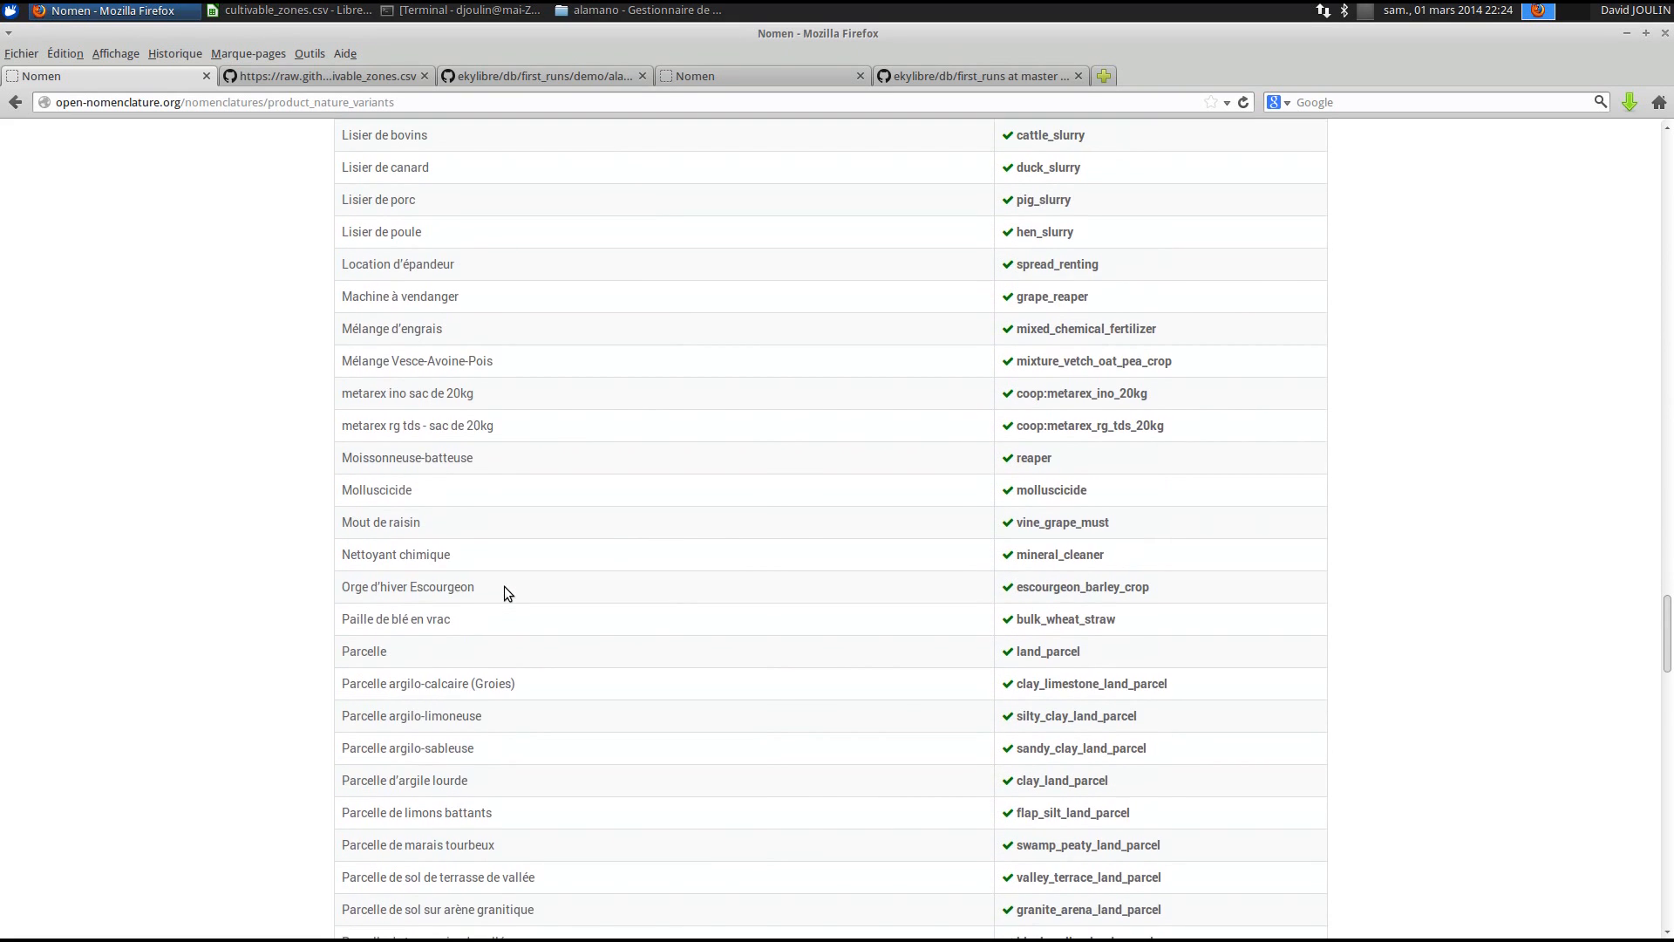
pyautogui.scroll(1, 416, 402)
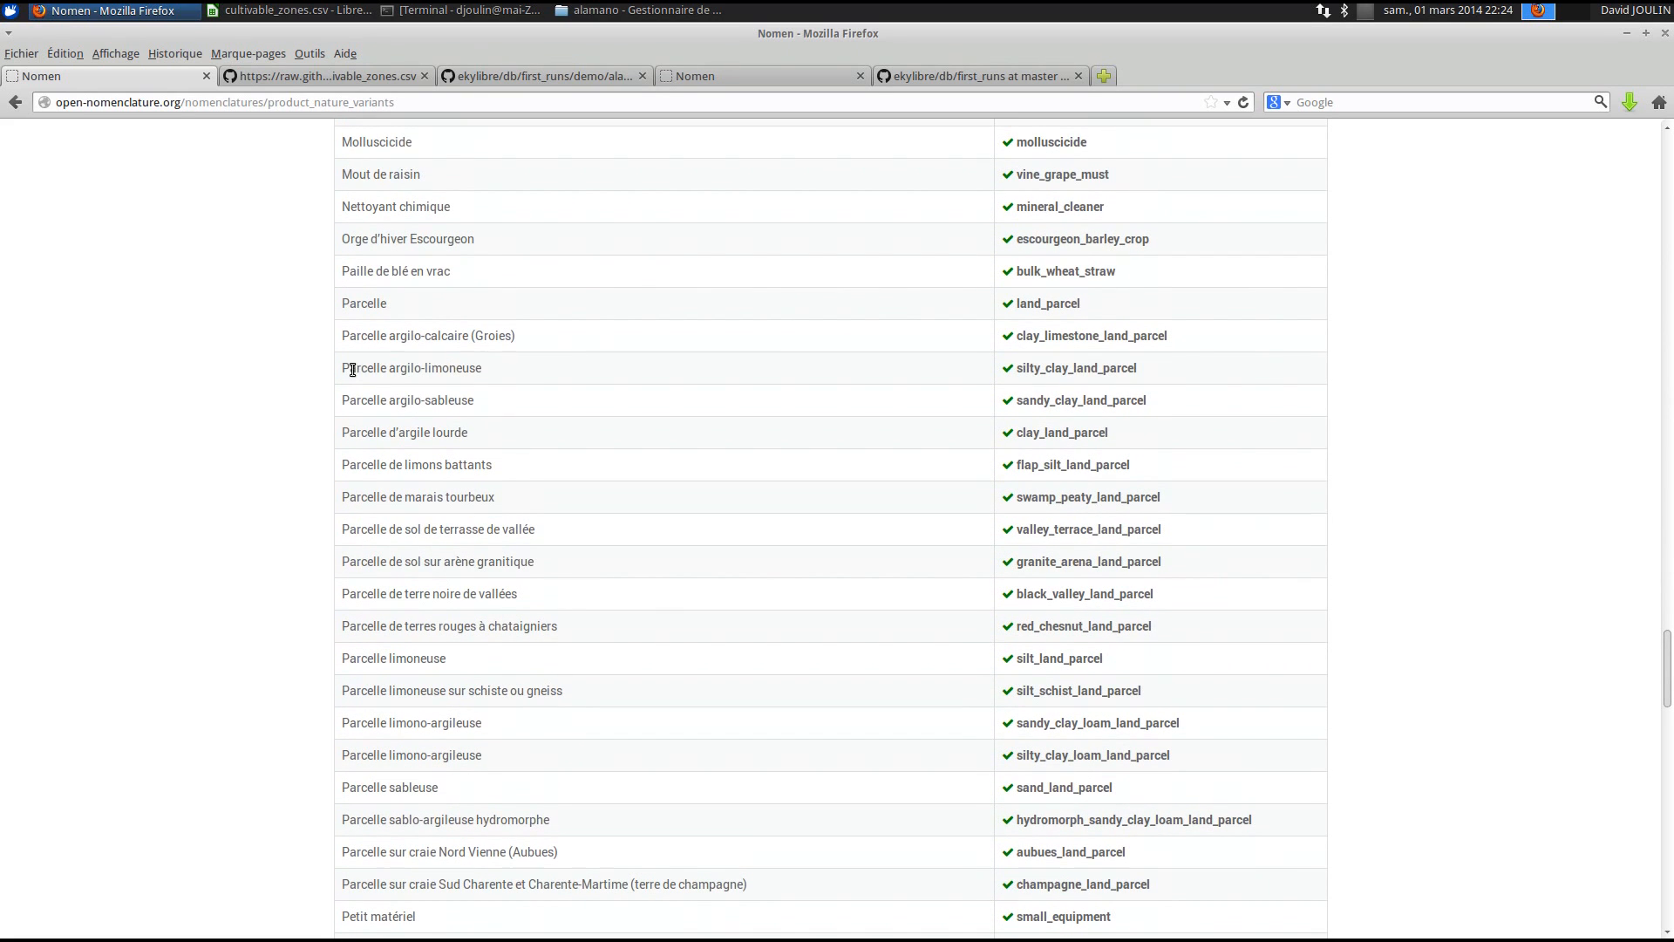
pyautogui.moveTo(340, 370); pyautogui.dragTo(328, 406)
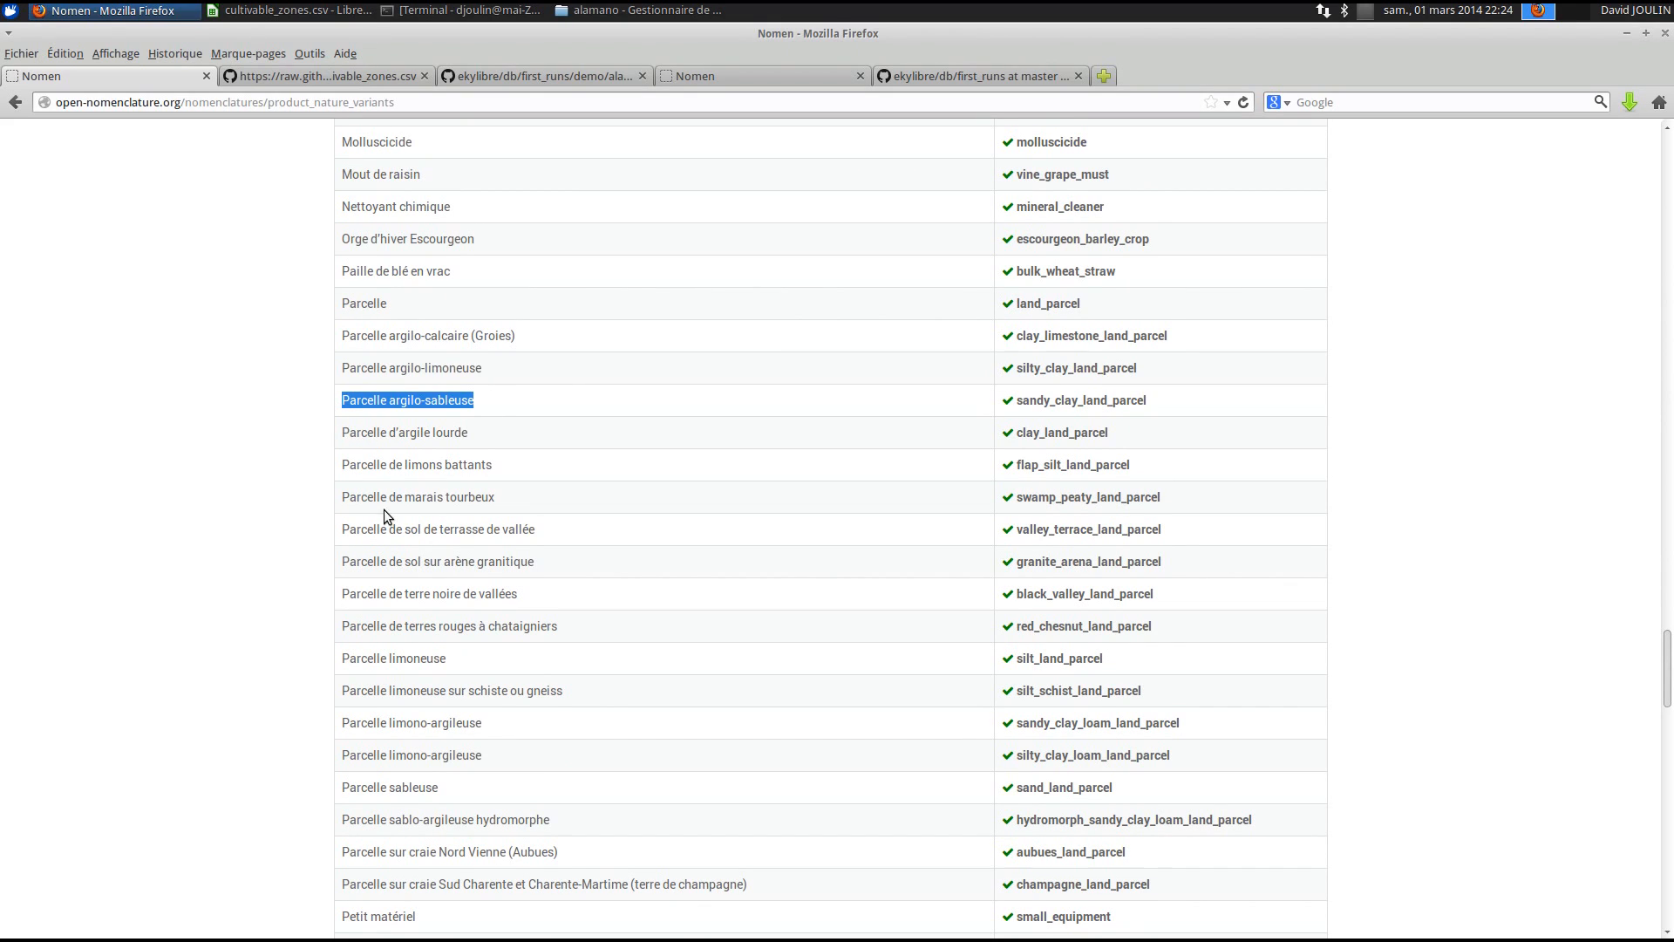
# - Select the silty_clay_land_parcel code for Parcelle argilo-limoneuse
pyautogui.moveTo(1162, 403); pyautogui.dragTo(1012, 401)
pyautogui.moveTo(1145, 368); pyautogui.dragTo(1011, 367)
pyautogui.moveTo(1175, 338); pyautogui.dragTo(1013, 340)
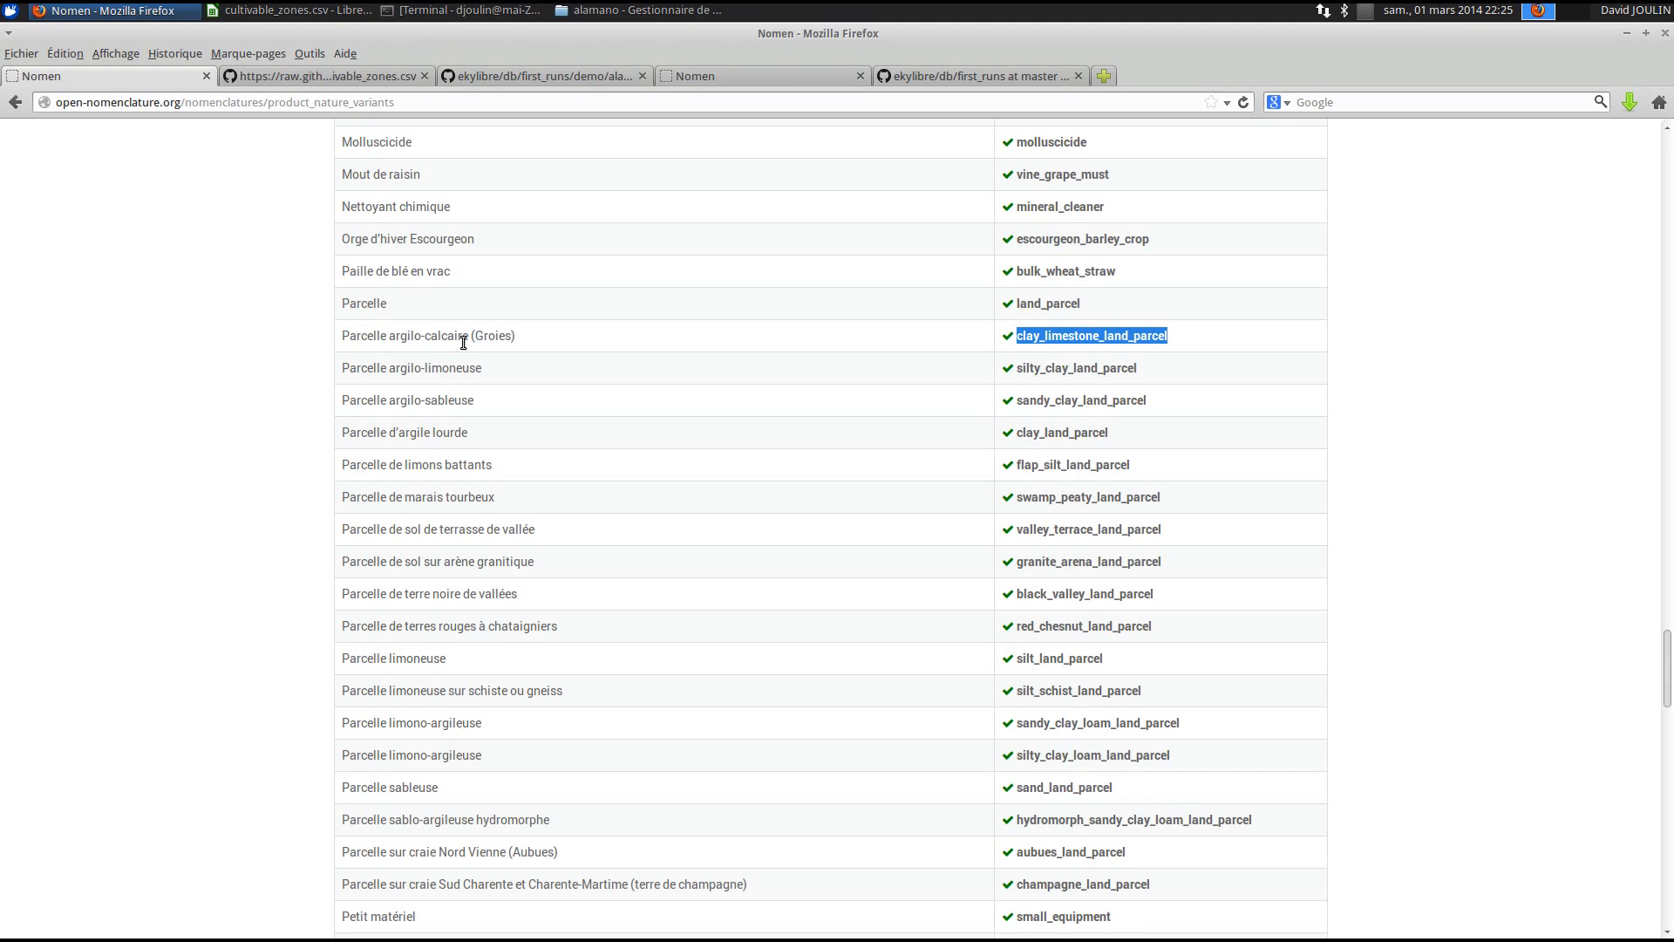
pyautogui.tripleClick(401, 368)
pyautogui.doubleClick(1052, 369)
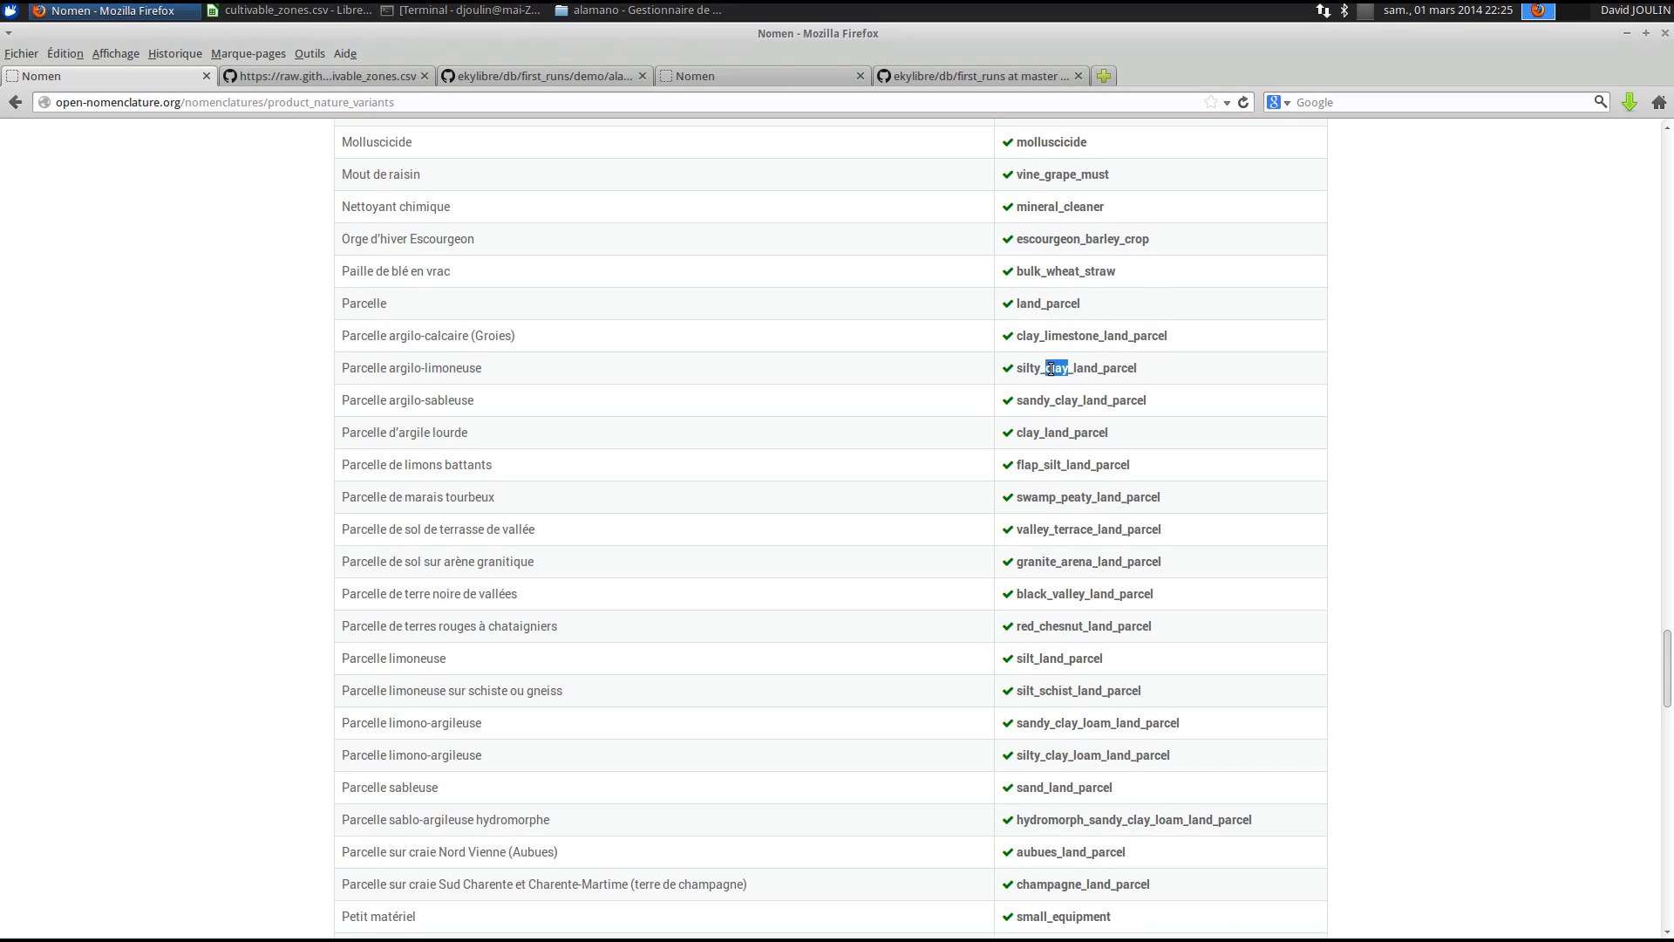
pyautogui.click(1052, 368)
pyautogui.hotkey('ctrl', 'c')
pyautogui.click(287, 11)
pyautogui.click(288, 239)
# - Paste silty_clay_land_parcel into cell B3, accepting the import options
pyautogui.click(286, 227)
pyautogui.hotkey('ctrl', 'v')
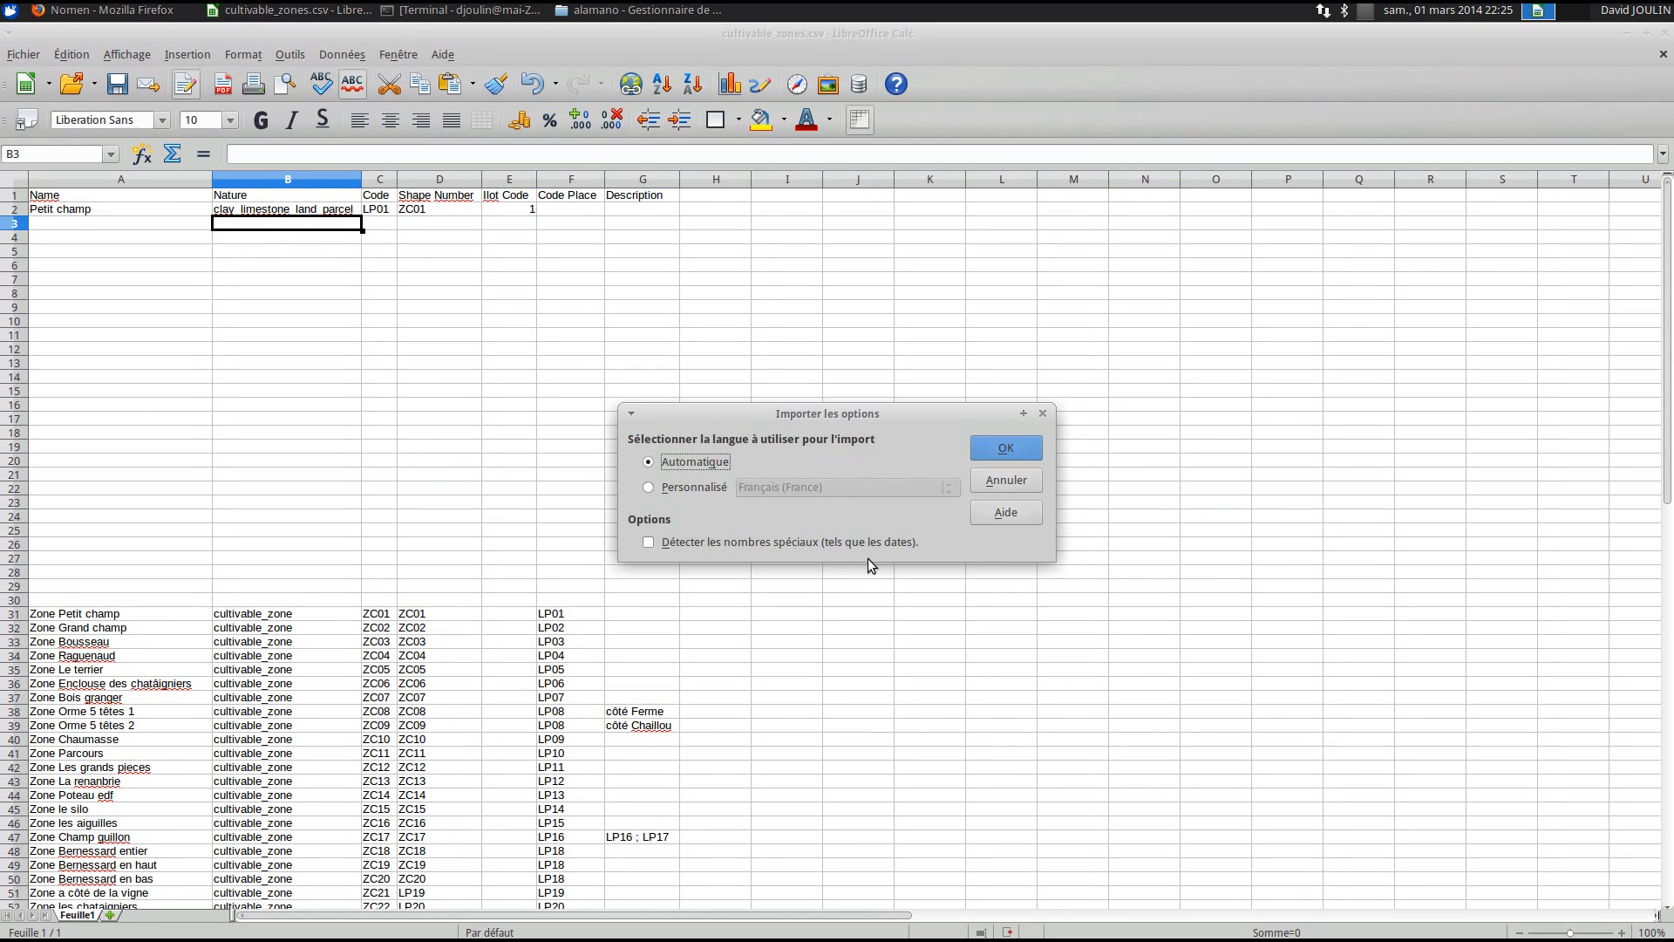
pyautogui.click(1005, 447)
pyautogui.click(399, 325)
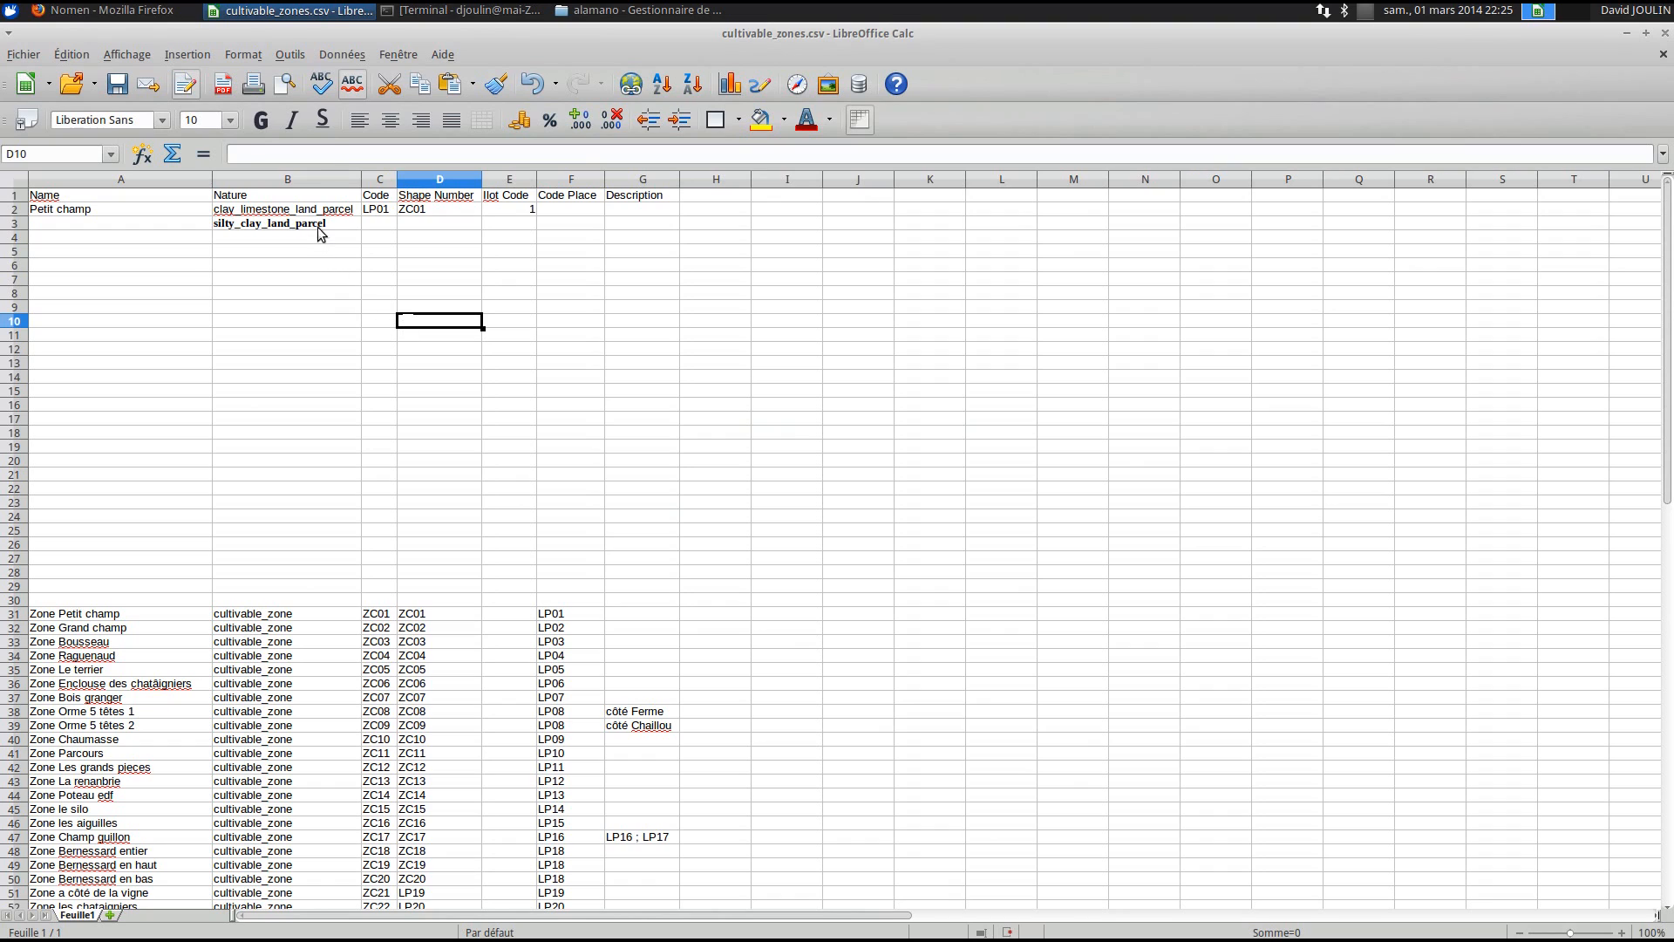
pyautogui.click(292, 219)
# - Step through cells C3, D3 and E3 of the new row
pyautogui.click(377, 224)
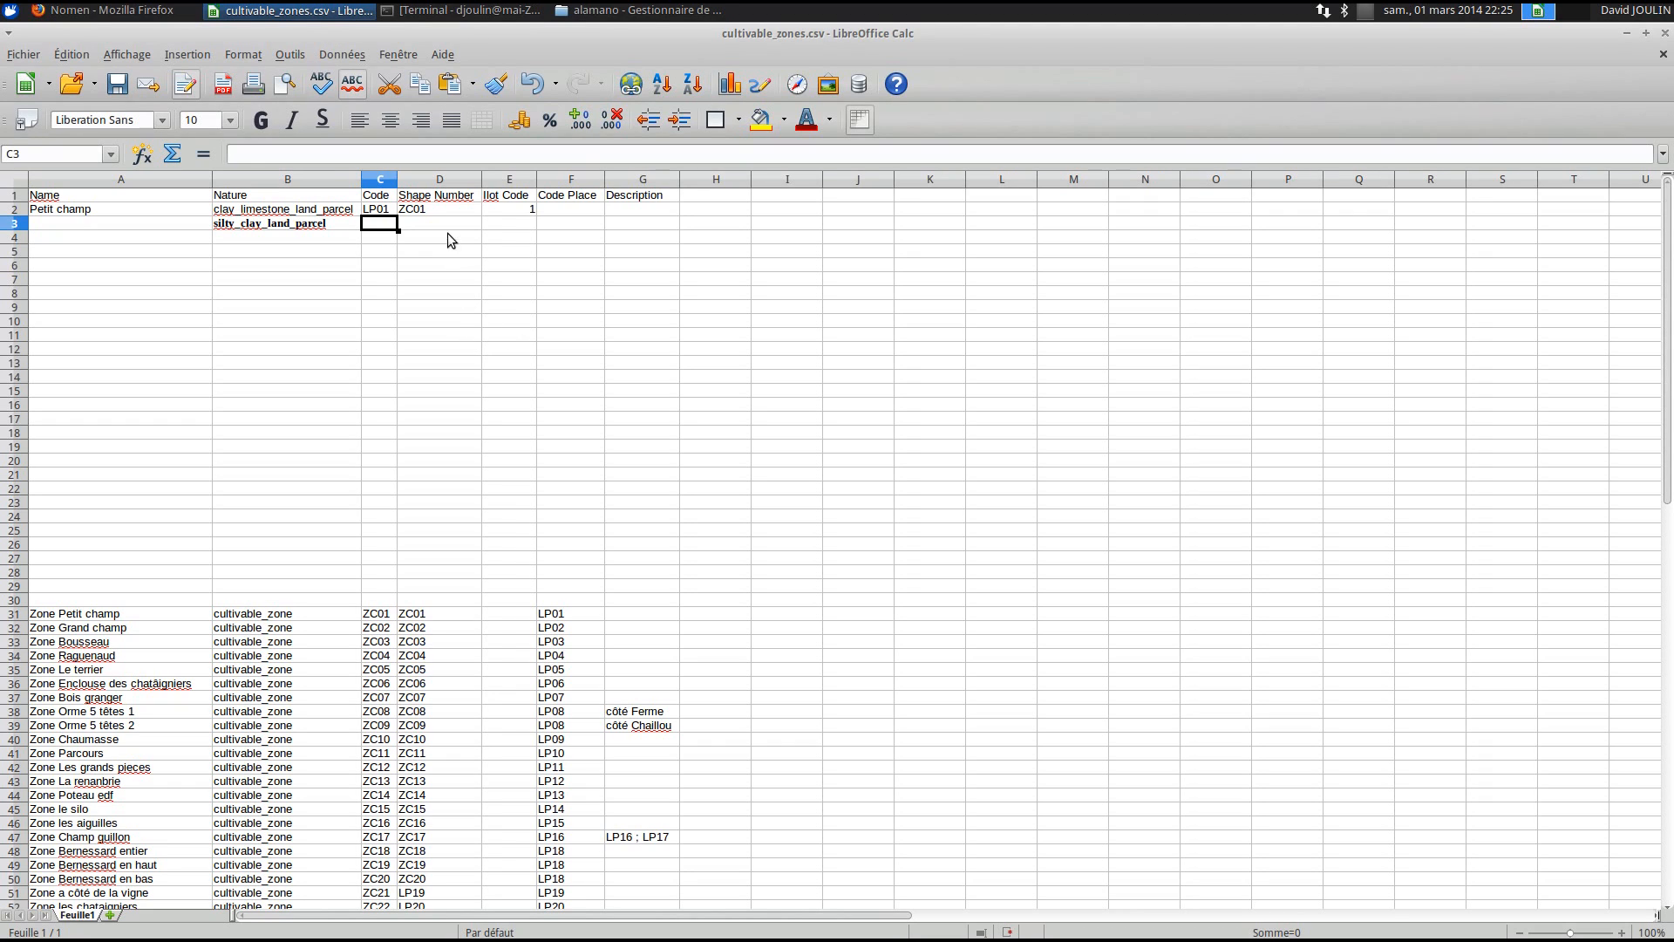
pyautogui.press('Tab')
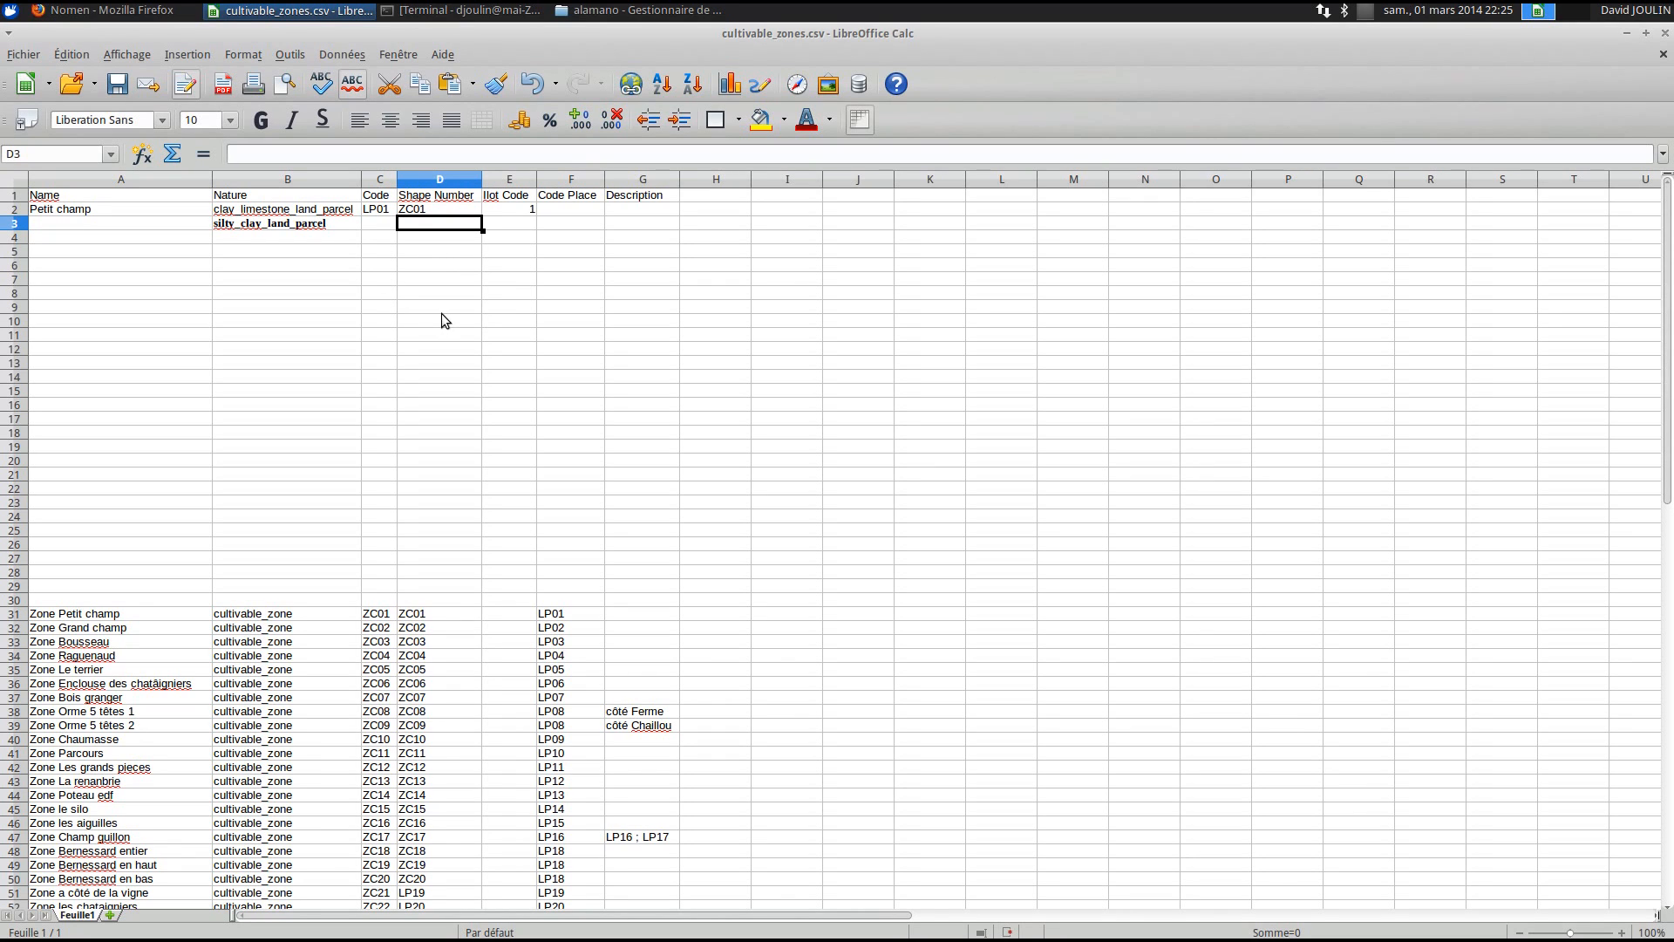
pyautogui.click(495, 223)
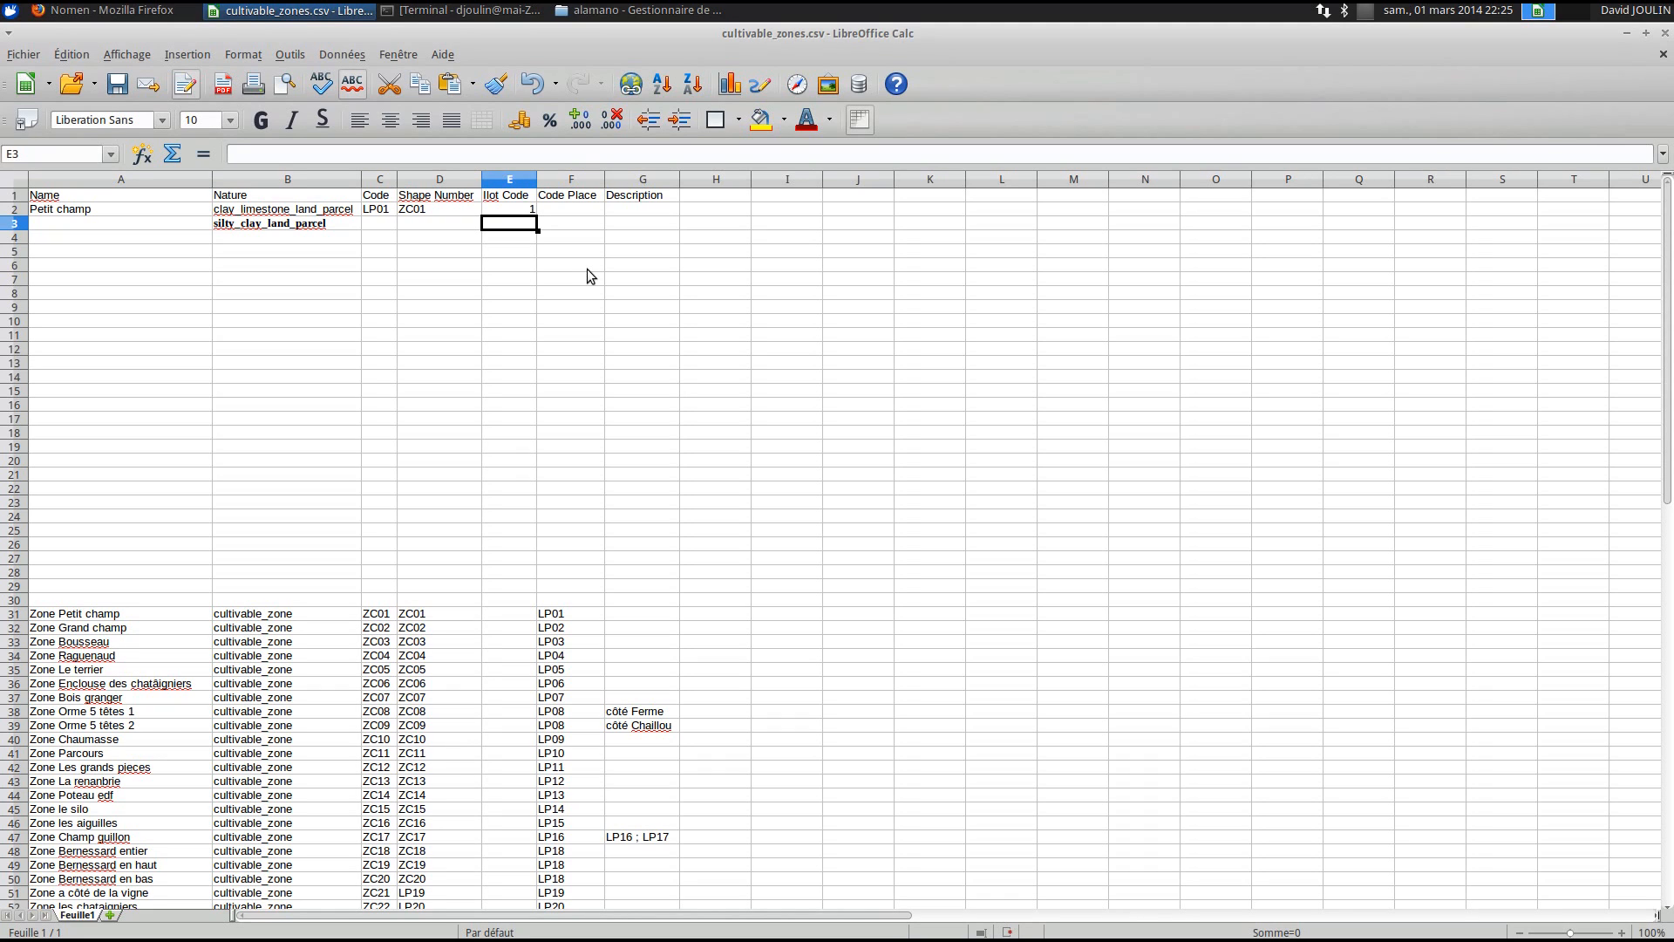
pyautogui.click(637, 495)
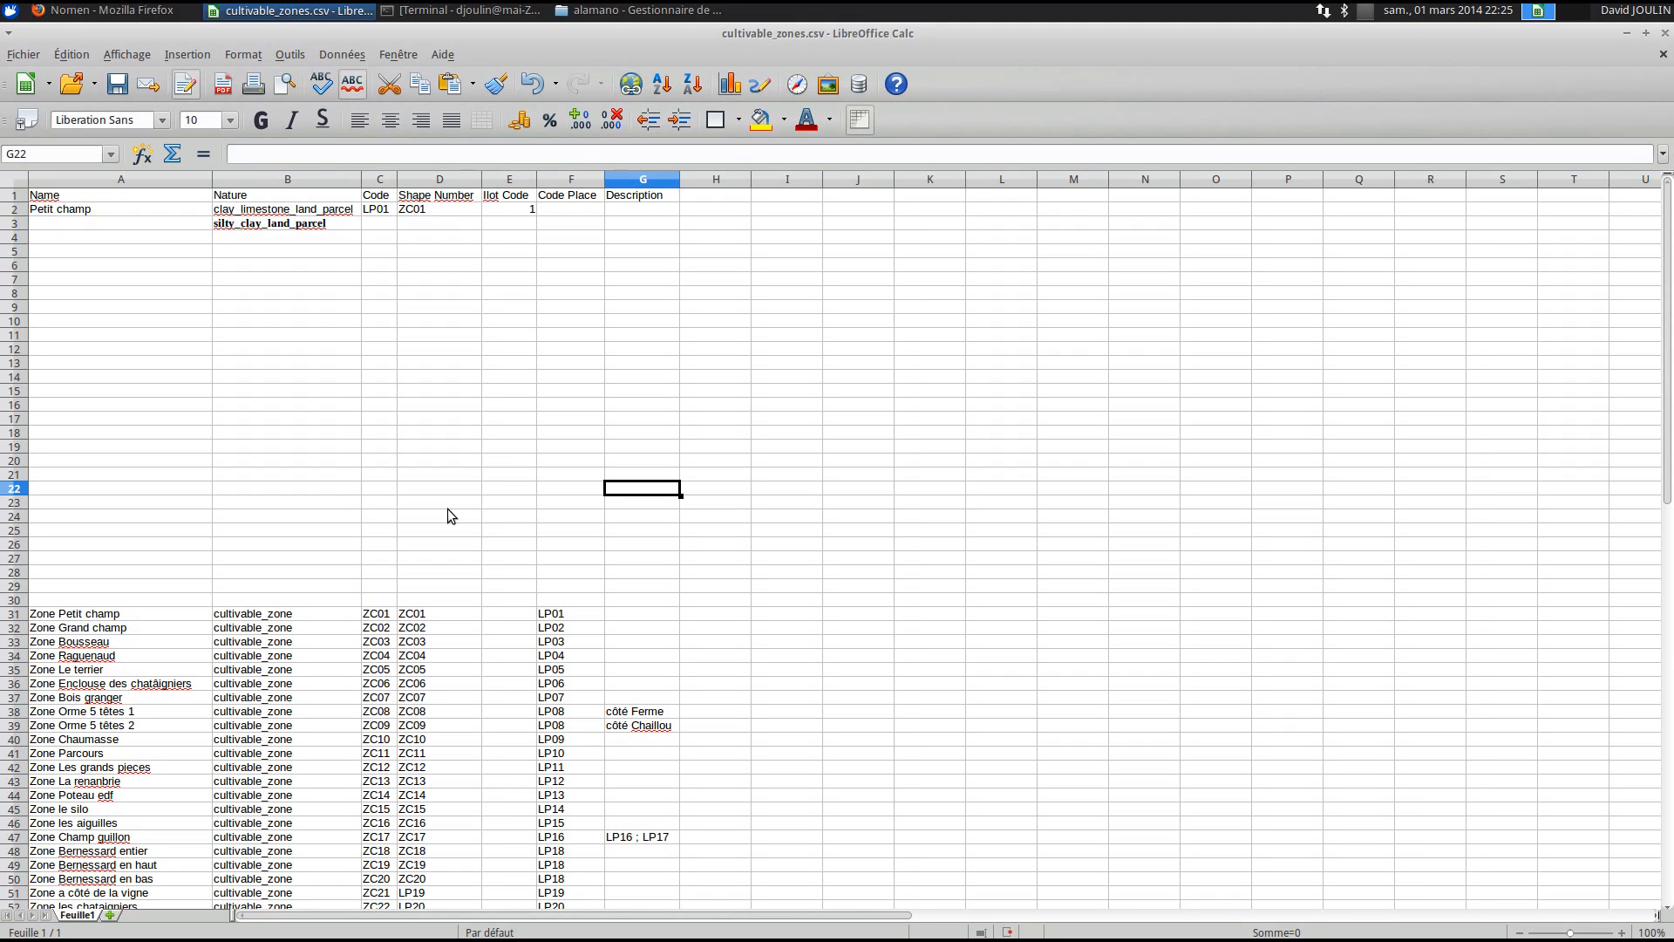
pyautogui.scroll(-3, 448, 510)
pyautogui.scroll(3, 445, 497)
# - Check the Petit champ zone row: Nature cultivable_zone, Code ZC01, Code Place LP01
pyautogui.moveTo(54, 225); pyautogui.dragTo(651, 561)
pyautogui.click(650, 561)
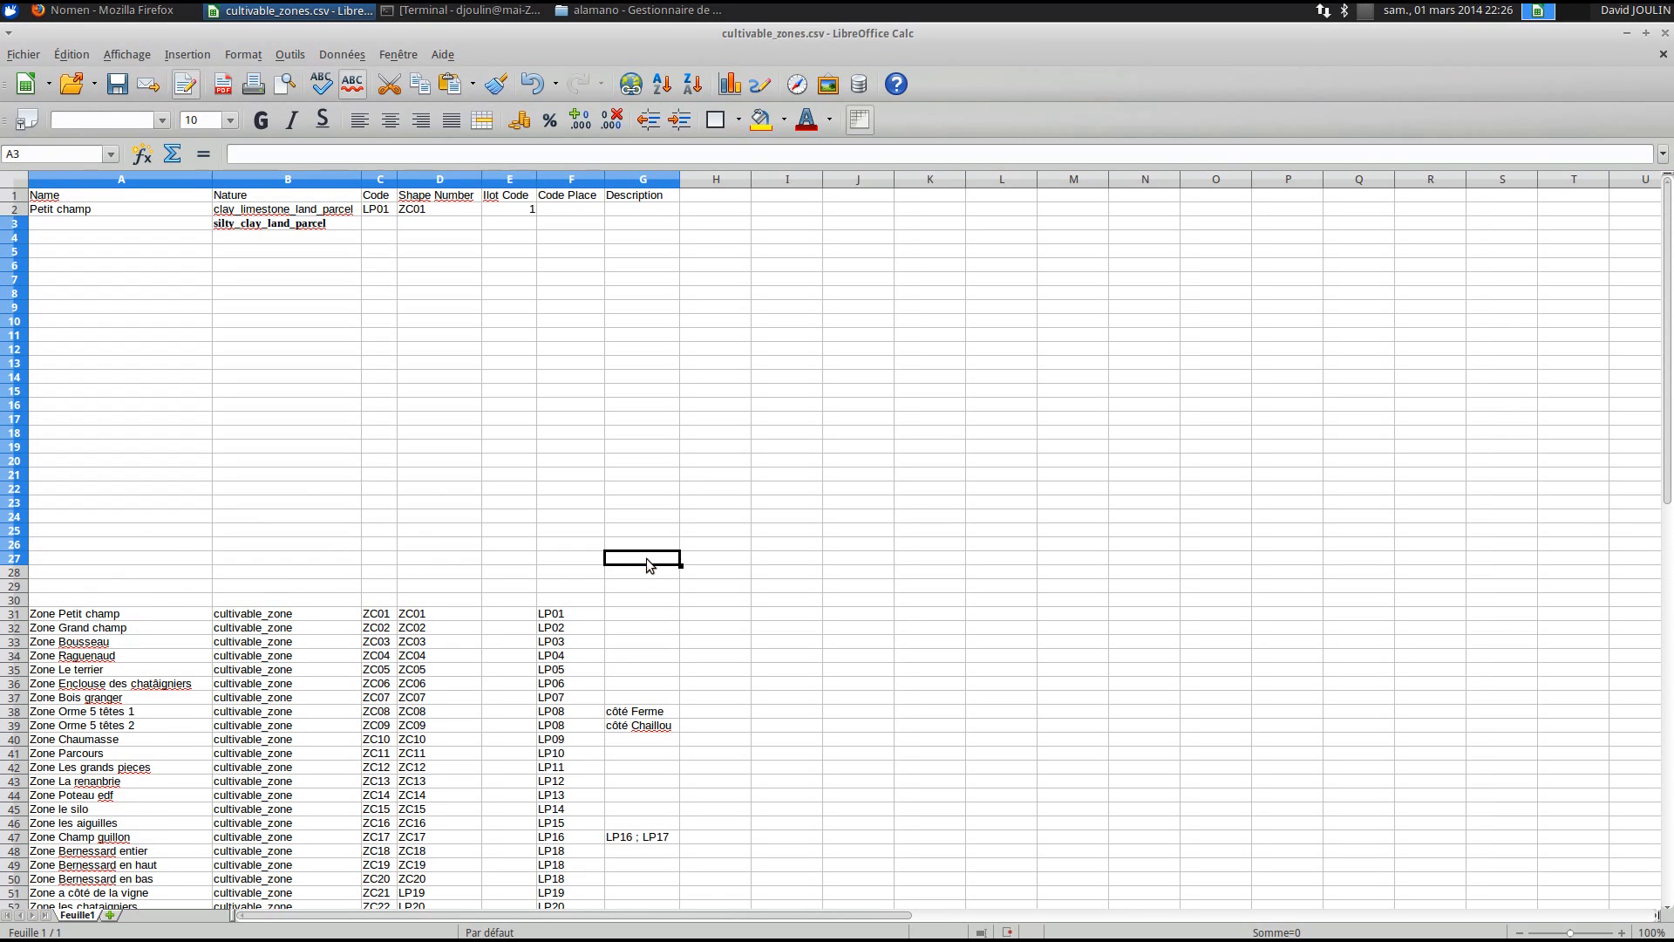
pyautogui.click(54, 615)
pyautogui.scroll(-9, 178, 586)
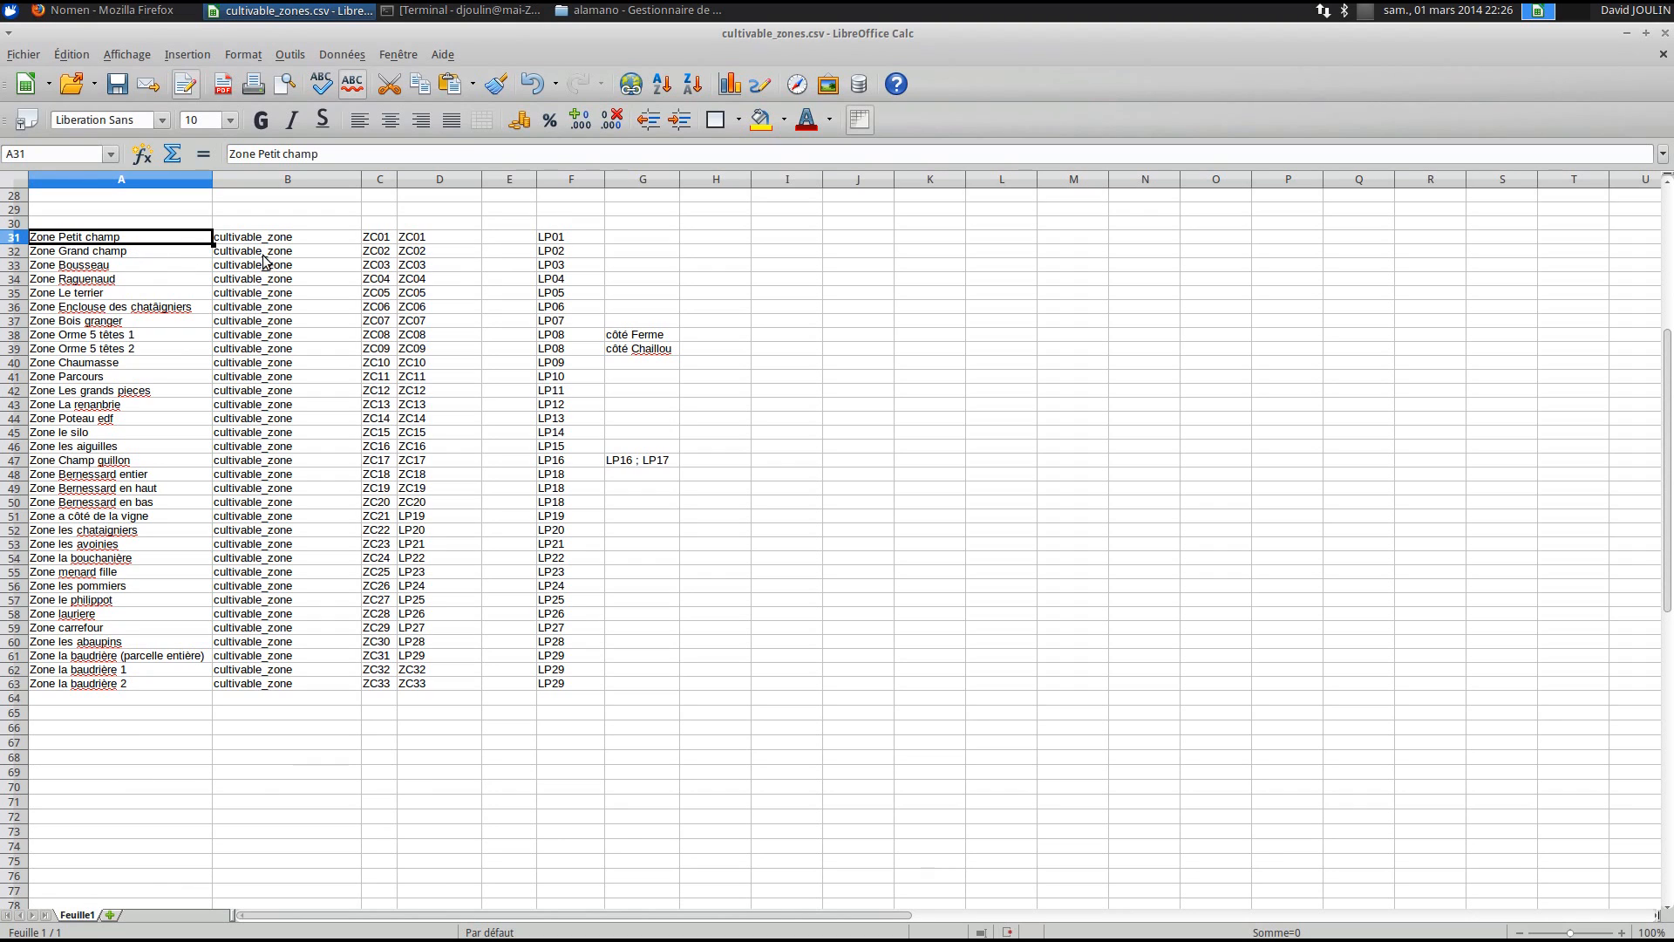
pyautogui.click(590, 239)
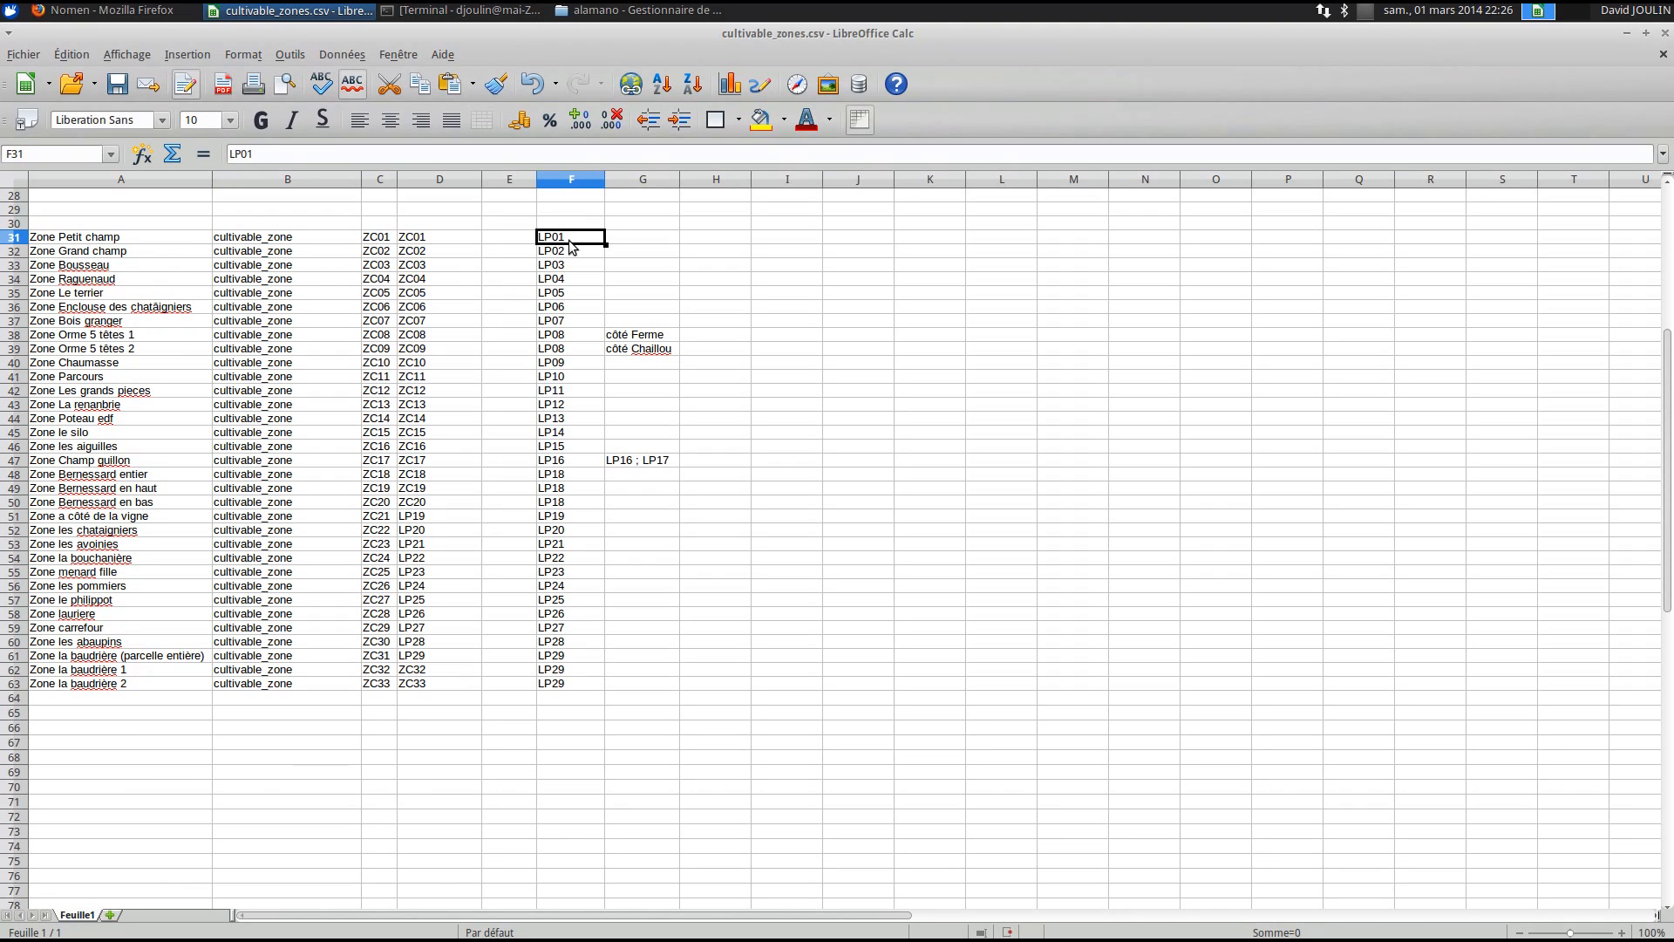
pyautogui.click(61, 242)
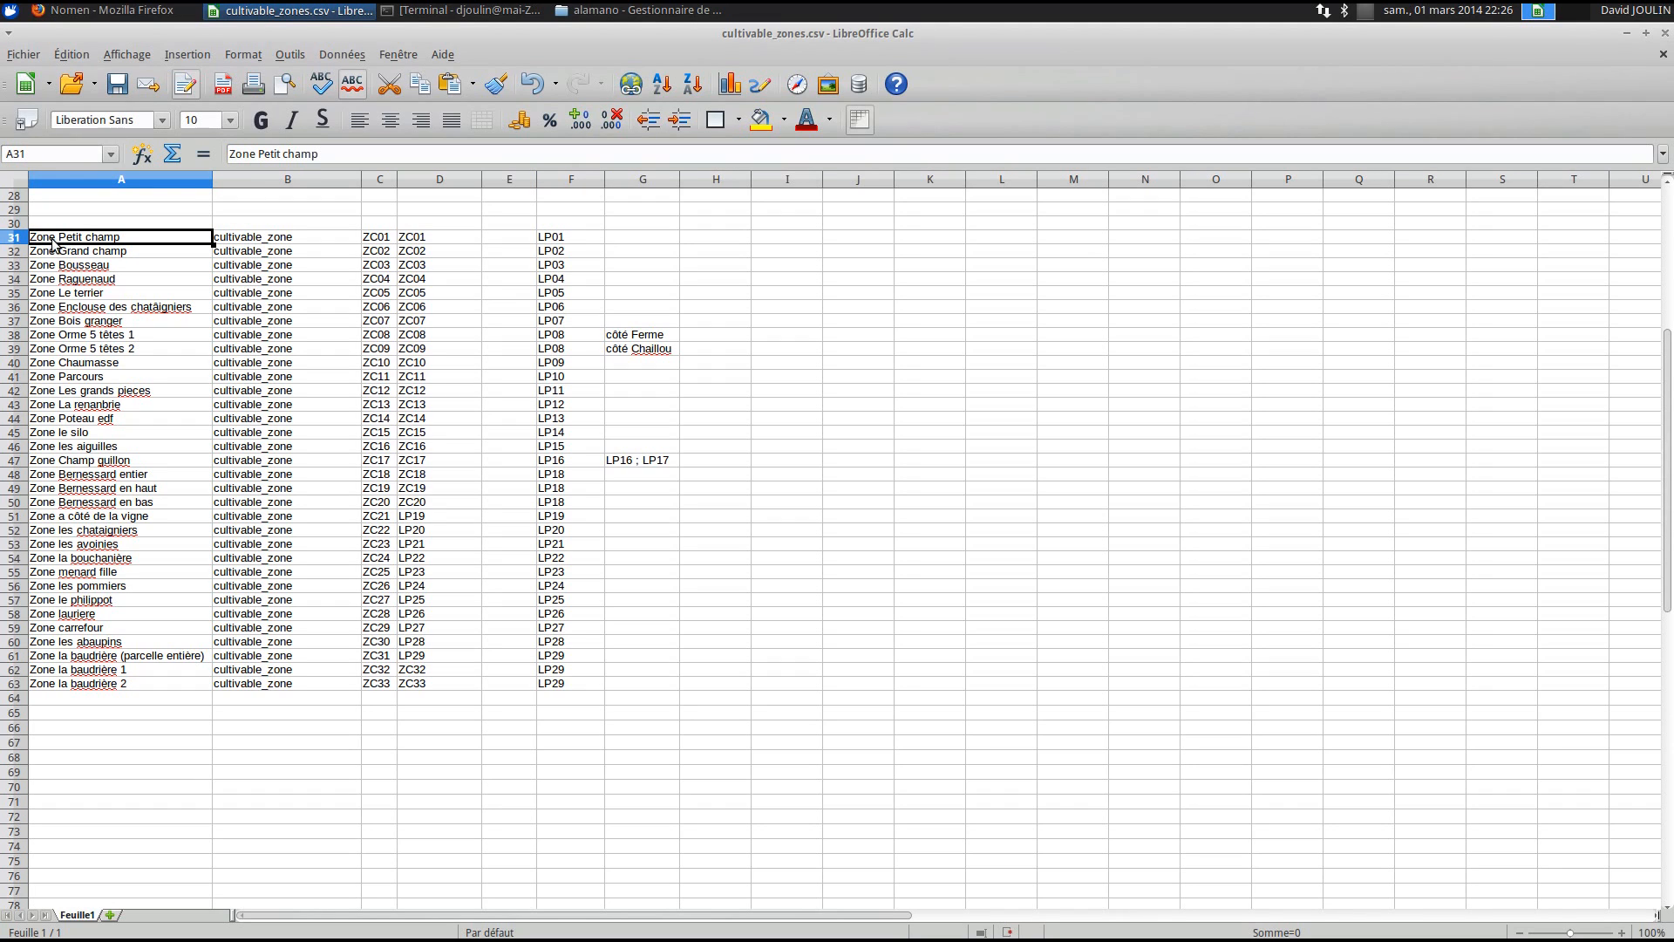
pyautogui.click(293, 243)
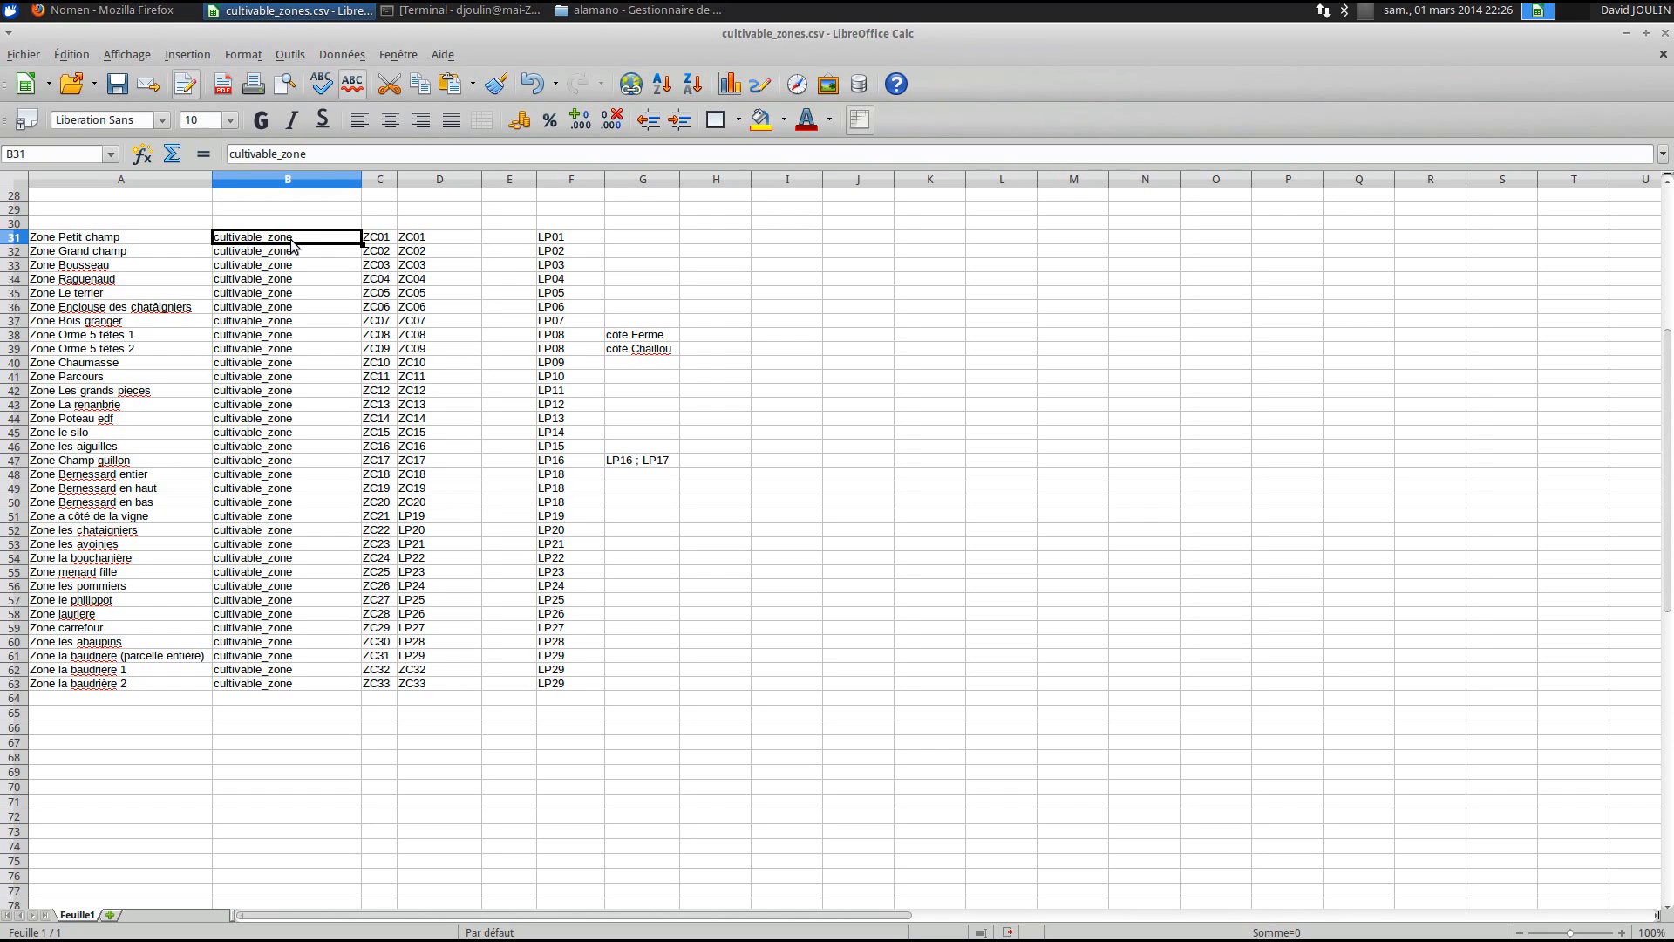
pyautogui.click(381, 240)
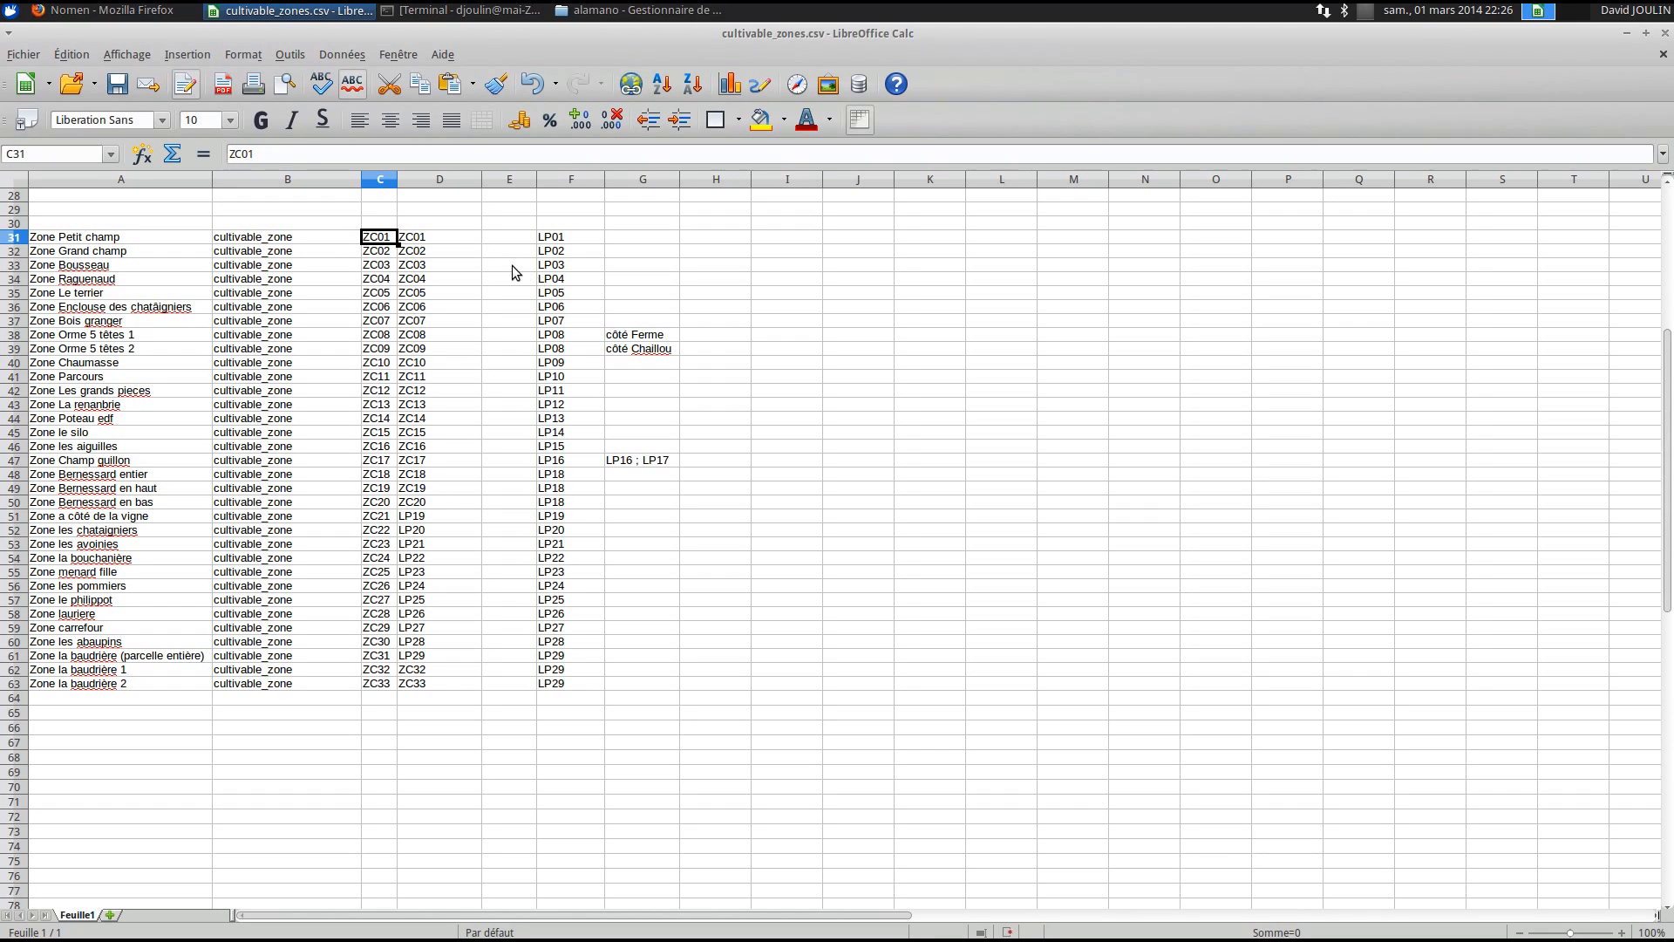
pyautogui.click(578, 243)
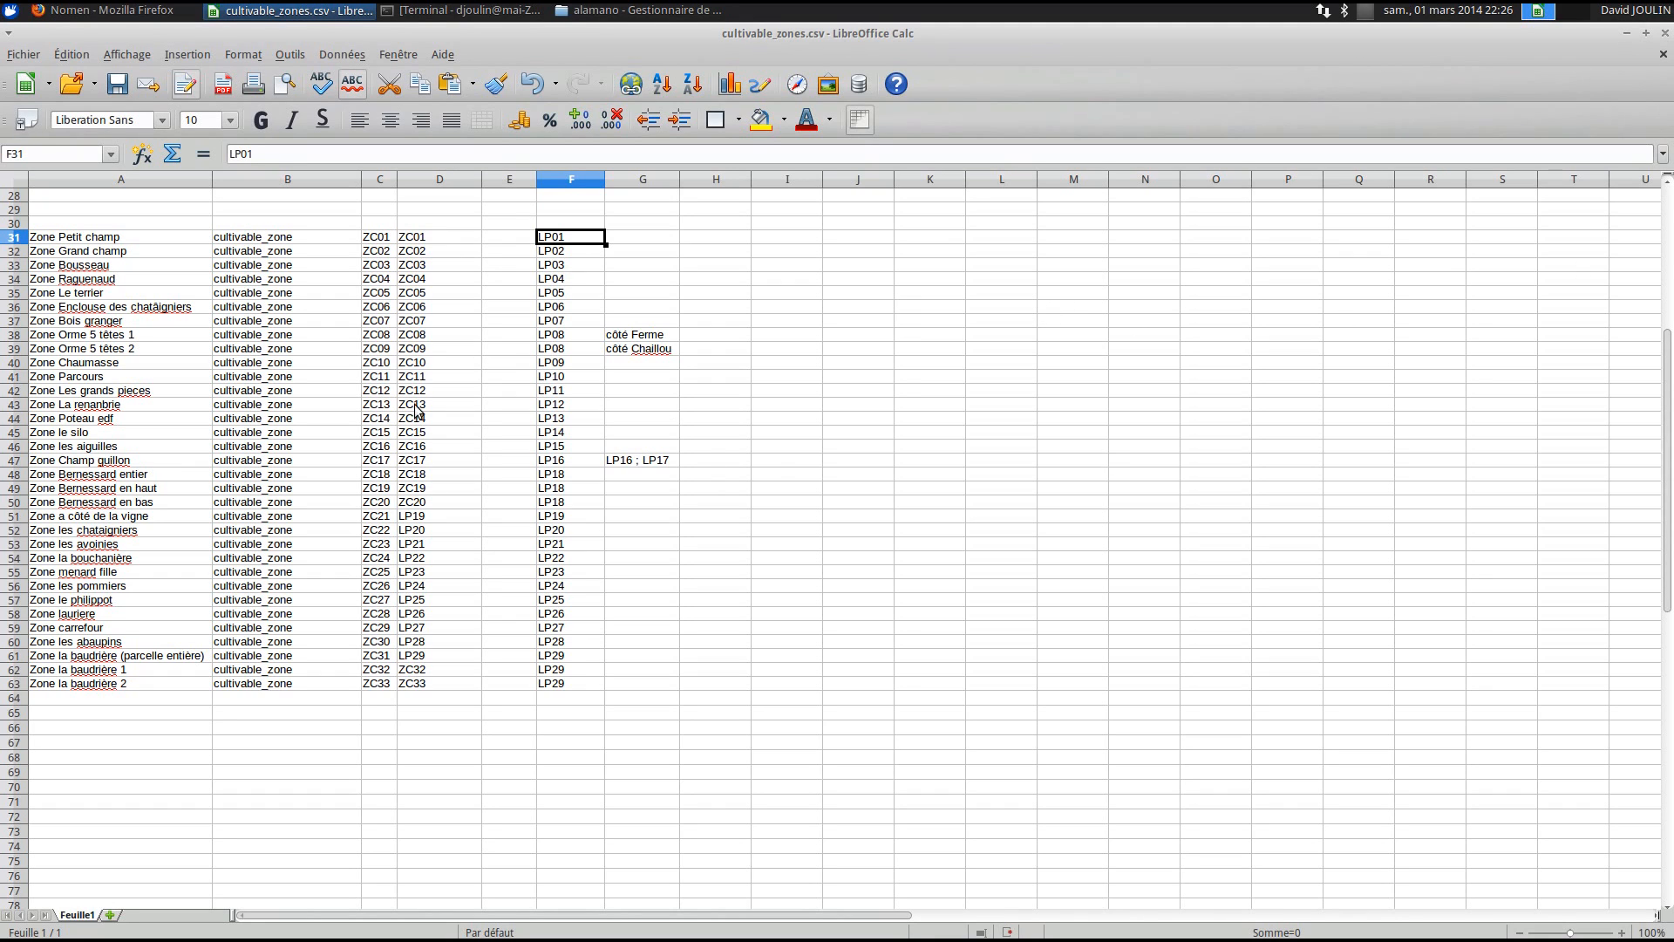
# - Close cultivable_zones.csv, saving it in Text CSV format
pyautogui.click(1665, 35)
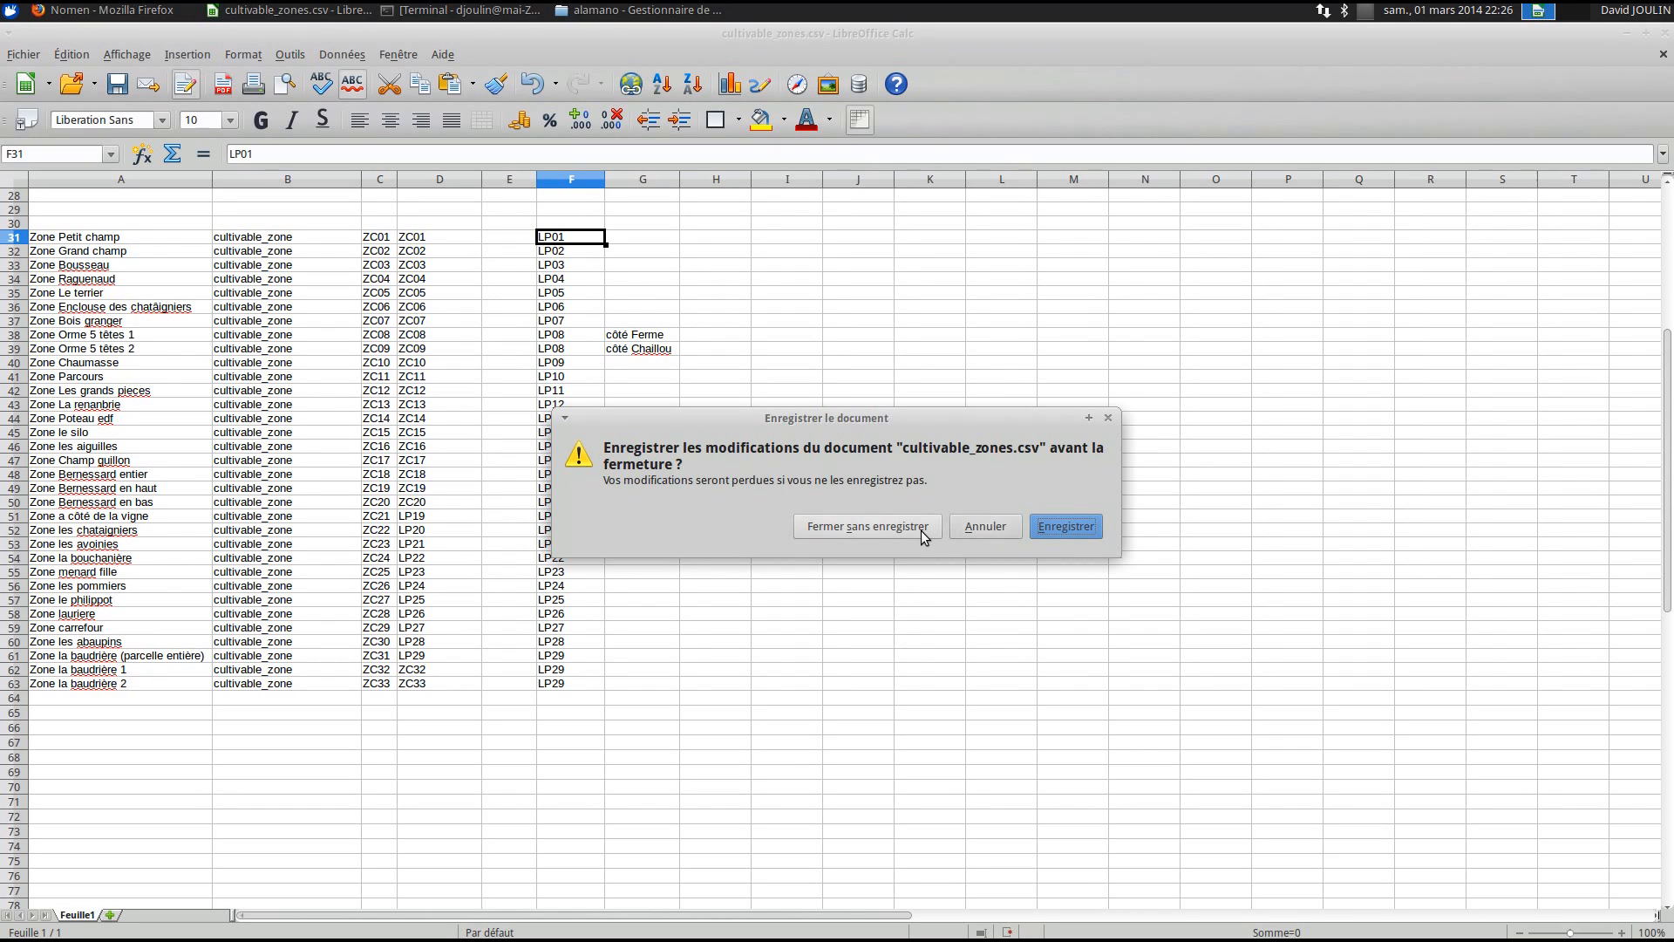
pyautogui.click(1073, 527)
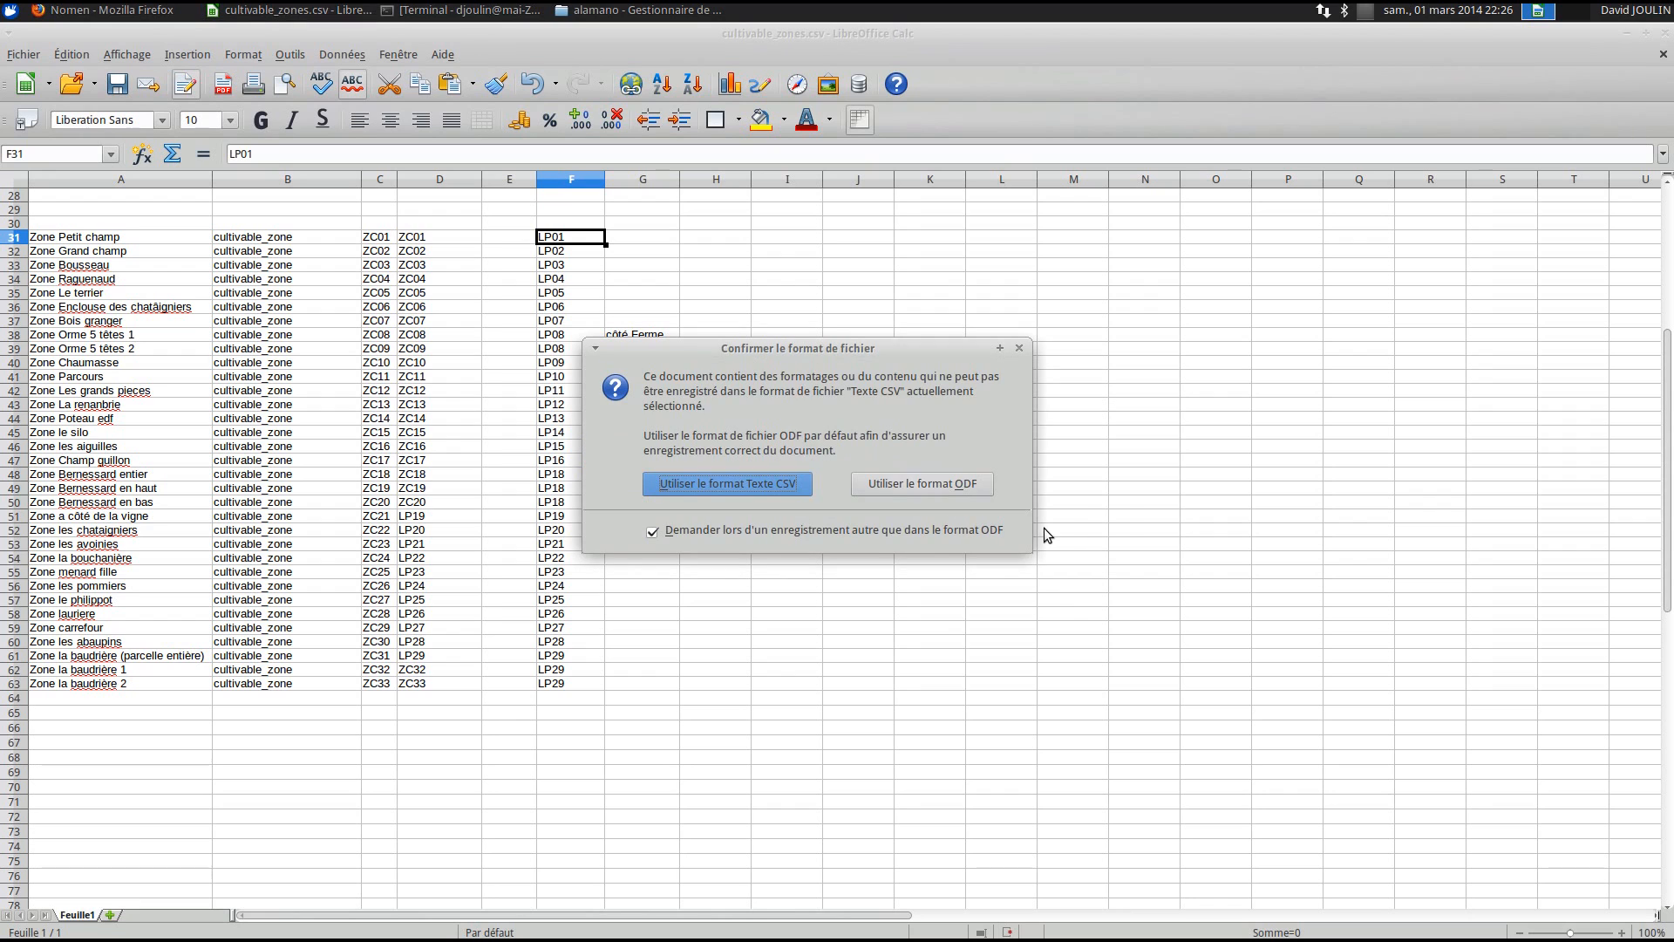
pyautogui.click(764, 488)
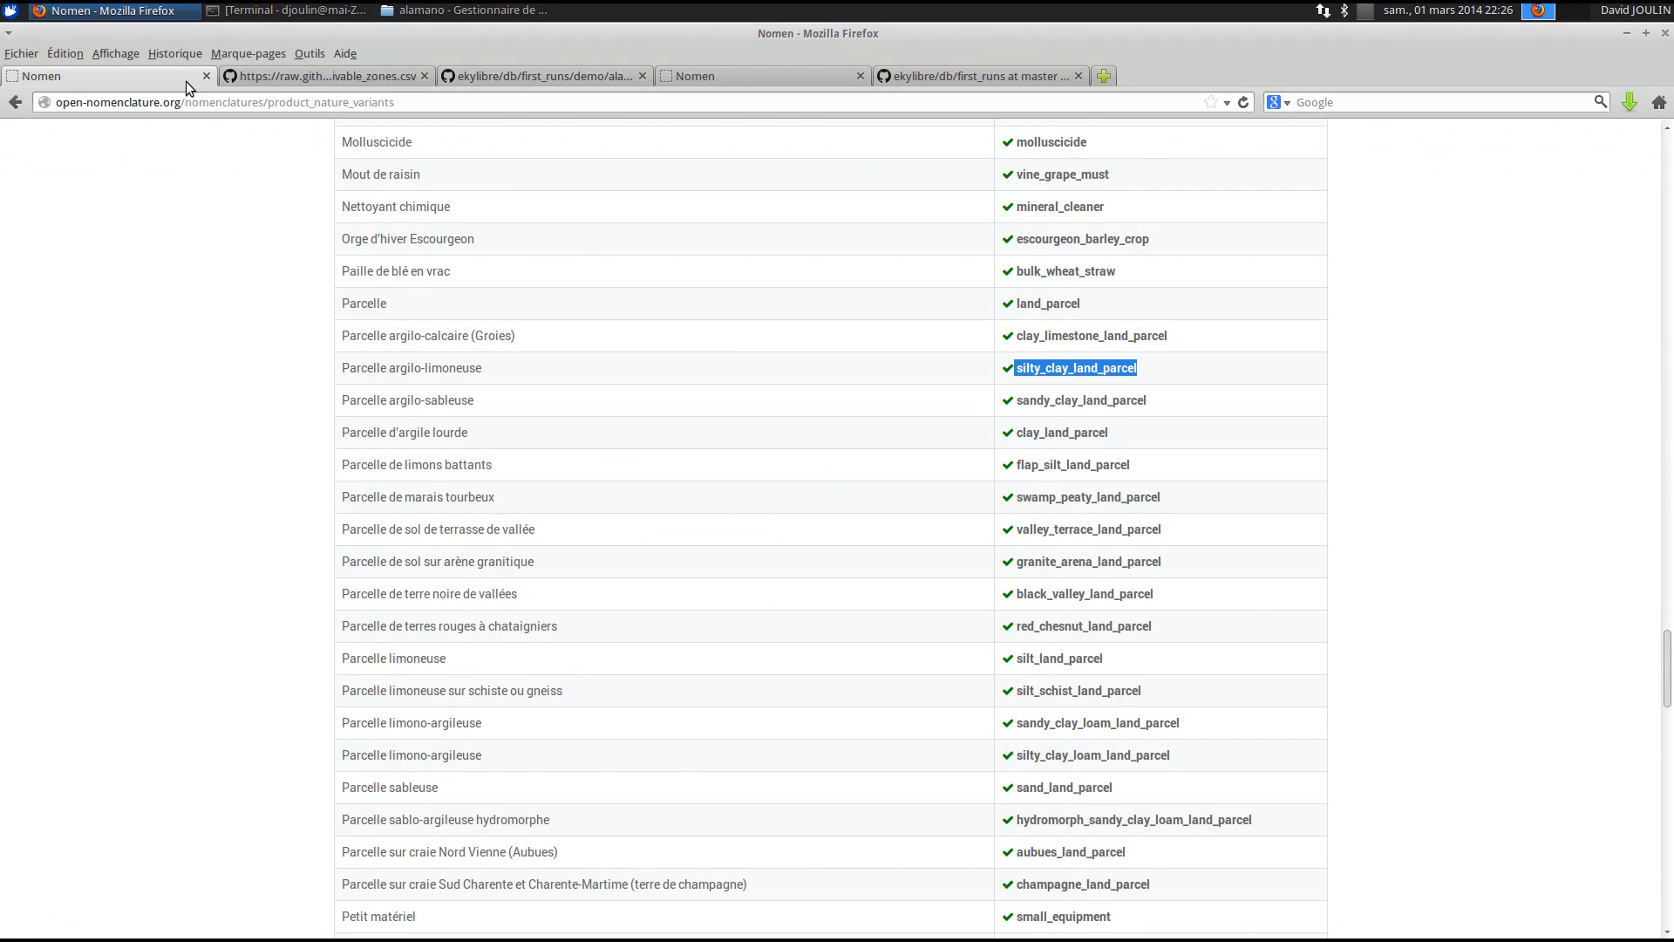
# - Return to the Parcellaire first_run wiki page and follow its Zone link
pyautogui.click(9, 104)
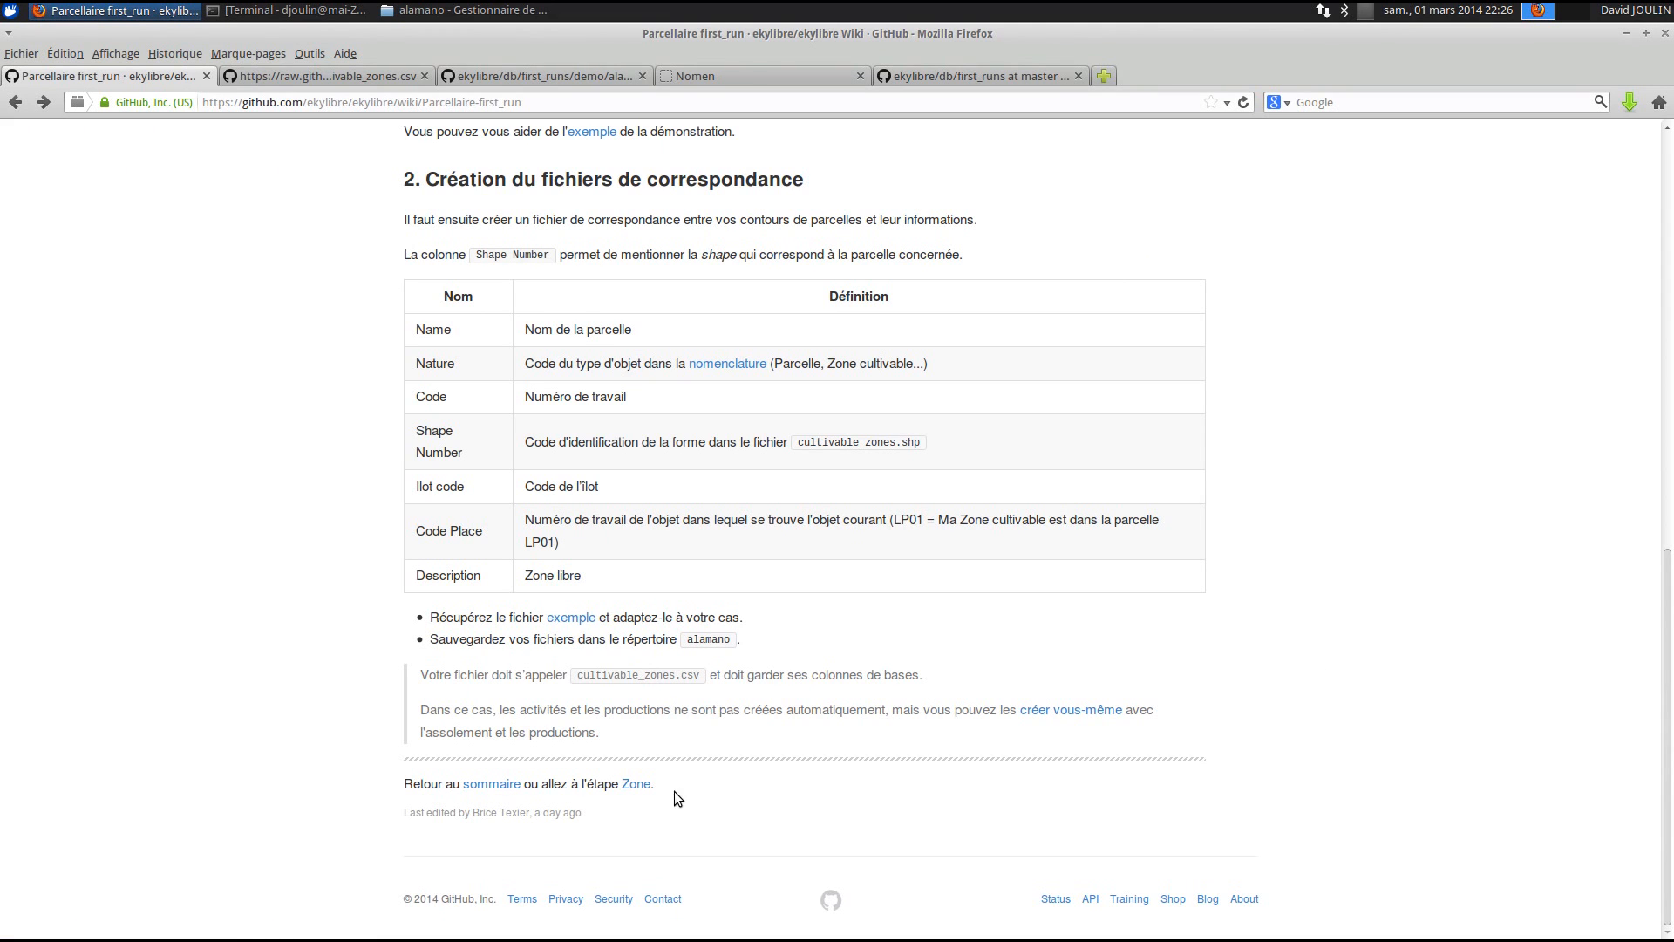
pyautogui.click(643, 786)
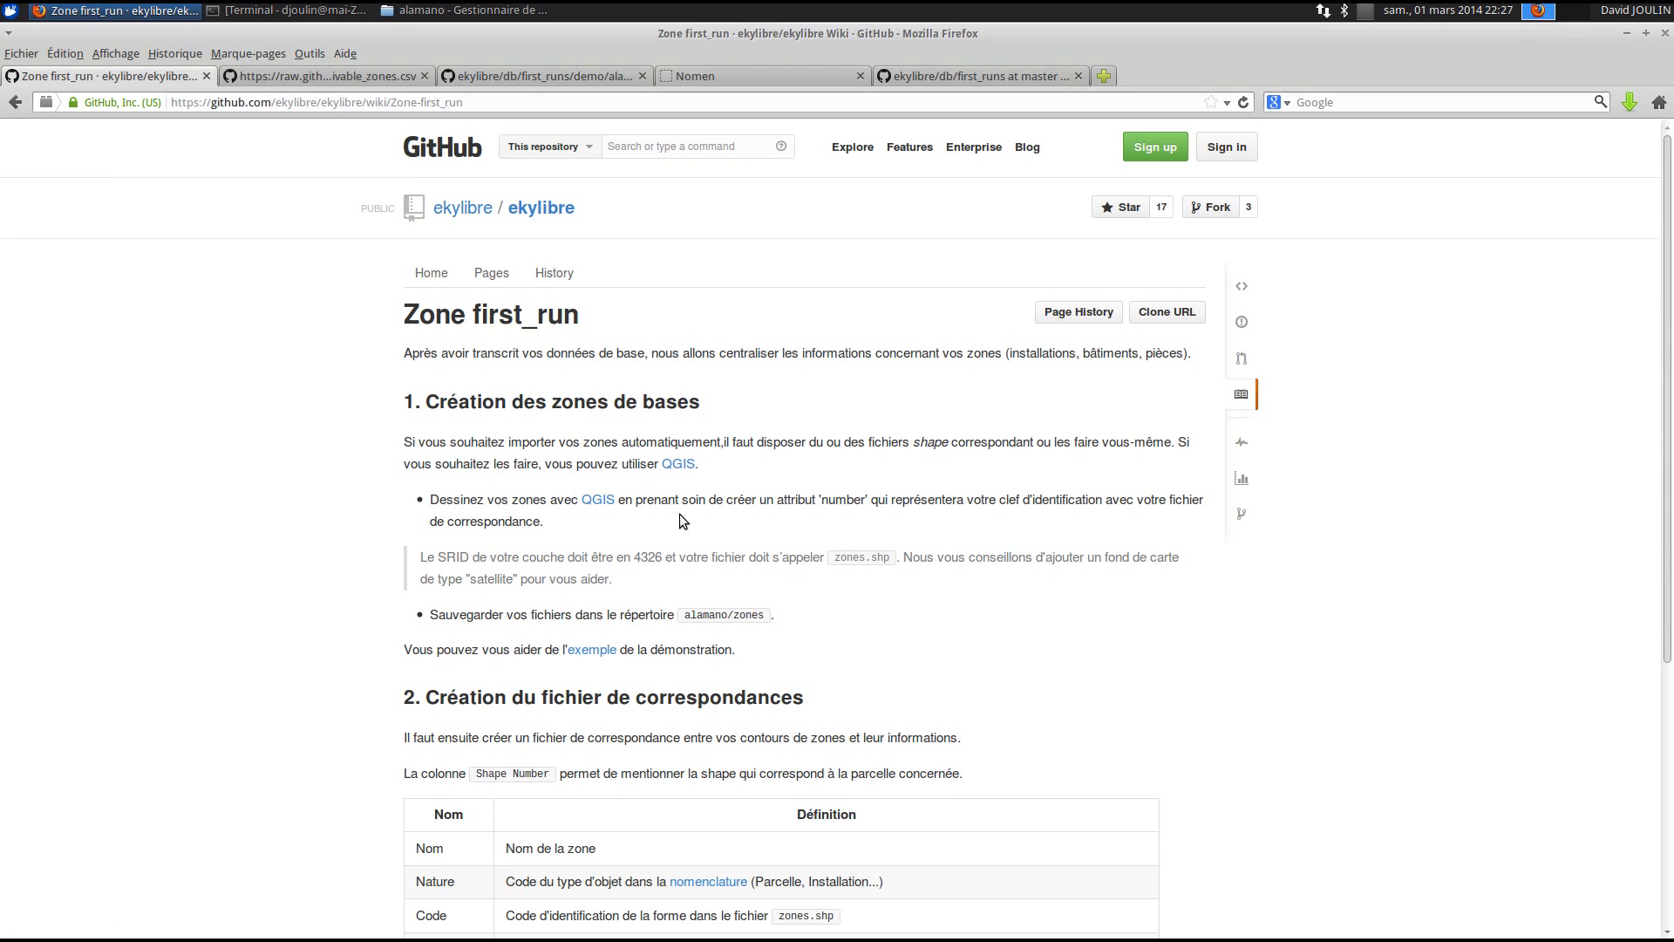
# - Open the wiki's example zones.csv link in a new tab
pyautogui.scroll(-1, 678, 514)
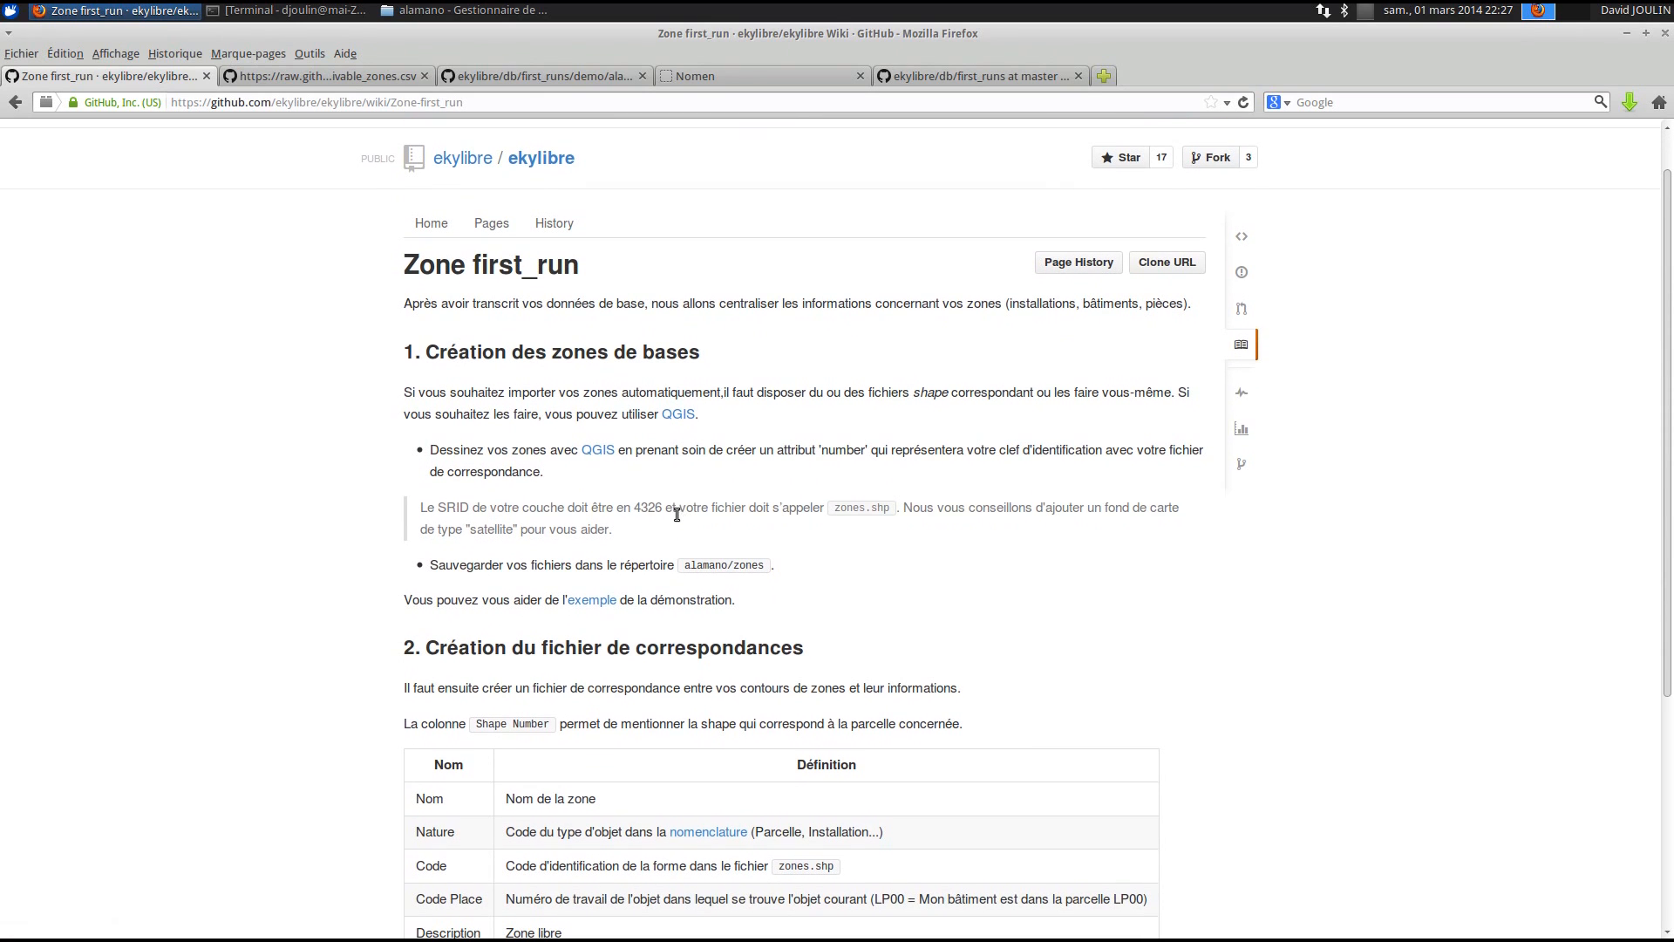
pyautogui.rightClick(589, 602)
pyautogui.press('Escape')
pyautogui.scroll(-2, 558, 579)
pyautogui.scroll(-5, 558, 586)
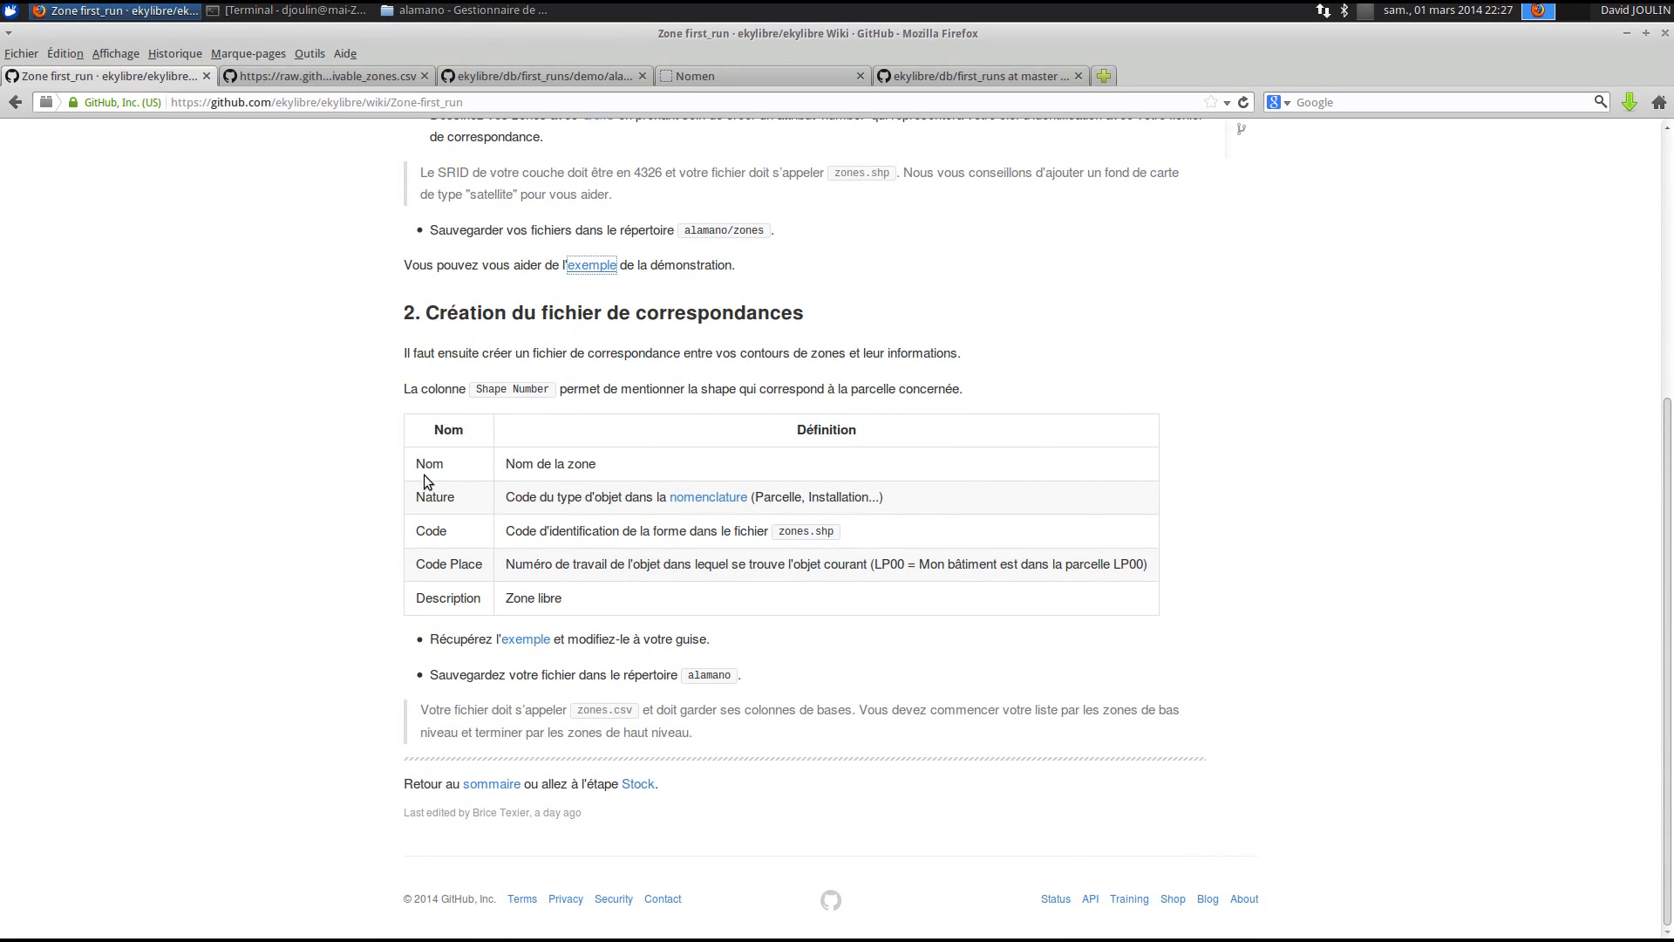
pyautogui.rightClick(529, 642)
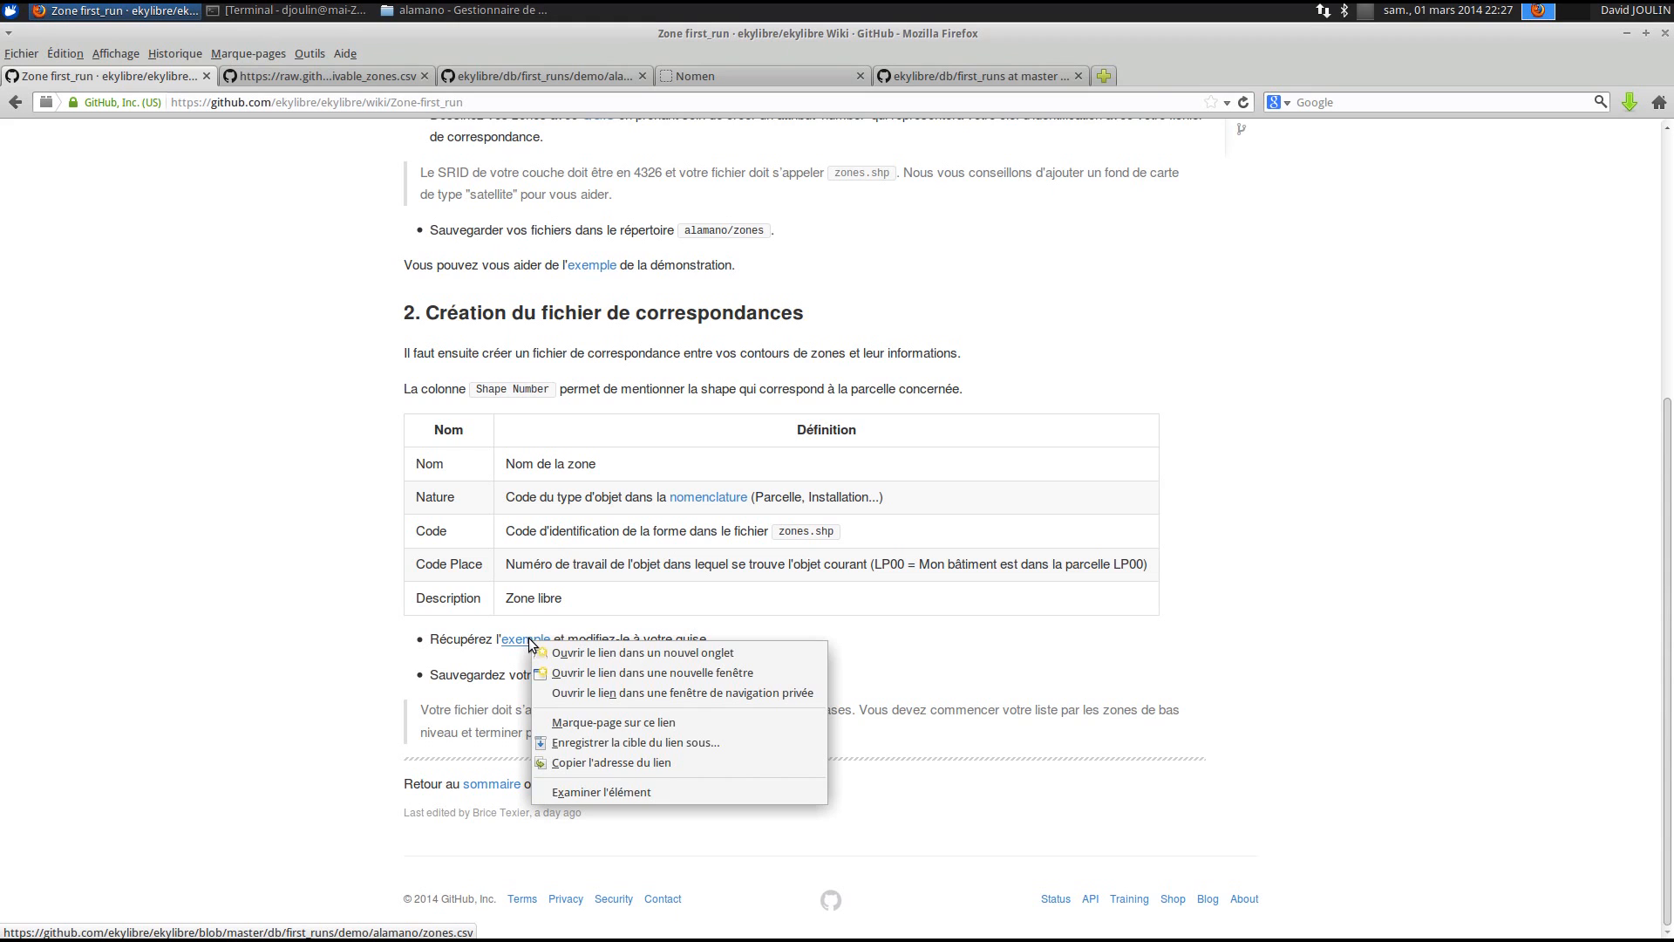
pyautogui.click(576, 652)
pyautogui.click(343, 79)
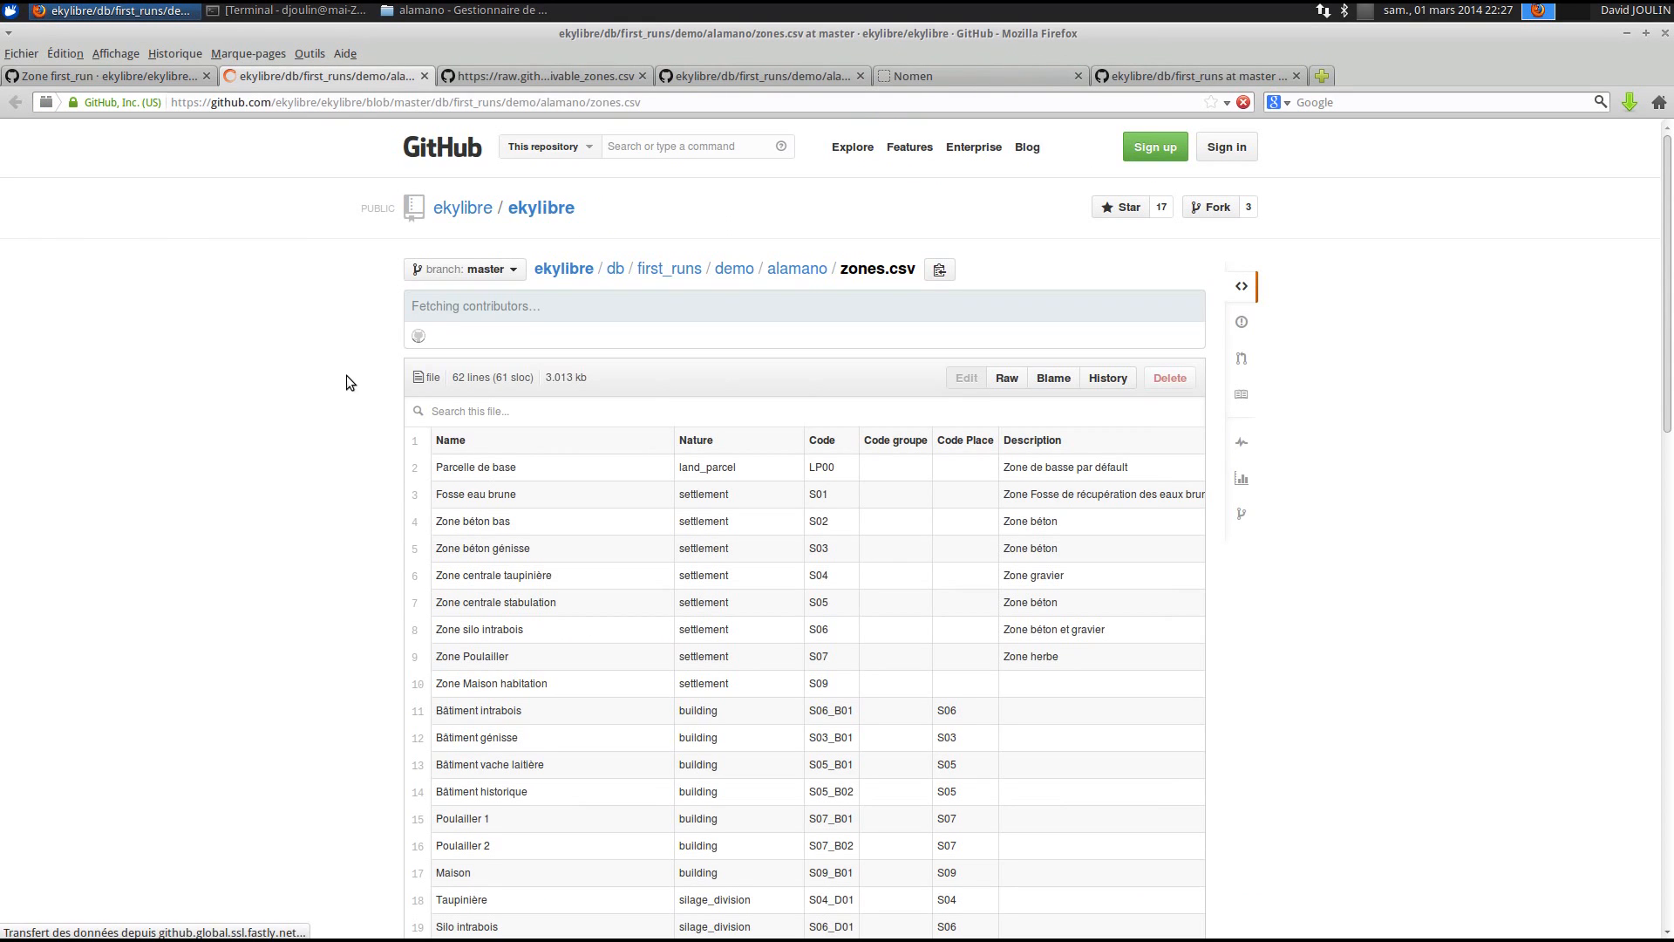
# - Save the raw zones.csv into the alamano folder
pyautogui.click(1007, 379)
pyautogui.rightClick(224, 169)
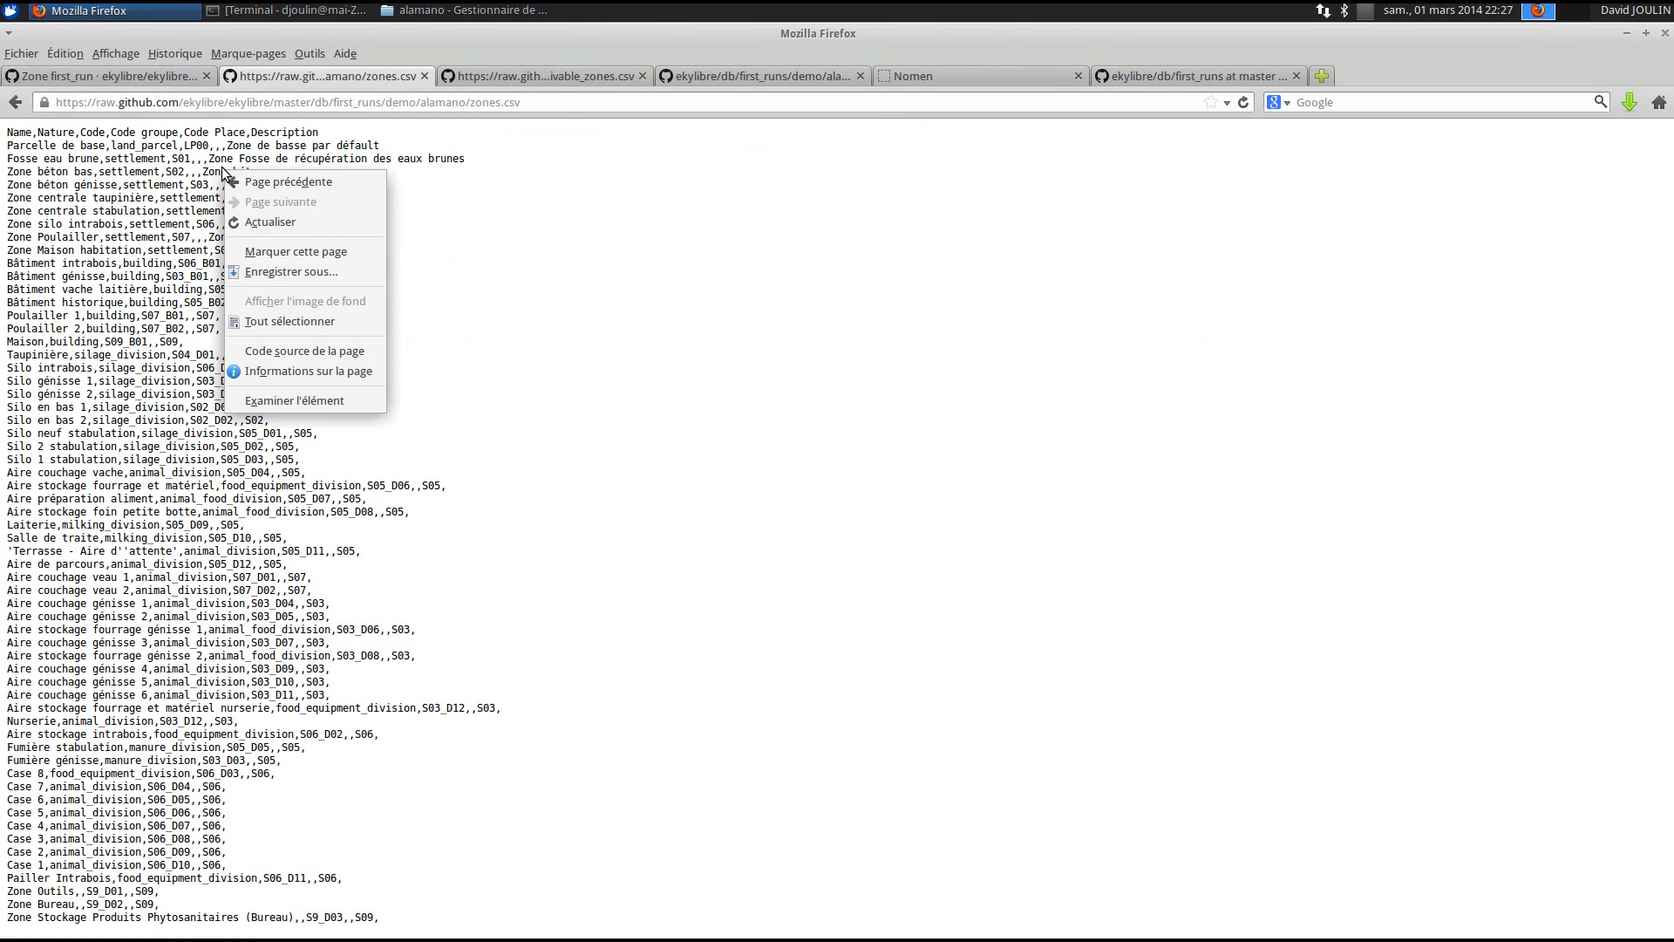
pyautogui.click(285, 272)
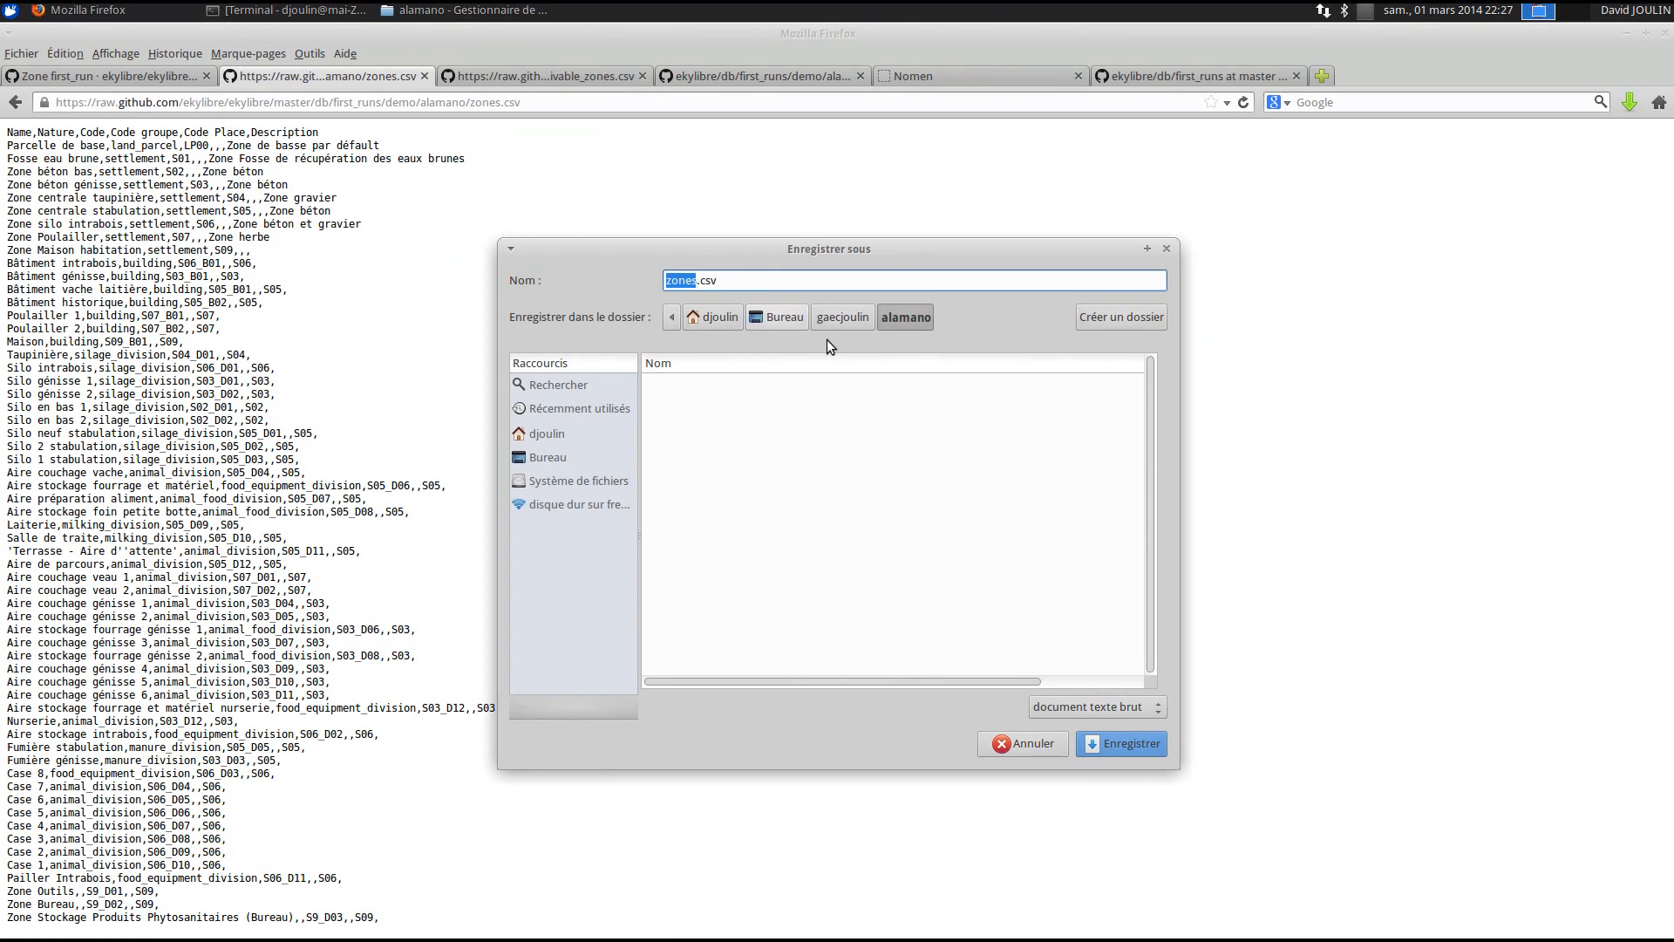
pyautogui.click(1116, 744)
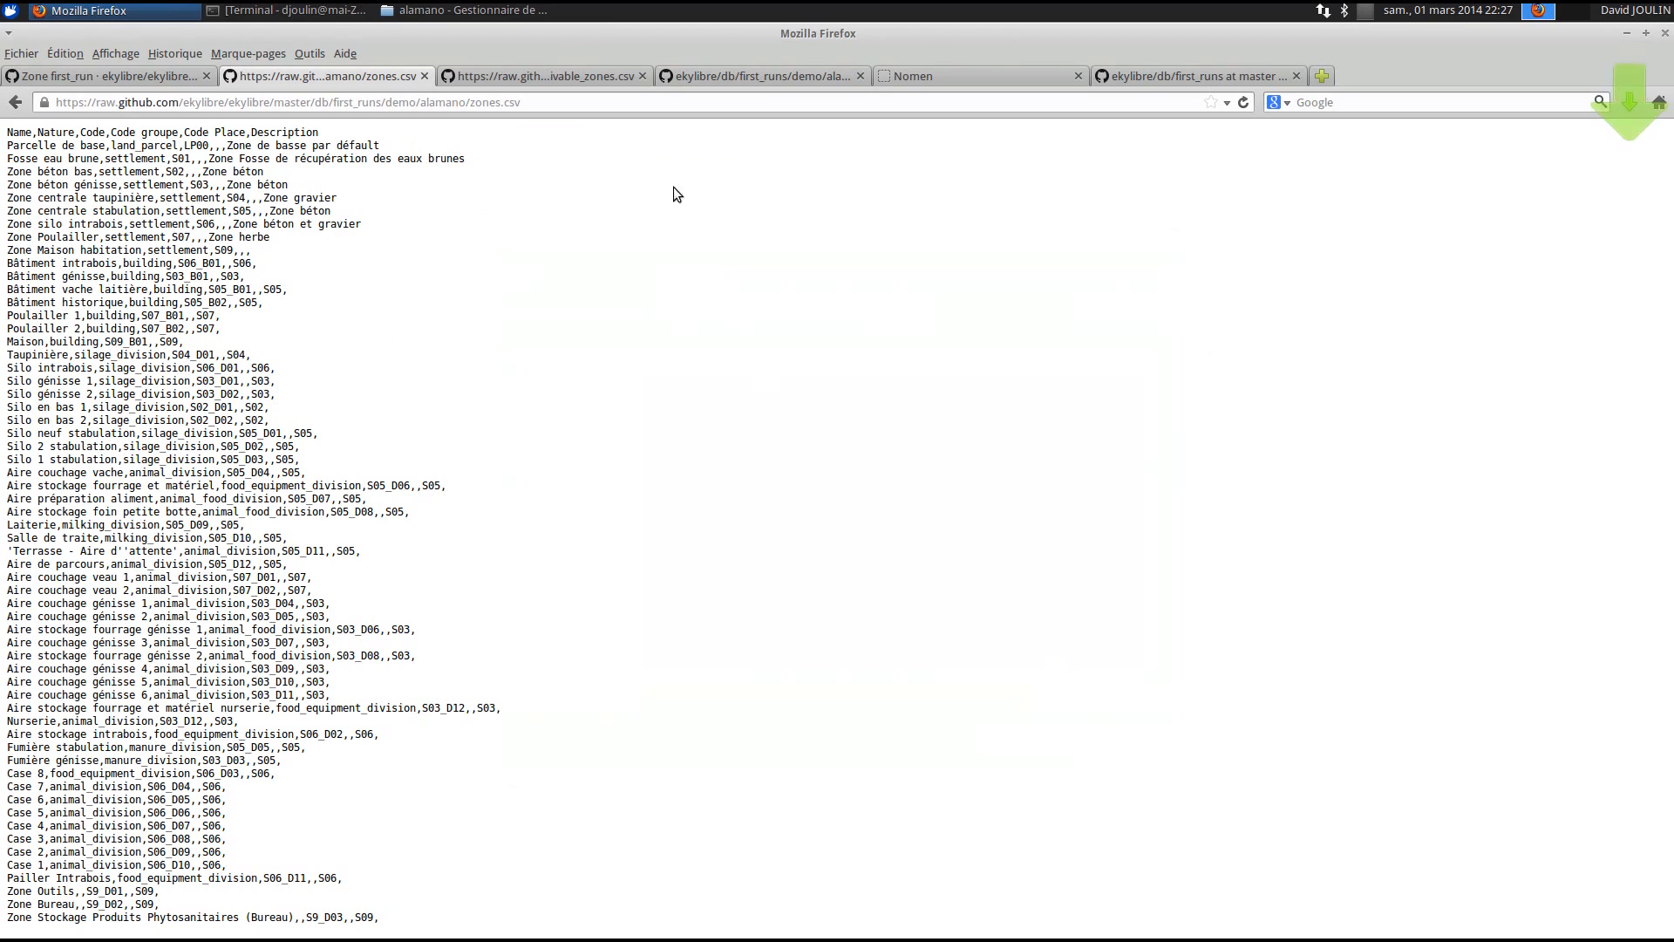
pyautogui.click(417, 12)
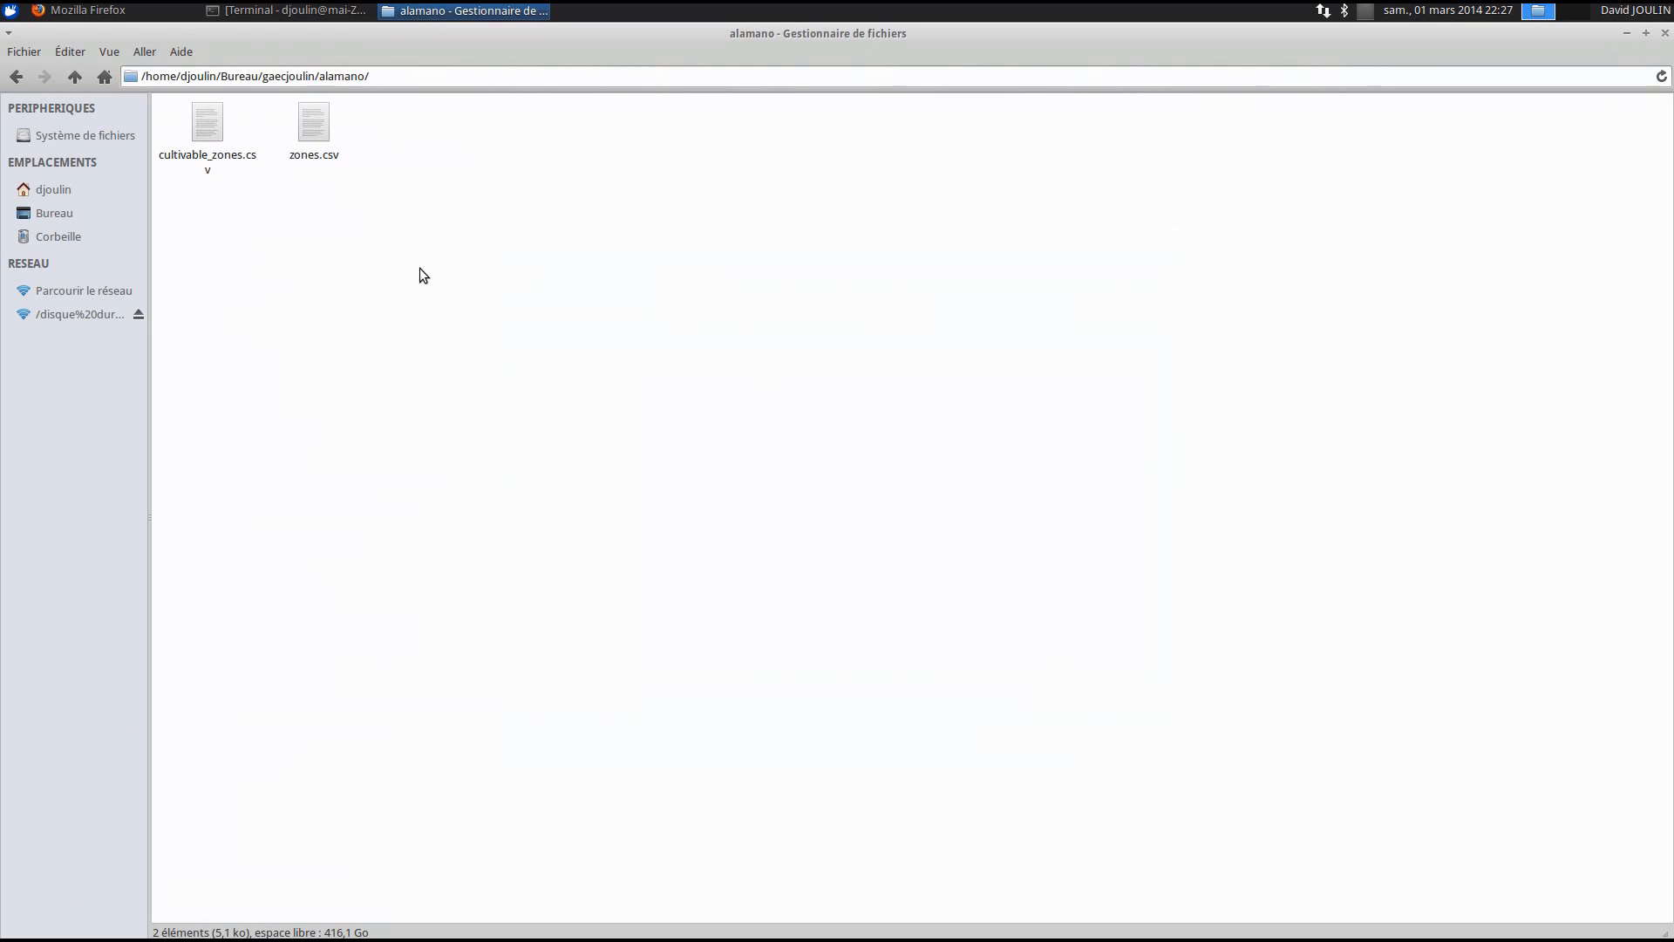
# - Open alamano's zones.csv in LibreOffice Calc, keeping Virgule (comma) as the separator
pyautogui.rightClick(322, 134)
pyautogui.moveTo(468, 166)
pyautogui.click(637, 165)
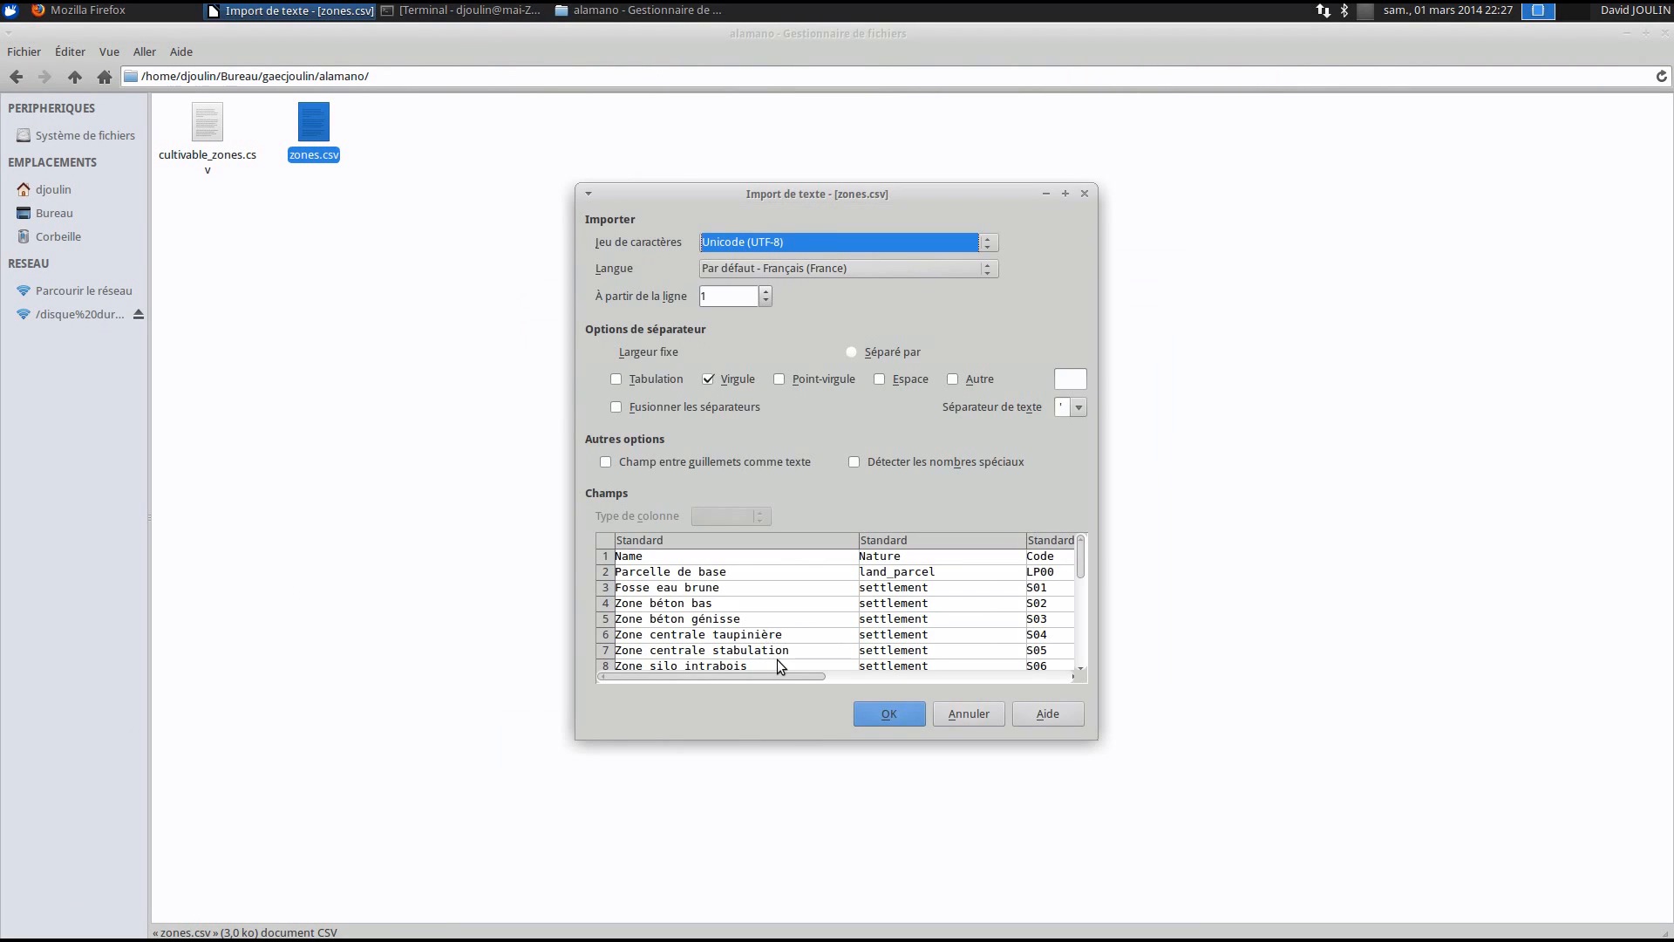
pyautogui.click(718, 381)
pyautogui.click(719, 380)
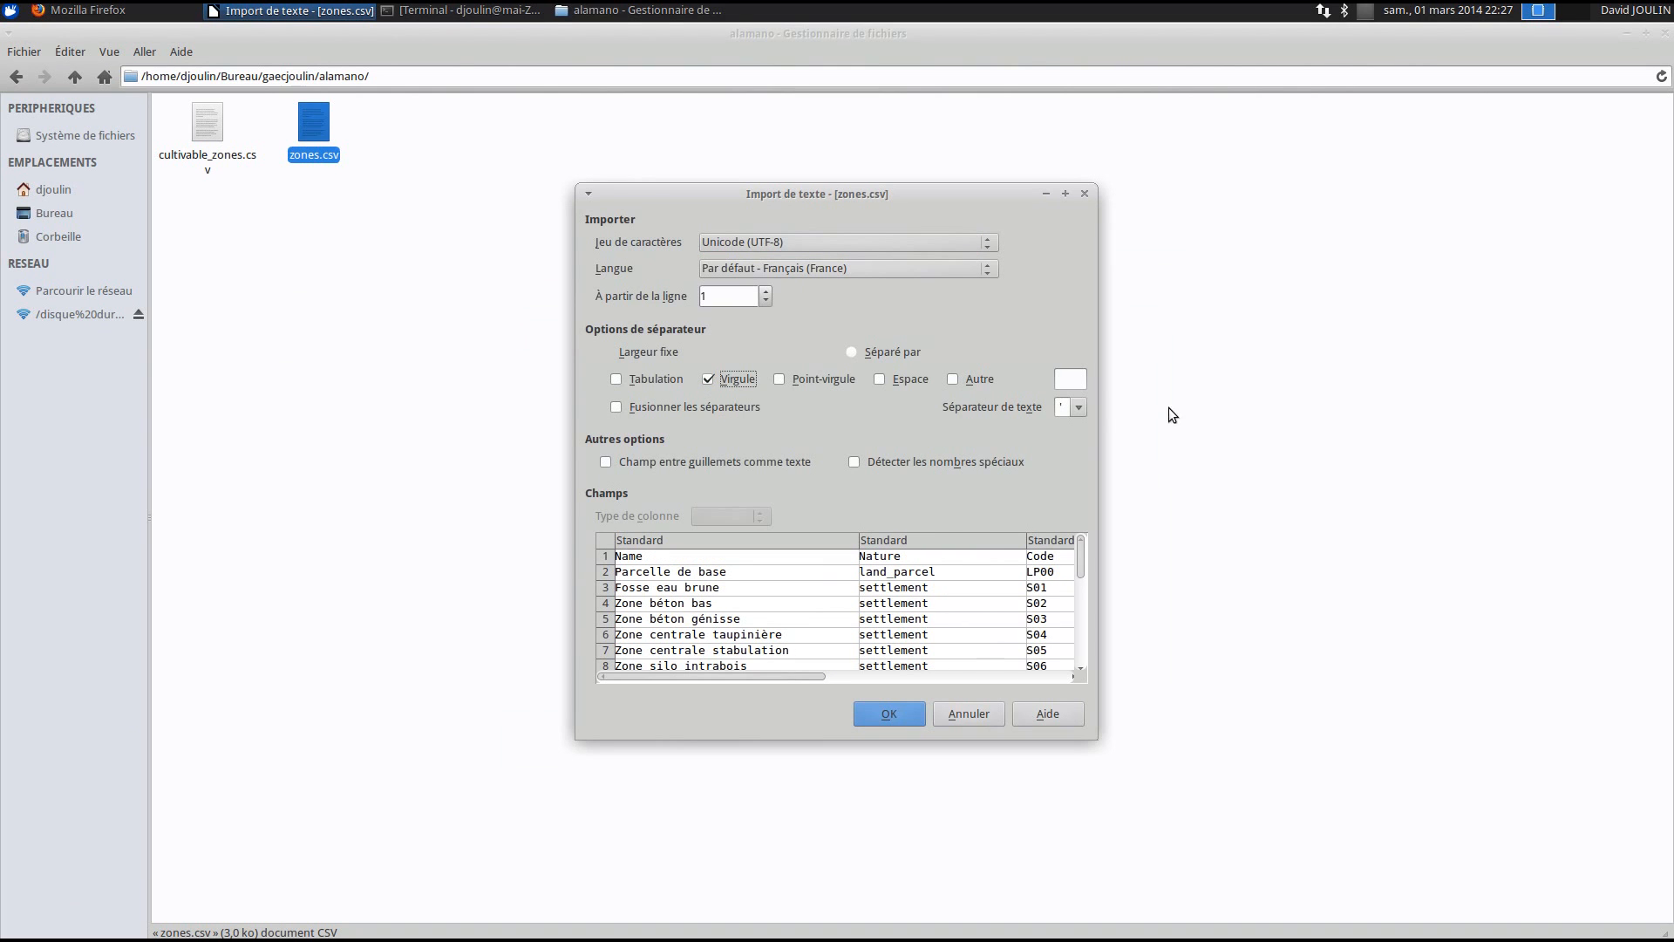
pyautogui.click(1062, 407)
pyautogui.click(920, 708)
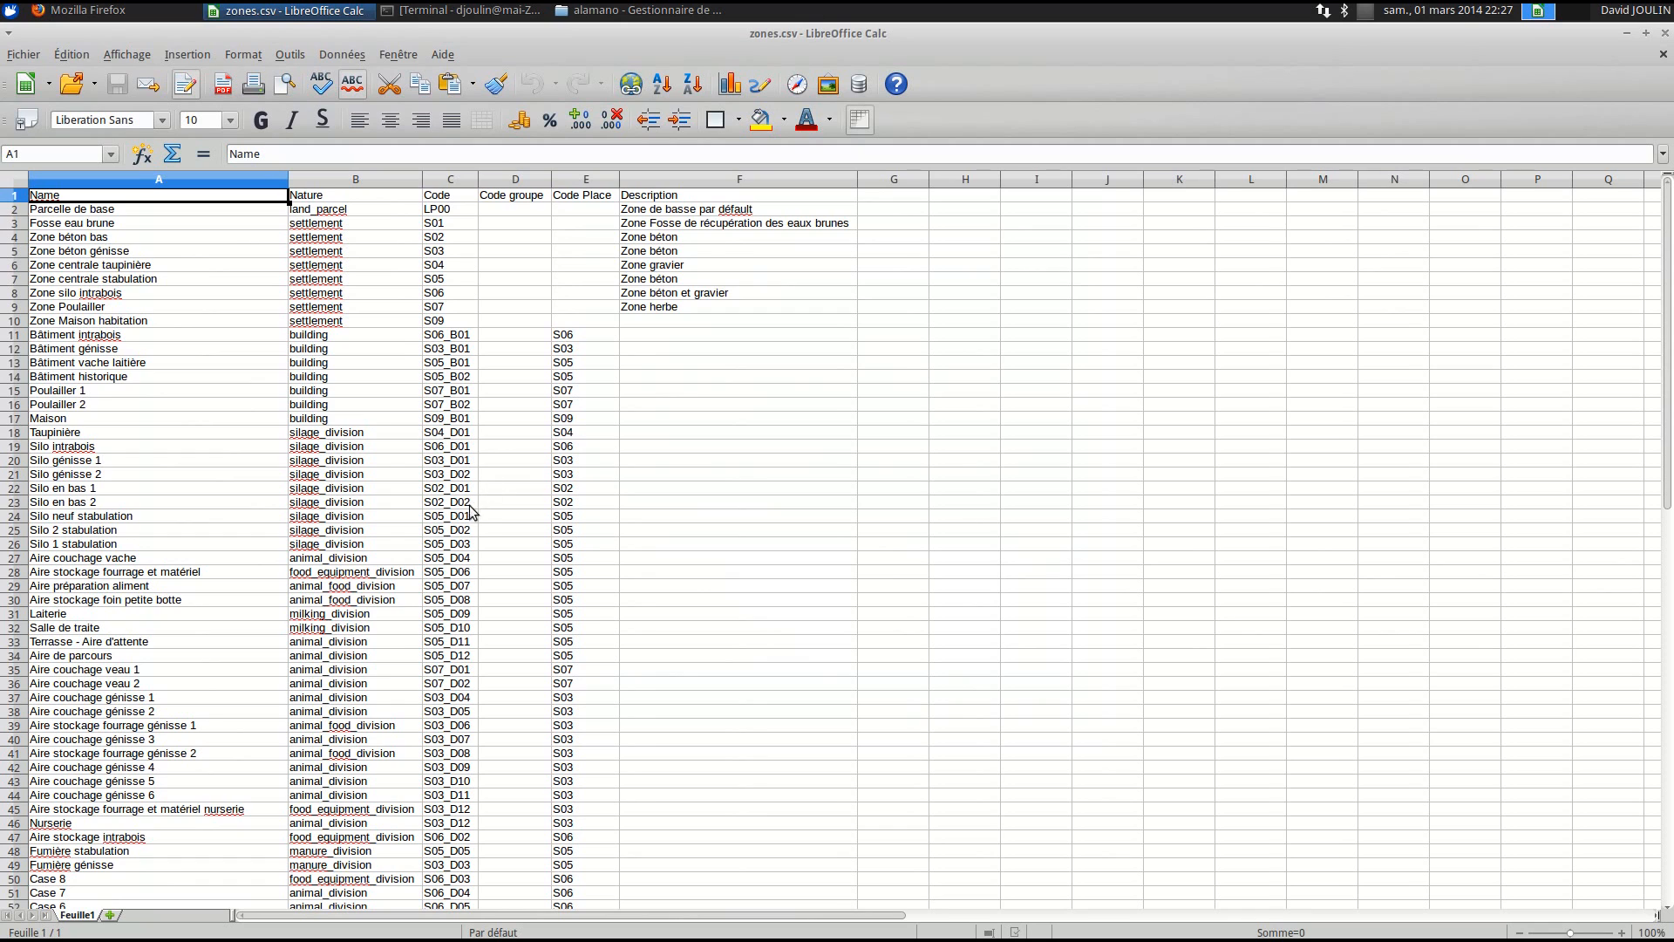
pyautogui.scroll(-1, 471, 511)
pyautogui.scroll(-6, 484, 524)
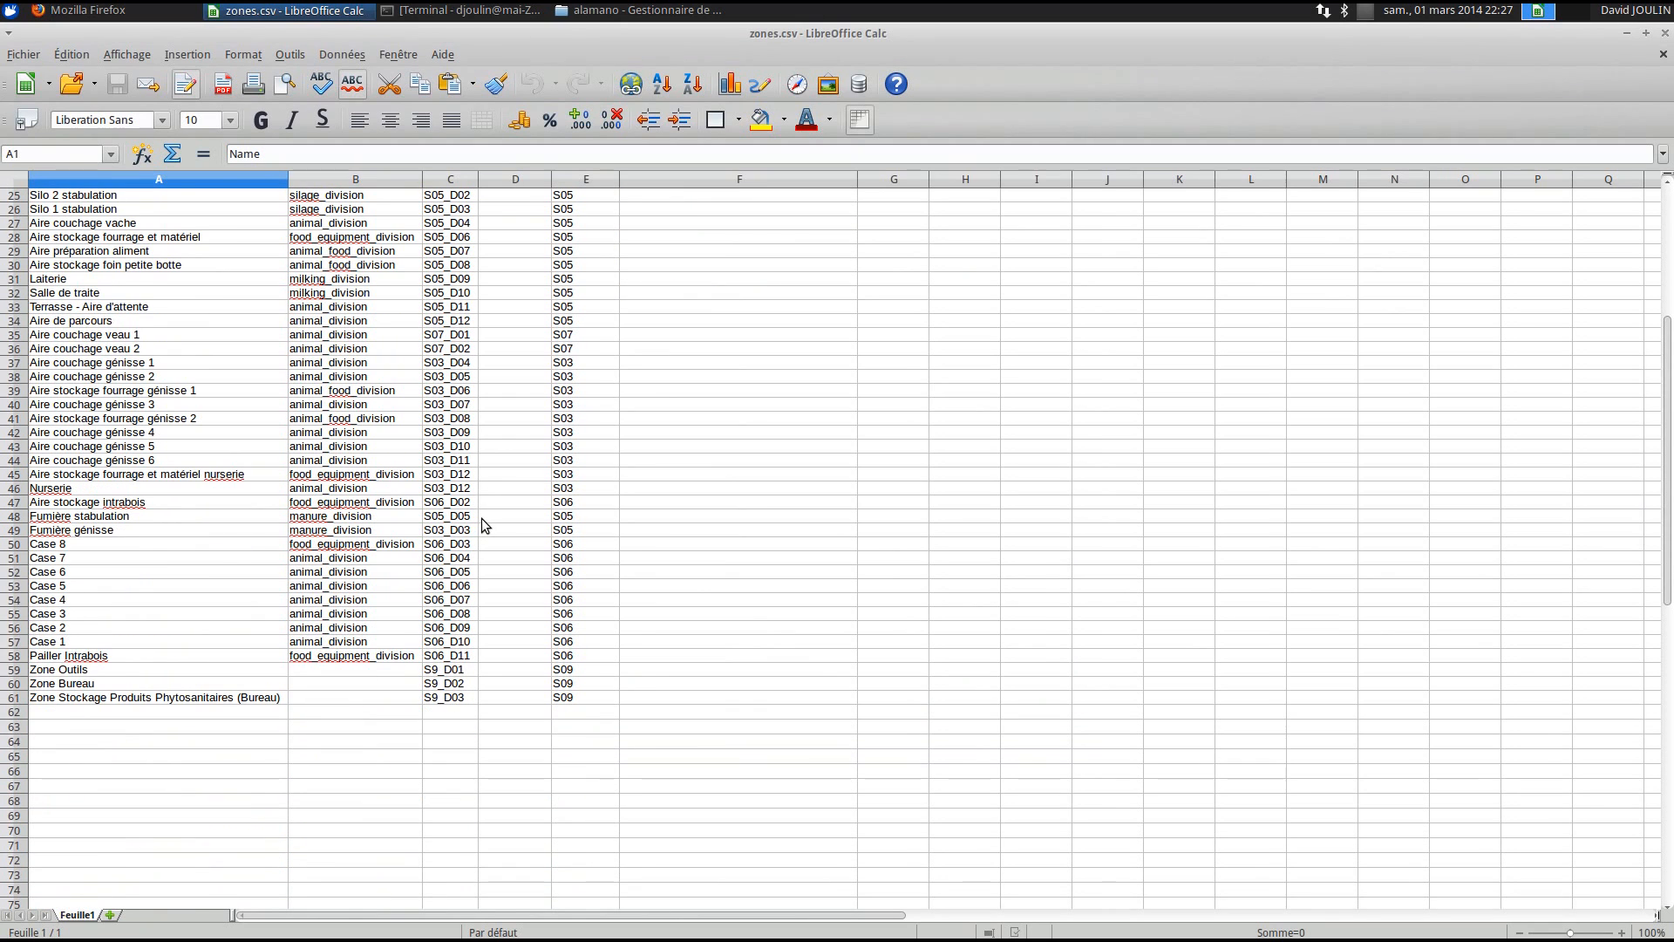
pyautogui.scroll(7, 459, 545)
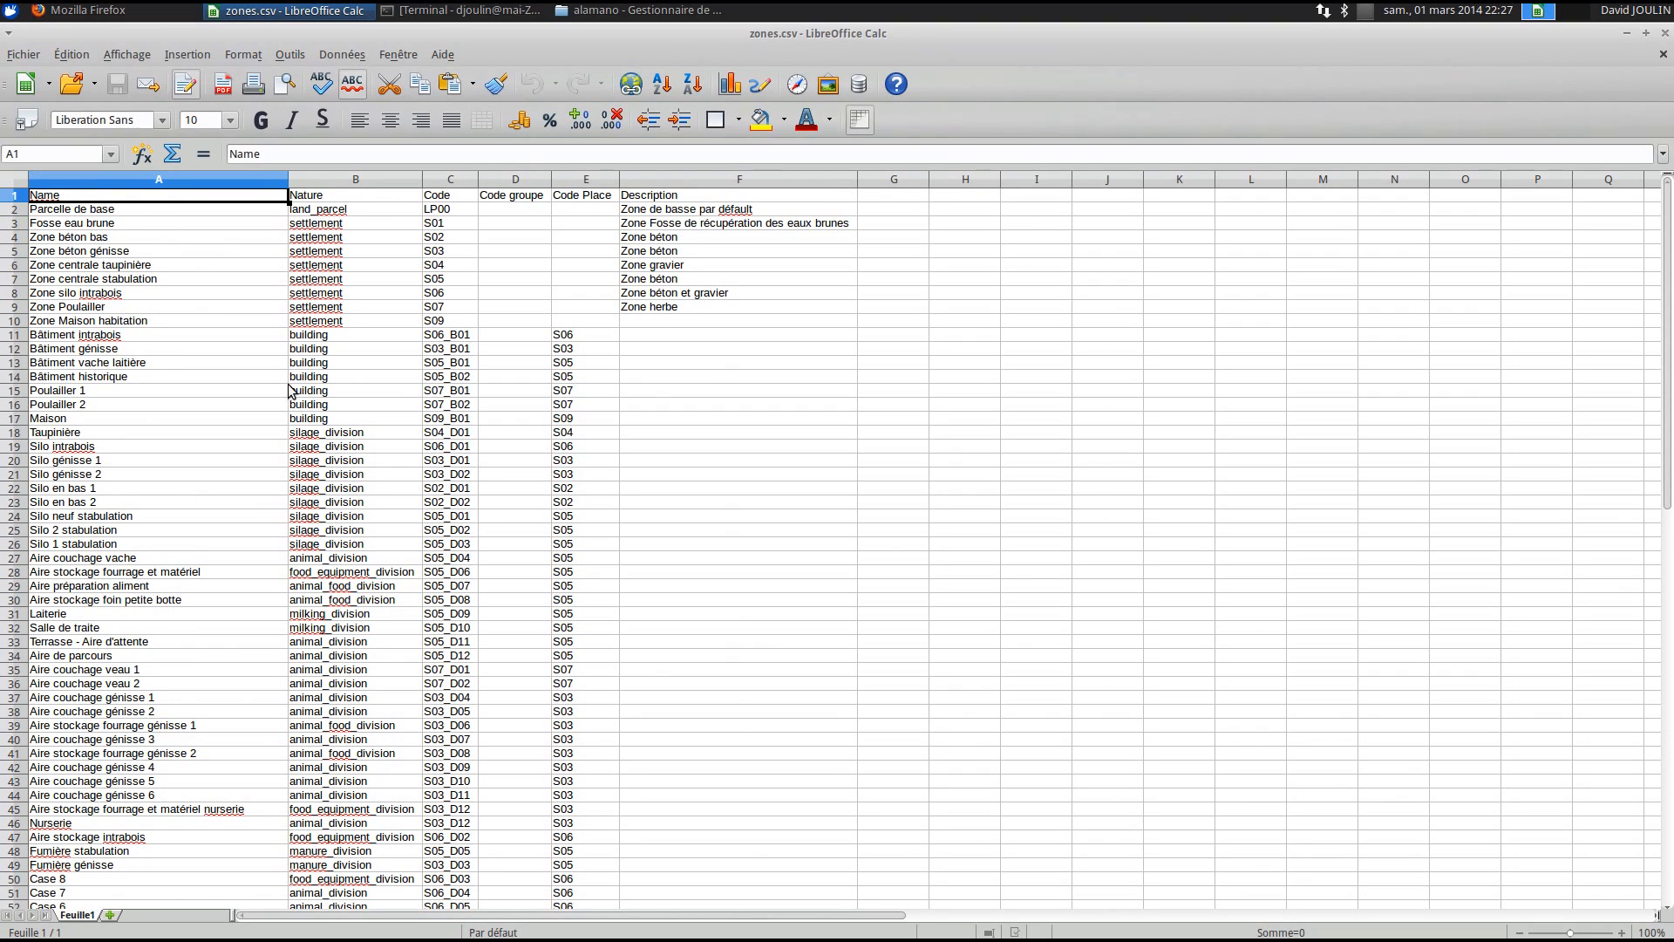
pyautogui.click(105, 211)
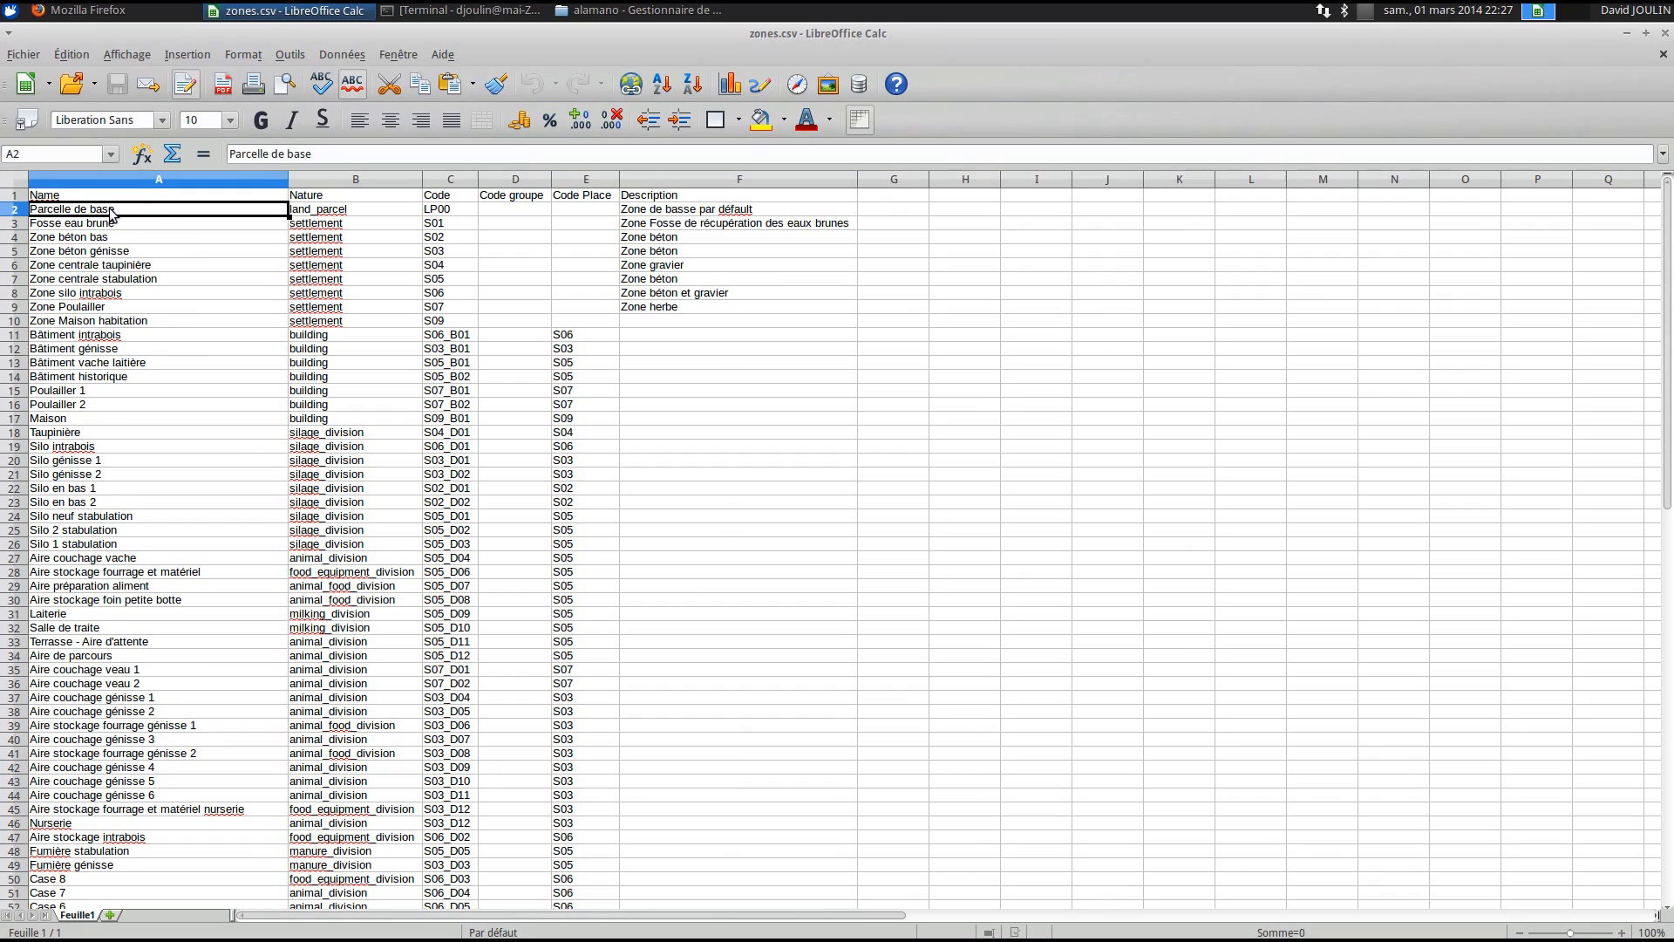
pyautogui.click(99, 225)
pyautogui.click(102, 239)
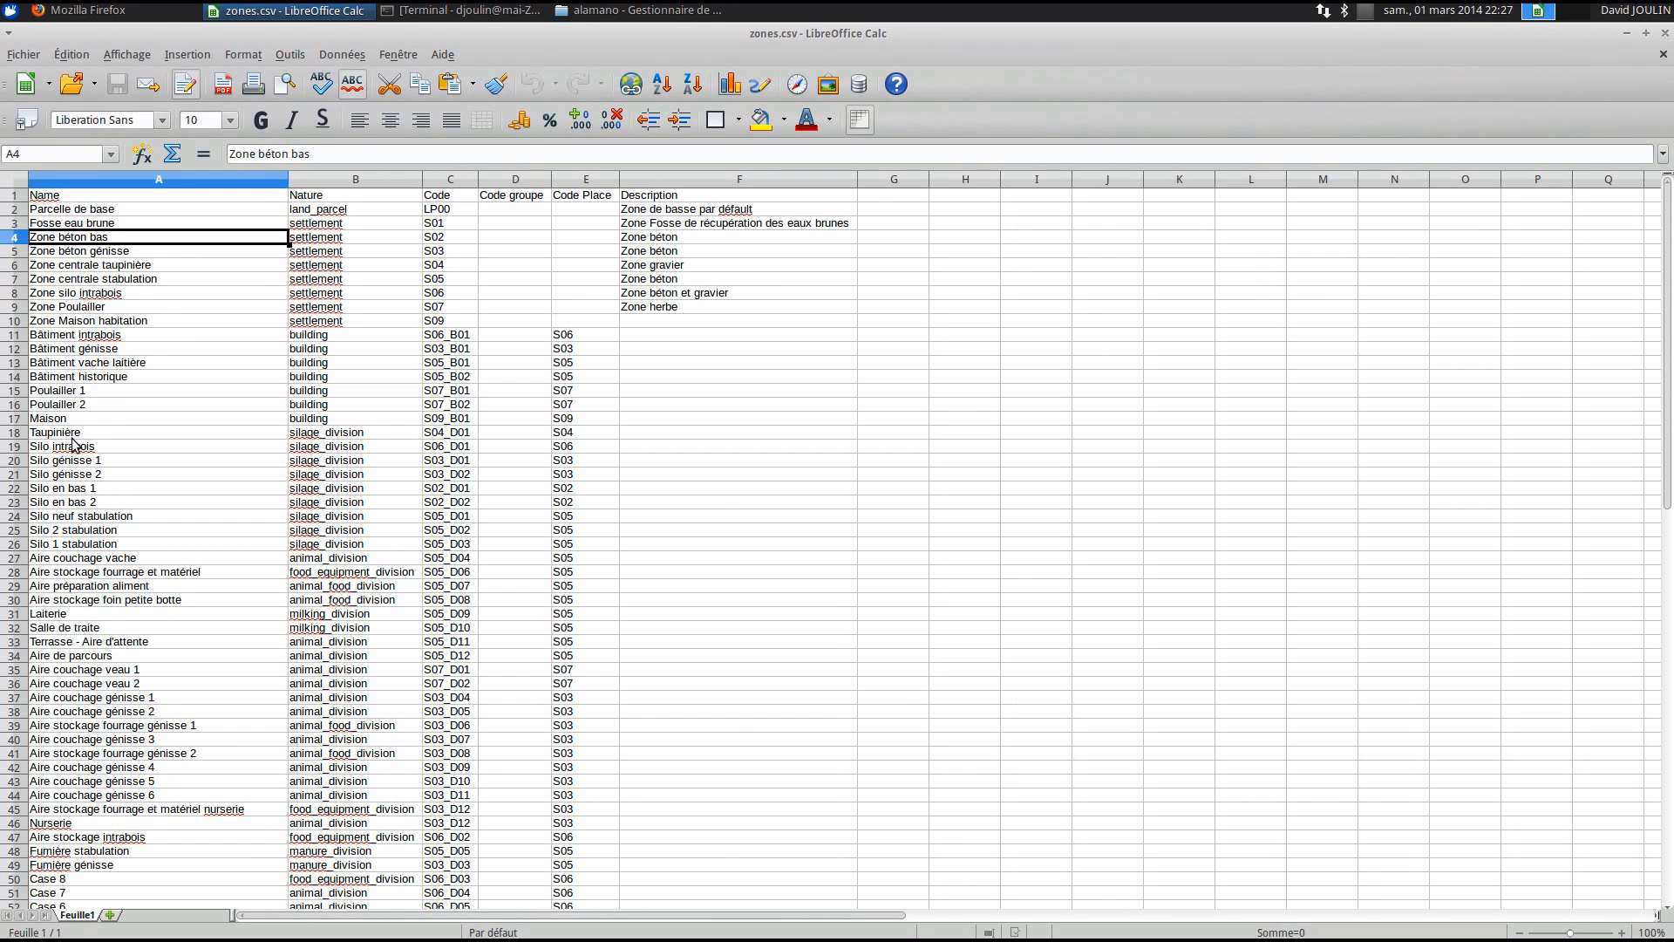
pyautogui.click(98, 336)
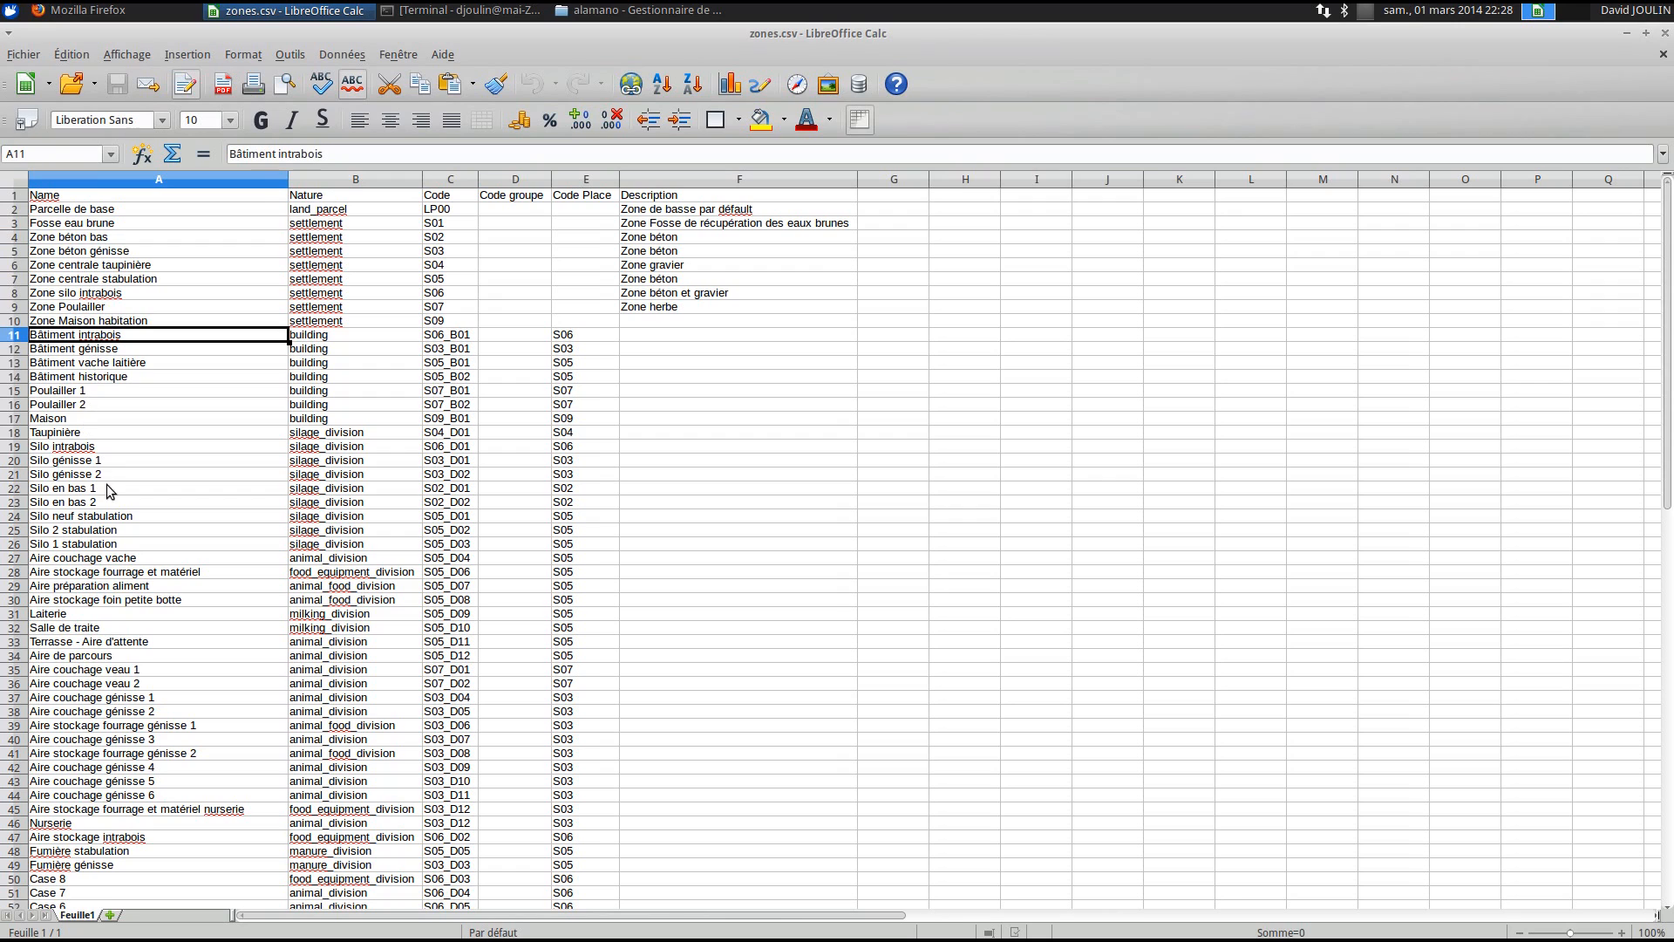
pyautogui.click(104, 434)
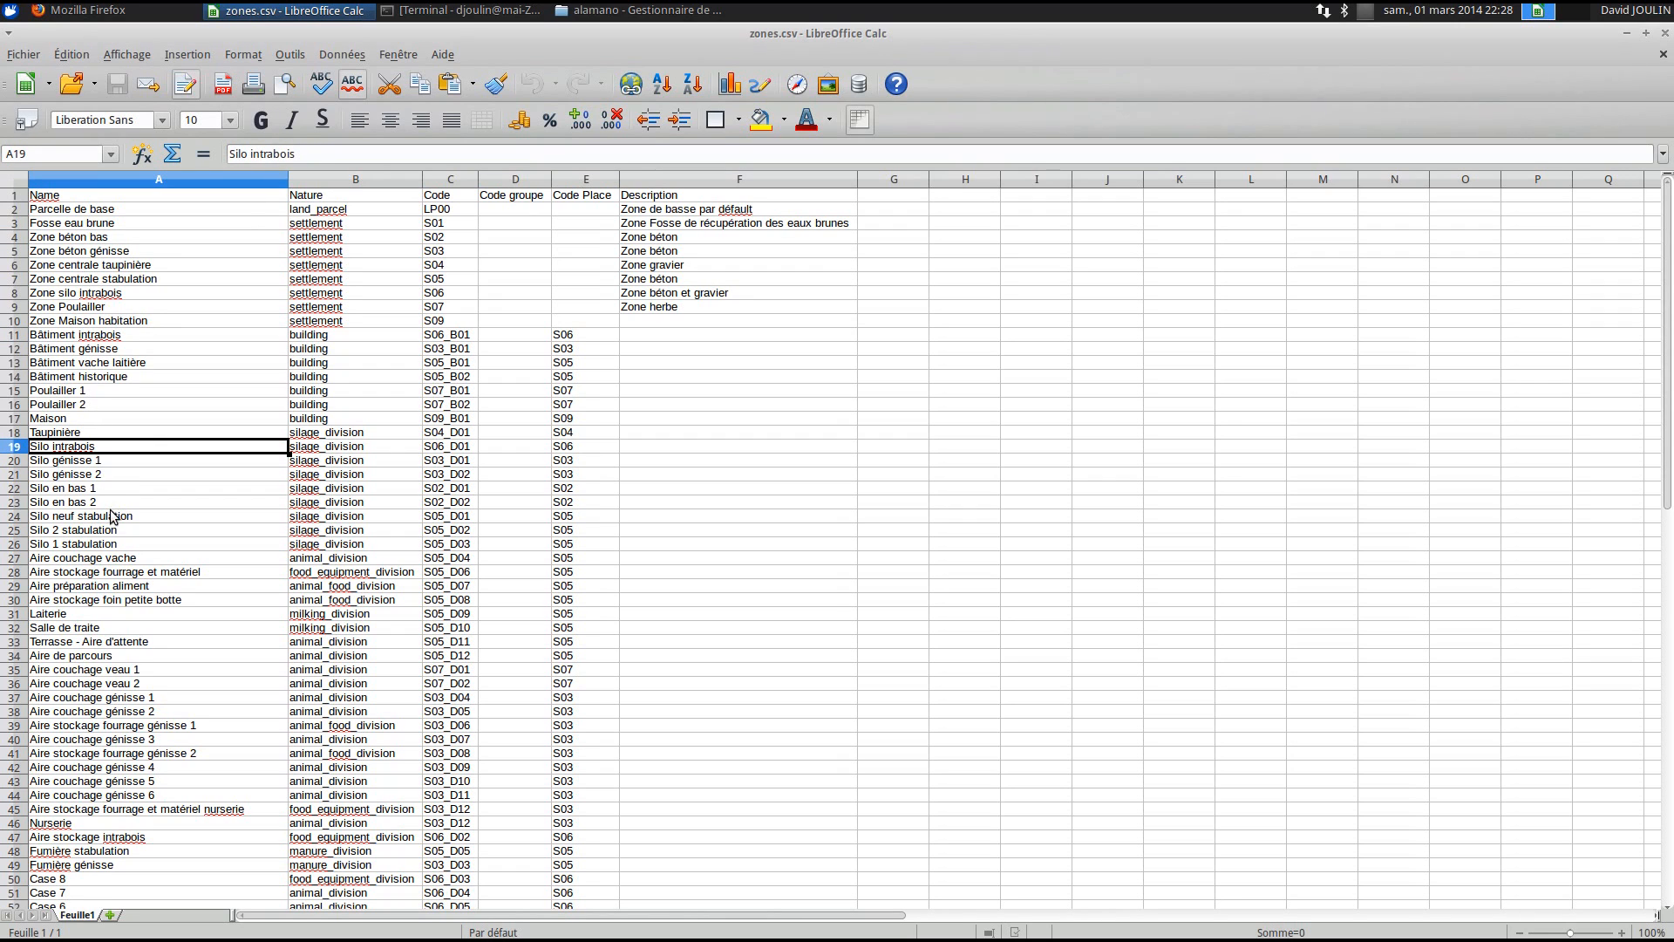
pyautogui.click(99, 560)
pyautogui.scroll(-2, 99, 567)
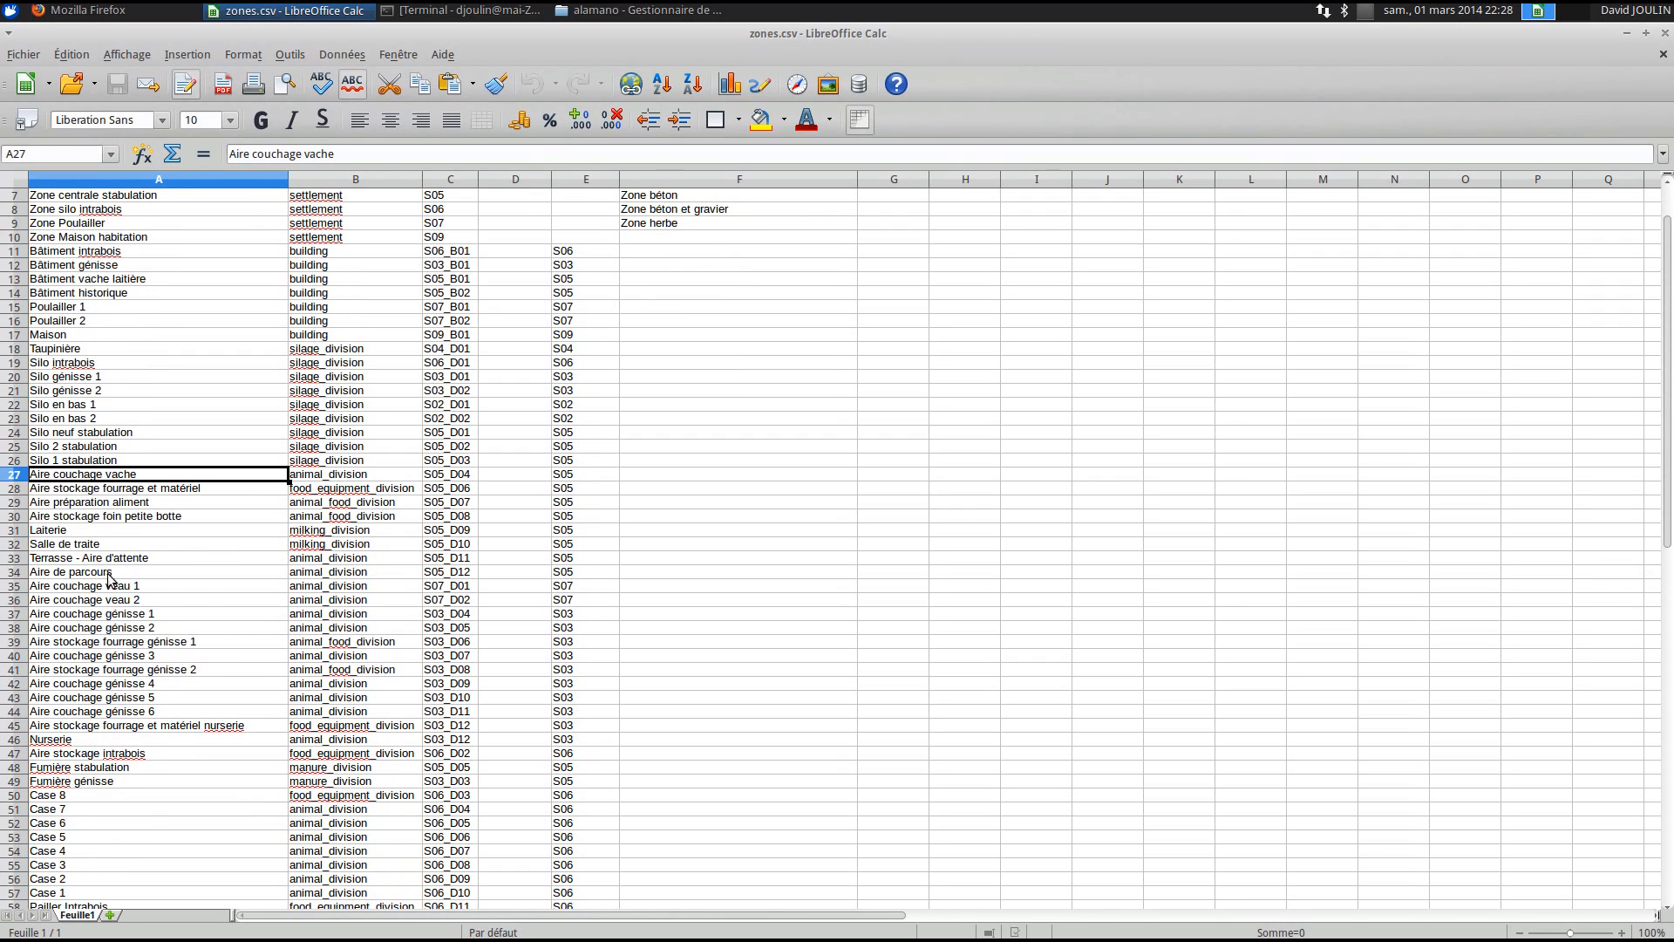
pyautogui.click(107, 534)
pyautogui.scroll(-6, 135, 676)
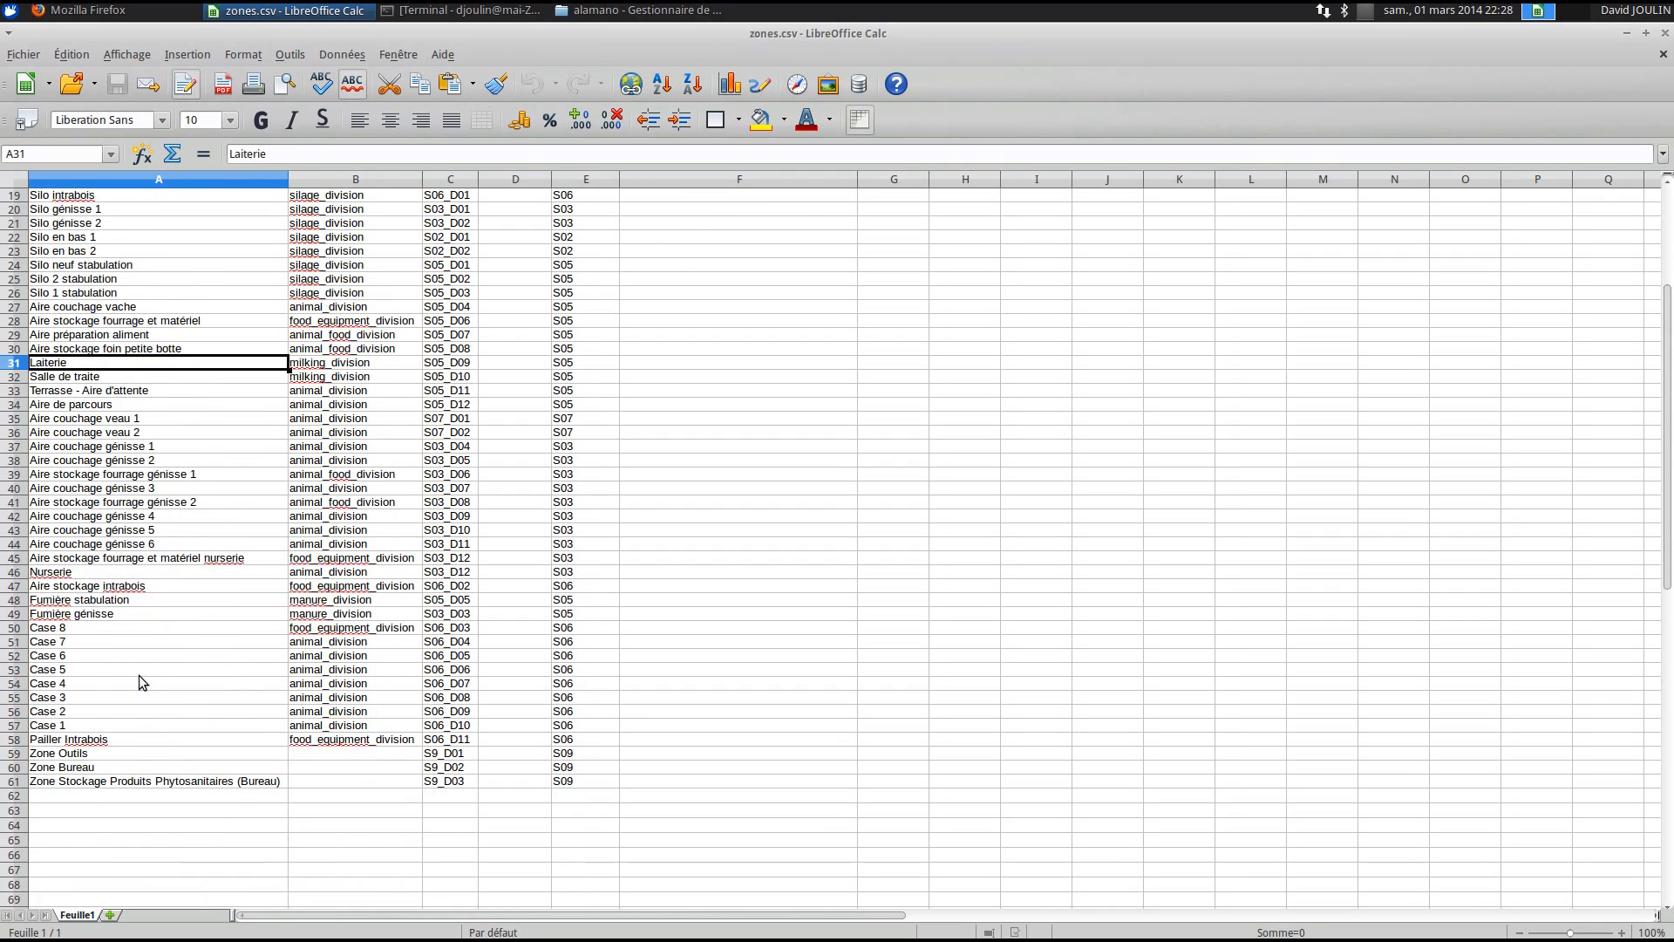
pyautogui.click(103, 559)
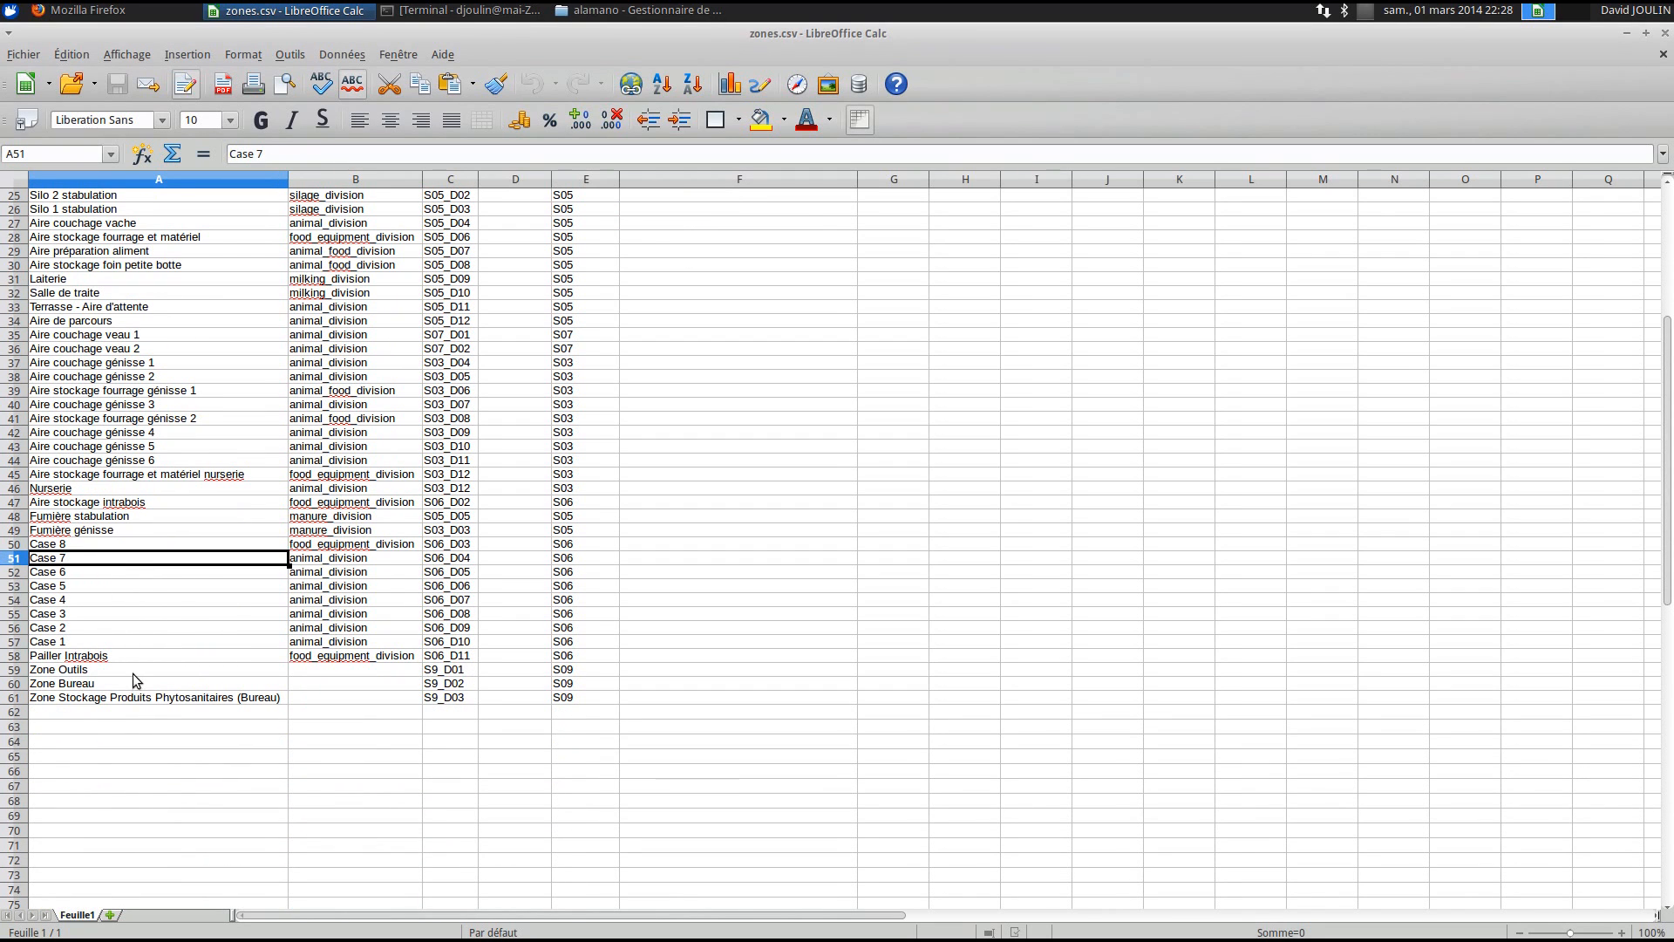
pyautogui.click(124, 659)
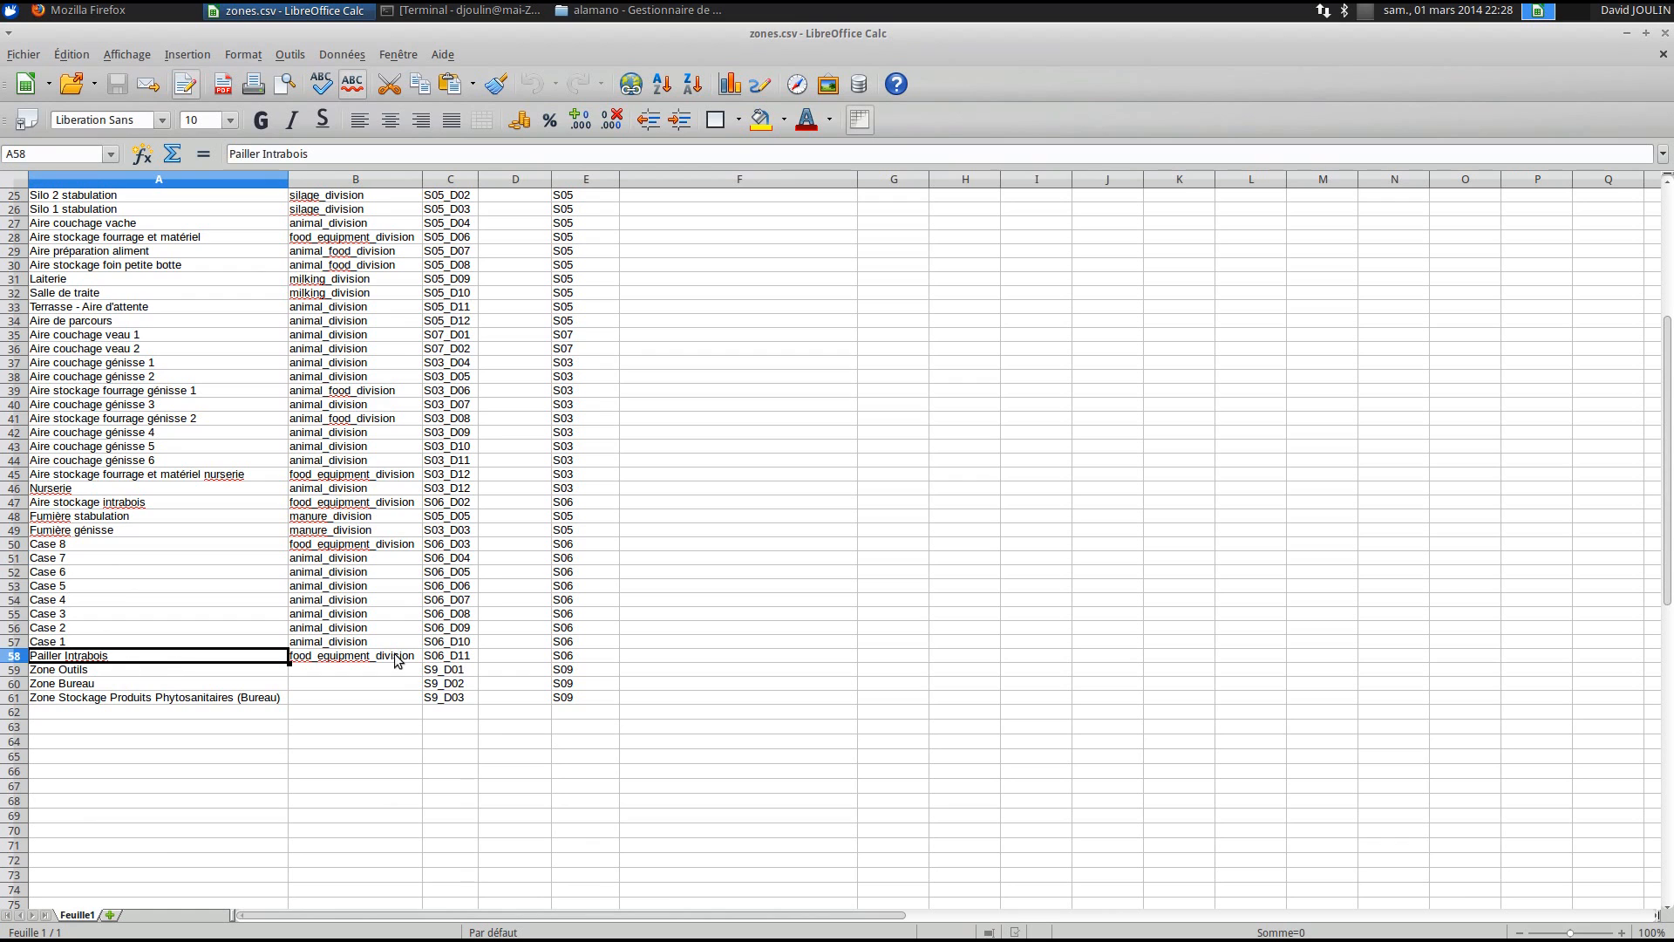
pyautogui.scroll(8, 524, 635)
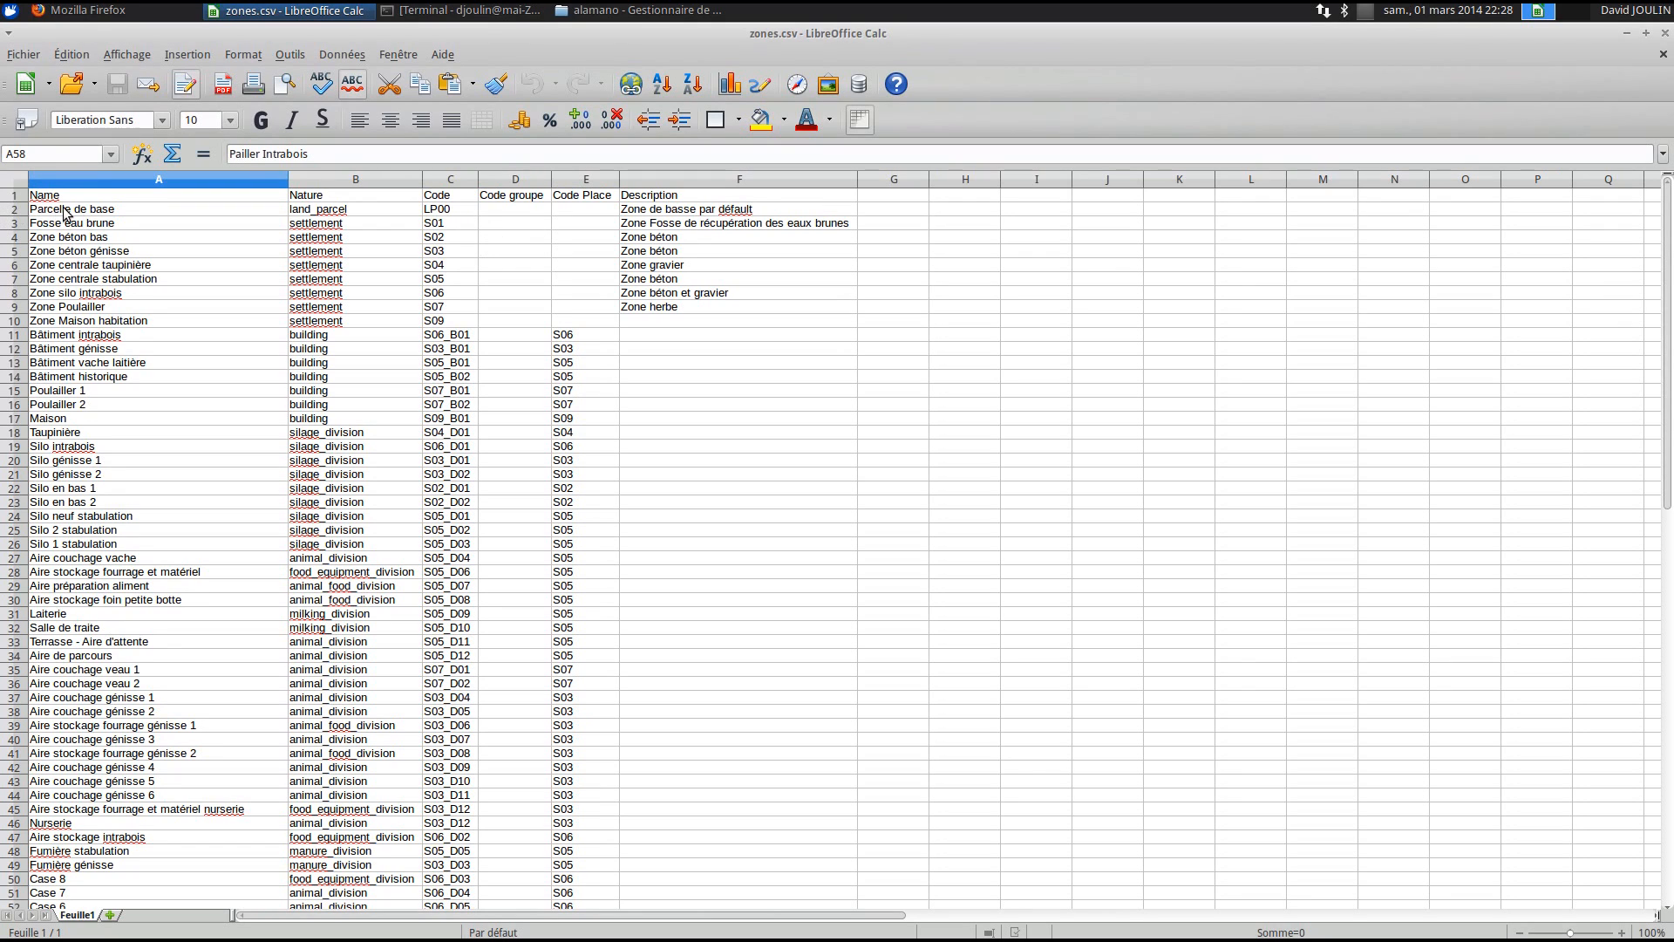
# - Review the zone rows: base parcel LP00, settlement codes S01–S09 and the génisse Code Place S03
pyautogui.click(439, 211)
pyautogui.click(350, 214)
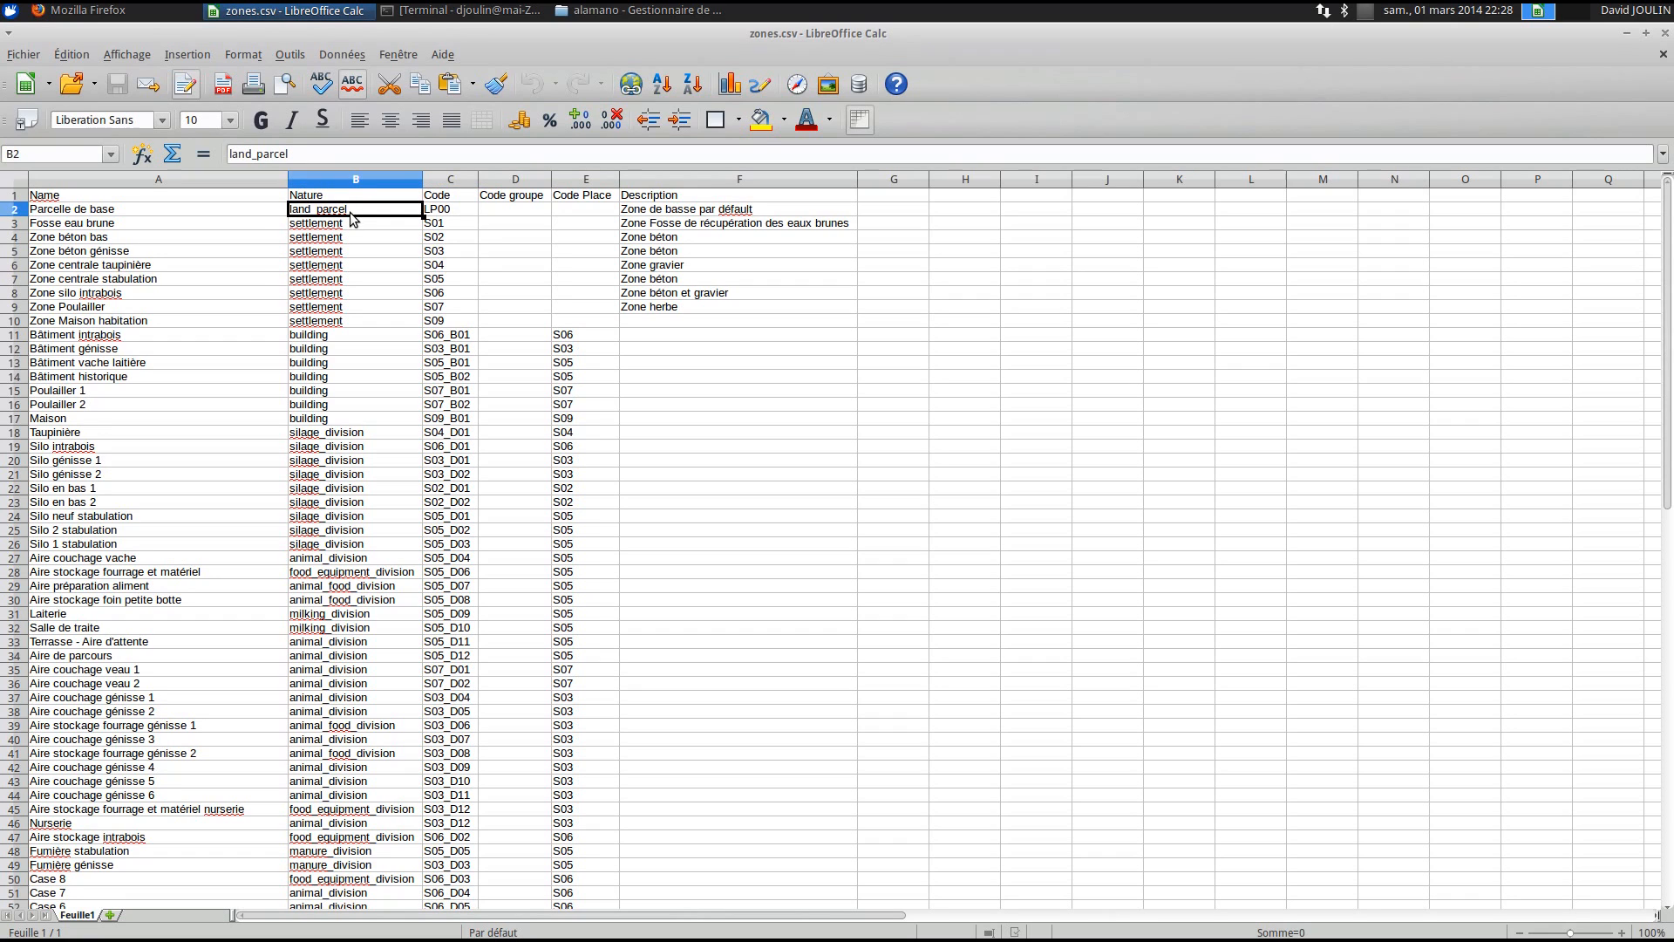
pyautogui.click(99, 224)
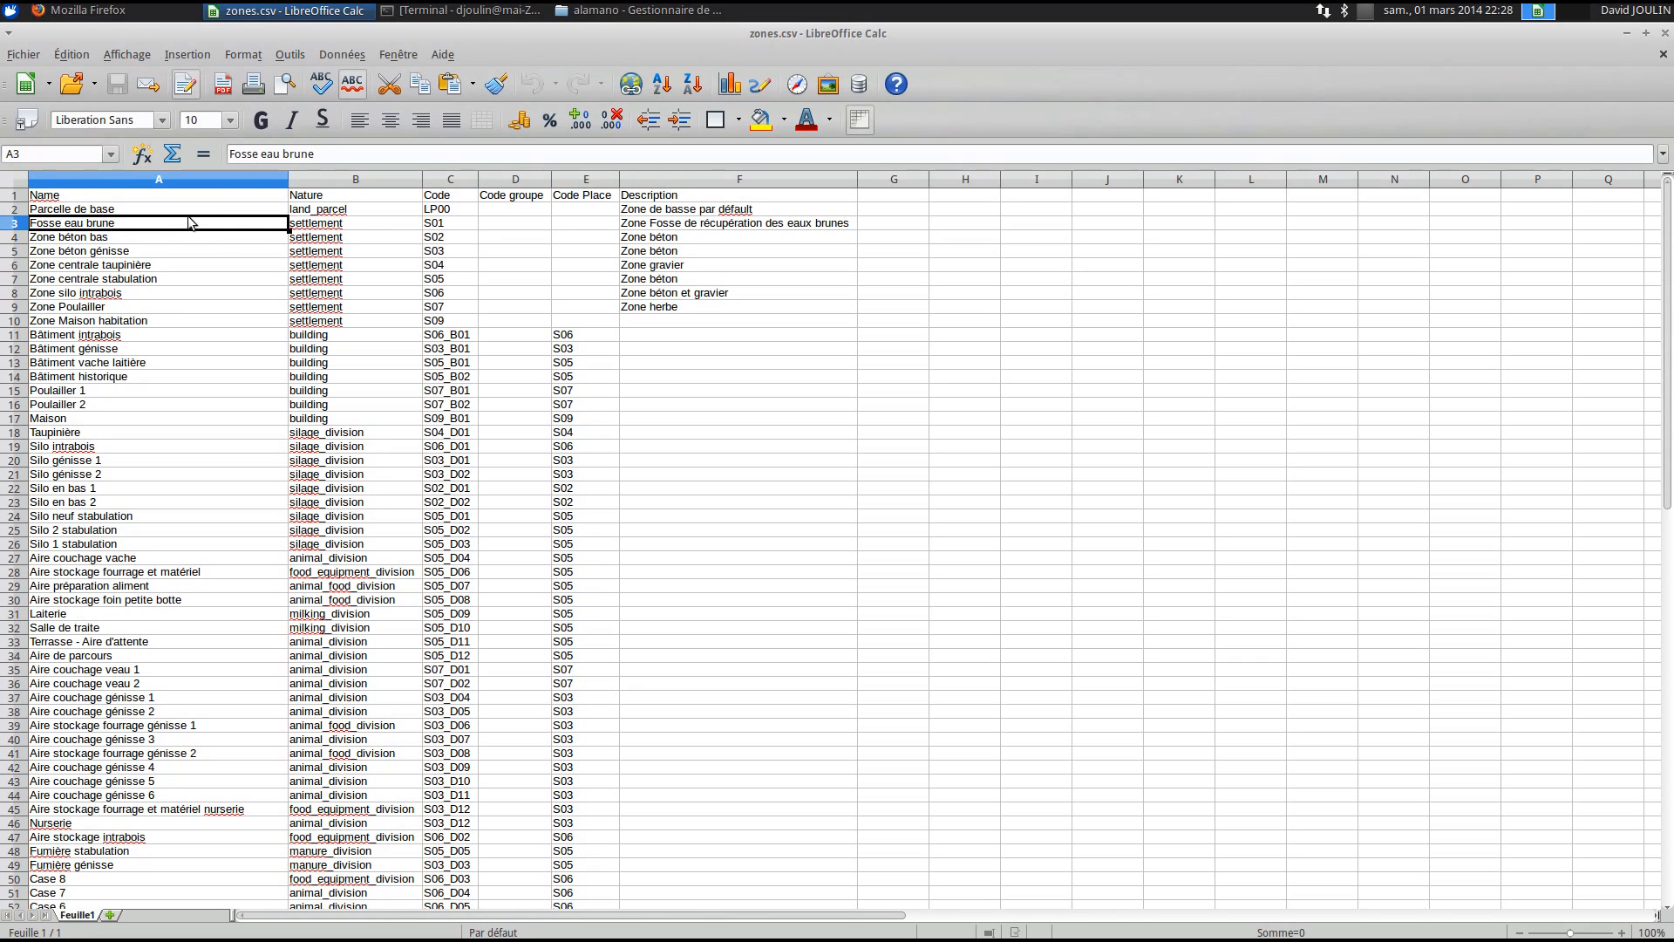
pyautogui.click(445, 229)
pyautogui.moveTo(444, 225); pyautogui.dragTo(458, 323)
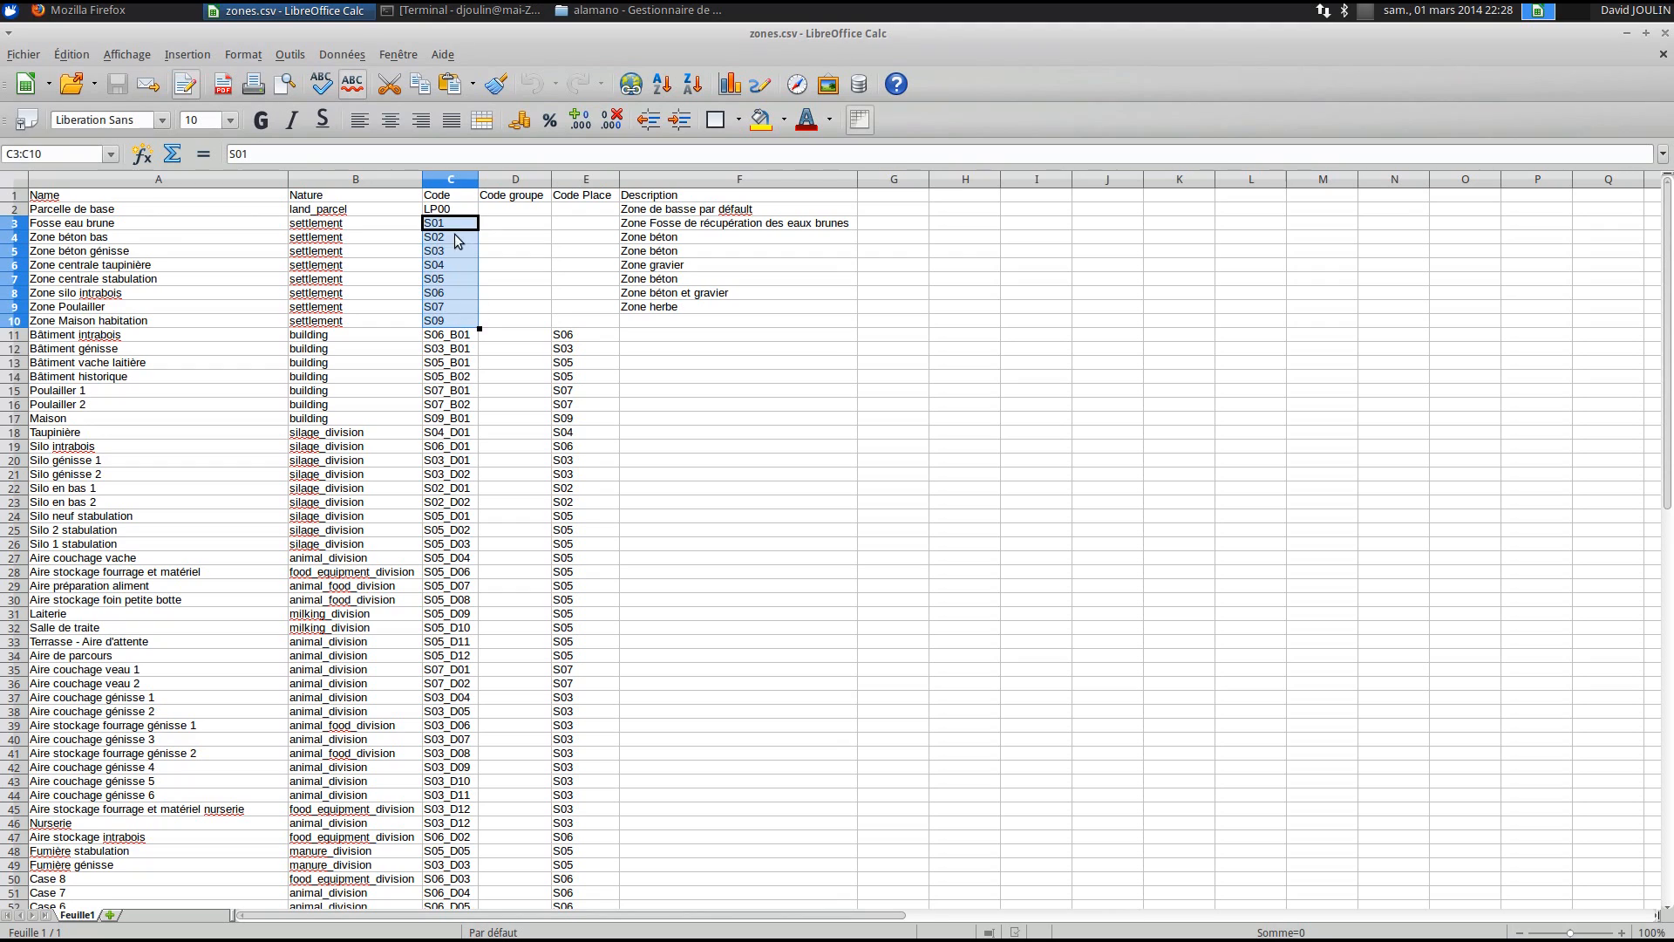
pyautogui.click(450, 226)
pyautogui.click(451, 321)
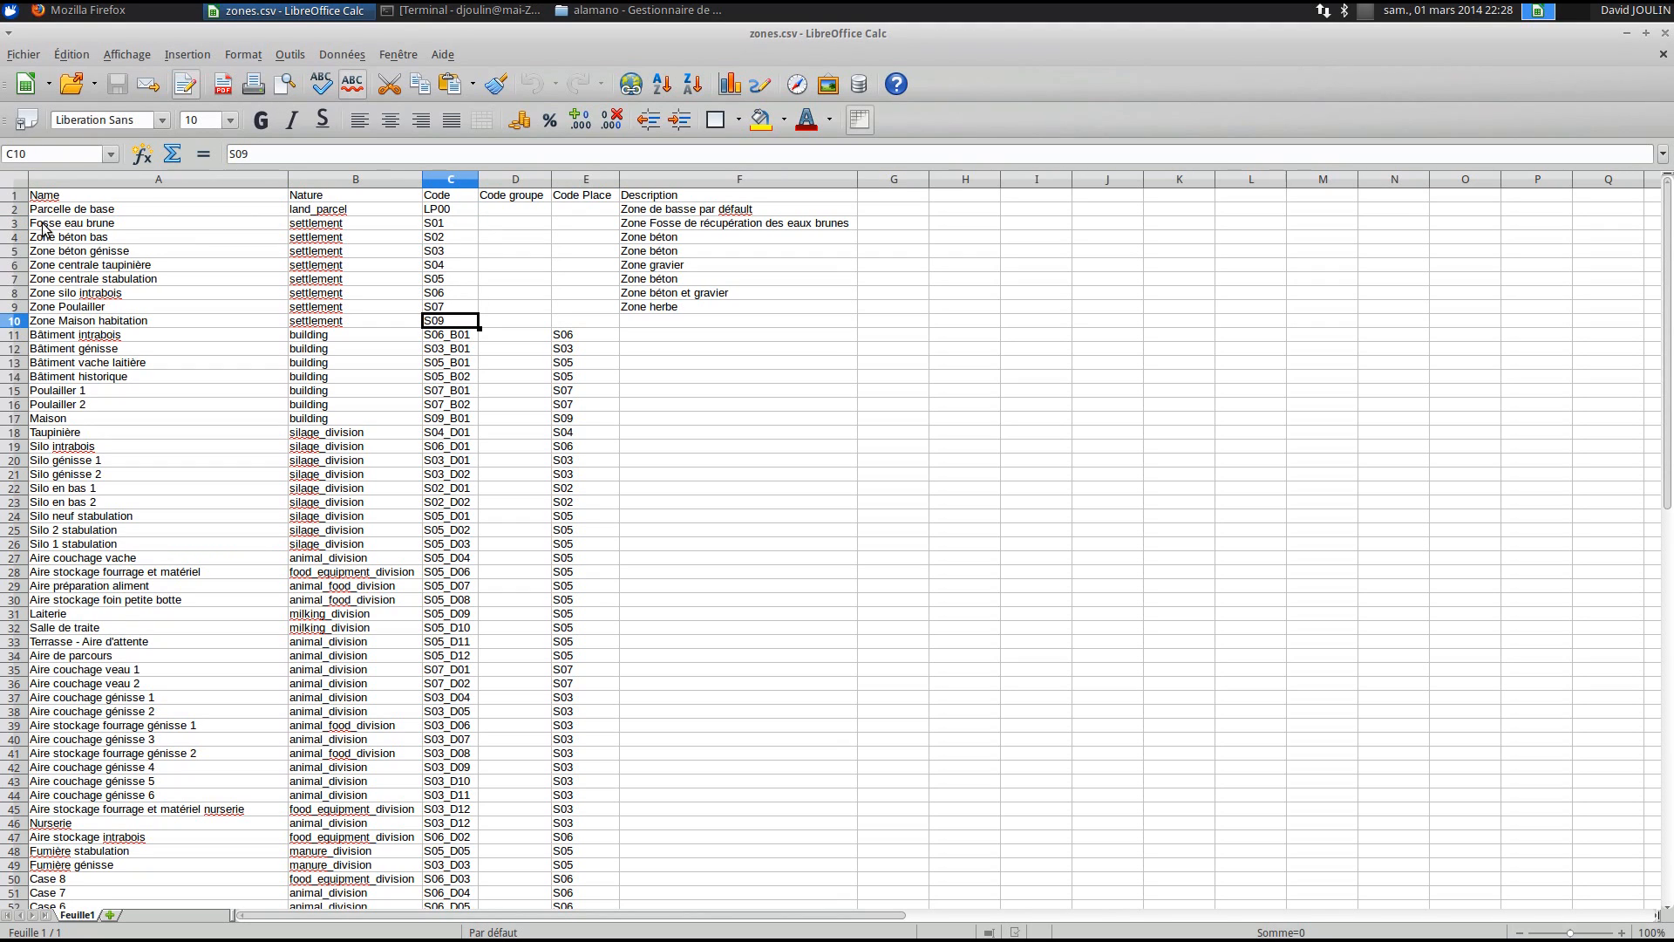
pyautogui.click(103, 335)
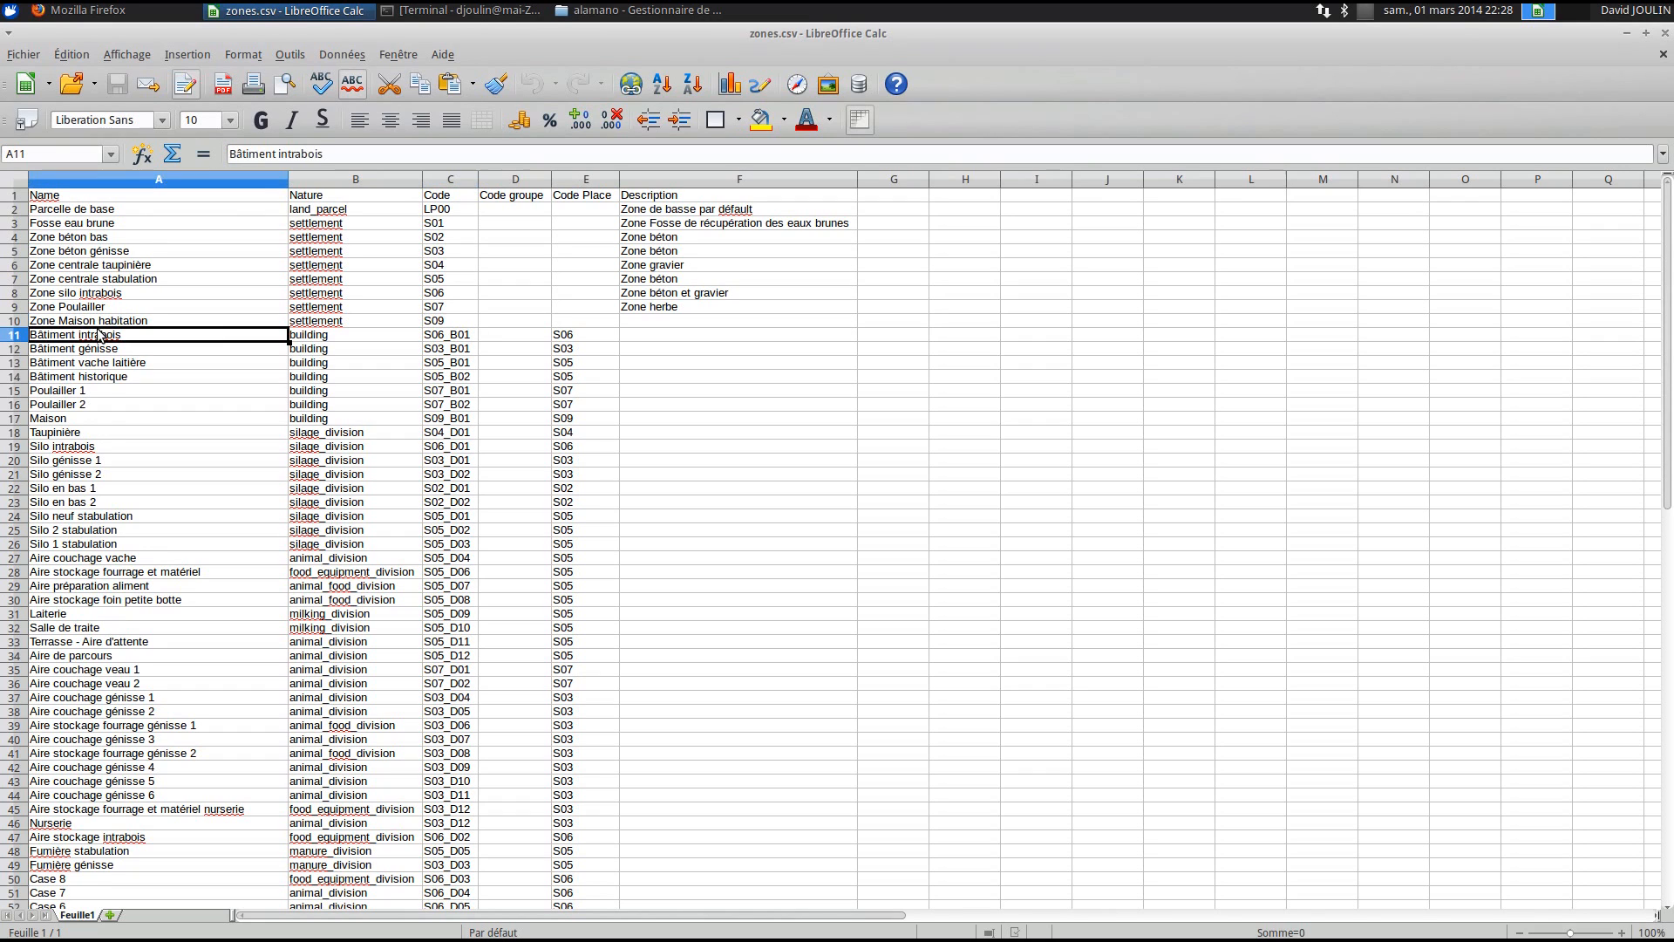
pyautogui.click(100, 460)
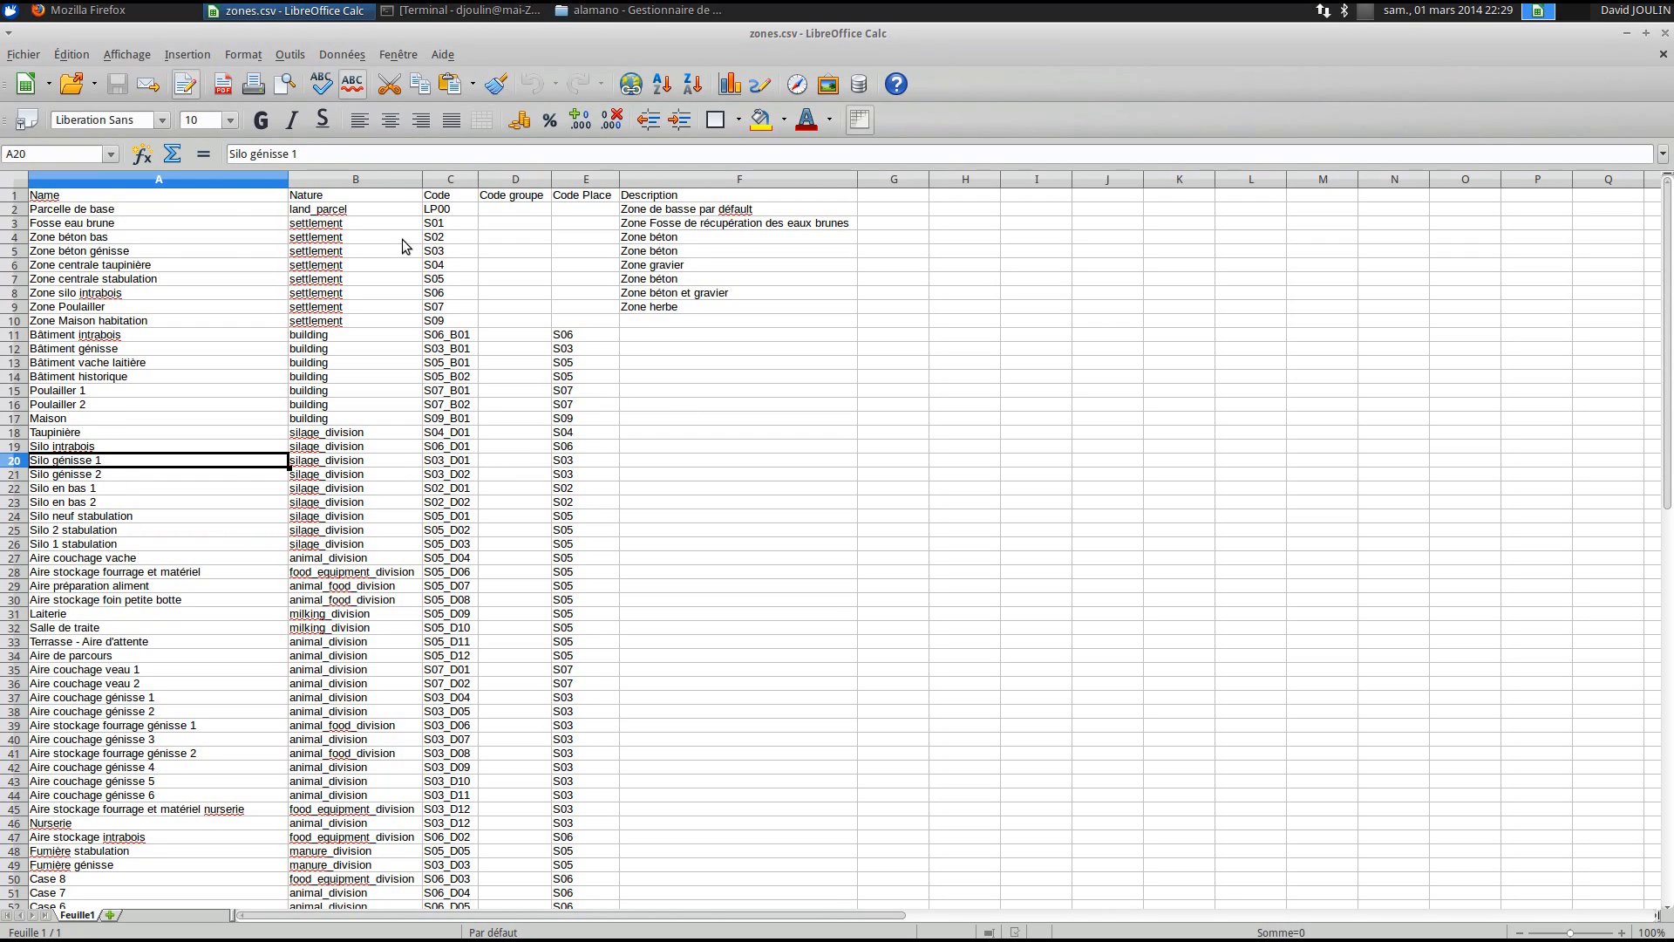
pyautogui.moveTo(17, 237); pyautogui.dragTo(23, 329)
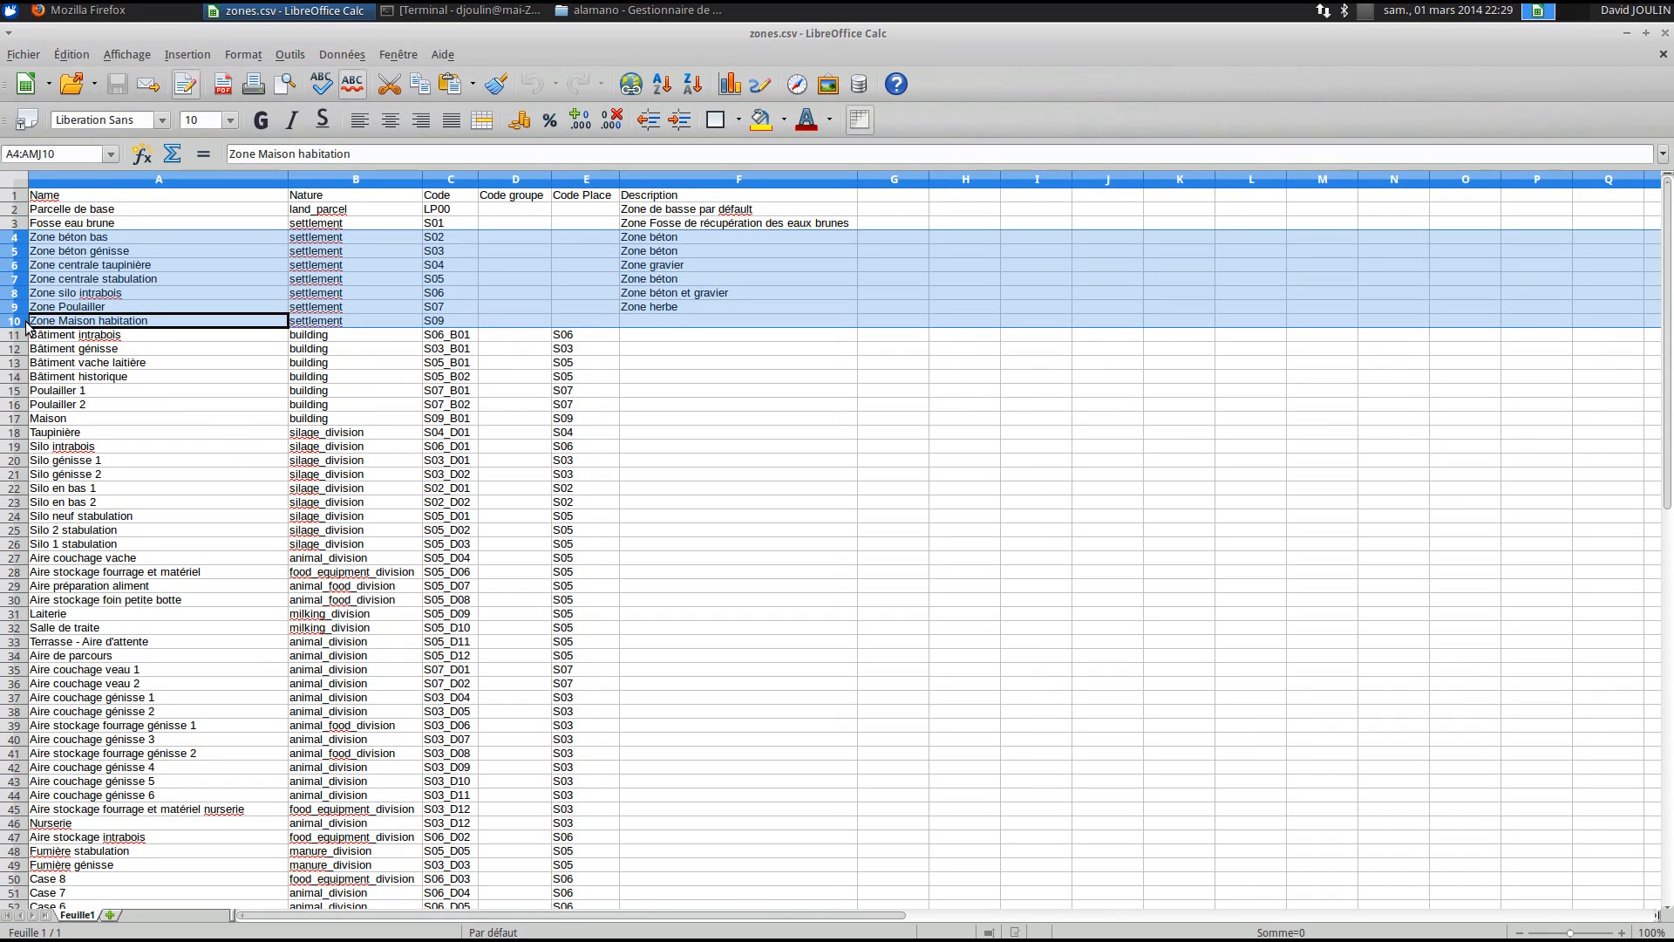
pyautogui.click(767, 347)
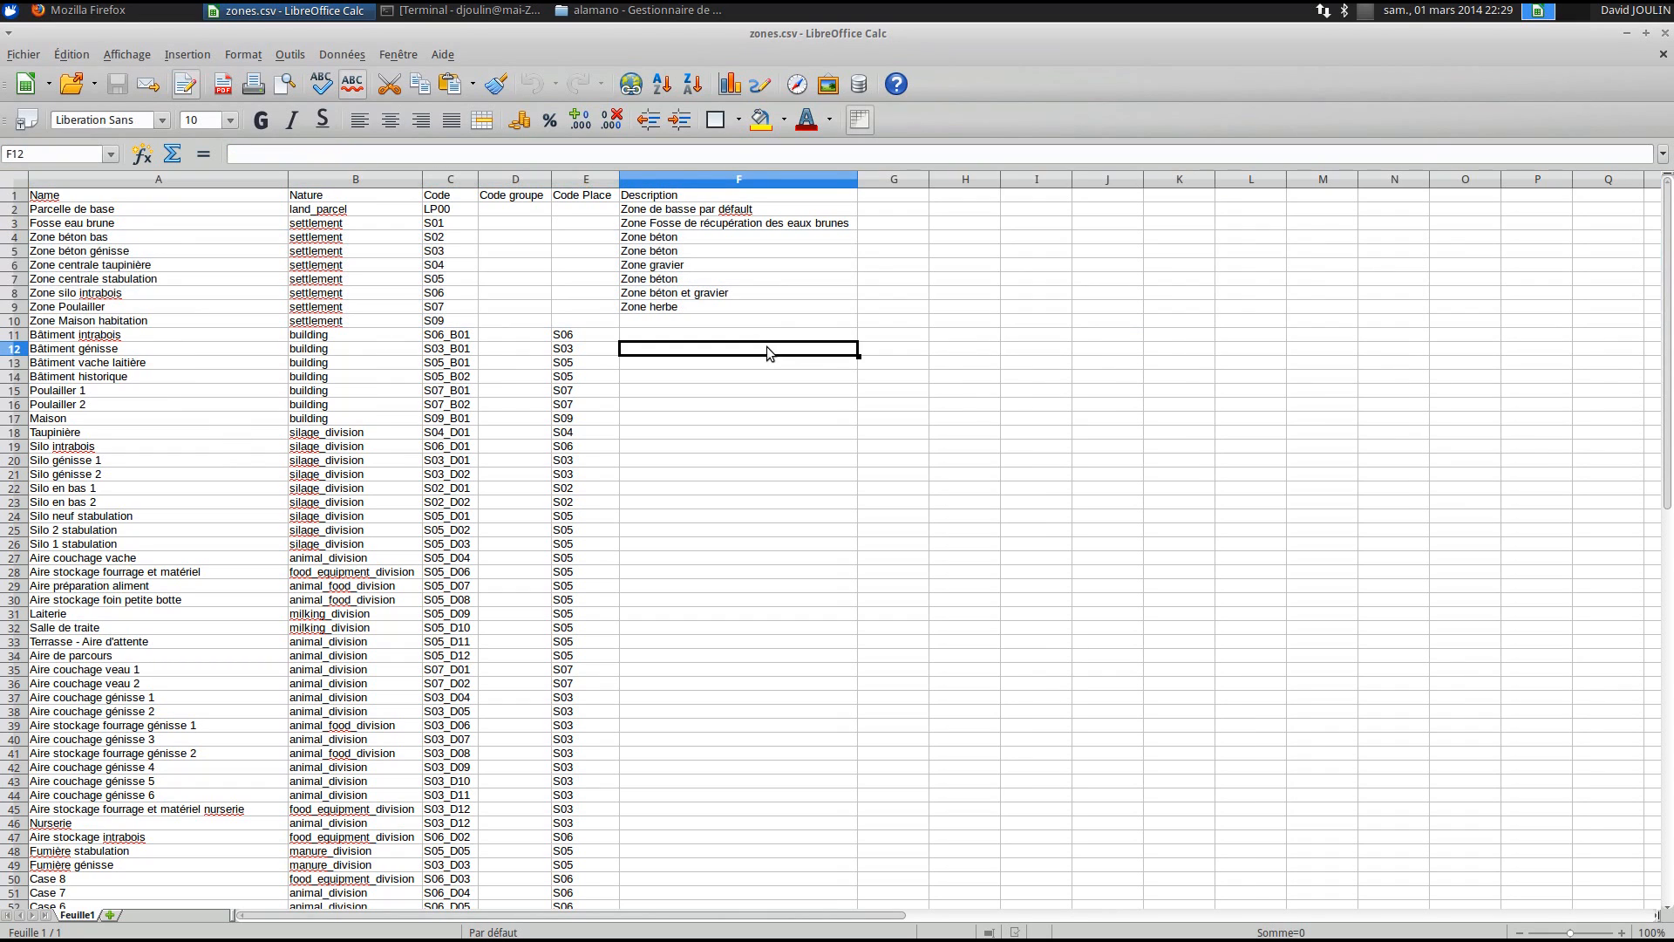
pyautogui.click(593, 348)
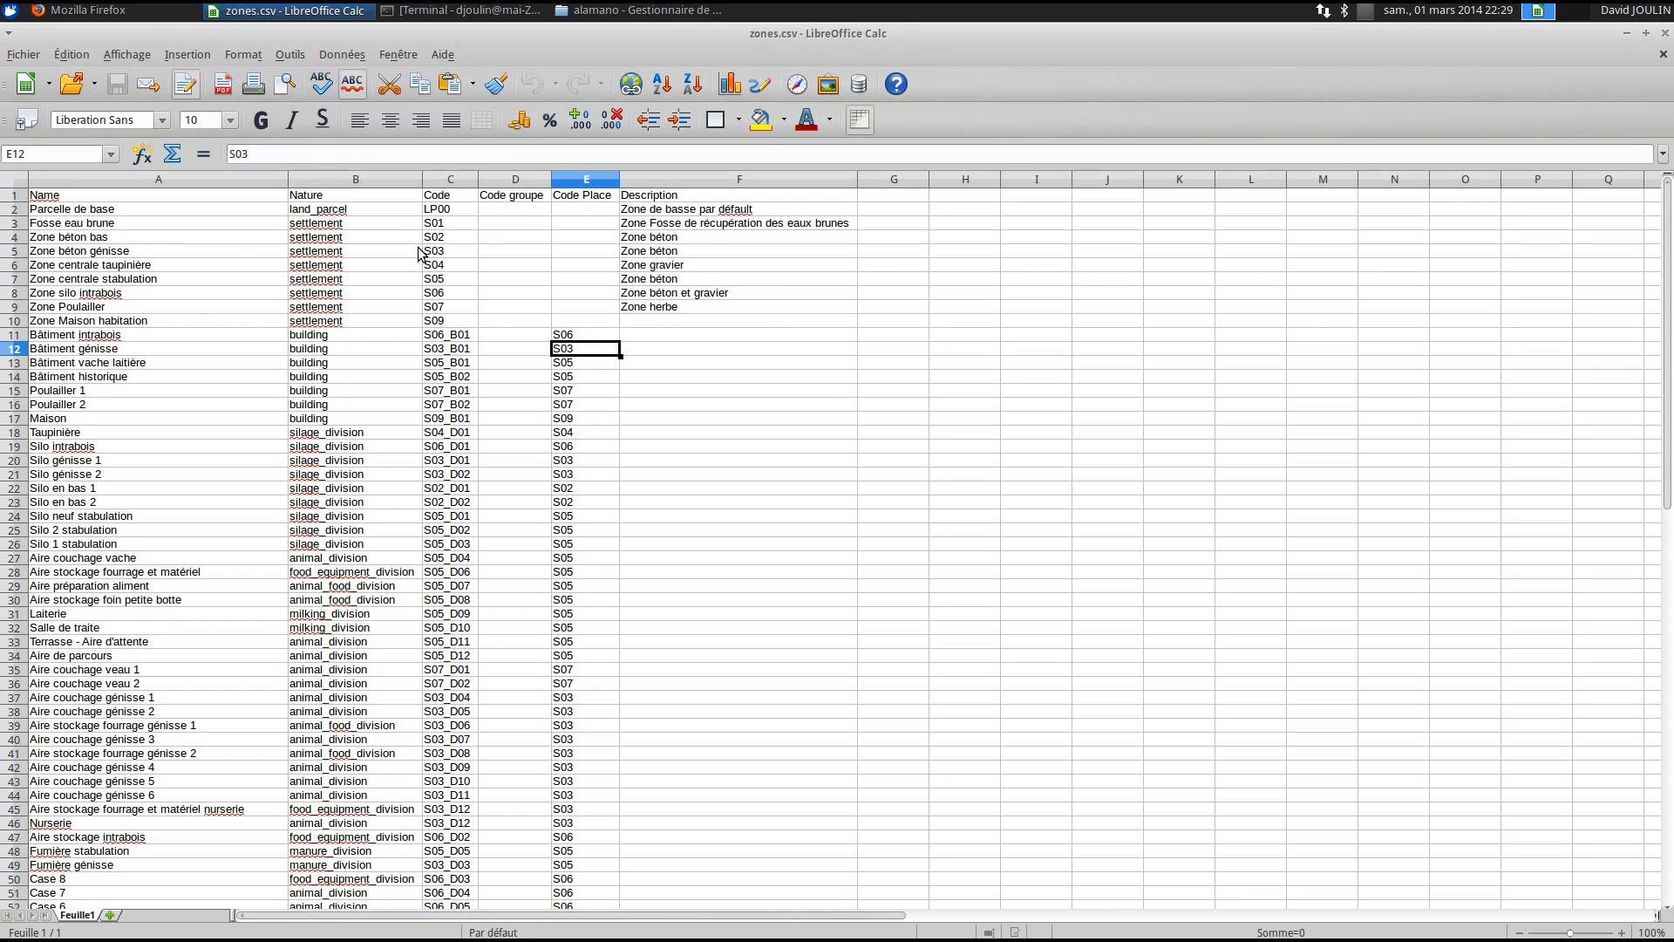
# - Empty rows 3–4, 6–10 and the Bâtiment intrabois row 11
pyautogui.click(16, 237)
pyautogui.hotkey('shift', 'Up')
pyautogui.press('Delete')
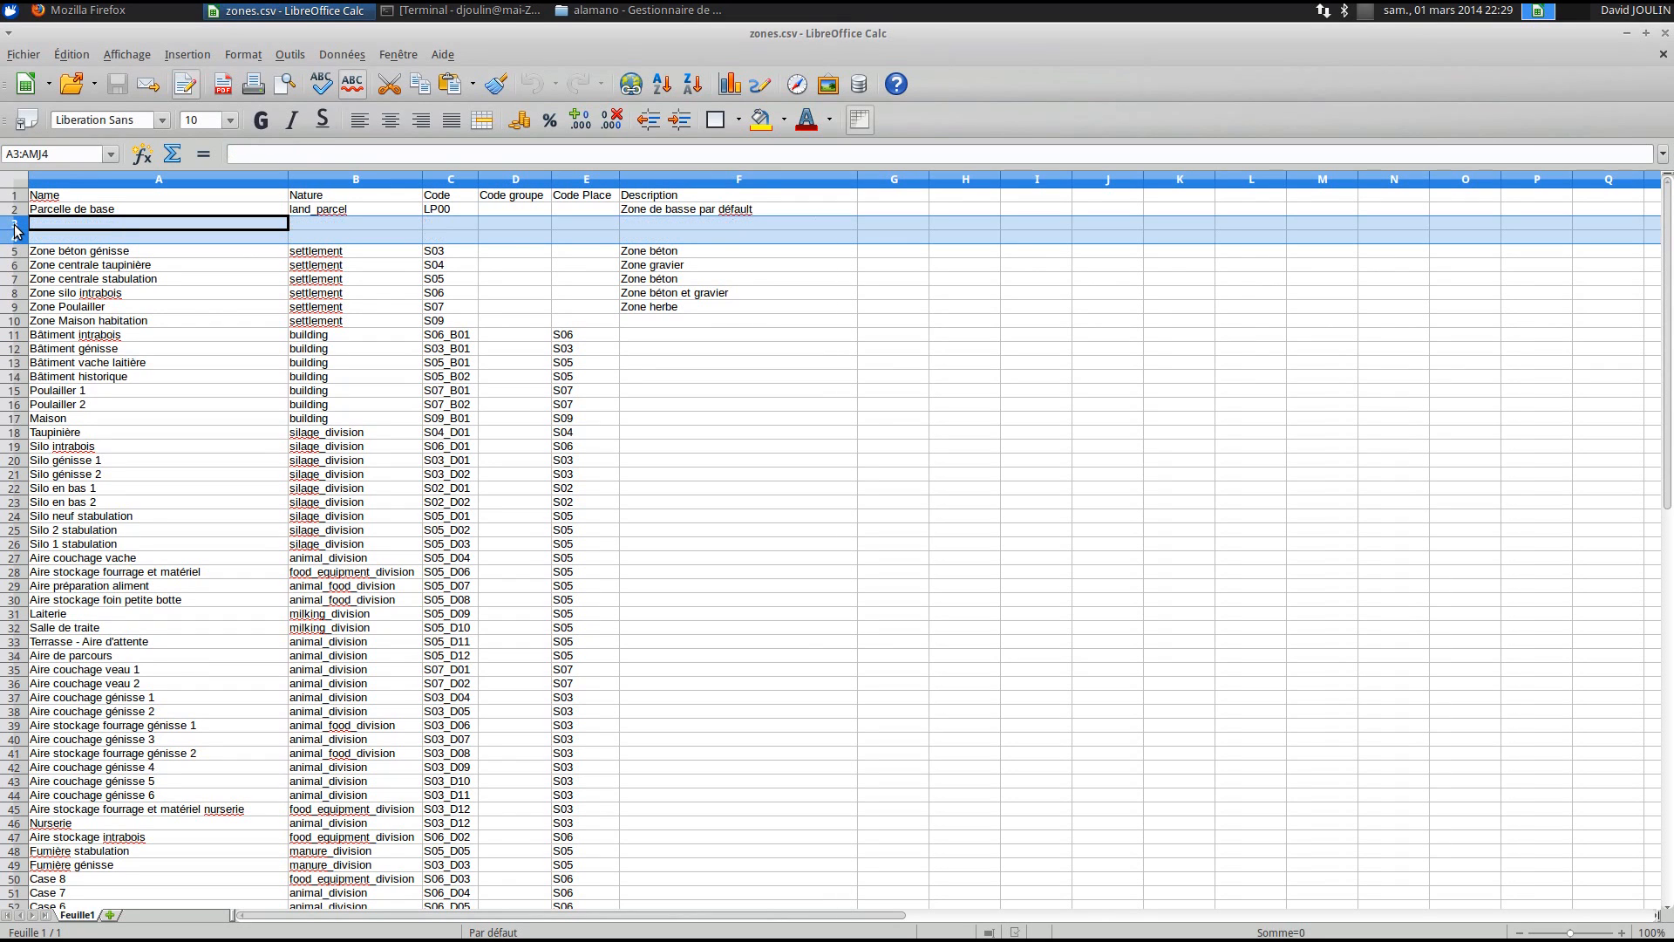
pyautogui.moveTo(13, 270); pyautogui.dragTo(13, 320)
pyautogui.press('Delete')
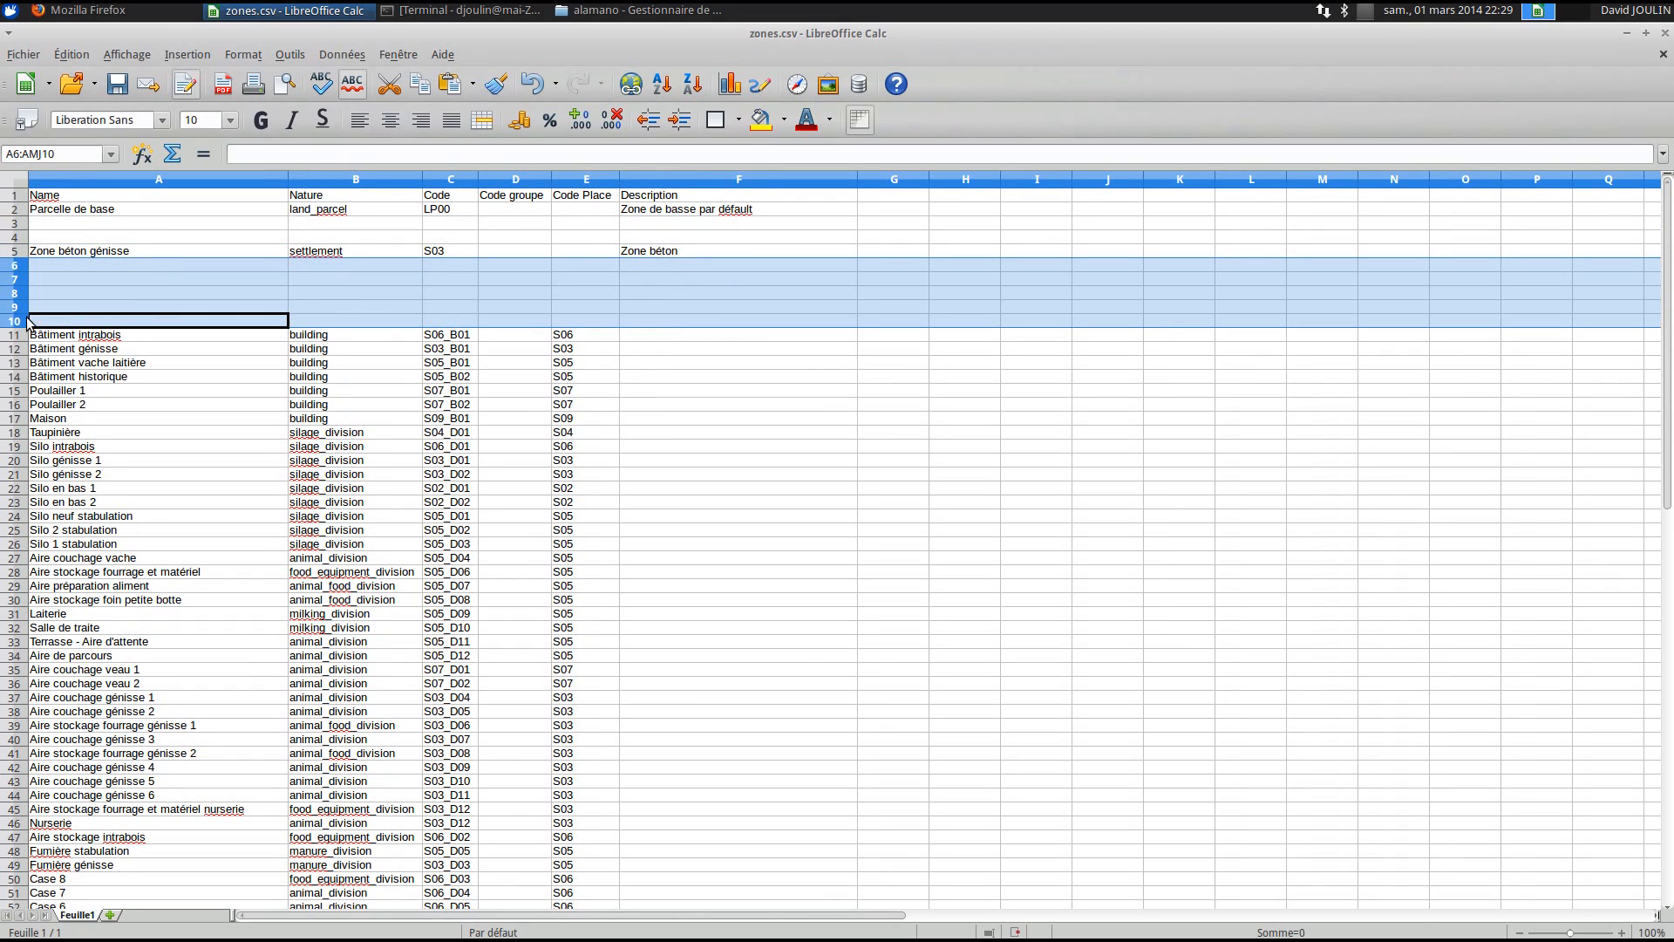
pyautogui.click(640, 335)
pyautogui.click(13, 335)
pyautogui.press('Delete')
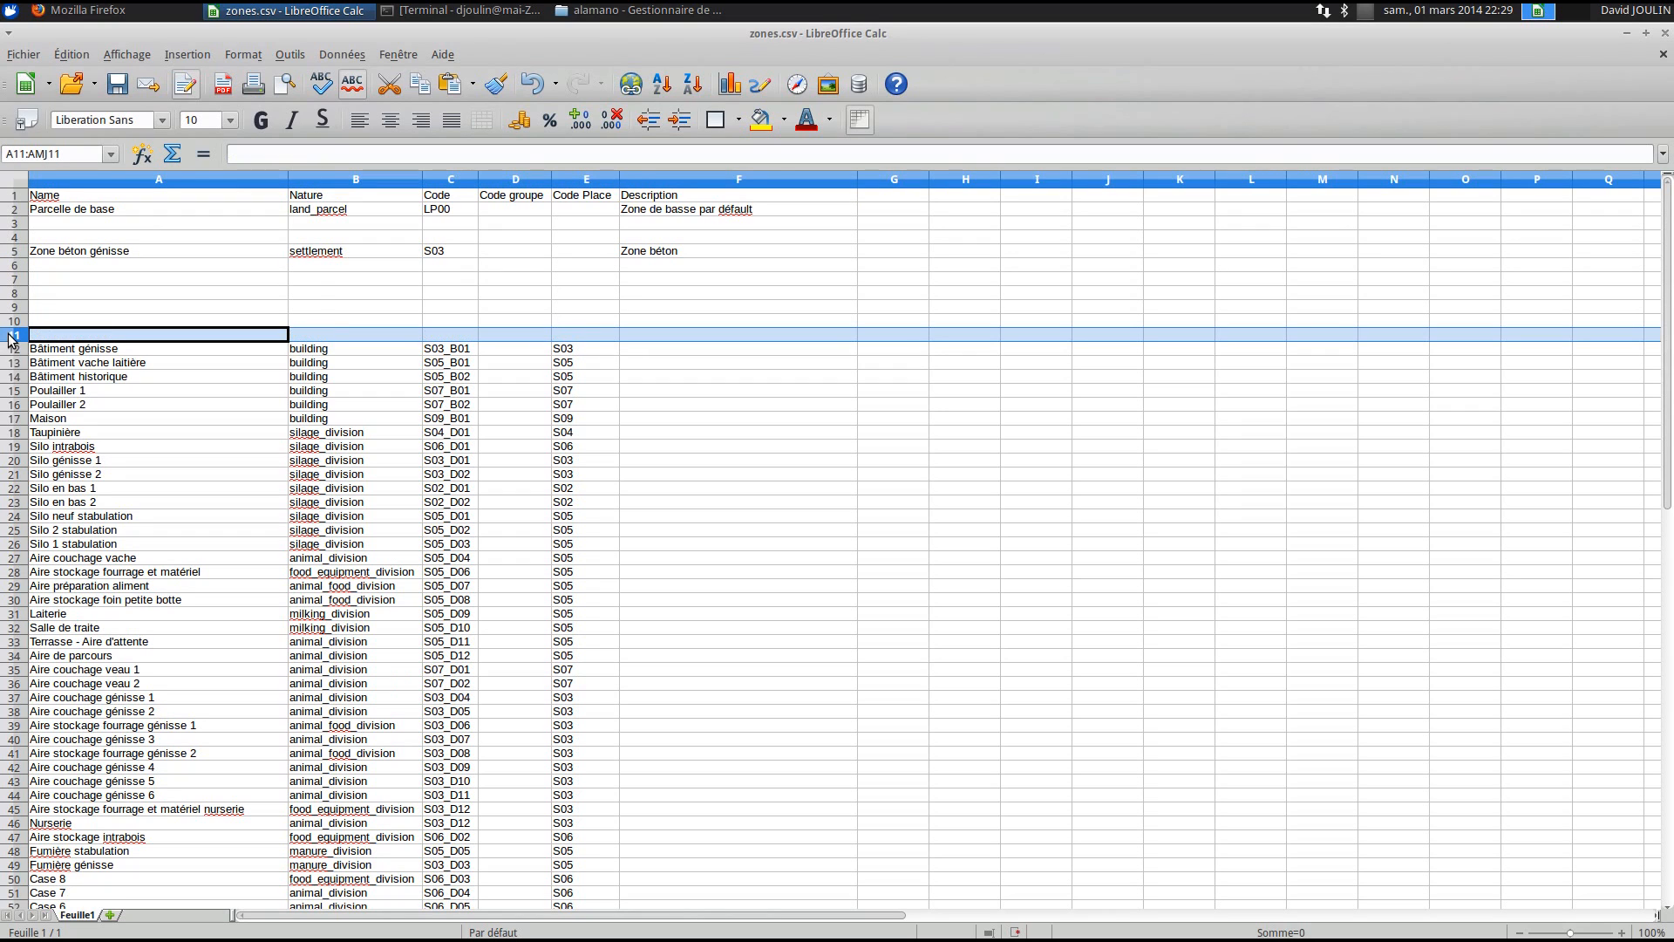
# - Empty rows 13–19, 22–36 and 47–61
pyautogui.click(16, 362)
pyautogui.moveTo(16, 368); pyautogui.dragTo(65, 682)
pyautogui.press('Delete')
pyautogui.press('Delete')
pyautogui.scroll(-4, 65, 679)
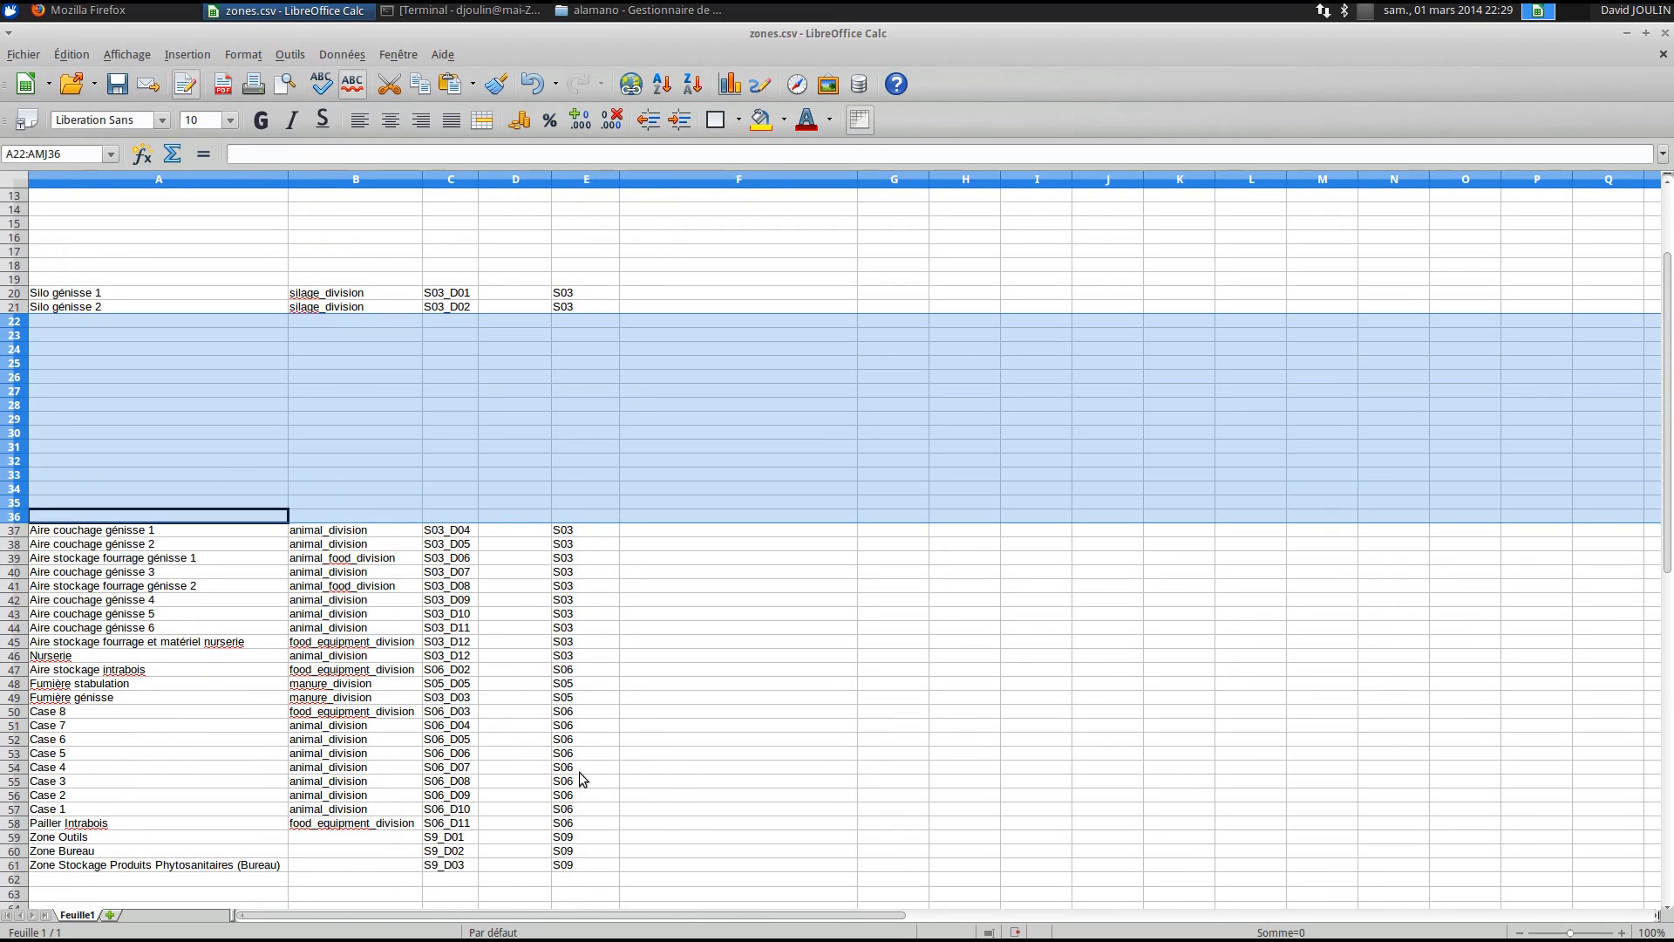
pyautogui.moveTo(17, 670); pyautogui.dragTo(40, 868)
pyautogui.press('Delete')
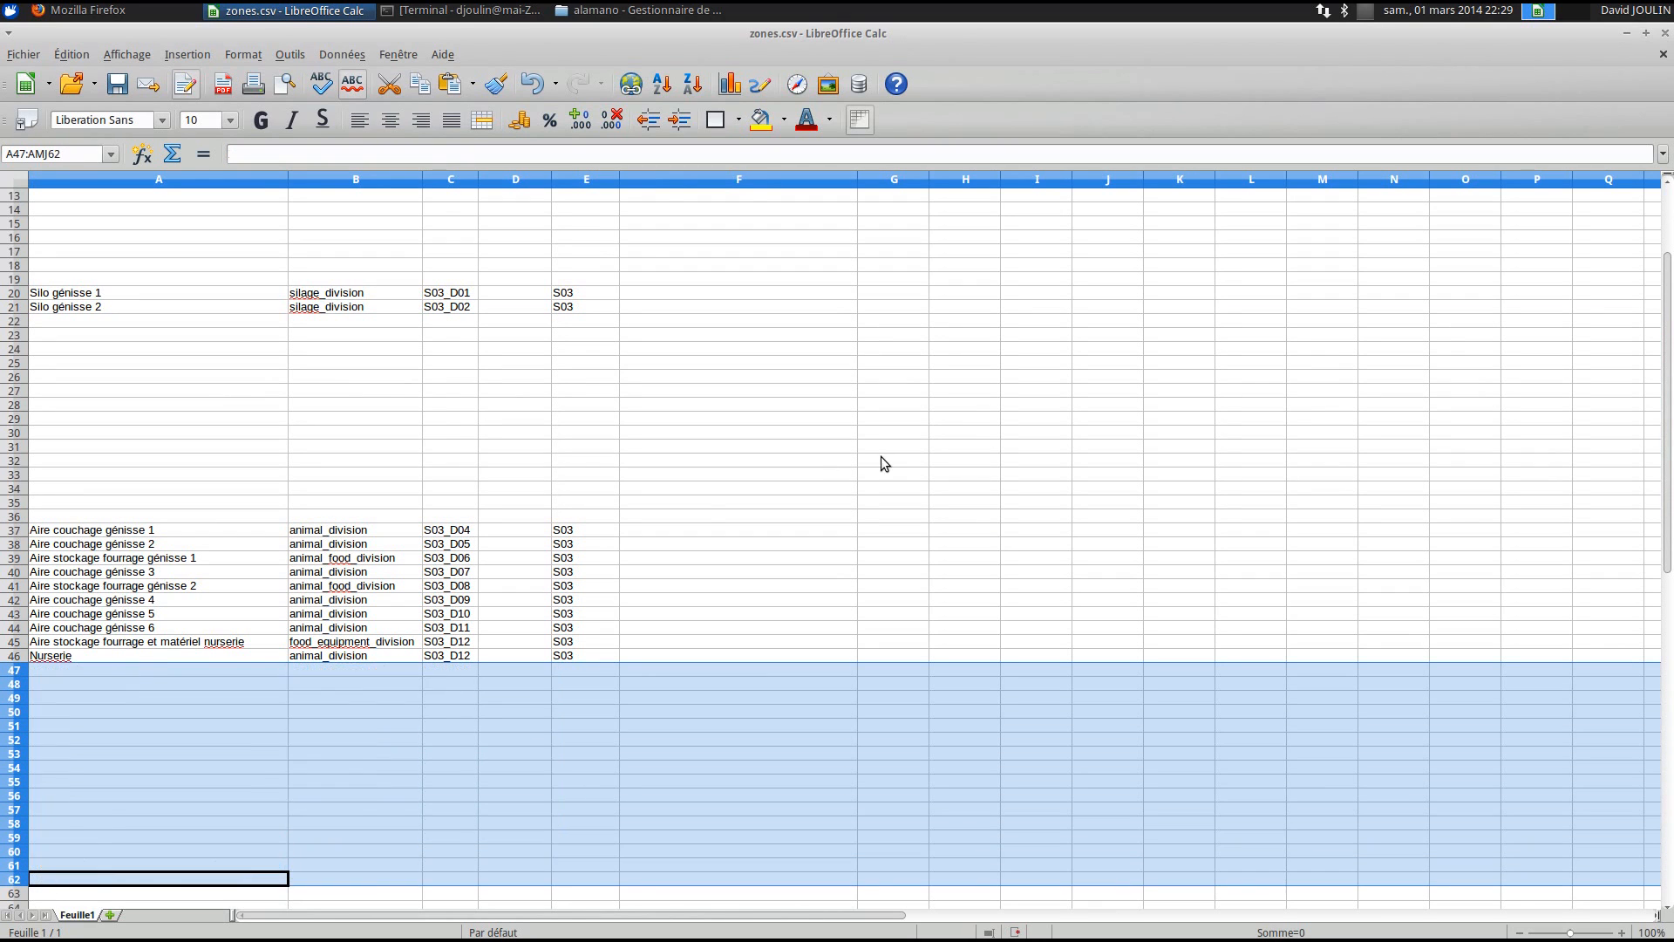
pyautogui.click(878, 462)
pyautogui.scroll(4, 720, 539)
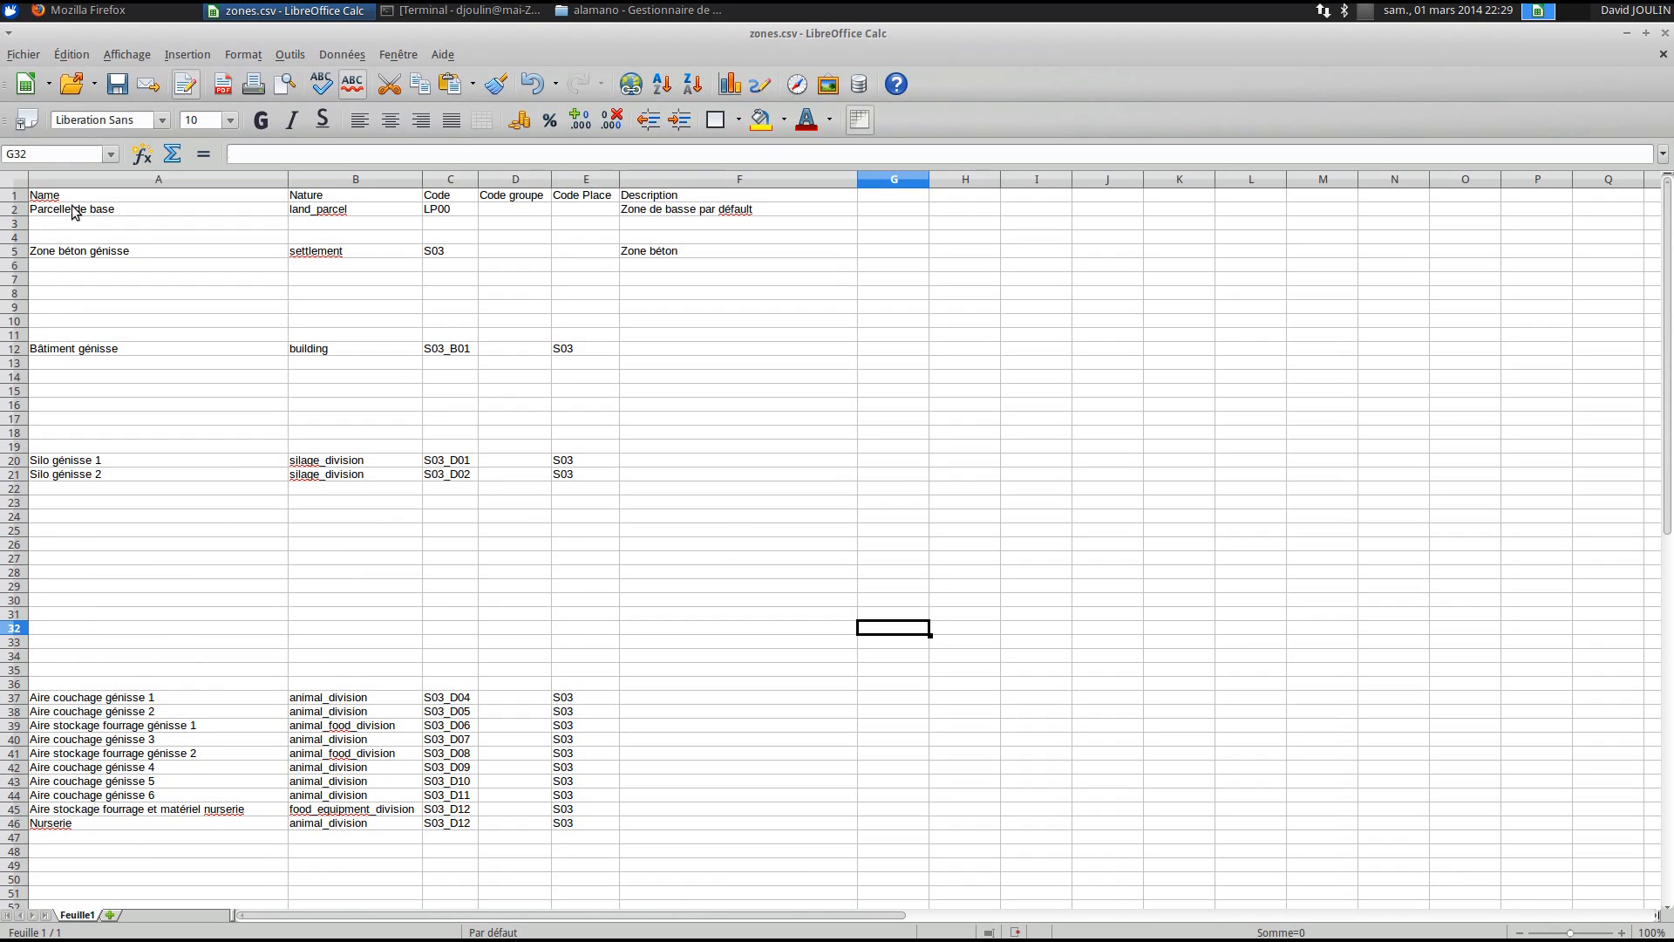
# - Check Zone béton génisse's code S03 and Bâtiment génisse's nature 'building', leaving it unchanged
pyautogui.click(92, 261)
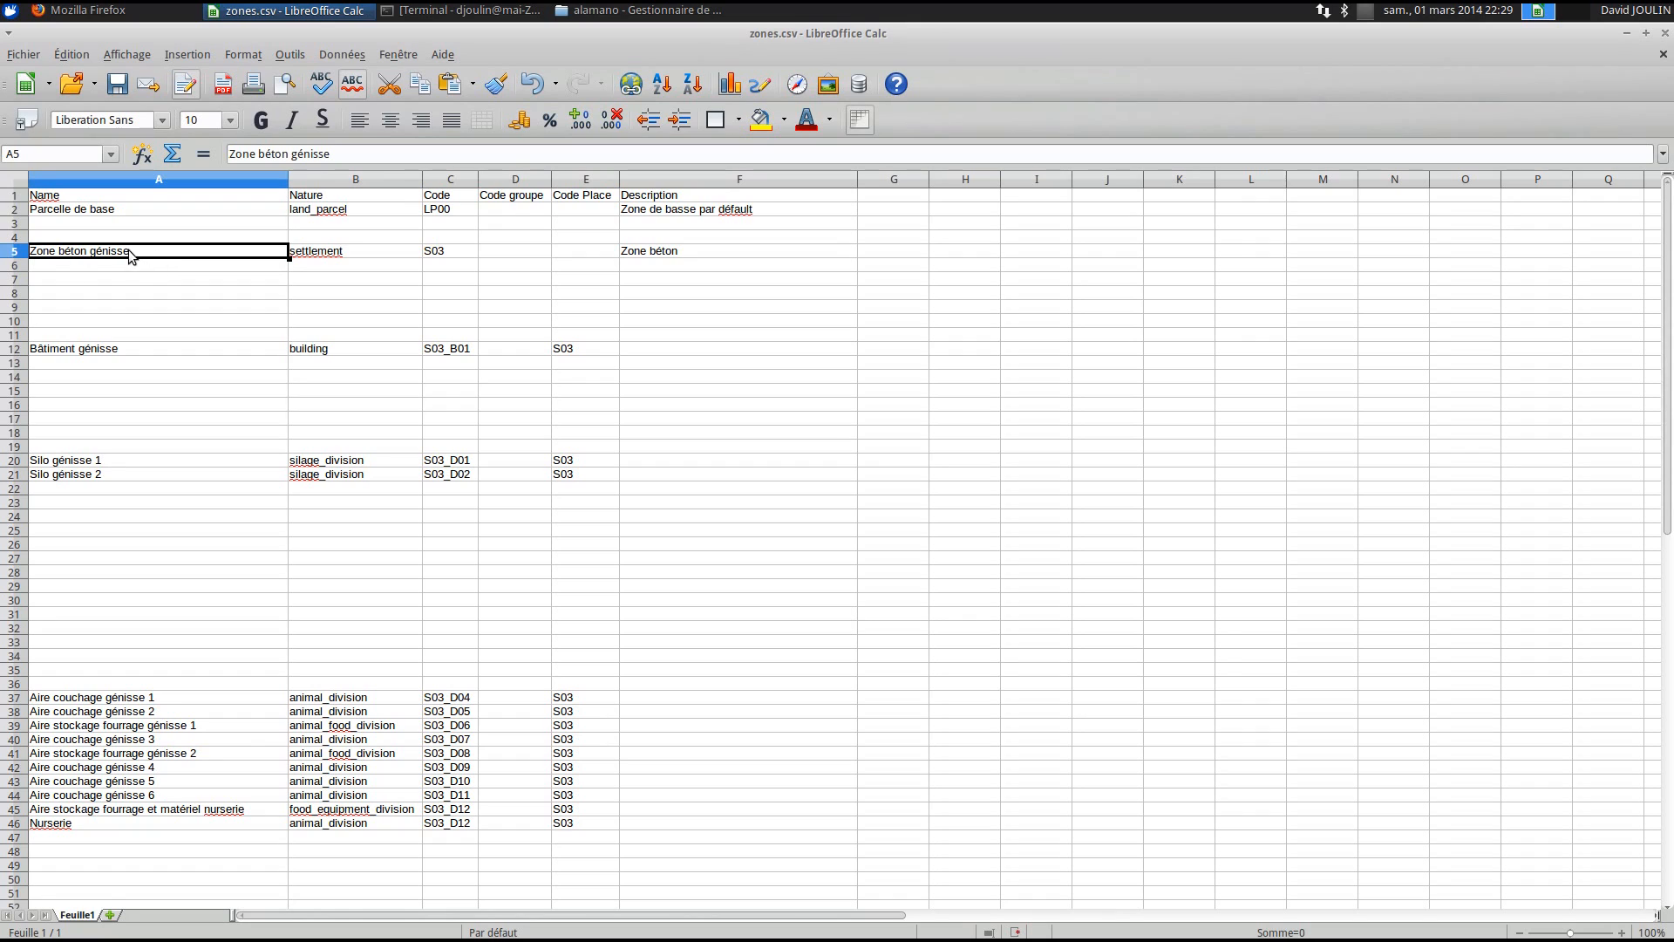
pyautogui.click(435, 253)
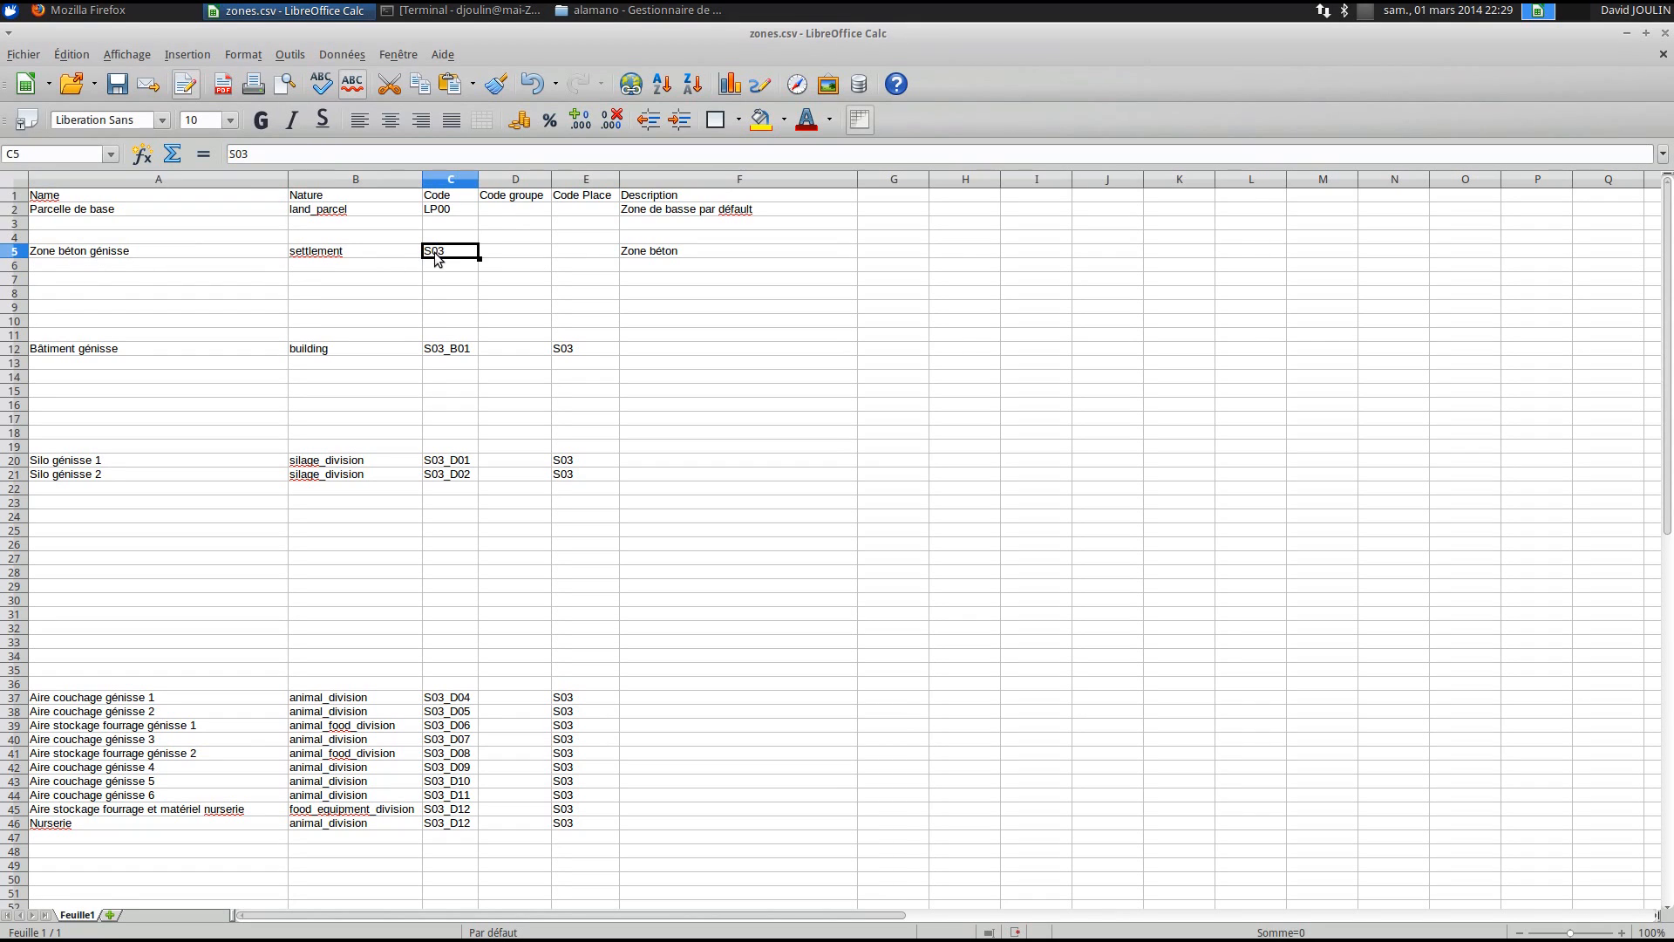
pyautogui.click(93, 353)
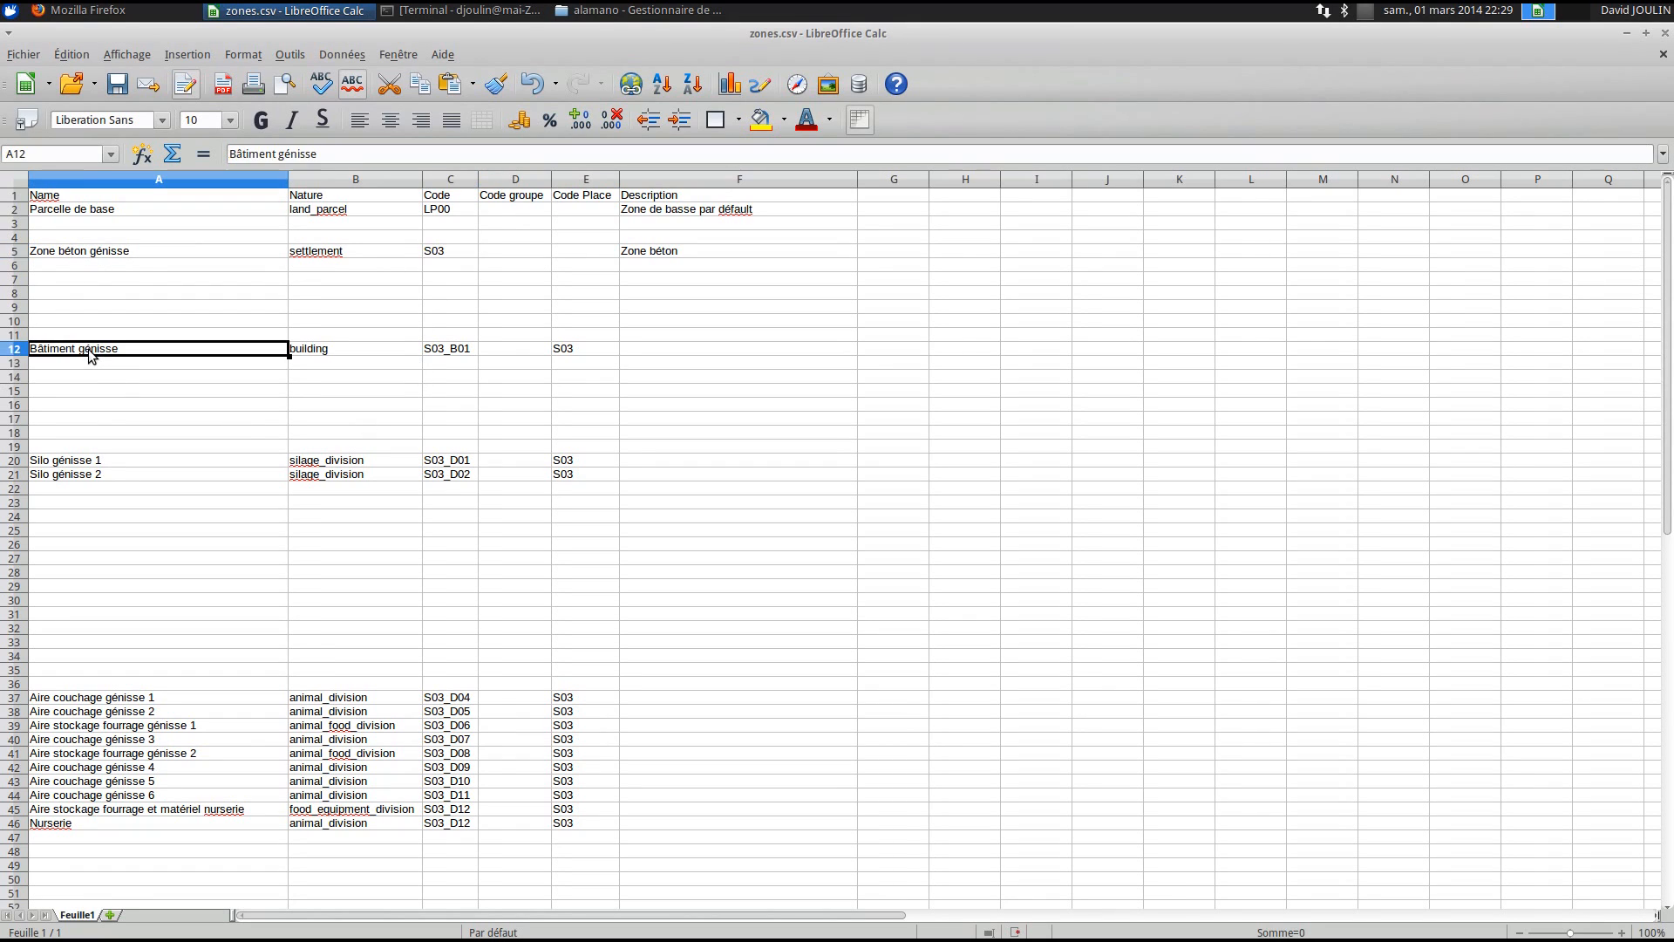
pyautogui.click(347, 353)
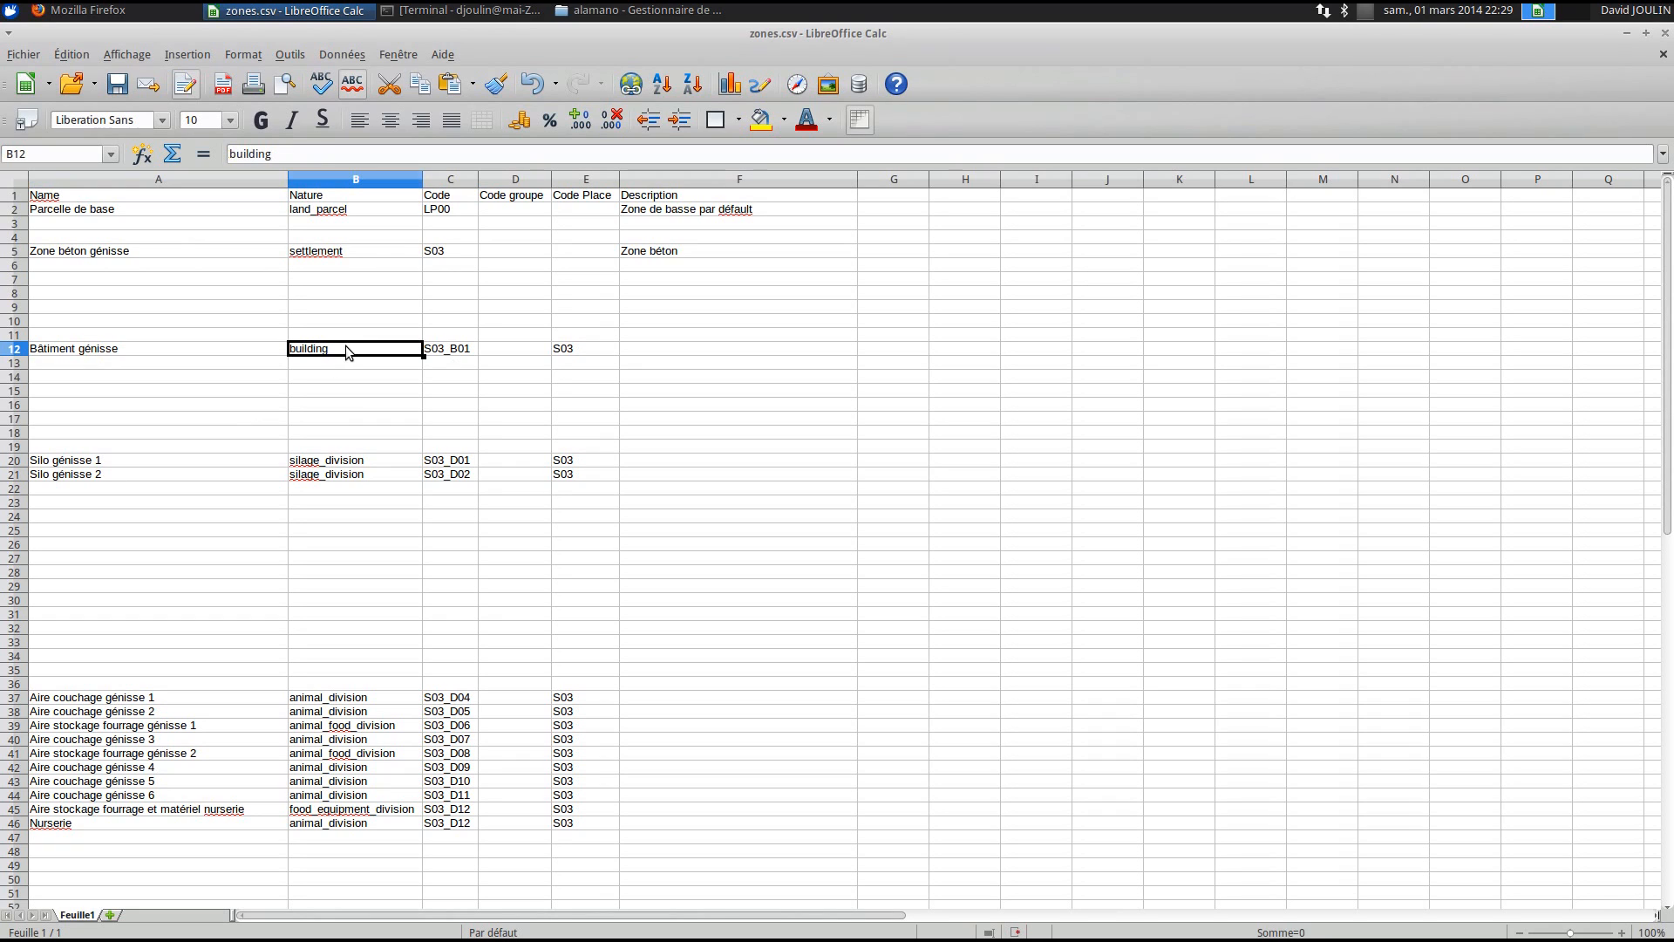
pyautogui.doubleClick(339, 350)
pyautogui.moveTo(339, 353); pyautogui.dragTo(258, 345)
pyautogui.click(375, 354)
pyautogui.click(362, 360)
pyautogui.click(361, 351)
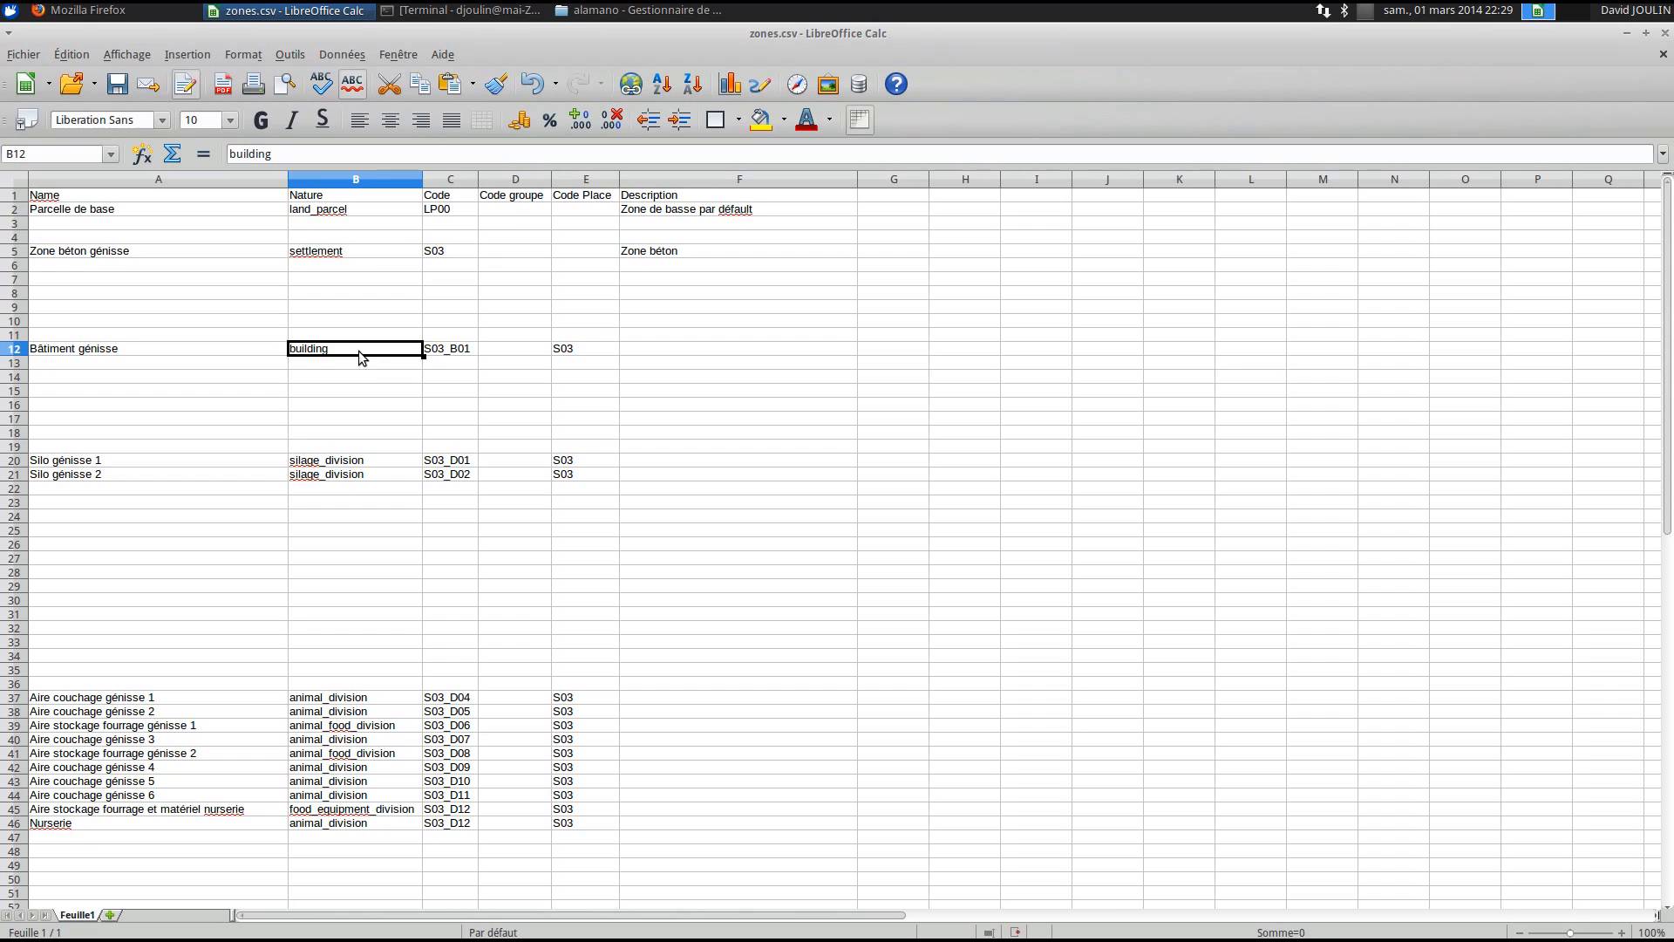
# - Inspect Bâtiment génisse's code S03_B01 and its Code Place S03 without changing them
pyautogui.click(447, 349)
pyautogui.doubleClick(445, 350)
pyautogui.moveTo(445, 351)
pyautogui.mouseDown()
pyautogui.moveTo(425, 351)
pyautogui.moveTo(468, 350)
pyautogui.mouseUp()
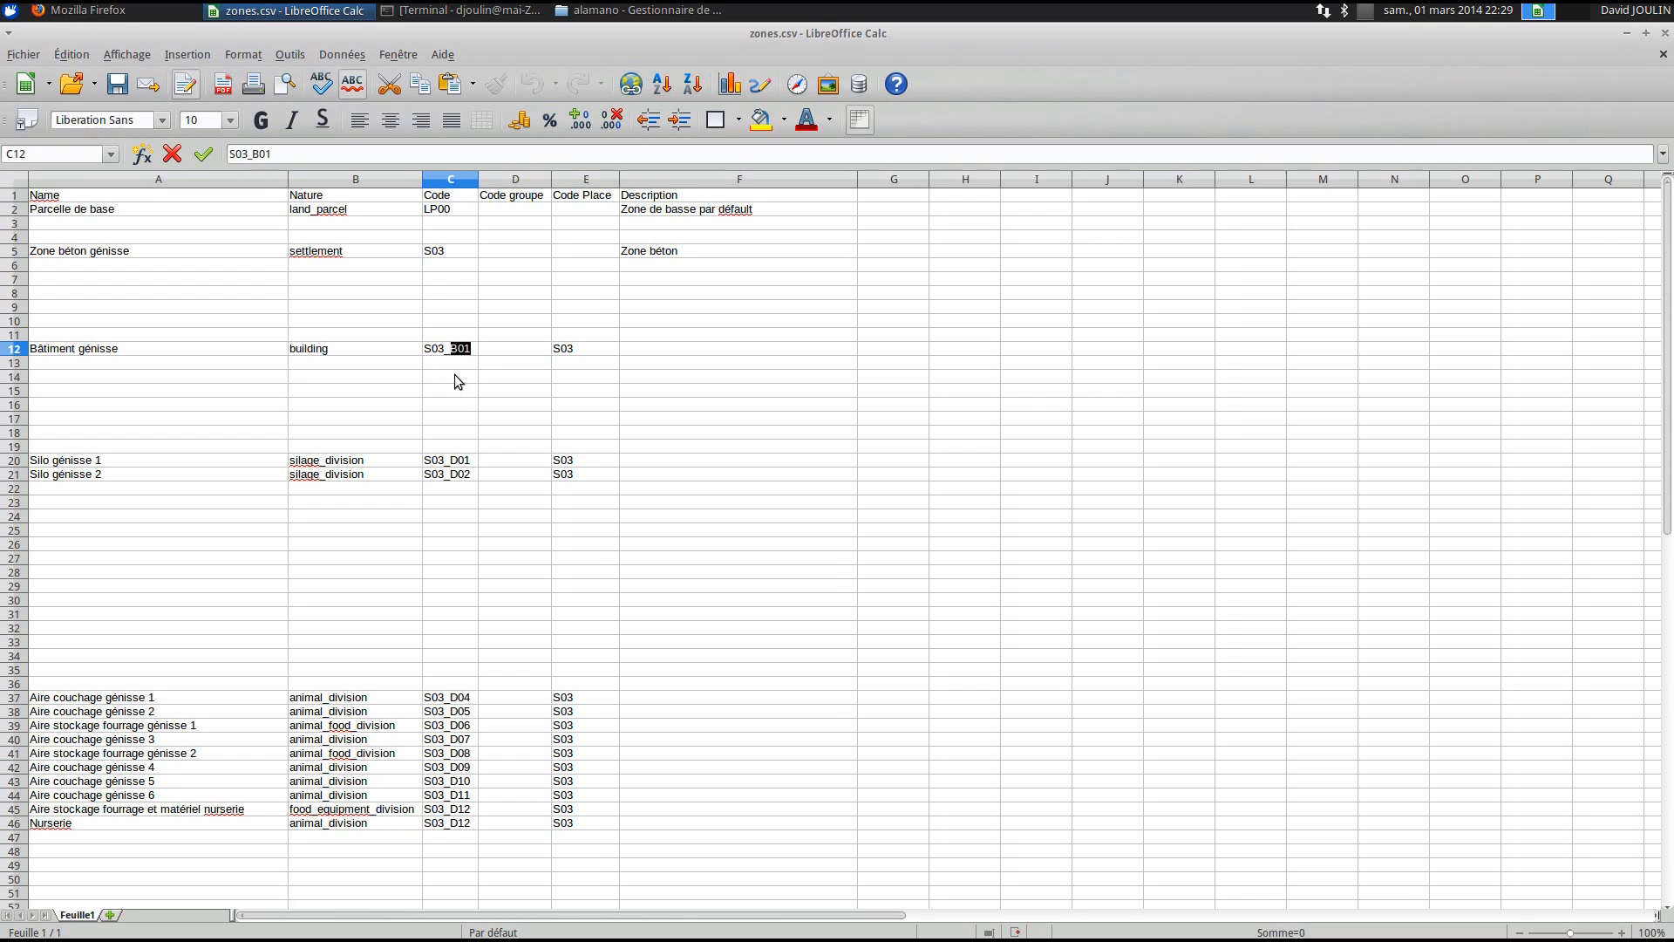
pyautogui.press('Return')
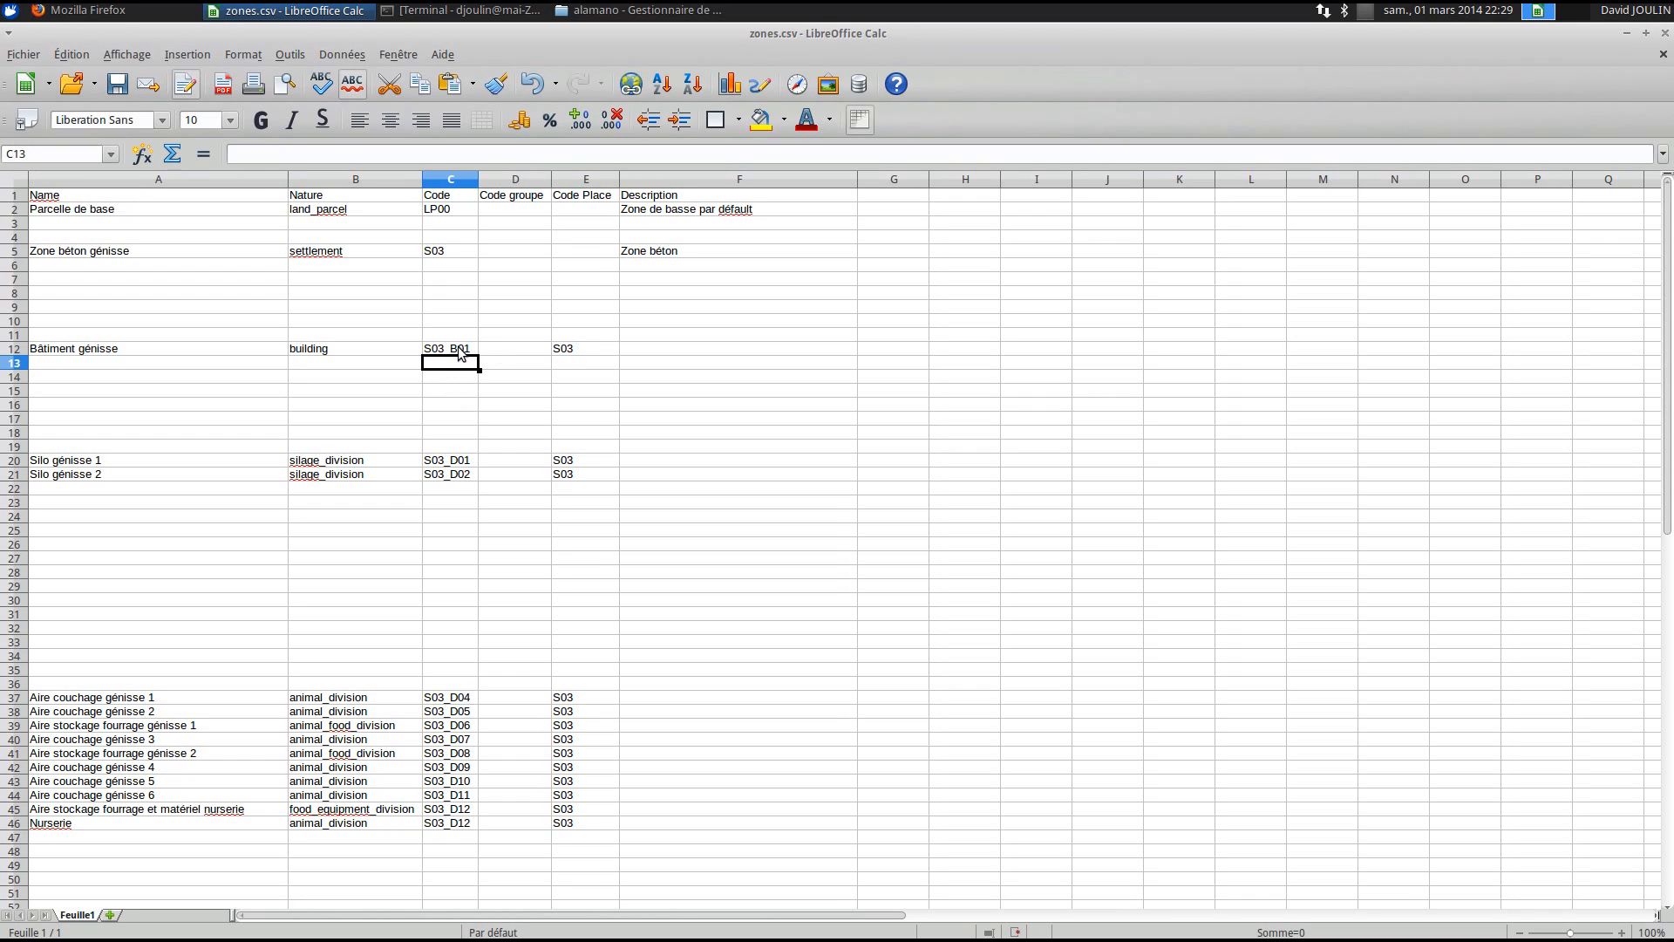
pyautogui.click(458, 347)
pyautogui.click(569, 351)
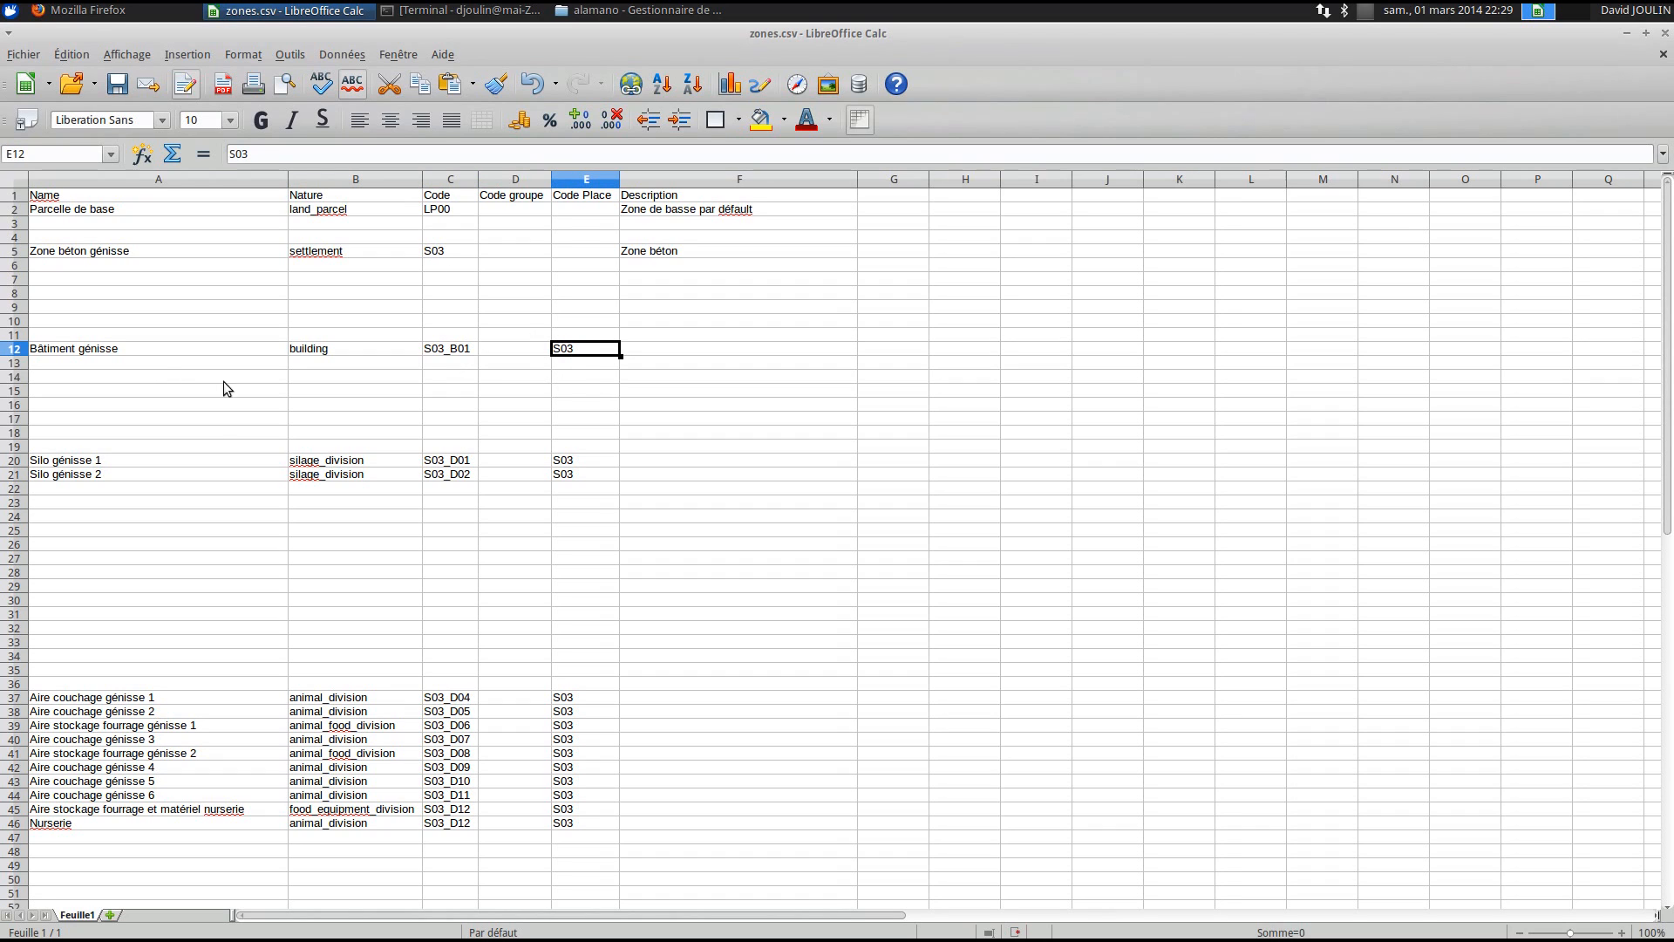
# - Review both Silo génisse rows' silage_division nature and Code Place, then switch to Firefox
pyautogui.moveTo(91, 460); pyautogui.dragTo(101, 479)
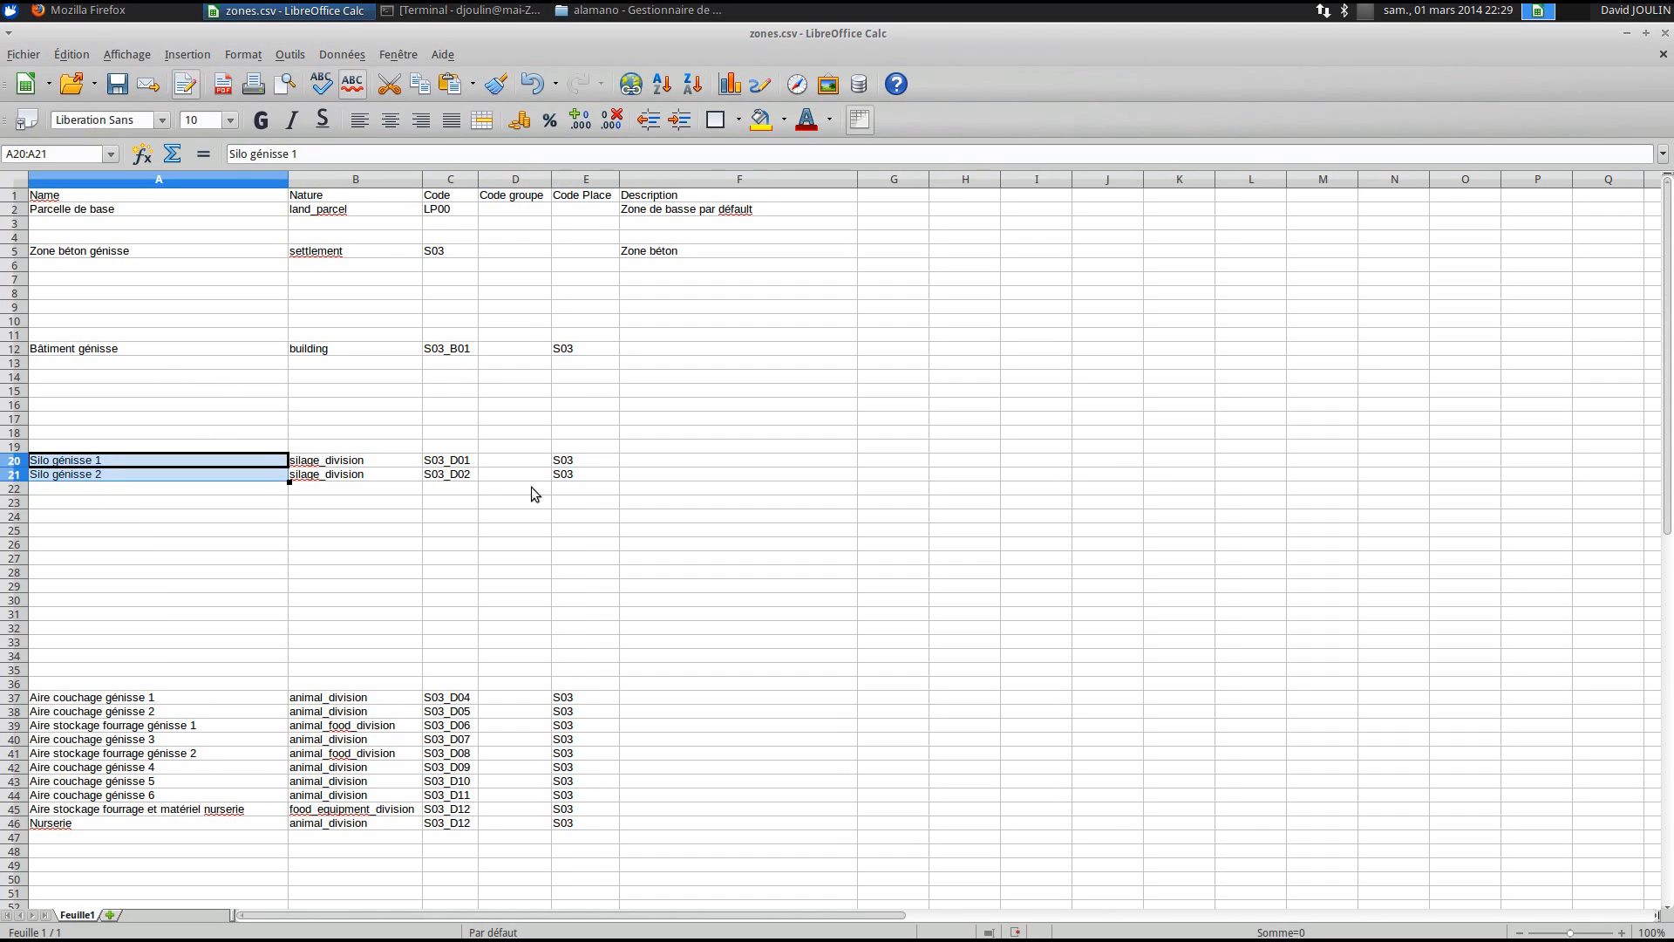
pyautogui.click(562, 462)
pyautogui.moveTo(562, 470); pyautogui.dragTo(562, 474)
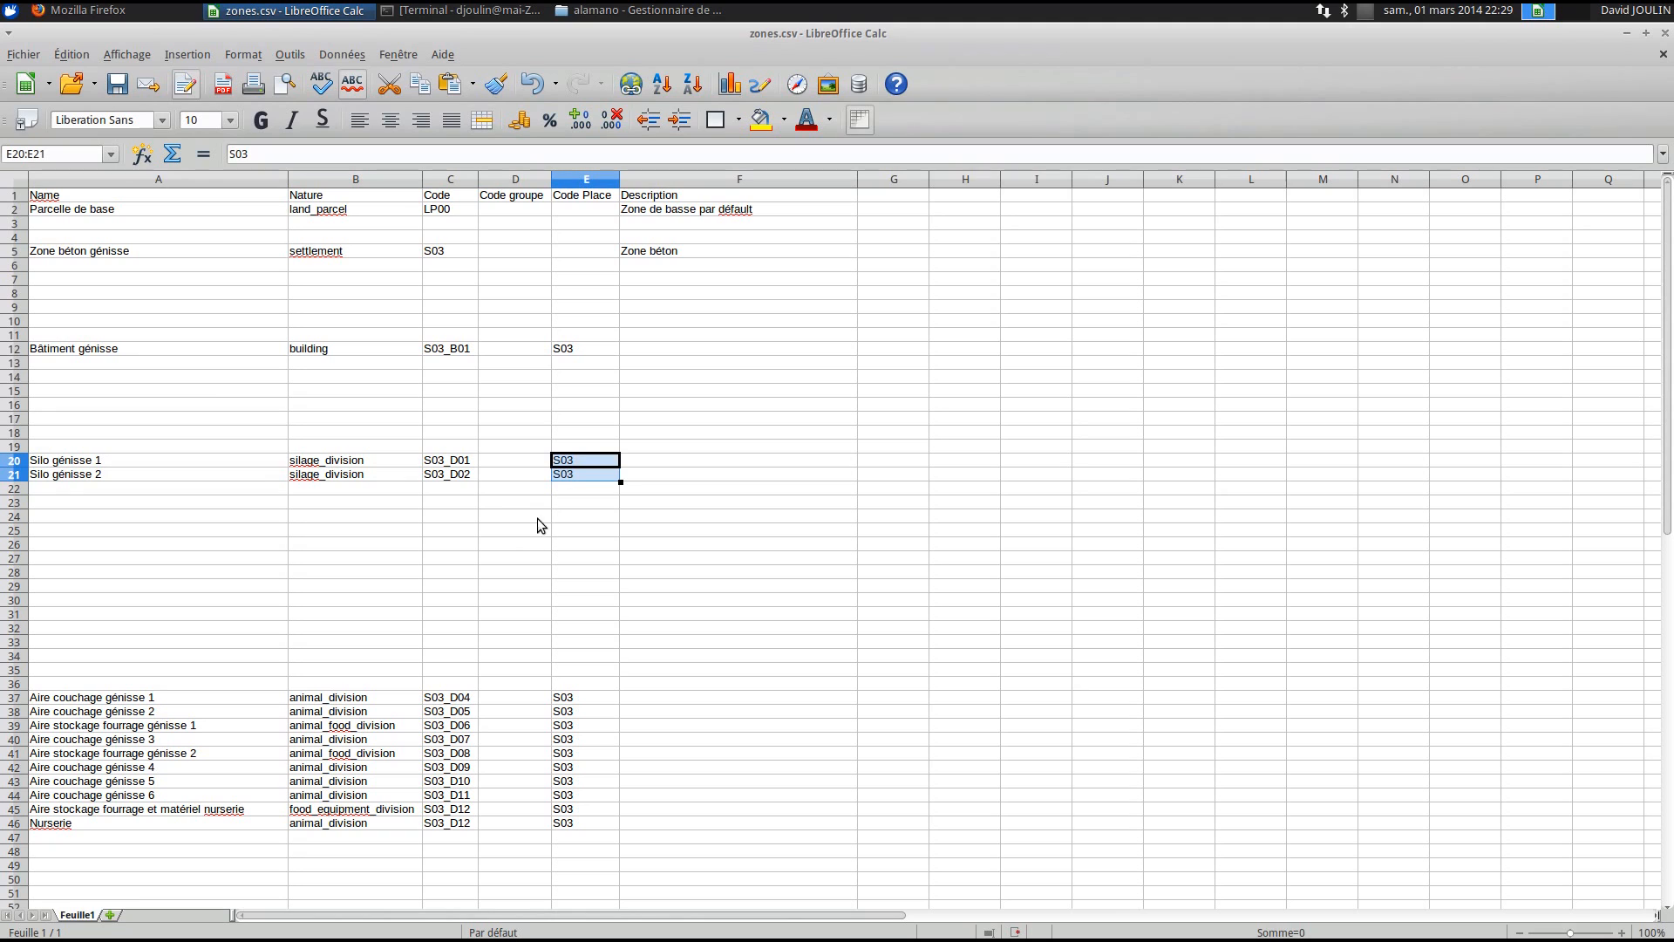
pyautogui.click(338, 462)
pyautogui.moveTo(338, 463); pyautogui.dragTo(338, 477)
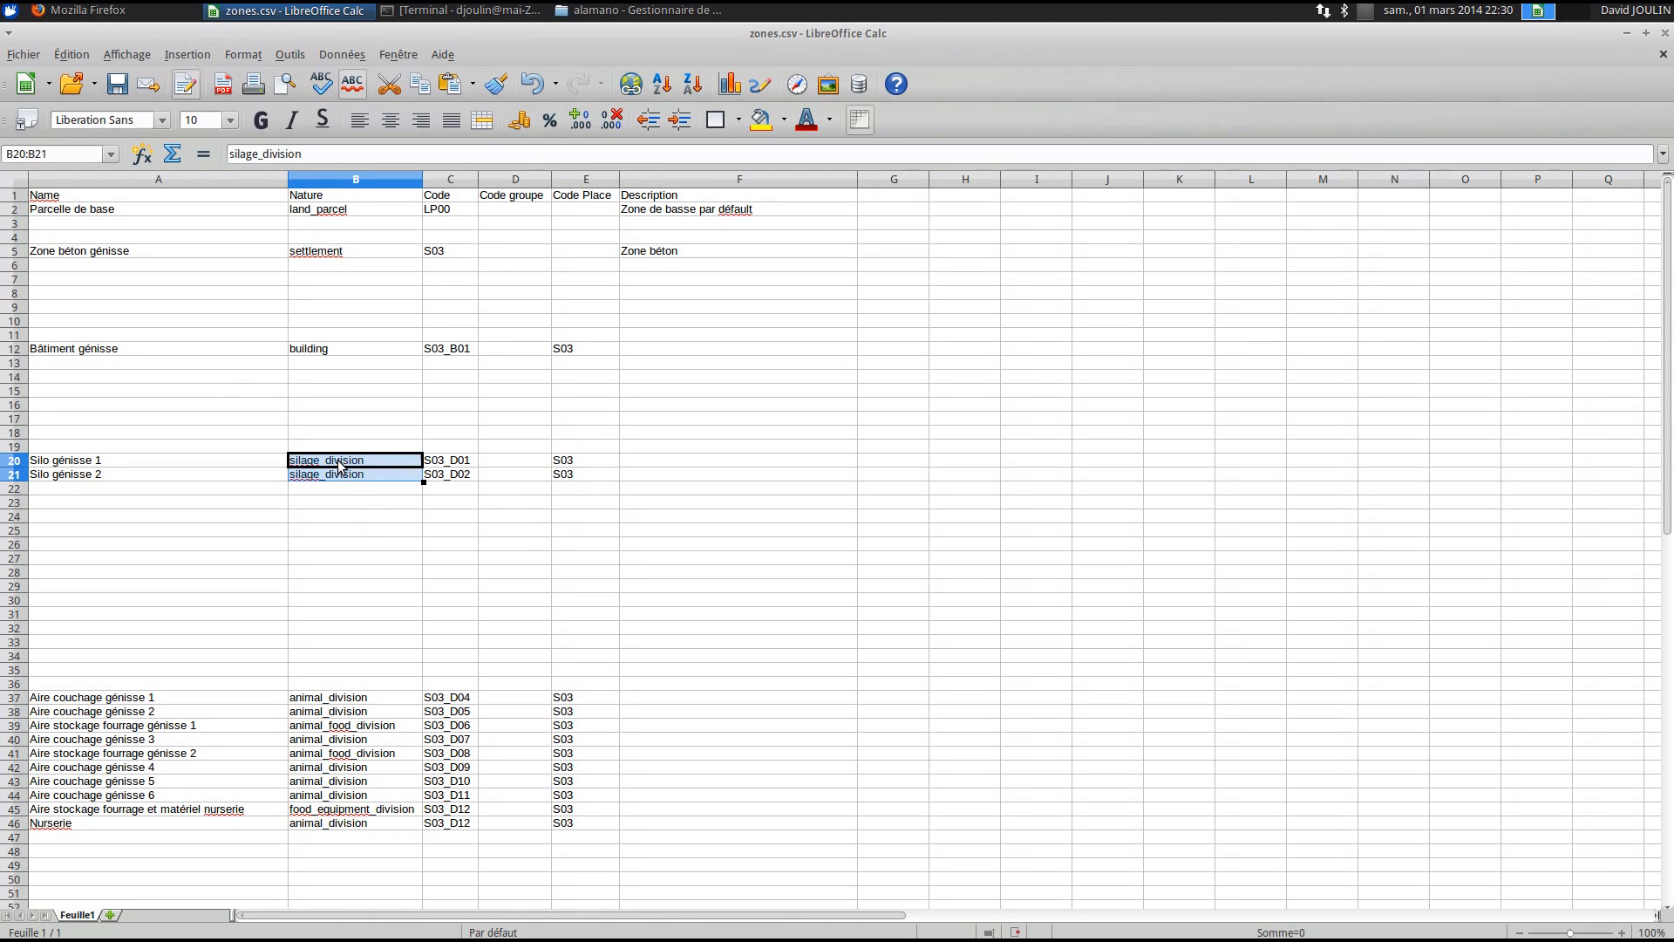
pyautogui.click(345, 462)
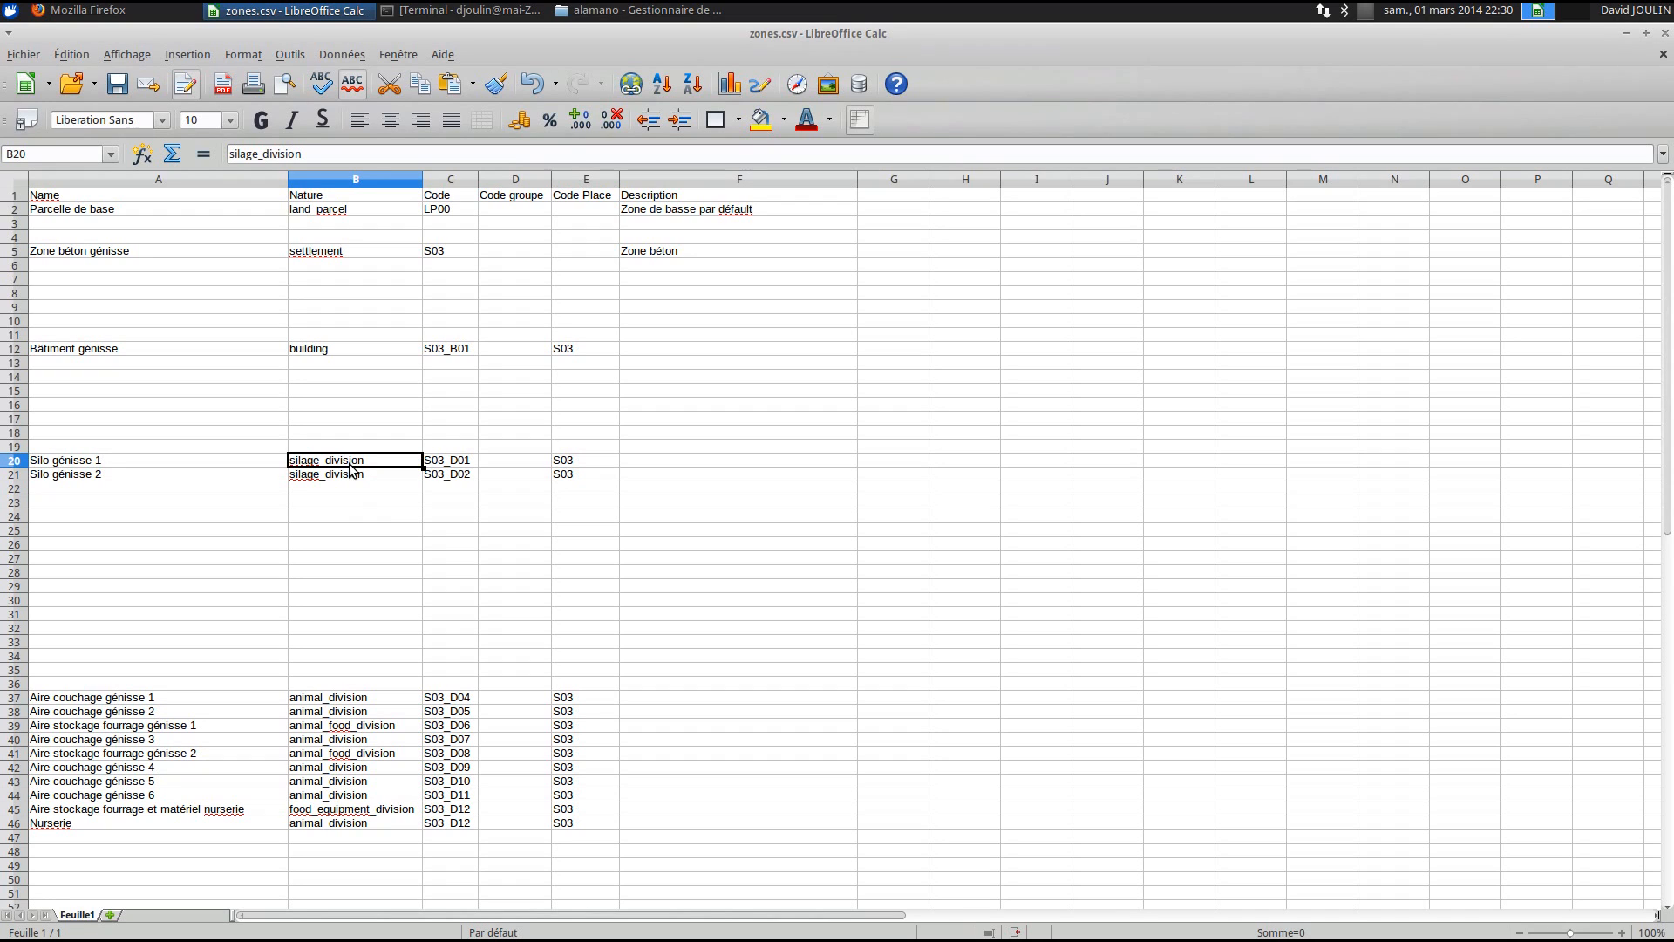
pyautogui.hotkey('alt', 'Tab')
pyautogui.hotkey('alt', 'Tab')
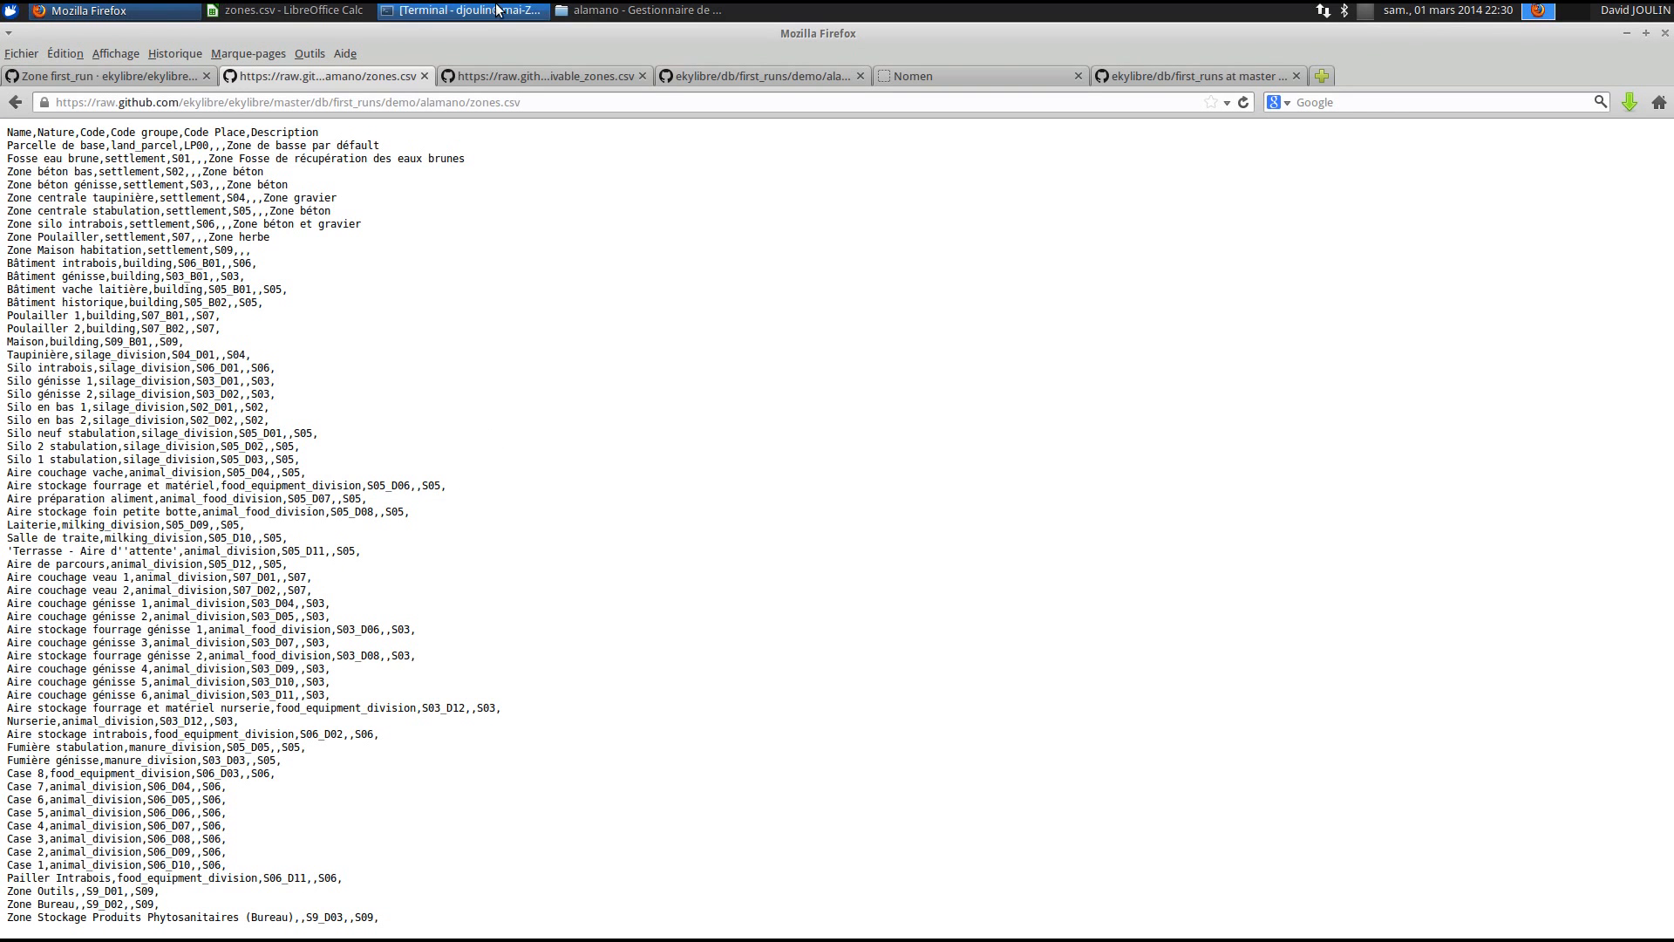
# - Go to the Zone first_run wiki page and follow its link to the nomenclature page
pyautogui.click(510, 76)
pyautogui.click(322, 76)
pyautogui.click(175, 77)
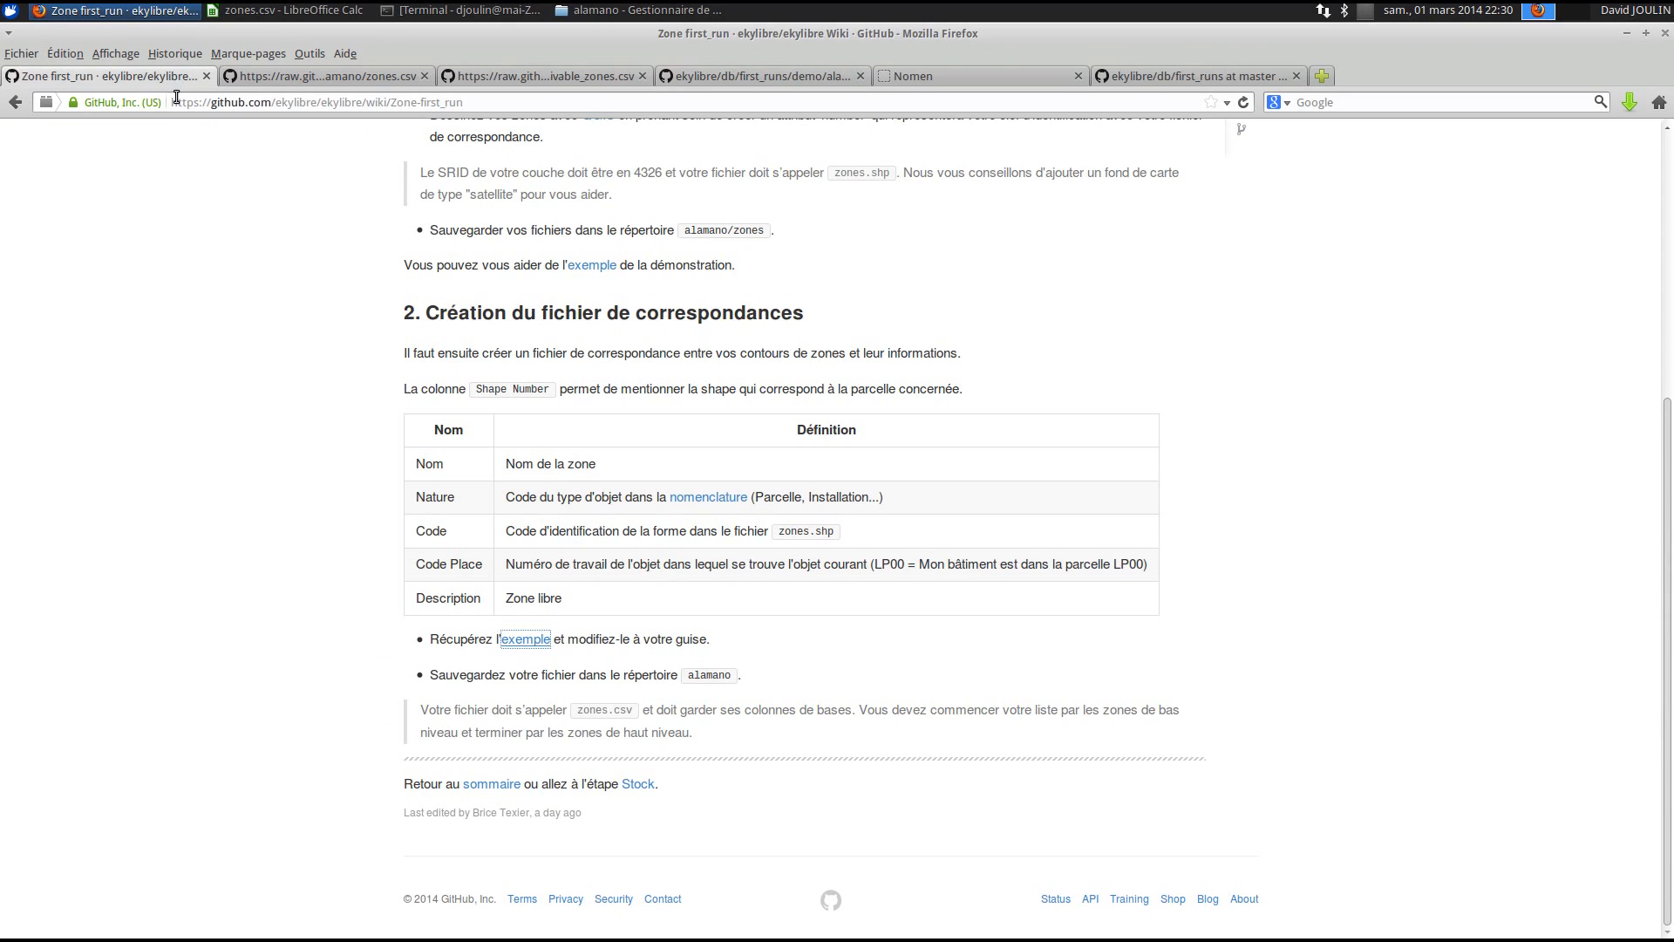
pyautogui.click(711, 498)
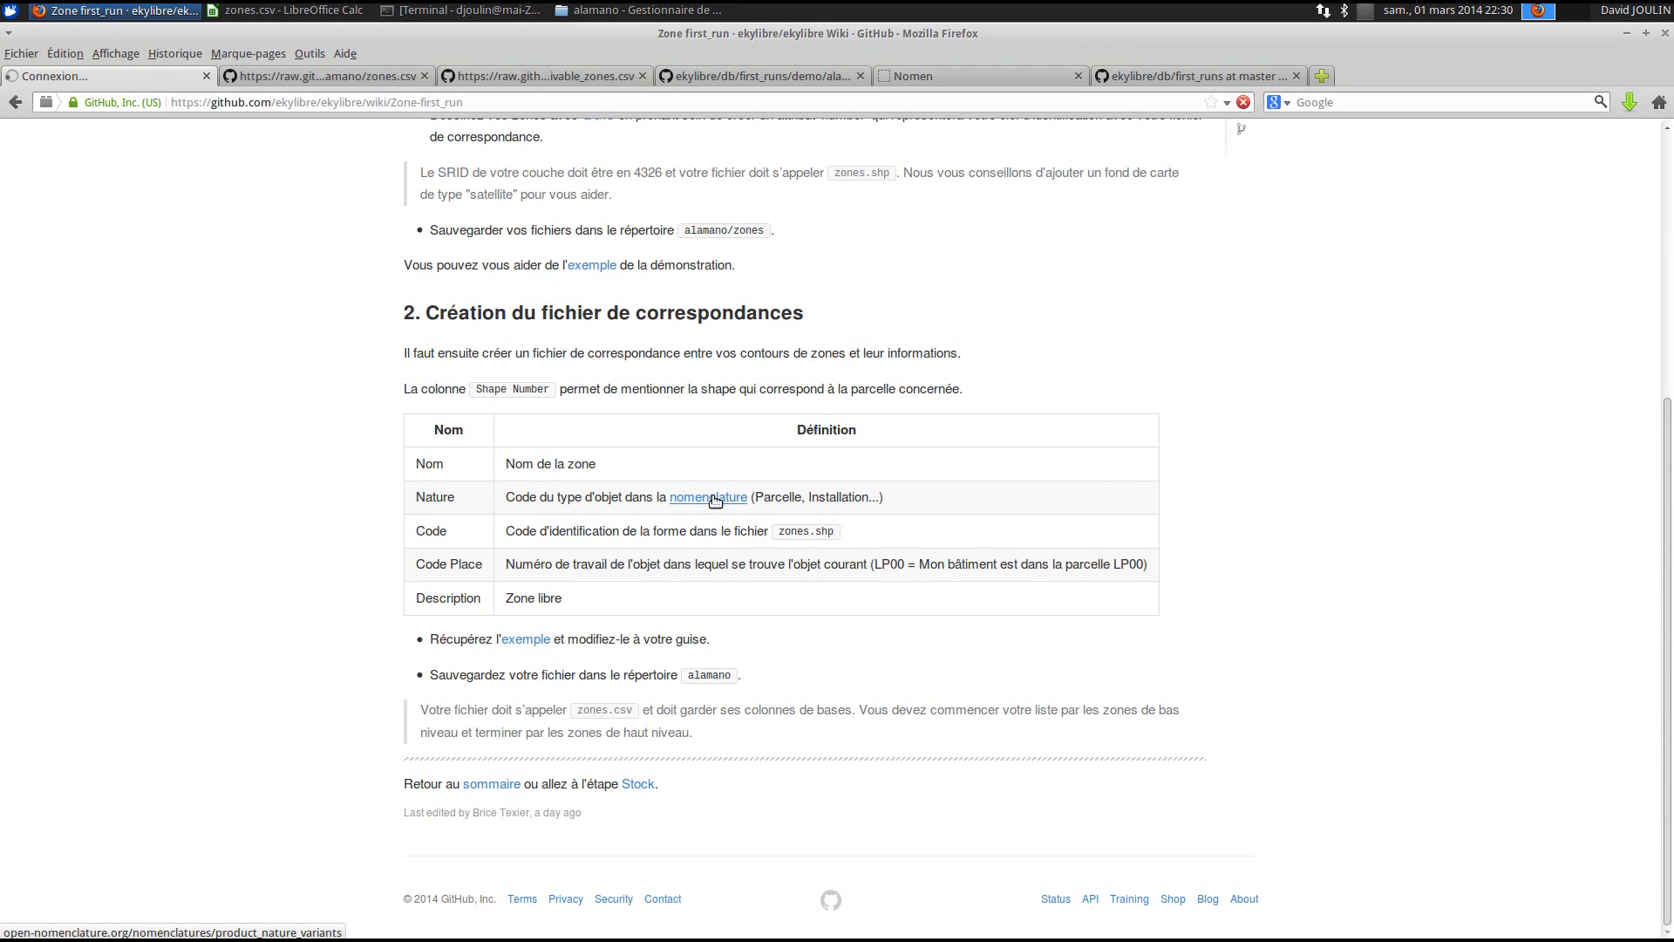
# - Scroll the product nature variants and highlight the fertilizer and equipment storage location labels
pyautogui.scroll(-4, 700, 699)
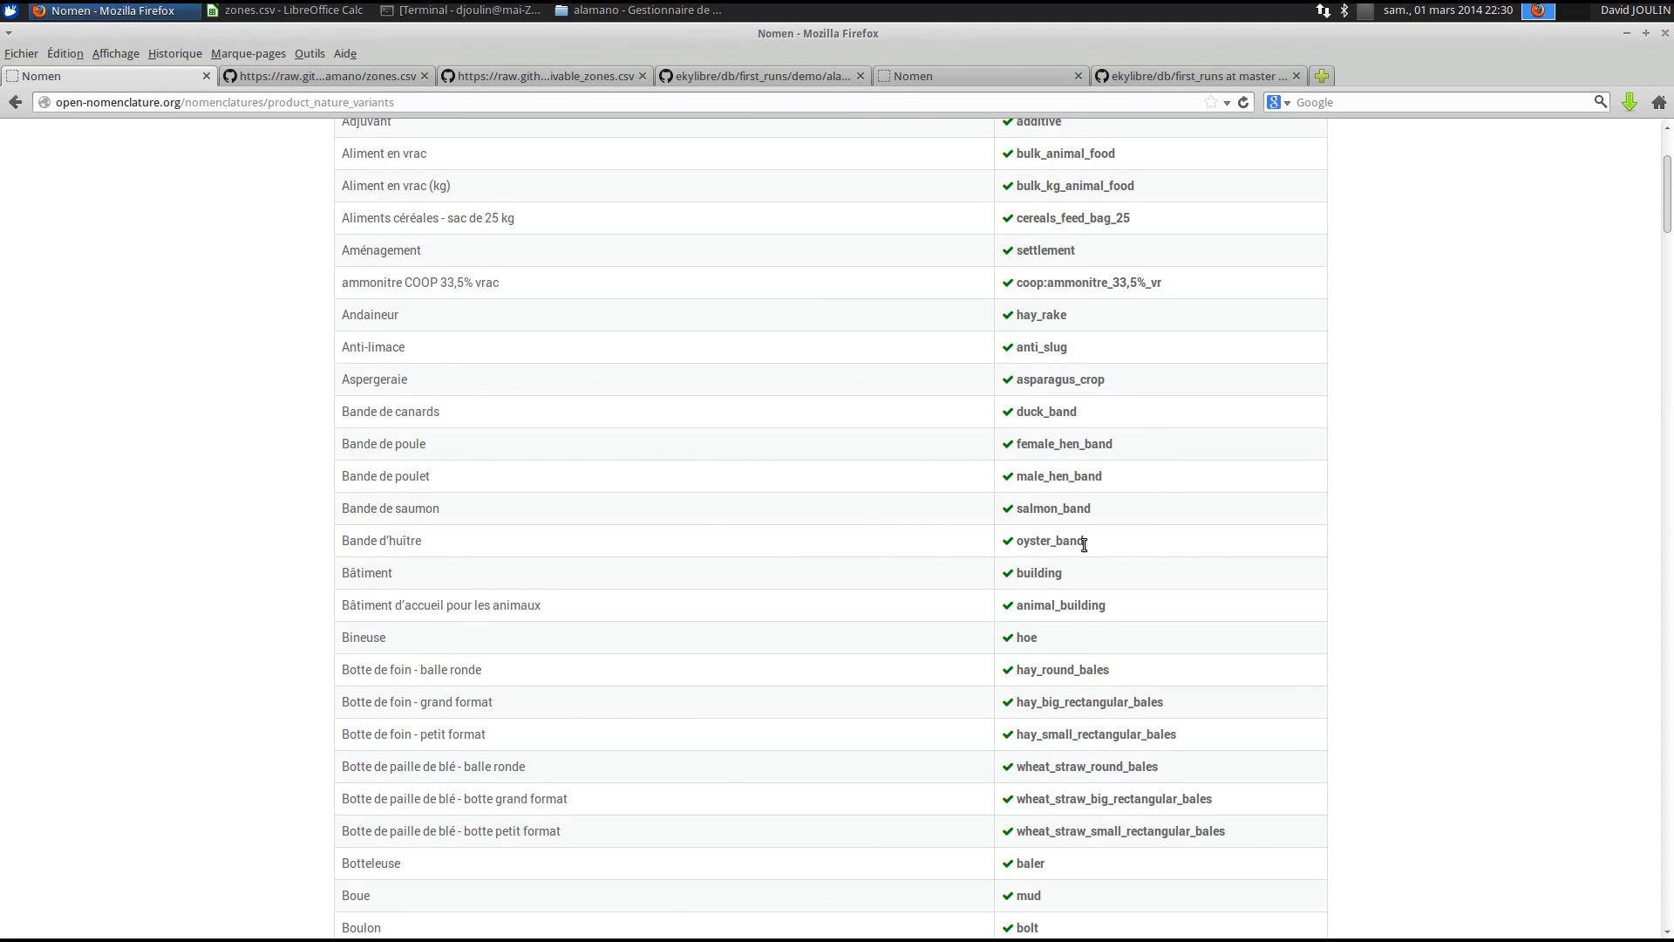
pyautogui.scroll(-3, 1061, 609)
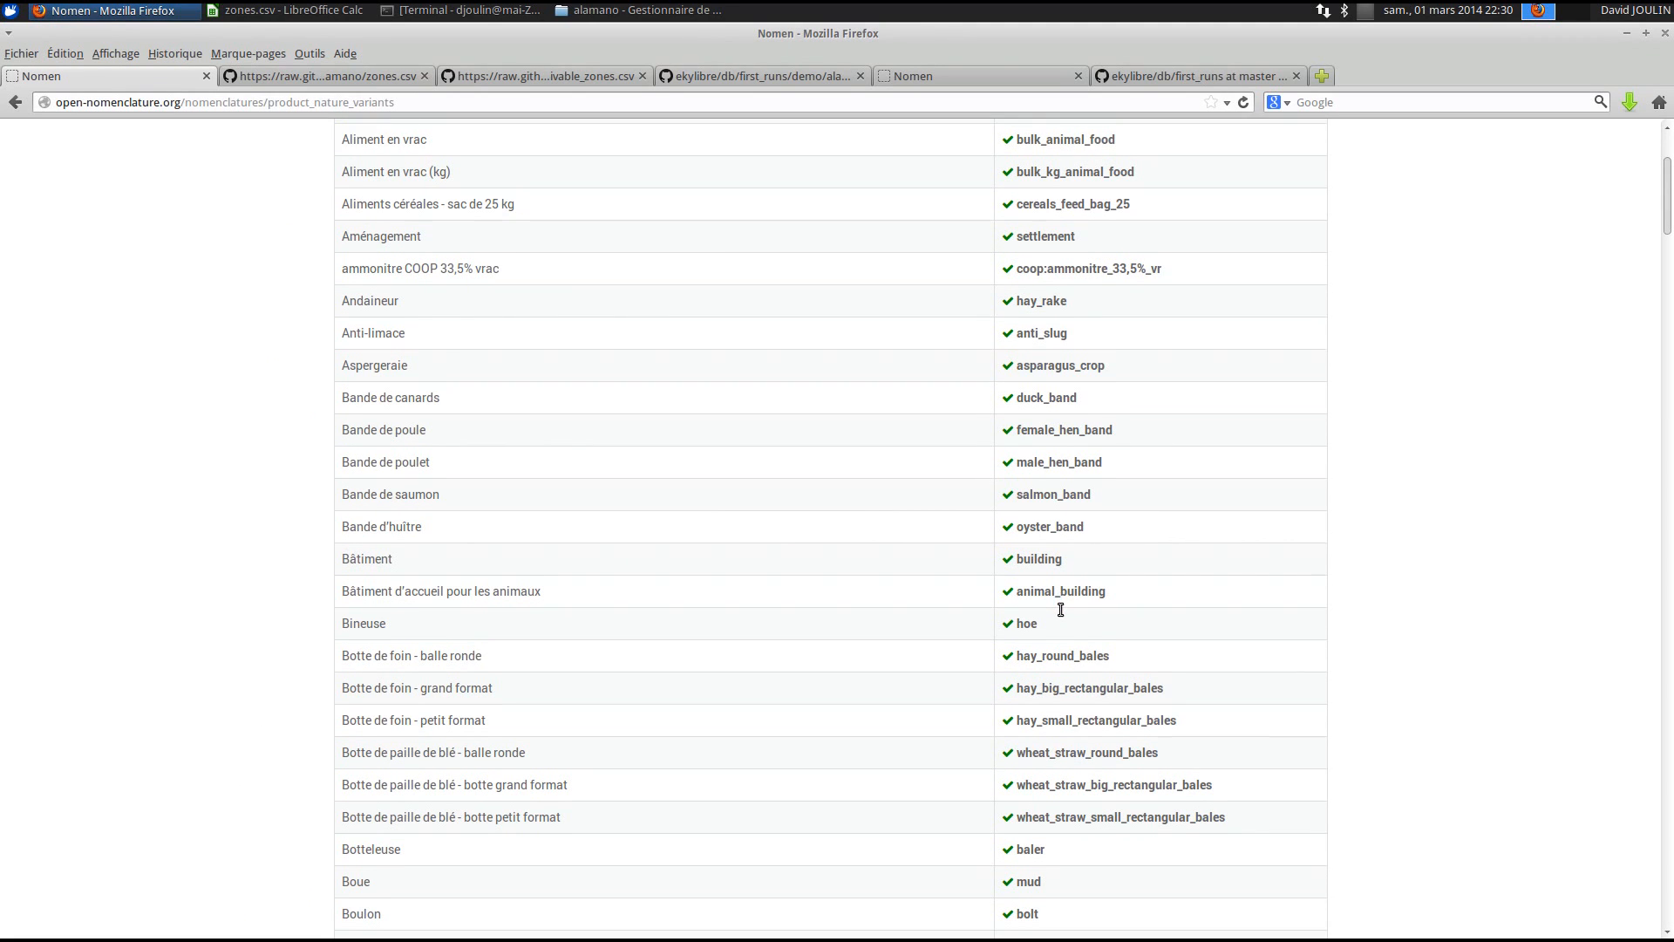
pyautogui.scroll(-7, 1060, 609)
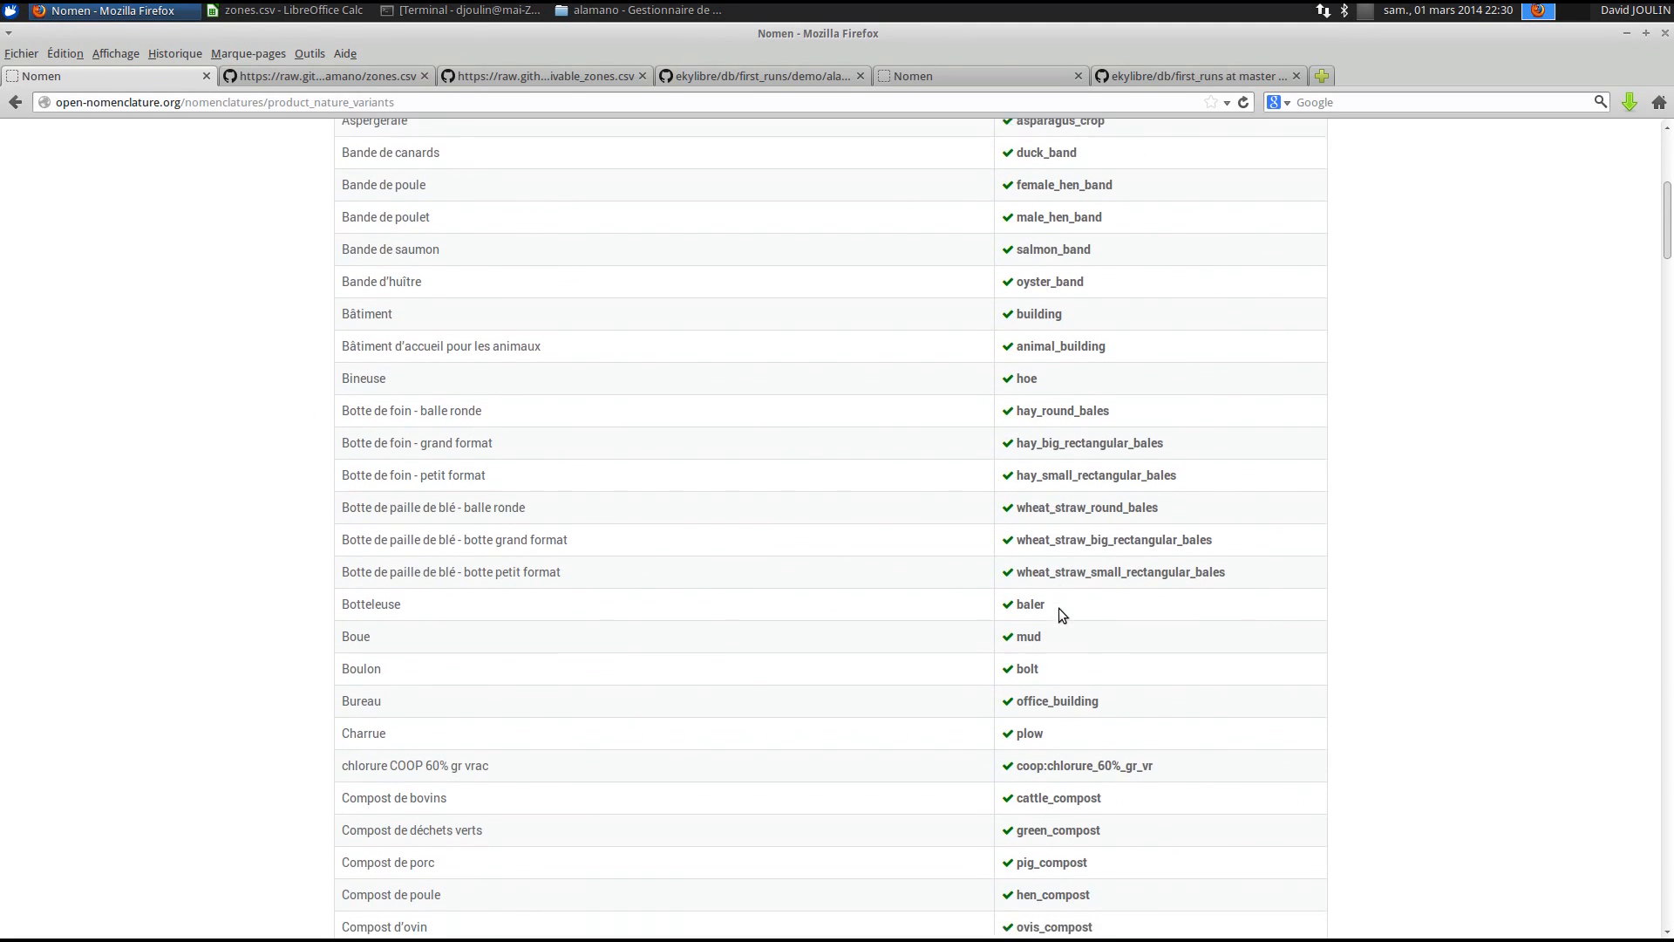
pyautogui.scroll(-14, 1058, 608)
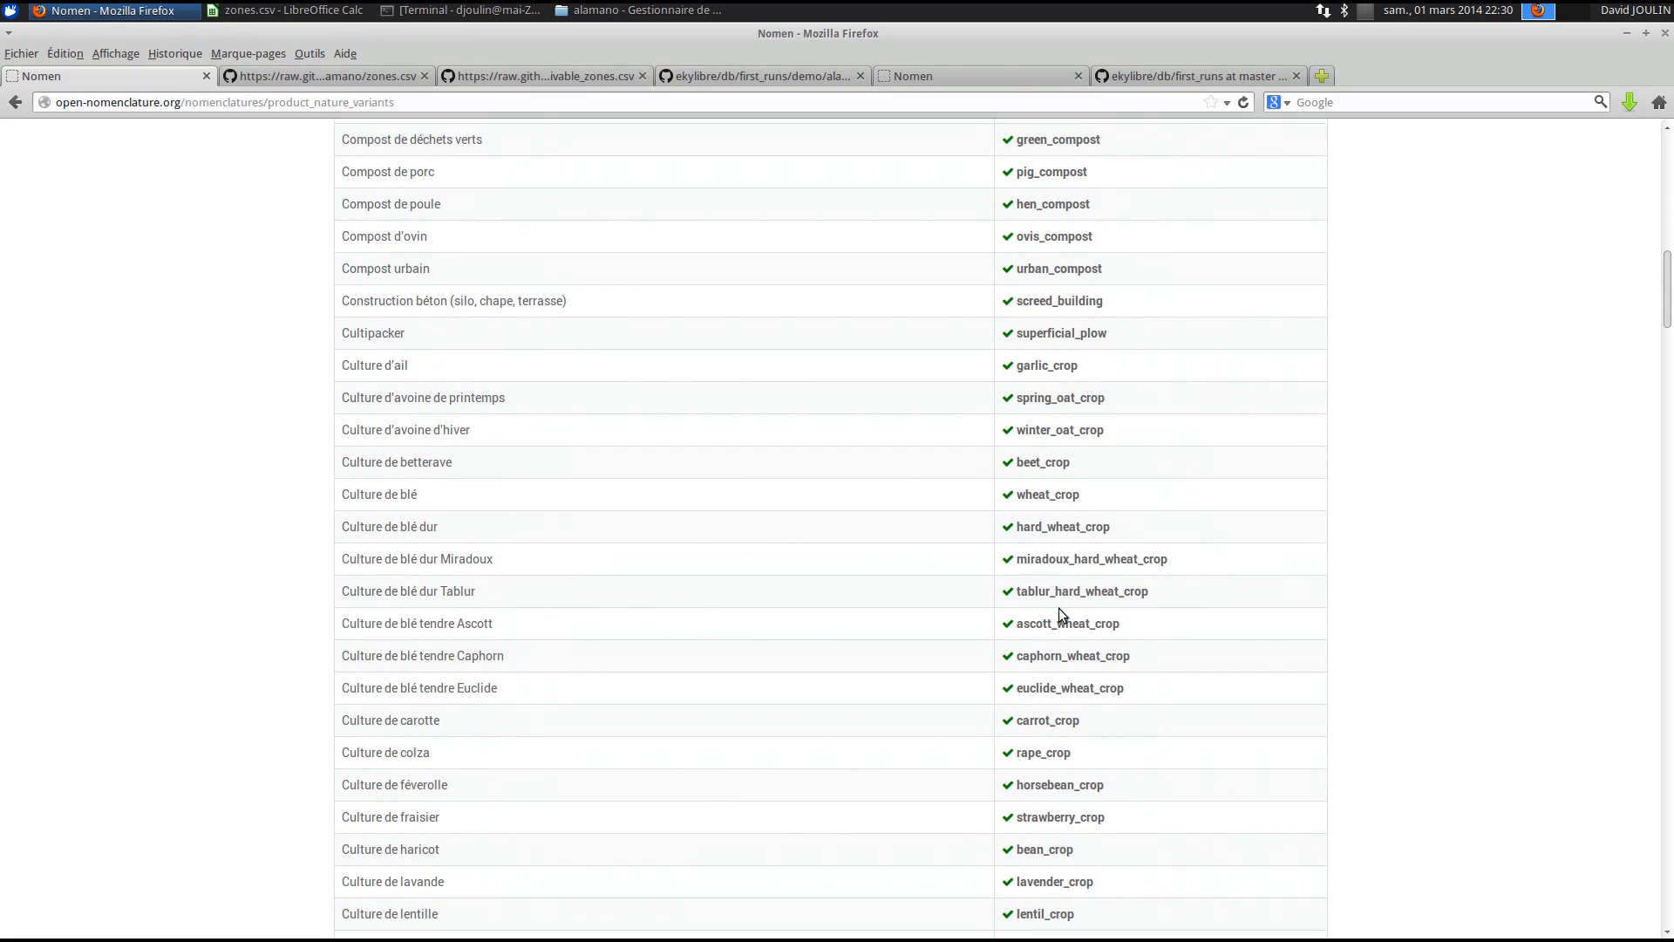
pyautogui.scroll(-20, 1058, 608)
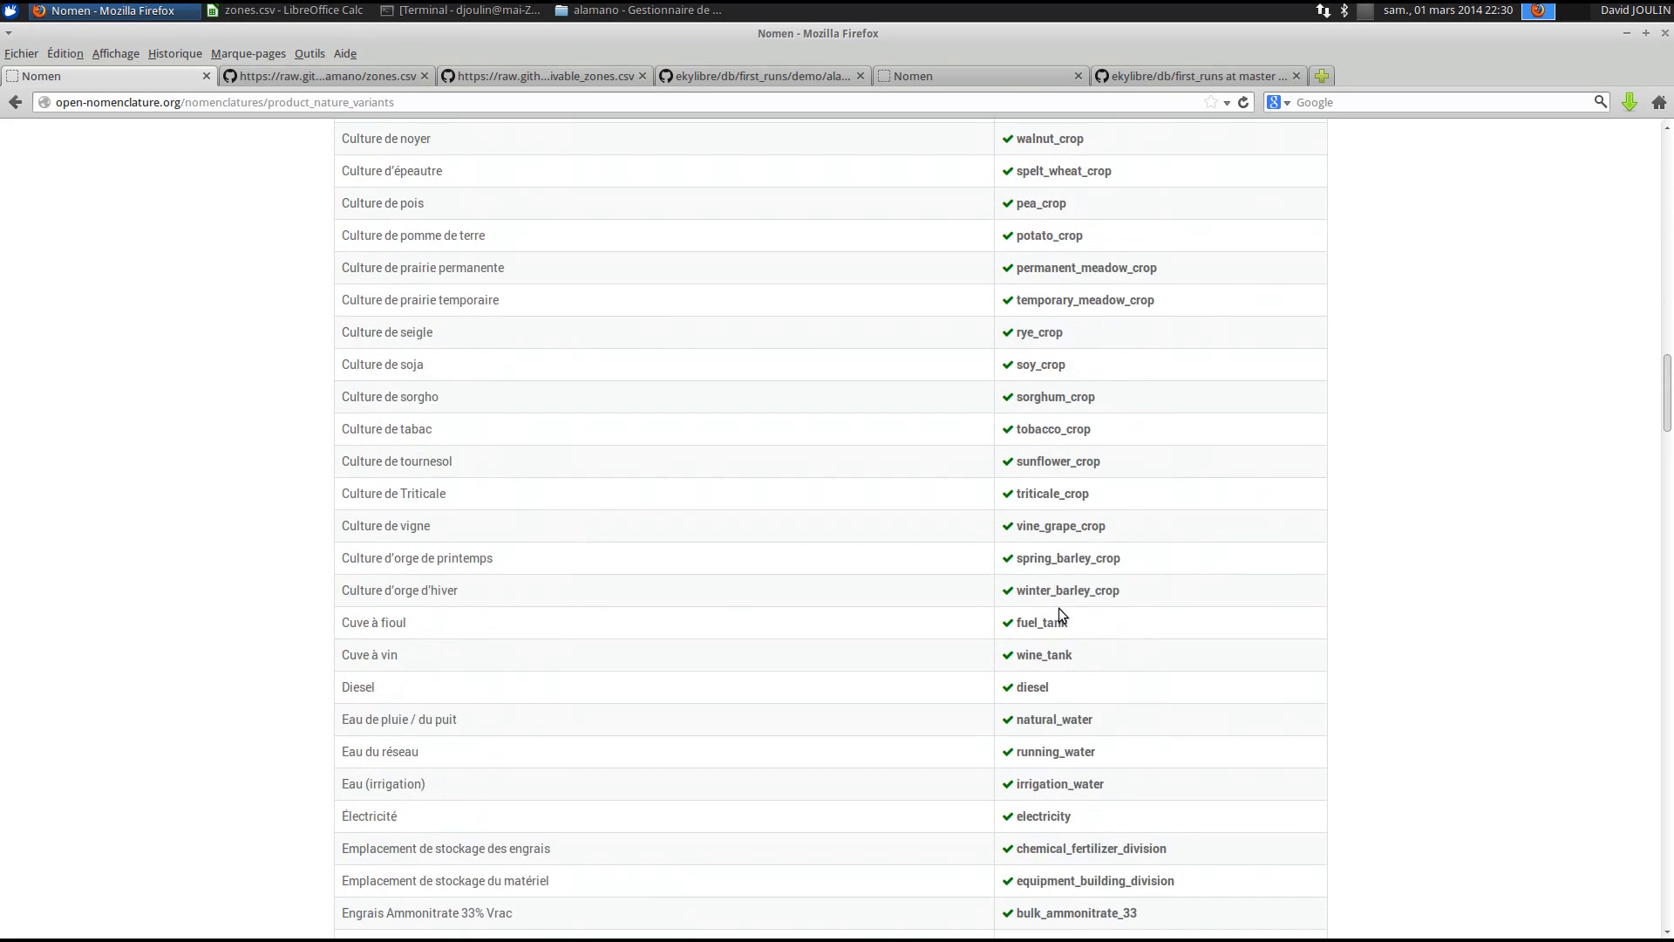
pyautogui.scroll(-4, 1058, 609)
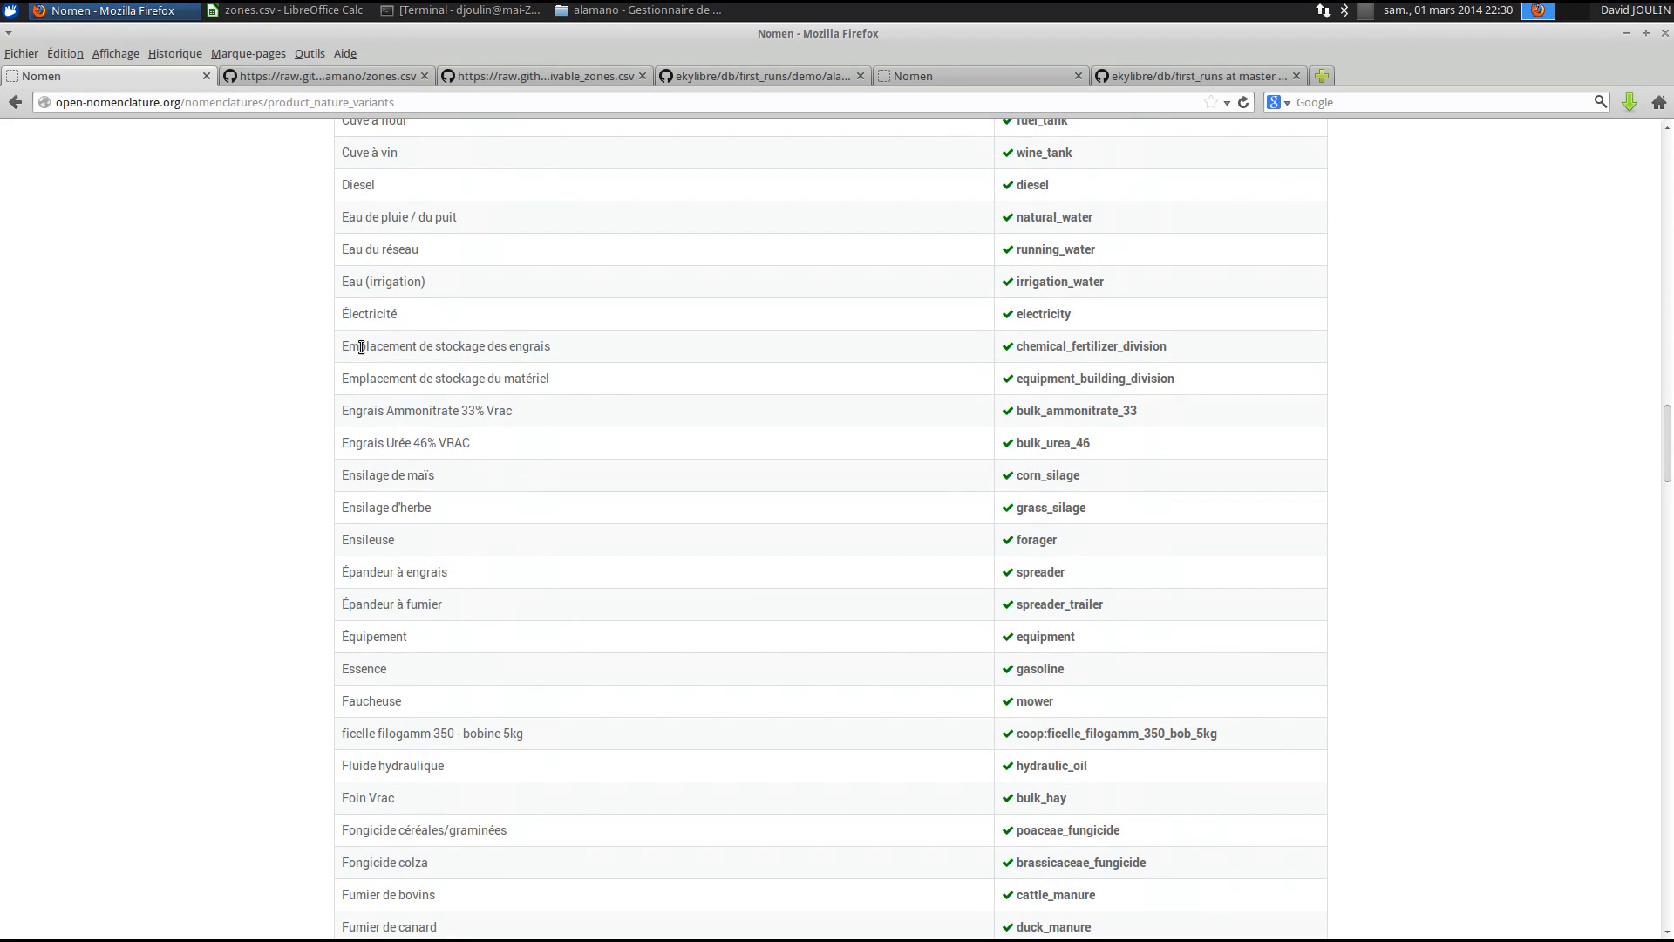
pyautogui.moveTo(348, 346); pyautogui.dragTo(610, 350)
pyautogui.moveTo(339, 376); pyautogui.dragTo(592, 384)
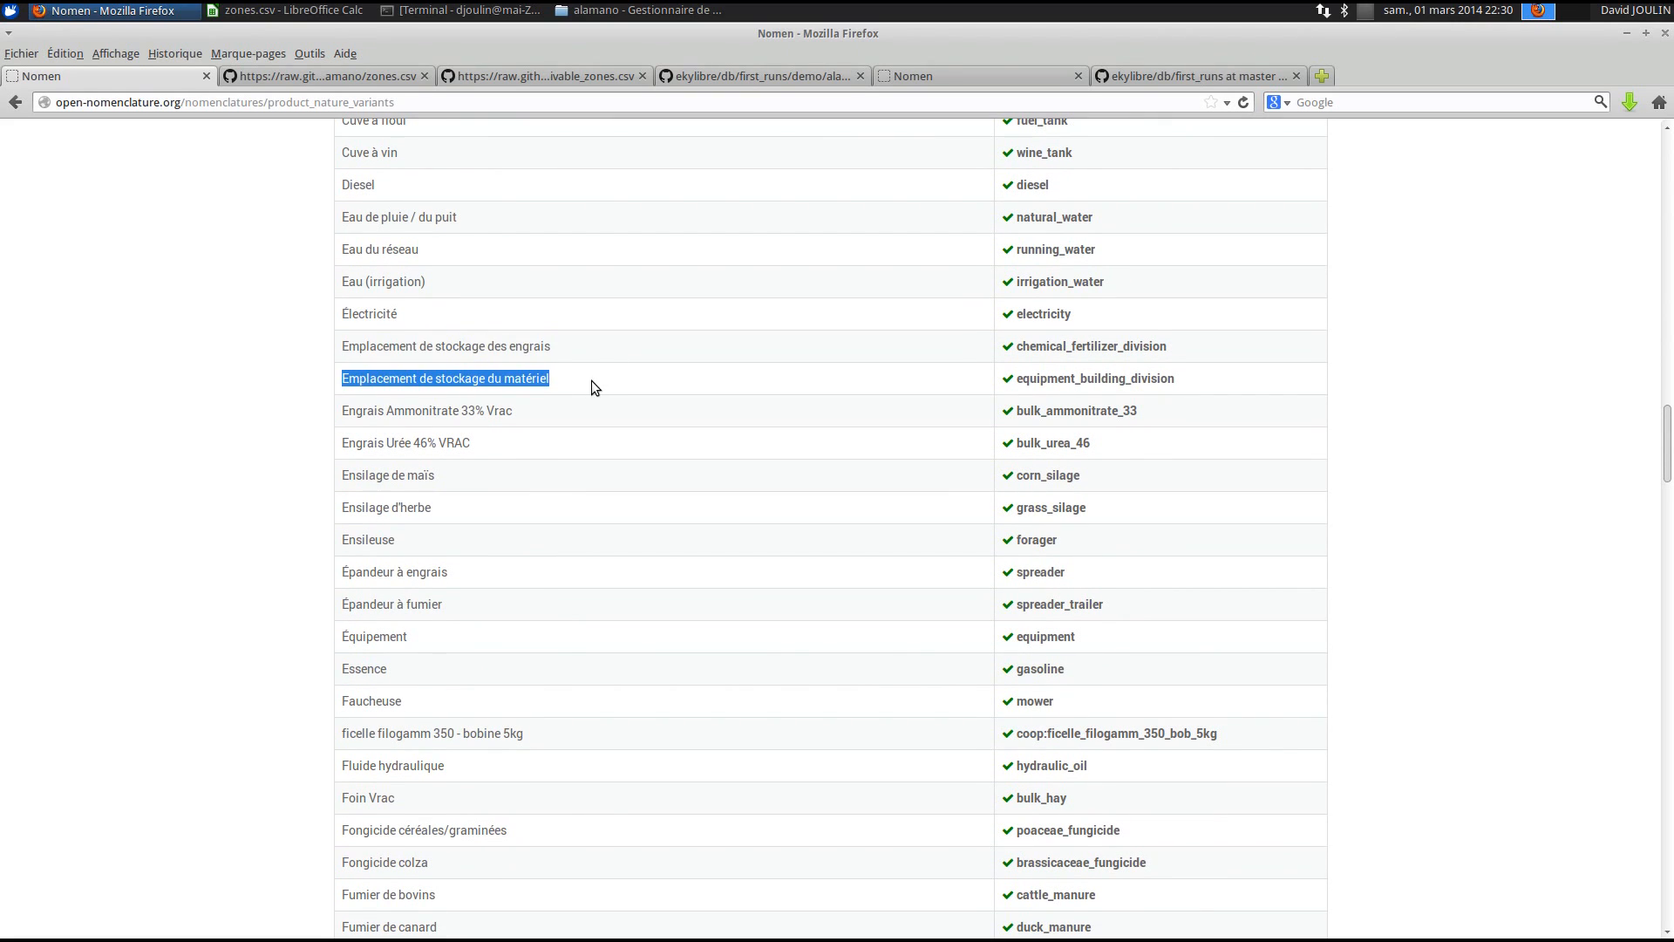
# - Browse the rest of the variant list, then return to the zones.csv spreadsheet
pyautogui.scroll(-2, 584, 396)
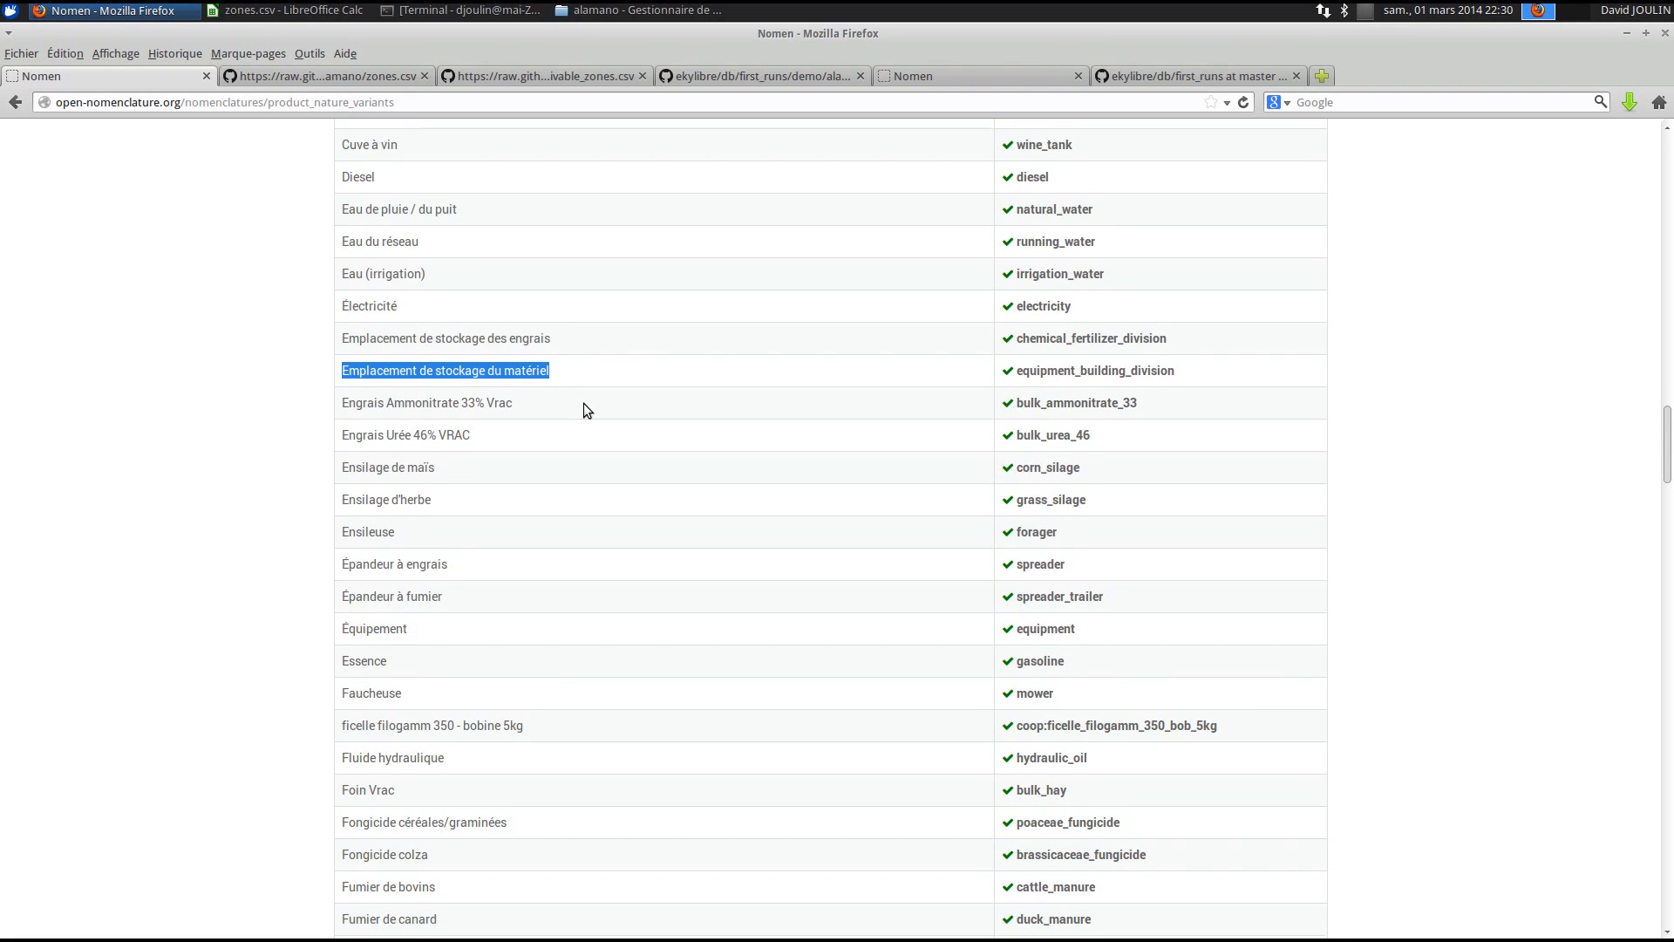
pyautogui.scroll(-10, 583, 403)
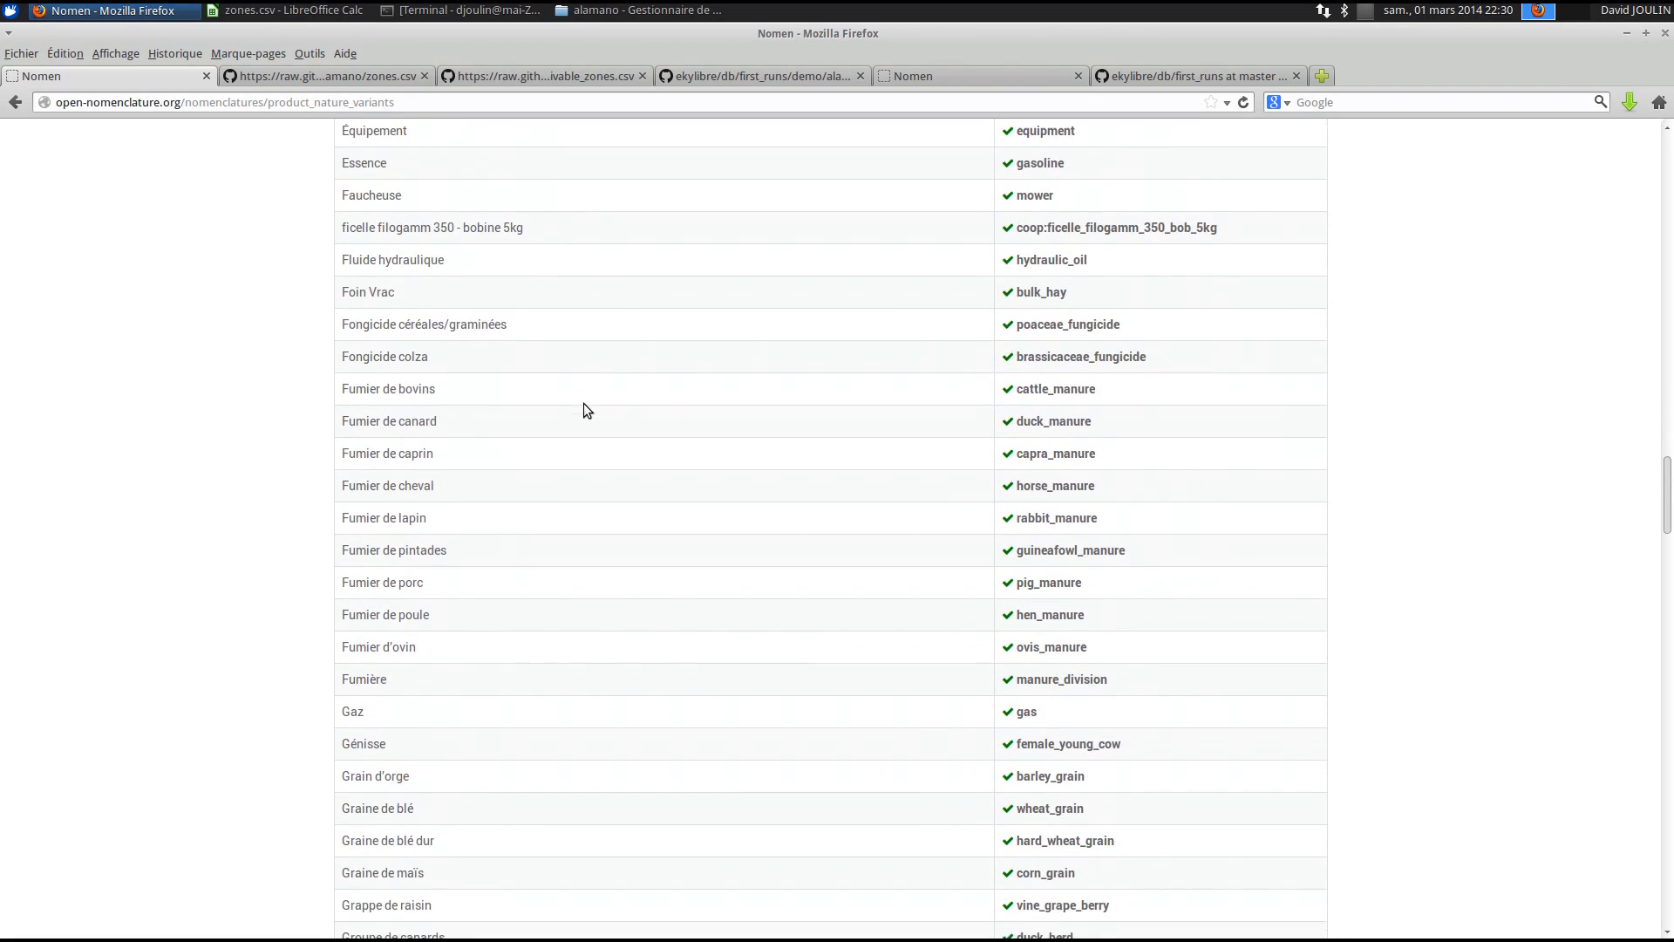
pyautogui.scroll(-6, 583, 403)
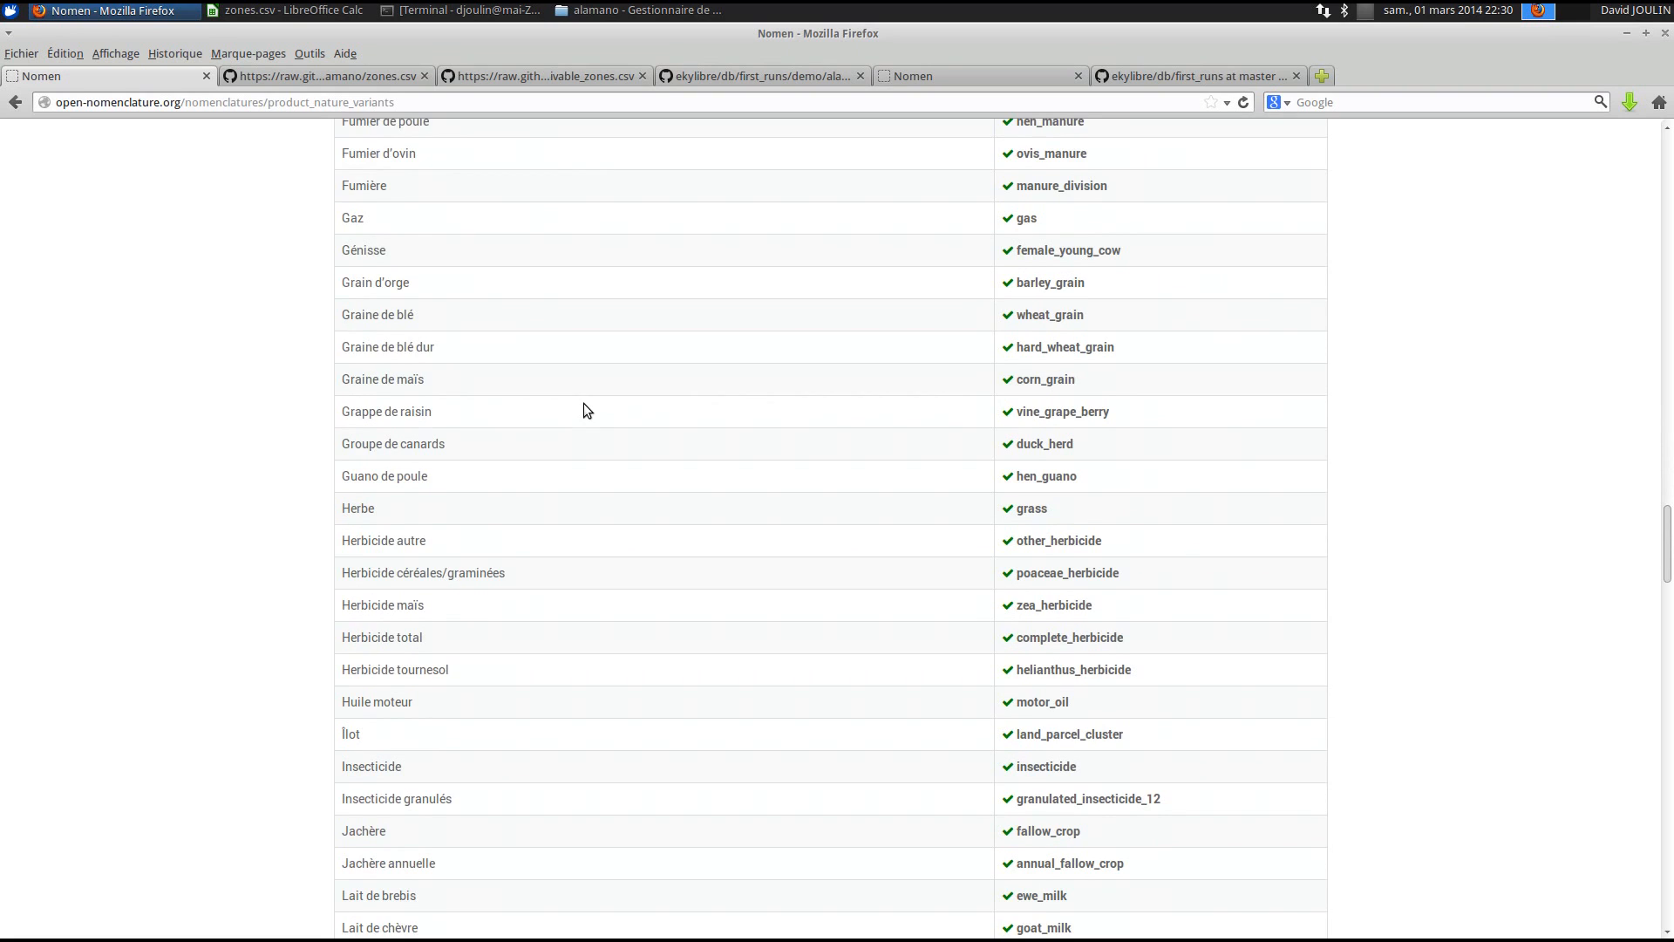
pyautogui.scroll(-7, 584, 403)
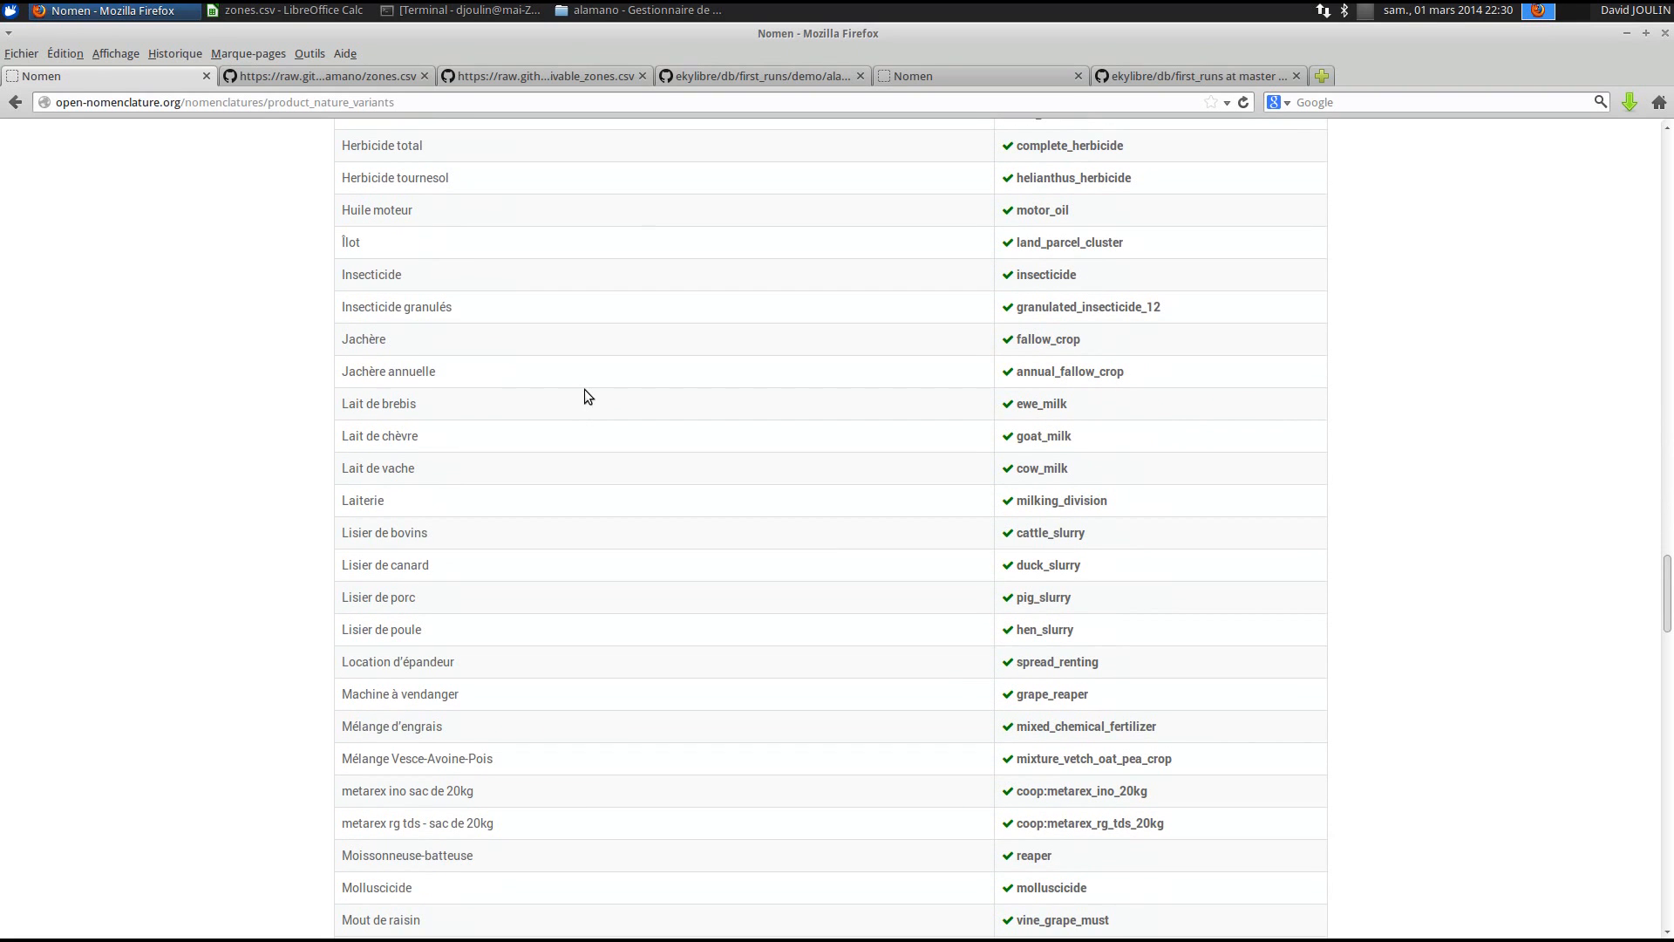
pyautogui.scroll(-5, 660, 665)
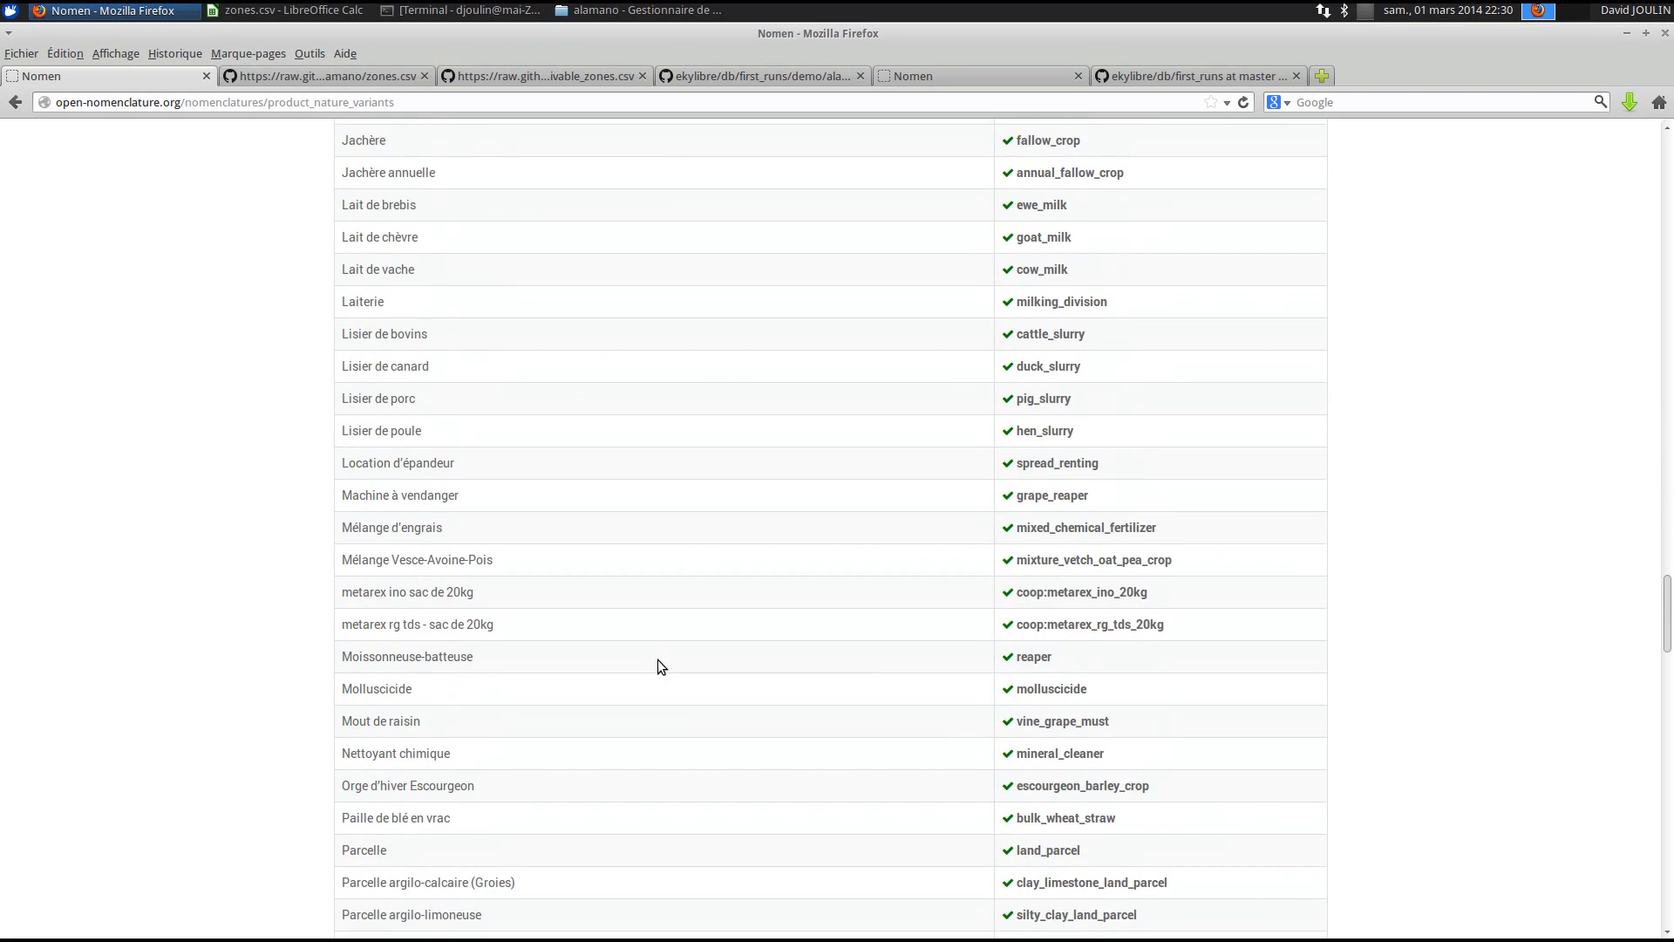
pyautogui.scroll(-1, 659, 666)
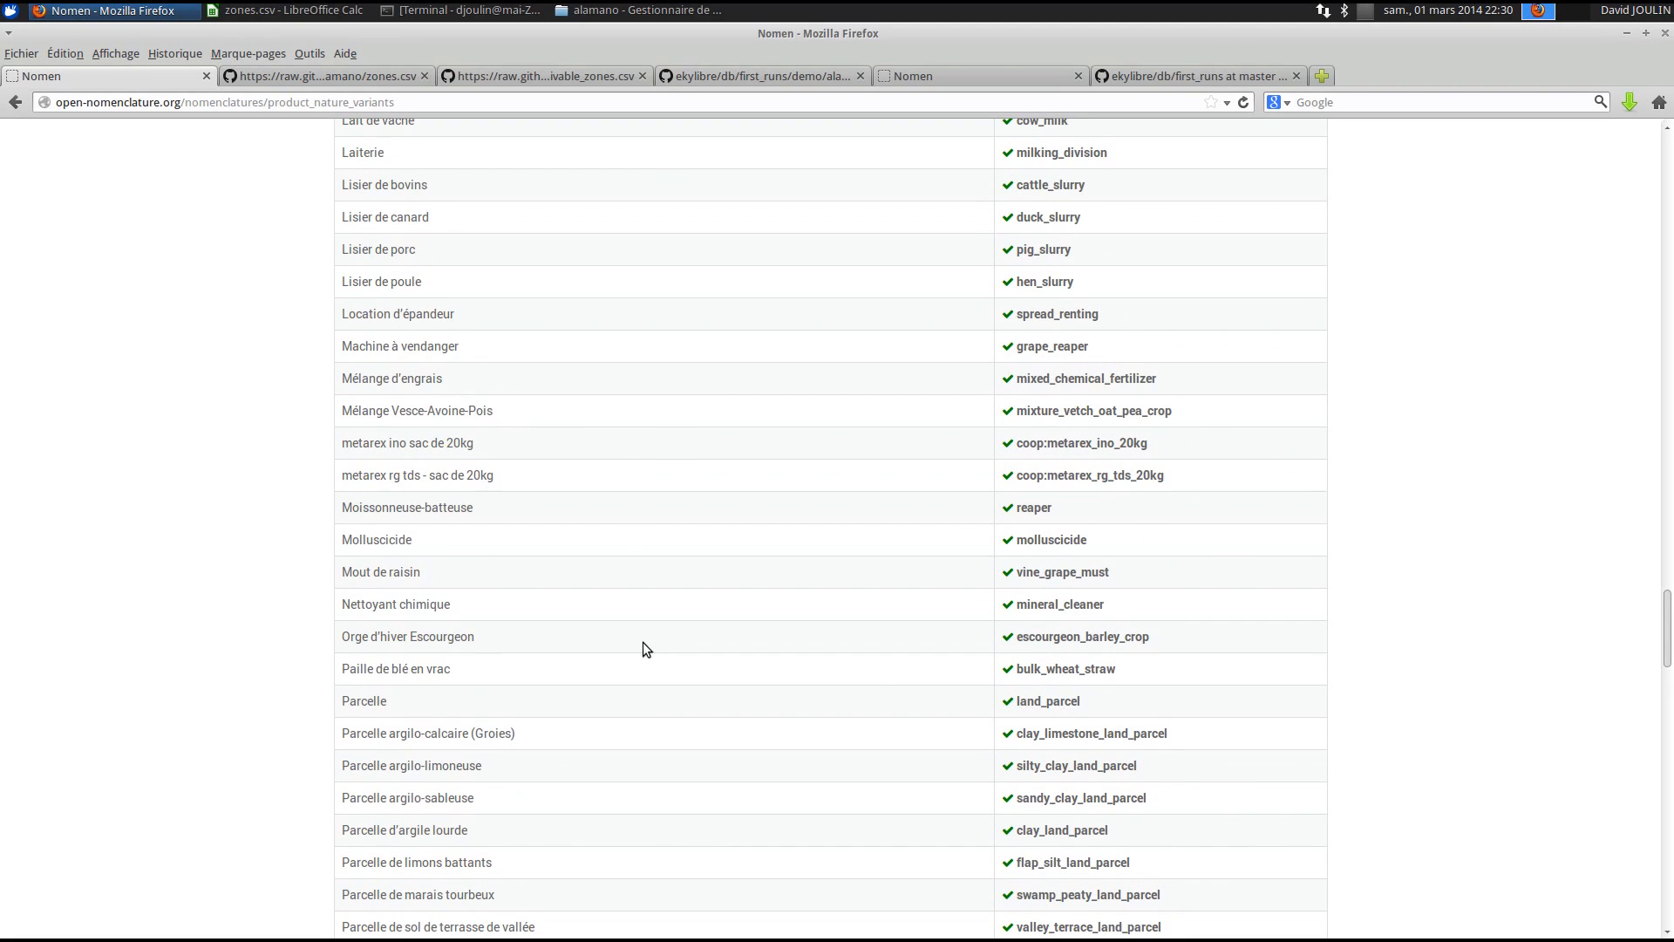
pyautogui.scroll(-1, 639, 657)
pyautogui.scroll(-5, 636, 657)
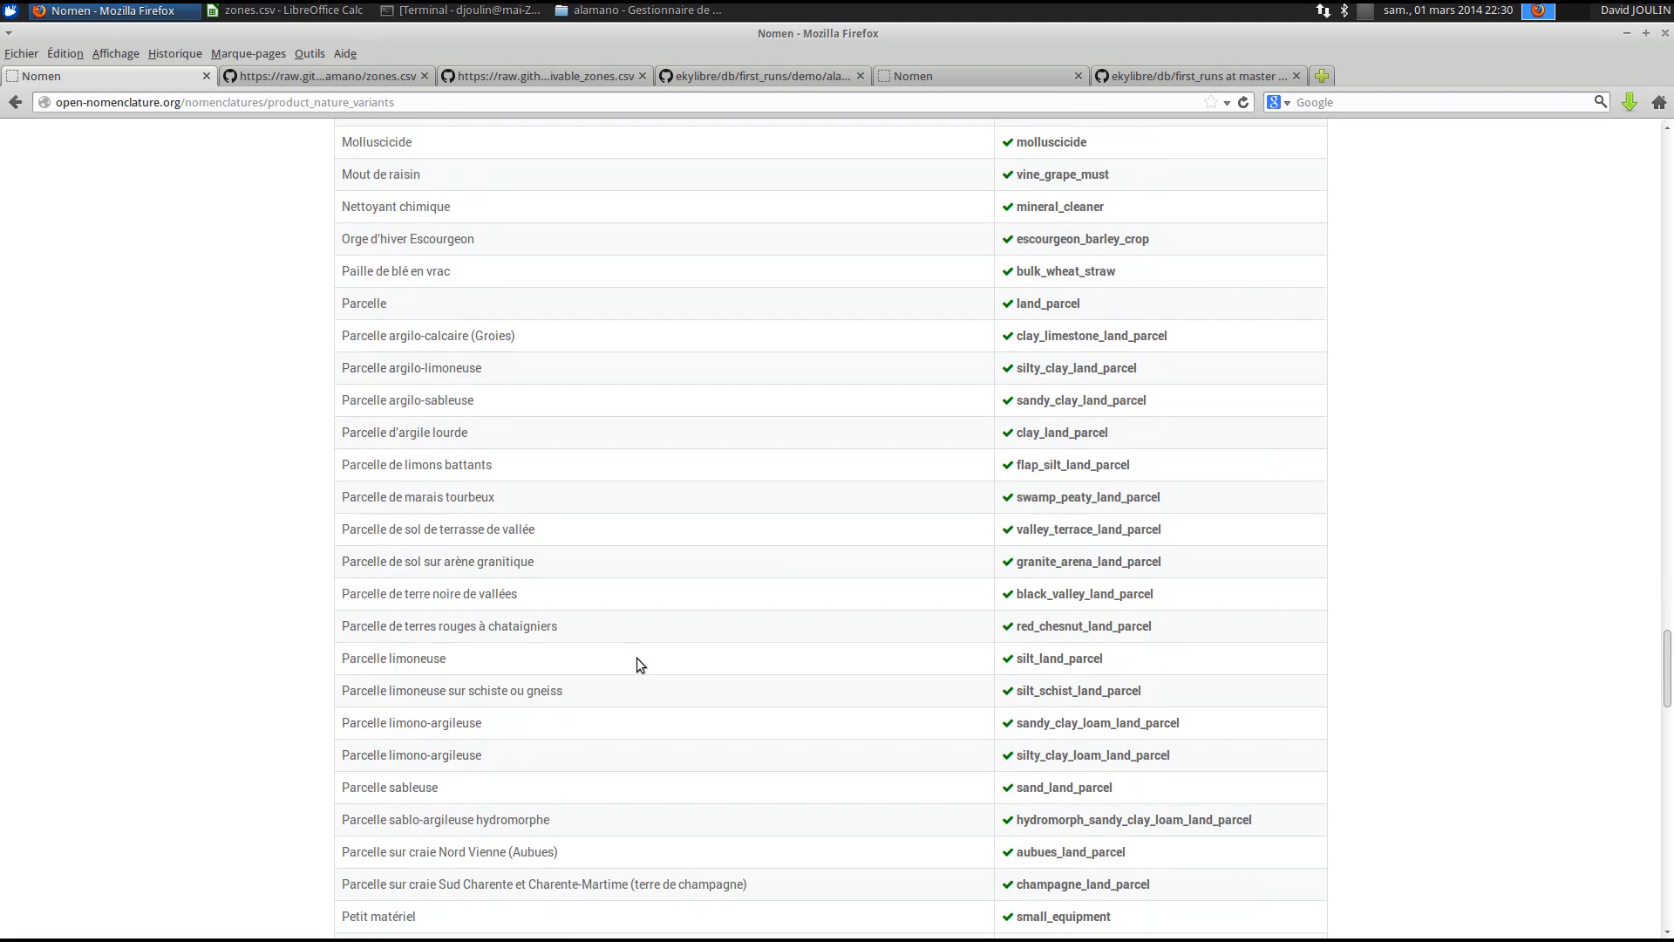
pyautogui.click(305, 11)
pyautogui.click(406, 629)
pyautogui.scroll(-3, 39, 701)
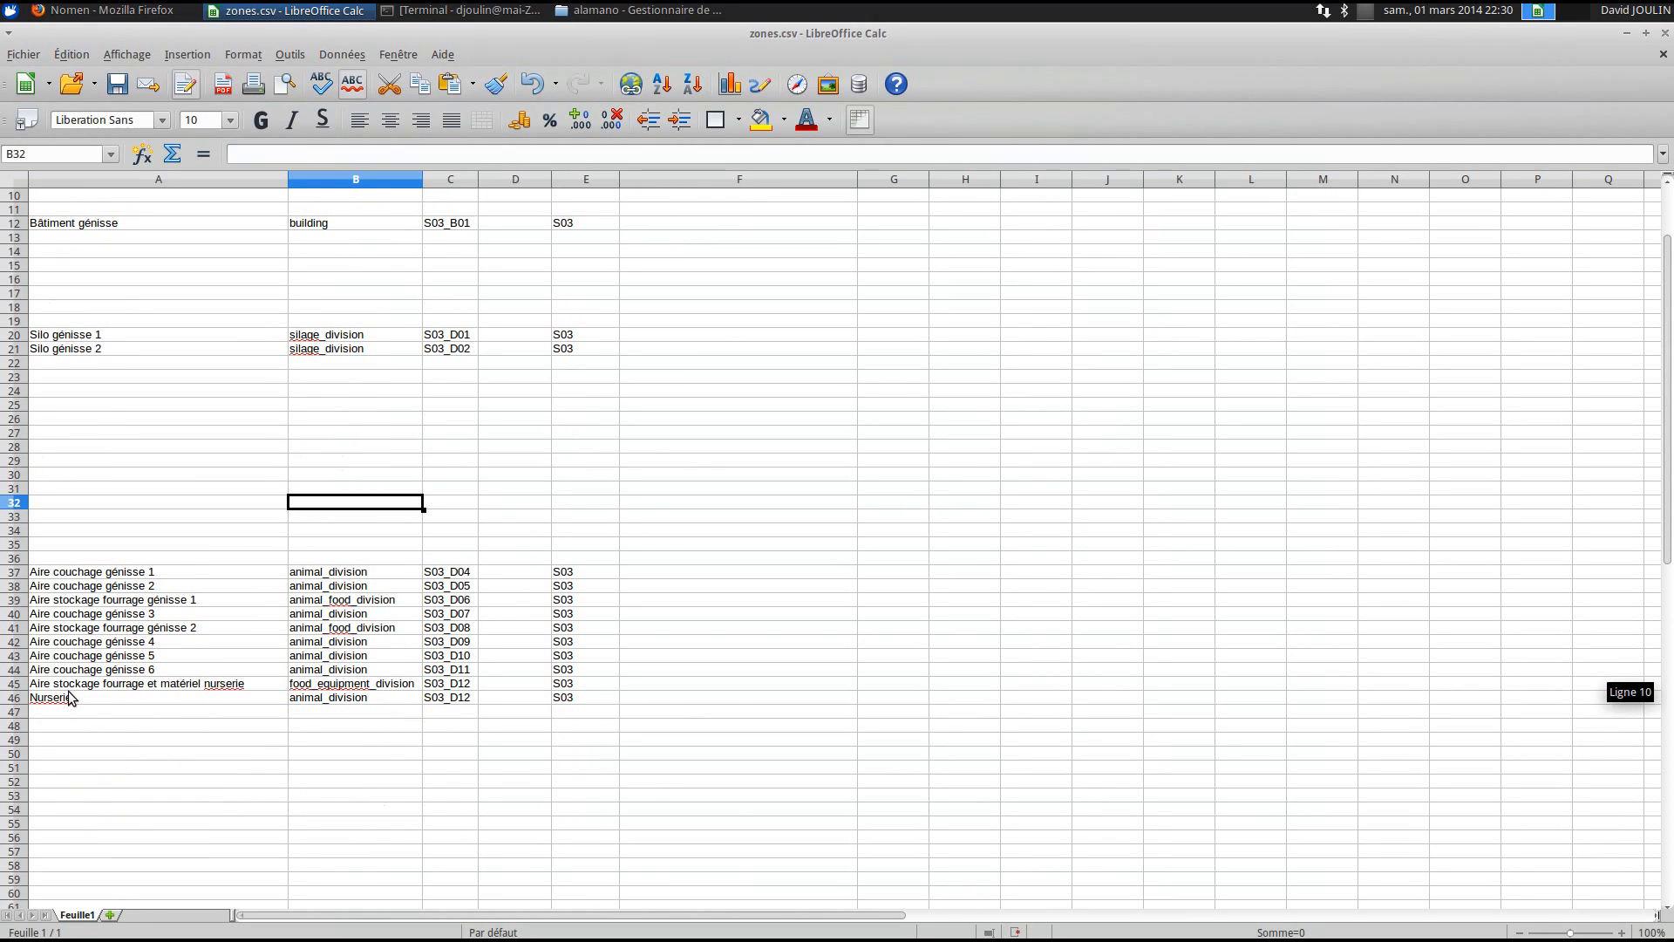
pyautogui.moveTo(76, 576); pyautogui.dragTo(76, 644)
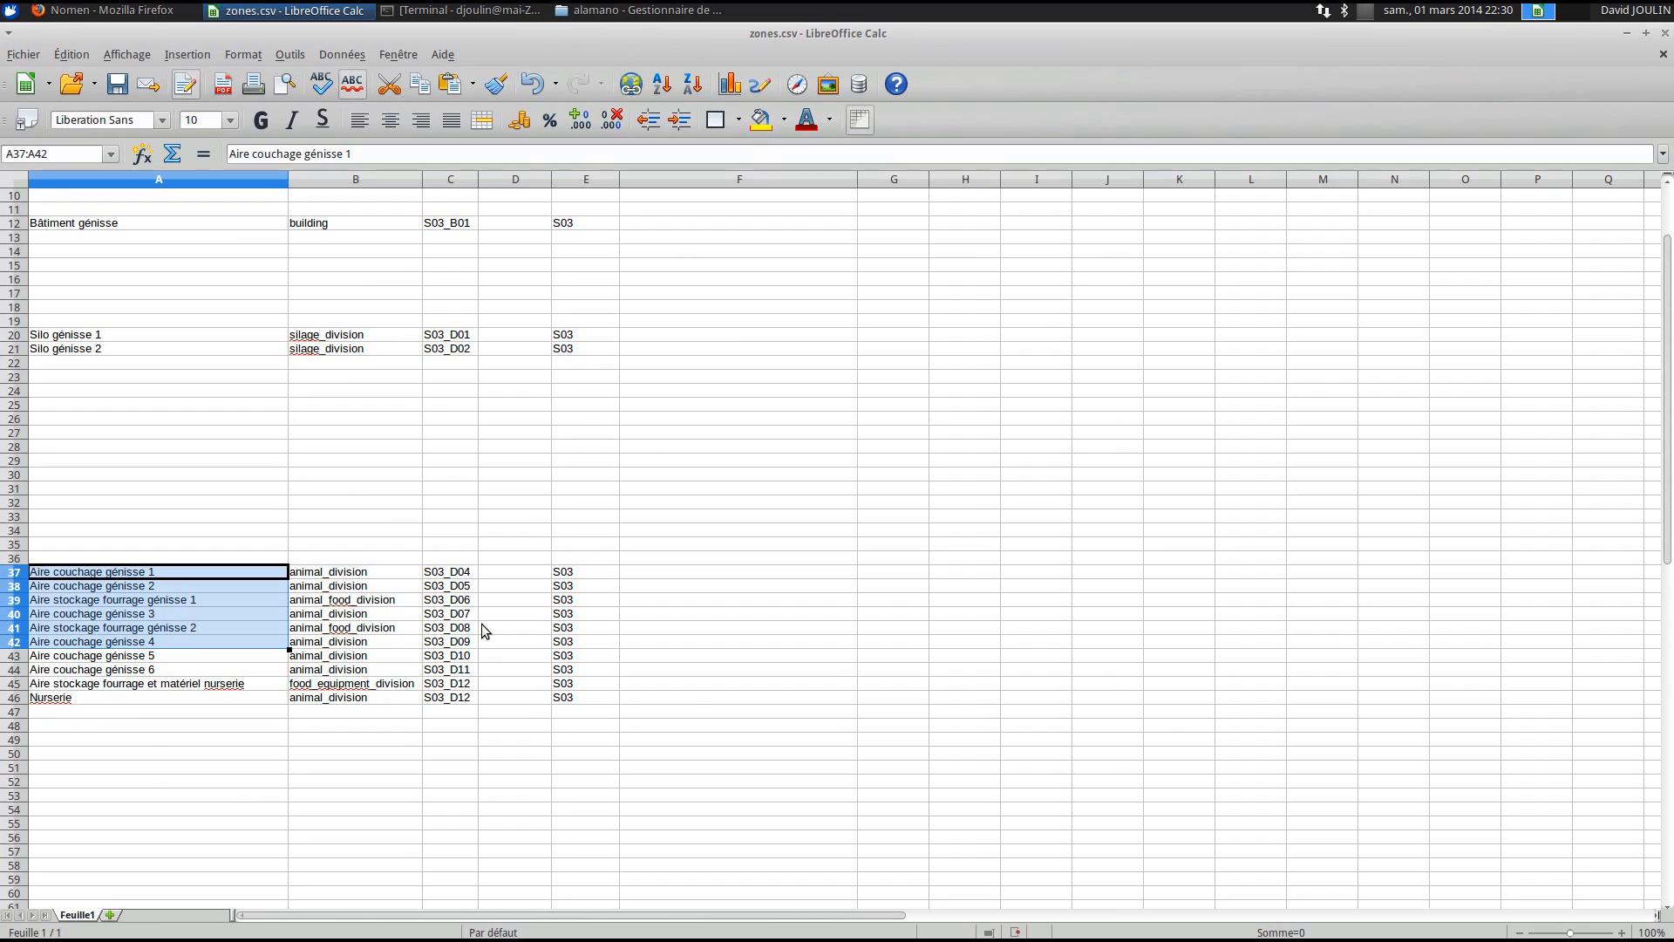
pyautogui.moveTo(576, 572); pyautogui.dragTo(577, 644)
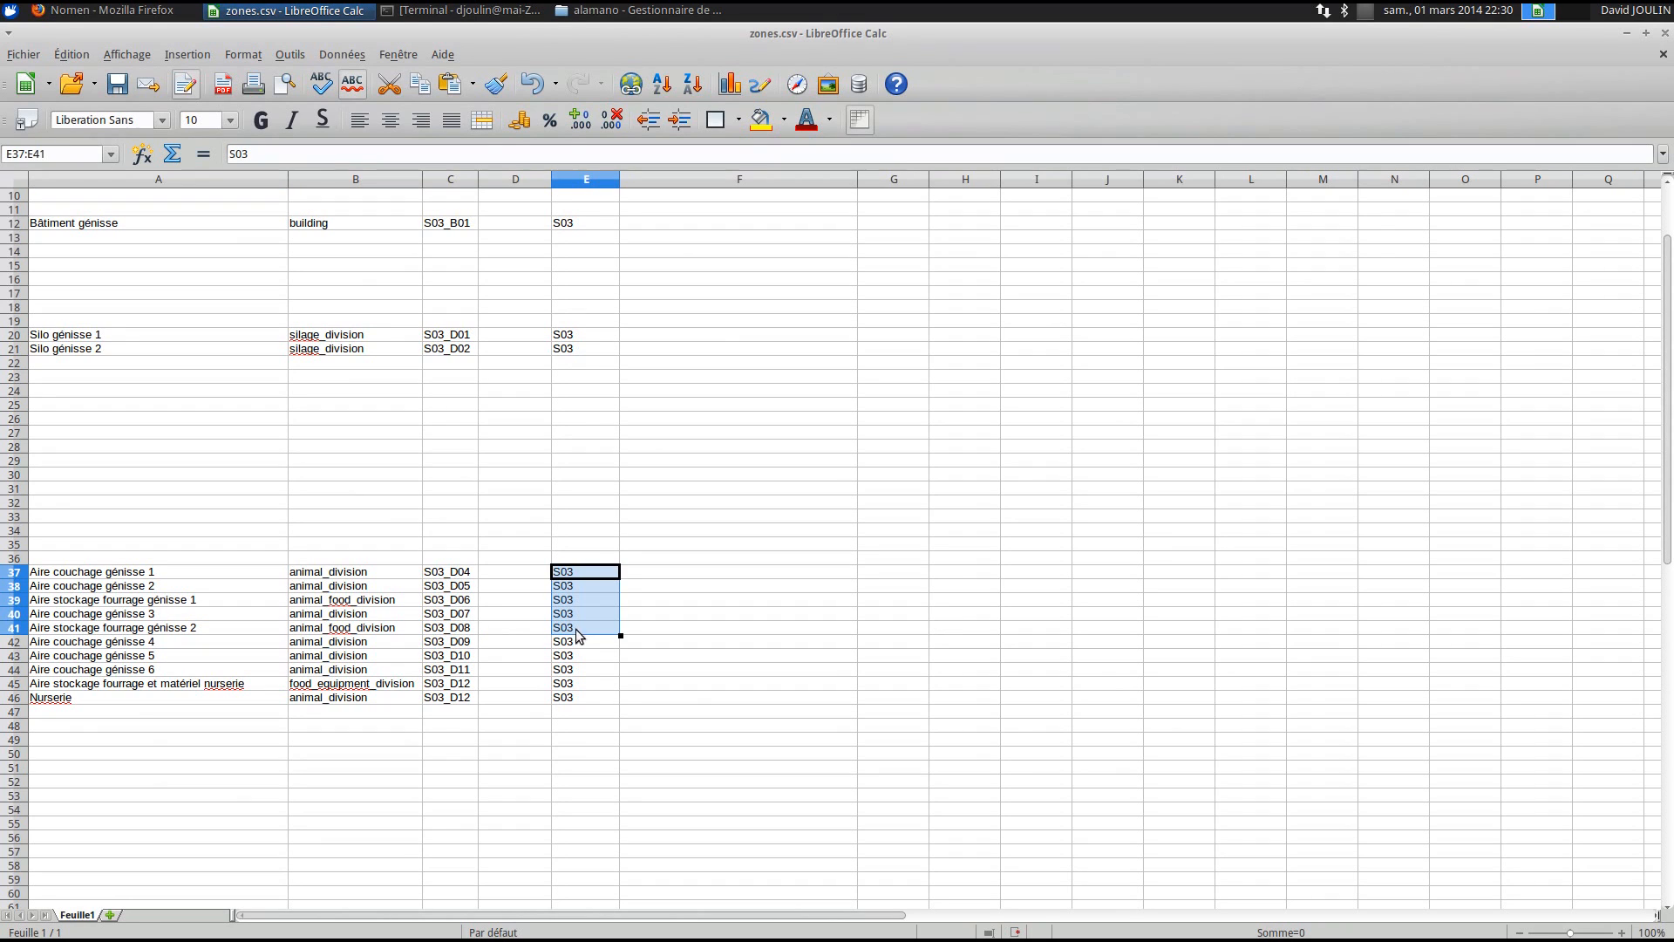
pyautogui.click(371, 575)
pyautogui.click(360, 586)
pyautogui.click(370, 576)
pyautogui.doubleClick(370, 575)
pyautogui.click(103, 574)
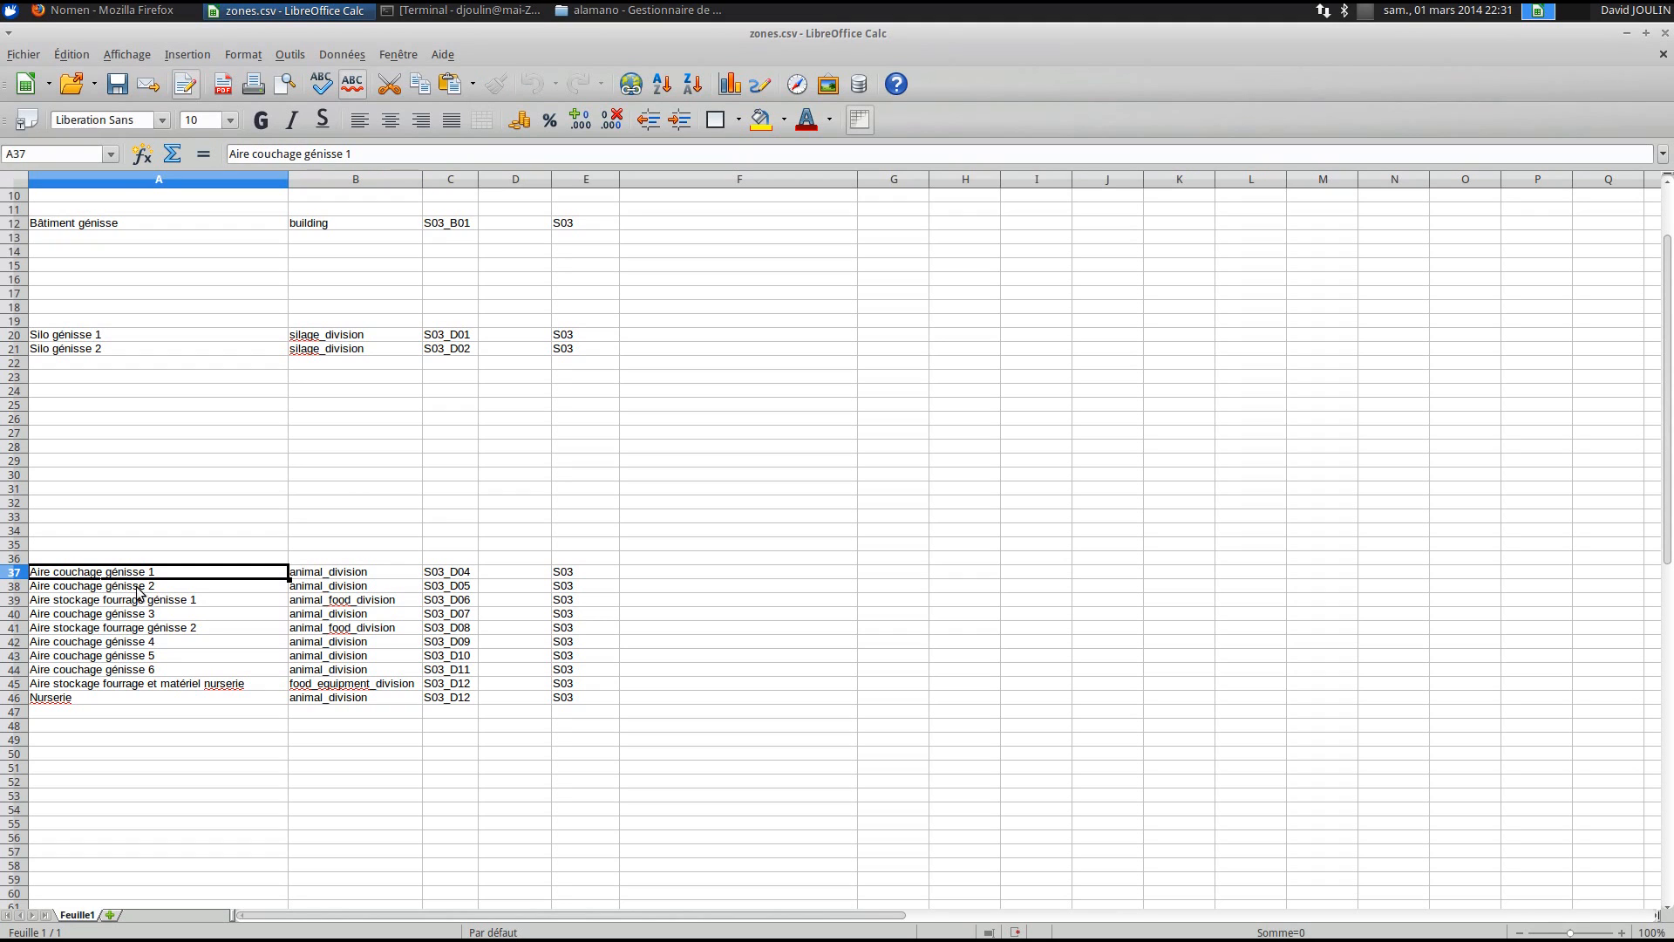
pyautogui.click(384, 604)
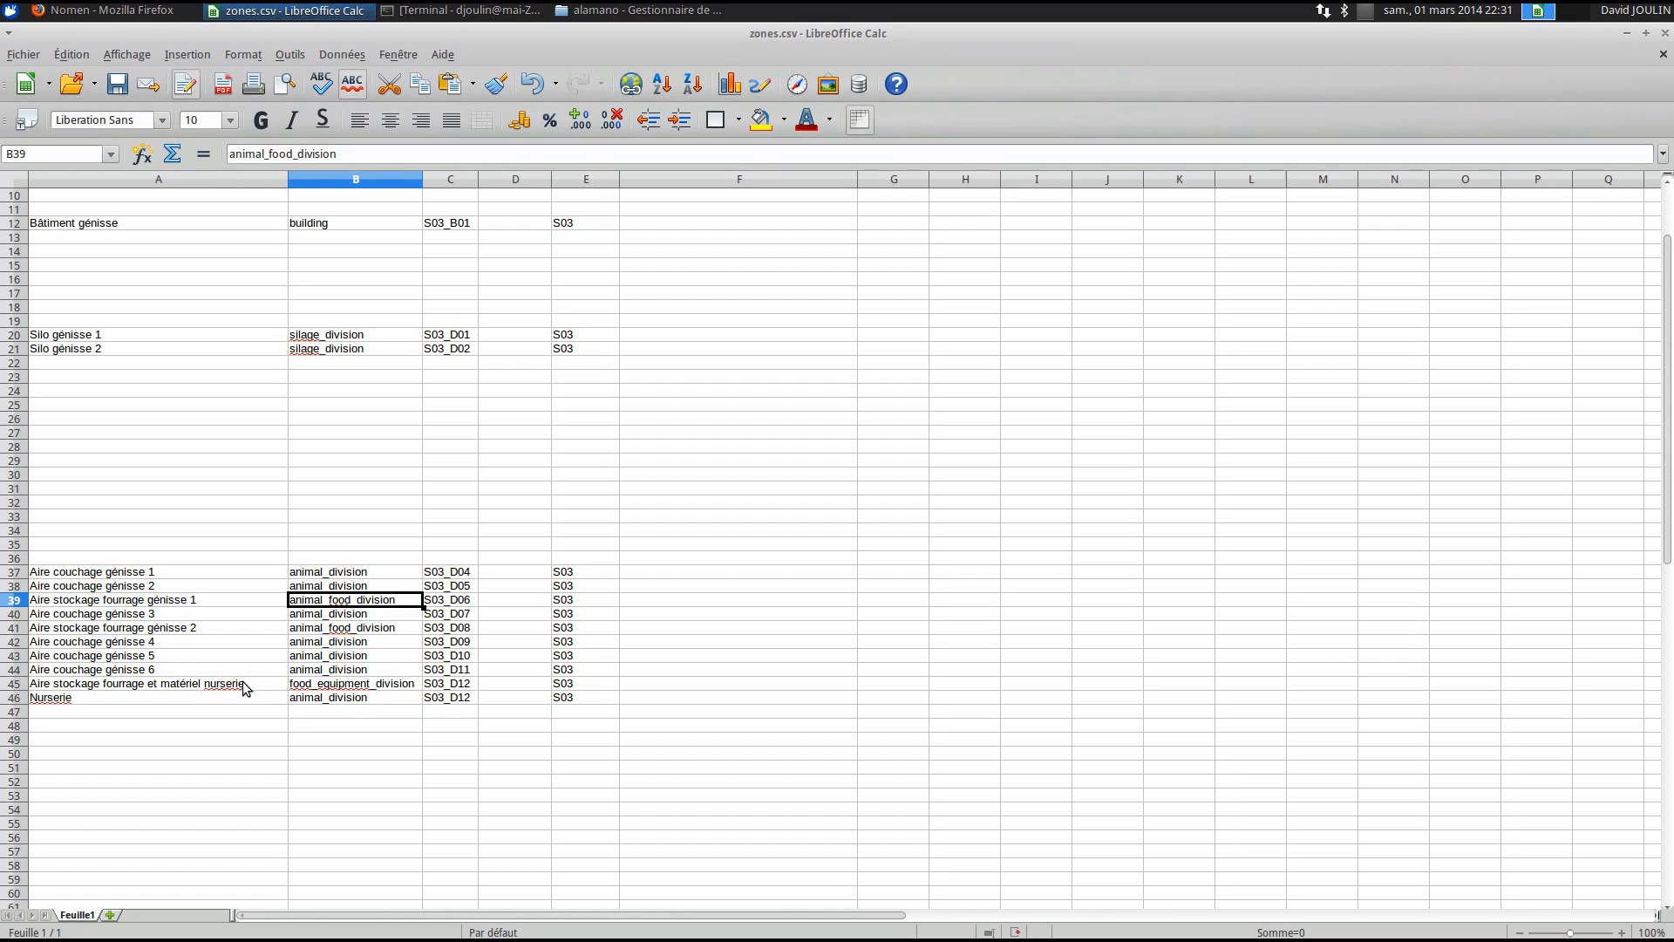
pyautogui.click(114, 686)
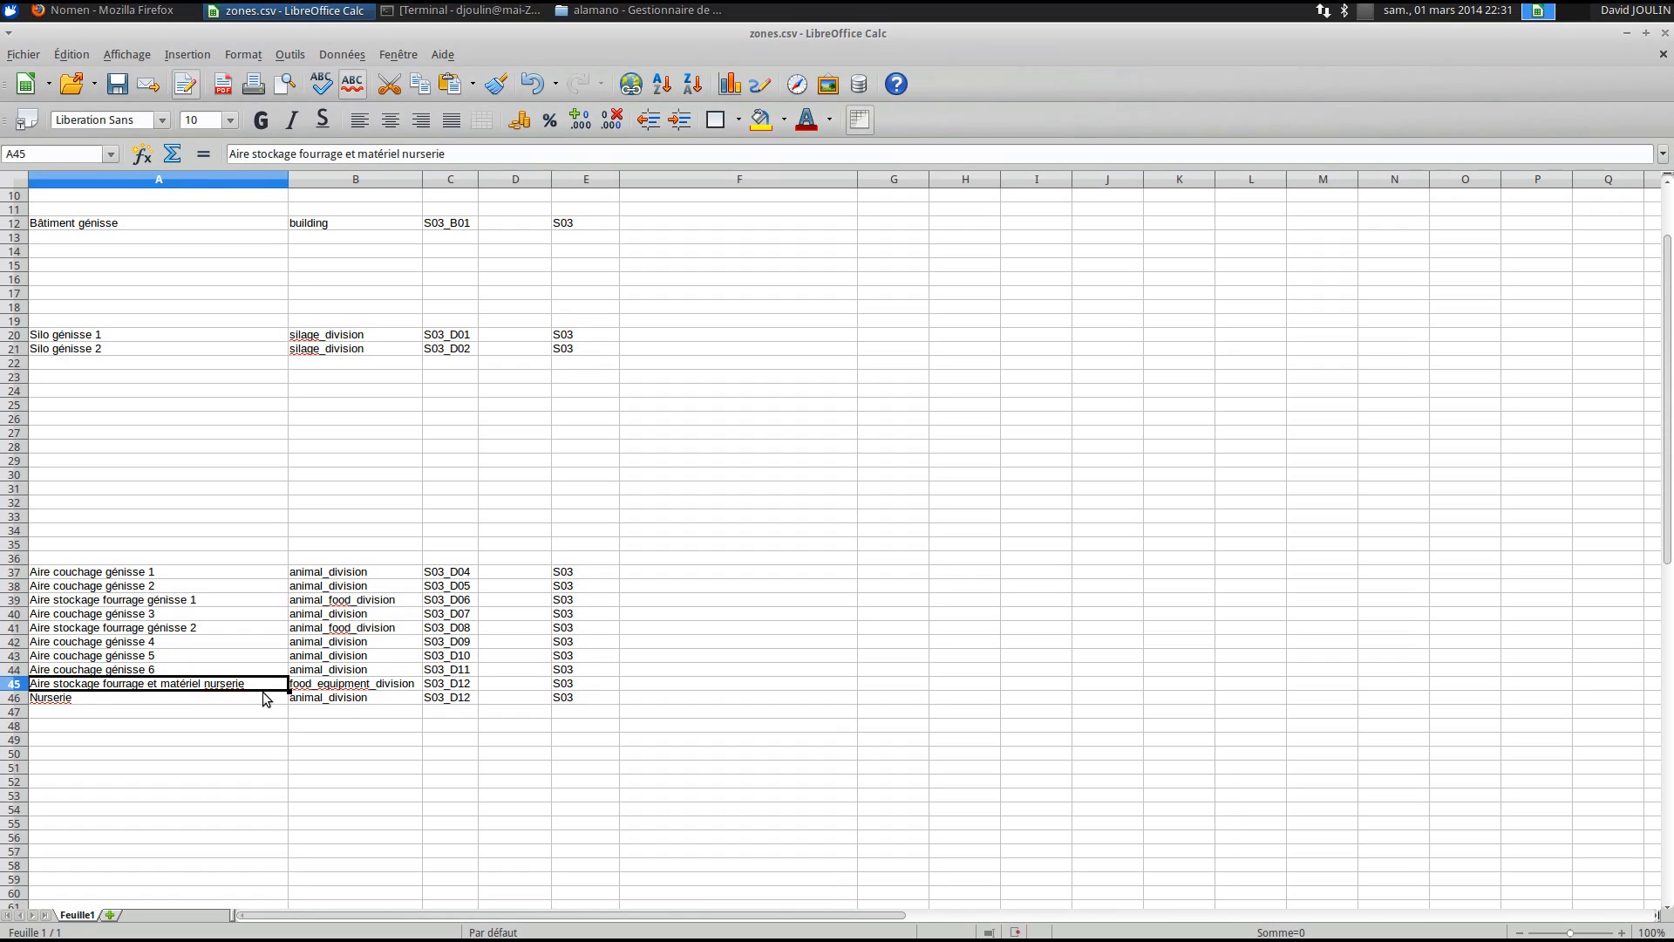
pyautogui.click(307, 686)
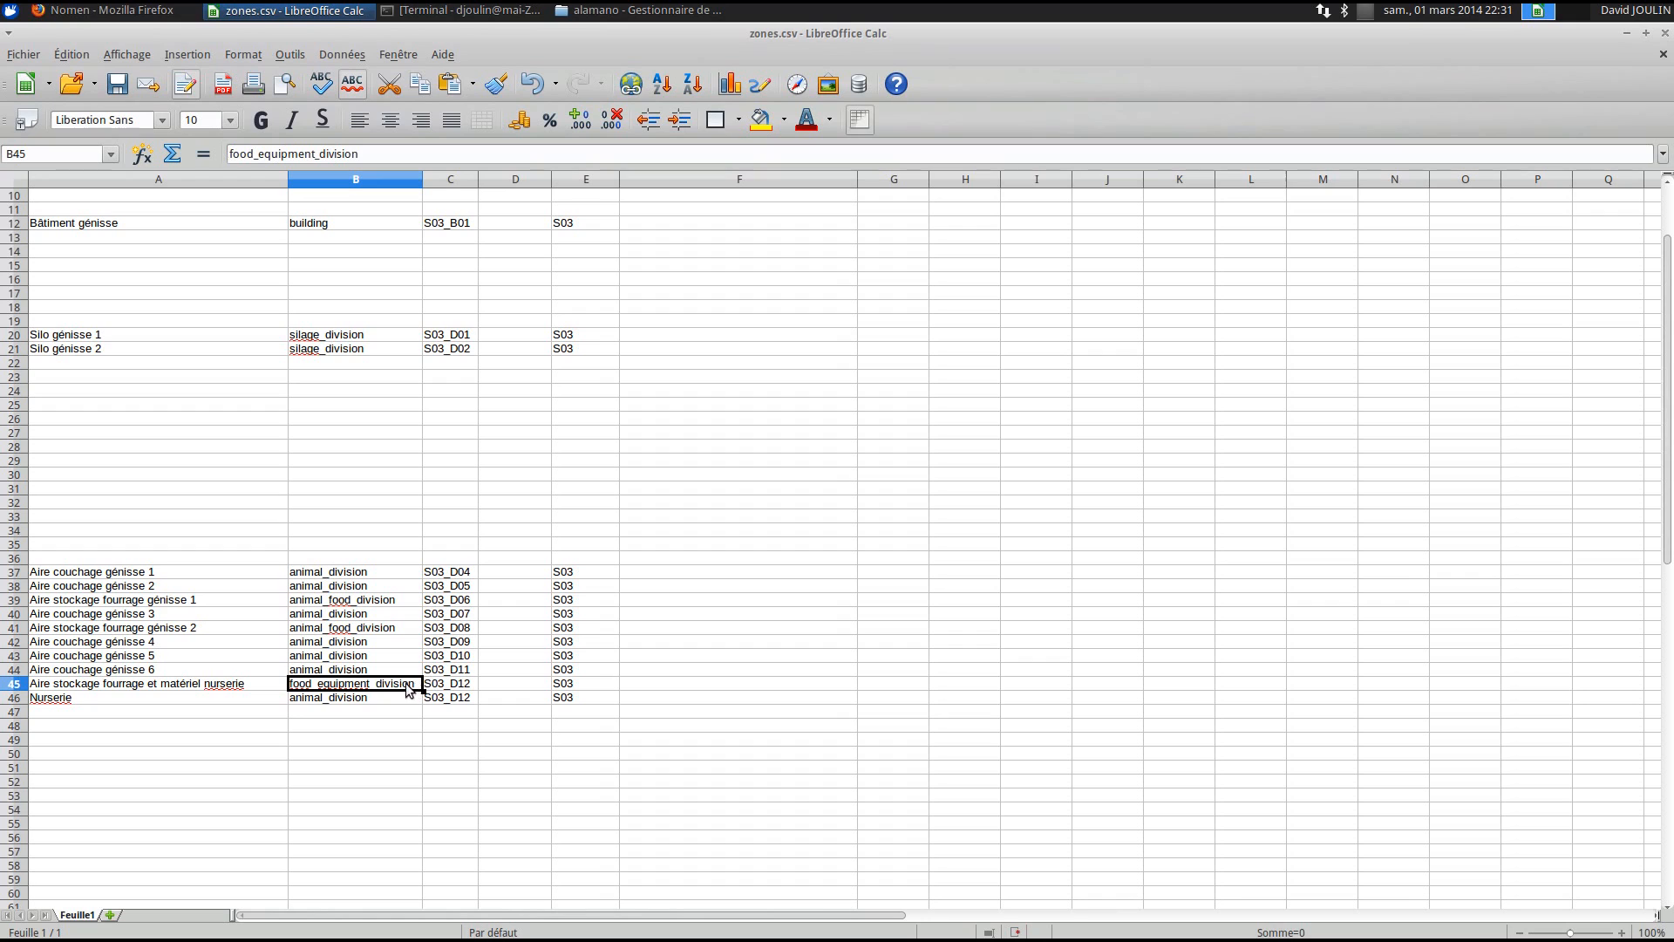
pyautogui.doubleClick(344, 685)
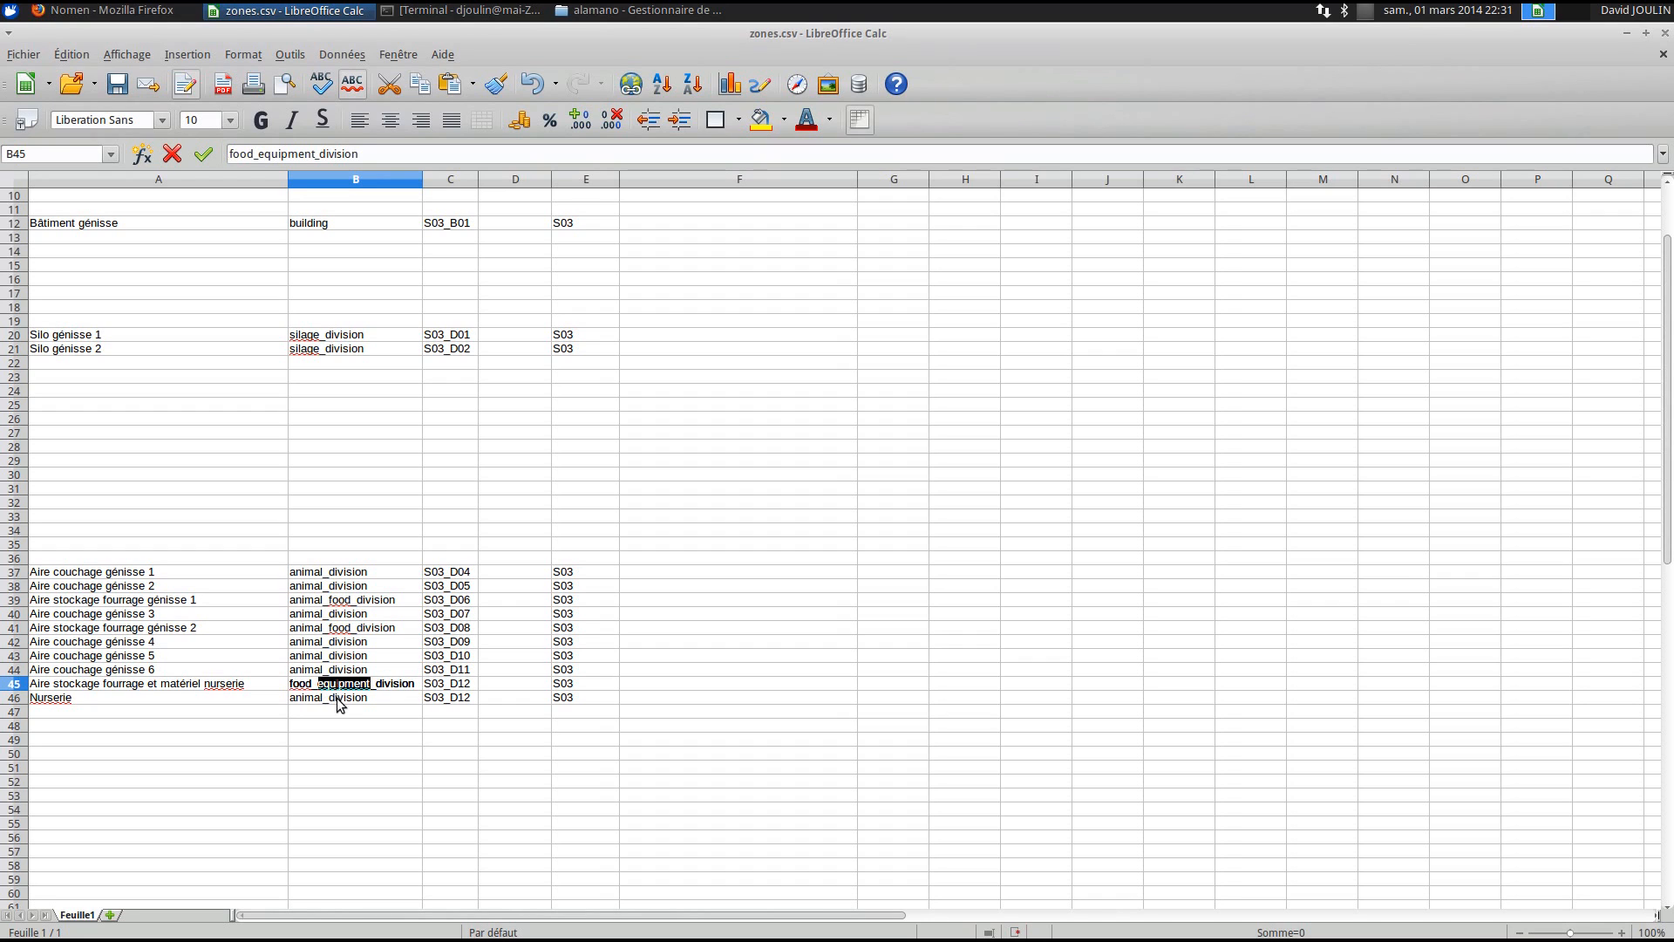
pyautogui.click(338, 704)
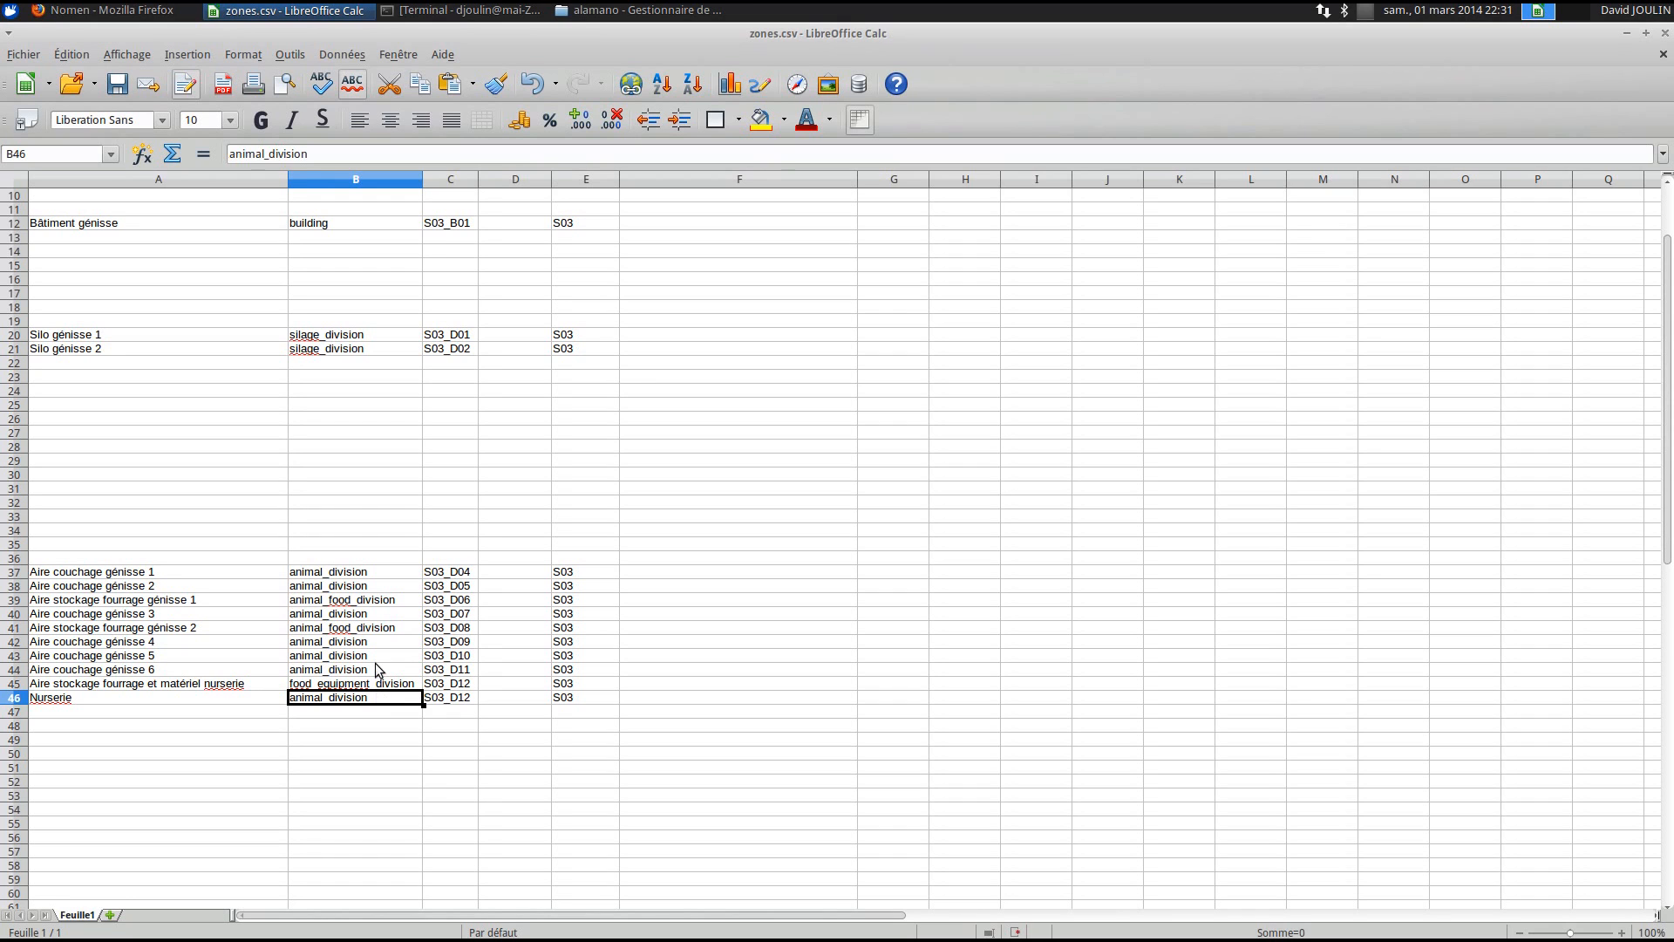
# - Save zones.csv, keeping the Text CSV format
pyautogui.scroll(3, 353, 536)
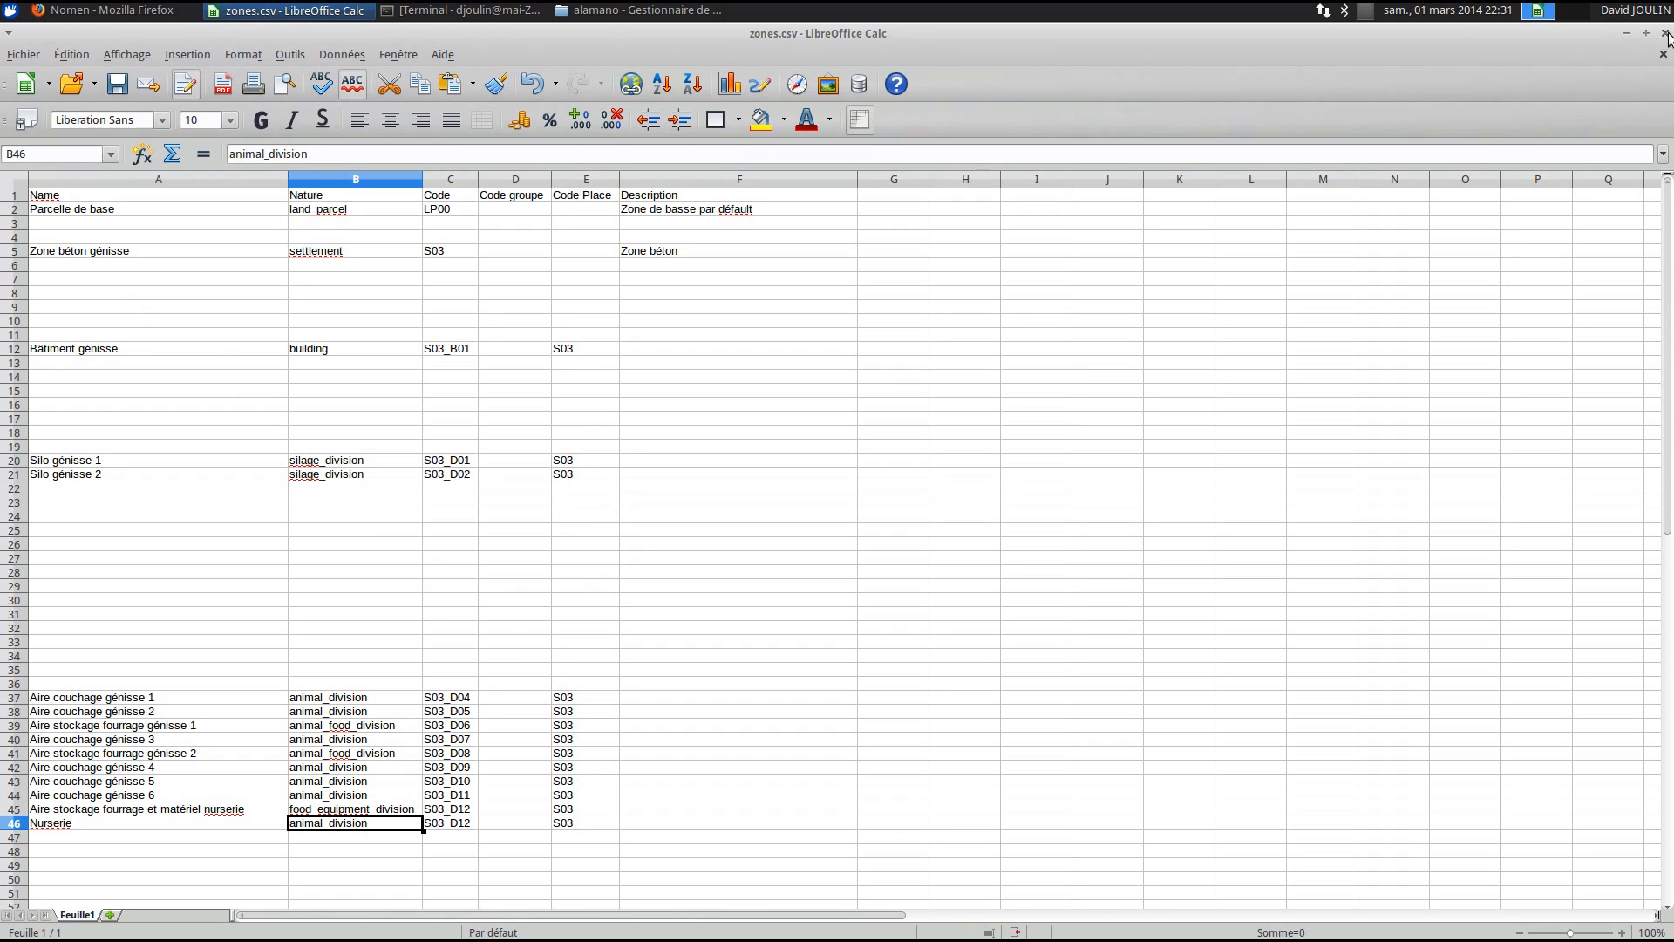
pyautogui.hotkey('ctrl', 's')
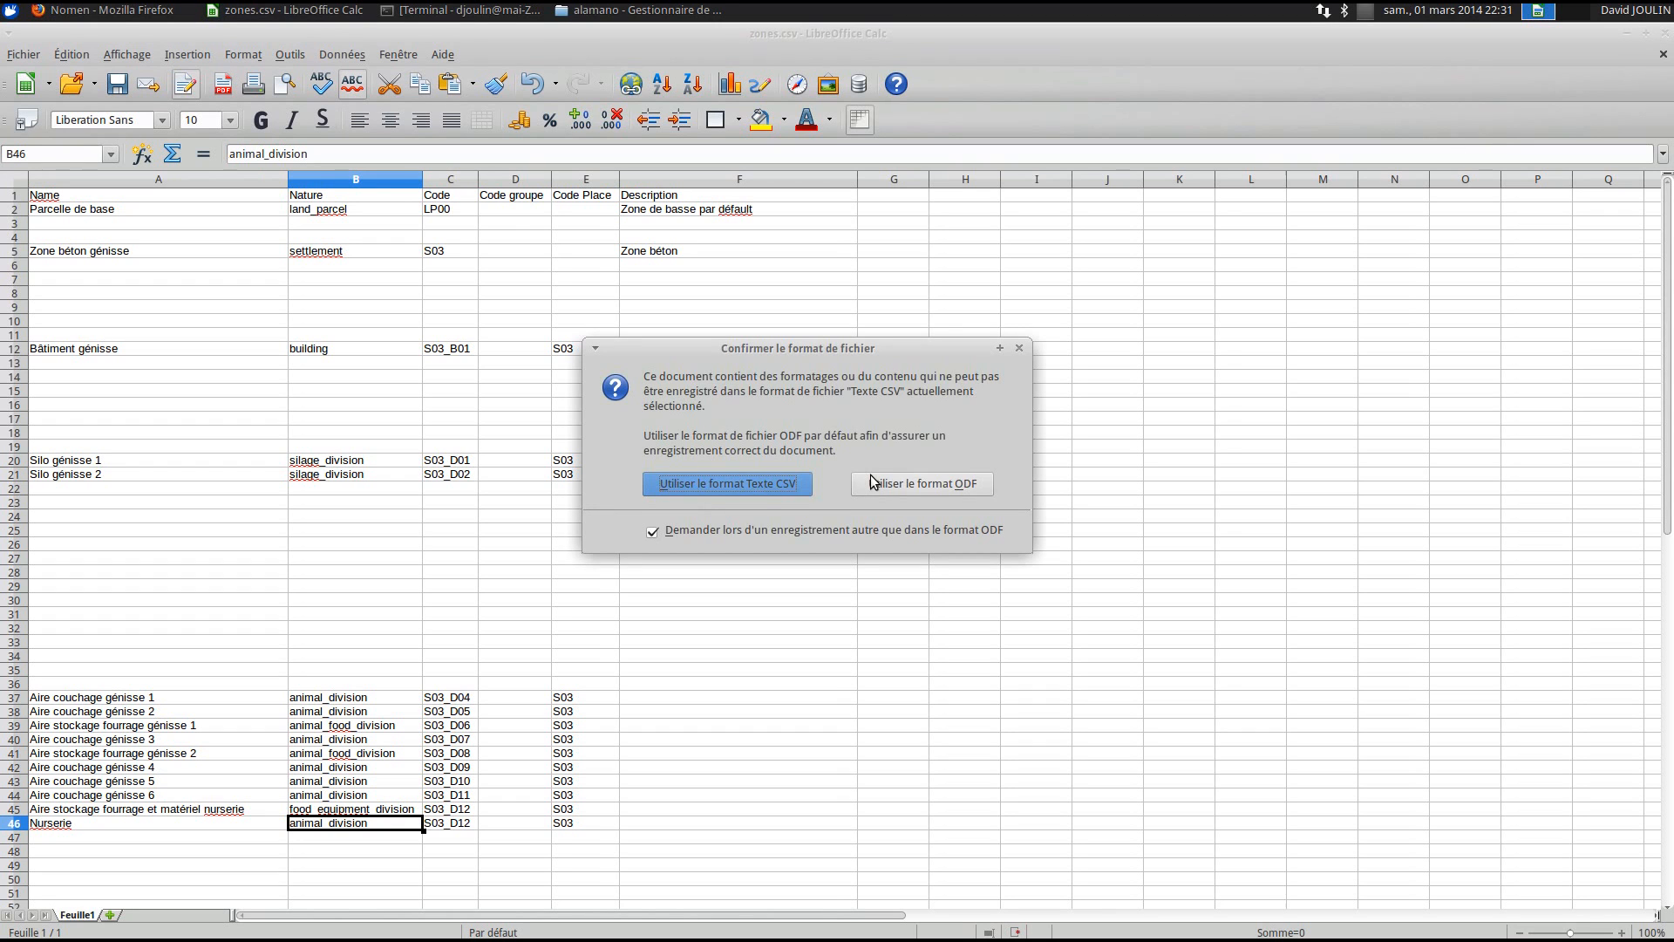
pyautogui.click(740, 483)
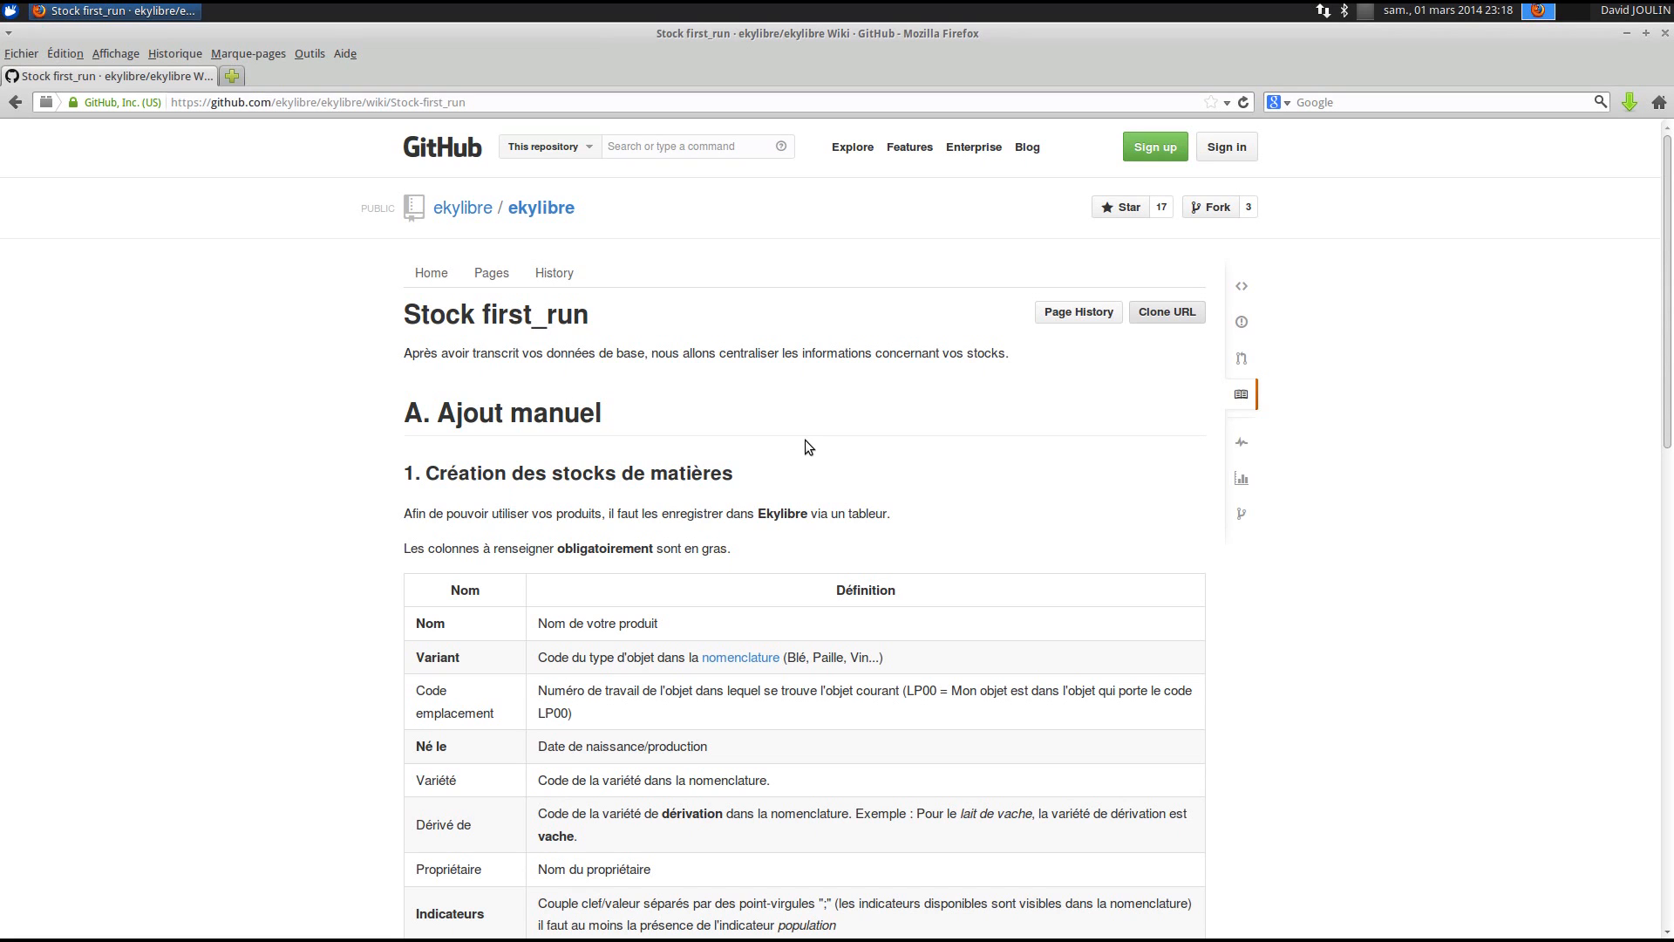
# - Open the wiki's example matters.csv link in a new tab and view it as raw text
pyautogui.scroll(-3, 688, 431)
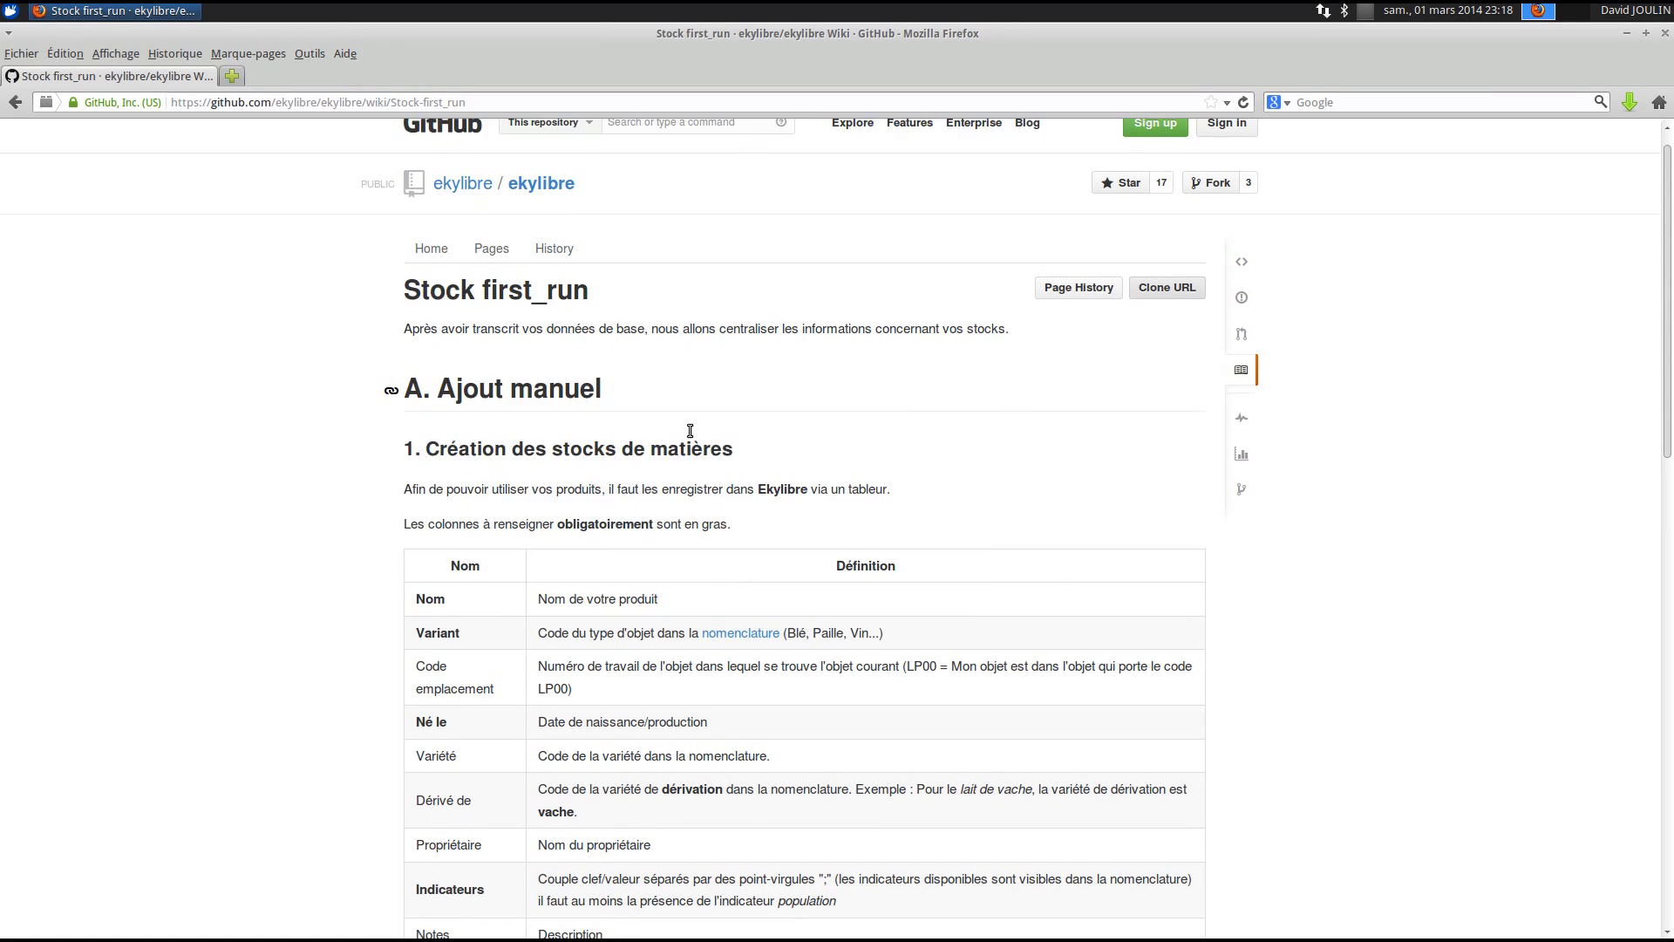
pyautogui.scroll(-18, 688, 429)
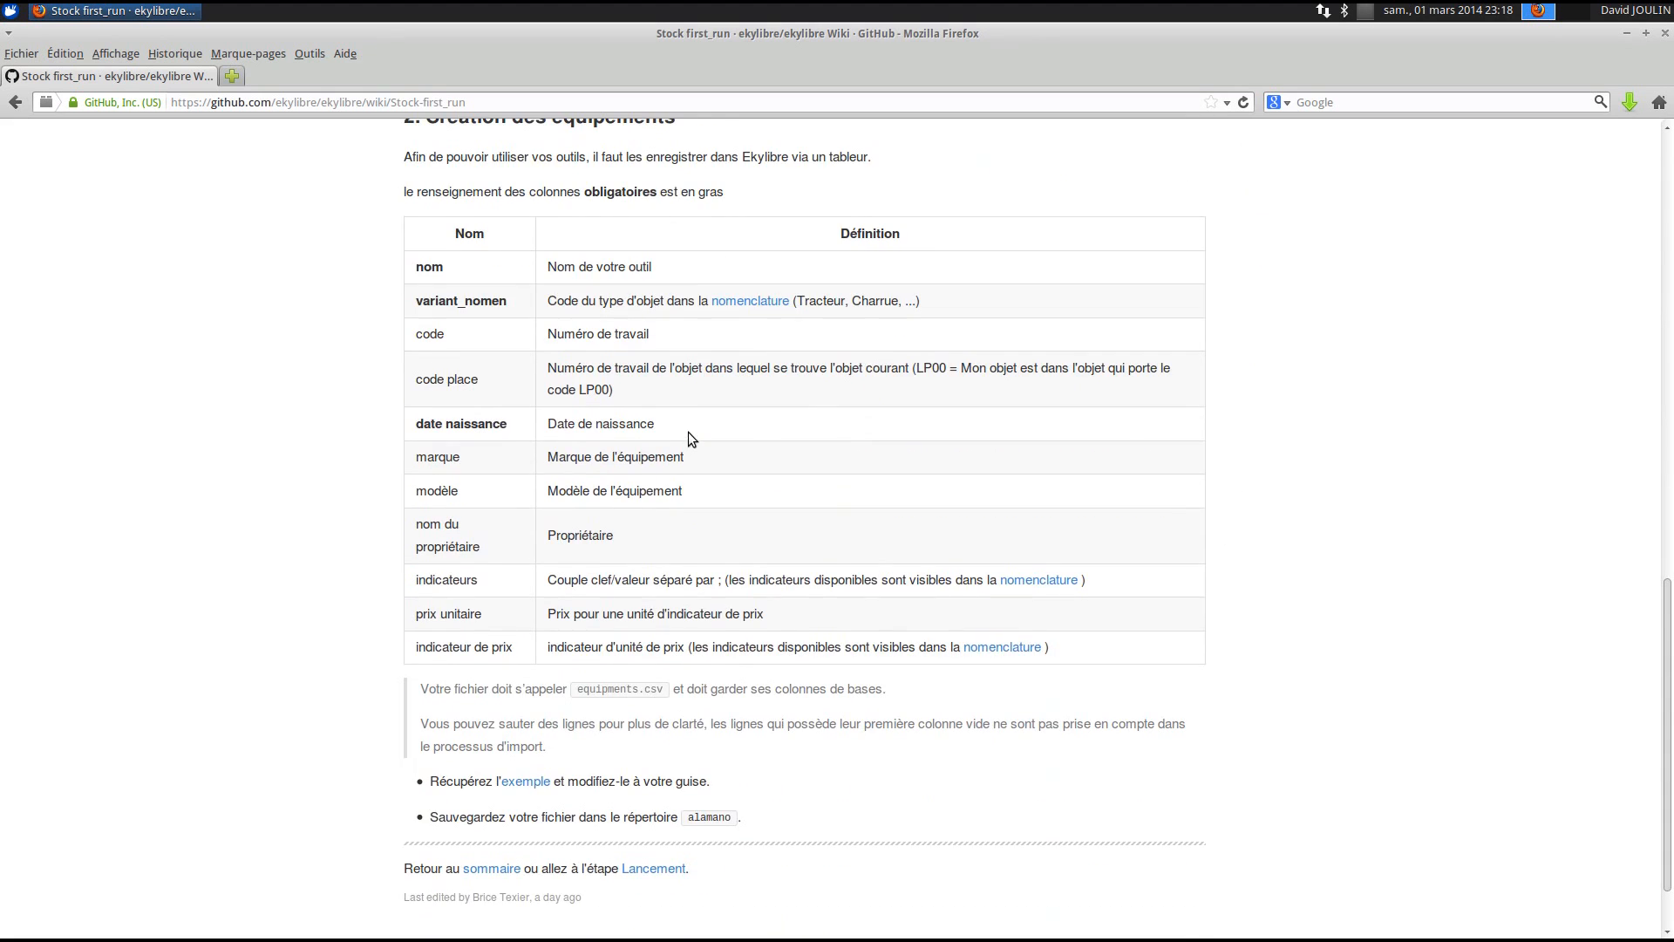
pyautogui.scroll(15, 687, 432)
pyautogui.scroll(3, 689, 437)
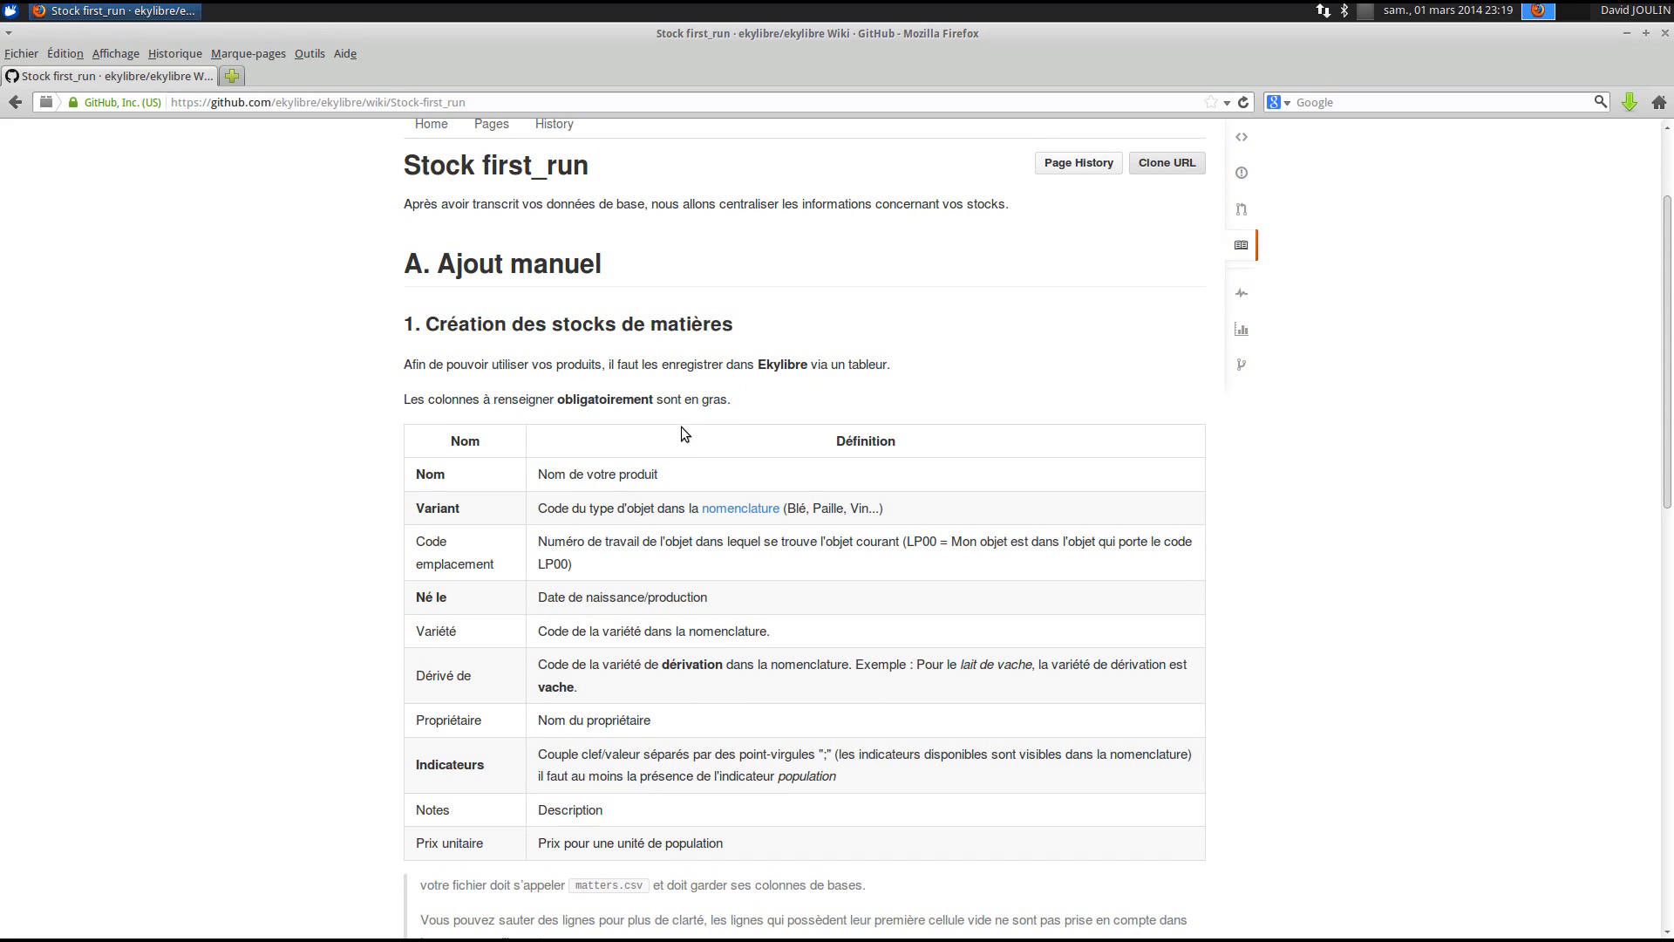
pyautogui.scroll(-8, 675, 431)
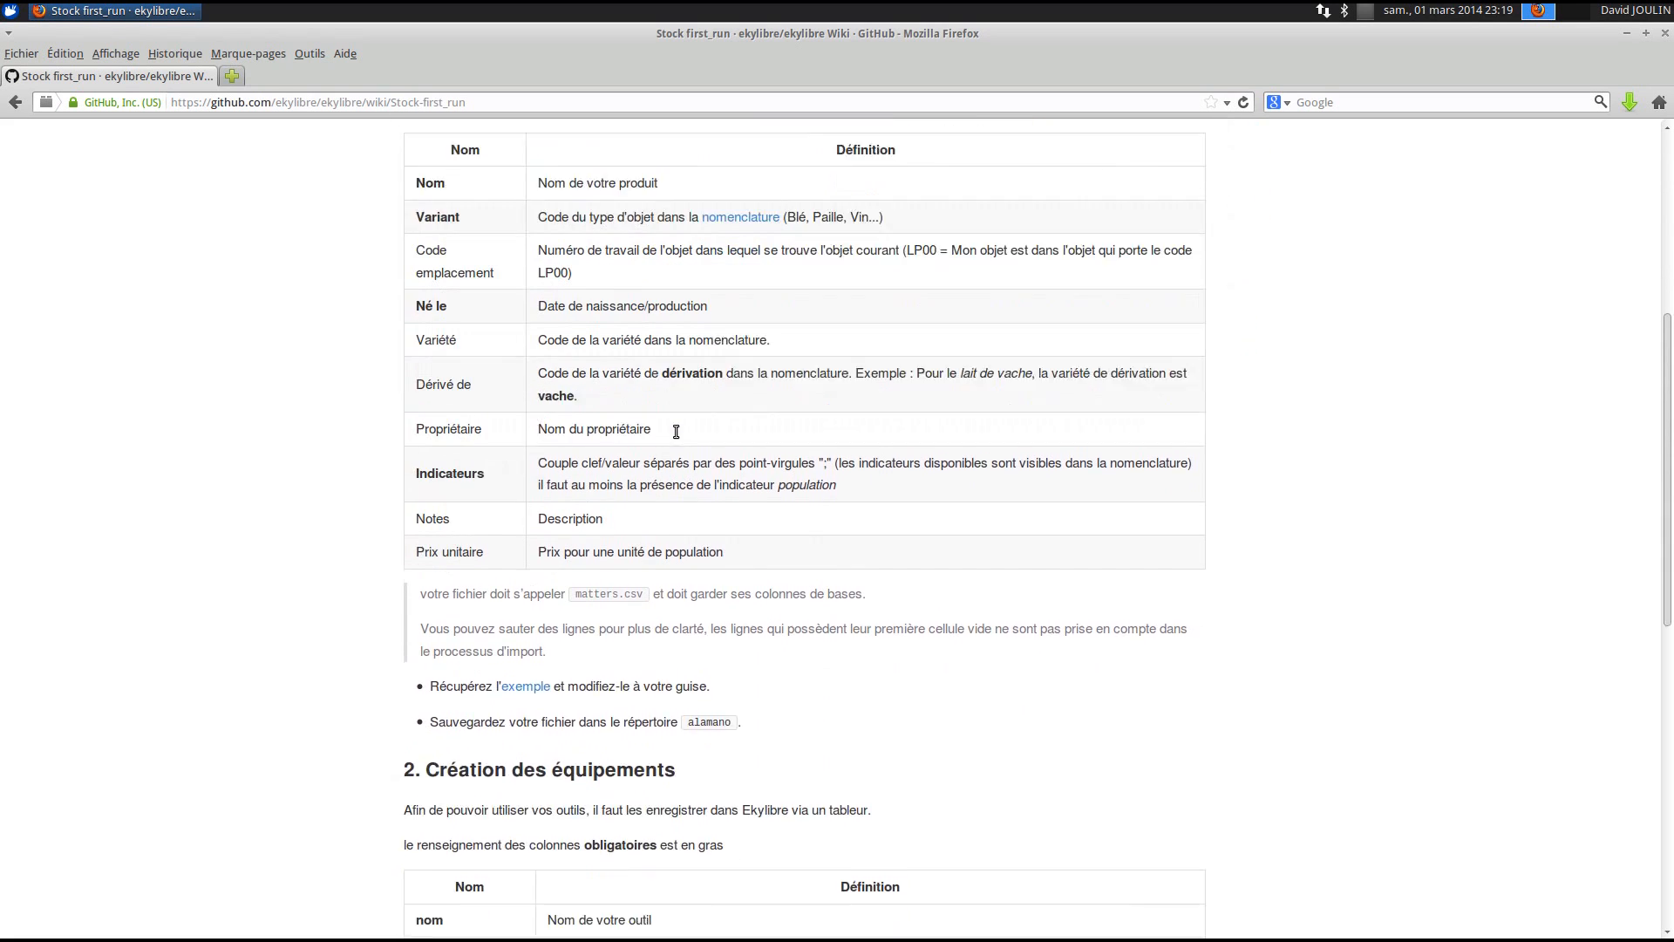
pyautogui.rightClick(524, 580)
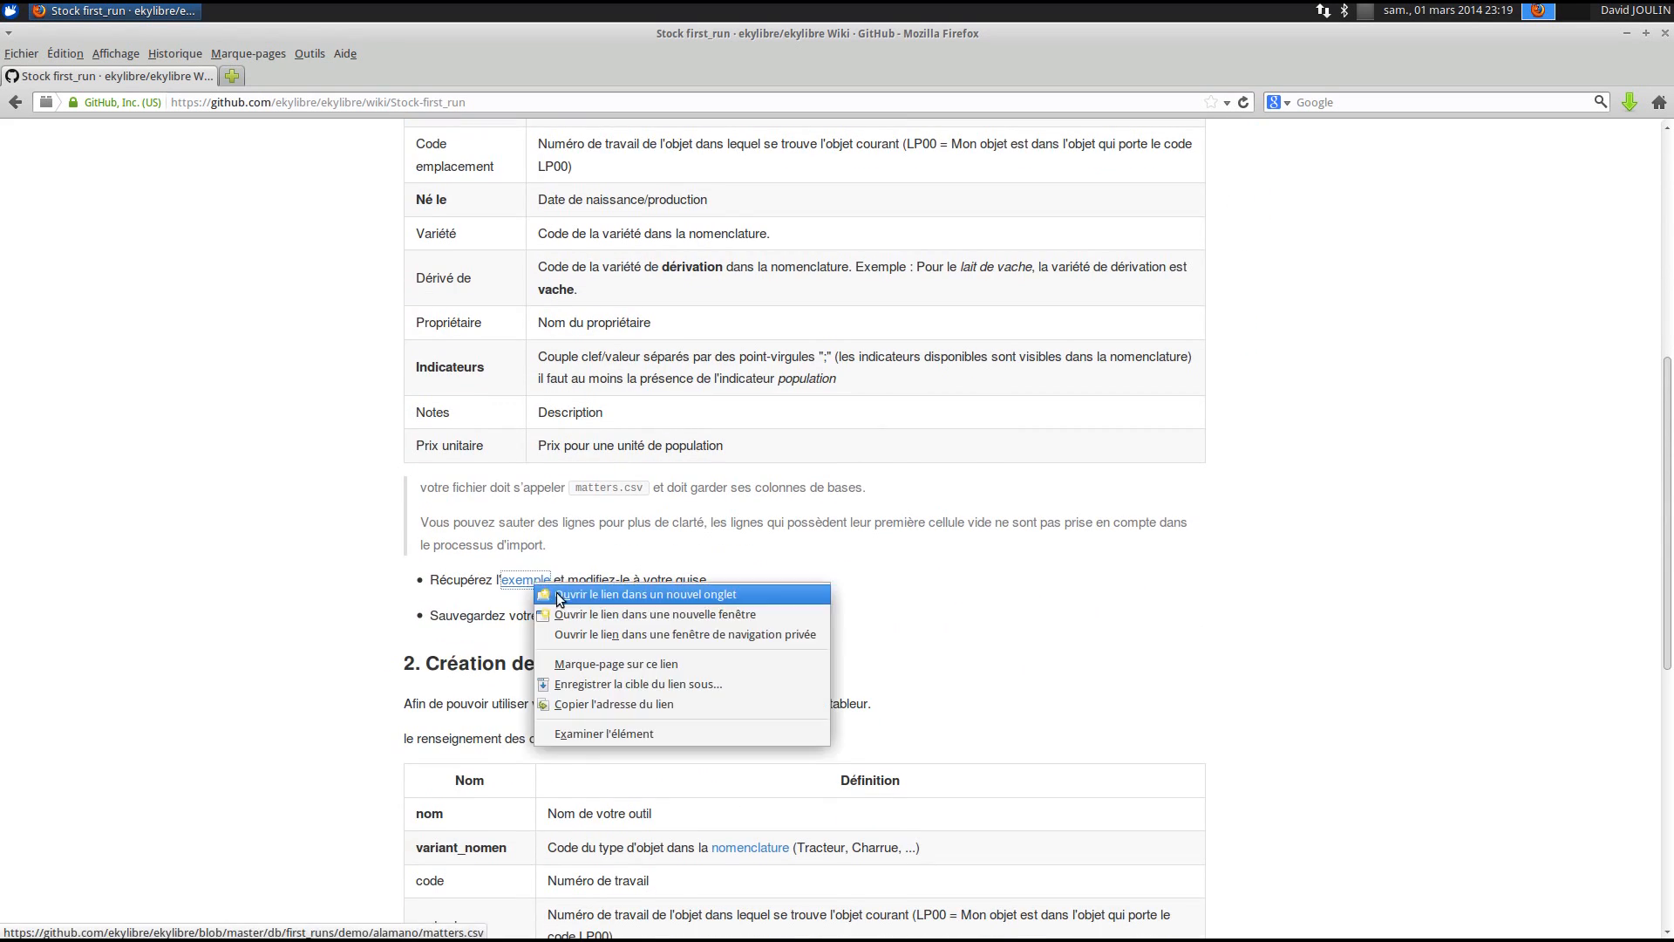
pyautogui.click(556, 593)
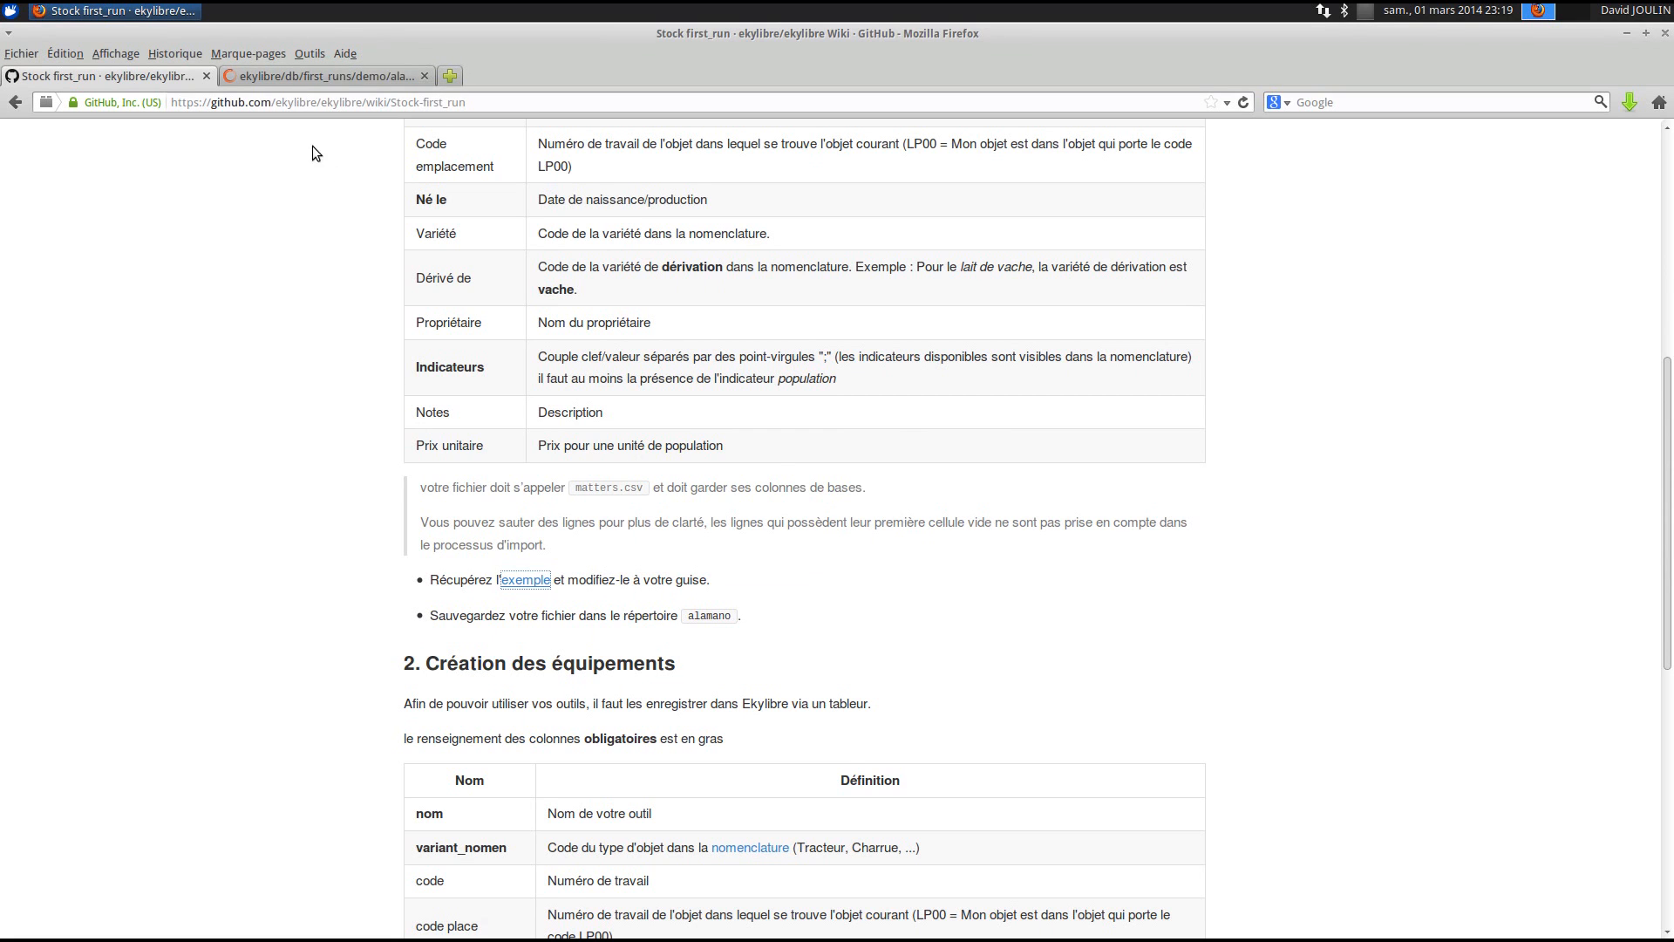
pyautogui.click(306, 81)
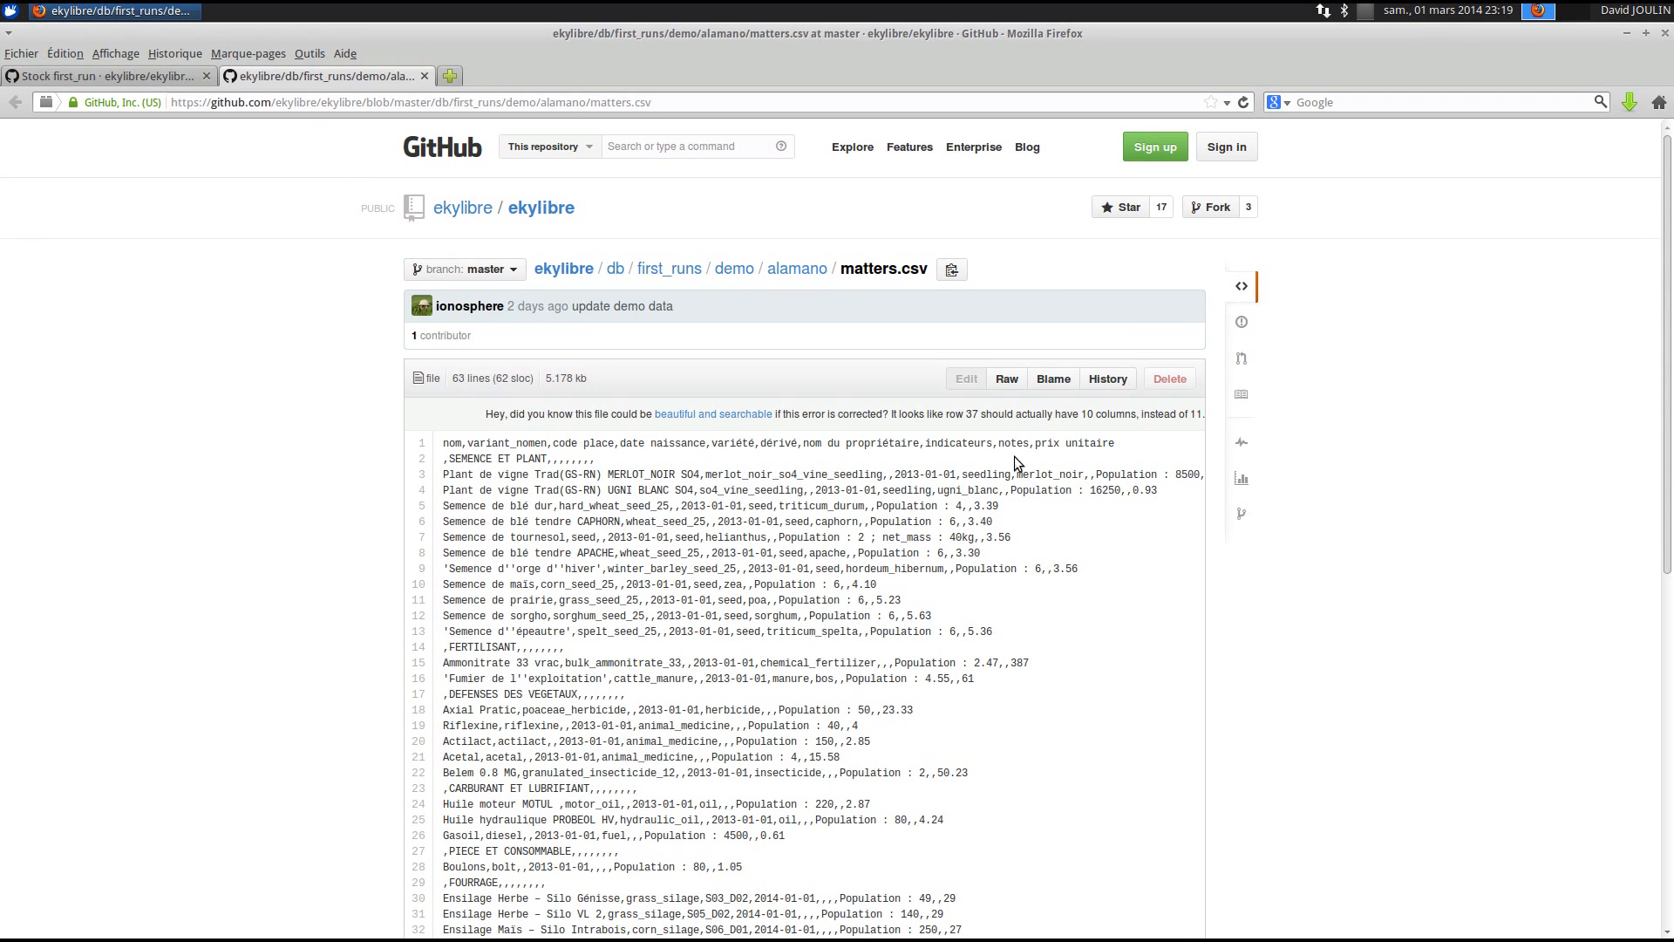
pyautogui.click(1010, 380)
# - Save the raw matters.csv page into the alamano folder
pyautogui.rightClick(173, 382)
pyautogui.click(261, 477)
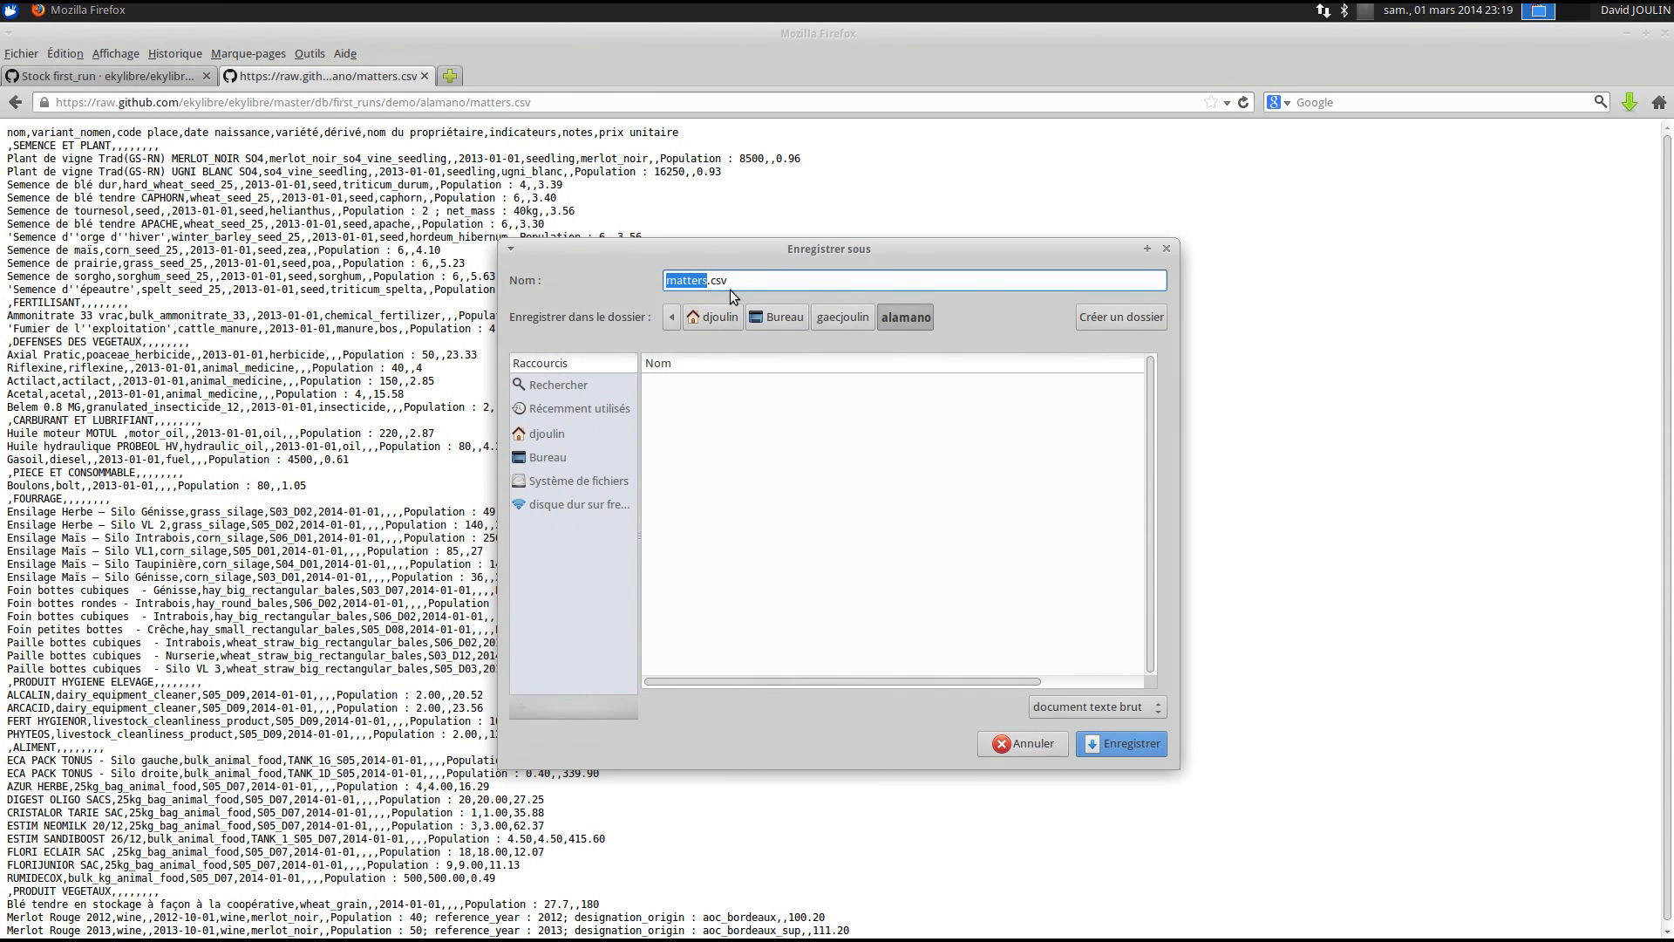
pyautogui.click(902, 317)
pyautogui.click(1121, 744)
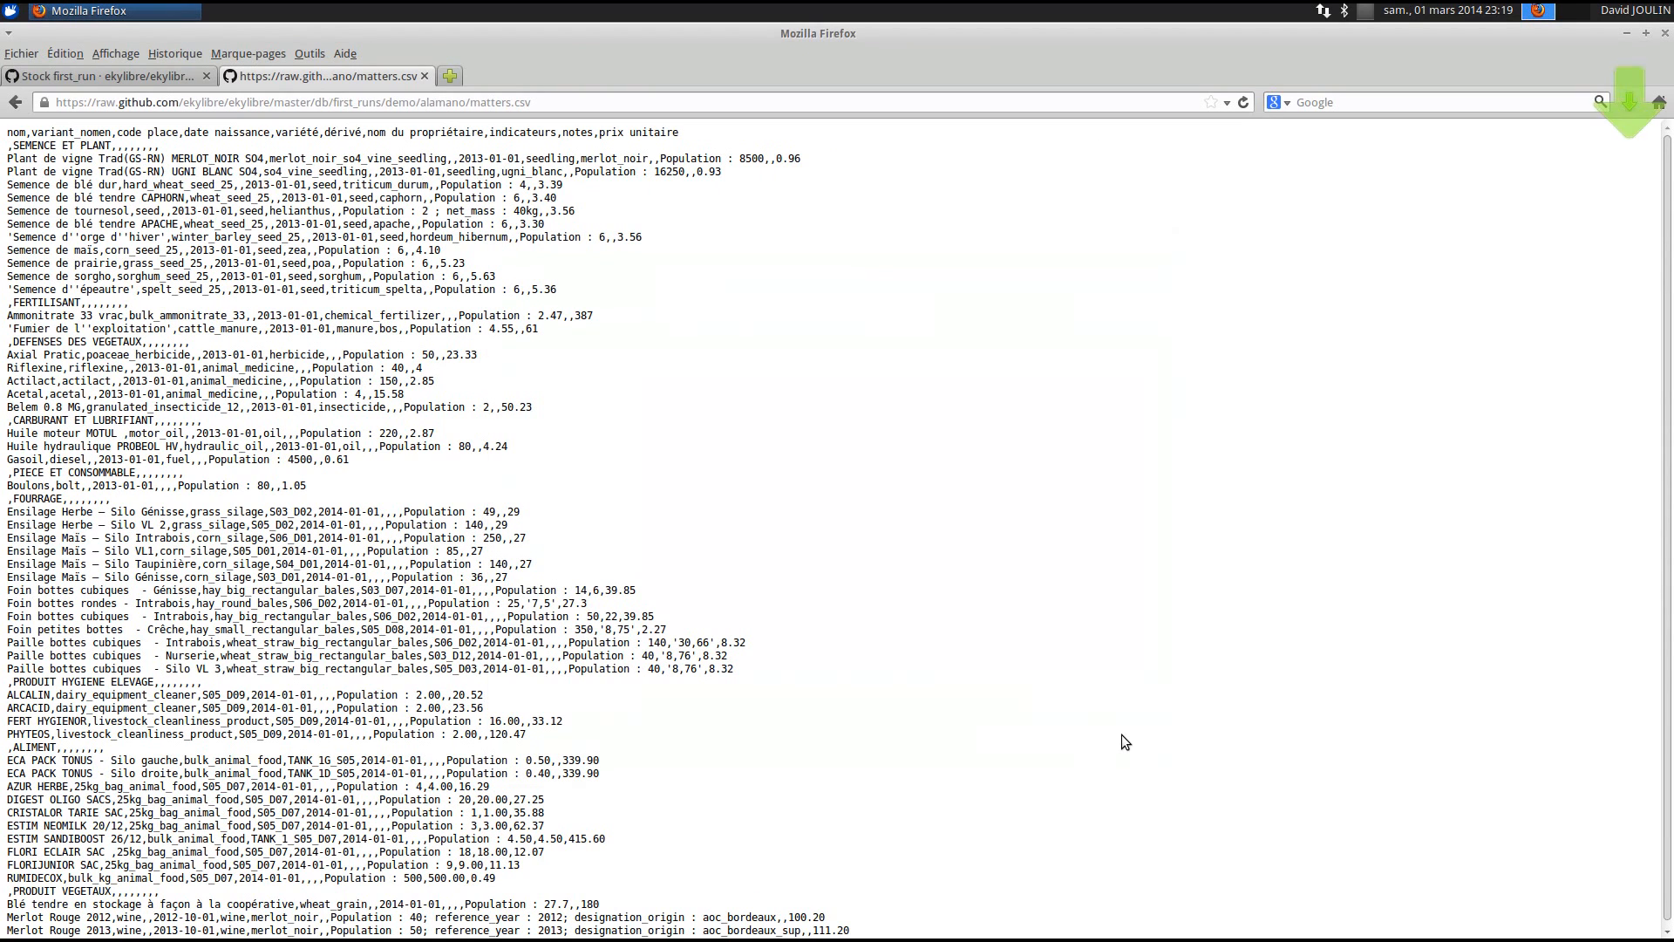
# - Open alamano's matters.csv in LibreOffice Calc from the file manager, accepting comma-separated import
pyautogui.click(1626, 34)
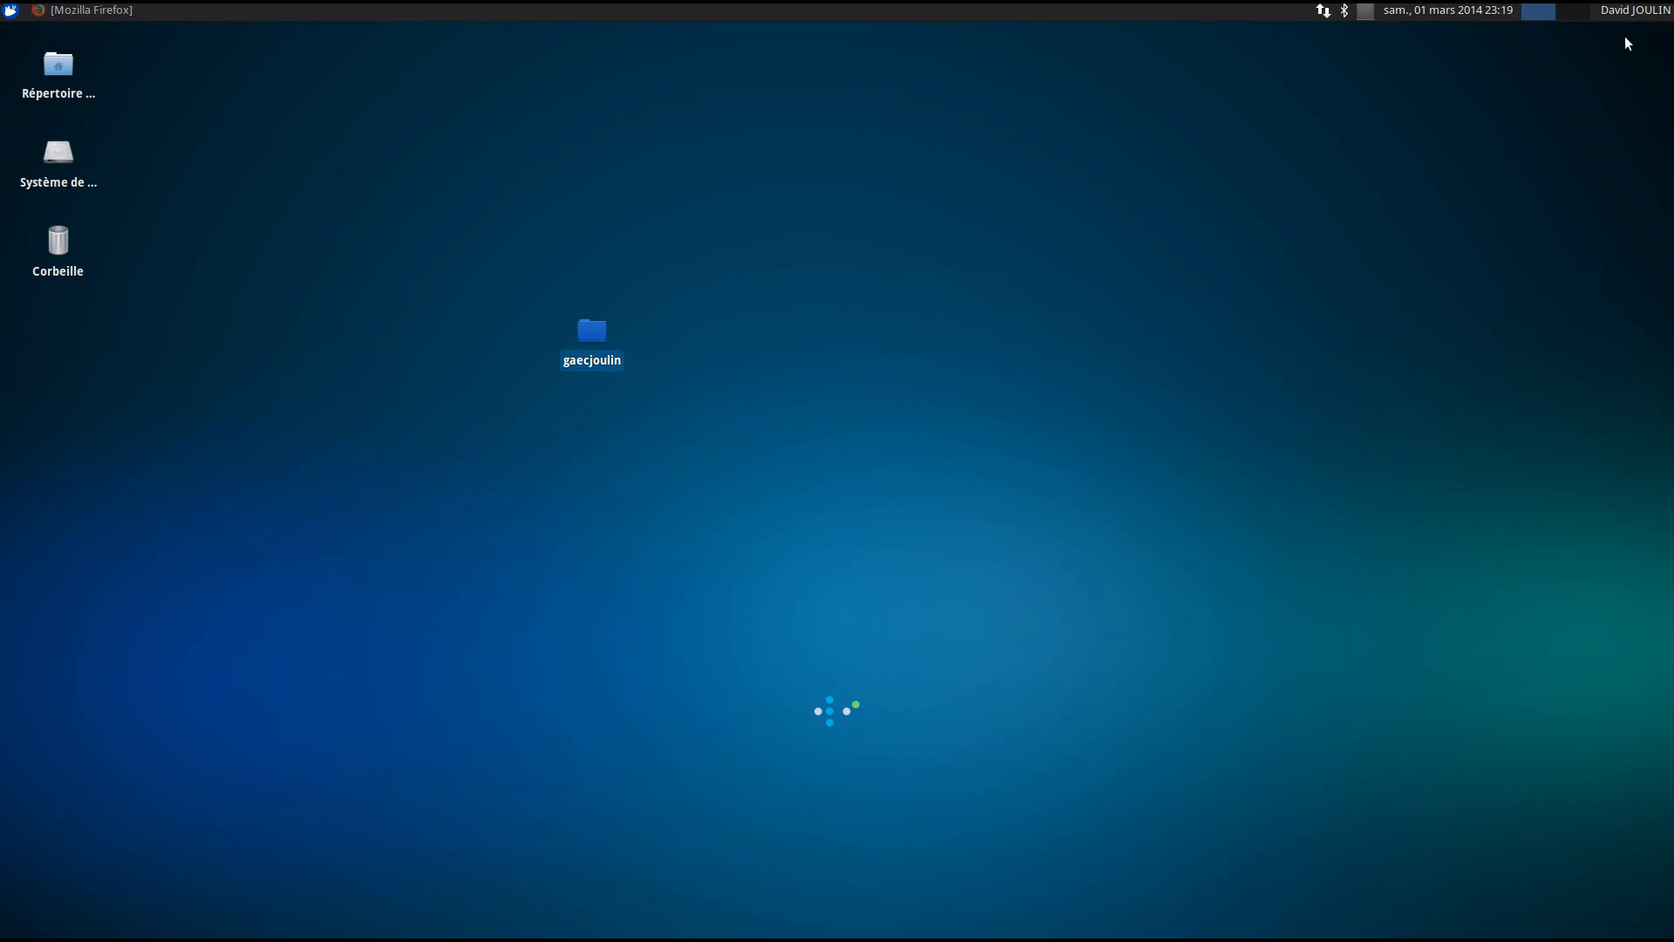
pyautogui.click(523, 375)
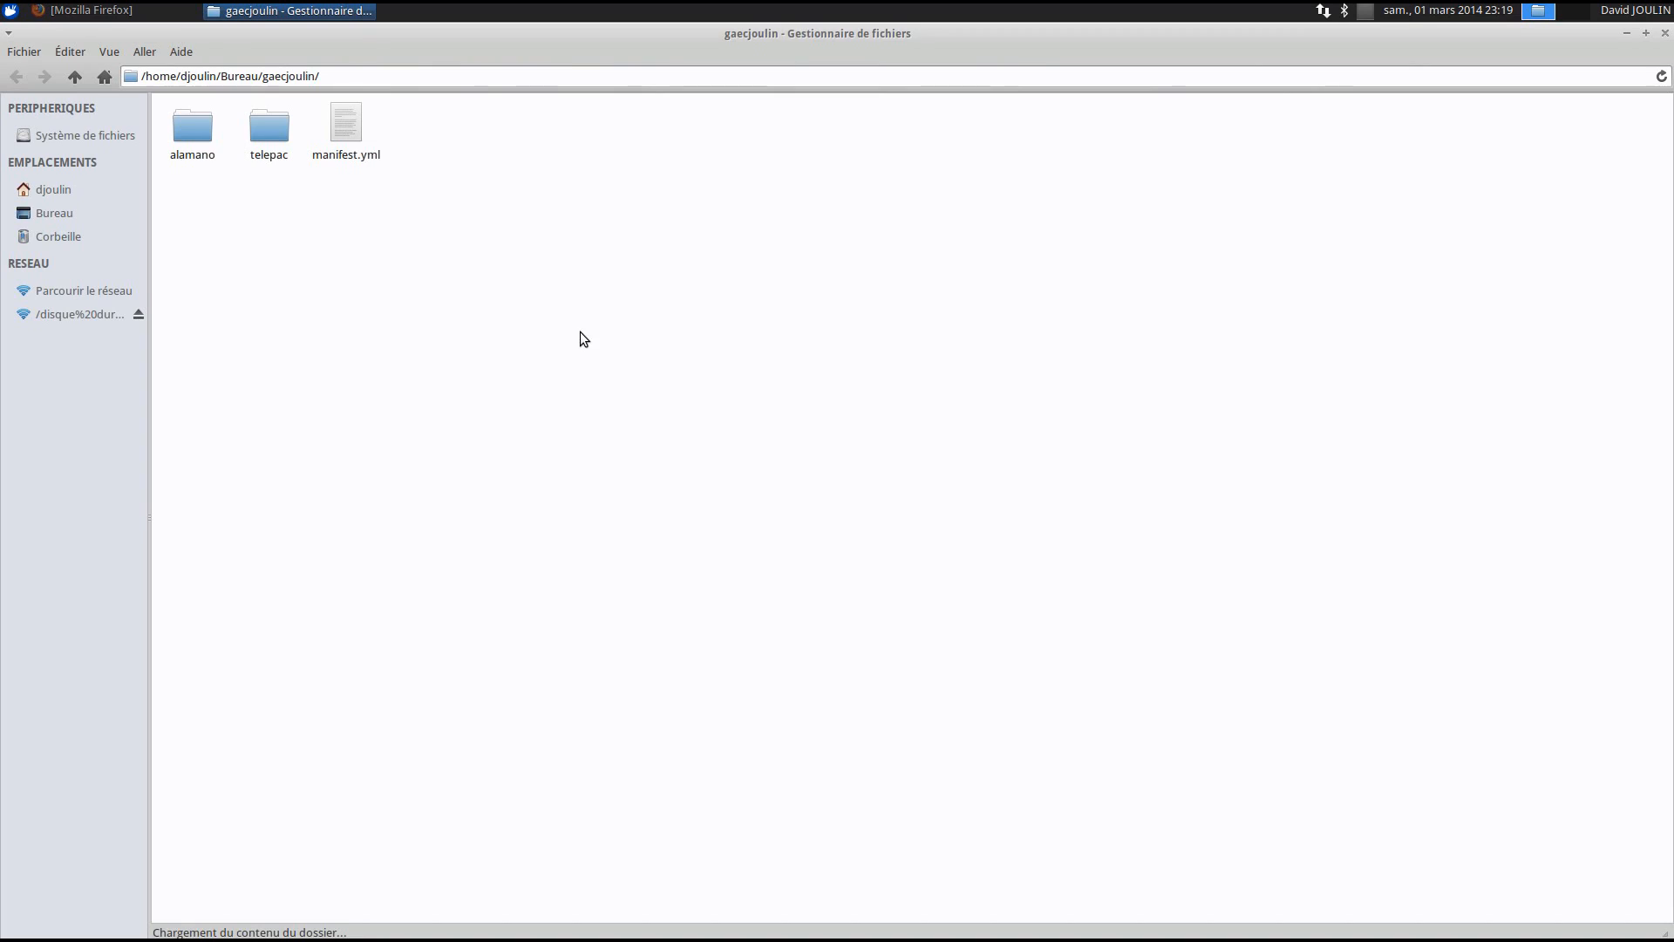
pyautogui.click(195, 133)
pyautogui.doubleClick(195, 132)
pyautogui.click(314, 124)
pyautogui.rightClick(321, 125)
pyautogui.moveTo(411, 157)
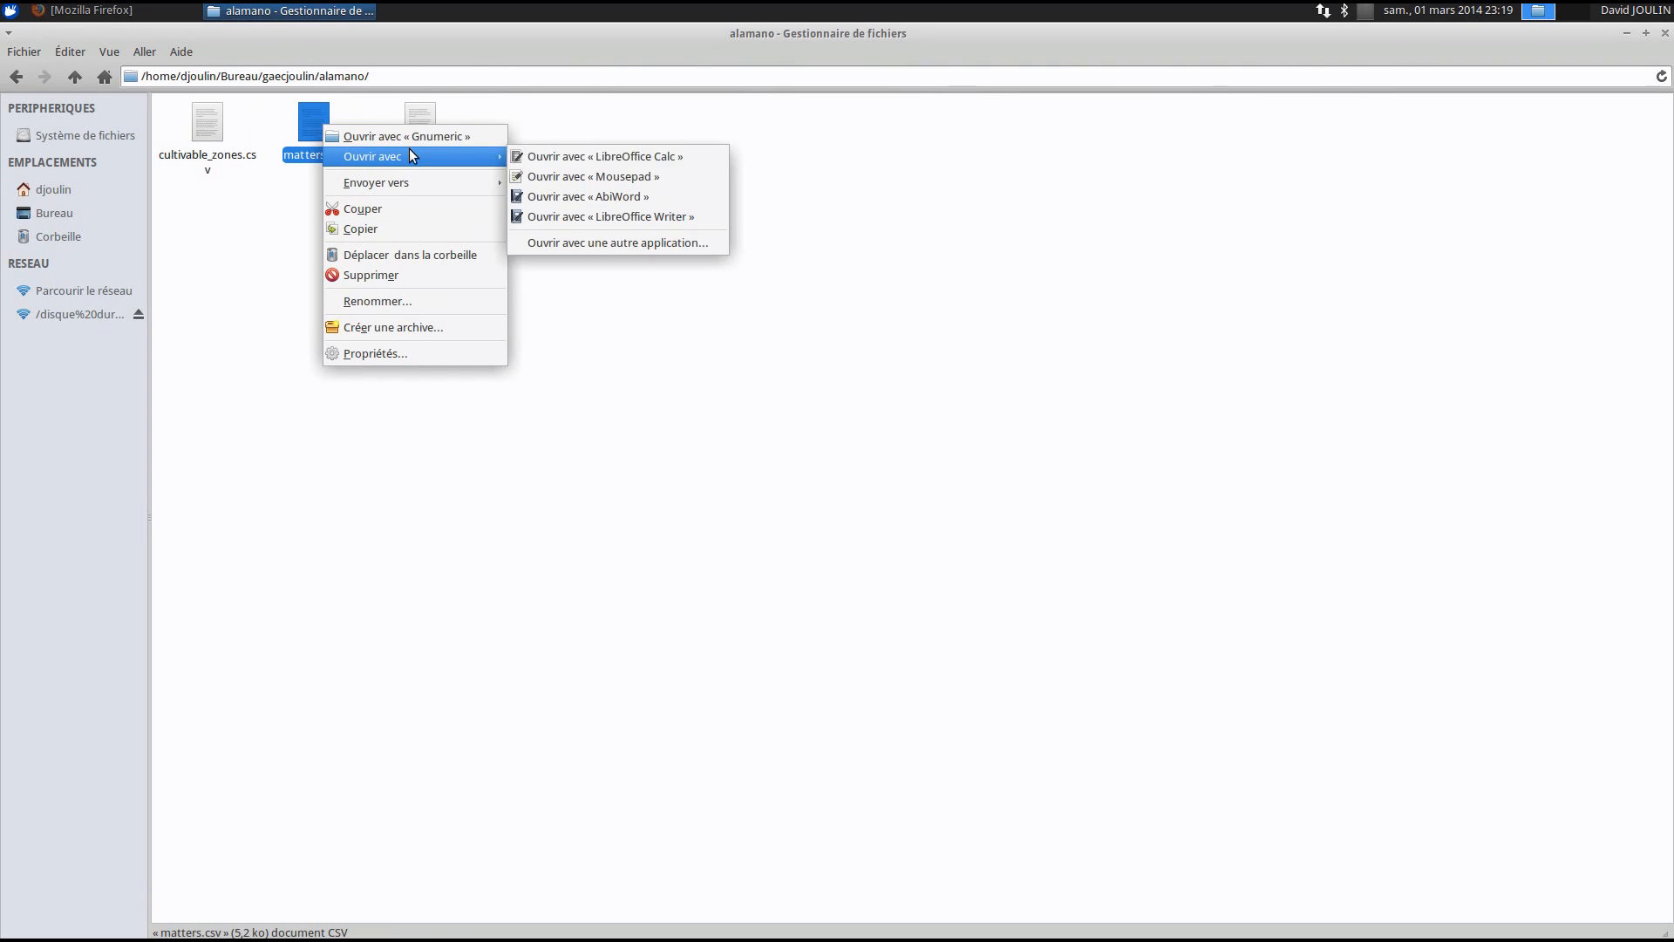
pyautogui.click(627, 157)
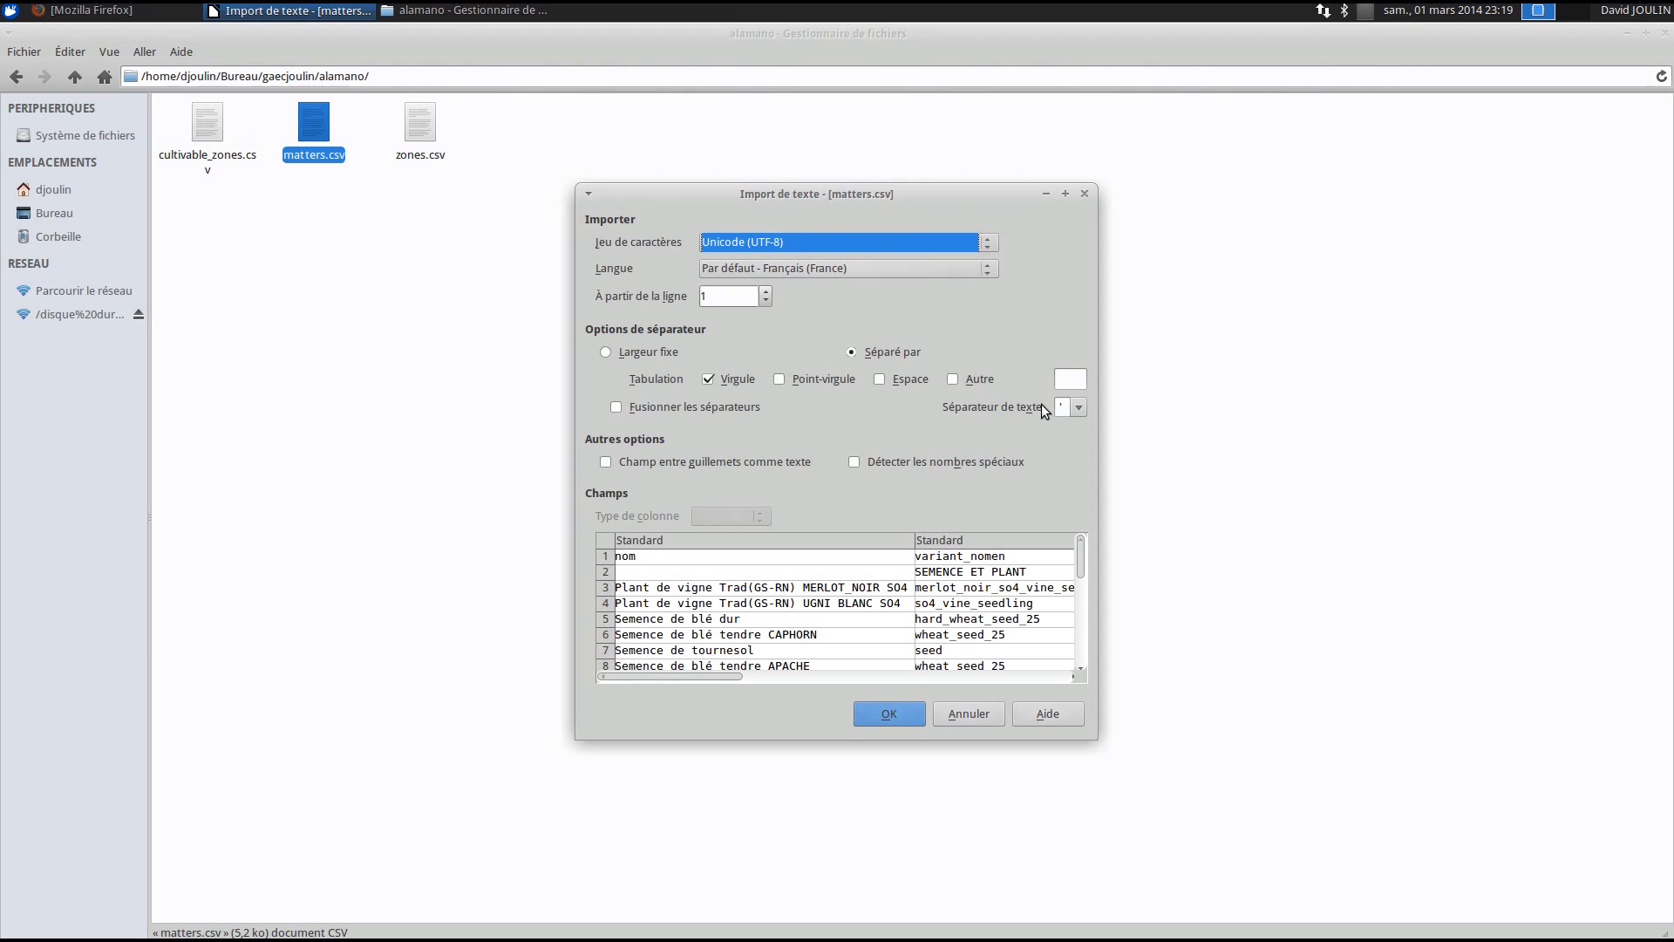
pyautogui.click(903, 714)
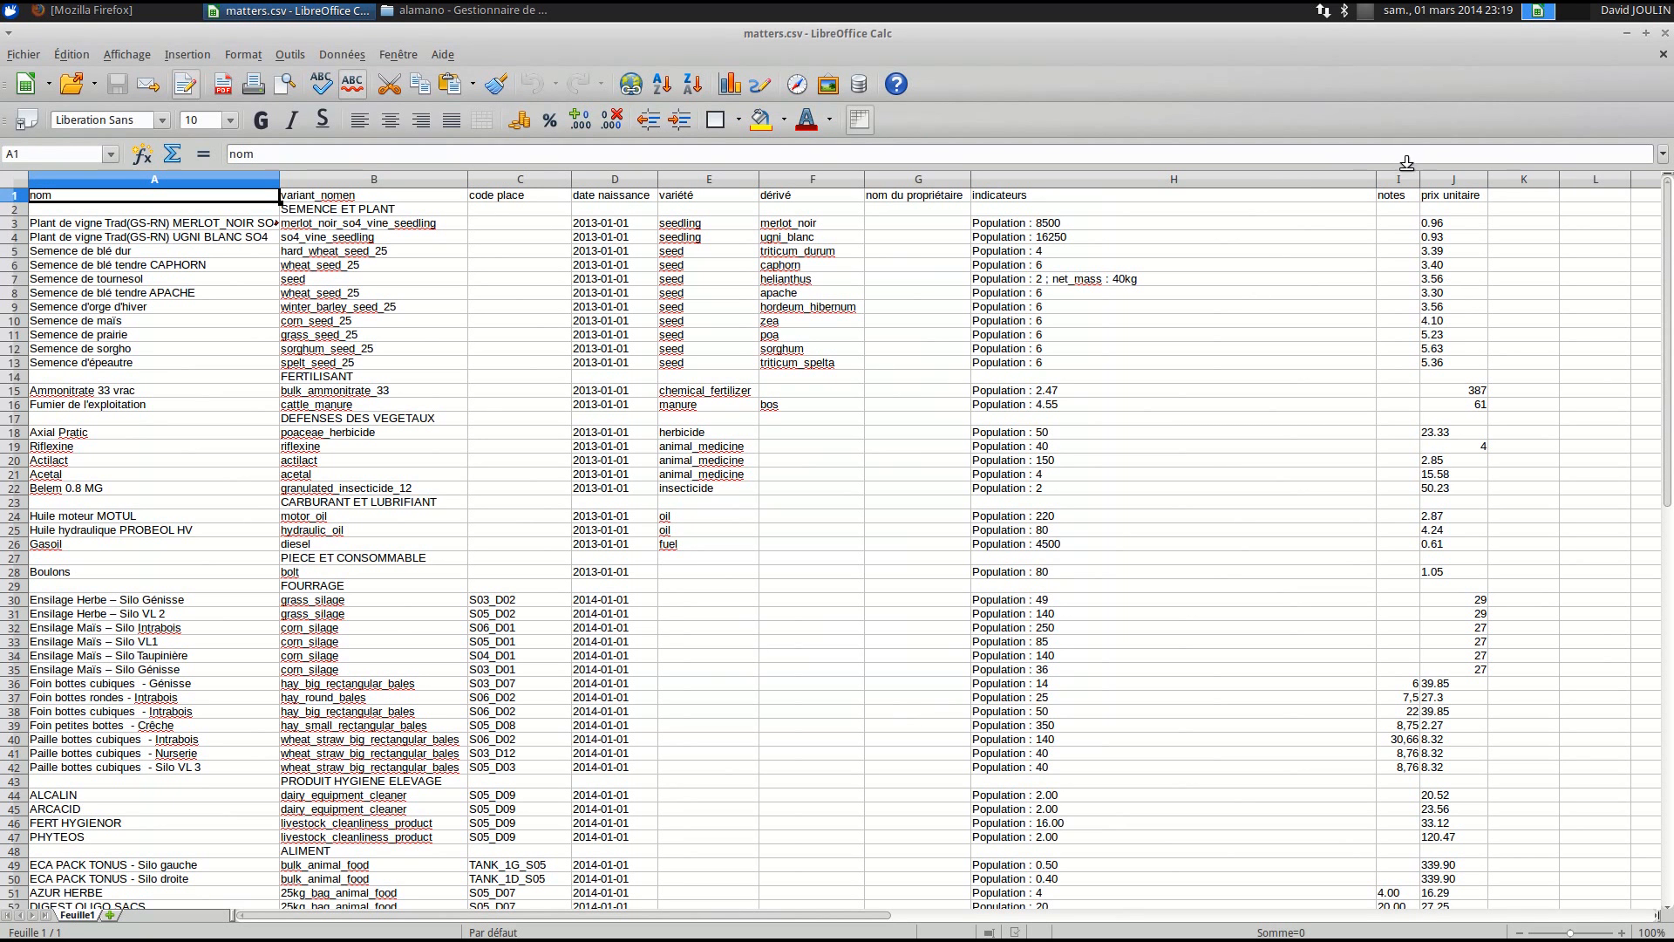
# - Narrow column H, then inspect the SEMENCE ET PLANT label and the empty nom cells in rows 2 and 14
pyautogui.moveTo(1376, 179); pyautogui.dragTo(1161, 178)
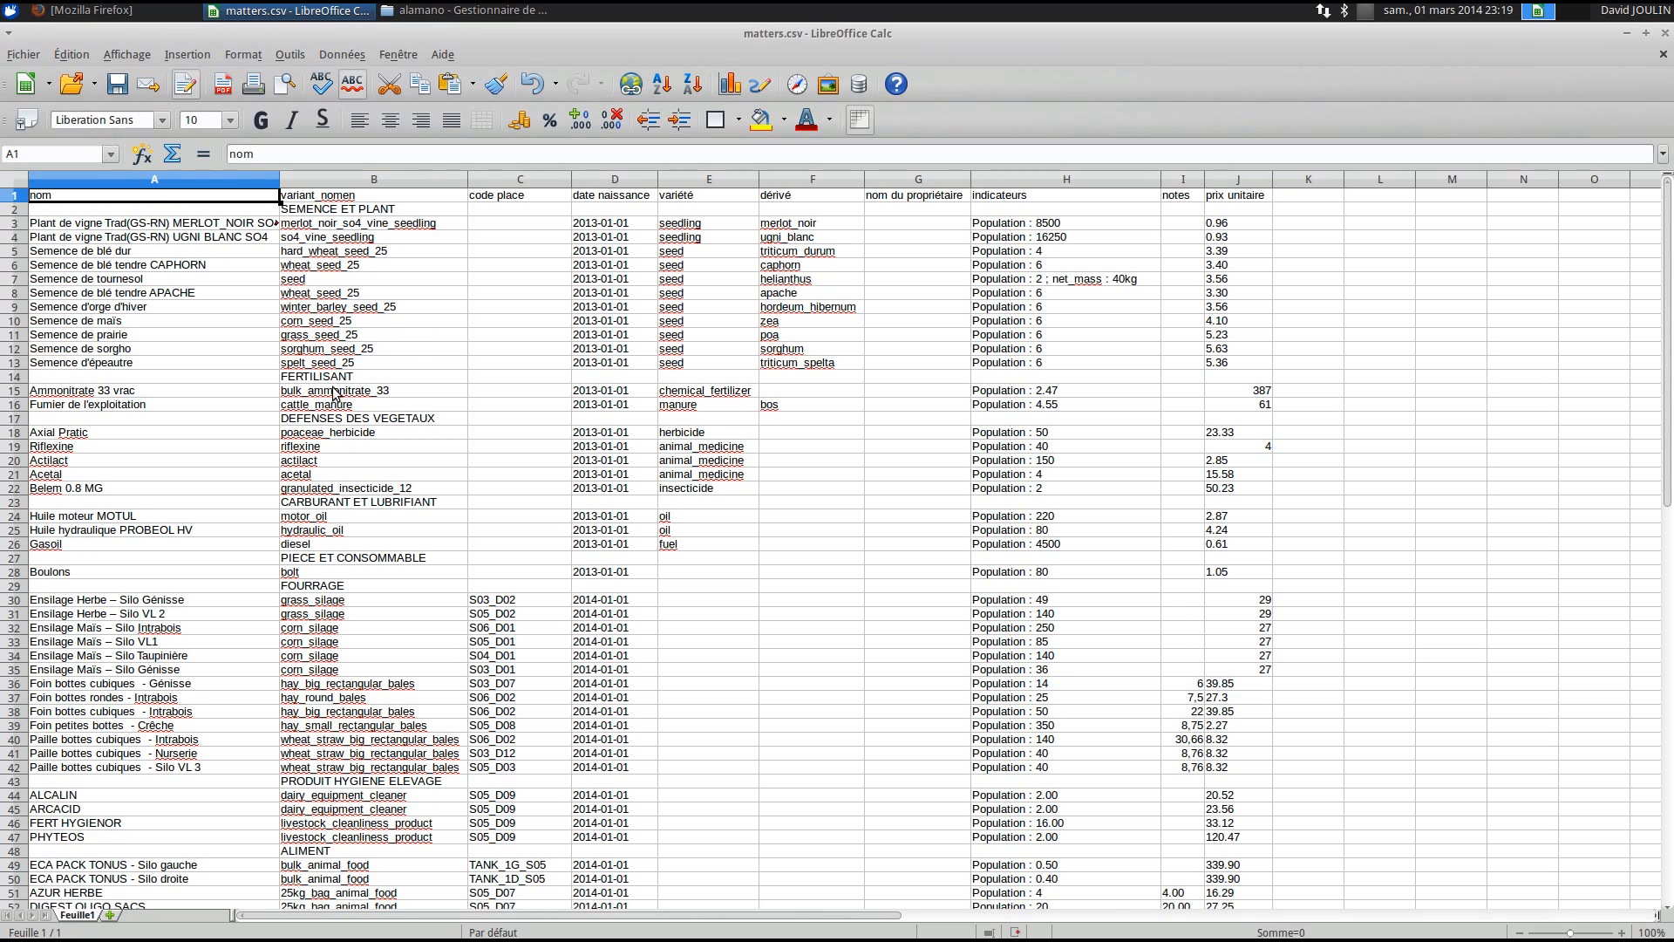
pyautogui.click(355, 210)
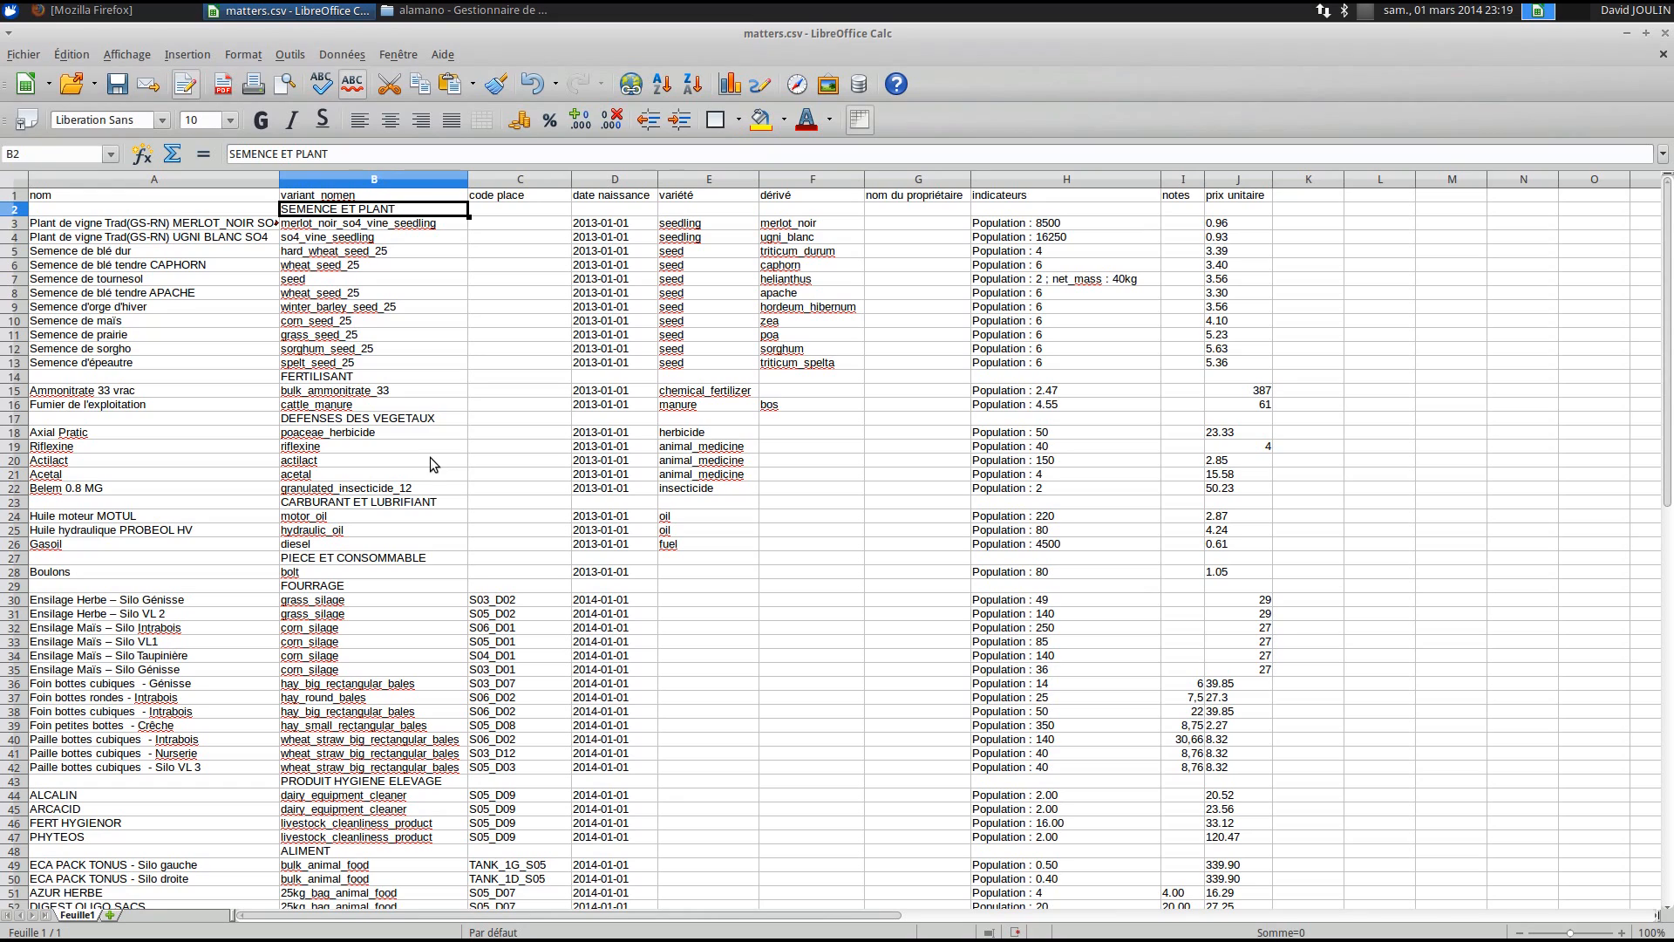
pyautogui.click(165, 214)
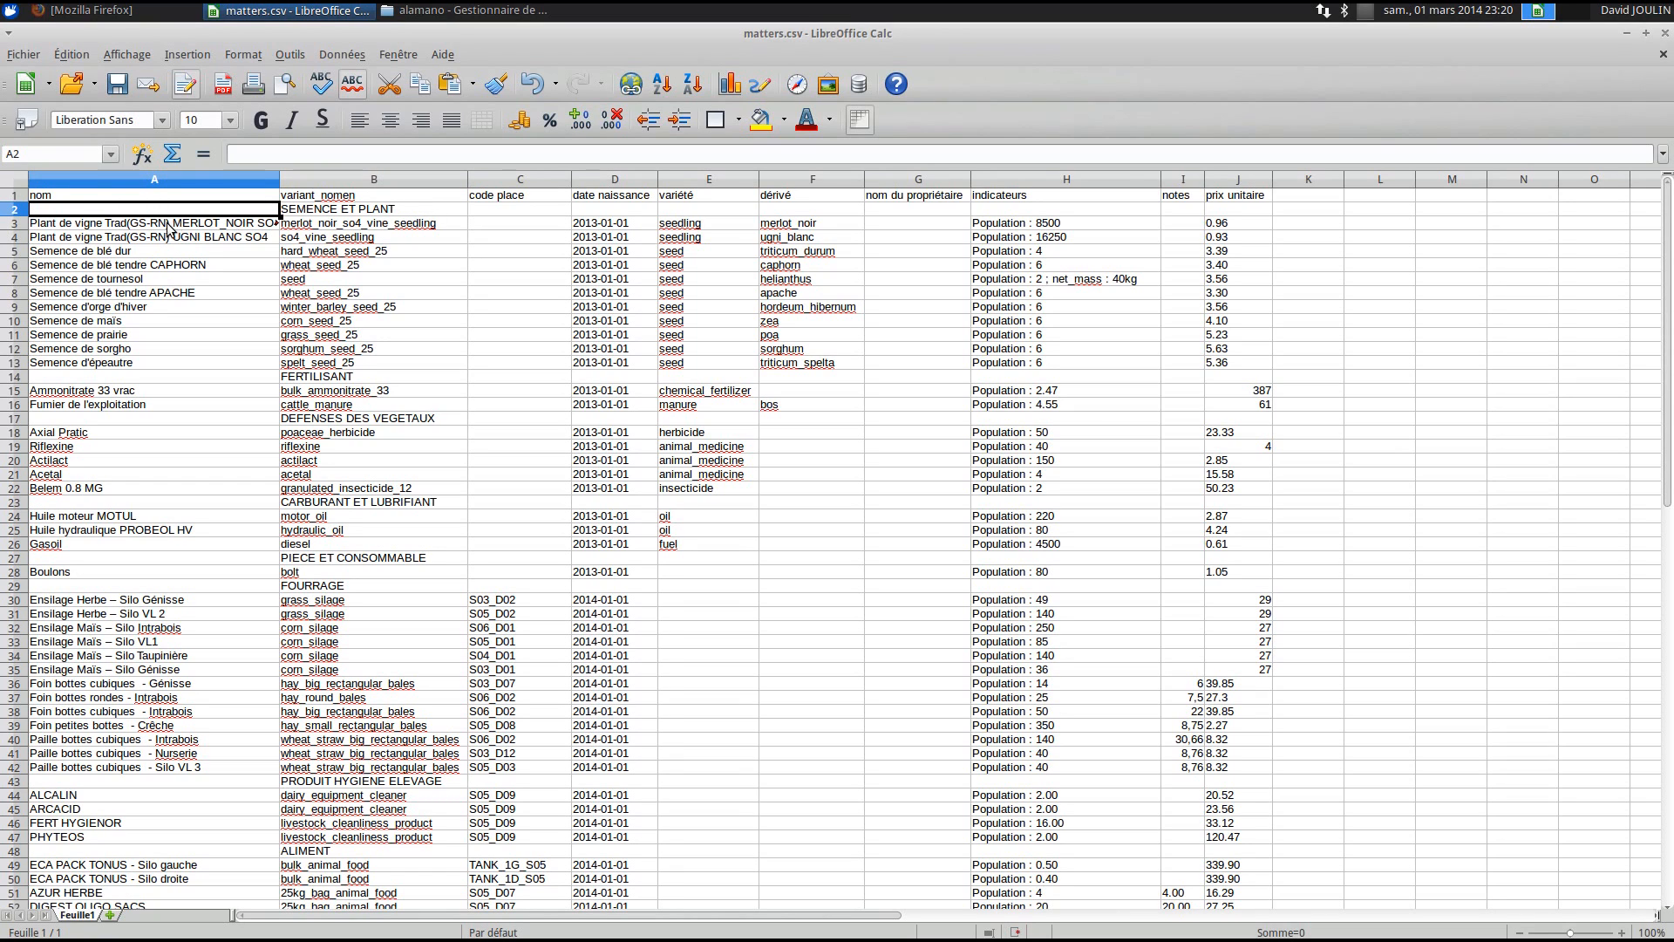
pyautogui.click(16, 223)
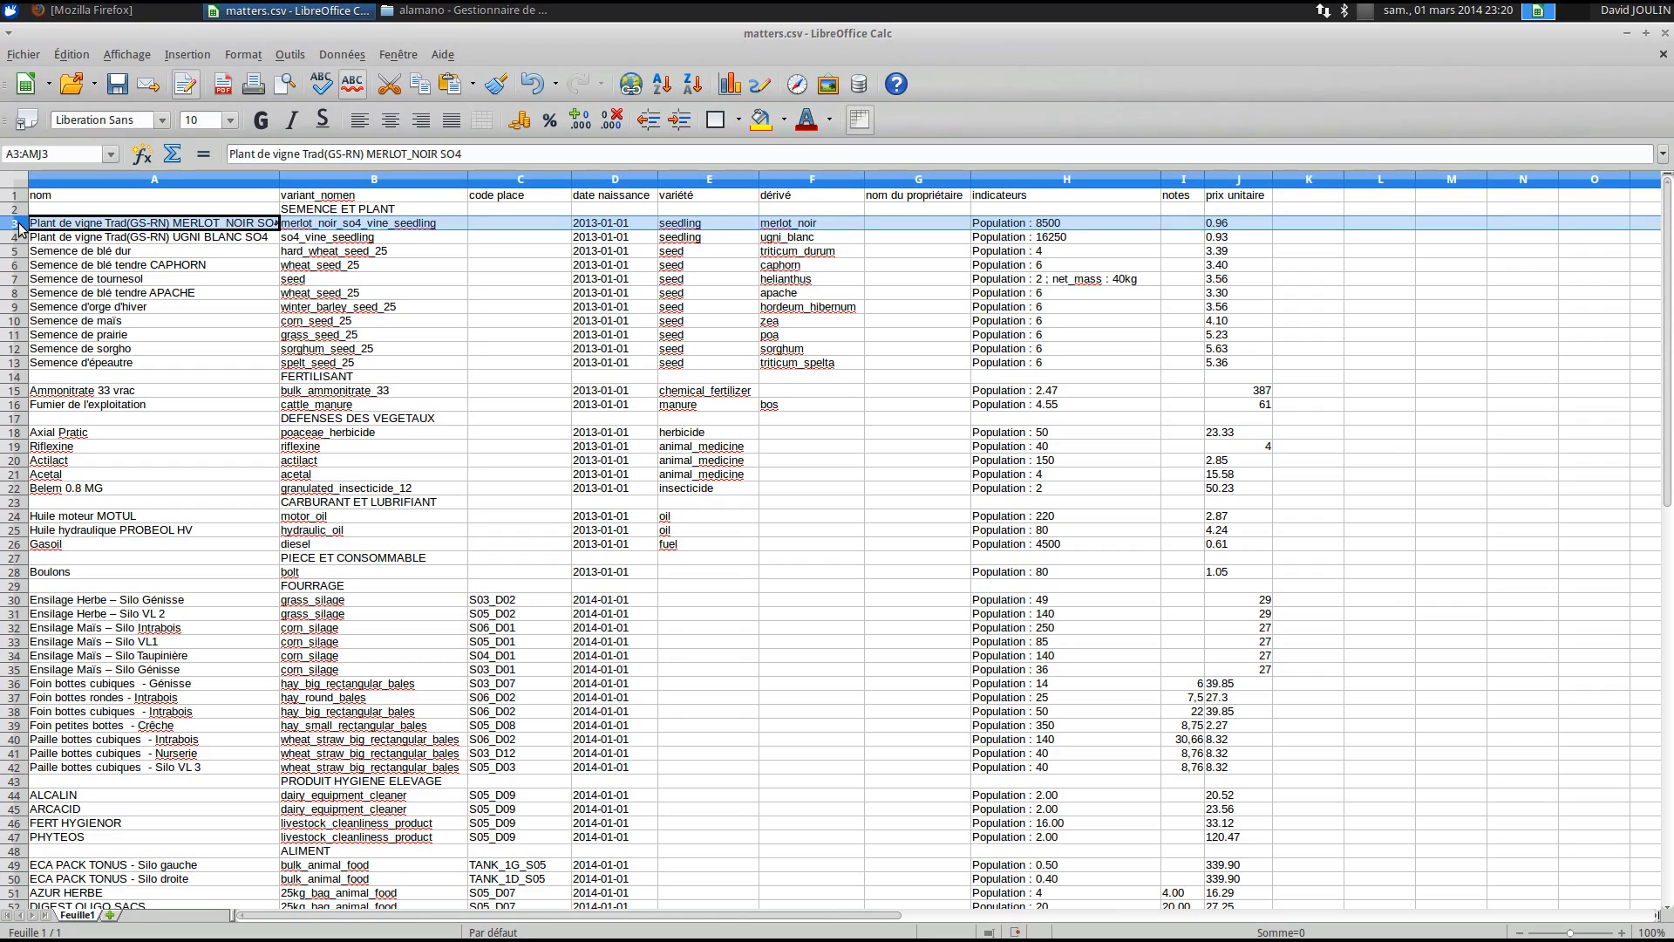
pyautogui.click(73, 377)
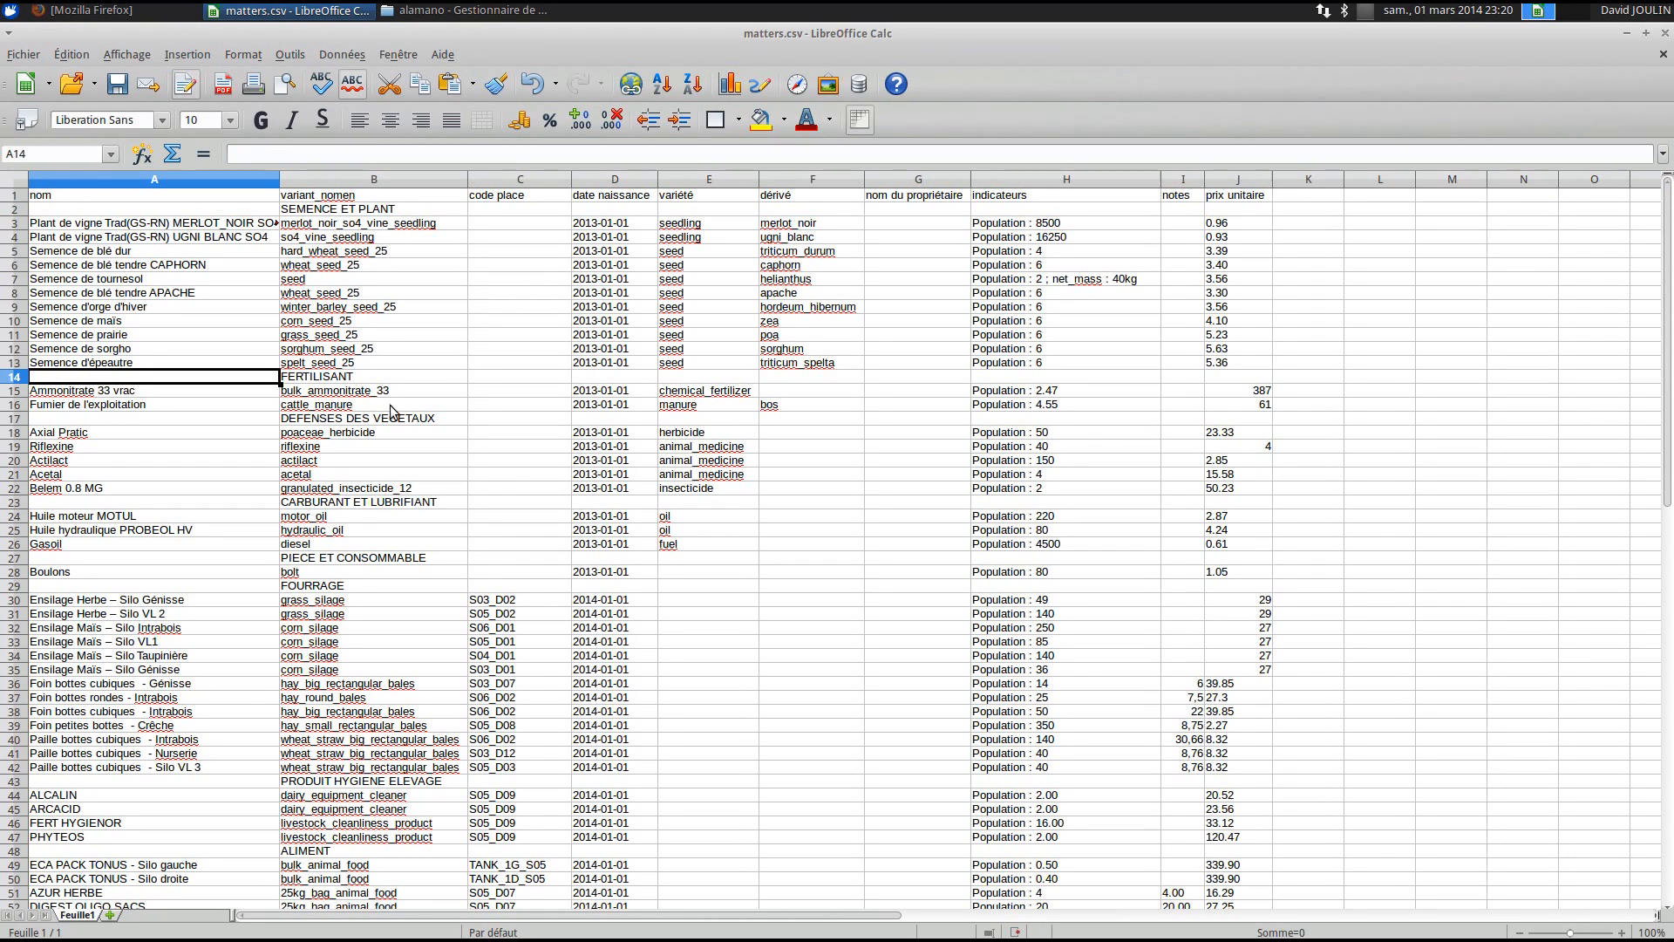
pyautogui.click(346, 212)
pyautogui.click(502, 209)
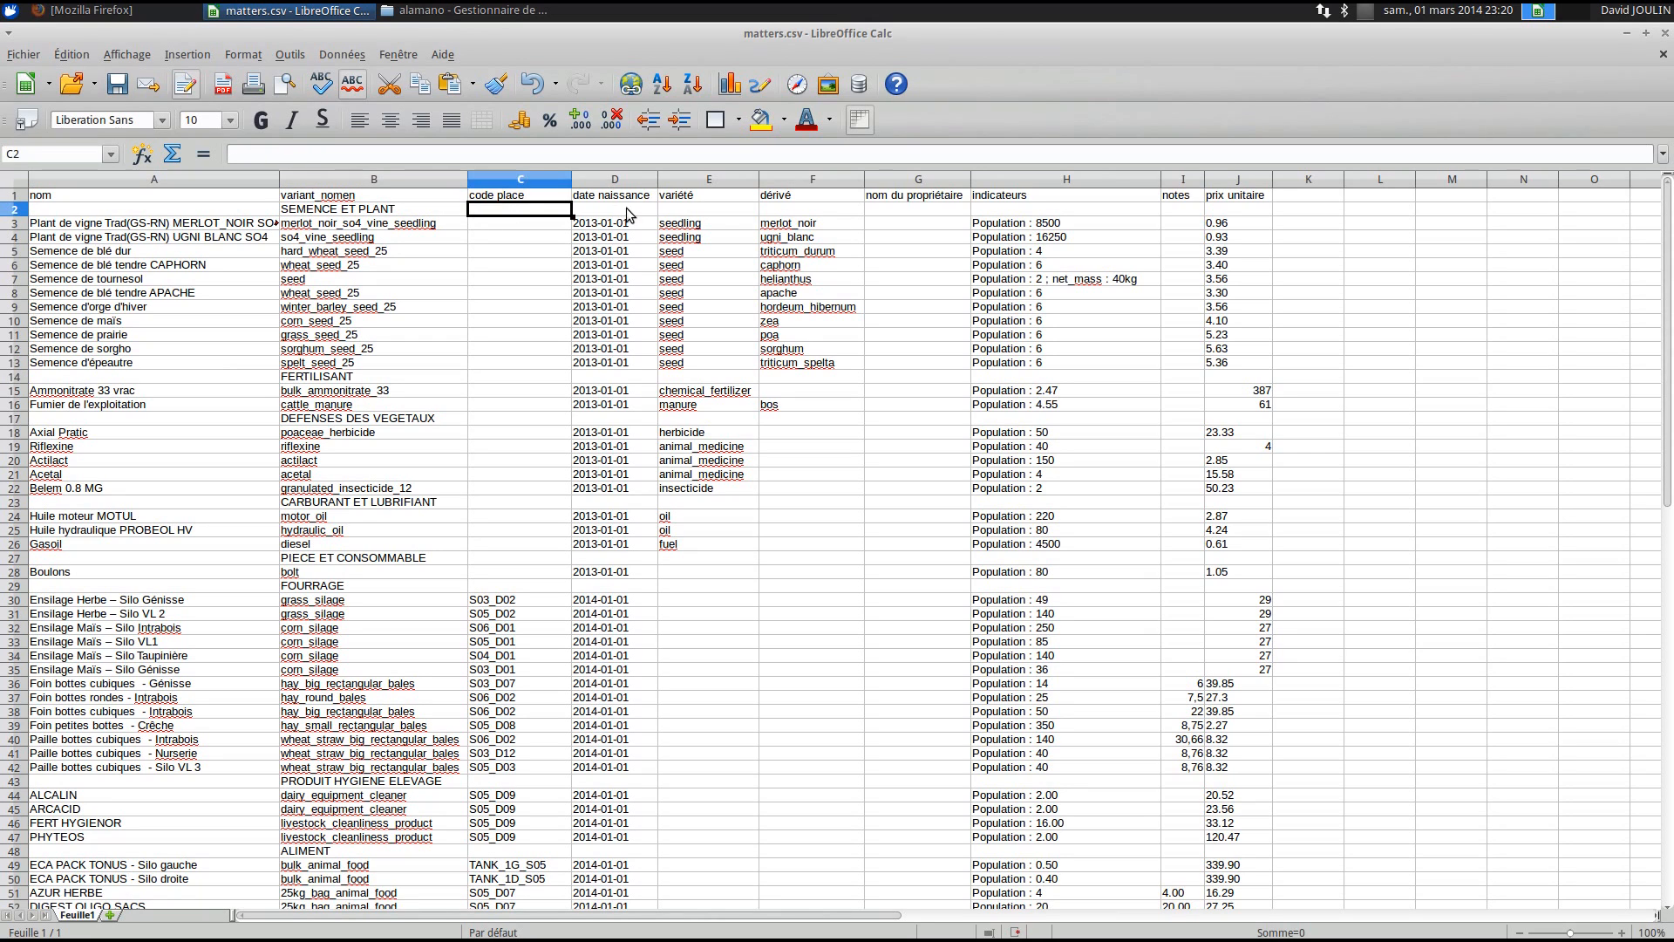
pyautogui.click(626, 209)
pyautogui.click(721, 213)
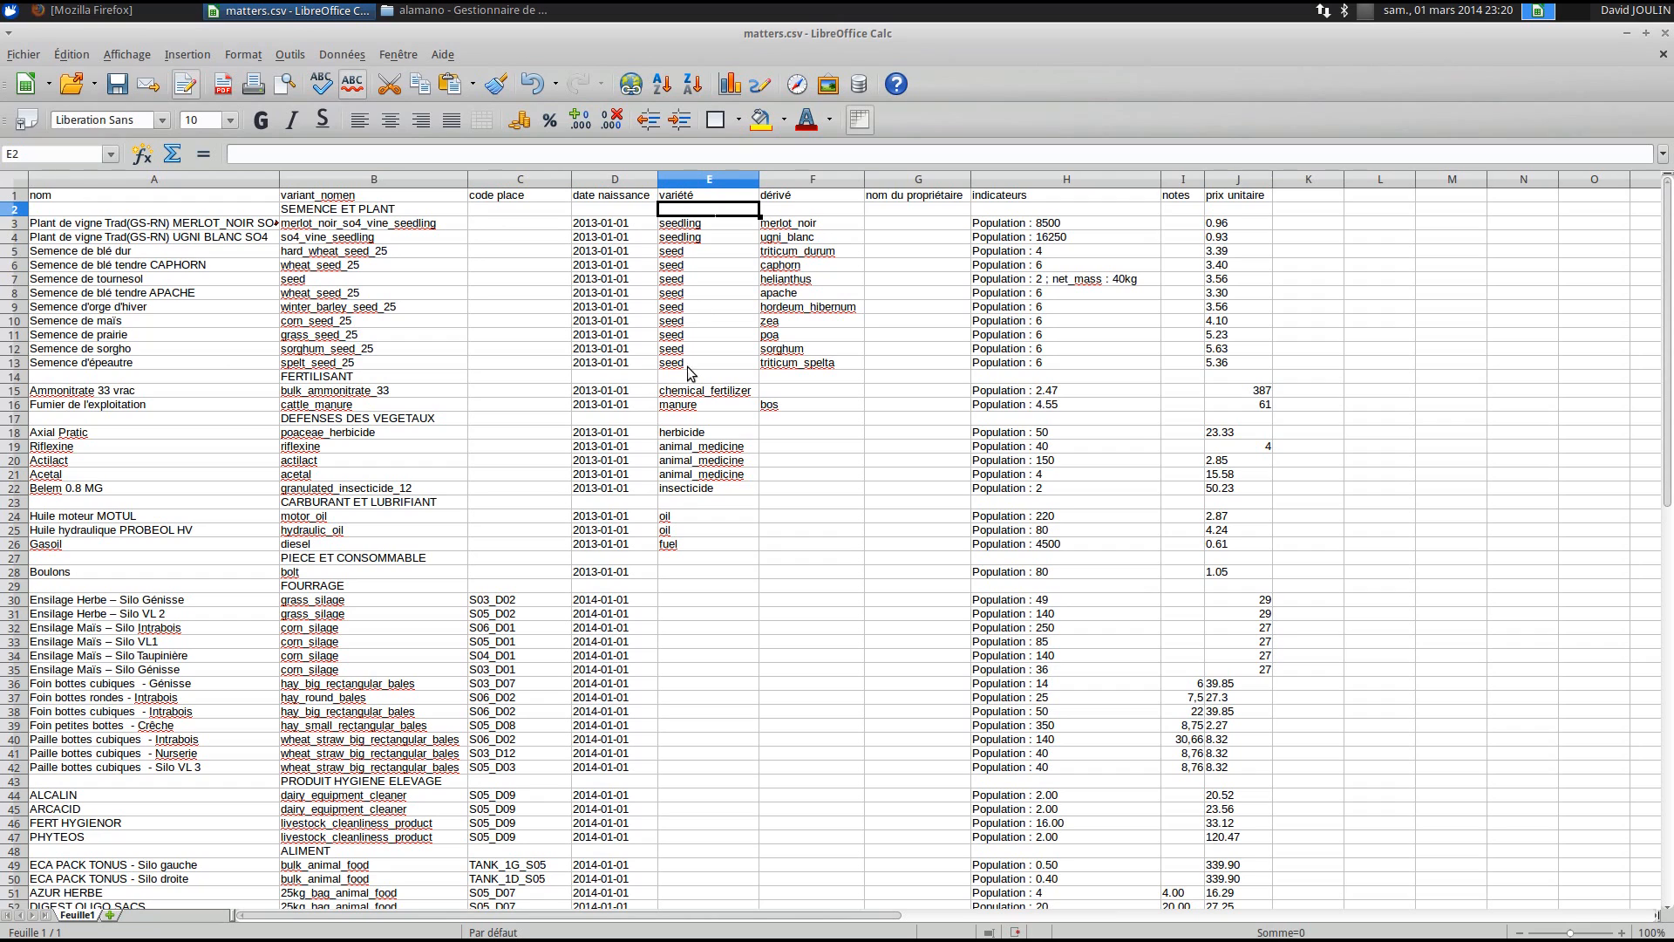
pyautogui.click(518, 324)
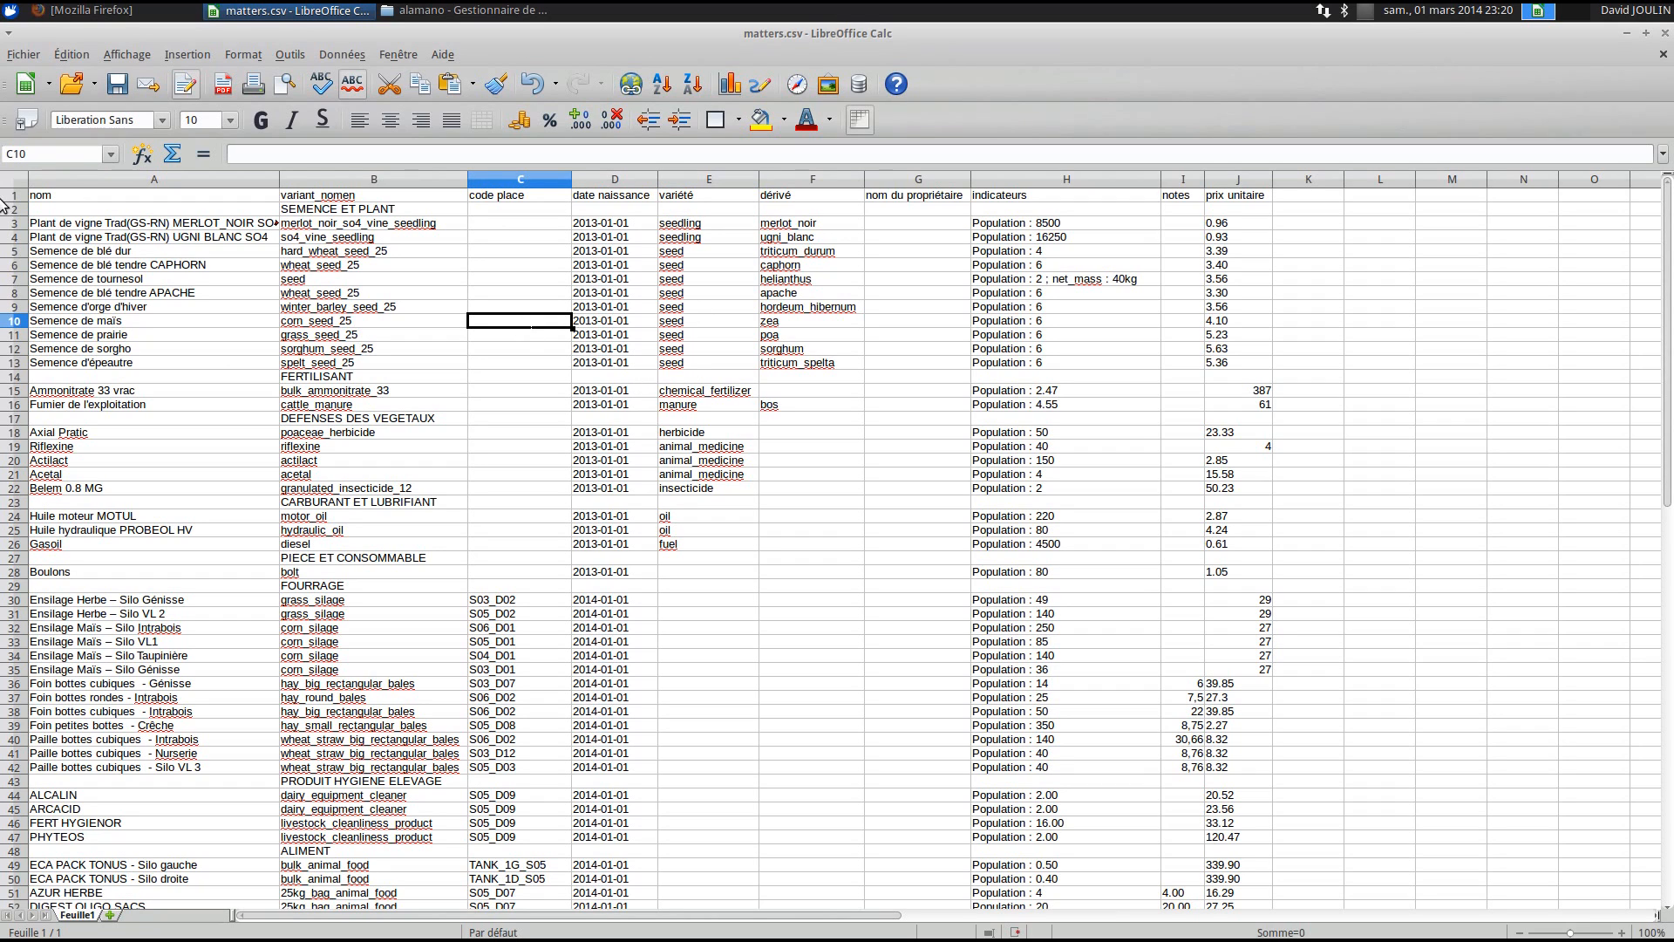
pyautogui.moveTo(281, 181); pyautogui.dragTo(310, 180)
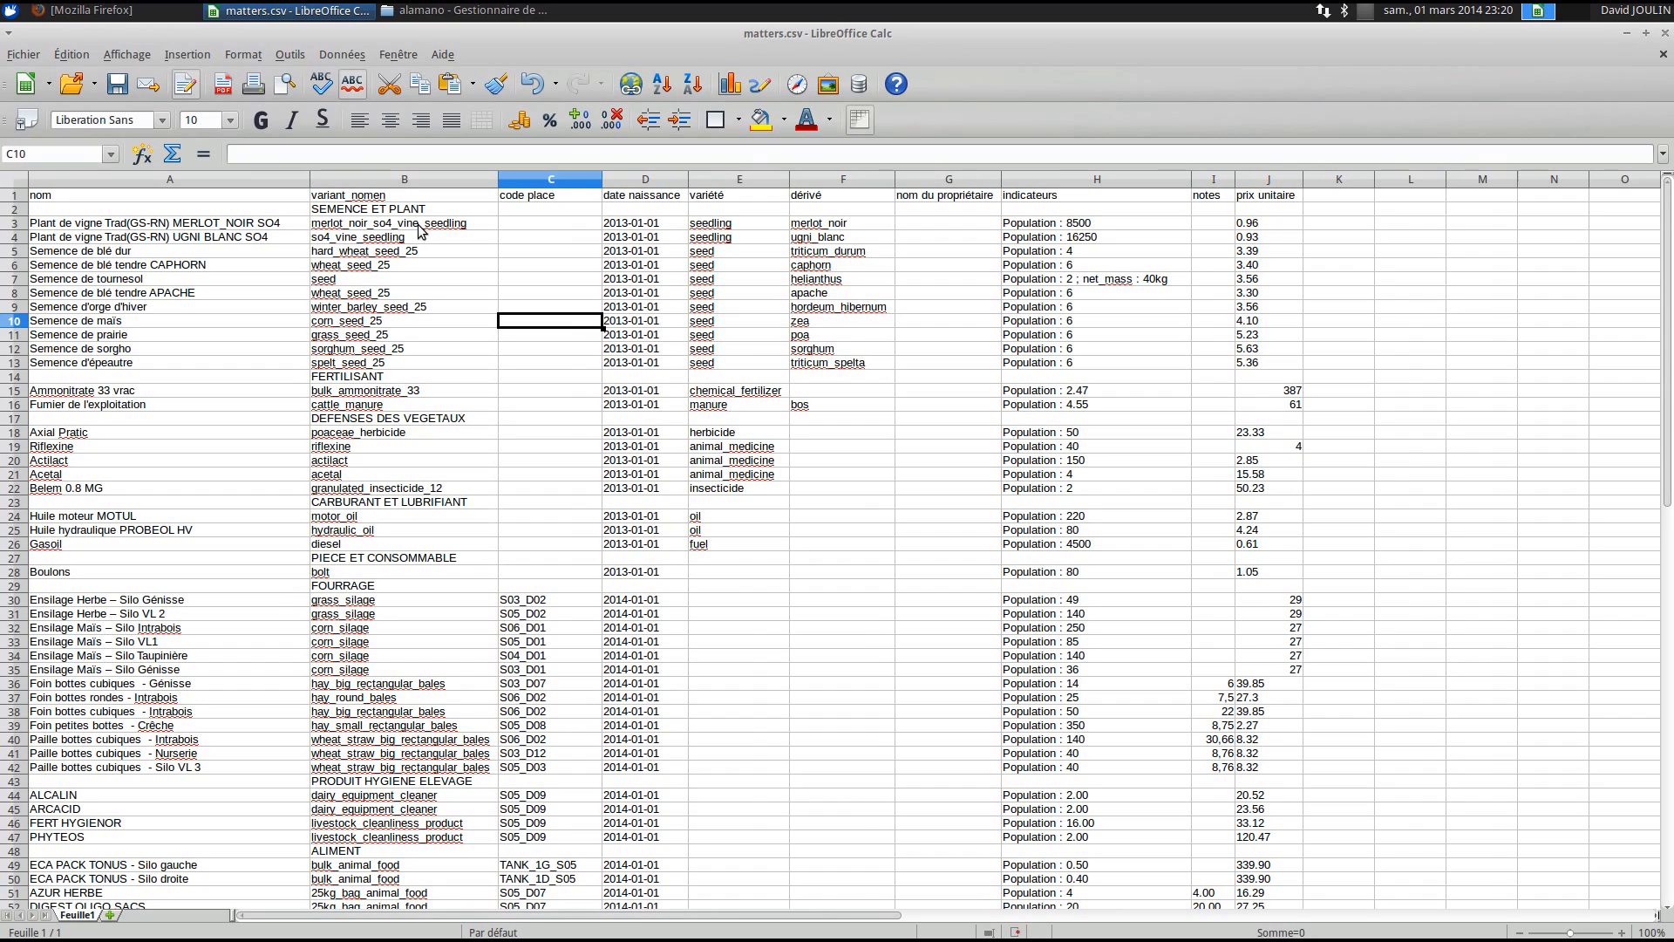
pyautogui.moveTo(399, 224); pyautogui.dragTo(404, 418)
pyautogui.click(406, 418)
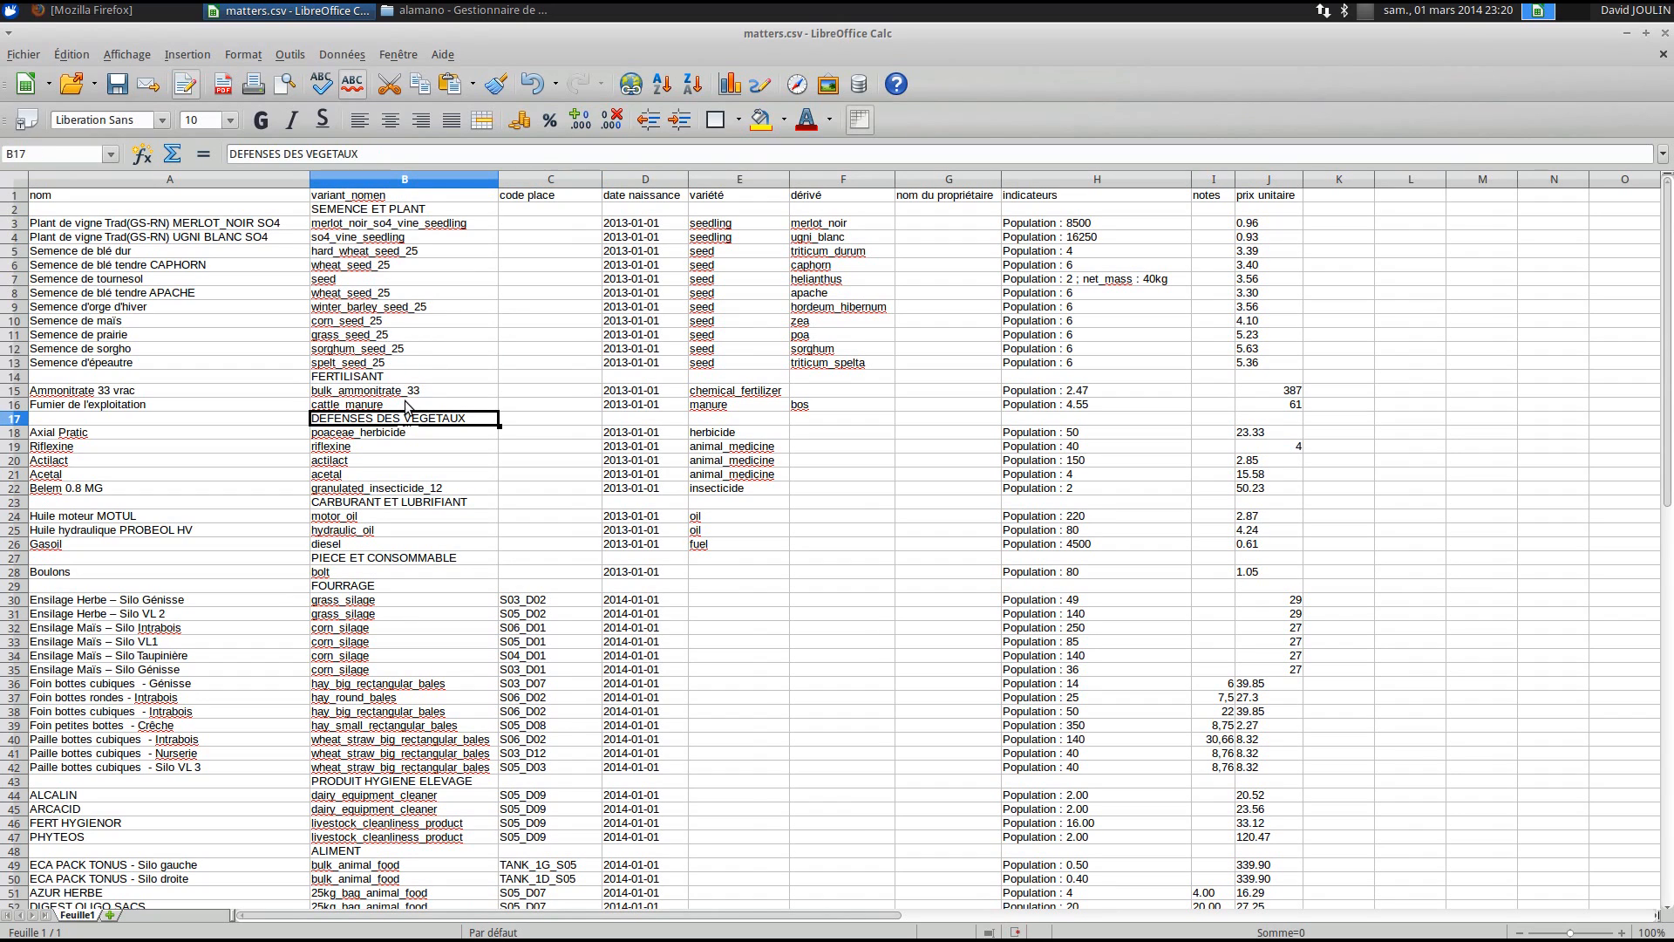
pyautogui.click(383, 199)
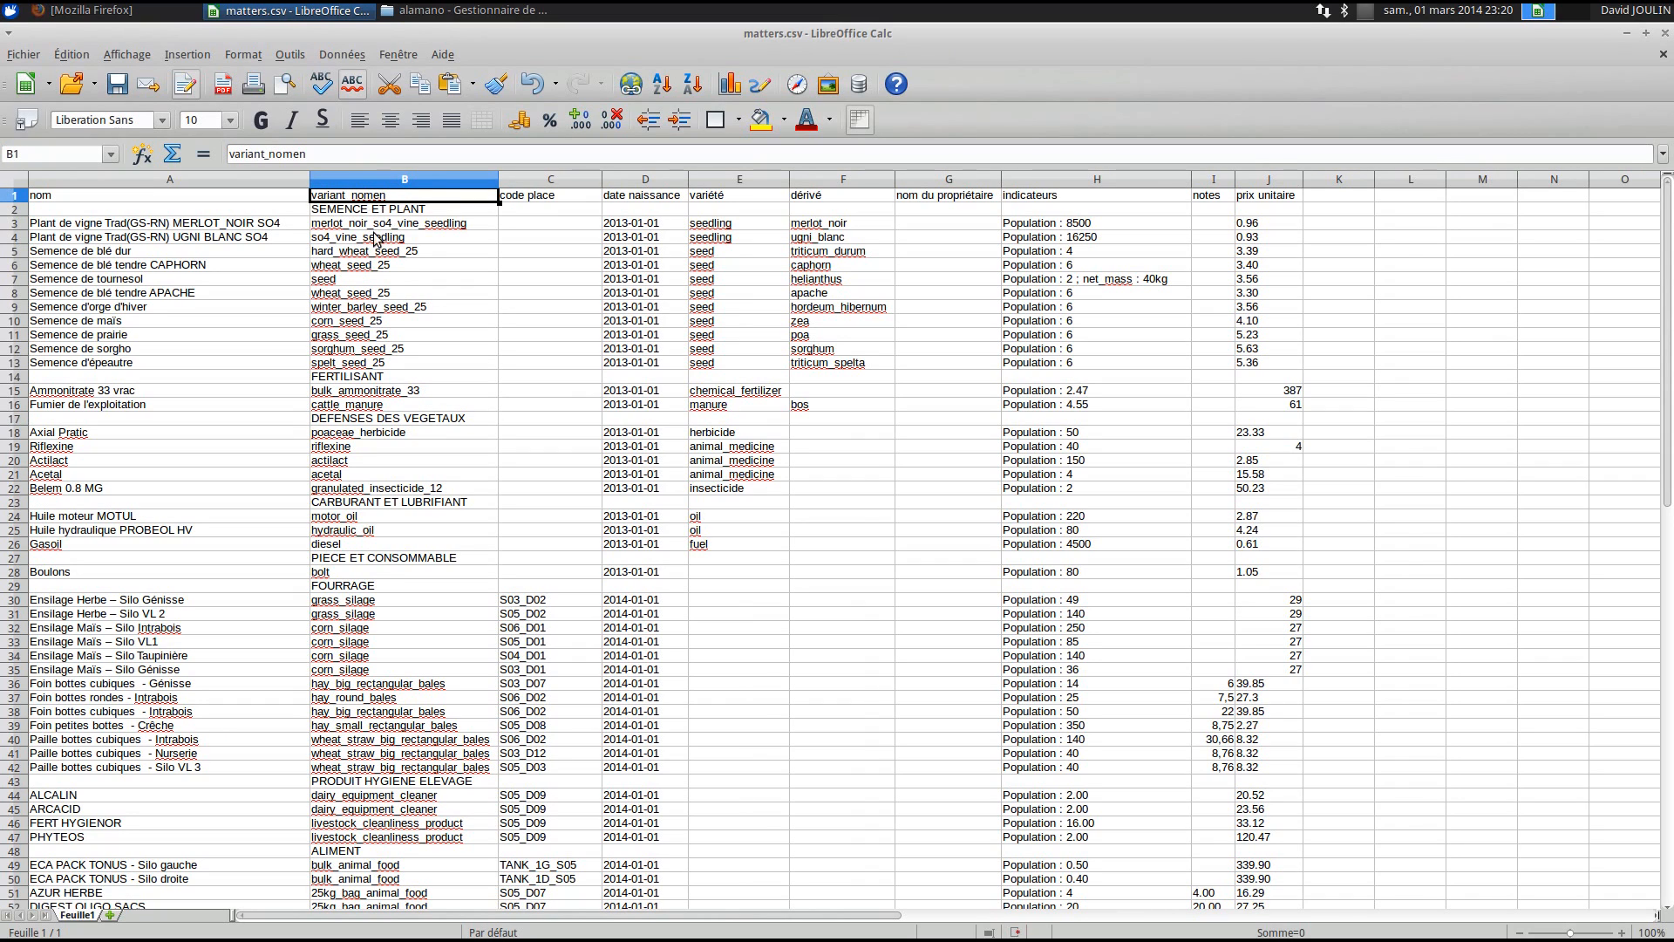
pyautogui.click(388, 226)
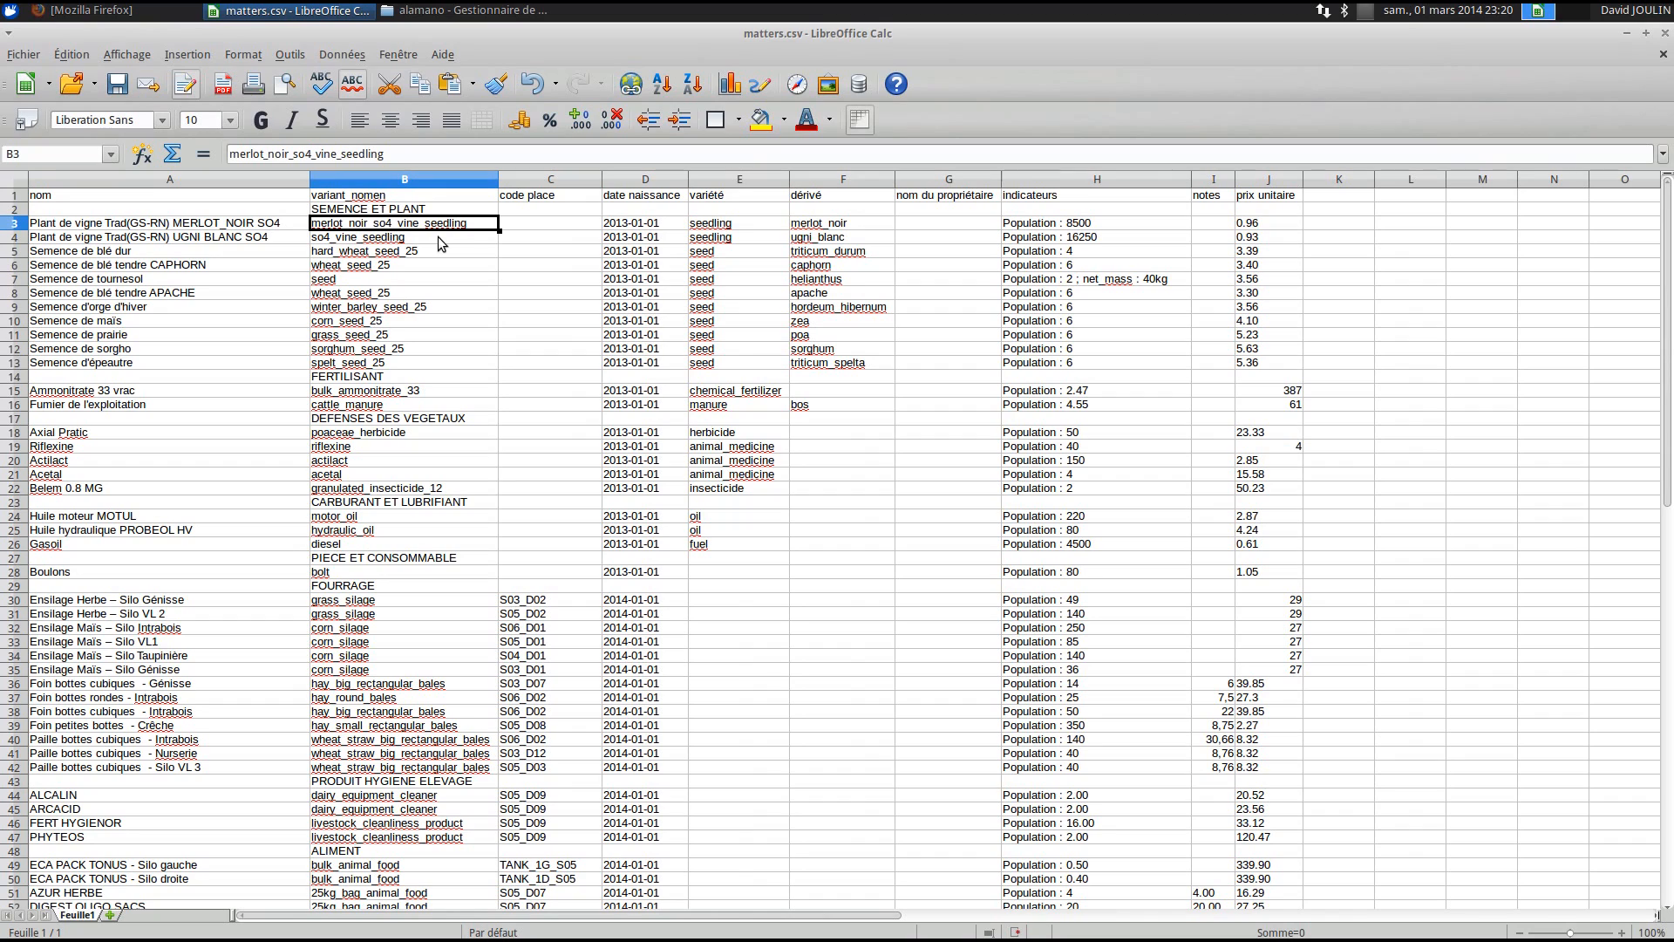
pyautogui.click(534, 228)
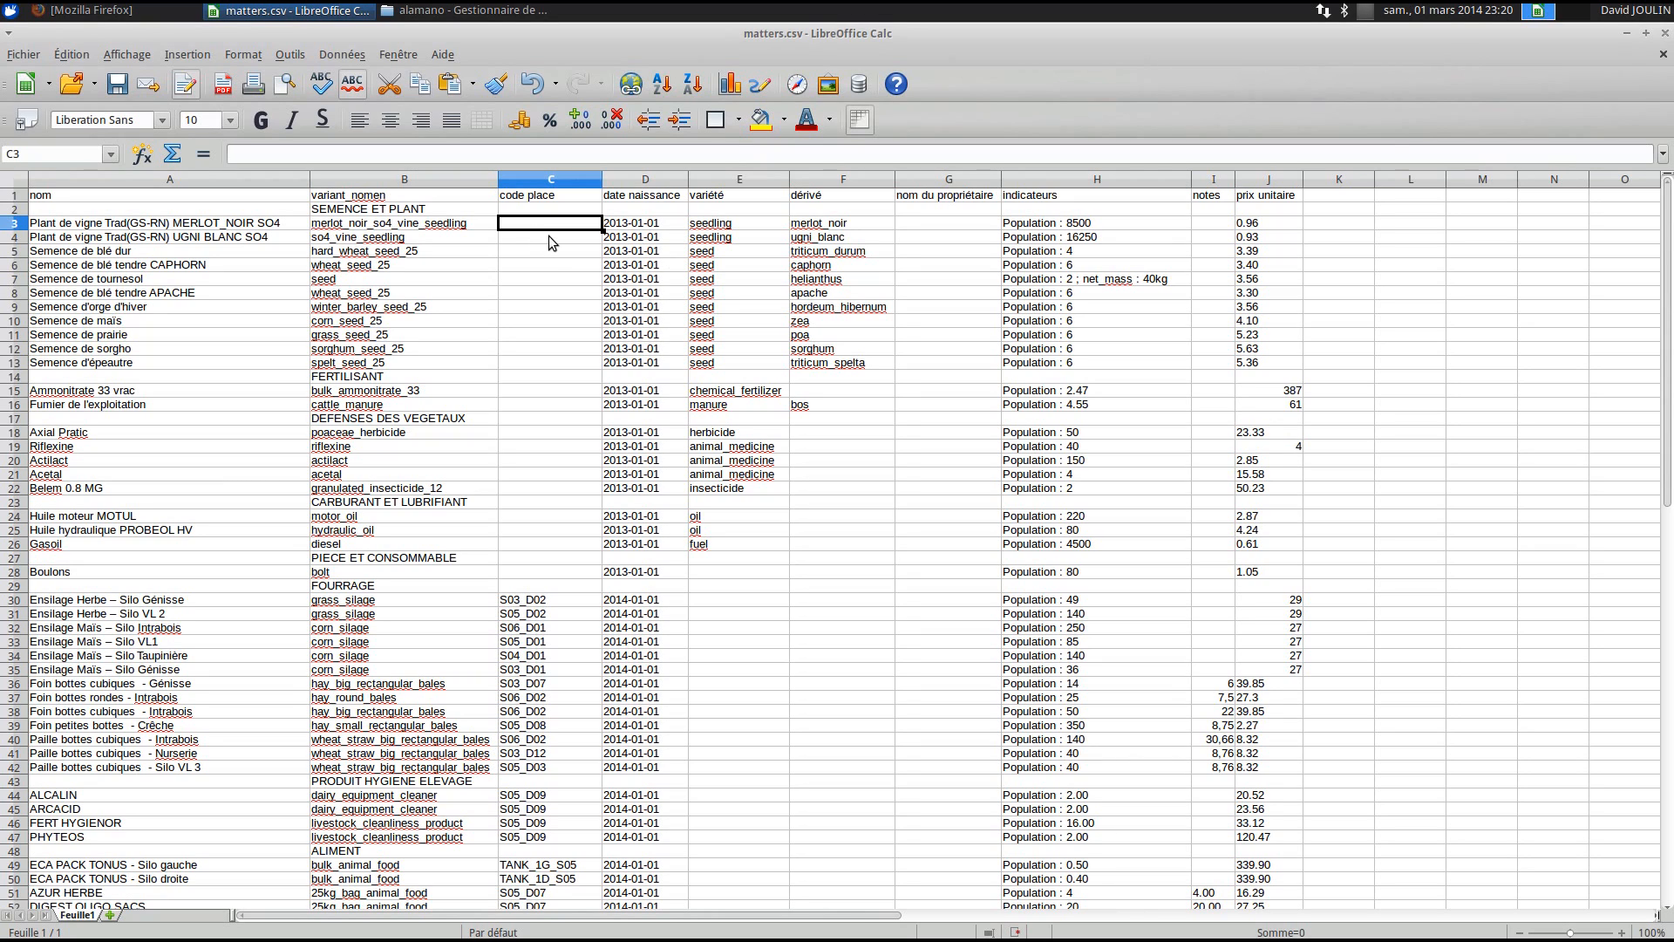
pyautogui.click(384, 225)
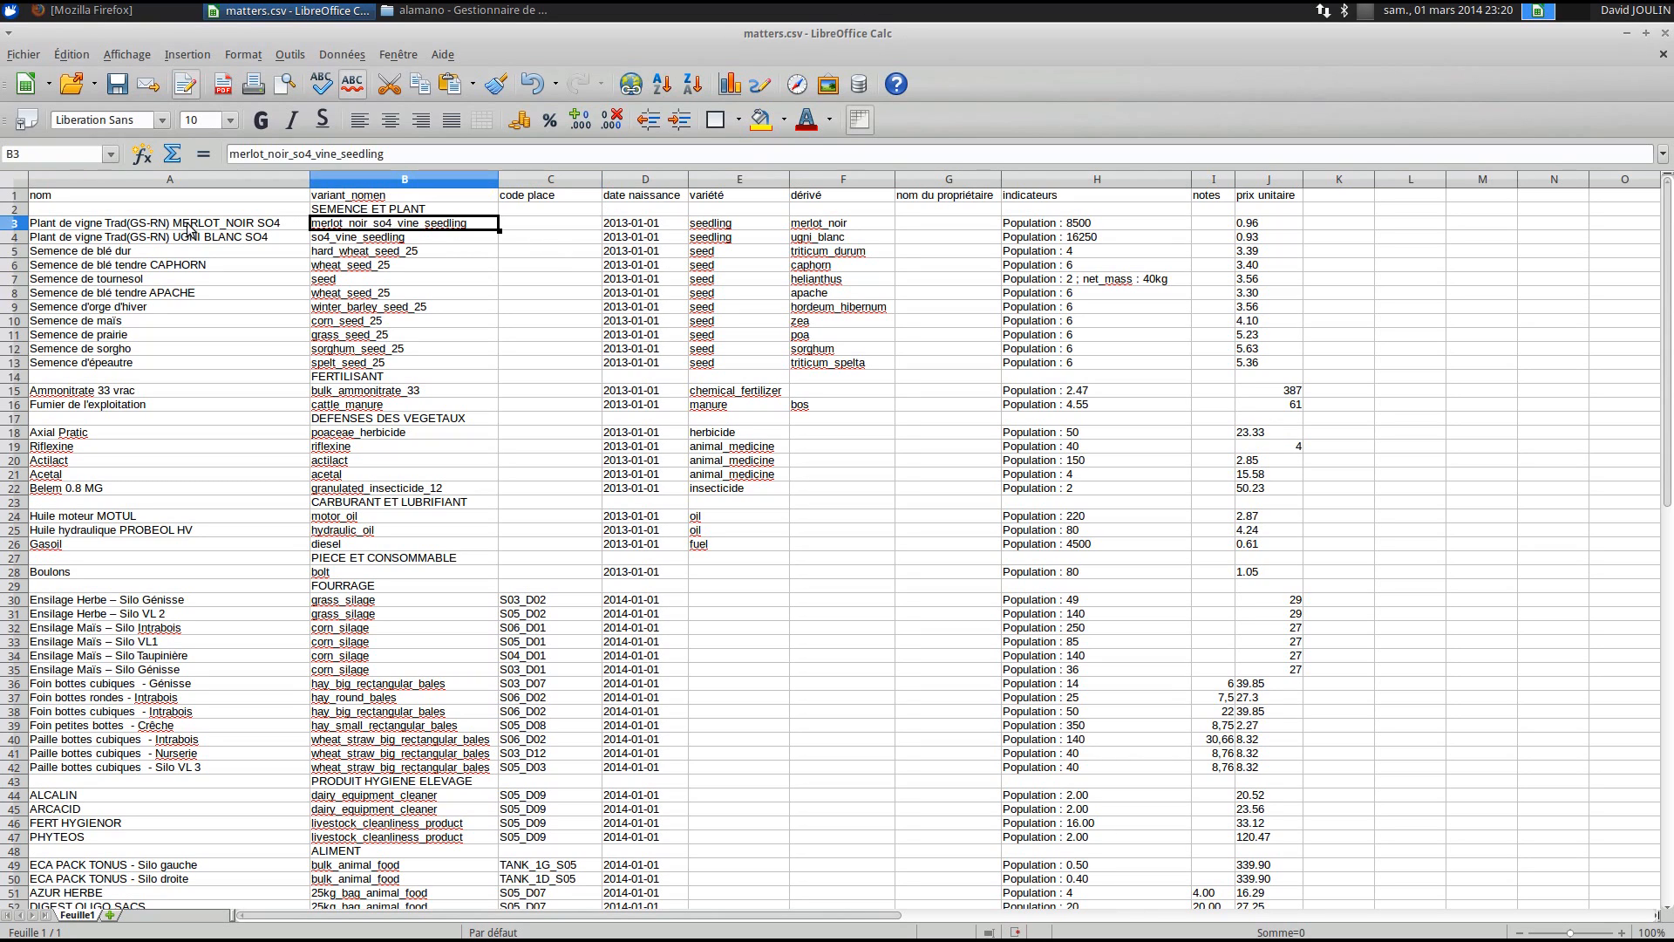
pyautogui.click(51, 226)
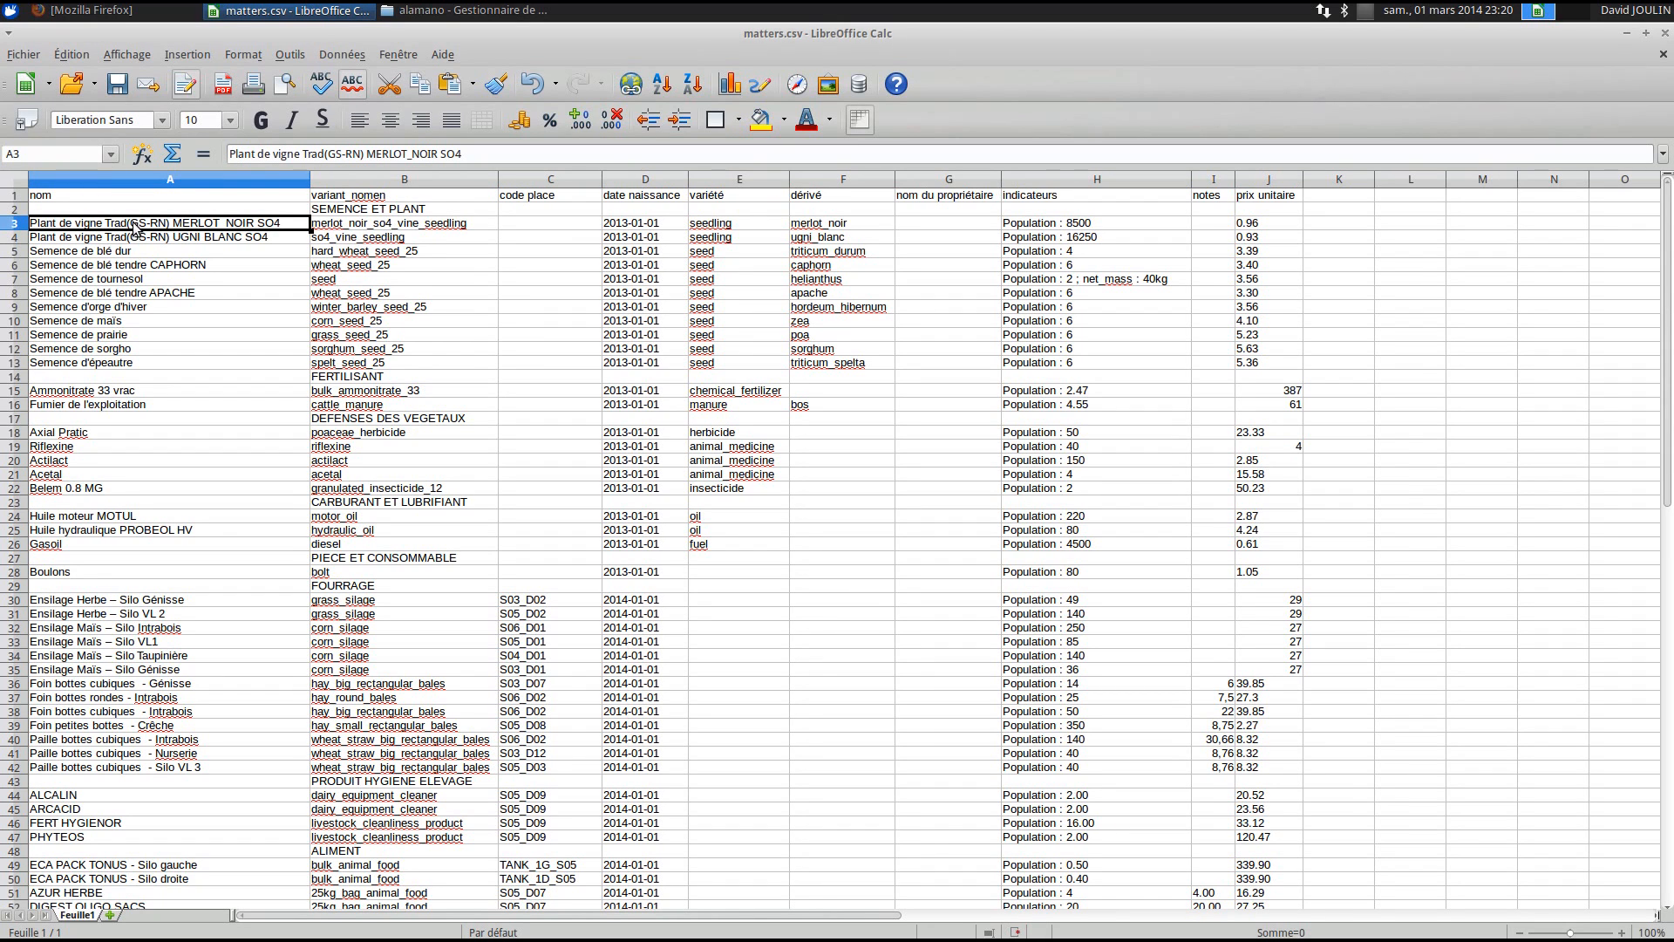
pyautogui.scroll(-5, 135, 227)
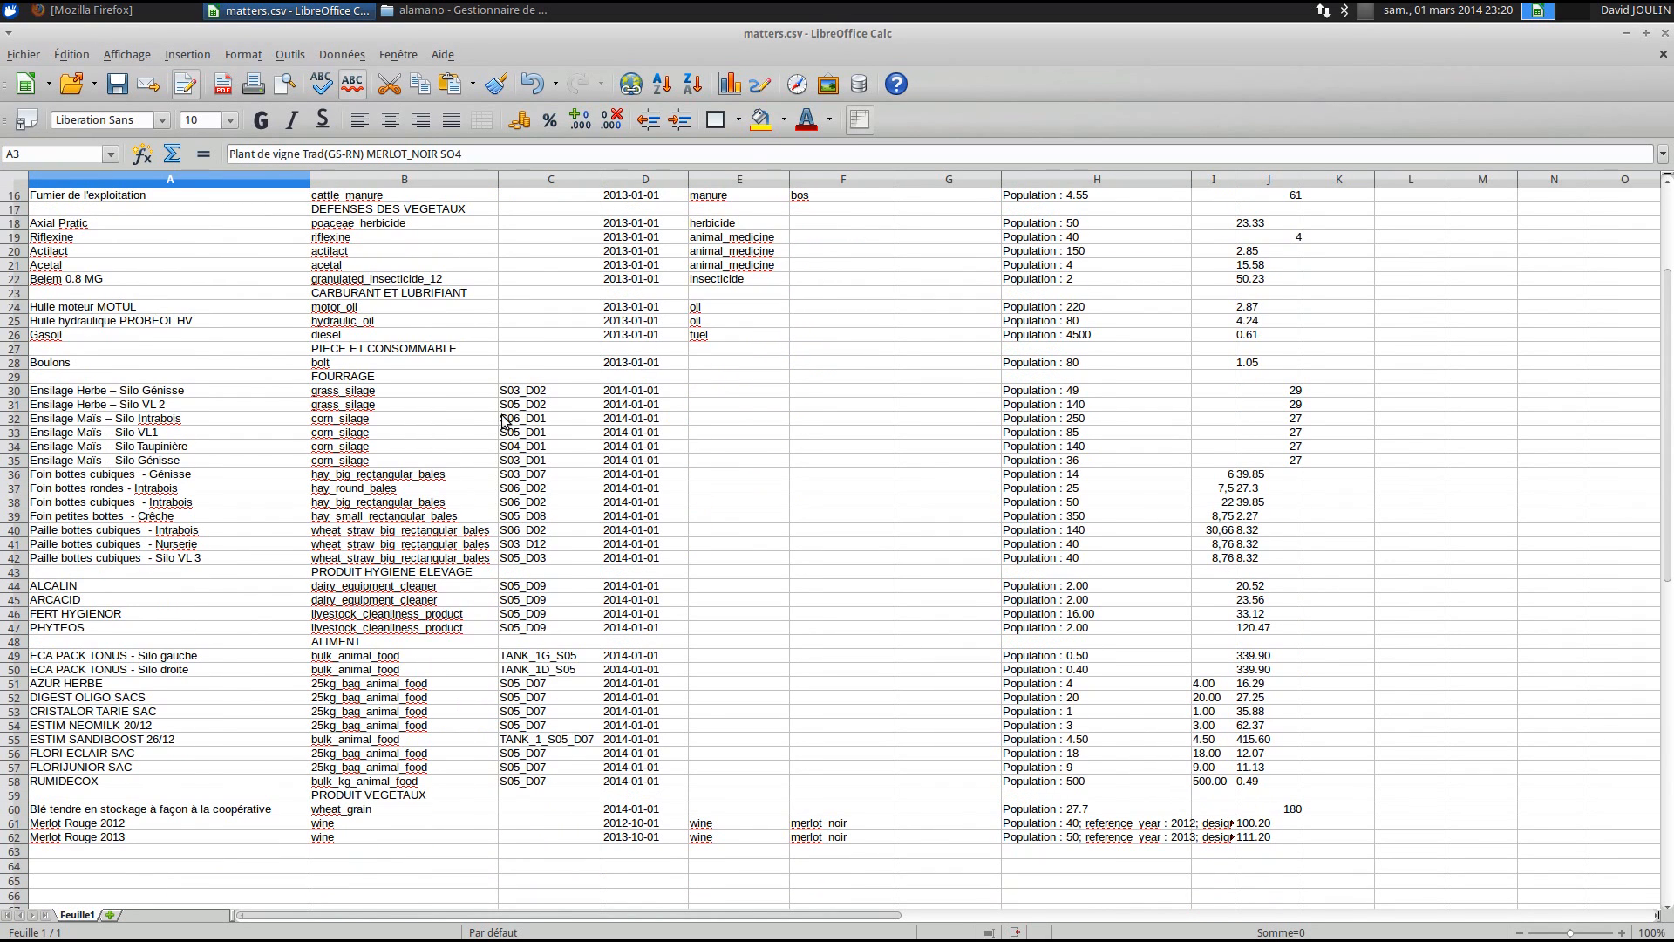
pyautogui.click(90, 396)
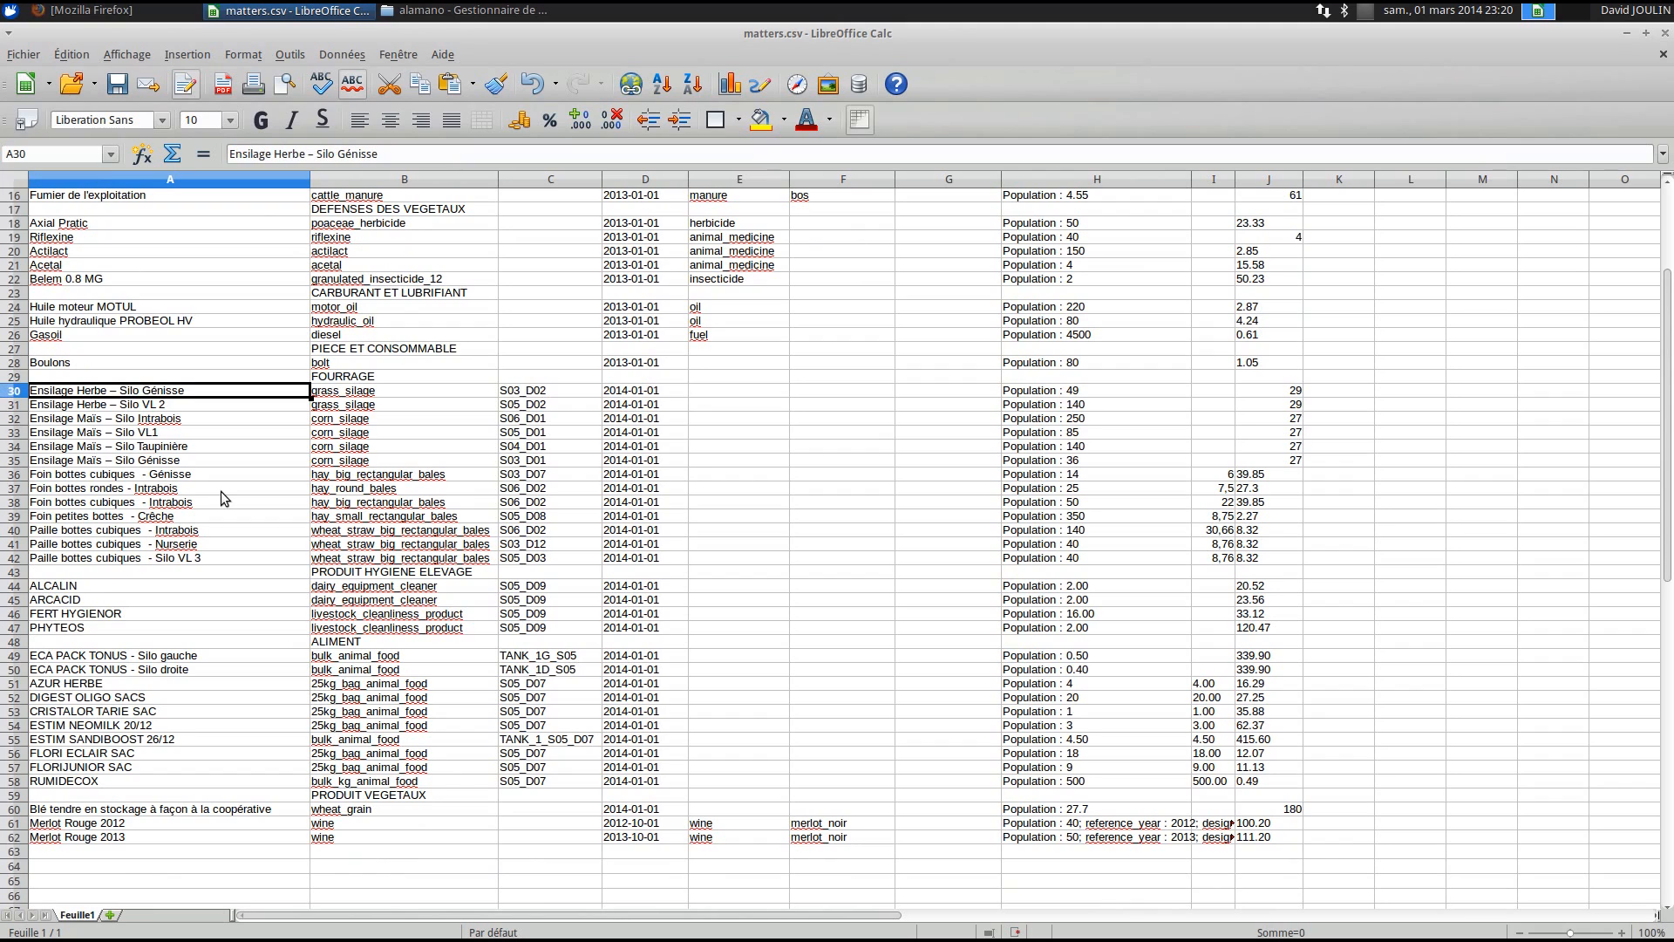
pyautogui.click(352, 397)
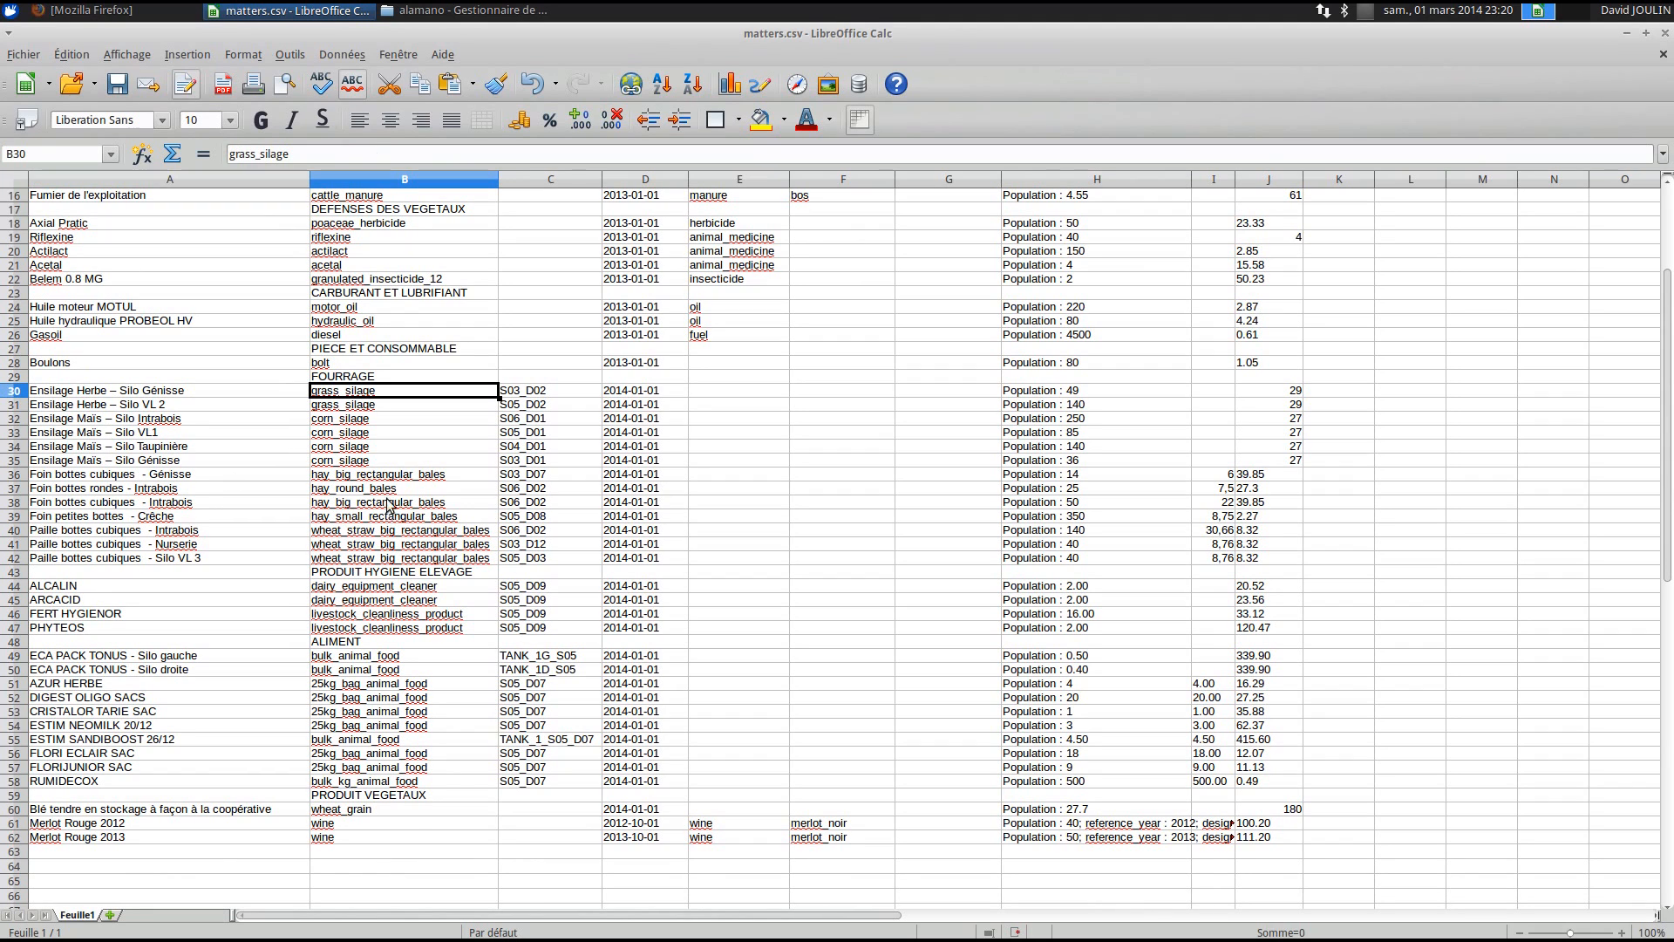
pyautogui.click(528, 394)
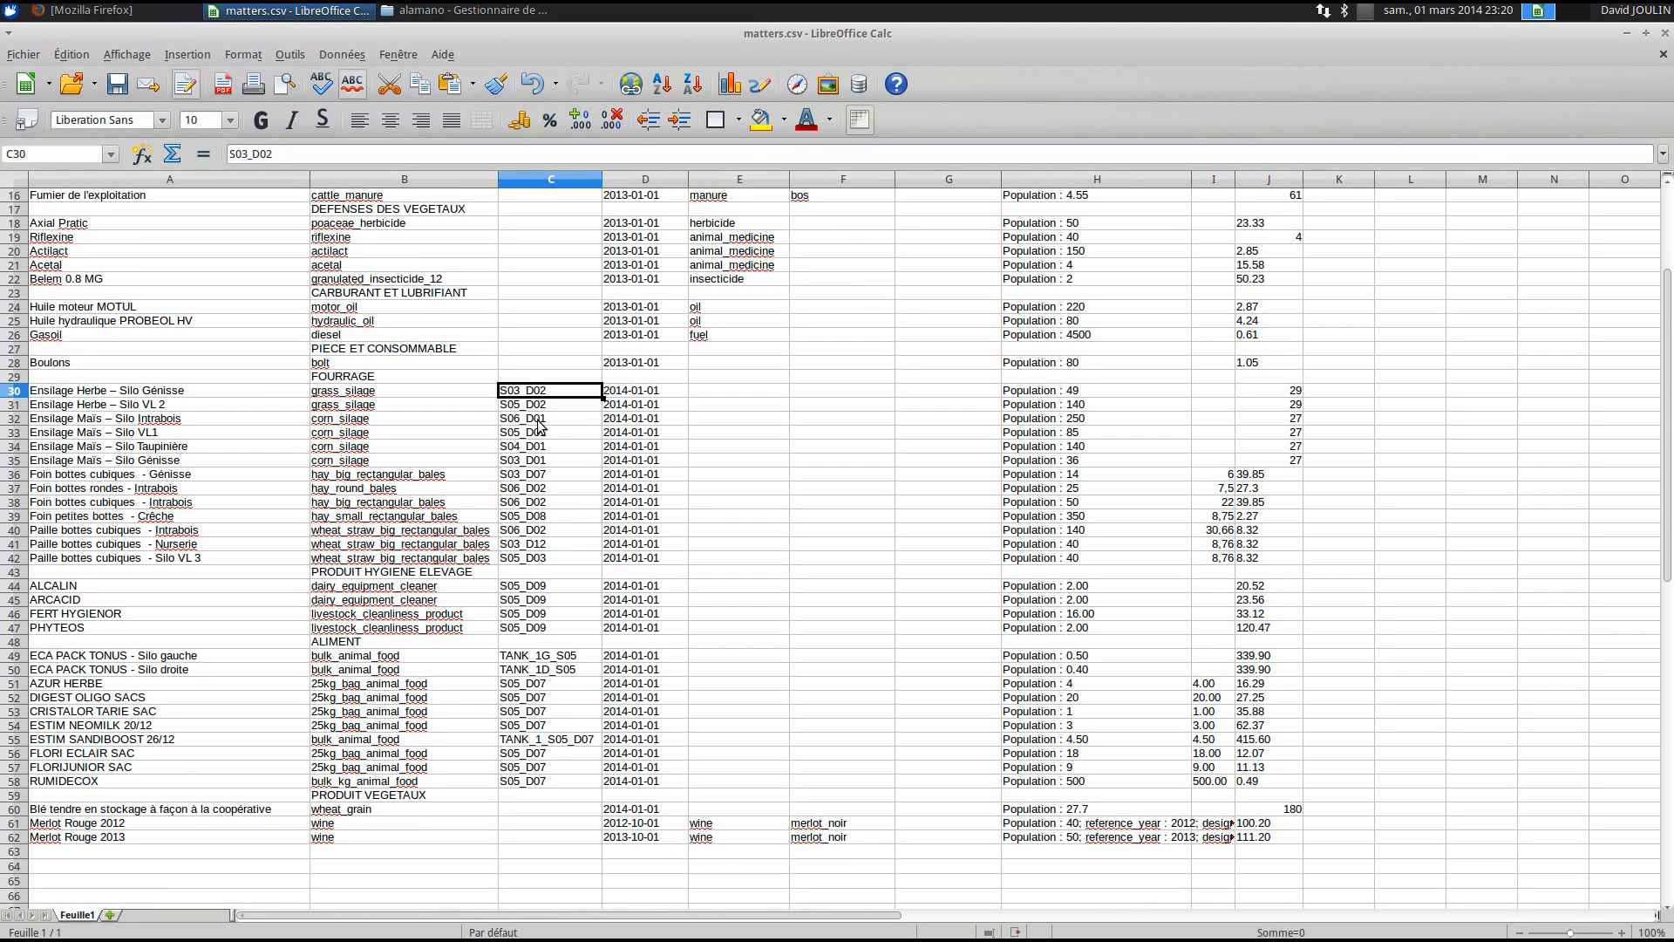
pyautogui.scroll(-3, 492, 695)
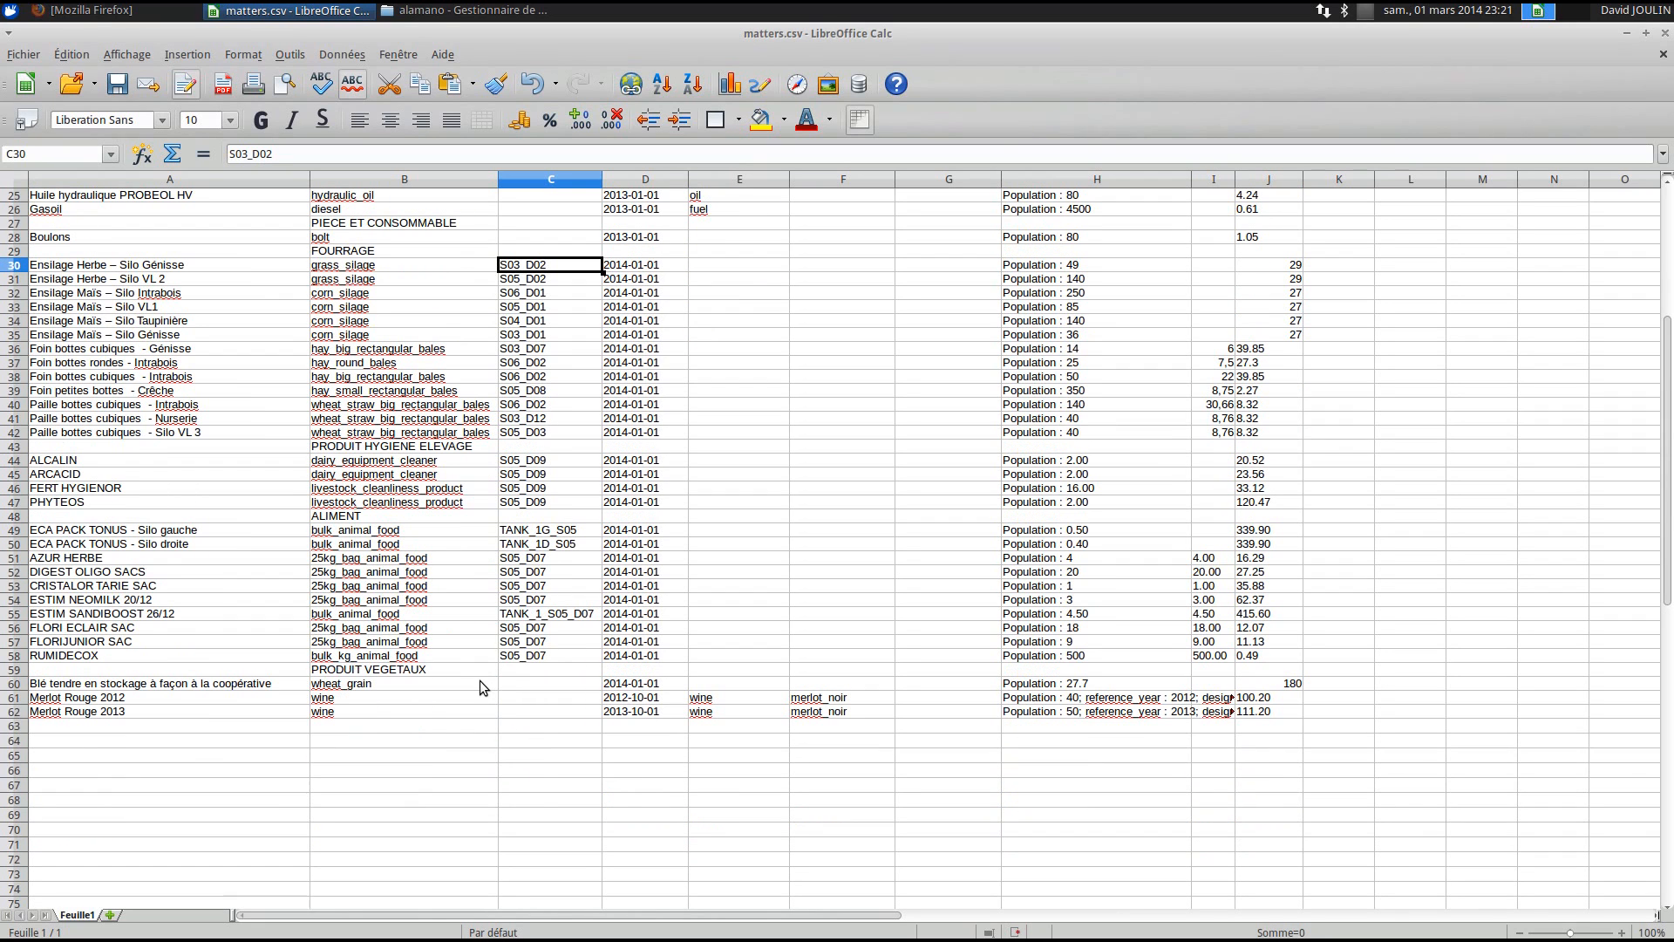
pyautogui.click(111, 532)
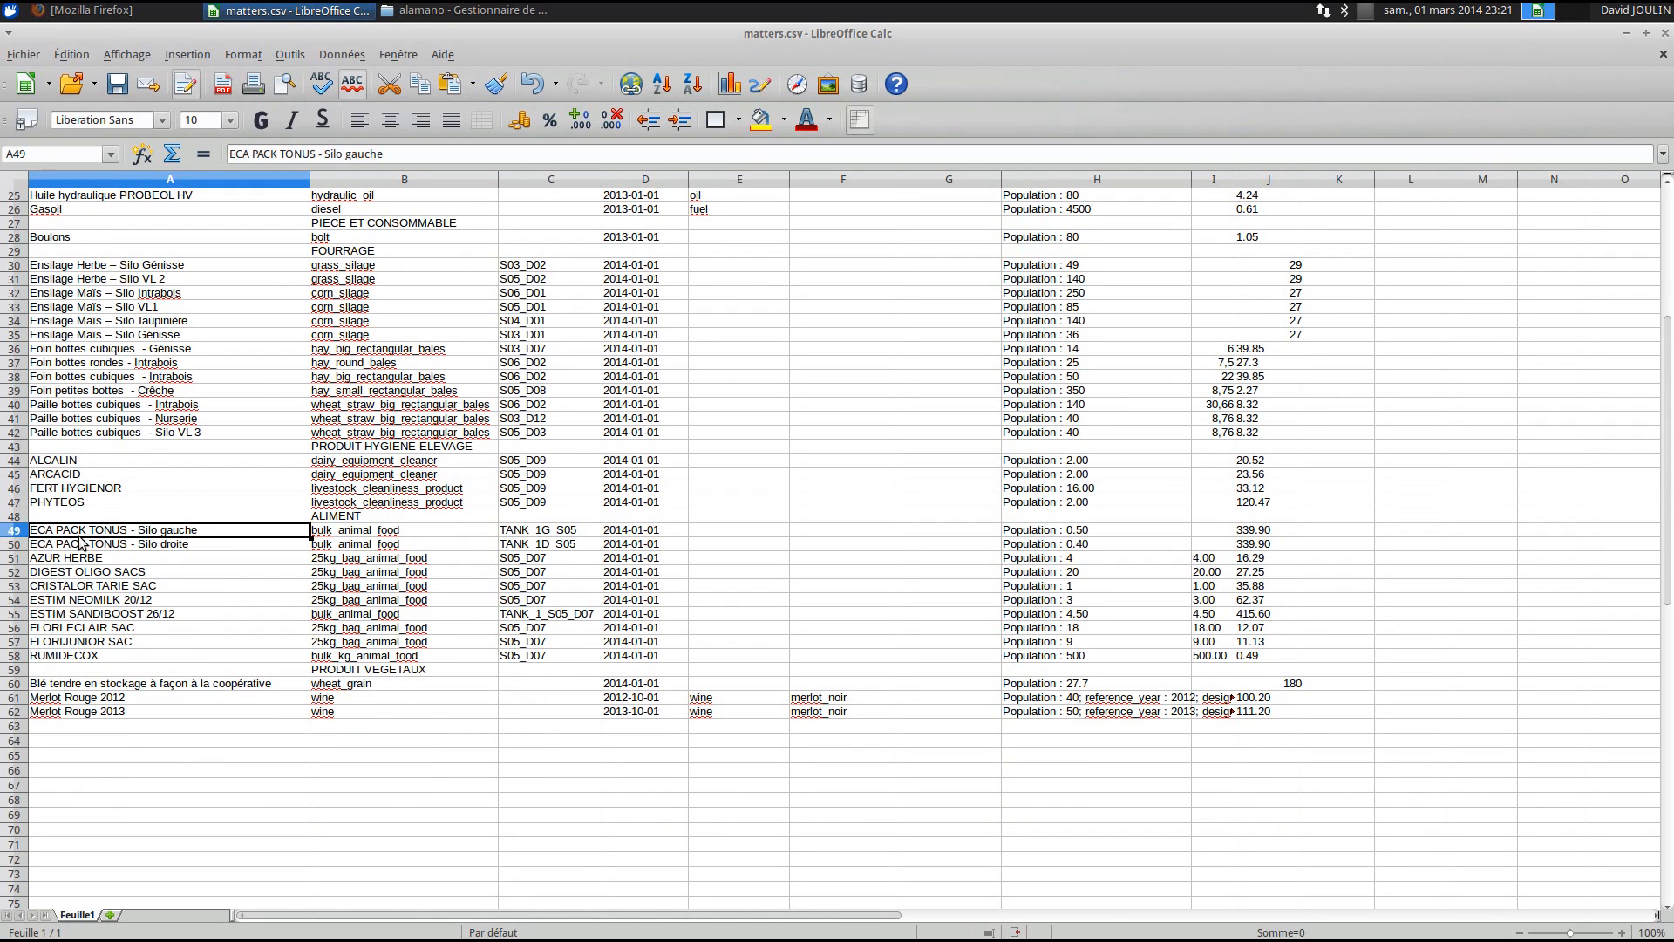
pyautogui.click(387, 533)
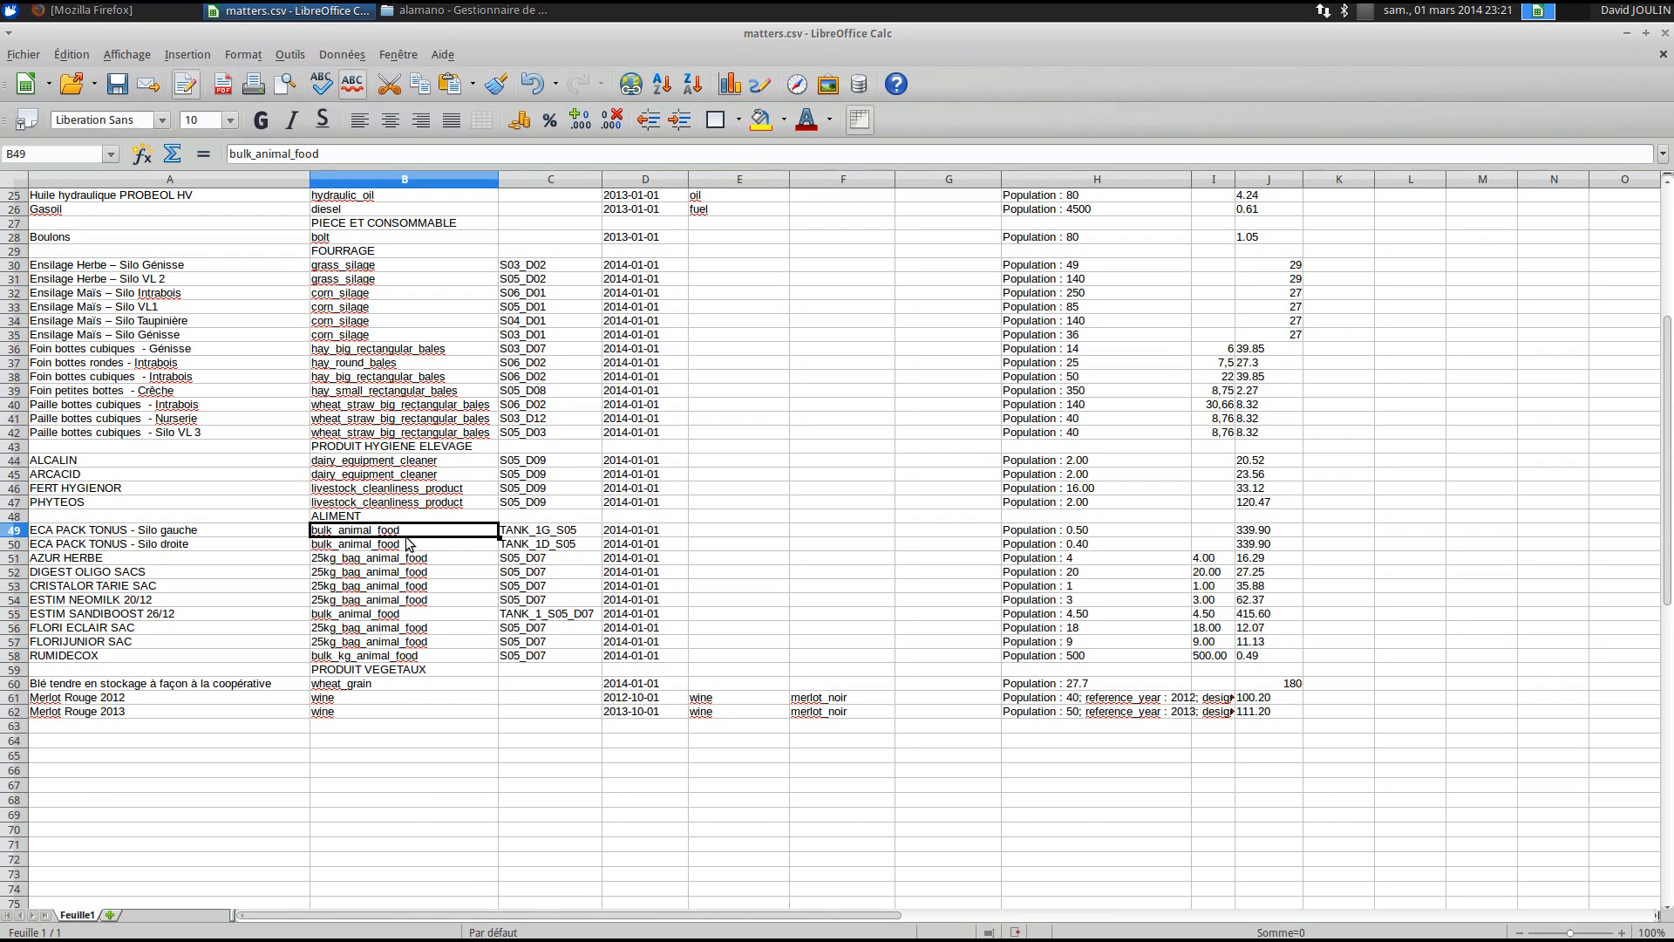
pyautogui.click(558, 532)
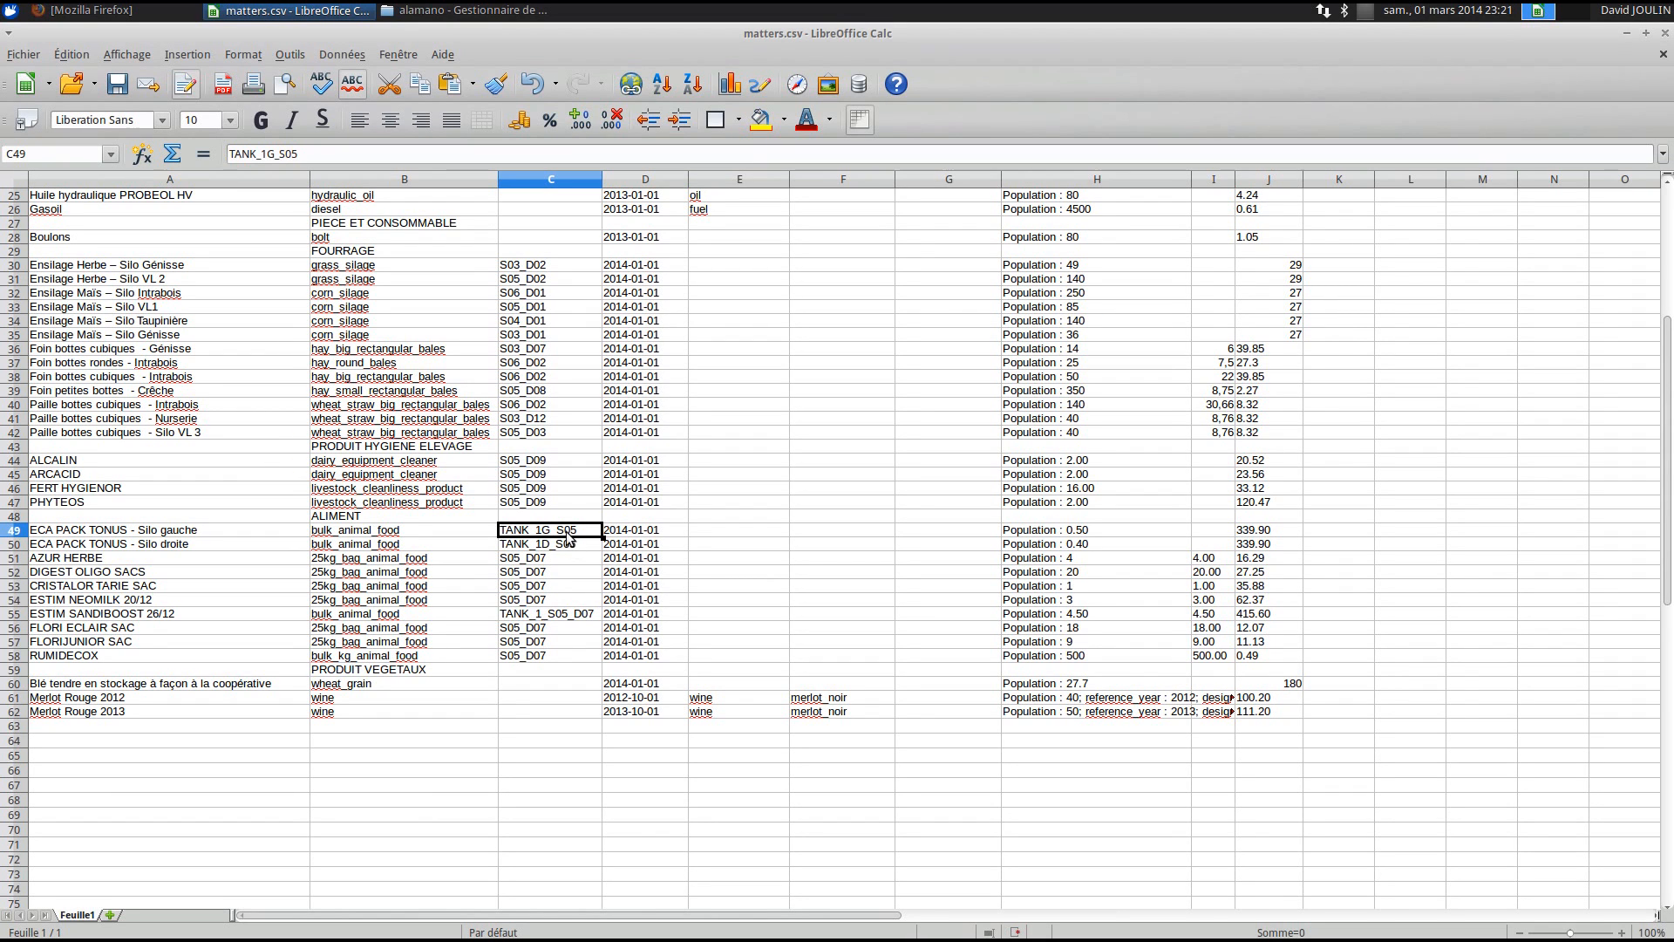
pyautogui.scroll(8, 547, 715)
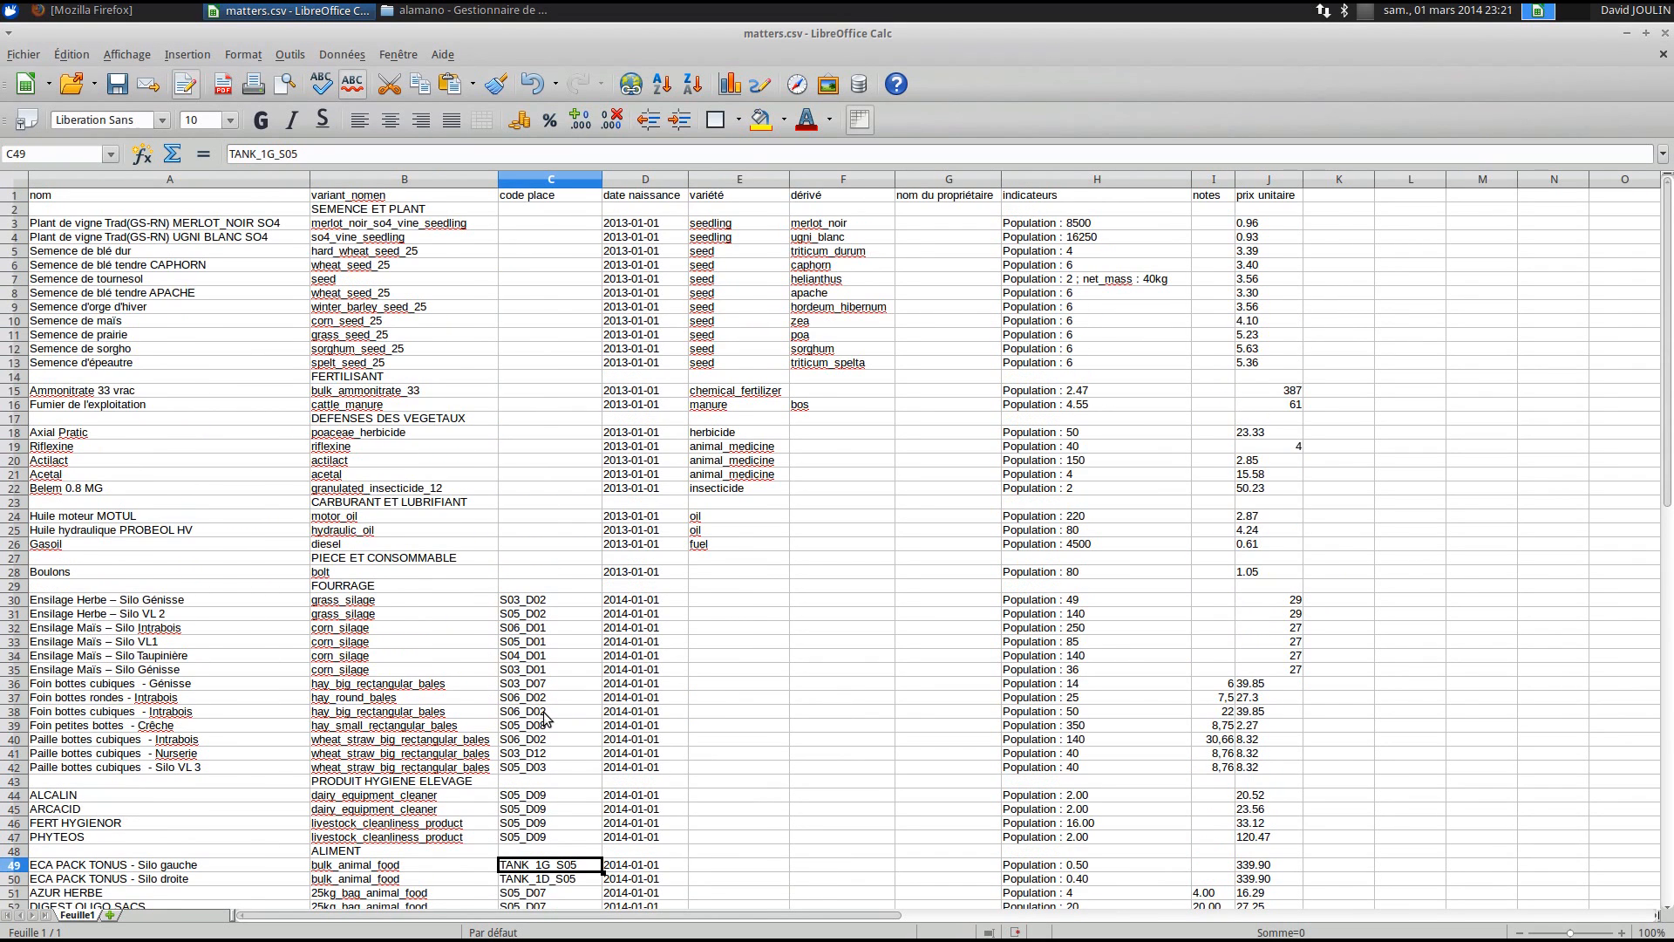
pyautogui.moveTo(636, 225); pyautogui.dragTo(636, 307)
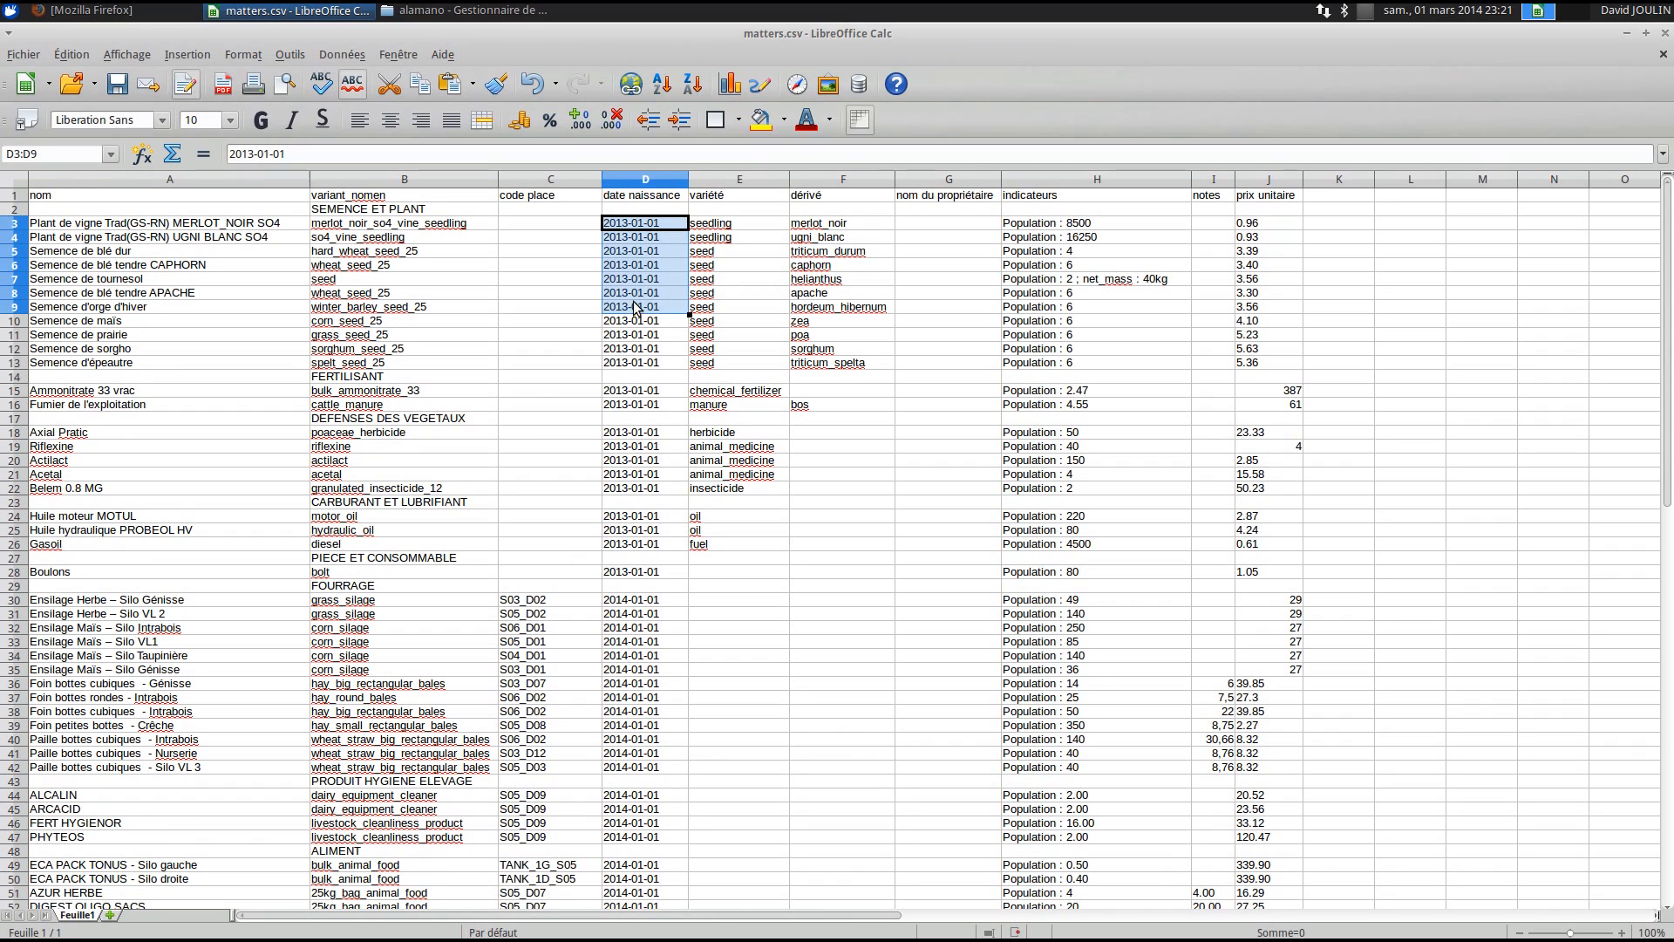
pyautogui.moveTo(732, 225); pyautogui.dragTo(722, 322)
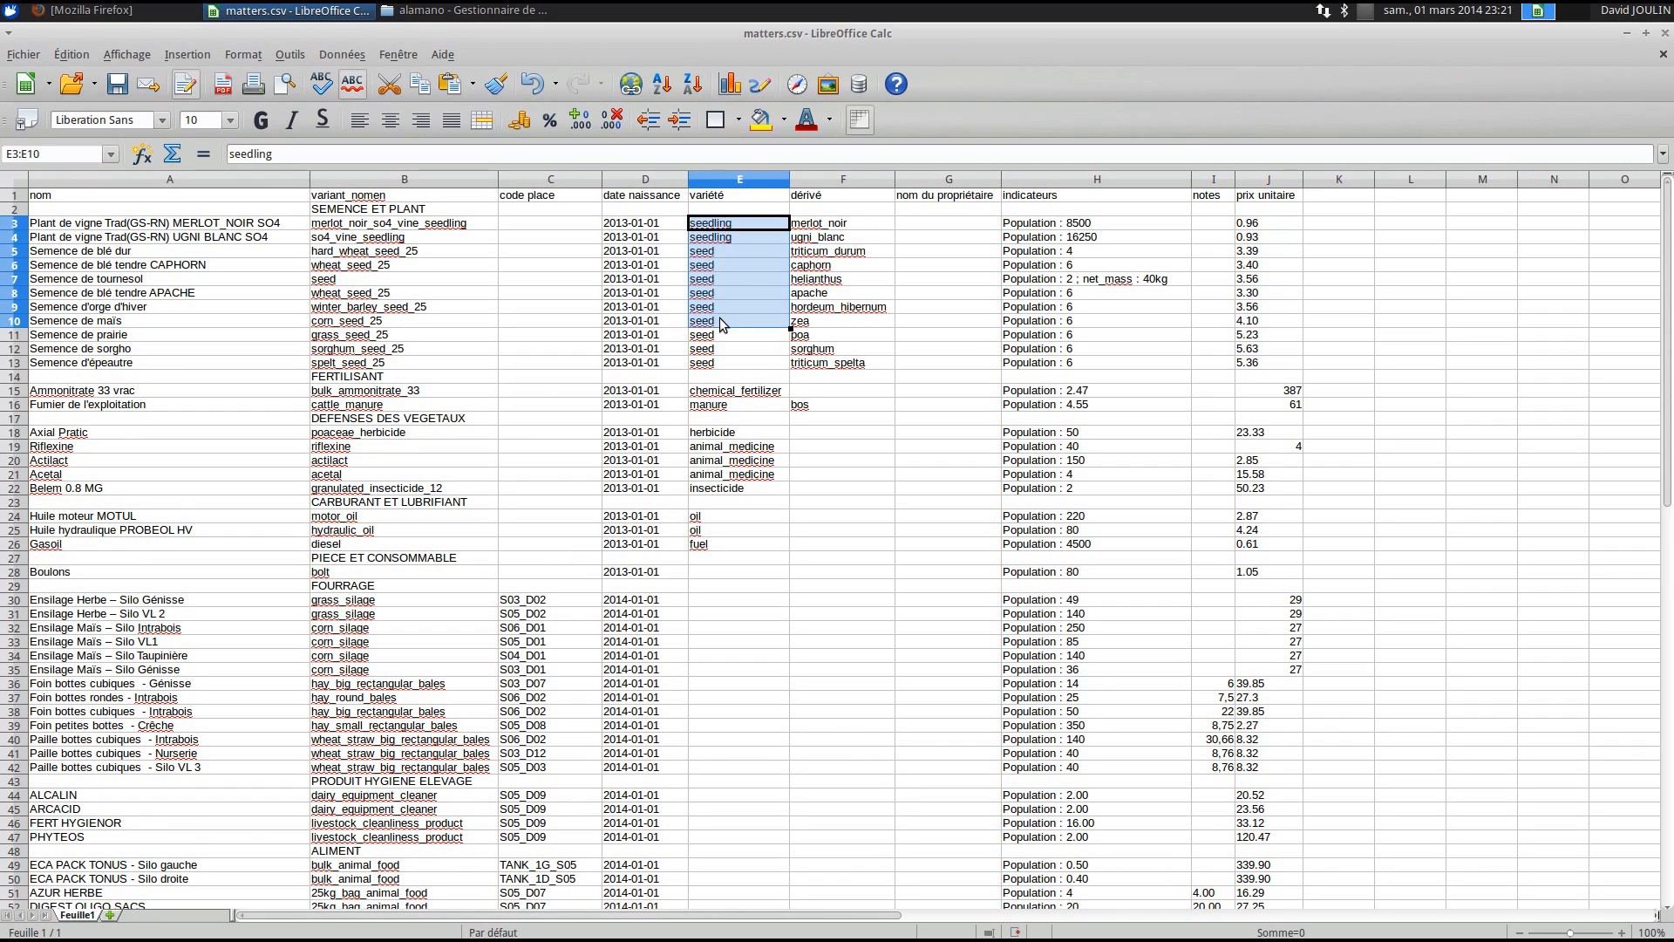
pyautogui.moveTo(833, 225); pyautogui.dragTo(834, 367)
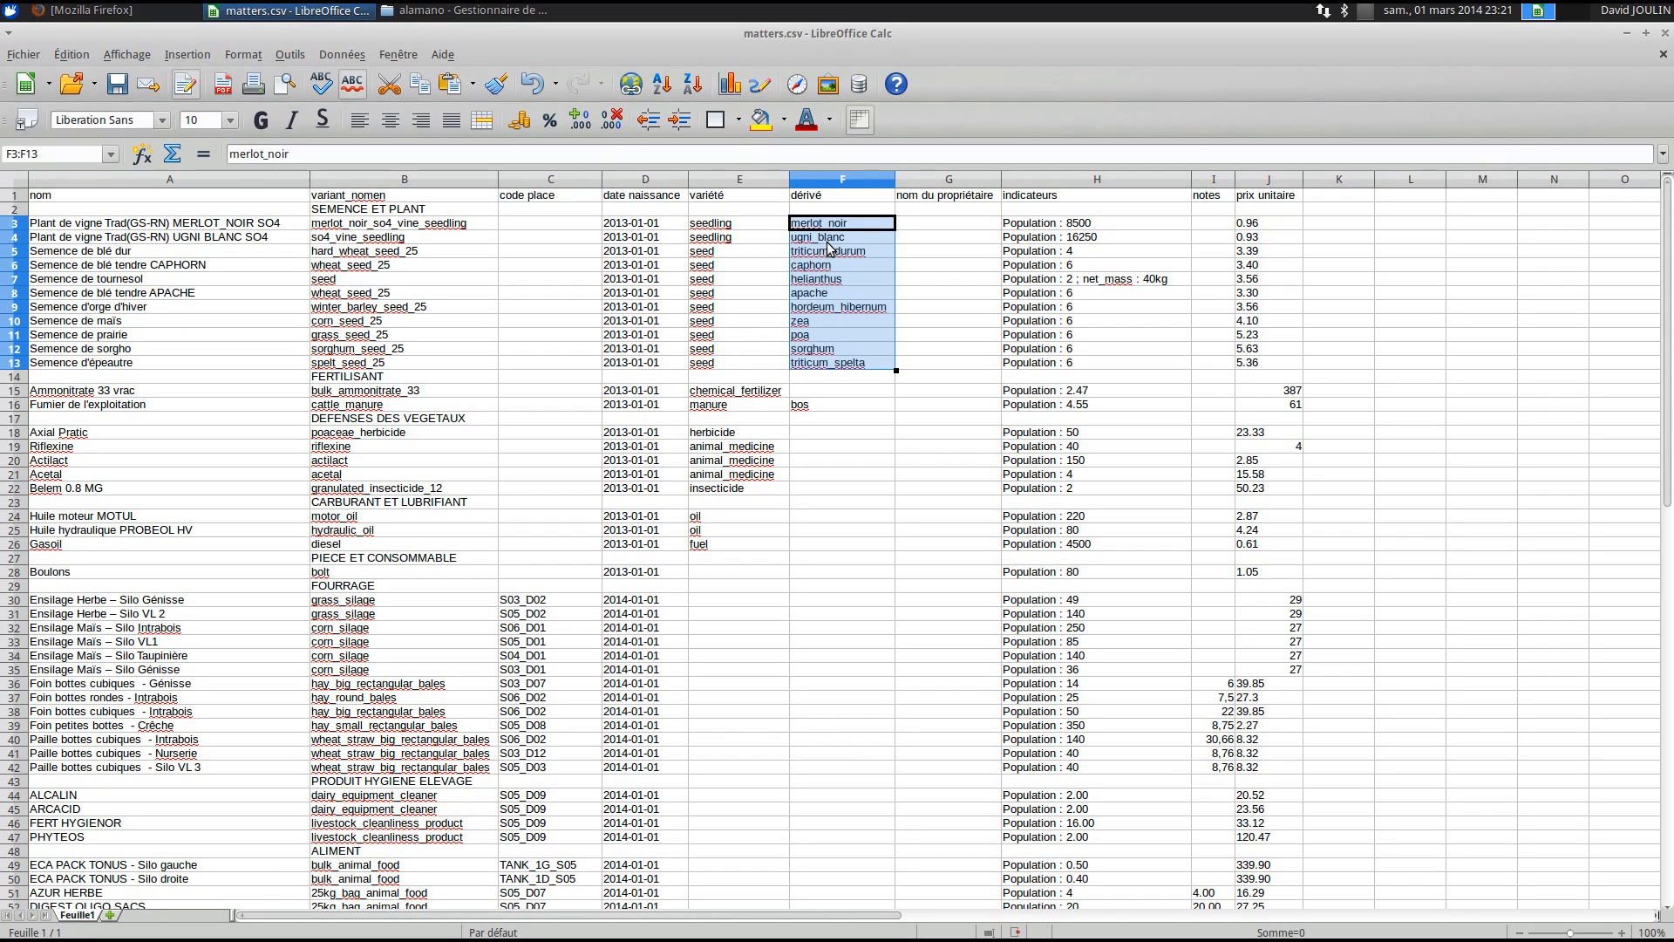
pyautogui.click(737, 229)
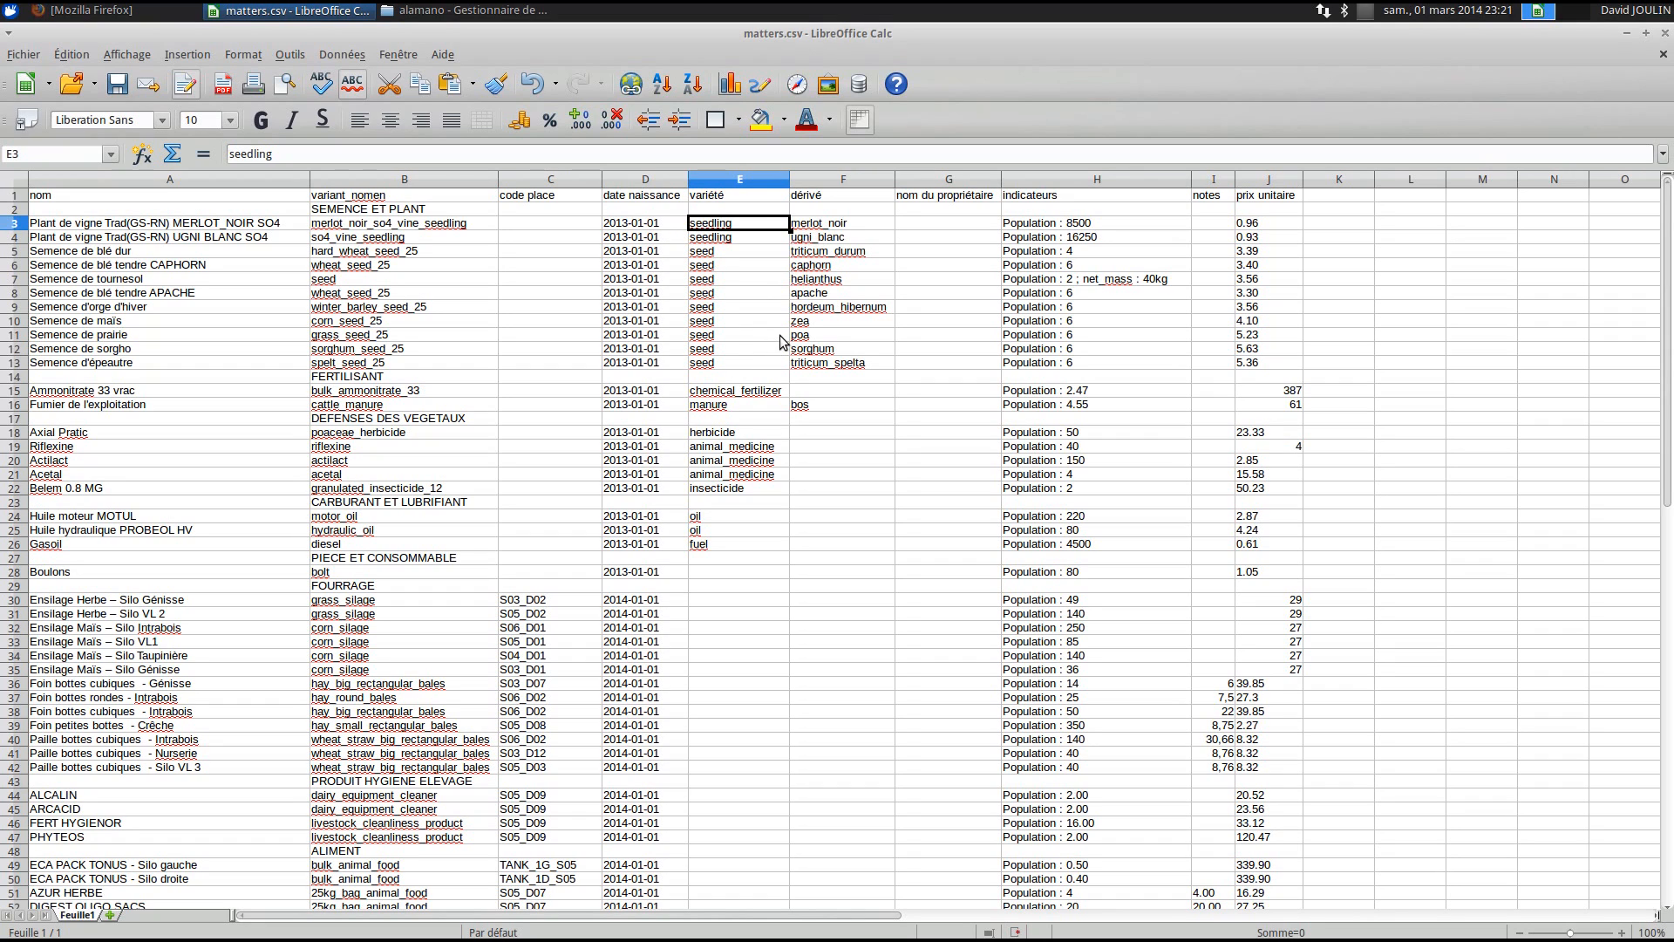
pyautogui.click(819, 227)
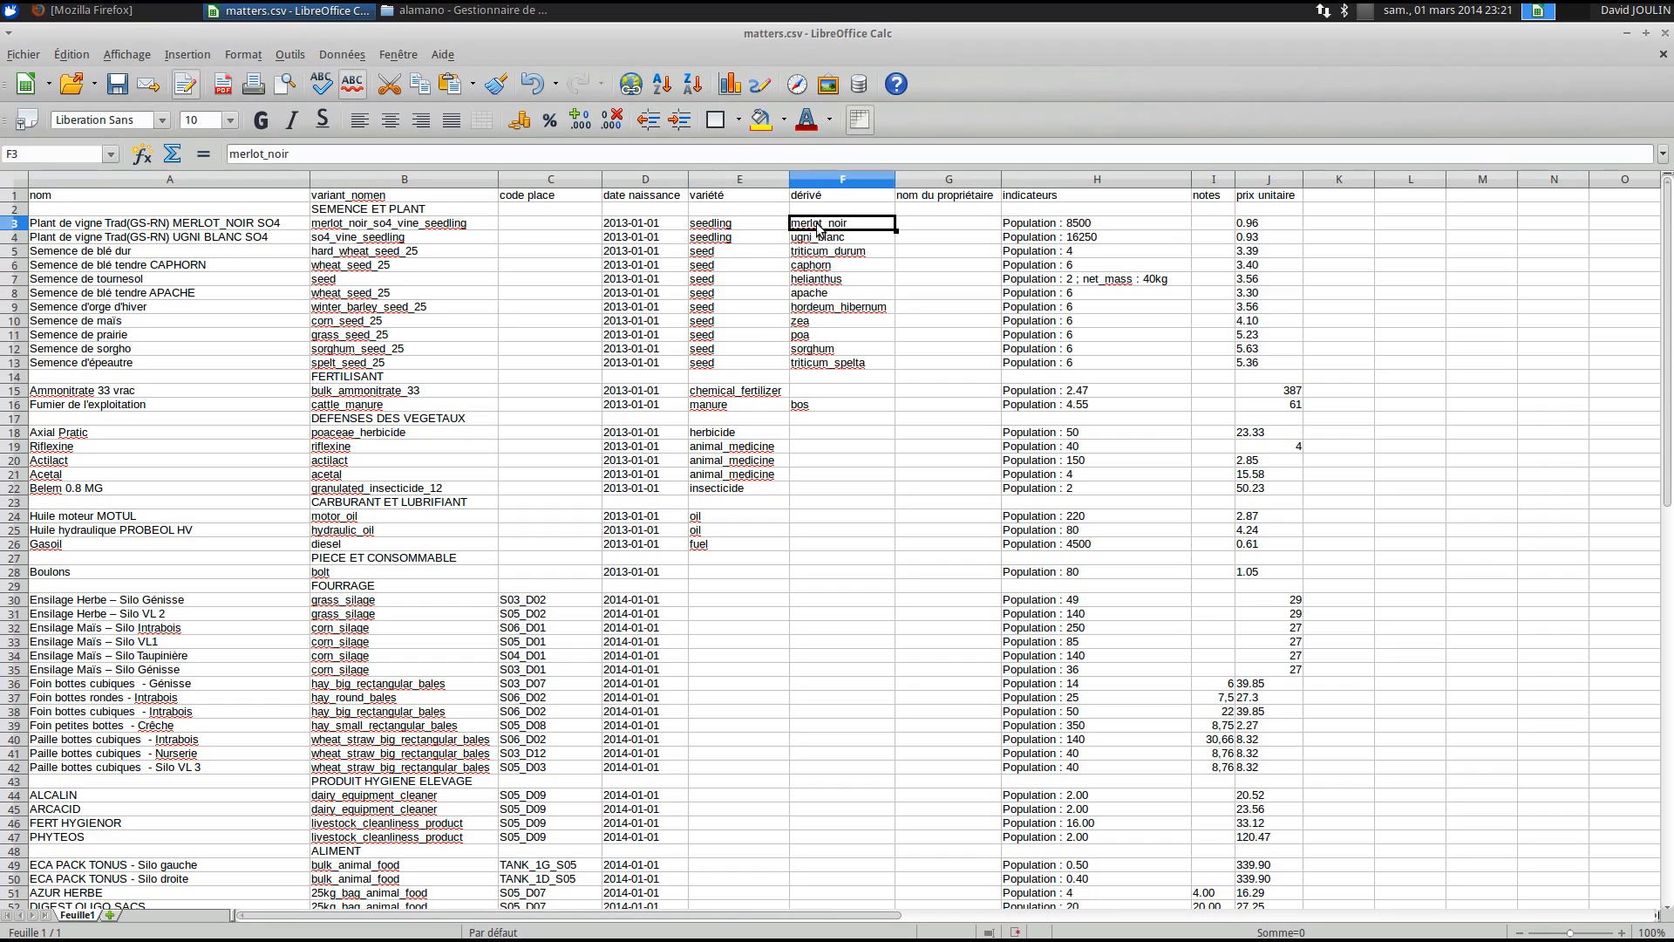
pyautogui.click(817, 462)
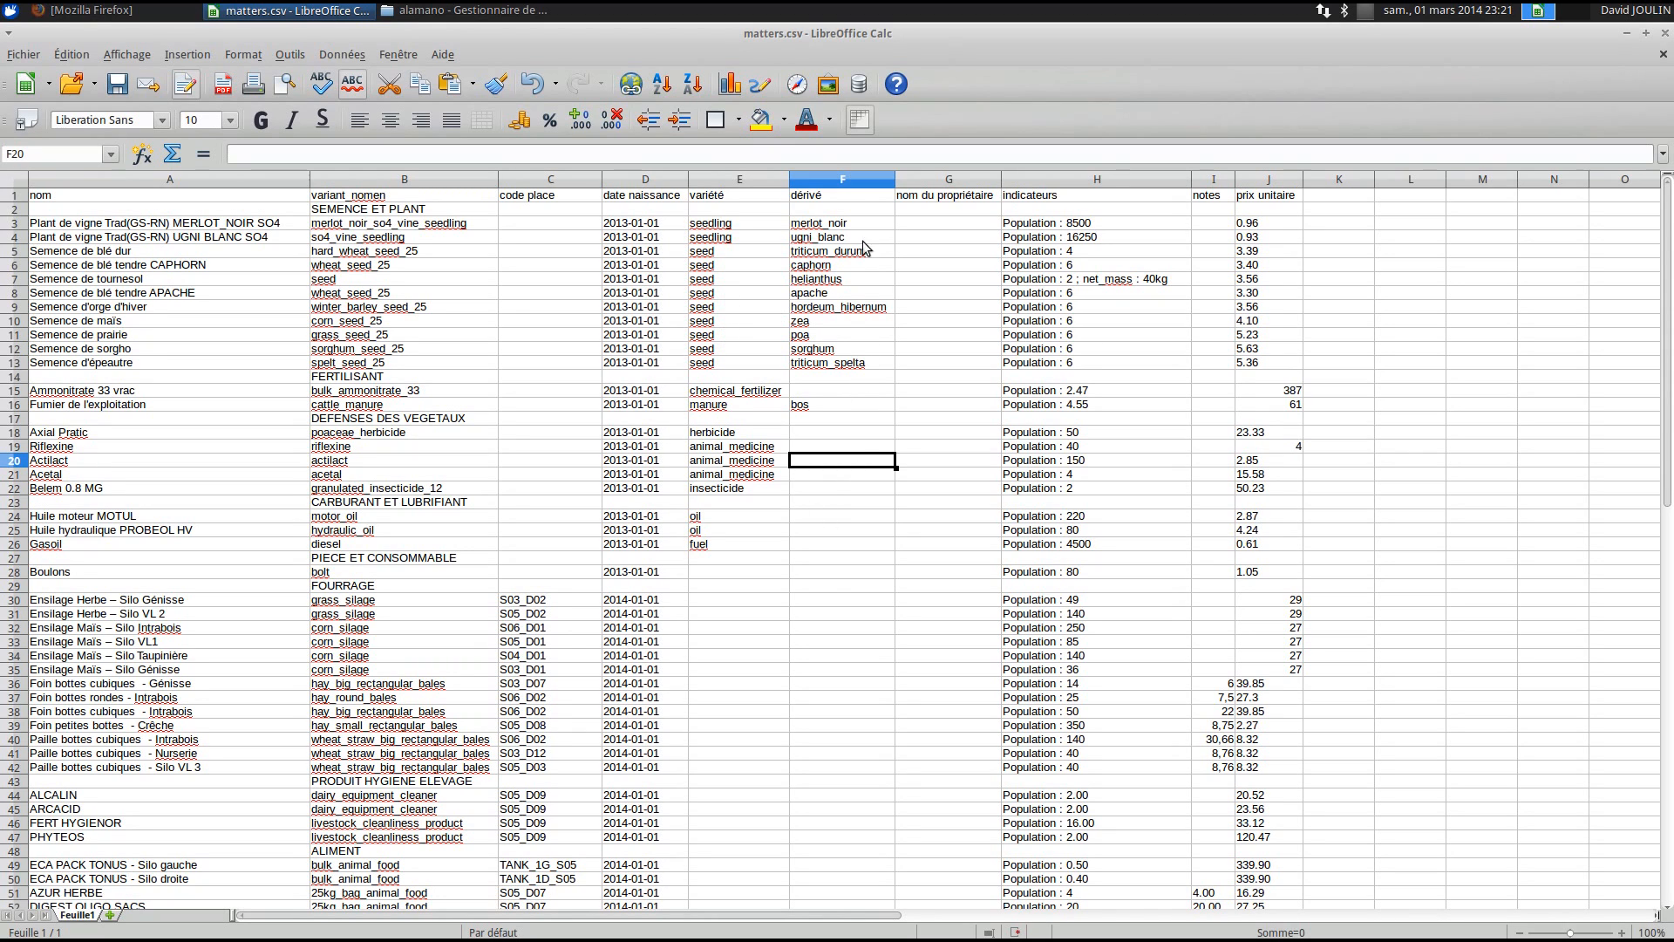
pyautogui.click(720, 363)
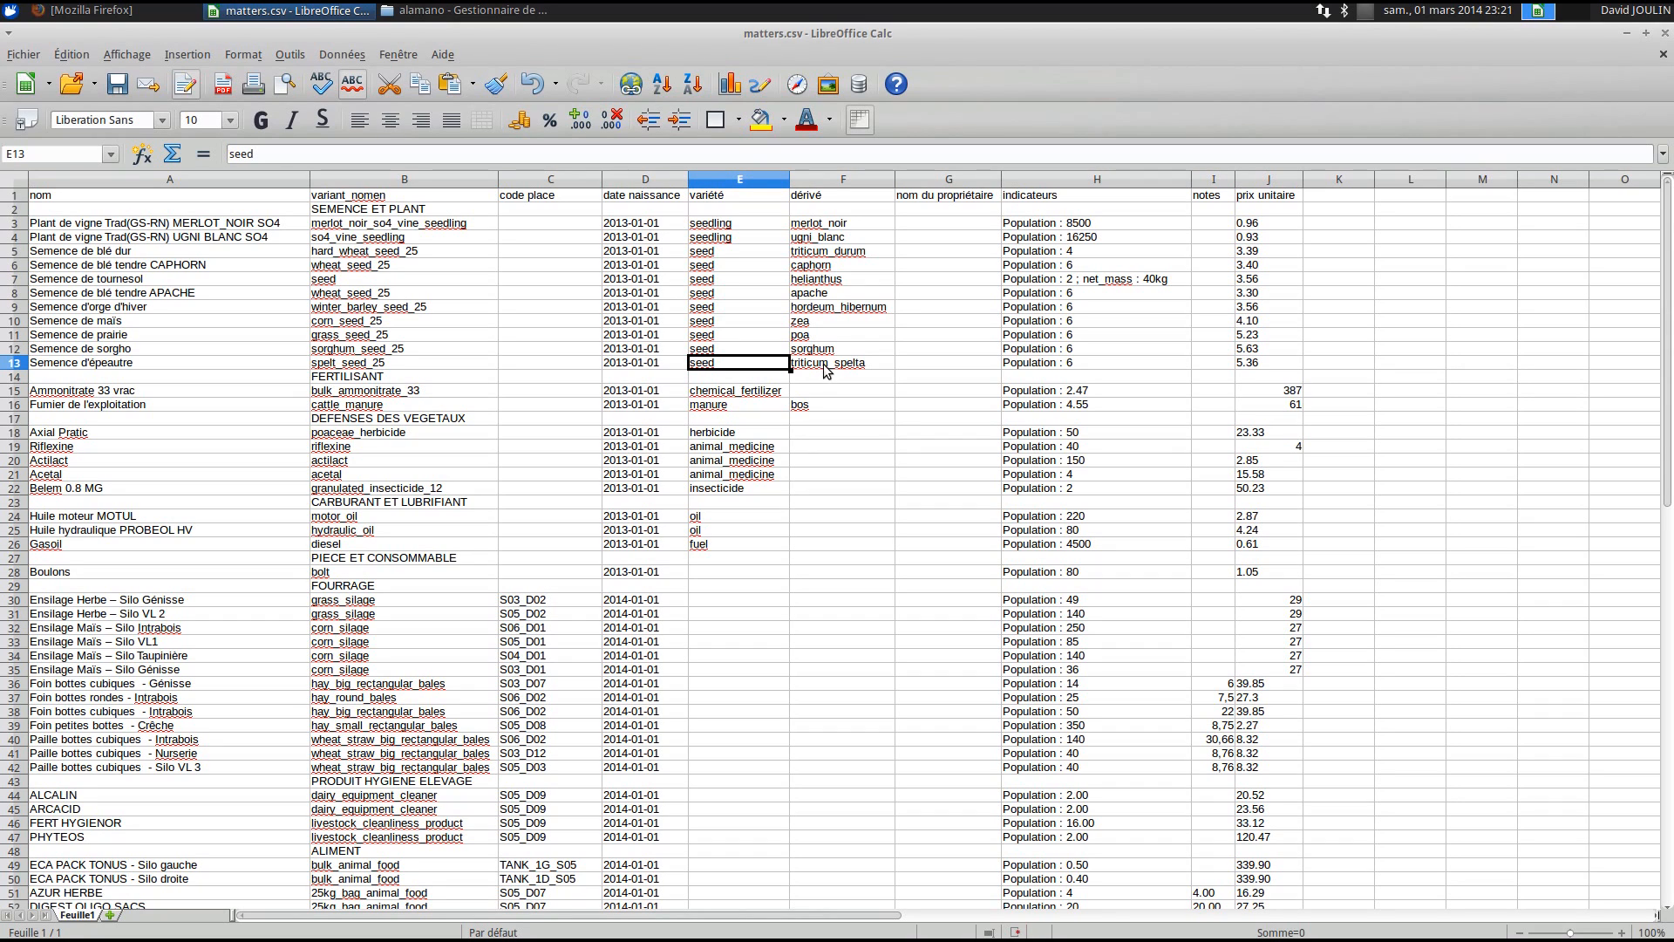
pyautogui.click(84, 367)
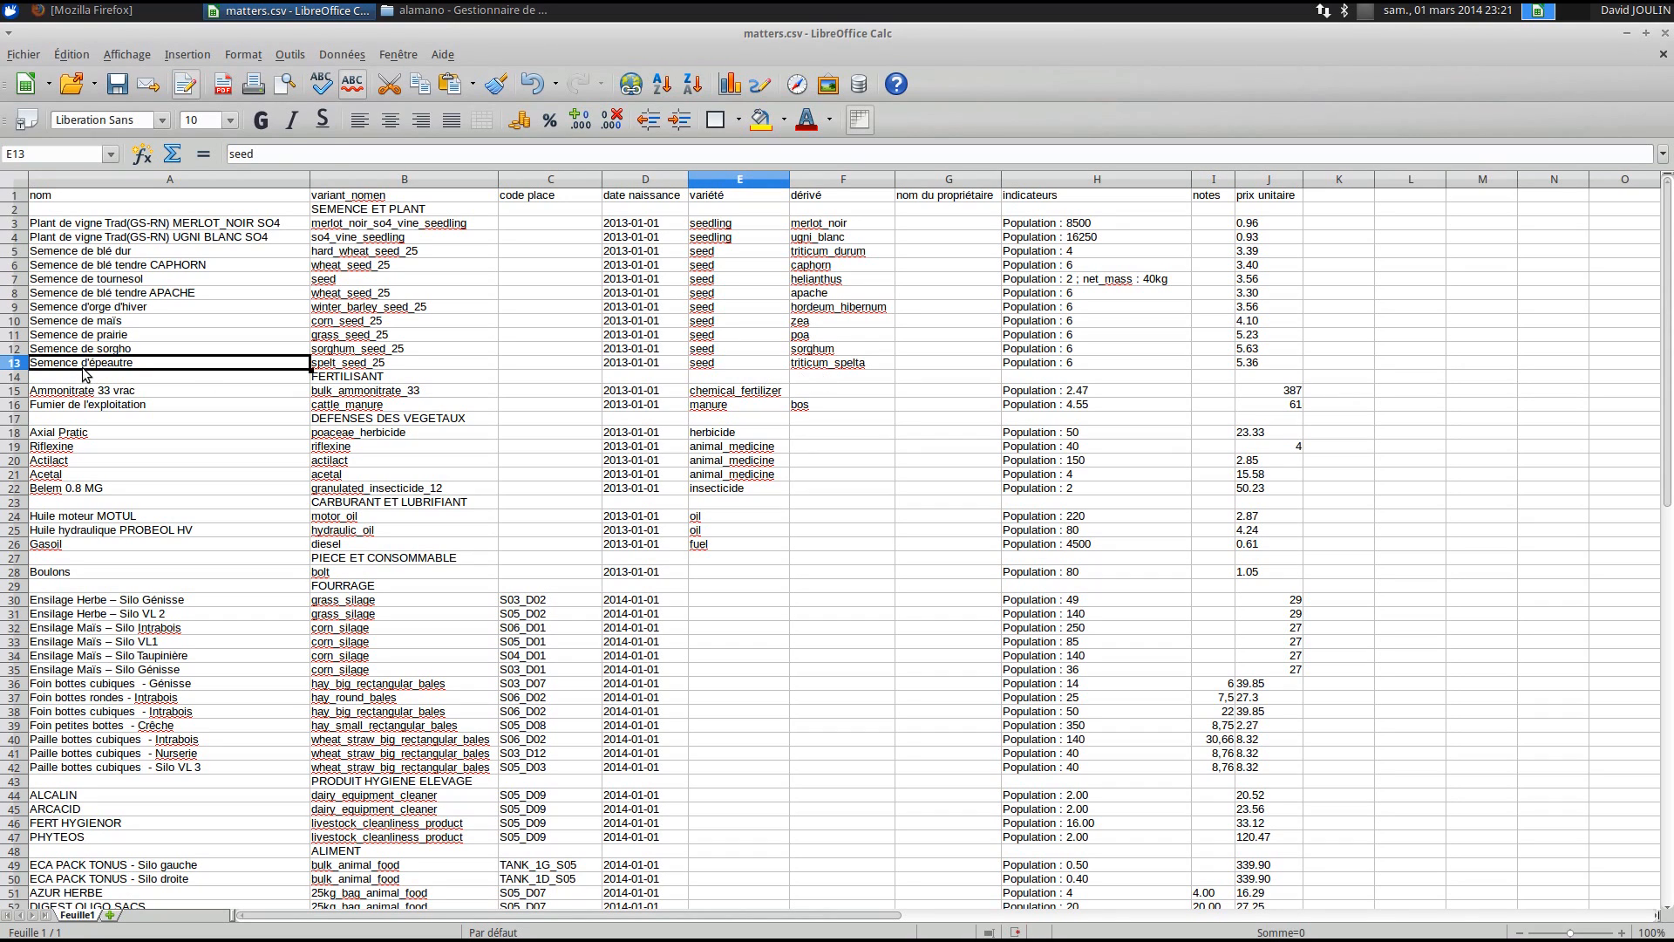
pyautogui.click(127, 353)
pyautogui.click(720, 351)
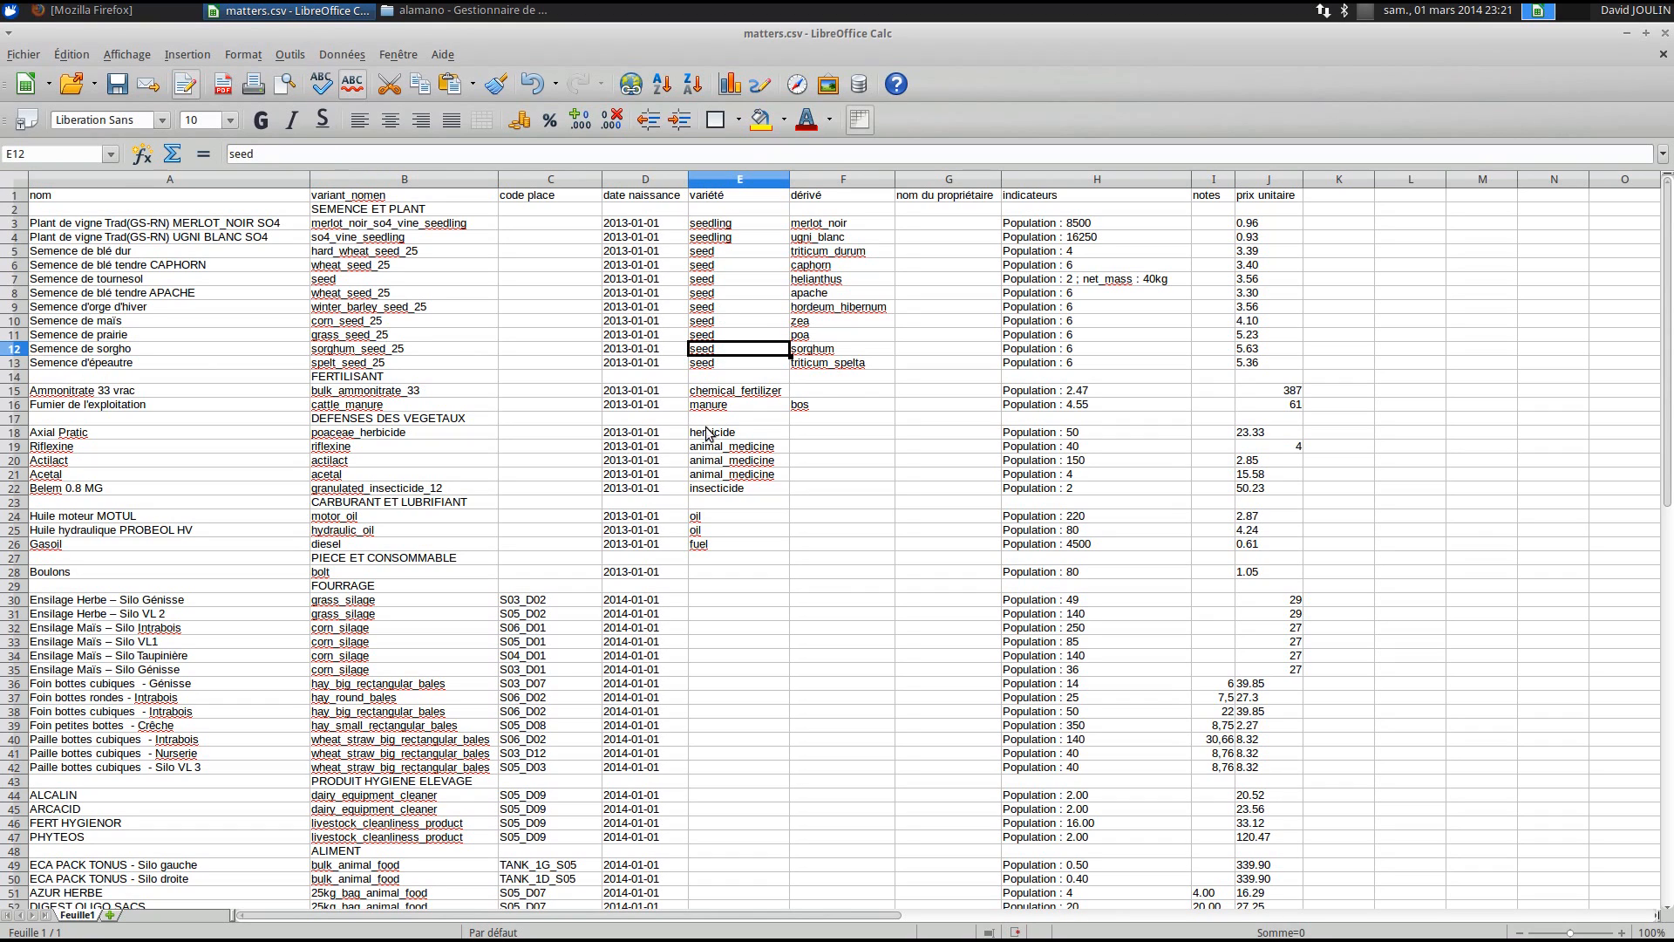
pyautogui.click(837, 349)
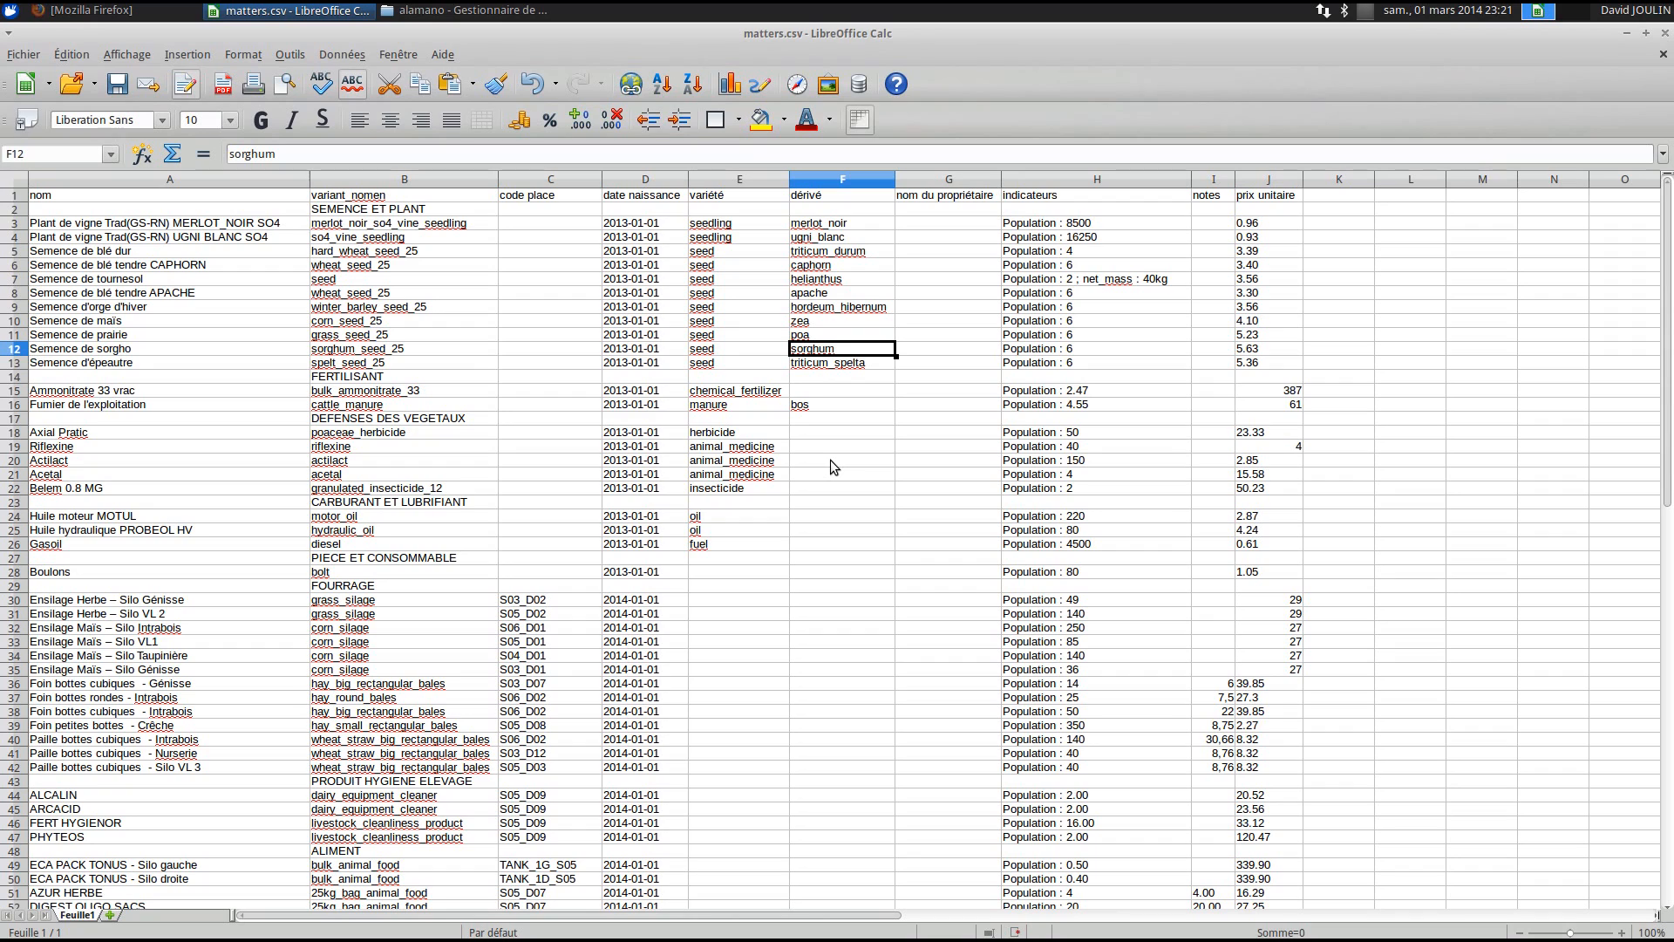
pyautogui.click(812, 180)
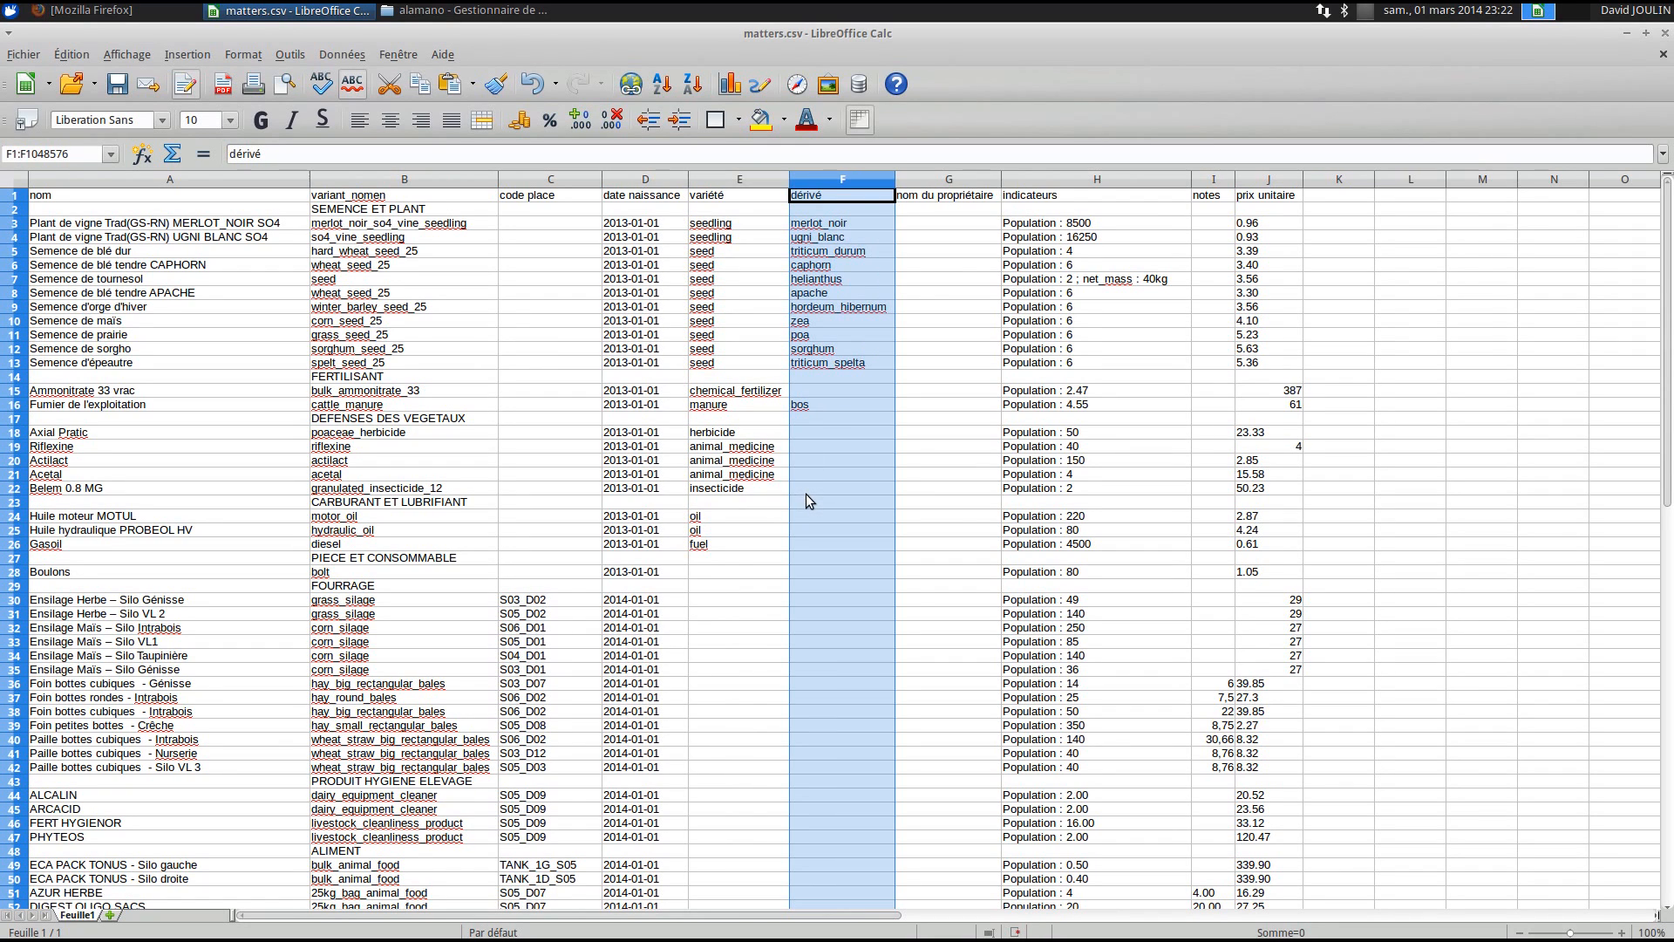
pyautogui.click(808, 493)
pyautogui.click(359, 266)
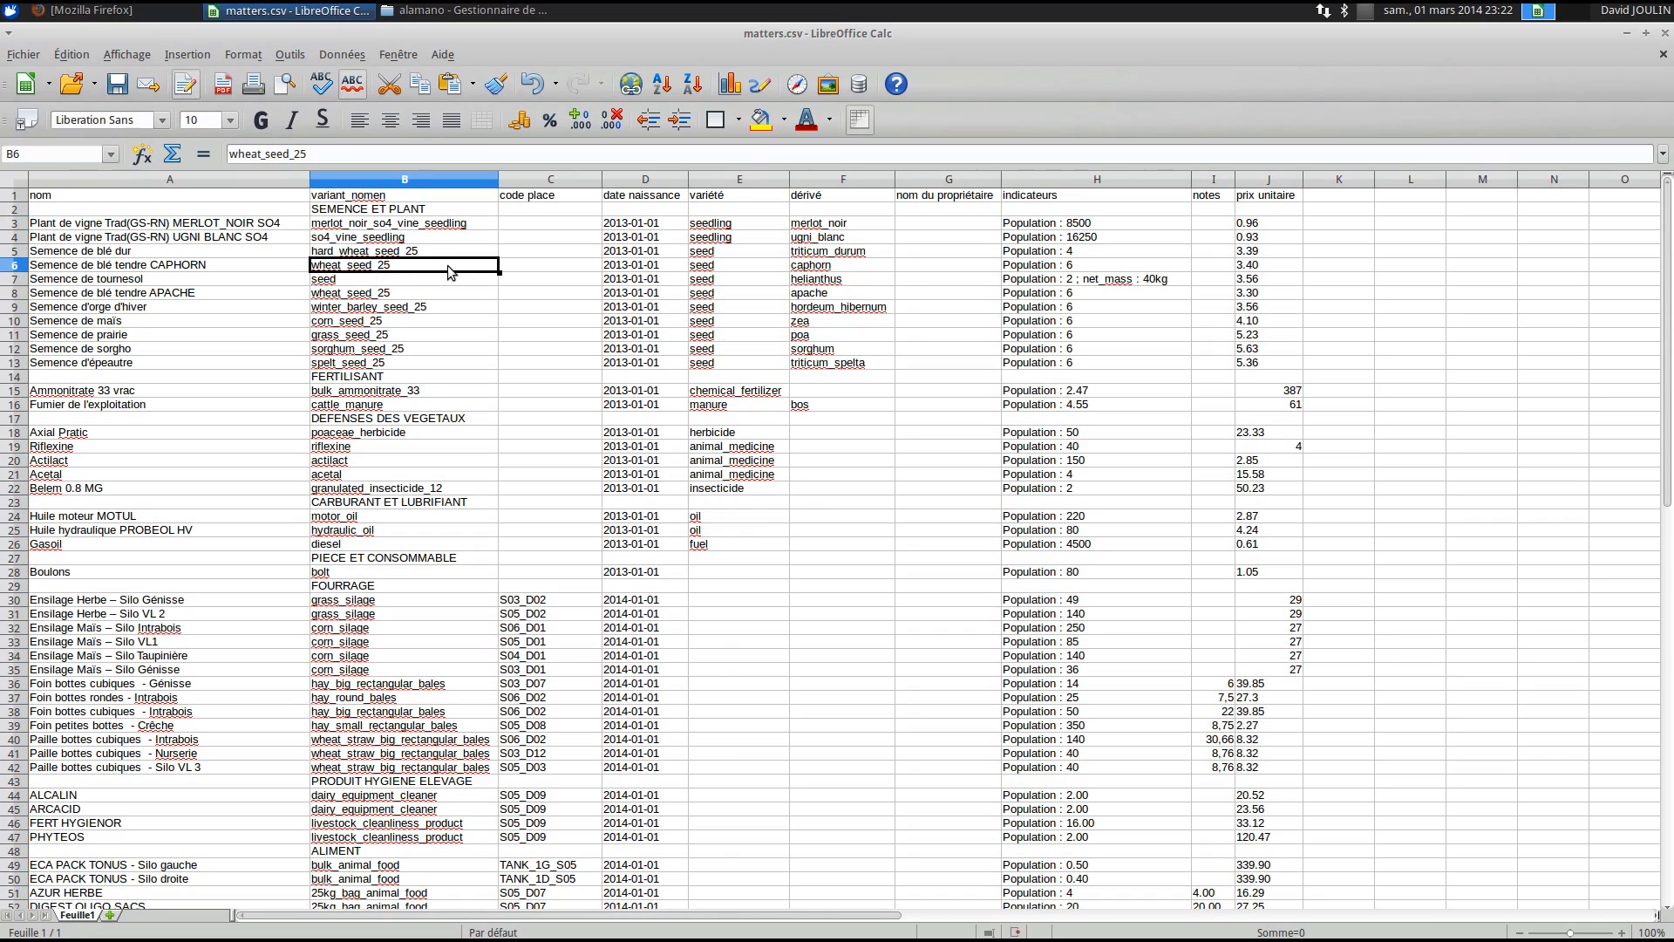
pyautogui.click(944, 223)
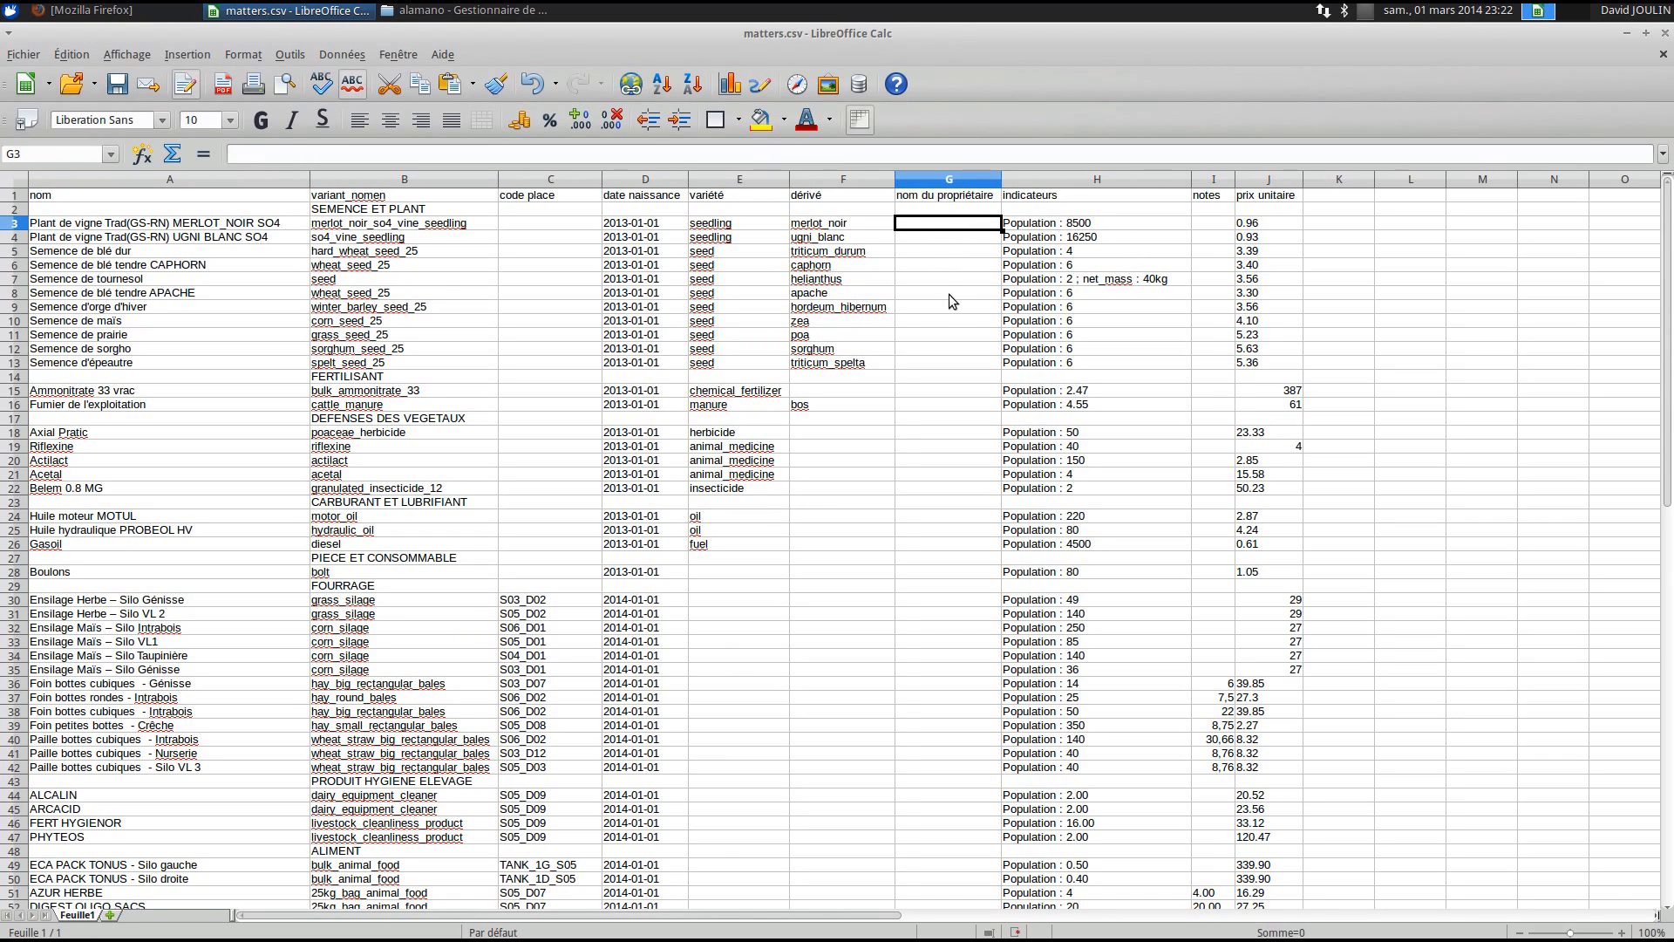
pyautogui.scroll(-6, 949, 345)
pyautogui.scroll(6, 949, 346)
pyautogui.click(62, 225)
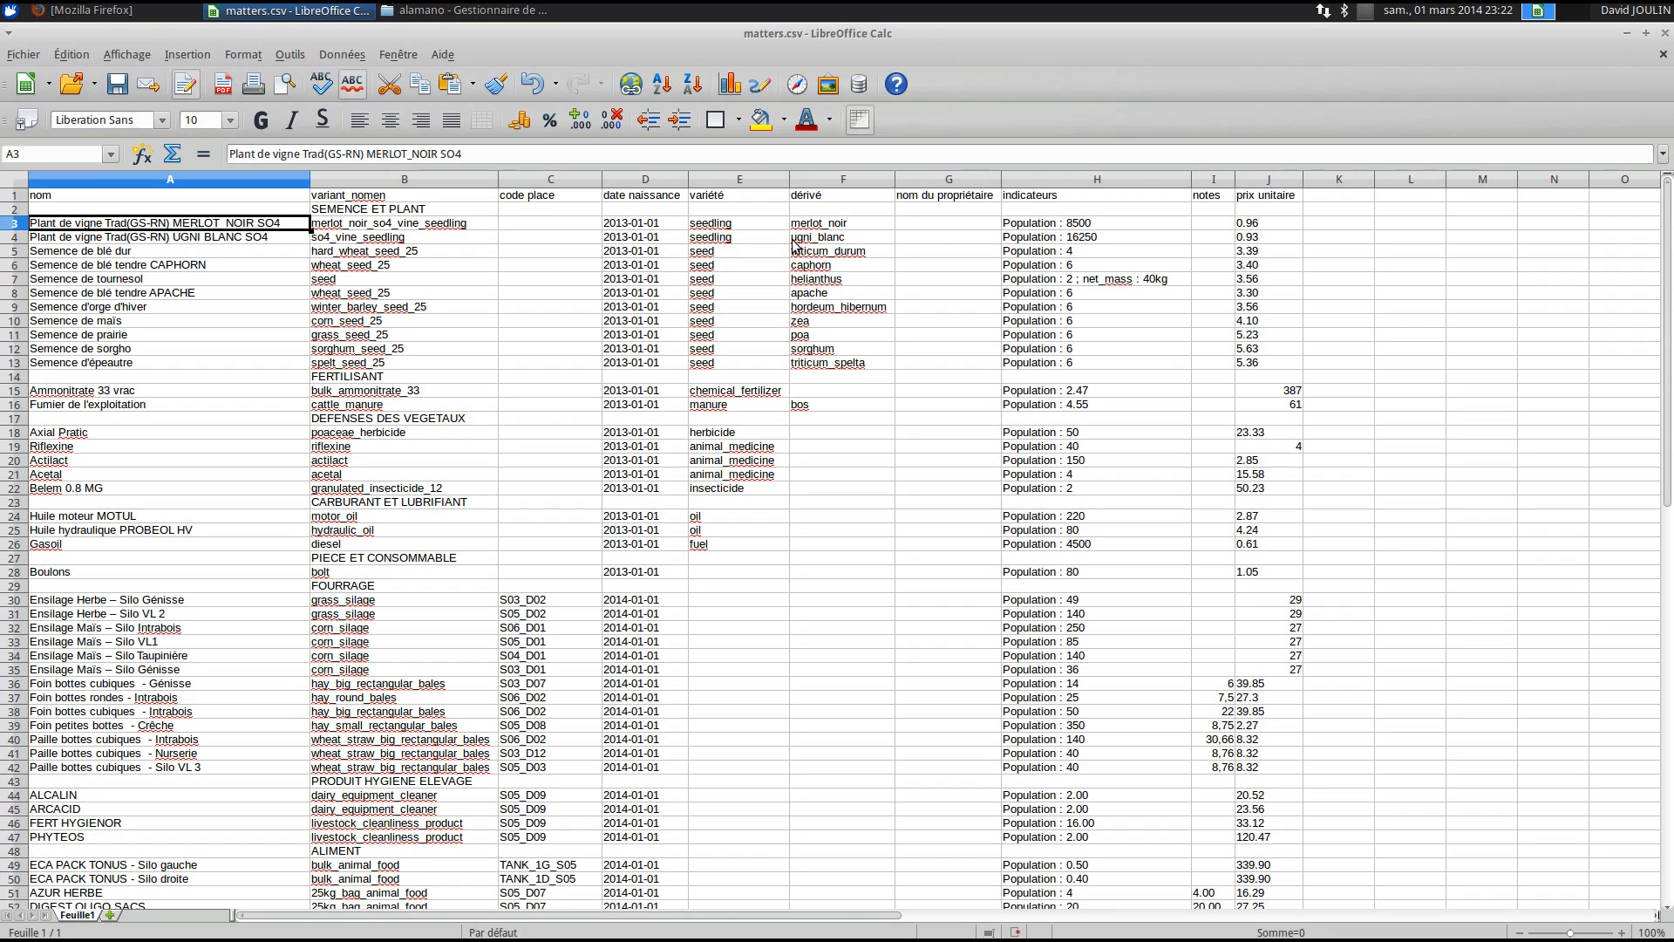
pyautogui.click(1095, 226)
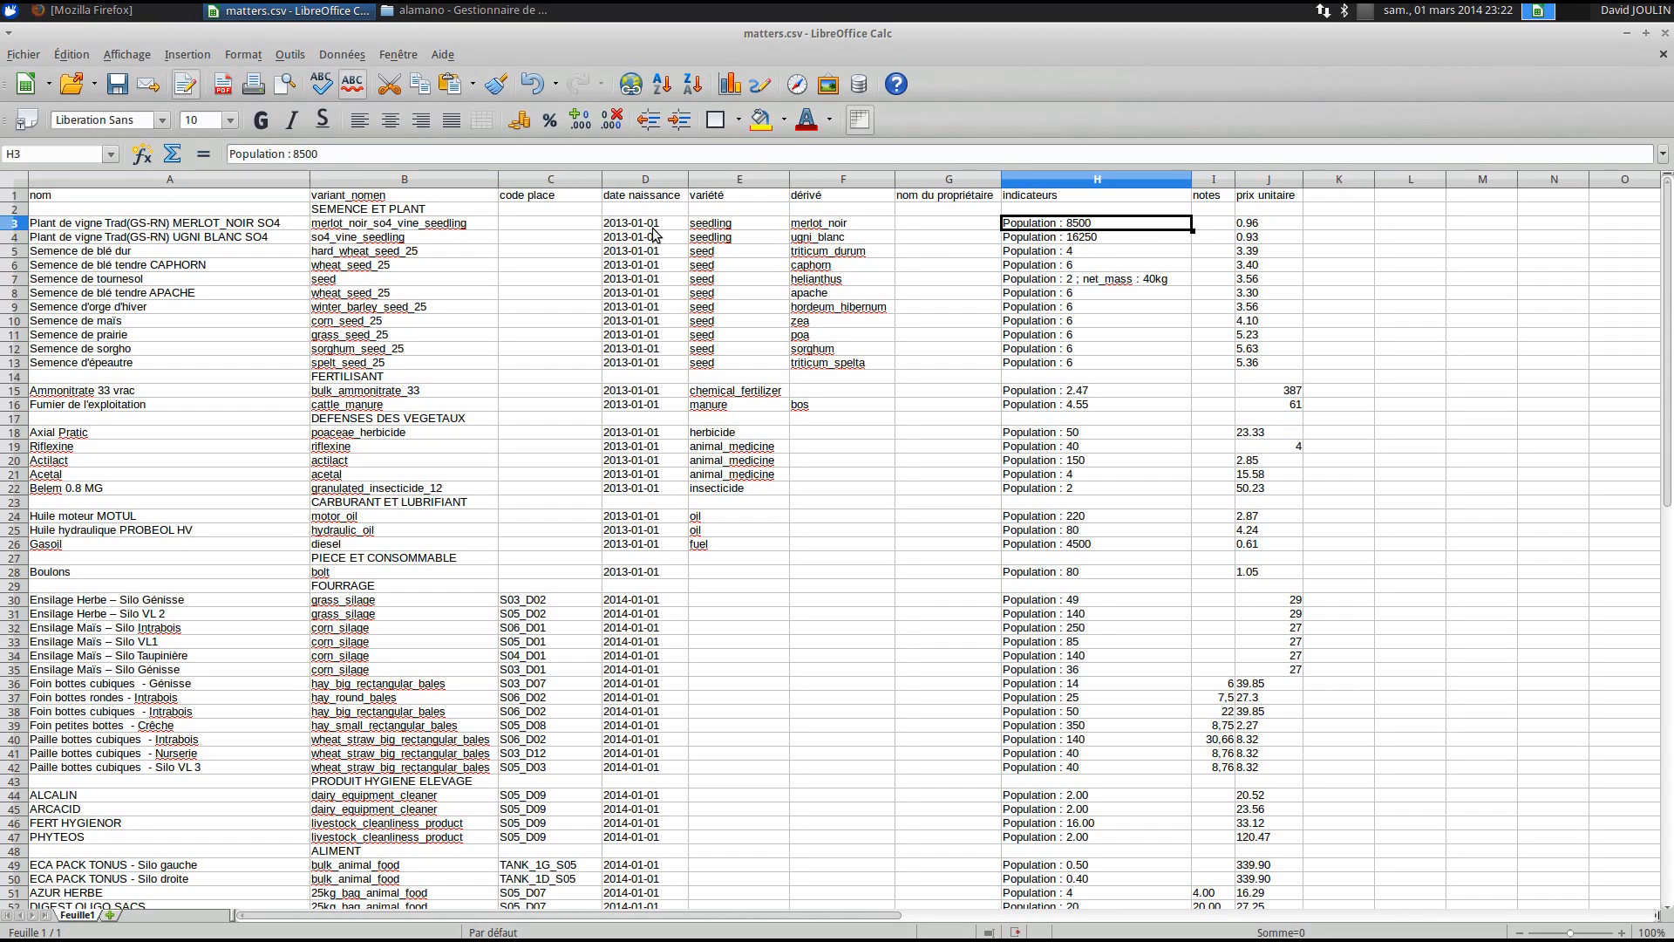
pyautogui.click(103, 252)
pyautogui.click(1088, 254)
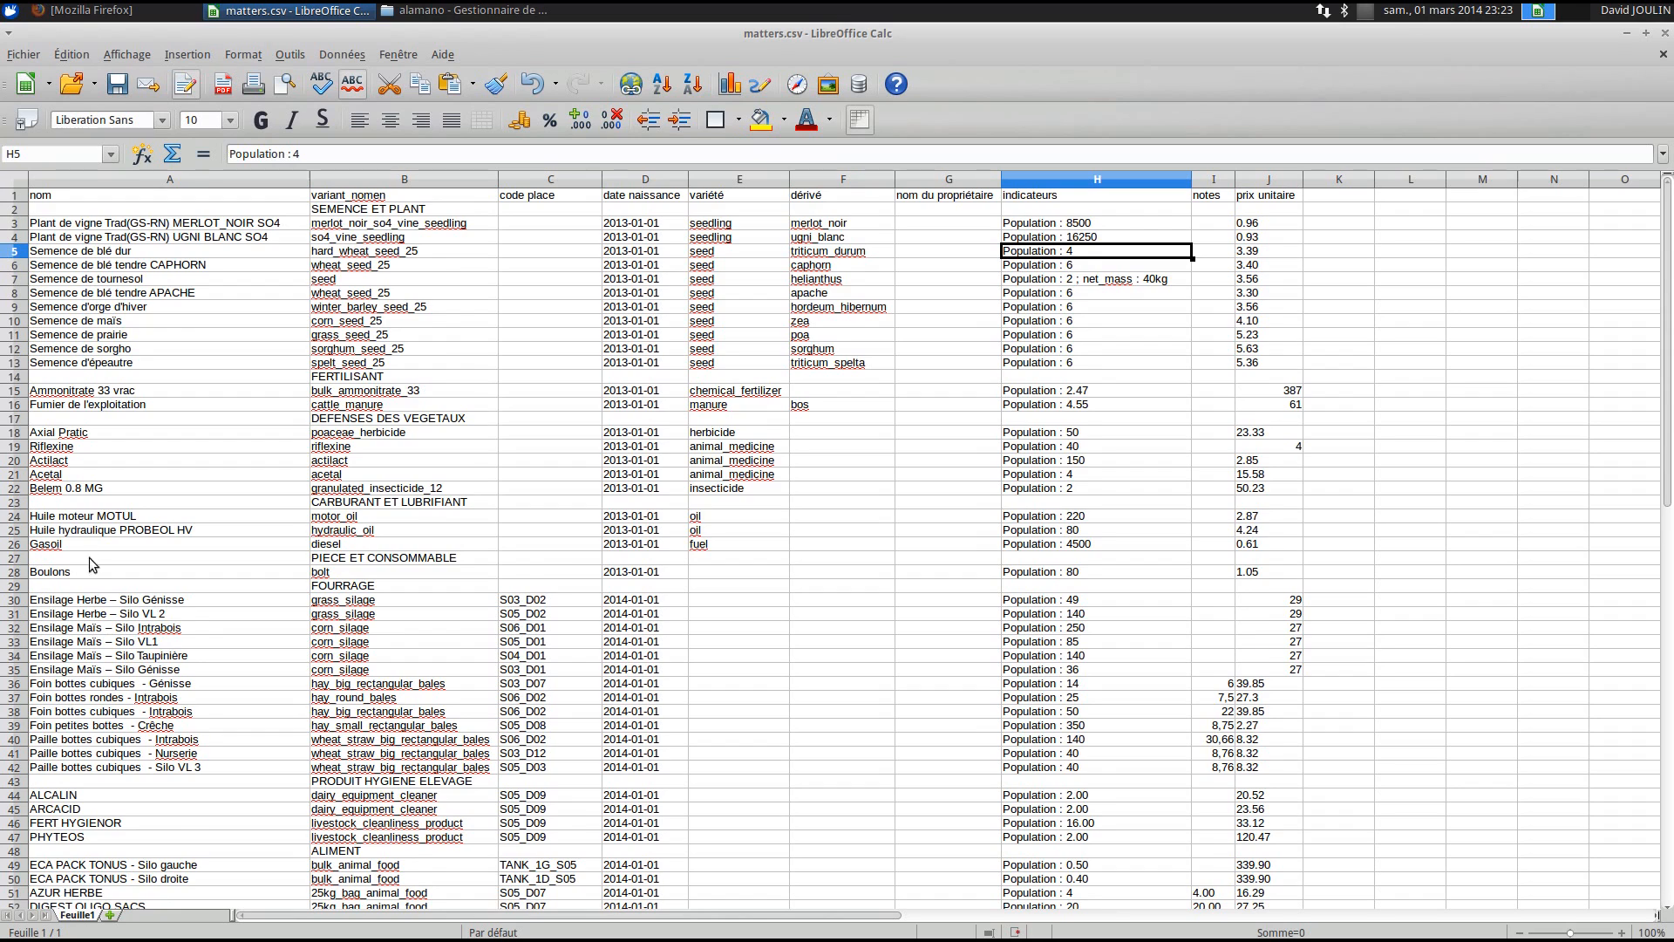
pyautogui.scroll(-3, 90, 565)
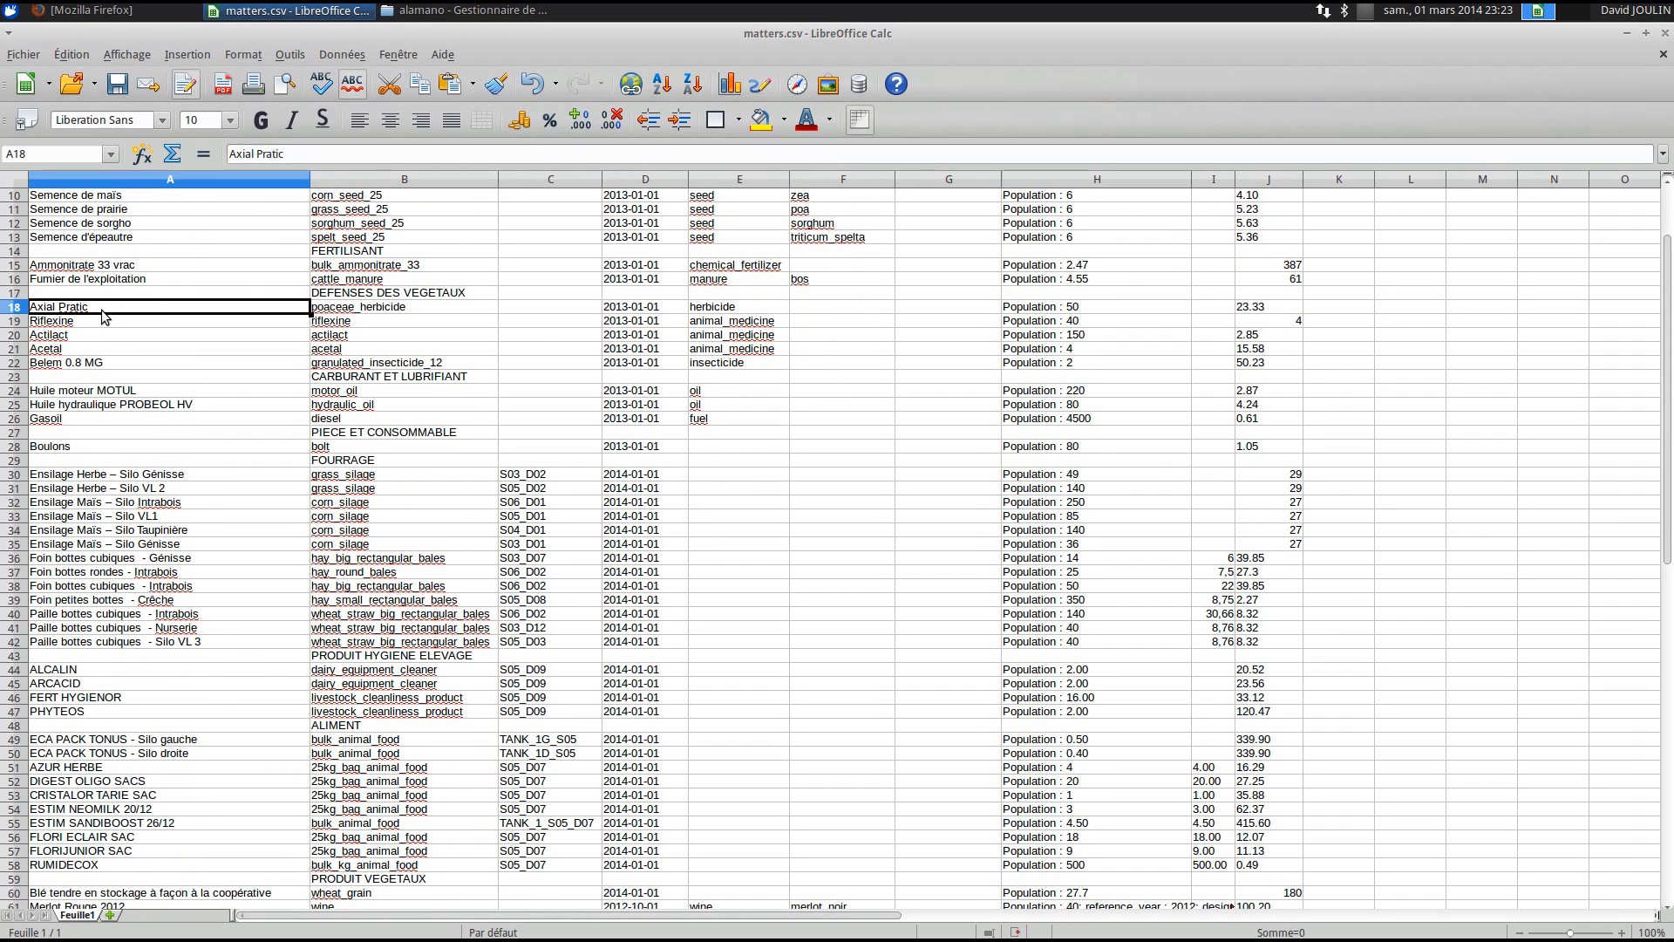
pyautogui.click(1109, 307)
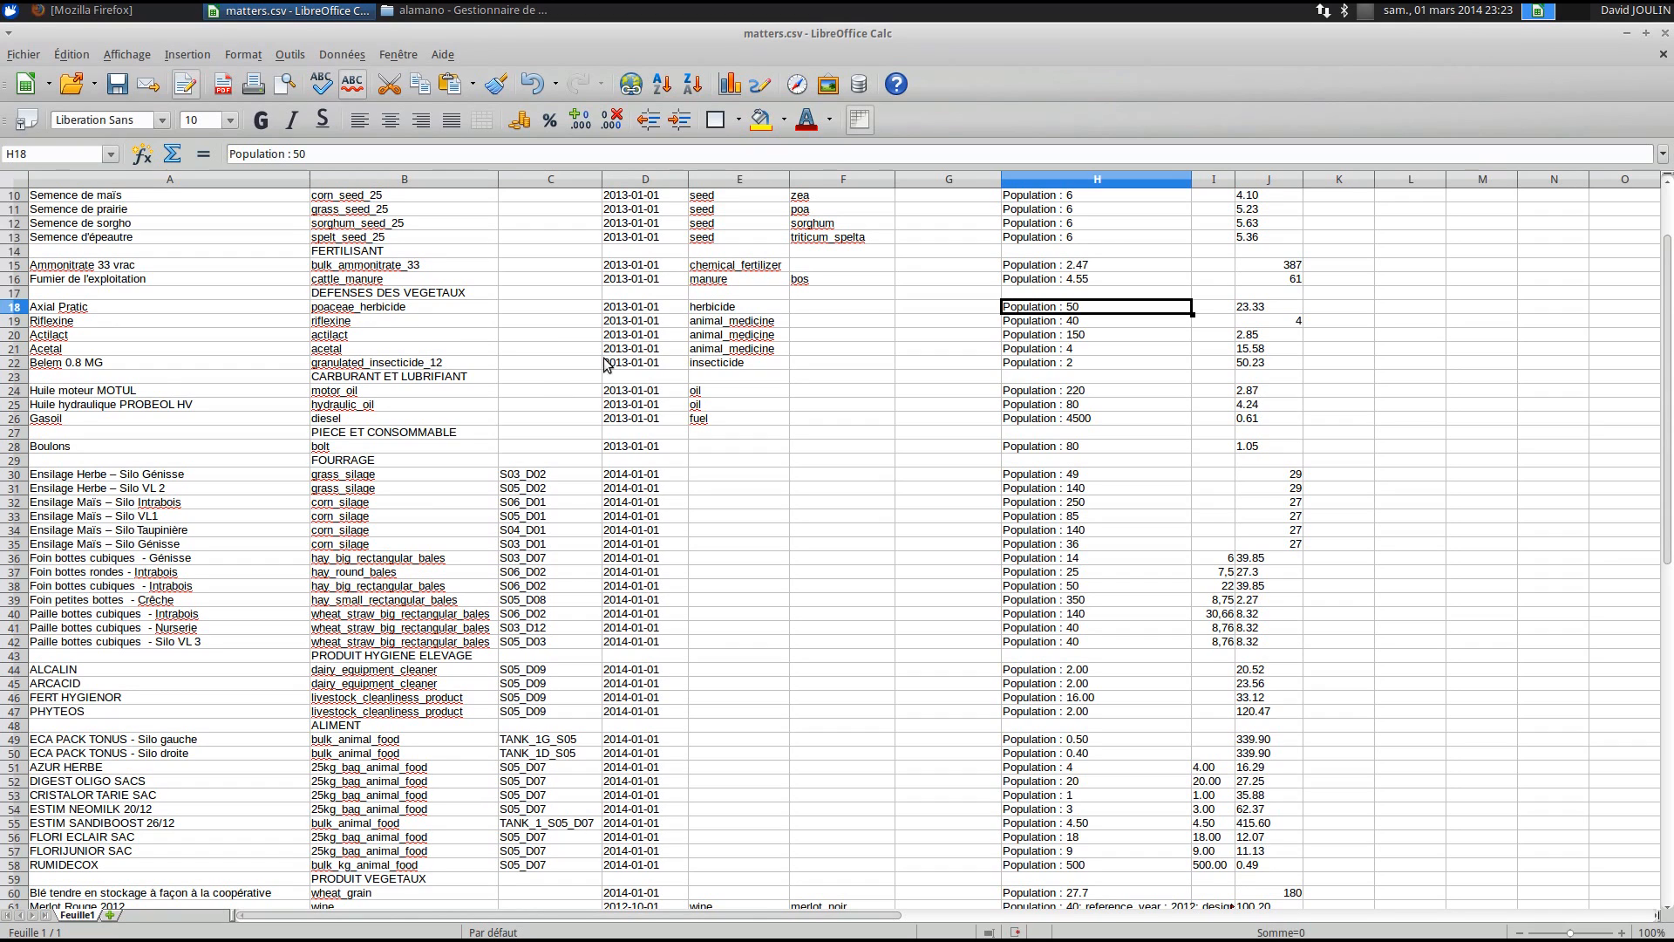
pyautogui.click(115, 479)
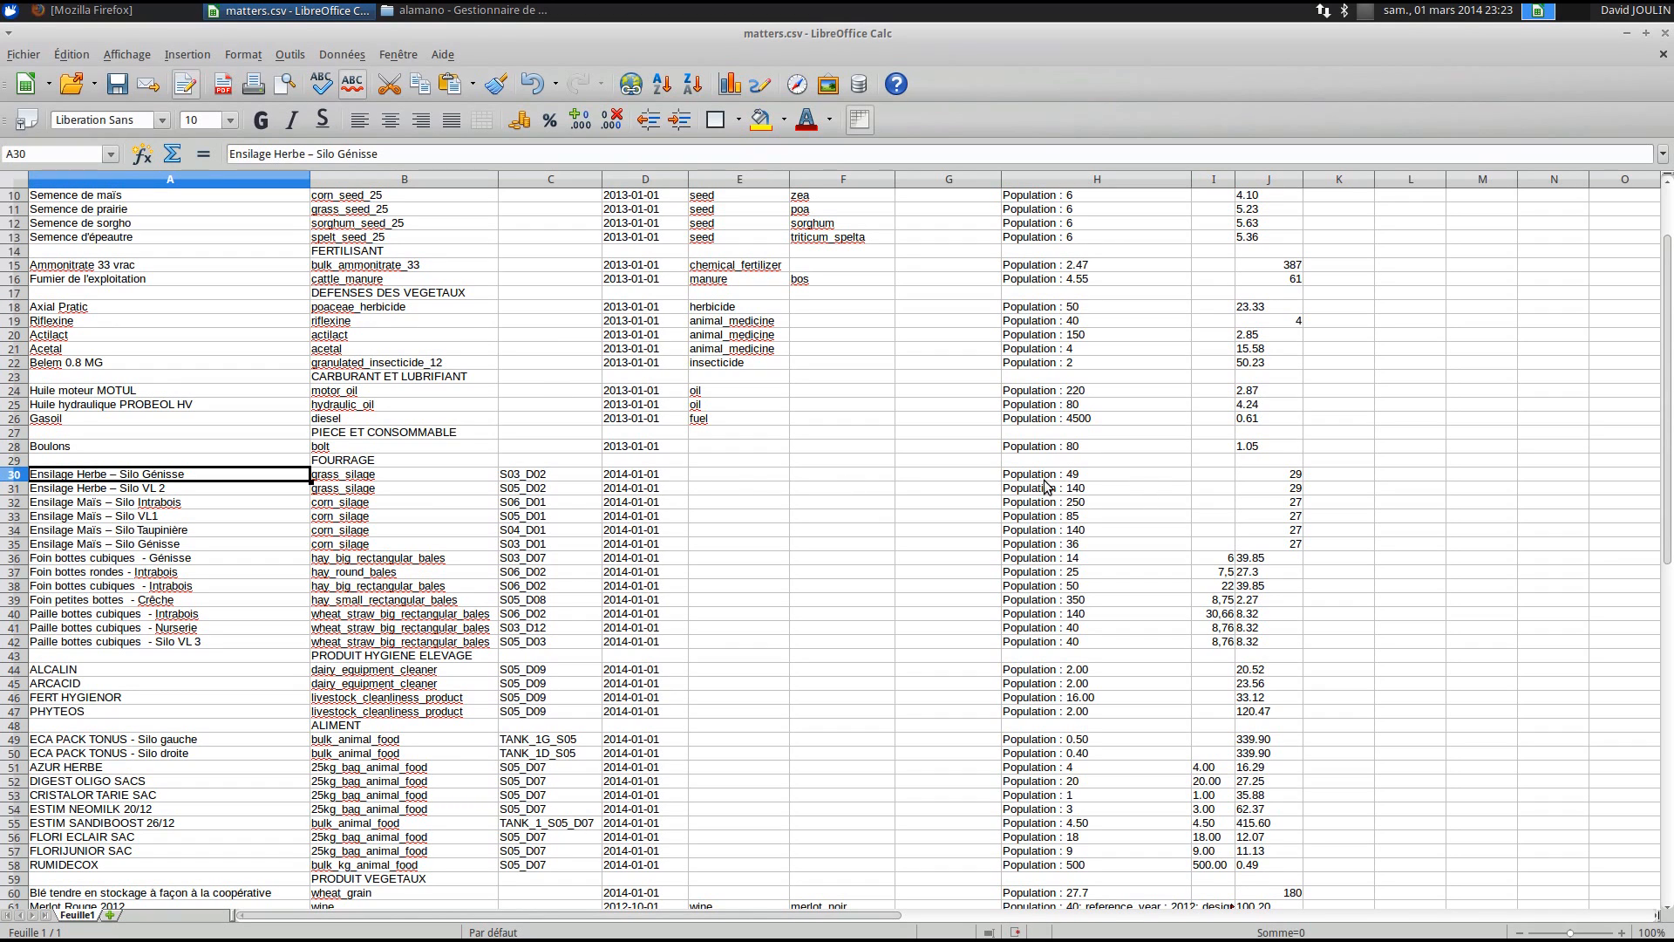
pyautogui.click(1117, 473)
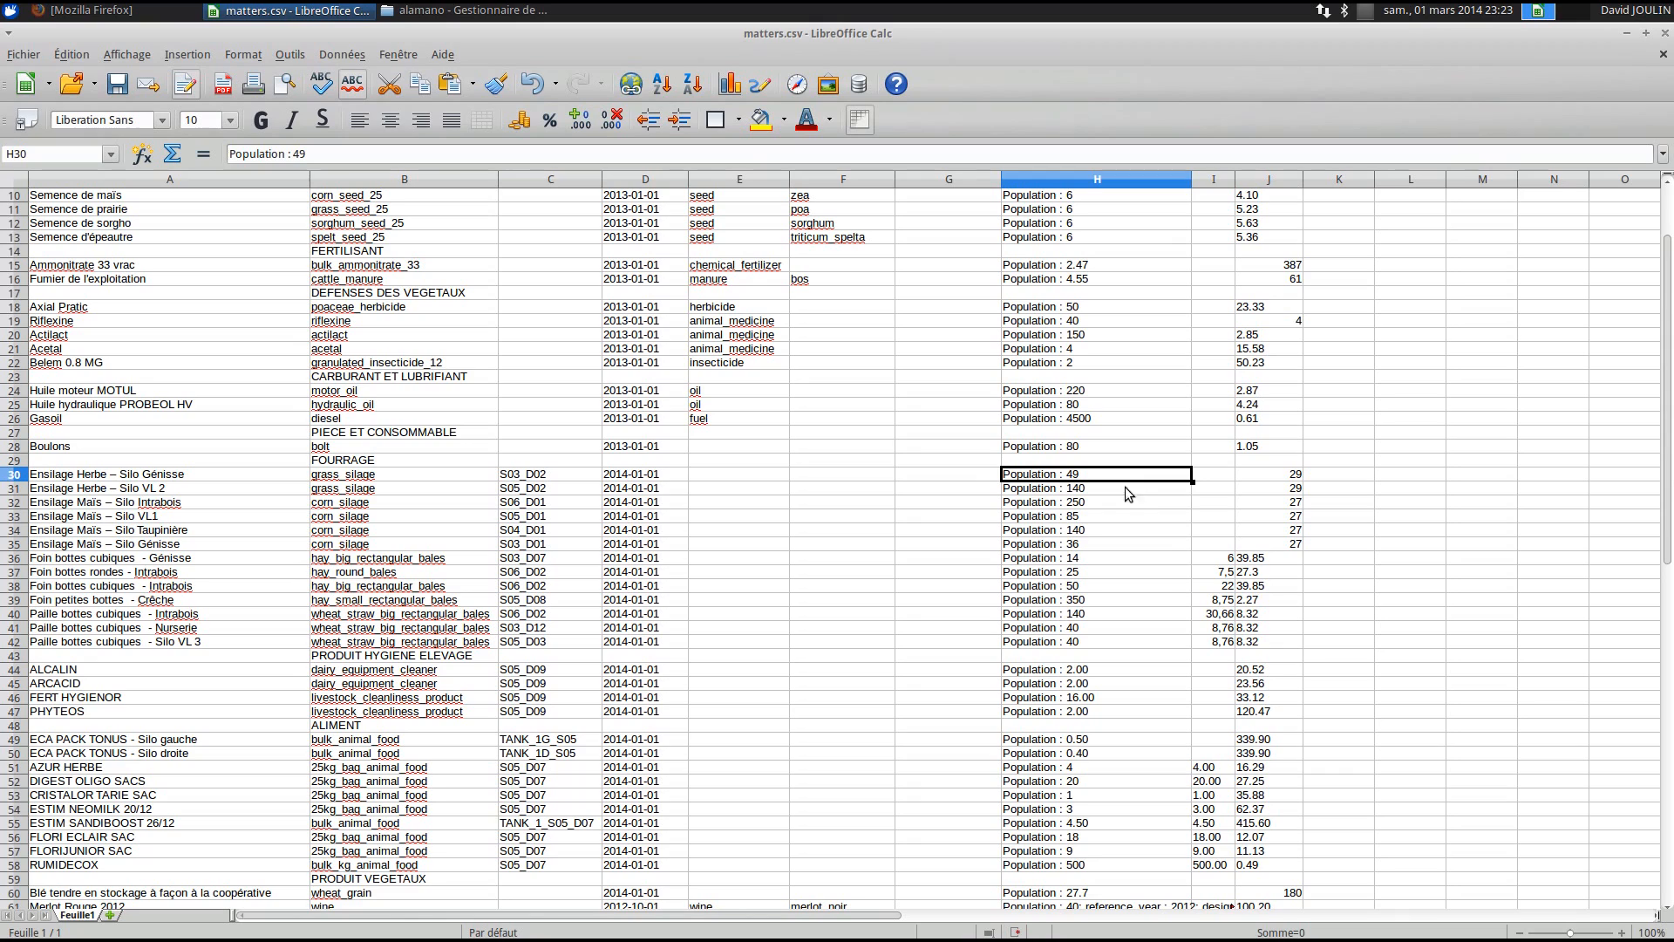
pyautogui.click(368, 477)
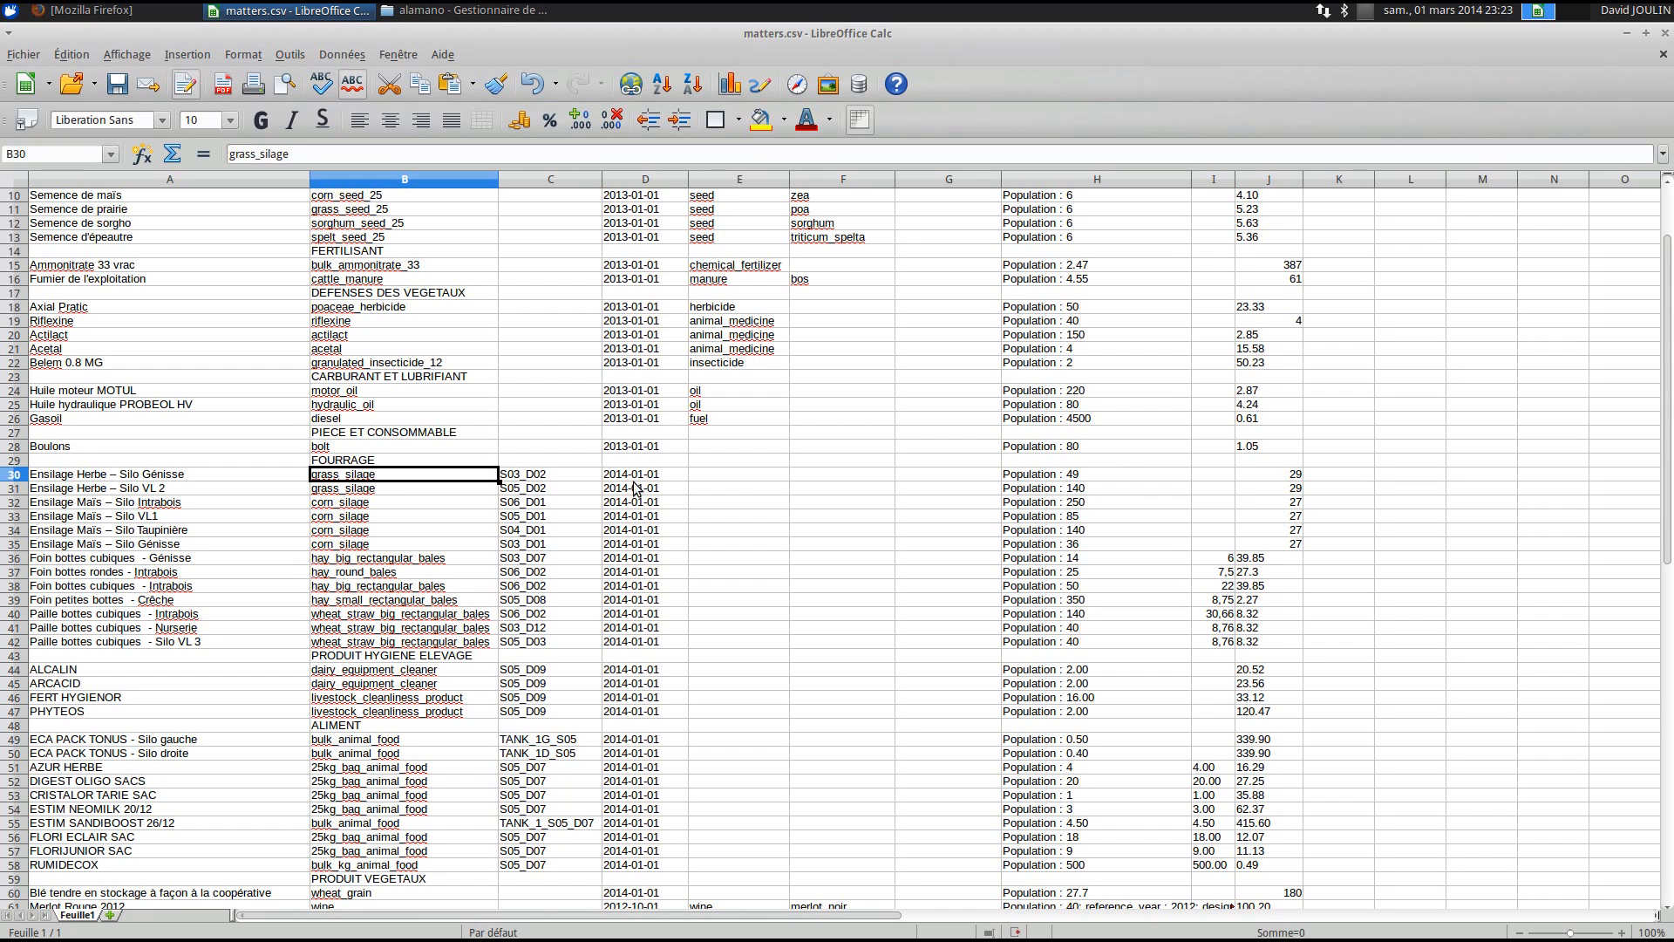
pyautogui.click(1086, 476)
pyautogui.scroll(-3, 573, 514)
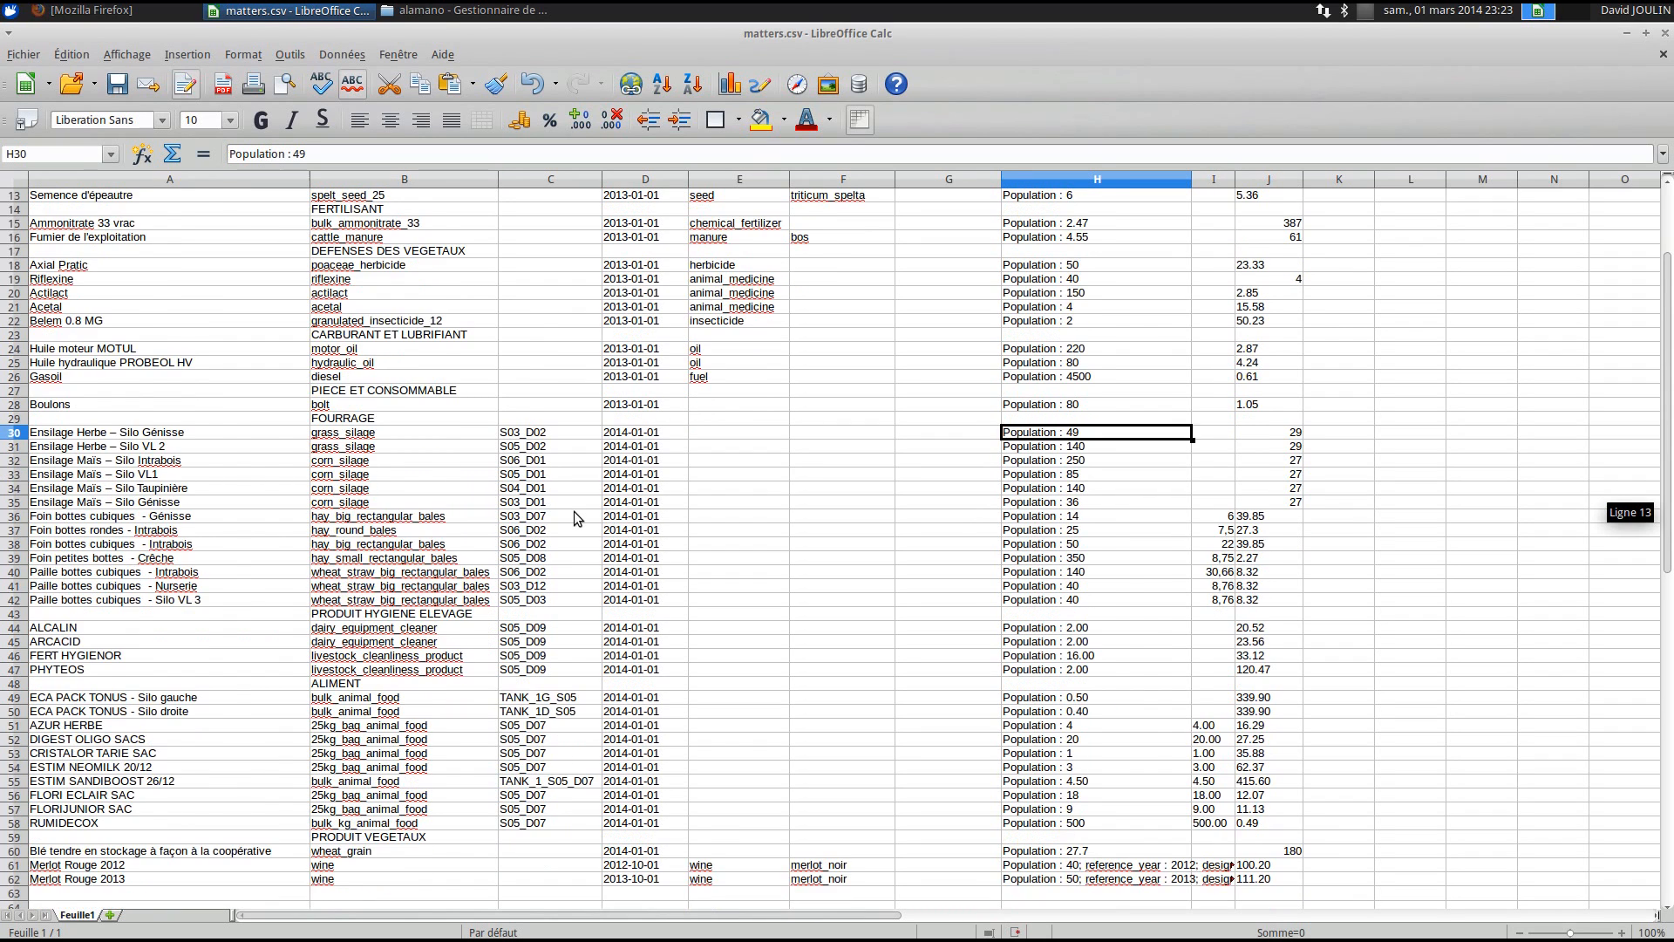
pyautogui.scroll(-1, 574, 511)
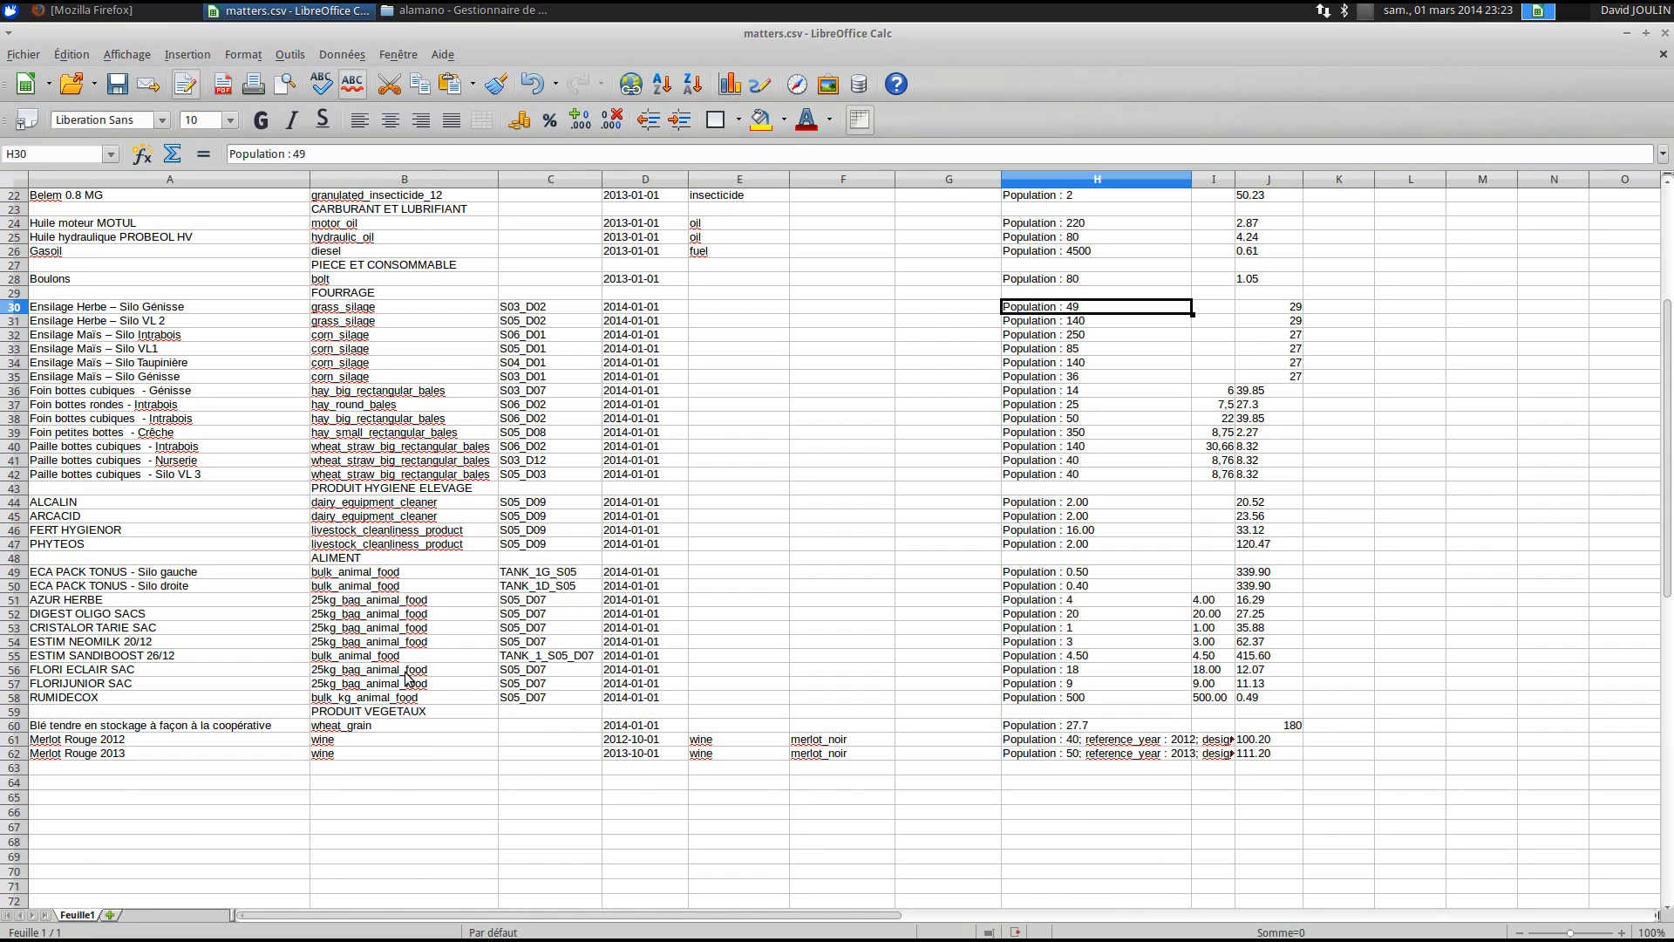
pyautogui.click(114, 632)
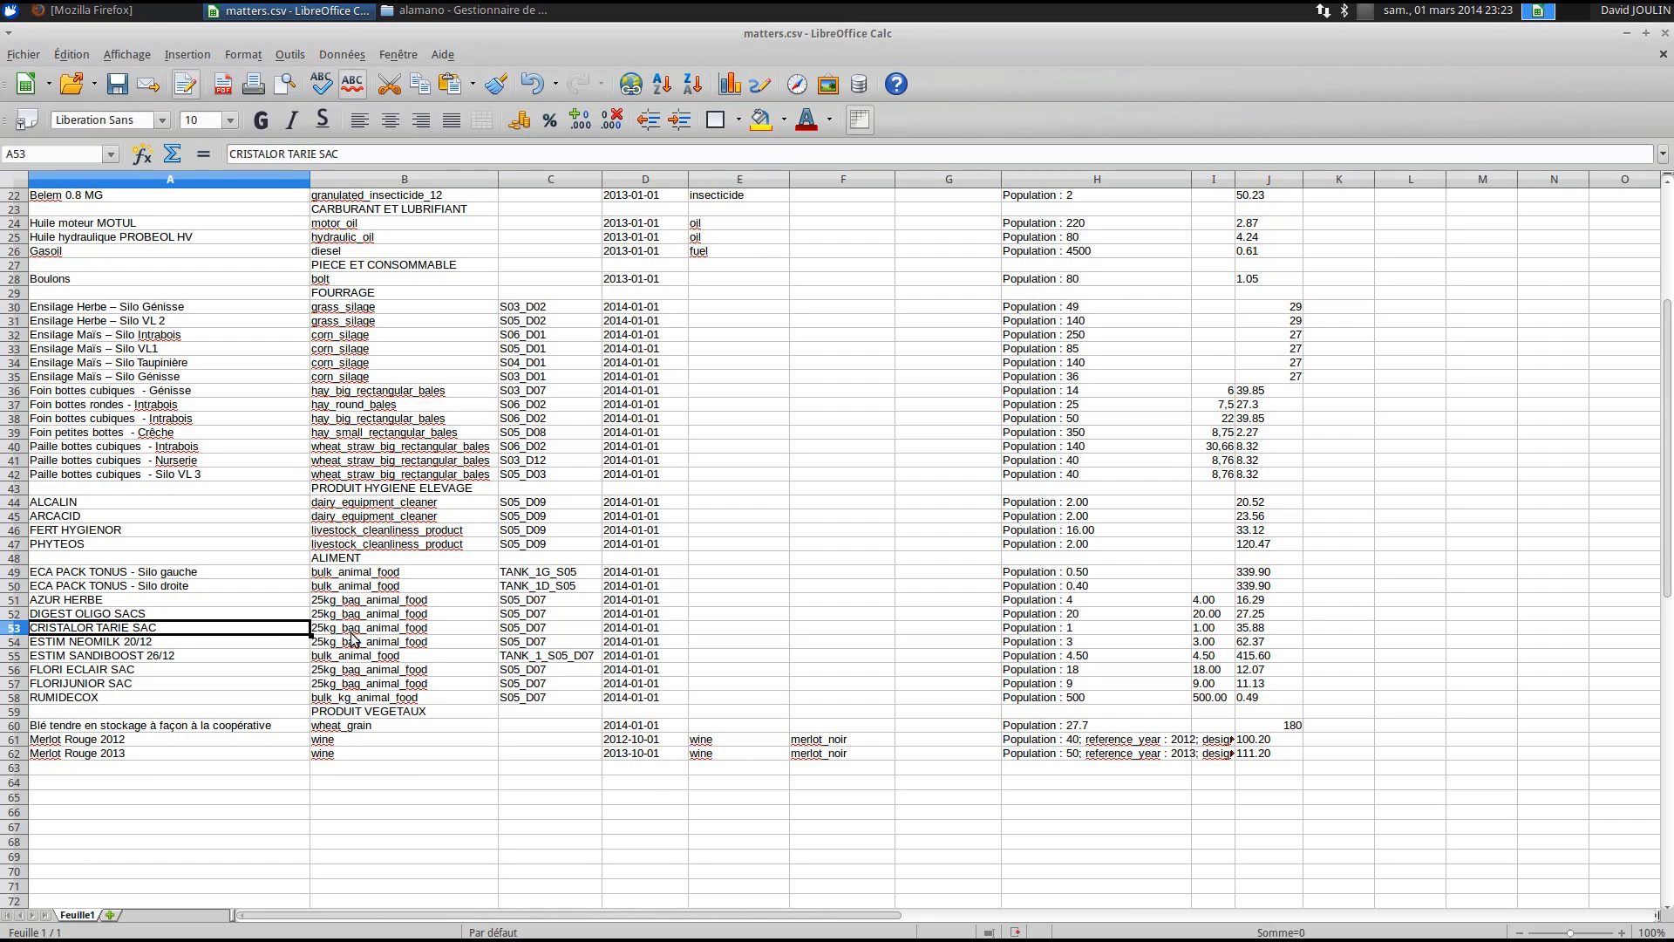
pyautogui.click(335, 635)
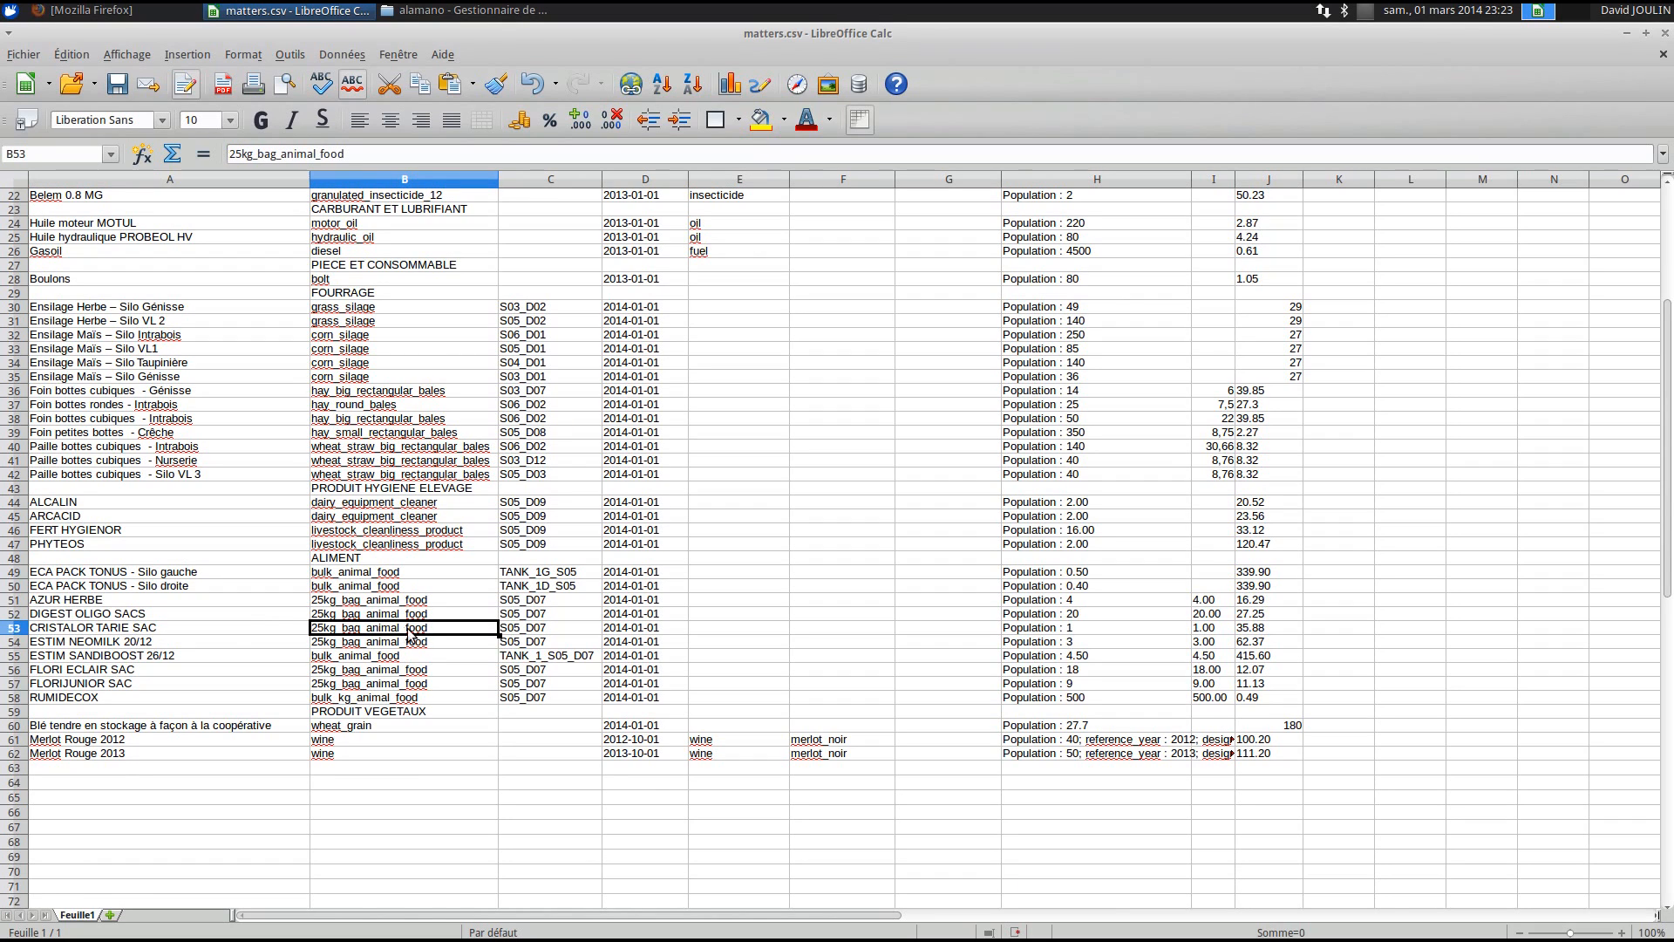
pyautogui.click(1073, 633)
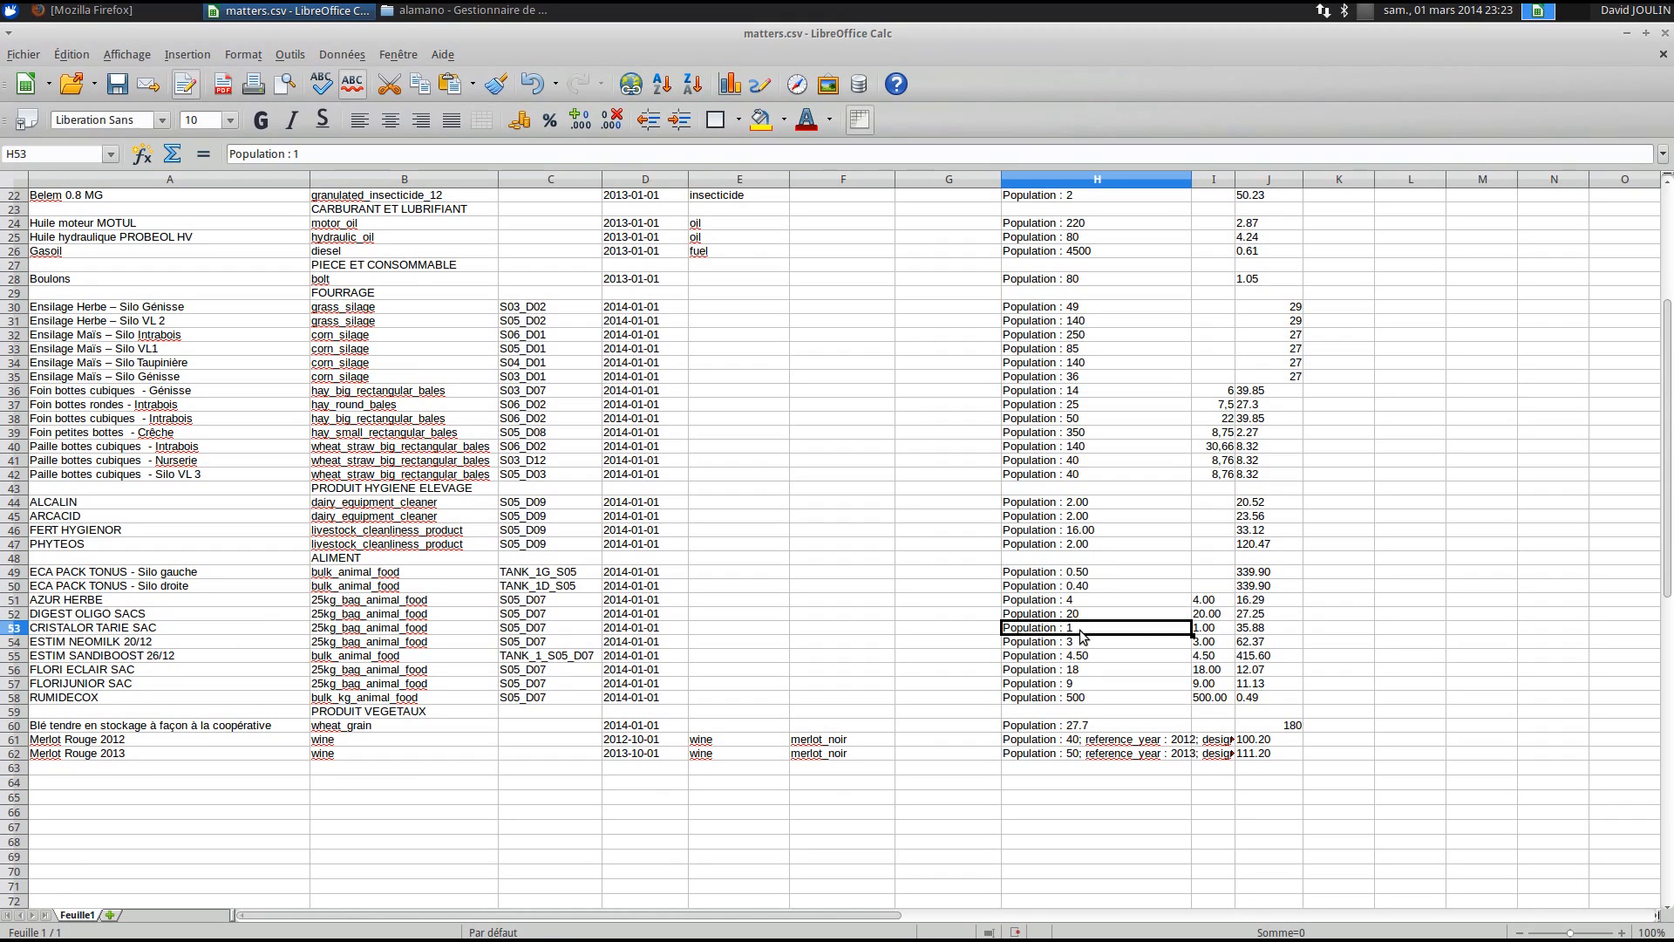
pyautogui.scroll(7, 1091, 636)
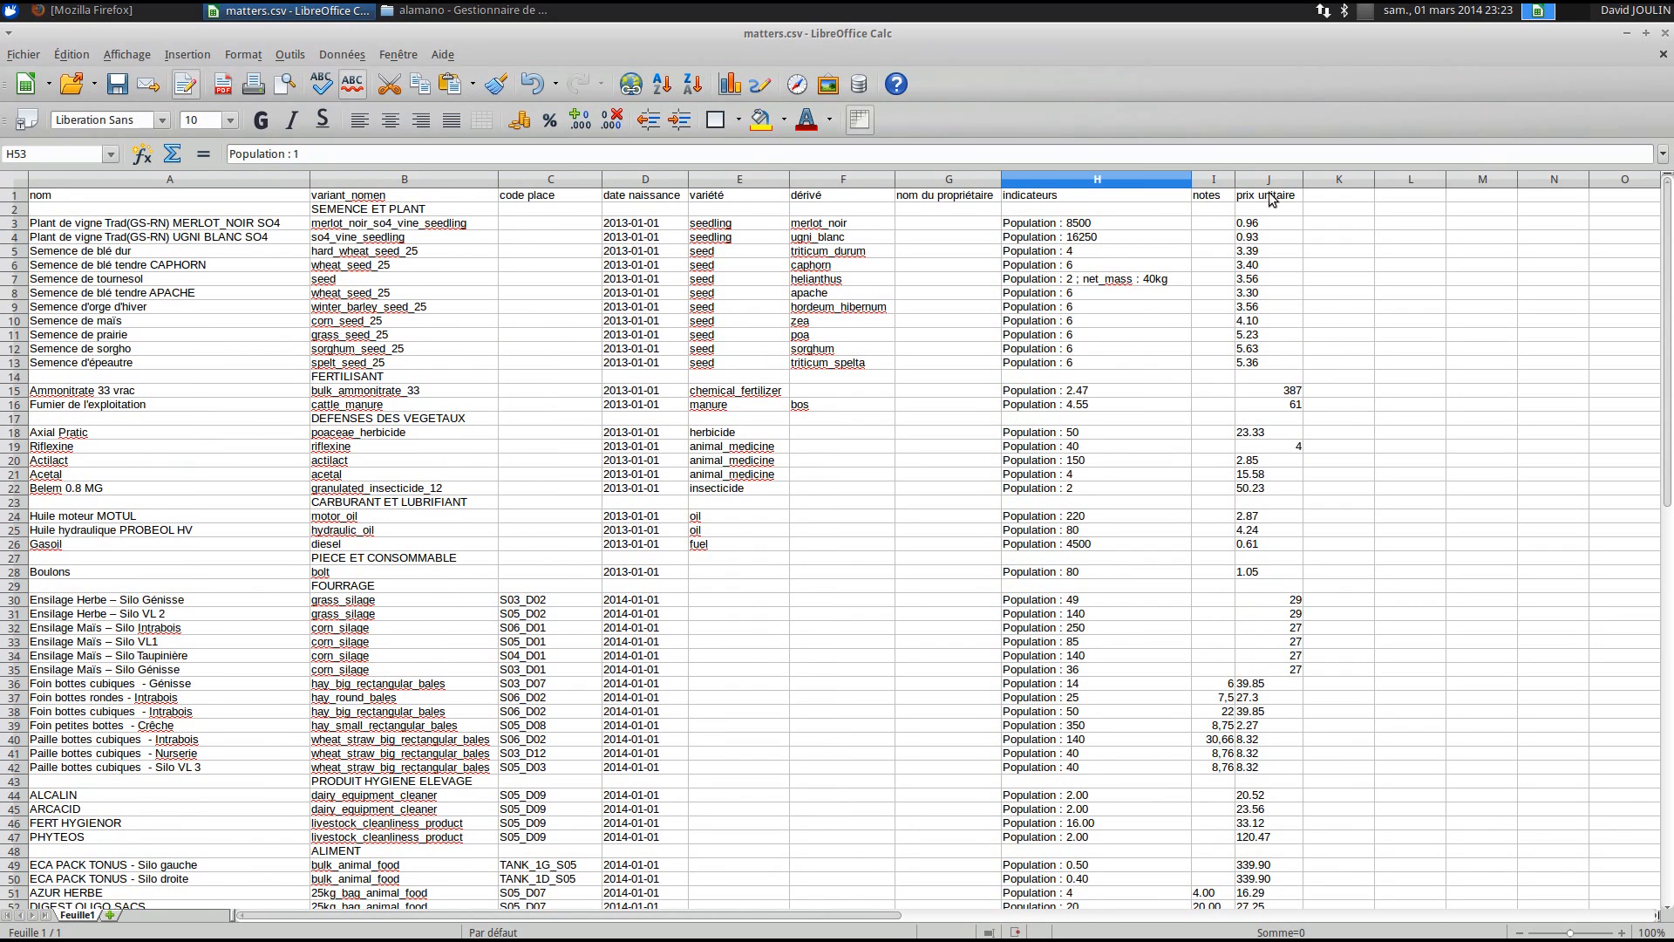
pyautogui.click(1217, 179)
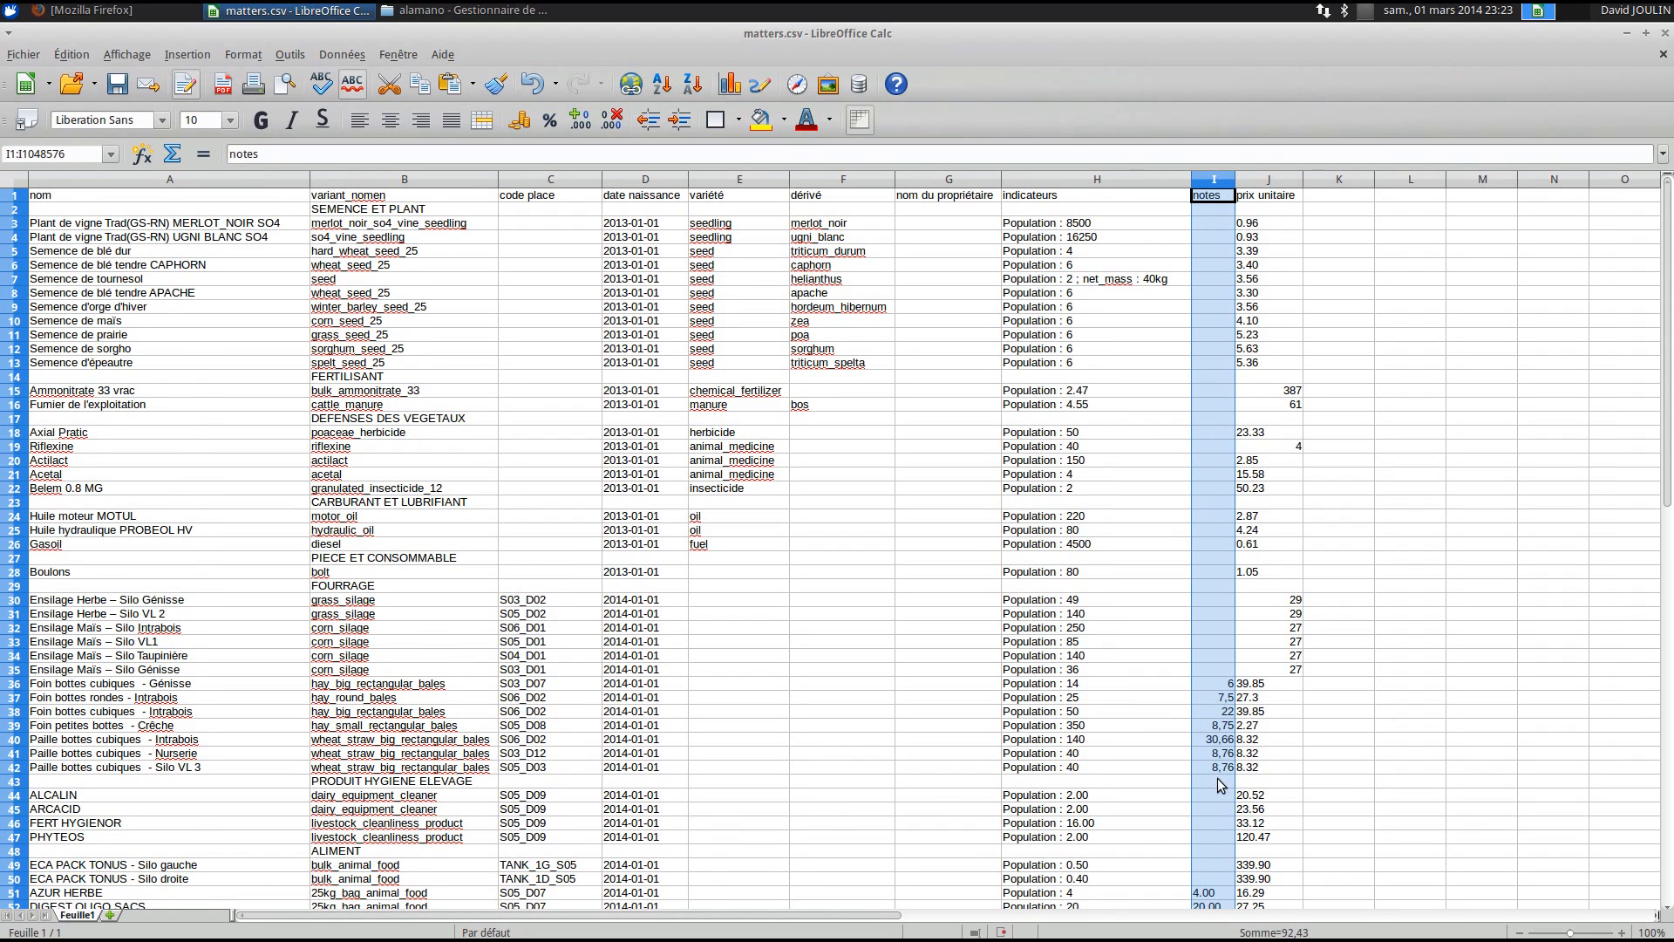
pyautogui.scroll(-5, 1218, 781)
pyautogui.scroll(1, 1219, 780)
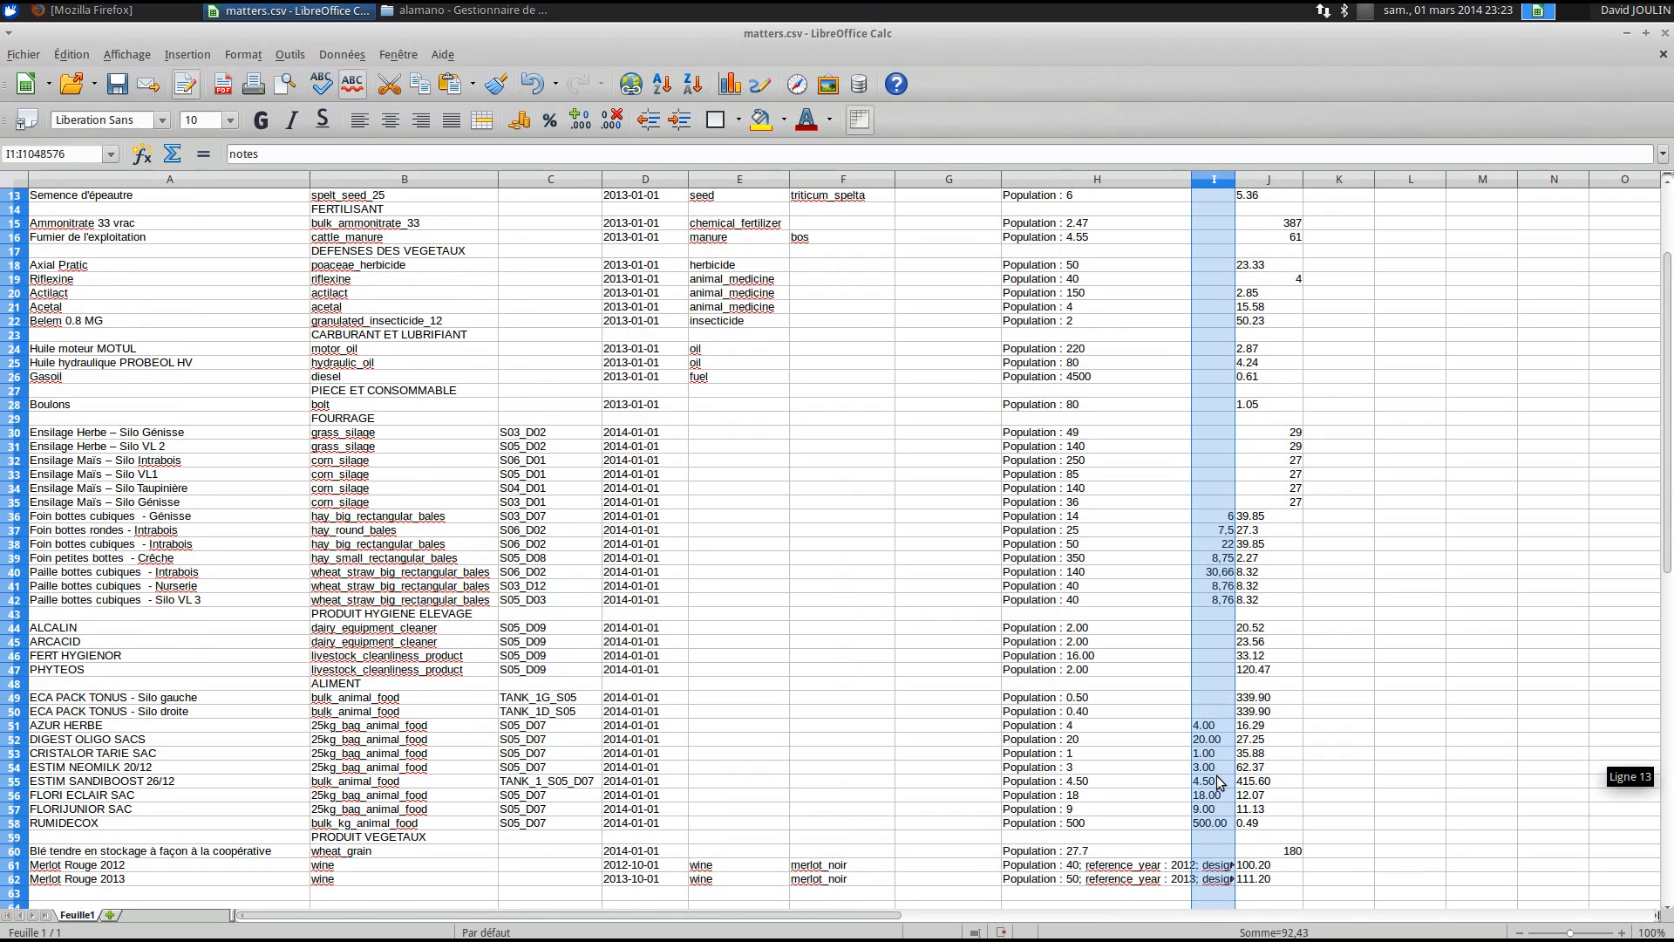
pyautogui.scroll(4, 1217, 778)
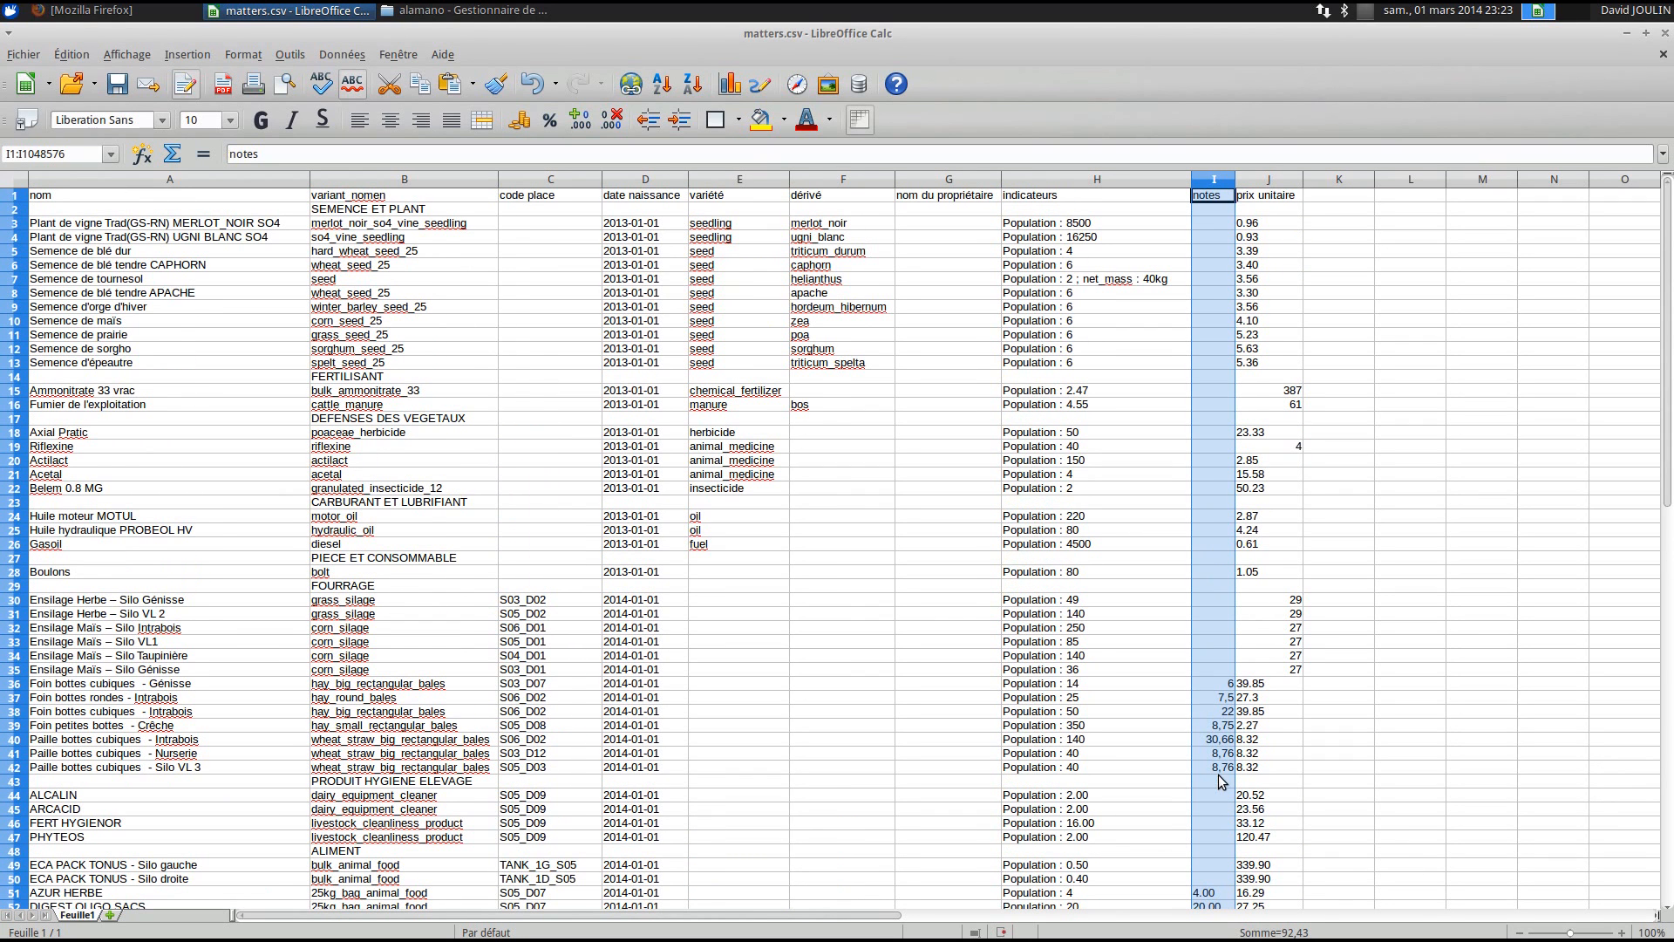
pyautogui.click(1265, 207)
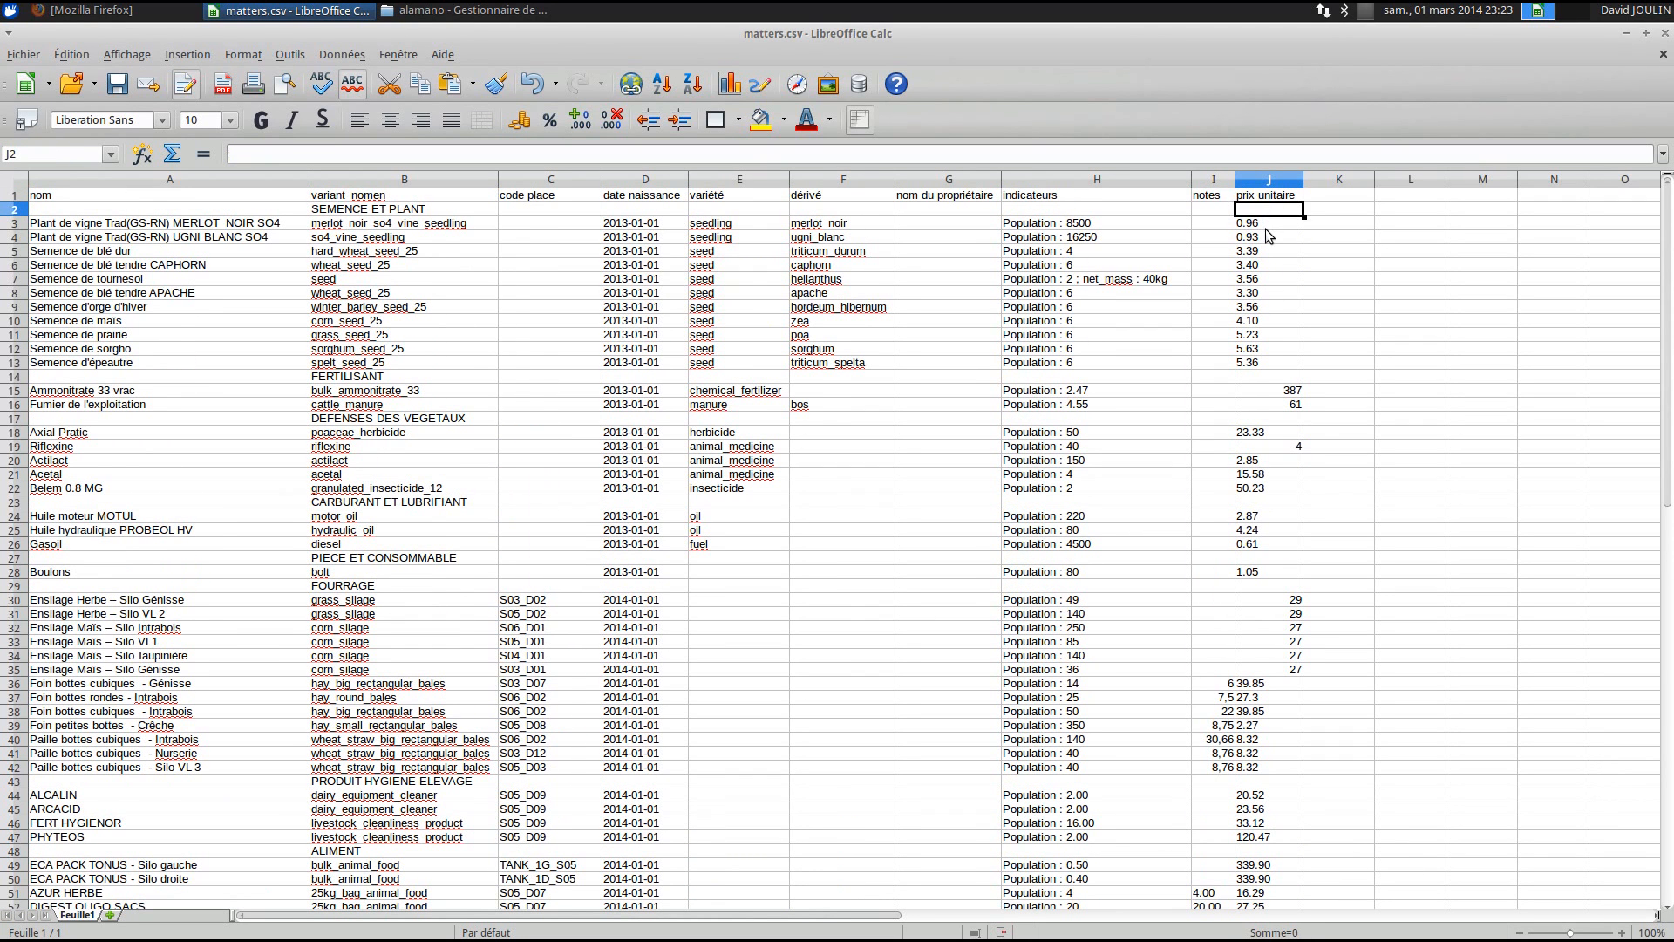
pyautogui.click(1265, 228)
pyautogui.click(1083, 228)
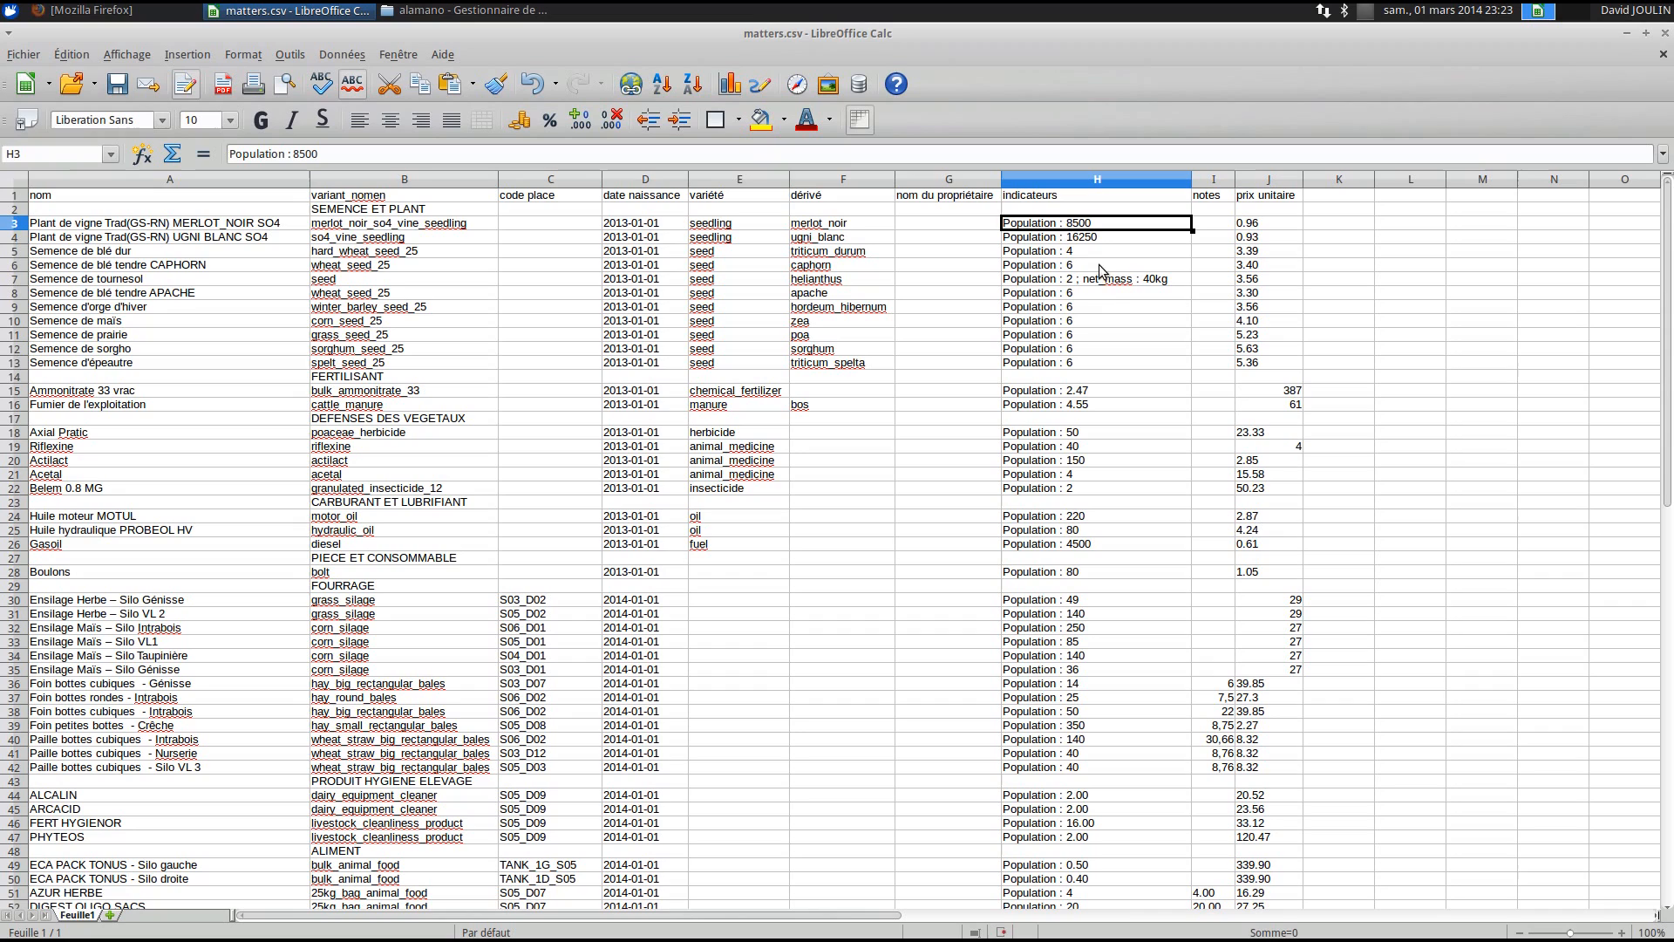
pyautogui.doubleClick(1102, 223)
pyautogui.click(1101, 223)
pyautogui.click(80, 225)
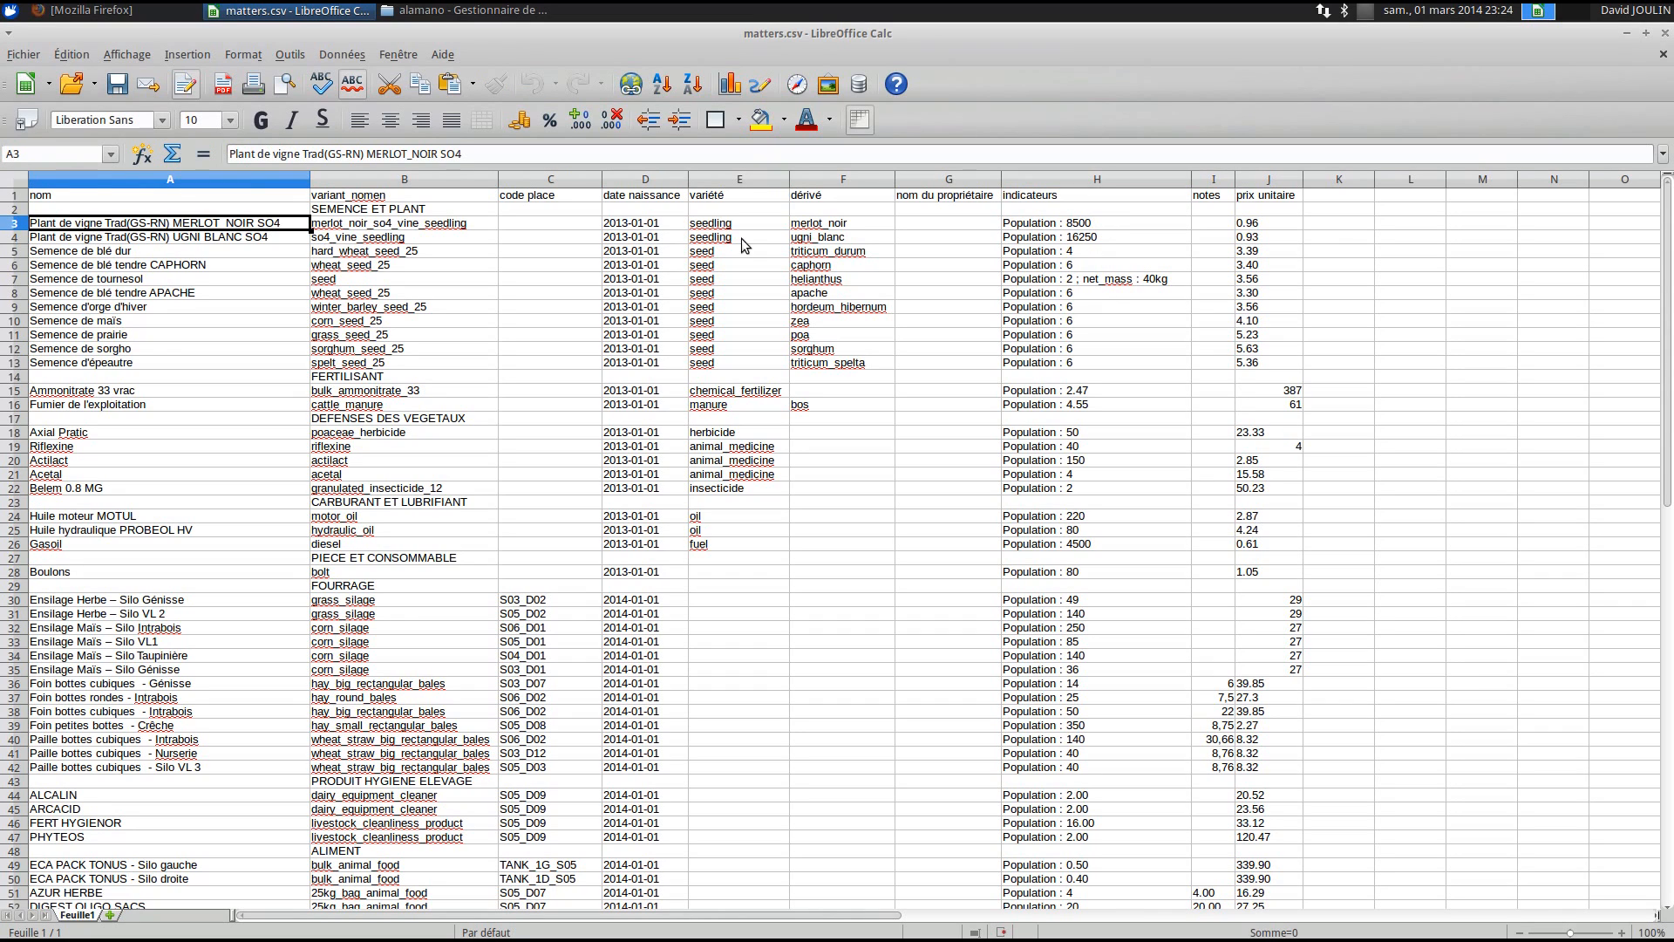
pyautogui.click(1289, 225)
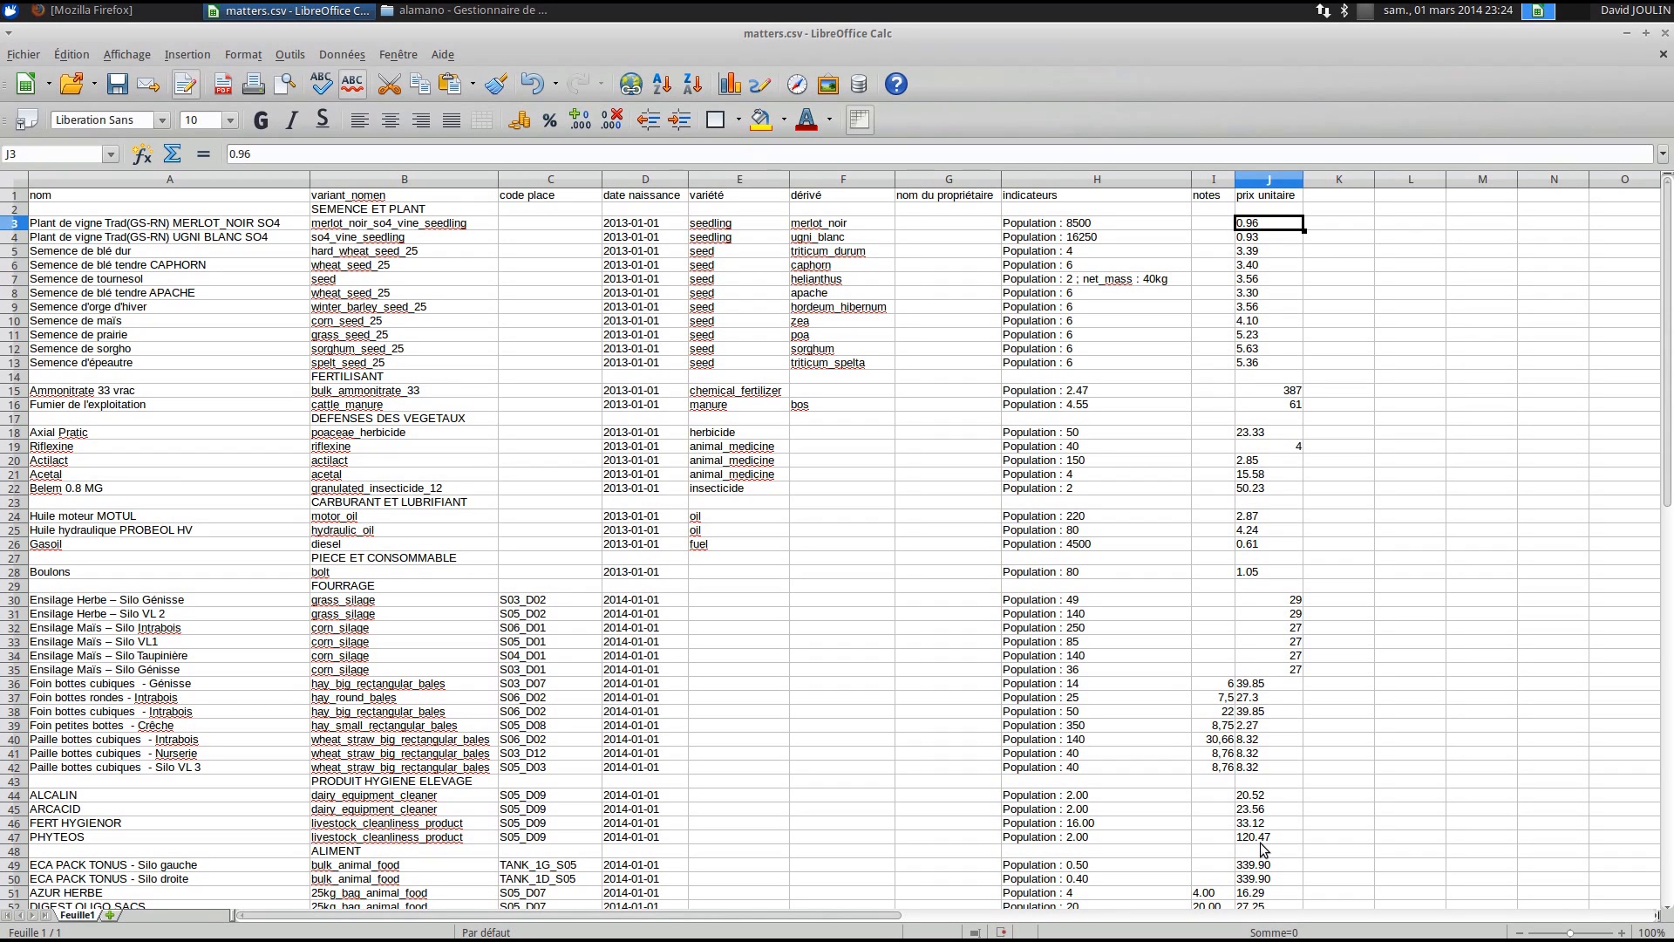
pyautogui.scroll(-1, 511, 553)
pyautogui.scroll(1, 511, 554)
pyautogui.click(11, 380)
pyautogui.click(353, 385)
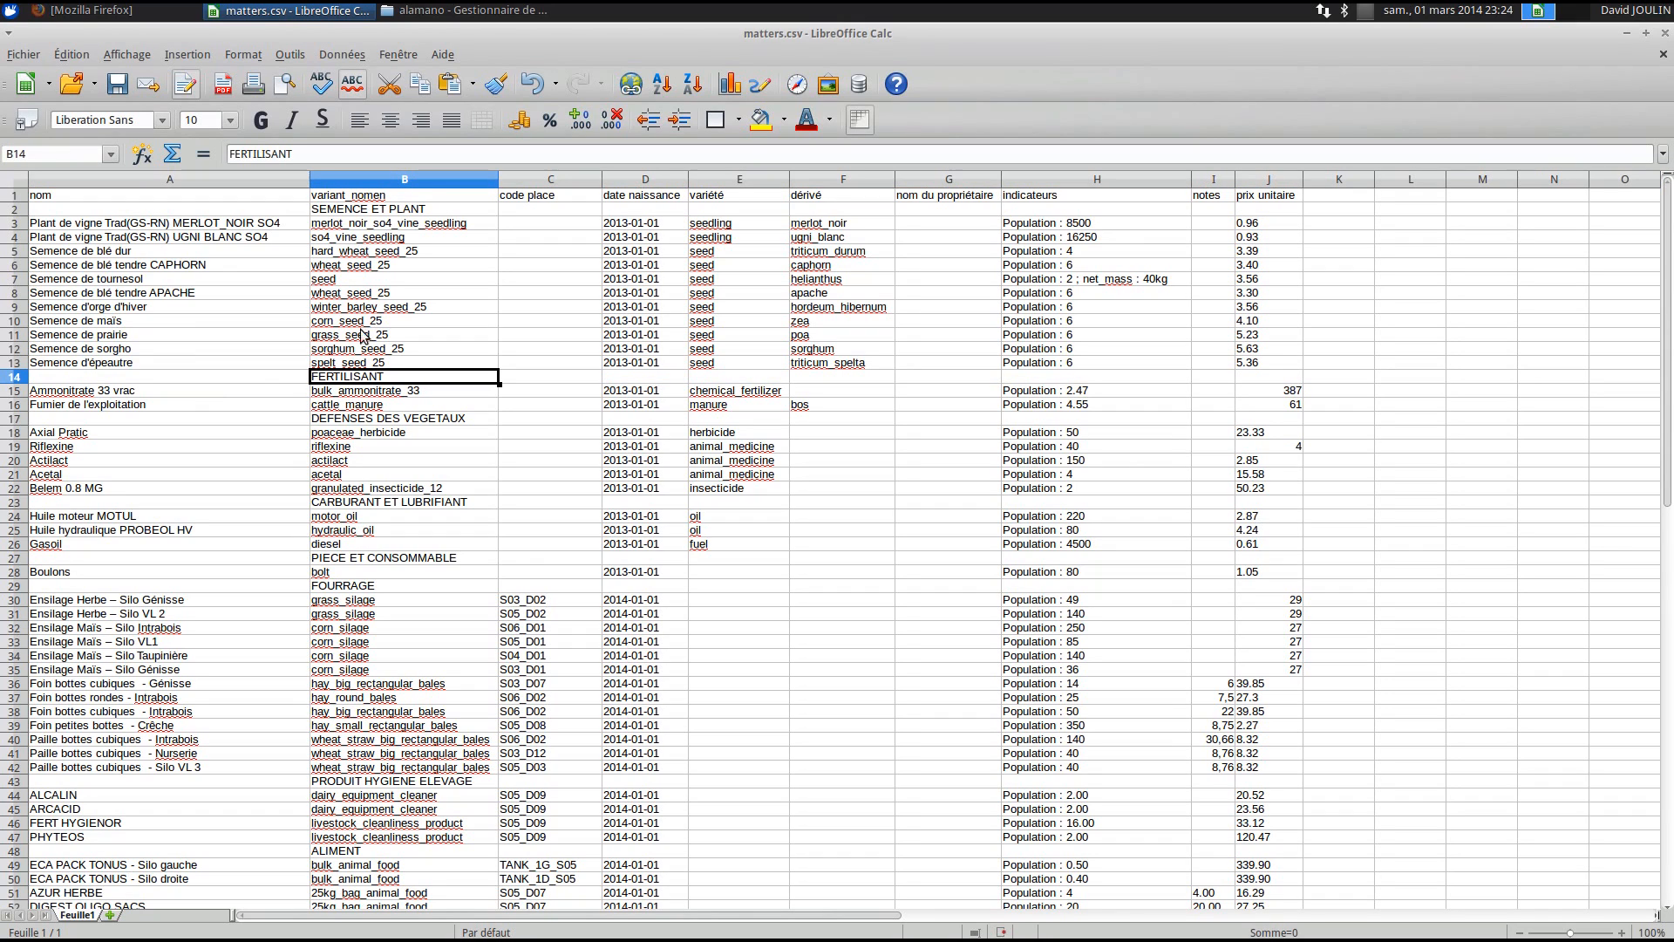
pyautogui.click(366, 213)
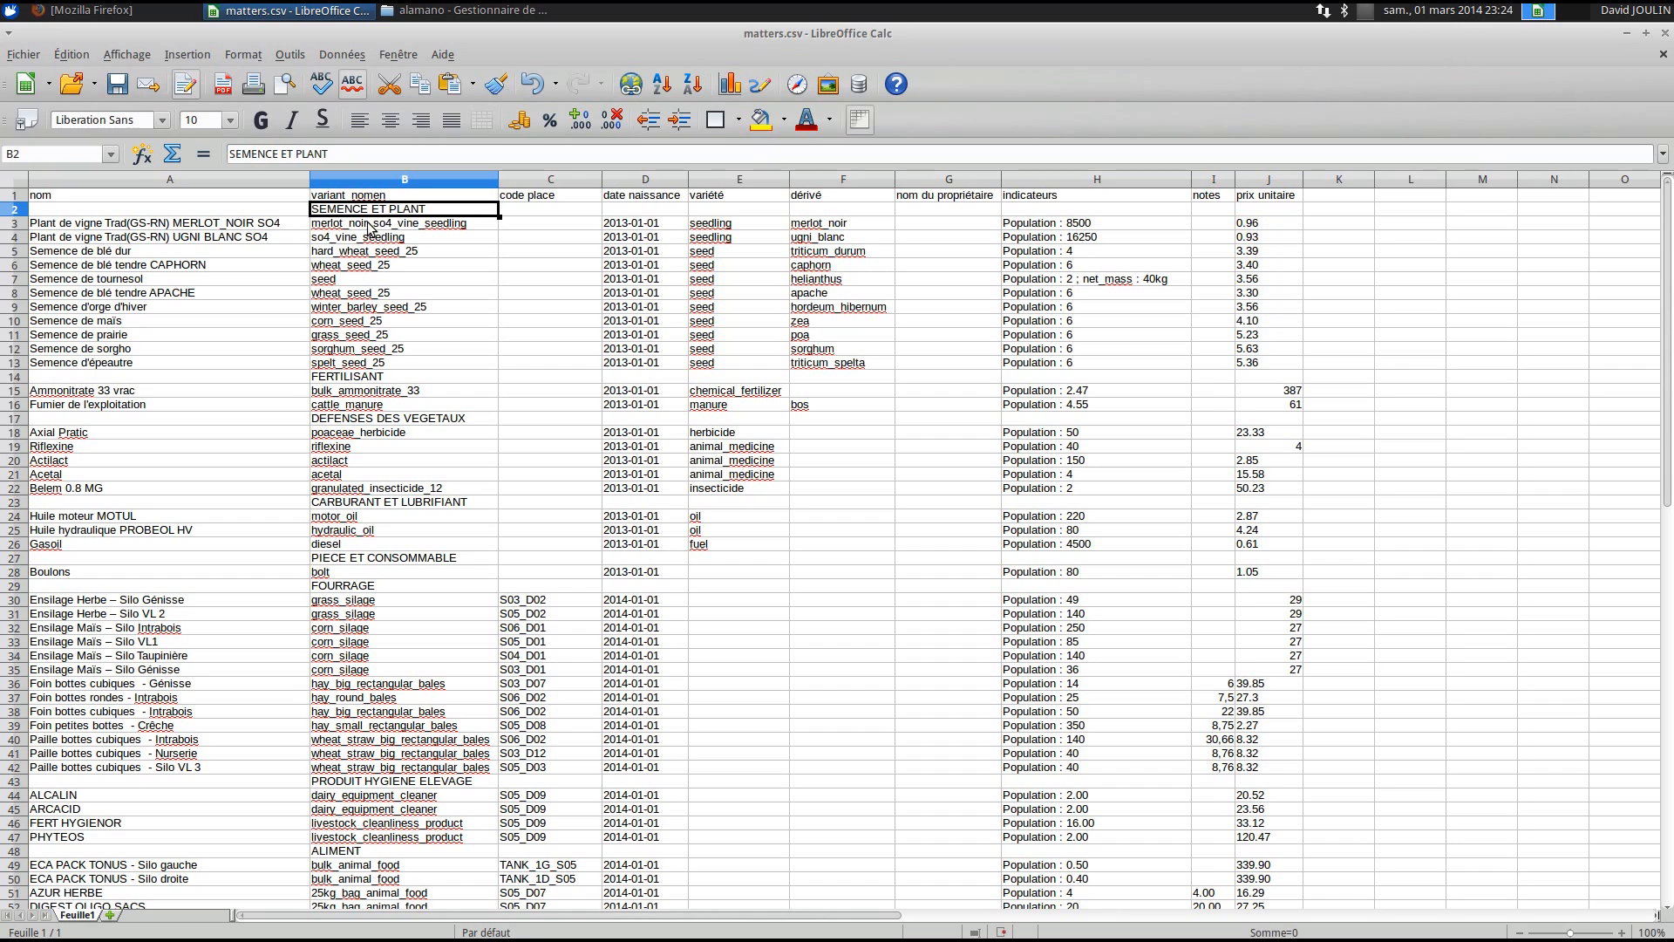
pyautogui.click(381, 376)
pyautogui.click(392, 420)
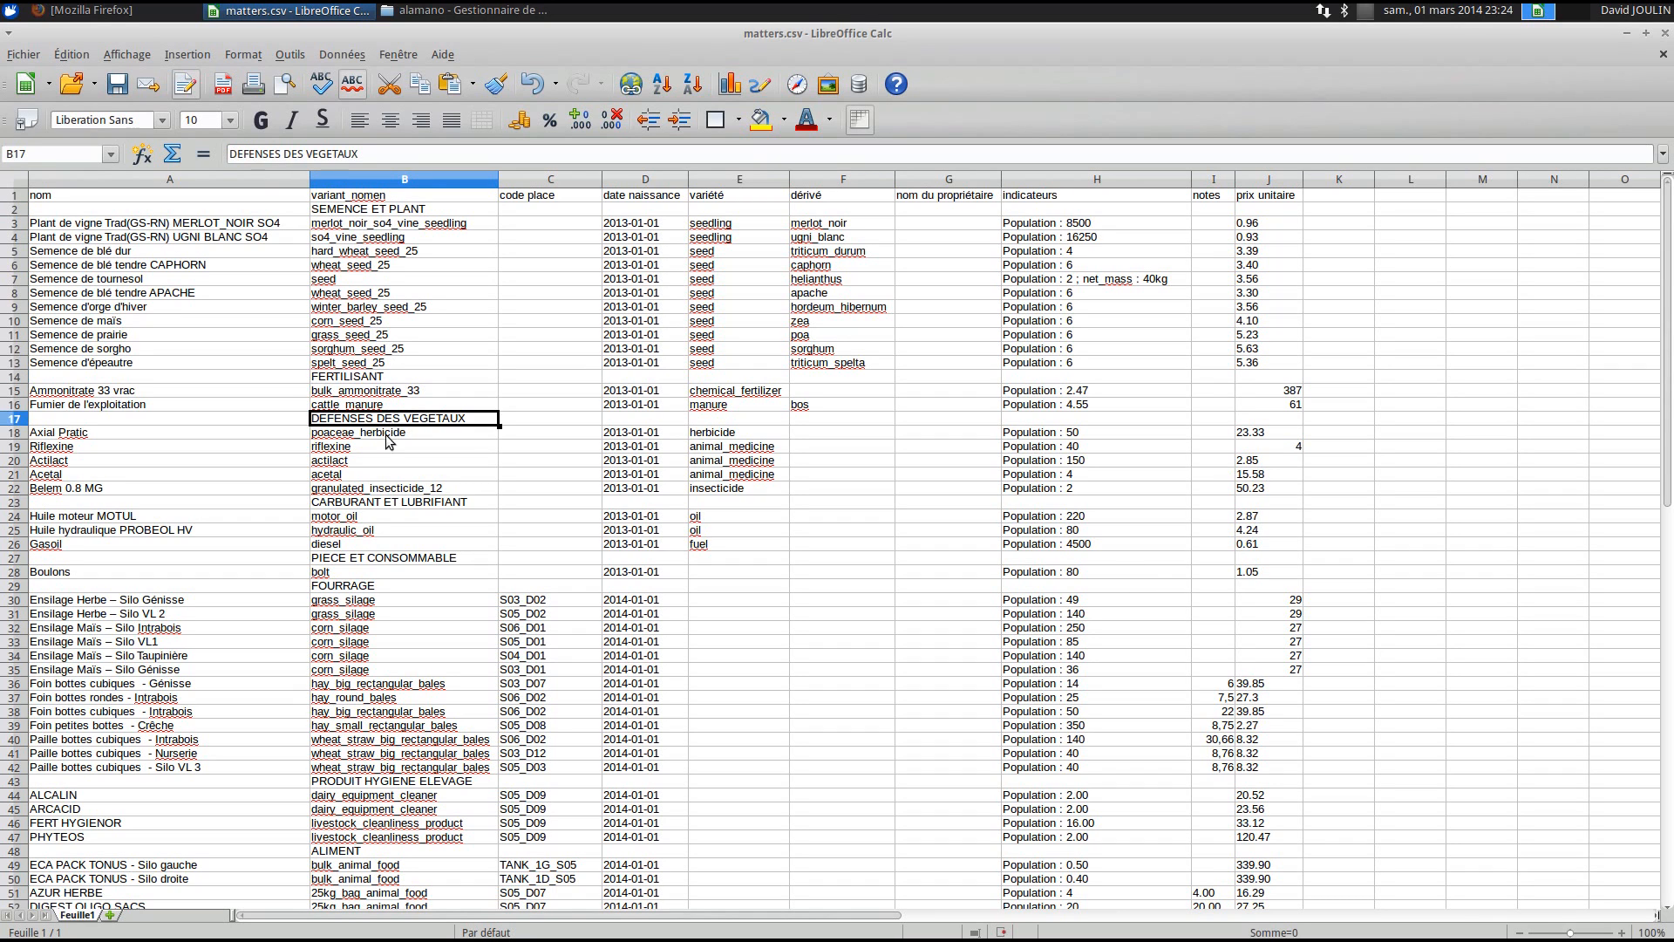
pyautogui.click(400, 504)
pyautogui.click(404, 558)
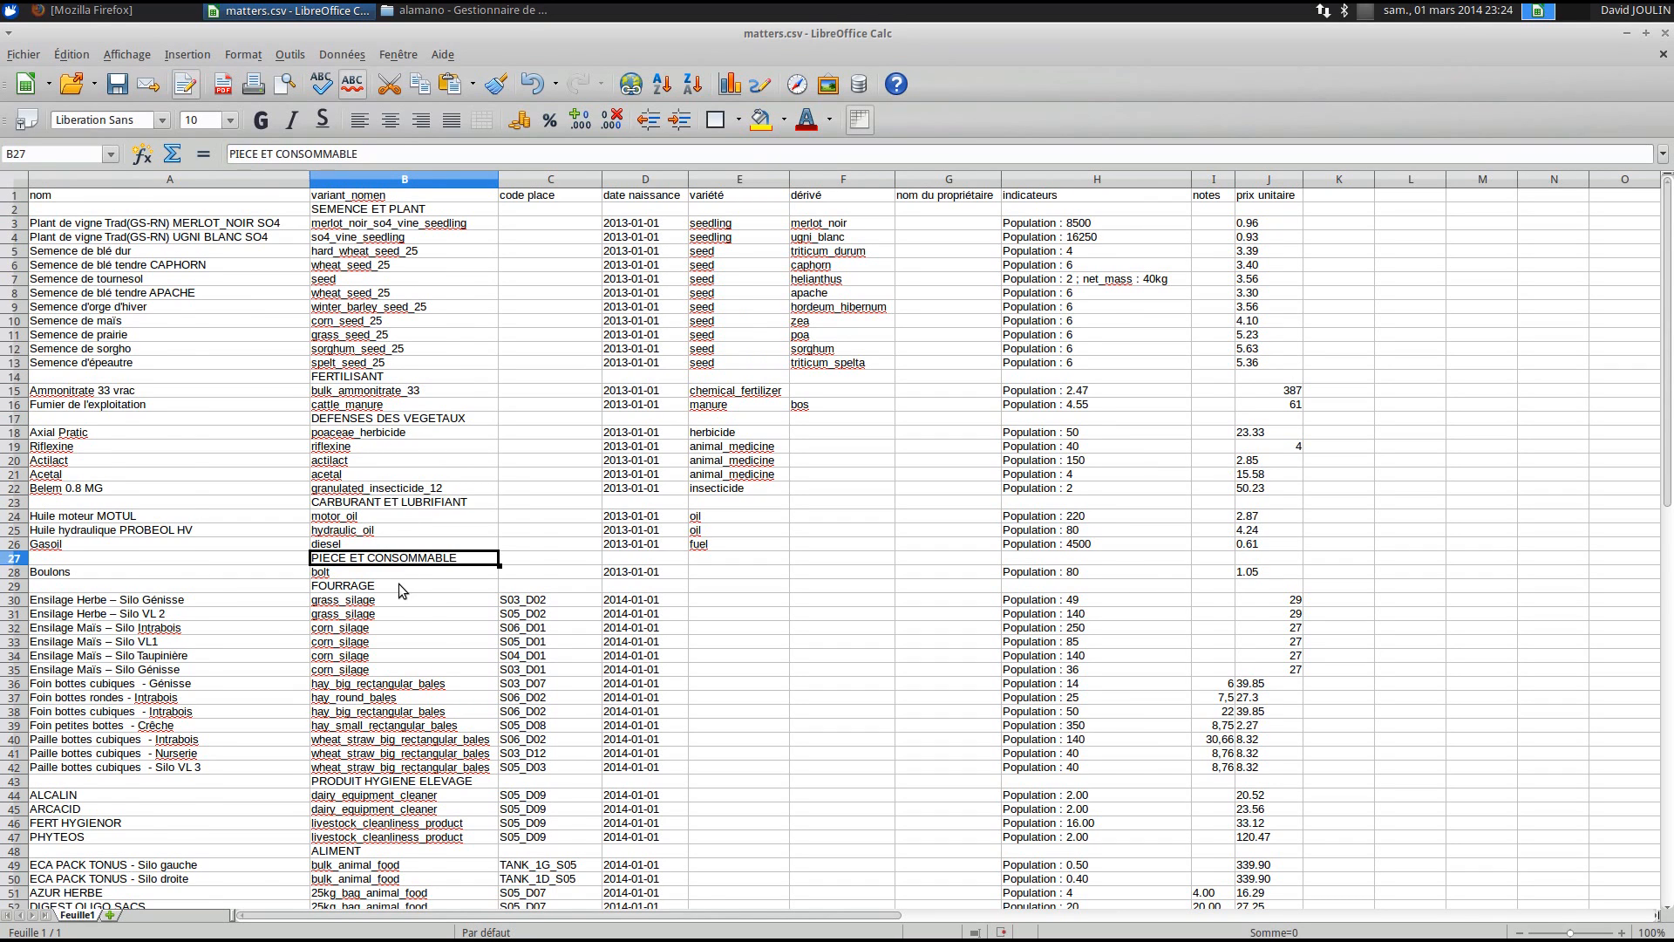
pyautogui.scroll(-3, 406, 566)
pyautogui.moveTo(1339, 836); pyautogui.dragTo(290, 504)
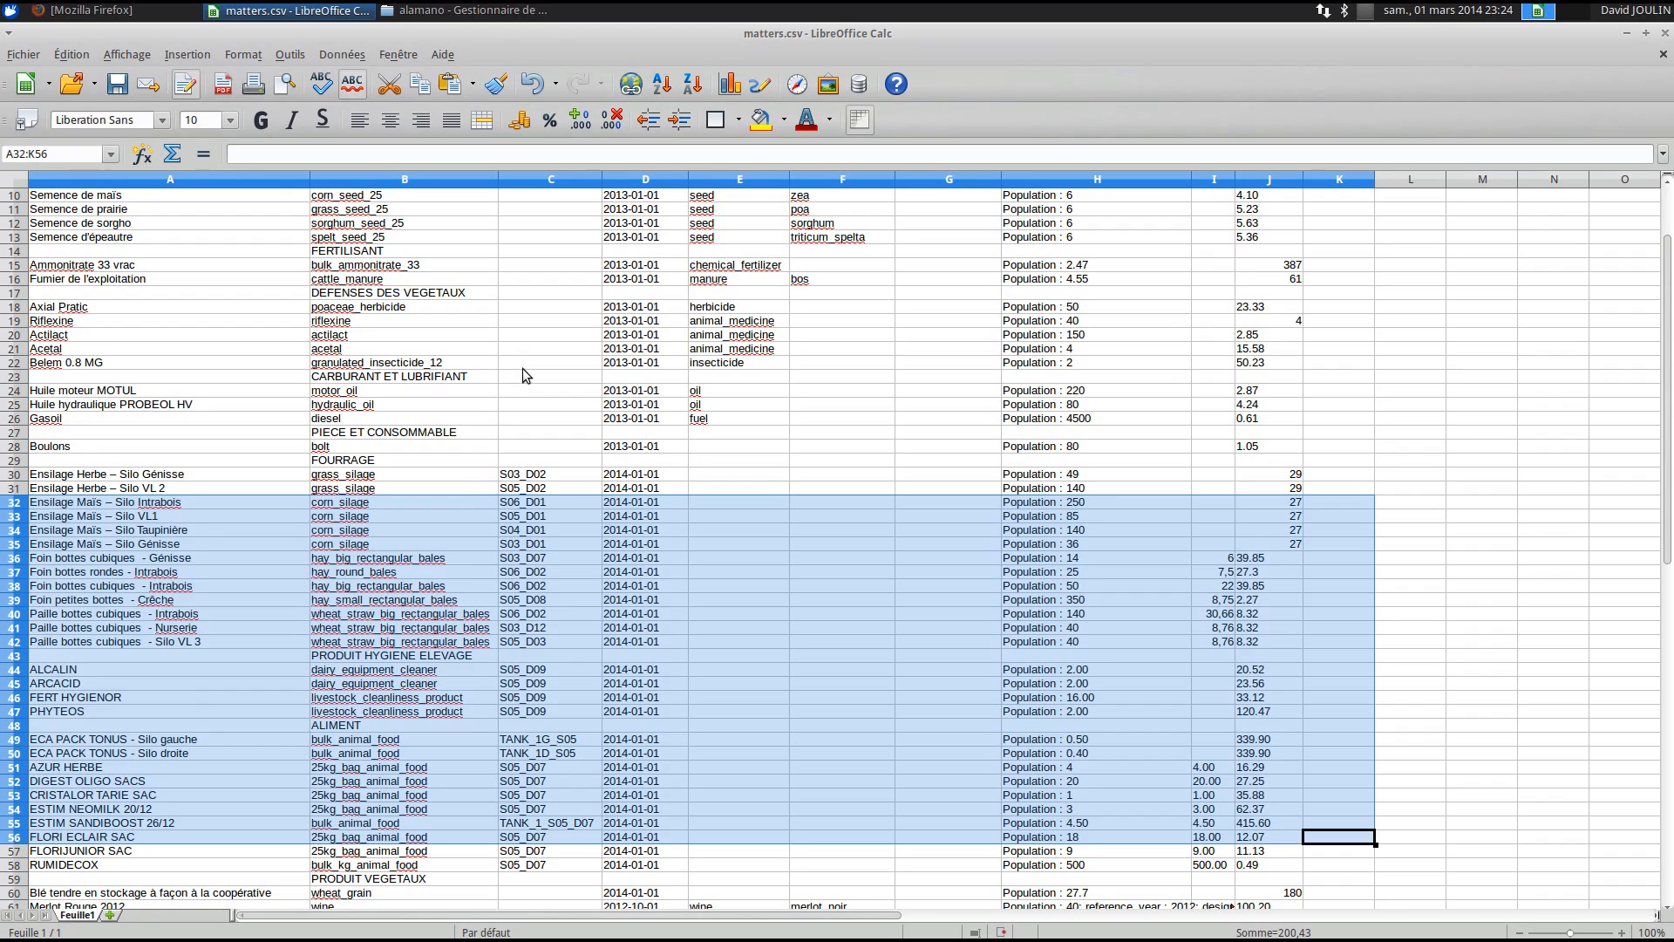
# - Clear rows 32–56 and recheck H7's indicator text
pyautogui.press('Delete')
pyautogui.click(717, 624)
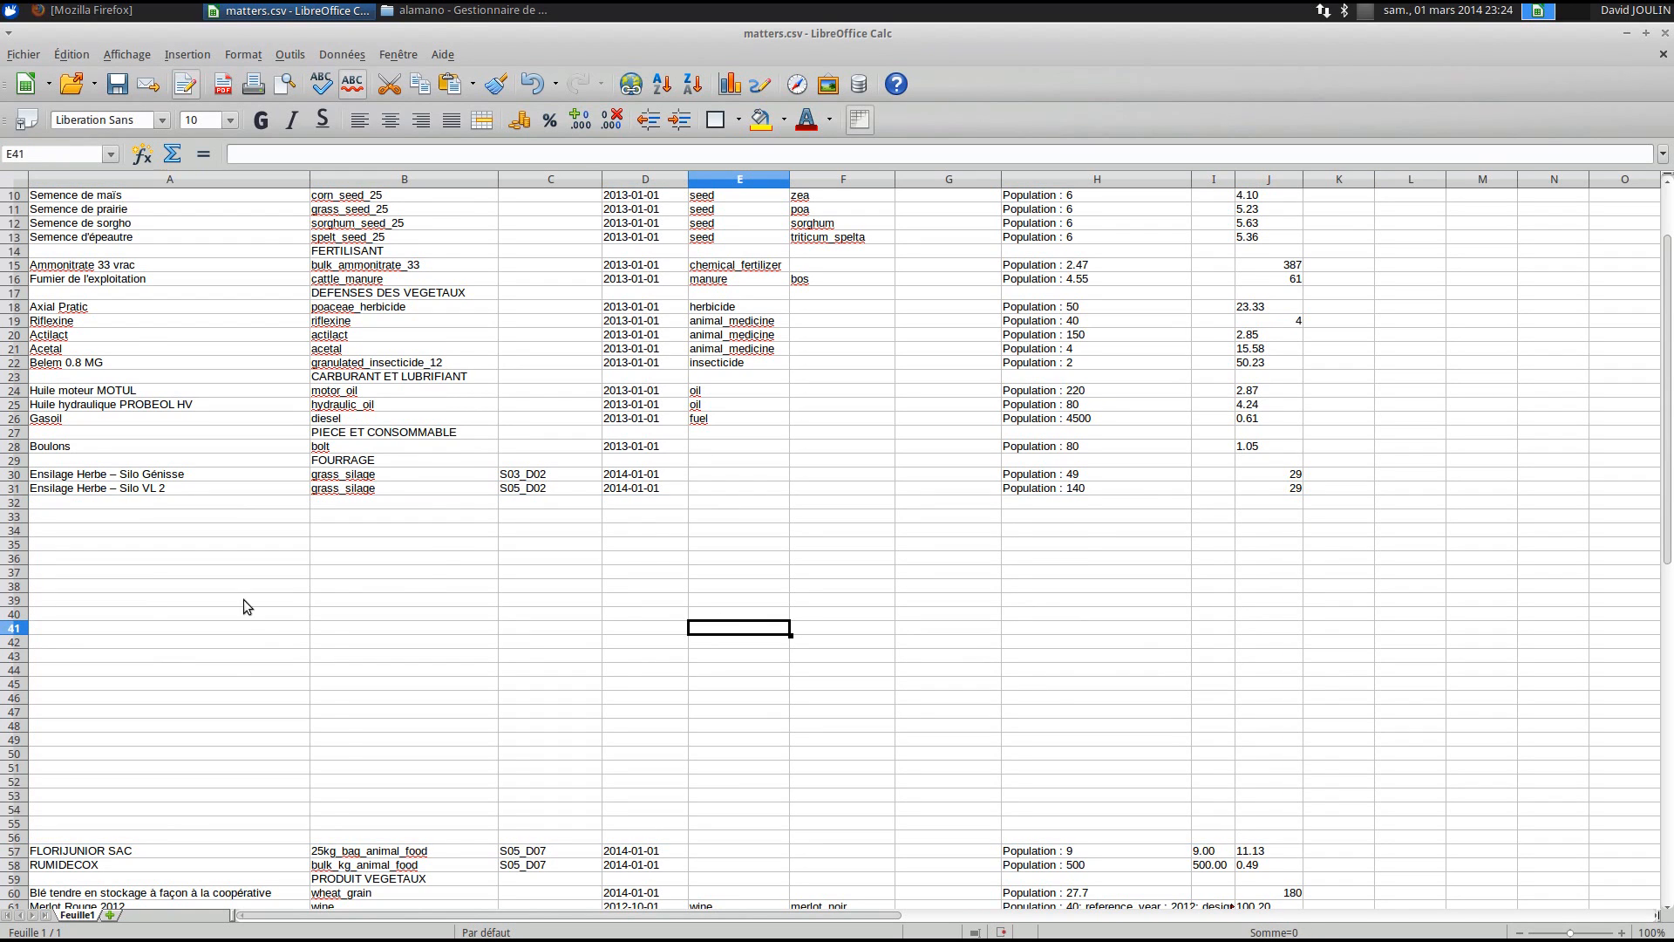
pyautogui.scroll(3, 286, 642)
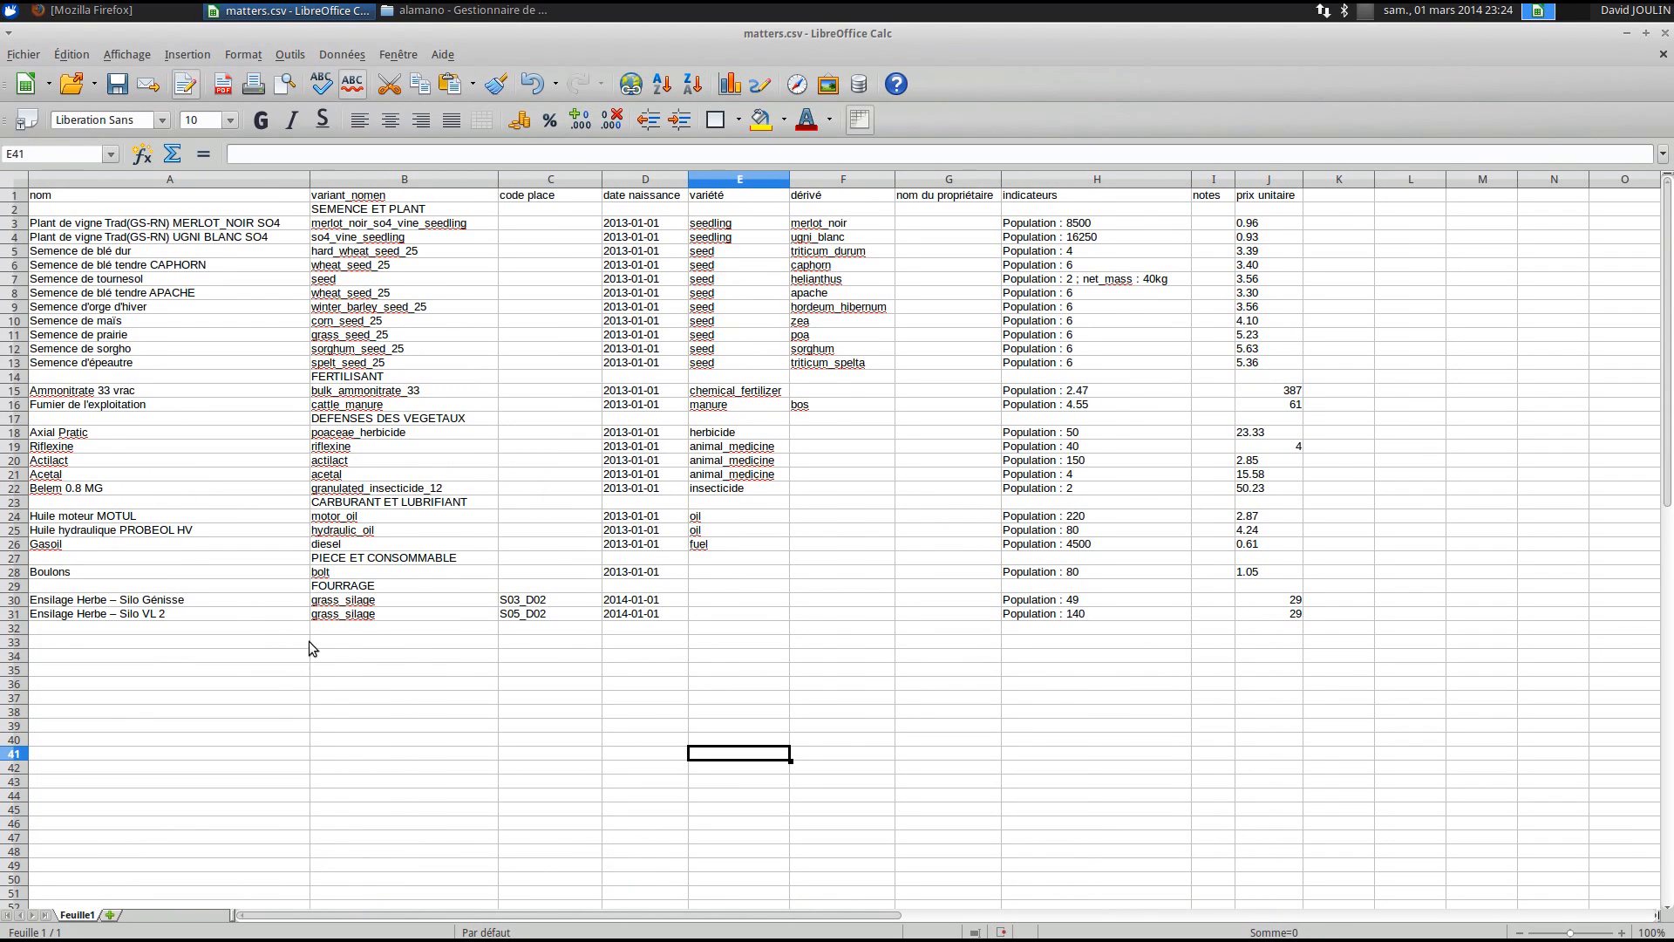
pyautogui.scroll(-3, 1203, 645)
pyautogui.scroll(3, 1203, 643)
pyautogui.doubleClick(1068, 281)
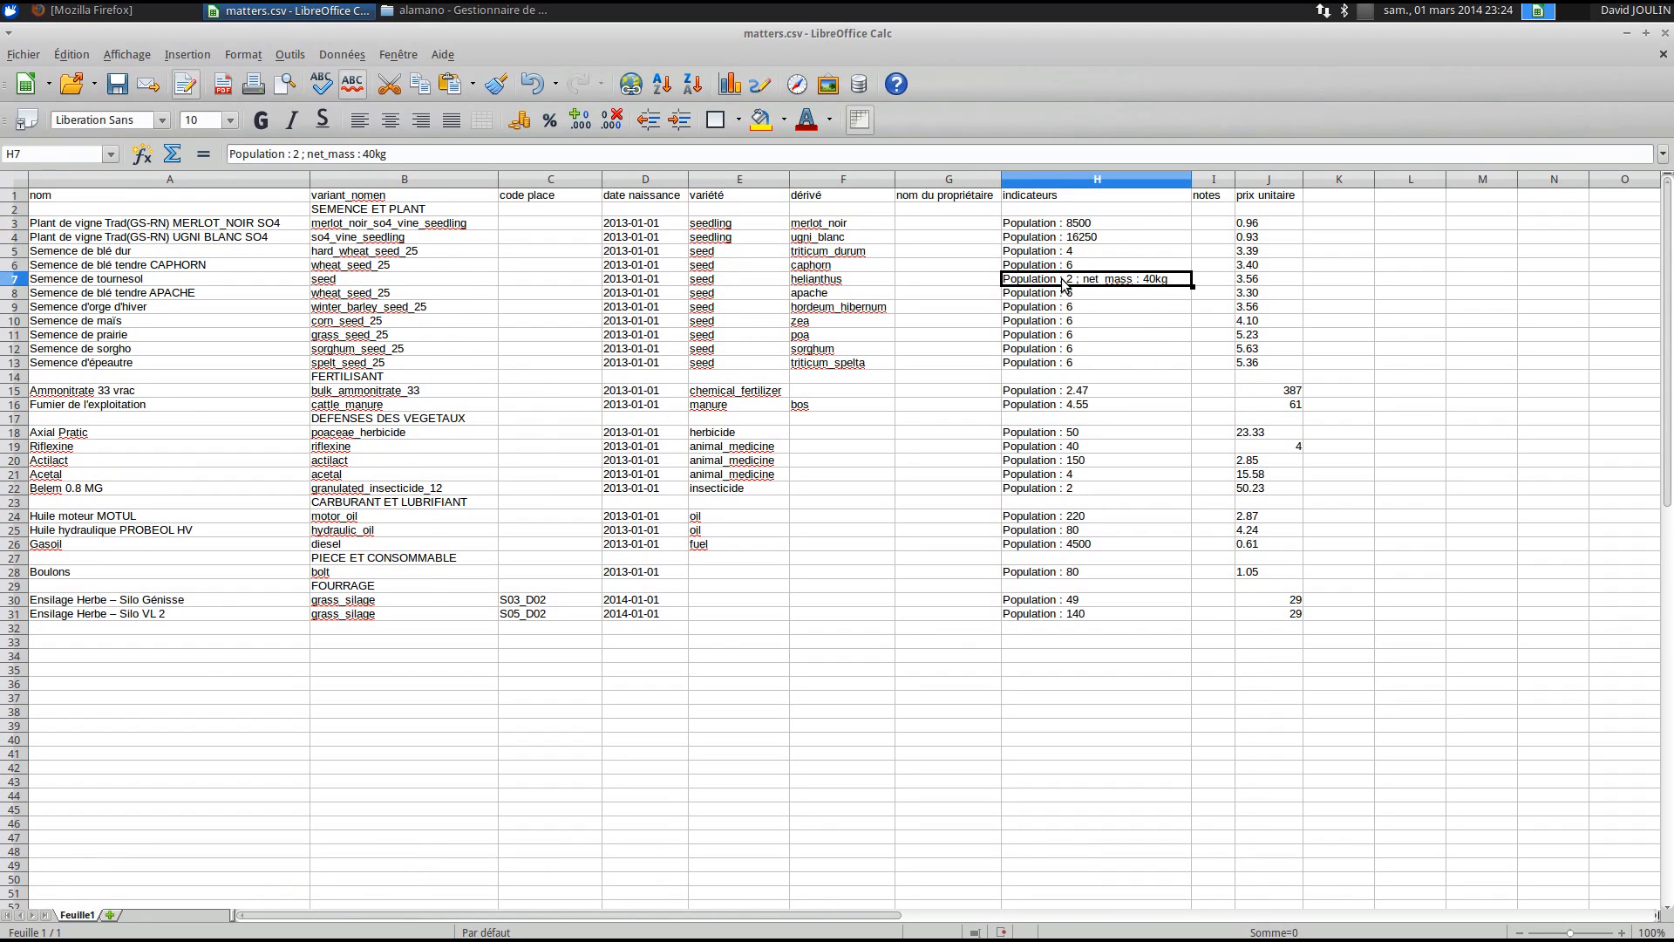
pyautogui.press('Return')
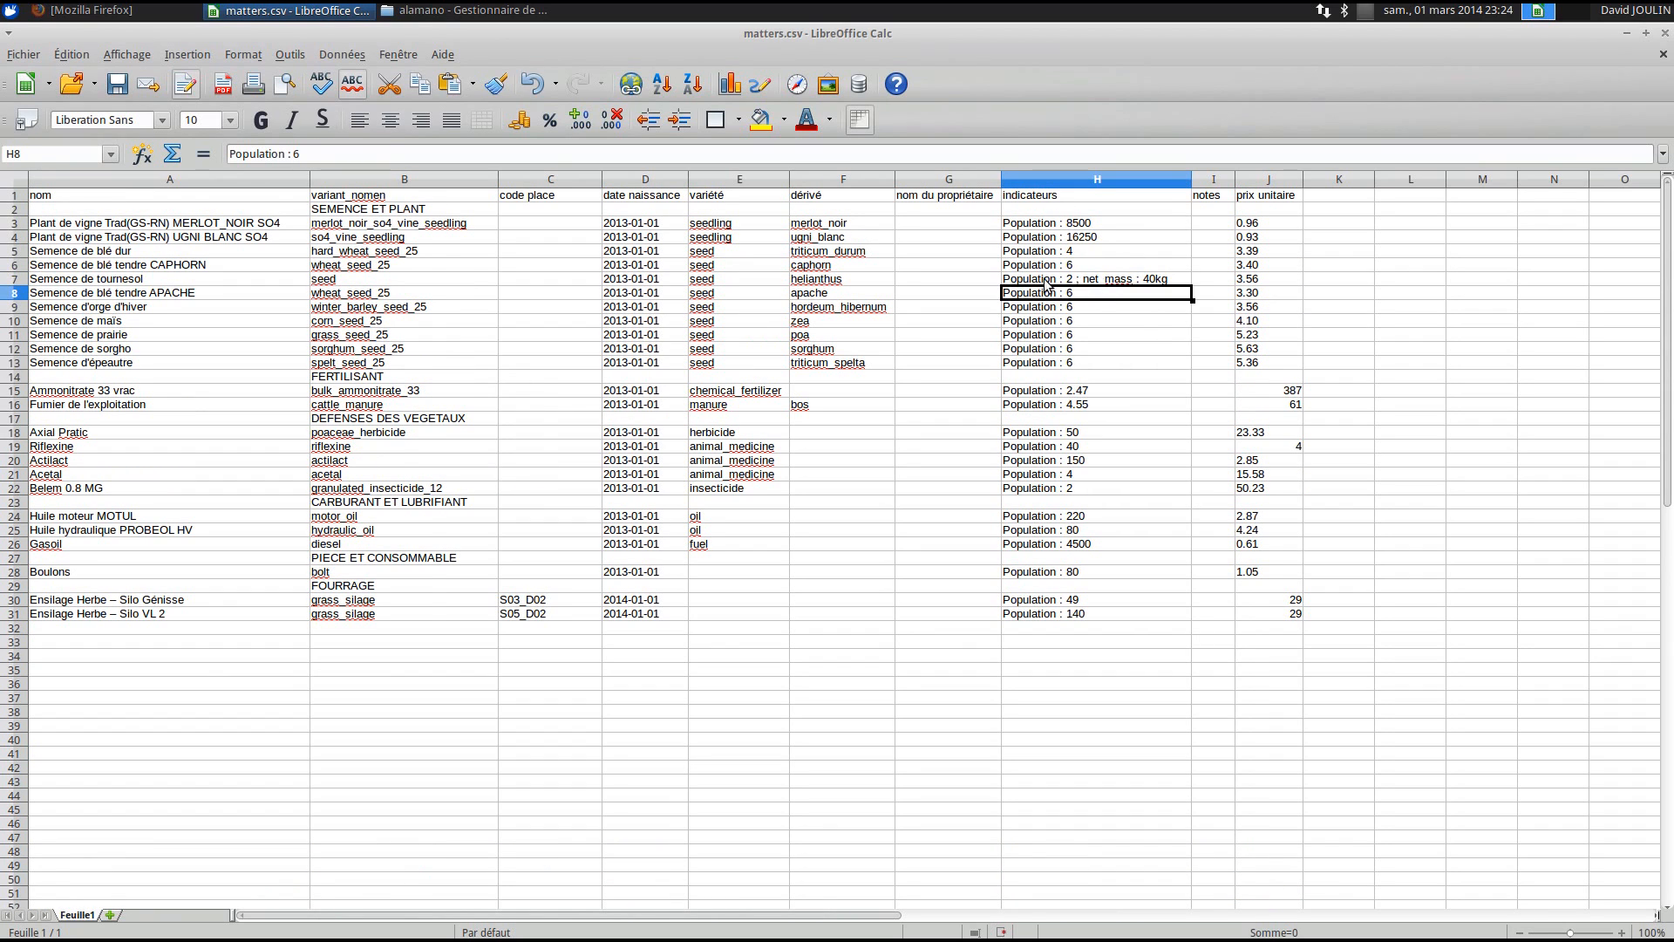
pyautogui.click(1131, 280)
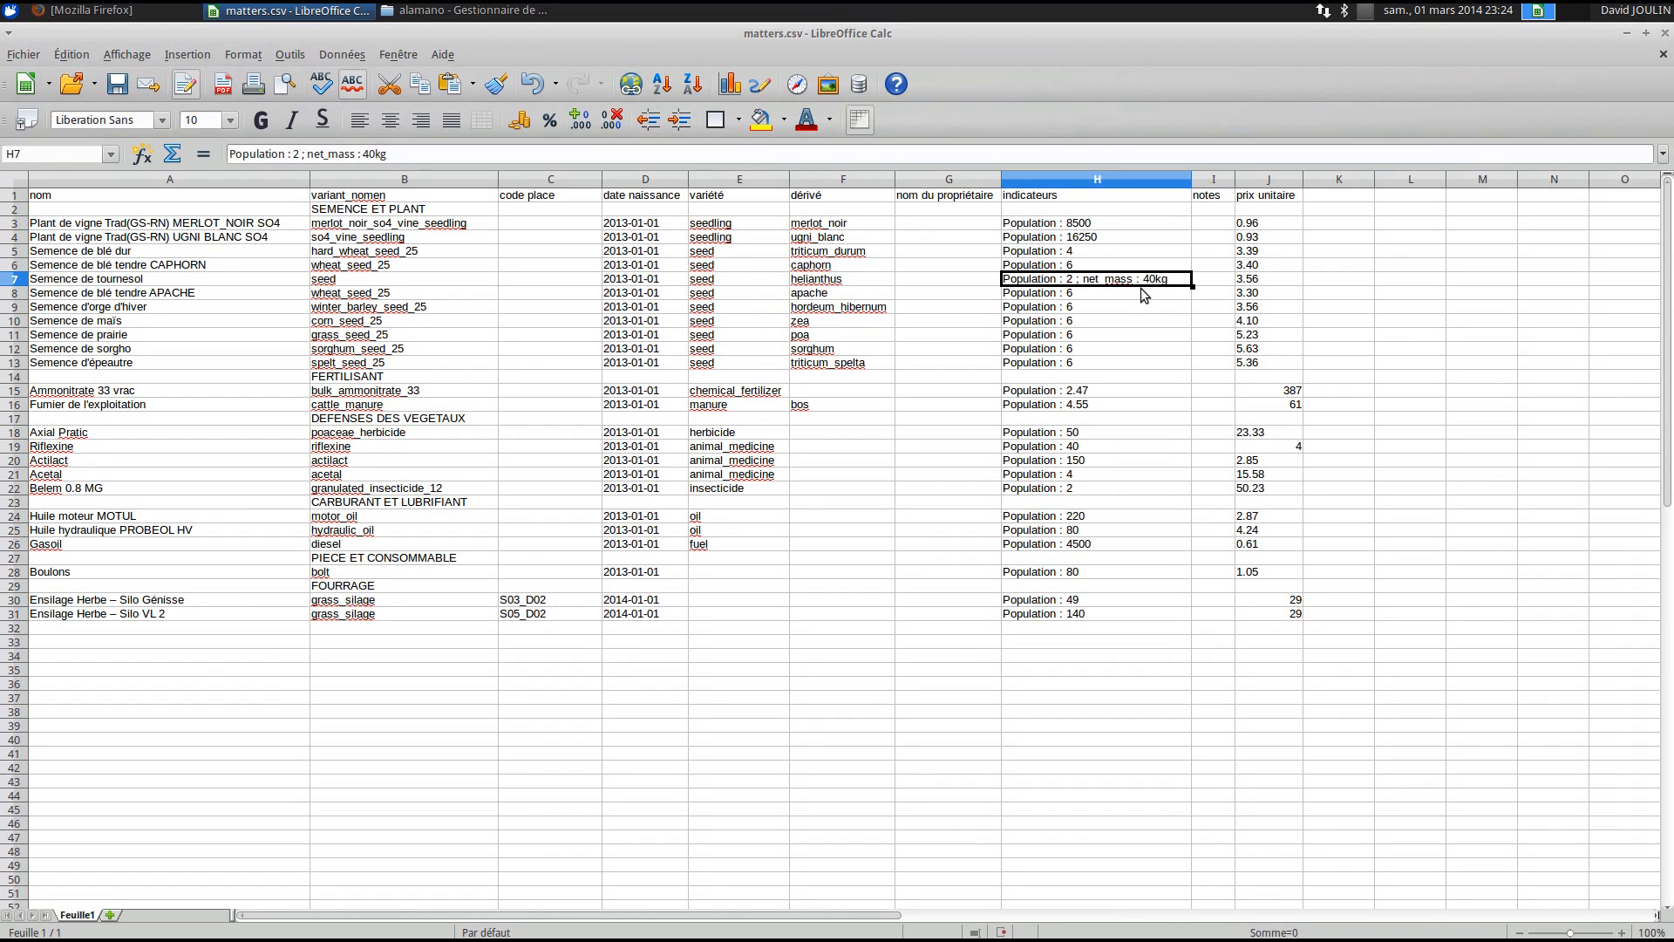
# - Widen the indicateurs column and inspect Merlot Rouge 2012's indicators (reference_year 2012, aoc_bordeaux)
pyautogui.scroll(-12, 1121, 431)
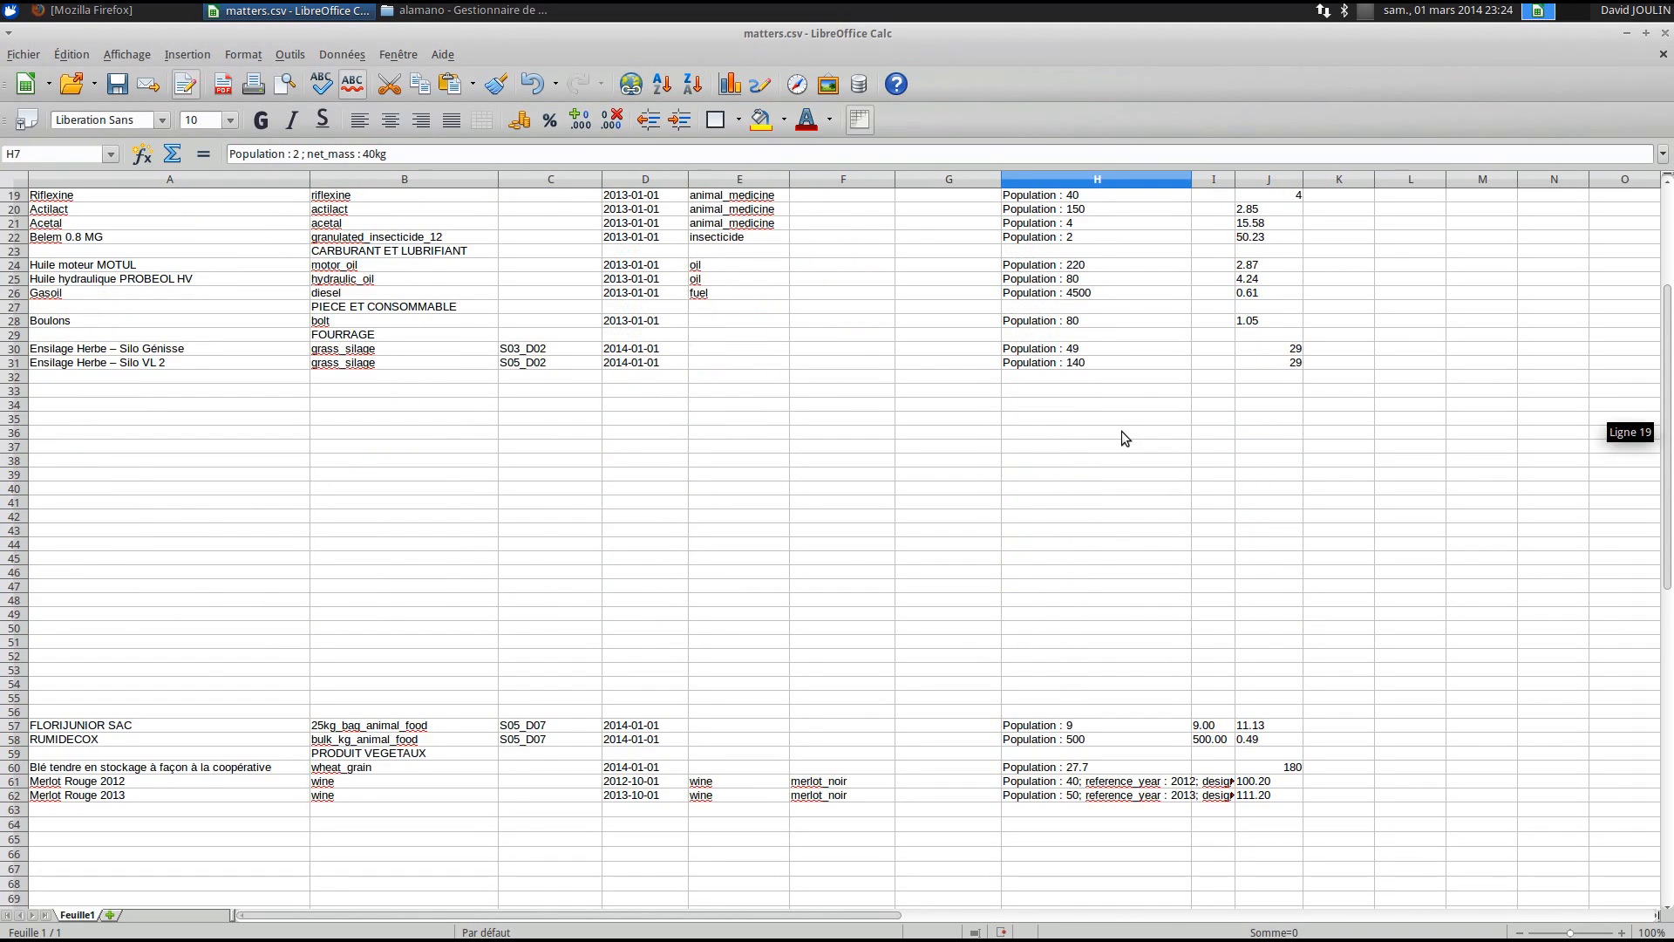
pyautogui.moveTo(1191, 179); pyautogui.dragTo(1445, 179)
pyautogui.click(81, 535)
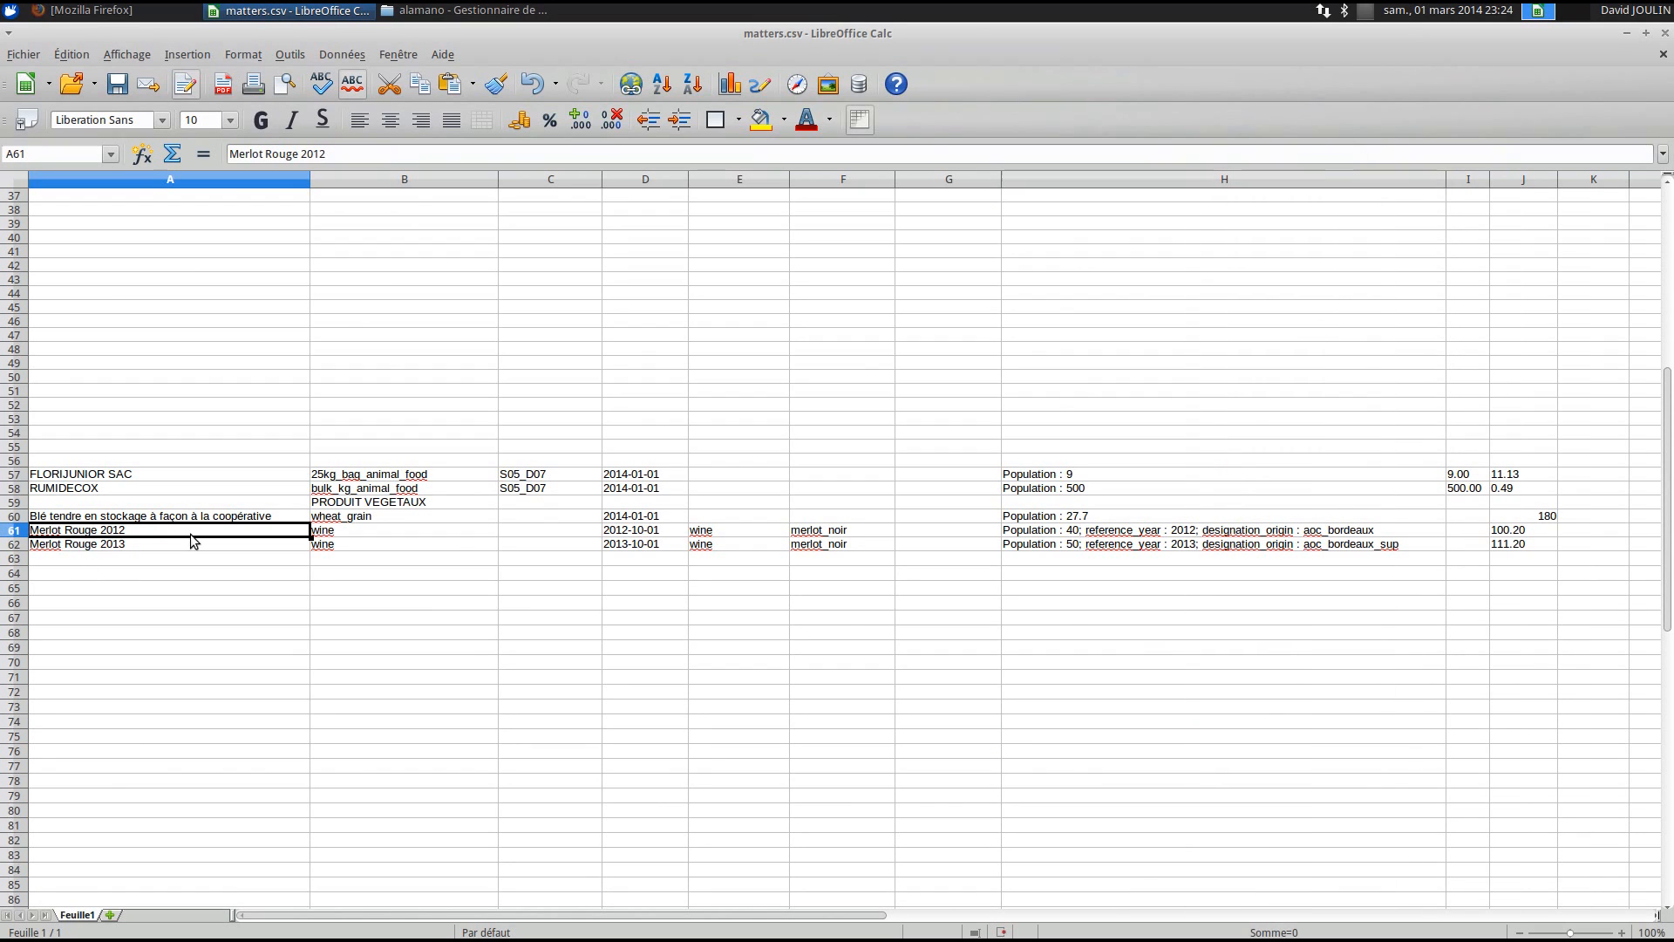
pyautogui.click(1169, 534)
pyautogui.doubleClick(1100, 534)
pyautogui.moveTo(1198, 534); pyautogui.dragTo(1086, 534)
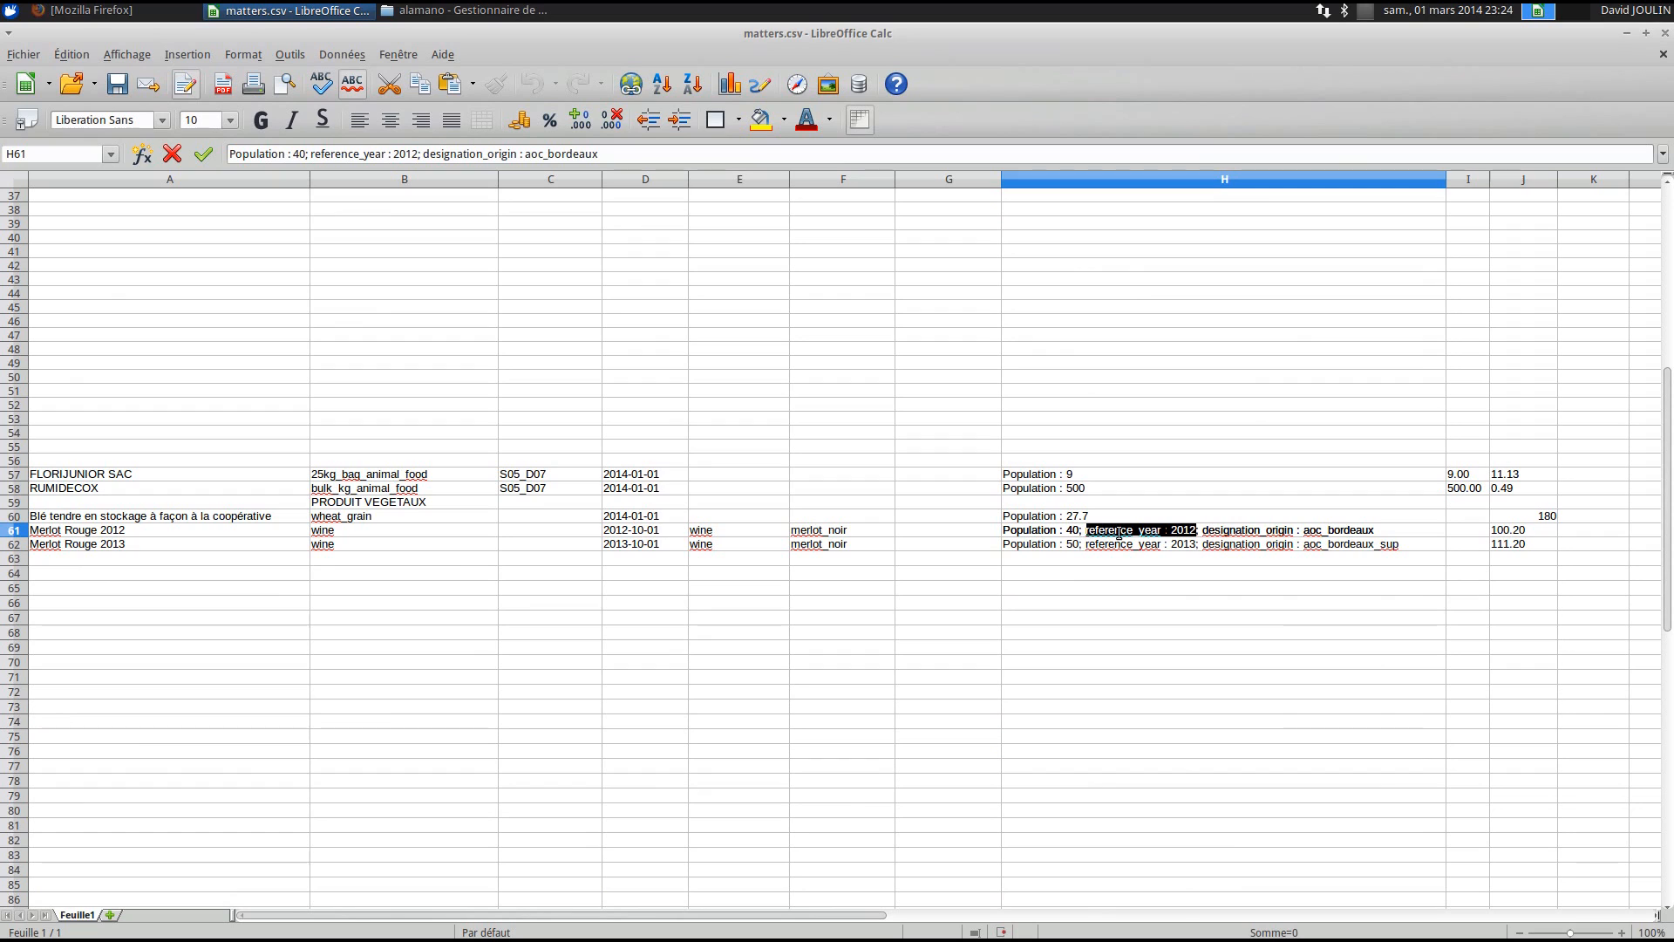
pyautogui.click(1199, 530)
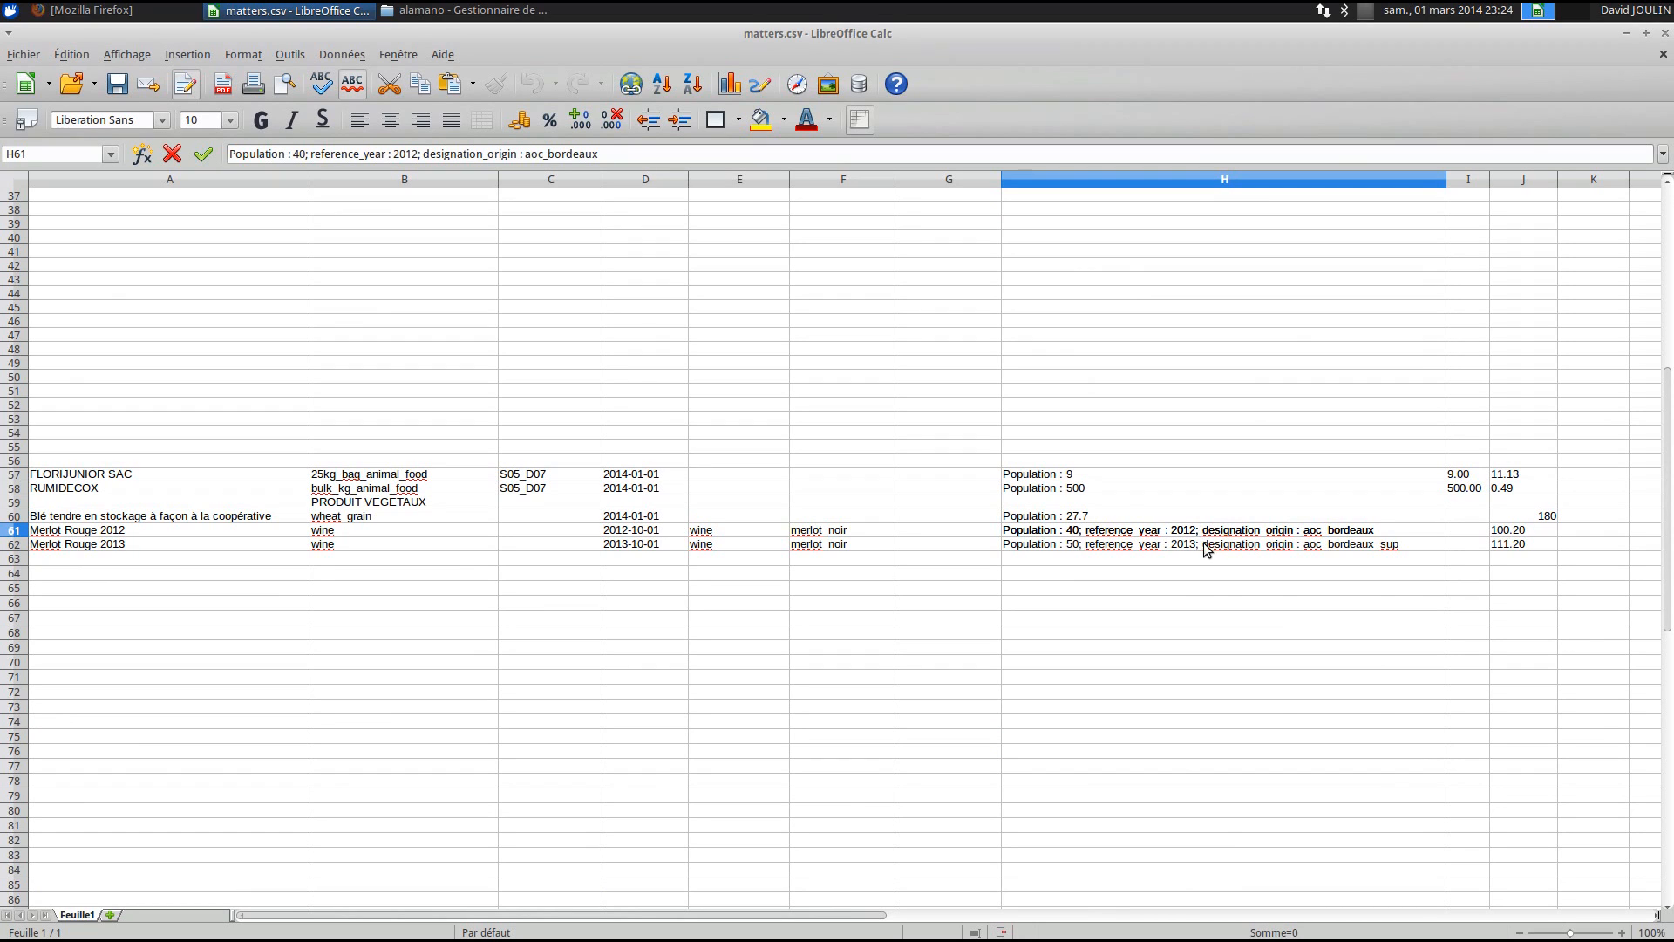
pyautogui.doubleClick(1238, 532)
pyautogui.moveTo(1305, 531); pyautogui.dragTo(1372, 531)
pyautogui.click(1369, 563)
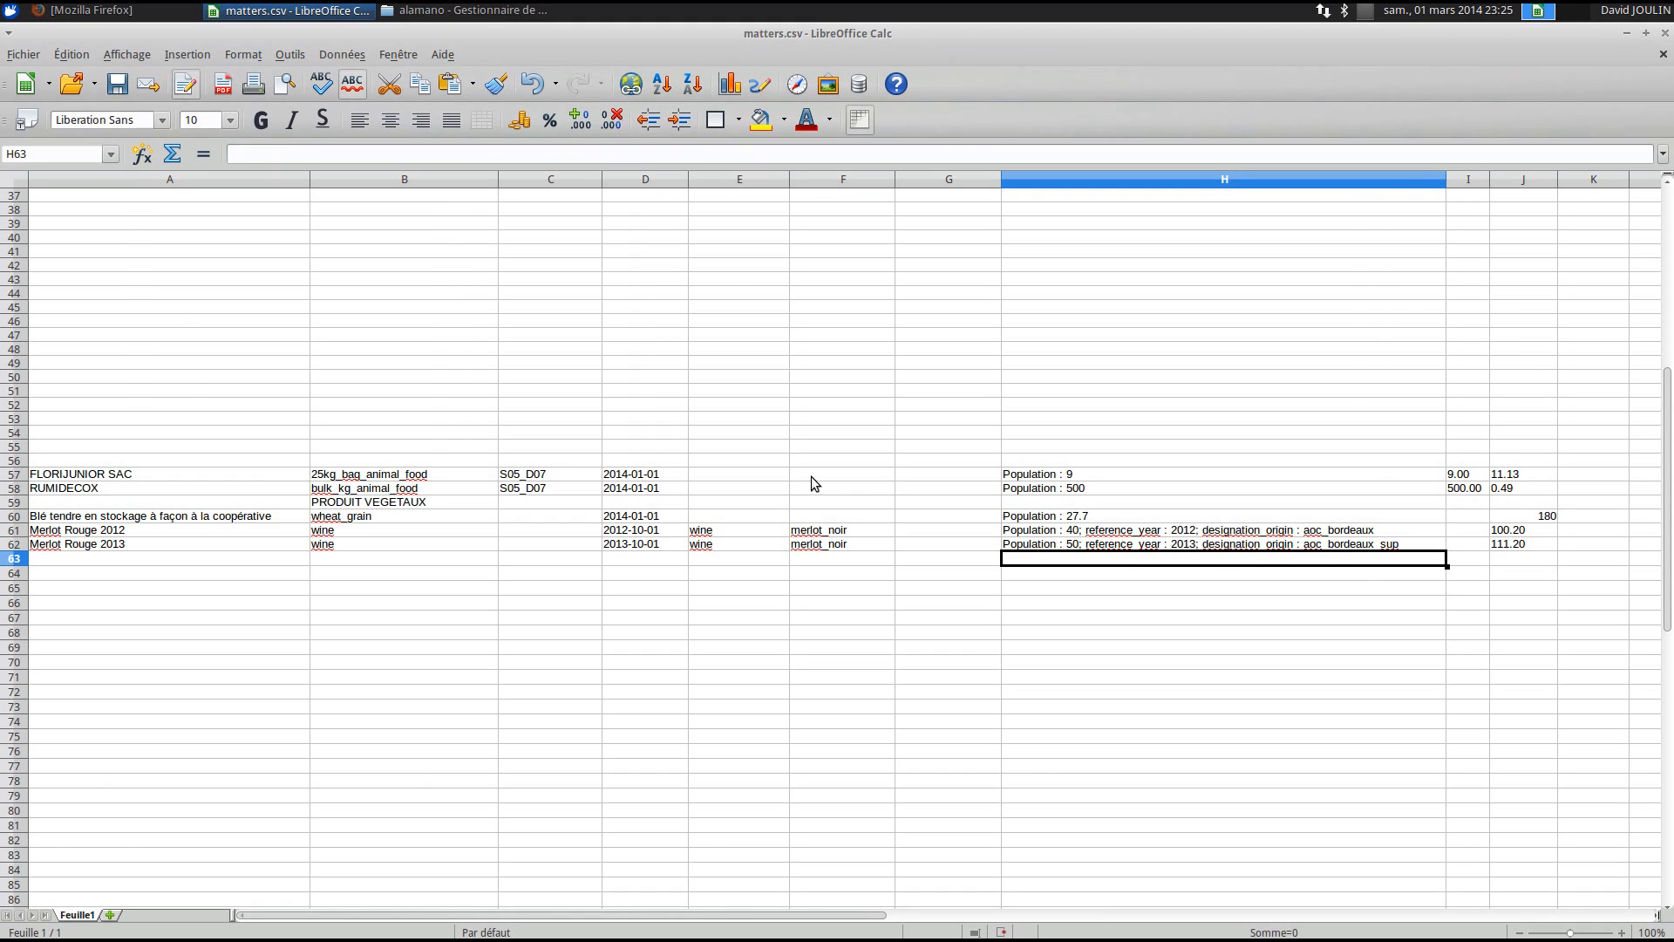
# - Save matters.csv in Text CSV format
pyautogui.scroll(12, 807, 478)
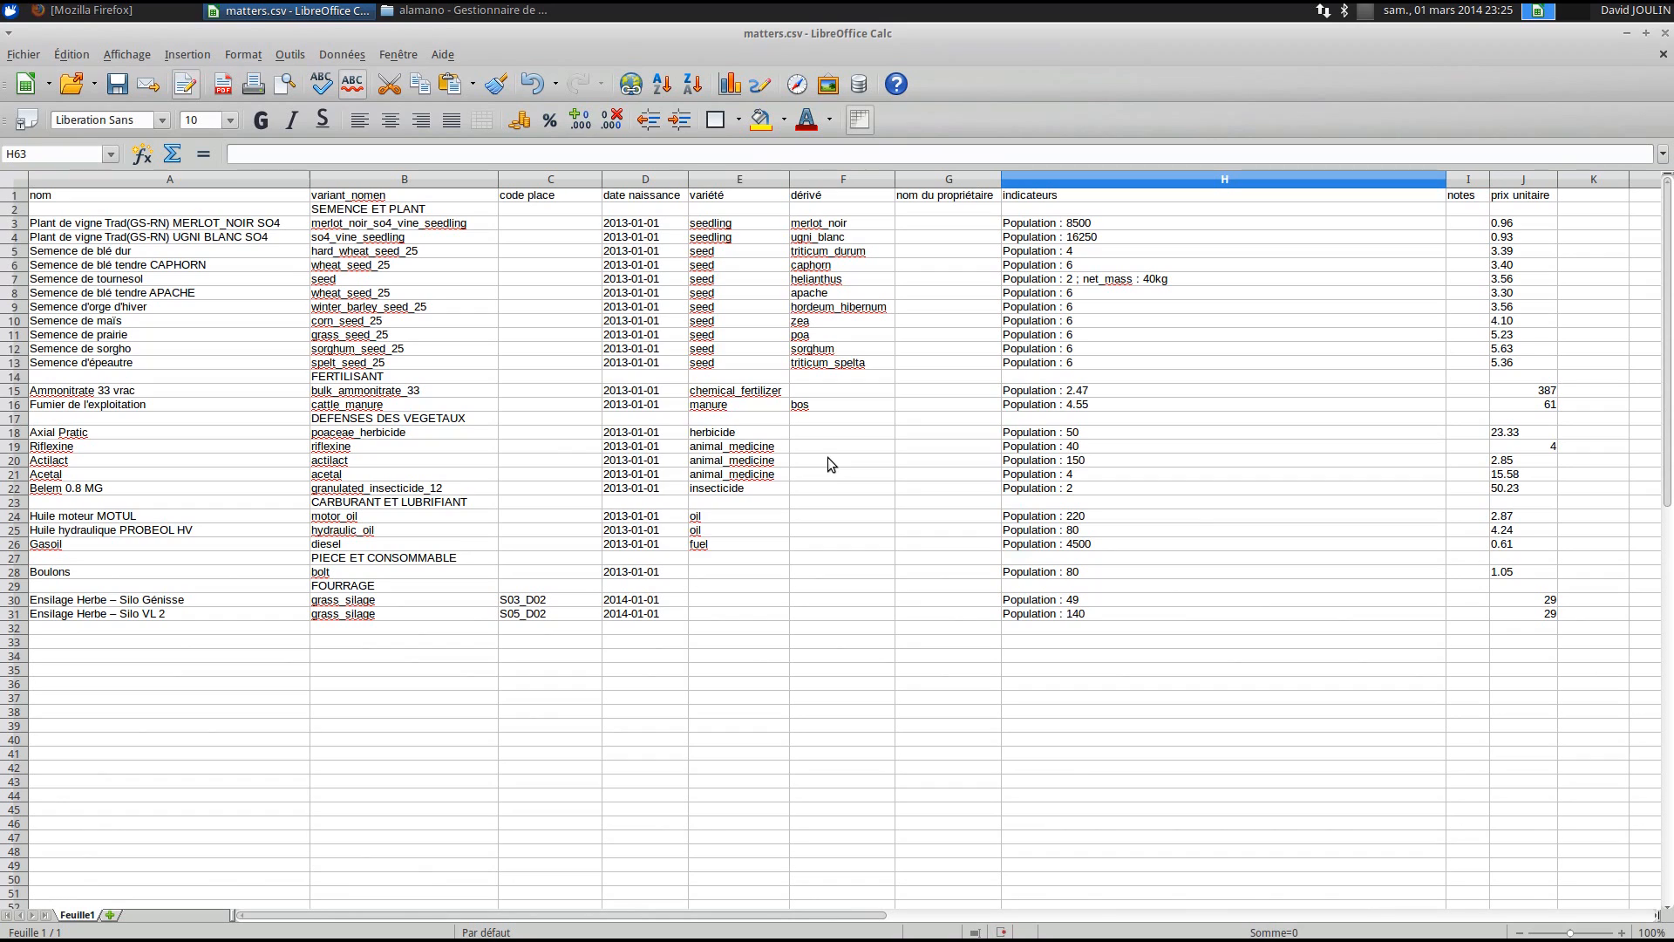
pyautogui.hotkey('ctrl', 's')
pyautogui.click(748, 587)
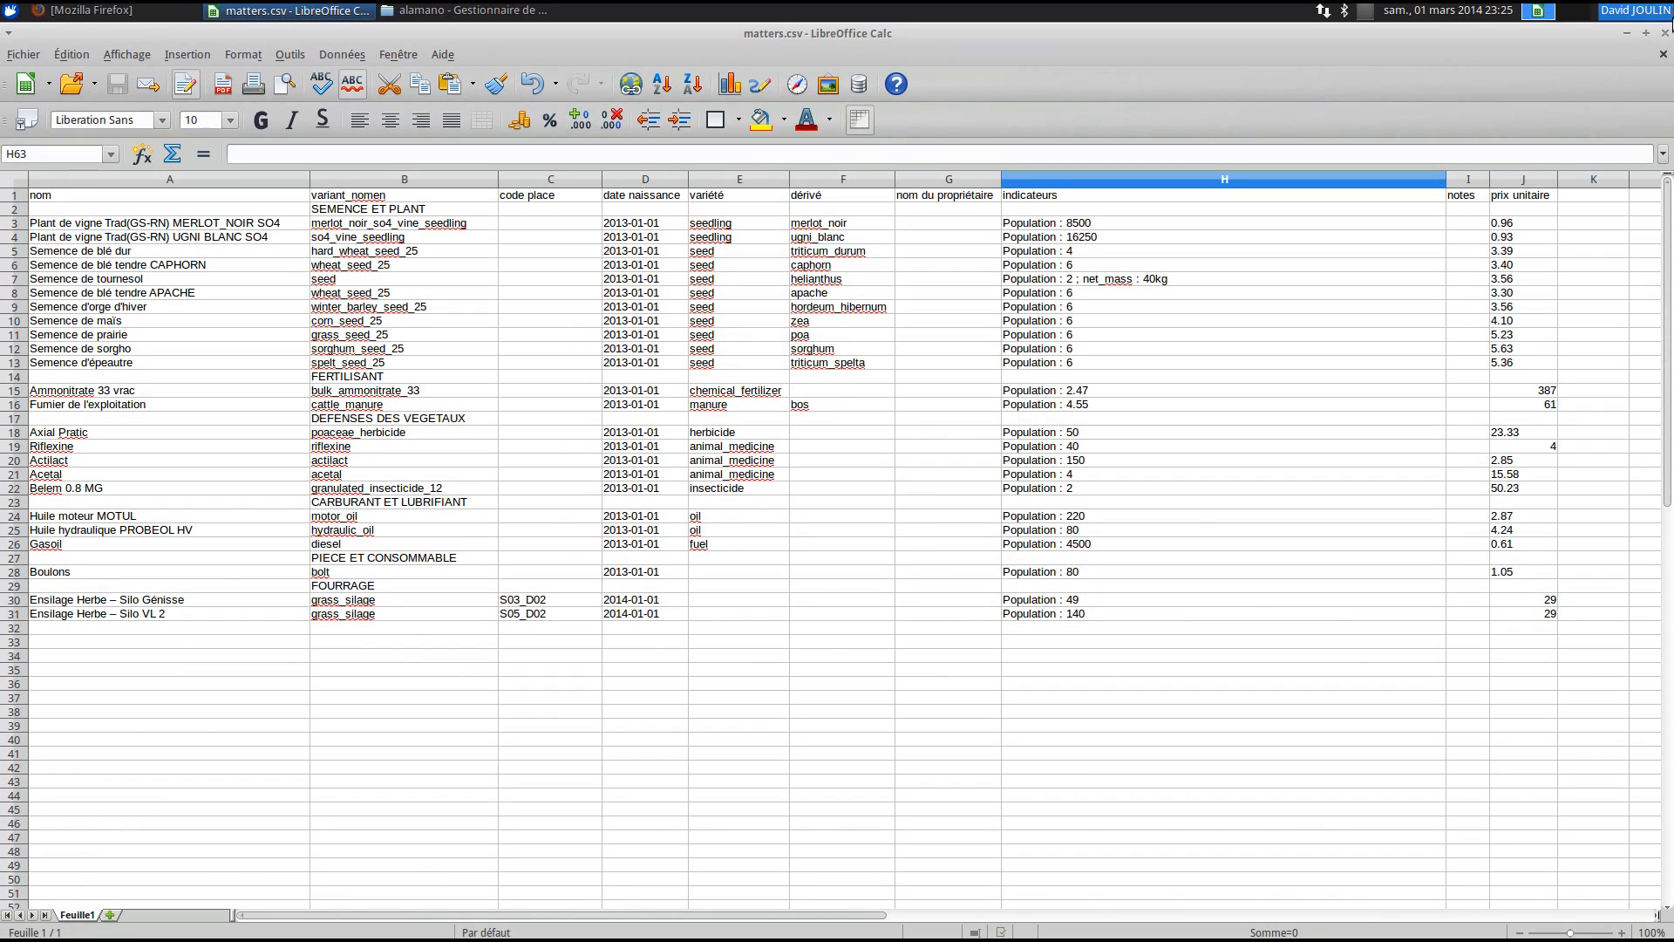
# - Close the spreadsheet and scroll the Stock first_run page to the equipments column table and 'exemple' link
pyautogui.click(1664, 33)
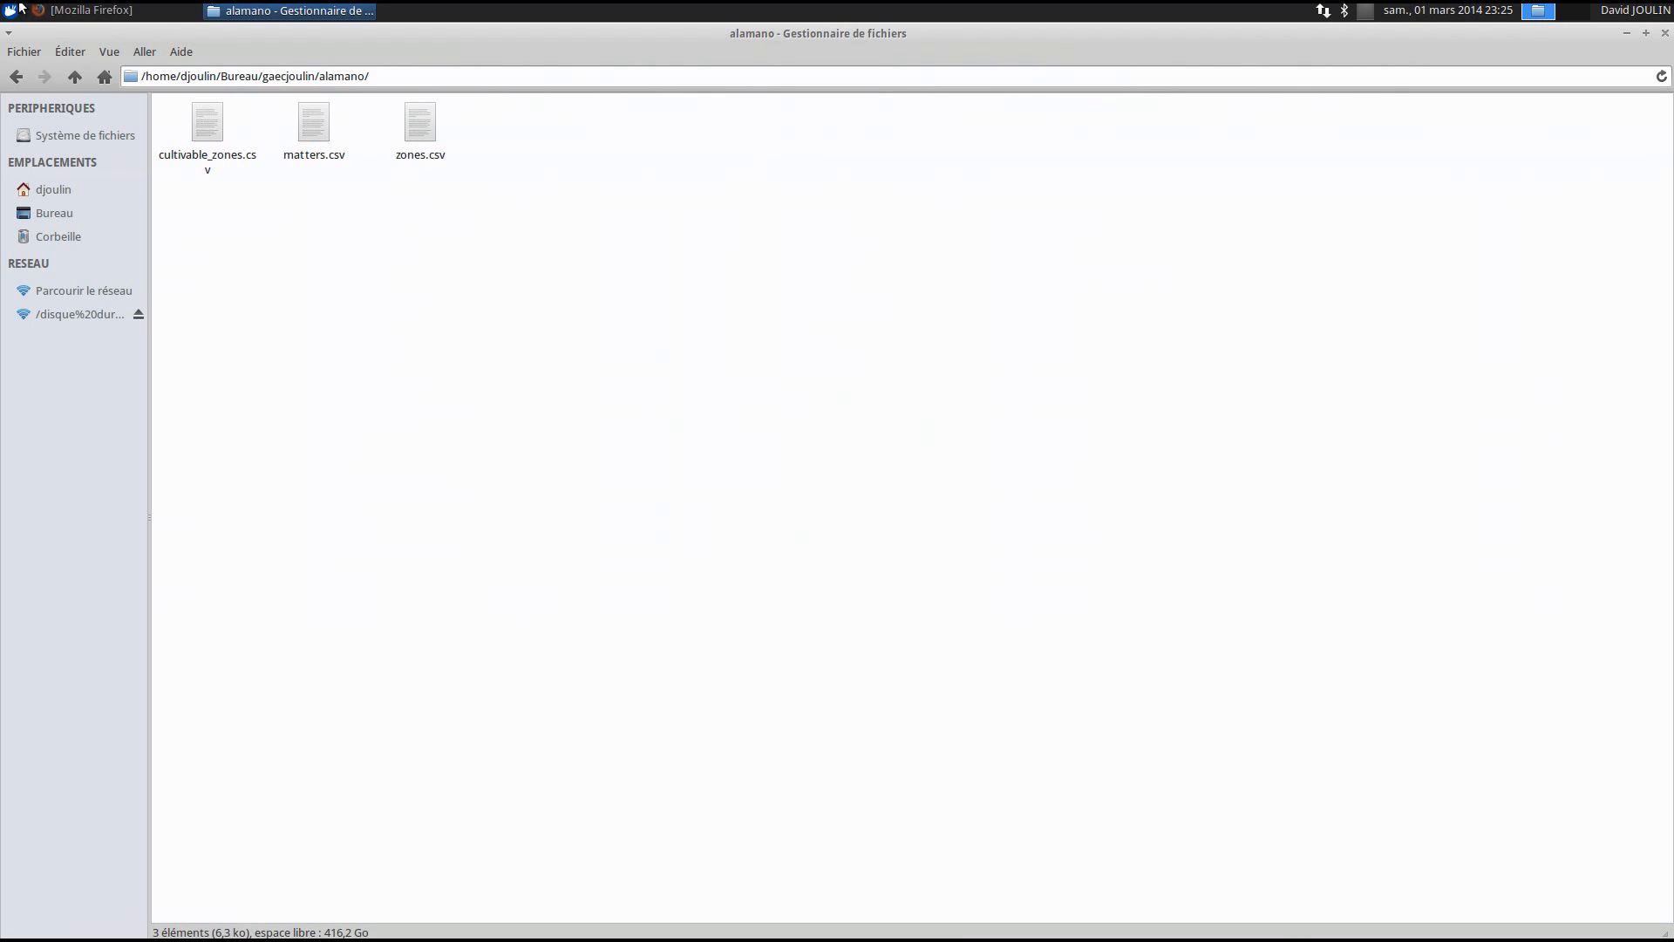
pyautogui.click(93, 10)
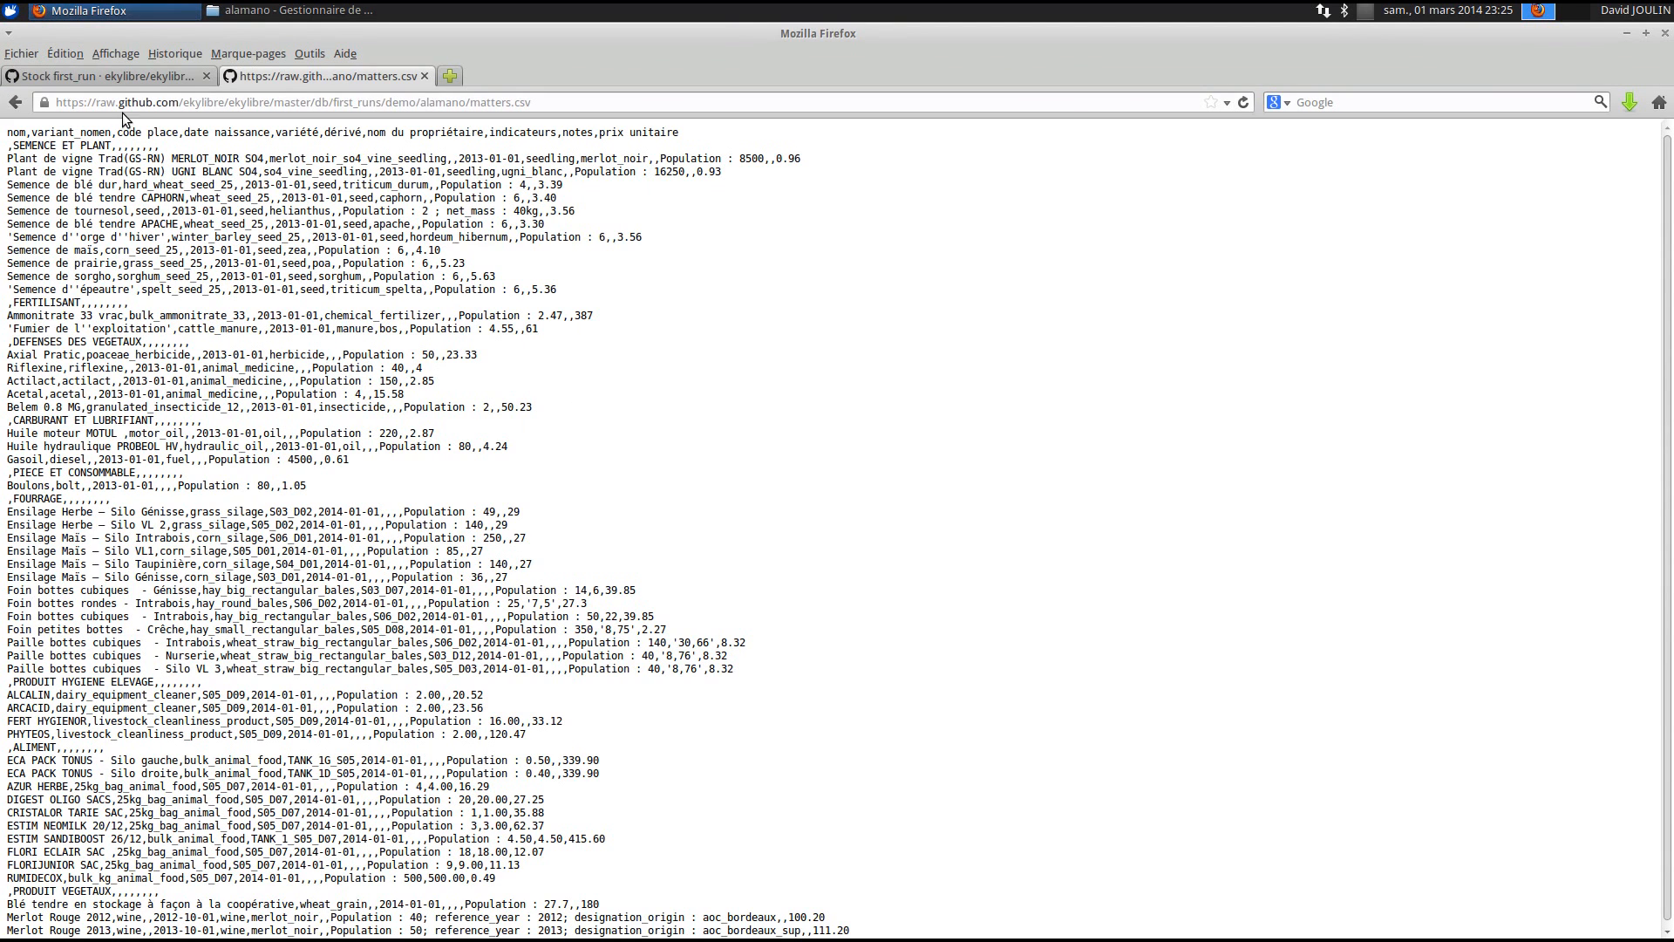
pyautogui.click(10, 106)
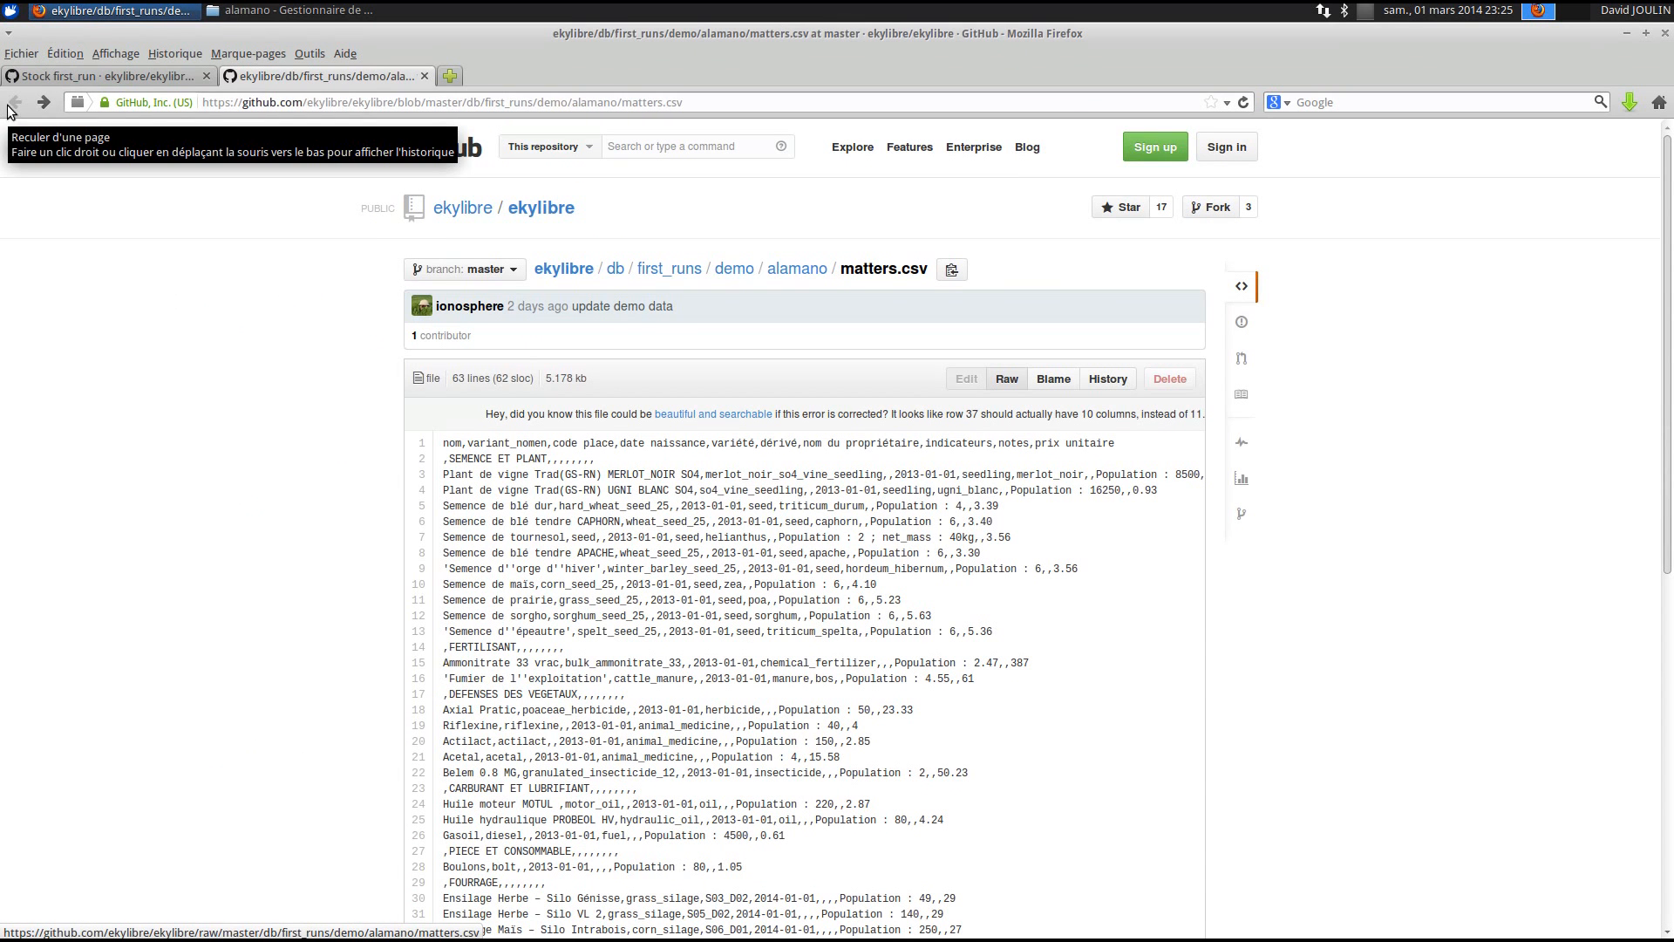
pyautogui.click(105, 75)
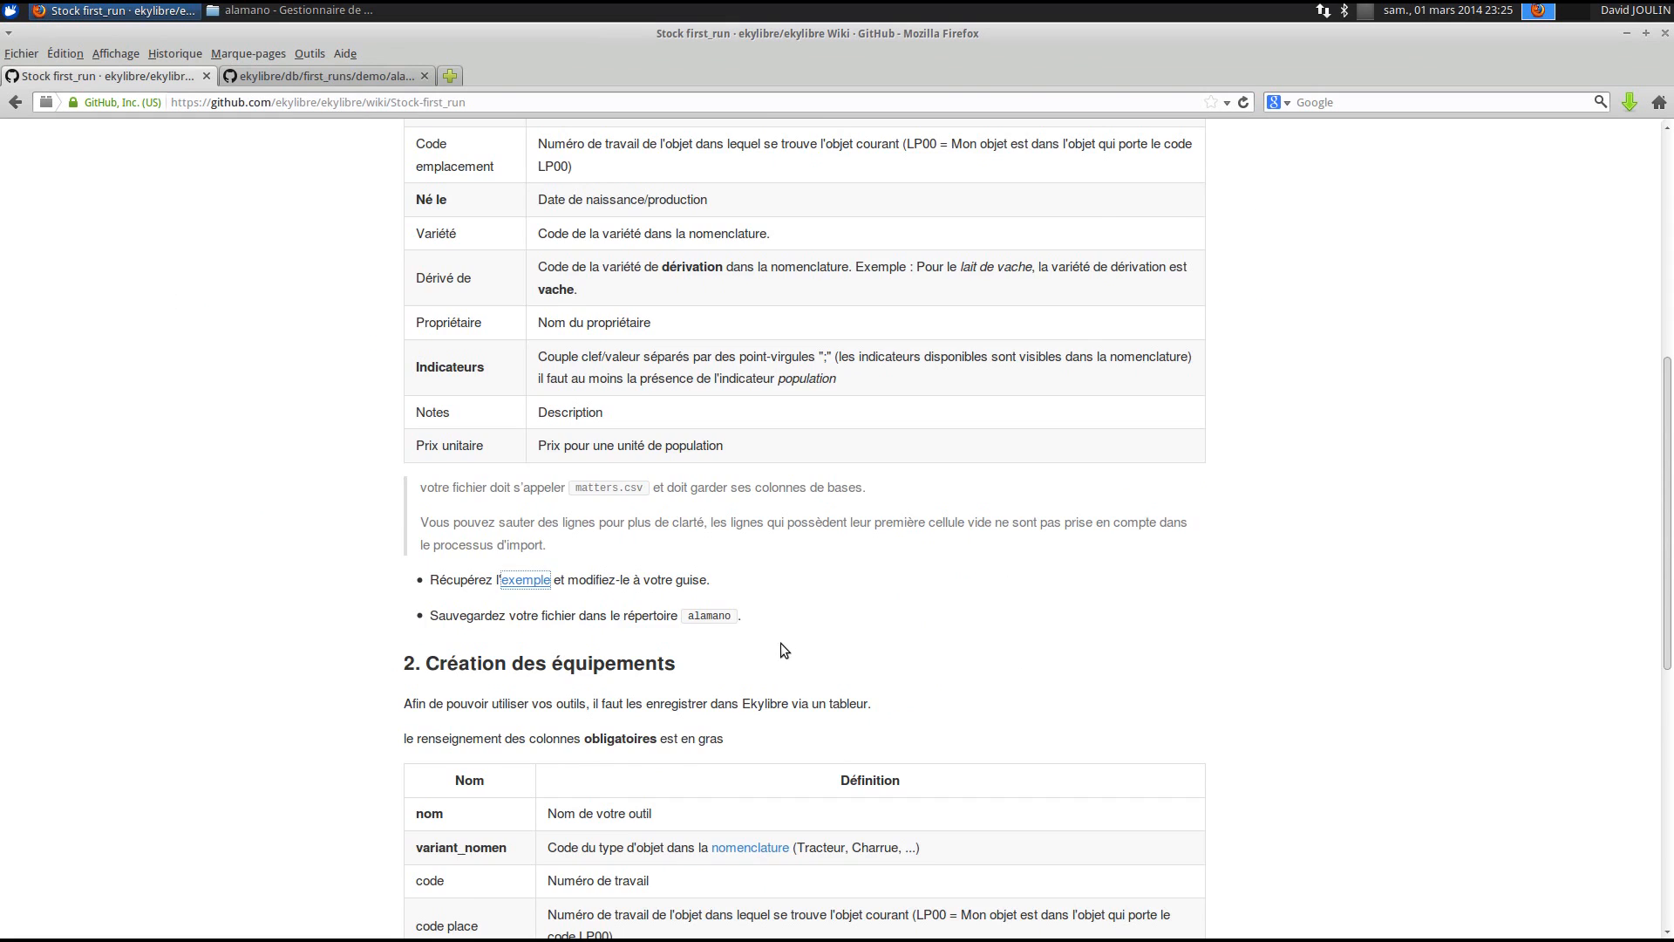
pyautogui.scroll(-10, 783, 641)
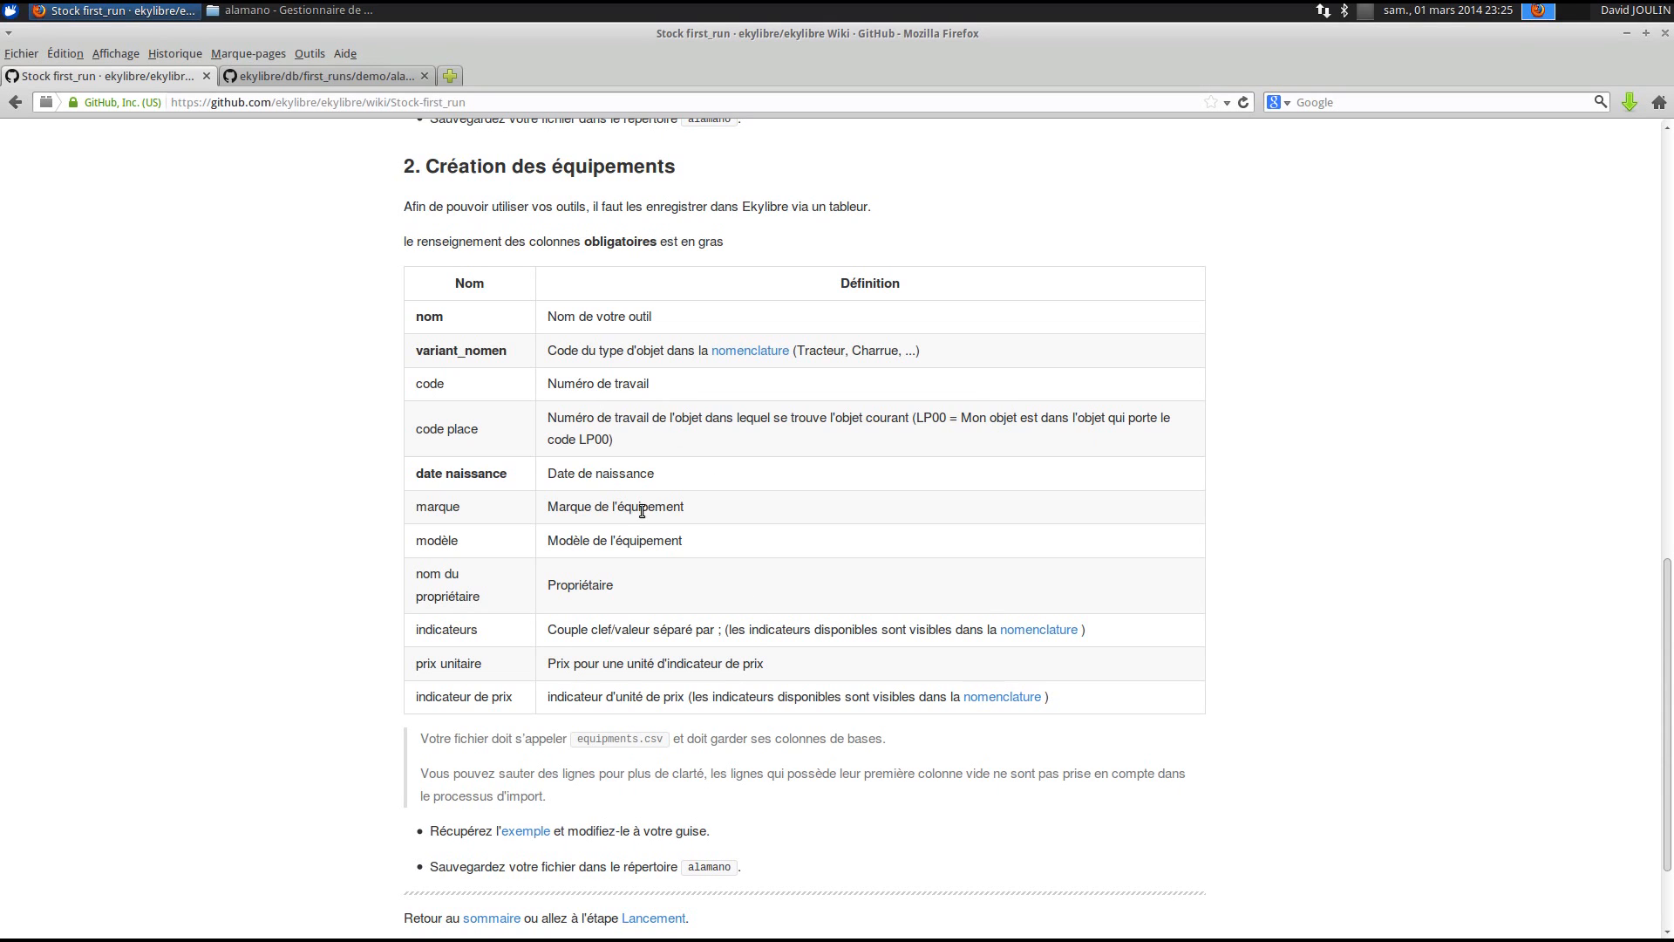
pyautogui.scroll(-3, 522, 623)
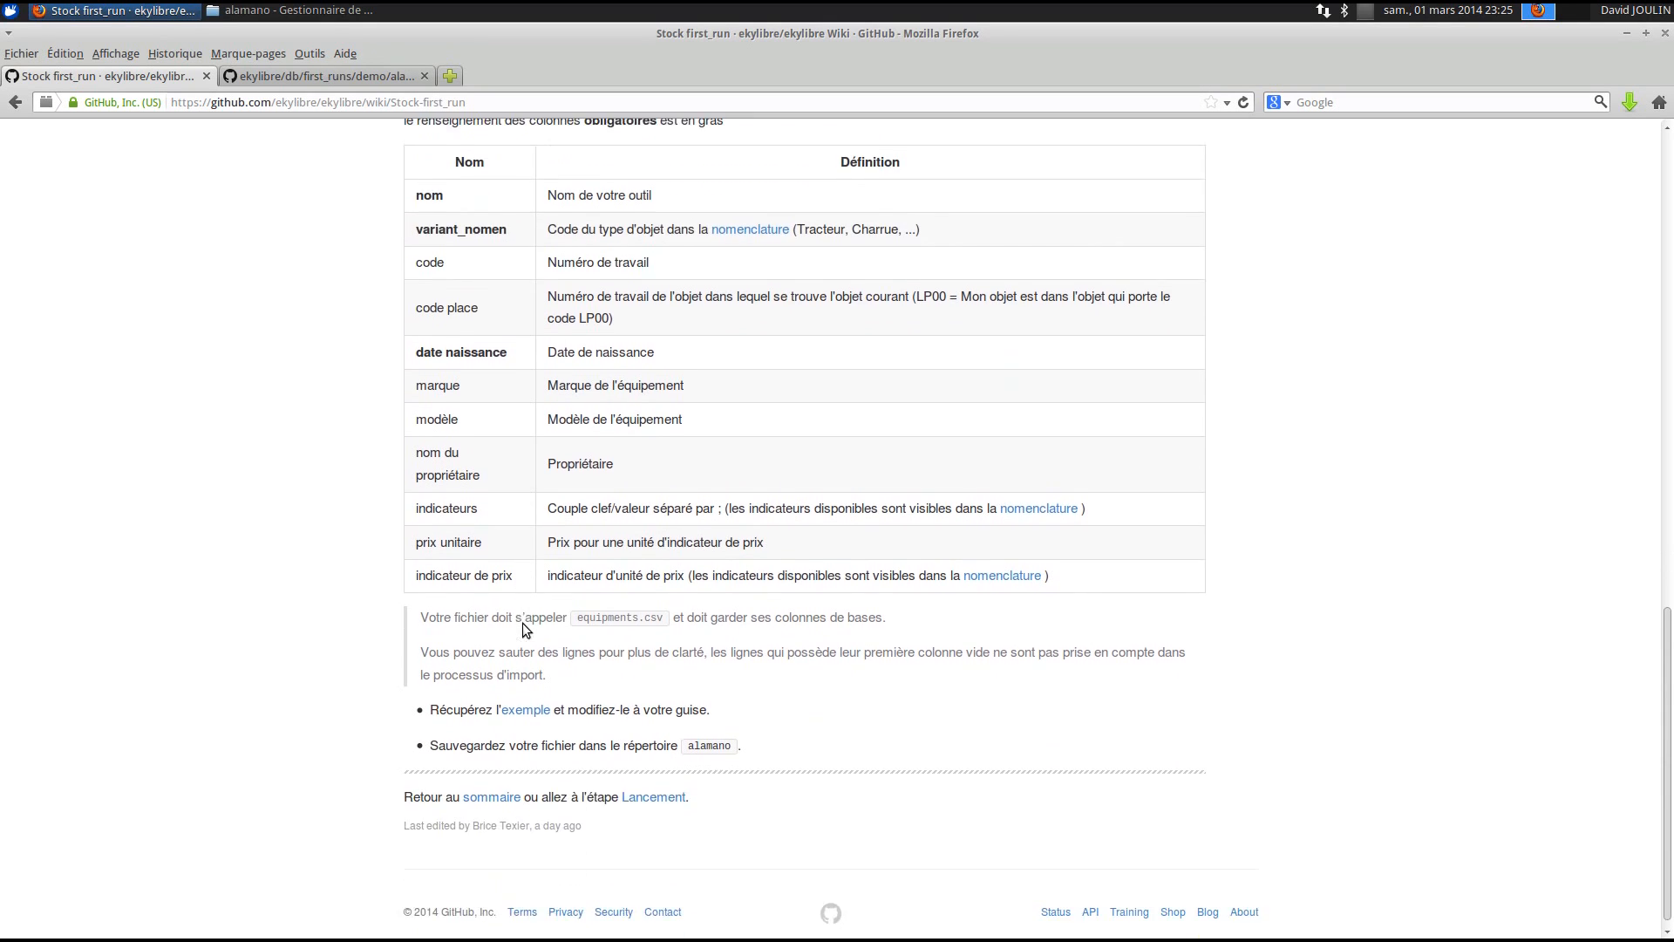
# - Open the example equipments.csv as raw text and save it into the alamano folder
pyautogui.rightClick(531, 700)
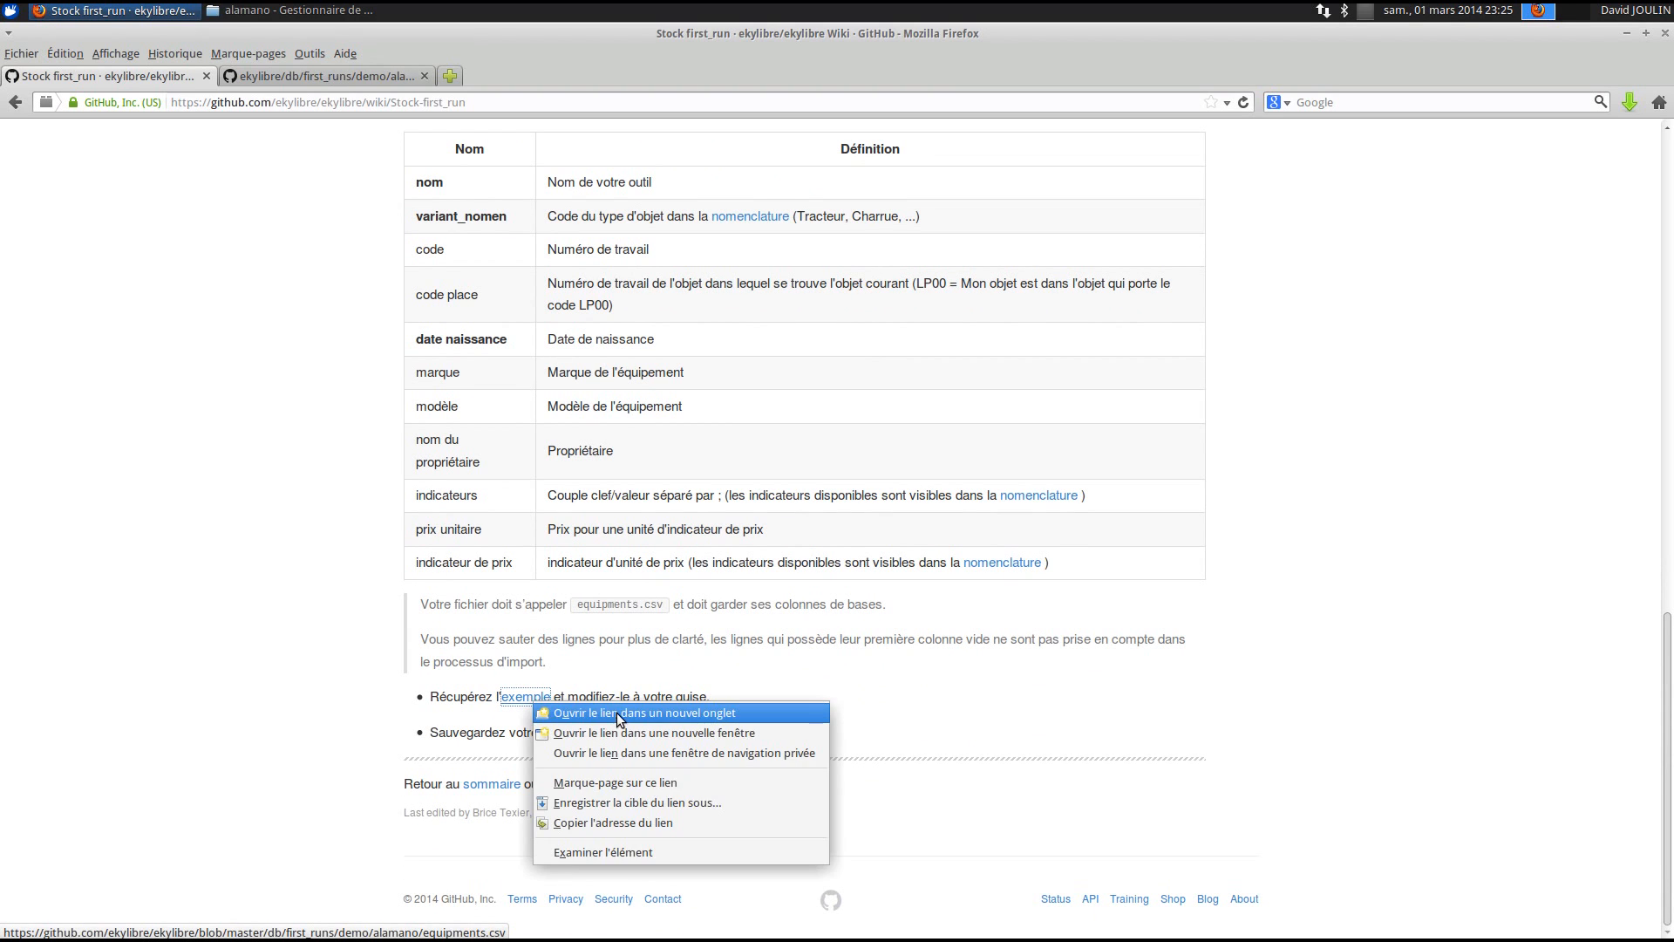
pyautogui.click(615, 712)
pyautogui.click(305, 76)
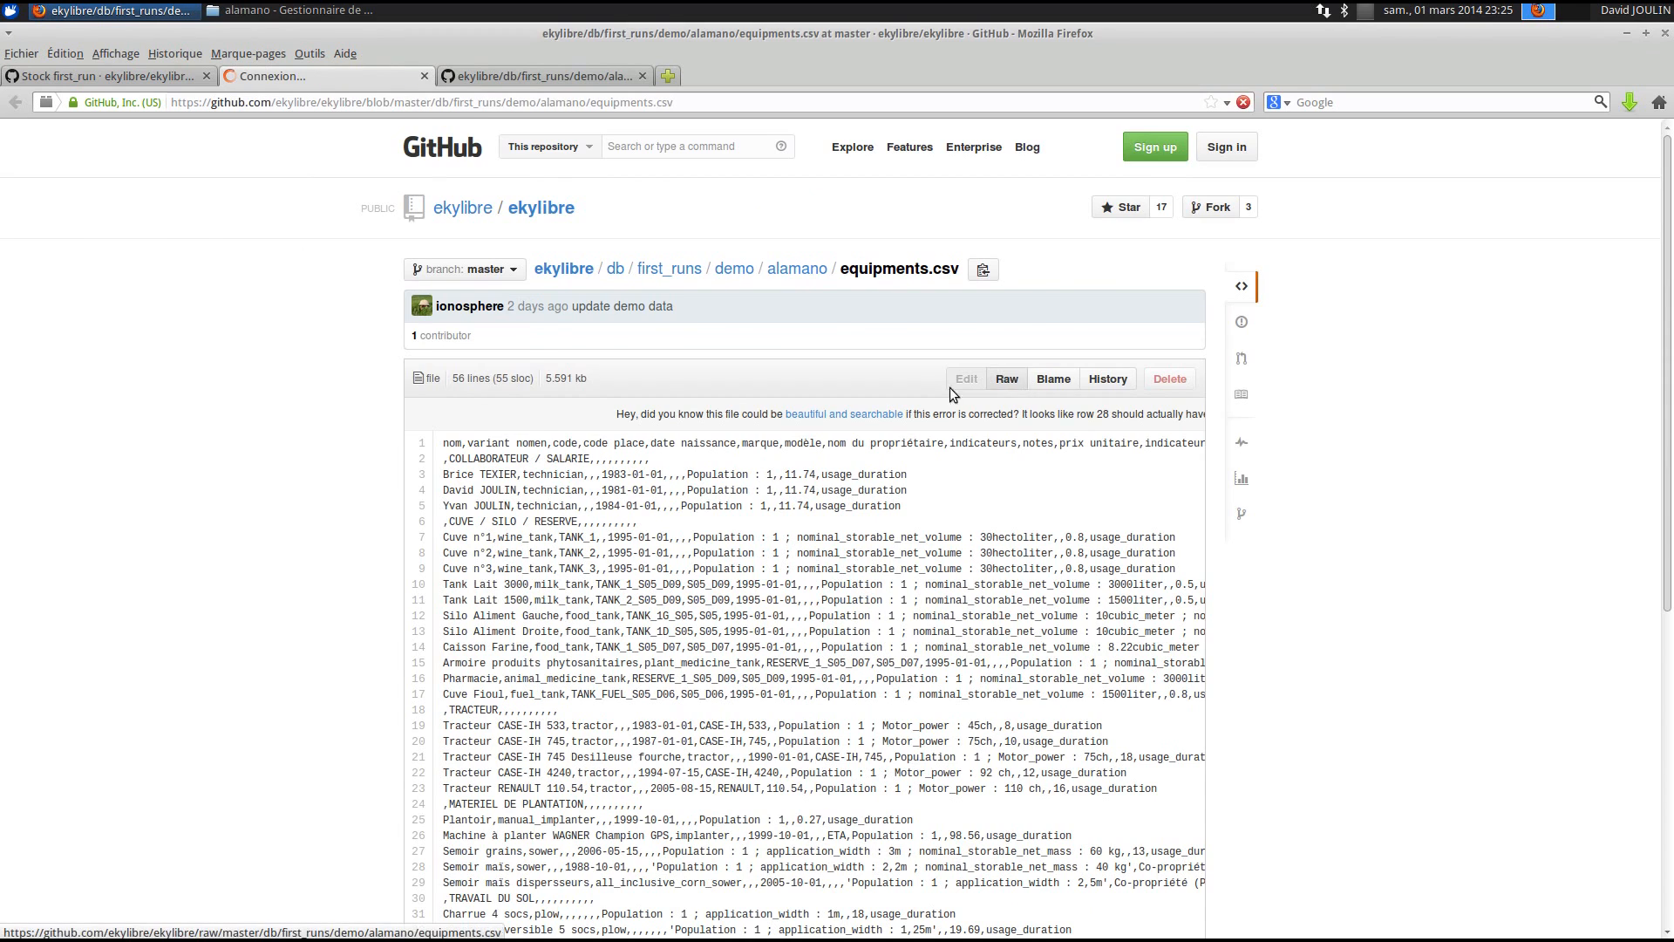
pyautogui.click(1008, 381)
pyautogui.rightClick(363, 312)
pyautogui.click(482, 414)
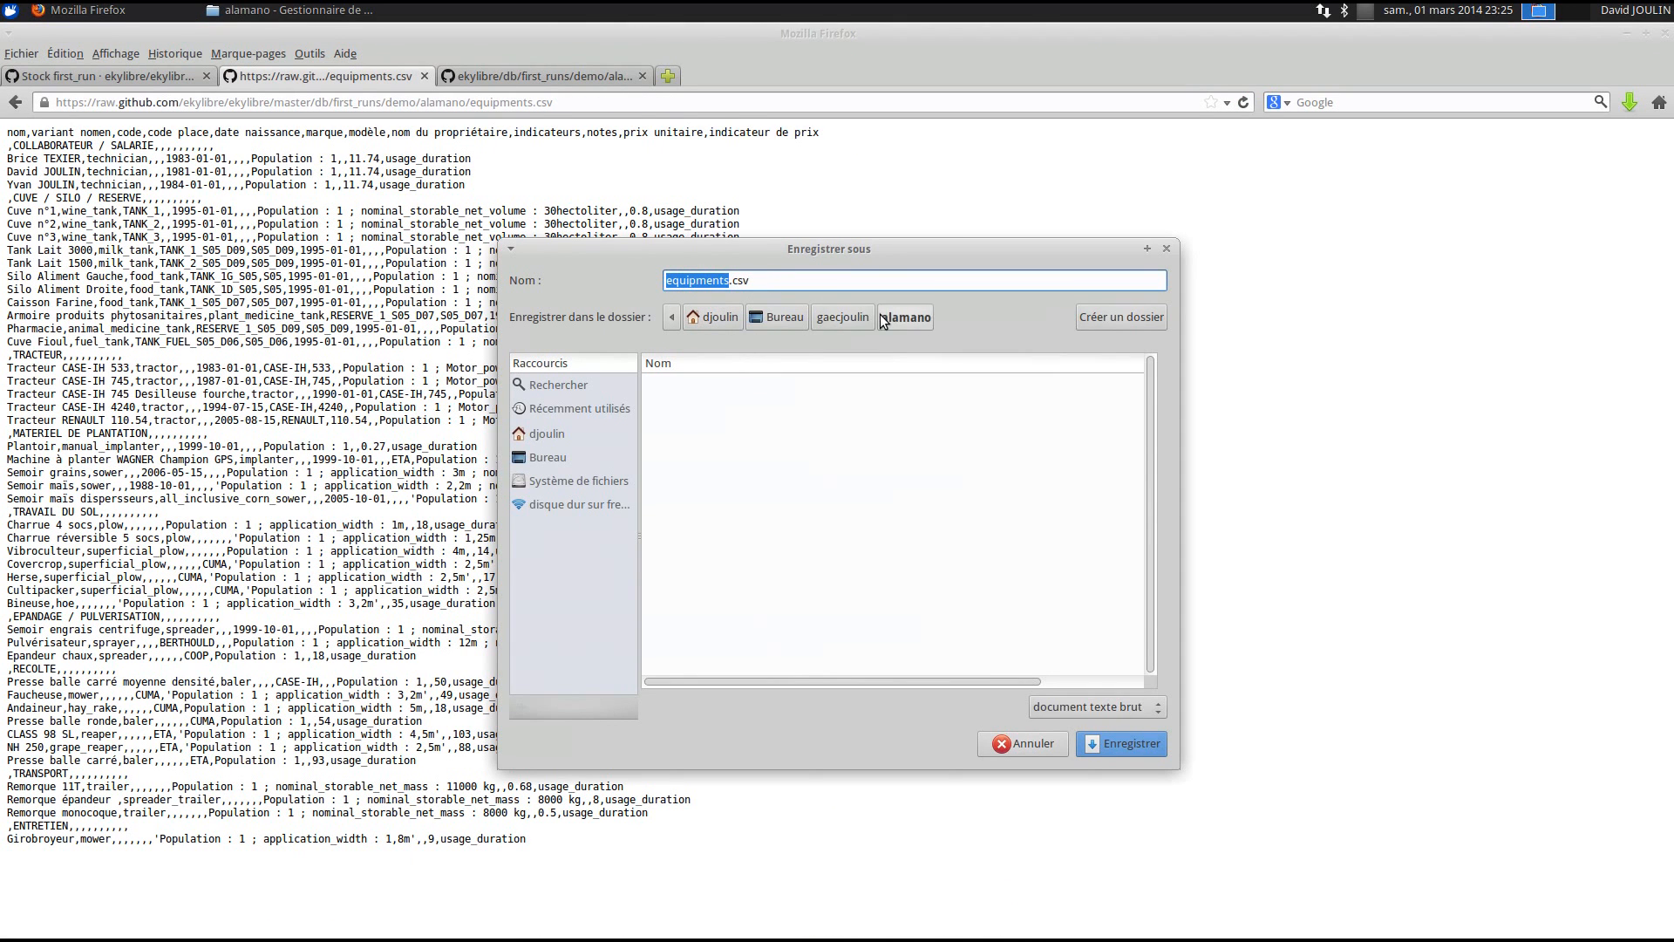
pyautogui.click(1101, 739)
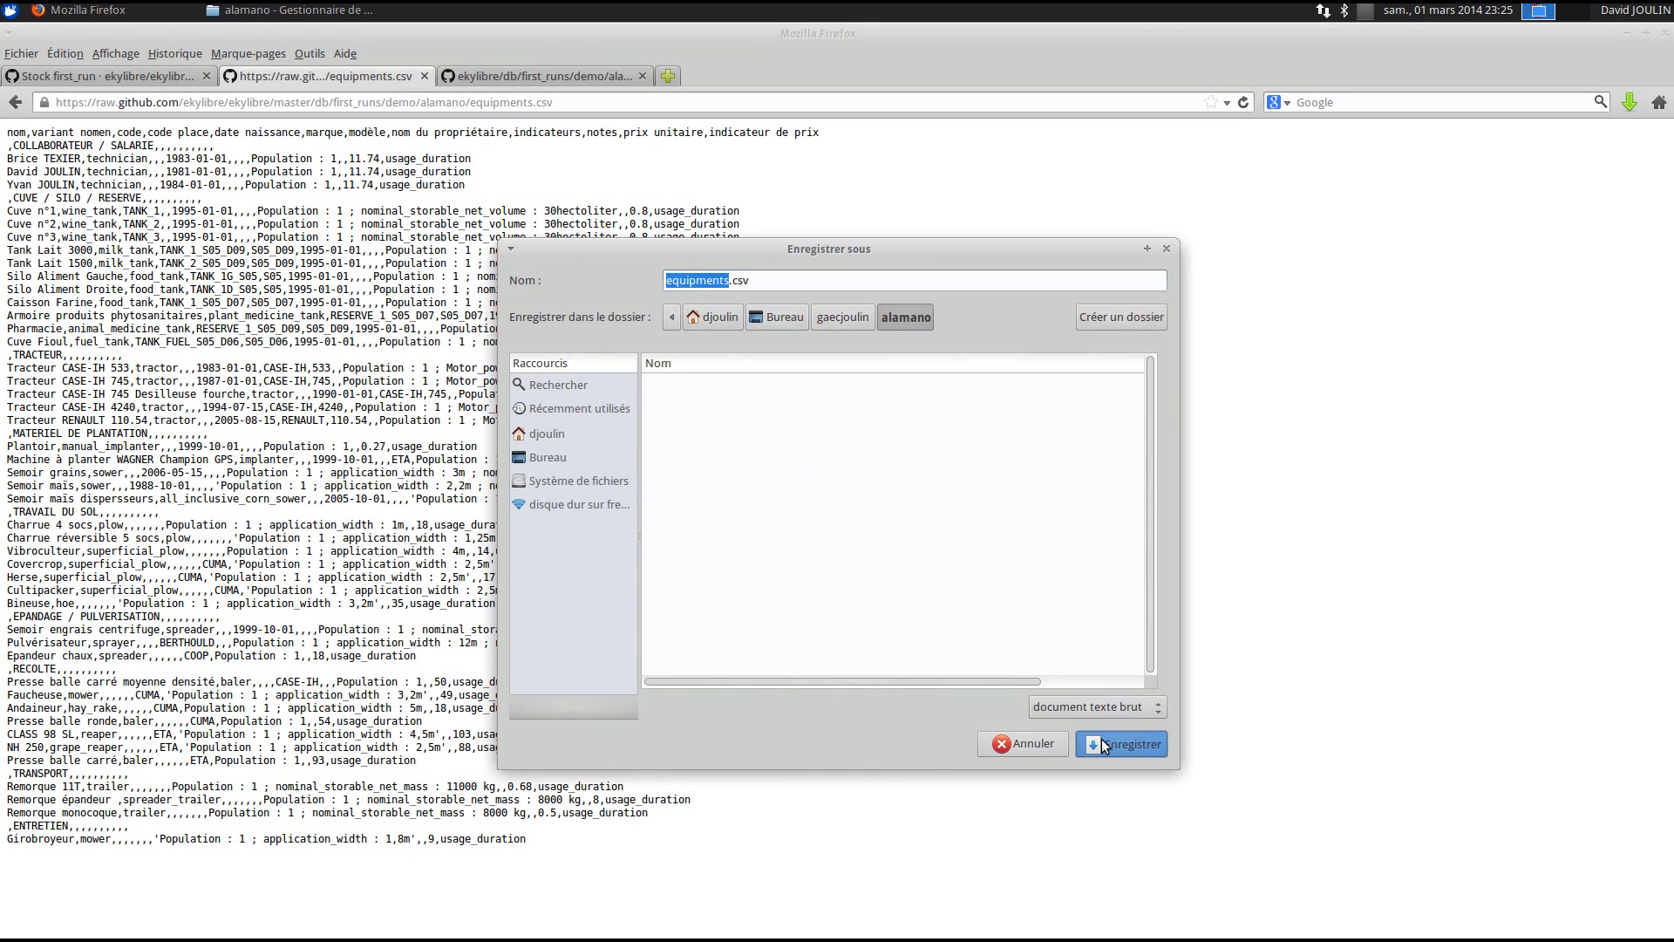
# - Open the saved equipments.csv in LibreOffice Calc with comma-separated import settings
pyautogui.click(287, 11)
pyautogui.rightClick(306, 128)
pyautogui.moveTo(326, 157)
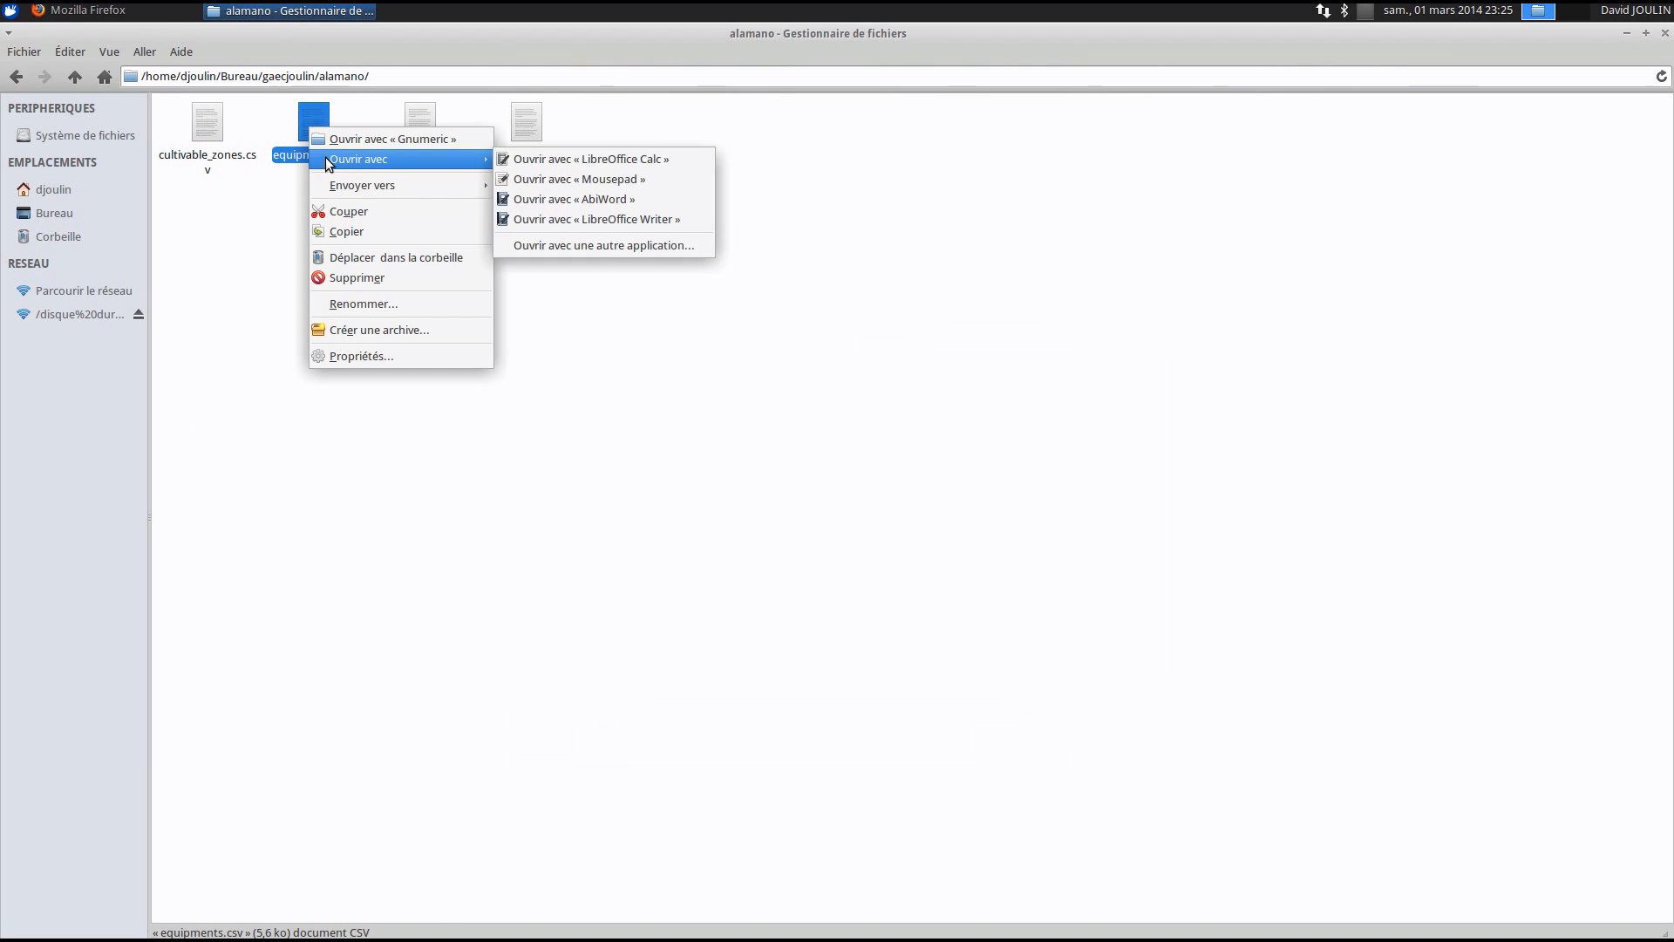
pyautogui.click(605, 161)
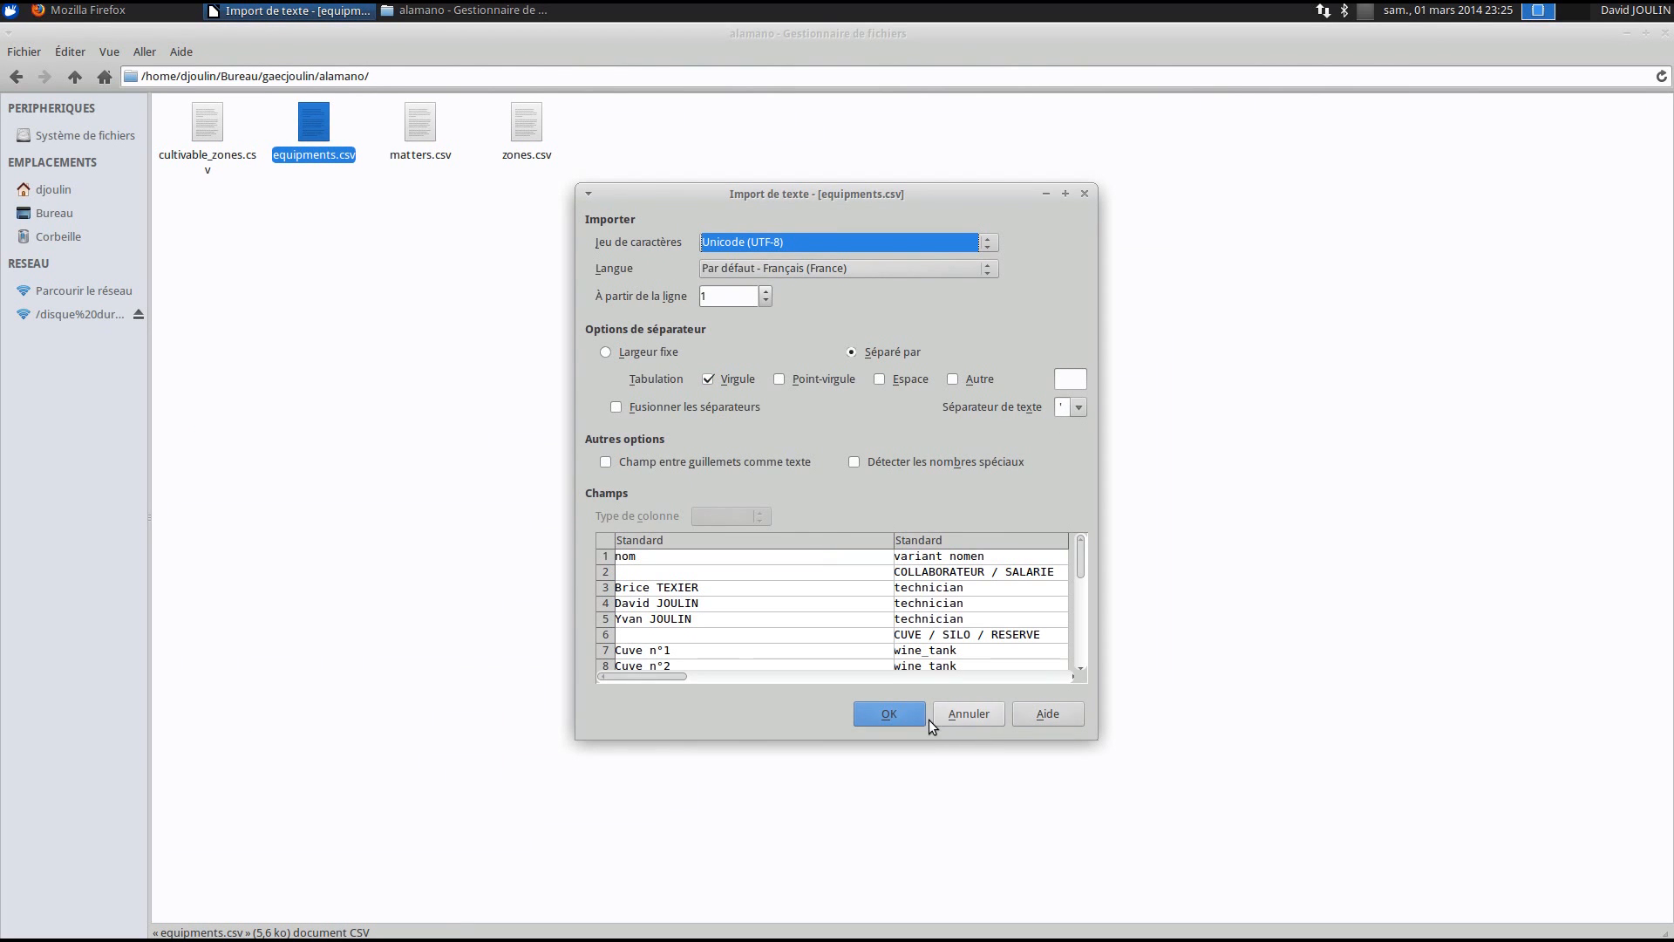
pyautogui.click(882, 720)
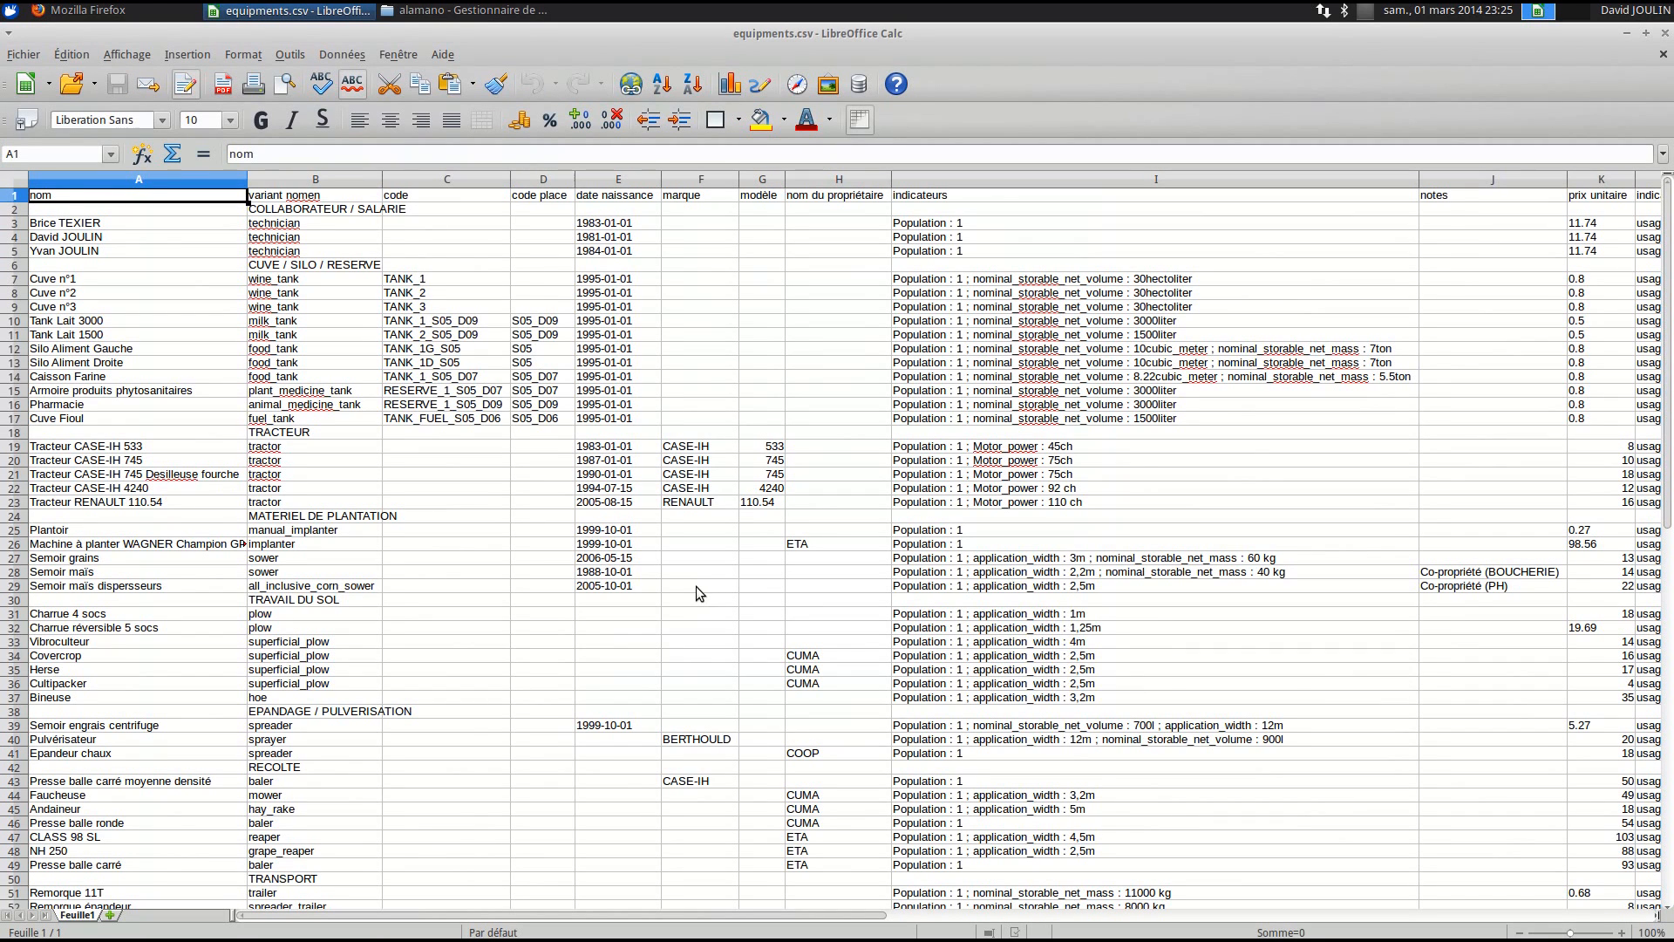
pyautogui.moveTo(1567, 181); pyautogui.dragTo(1563, 180)
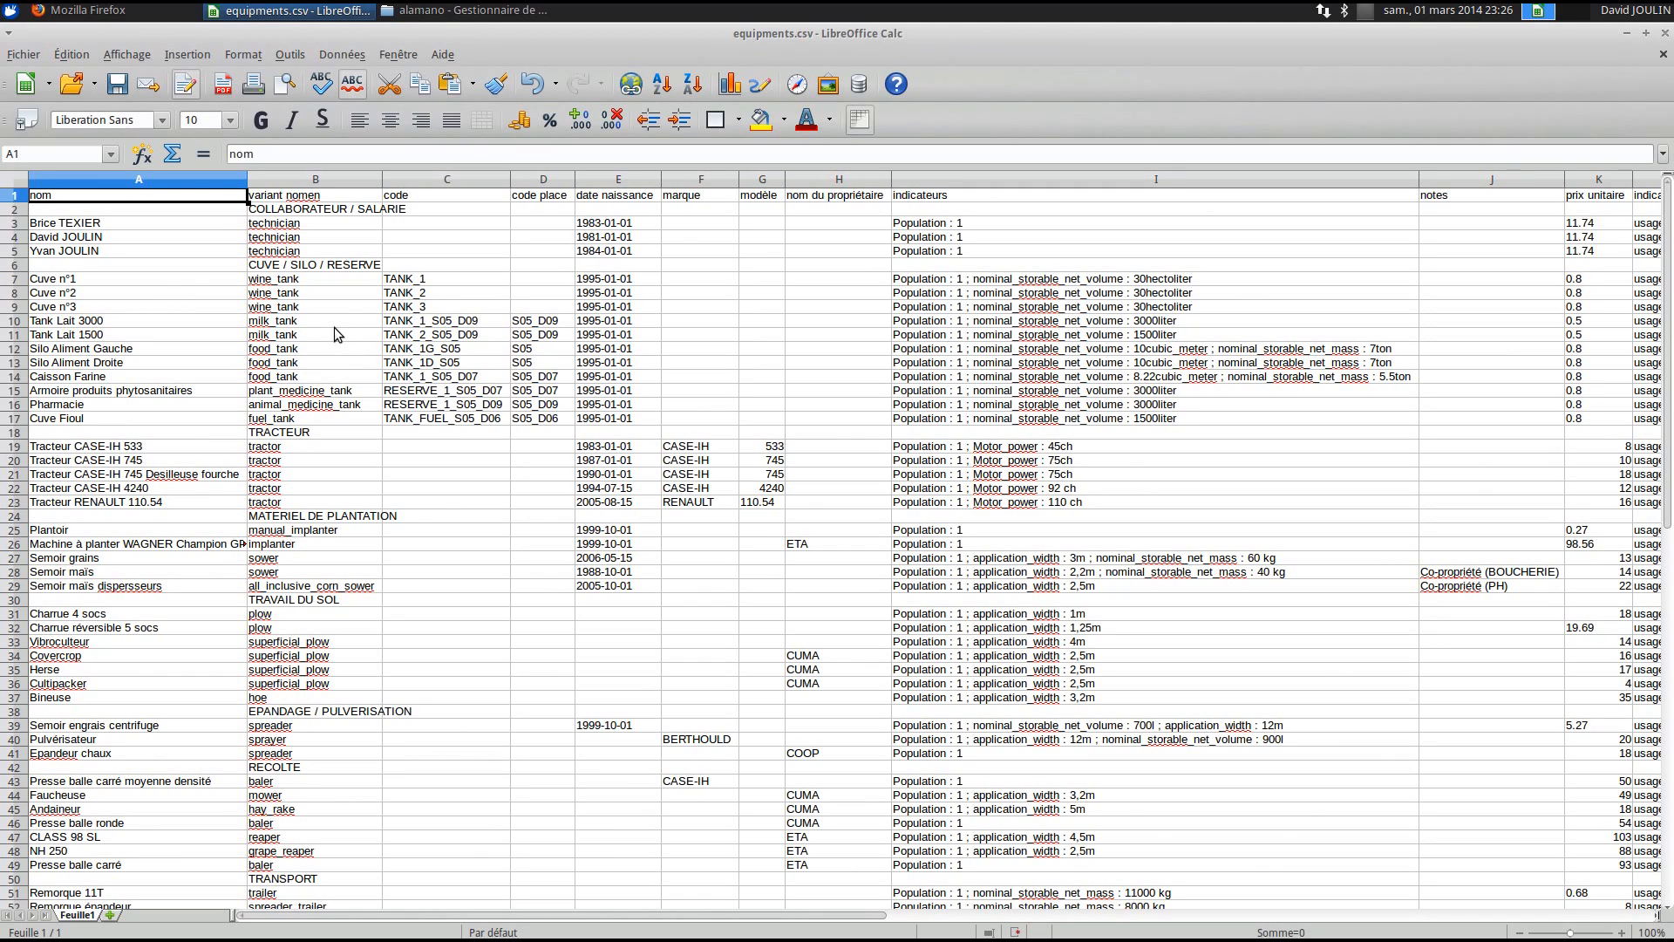
pyautogui.click(306, 211)
pyautogui.click(318, 266)
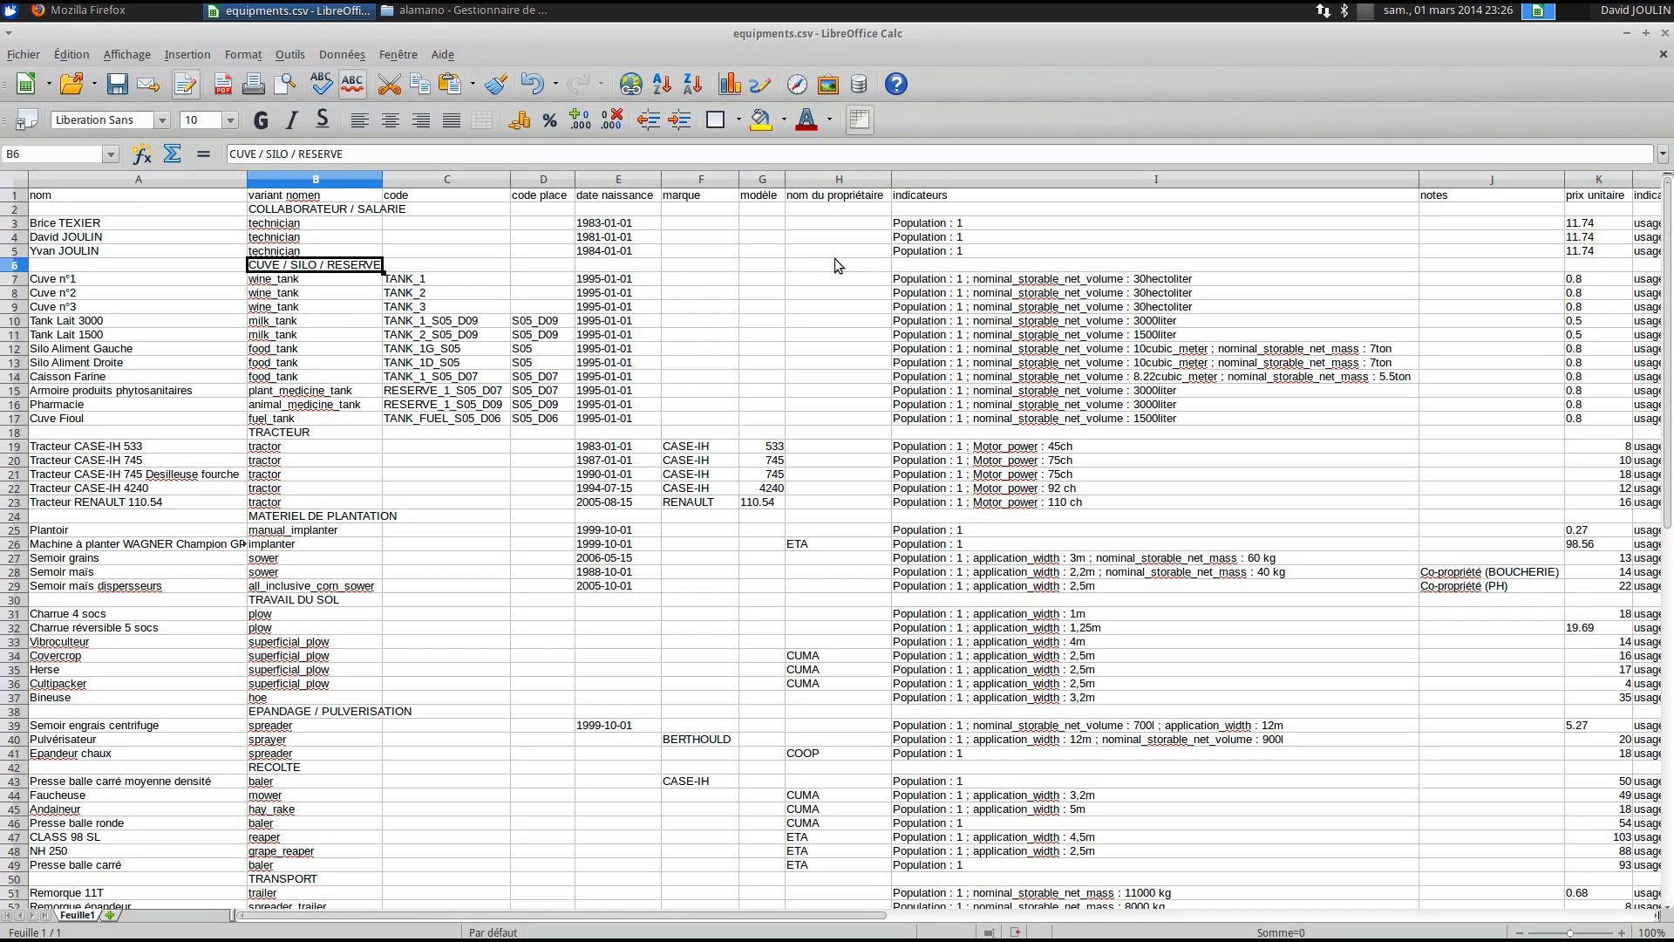
pyautogui.click(150, 227)
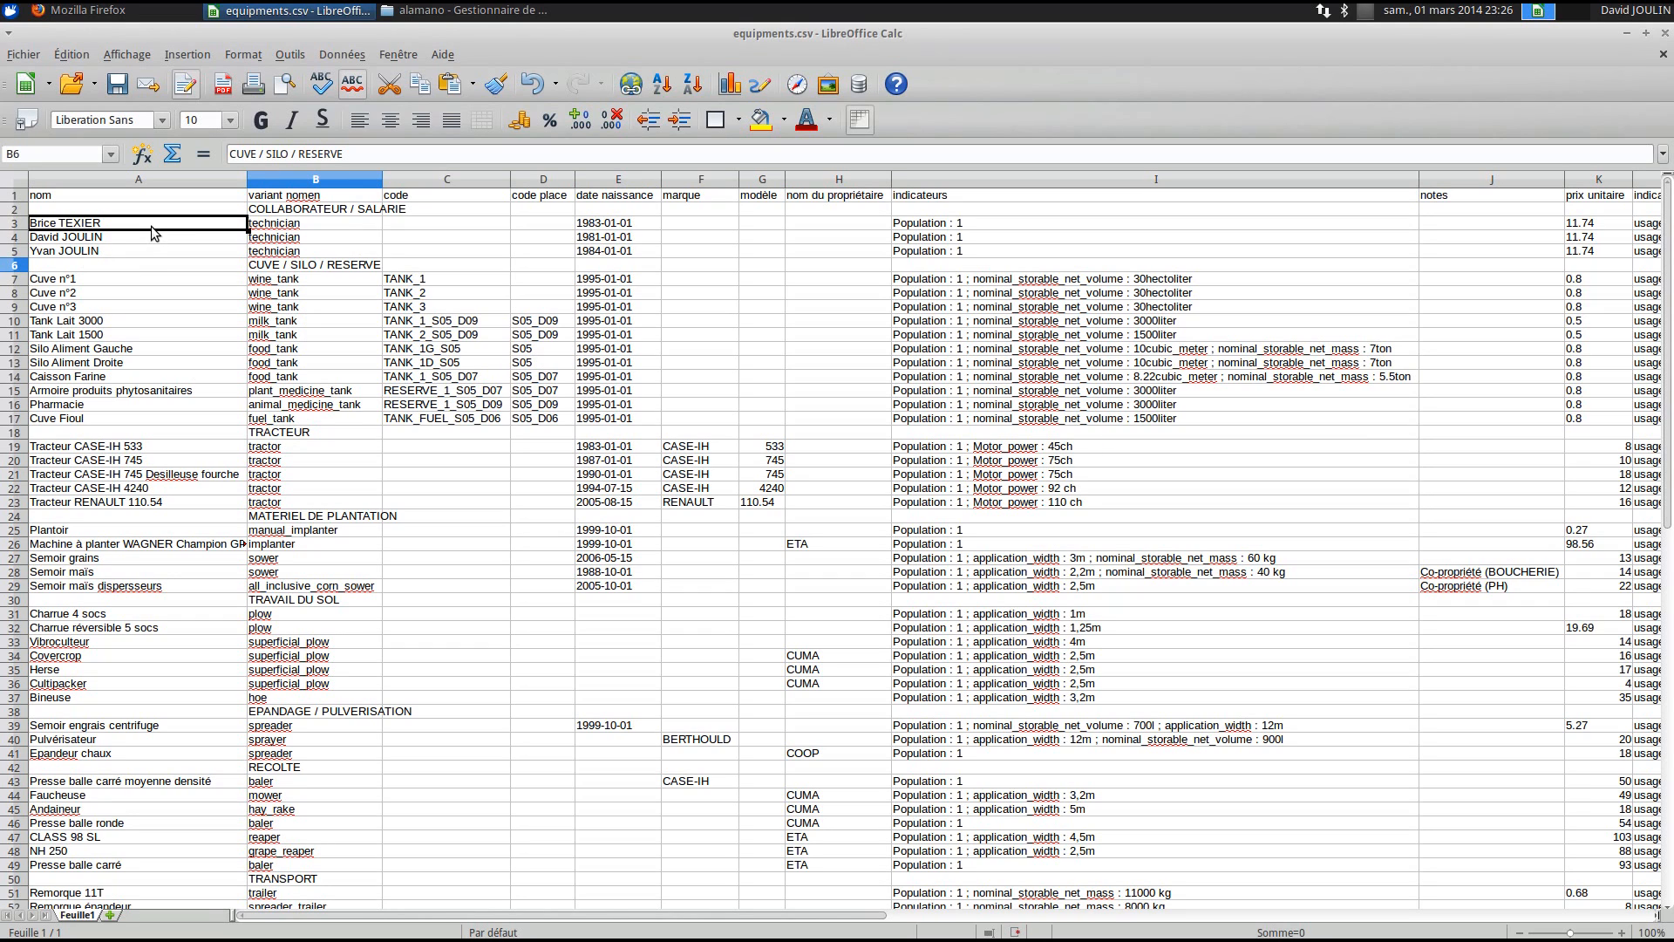
pyautogui.click(213, 279)
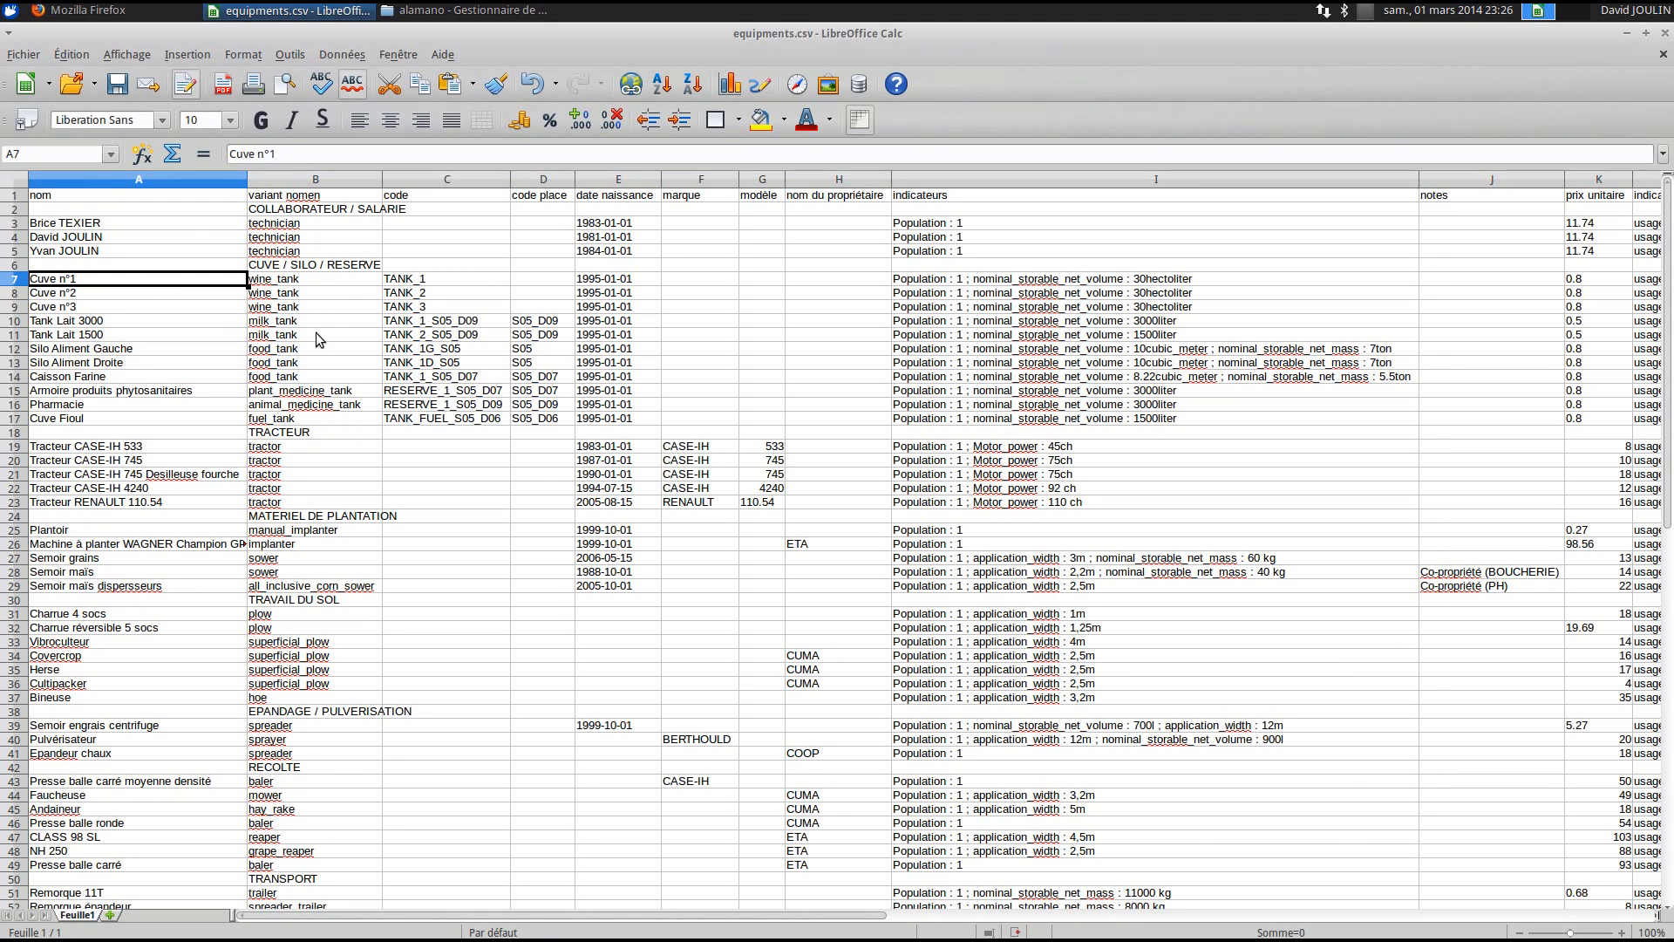
pyautogui.moveTo(418, 281); pyautogui.dragTo(433, 424)
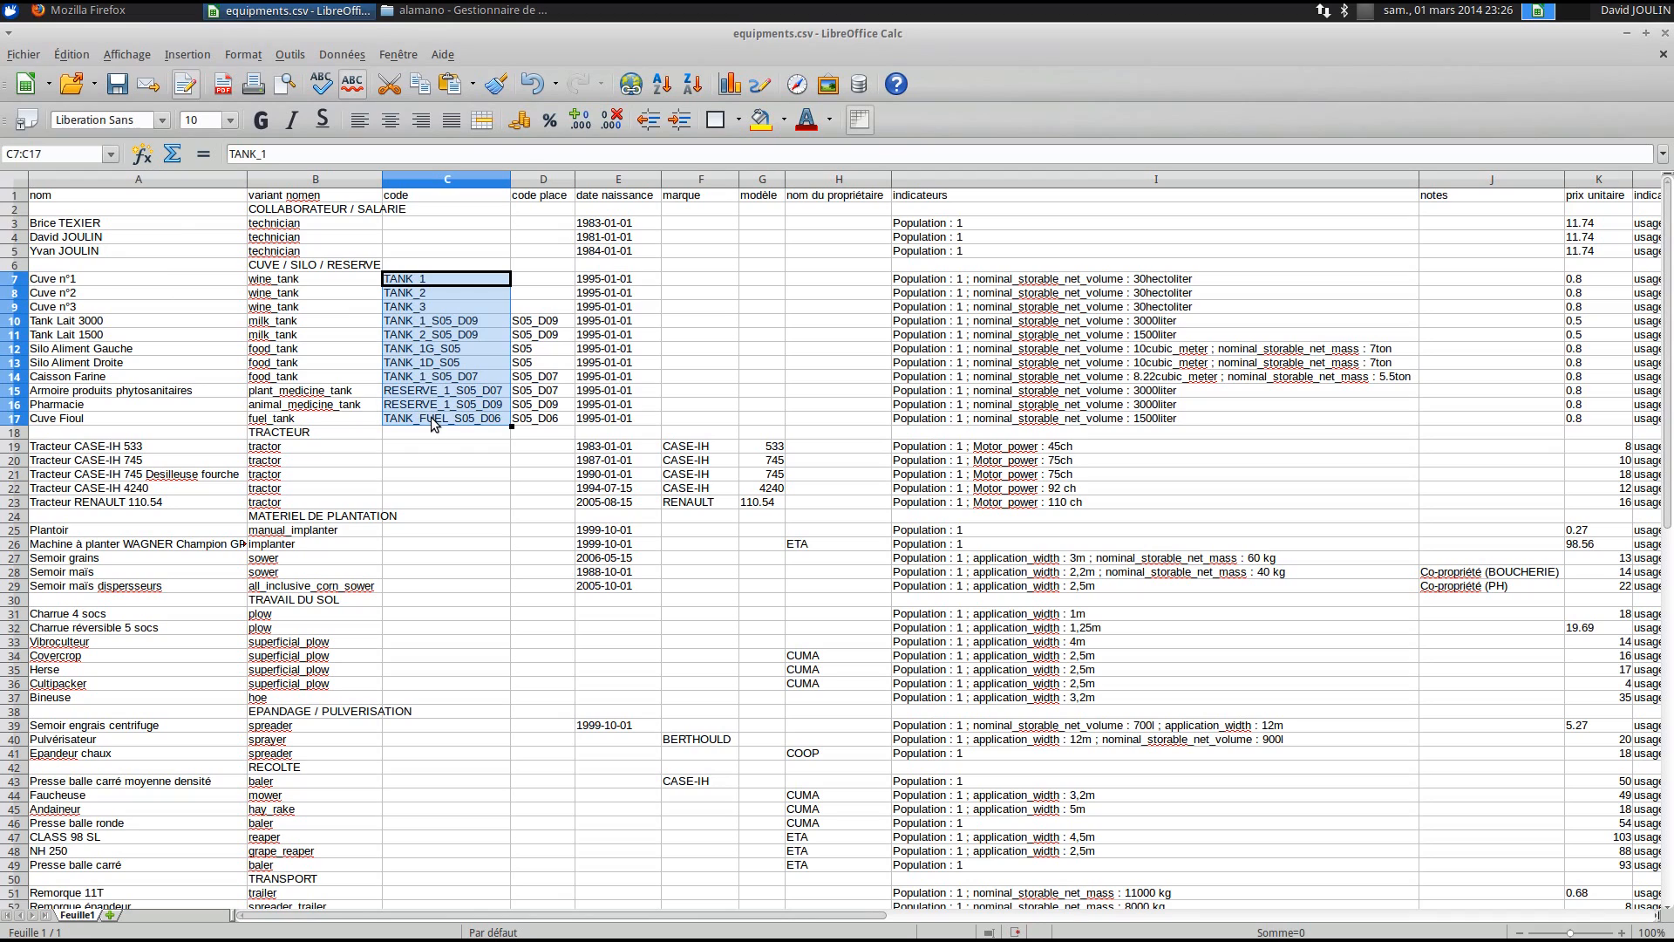
pyautogui.click(435, 440)
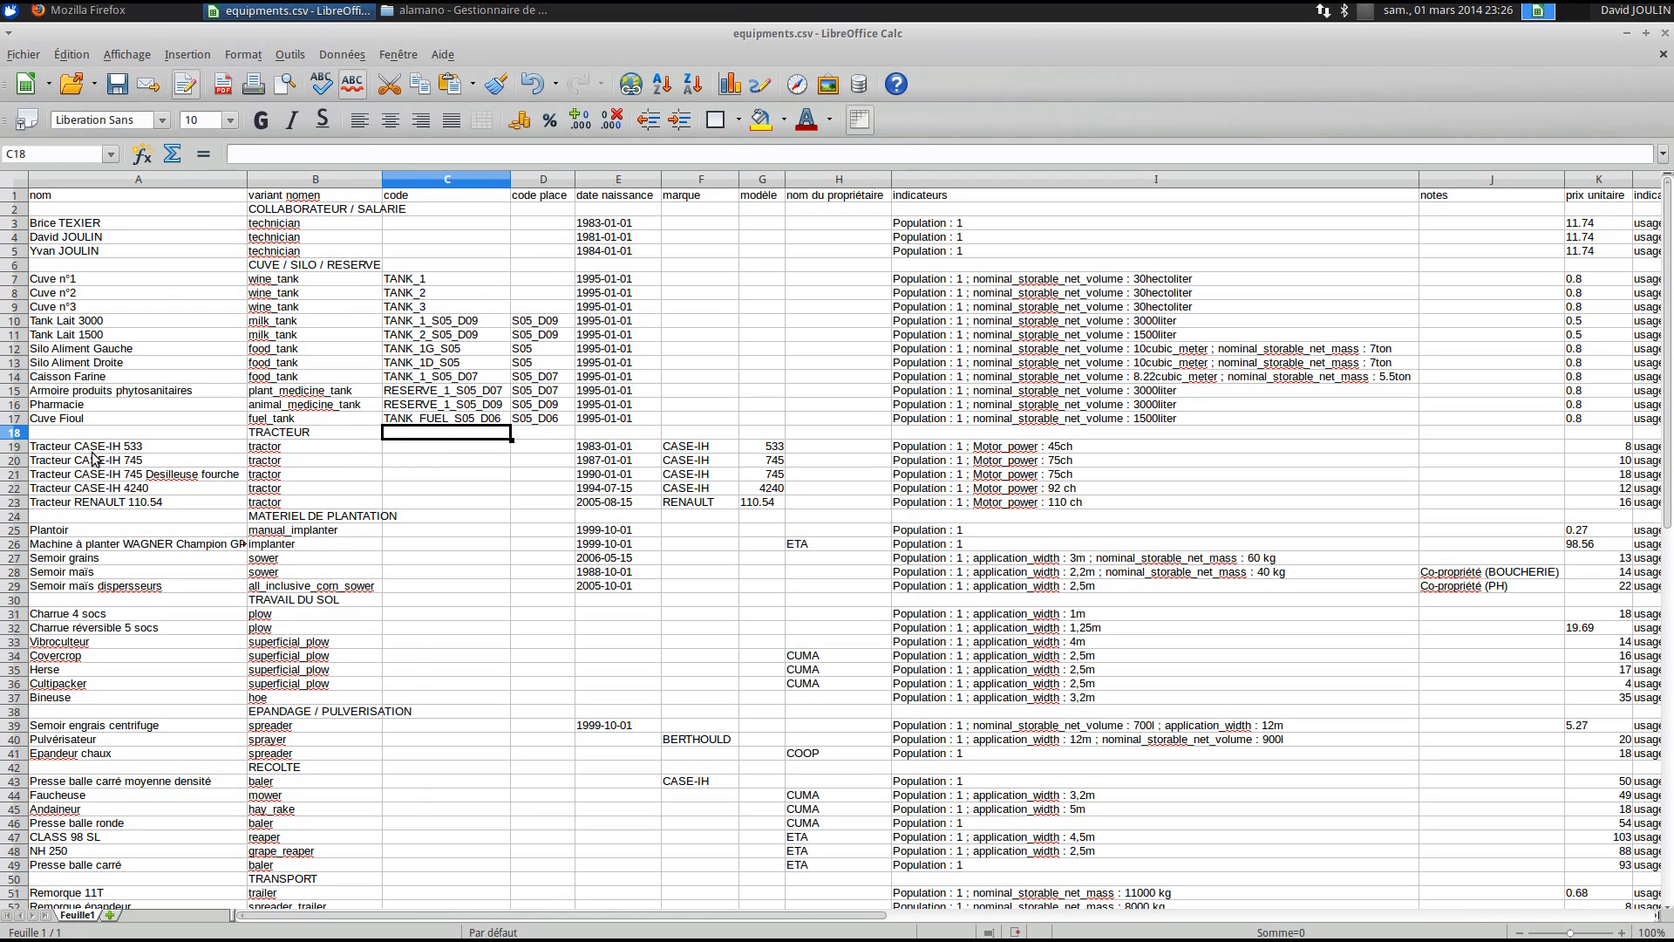
pyautogui.click(293, 529)
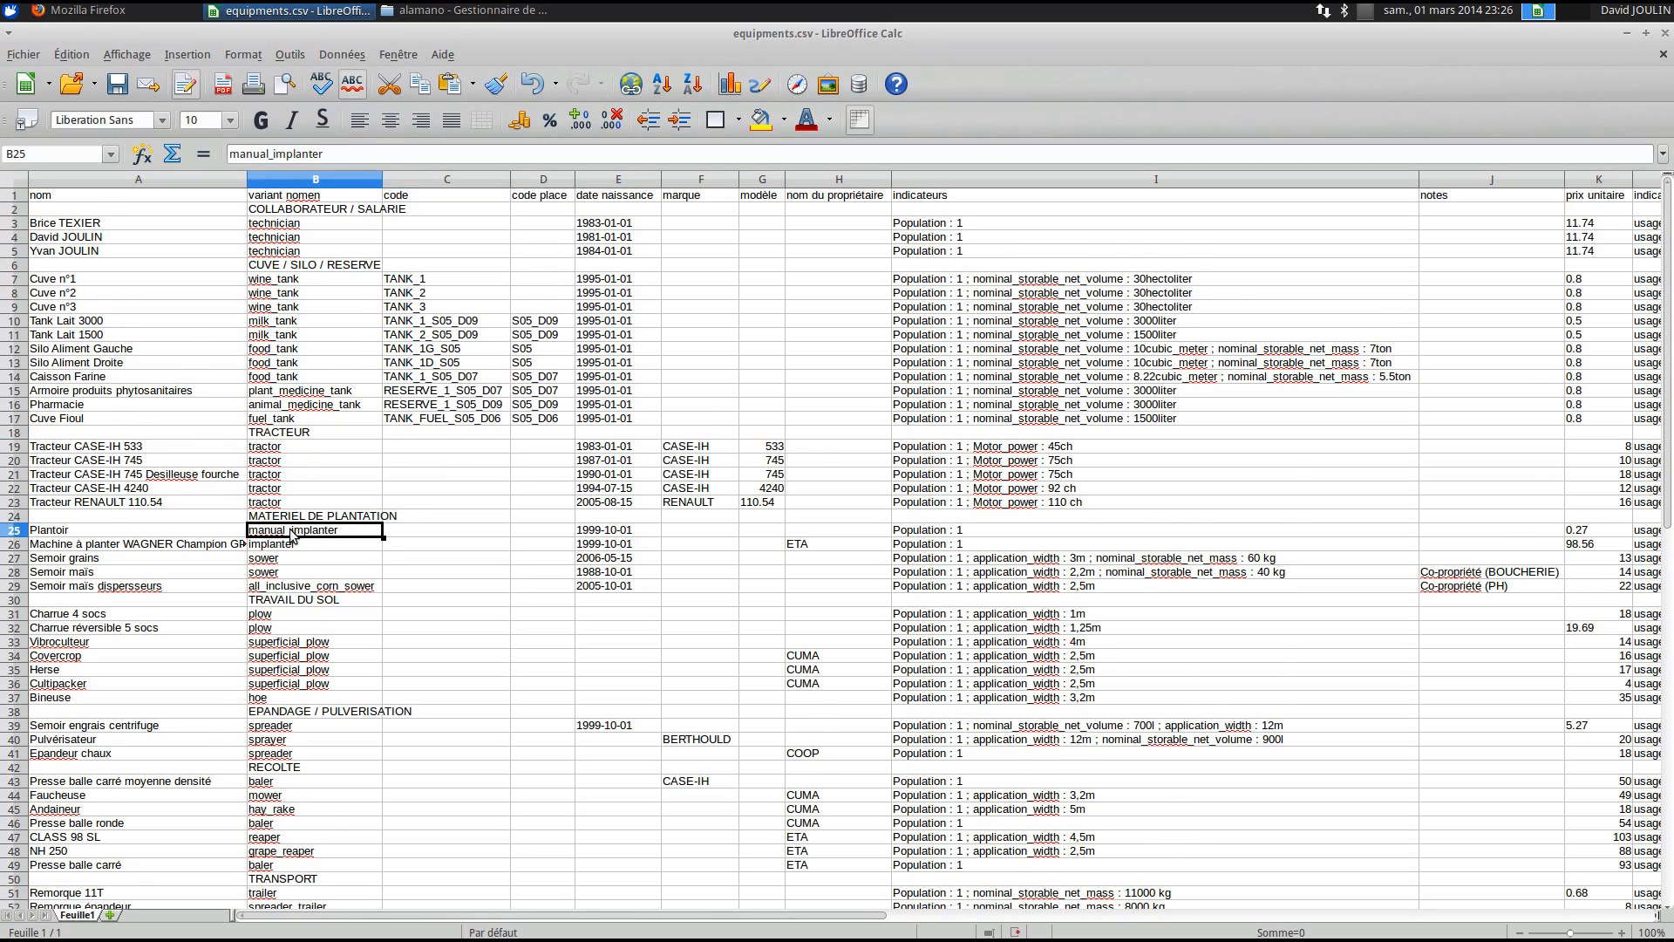
pyautogui.scroll(-3, 293, 533)
pyautogui.scroll(-2, 292, 535)
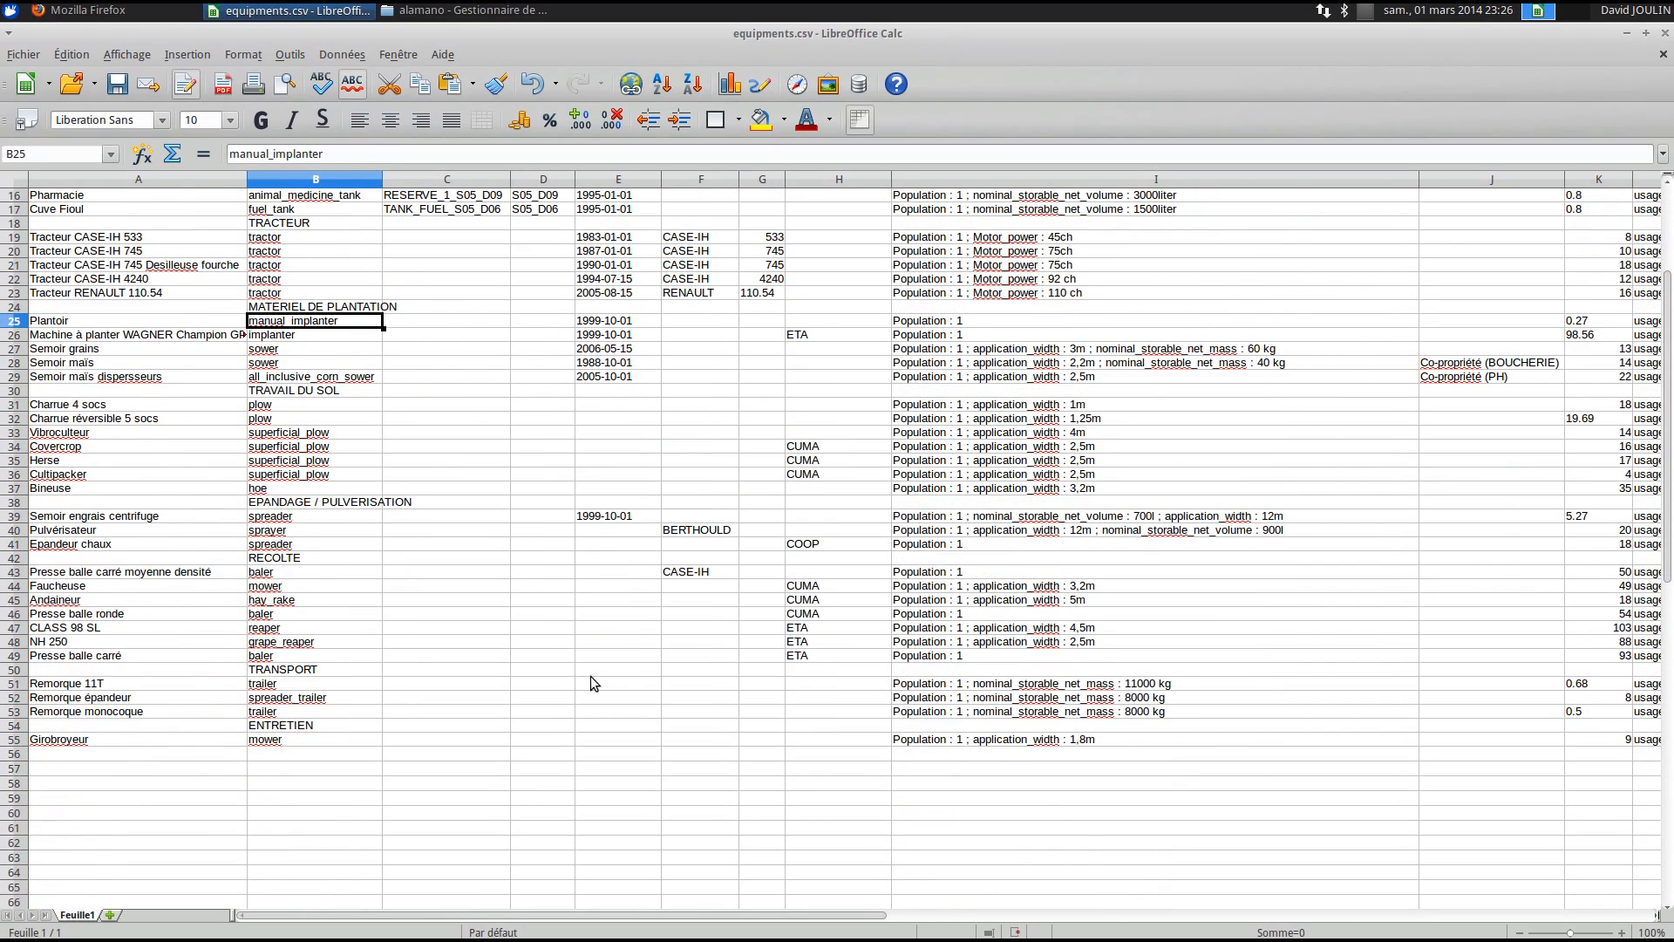
pyautogui.scroll(5, 589, 676)
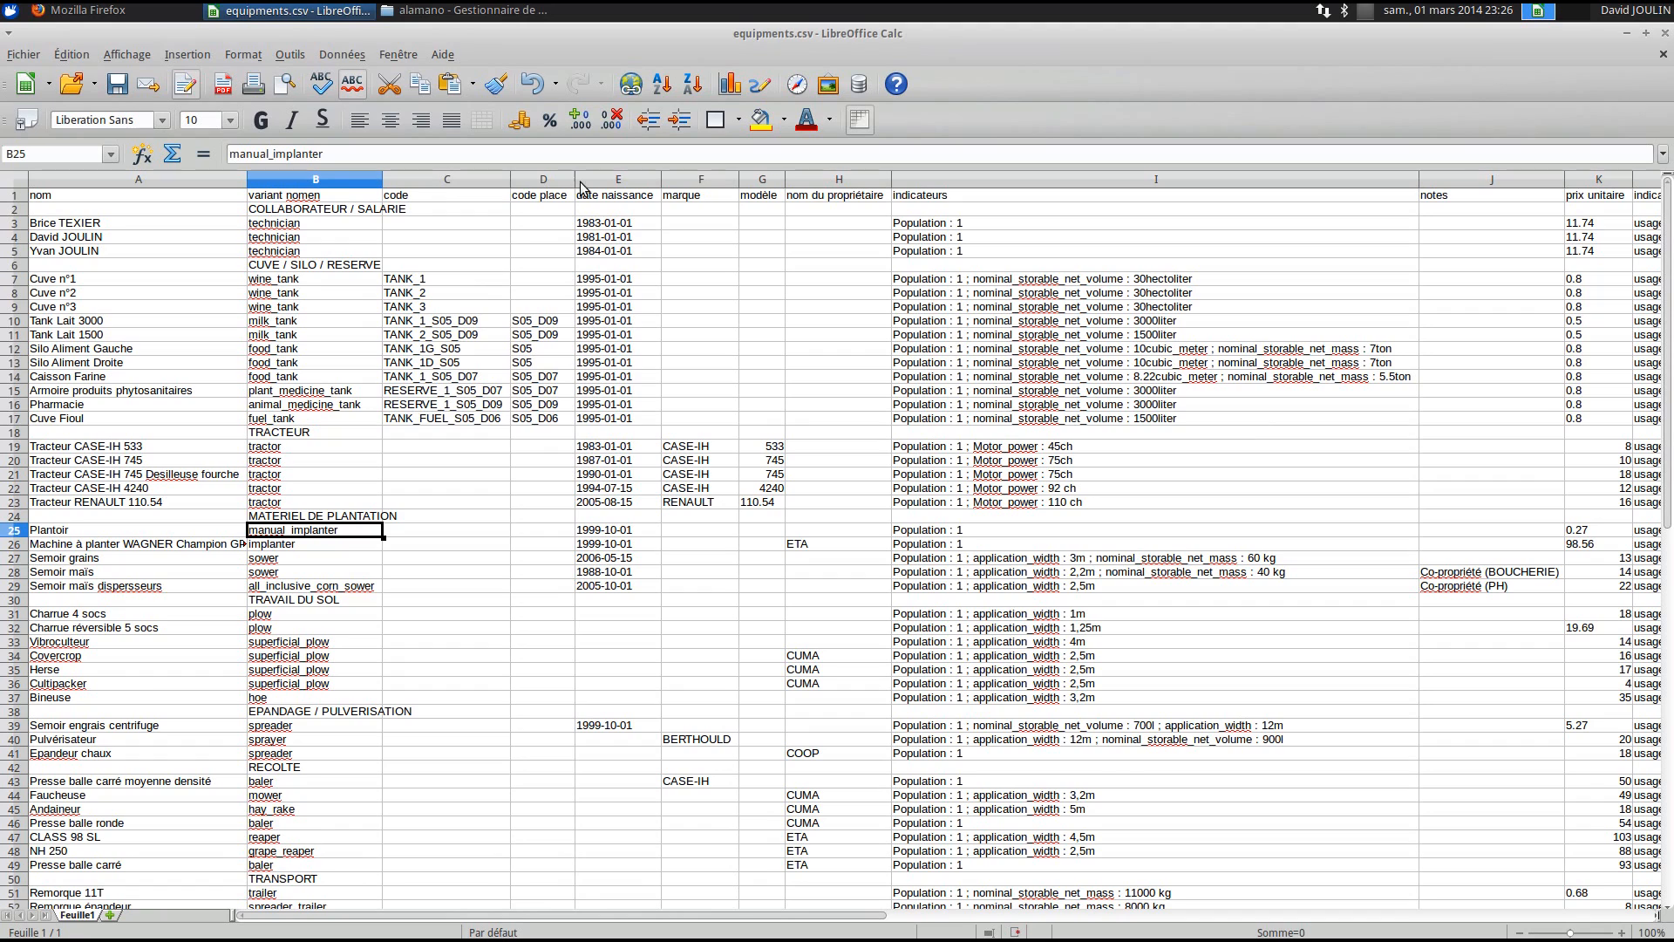
pyautogui.click(485, 180)
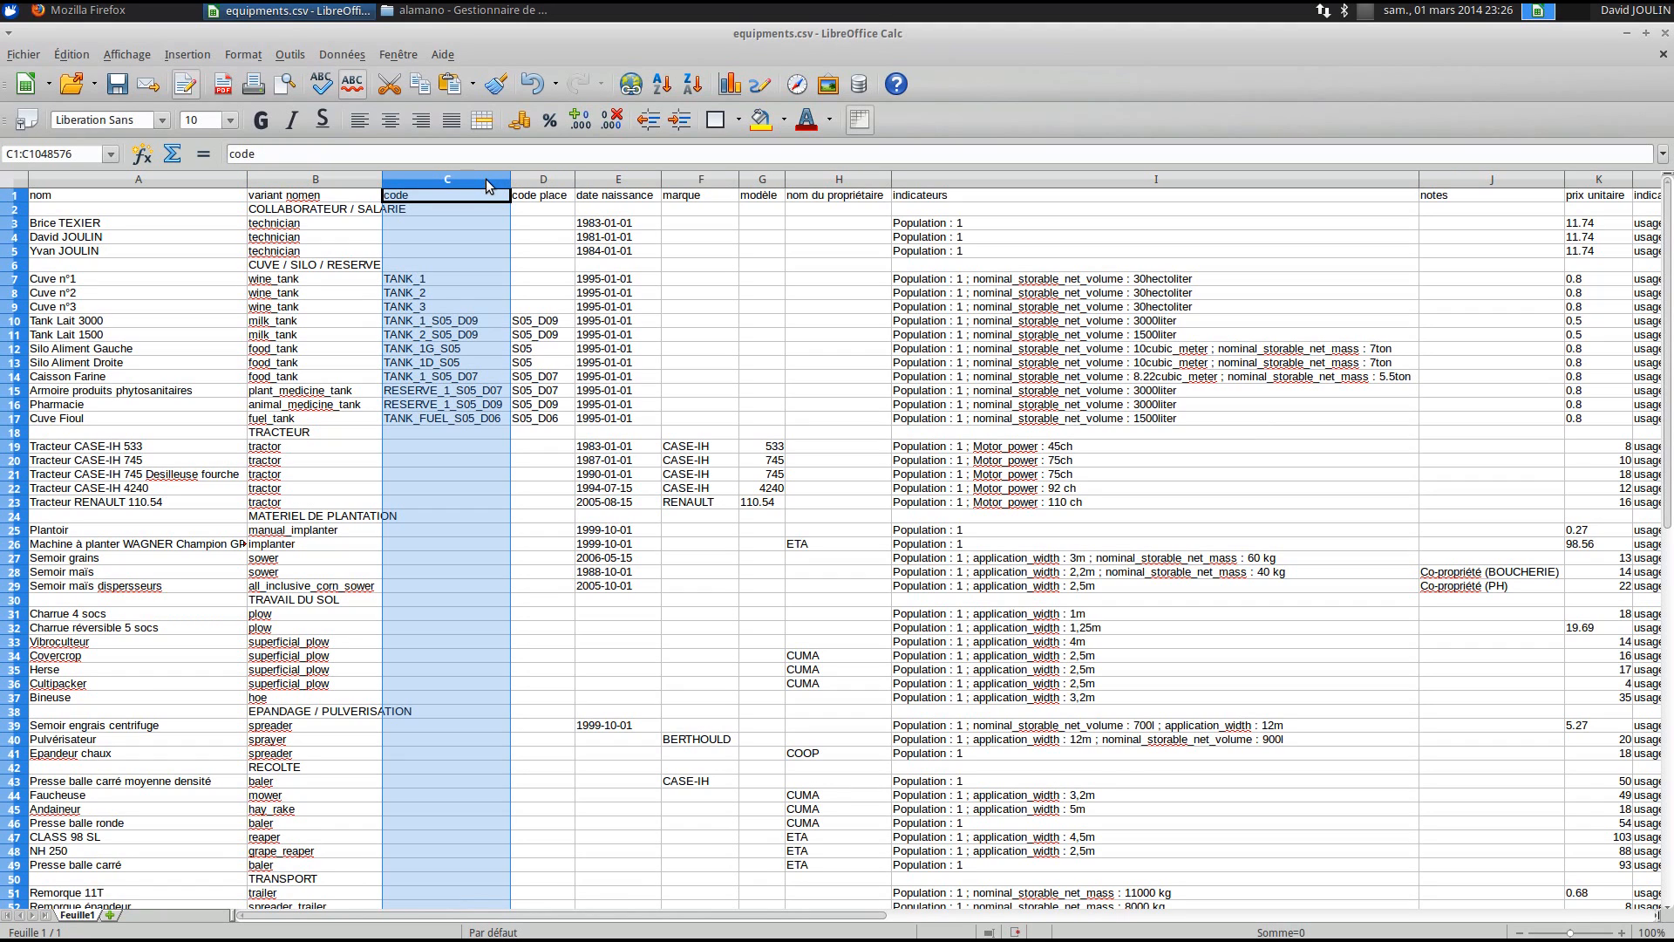
pyautogui.click(448, 290)
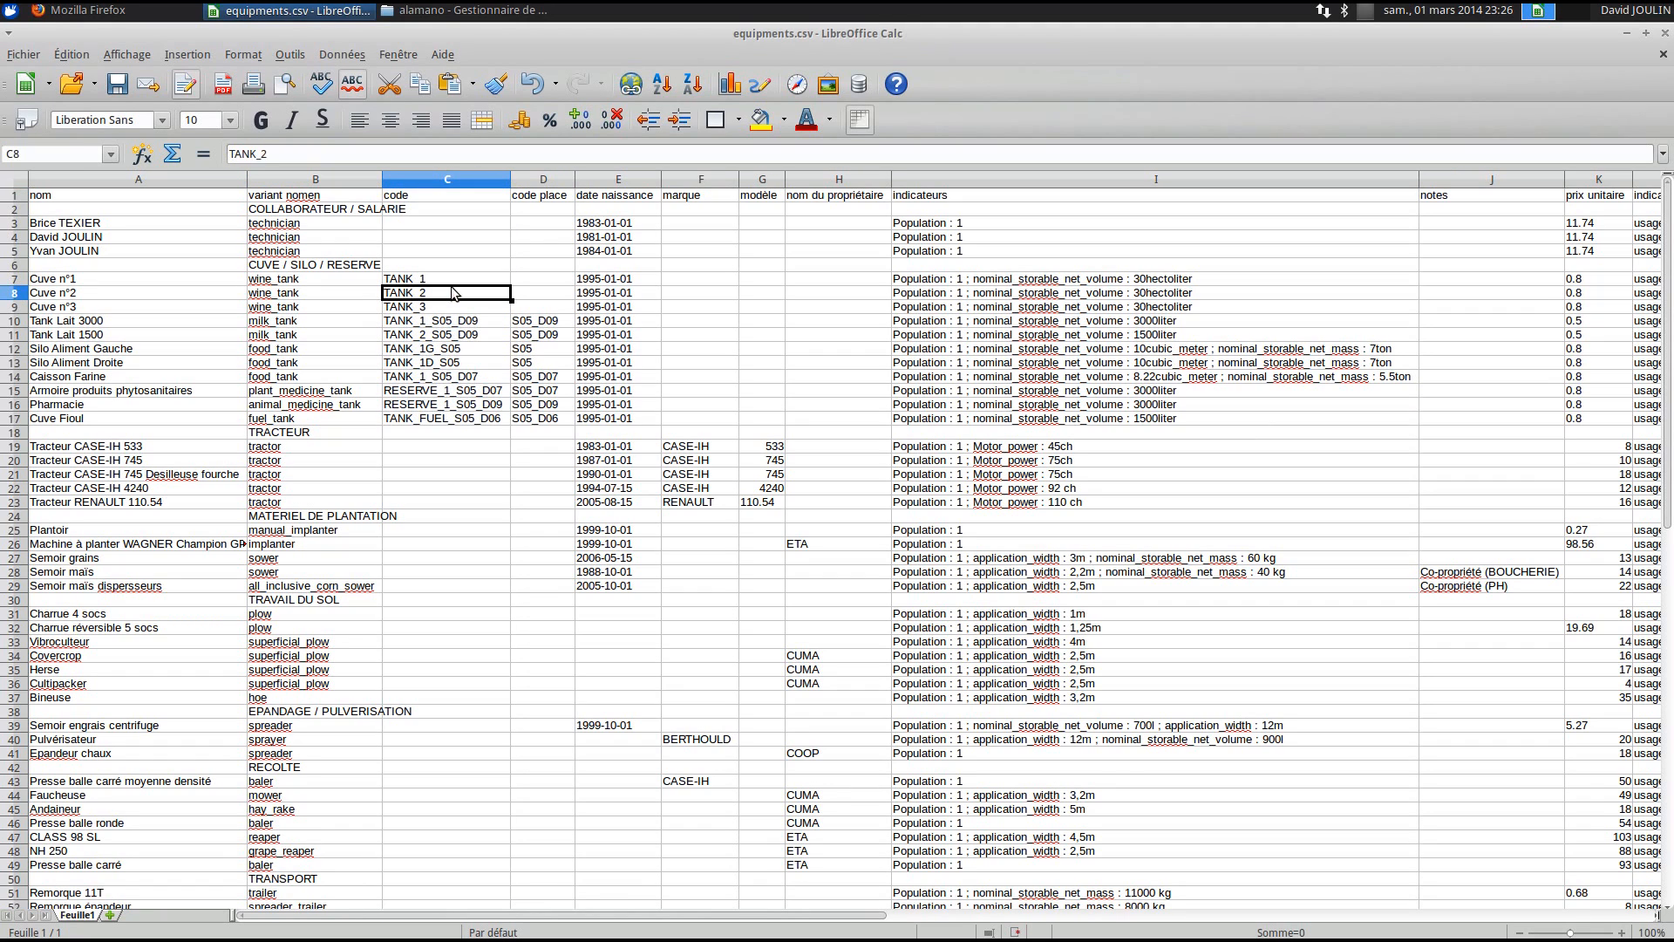
pyautogui.click(541, 181)
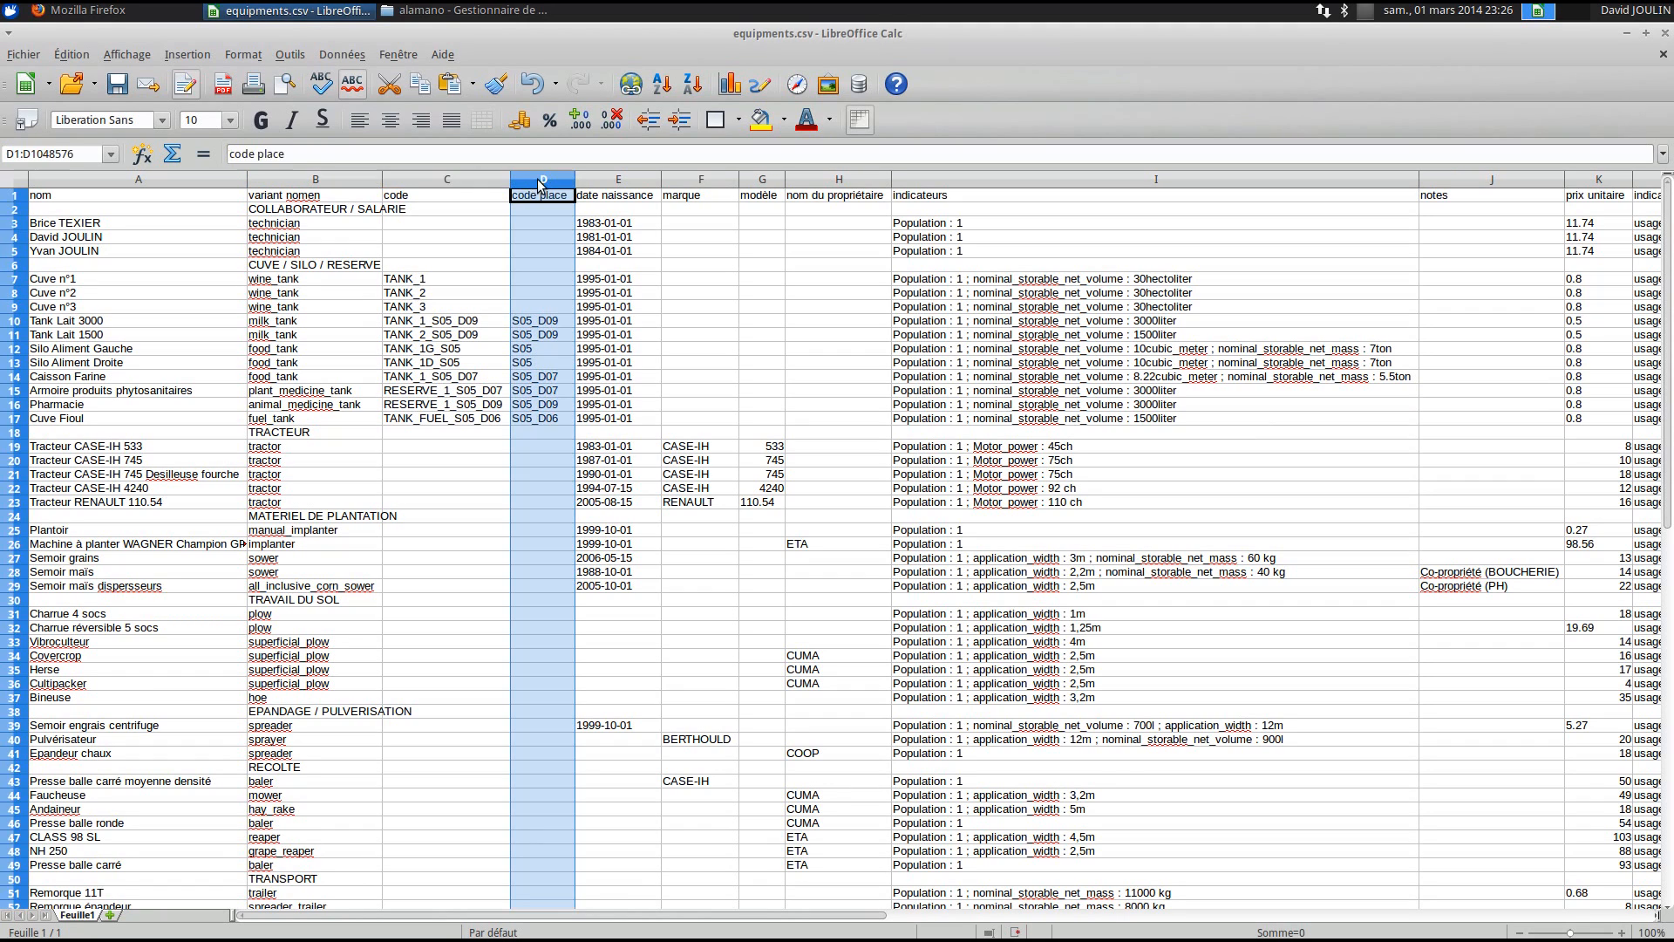
pyautogui.click(540, 326)
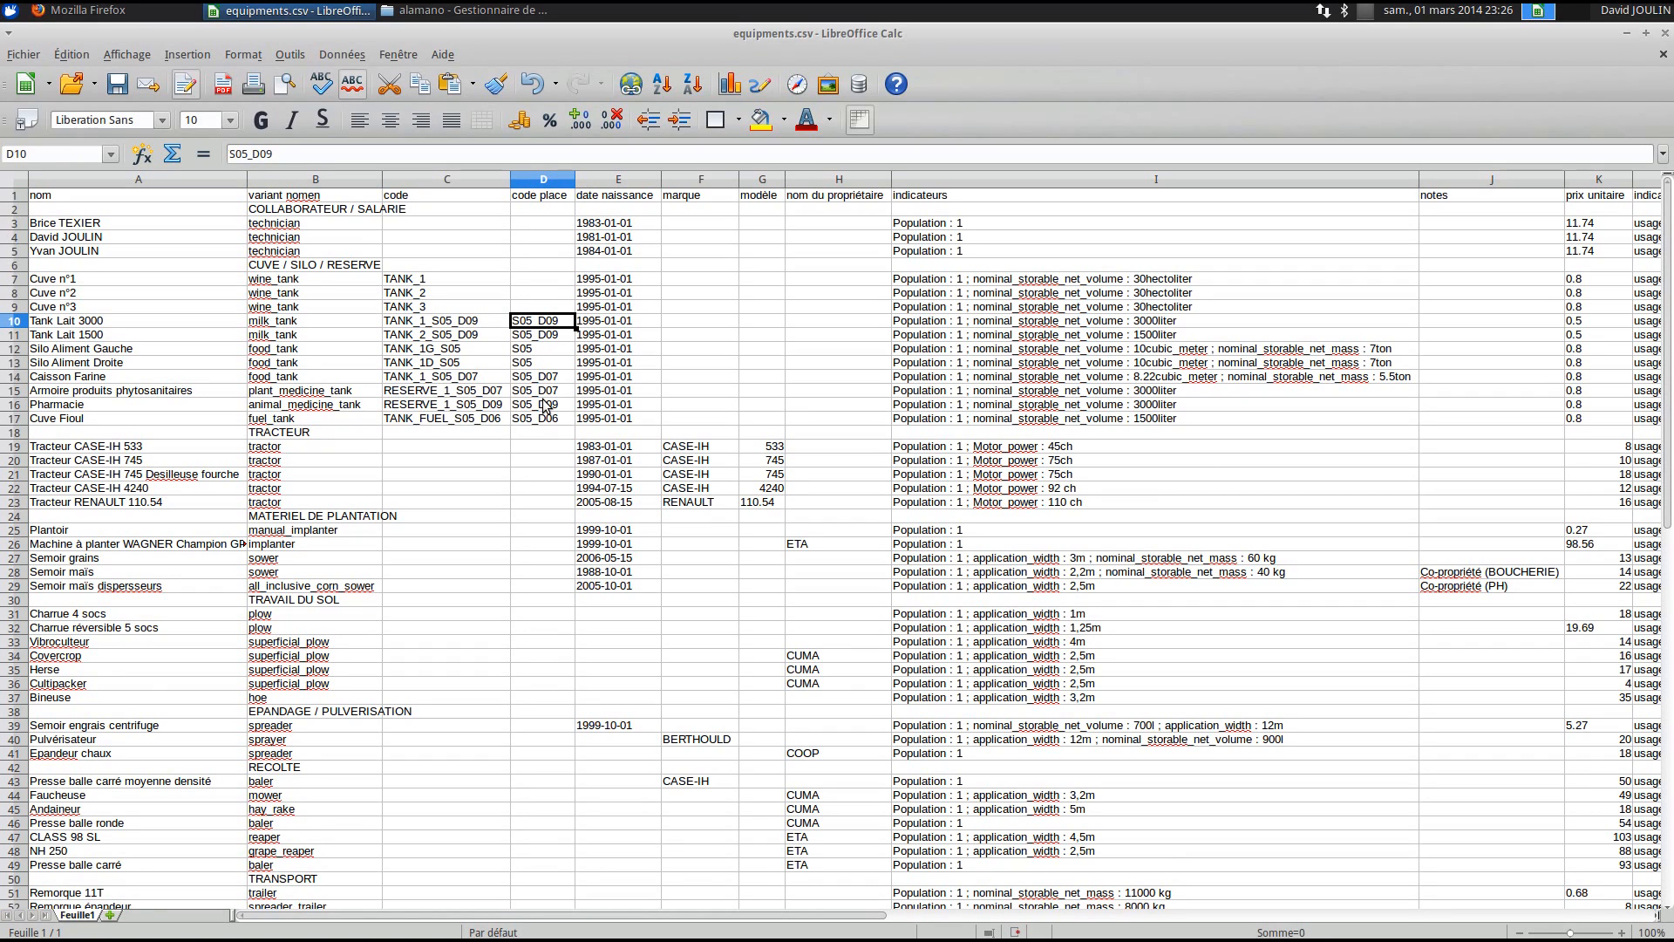
pyautogui.click(617, 181)
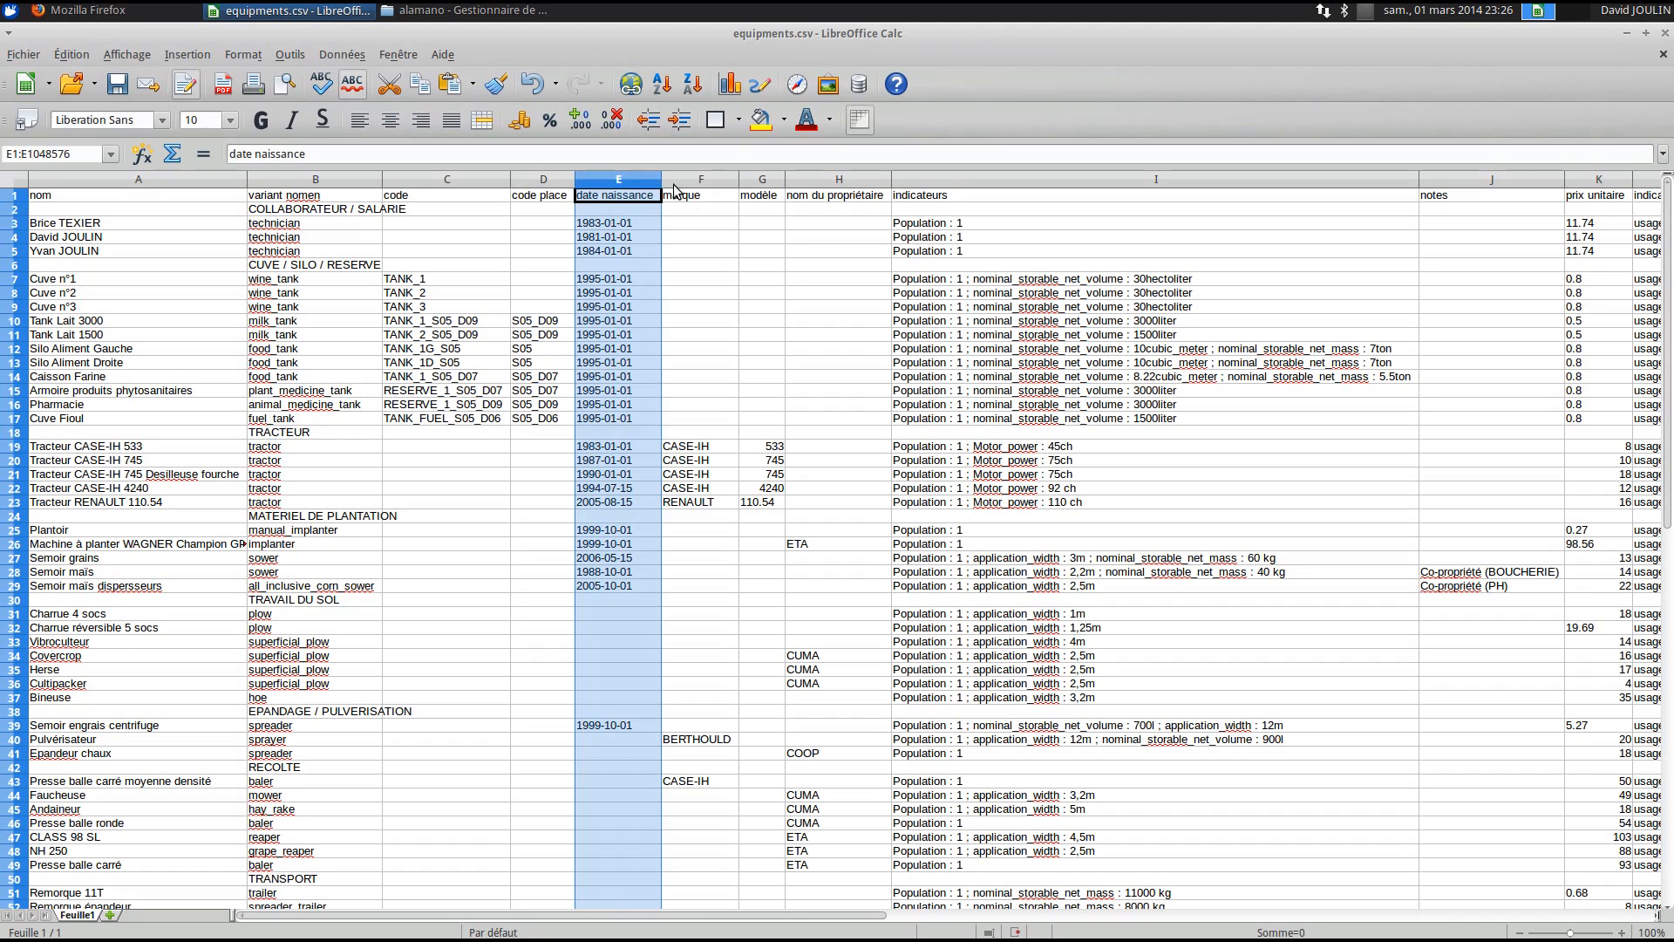
pyautogui.click(689, 209)
pyautogui.click(771, 215)
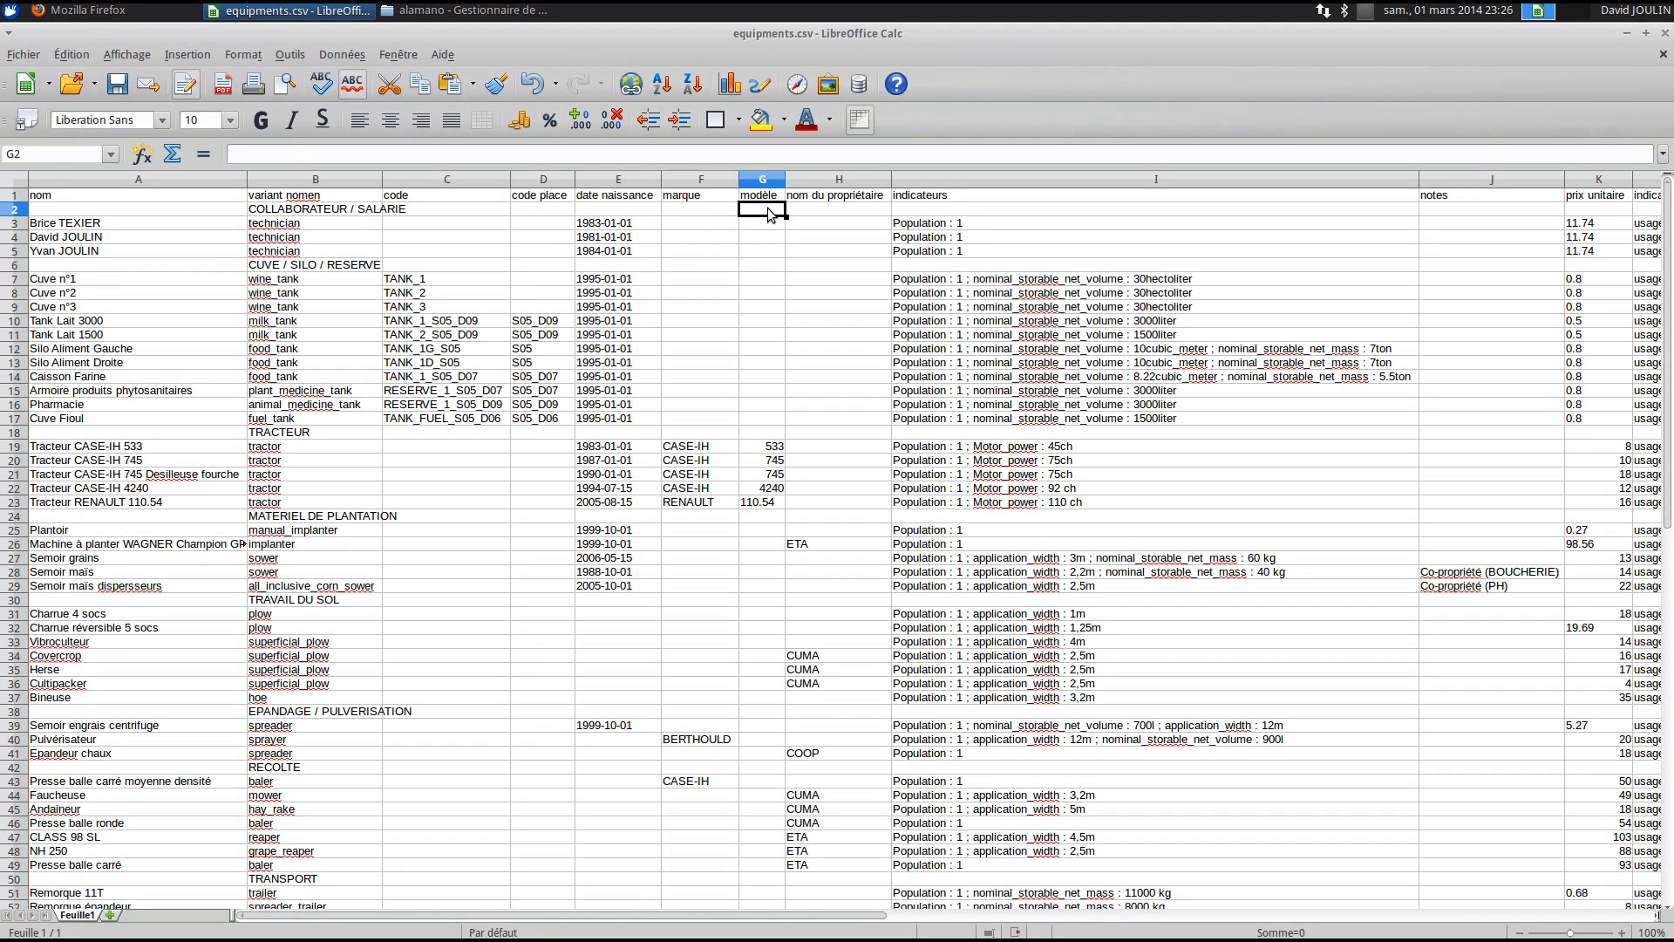
pyautogui.click(828, 225)
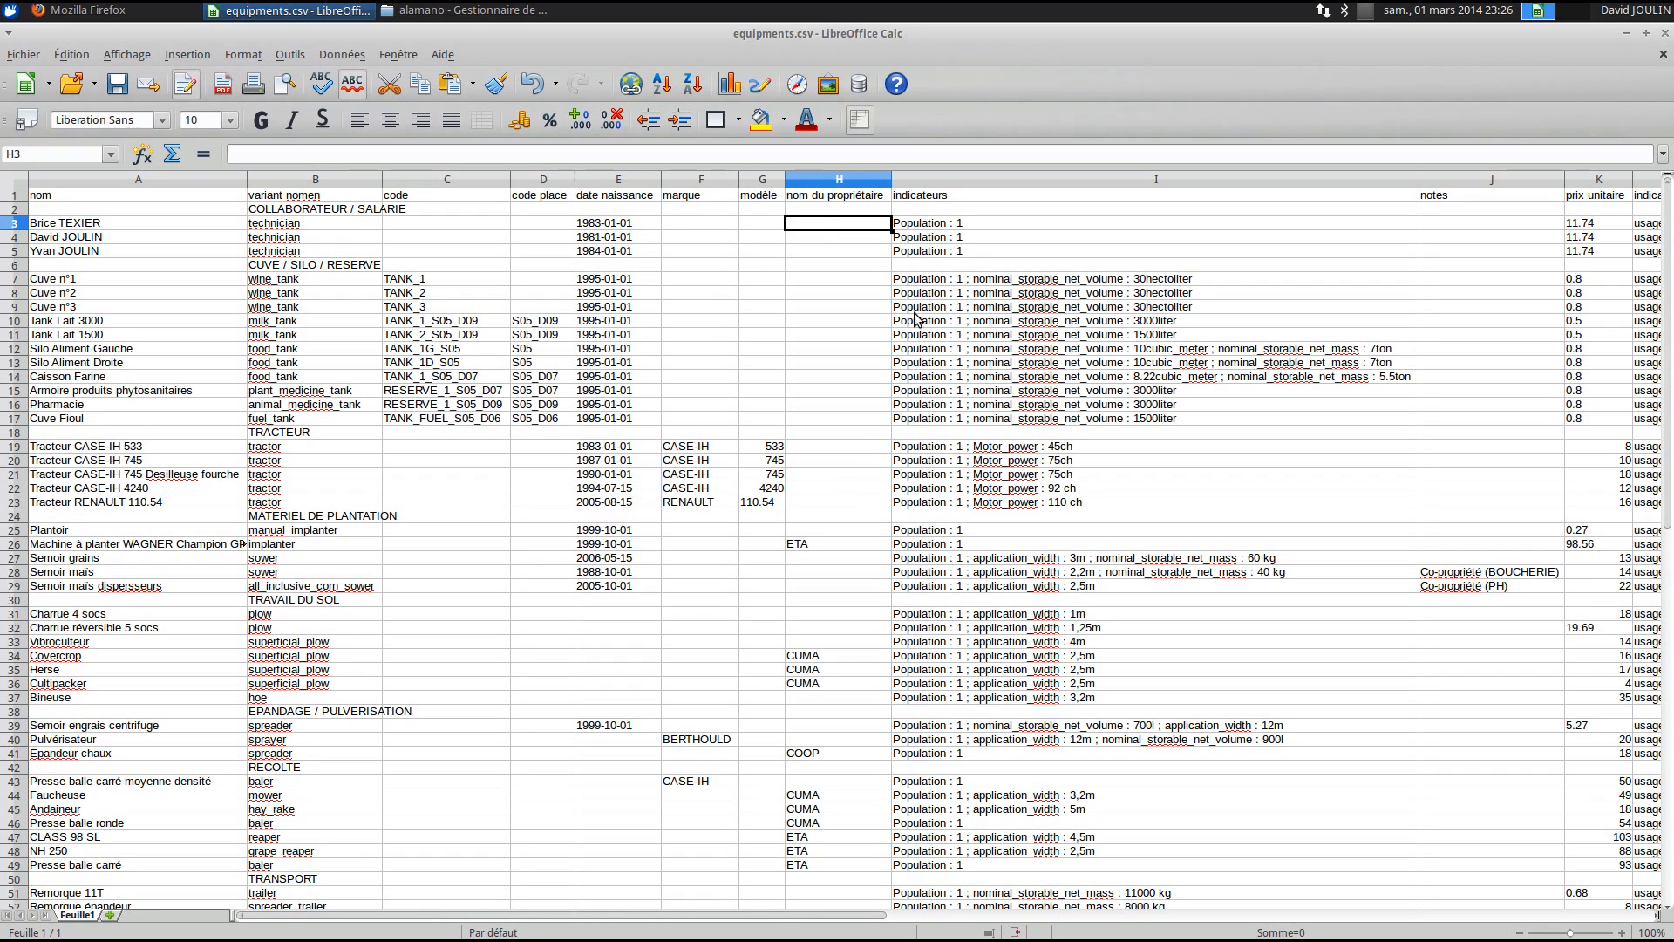
pyautogui.click(987, 239)
pyautogui.moveTo(766, 917); pyautogui.dragTo(889, 921)
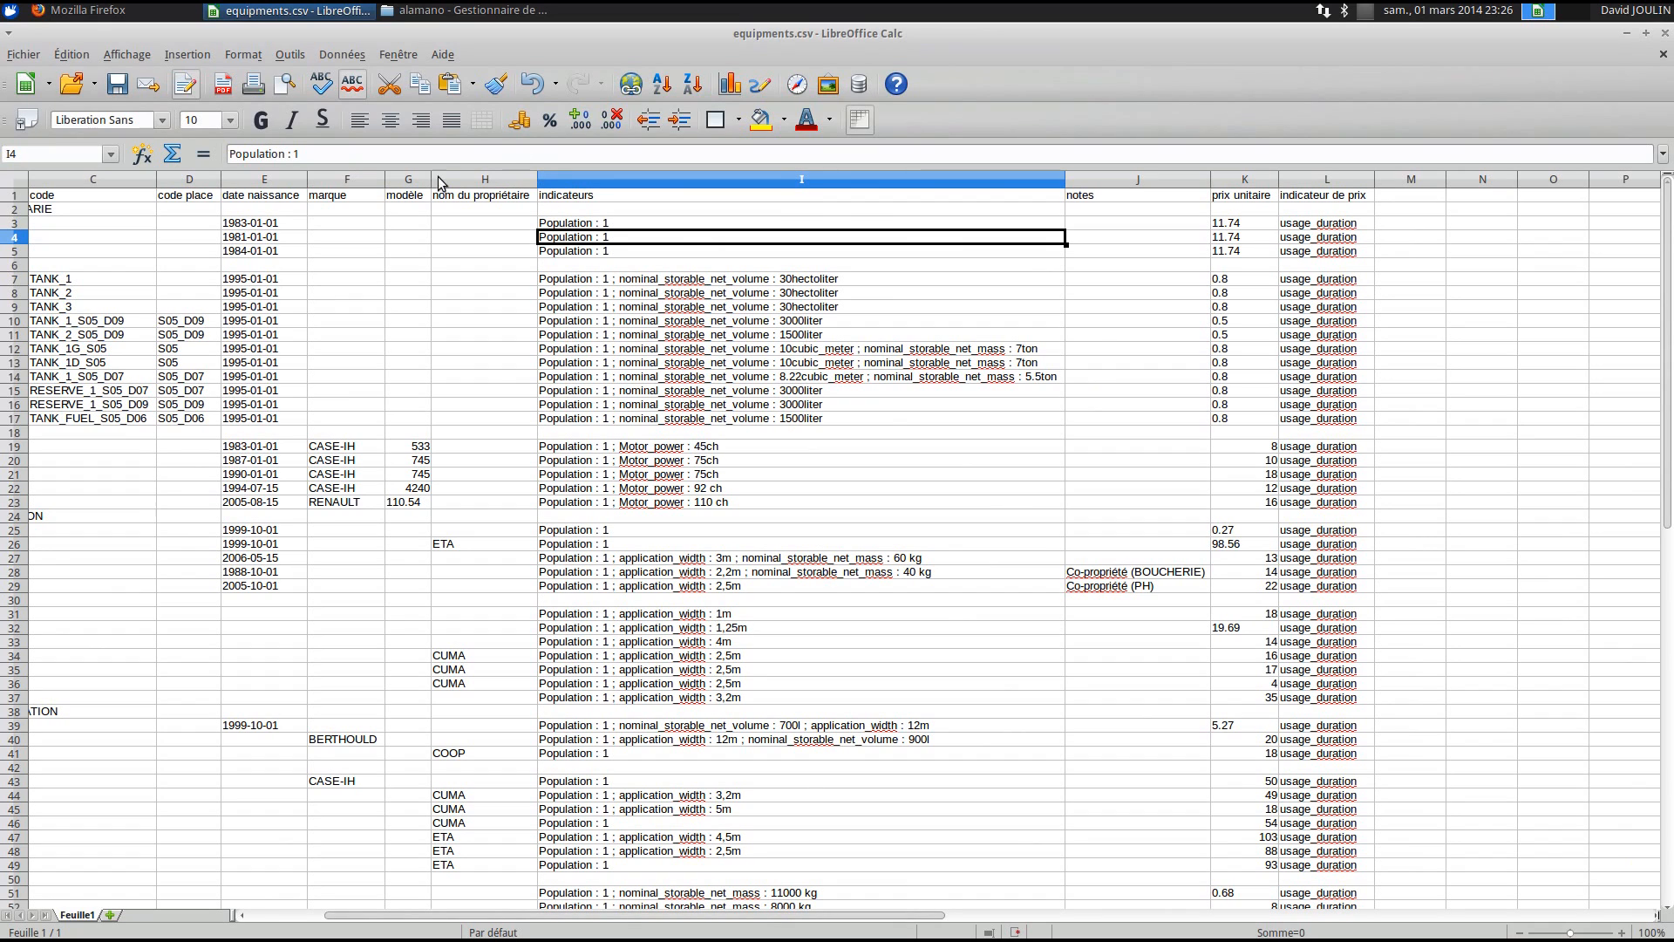
pyautogui.moveTo(535, 178); pyautogui.dragTo(465, 181)
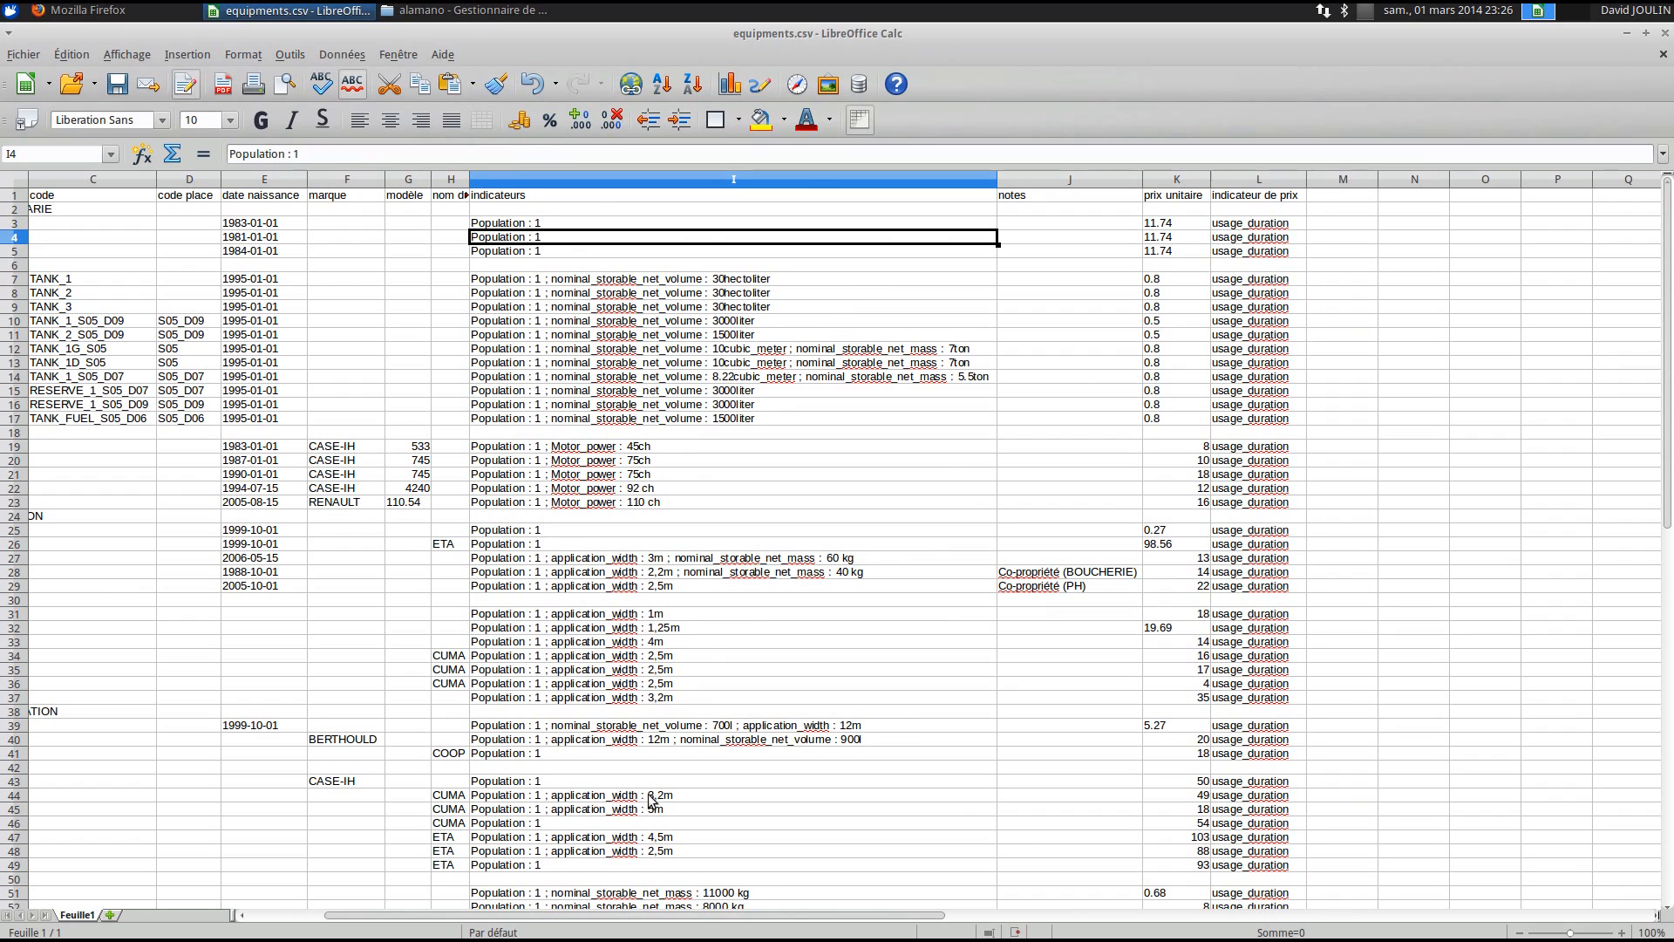
pyautogui.moveTo(691, 925); pyautogui.dragTo(602, 920)
pyautogui.click(1112, 281)
pyautogui.moveTo(31, 281); pyautogui.dragTo(986, 285)
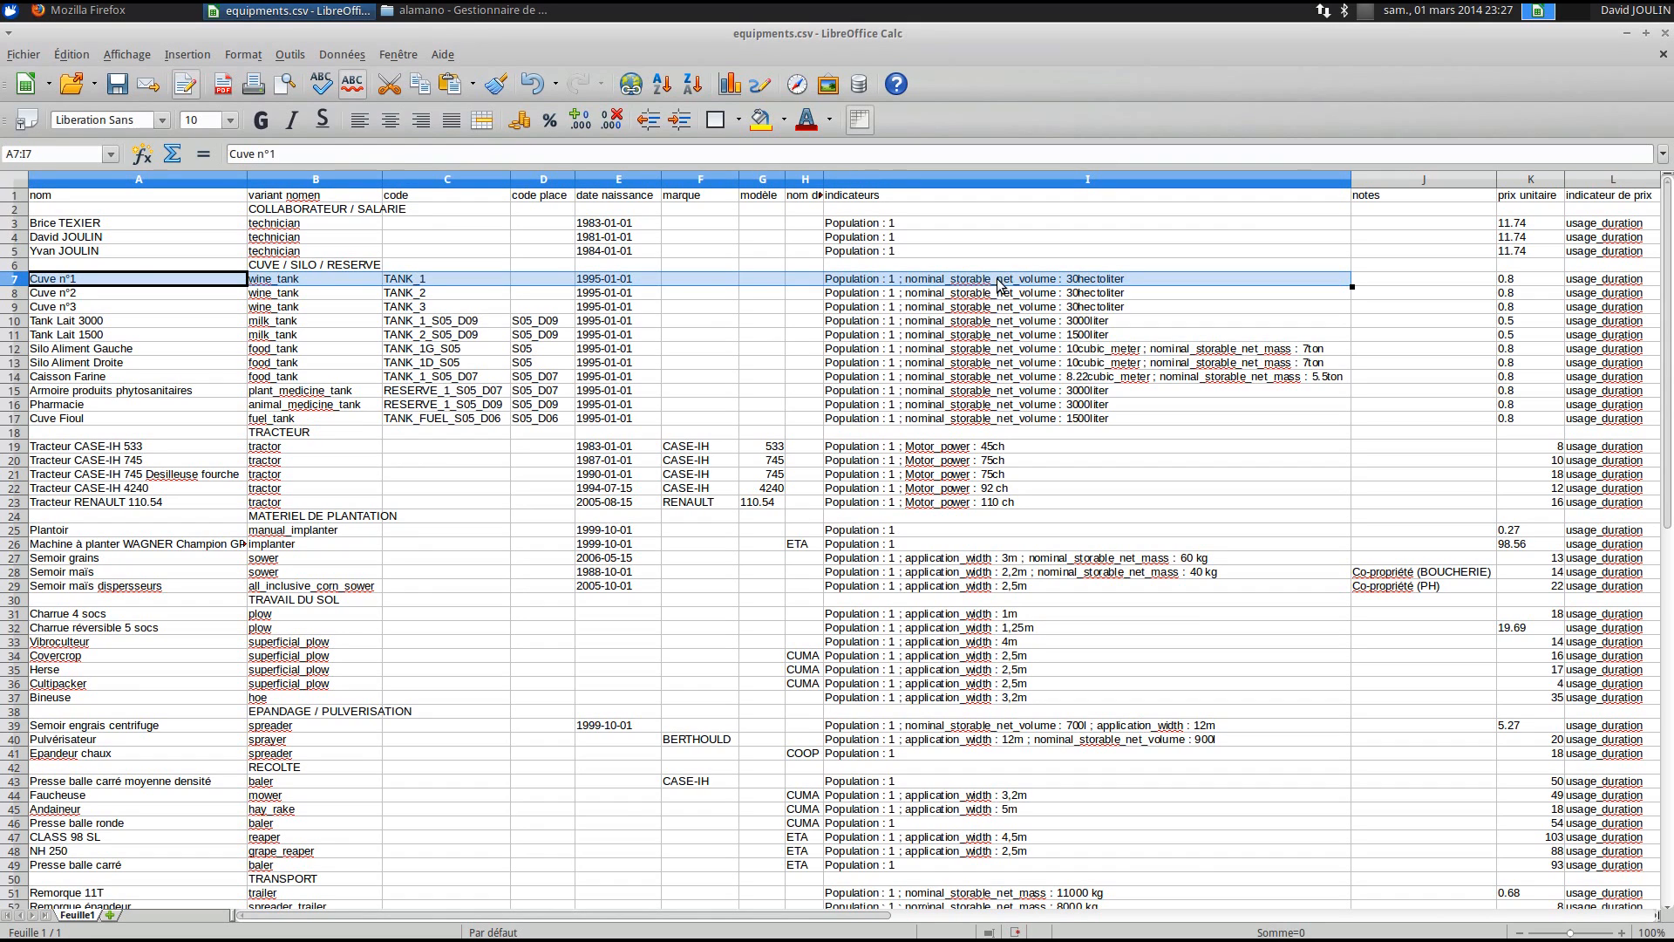
pyautogui.click(987, 281)
pyautogui.doubleClick(893, 279)
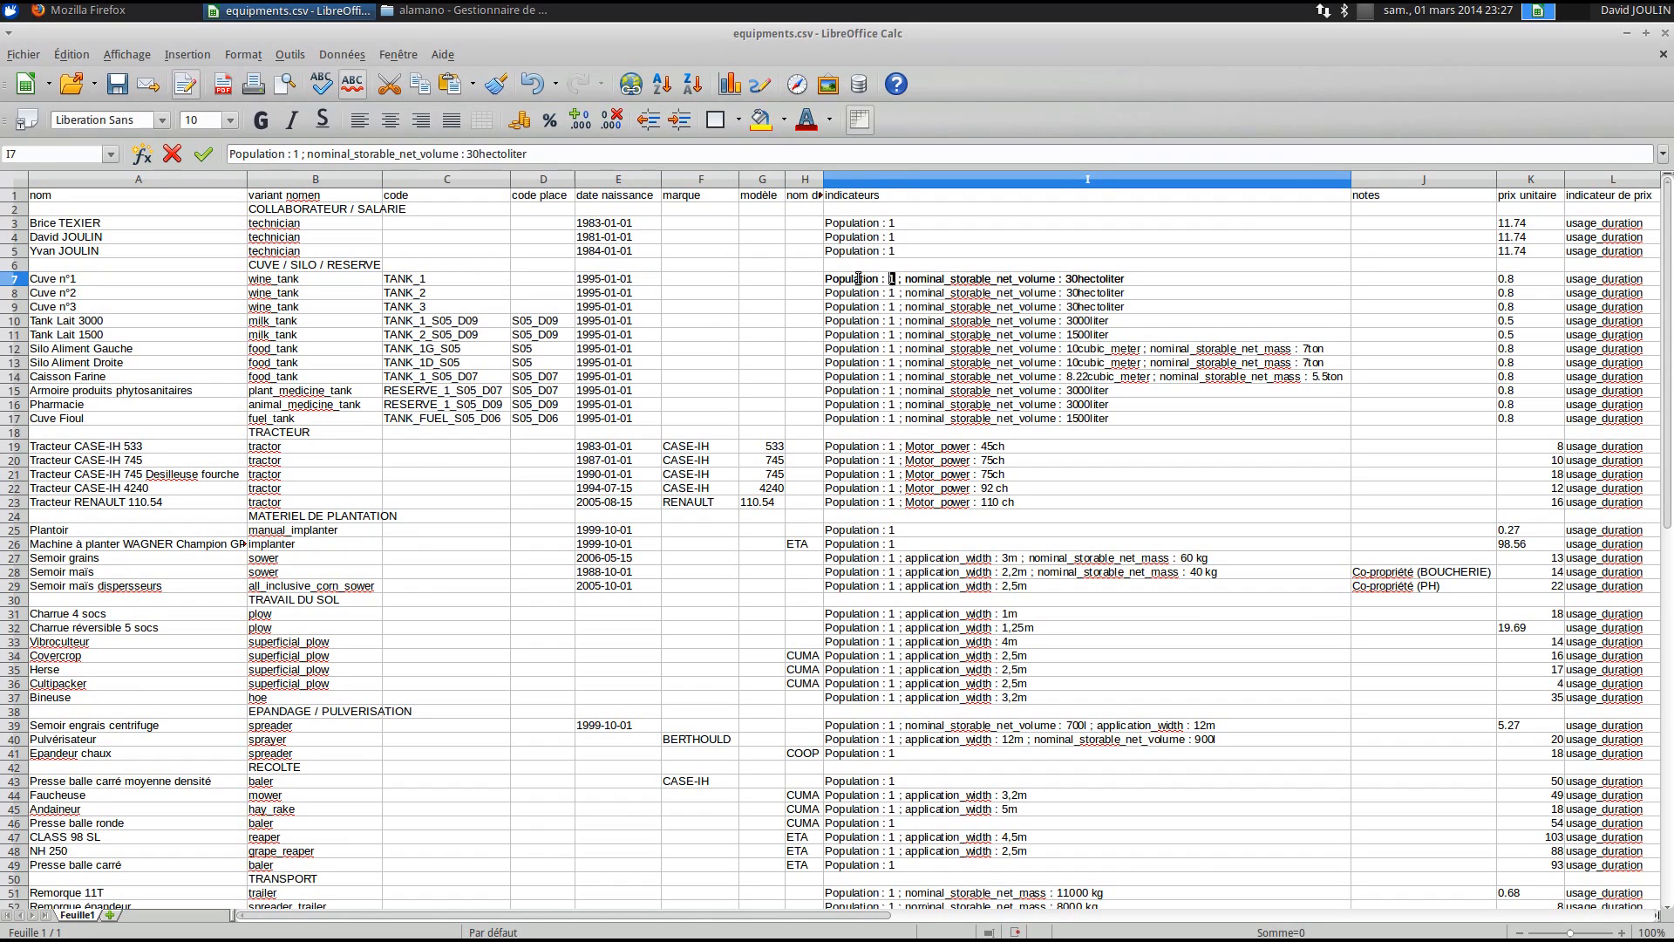
pyautogui.doubleClick(969, 279)
pyautogui.moveTo(1126, 279); pyautogui.dragTo(891, 279)
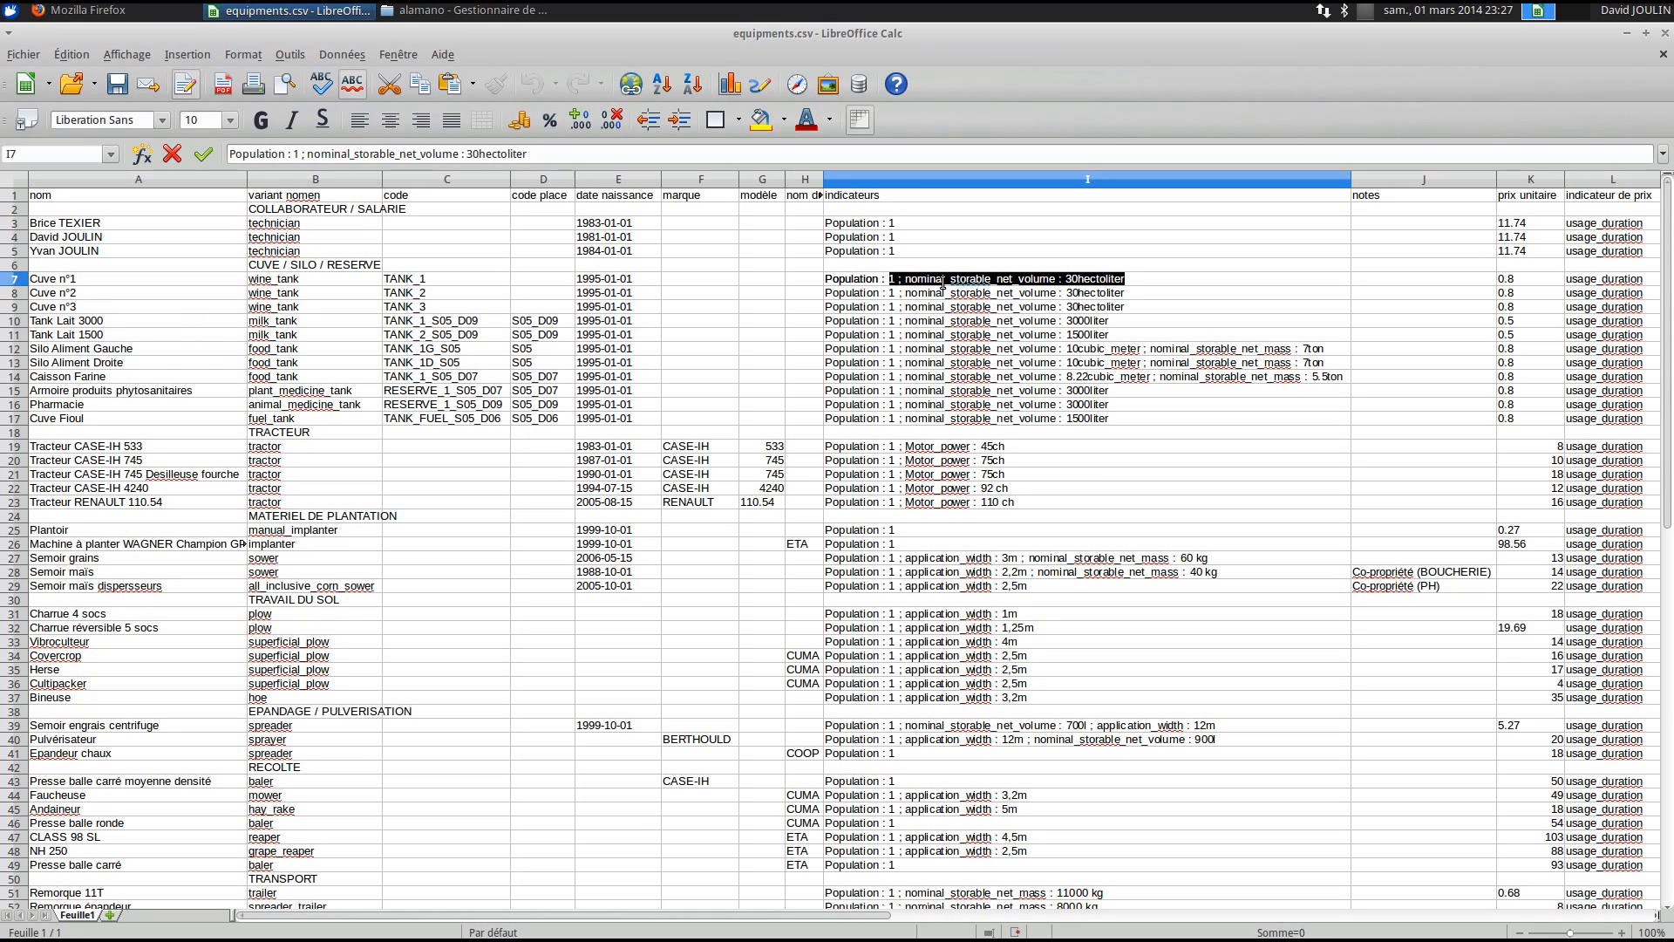
pyautogui.click(1128, 306)
pyautogui.doubleClick(1036, 321)
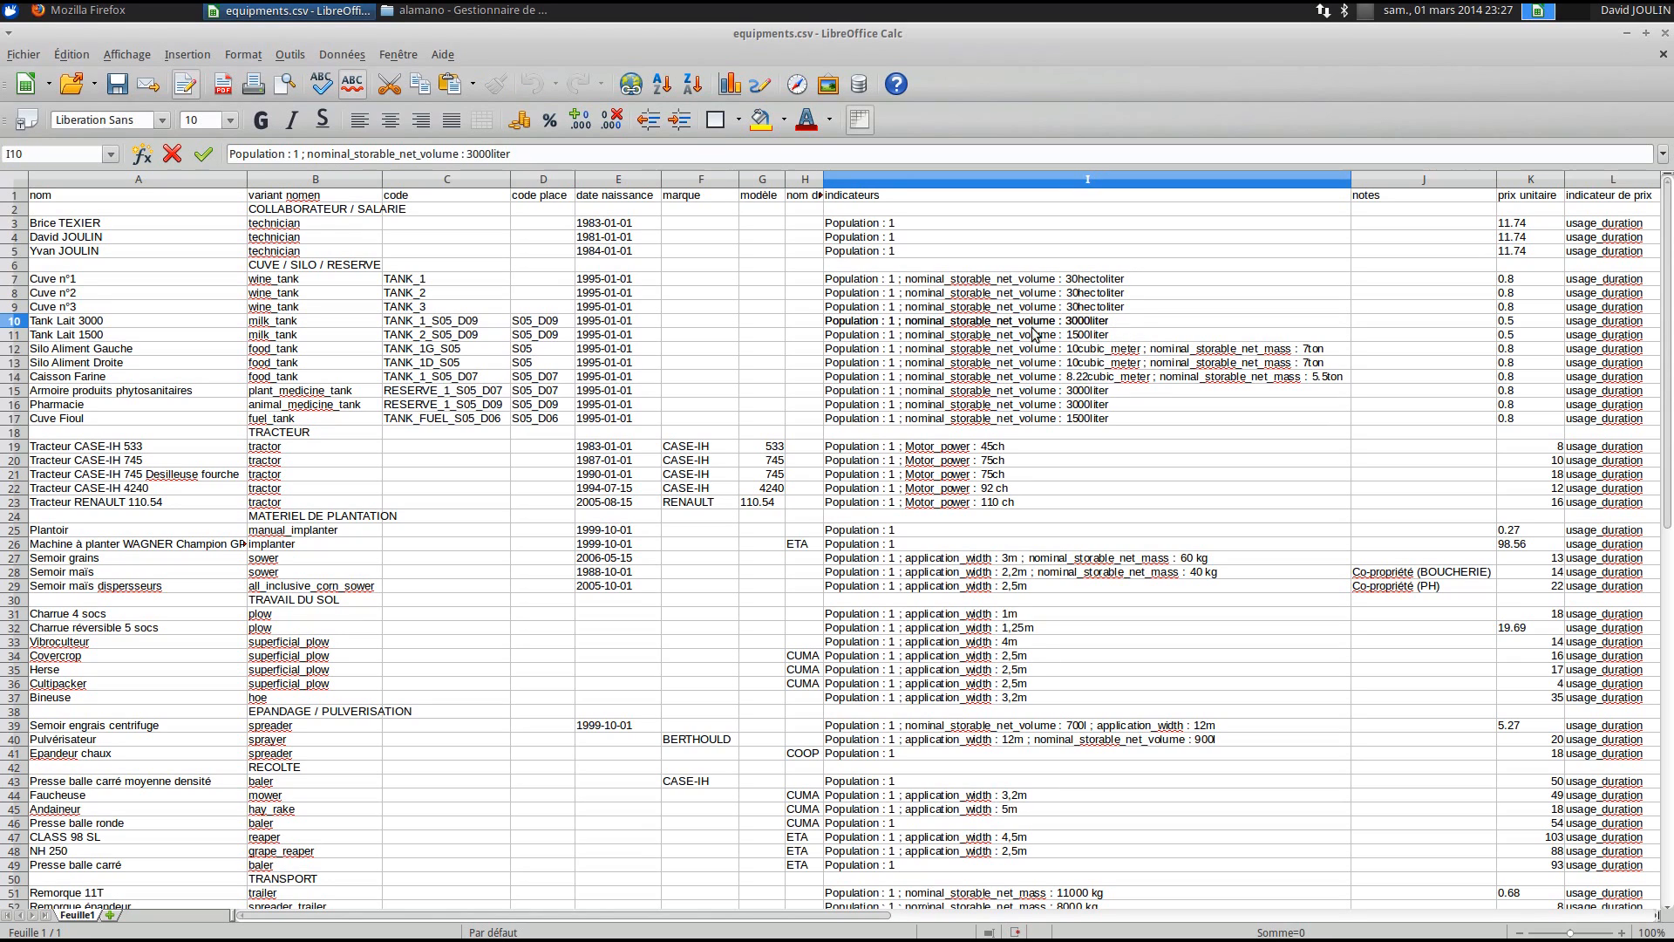
pyautogui.click(1139, 326)
pyautogui.moveTo(1115, 321); pyautogui.dragTo(1065, 321)
pyautogui.doubleClick(1135, 352)
pyautogui.moveTo(1138, 349); pyautogui.dragTo(1064, 349)
pyautogui.click(1118, 433)
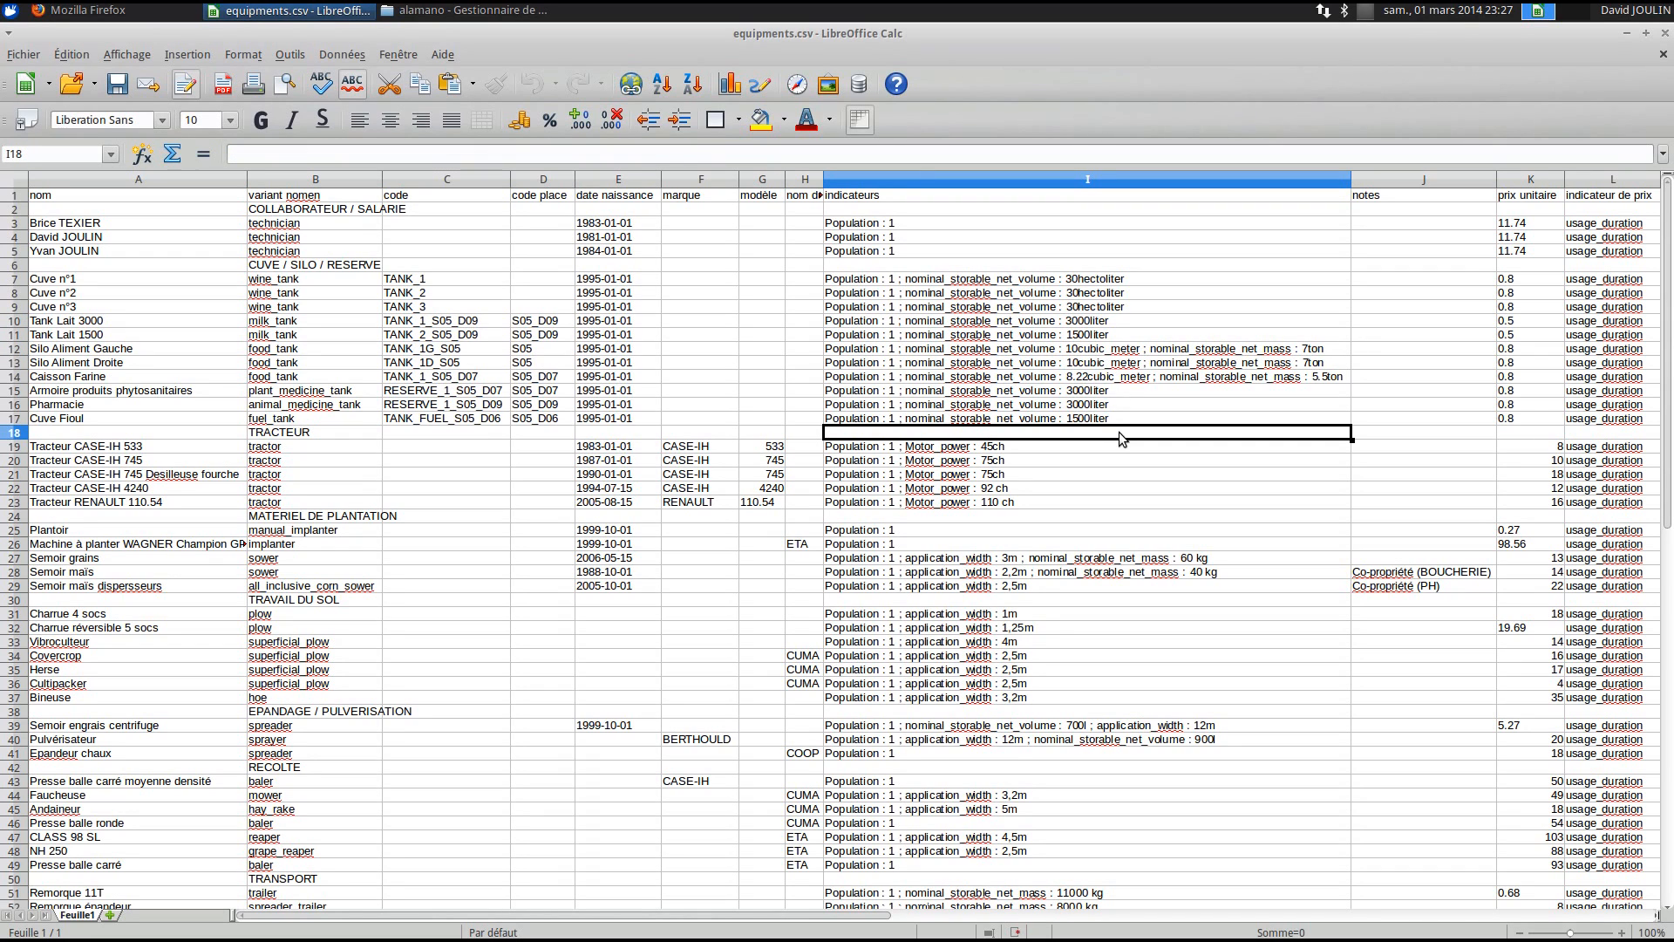
pyautogui.click(71, 337)
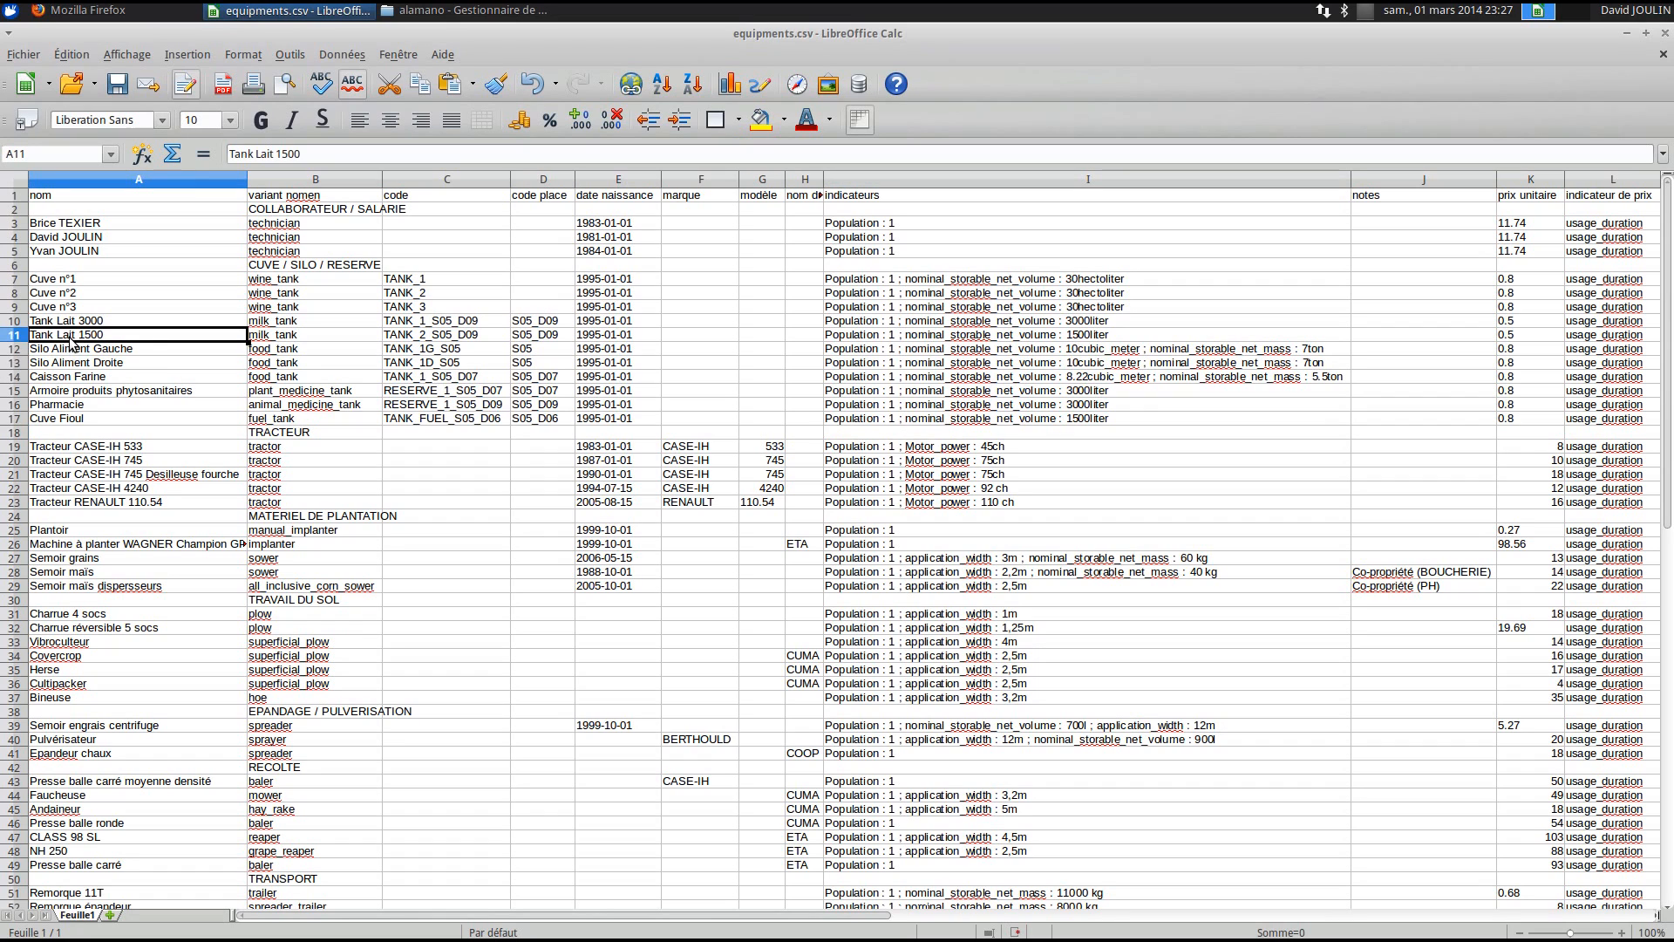
pyautogui.moveTo(144, 348); pyautogui.dragTo(1007, 359)
pyautogui.doubleClick(1130, 353)
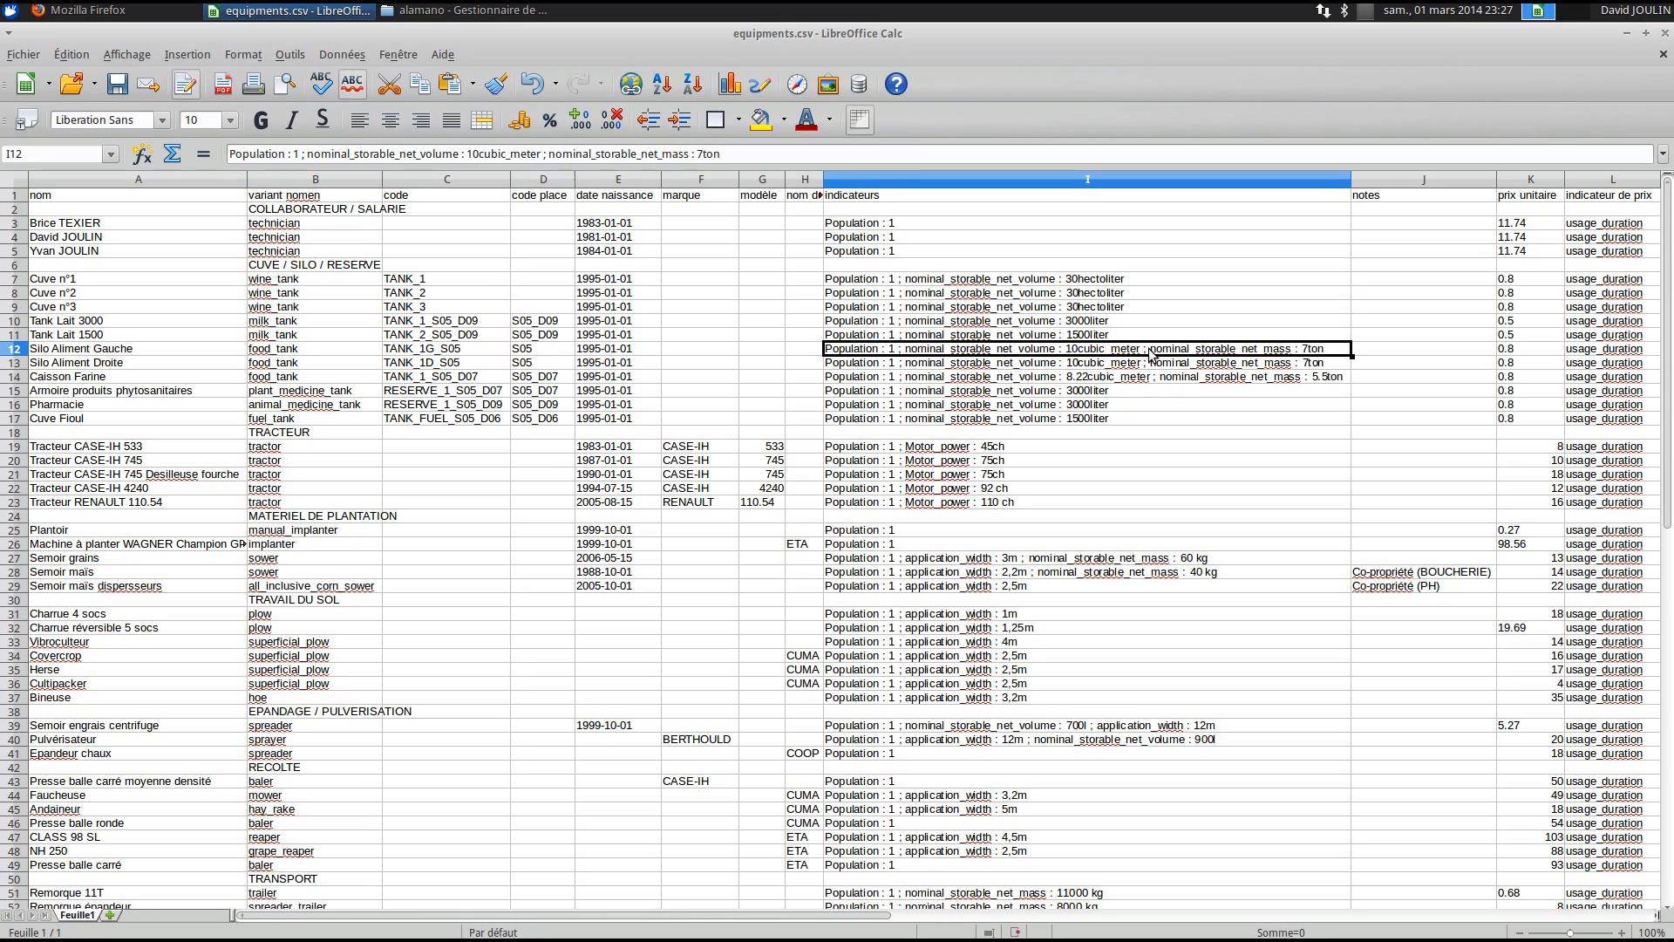
pyautogui.moveTo(1152, 349); pyautogui.dragTo(1311, 351)
pyautogui.click(1329, 350)
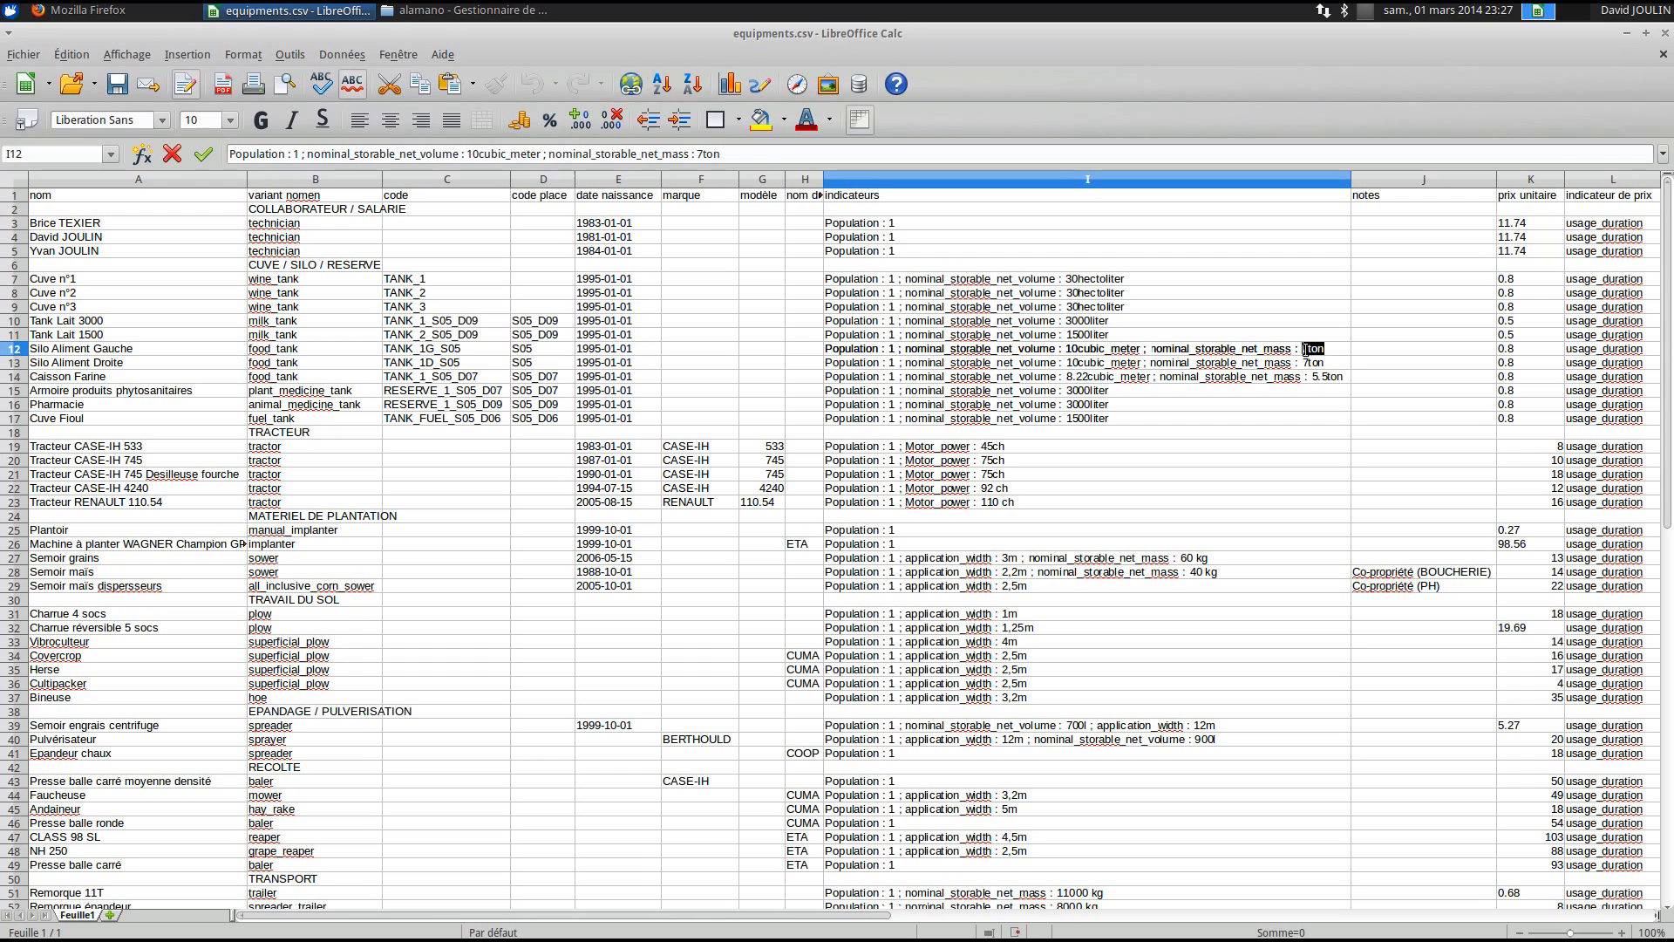
pyautogui.click(1322, 418)
pyautogui.scroll(-1, 978, 560)
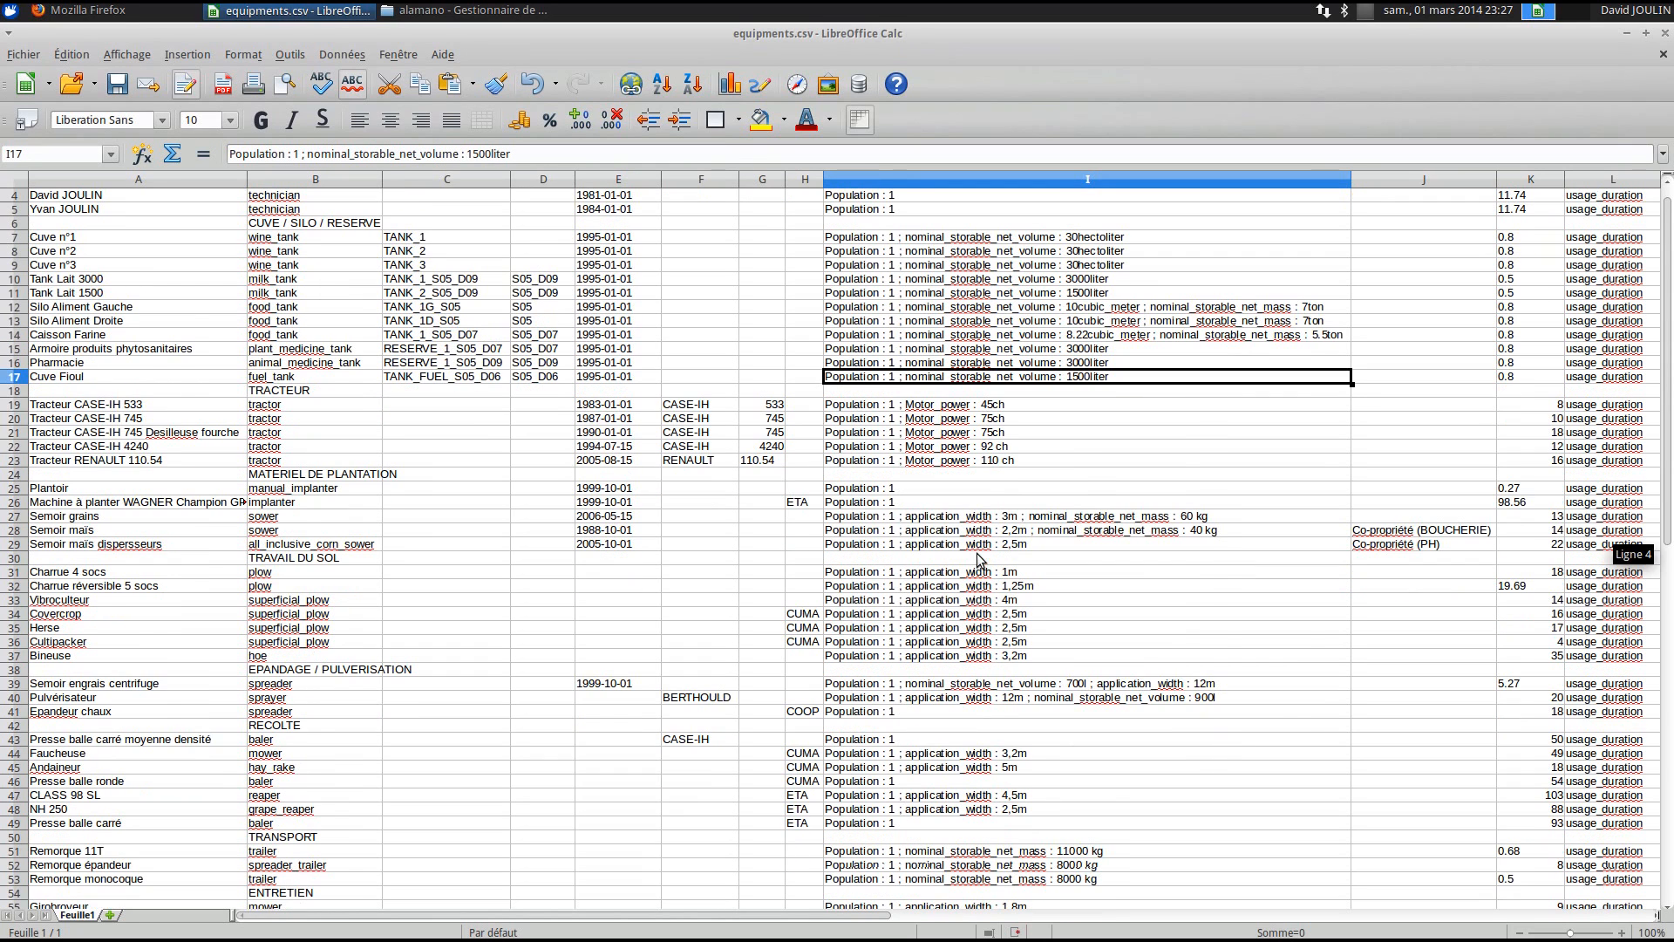
pyautogui.click(969, 407)
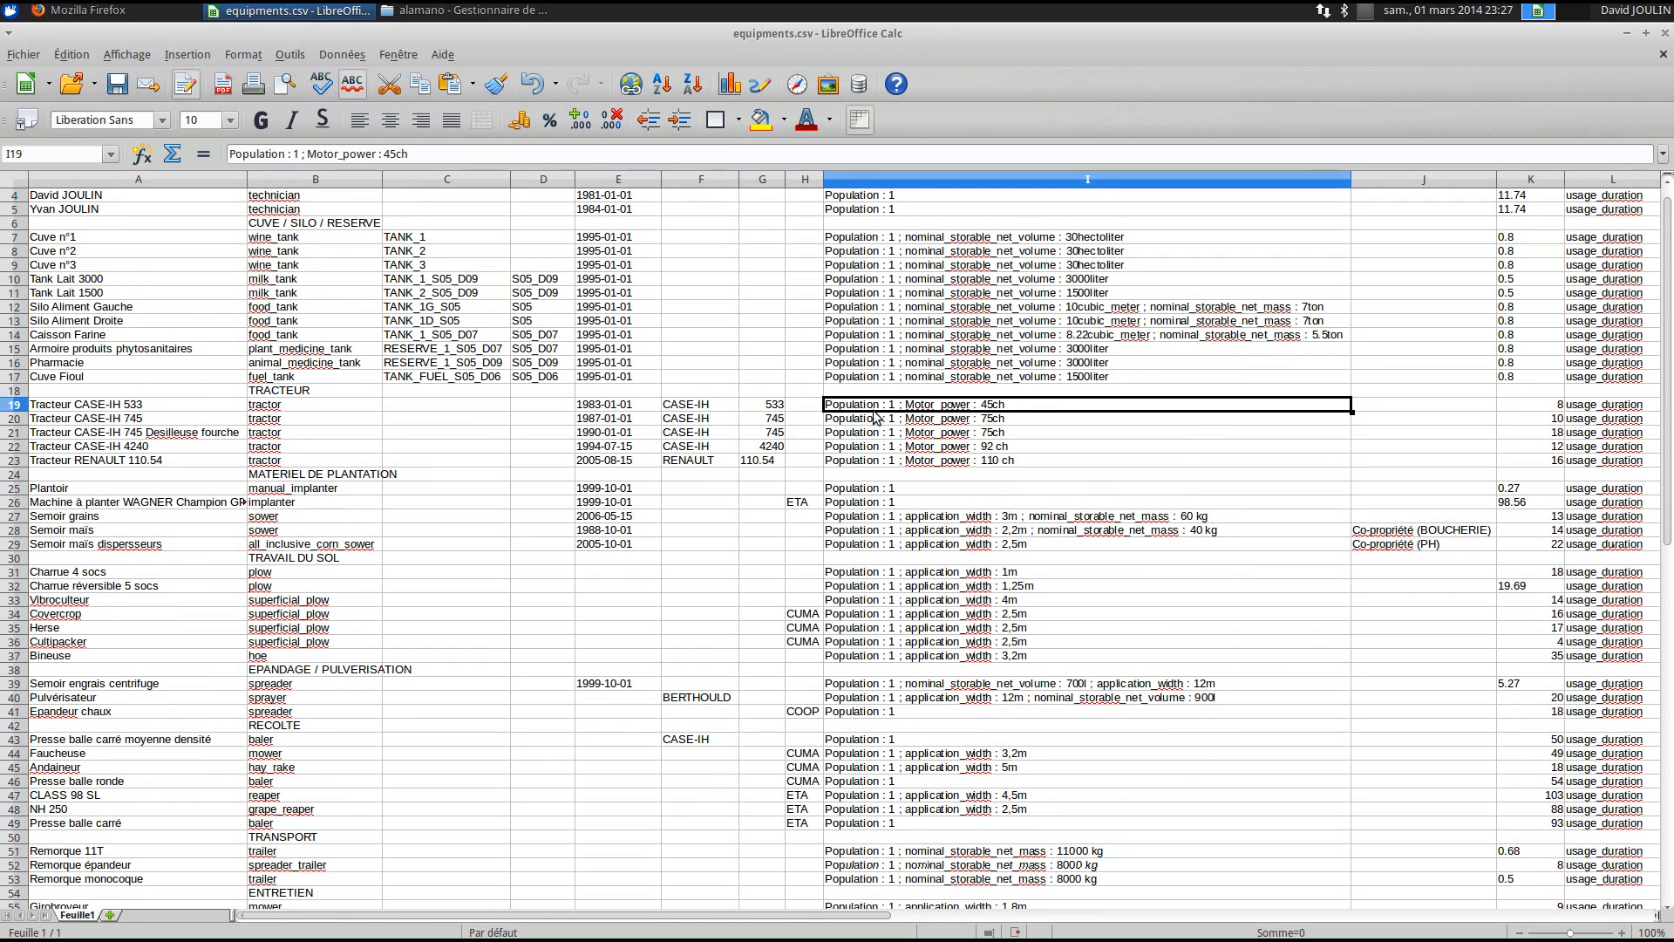
pyautogui.scroll(-4, 991, 428)
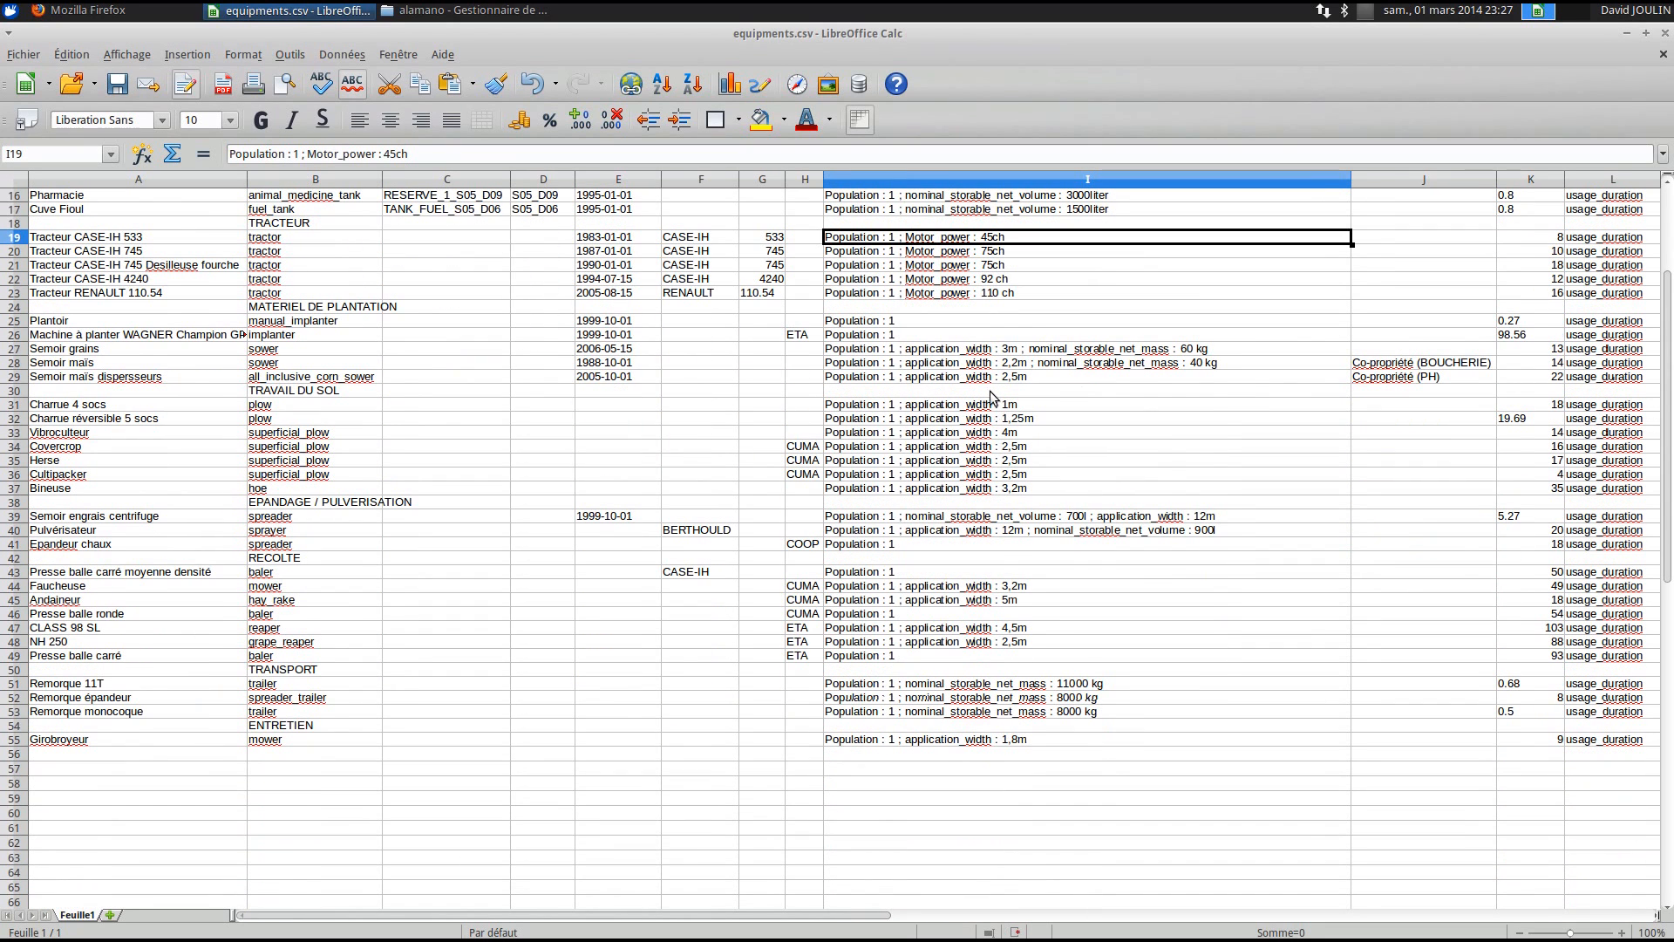
pyautogui.doubleClick(982, 352)
pyautogui.moveTo(1019, 349); pyautogui.dragTo(903, 349)
pyautogui.click(1251, 353)
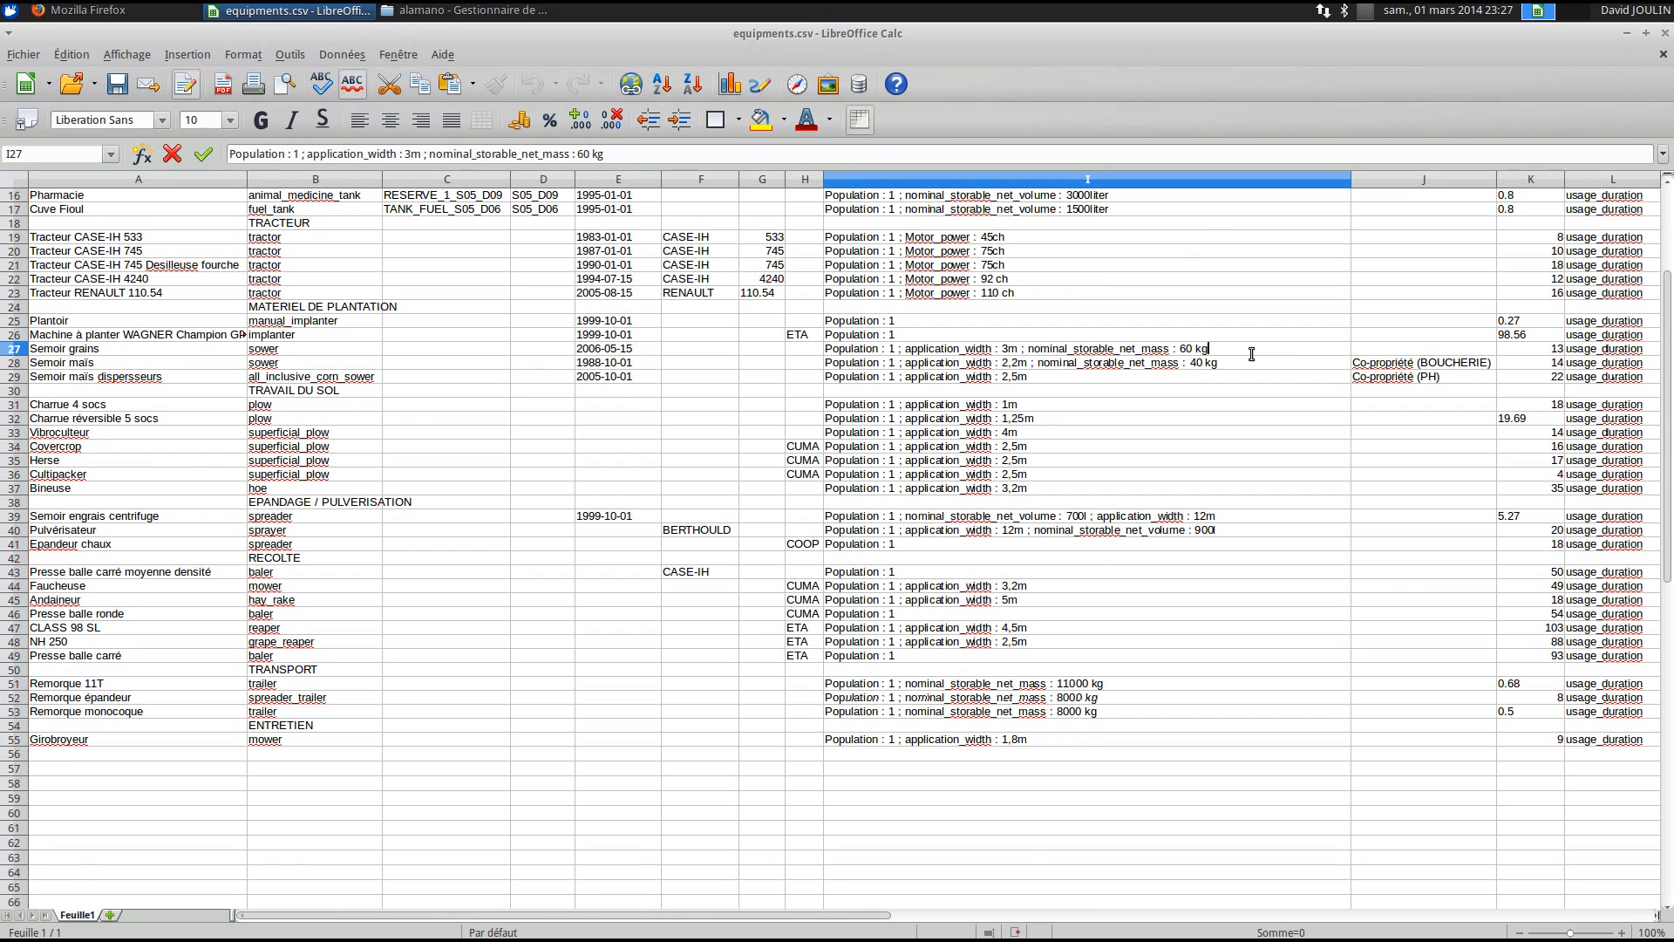
pyautogui.moveTo(1240, 353); pyautogui.dragTo(1031, 353)
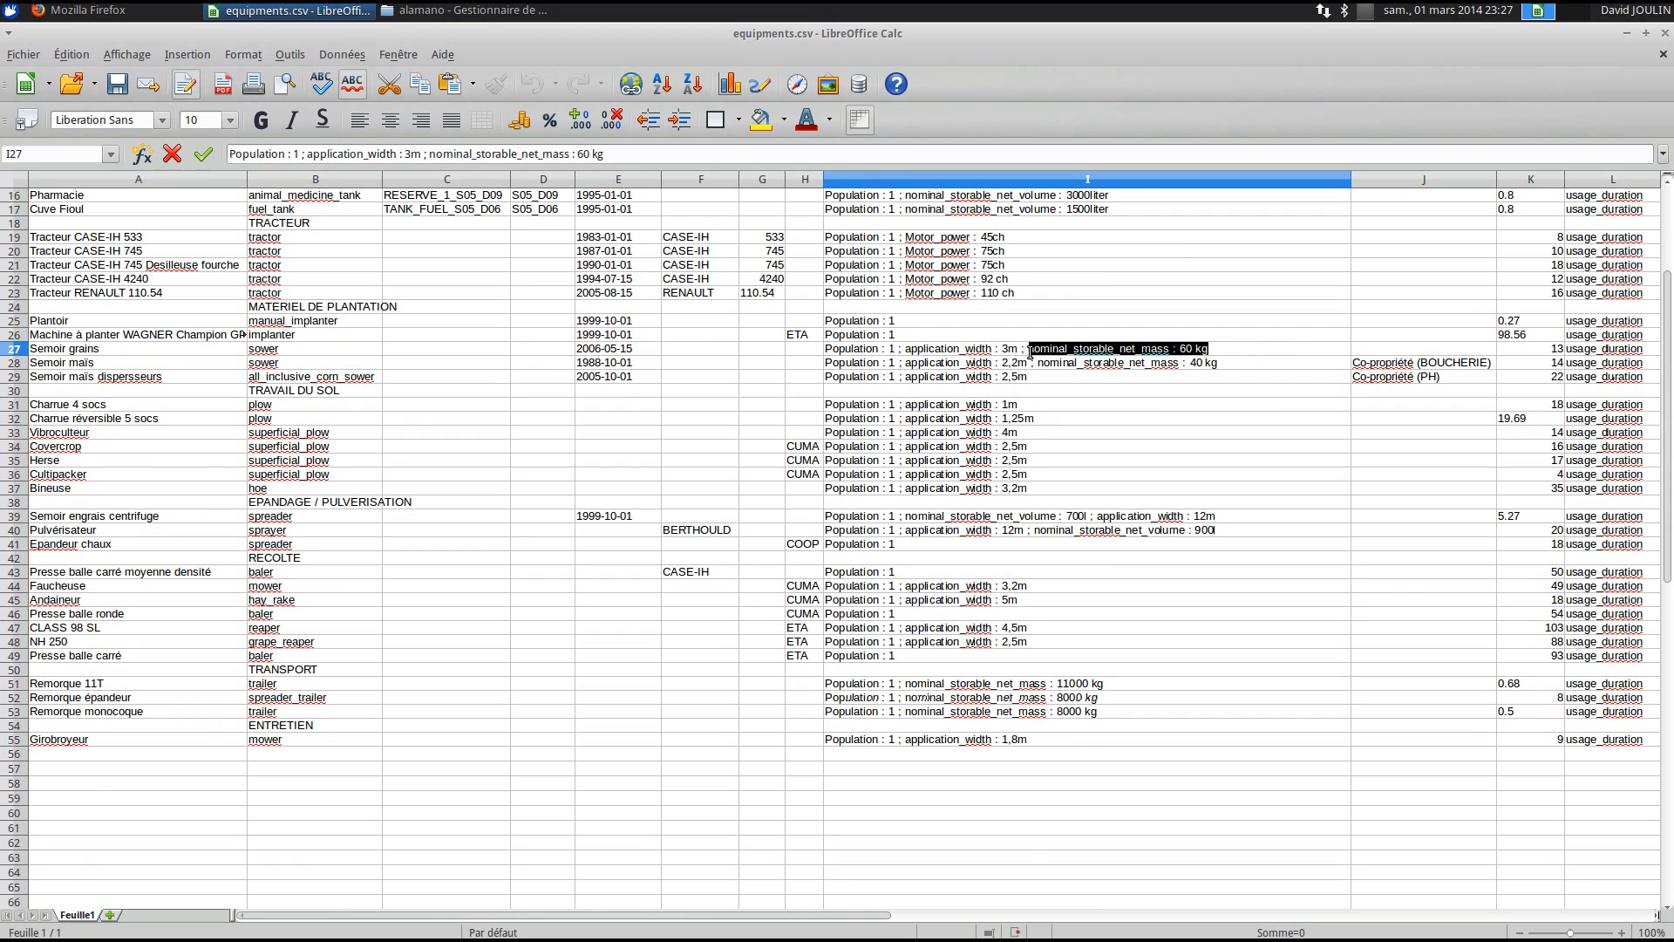
pyautogui.click(1030, 352)
pyautogui.click(1029, 376)
pyautogui.scroll(-3, 1027, 424)
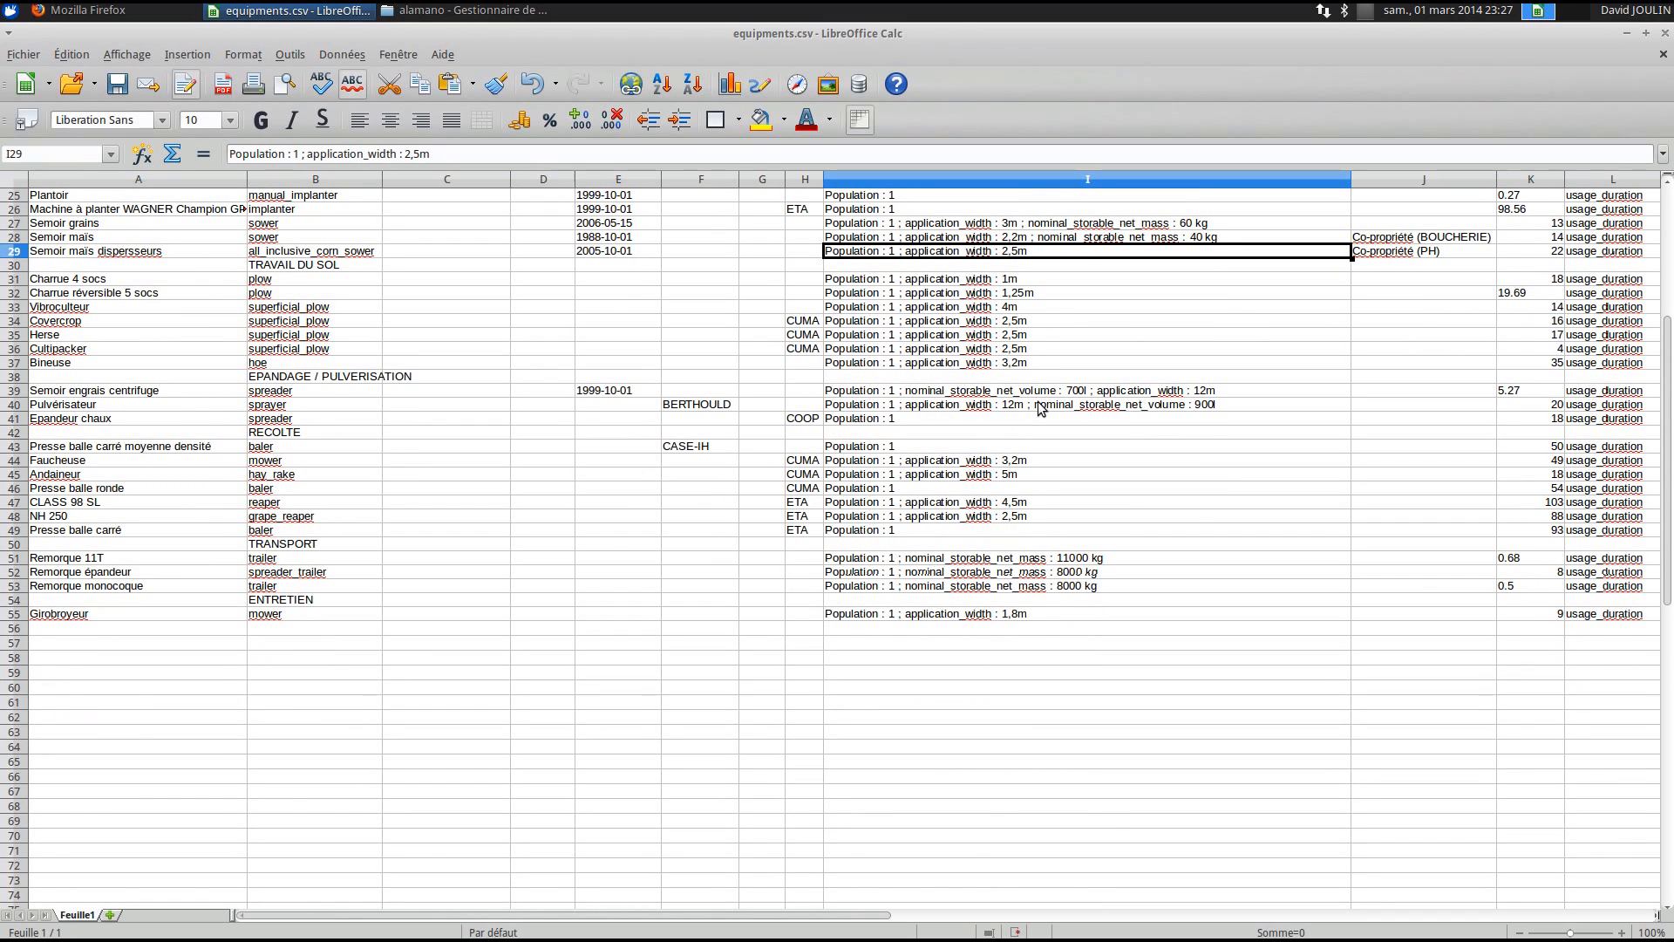
pyautogui.click(1057, 563)
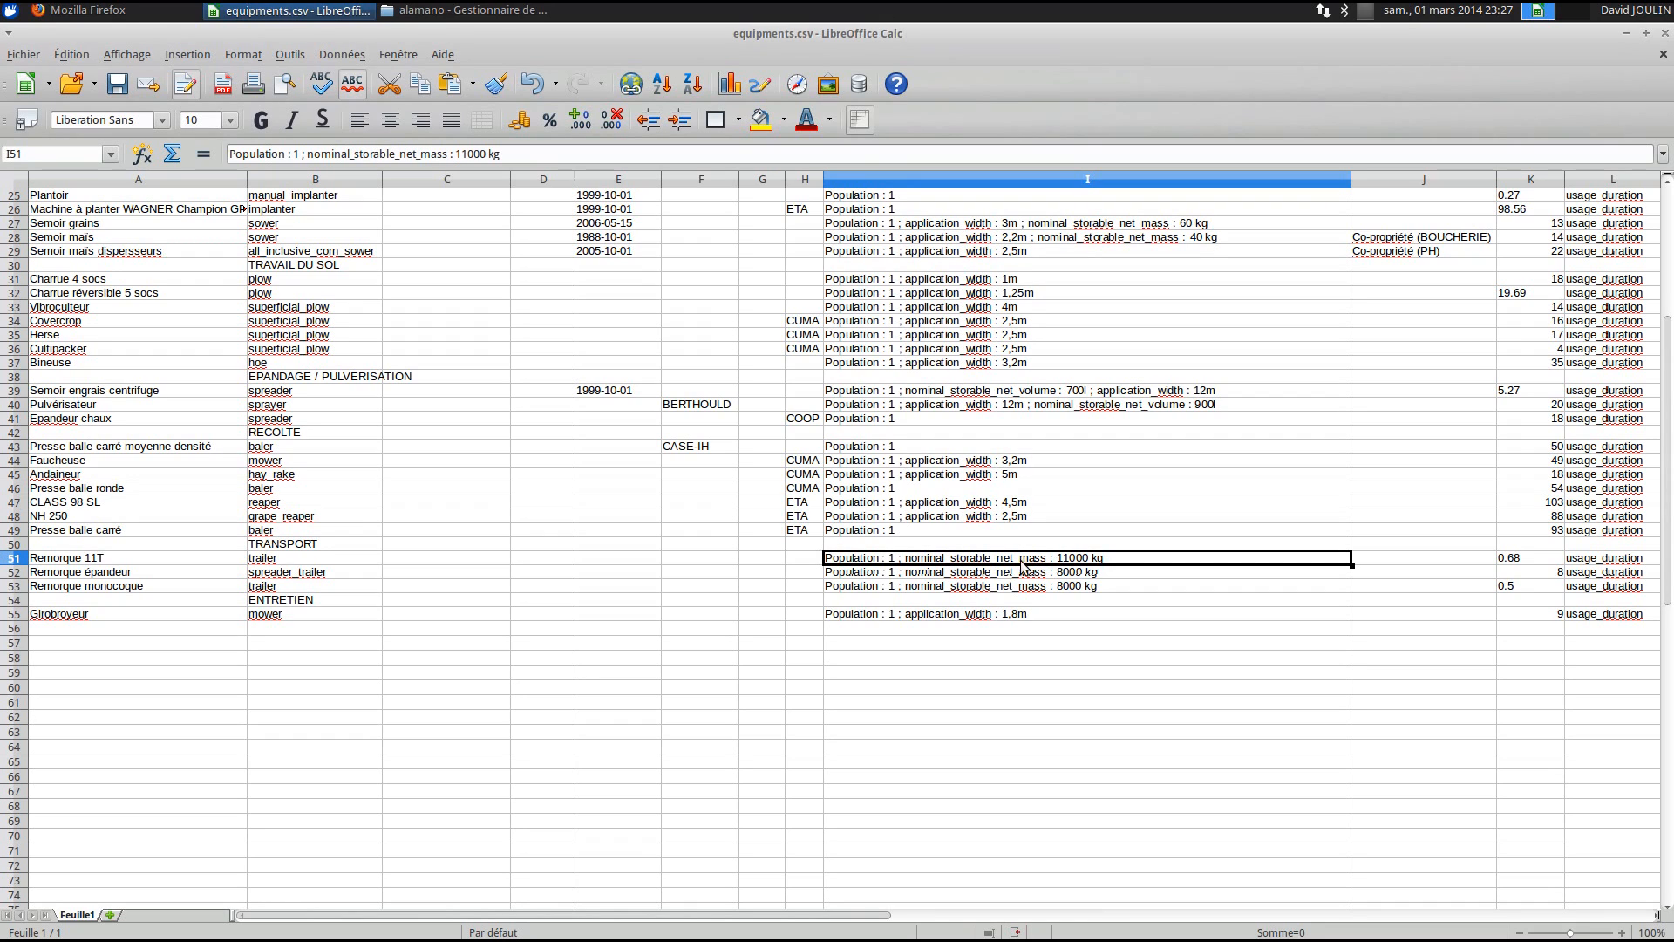
pyautogui.doubleClick(943, 563)
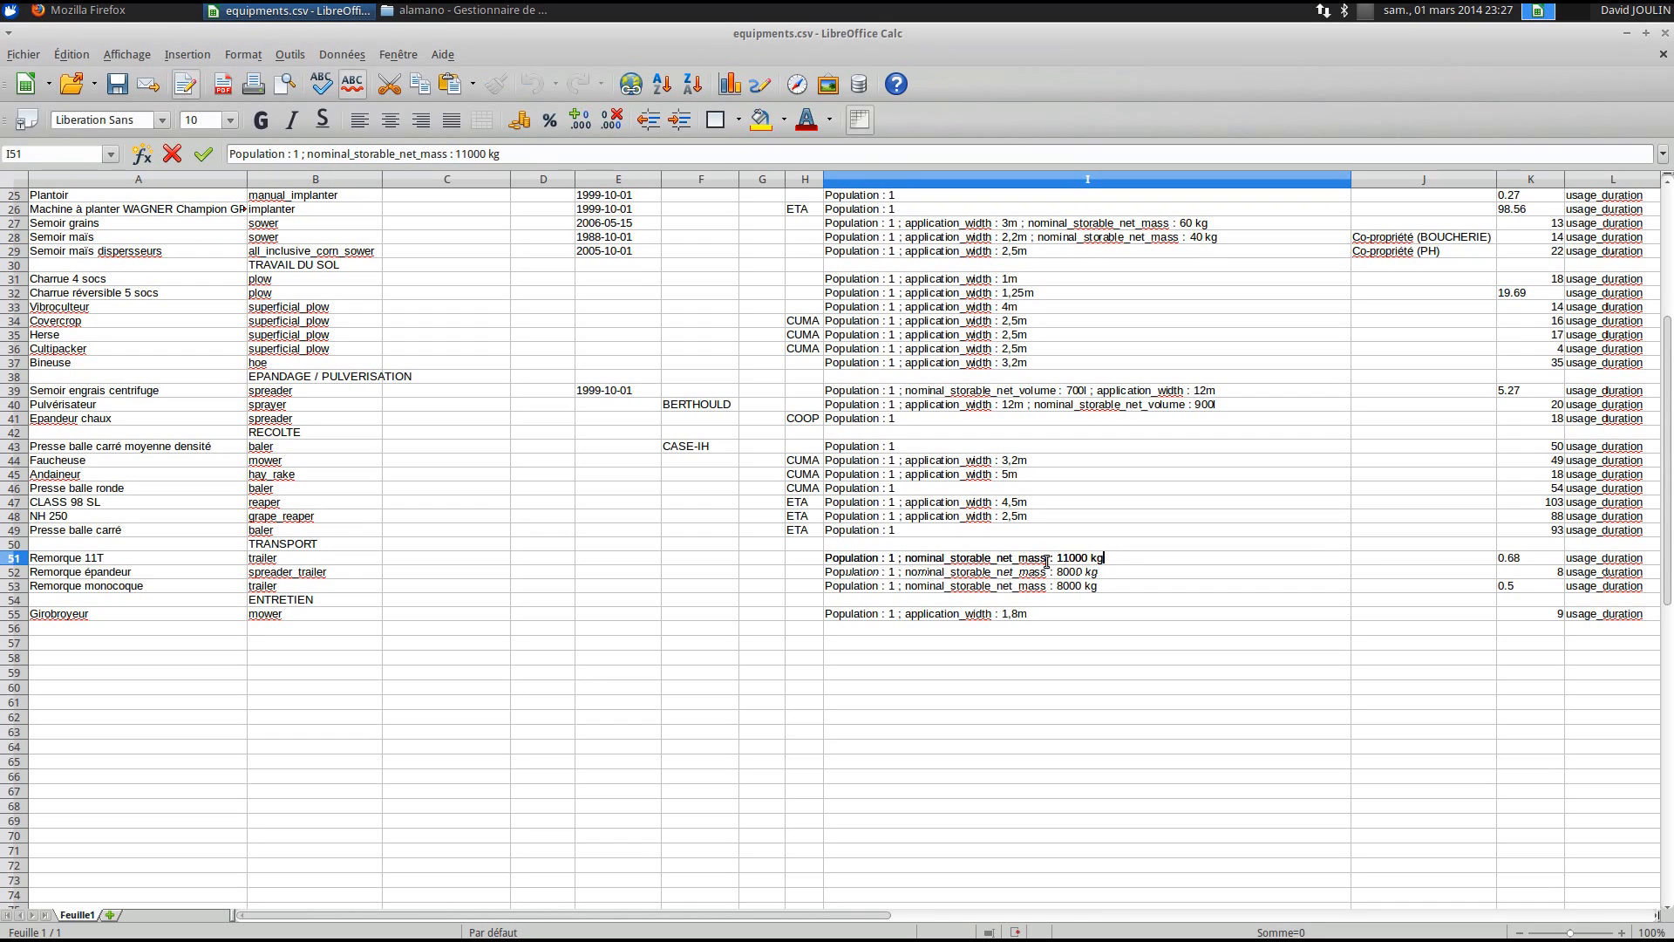
pyautogui.moveTo(1103, 560); pyautogui.dragTo(918, 563)
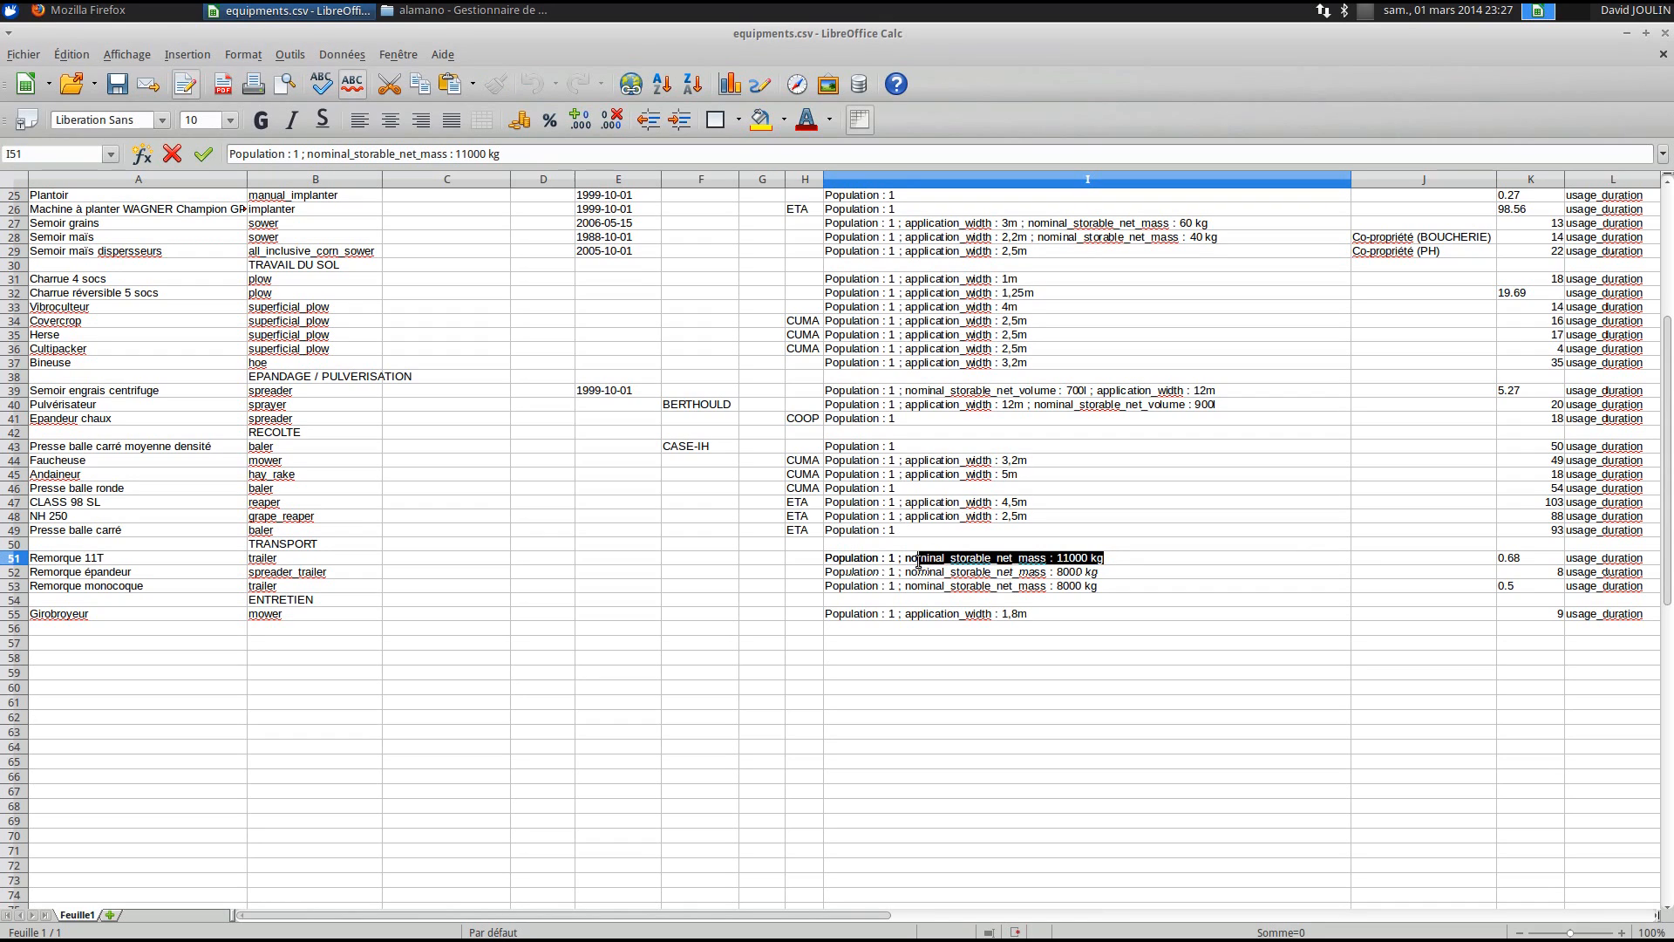
pyautogui.click(1165, 544)
pyautogui.scroll(8, 1224, 641)
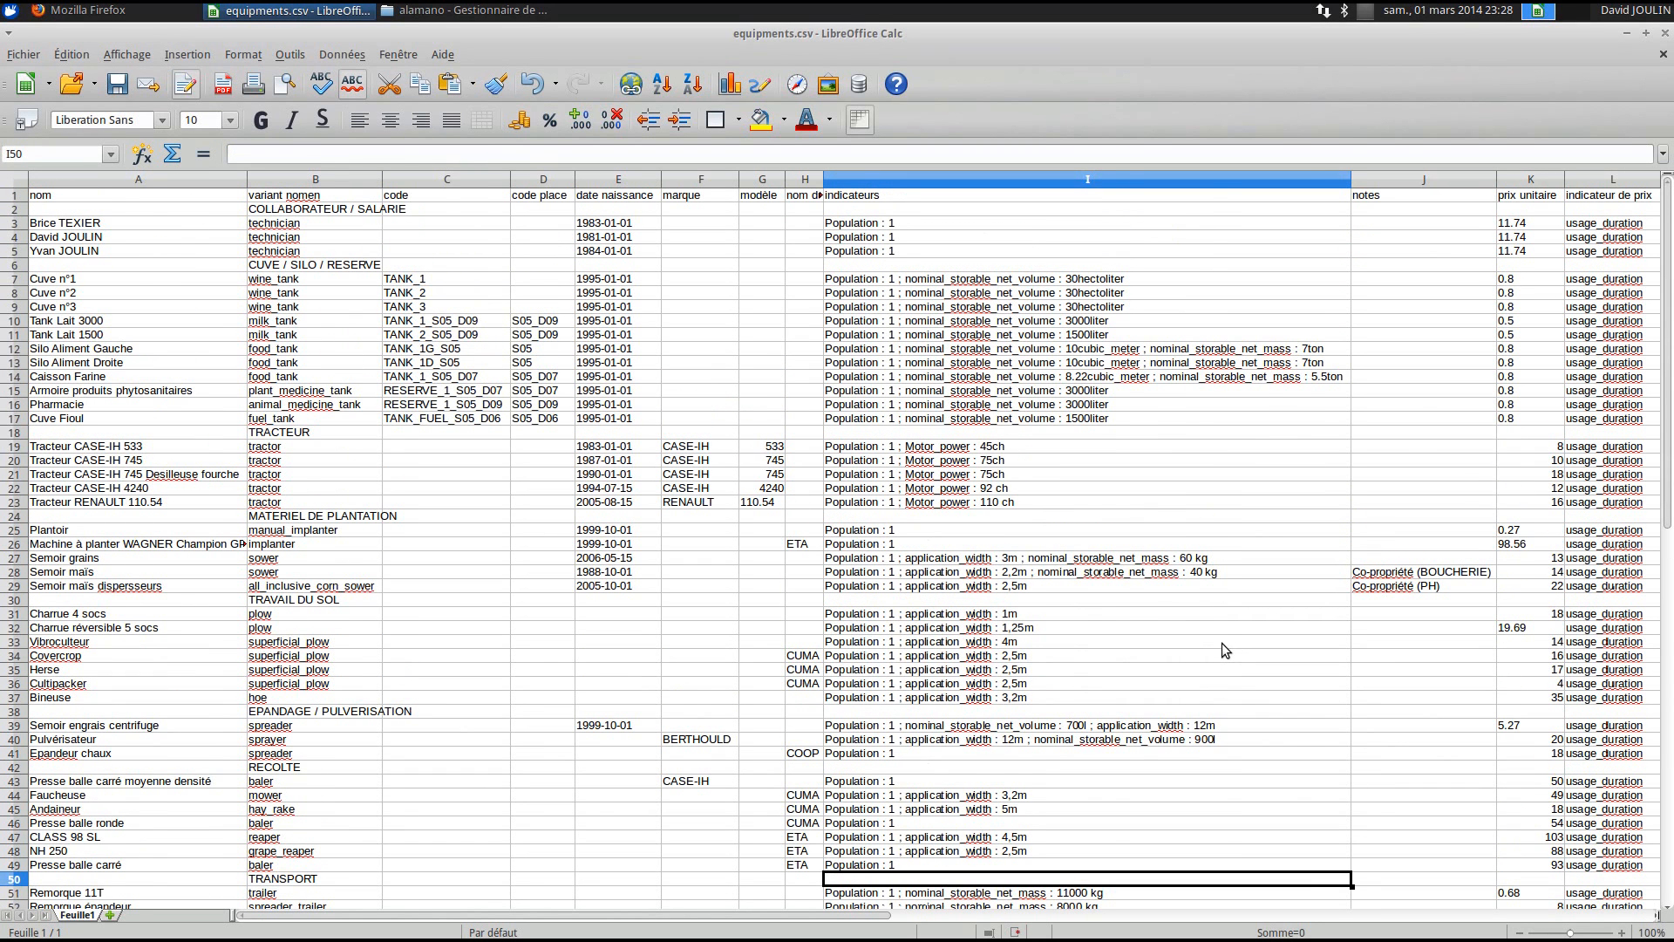
pyautogui.click(1421, 402)
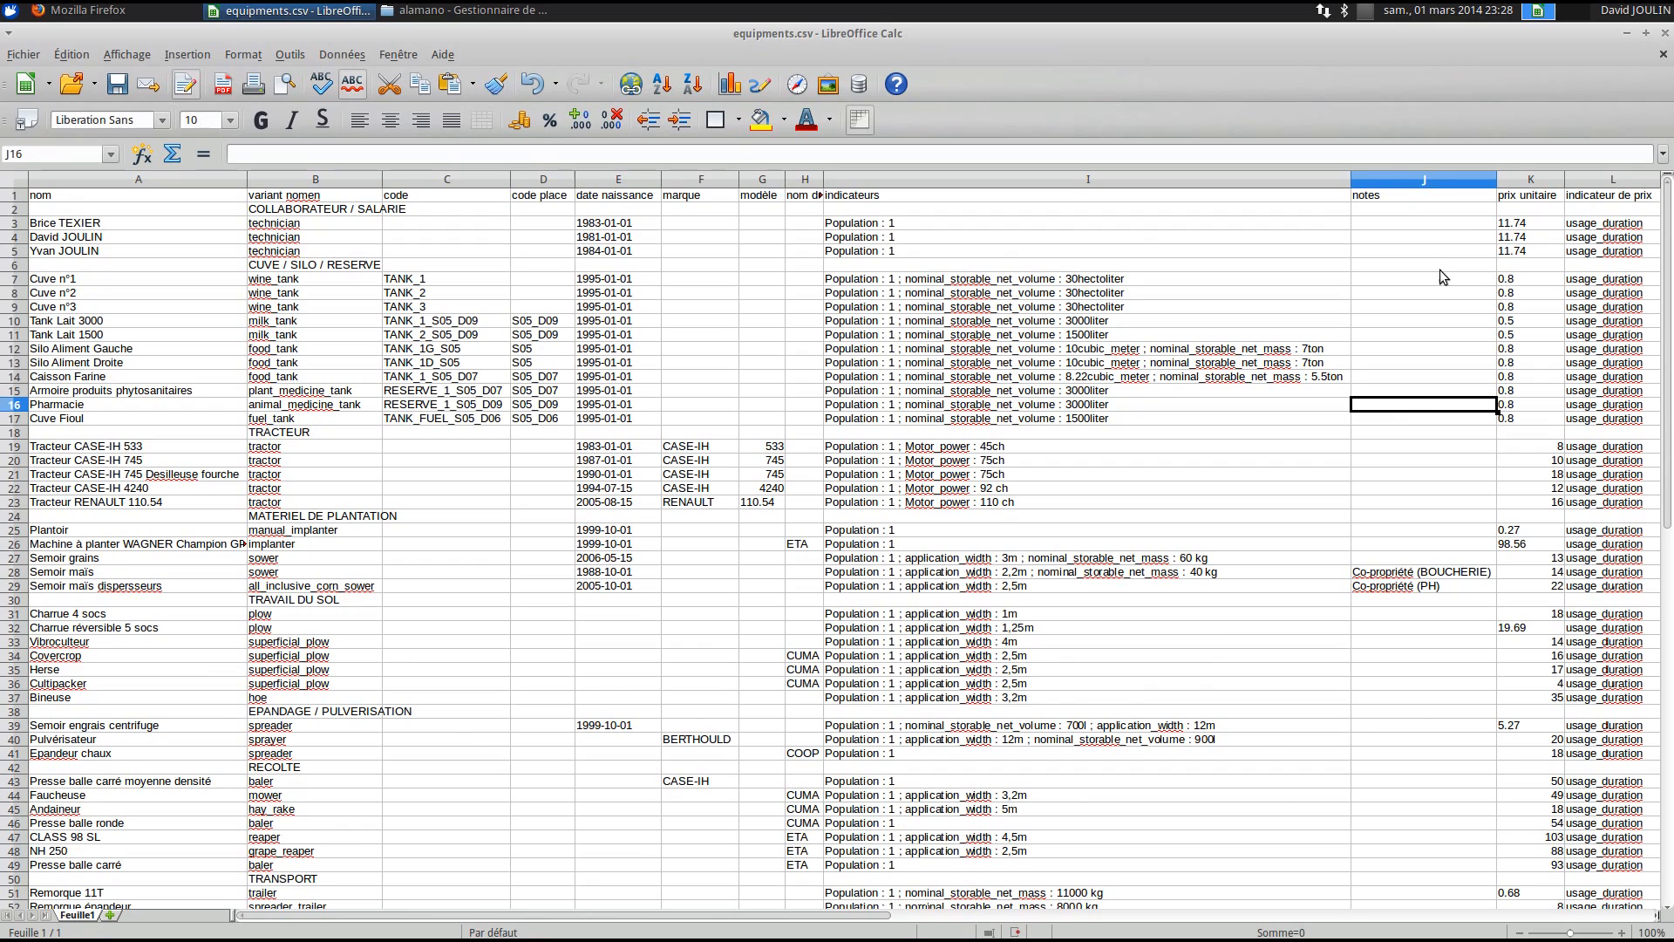
# - Review the prix unitaire and indicateur de prix columns, checking 11.74 in K3 and 5.27 in K39
pyautogui.click(1542, 181)
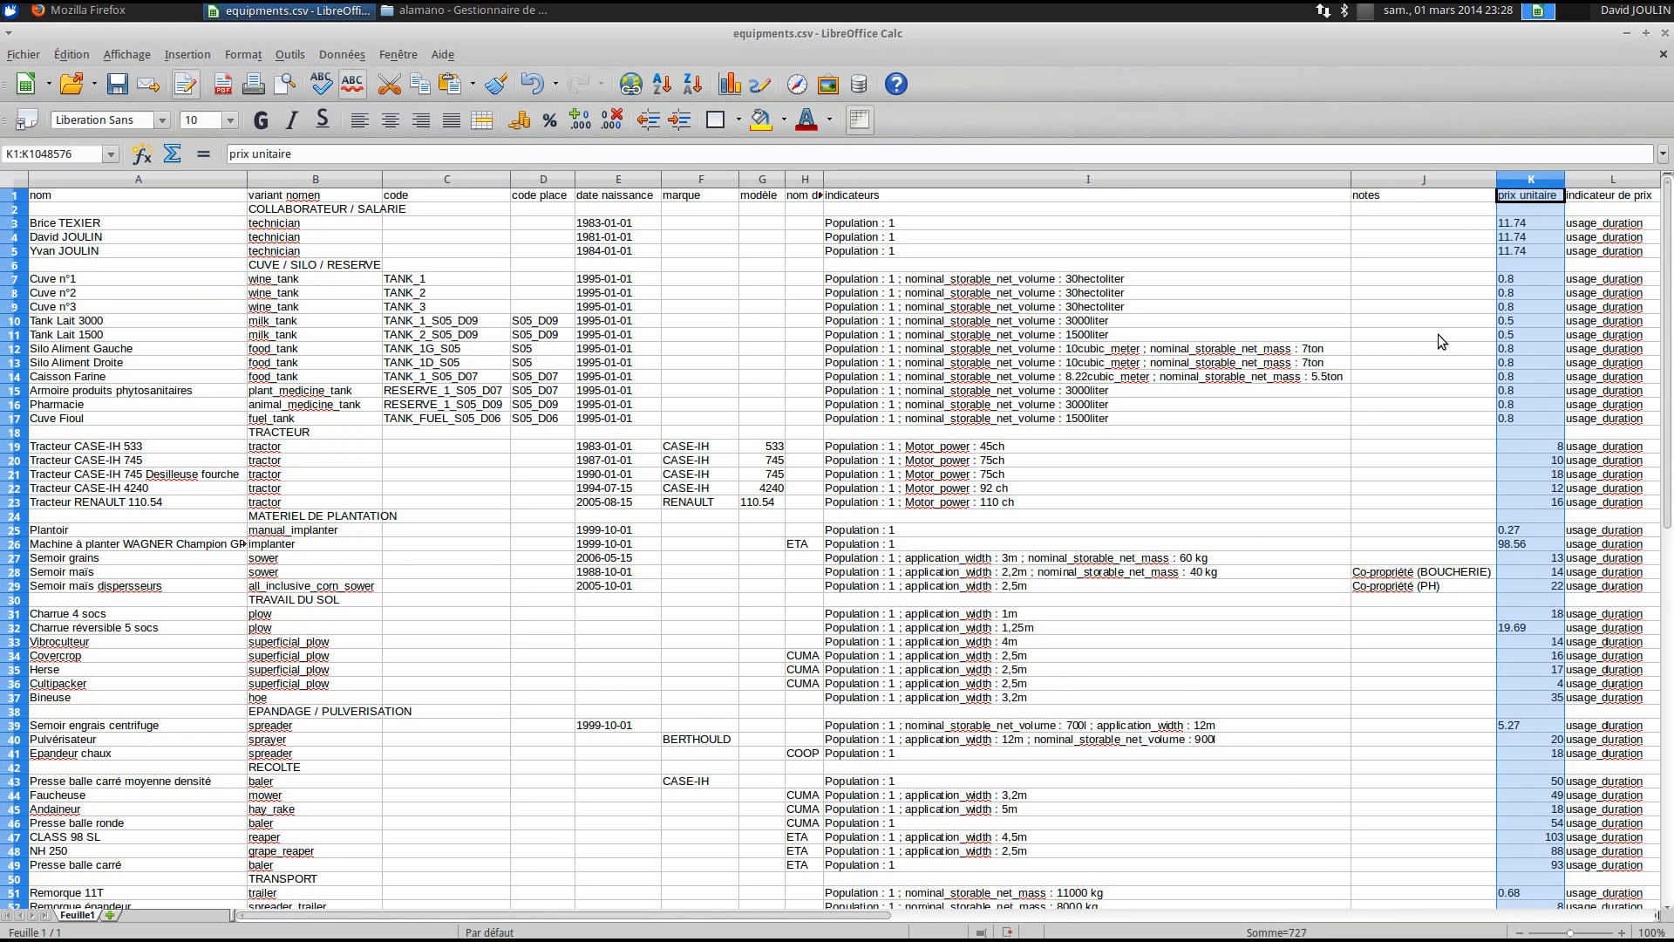
pyautogui.click(1617, 180)
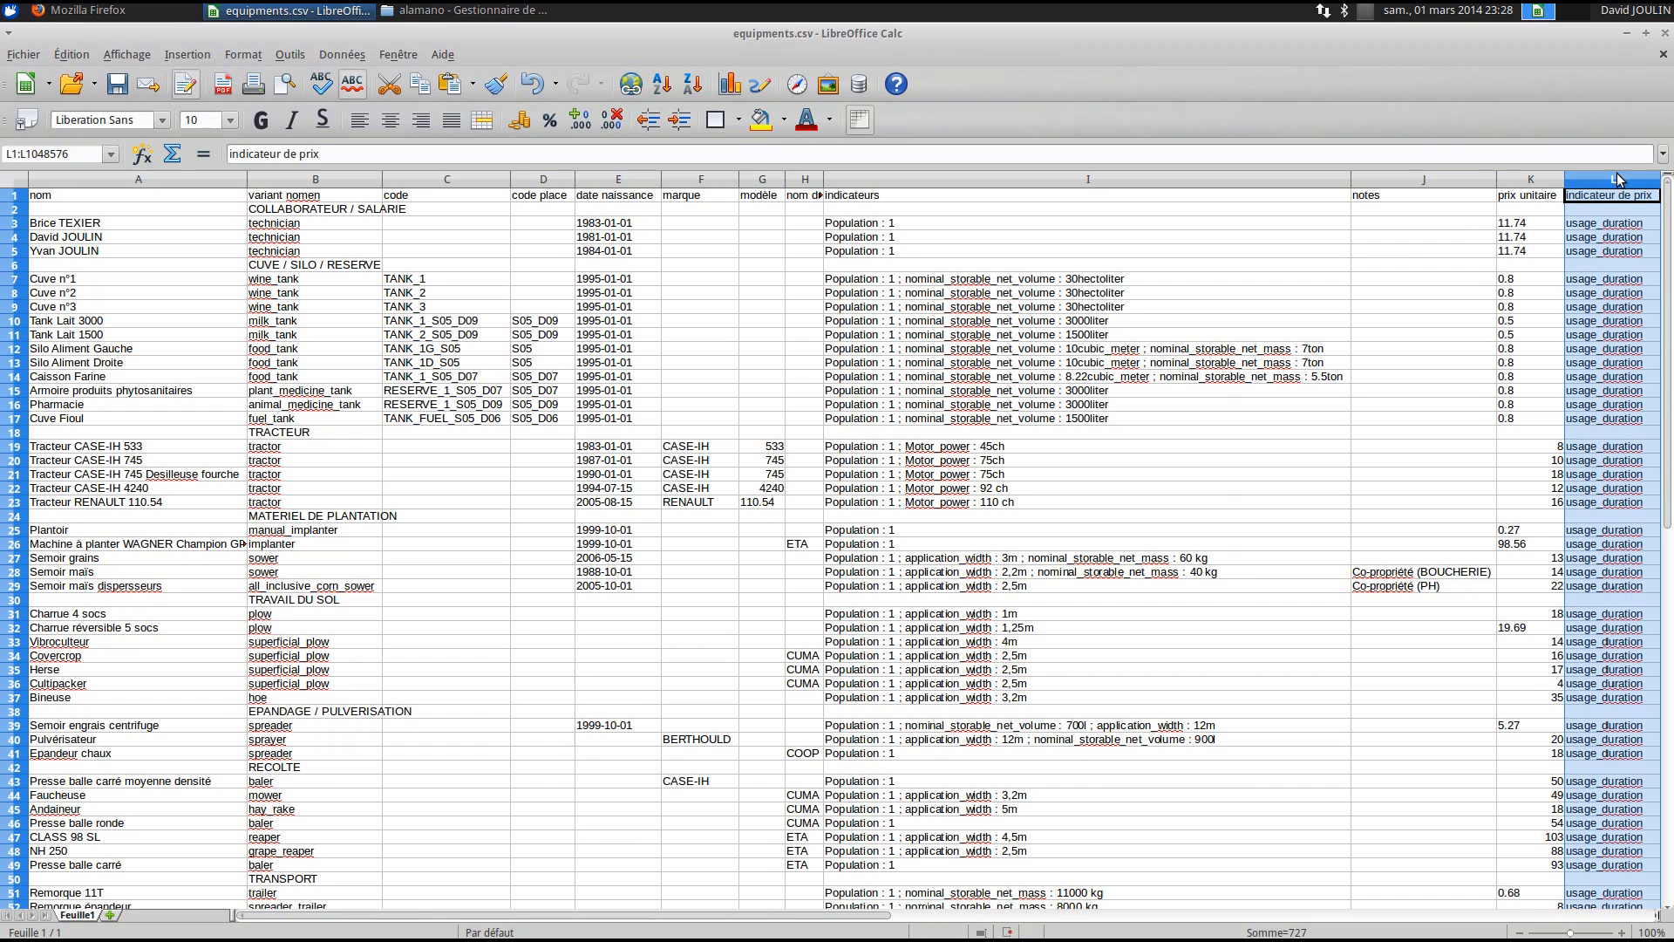
pyautogui.click(1601, 225)
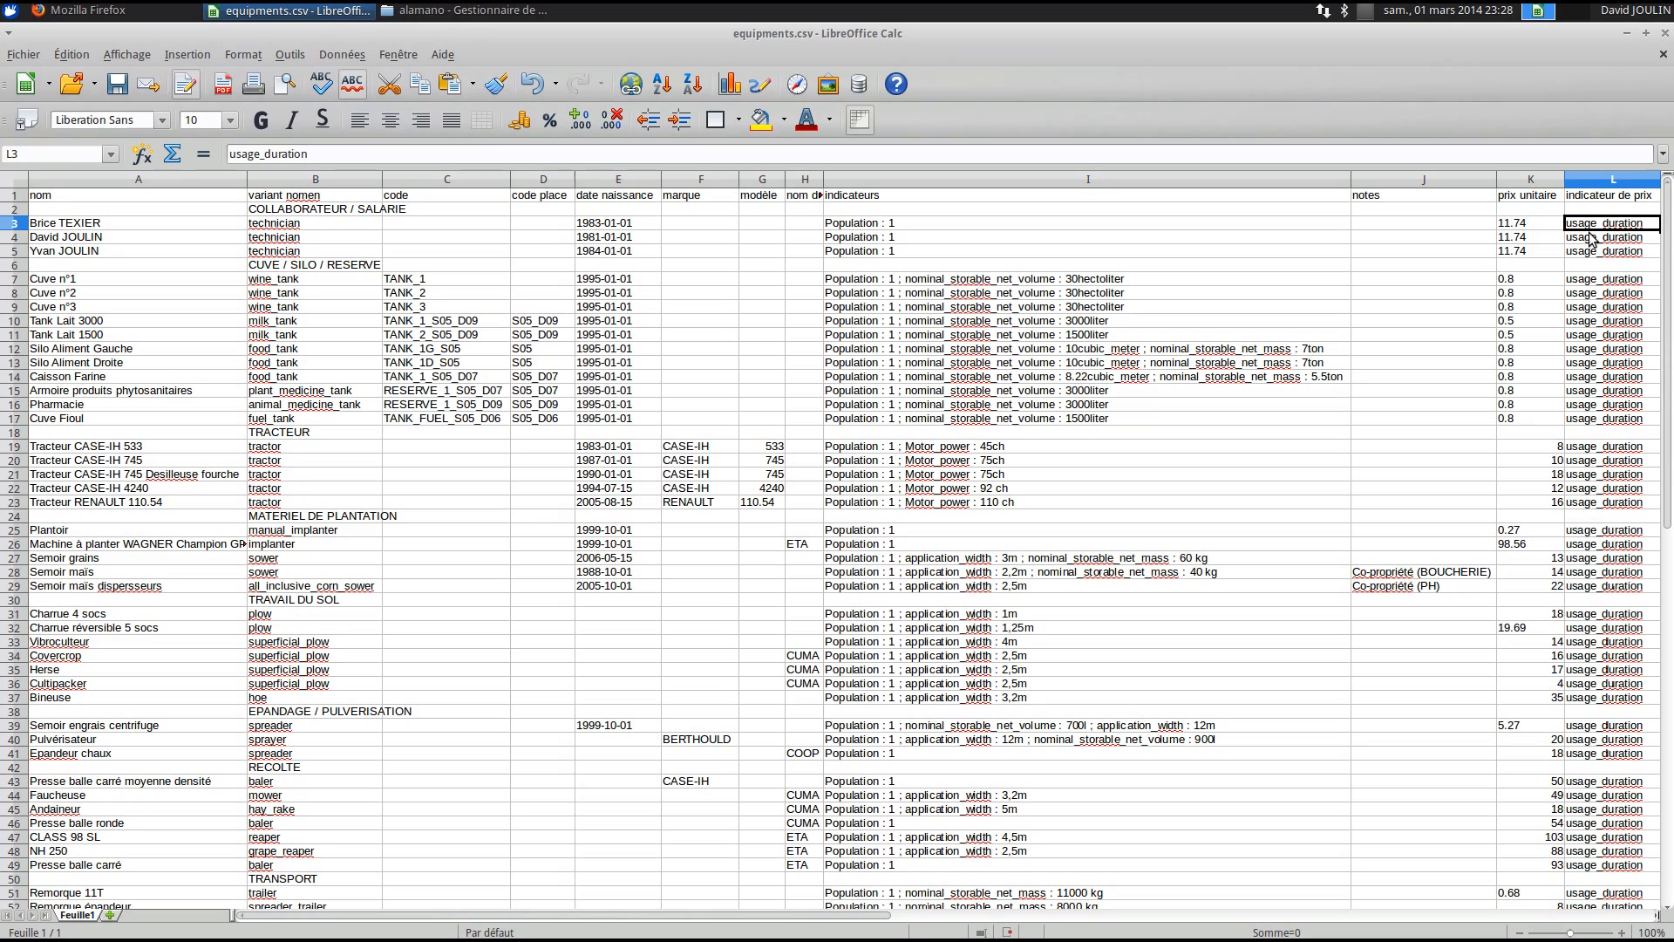
pyautogui.click(1540, 225)
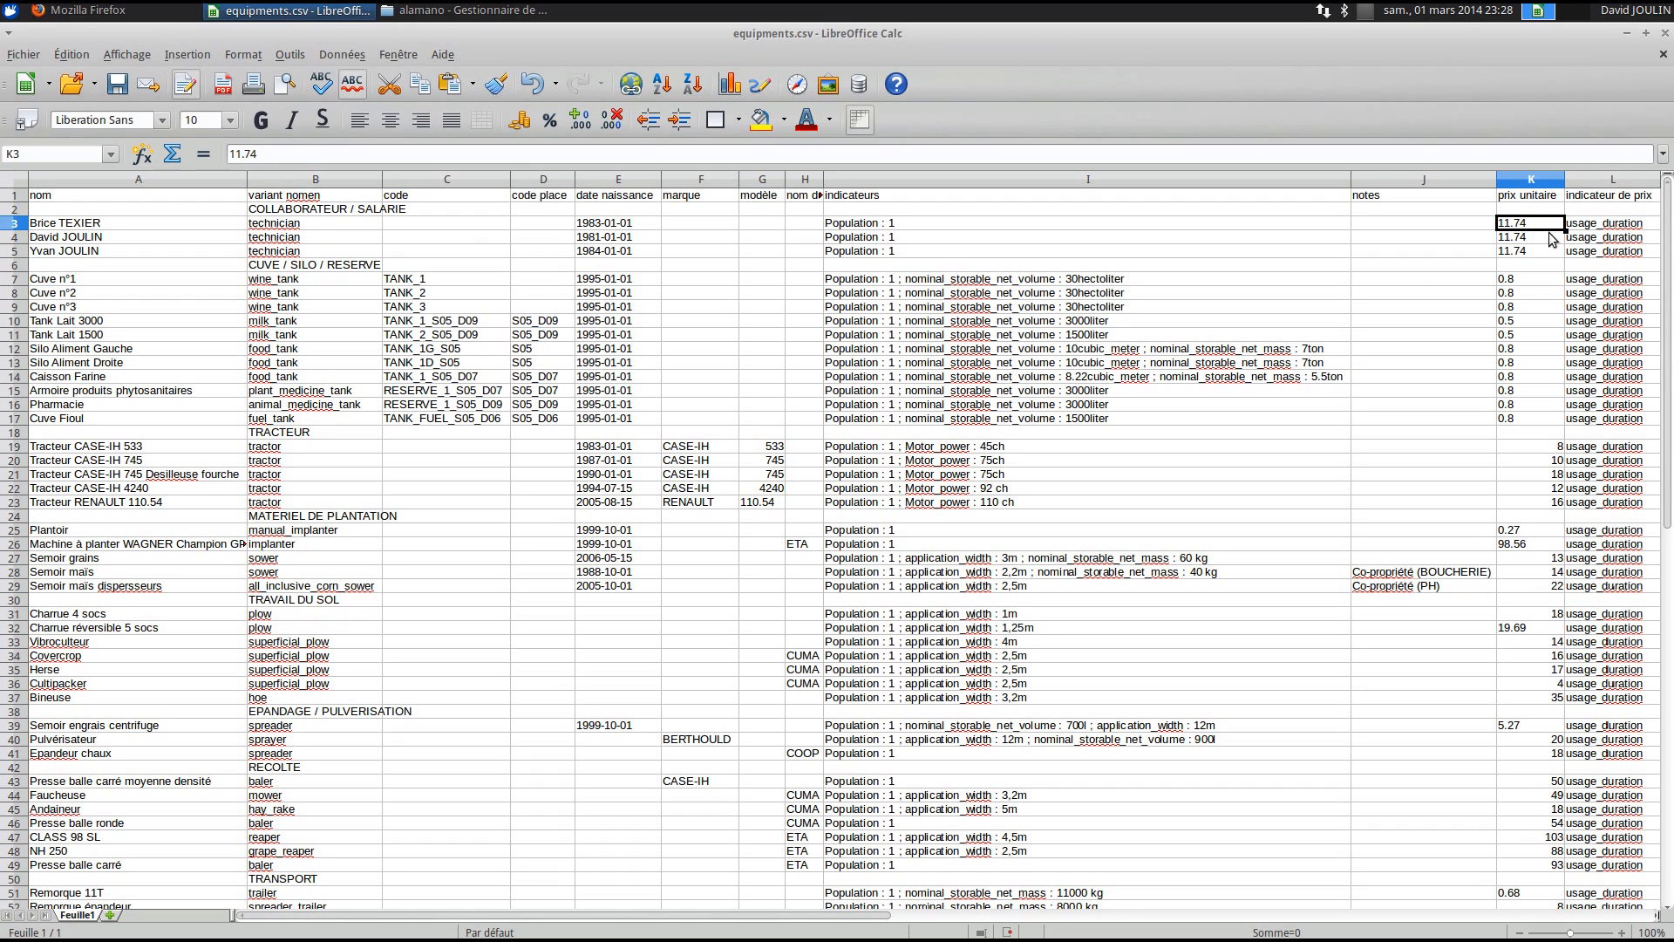
pyautogui.click(1578, 231)
pyautogui.scroll(-3, 1525, 364)
pyautogui.scroll(-2, 1526, 364)
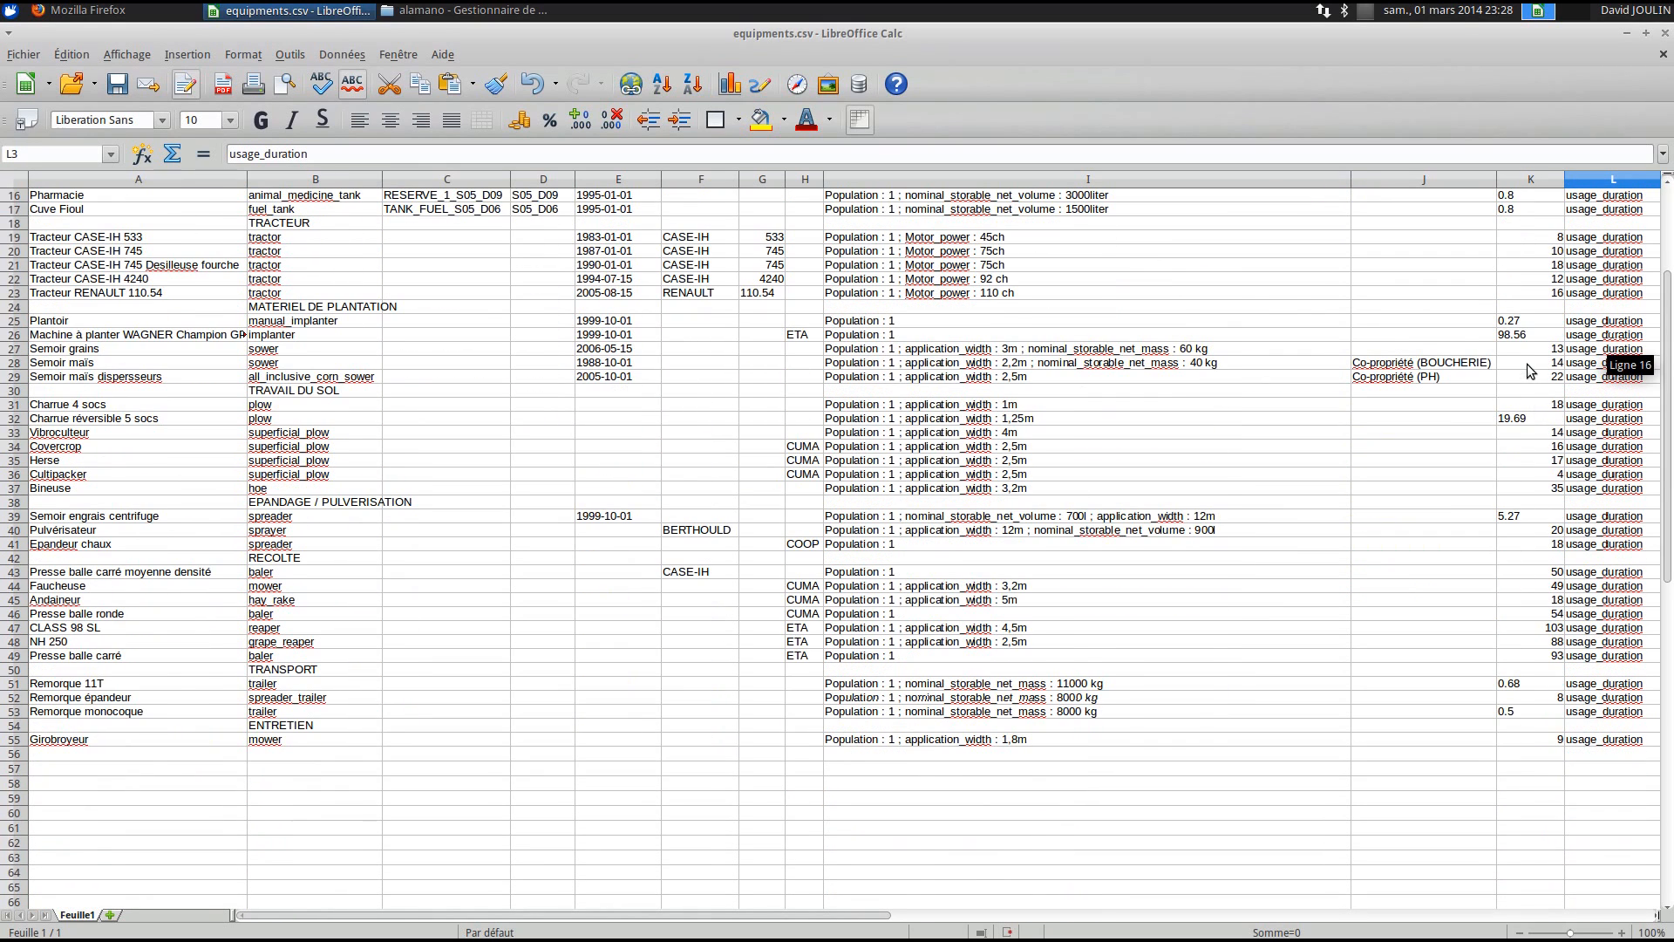
pyautogui.click(1540, 519)
pyautogui.hotkey('shift', 'Left')
pyautogui.hotkey('shift', 'Left')
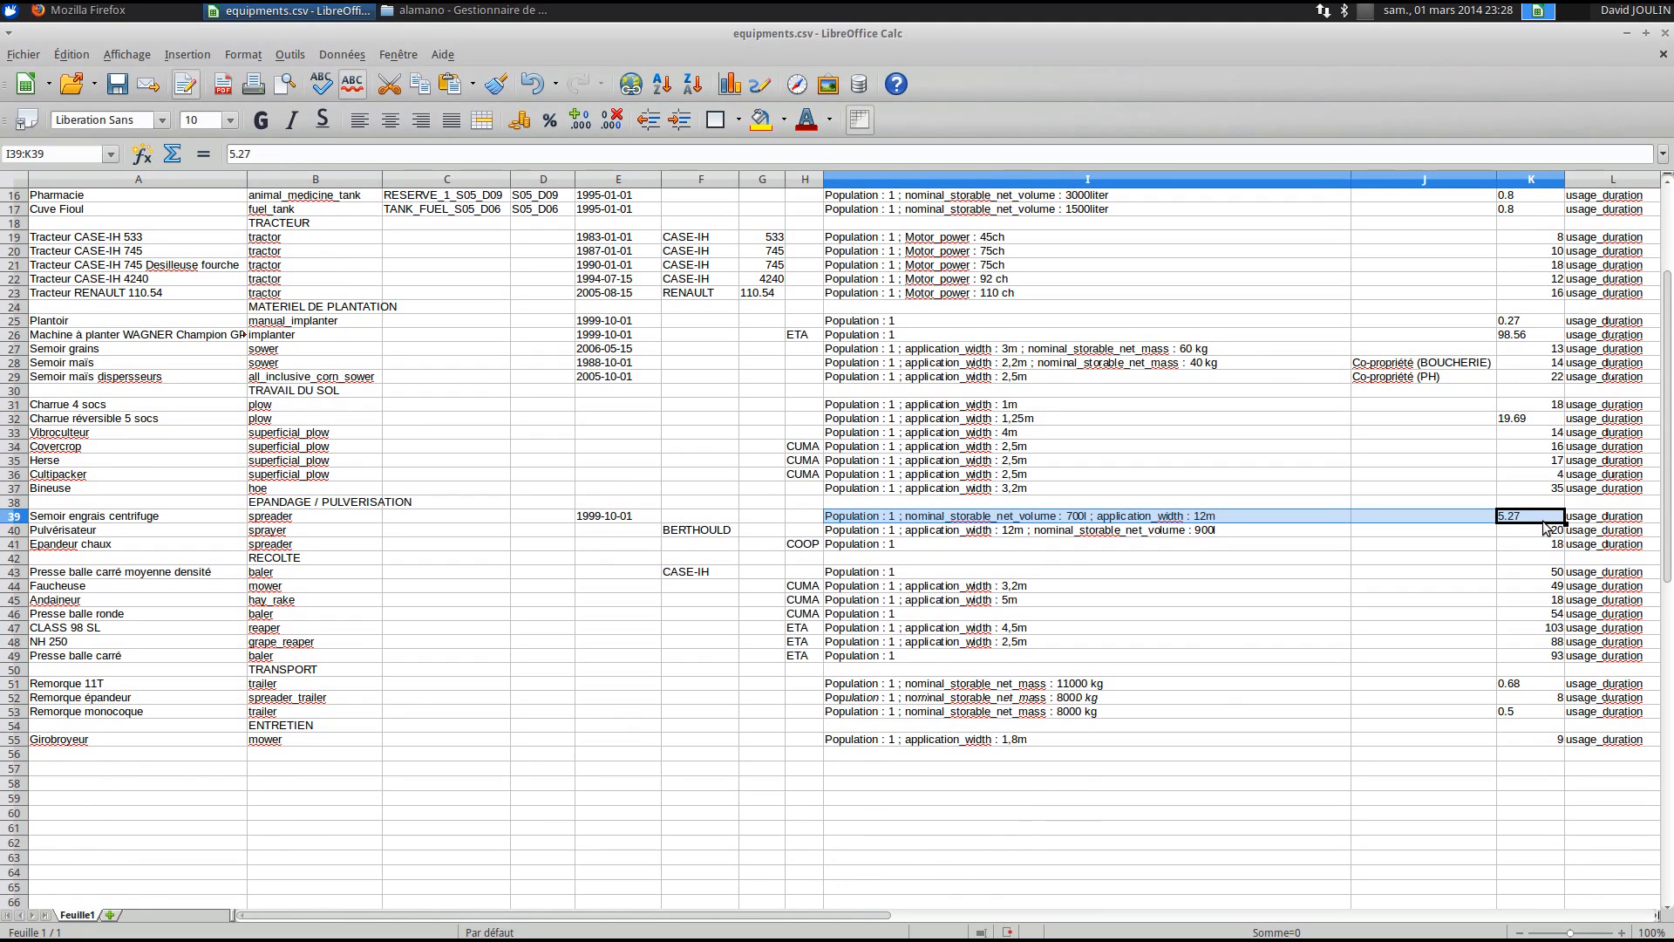
pyautogui.click(1547, 524)
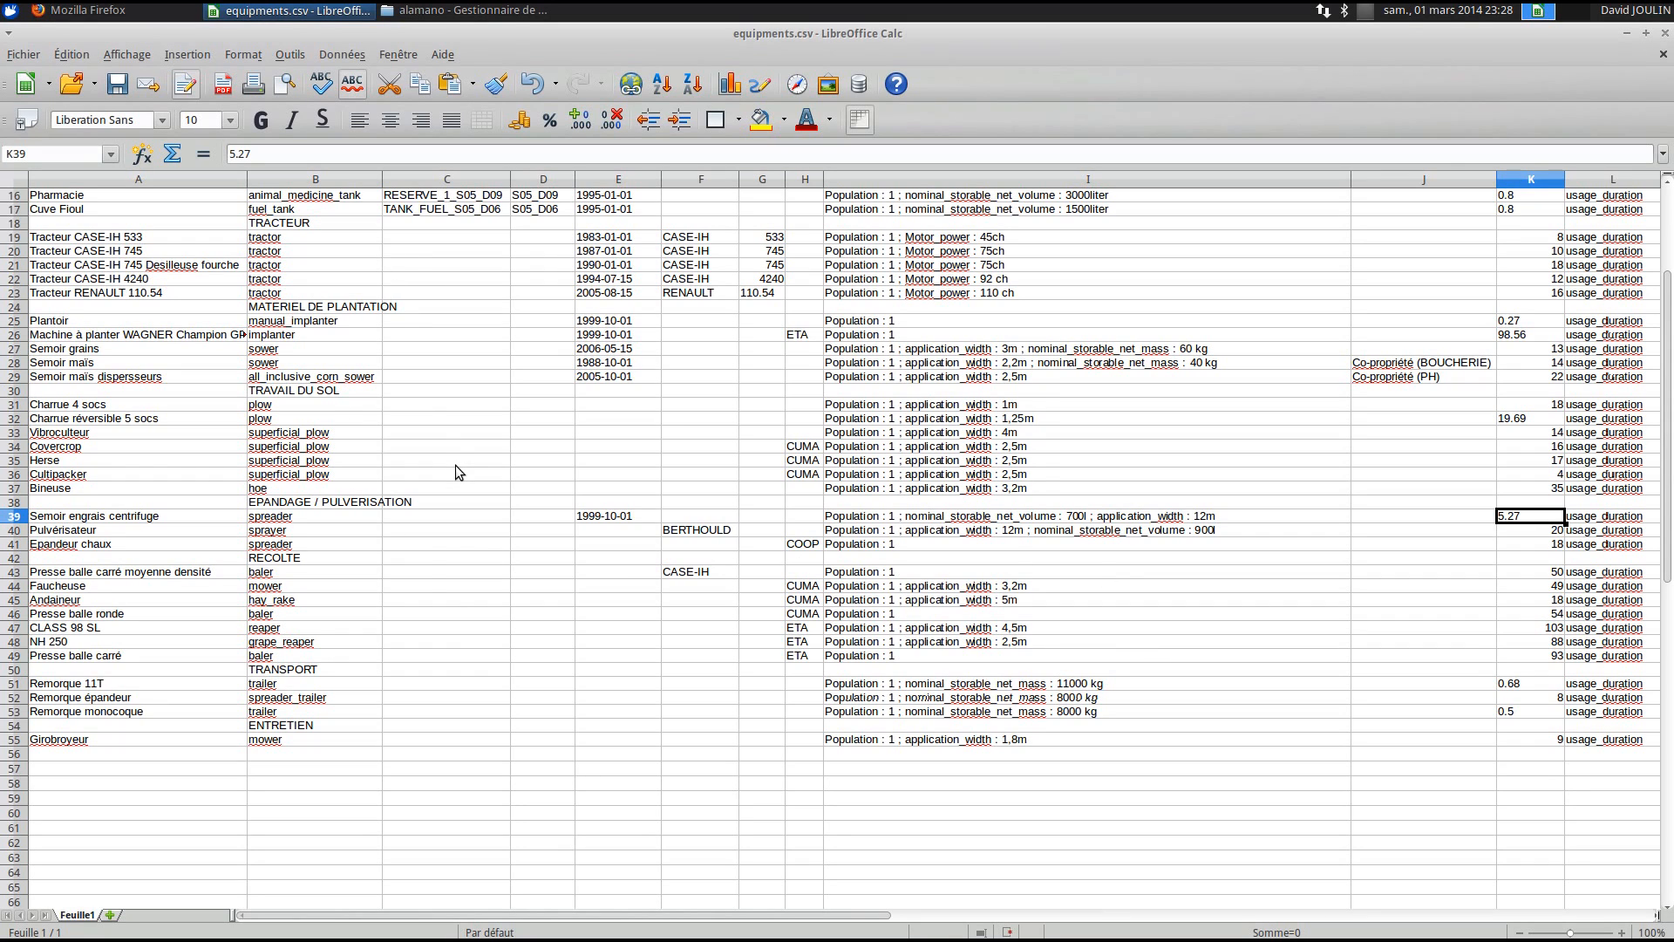
# - Save equipments.csv in Text CSV format and close the Calc window
pyautogui.hotkey('ctrl', 's')
pyautogui.click(757, 494)
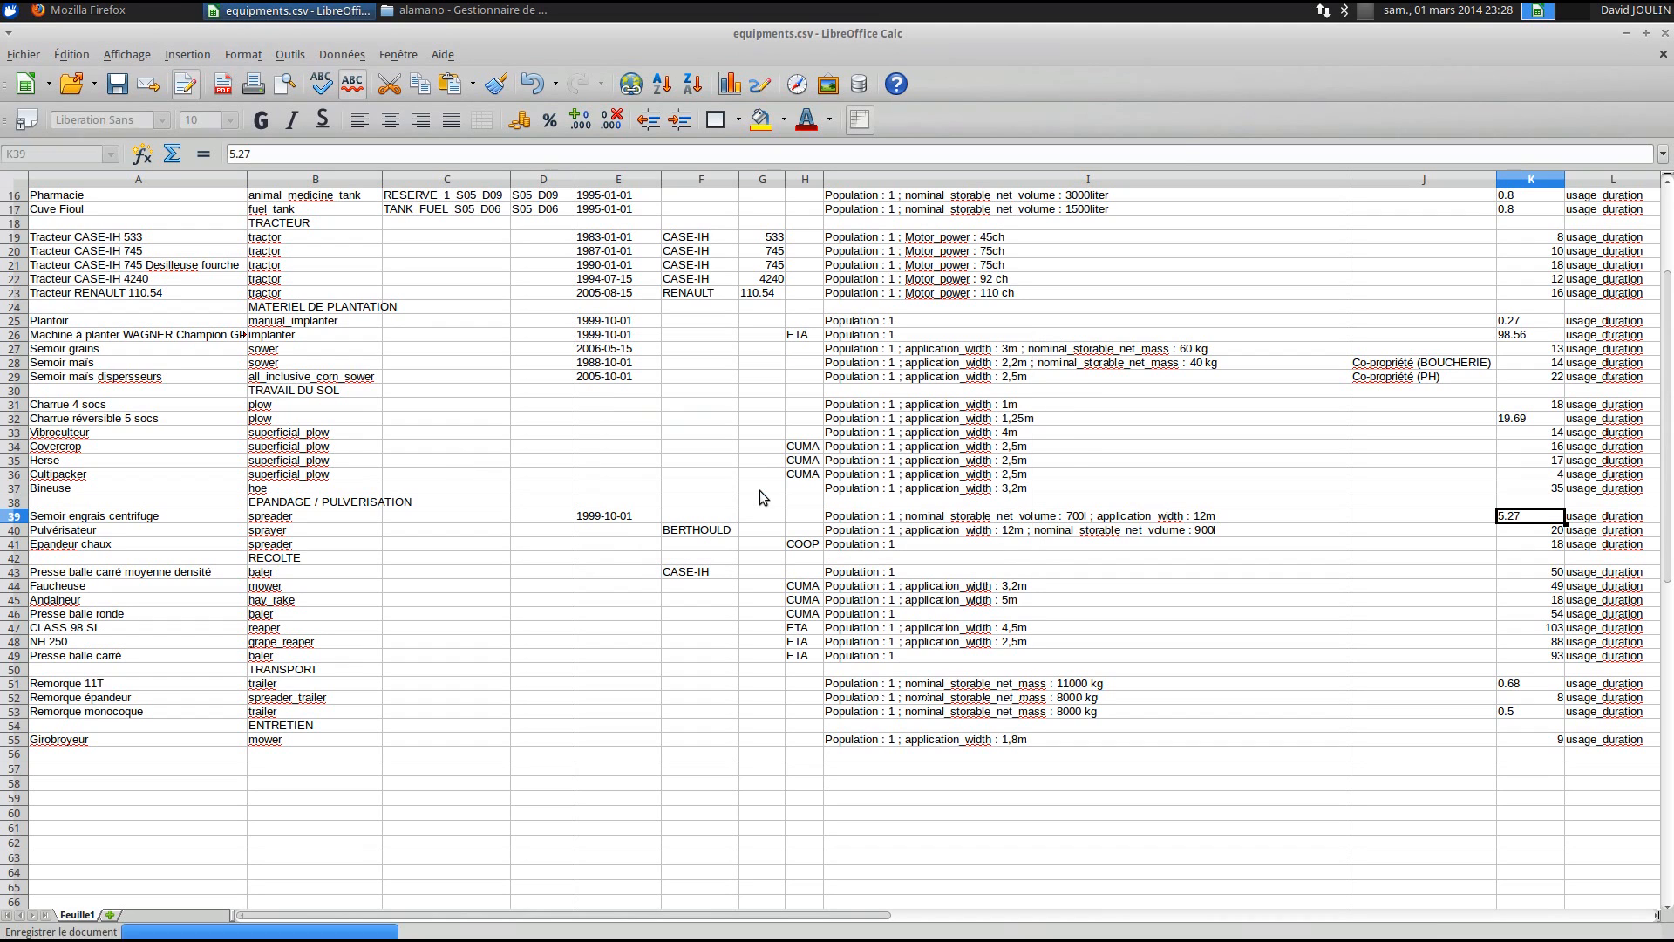
pyautogui.click(1665, 34)
# - Return to Firefox and go from the Stock first_run wiki tab to the Lancement page
pyautogui.click(710, 462)
pyautogui.click(148, 9)
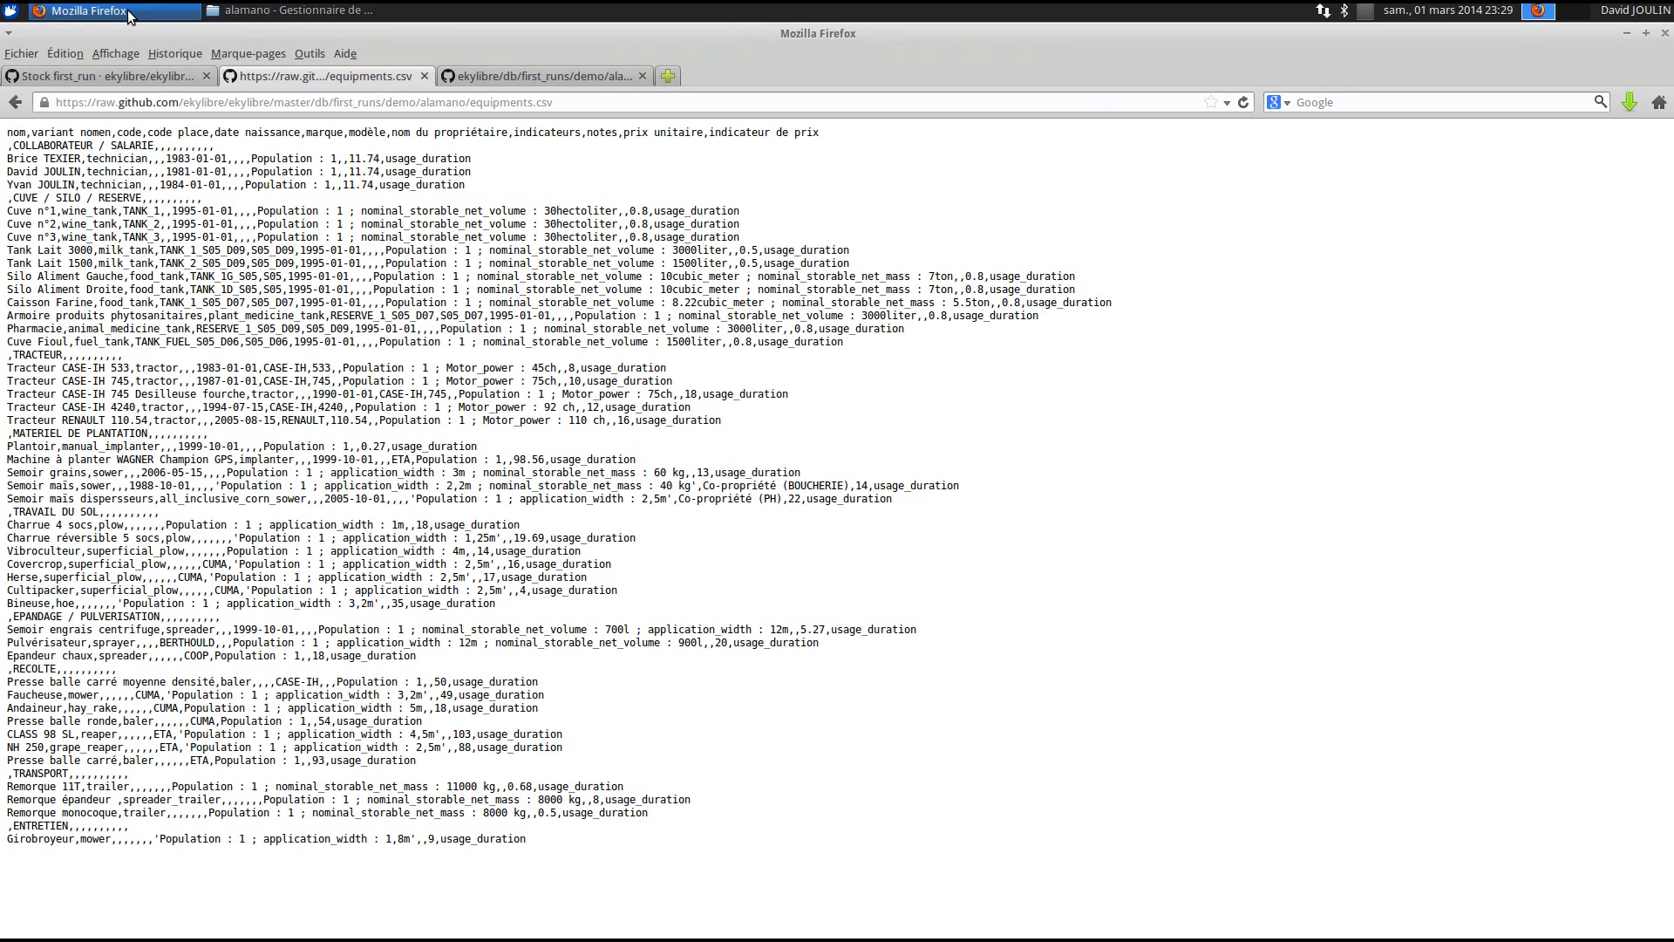
pyautogui.click(115, 77)
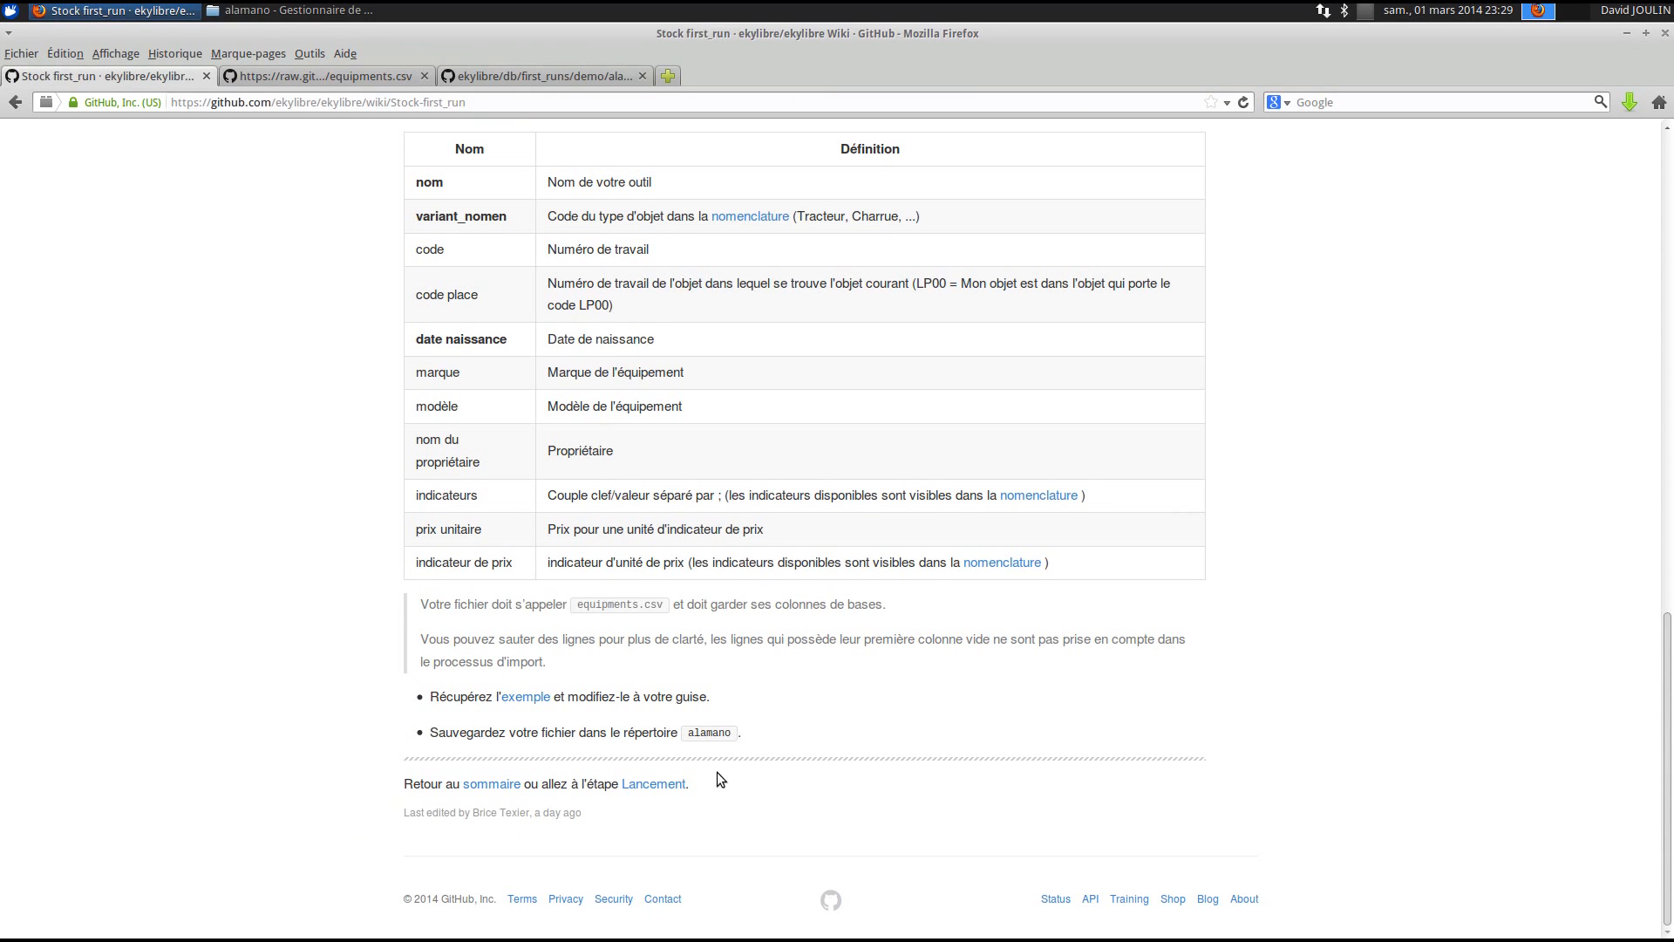
pyautogui.click(670, 784)
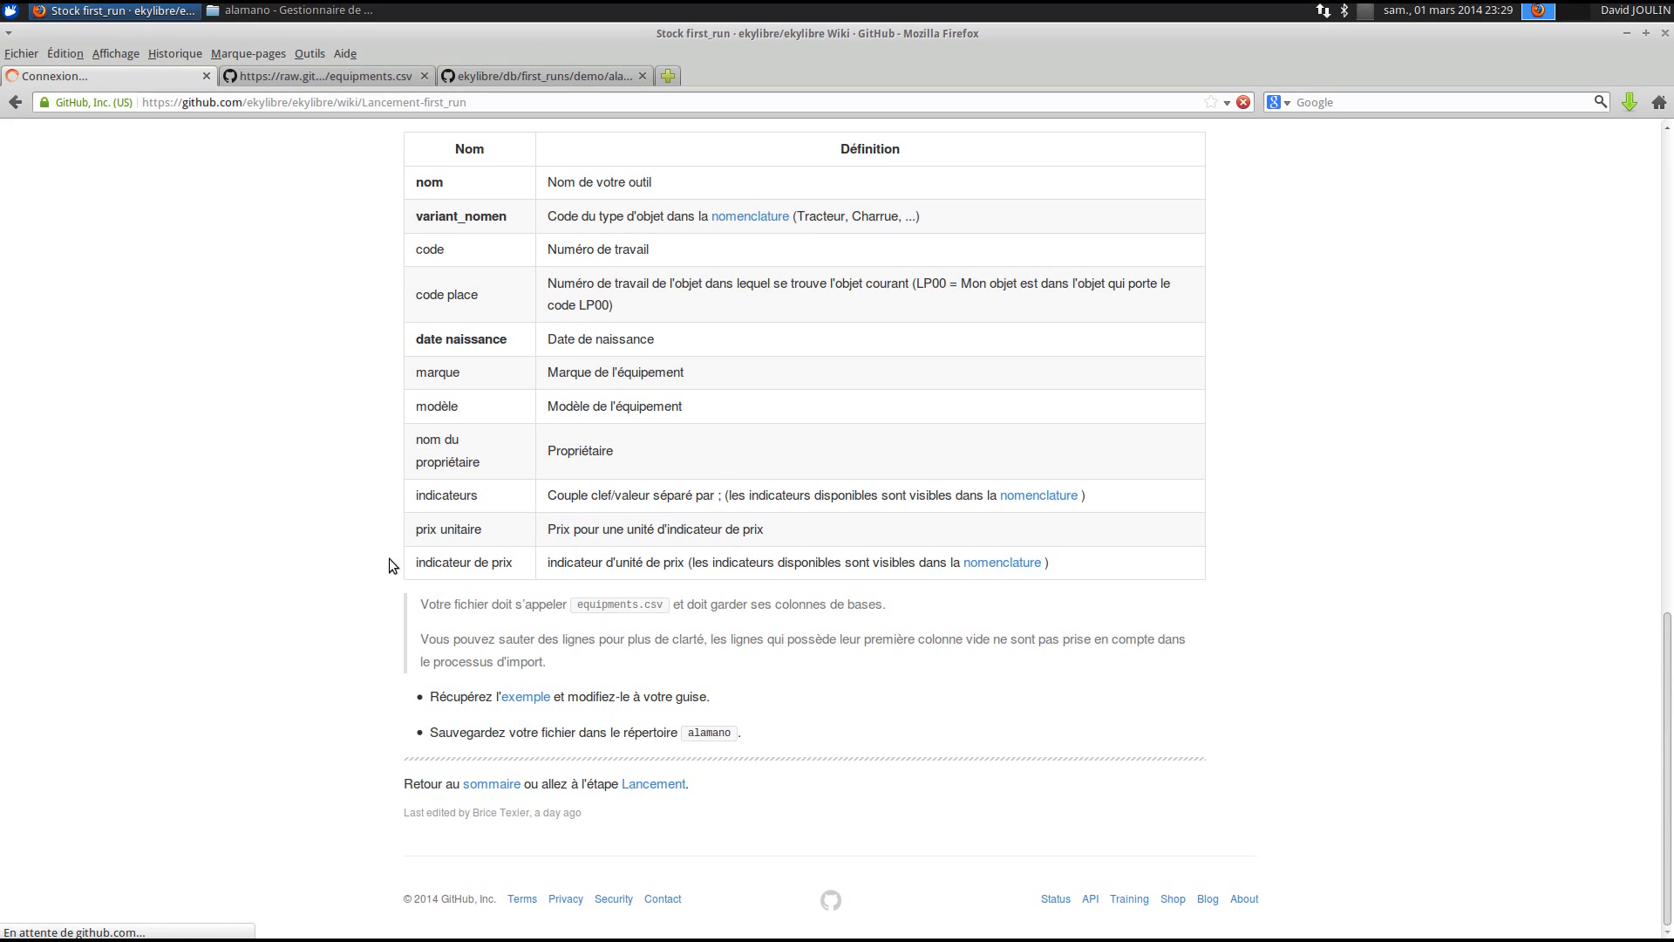
# - Go back to the First run n1 contents page and open the Activités step
pyautogui.scroll(-1, 351, 546)
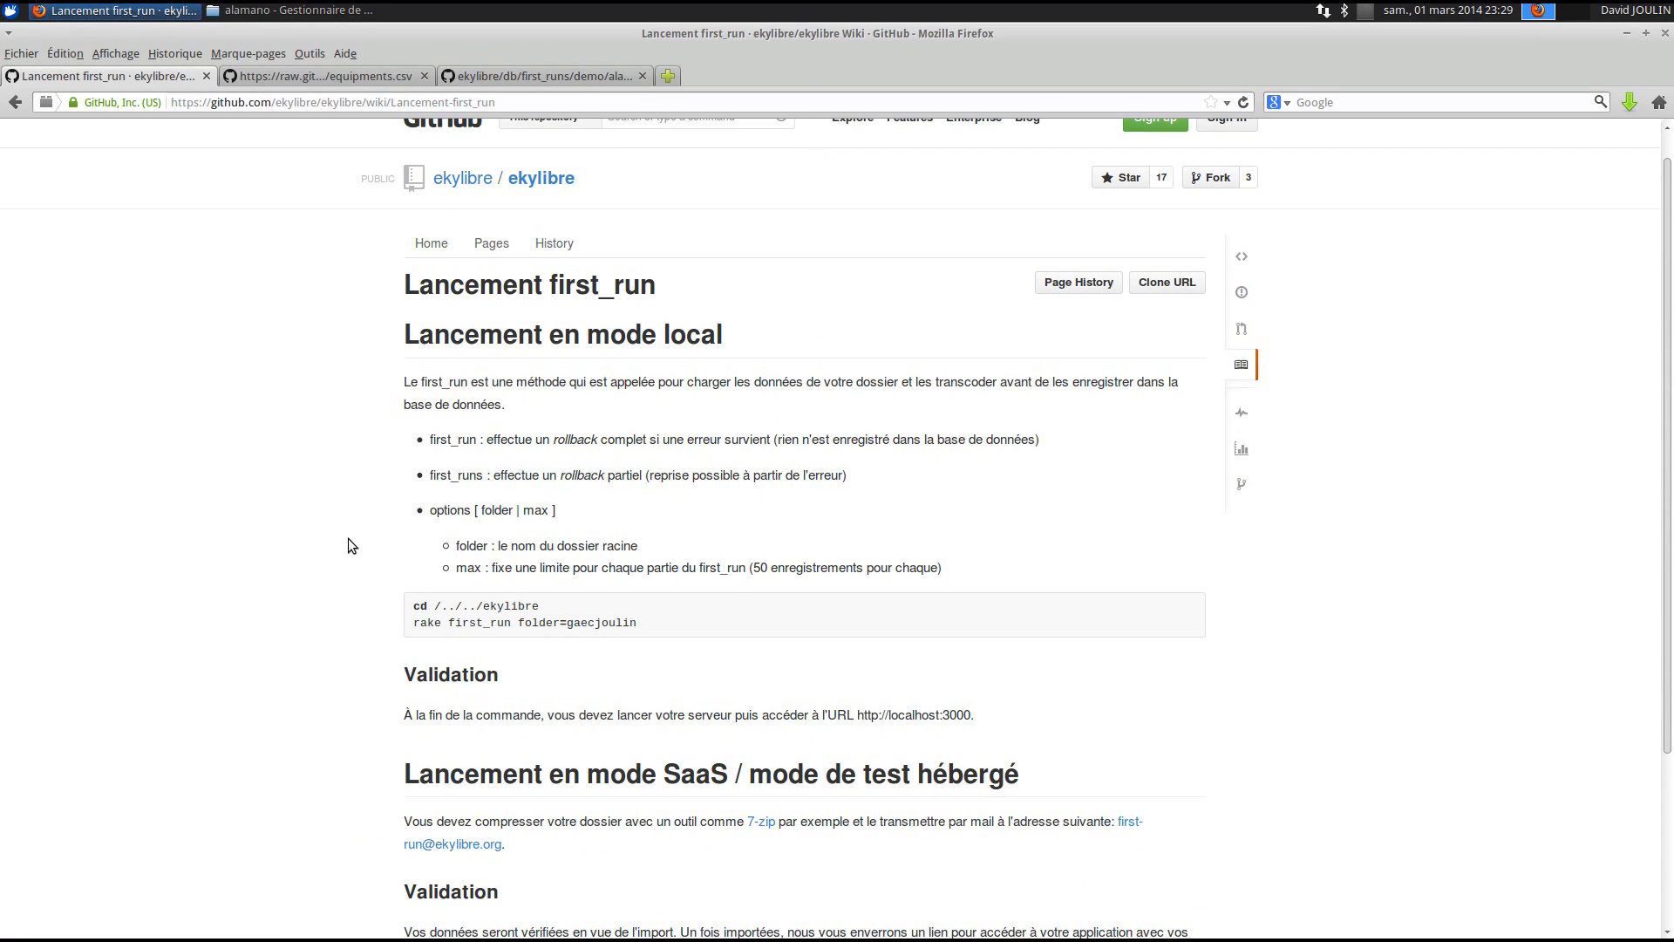
pyautogui.scroll(-5, 349, 539)
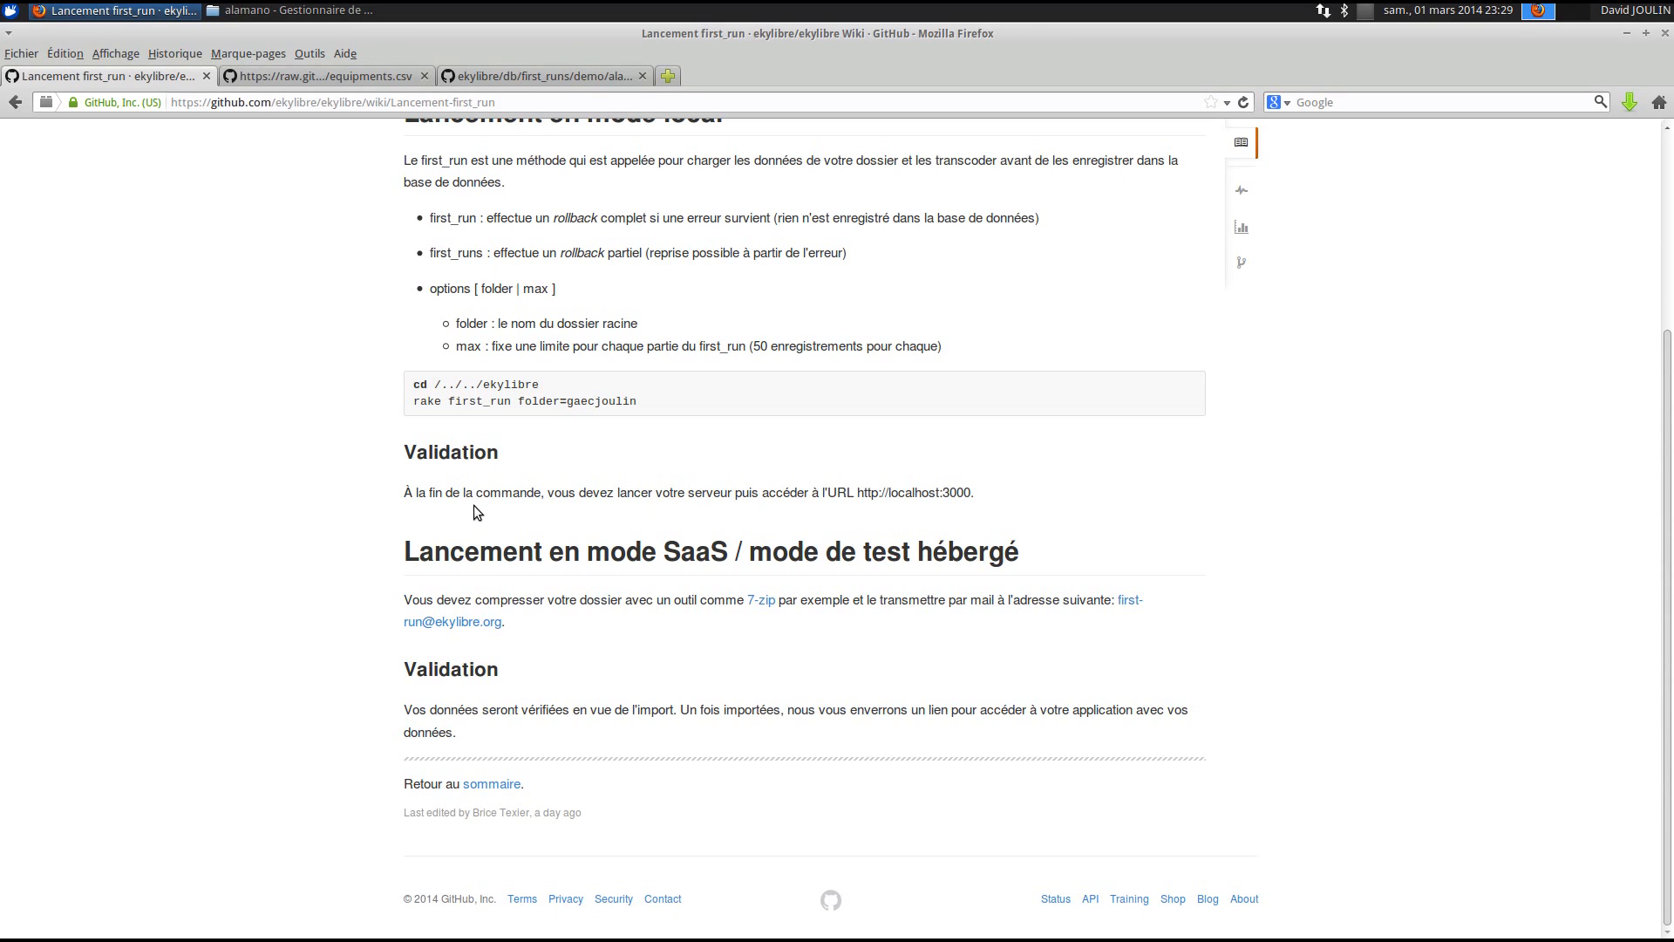
pyautogui.click(491, 783)
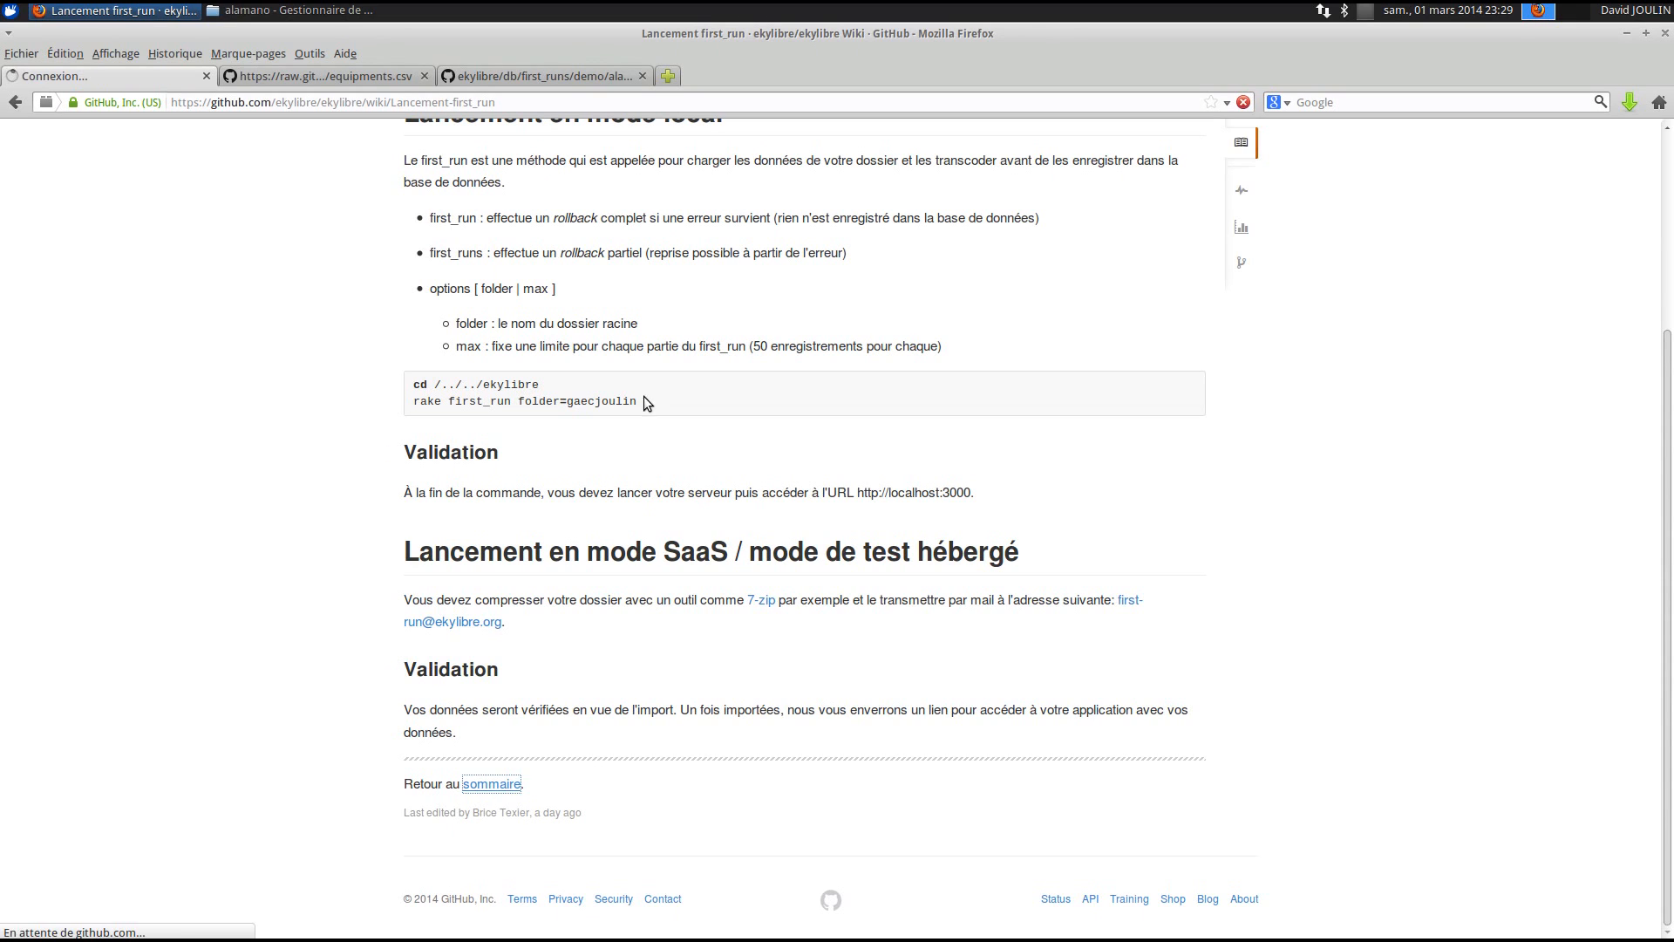
pyautogui.scroll(-10, 671, 521)
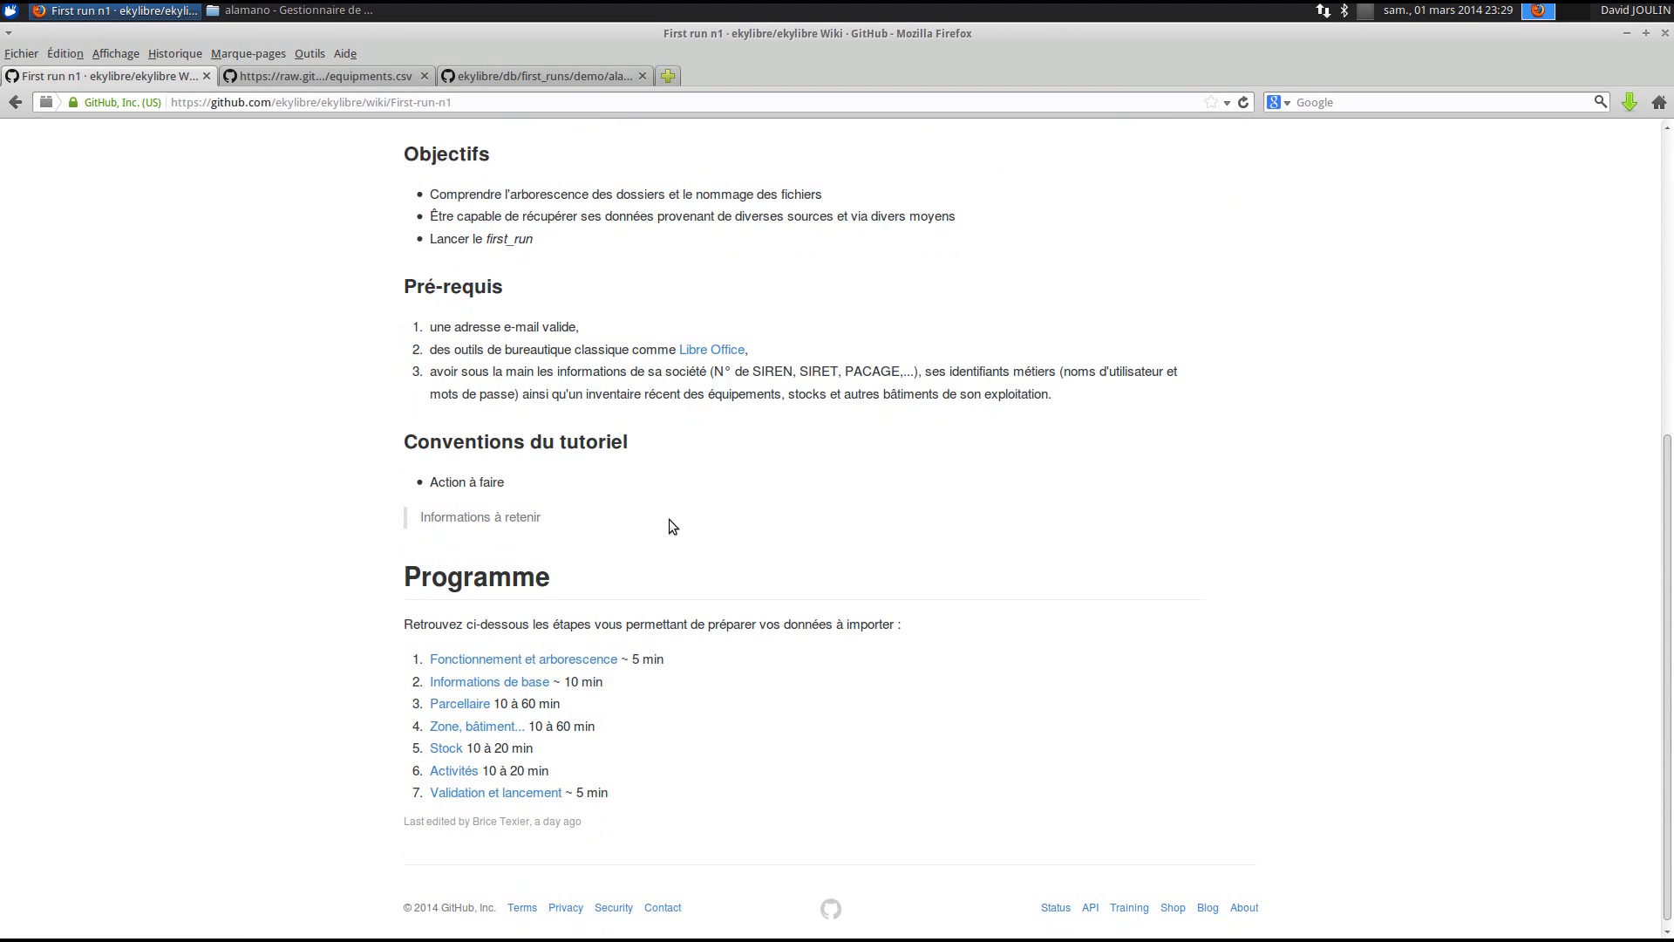
pyautogui.click(462, 763)
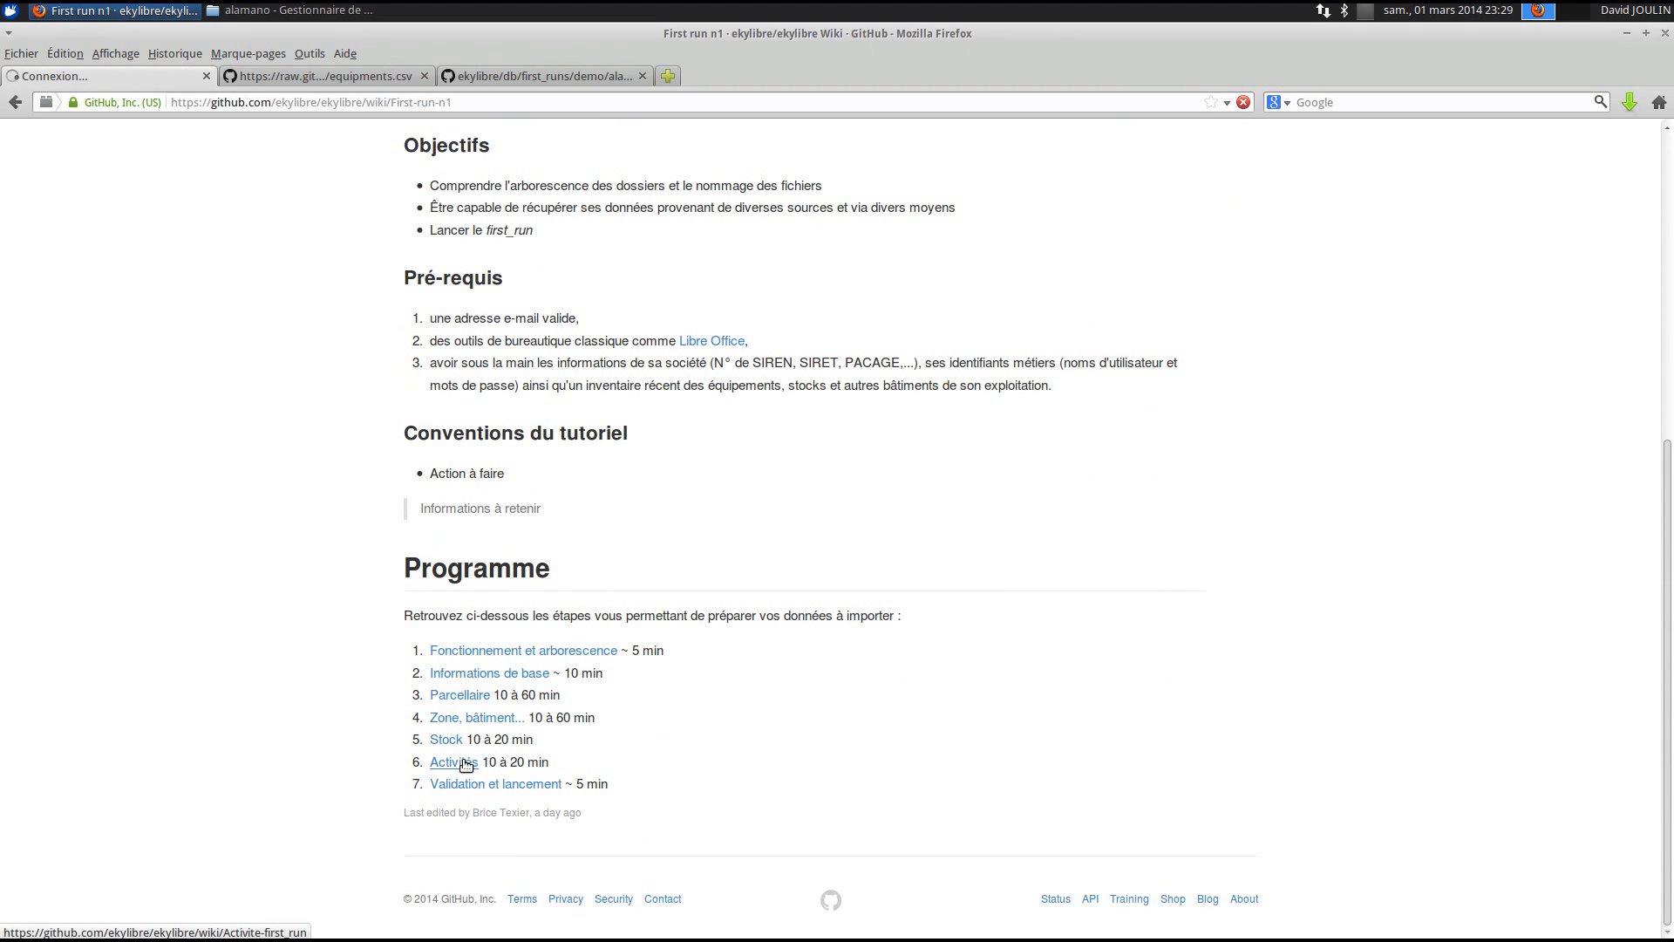
# - Open the Activités page's example activities.csv as raw text and save it into alamano
pyautogui.scroll(-3, 964, 548)
pyautogui.scroll(-3, 965, 556)
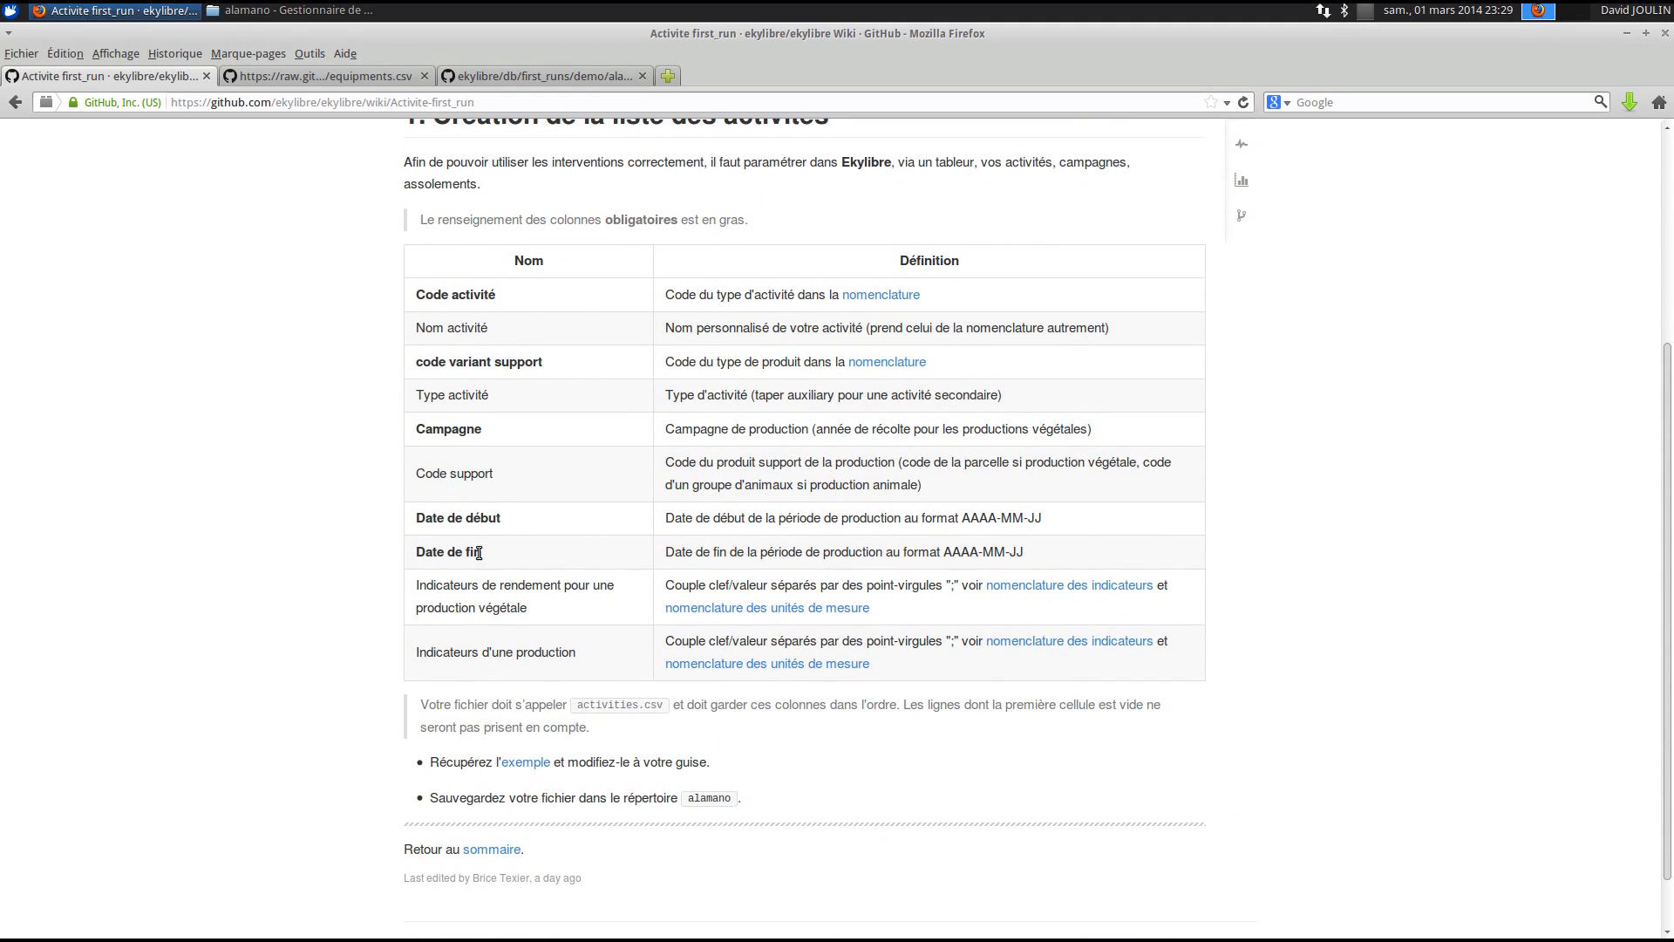
pyautogui.rightClick(538, 767)
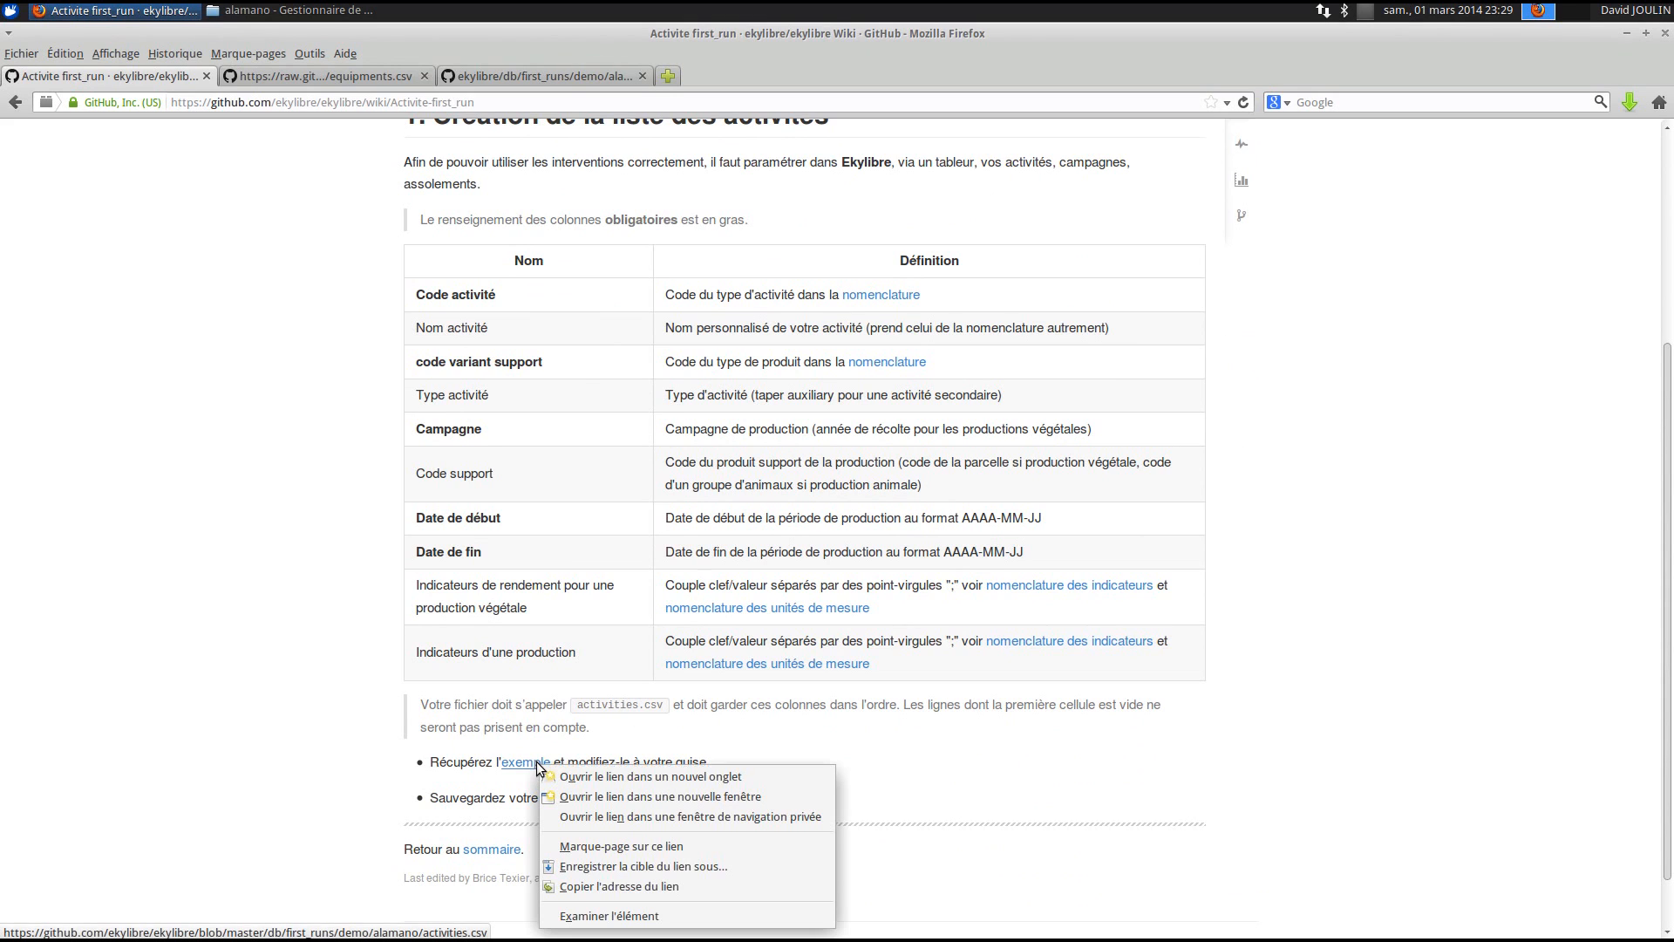
pyautogui.click(595, 776)
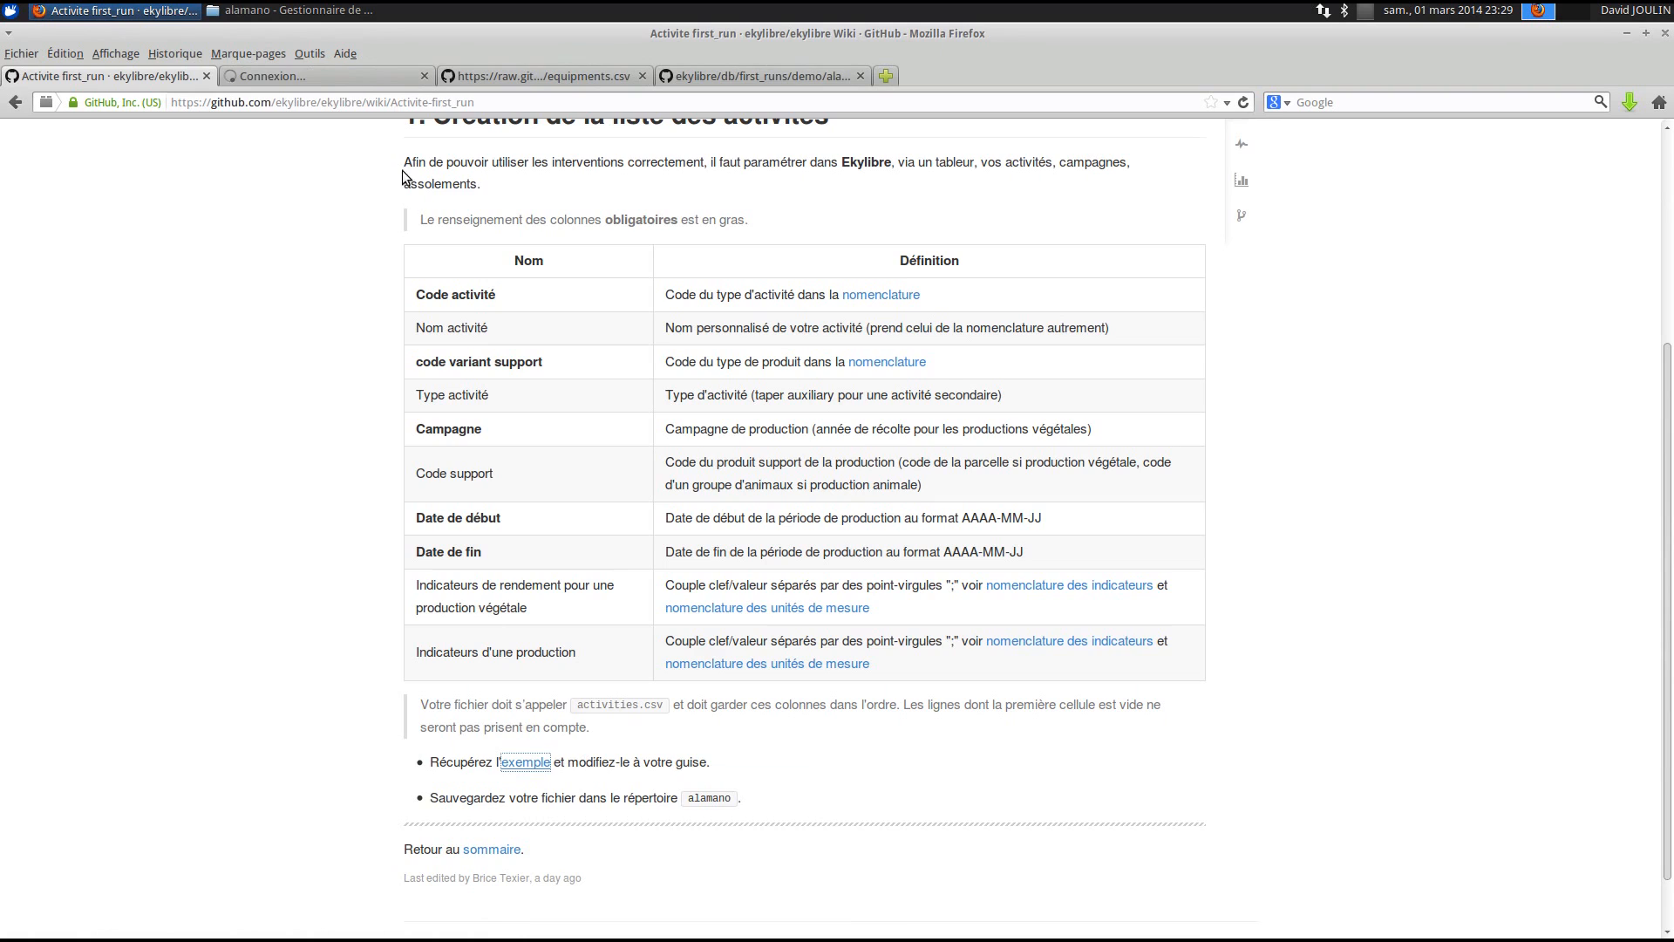
pyautogui.click(353, 75)
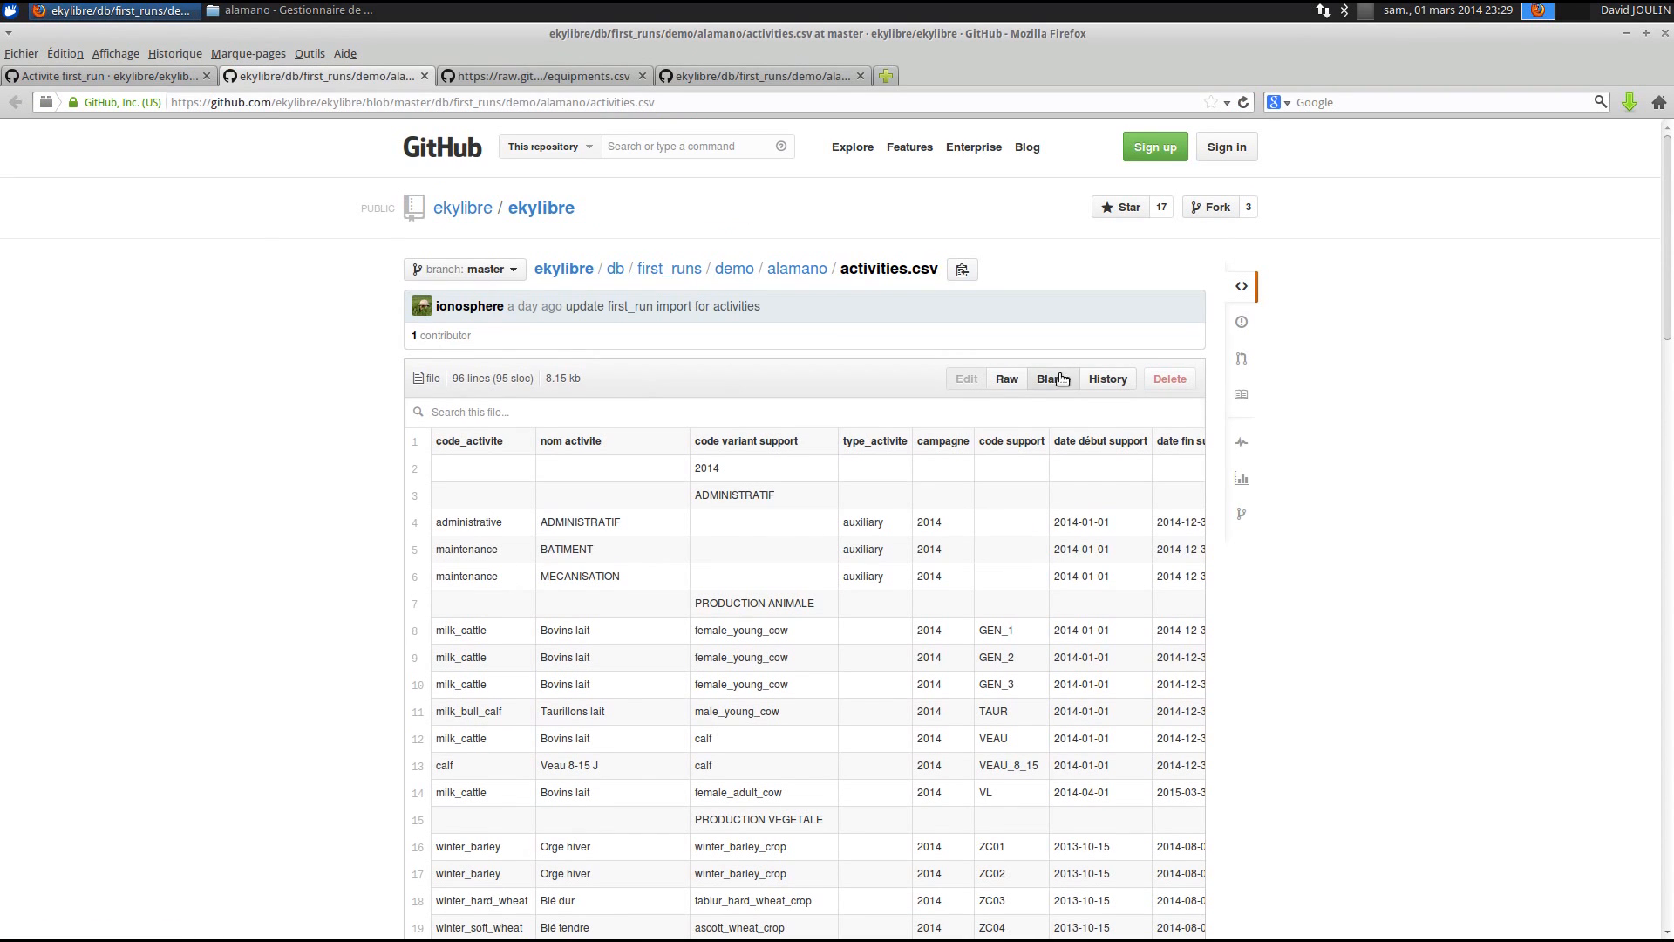
pyautogui.click(1005, 379)
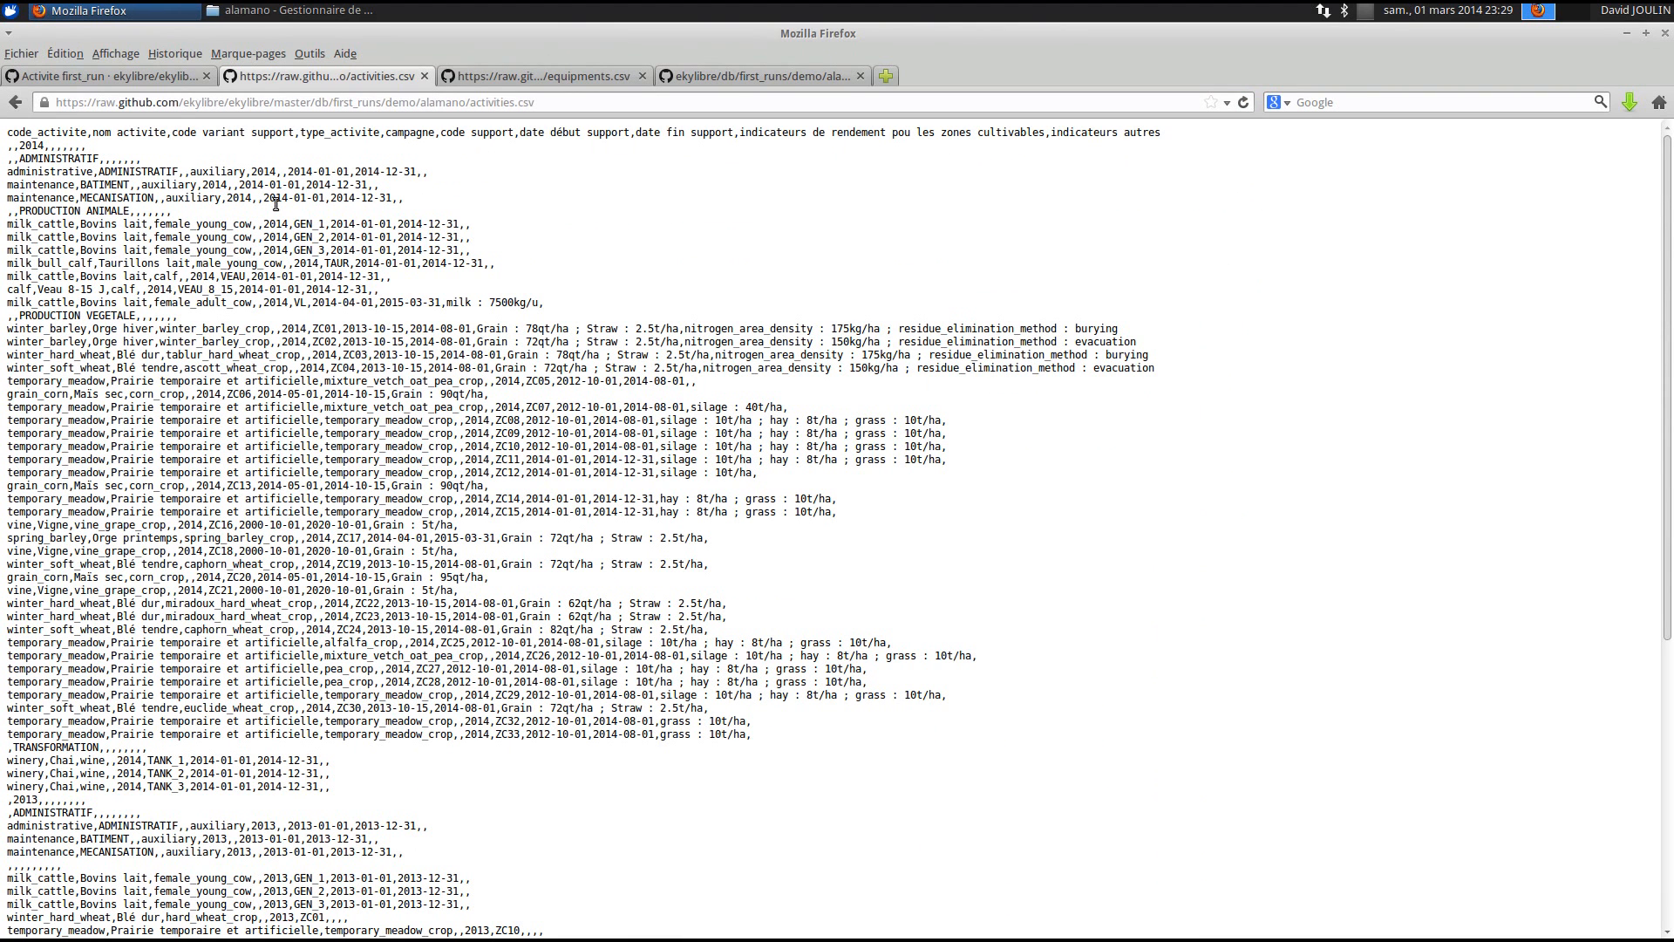
pyautogui.rightClick(277, 208)
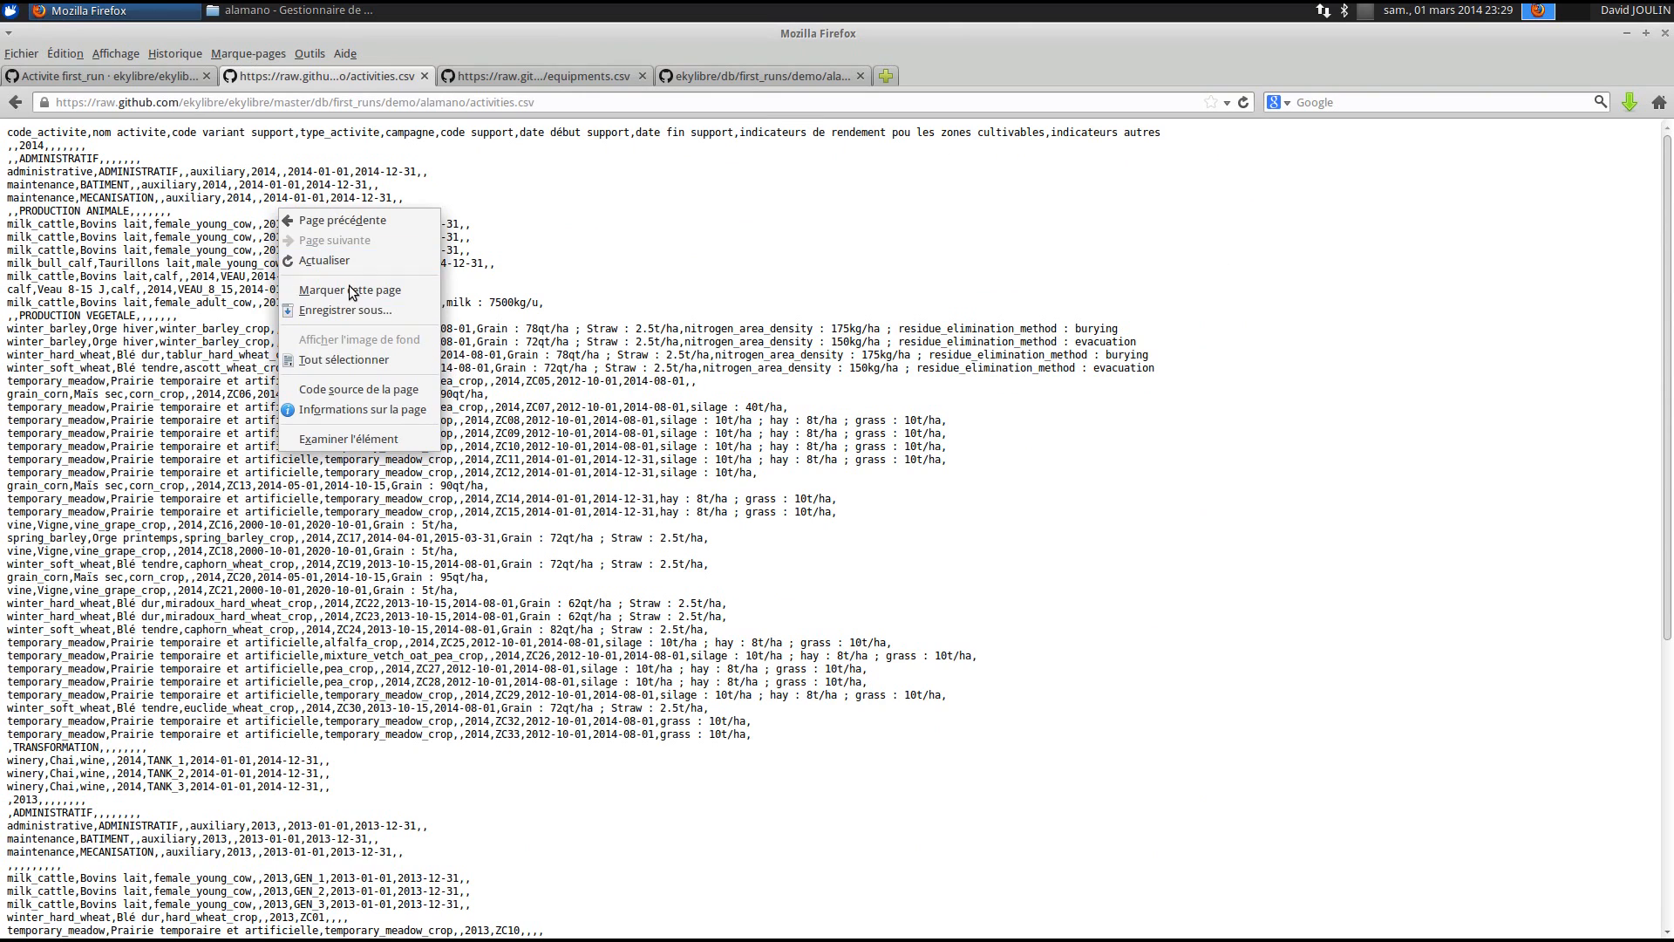
pyautogui.click(354, 311)
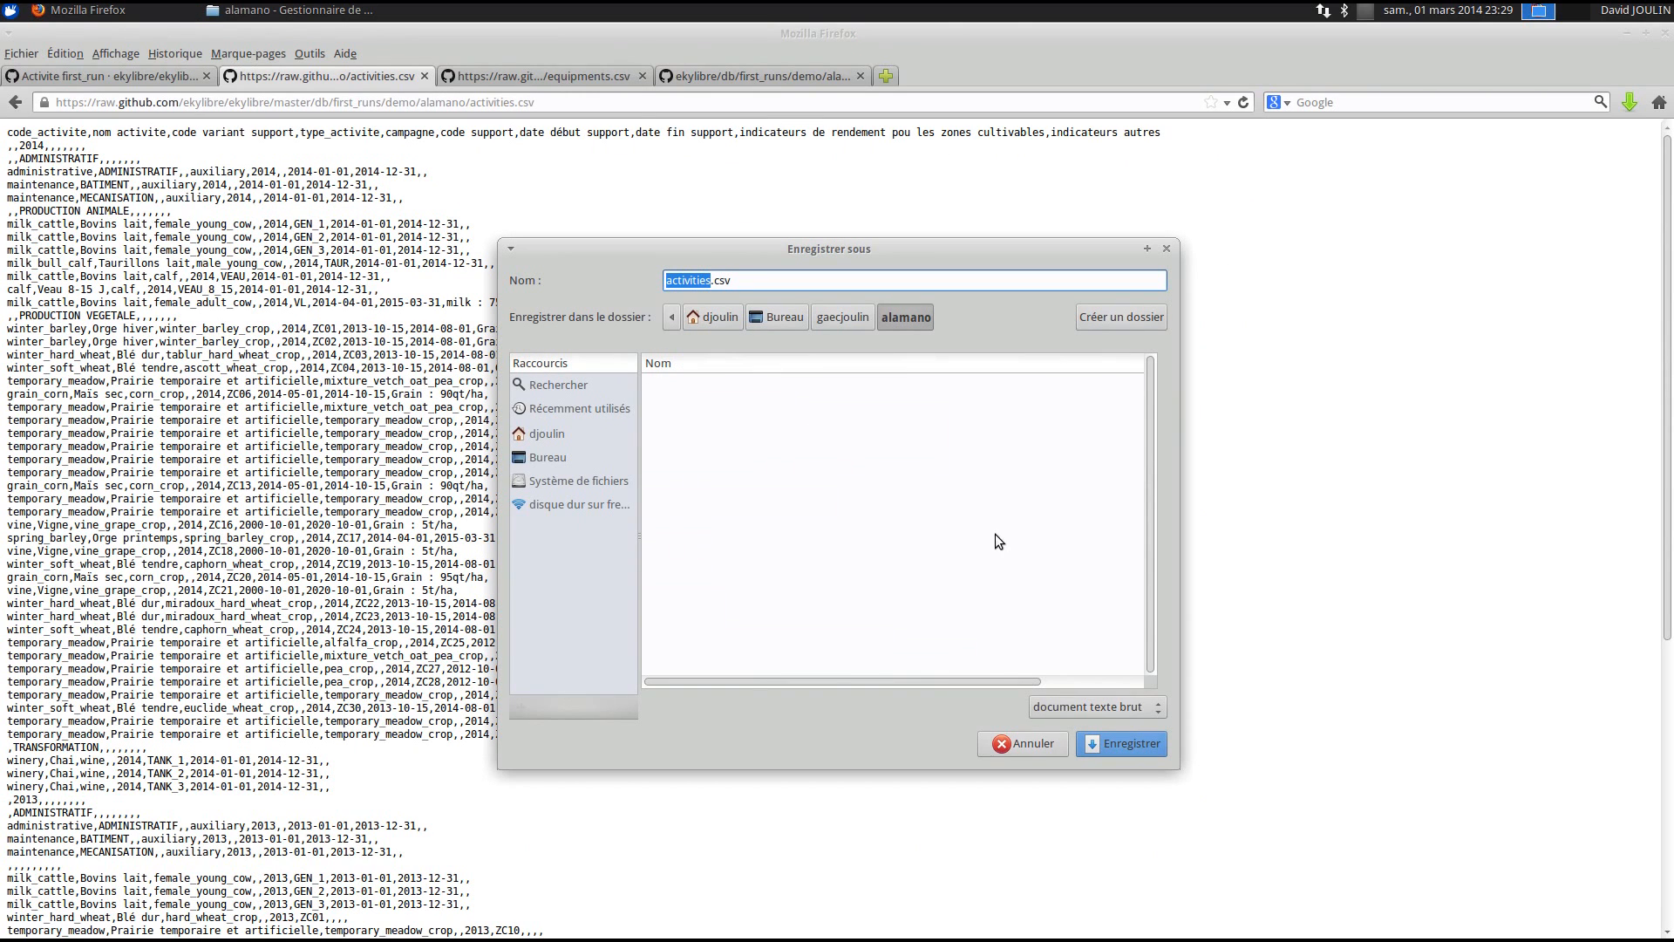
pyautogui.click(1112, 746)
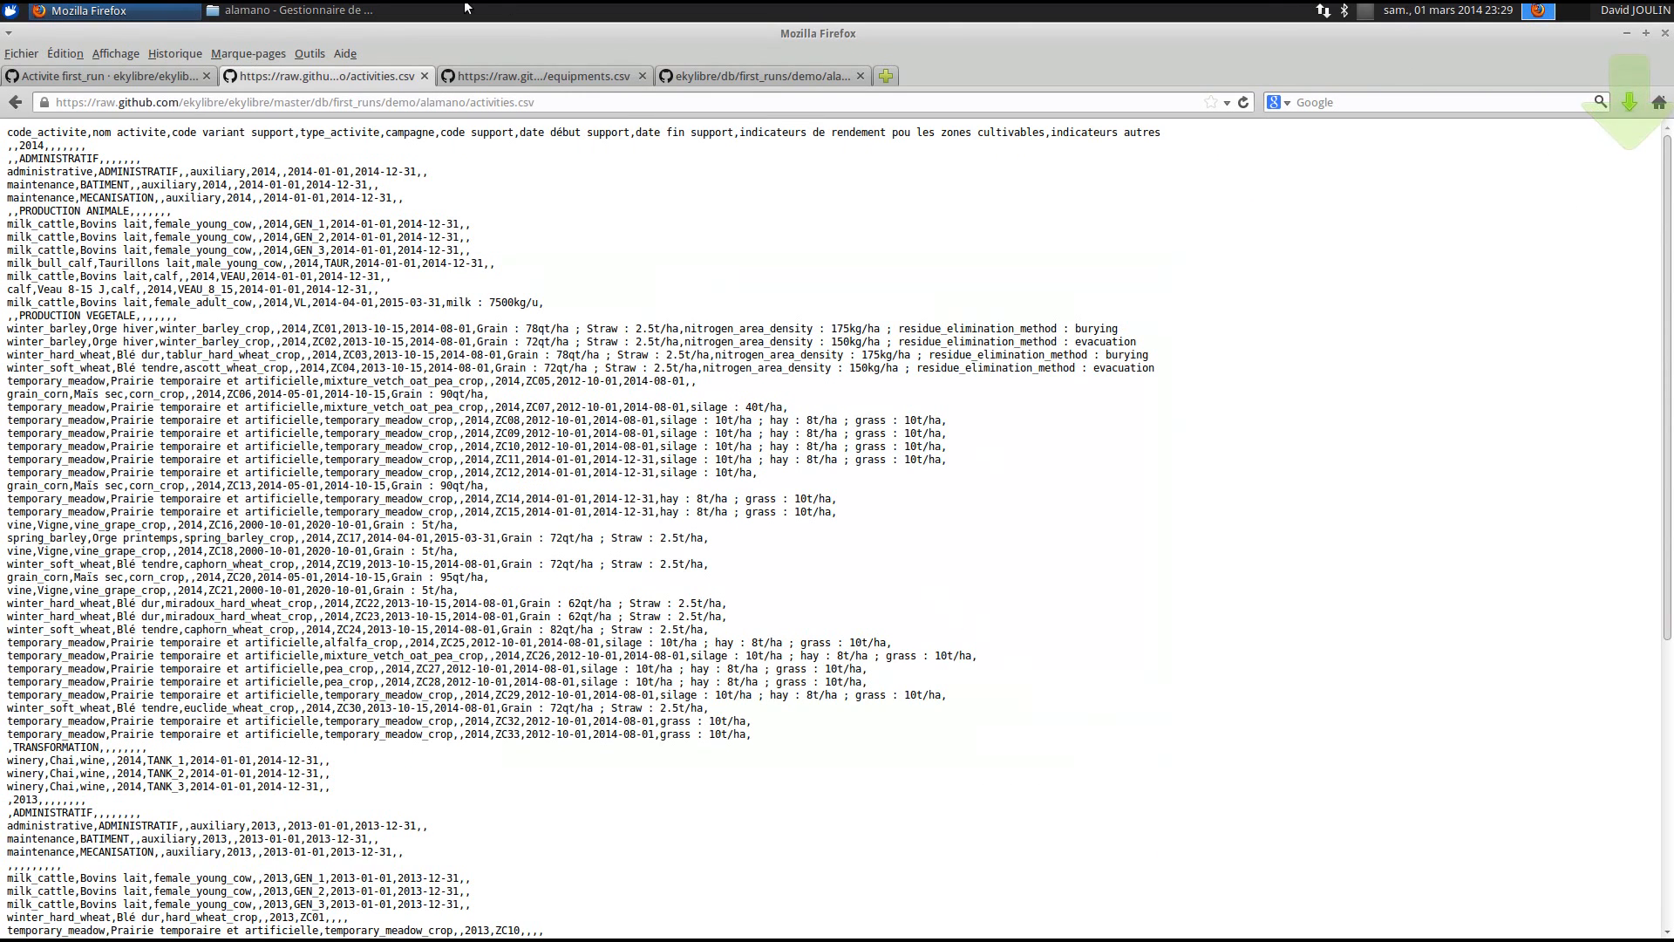
# - Open the saved activities.csv from the alamano folder with LibreOffice Calc
pyautogui.click(288, 10)
pyautogui.rightClick(201, 134)
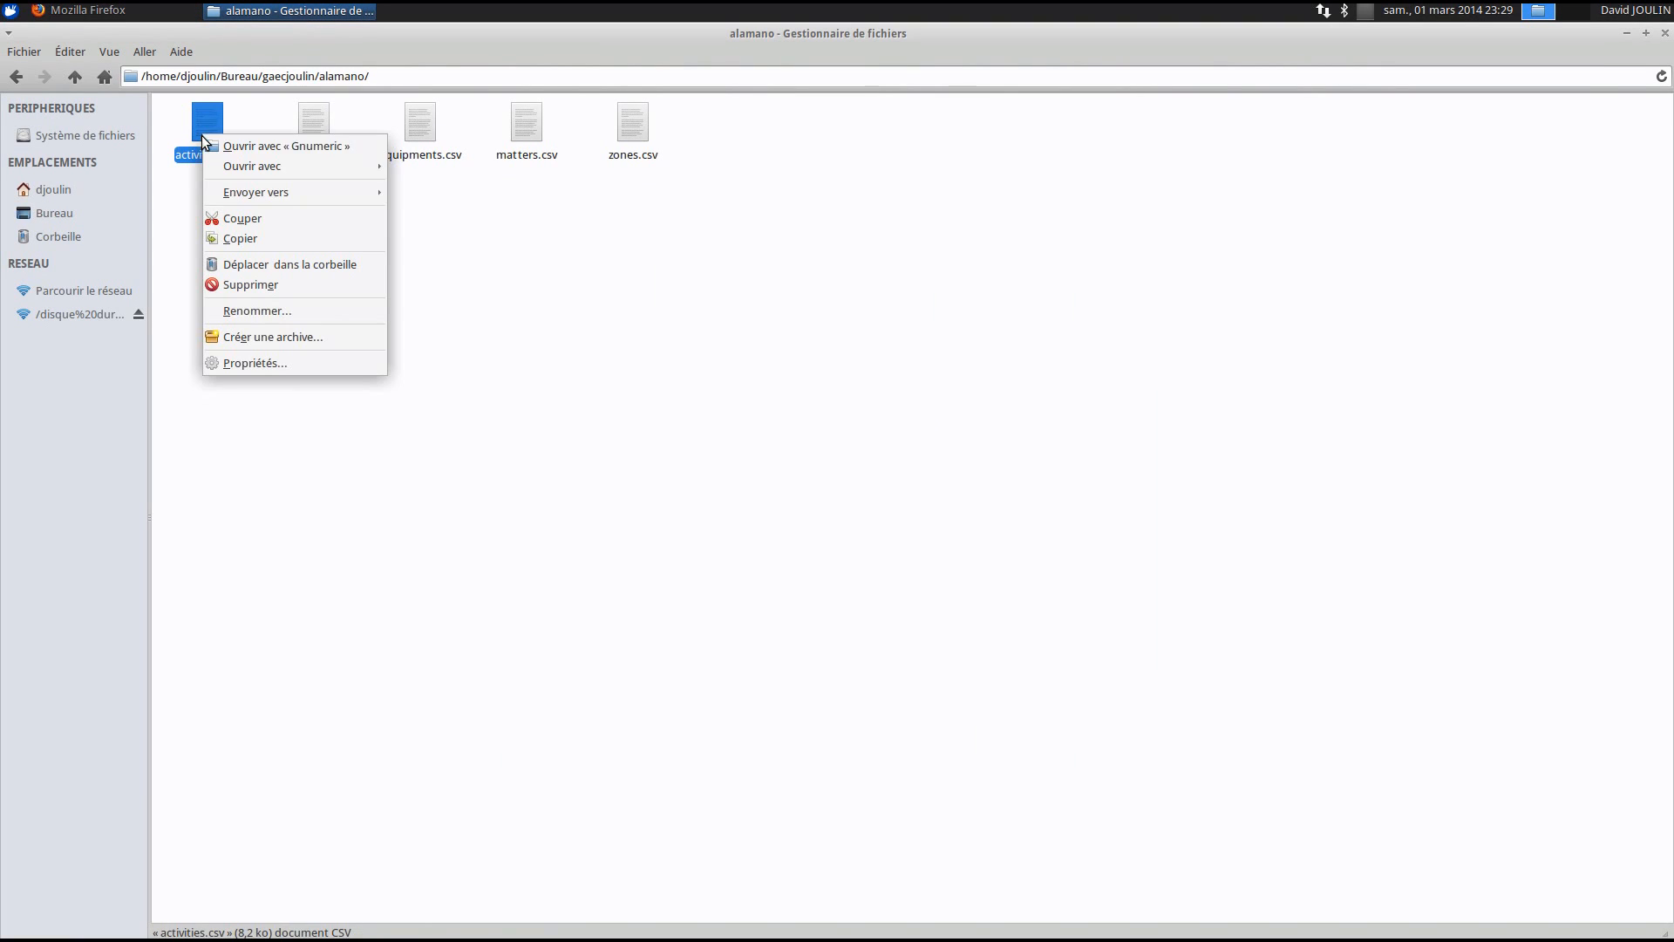
pyautogui.moveTo(255, 167)
pyautogui.click(502, 177)
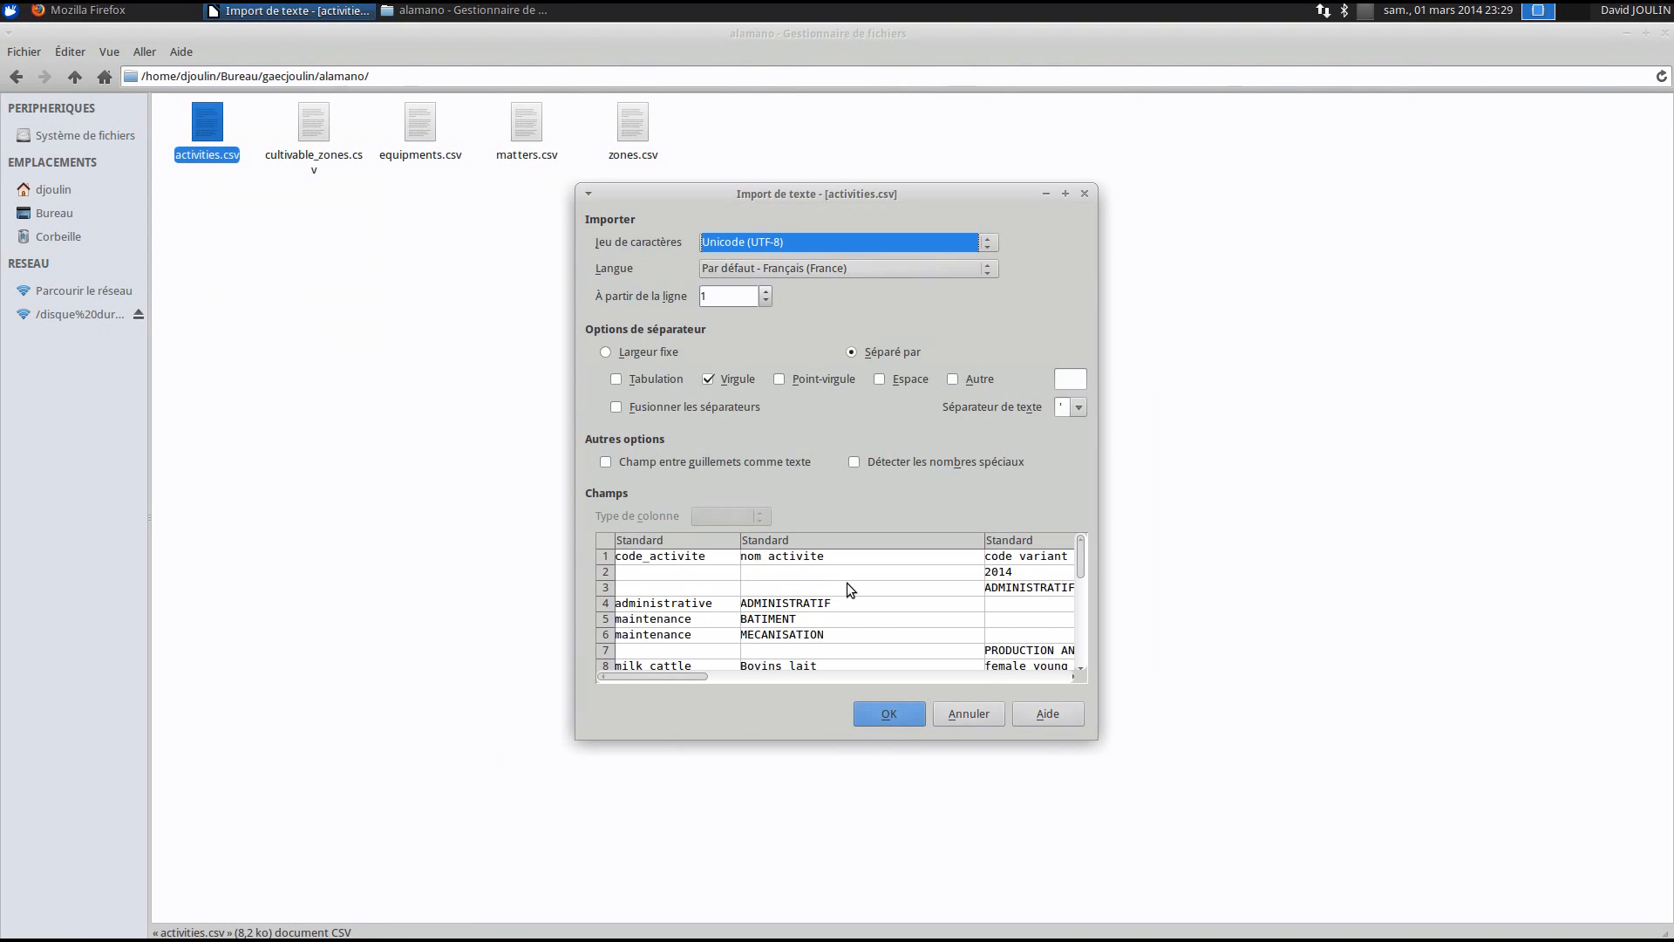
# - Import activities.csv as comma-separated and review the activity codes from A4 to grain_corn in A35
pyautogui.click(886, 715)
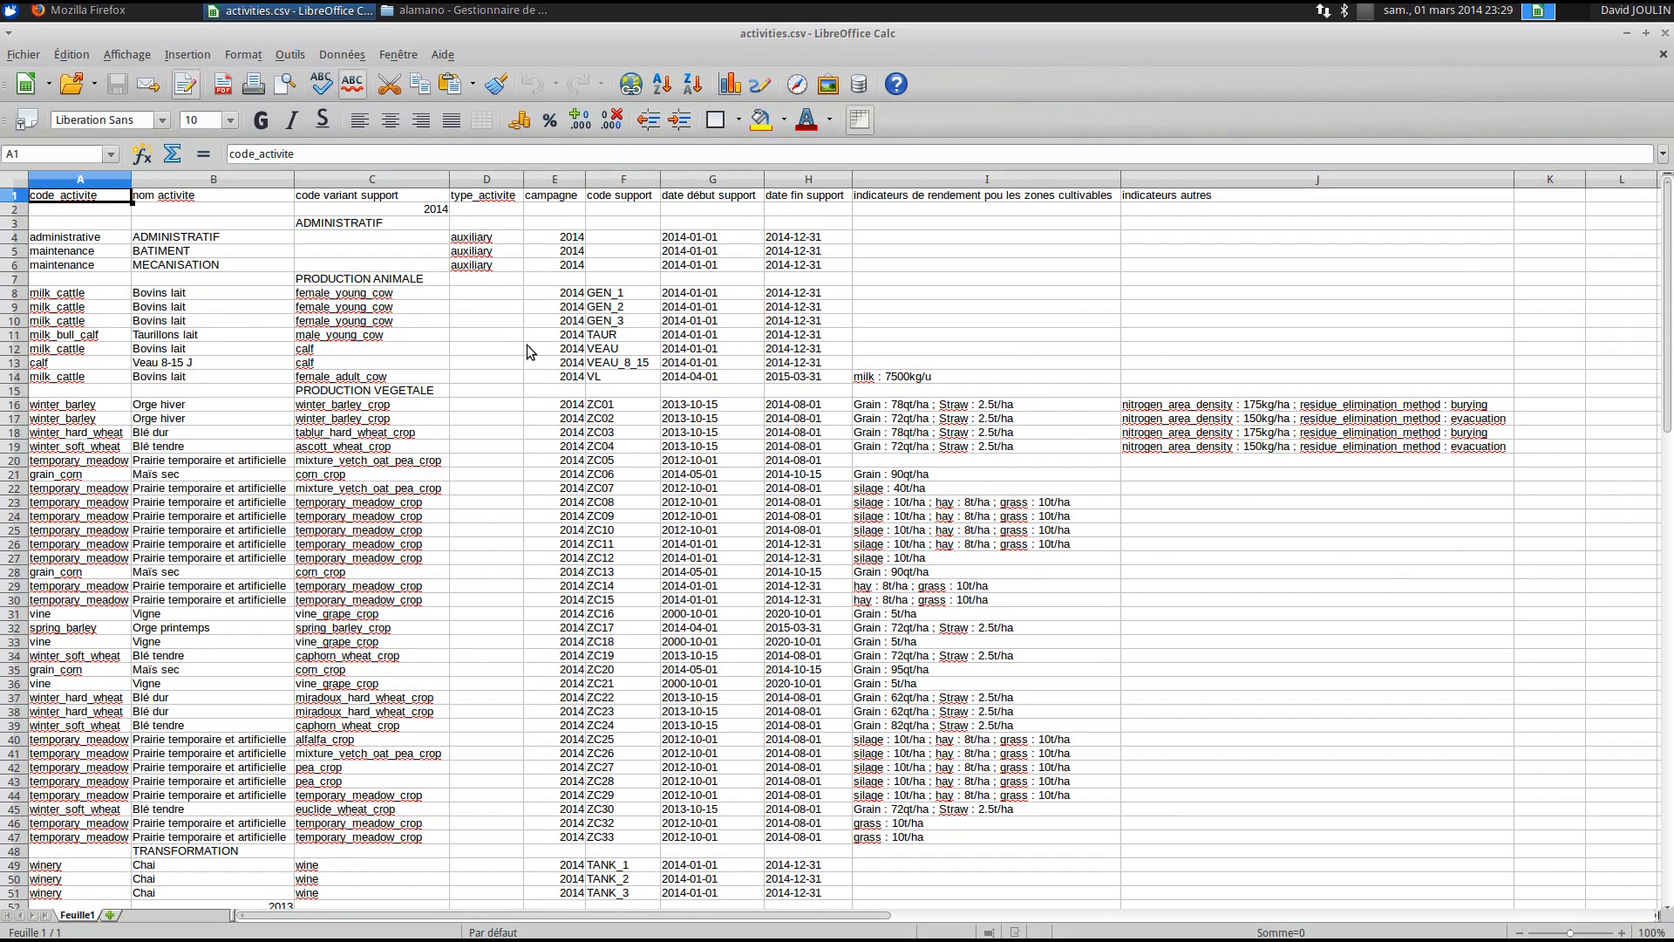
pyautogui.click(78, 239)
pyautogui.moveTo(78, 239); pyautogui.dragTo(85, 671)
pyautogui.click(85, 671)
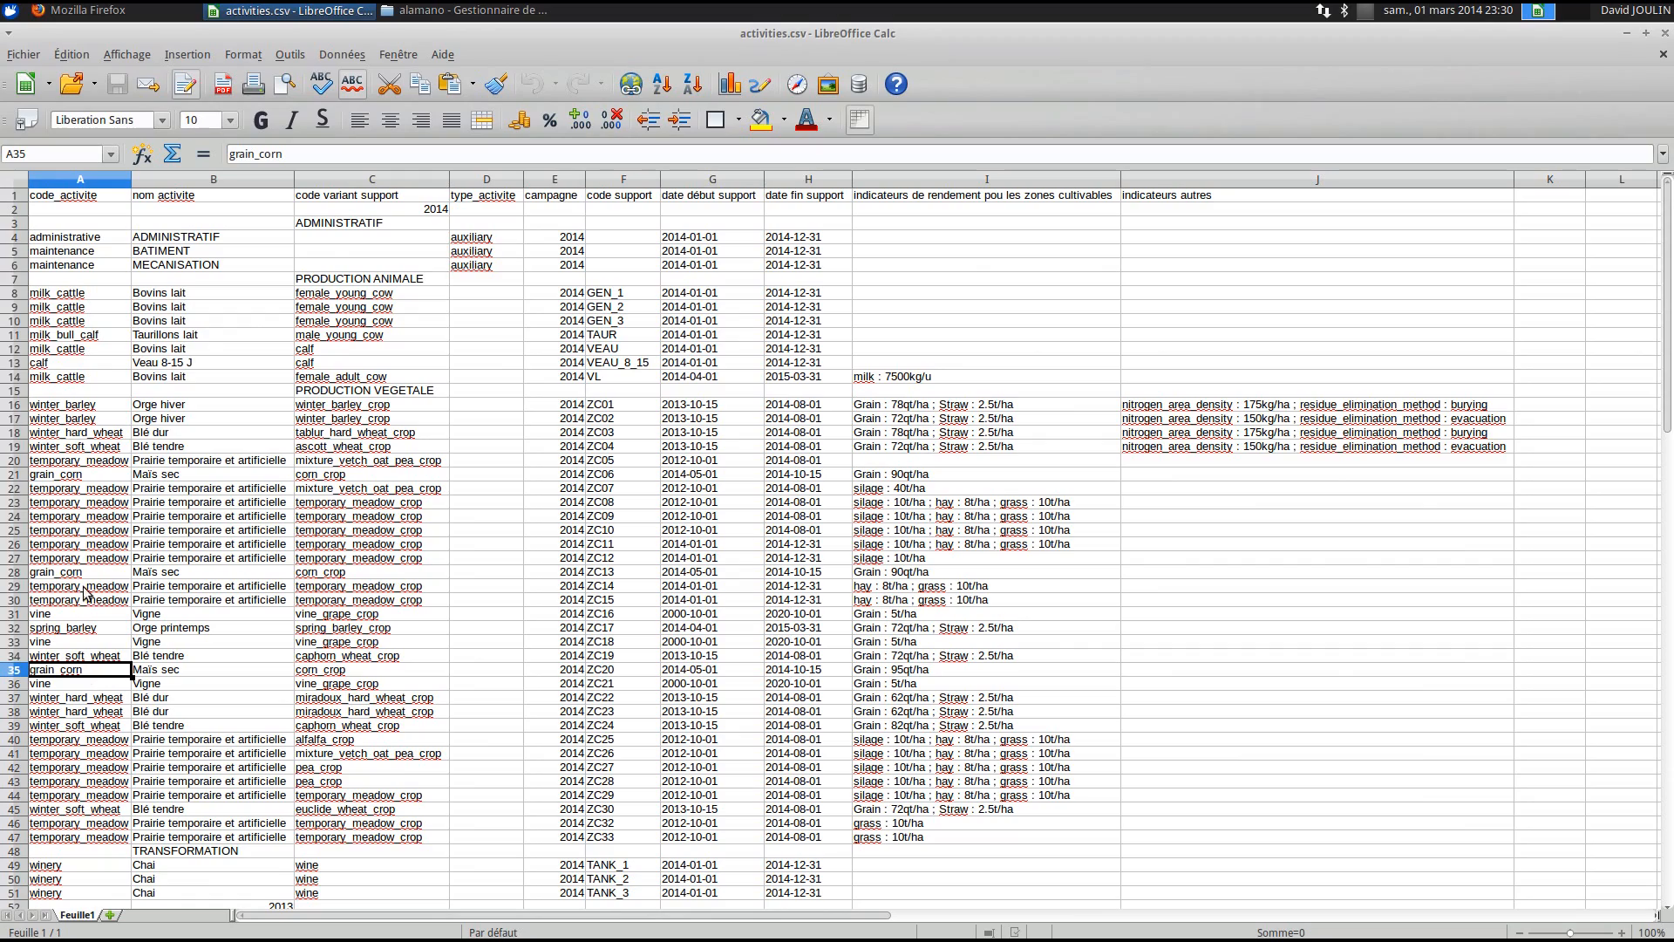
pyautogui.click(90, 10)
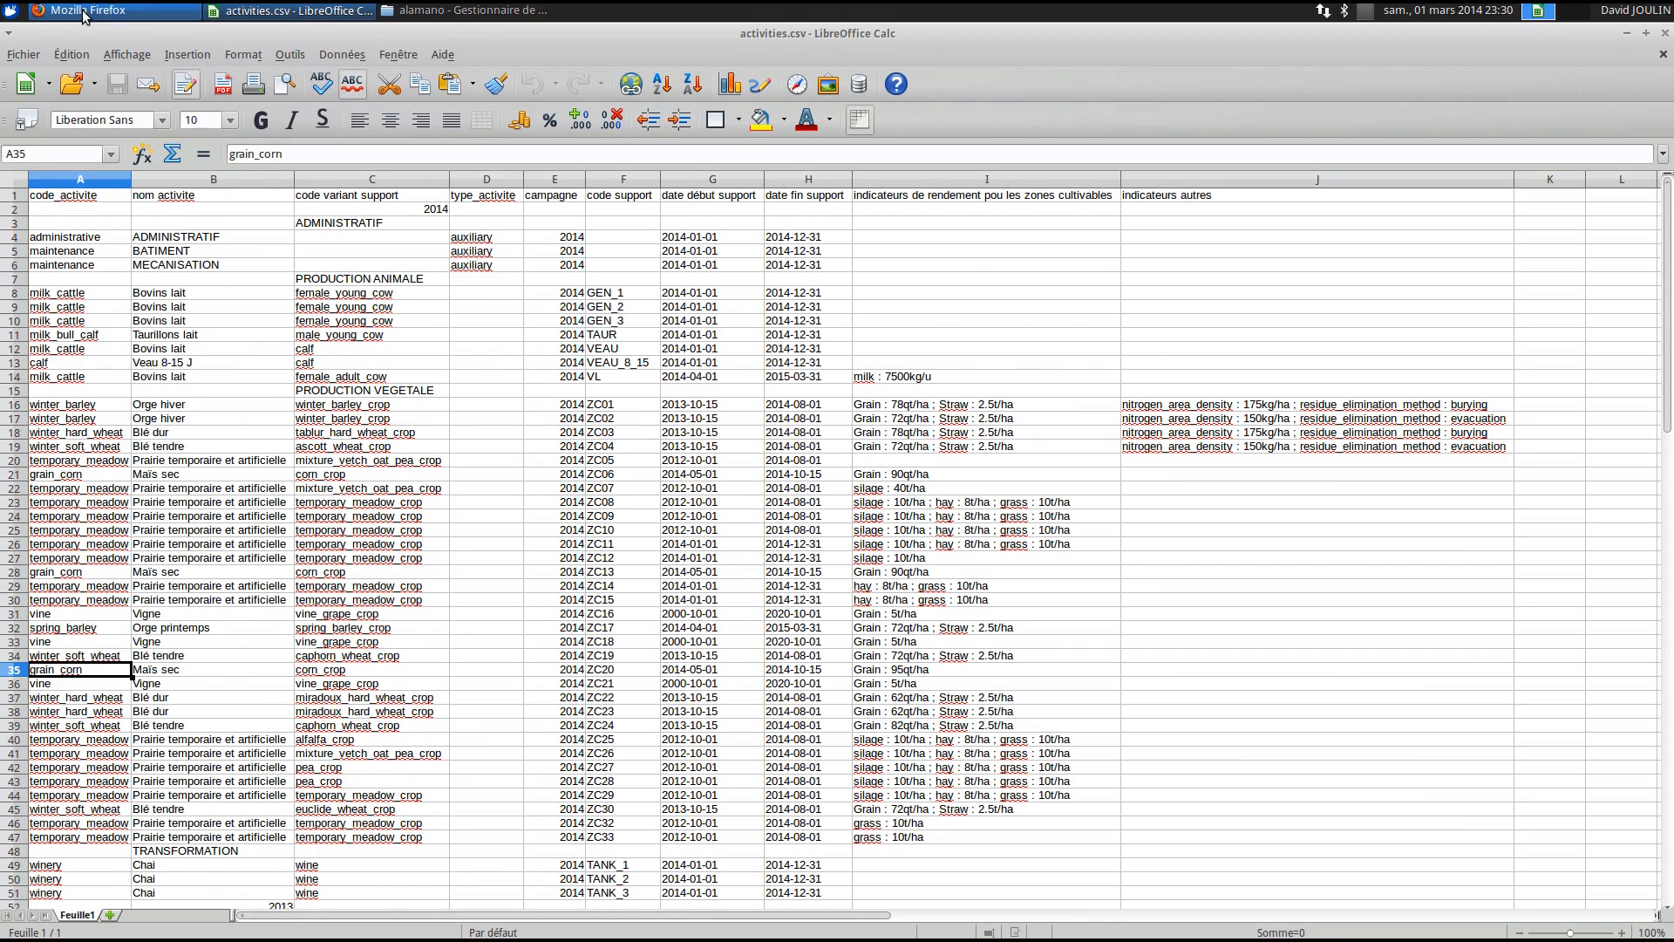
# - Open the open-nomenclature Types de production list from the Activités page and locate winter_rapeseed
pyautogui.click(529, 76)
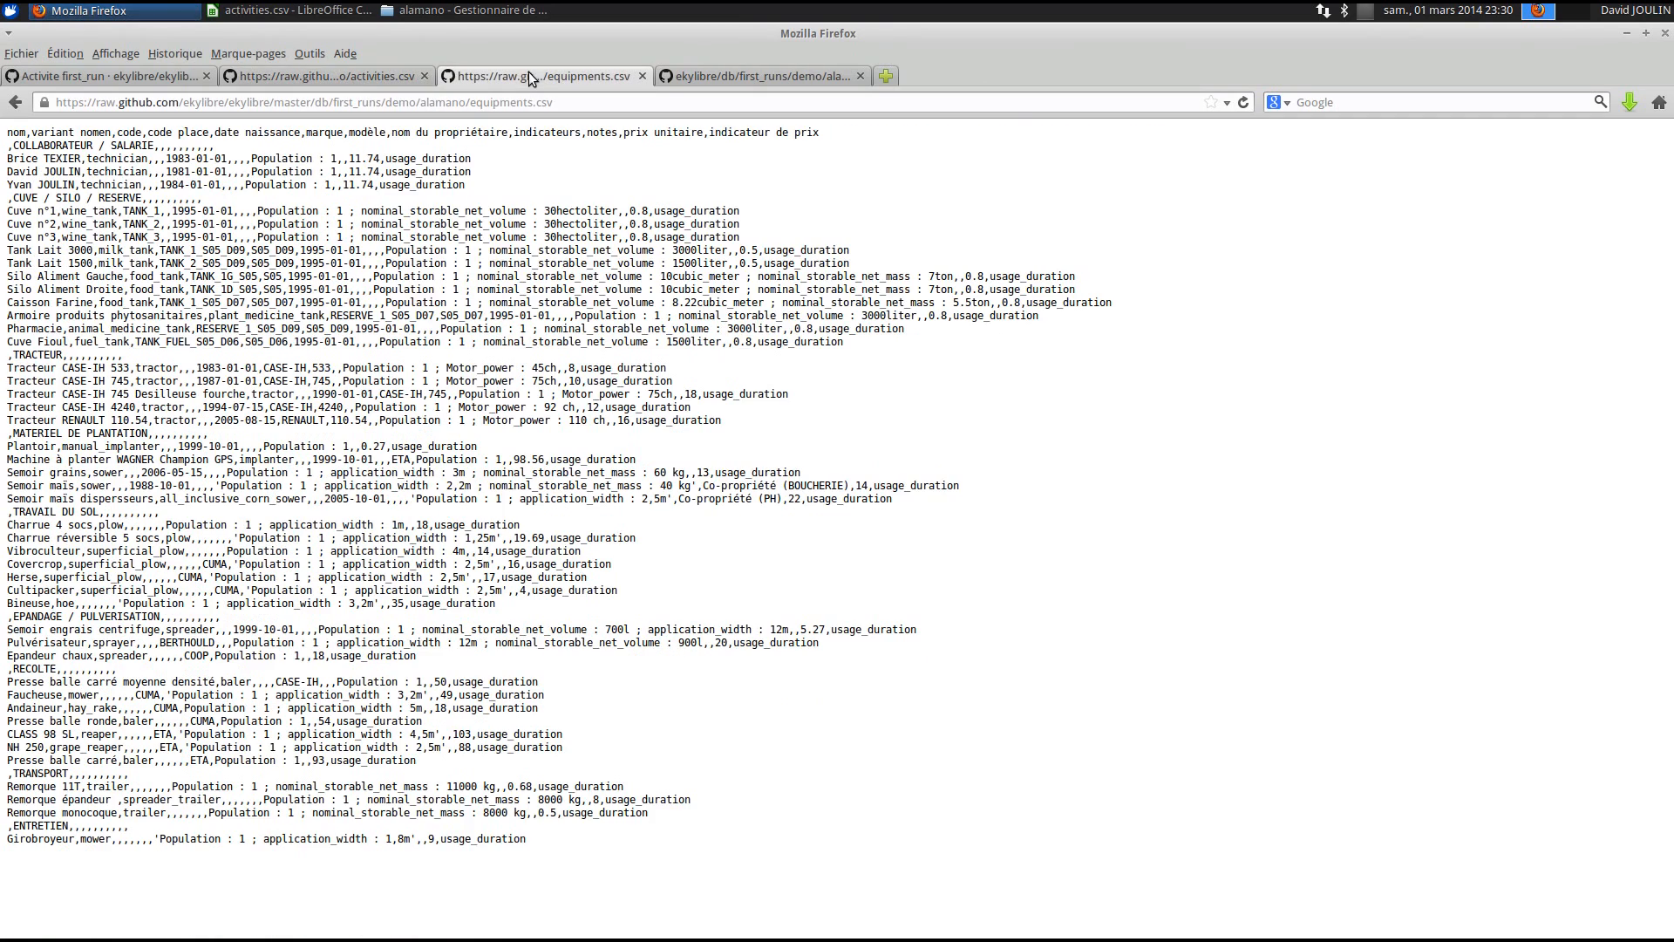
pyautogui.click(321, 76)
pyautogui.click(36, 79)
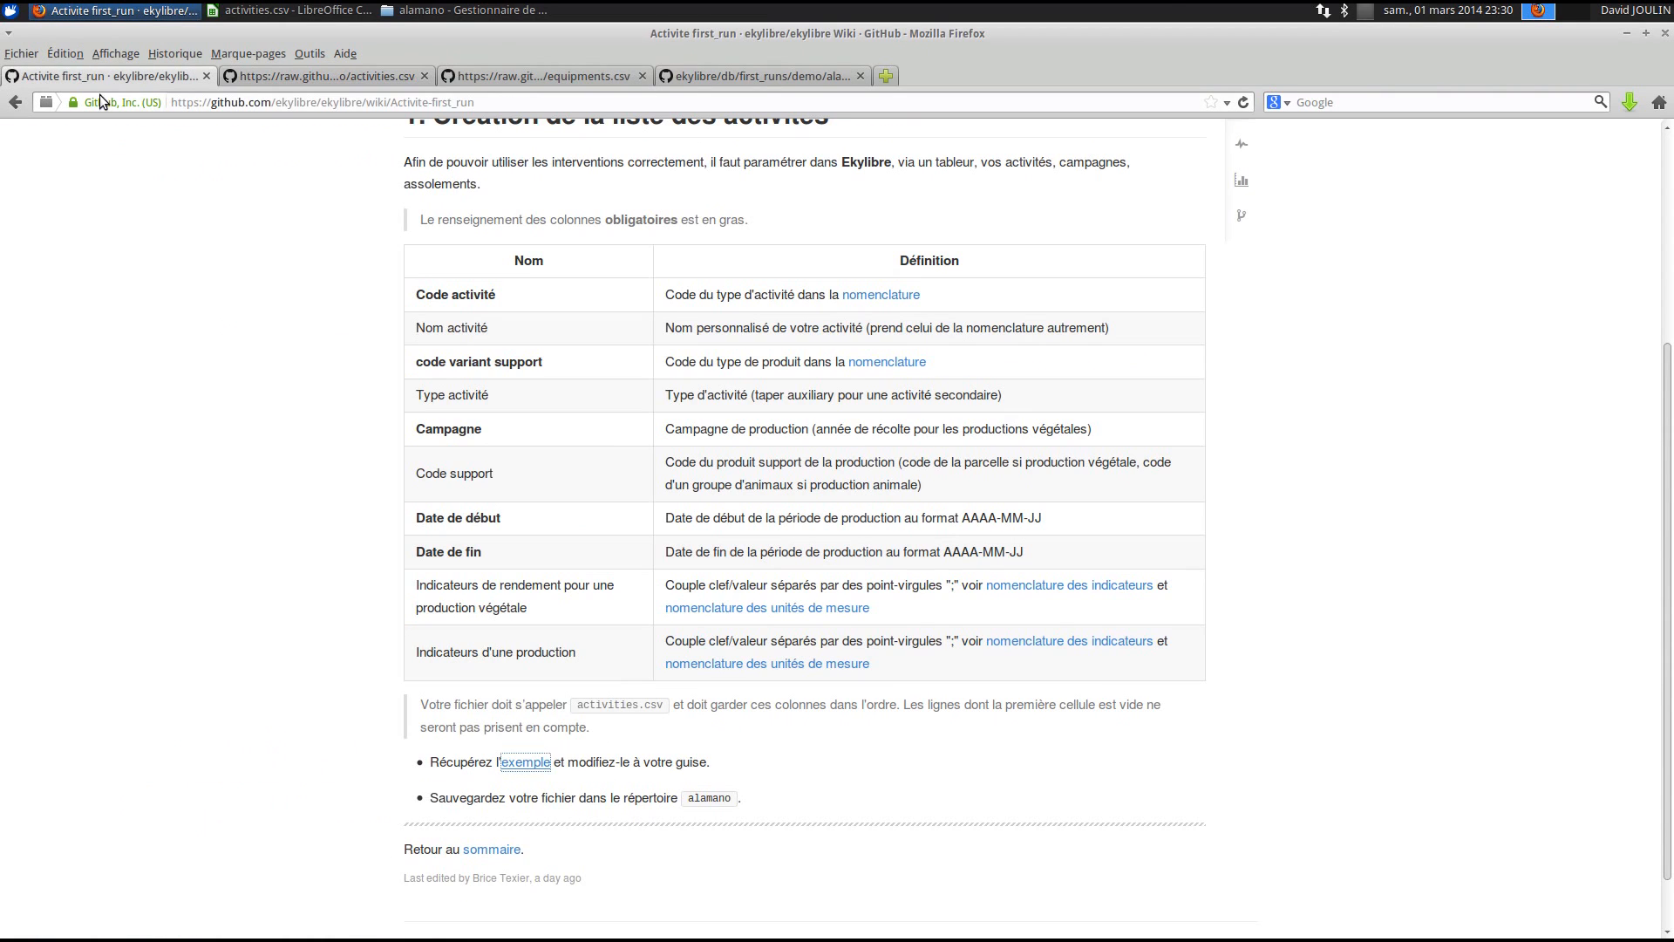
pyautogui.scroll(1, 835, 332)
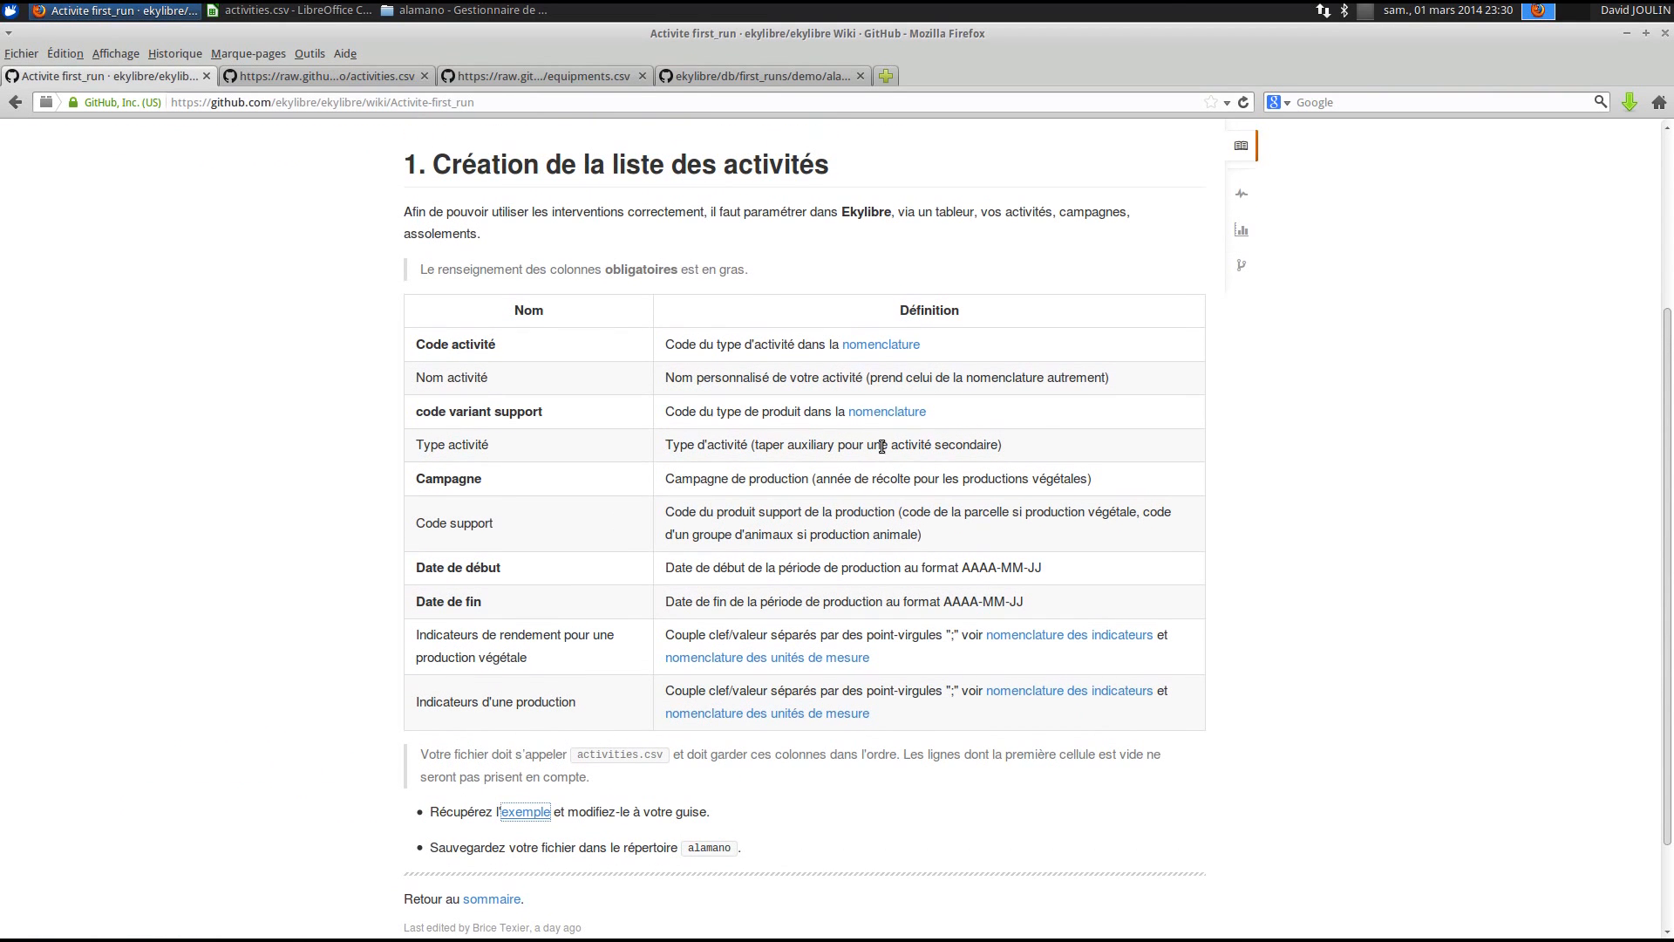
pyautogui.rightClick(879, 349)
pyautogui.click(894, 361)
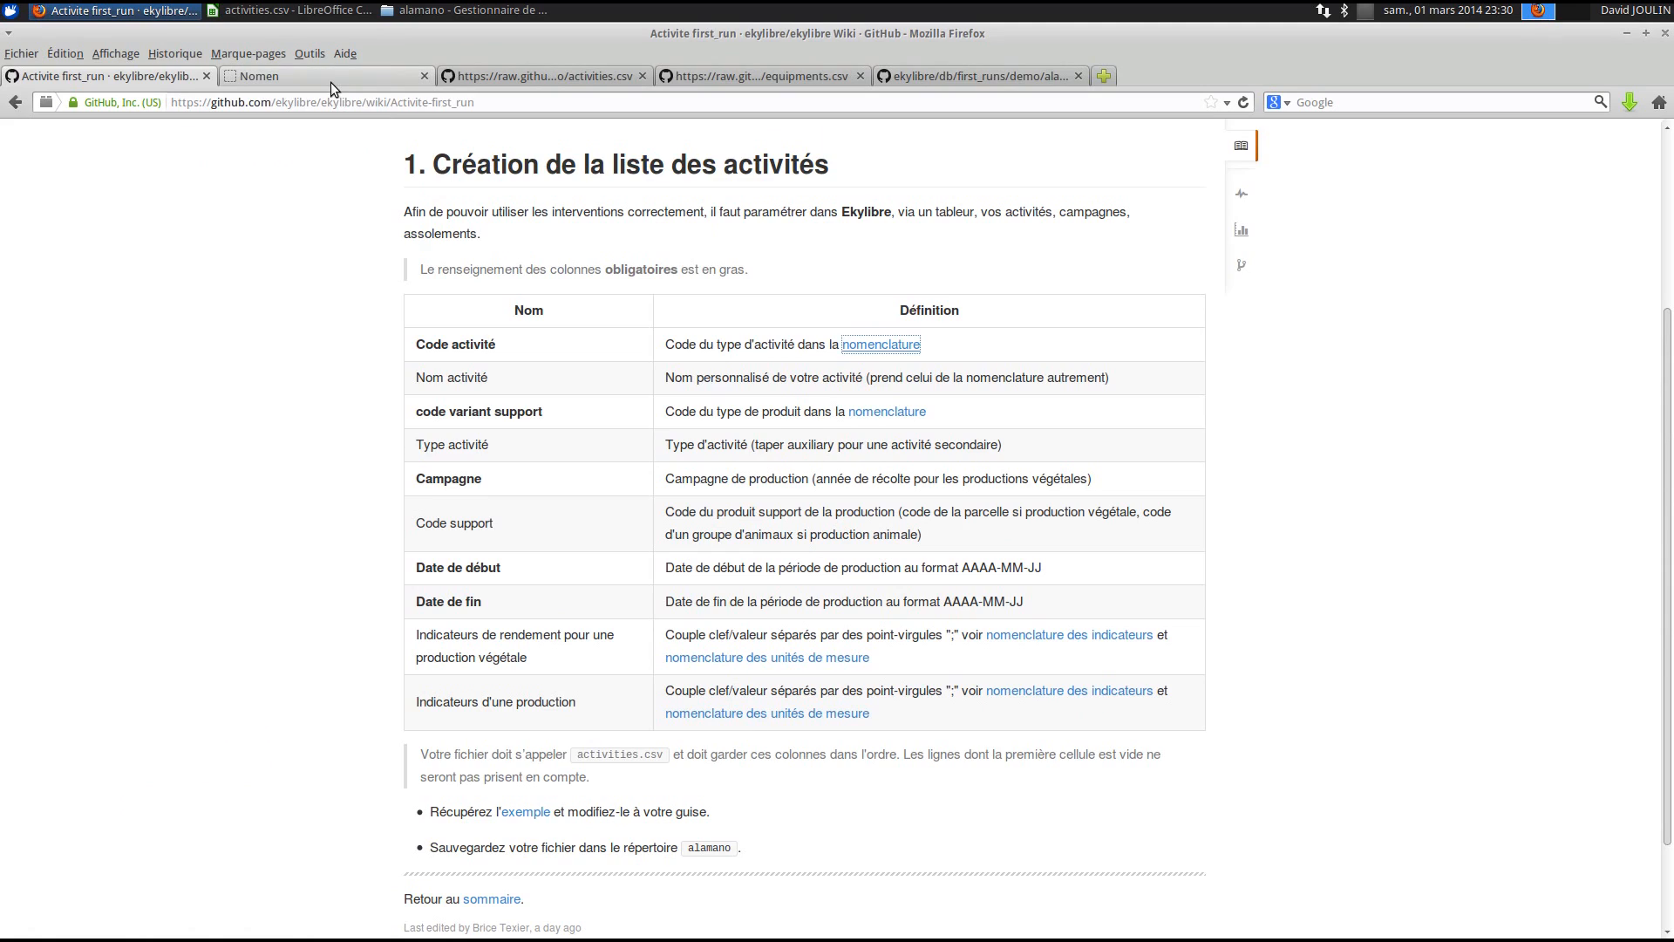
pyautogui.click(330, 79)
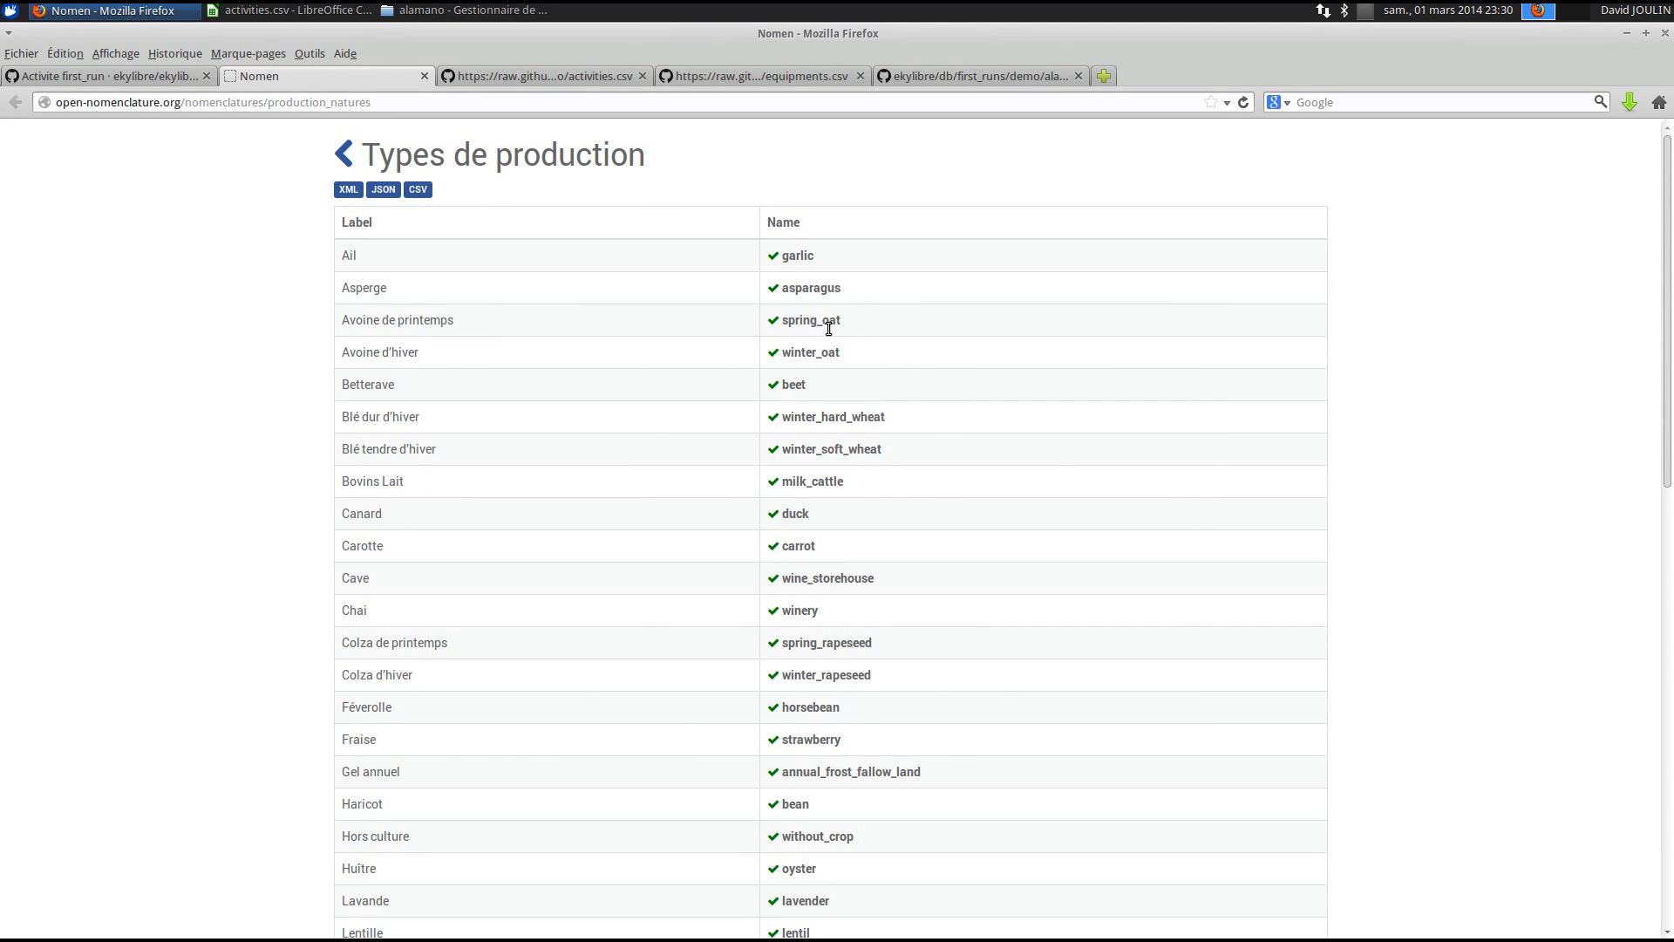
pyautogui.scroll(-4, 802, 693)
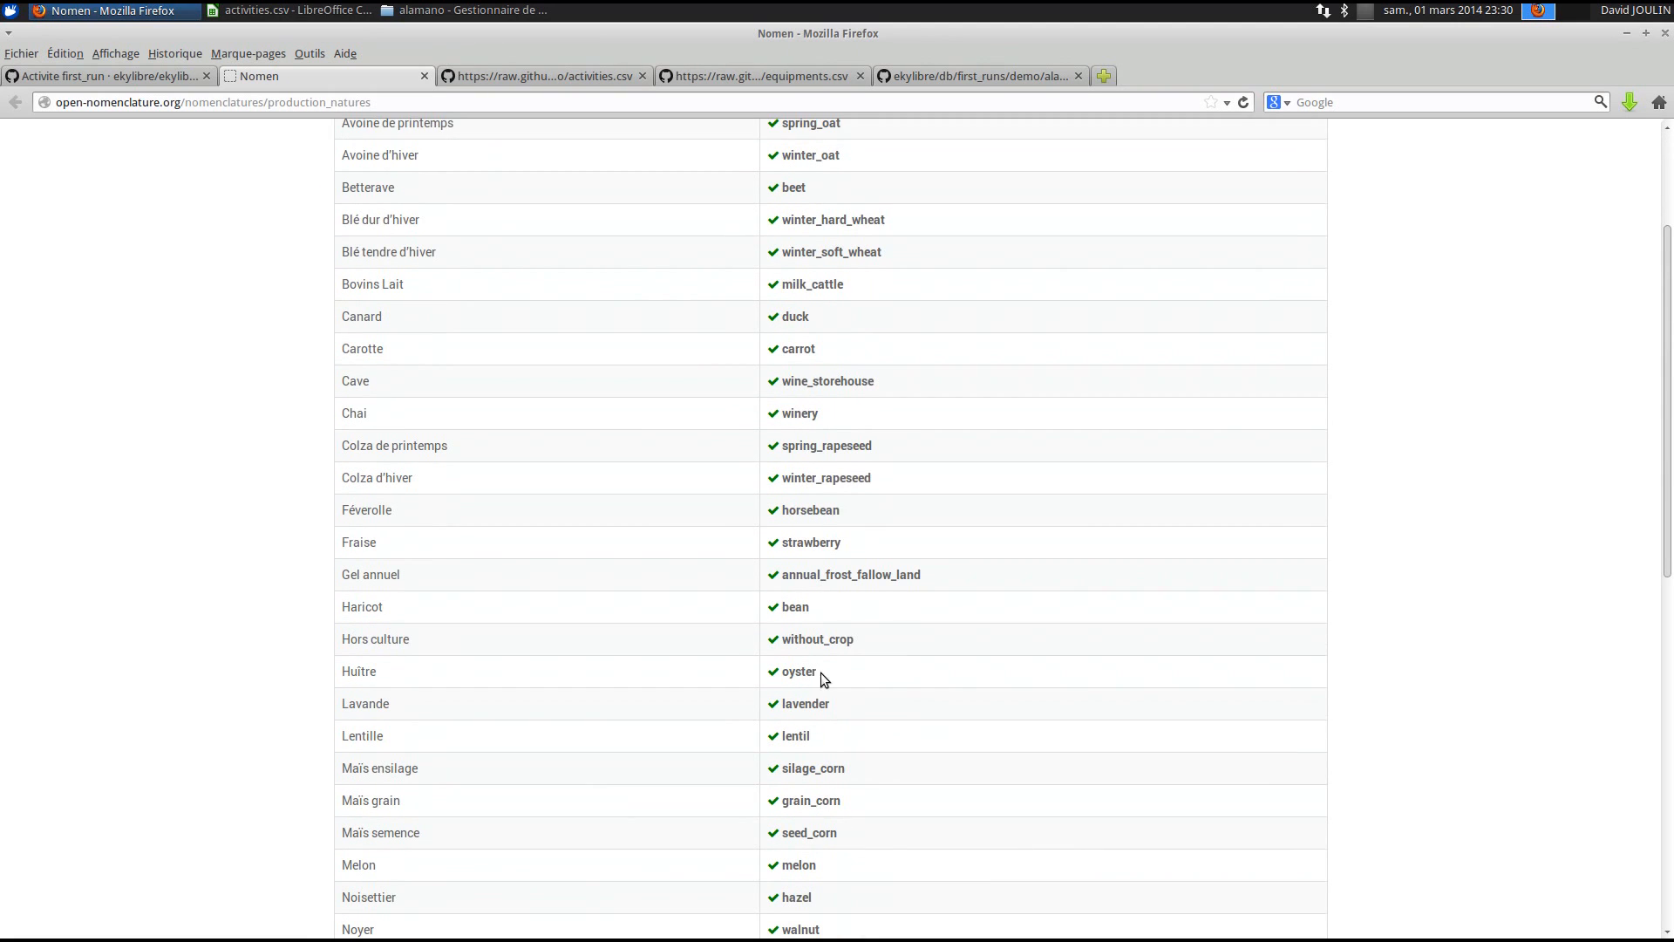
pyautogui.moveTo(845, 479); pyautogui.dragTo(785, 478)
# - Review the ADMINISTRATIF rows A4–D6, including BATIMENT and MECANISATION, and the PRODUCTION ANIMALE label
pyautogui.click(248, 13)
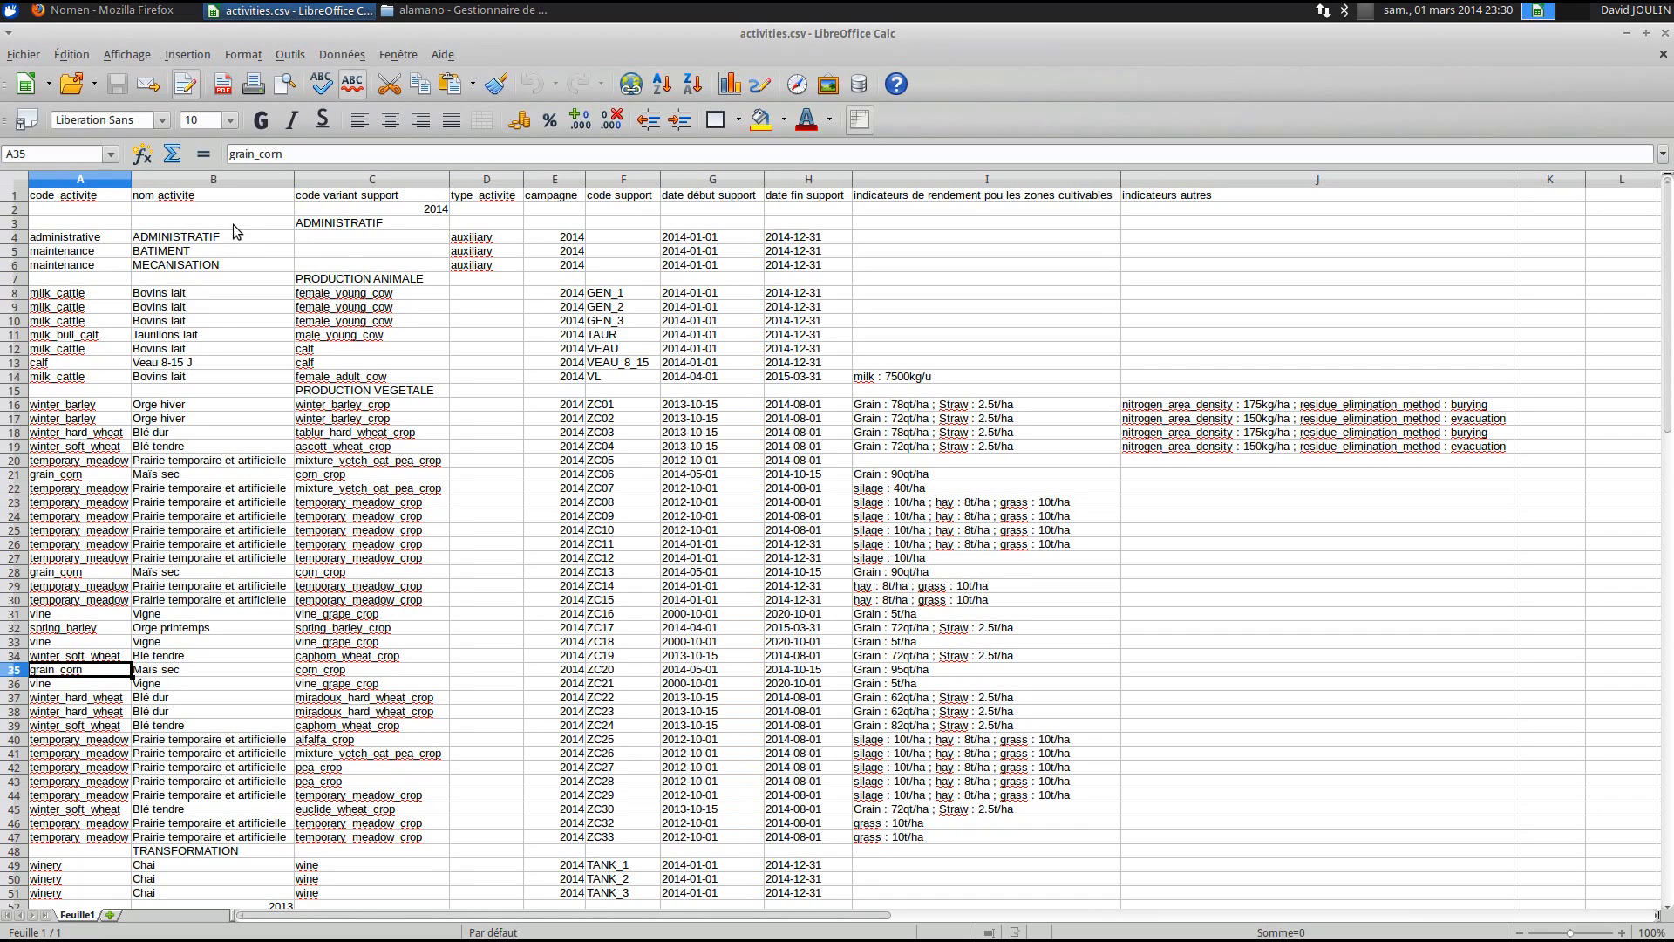
pyautogui.moveTo(78, 237); pyautogui.dragTo(486, 266)
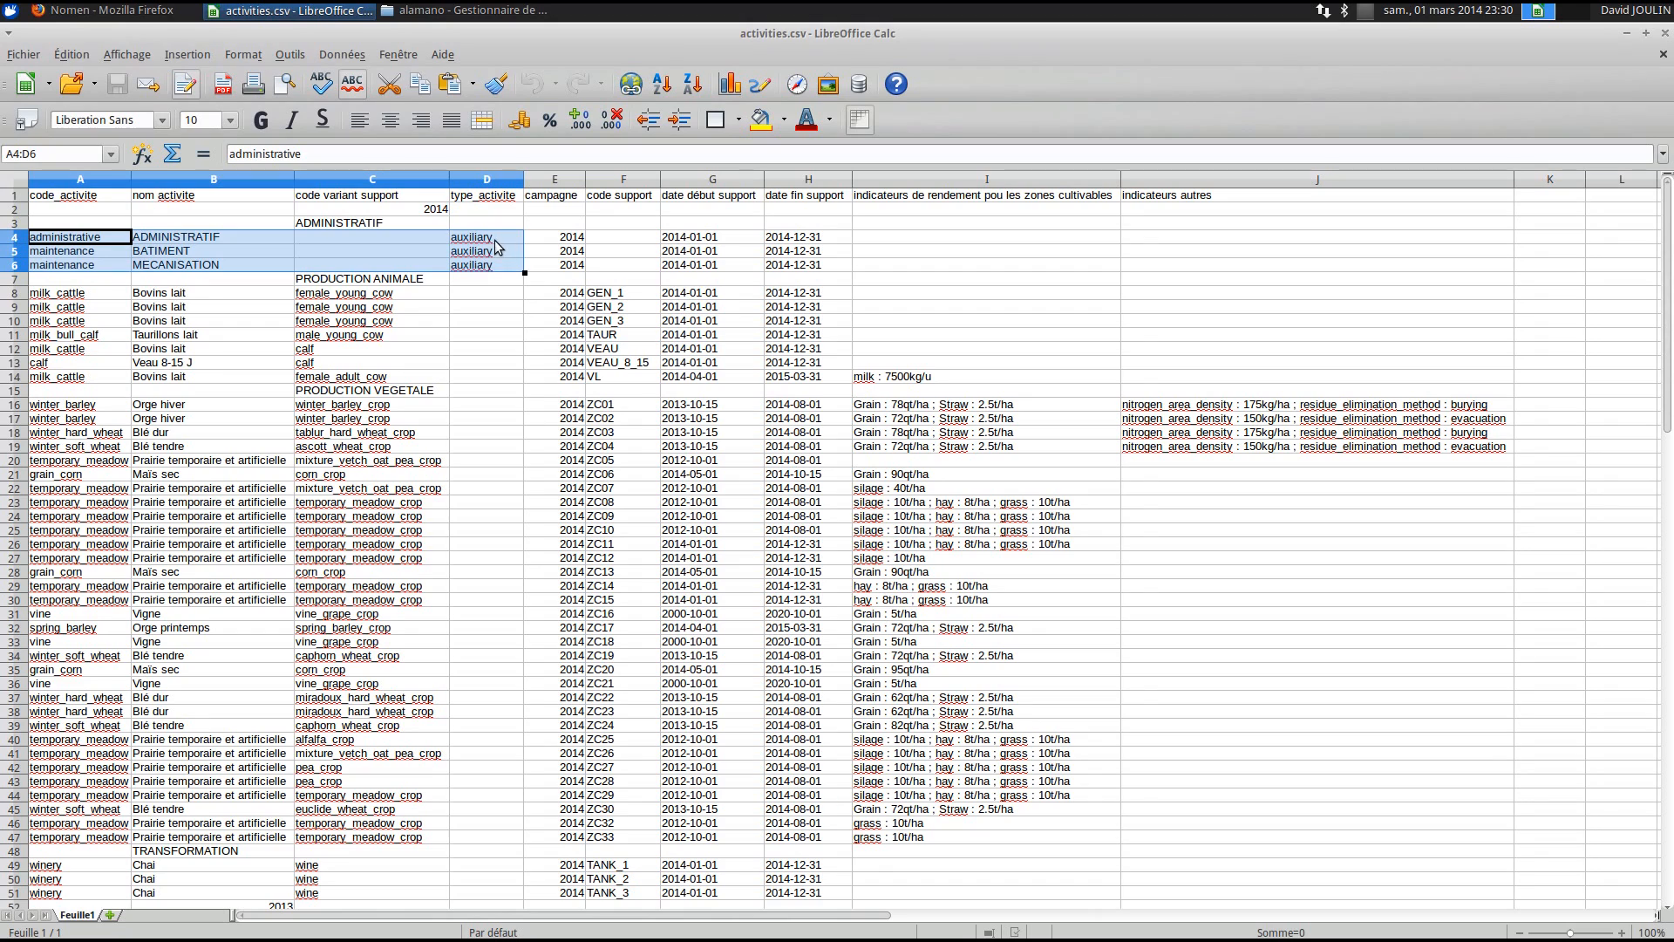
pyautogui.click(496, 240)
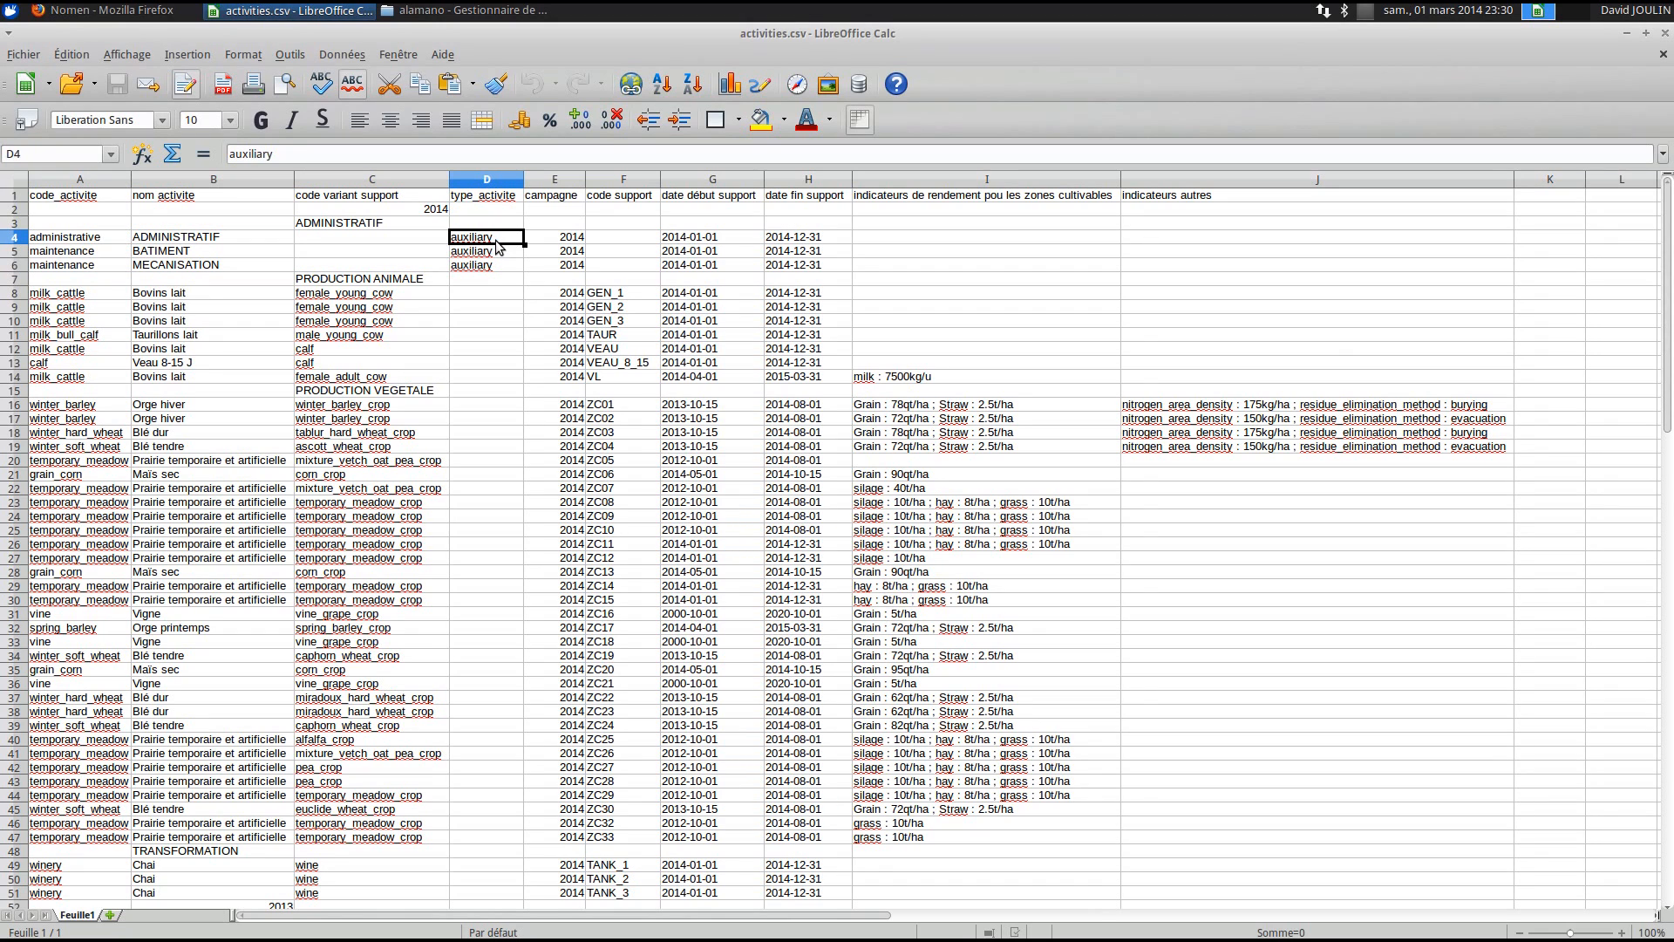
pyautogui.click(66, 240)
pyautogui.click(66, 254)
pyautogui.click(167, 250)
pyautogui.click(78, 263)
pyautogui.click(155, 263)
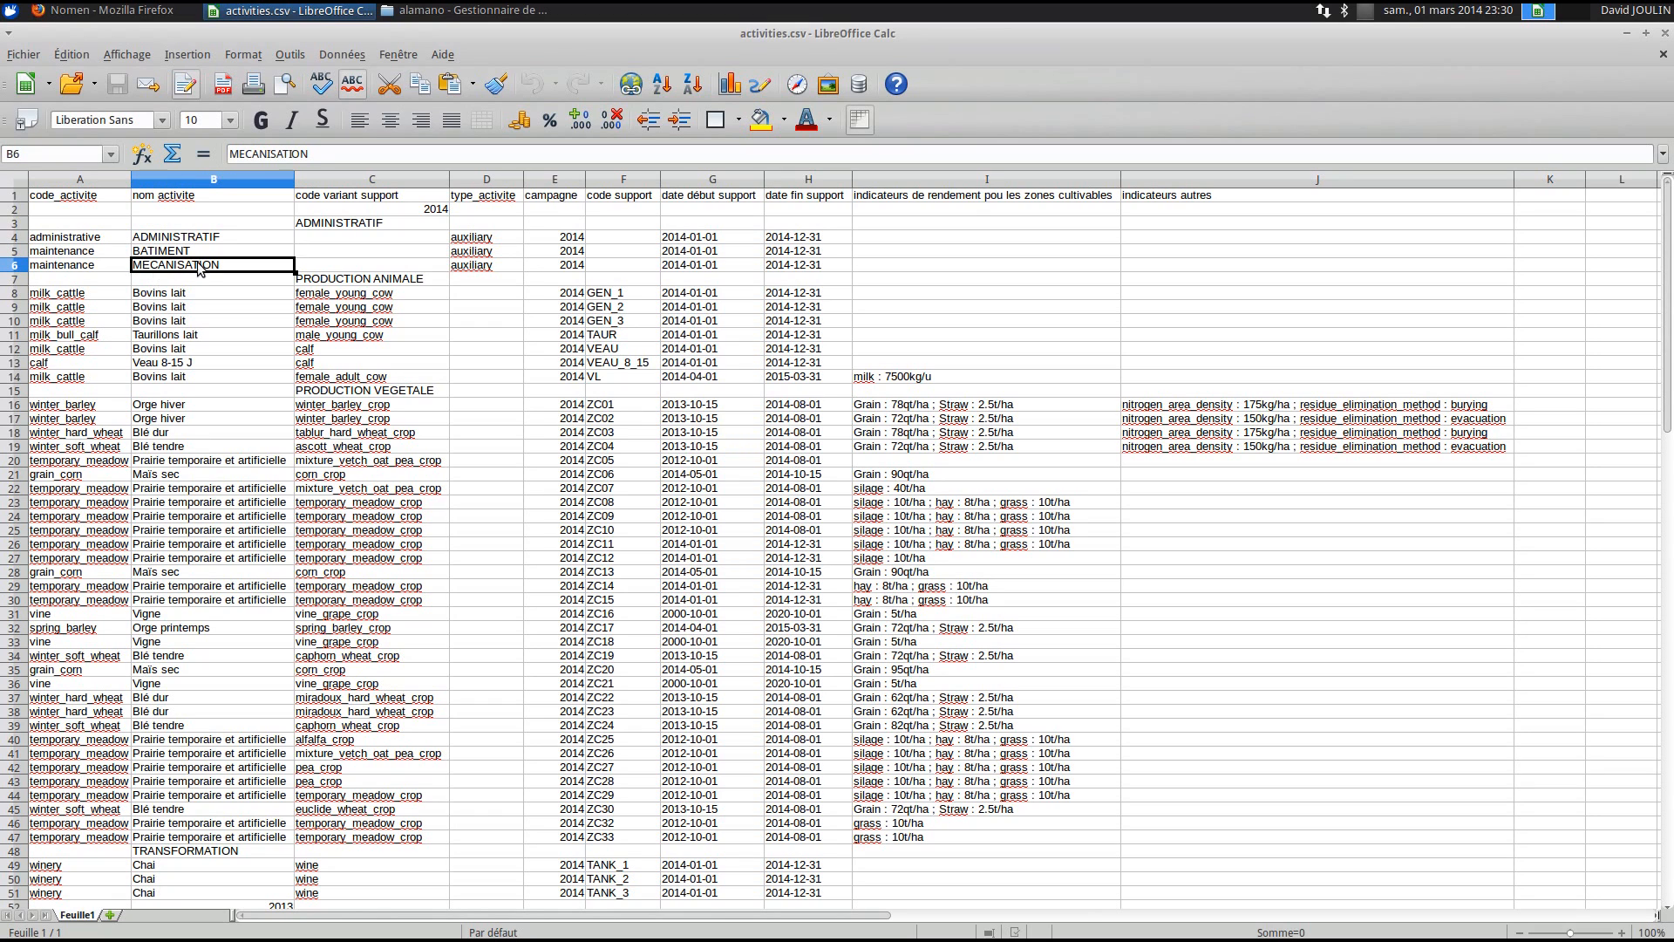
pyautogui.click(385, 279)
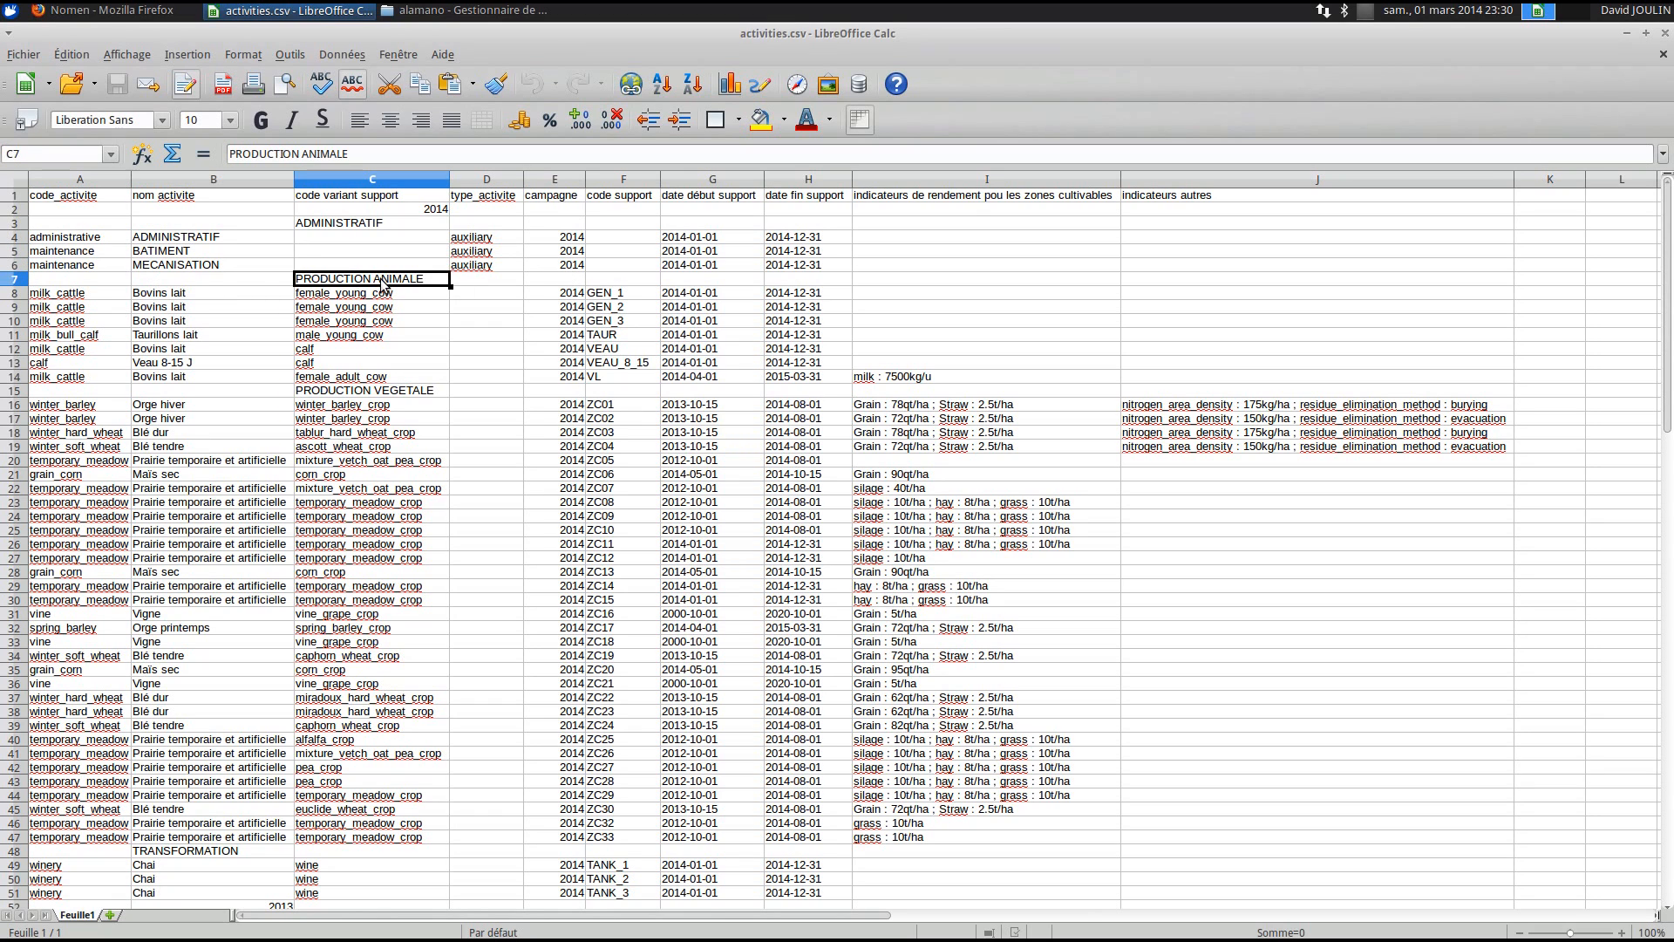
# - Check the PRODUCTION VEGETALE and TRANSFORMATION labels, the 2013 campaign marker in B52, and C4
pyautogui.moveTo(385, 378); pyautogui.dragTo(385, 393)
pyautogui.scroll(-3, 371, 486)
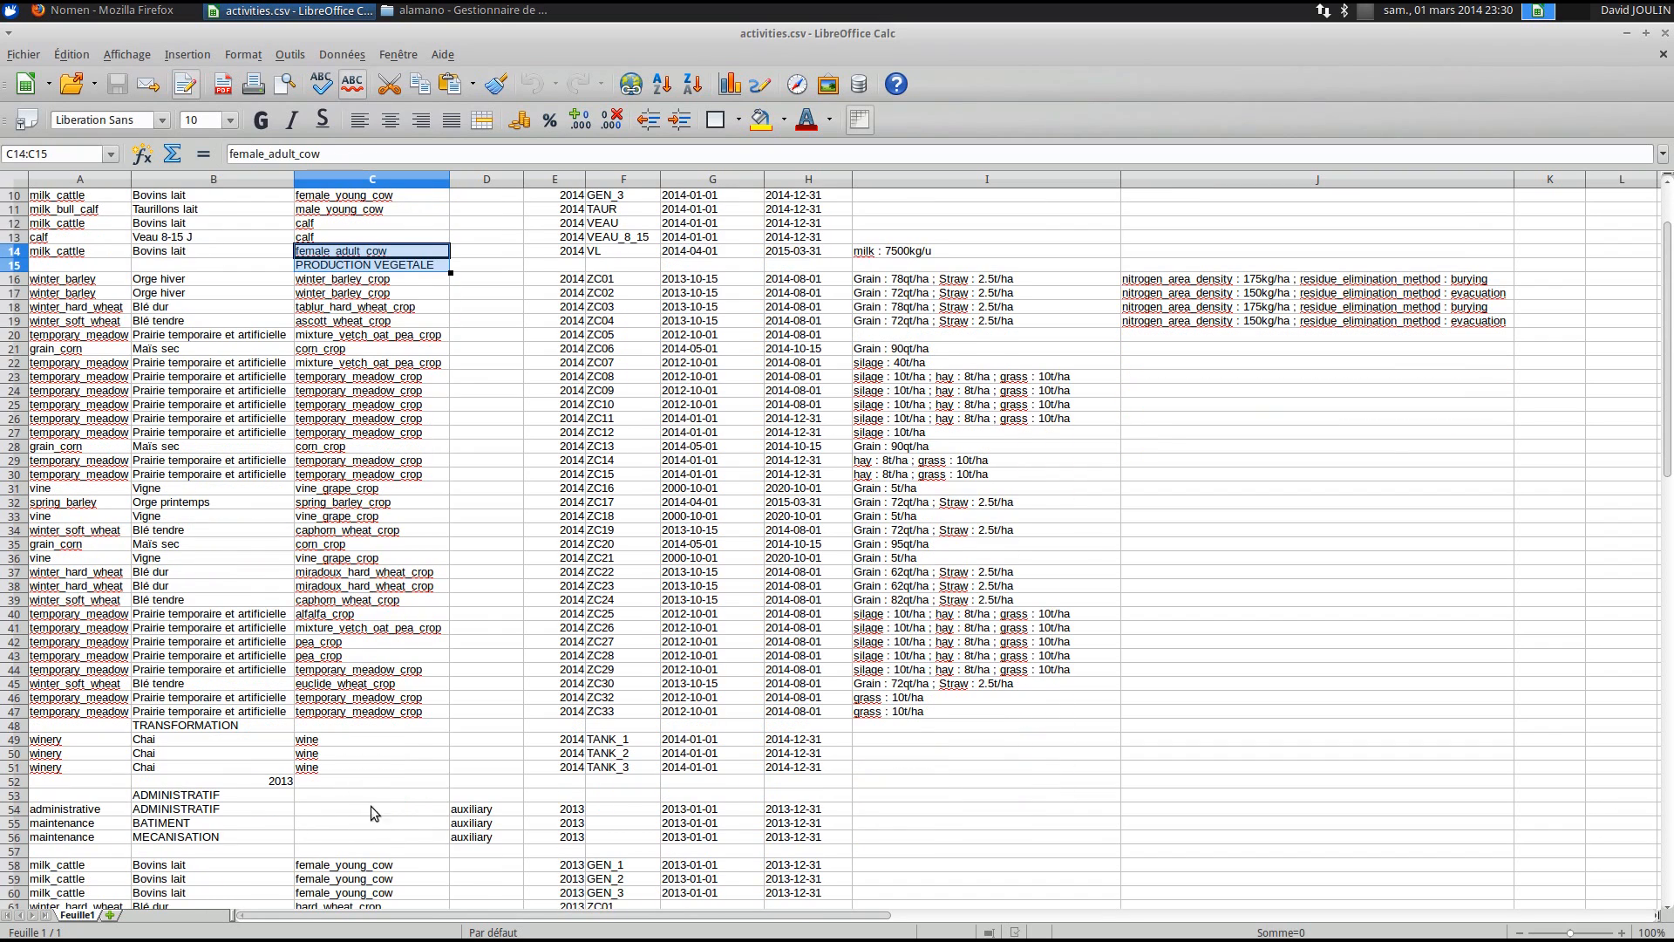
pyautogui.click(275, 729)
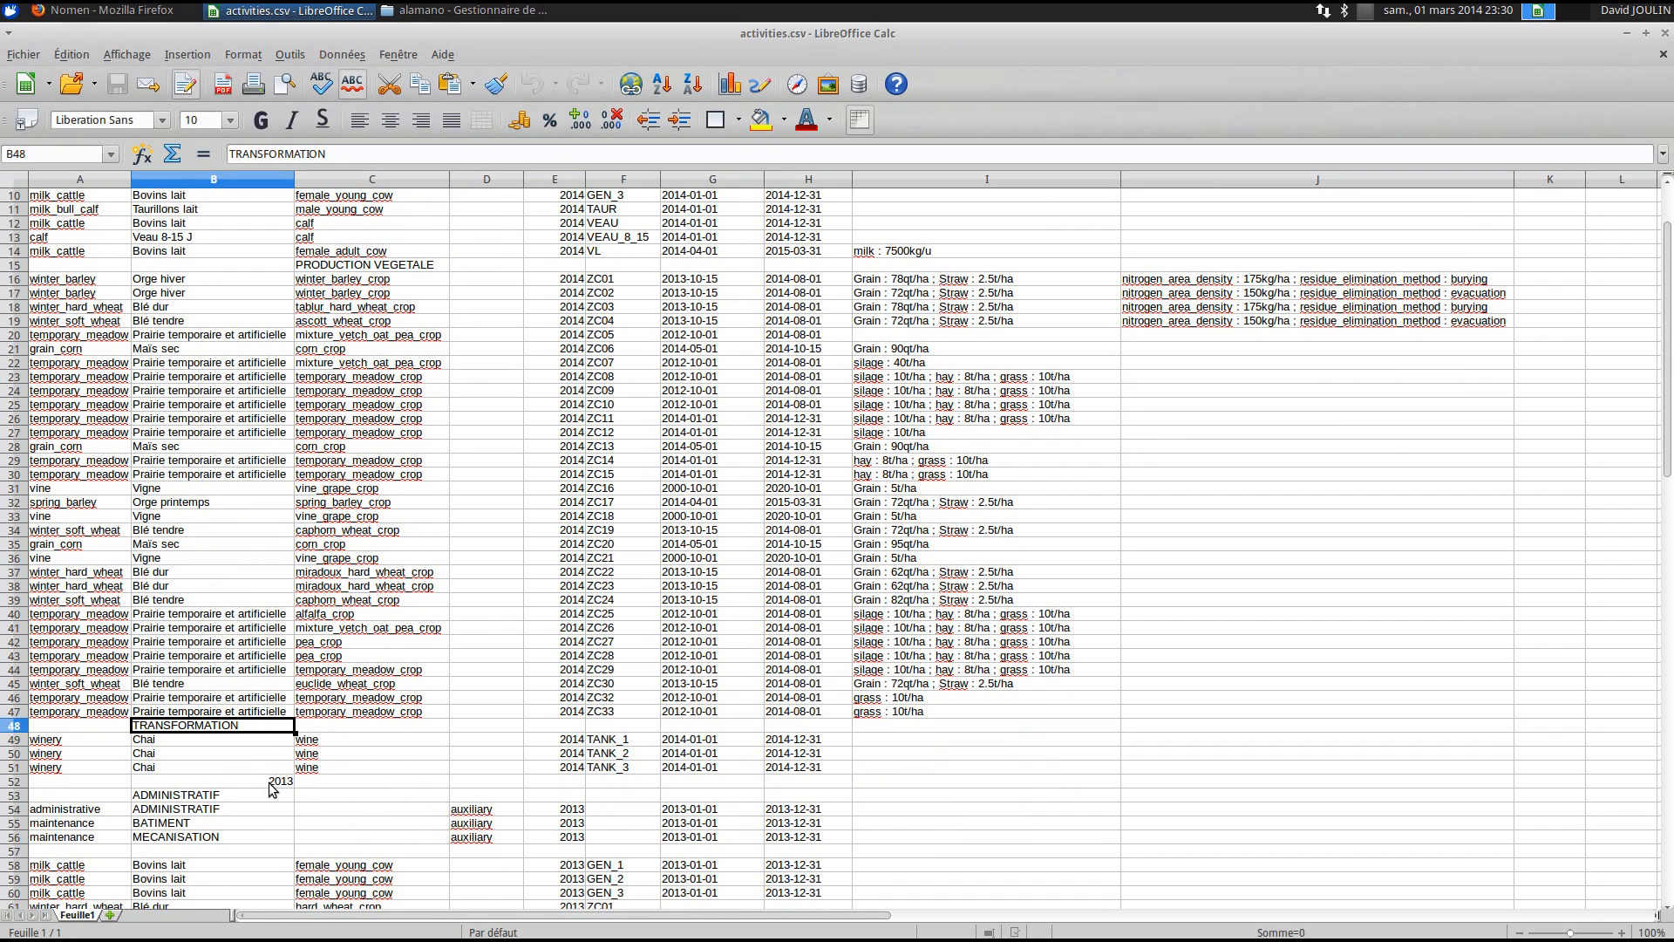
pyautogui.scroll(2, 272, 776)
pyautogui.scroll(1, 272, 776)
pyautogui.scroll(-8, 305, 587)
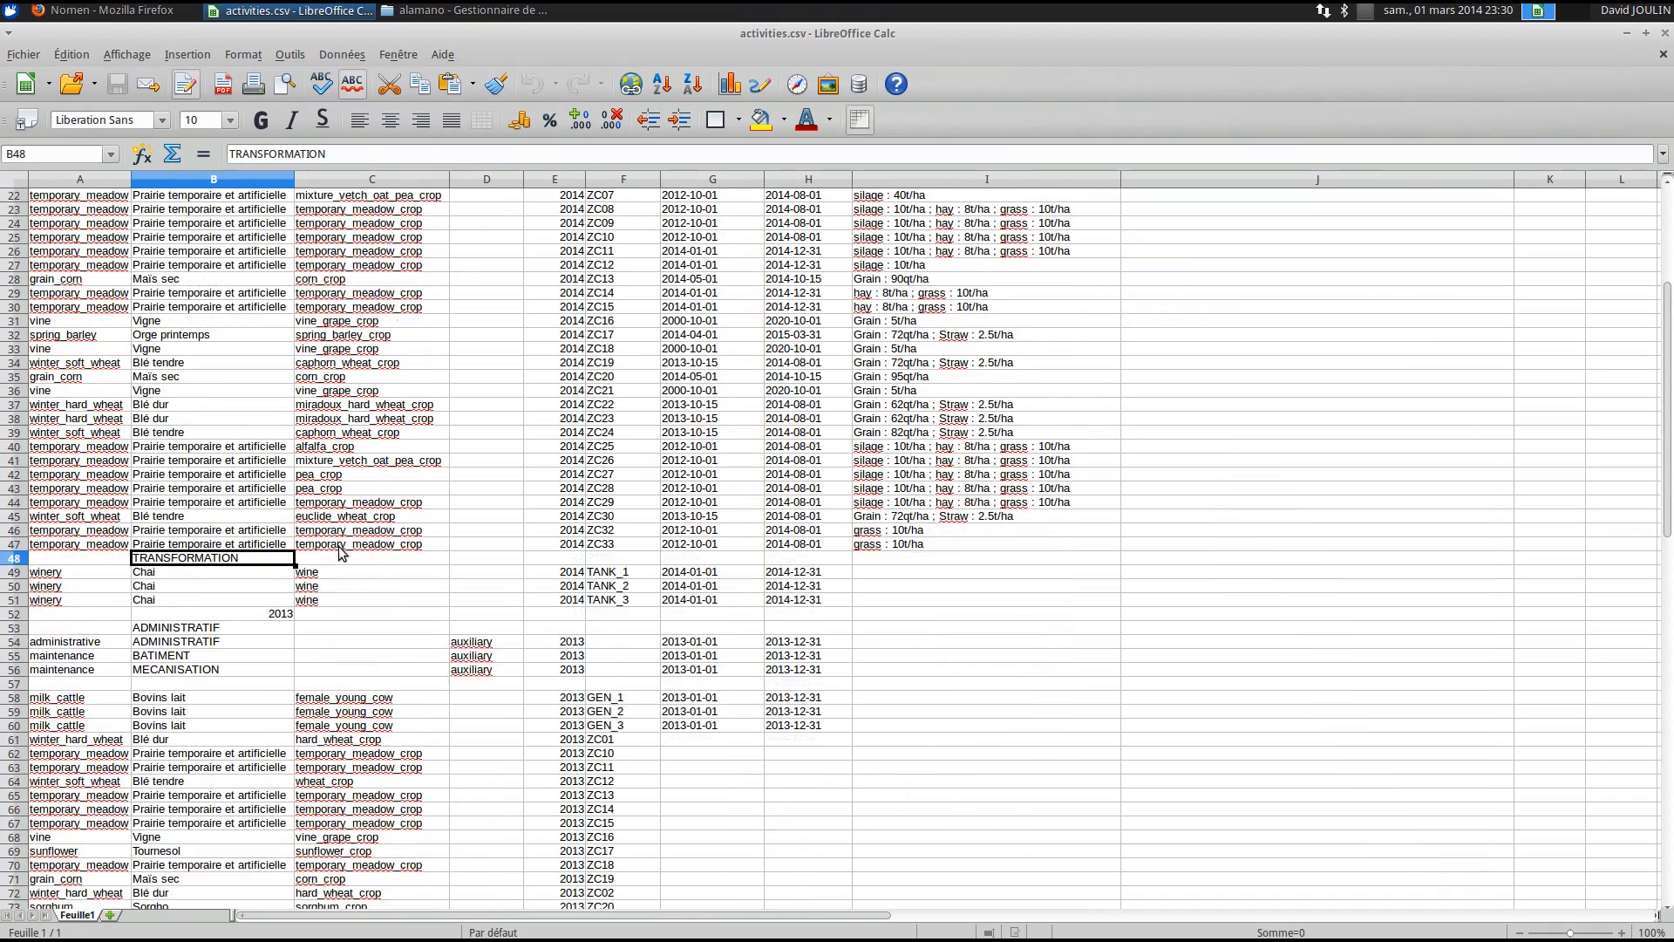
pyautogui.click(280, 573)
pyautogui.scroll(-3, 281, 575)
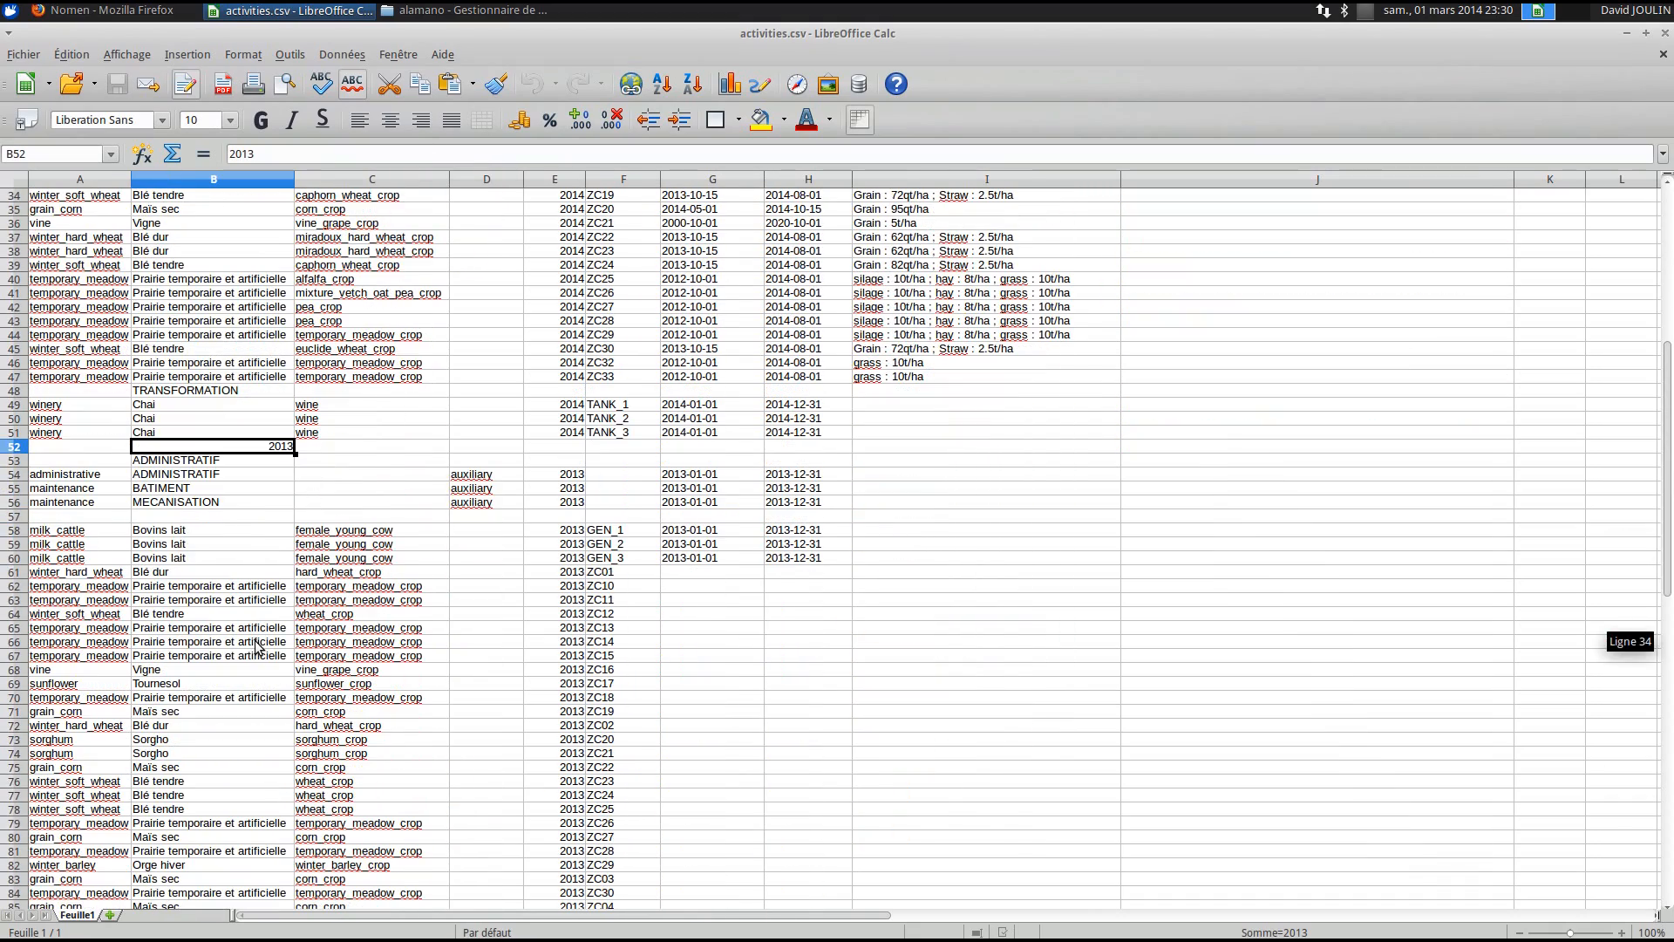
pyautogui.scroll(11, 253, 680)
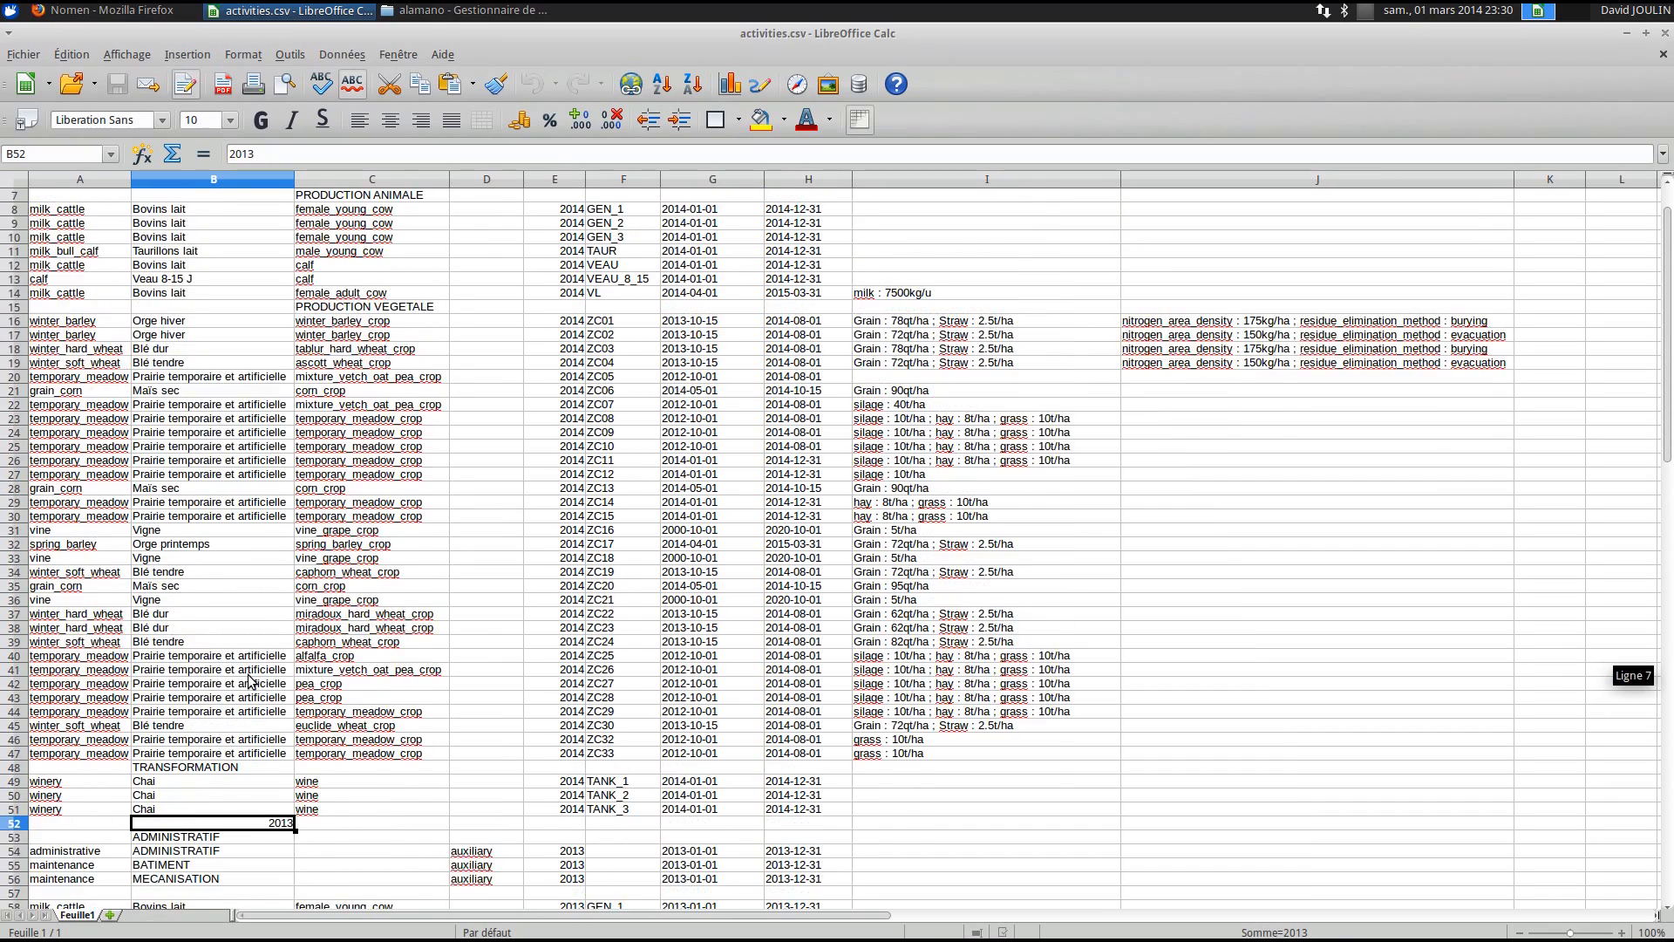
pyautogui.click(297, 240)
pyautogui.click(84, 240)
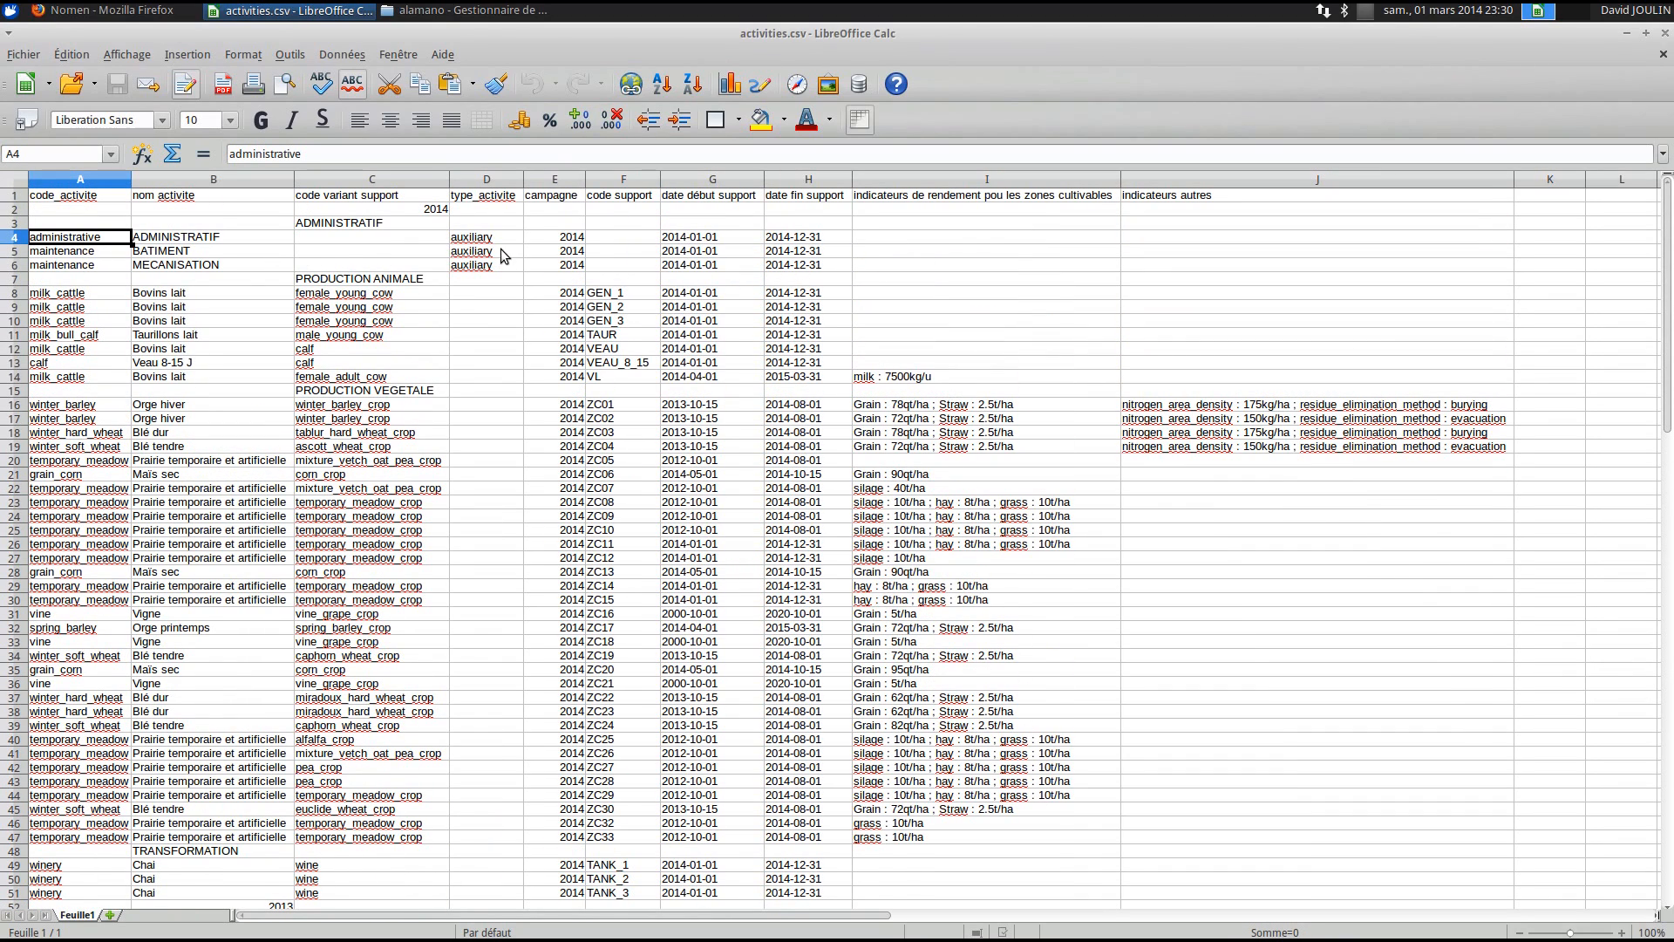
pyautogui.moveTo(504, 244); pyautogui.dragTo(506, 263)
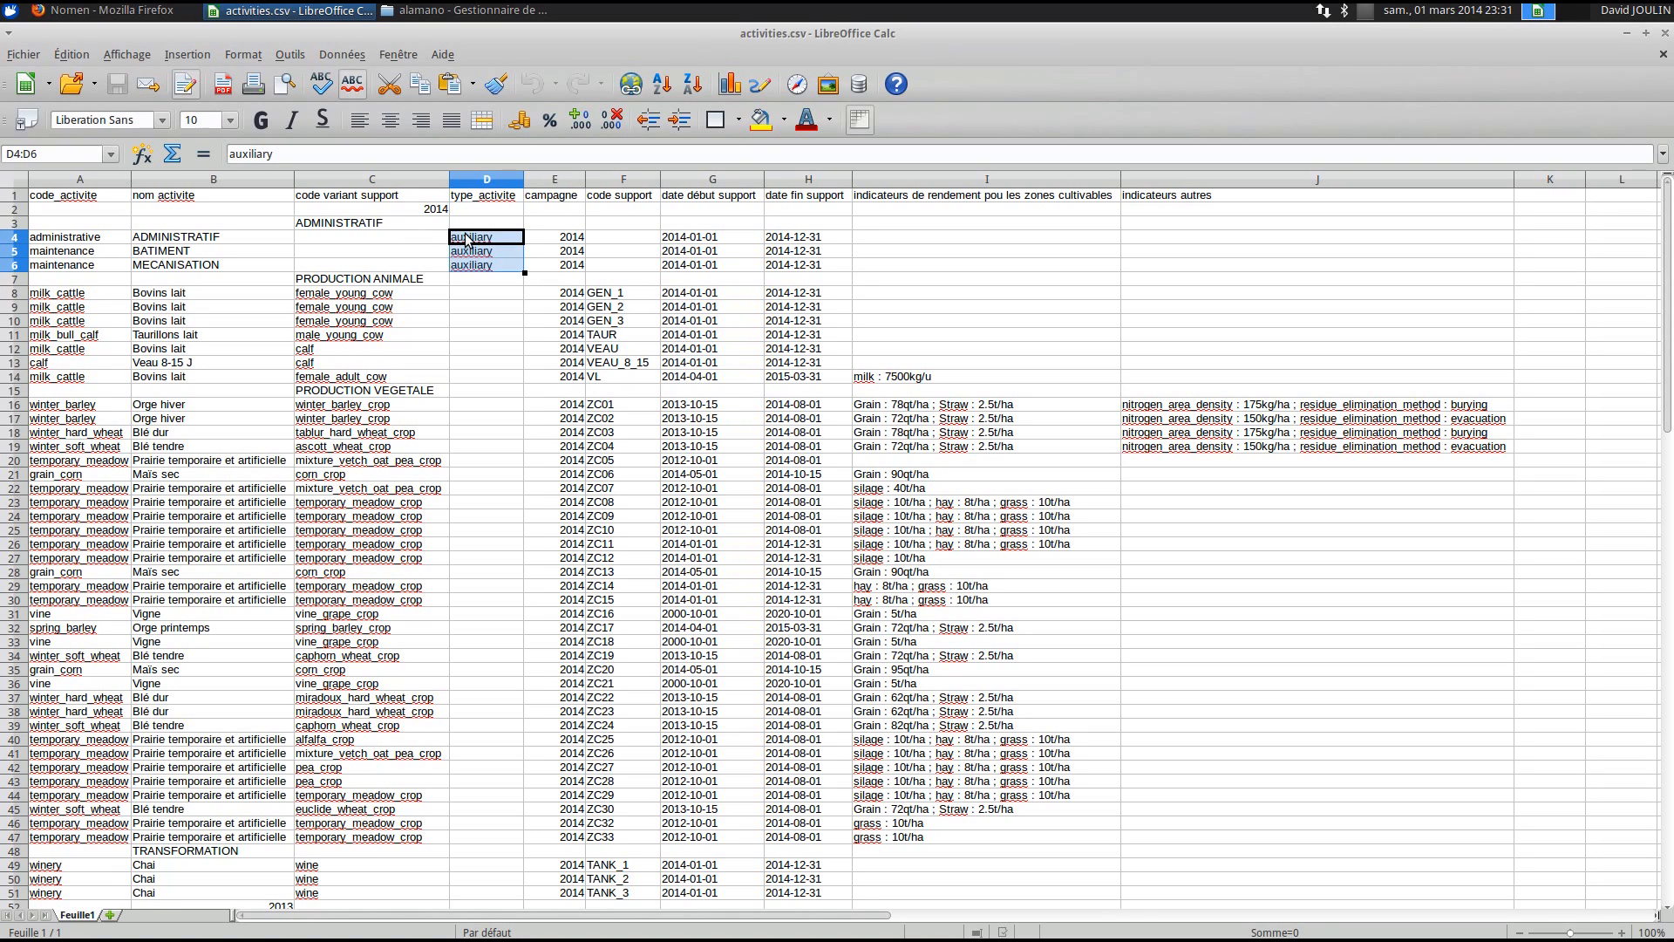
pyautogui.click(511, 278)
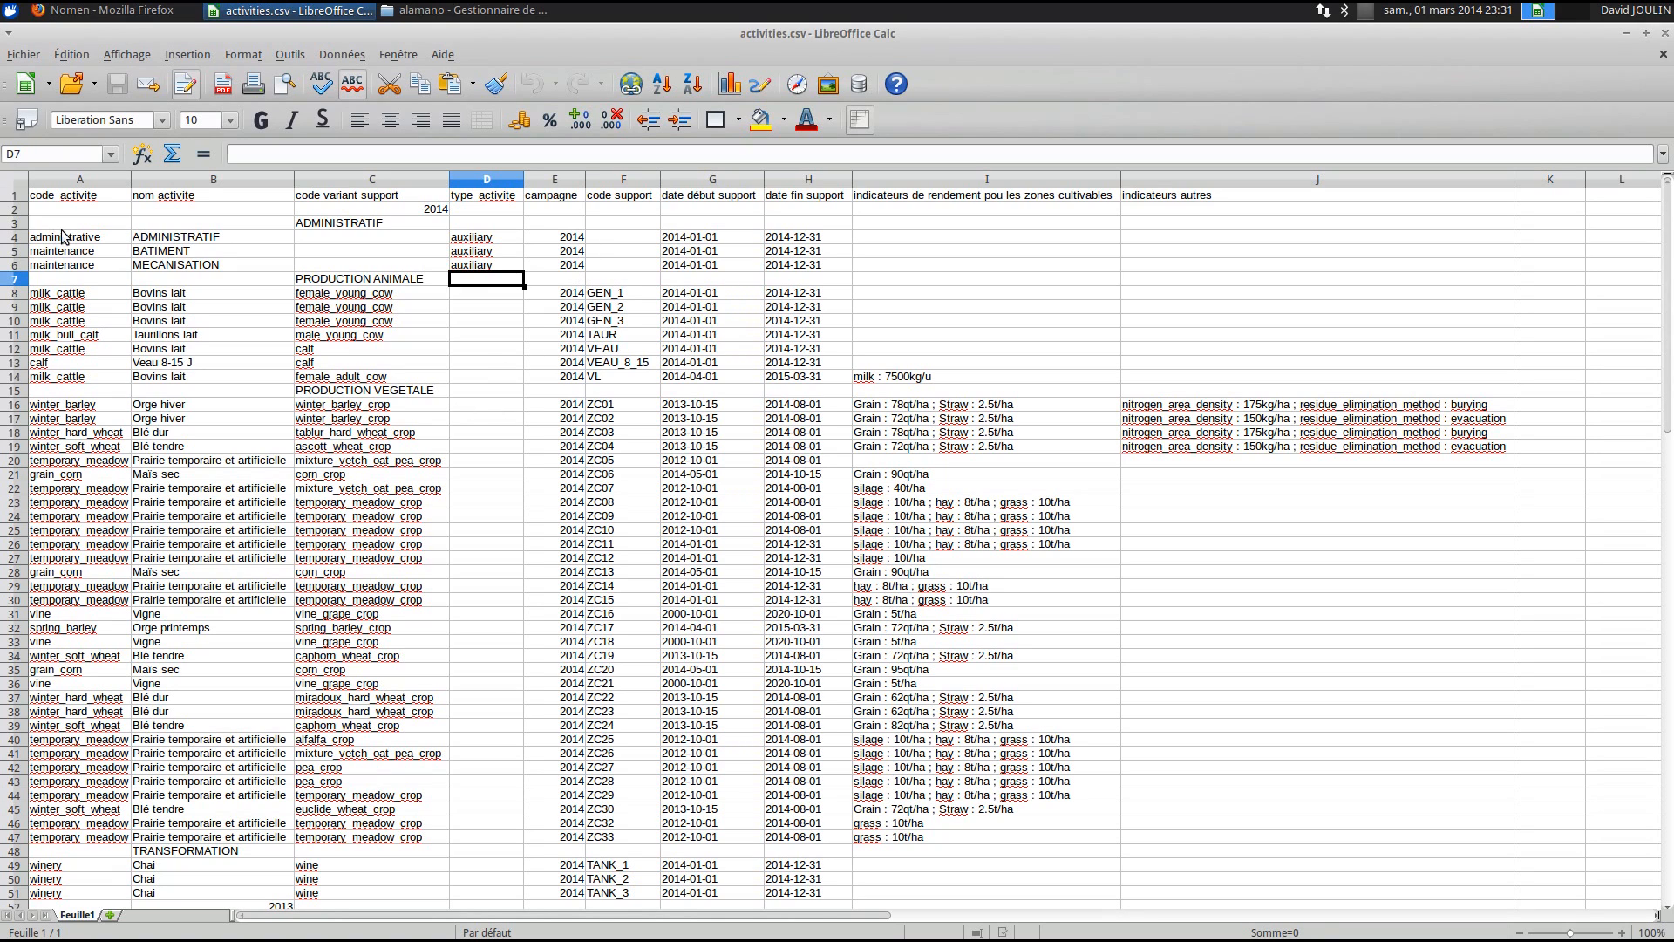
pyautogui.moveTo(547, 237); pyautogui.dragTo(565, 274)
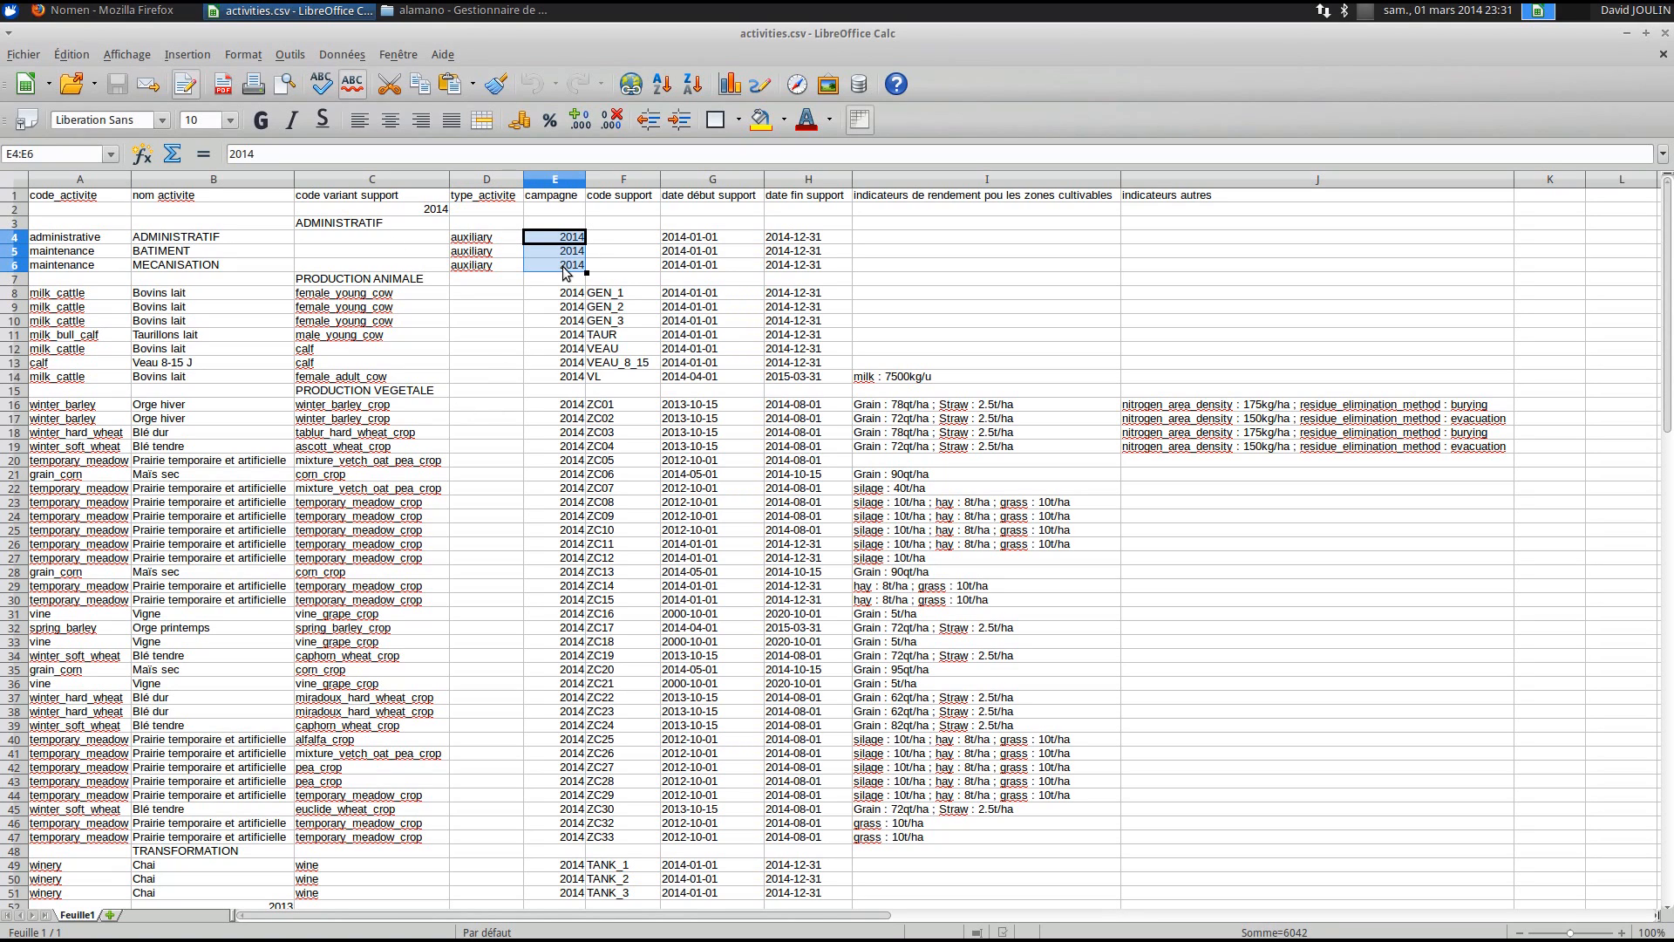
pyautogui.moveTo(654, 240); pyautogui.dragTo(650, 262)
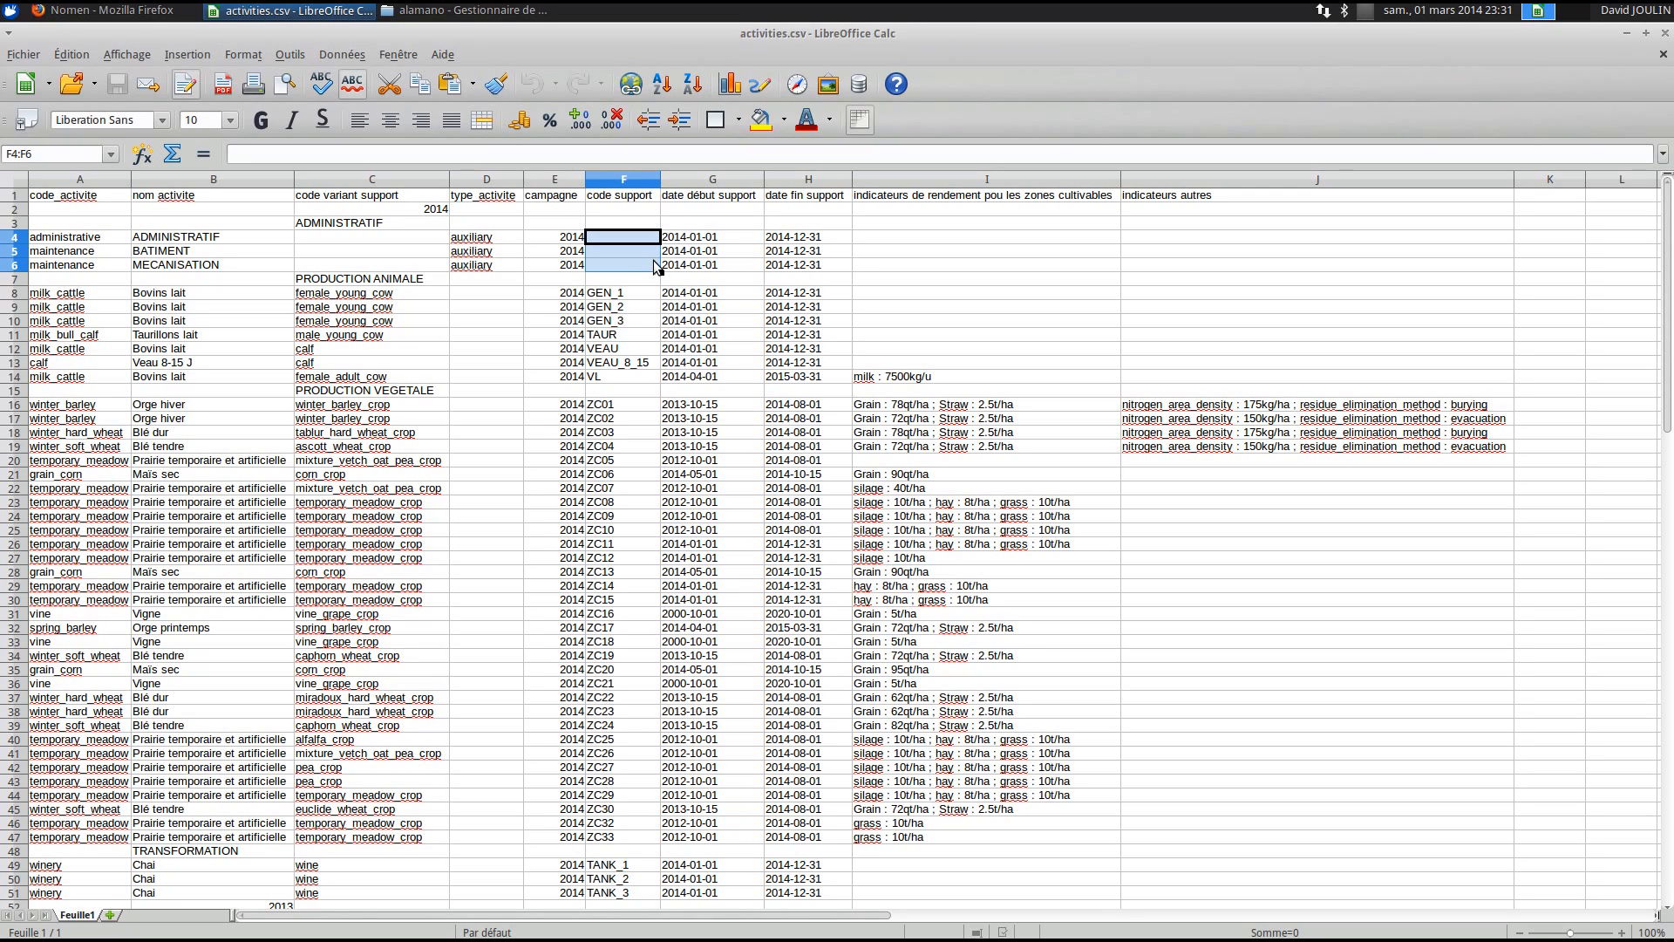
pyautogui.moveTo(629, 404); pyautogui.dragTo(623, 550)
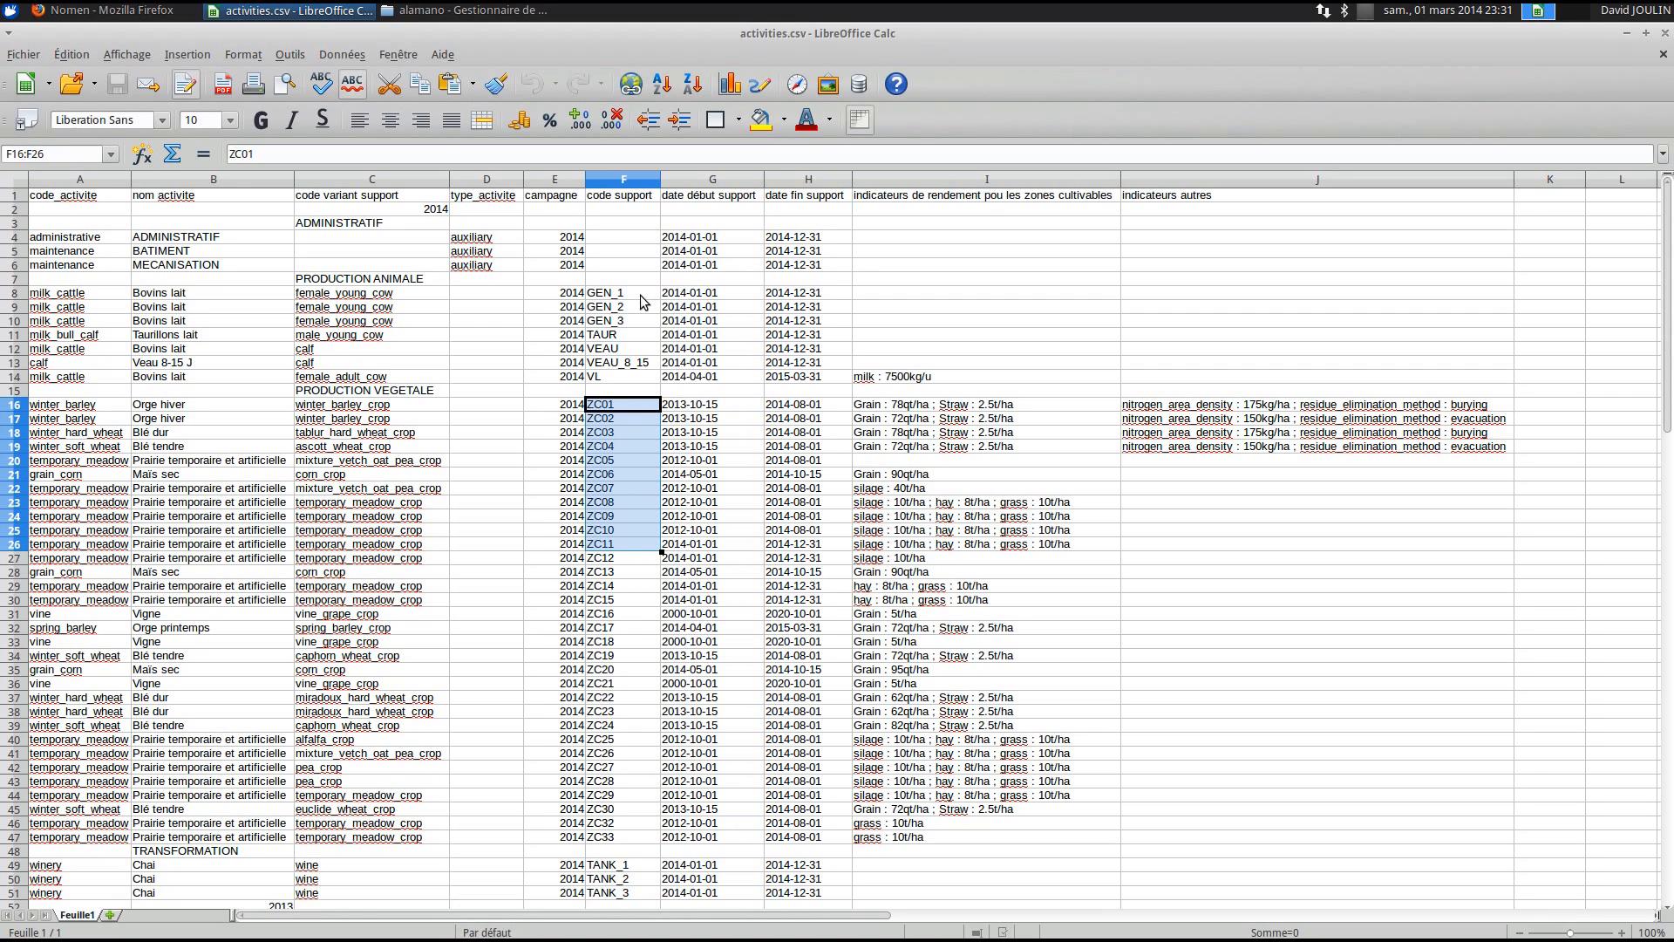
pyautogui.scroll(-4, 614, 668)
pyautogui.moveTo(621, 697); pyautogui.dragTo(623, 728)
pyautogui.scroll(-3, 623, 728)
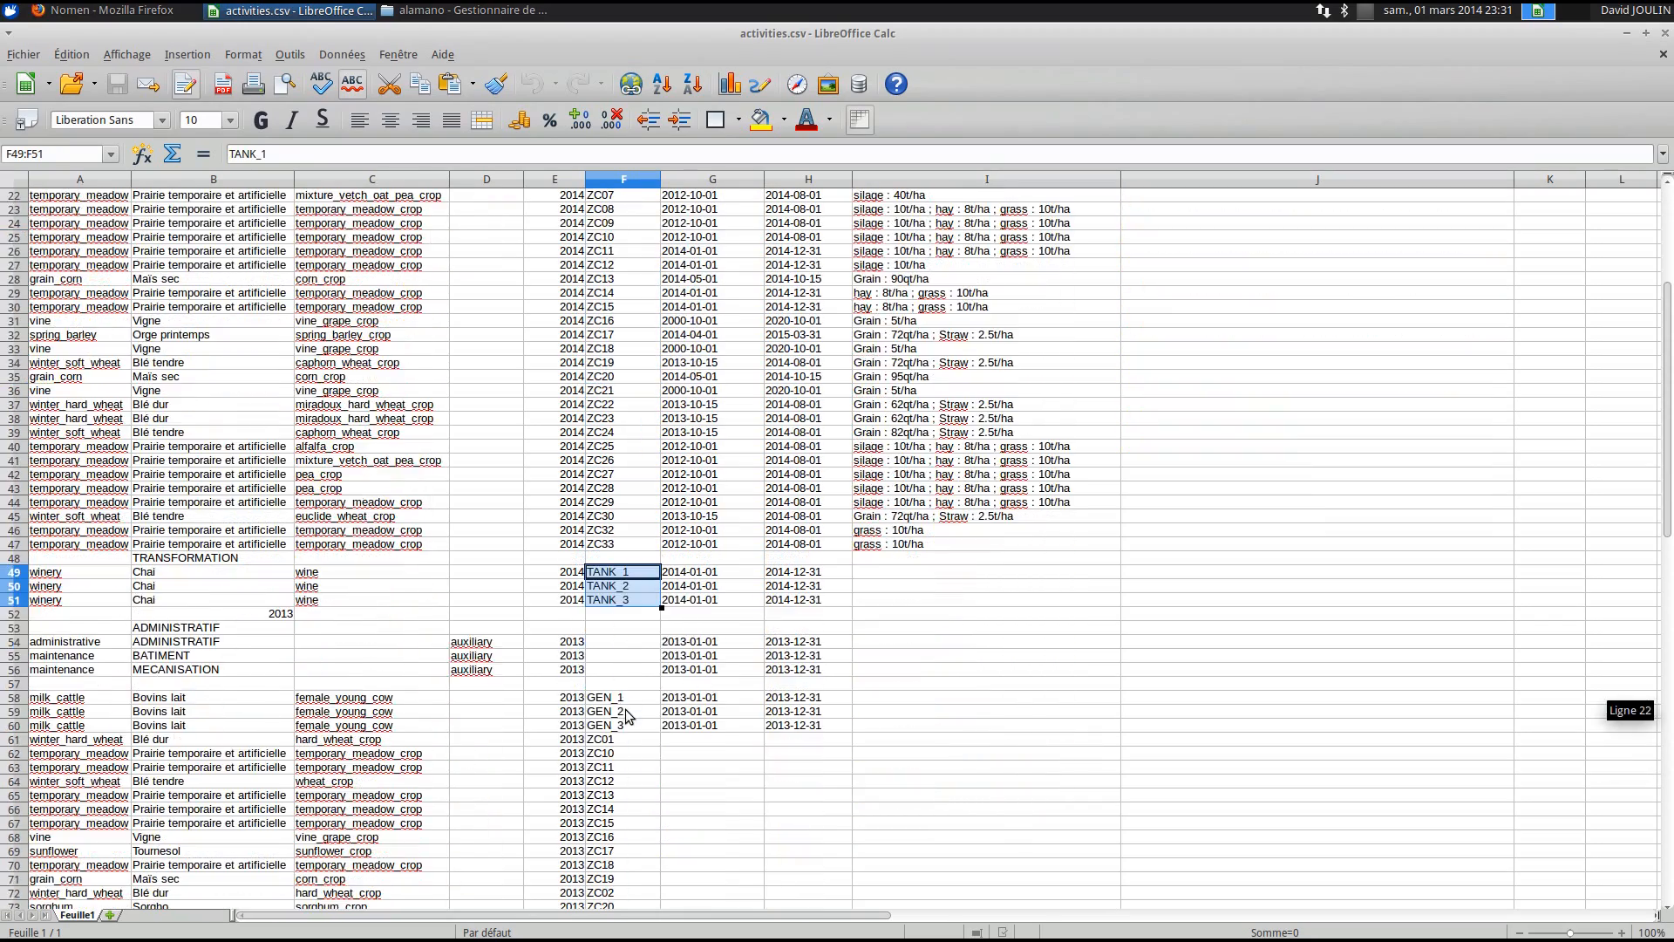
pyautogui.scroll(5, 623, 711)
pyautogui.scroll(2, 625, 709)
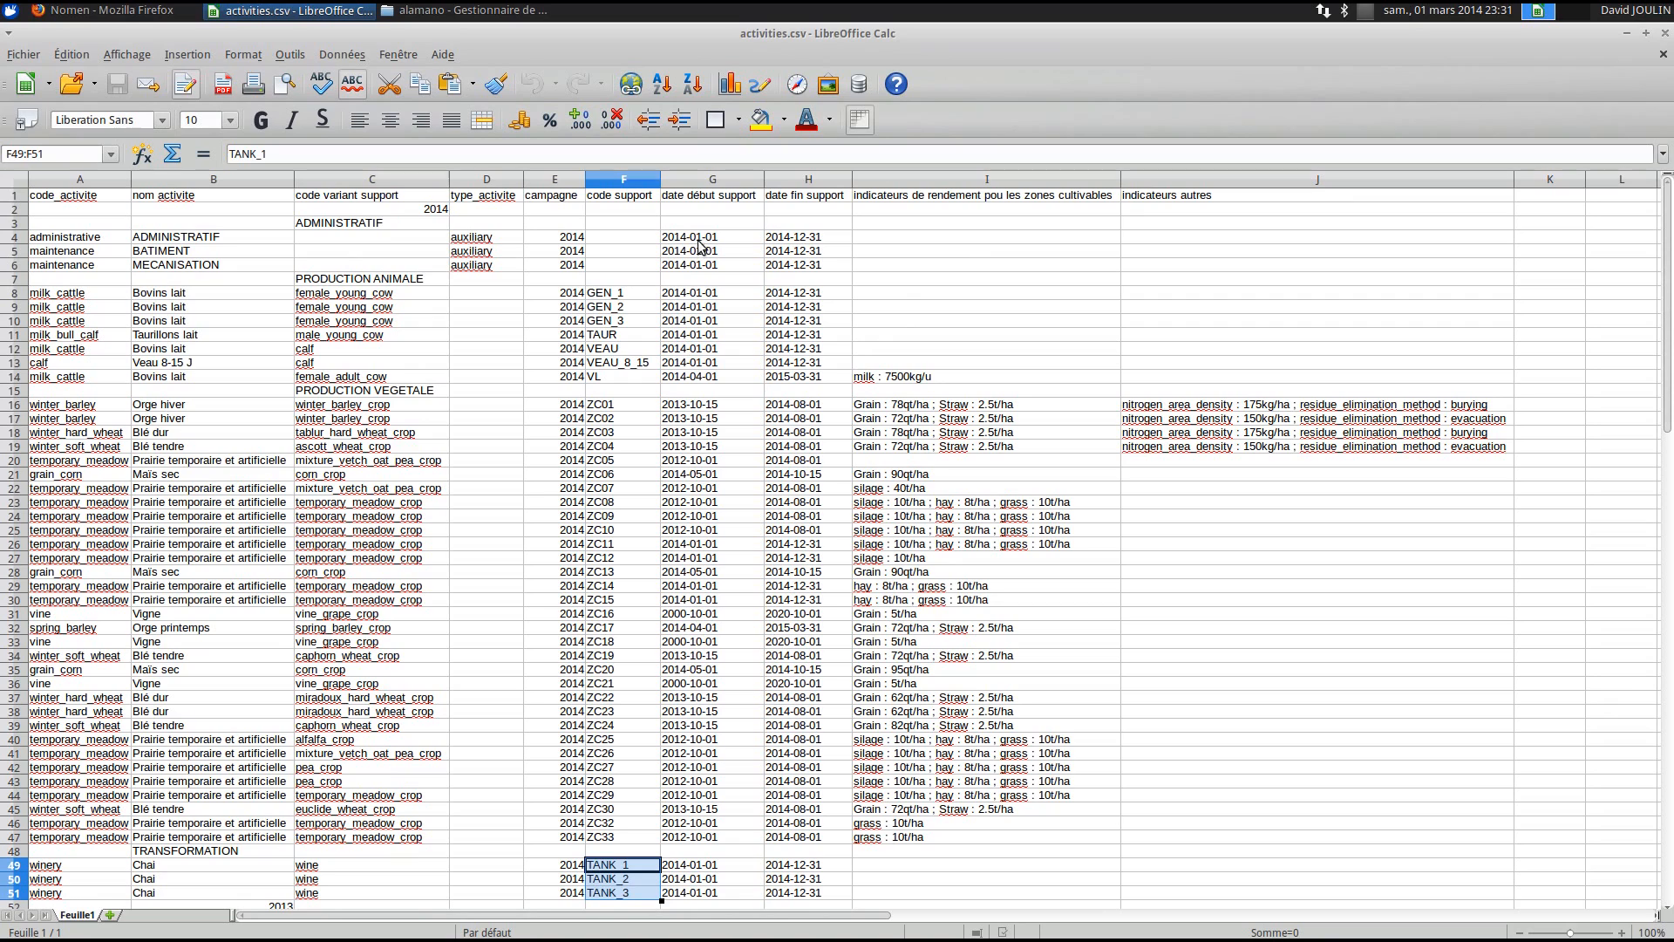
pyautogui.click(711, 299)
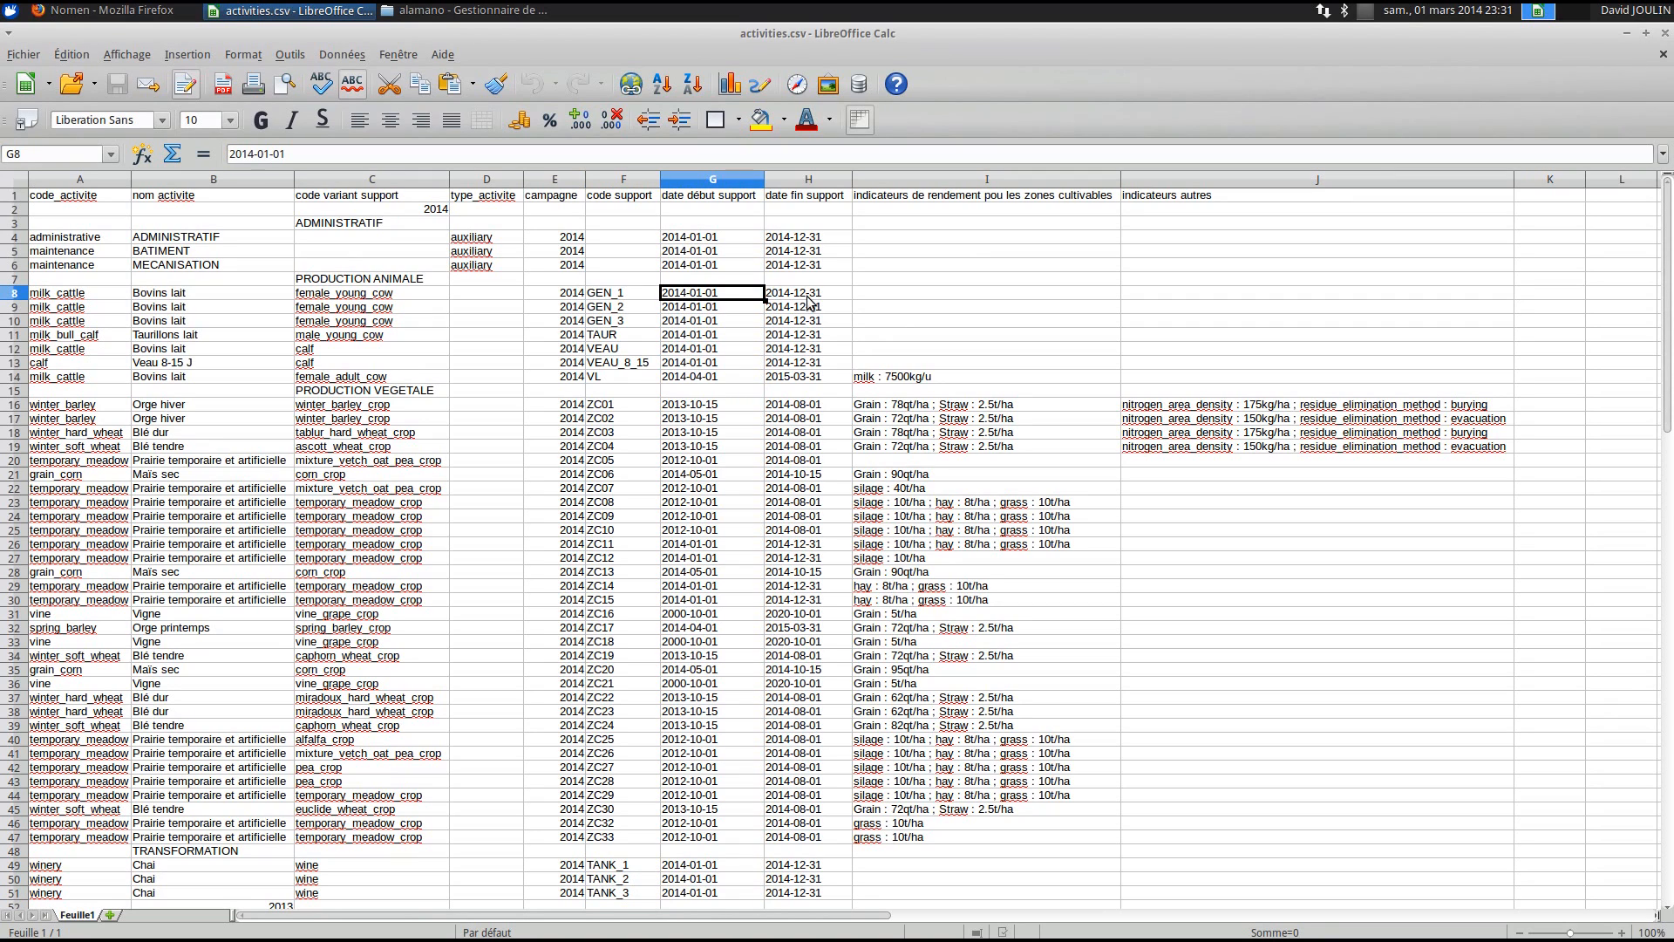
pyautogui.click(809, 300)
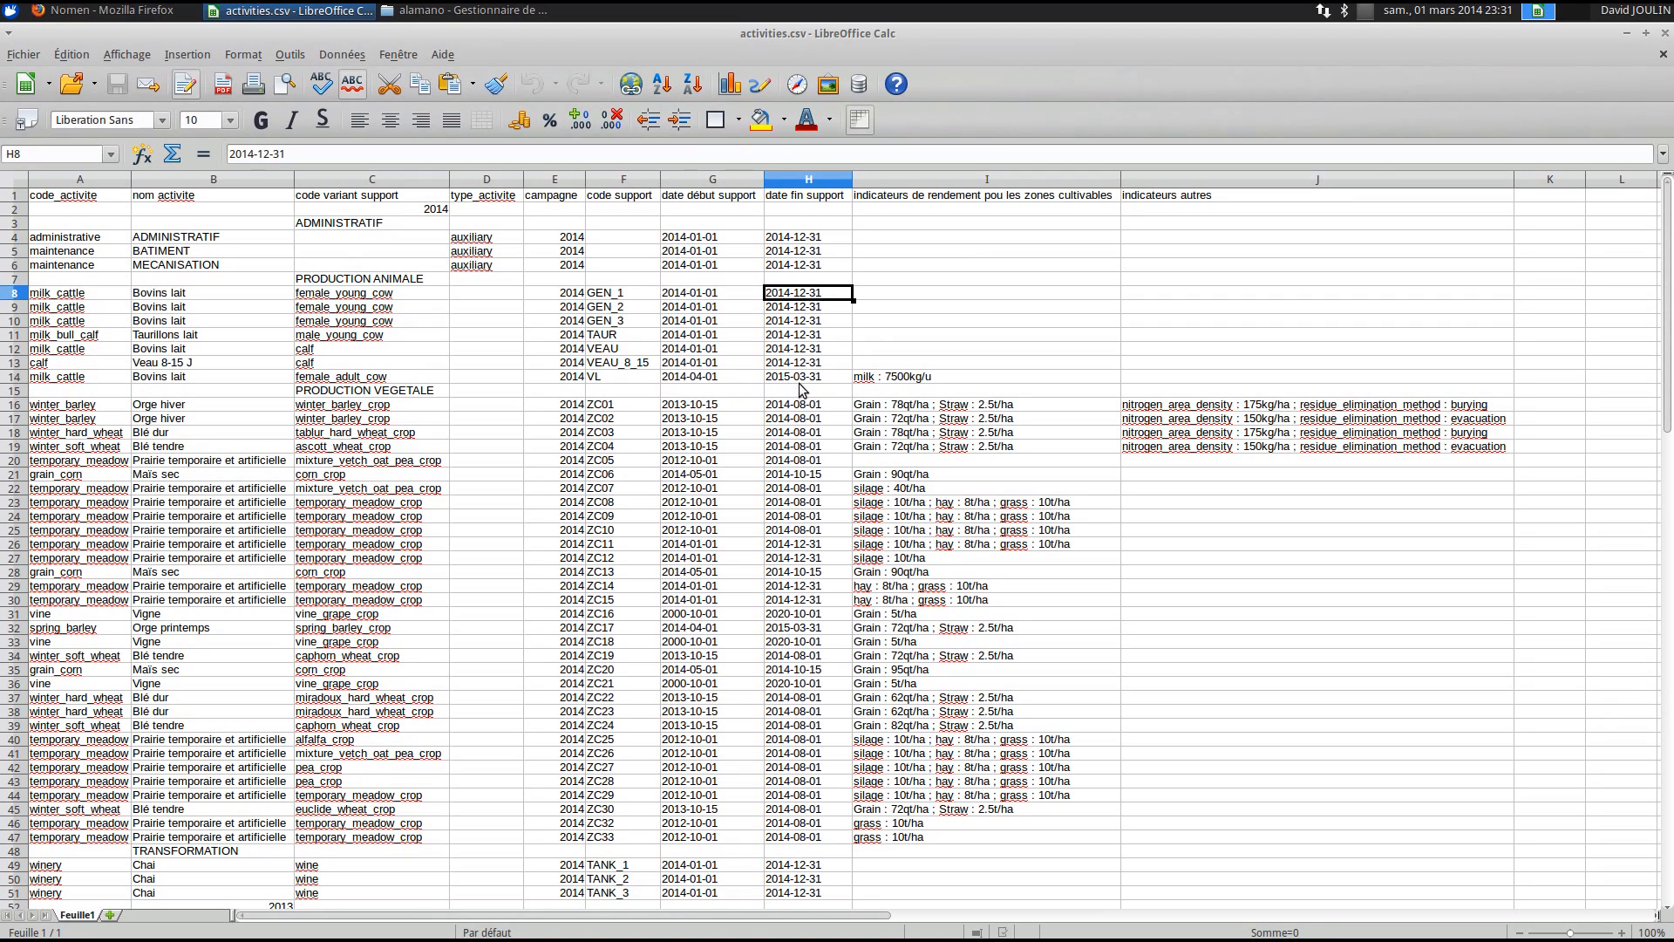
pyautogui.click(950, 181)
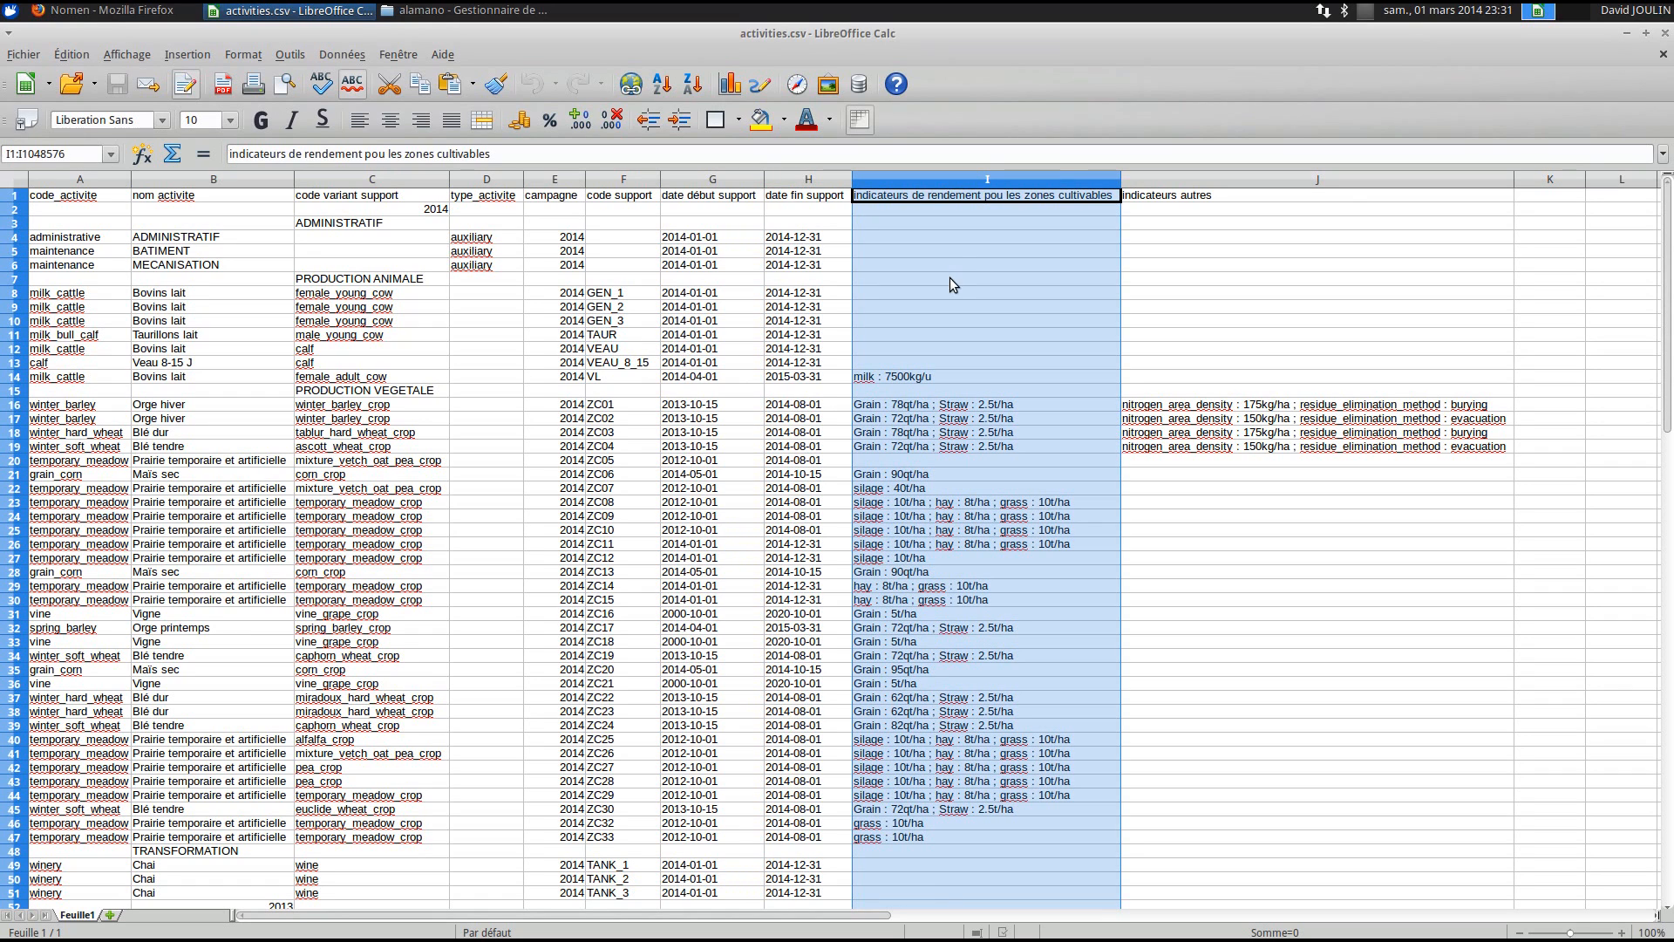
pyautogui.click(949, 277)
pyautogui.click(943, 379)
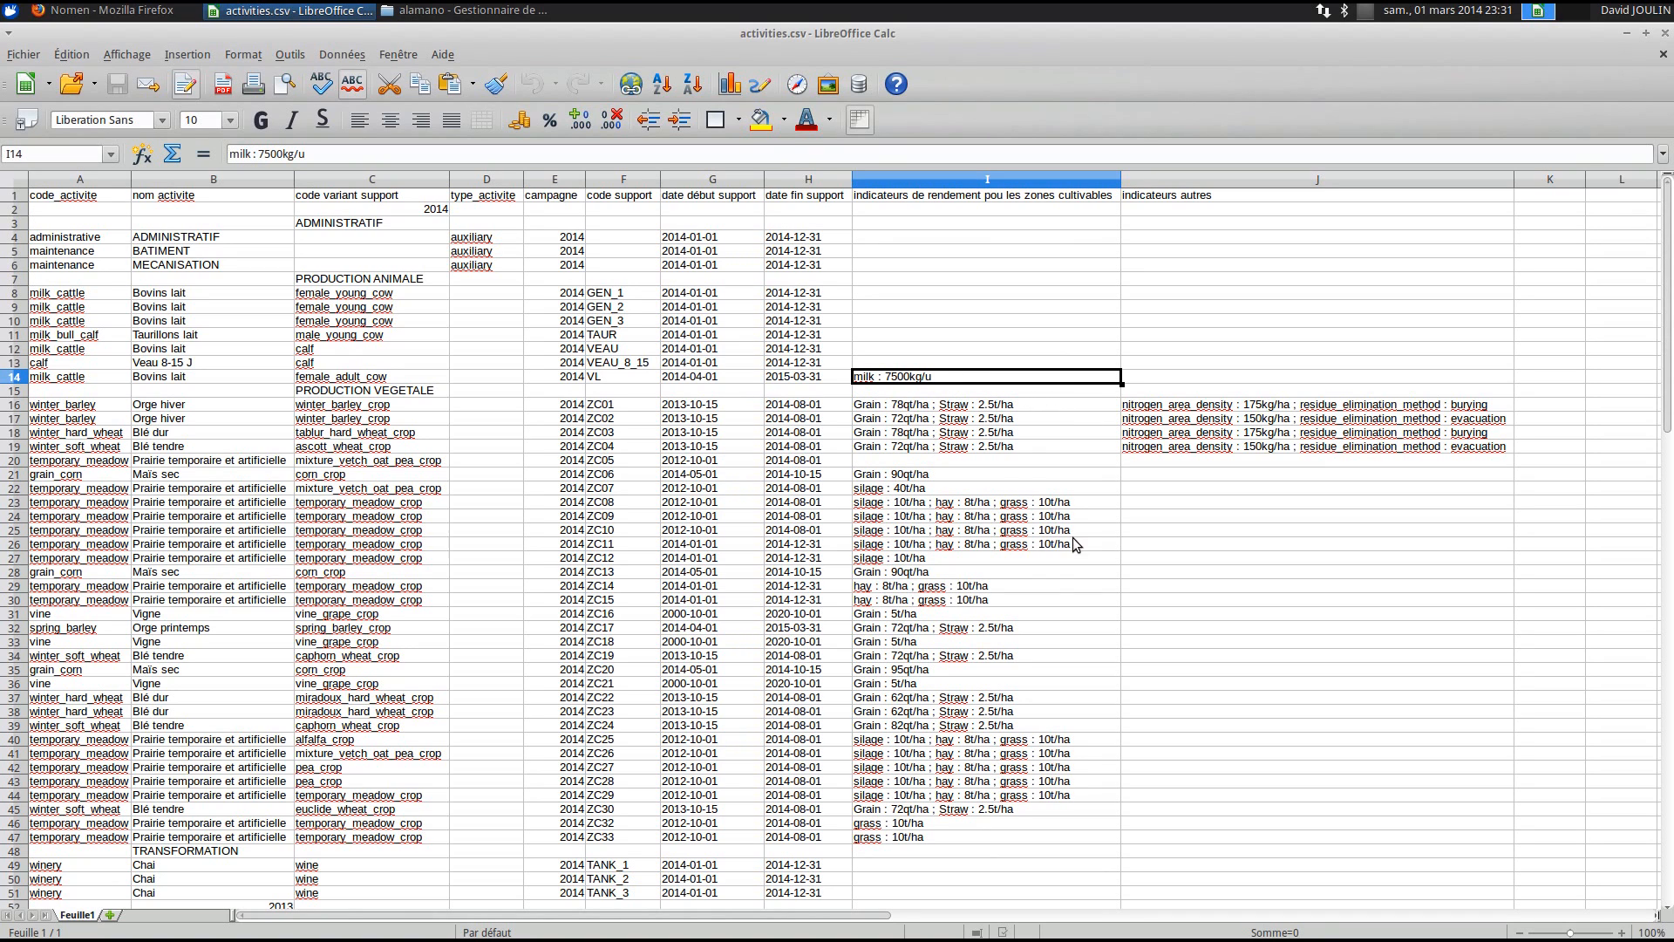
pyautogui.click(1044, 571)
pyautogui.click(973, 406)
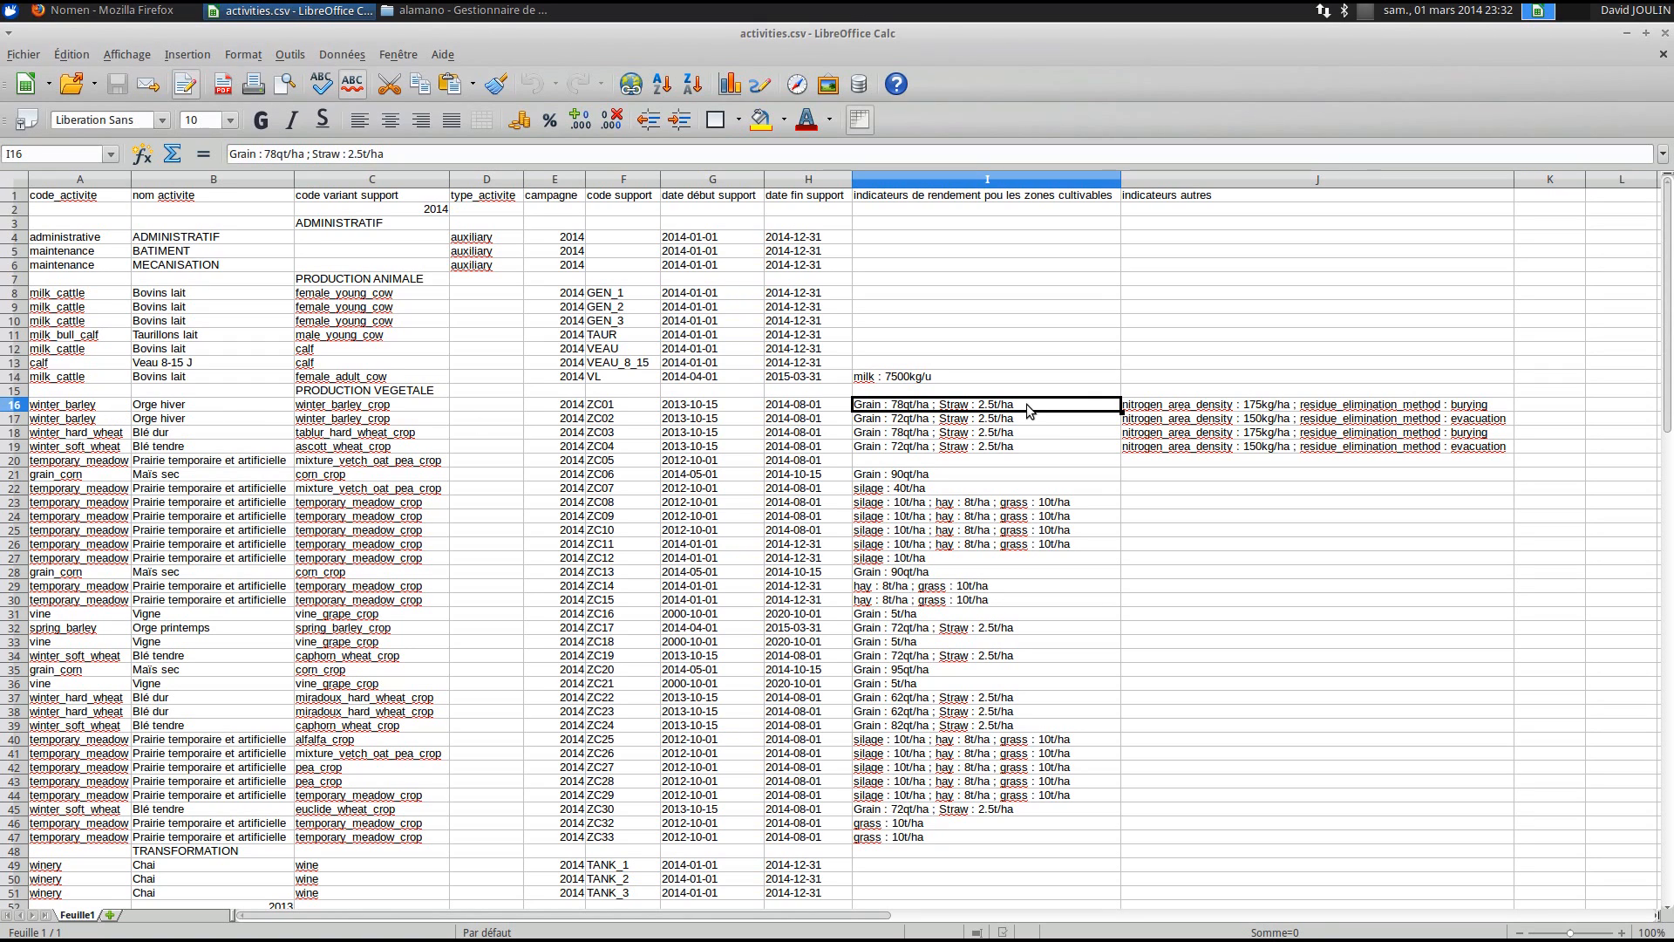
pyautogui.doubleClick(903, 407)
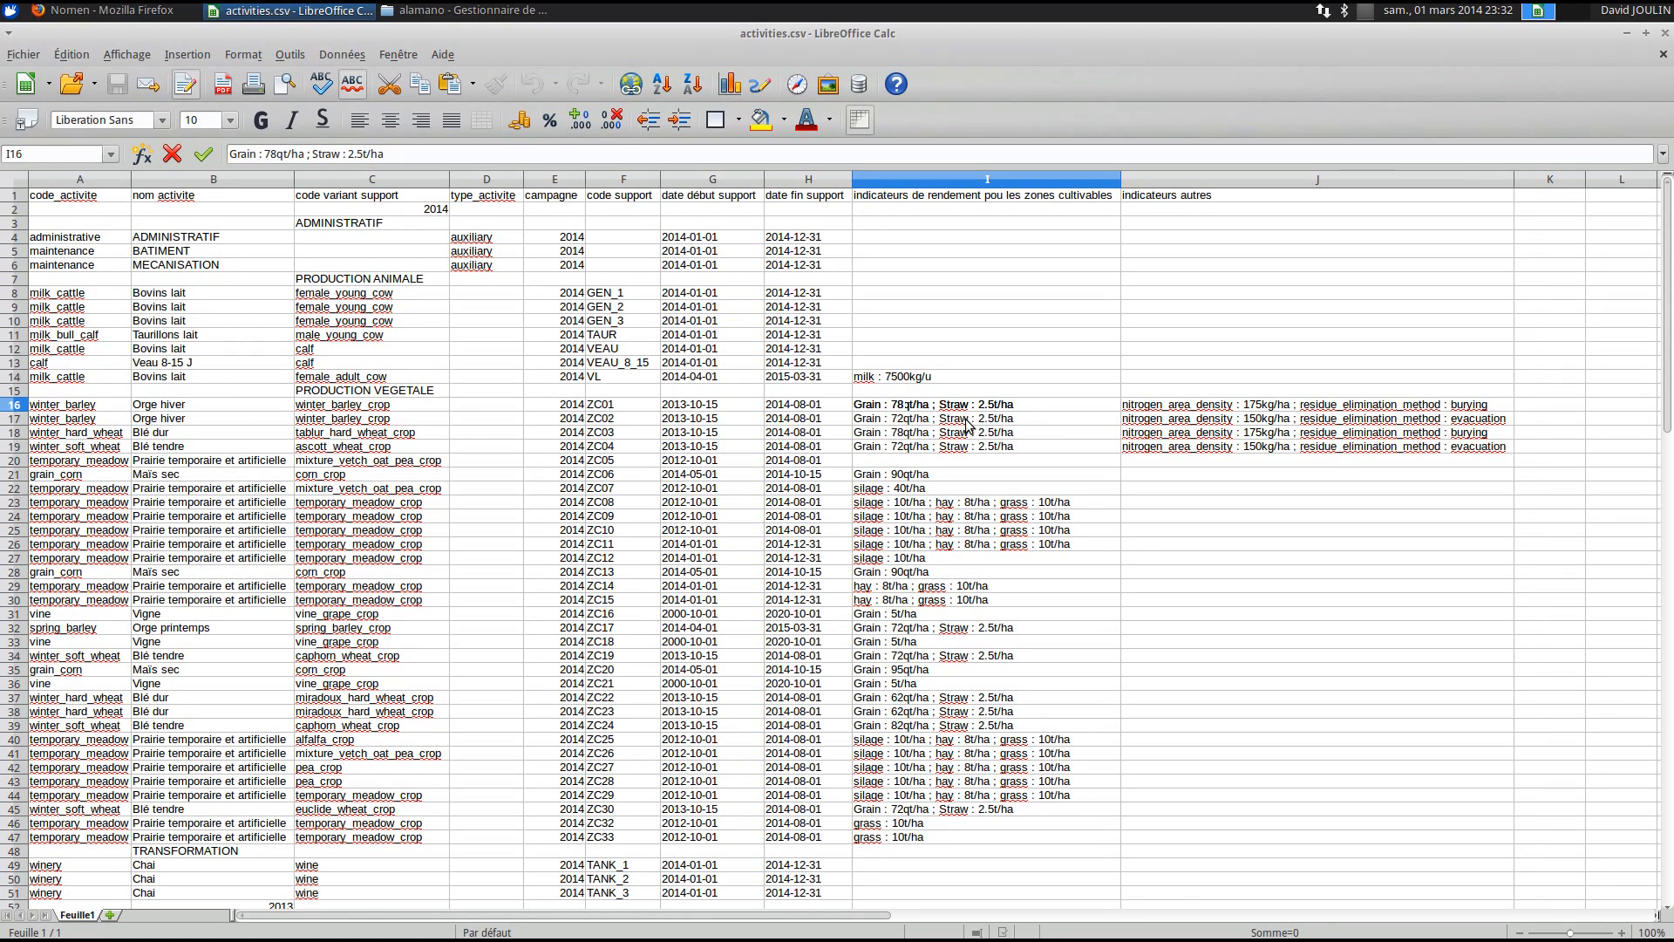
pyautogui.moveTo(97, 408); pyautogui.dragTo(523, 409)
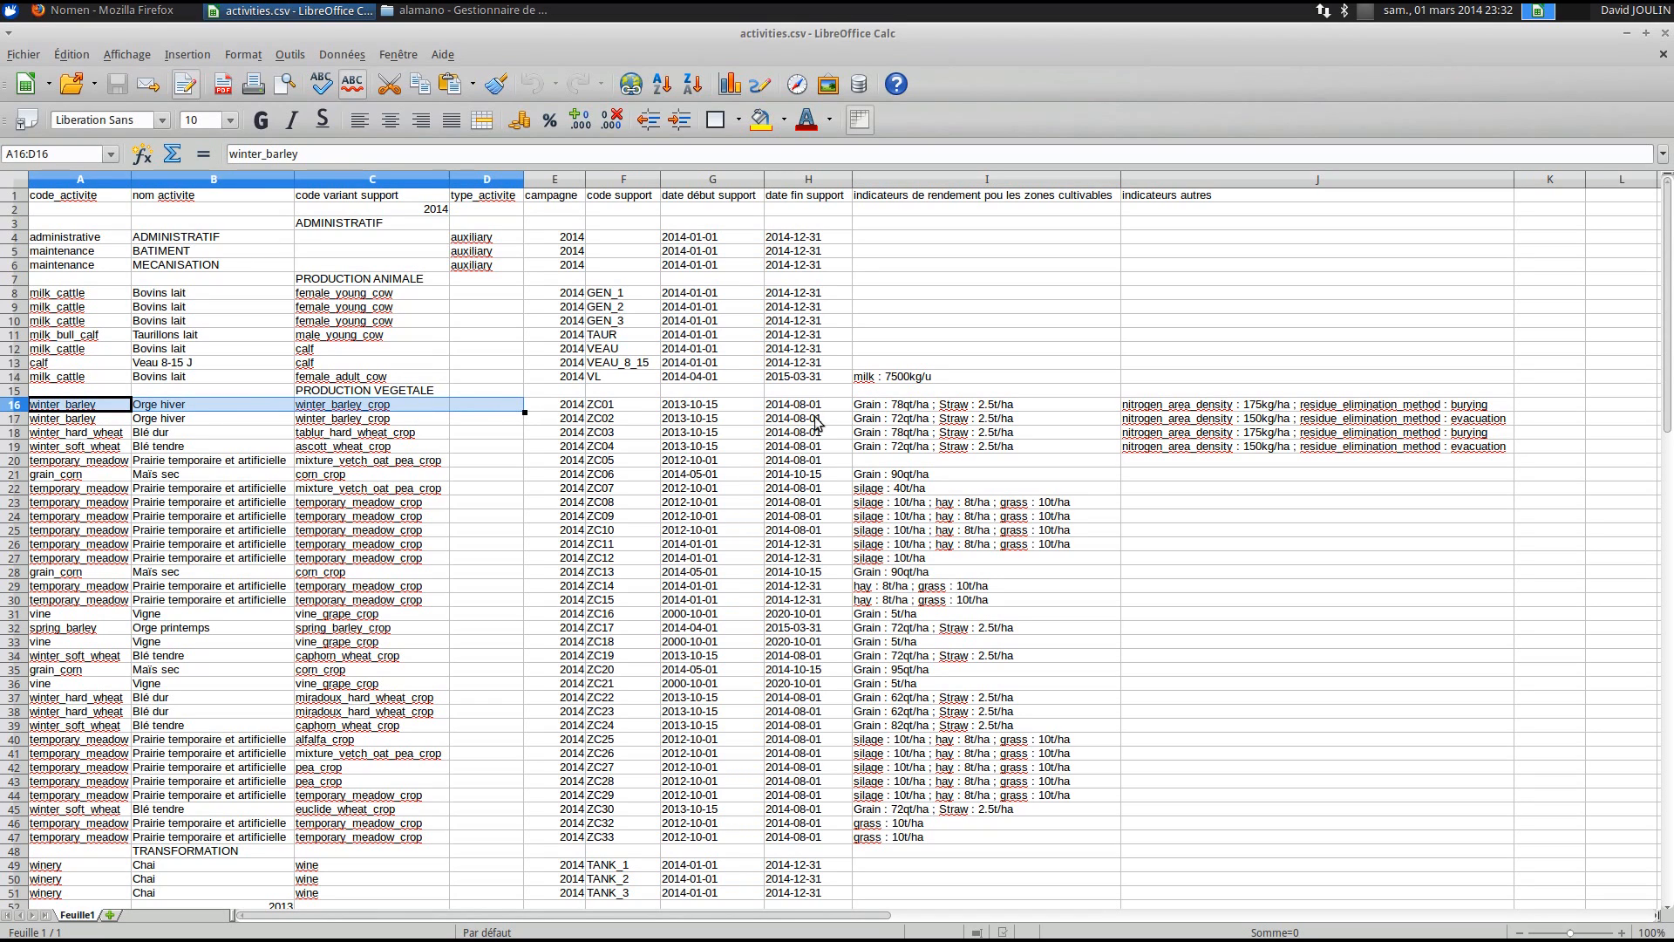
pyautogui.doubleClick(883, 407)
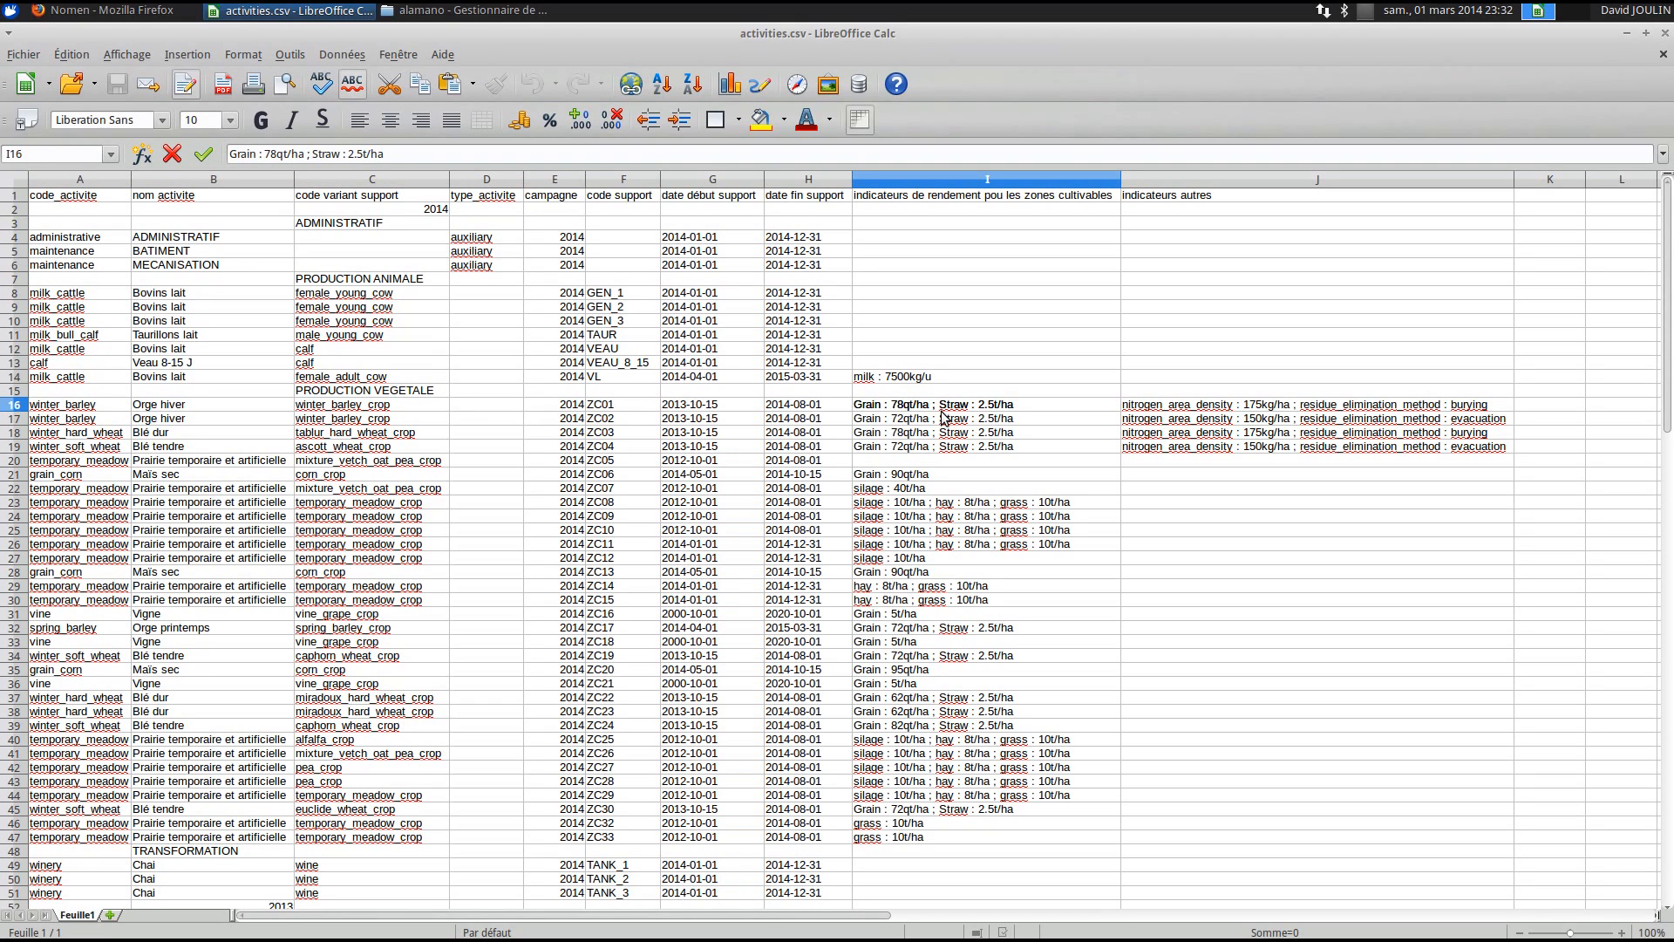
pyautogui.moveTo(892, 407); pyautogui.dragTo(923, 408)
pyautogui.doubleClick(934, 406)
pyautogui.moveTo(979, 405); pyautogui.dragTo(1014, 404)
pyautogui.click(1218, 407)
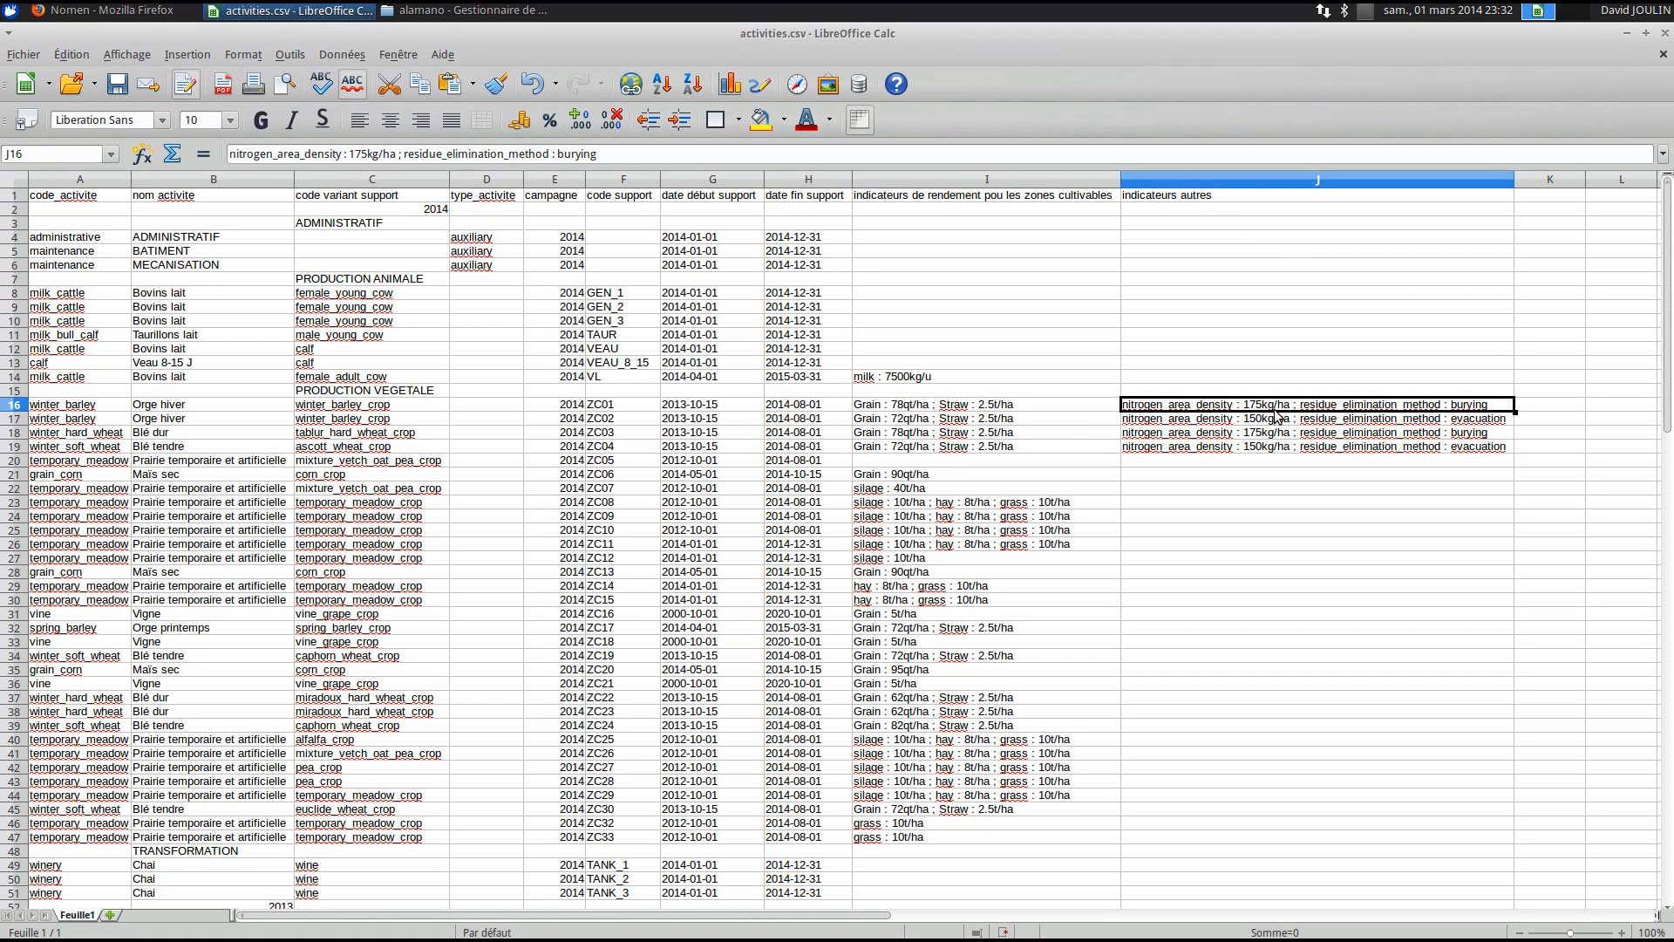
pyautogui.press('Down')
pyautogui.press('Down')
pyautogui.press('Down')
pyautogui.press('Down')
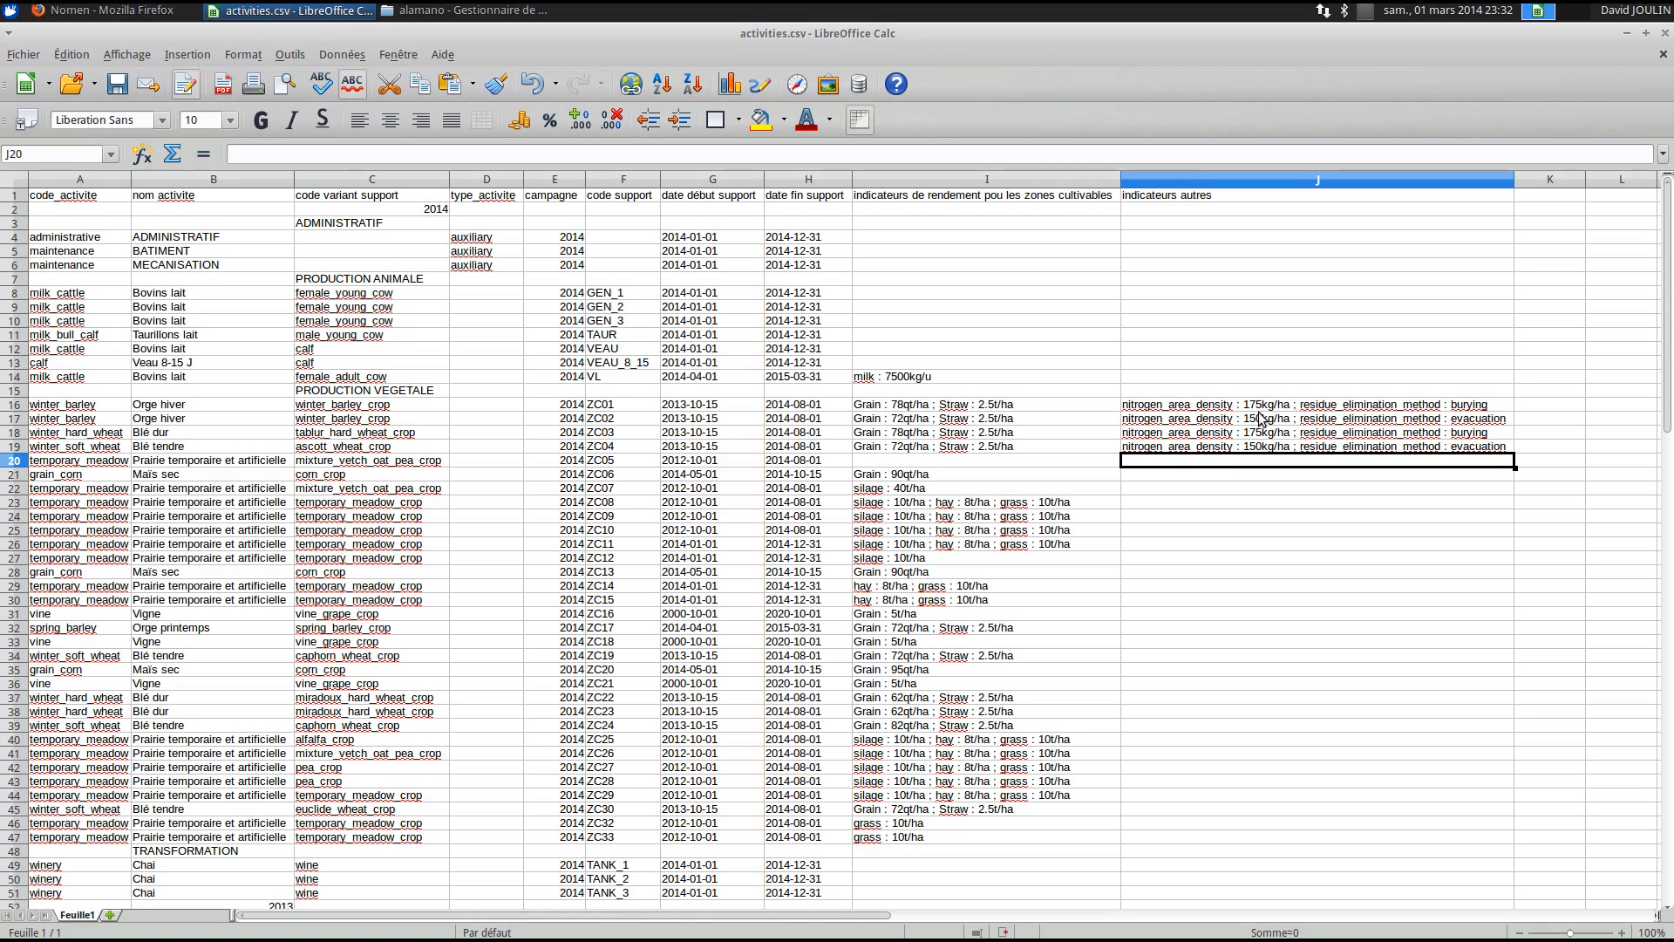
pyautogui.click(1363, 405)
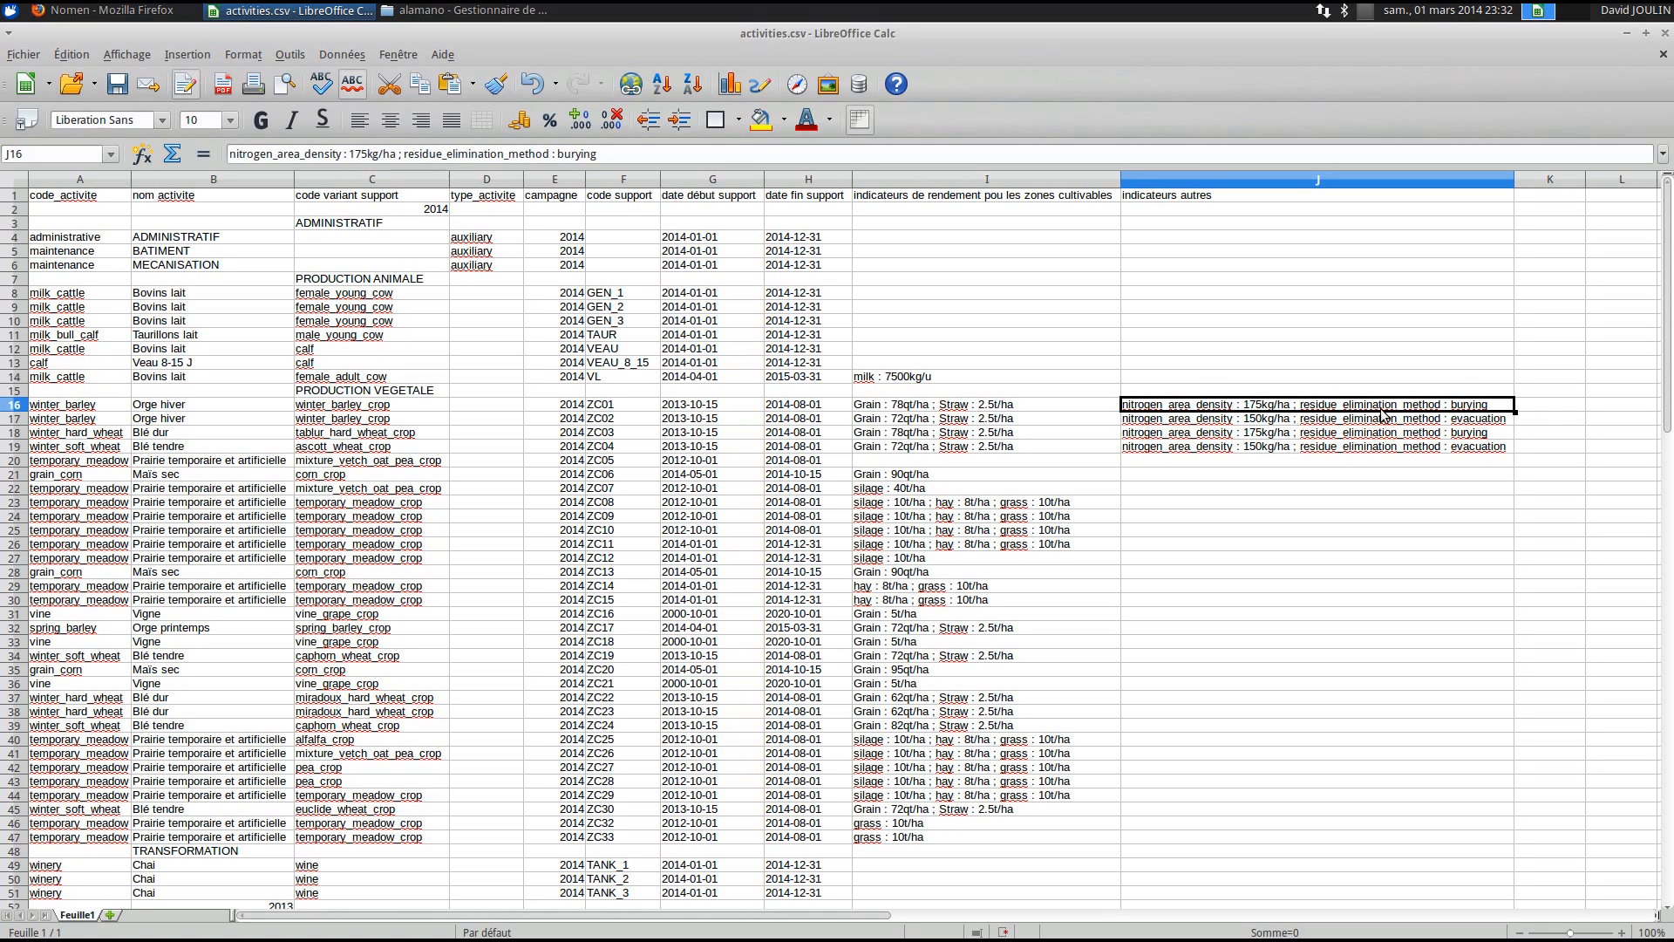
pyautogui.click(1413, 489)
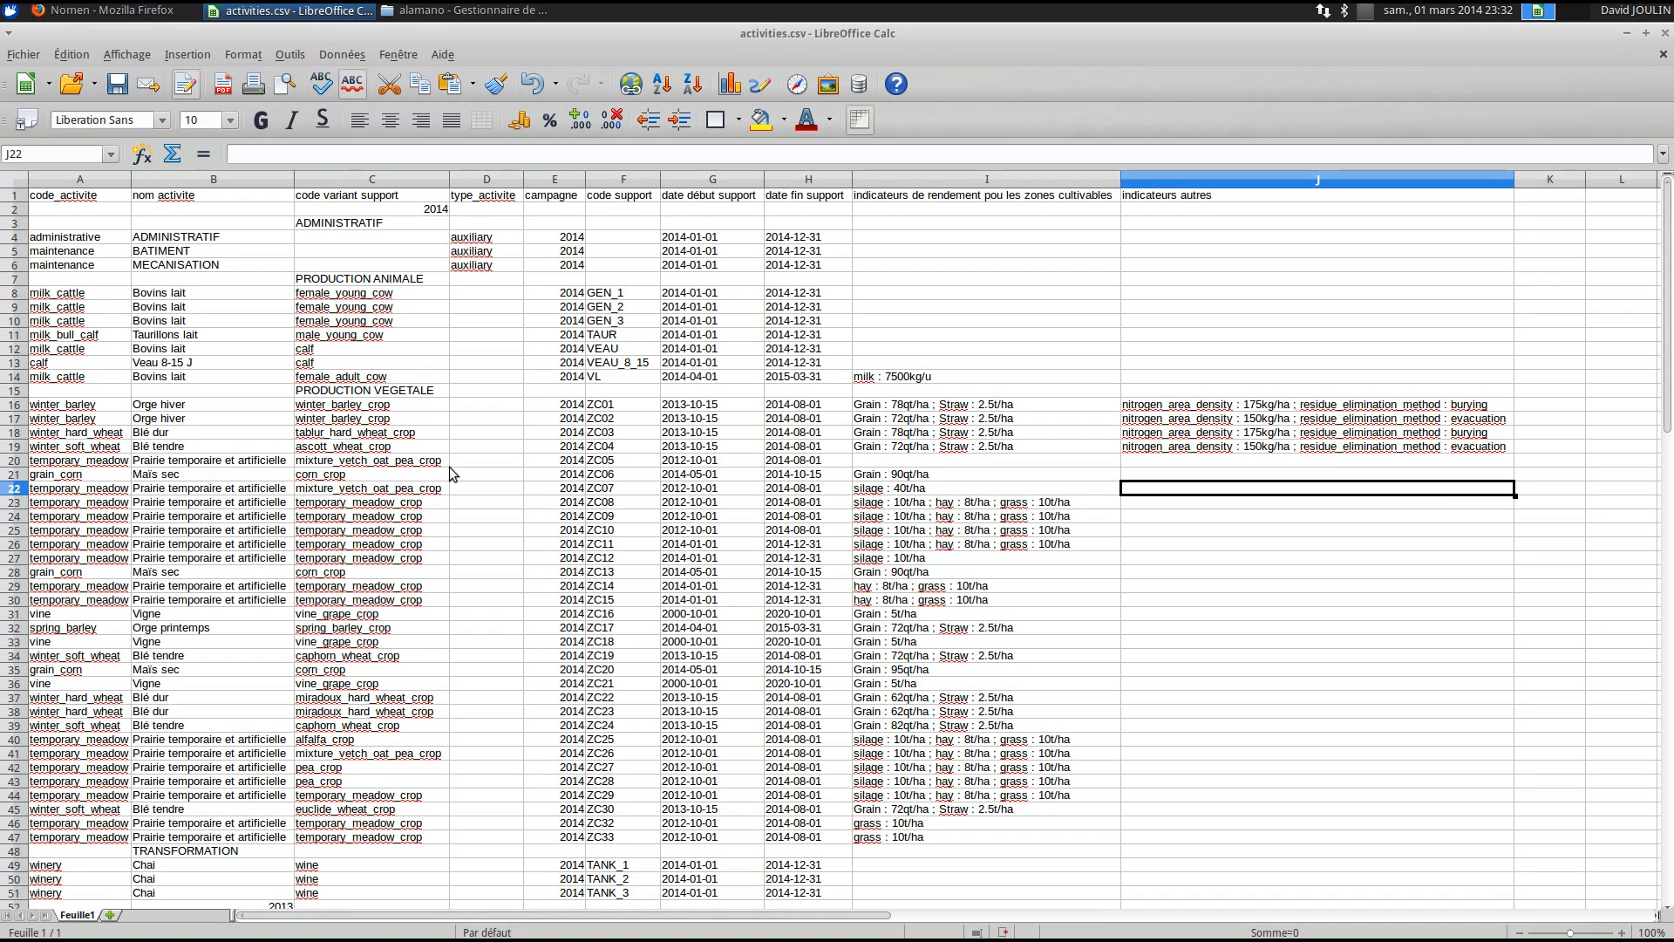
pyautogui.click(39, 476)
pyautogui.moveTo(127, 479); pyautogui.dragTo(1116, 479)
pyautogui.click(964, 479)
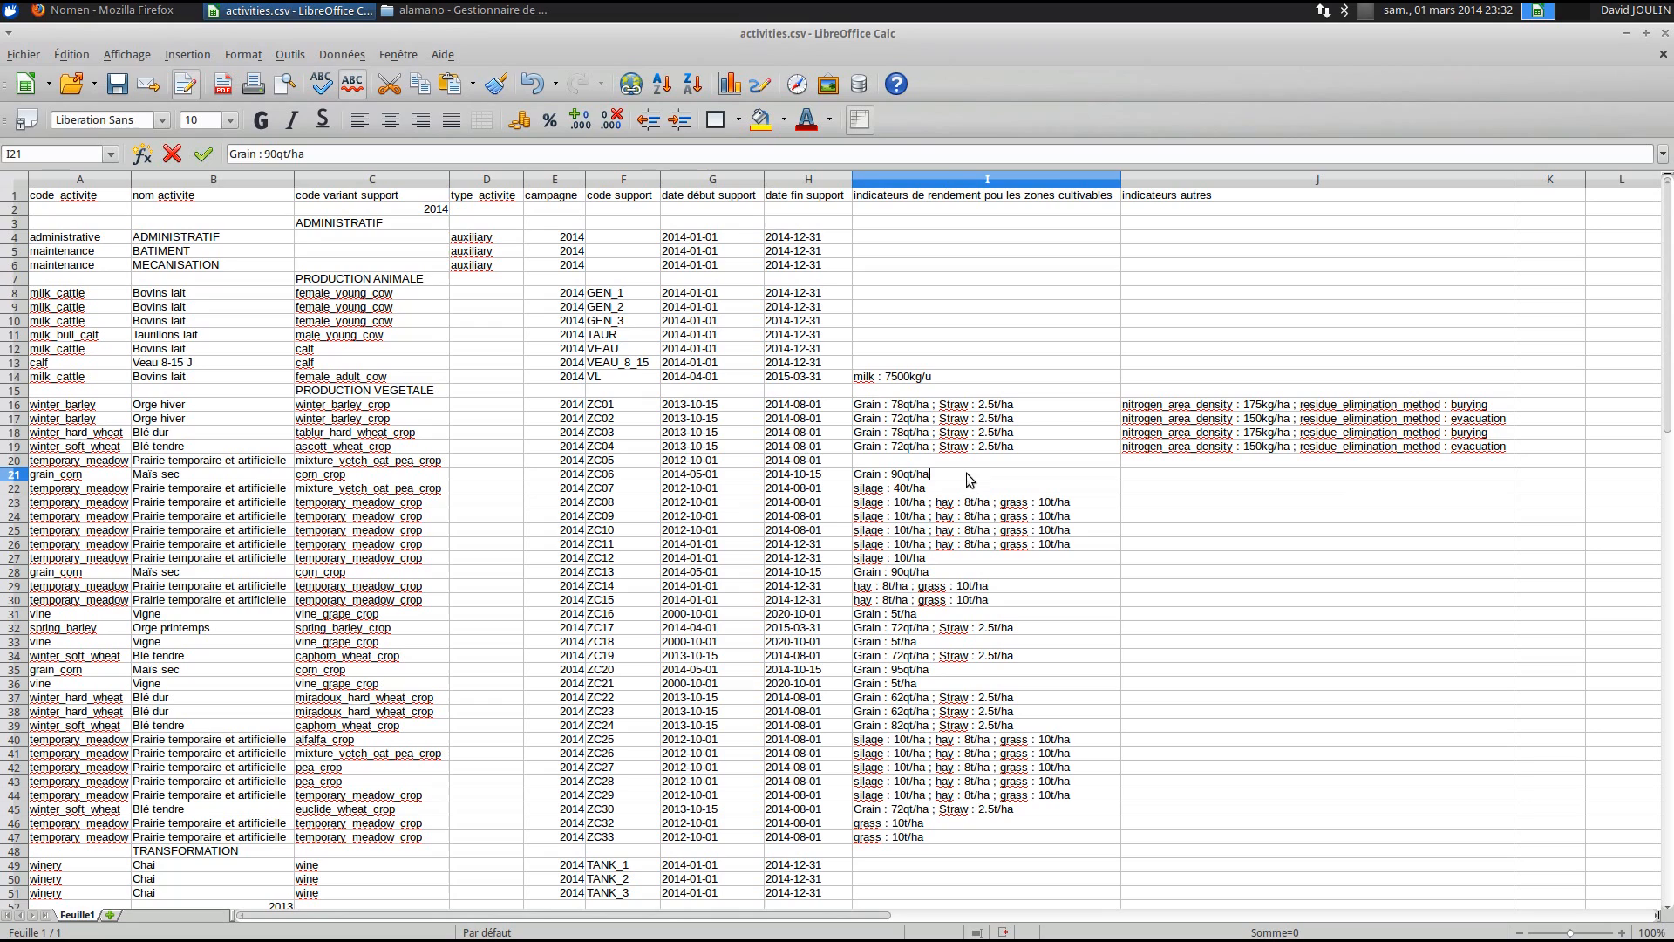
pyautogui.click(93, 518)
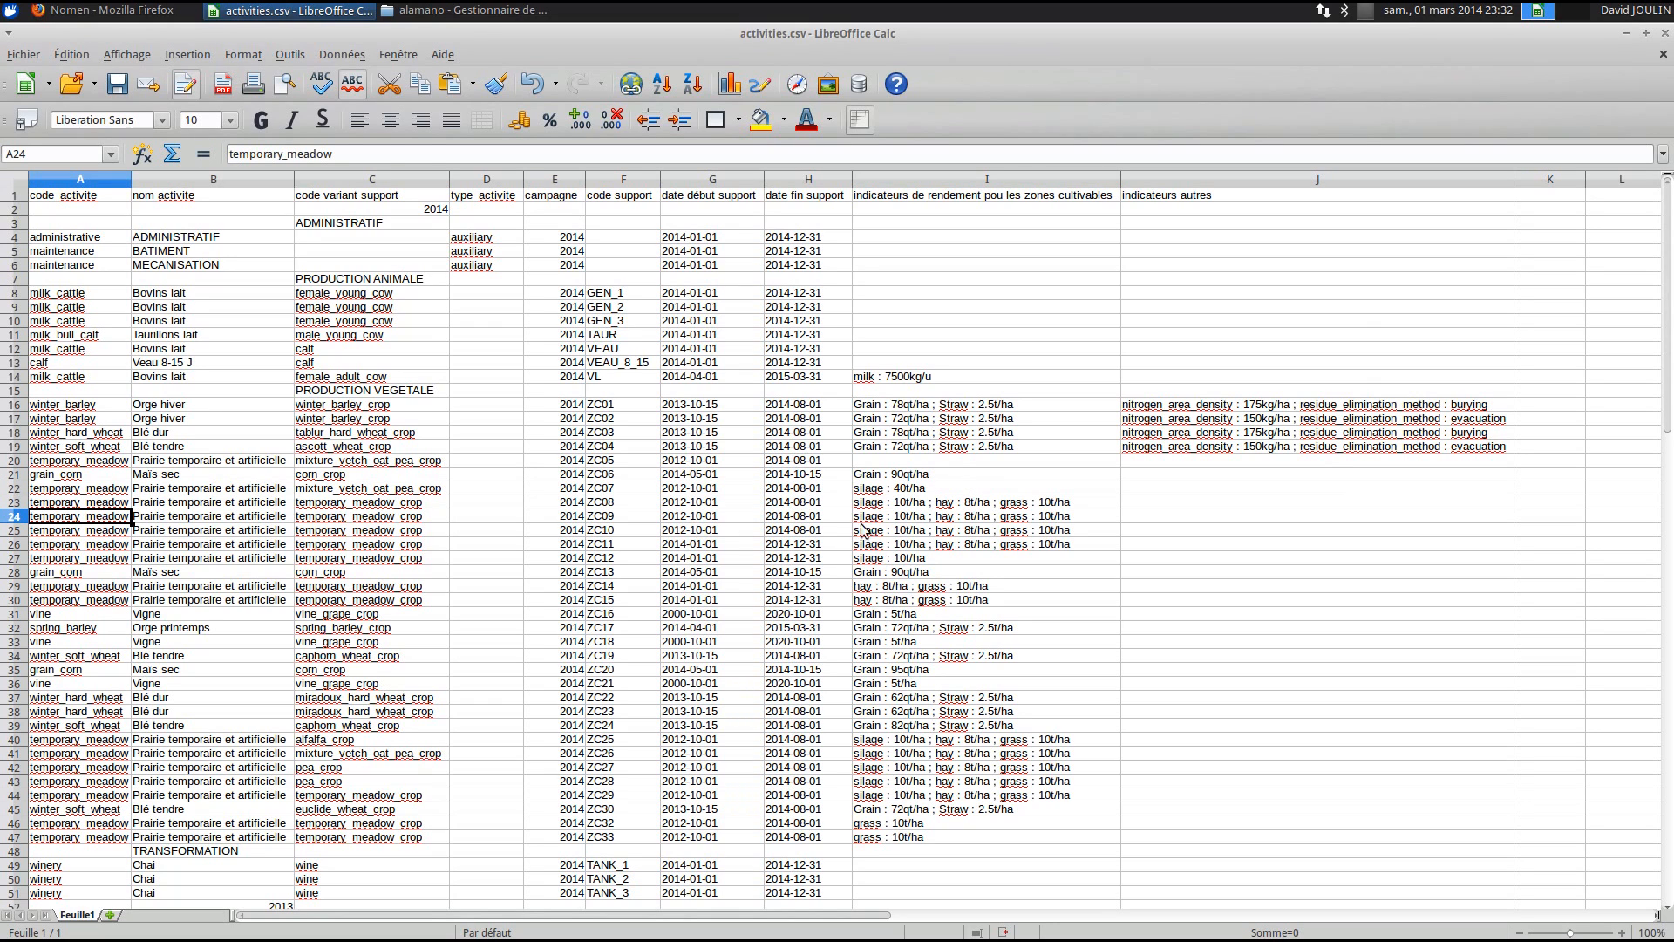
pyautogui.doubleClick(907, 522)
pyautogui.doubleClick(942, 521)
pyautogui.doubleClick(1002, 517)
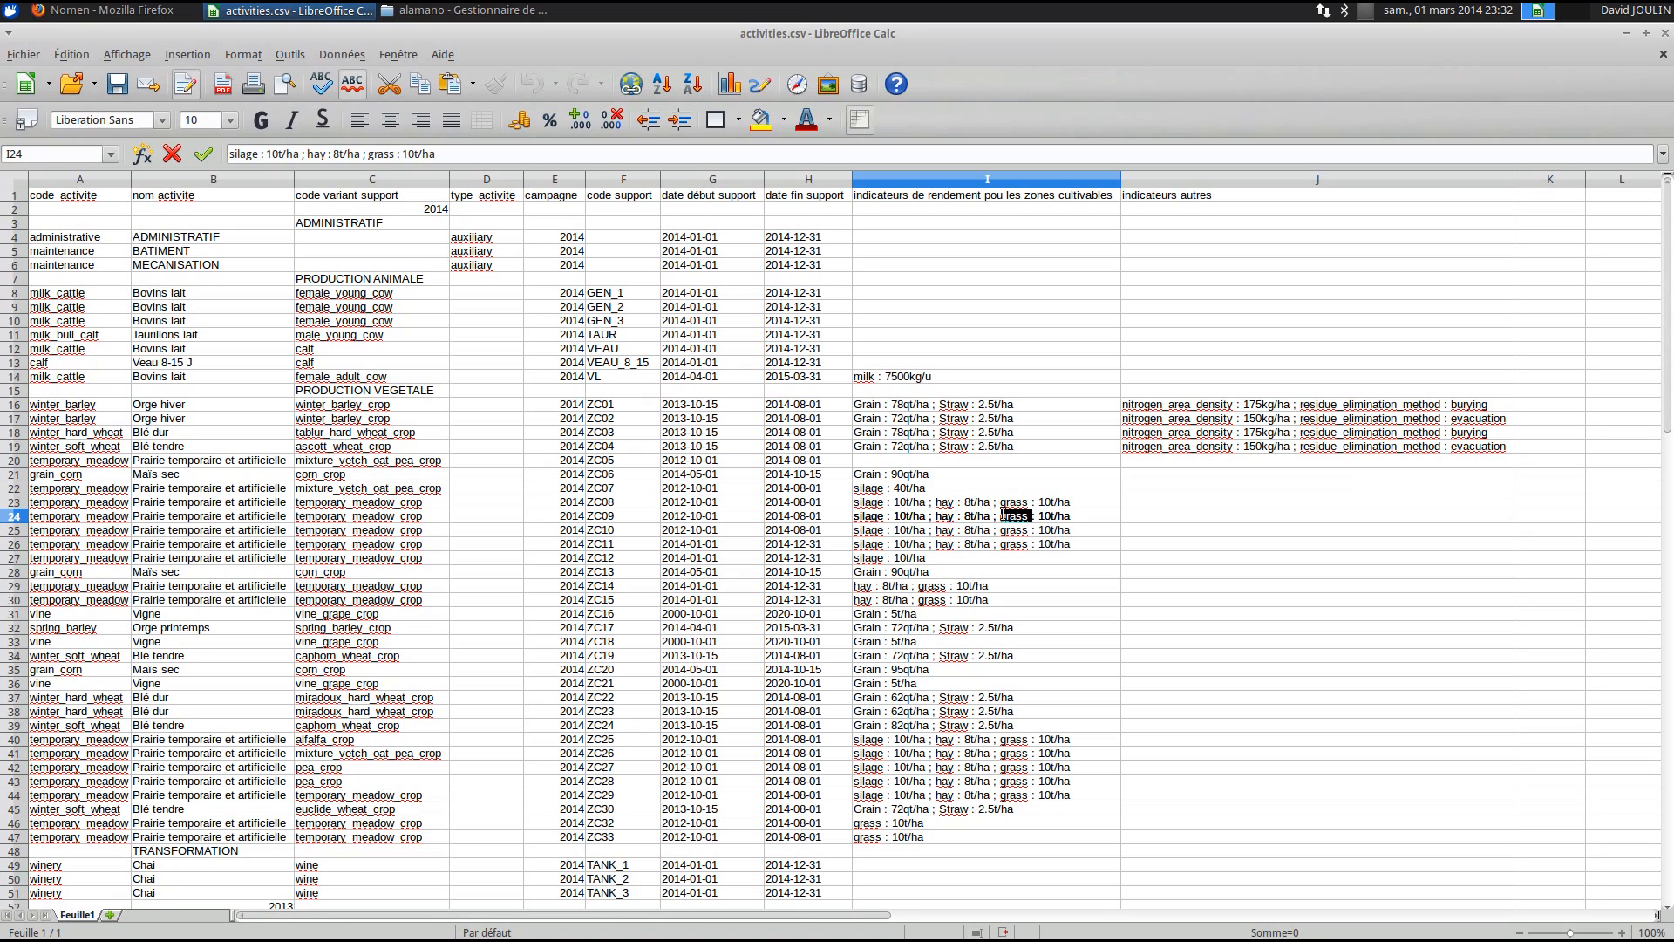
pyautogui.click(1010, 558)
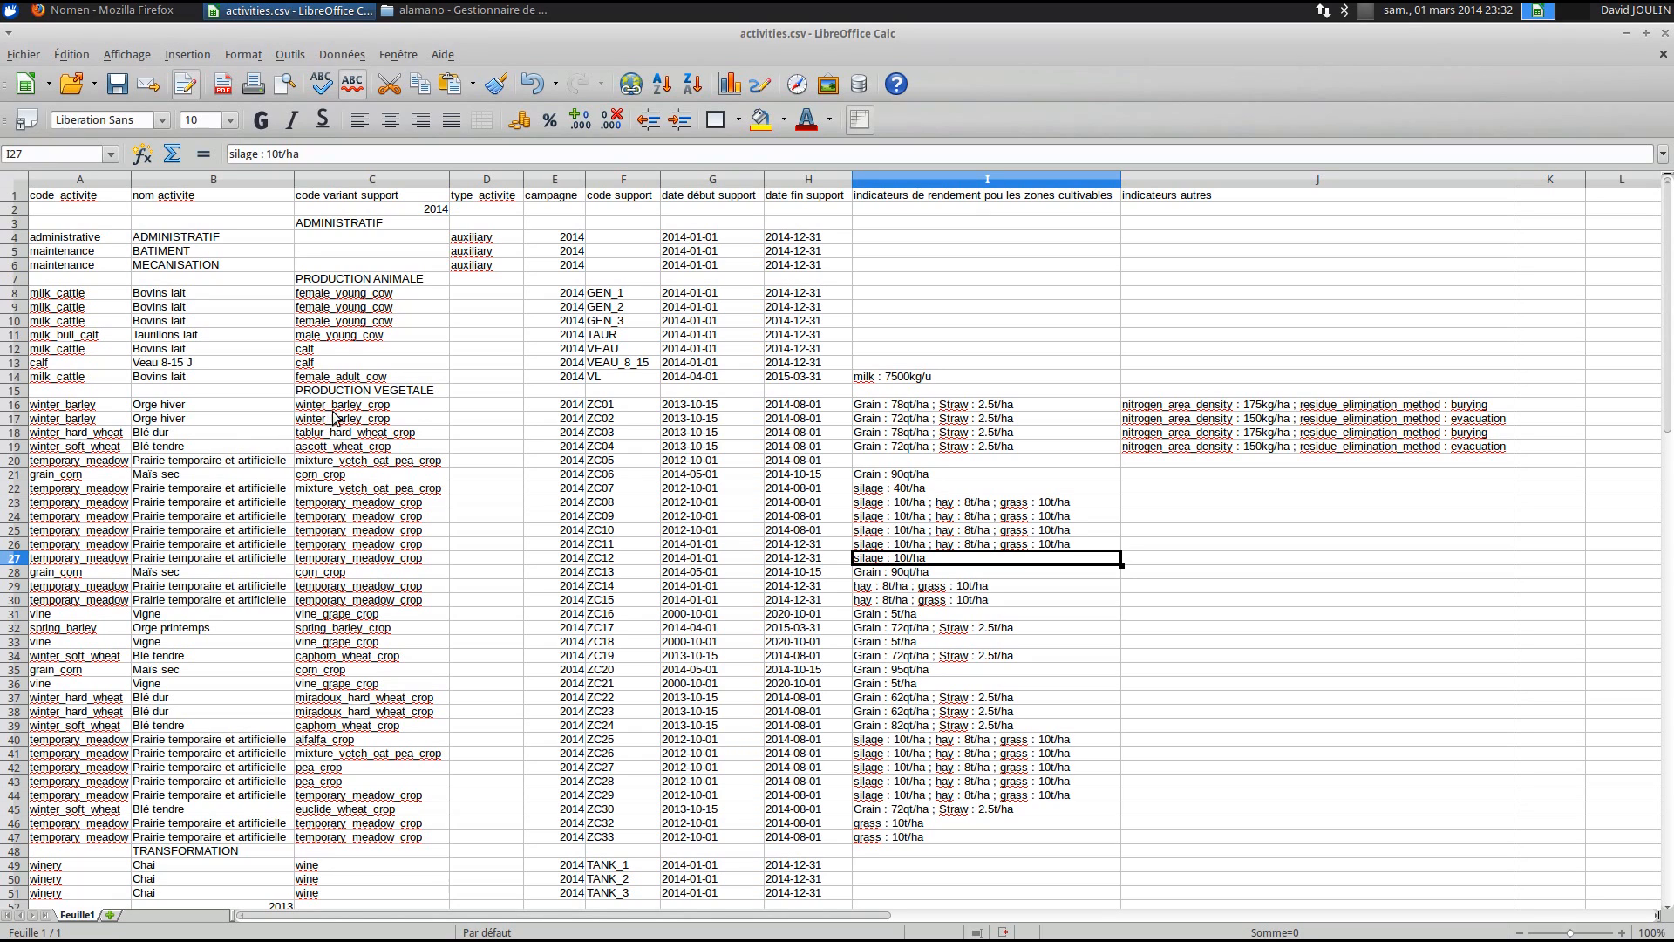
# - Save activities.csv with Ctrl+S, keeping the current CSV format
pyautogui.scroll(-4, 423, 470)
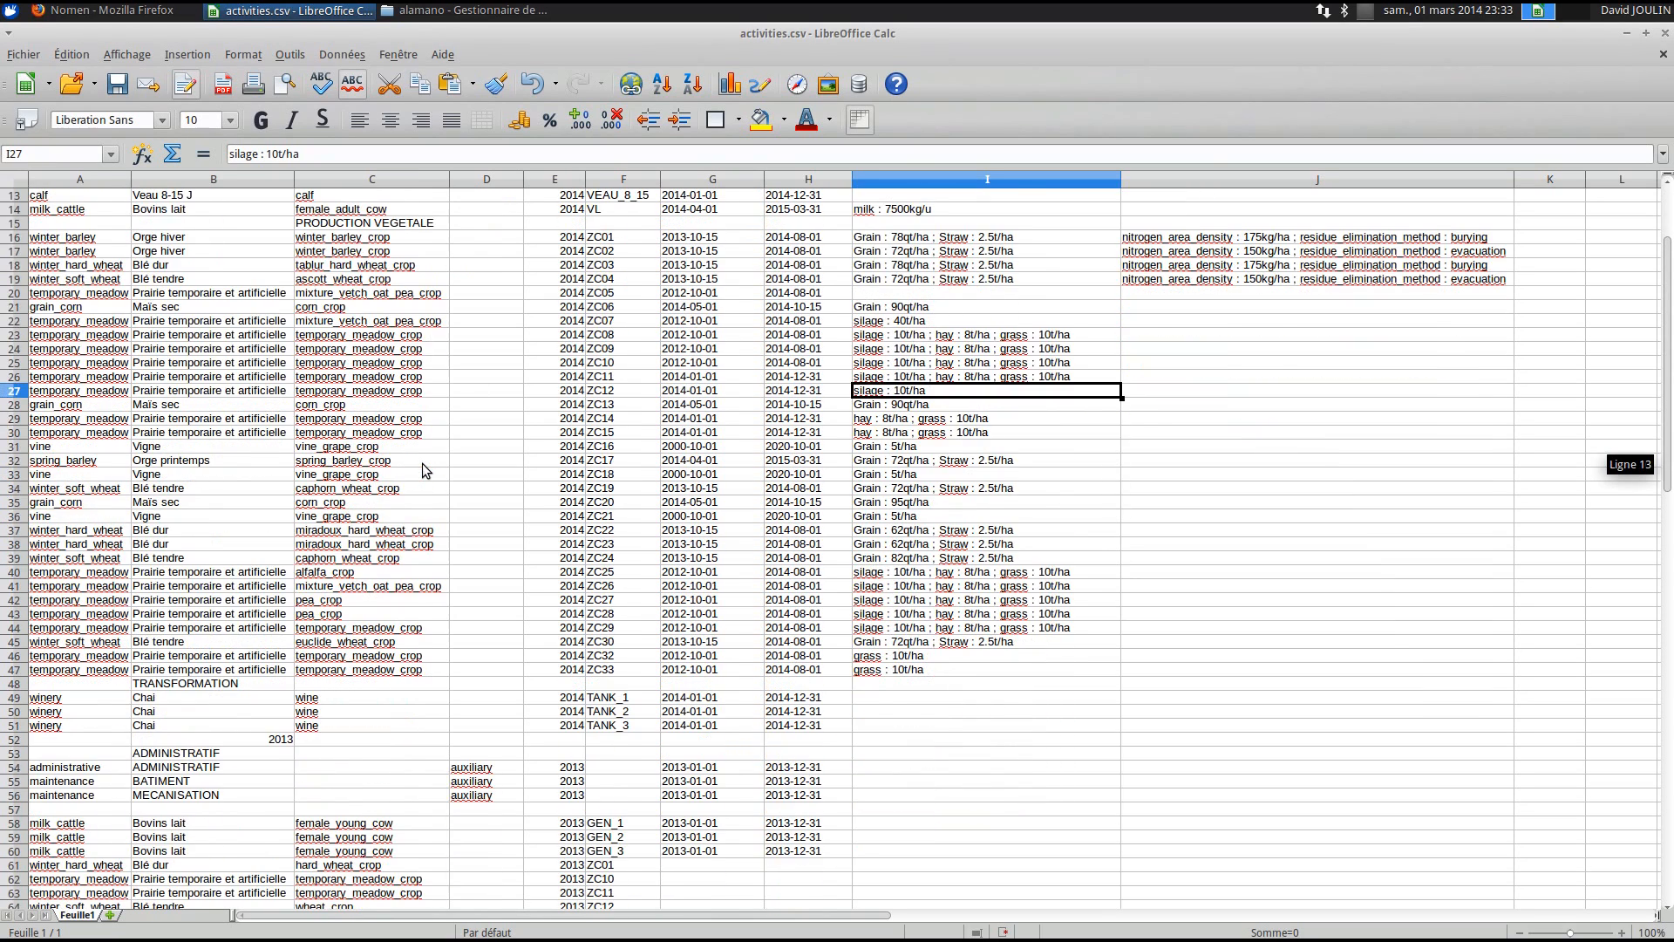
pyautogui.scroll(4, 423, 471)
pyautogui.hotkey('ctrl', 's')
pyautogui.press('Return')
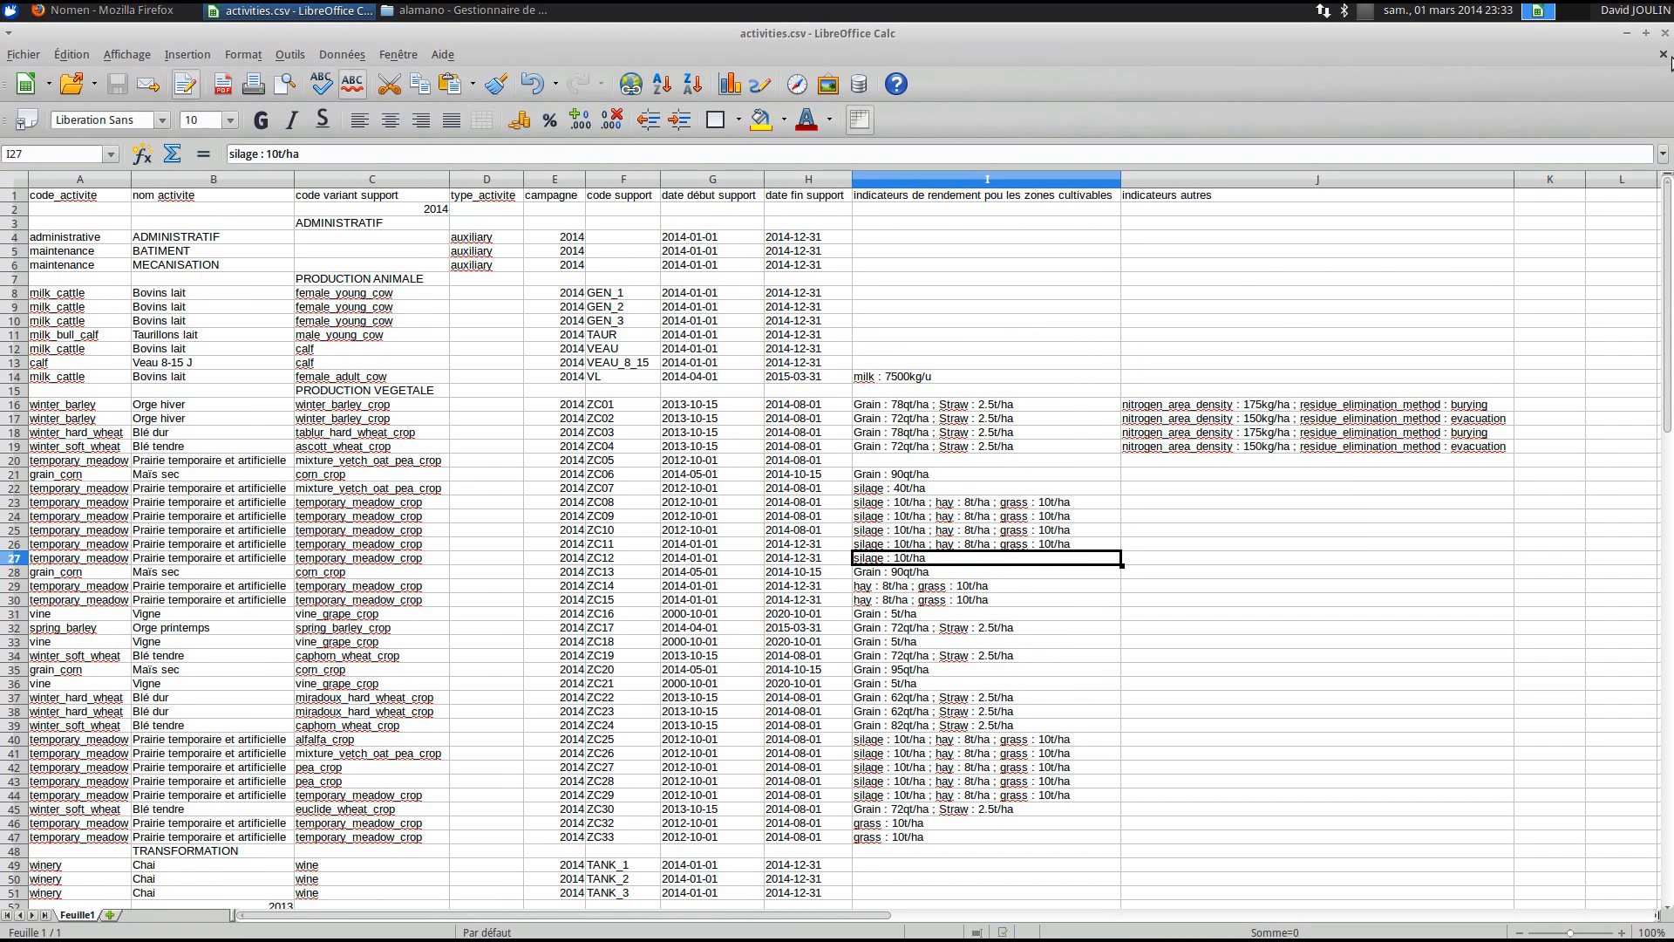
# - Close Calc and open the summary page from the Activite first_run wiki page
pyautogui.click(1665, 35)
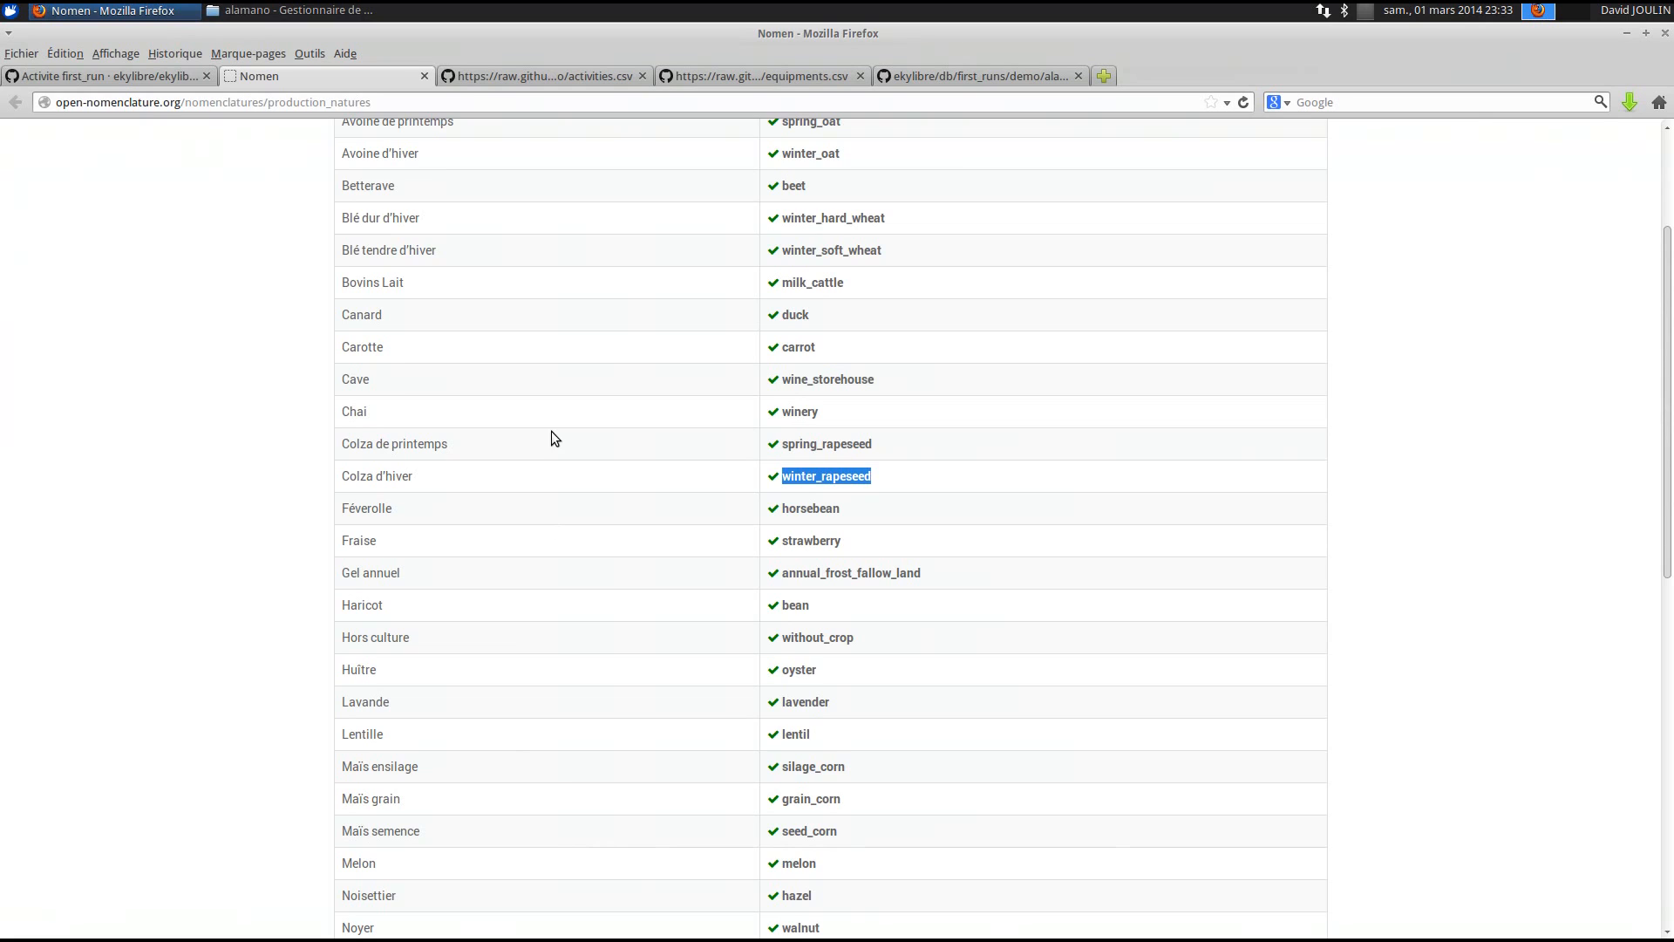
pyautogui.click(111, 78)
pyautogui.scroll(-3, 663, 715)
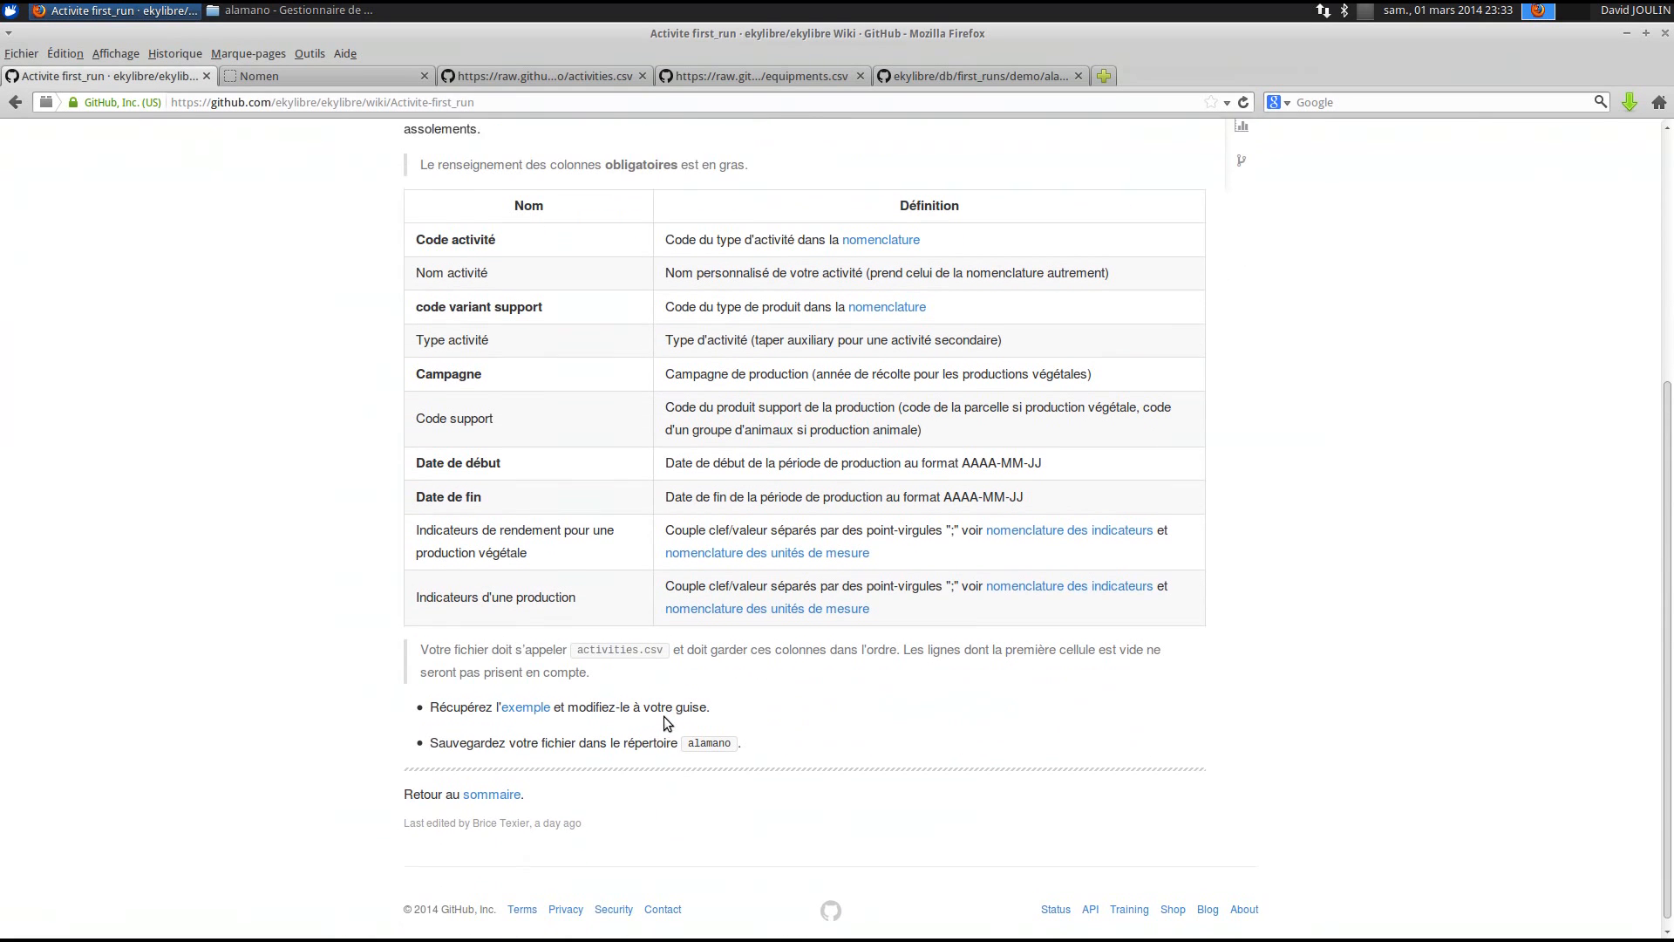
pyautogui.click(490, 784)
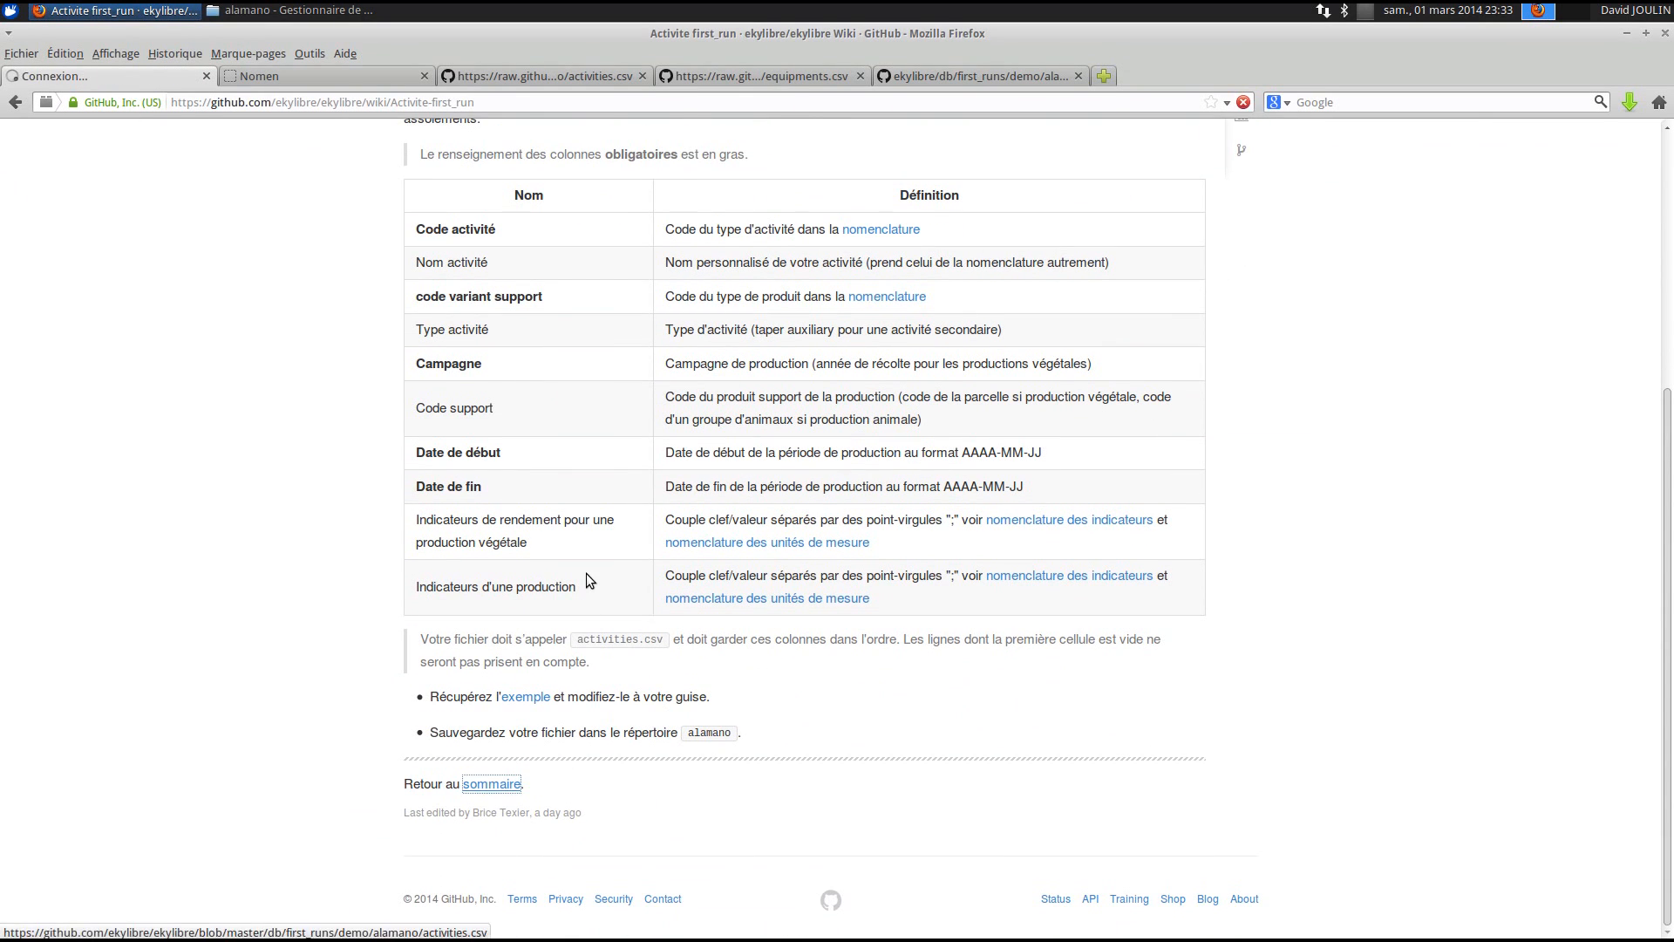
# - Open the Validation et lancement page and find its SaaS hosted test mode section
pyautogui.scroll(-5, 585, 574)
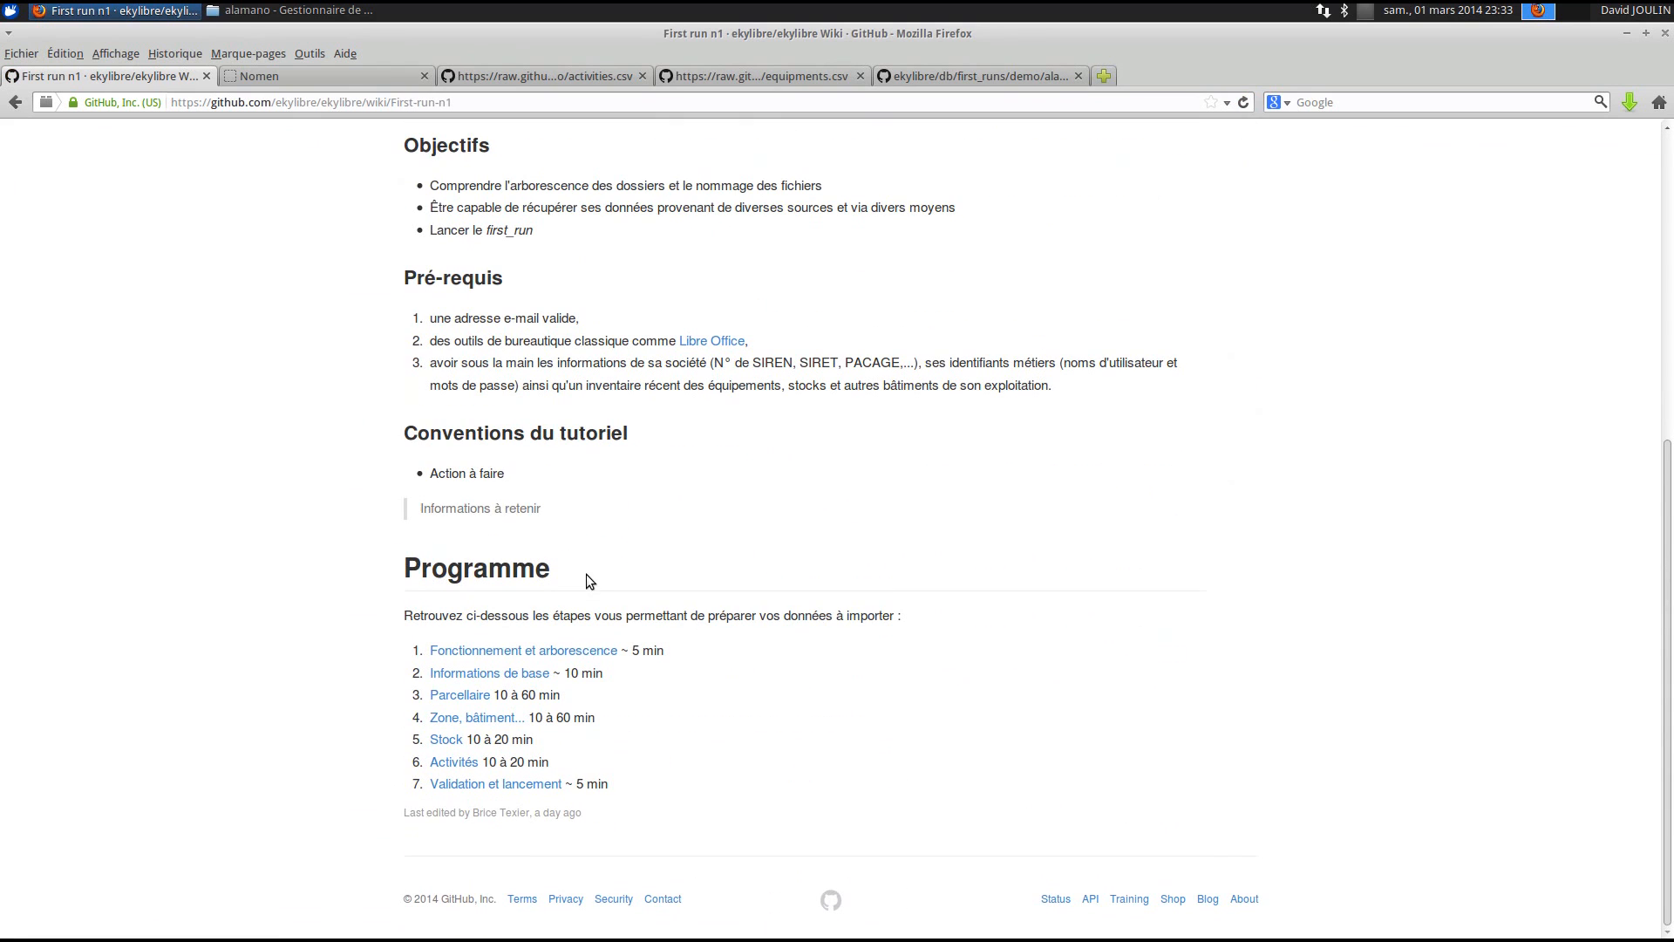
pyautogui.click(498, 790)
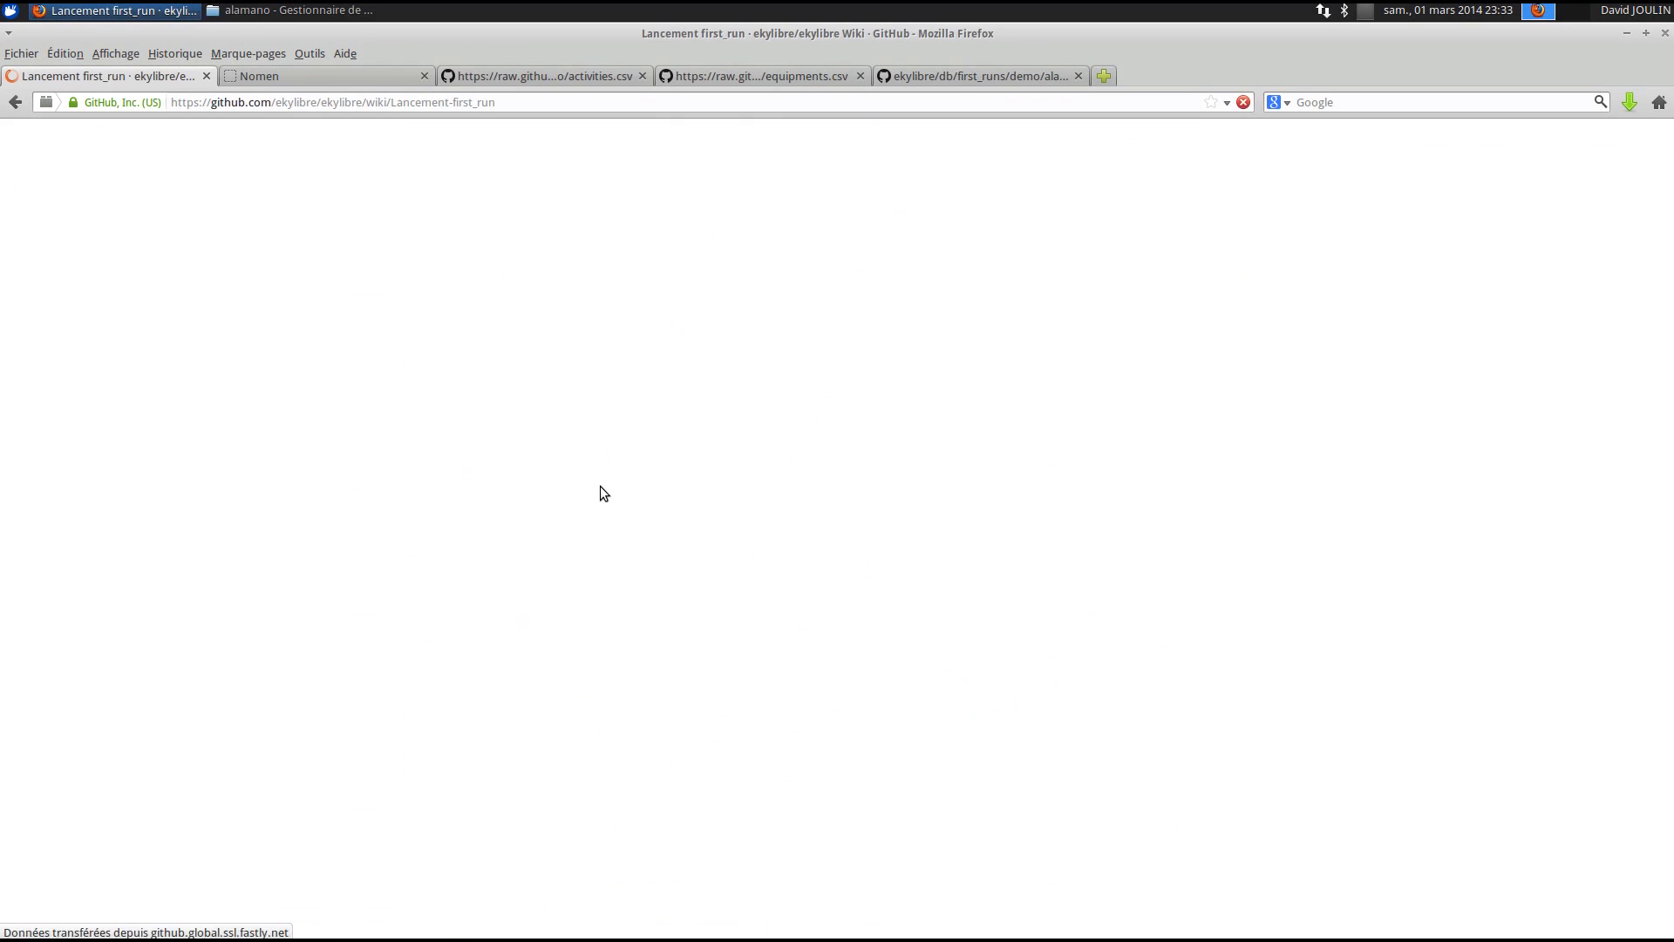
pyautogui.scroll(-10, 598, 485)
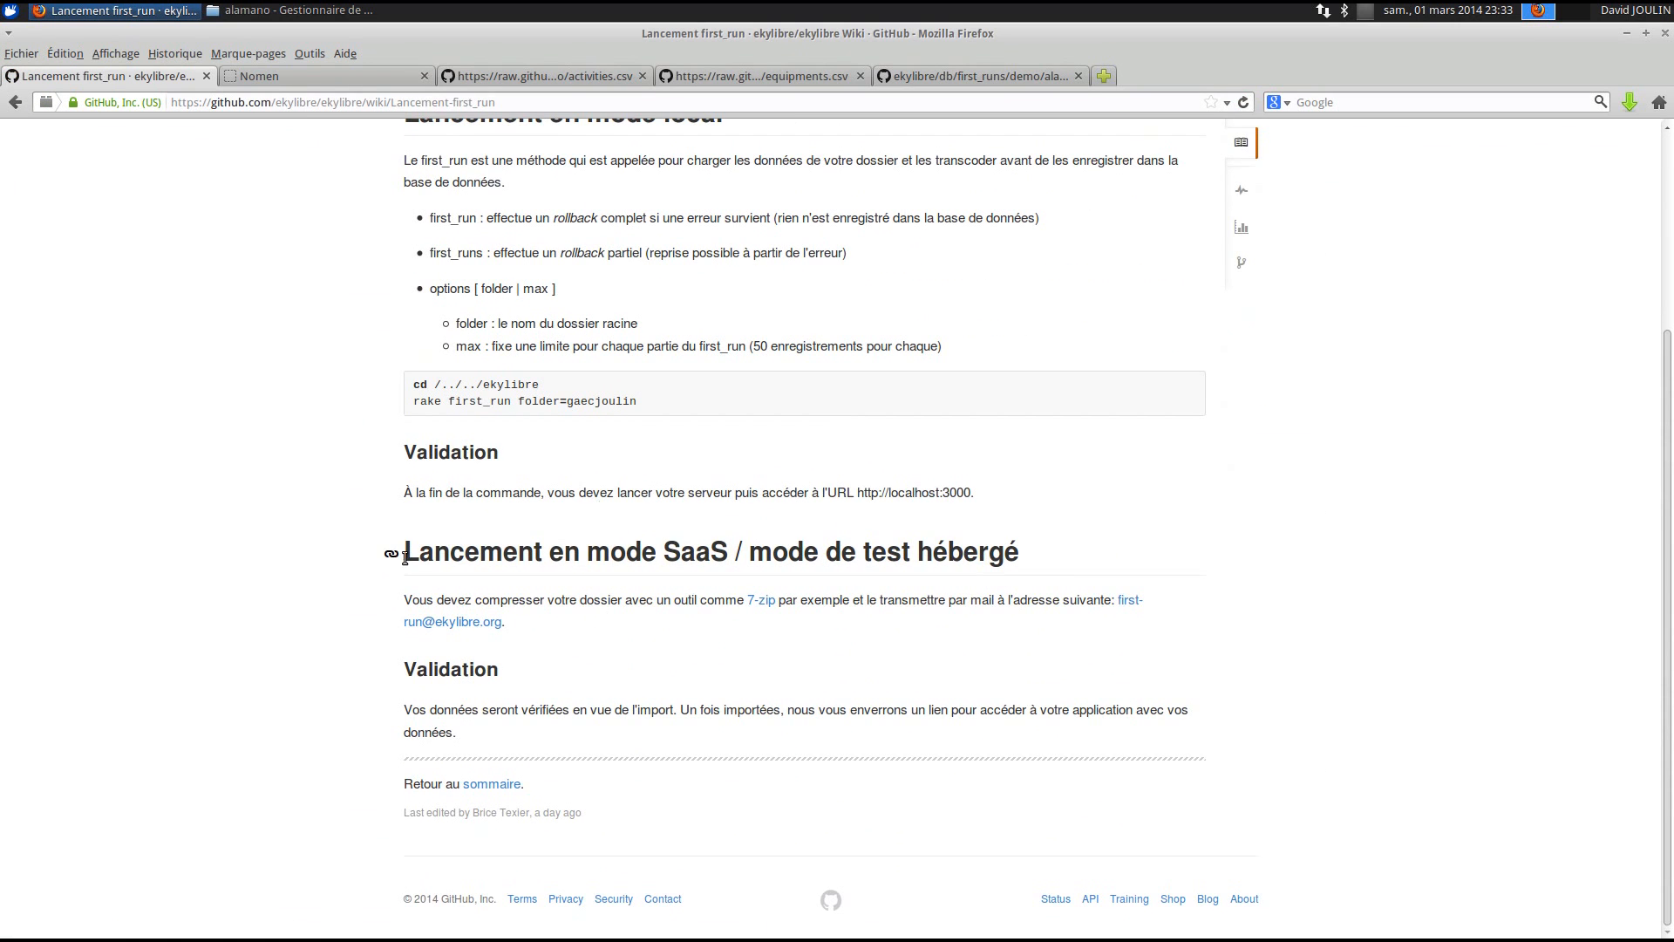
pyautogui.moveTo(403, 553); pyautogui.dragTo(1022, 553)
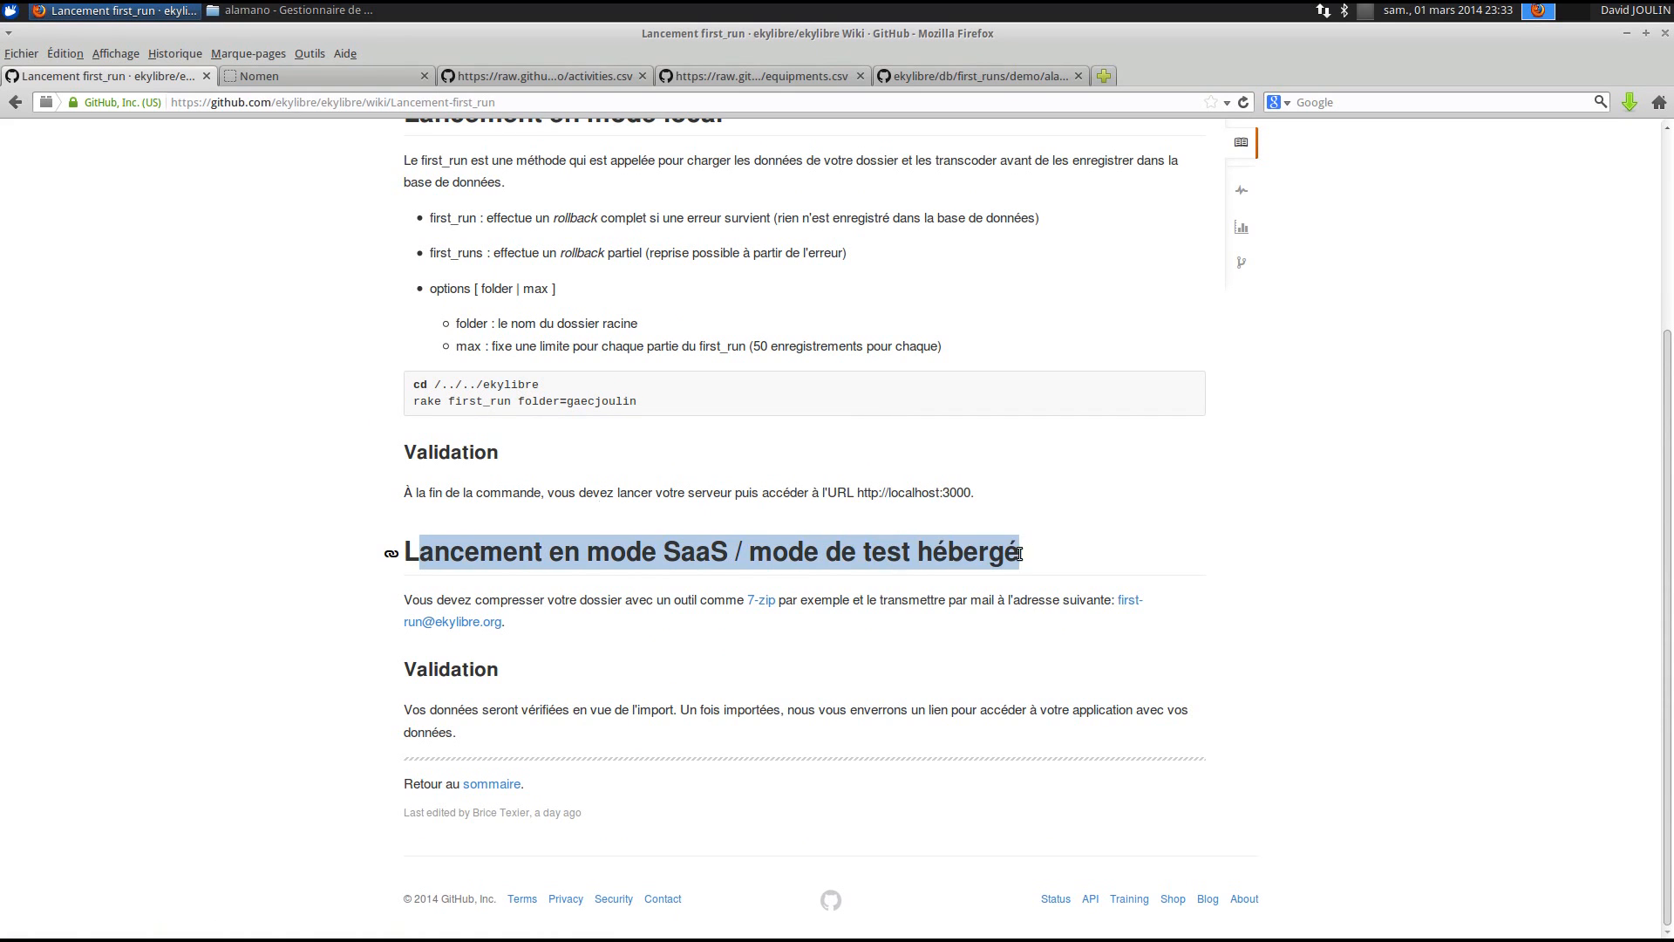
pyautogui.click(1028, 555)
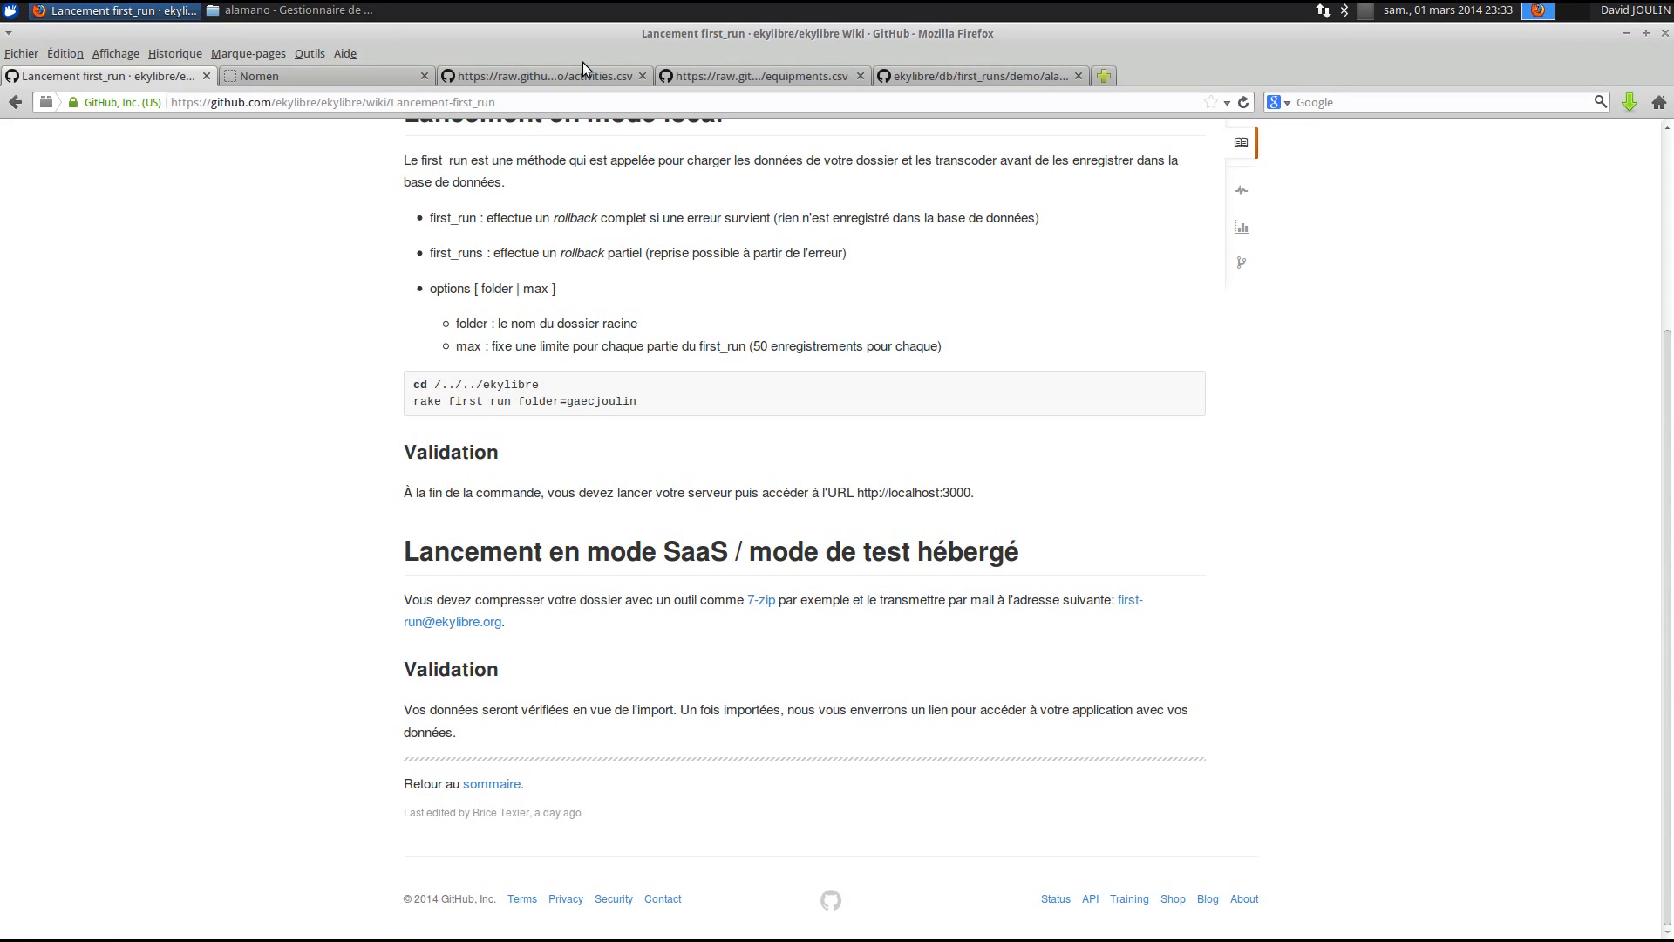
# - In the file manager, go to the Bureau folder and select the gaecjoulin folder
pyautogui.click(282, 14)
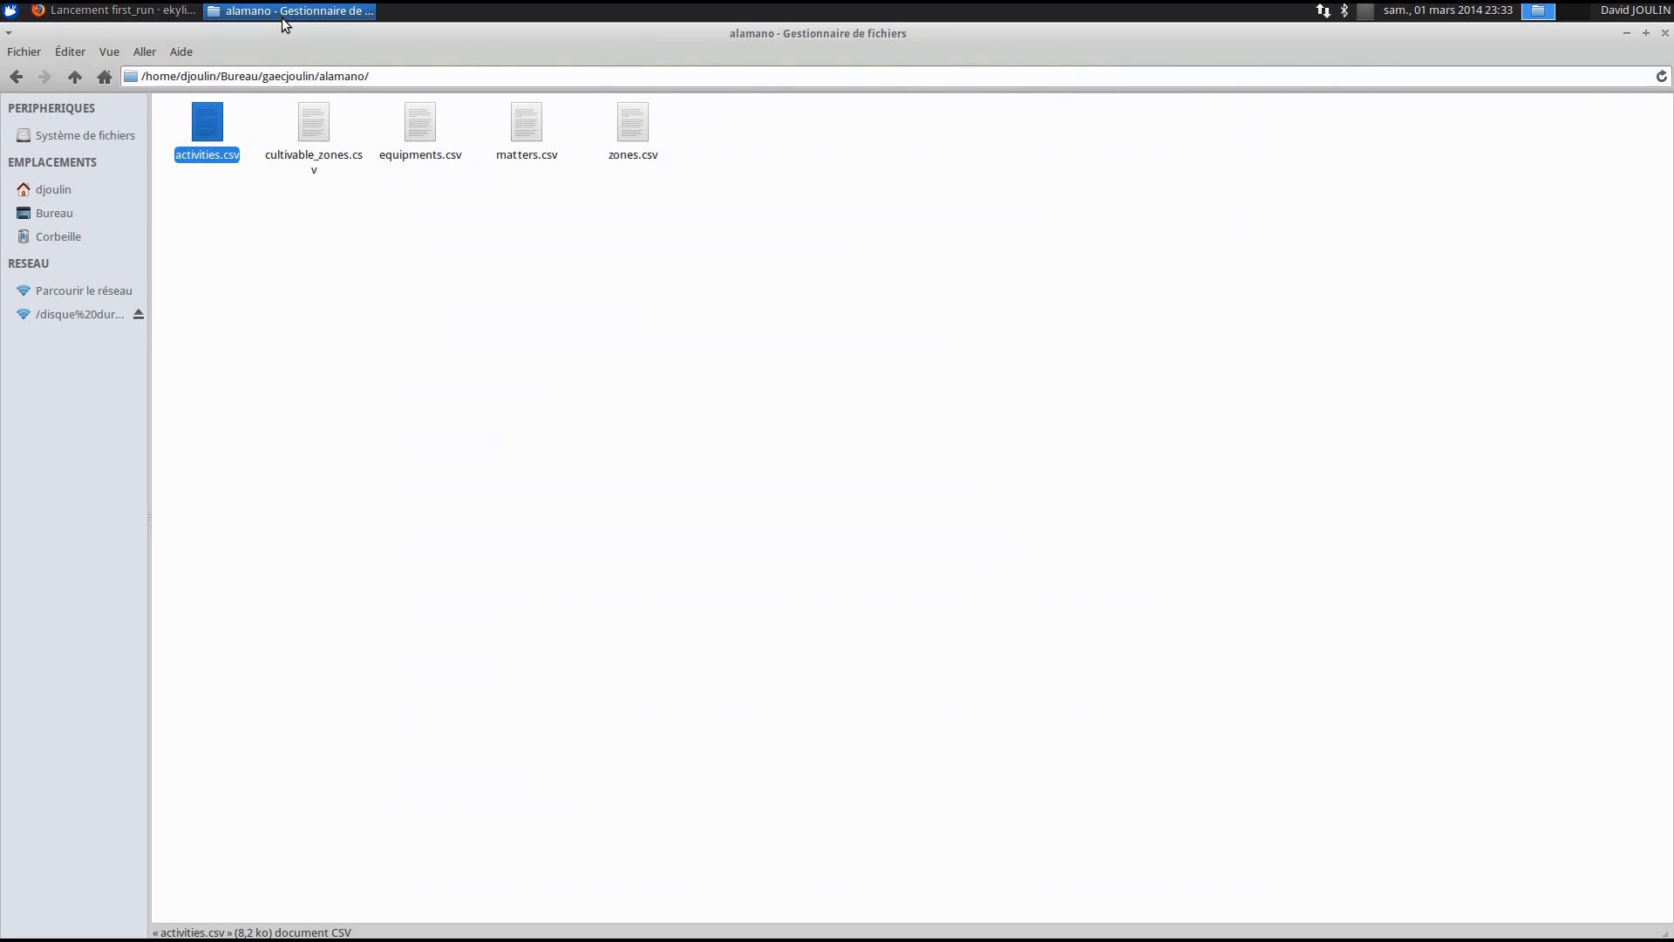
pyautogui.click(15, 79)
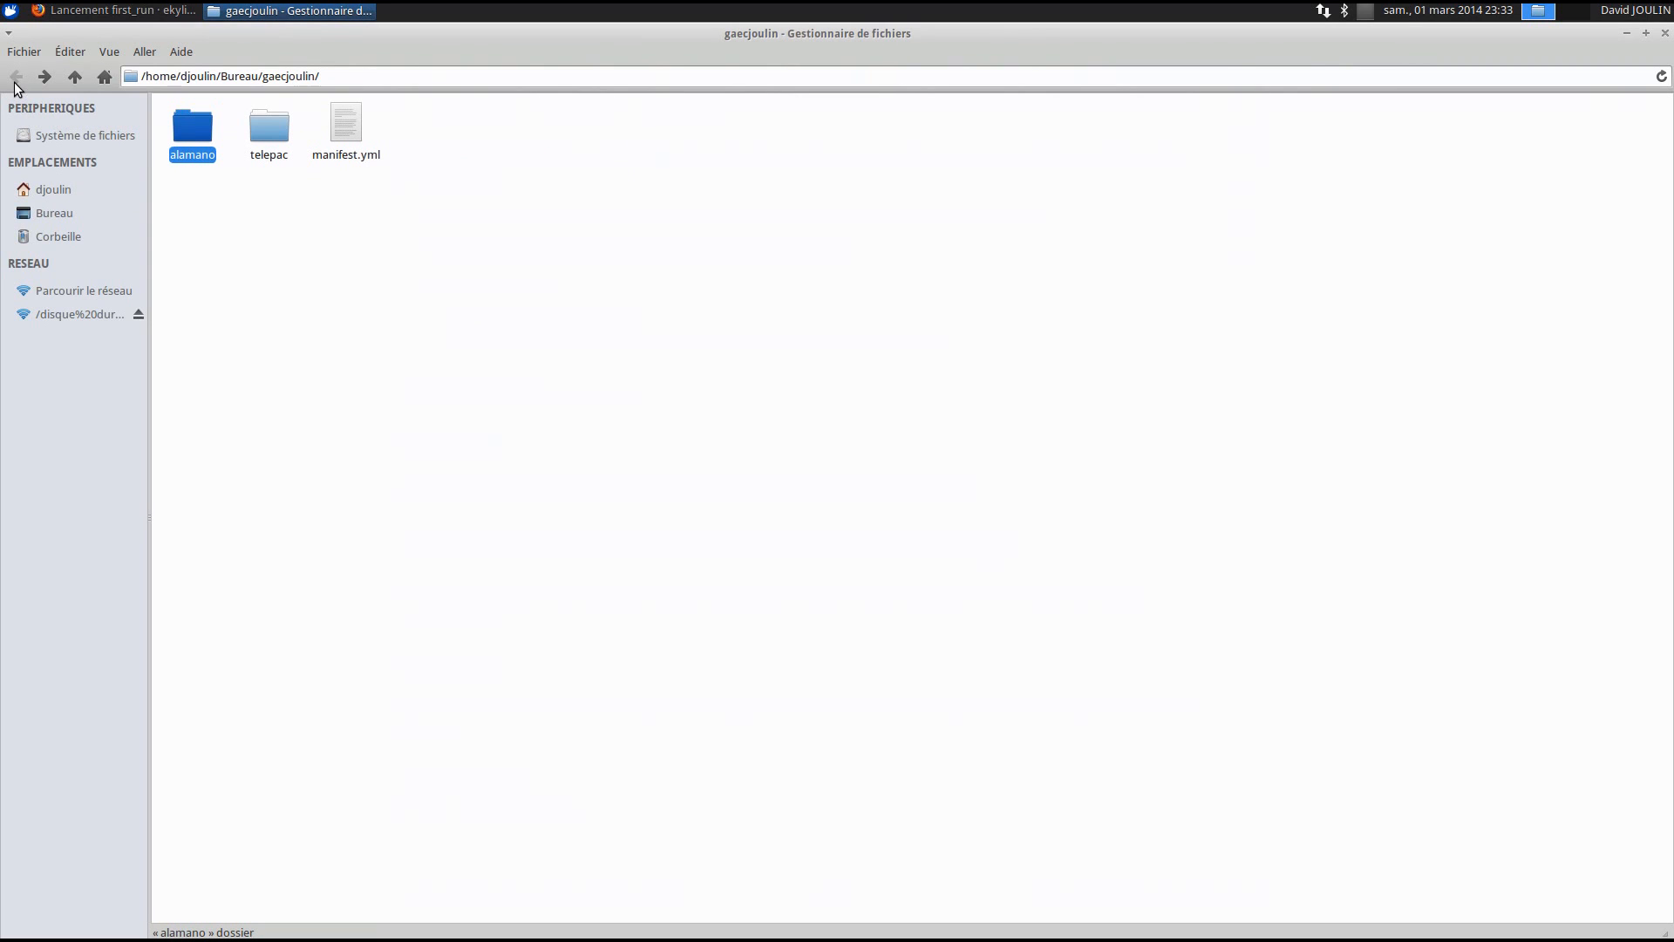
pyautogui.click(340, 239)
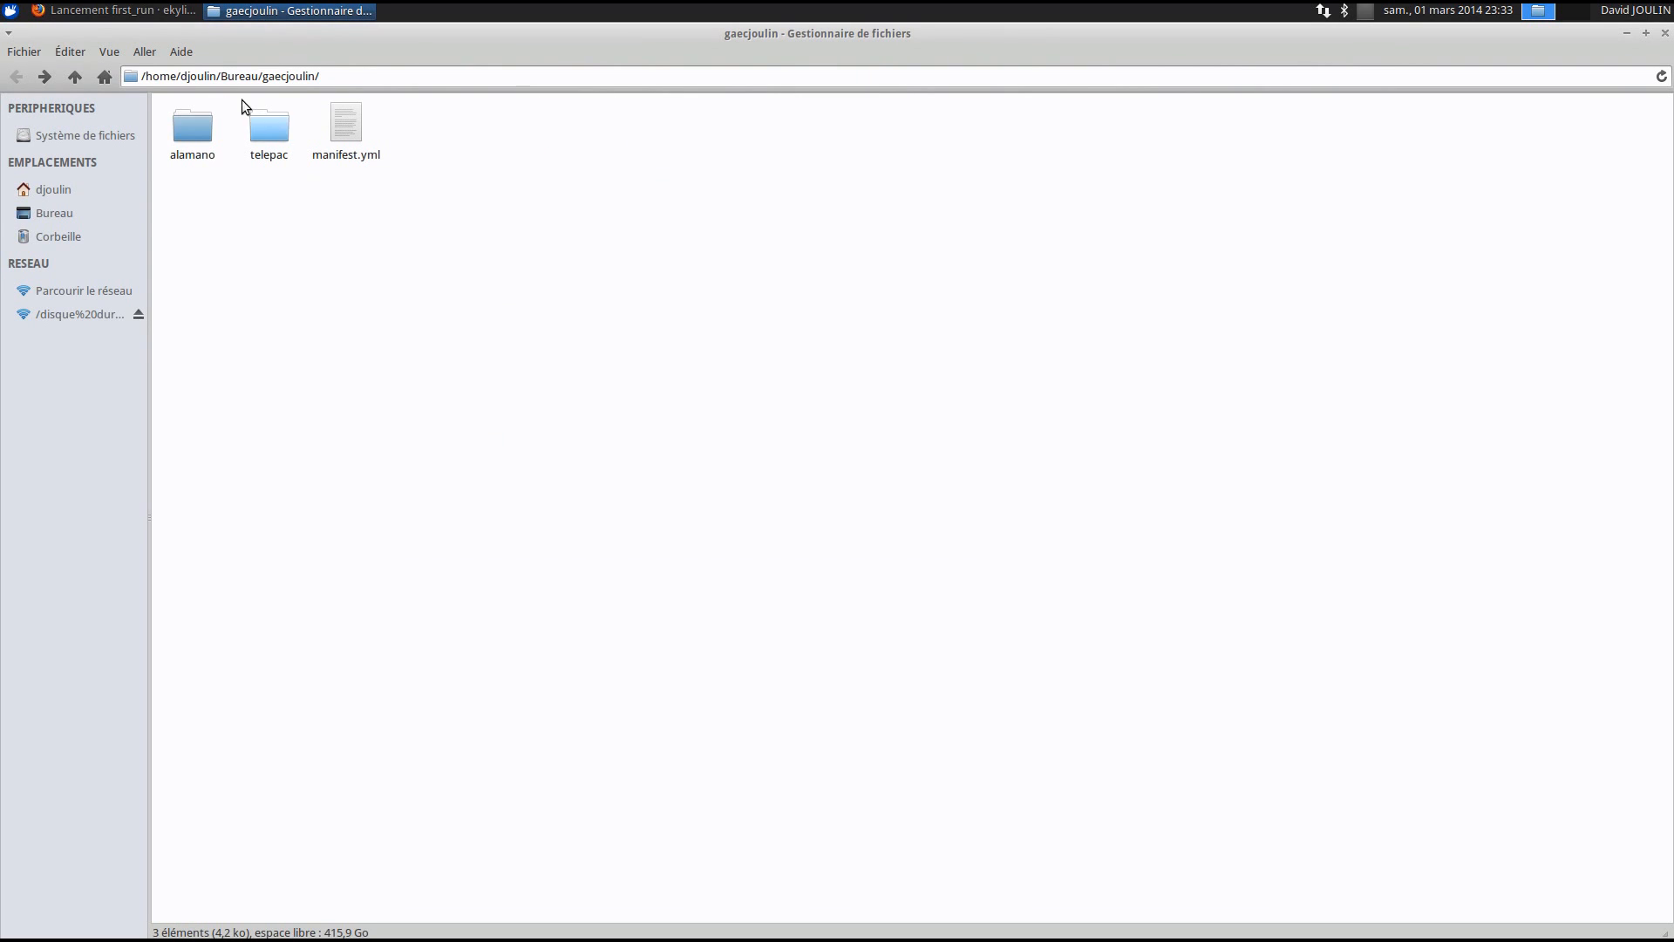
pyautogui.click(93, 212)
pyautogui.click(191, 122)
# - Create a .zip archive of the gaecjoulin folder, producing gaecjoulin.zip
pyautogui.rightClick(192, 121)
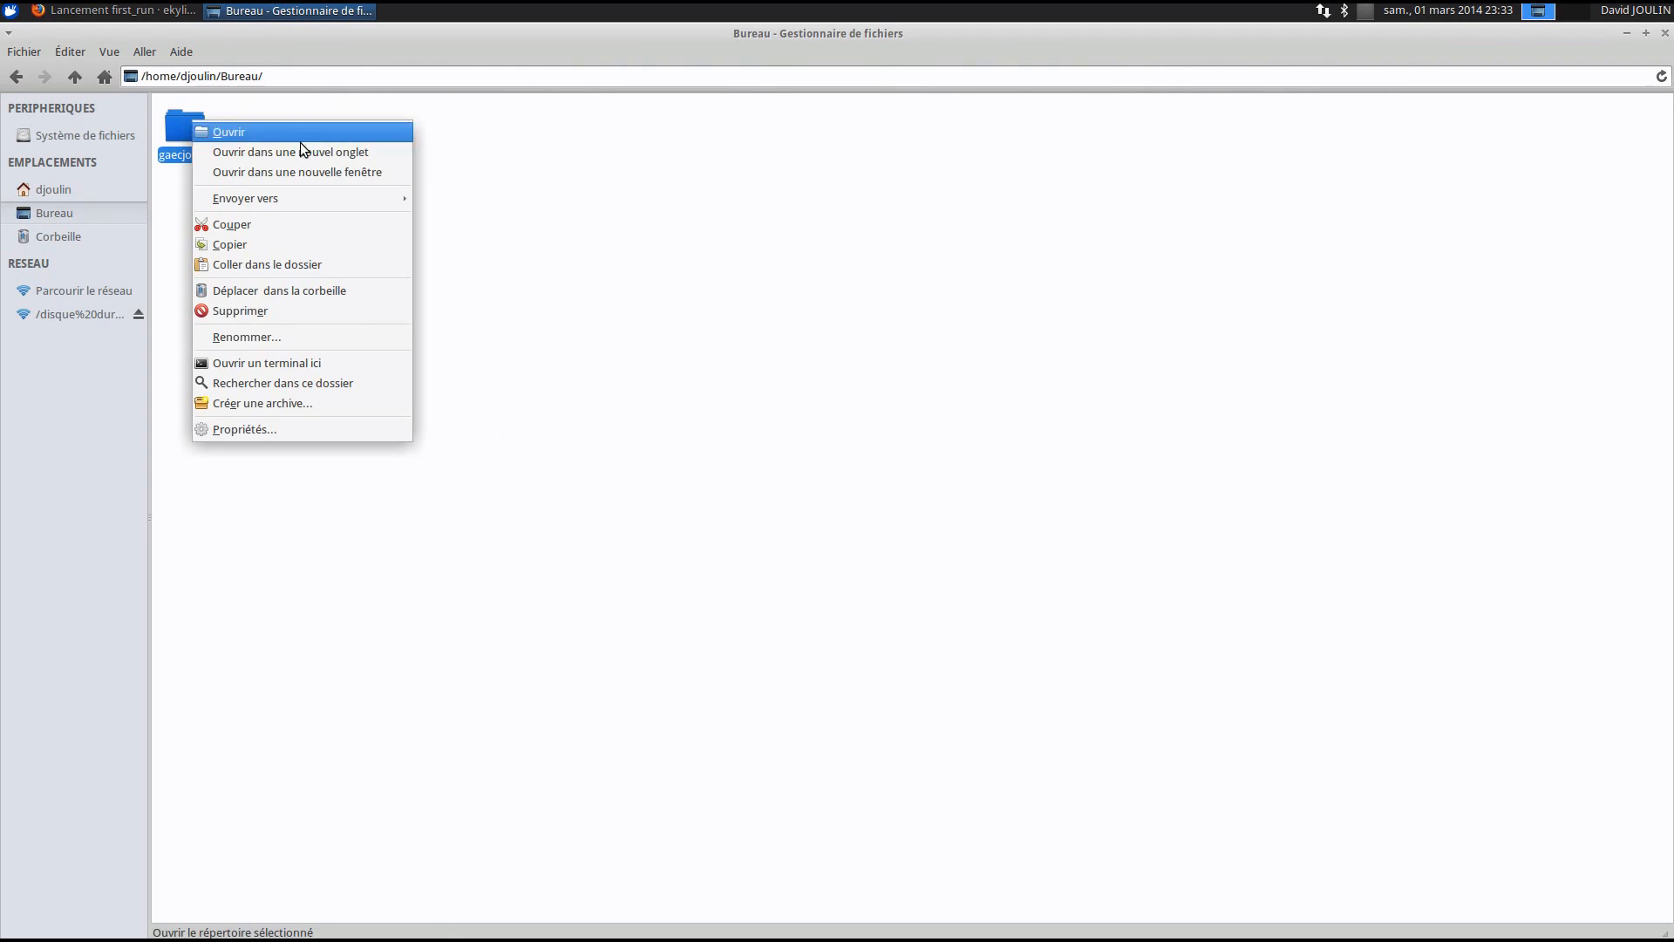
pyautogui.click(332, 401)
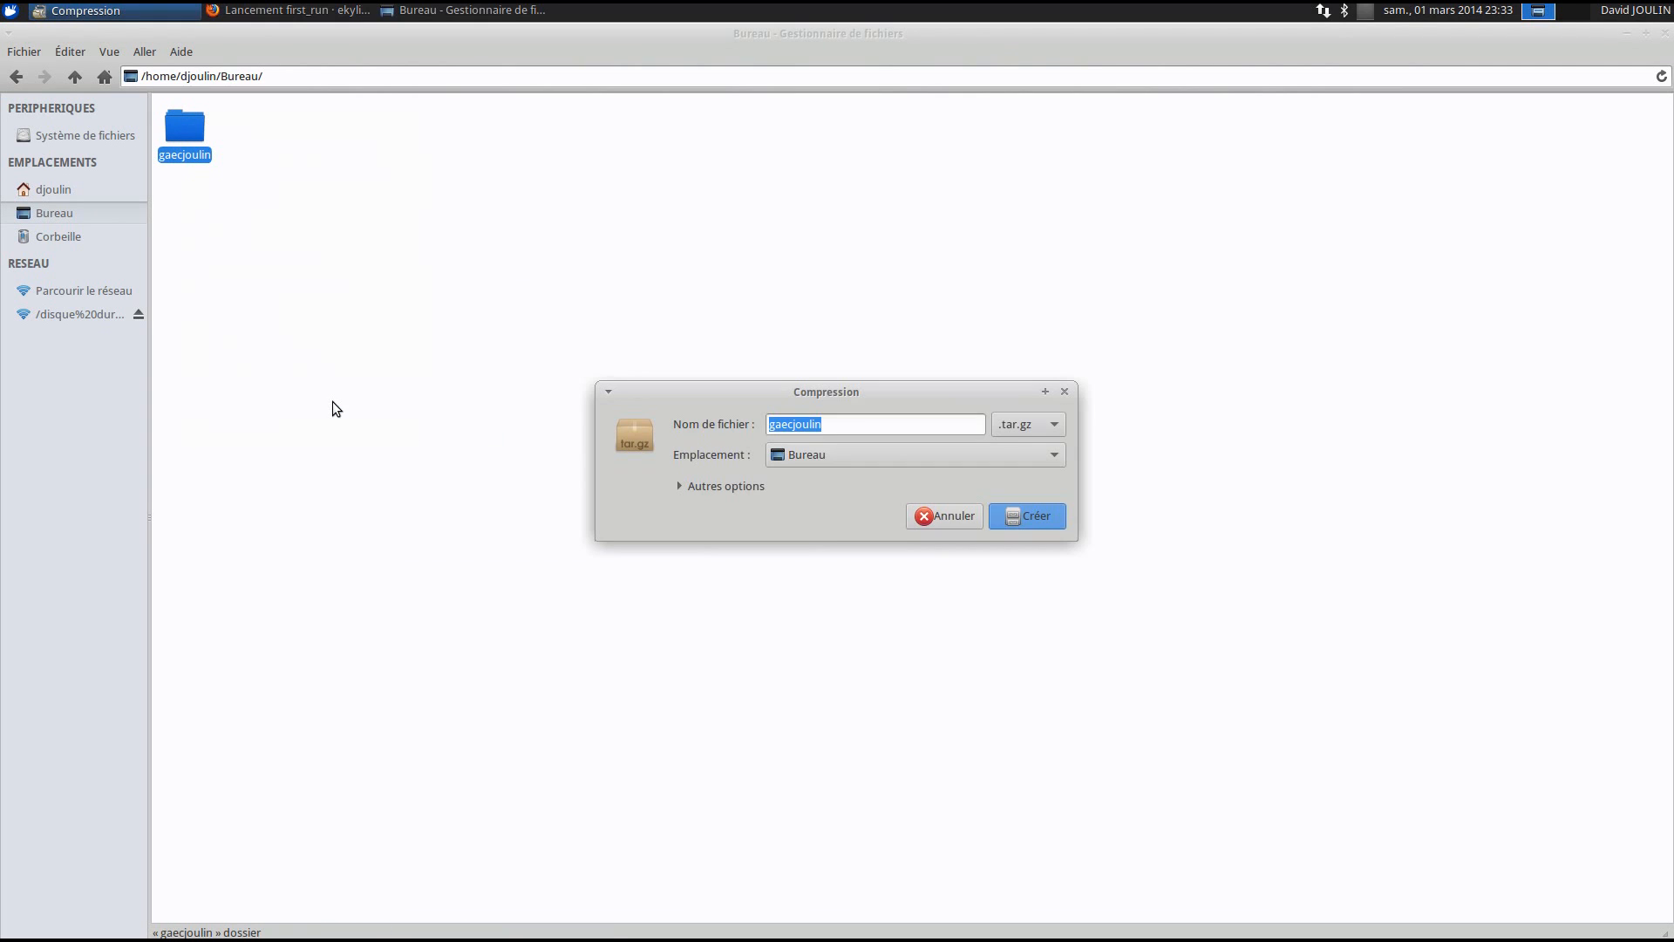
pyautogui.click(1039, 428)
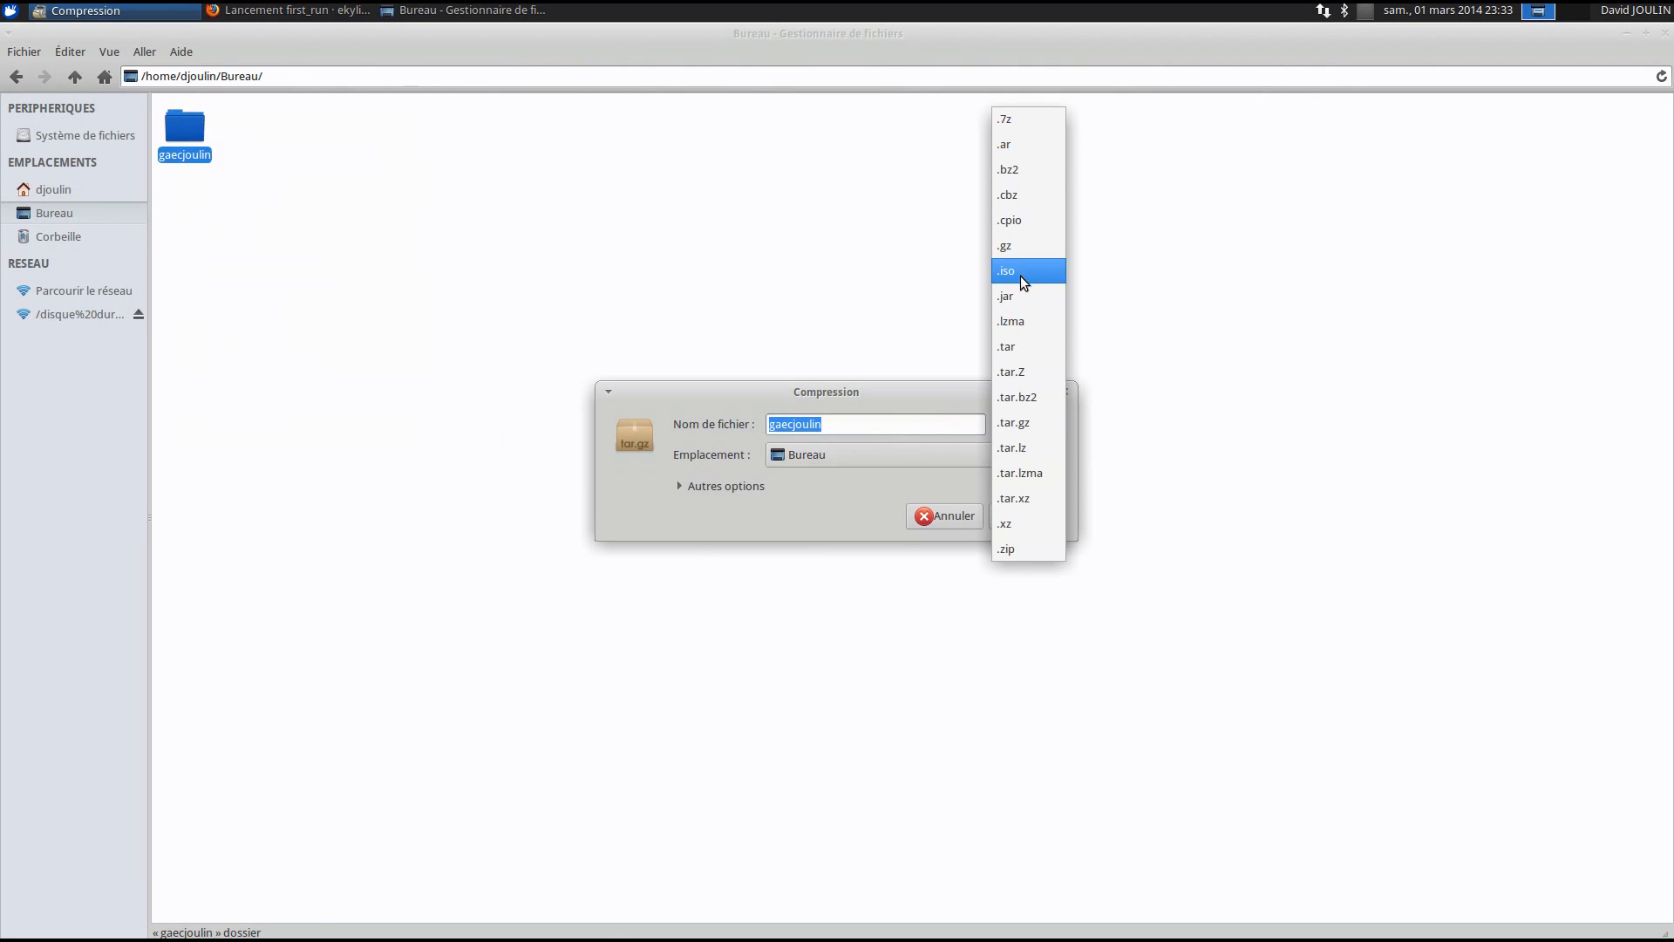
pyautogui.click(1020, 549)
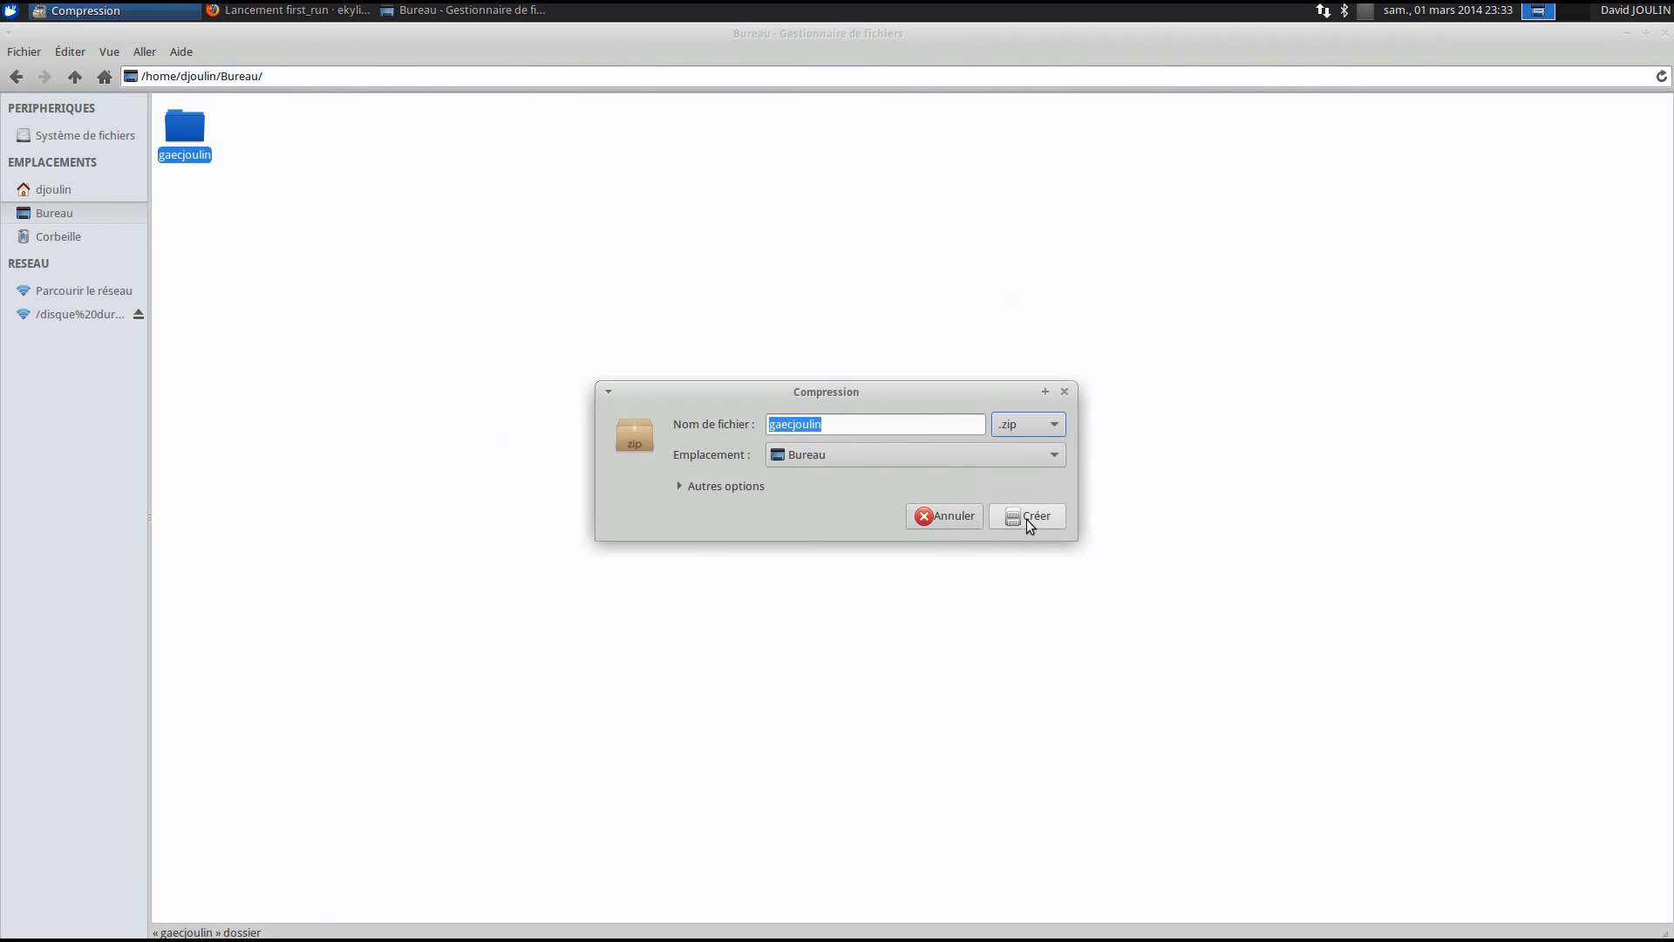
pyautogui.click(1027, 518)
pyautogui.click(1027, 516)
pyautogui.click(271, 139)
pyautogui.click(476, 218)
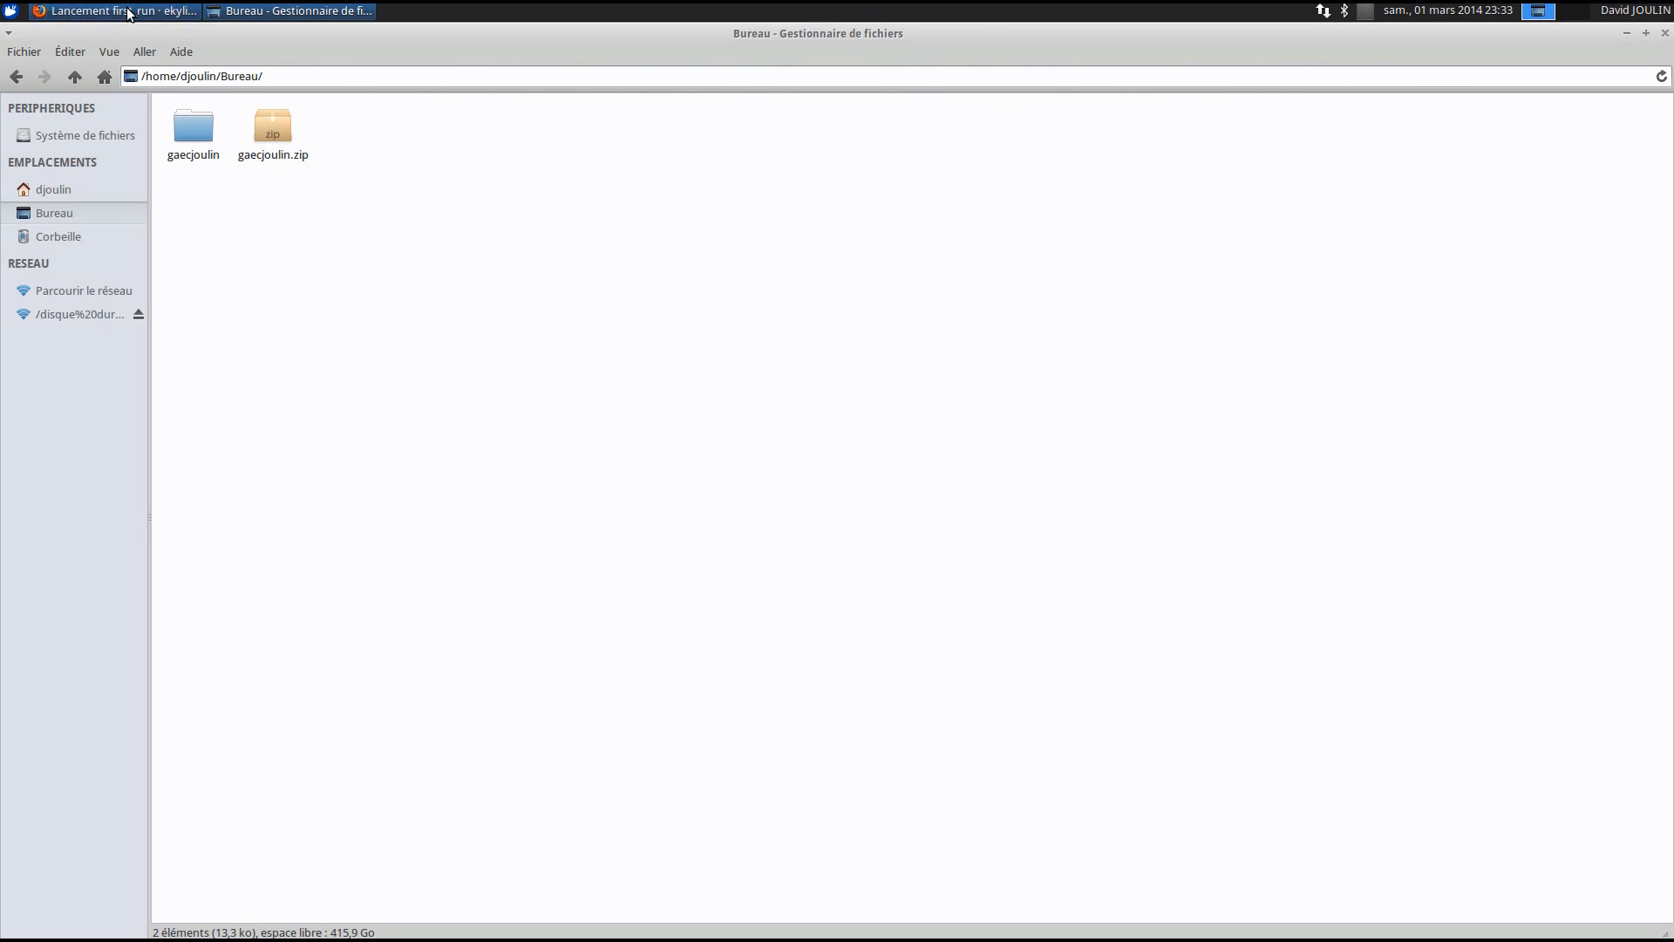
pyautogui.click(139, 11)
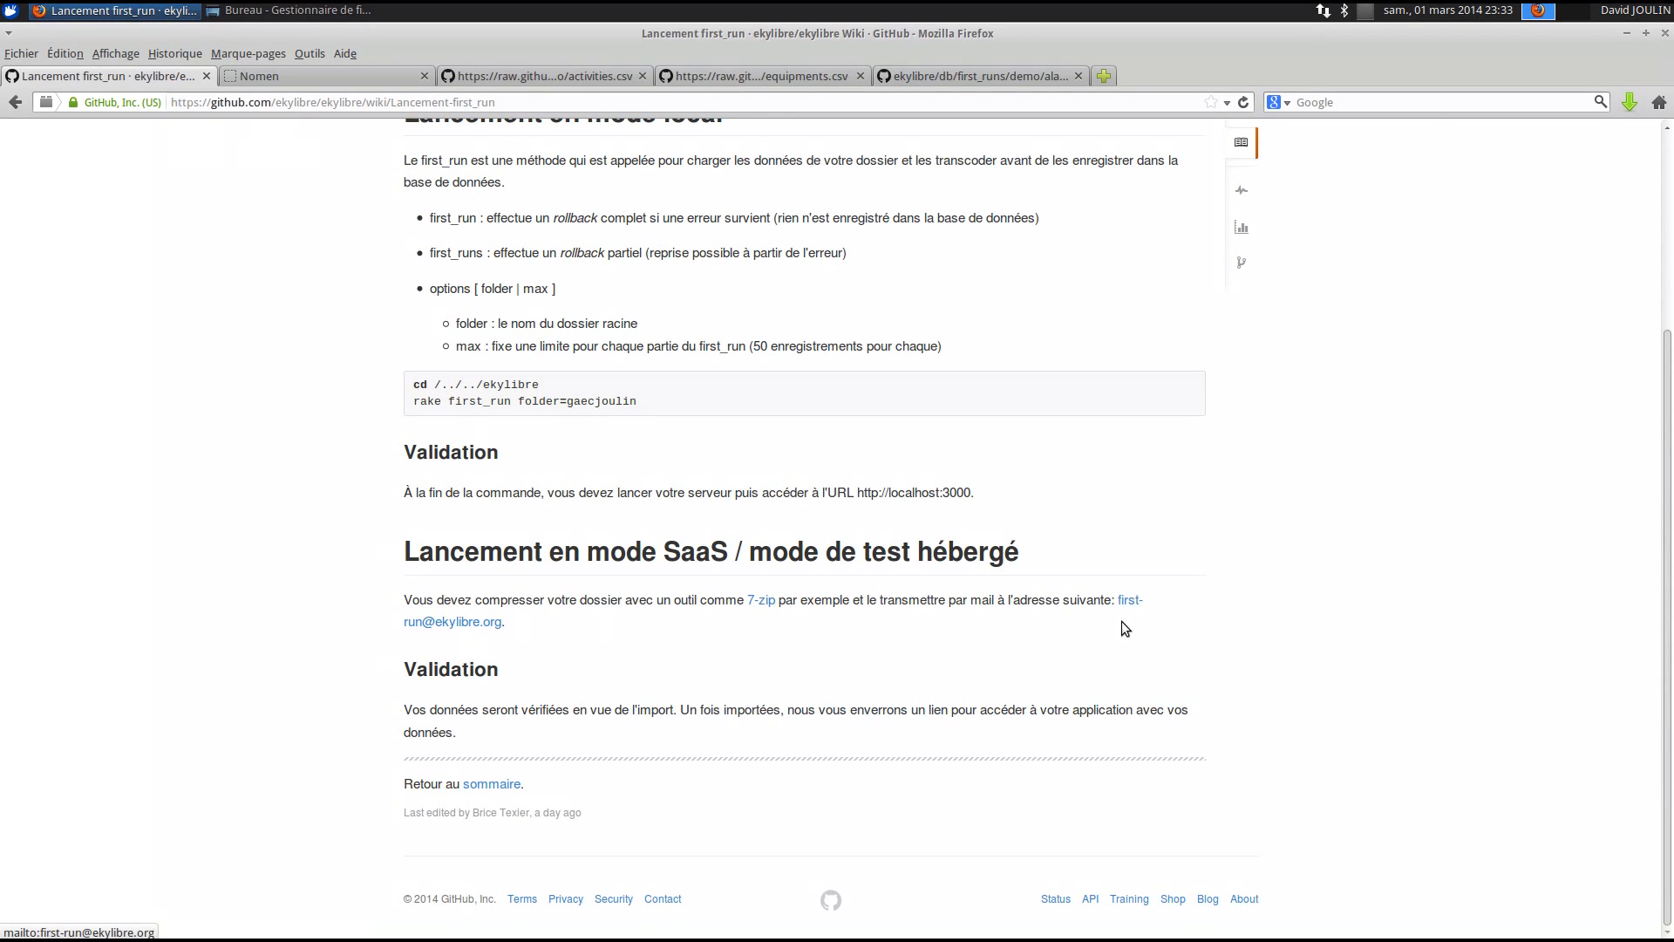
# - Start a new email from the wiki's mailto link and attach gaecjoulin.zip from Bureau
pyautogui.click(461, 622)
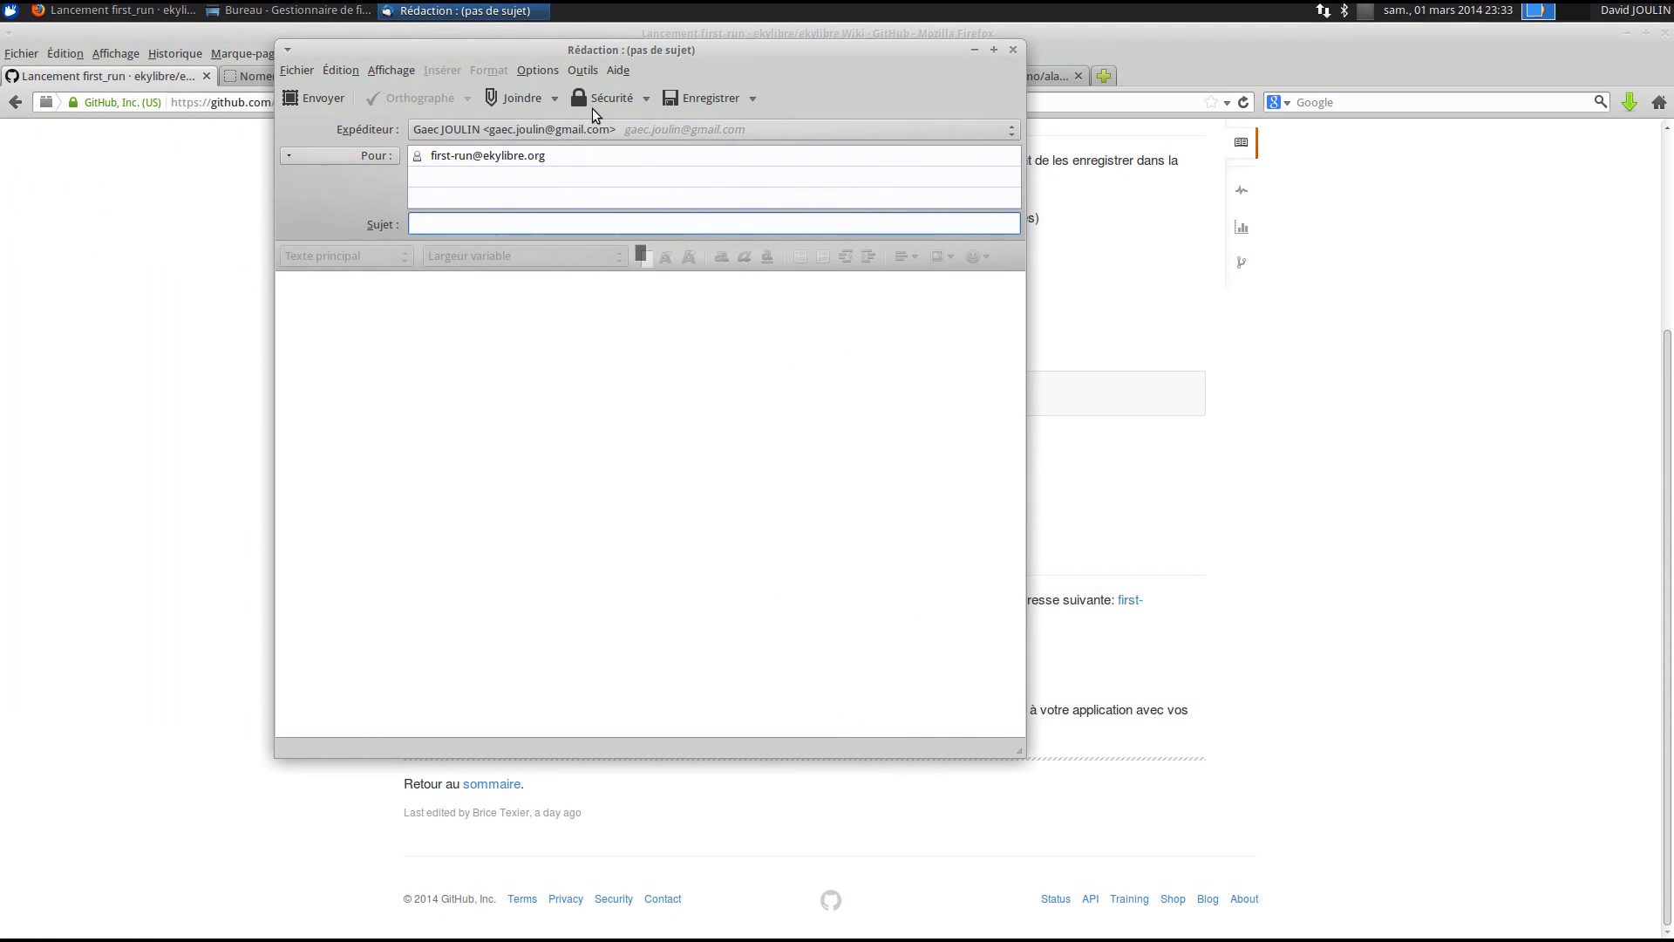
pyautogui.click(508, 99)
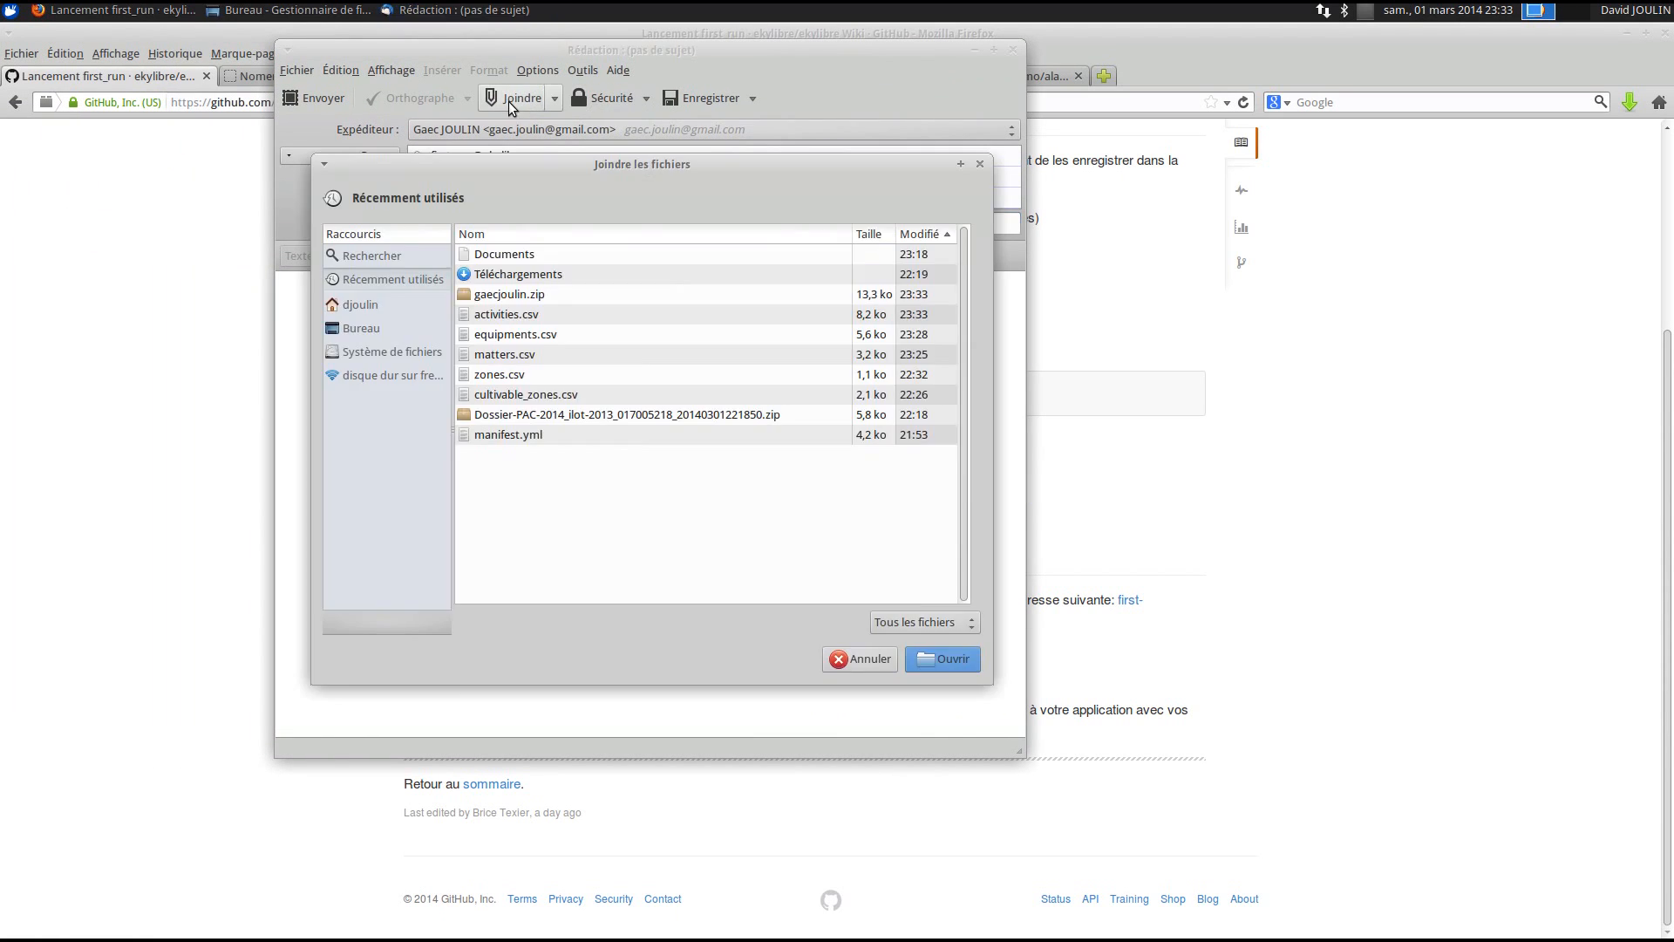
pyautogui.click(498, 299)
pyautogui.click(410, 328)
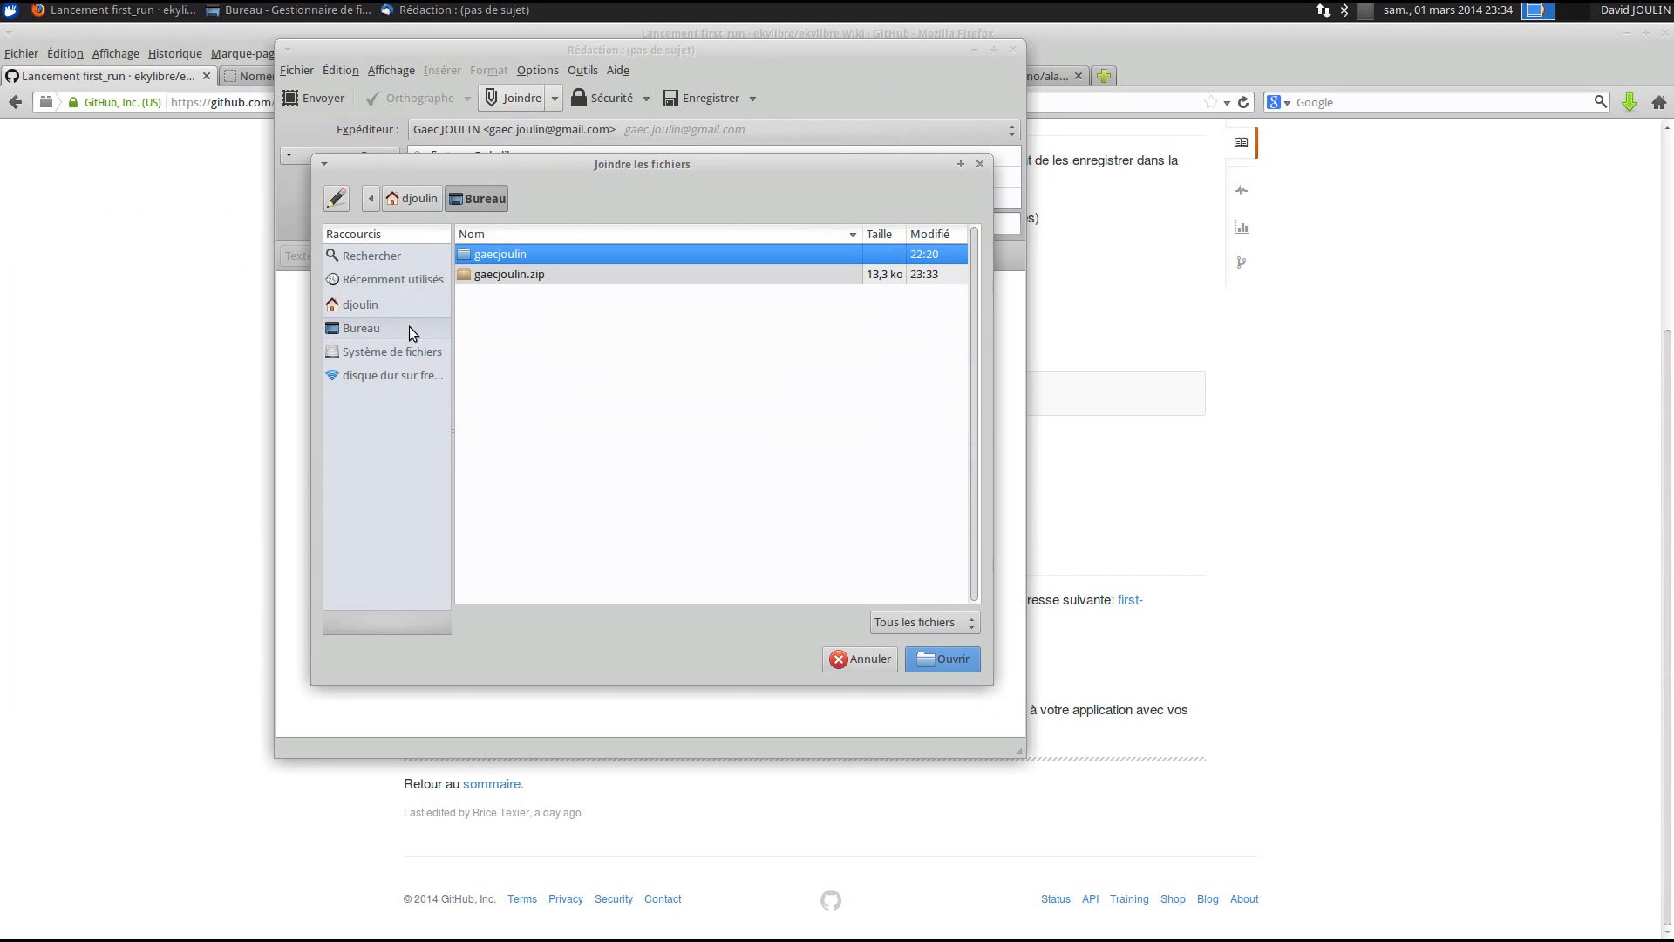
pyautogui.click(490, 276)
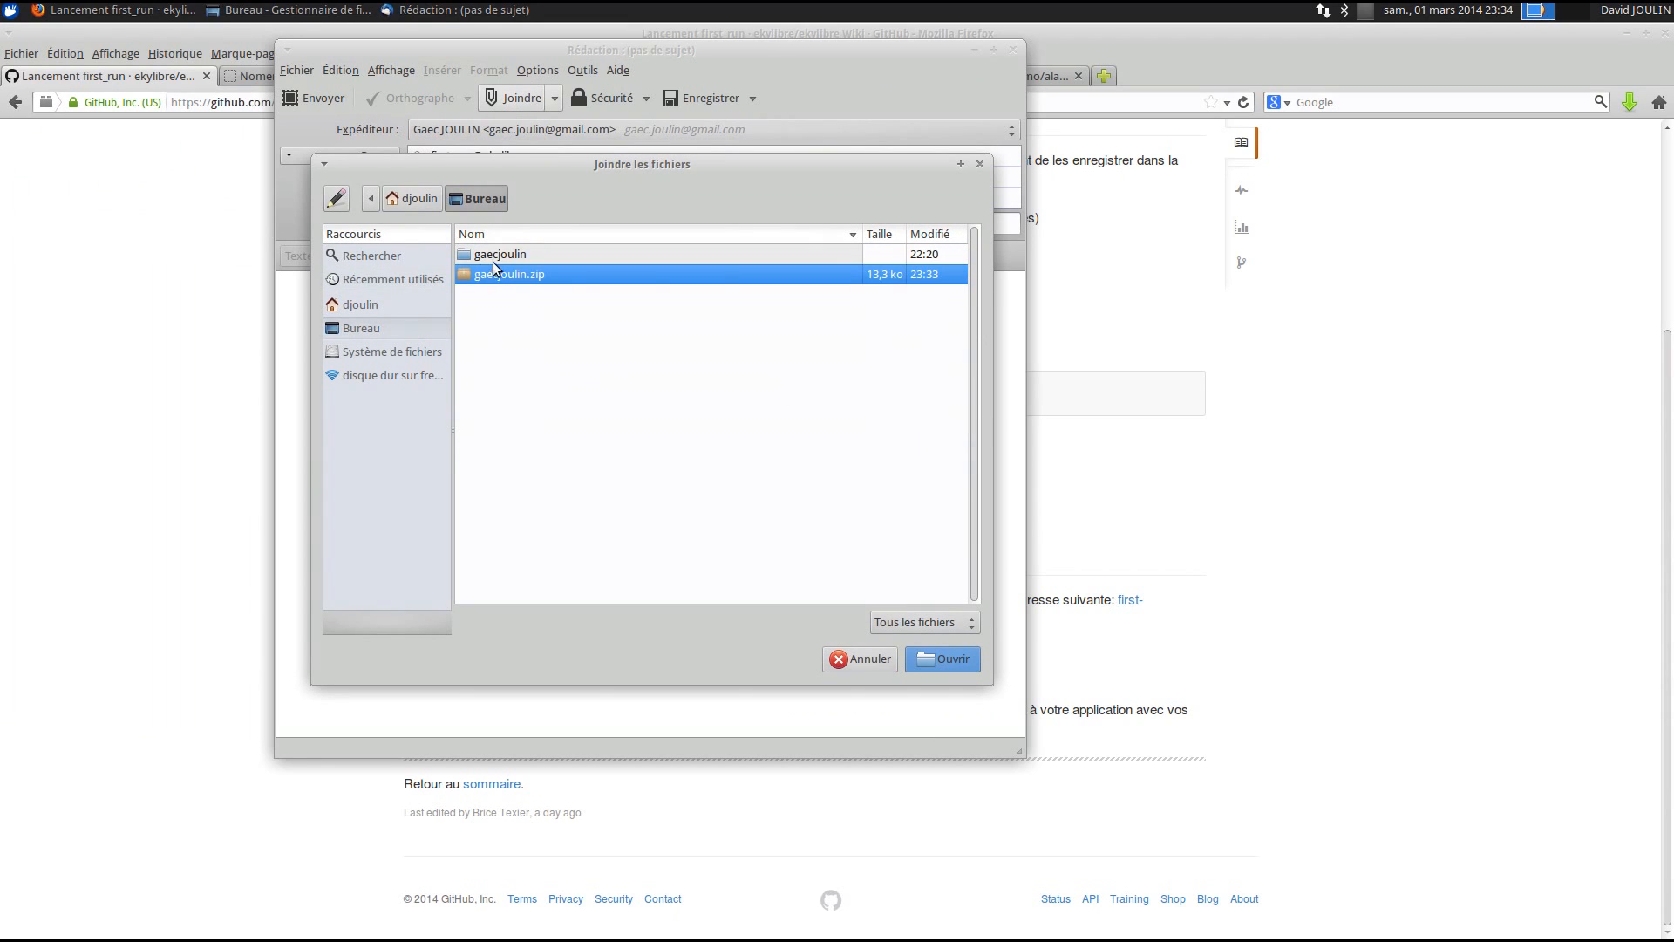
pyautogui.click(940, 655)
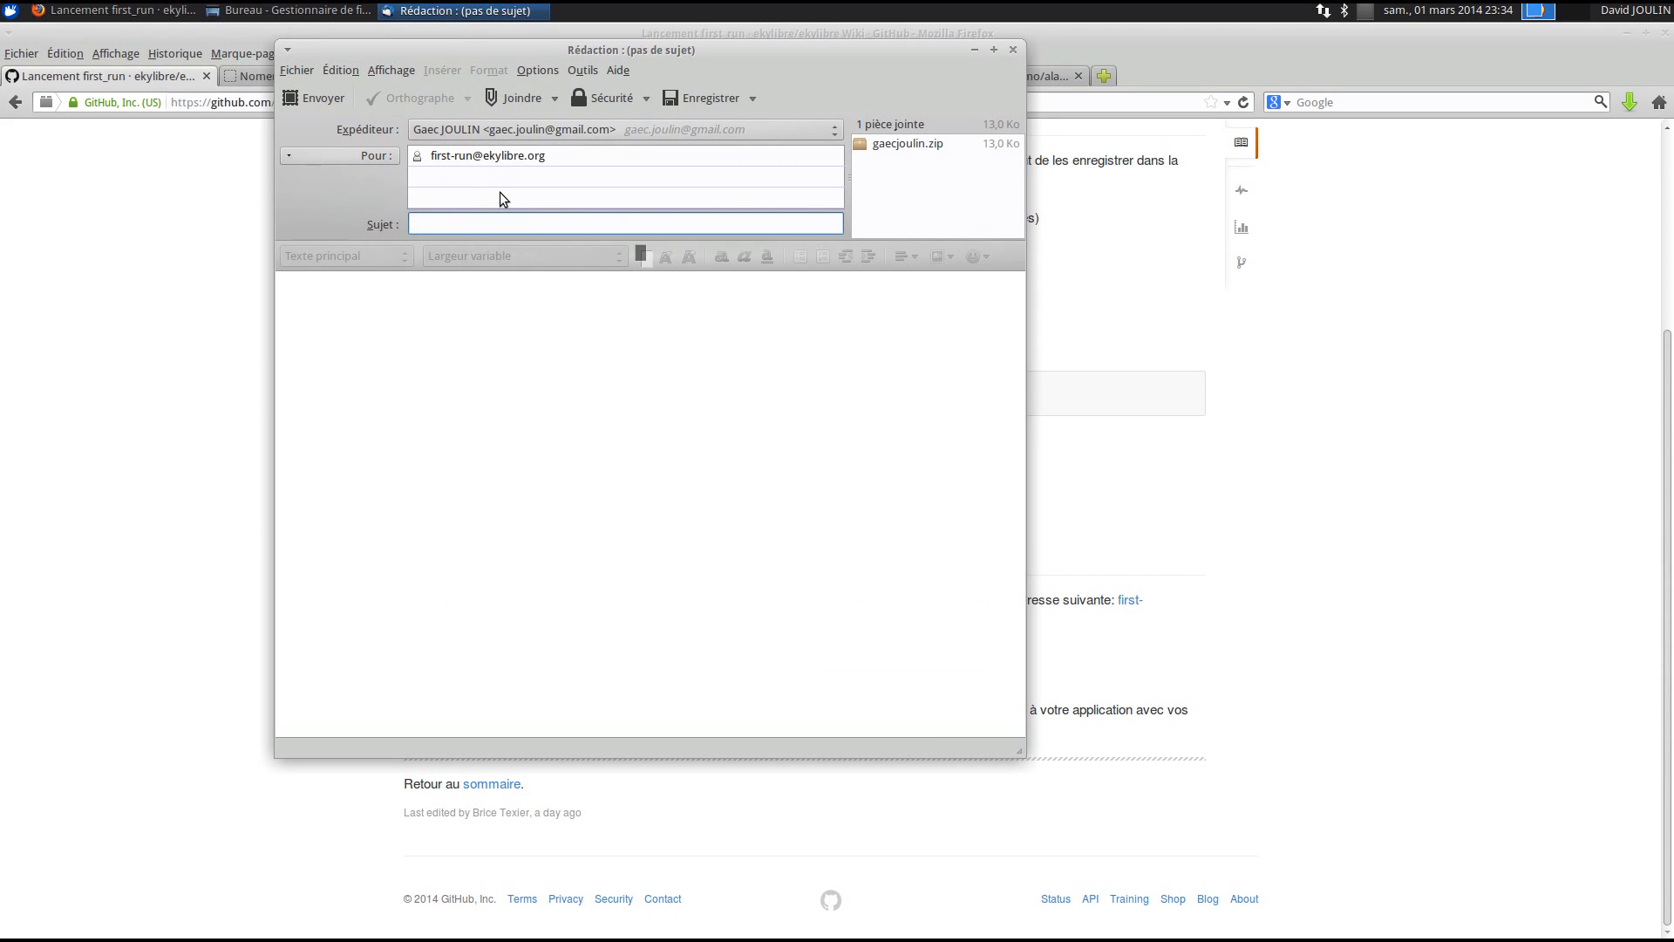
# - Give the message the subject 'First run GAEC JOULIN' and send it with the zip attached
pyautogui.write('First ')
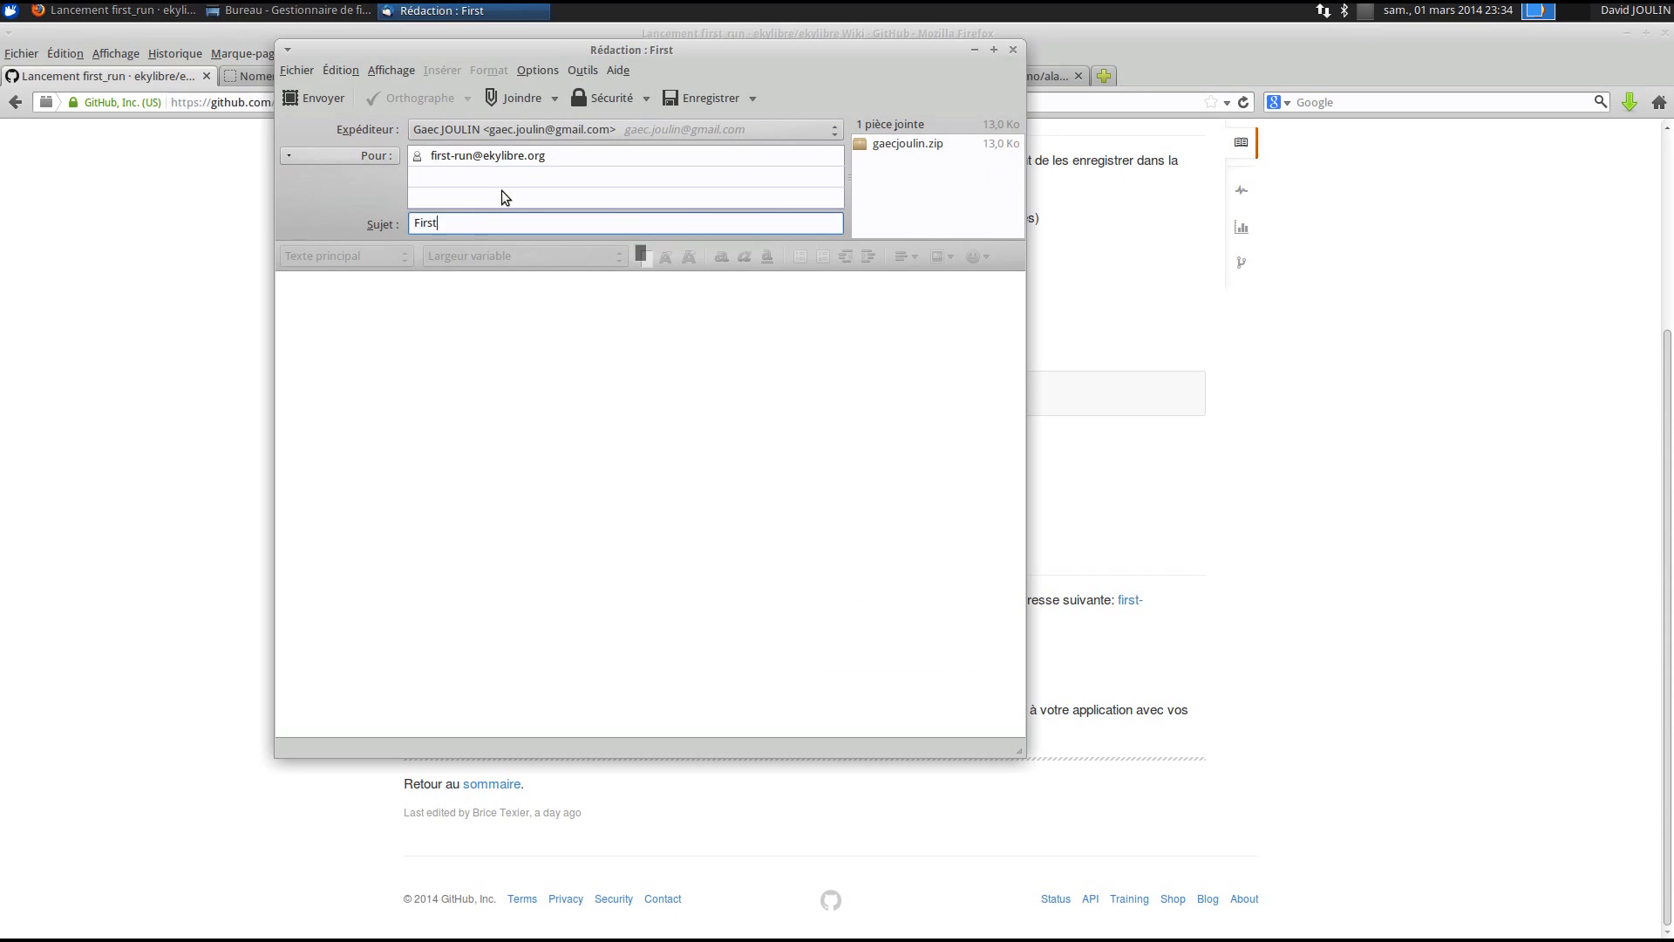
pyautogui.write('run GAEC JOULIN')
pyautogui.press('Tab')
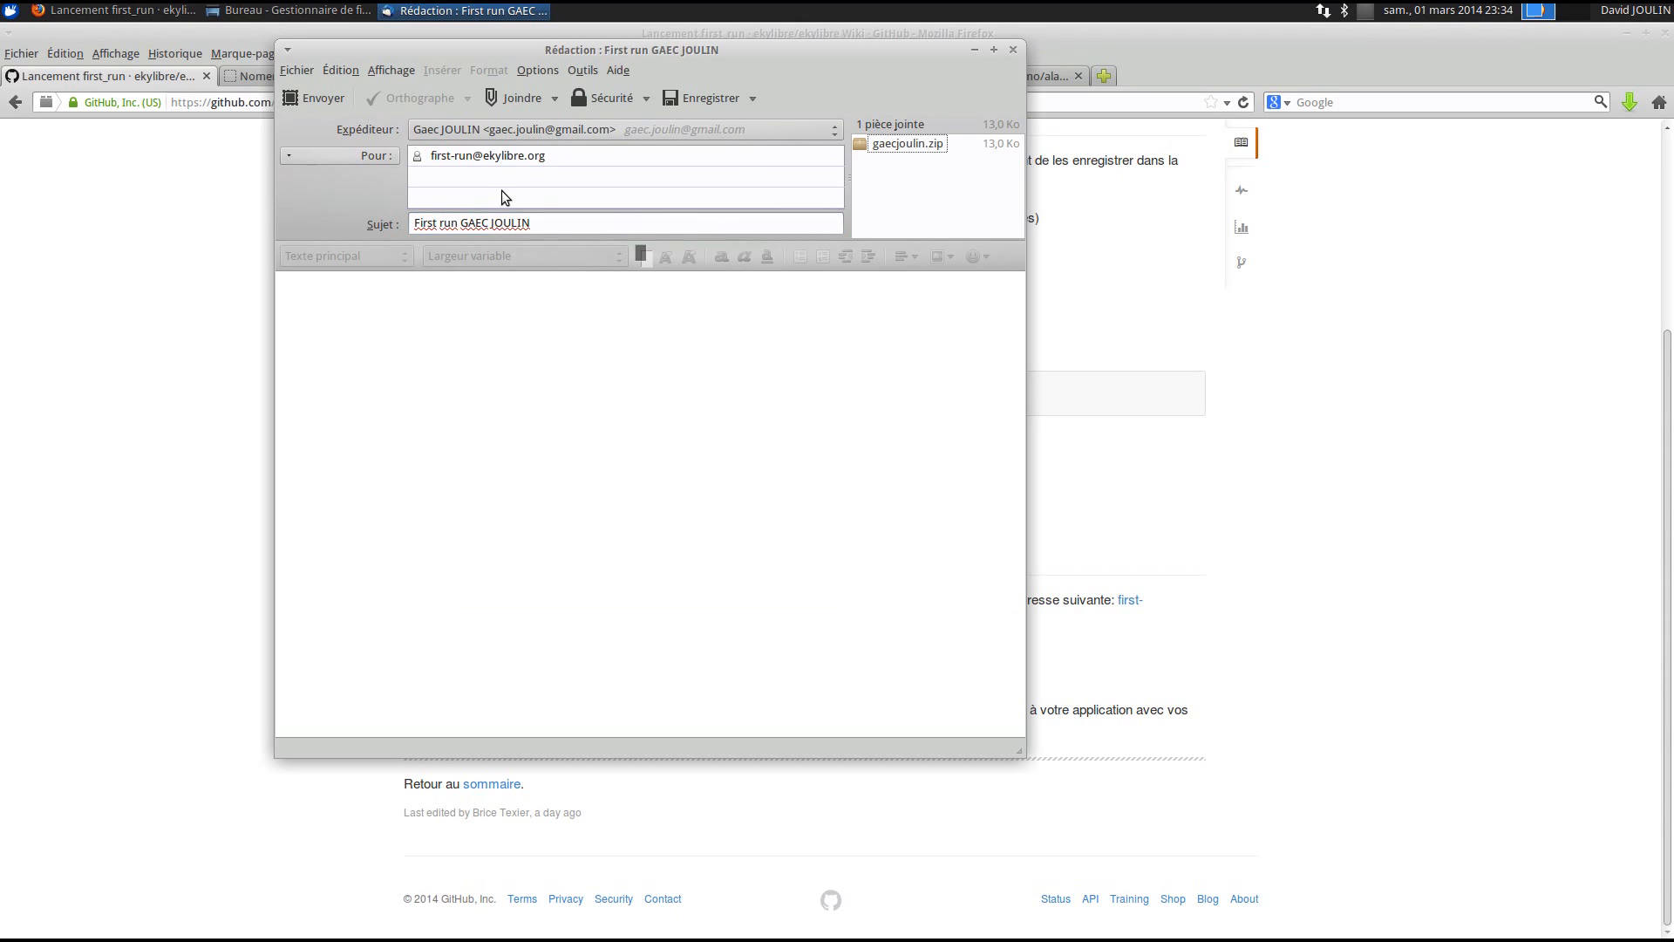
pyautogui.click(662, 490)
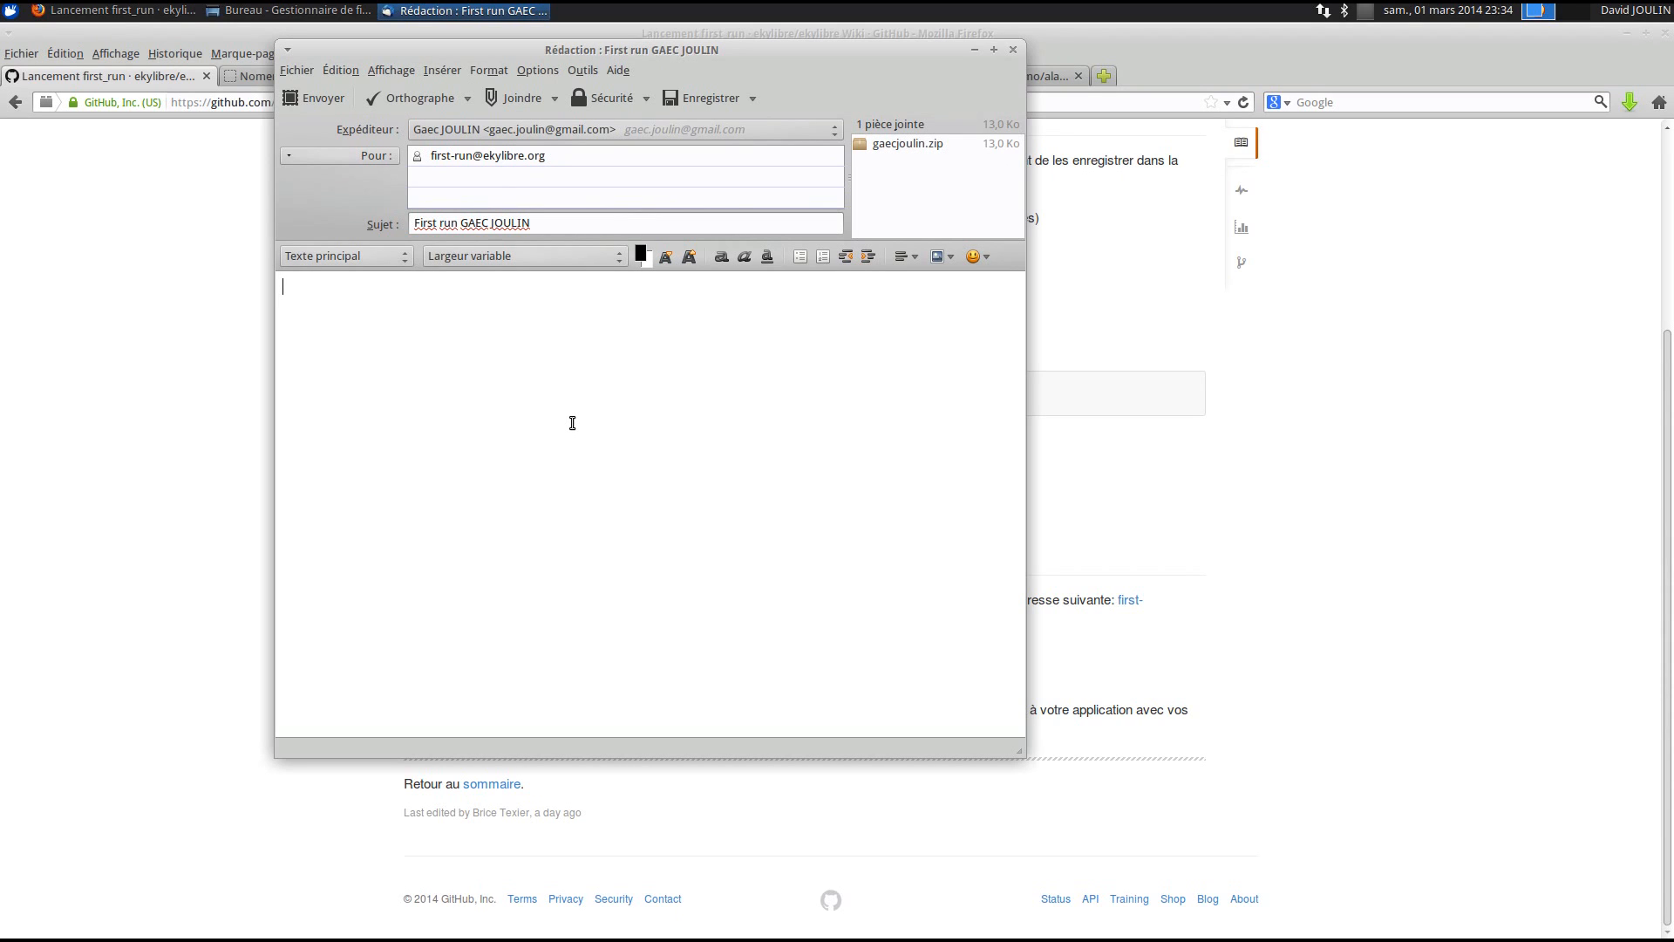
pyautogui.click(300, 98)
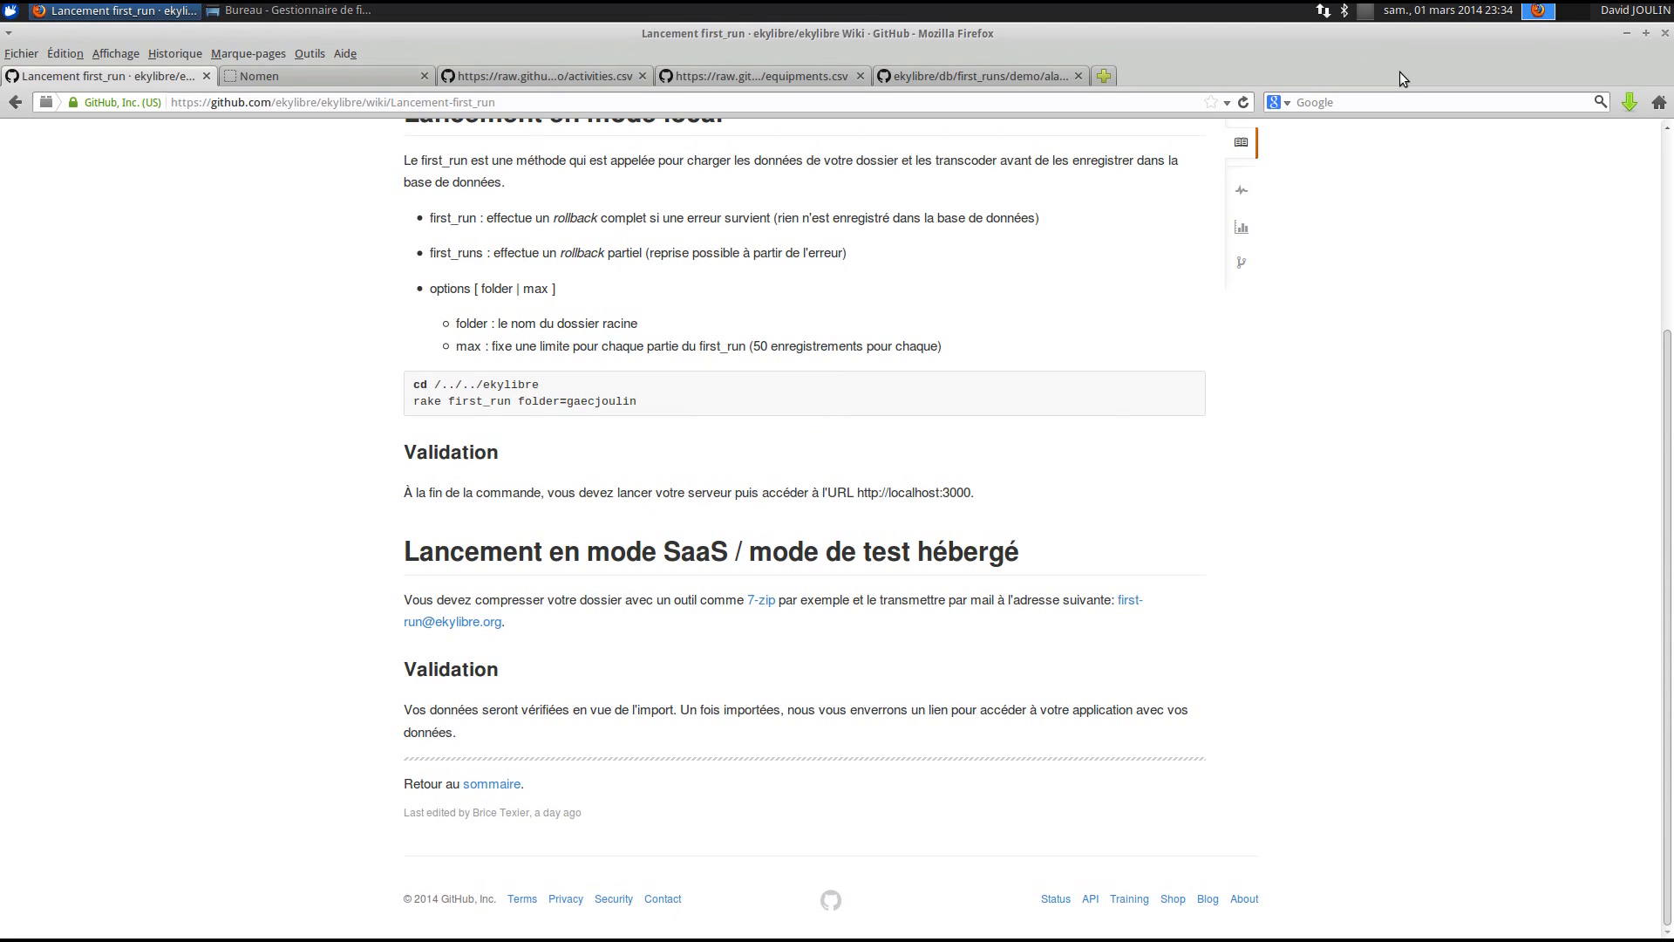
# - Go from the tutorial summary to the project wiki home and open the Devenir testeur guide
pyautogui.click(493, 785)
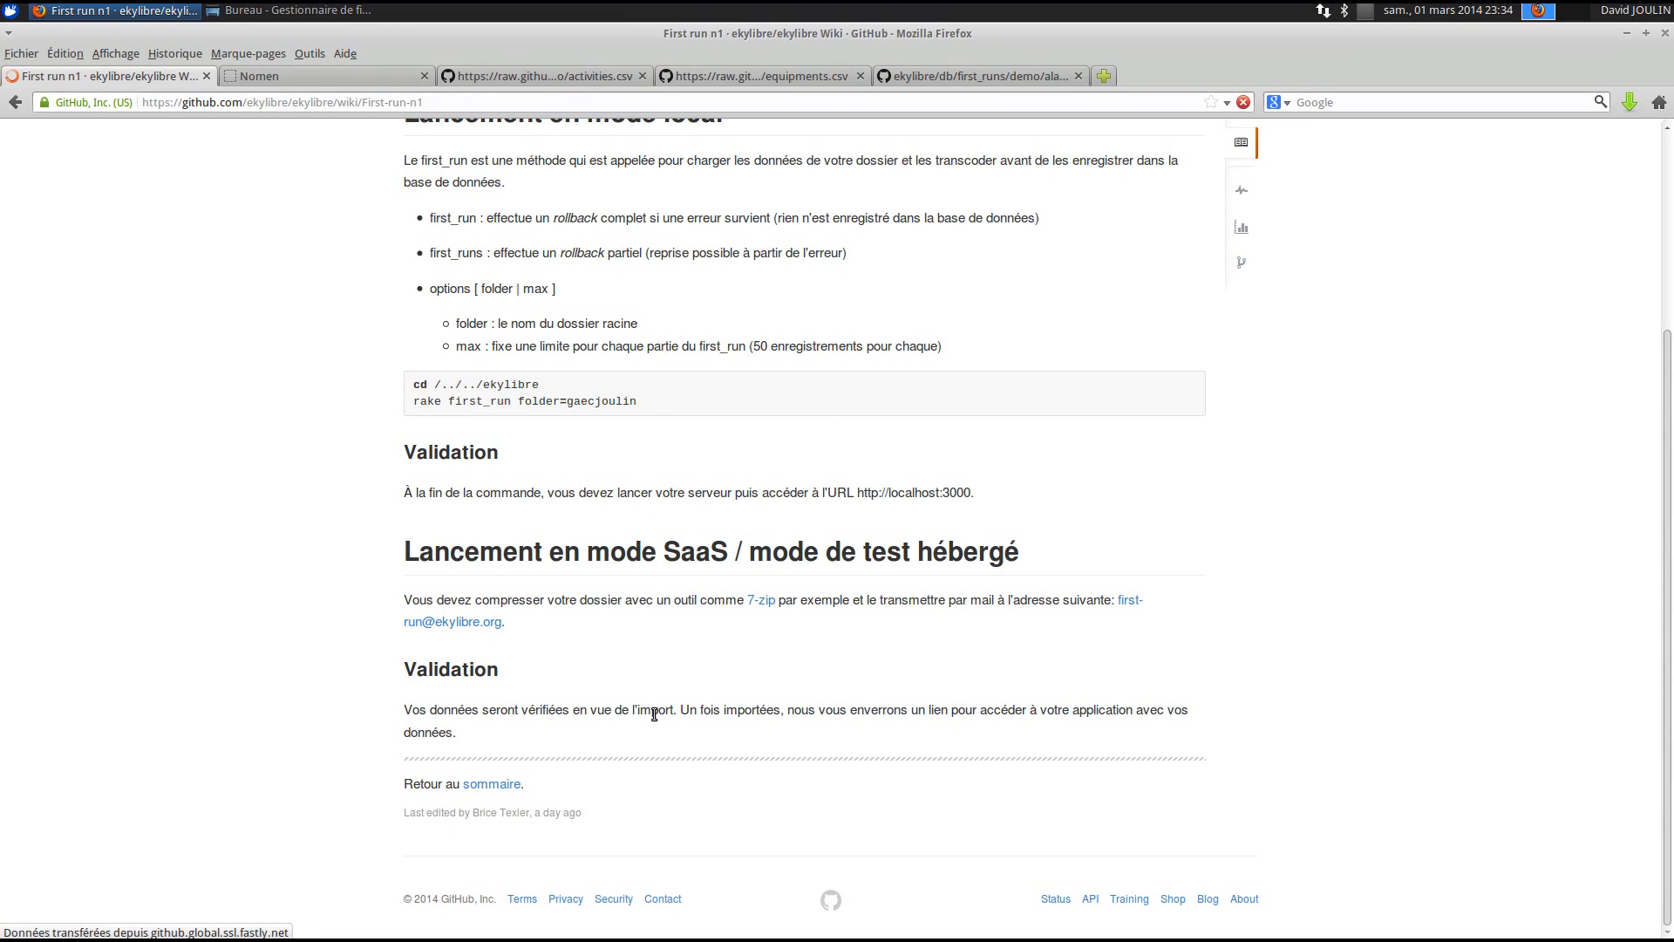
pyautogui.scroll(-10, 518, 738)
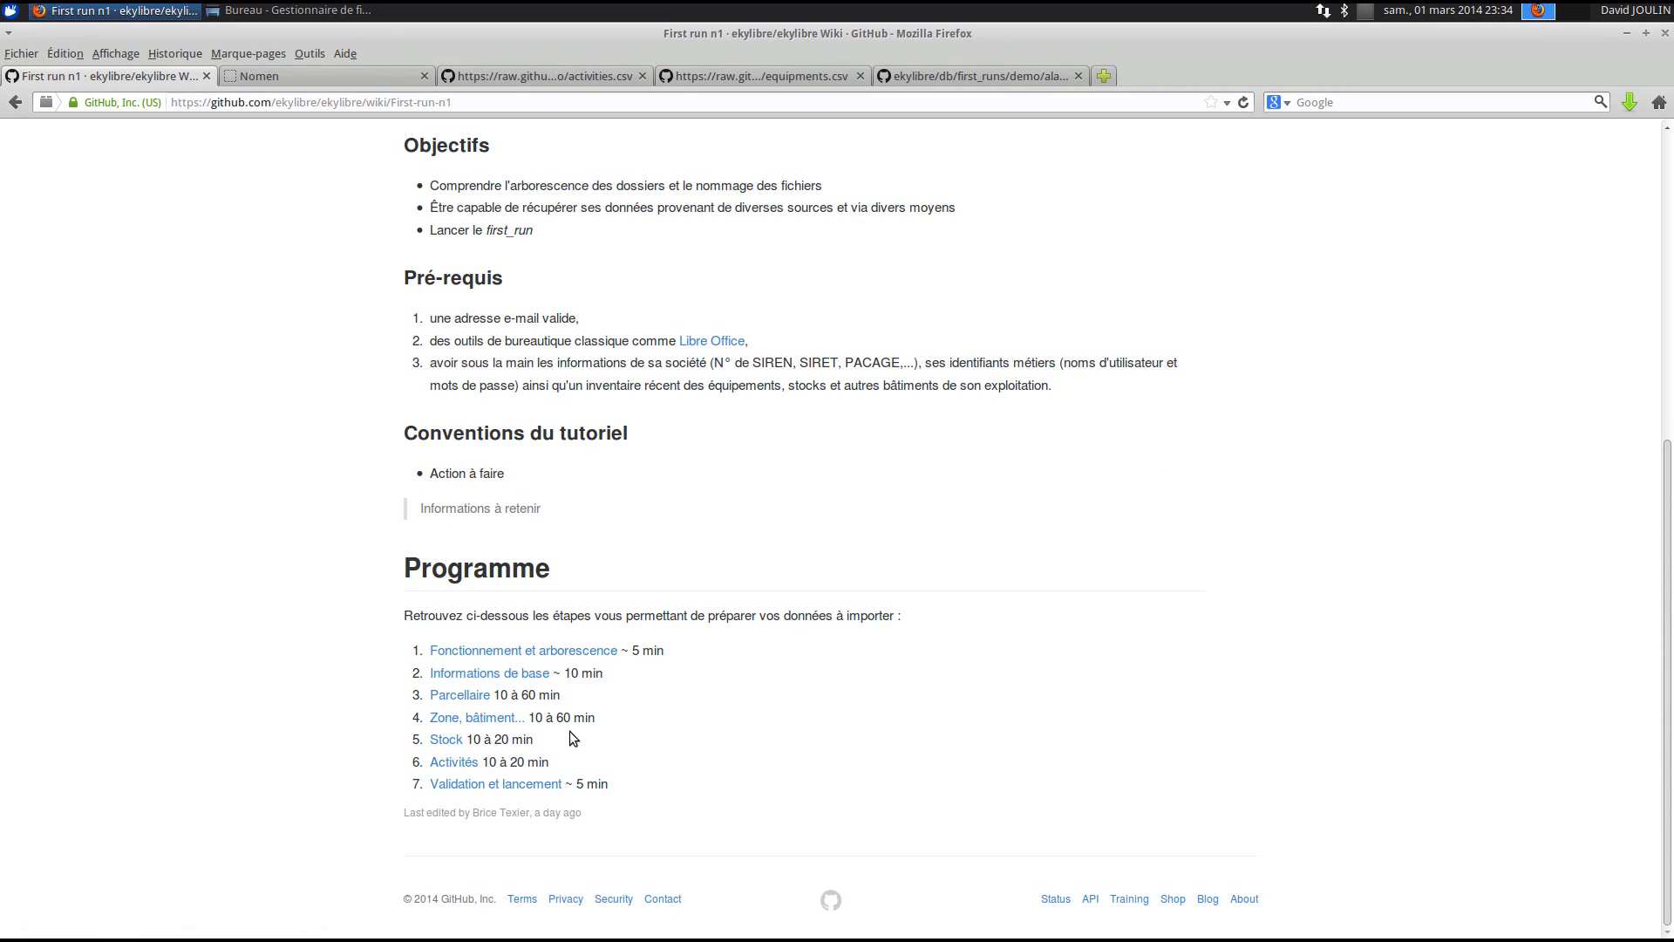
pyautogui.scroll(2, 568, 731)
pyautogui.scroll(6, 573, 729)
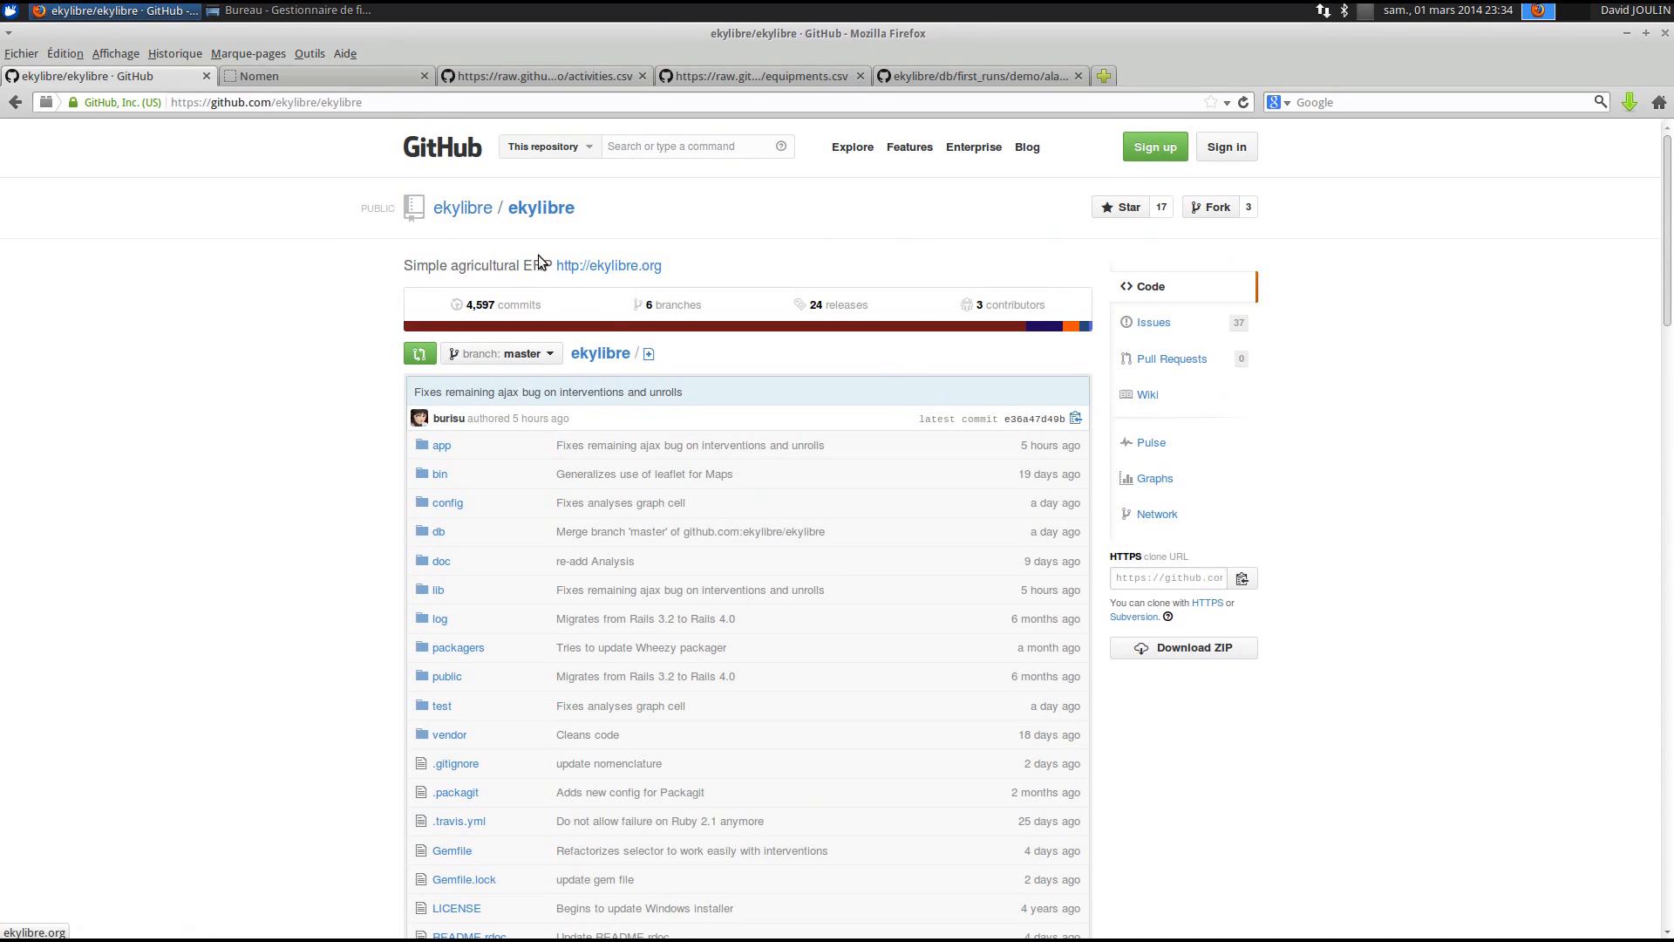
pyautogui.click(1146, 397)
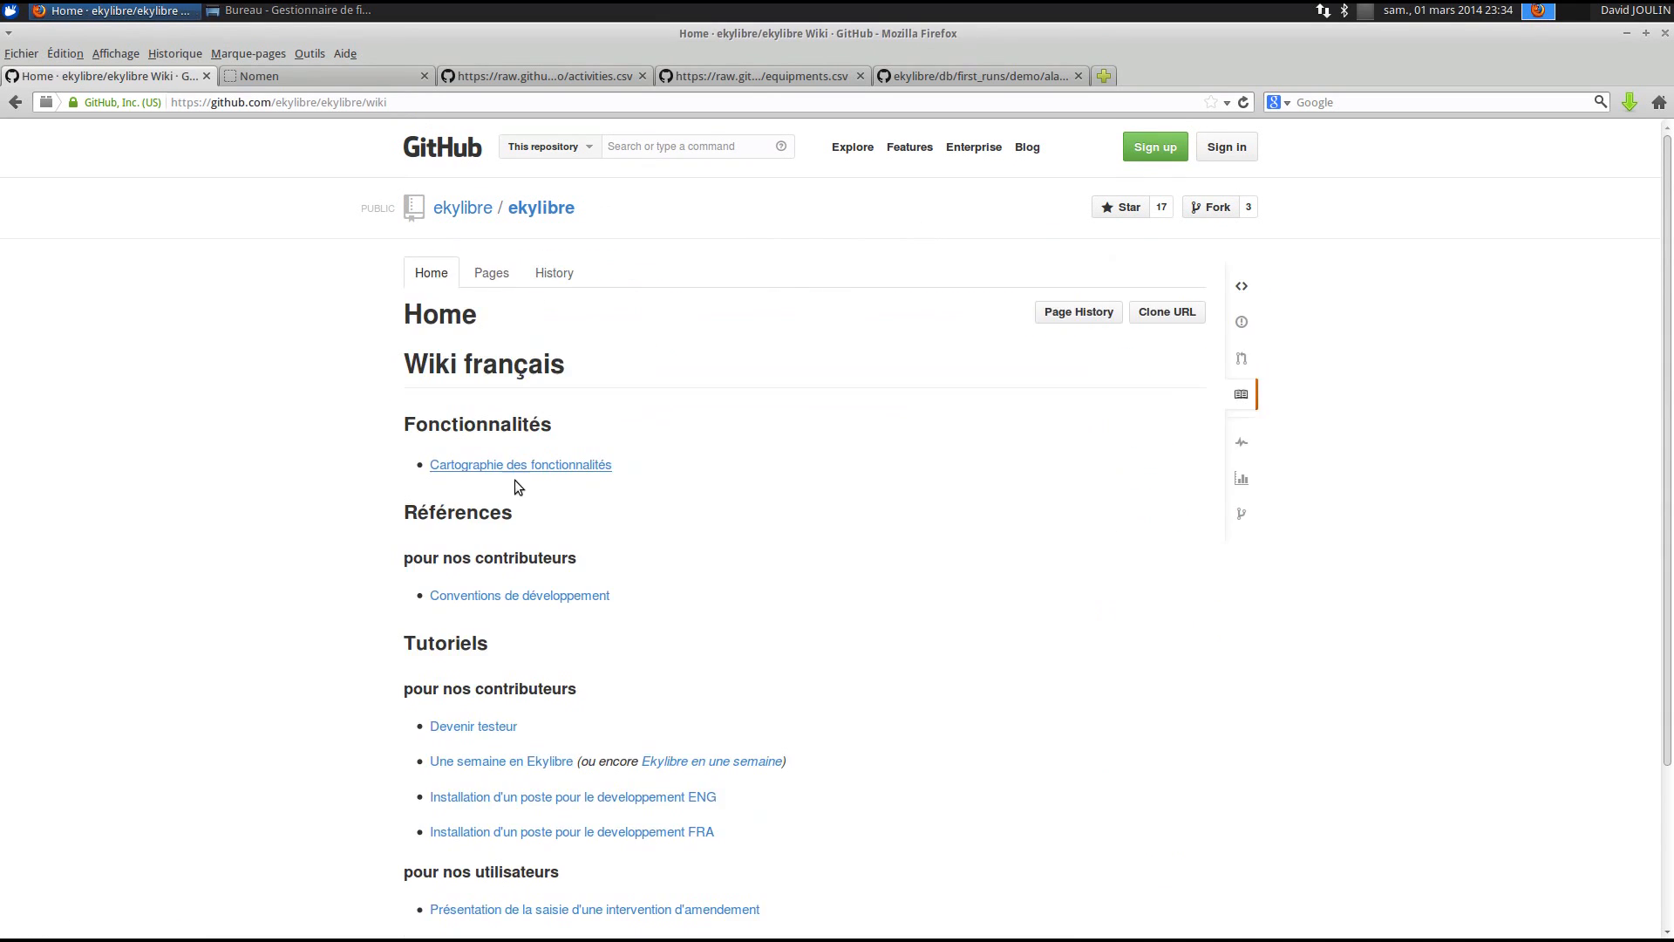
pyautogui.click(463, 735)
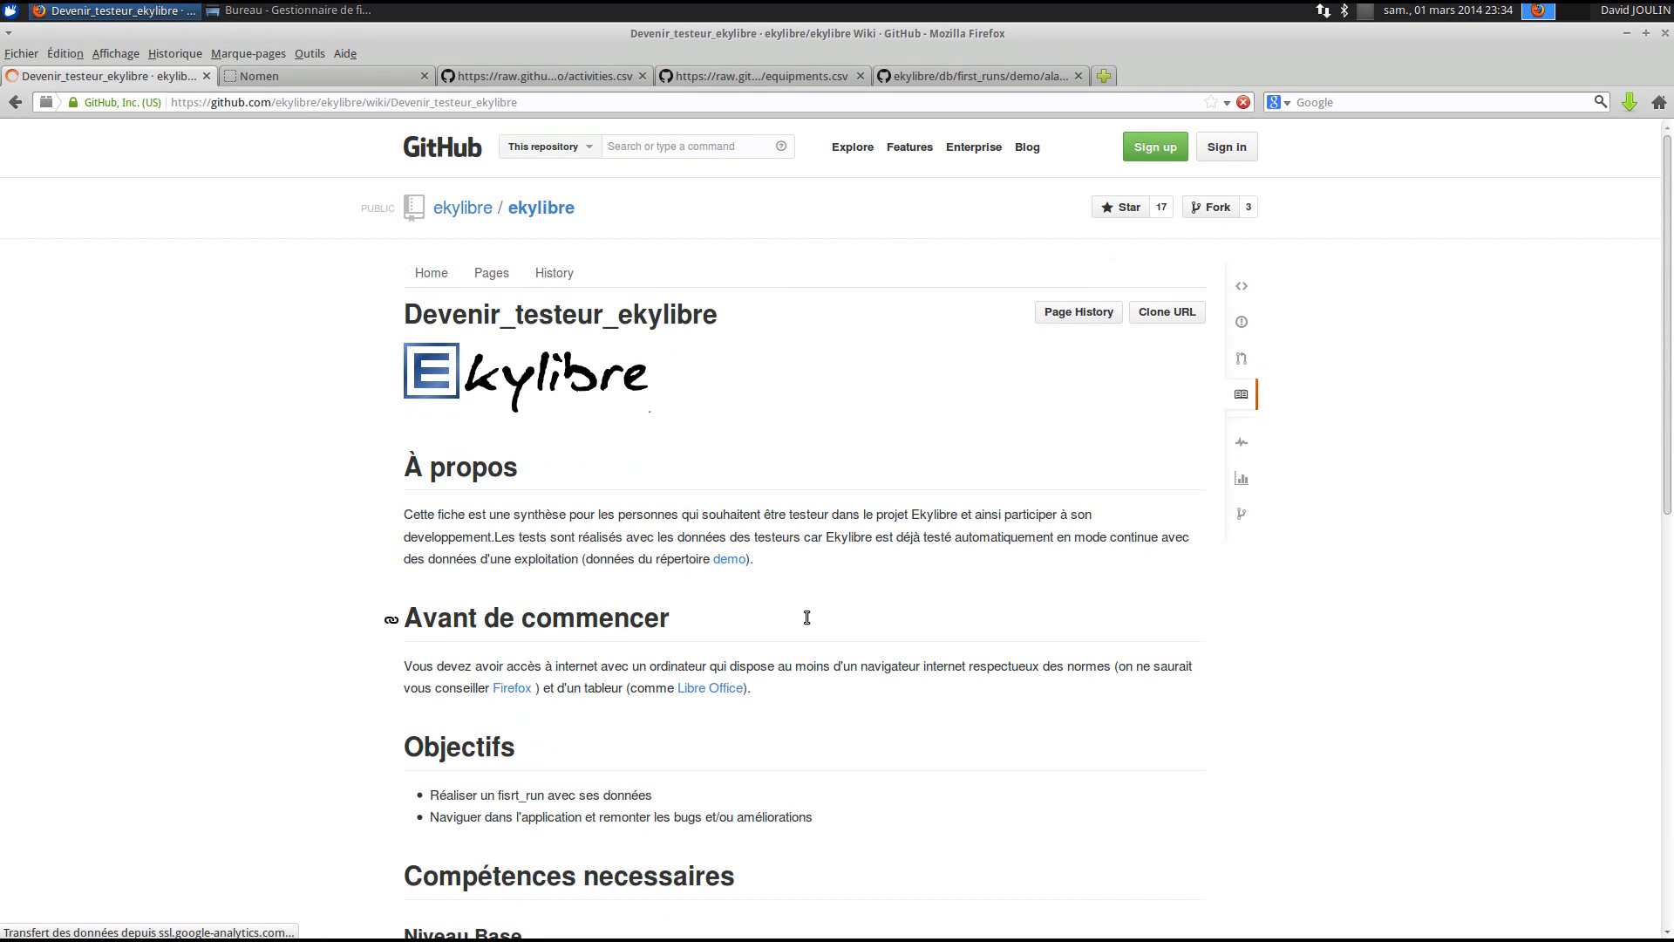
# - Open the Test de l'application et reporting page and select its Ticket email requirements table
pyautogui.scroll(-10, 804, 616)
pyautogui.scroll(-3, 806, 618)
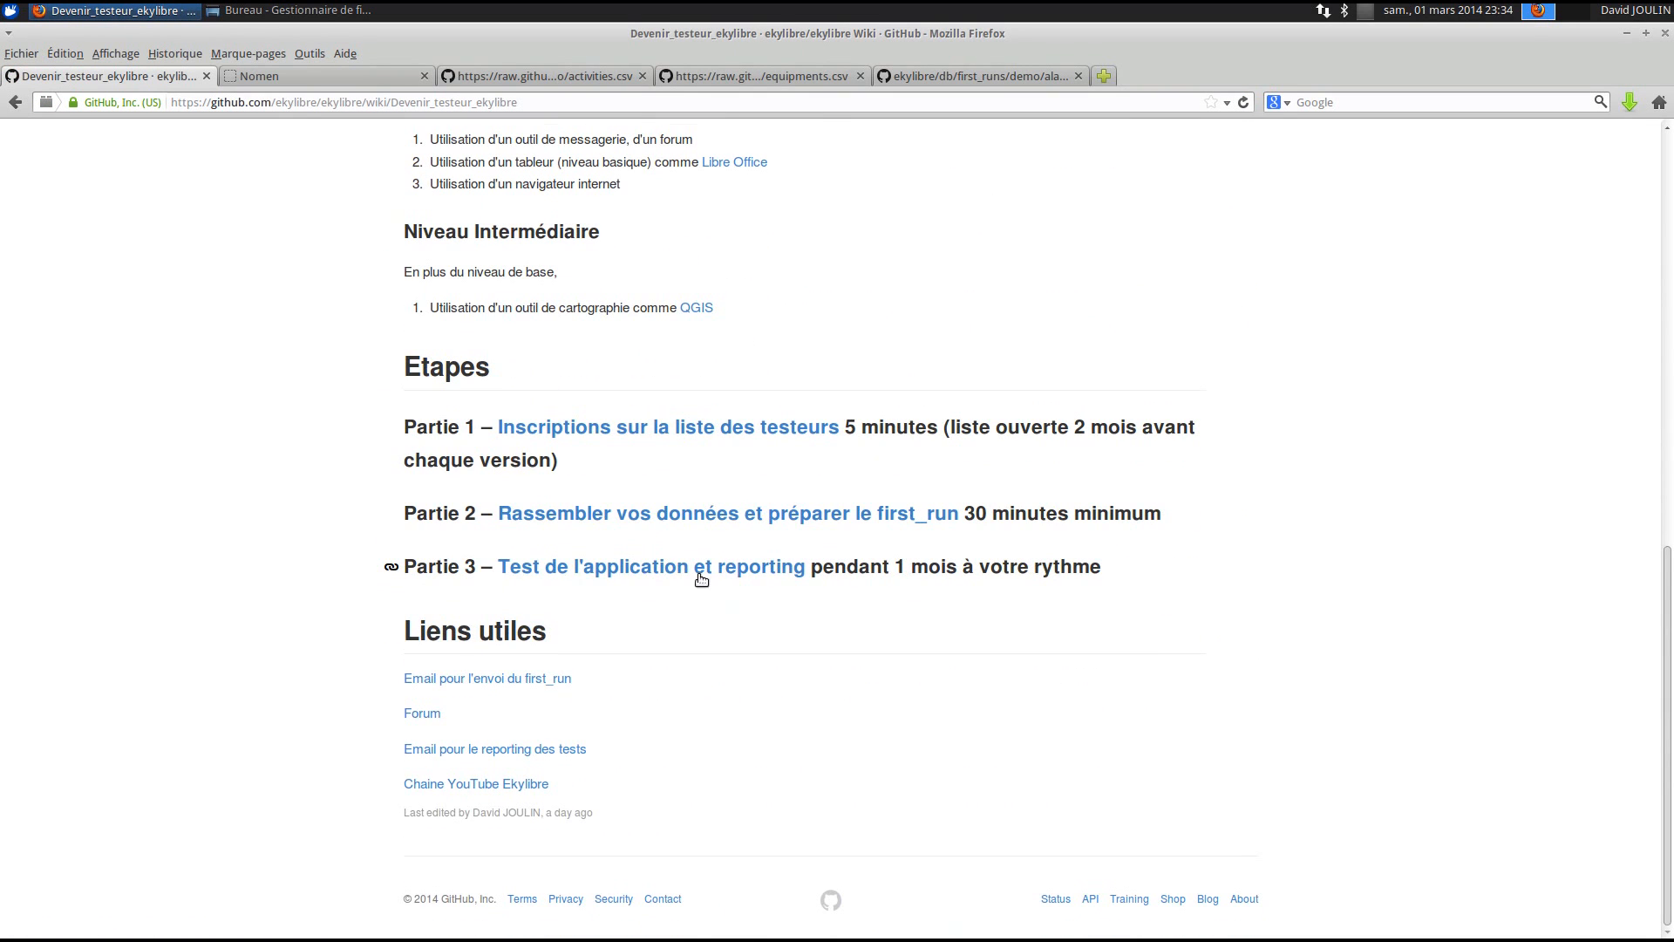
pyautogui.click(681, 569)
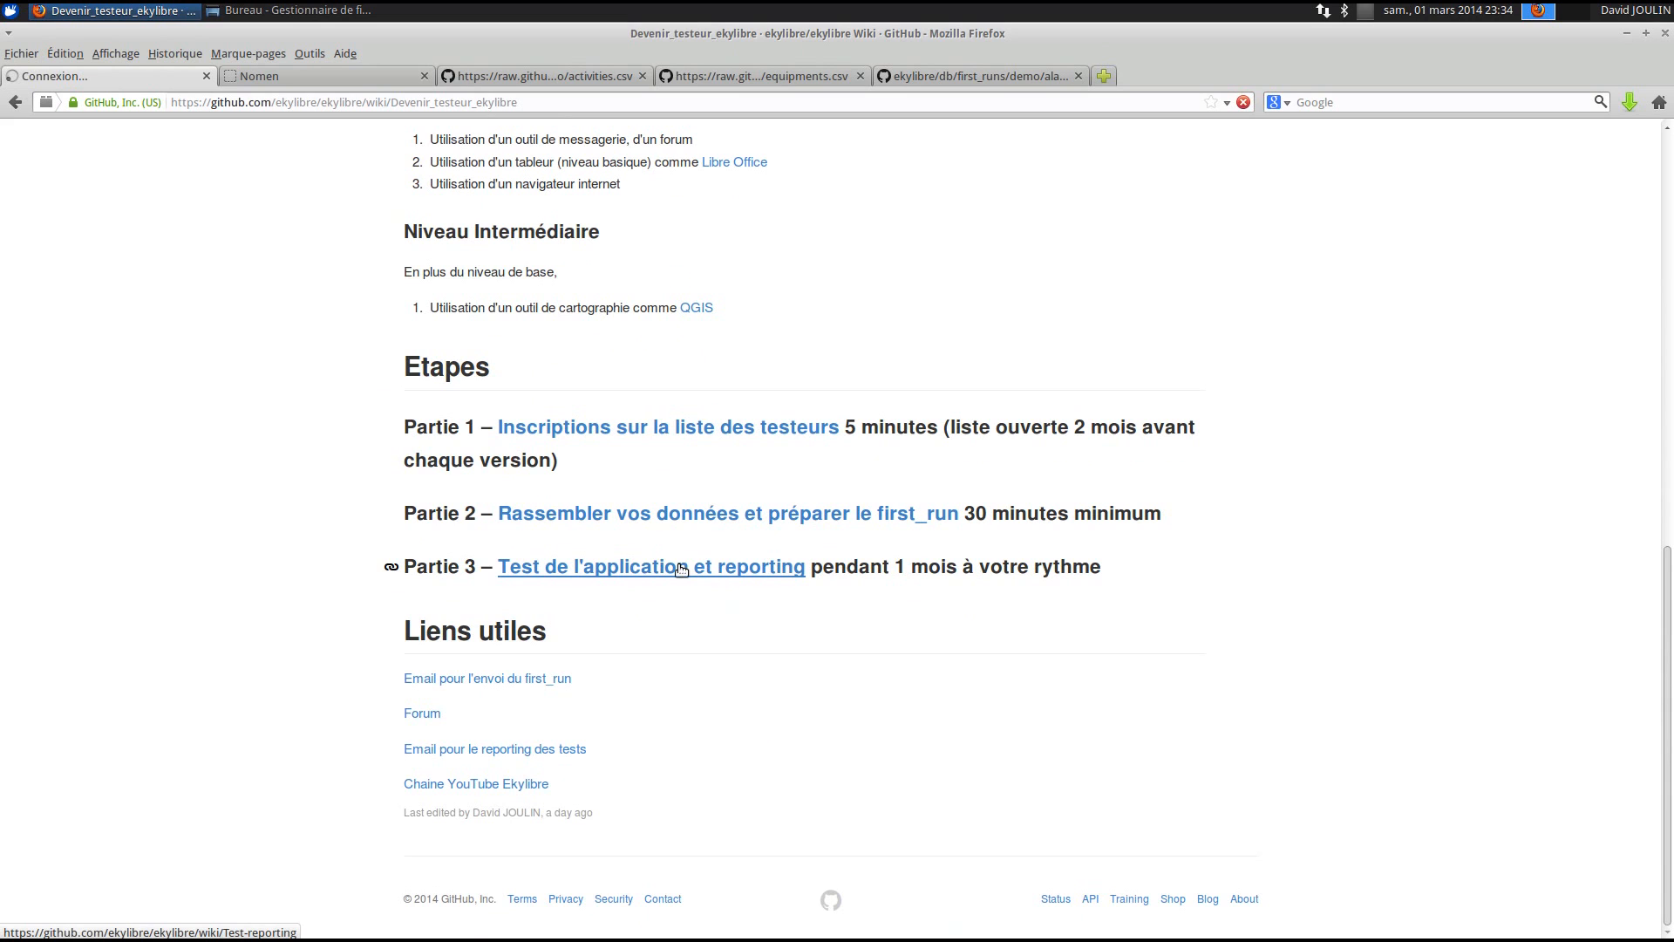
pyautogui.scroll(-3, 679, 565)
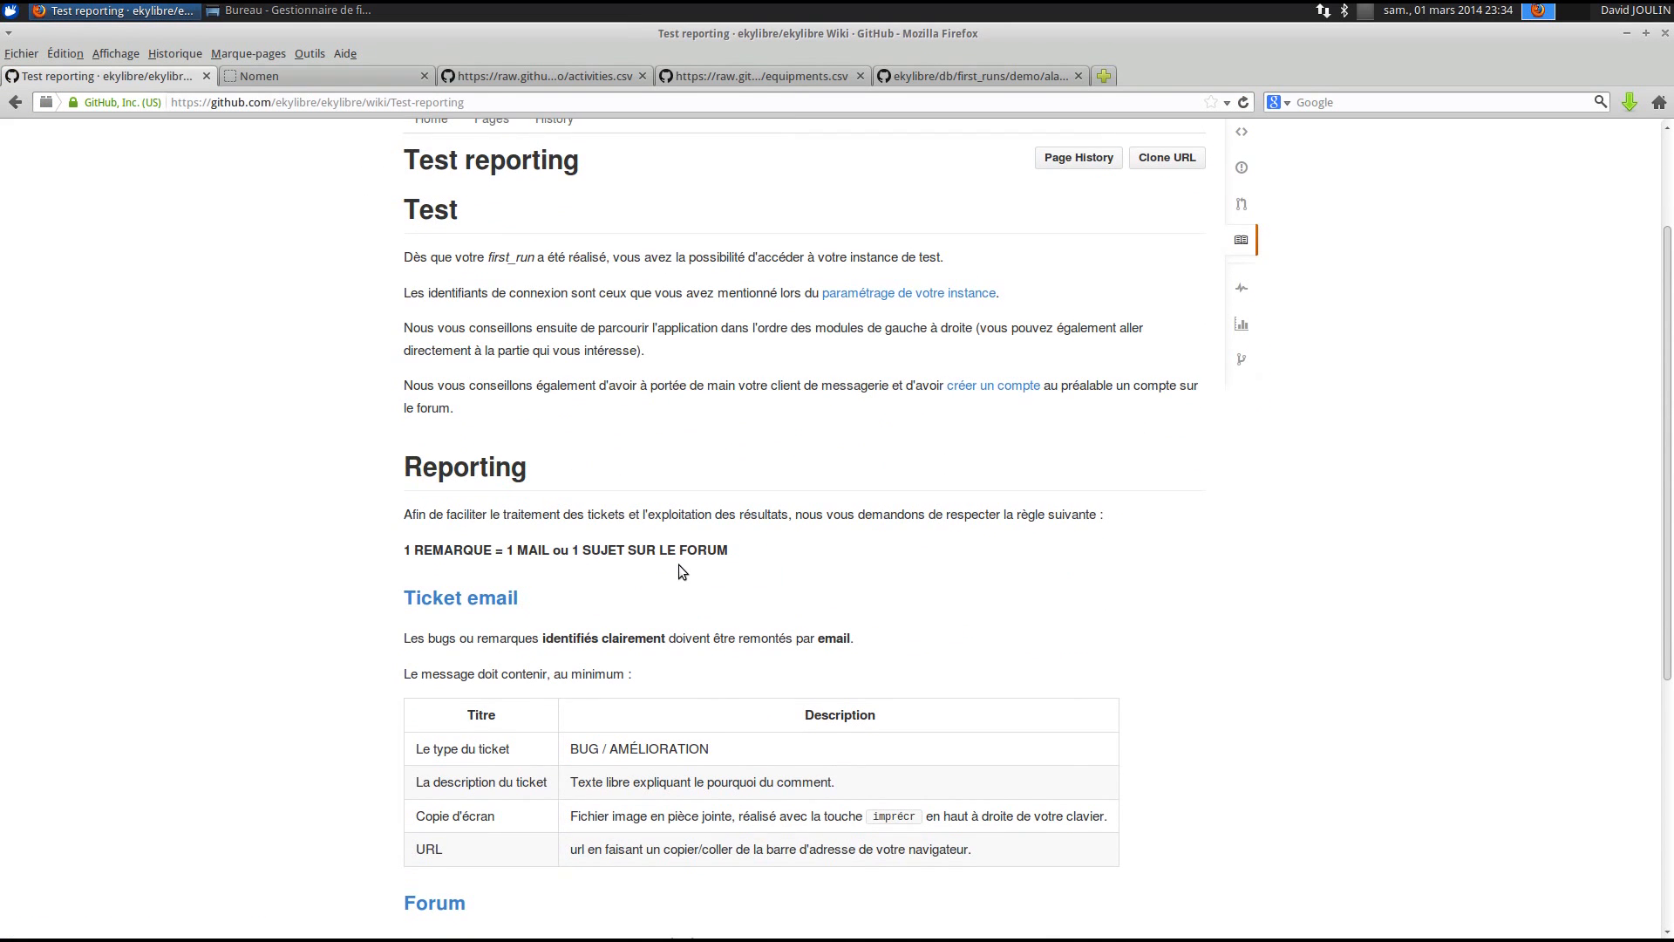
pyautogui.scroll(-5, 679, 564)
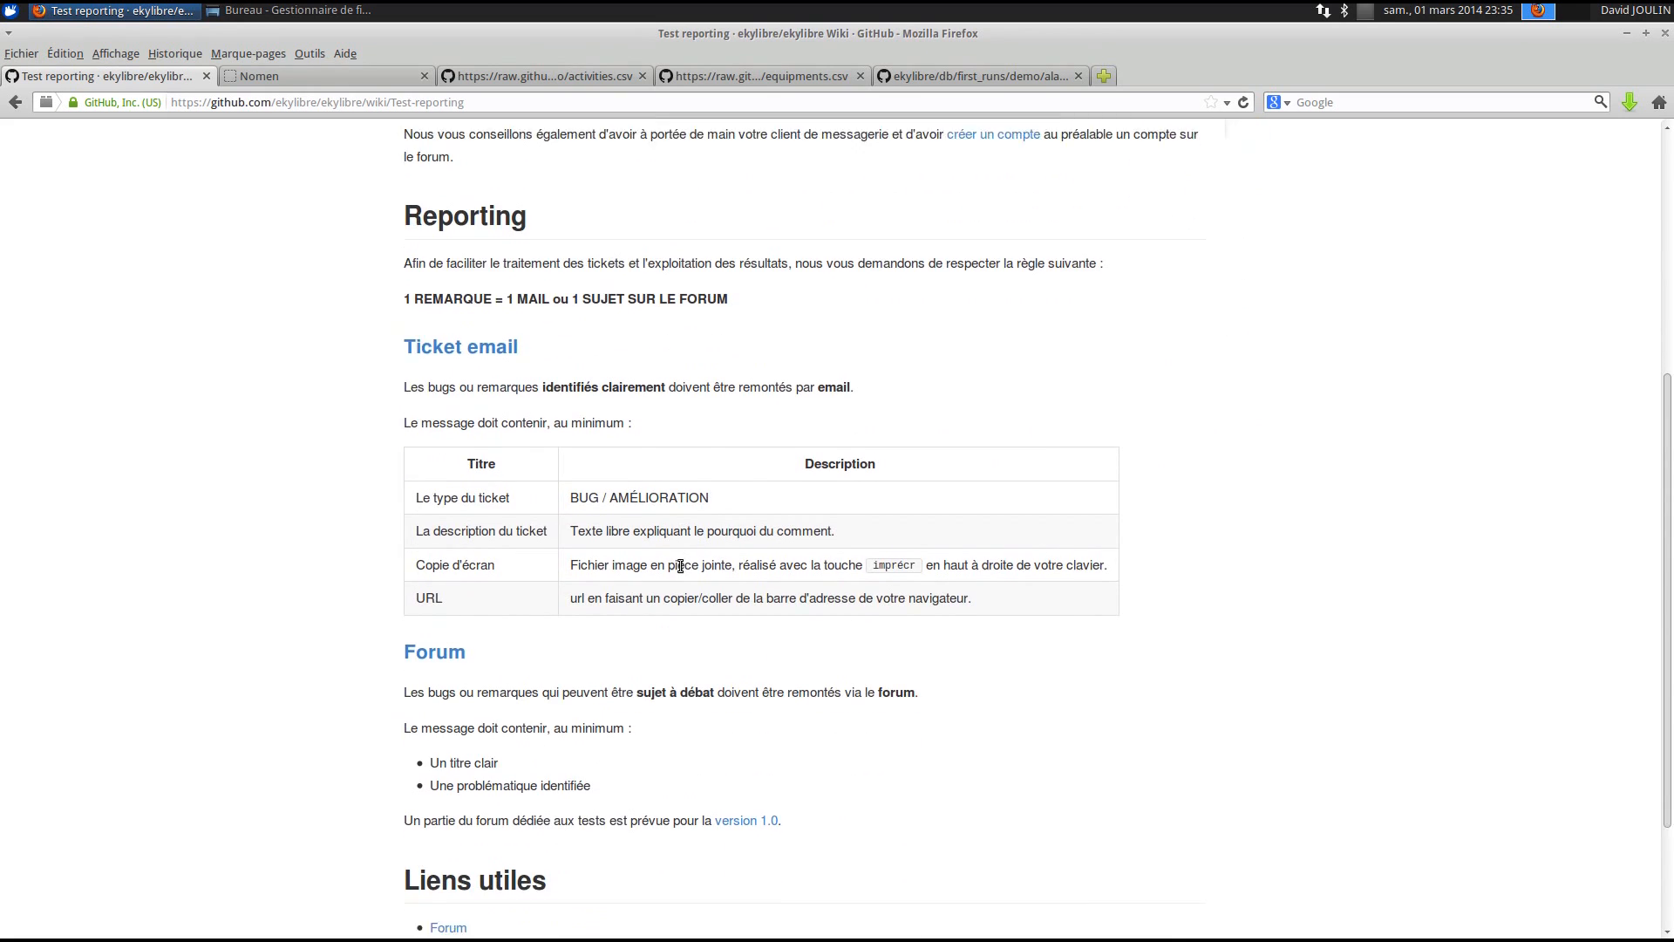
pyautogui.scroll(1, 679, 564)
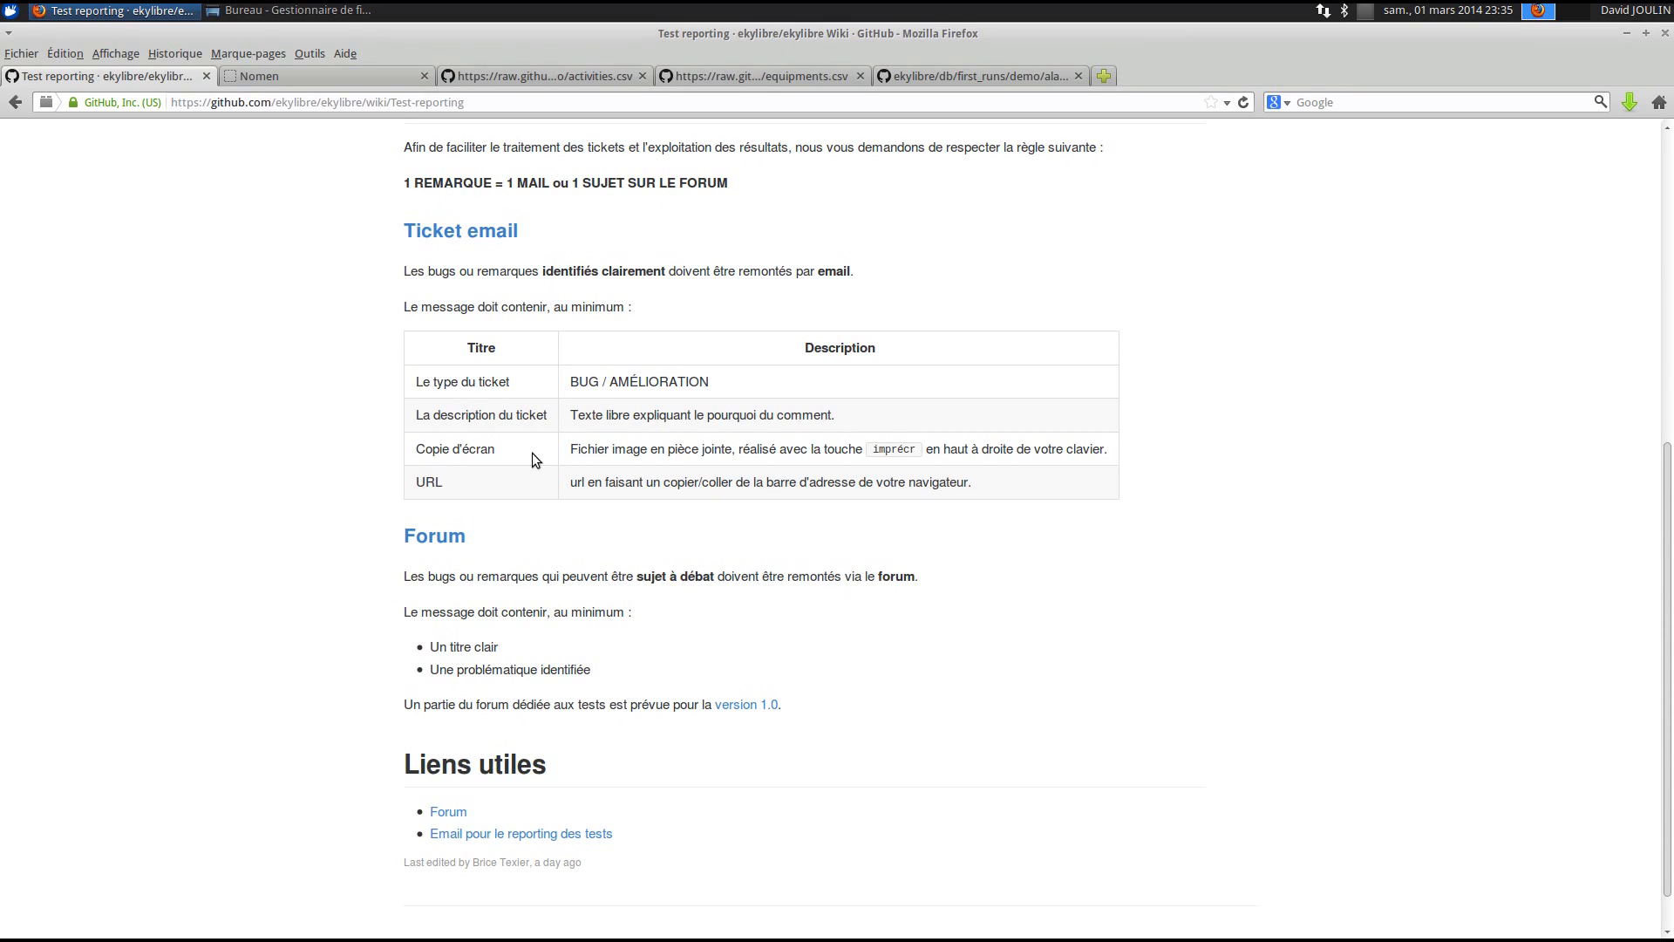
pyautogui.moveTo(418, 386); pyautogui.dragTo(981, 482)
# - Start a new email to the test-reporting address and paste the copied ticket table into its body
pyautogui.click(835, 442)
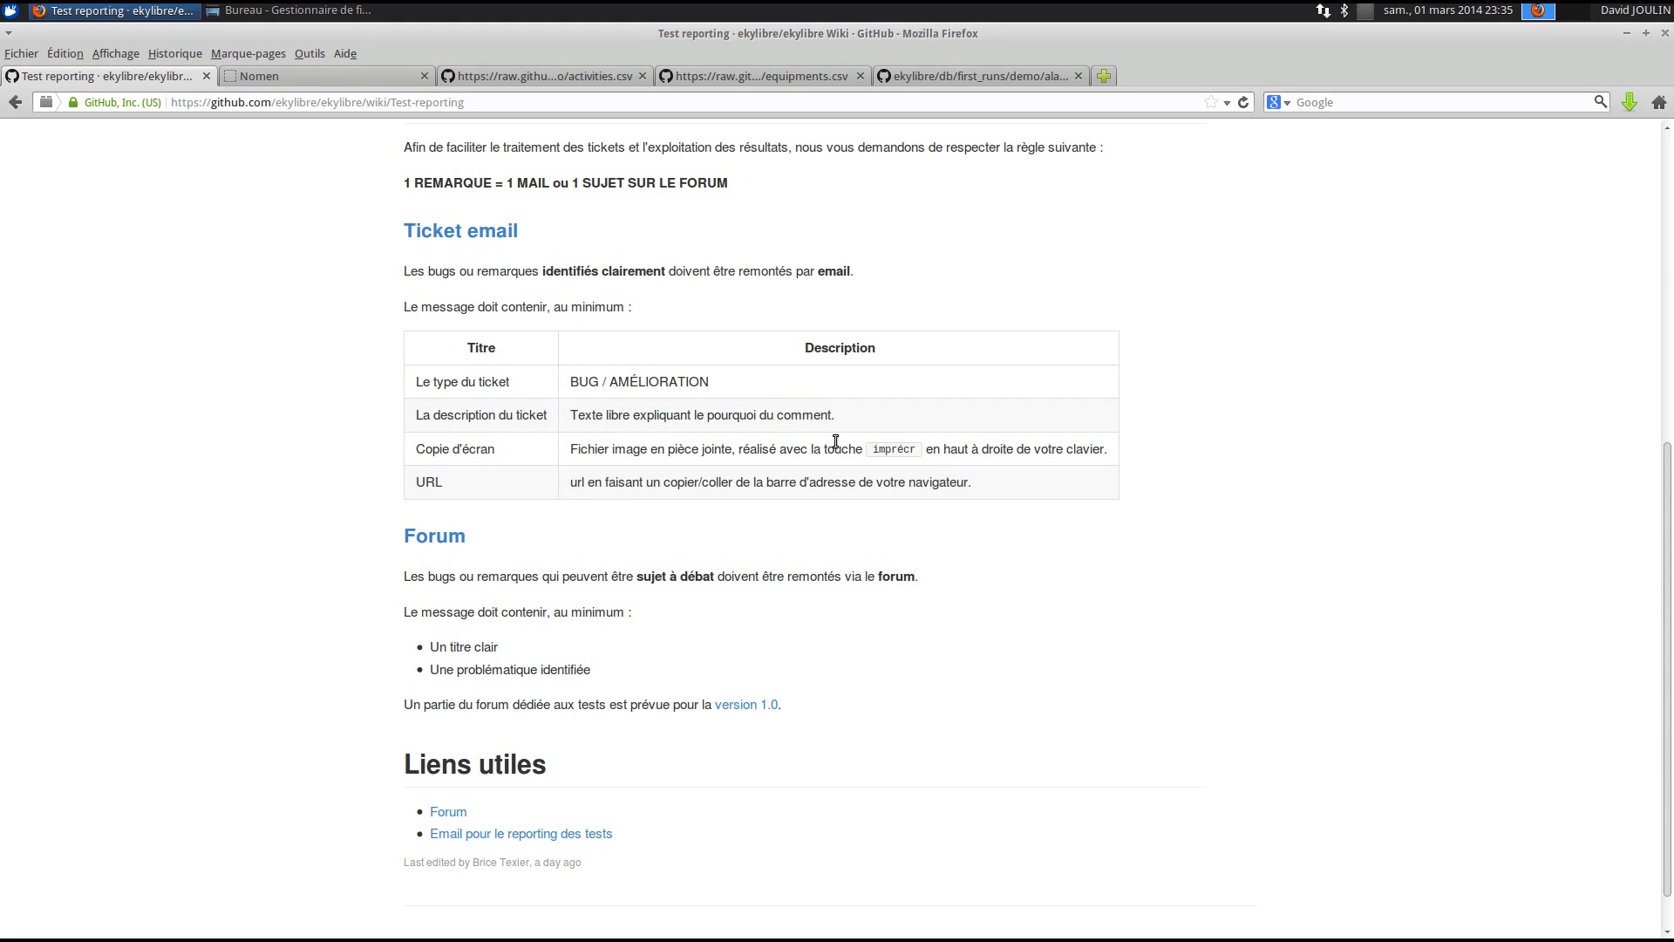
pyautogui.click(460, 230)
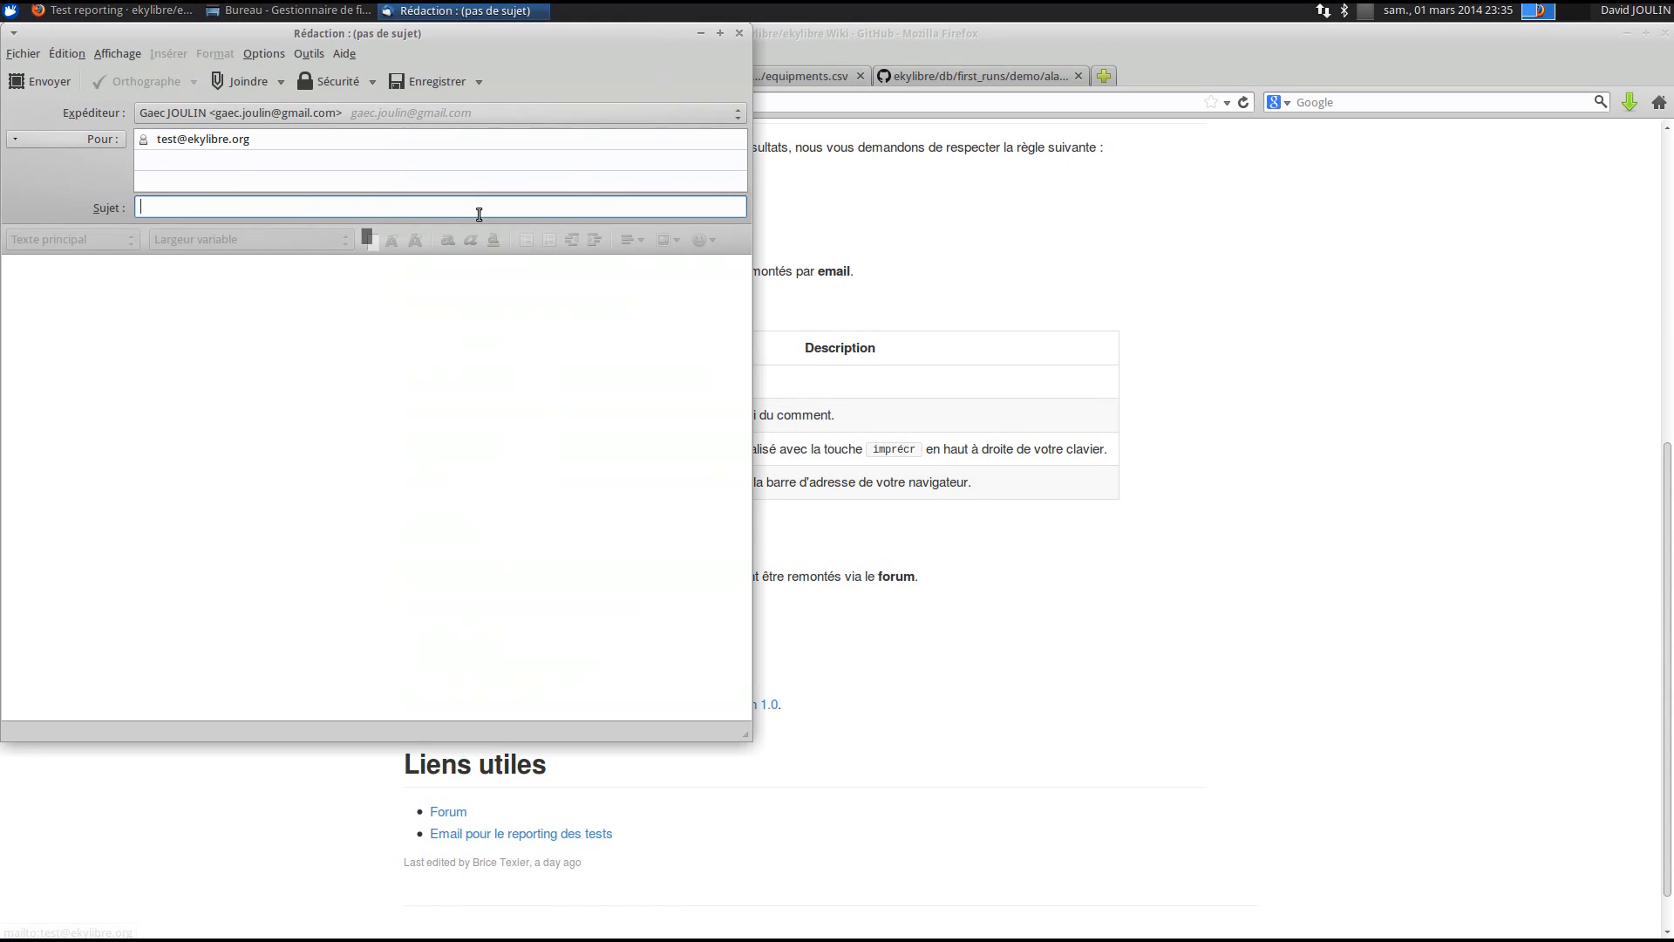
pyautogui.click(793, 480)
pyautogui.moveTo(969, 484); pyautogui.dragTo(399, 381)
pyautogui.hotkey('ctrl', 'c')
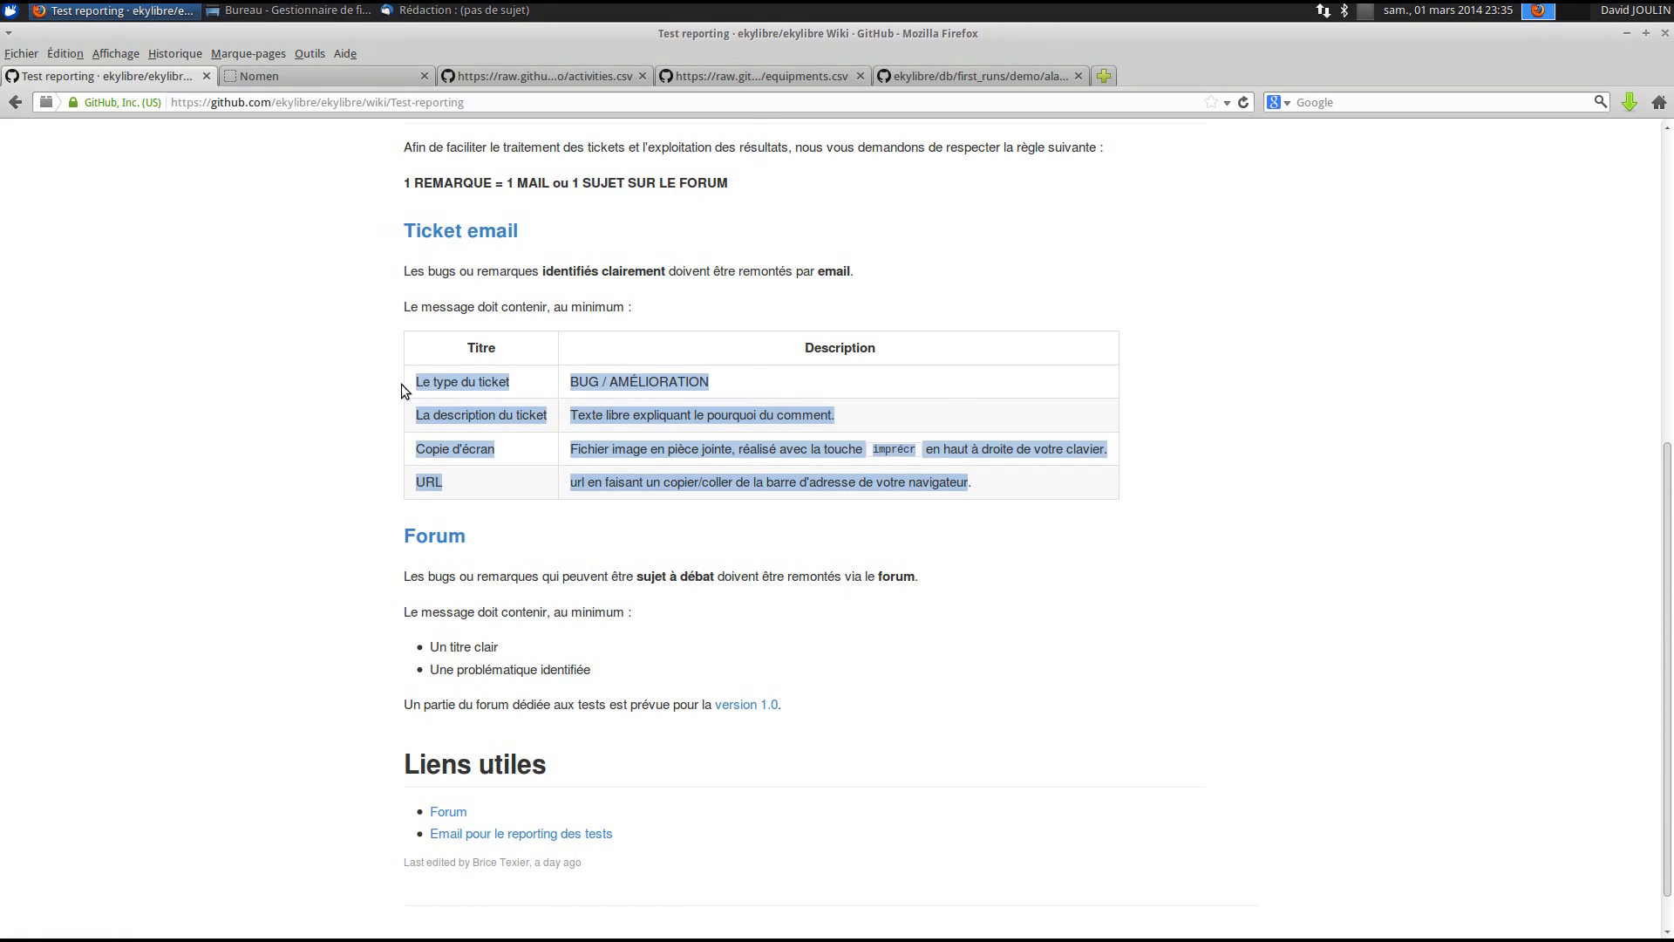
pyautogui.hotkey('alt', 'Tab')
pyautogui.click(391, 353)
pyautogui.hotkey('ctrl', 'v')
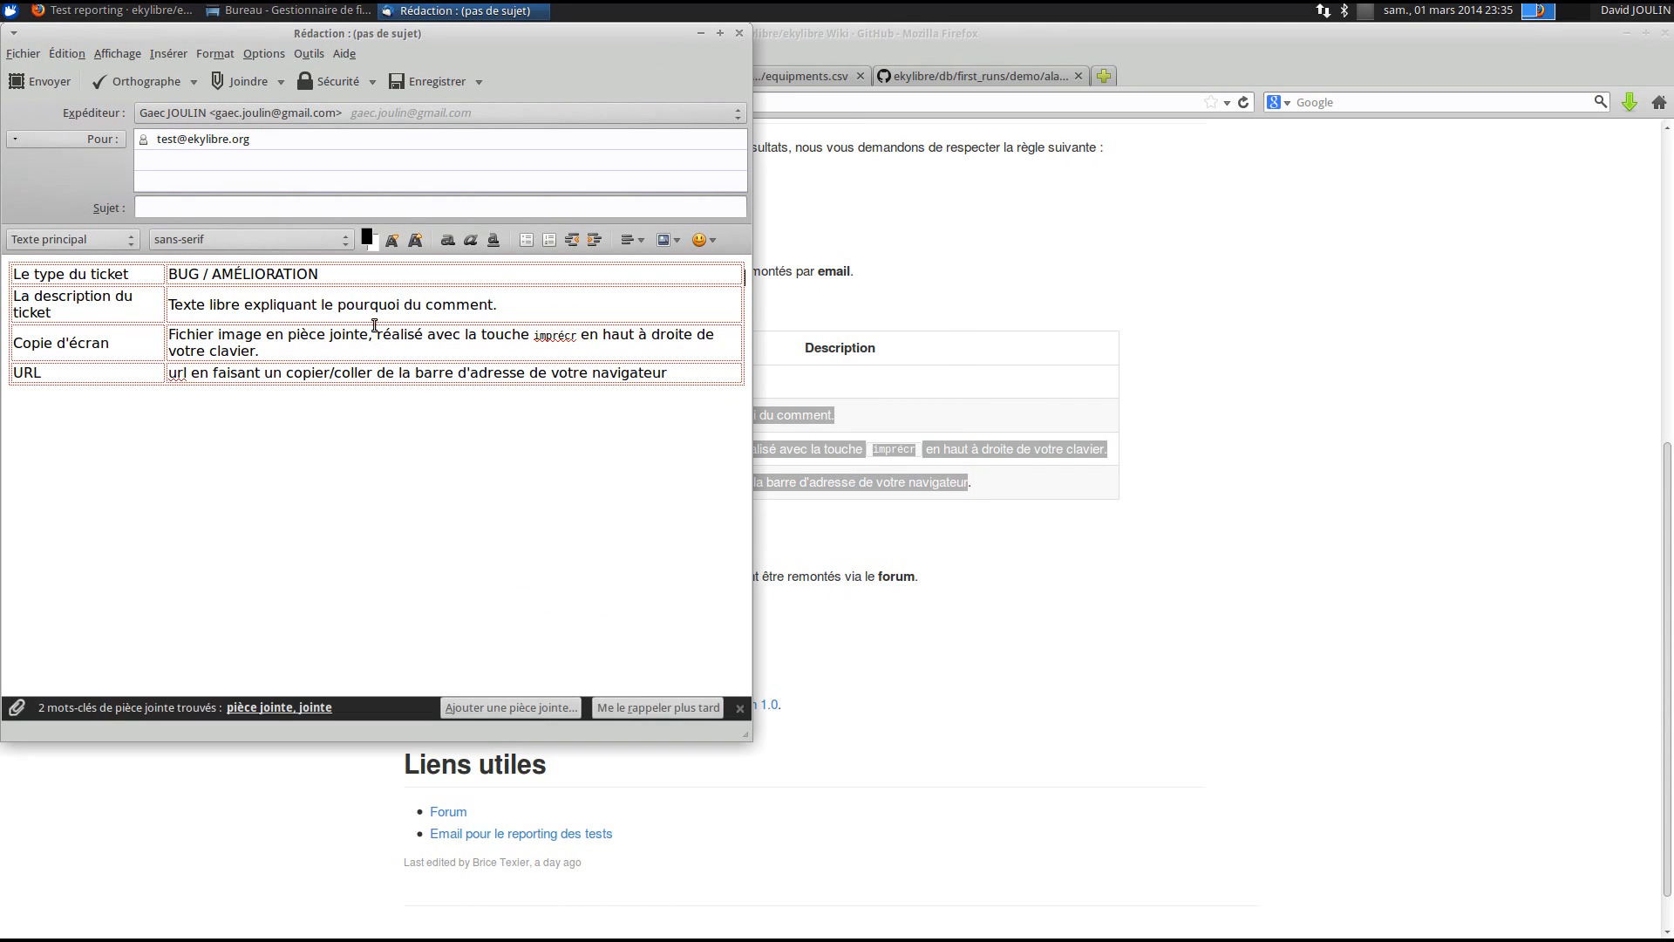
# - Delete AMÉLIORATION from the ticket type so it reads BUG
pyautogui.tripleClick(218, 277)
pyautogui.click(286, 277)
pyautogui.doubleClick(286, 278)
pyautogui.press('BackSpace')
# - Replace the sample description with 'La liste n'est pas complète'
pyautogui.click(281, 410)
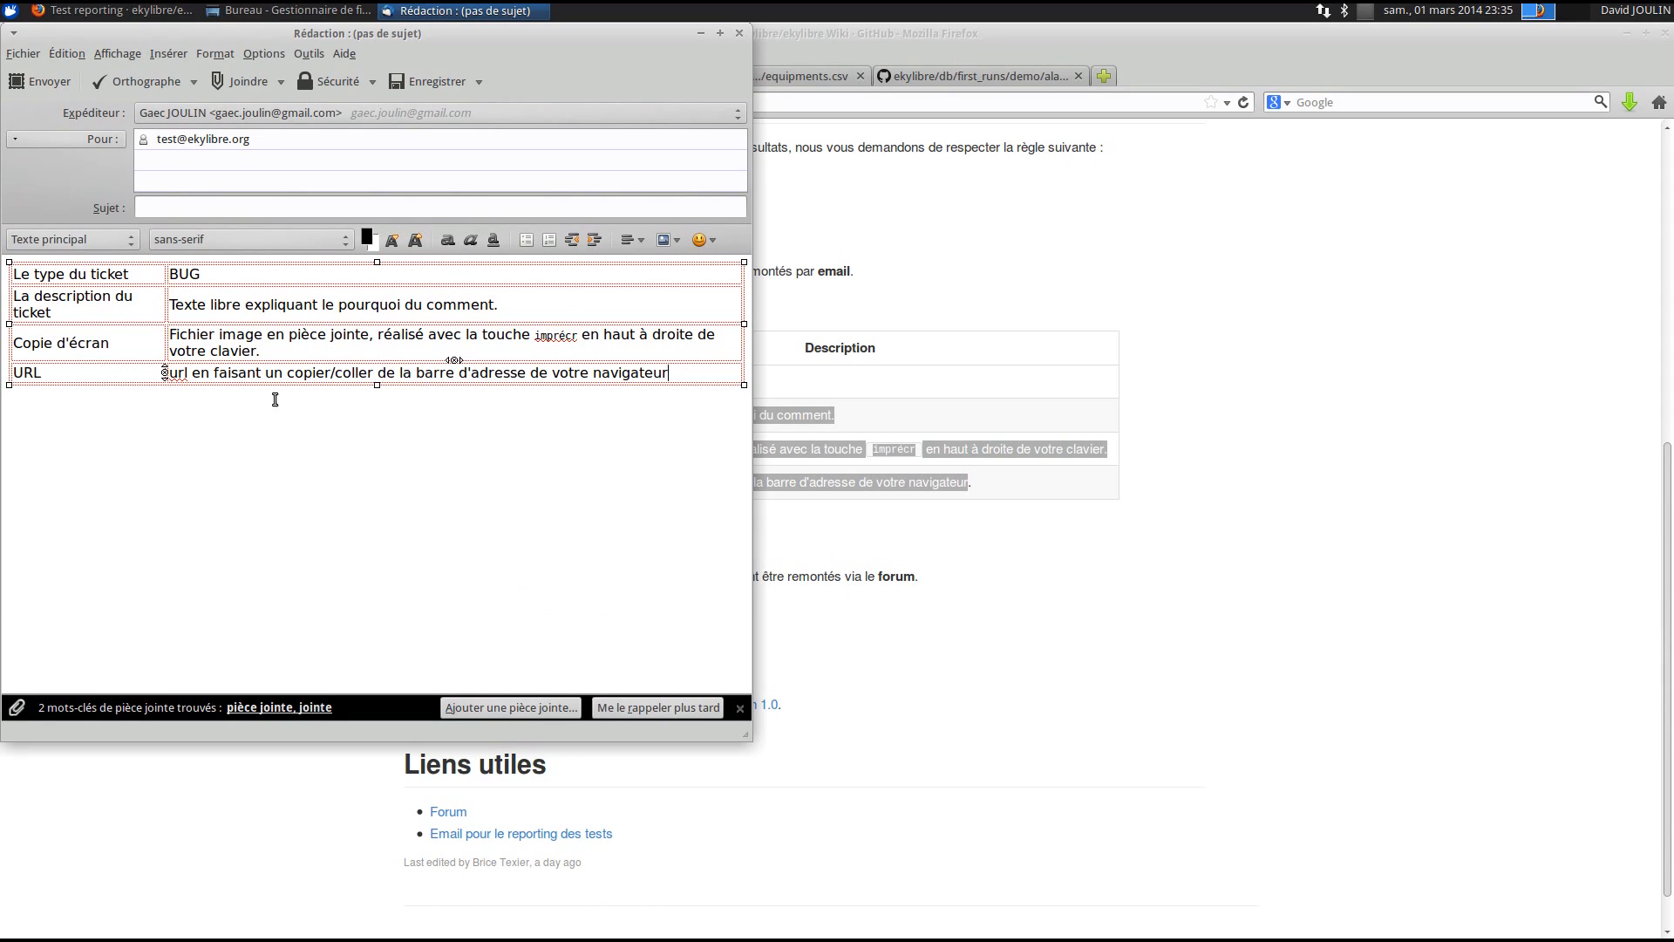
pyautogui.moveTo(542, 309); pyautogui.dragTo(167, 305)
pyautogui.write('La li')
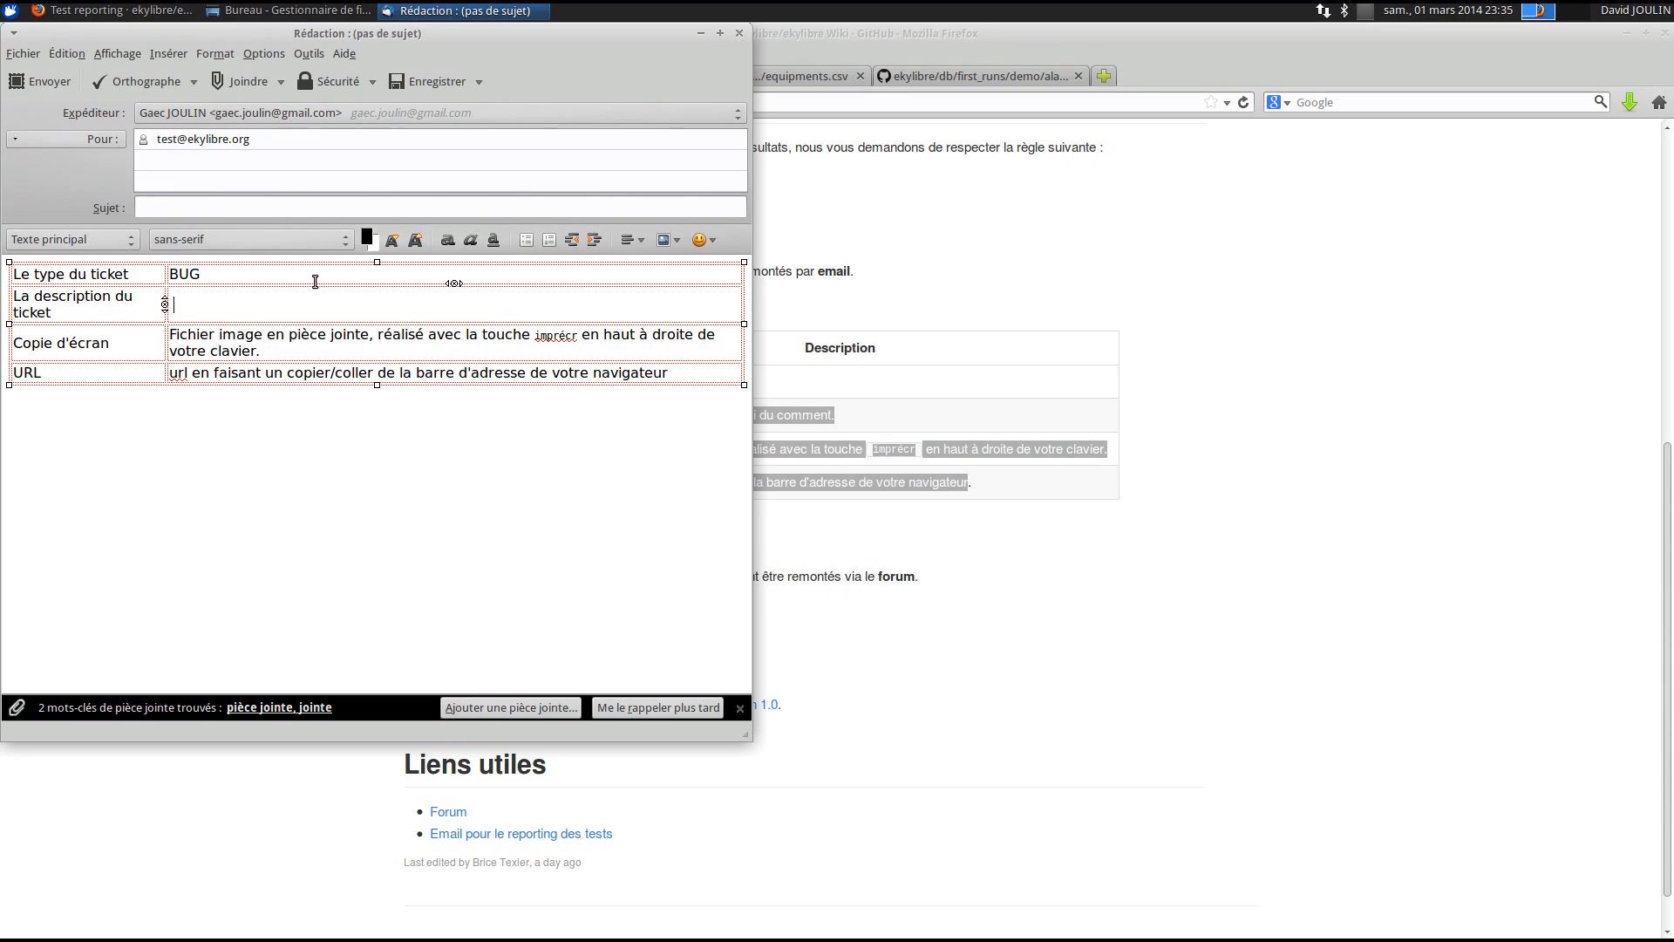
pyautogui.write('ste bn')
pyautogui.press('Return')
pyautogui.press('BackSpace')
pyautogui.press('BackSpace')
pyautogui.press('BackSpace')
pyautogui.write("n'e")
pyautogui.write('st pas c')
pyautogui.write('omm')
pyautogui.press('BackSpace')
pyautogui.write('plète')
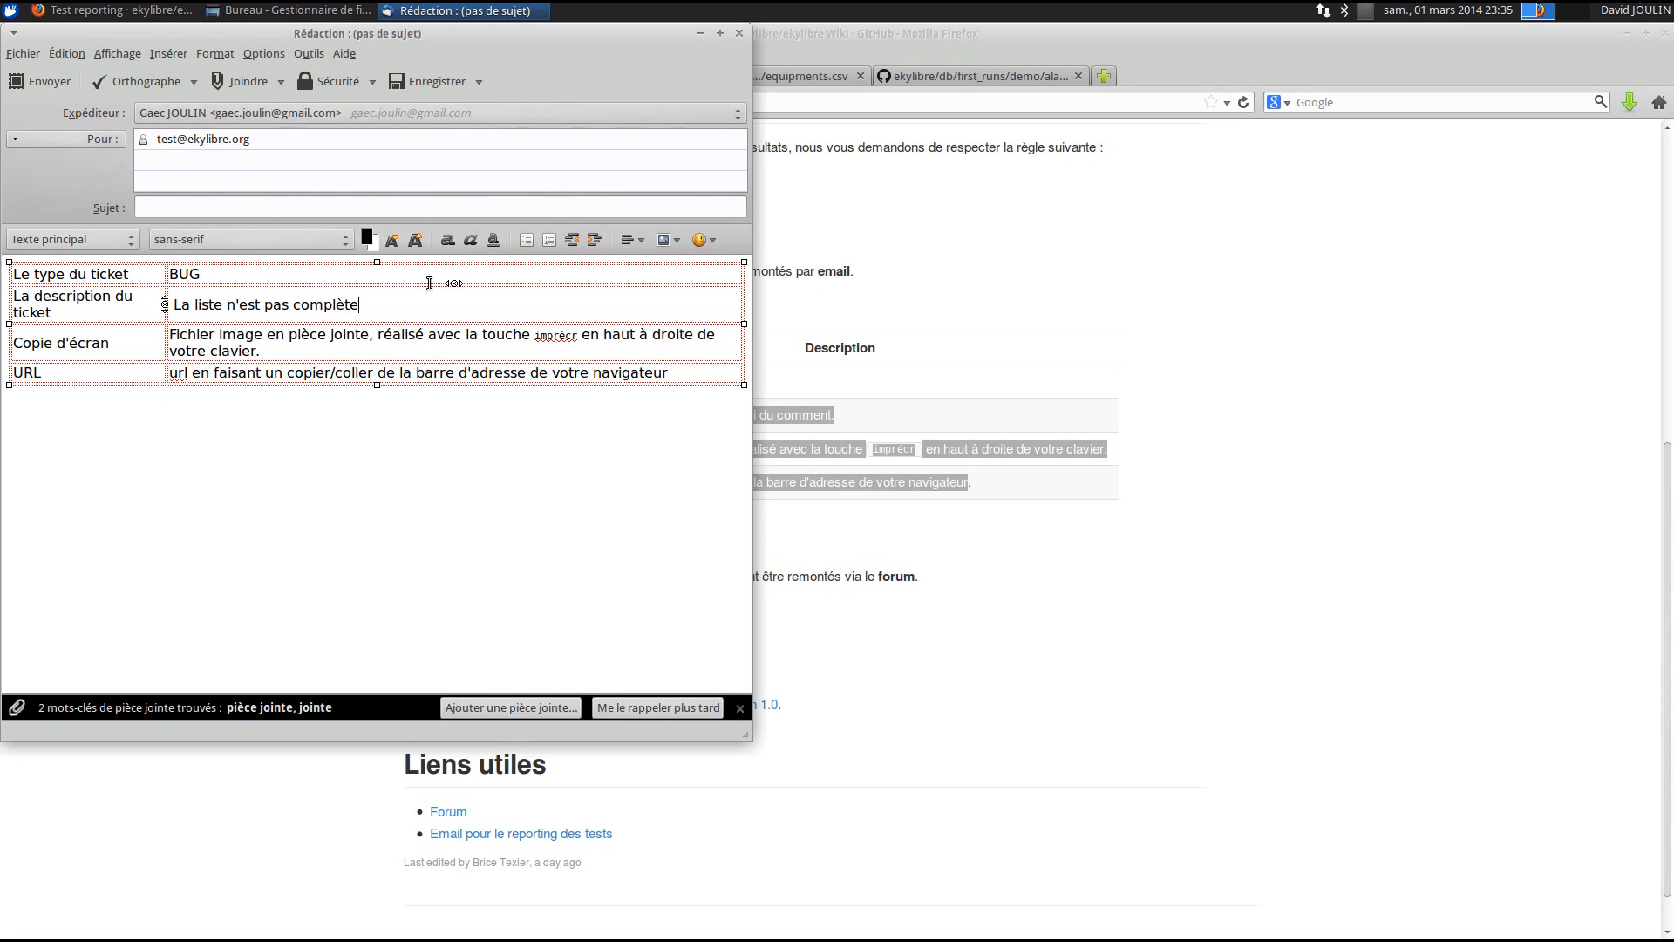
# - Try selecting the screenshot row's text, dismissing the table properties dialog that appears
pyautogui.tripleClick(317, 355)
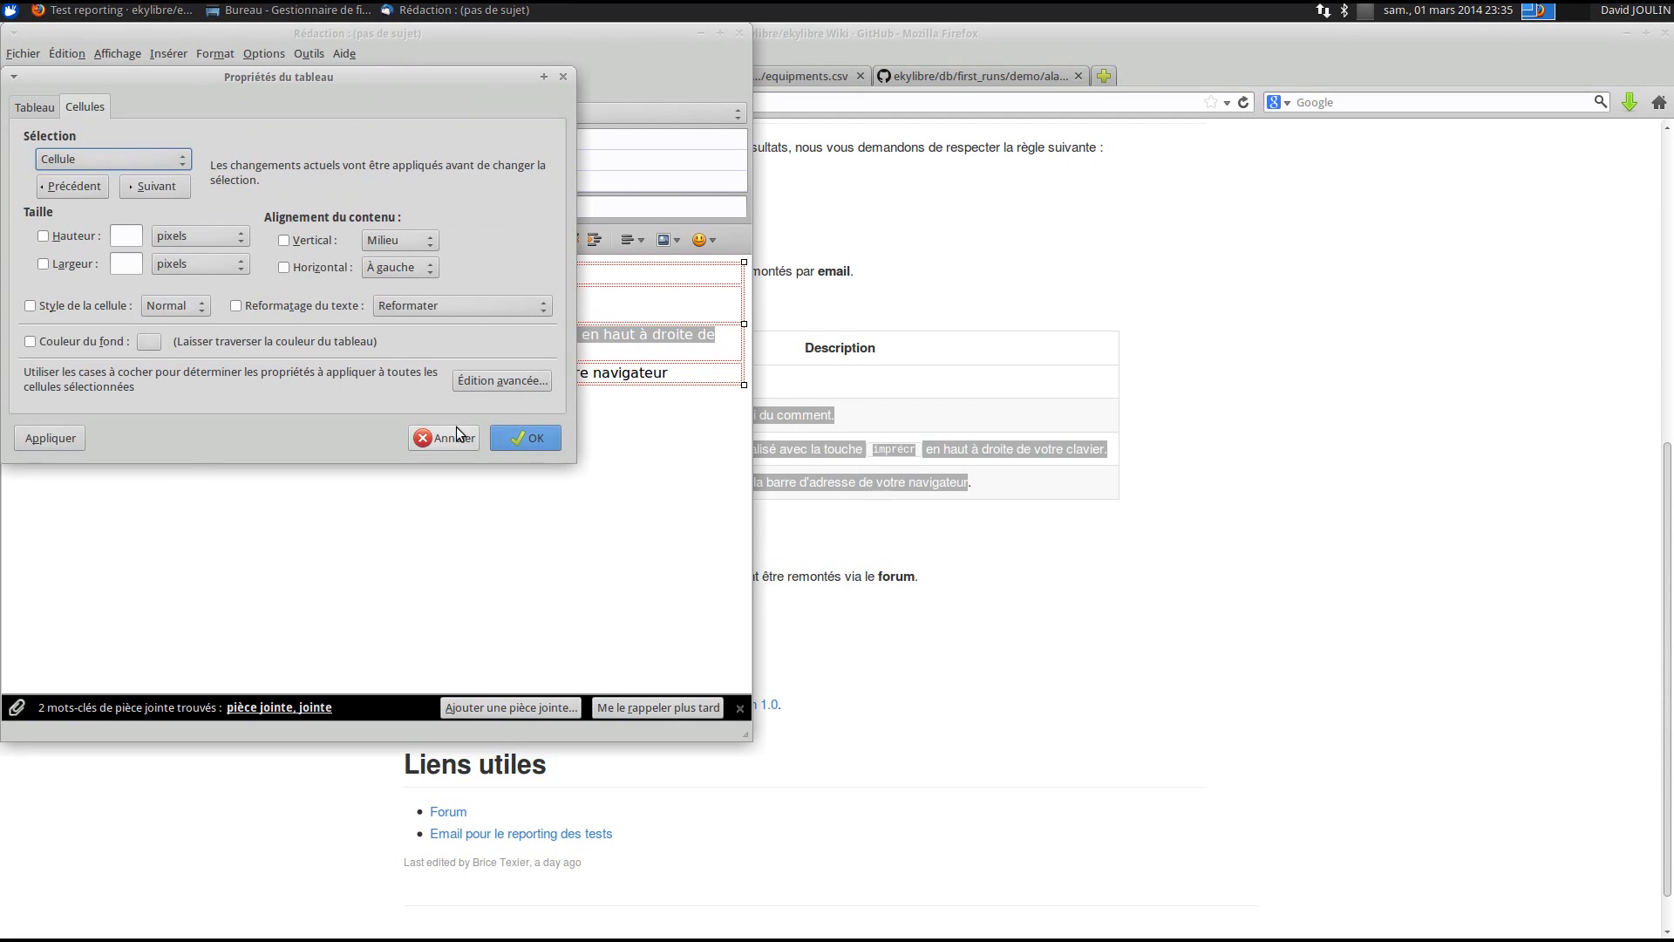
pyautogui.click(454, 431)
pyautogui.click(317, 355)
pyautogui.doubleClick(283, 349)
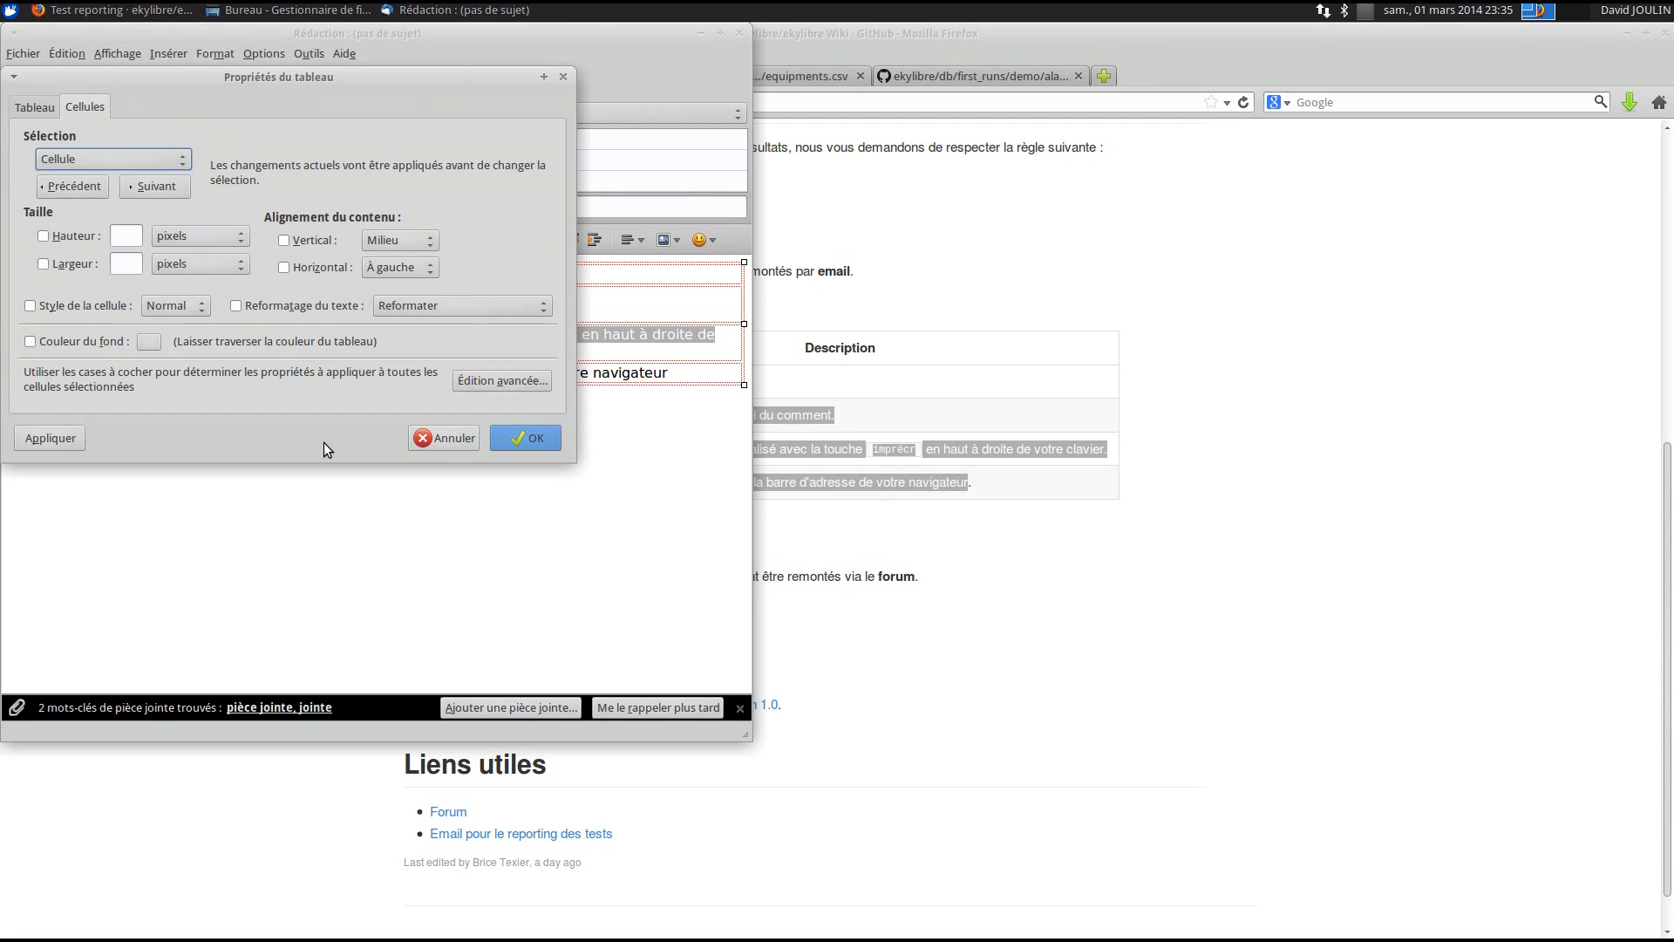
pyautogui.click(455, 446)
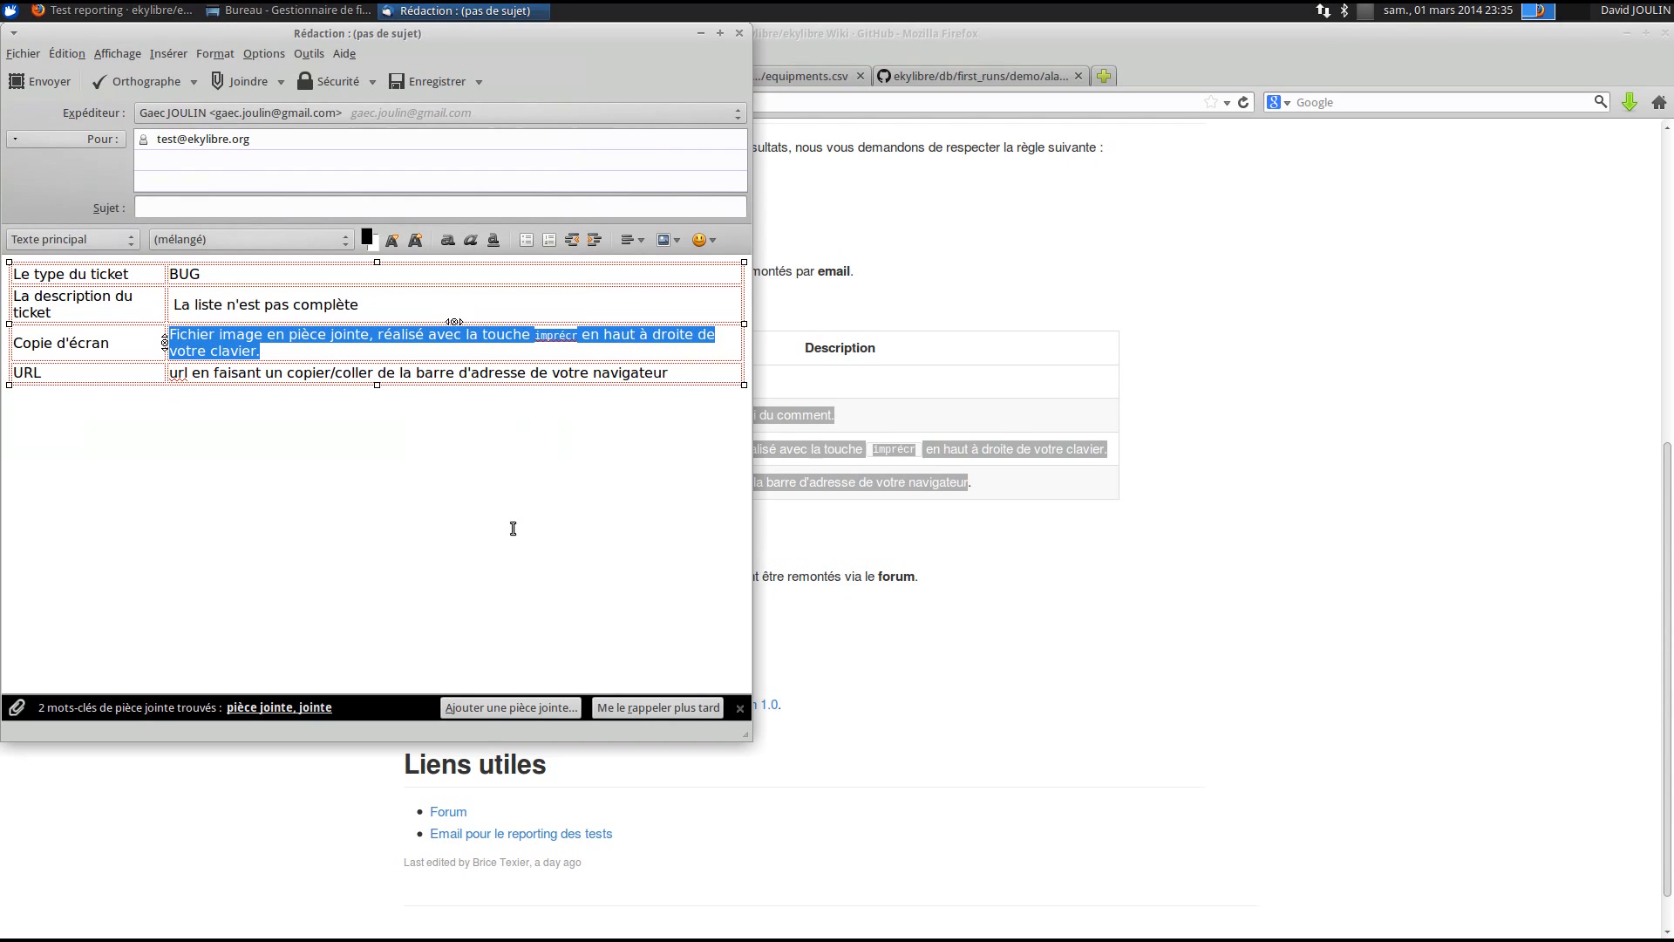
pyautogui.click(1118, 495)
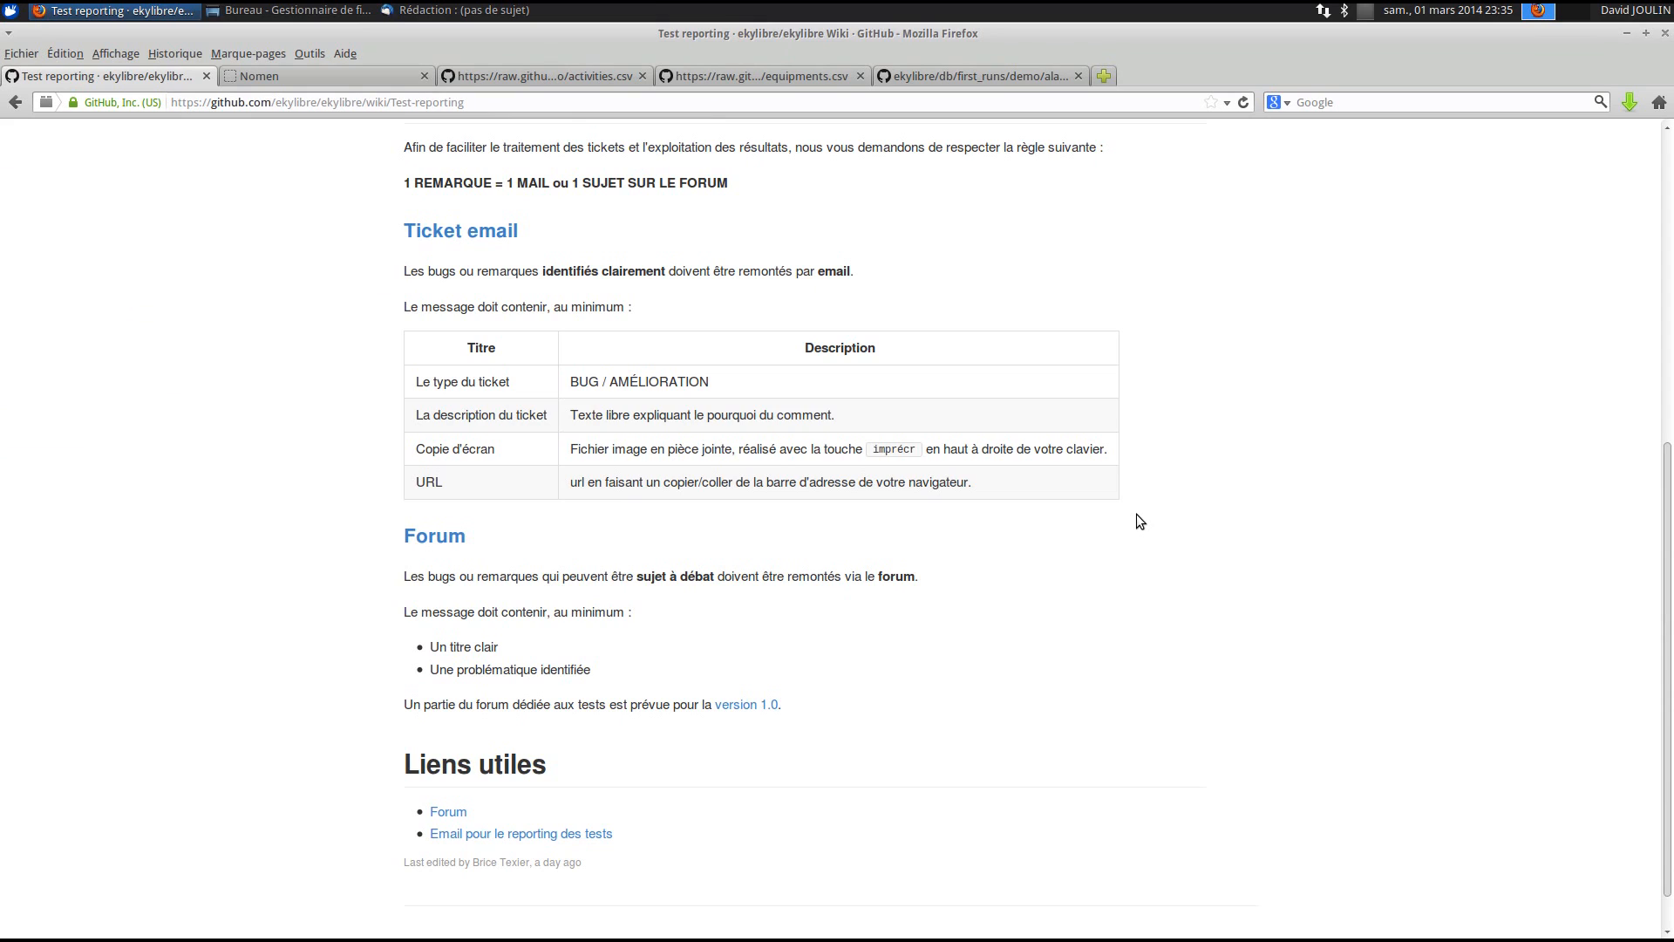
# - Capture the screen with Print Screen and copy the capture to the clipboard
pyautogui.press('Print')
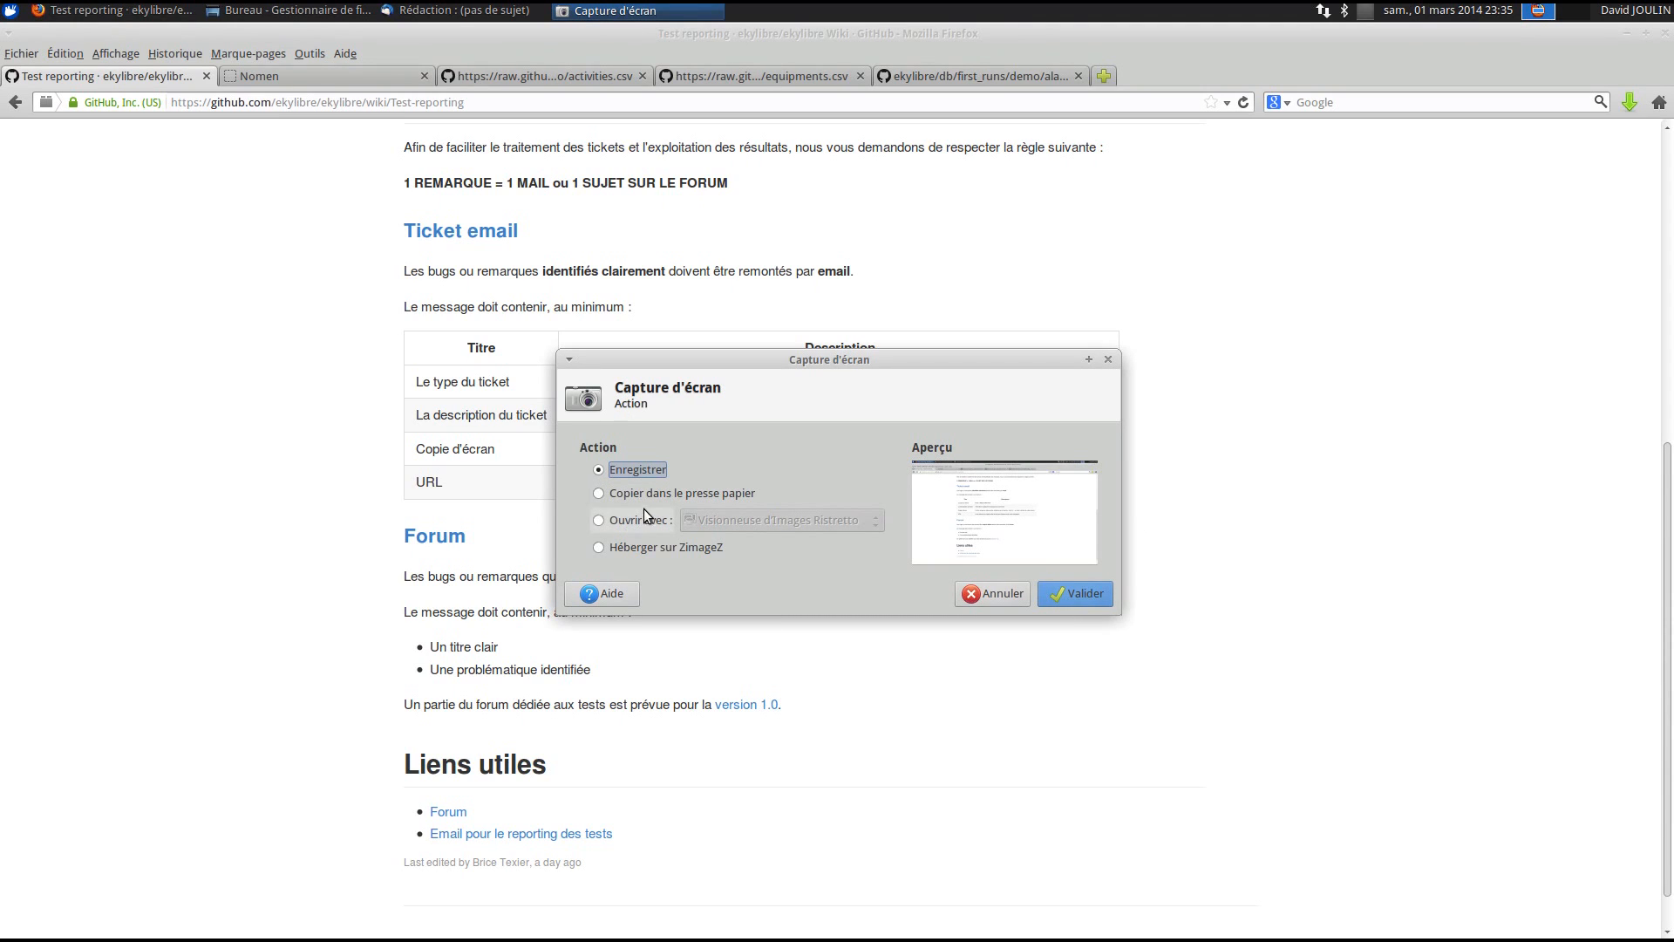
pyautogui.click(1102, 594)
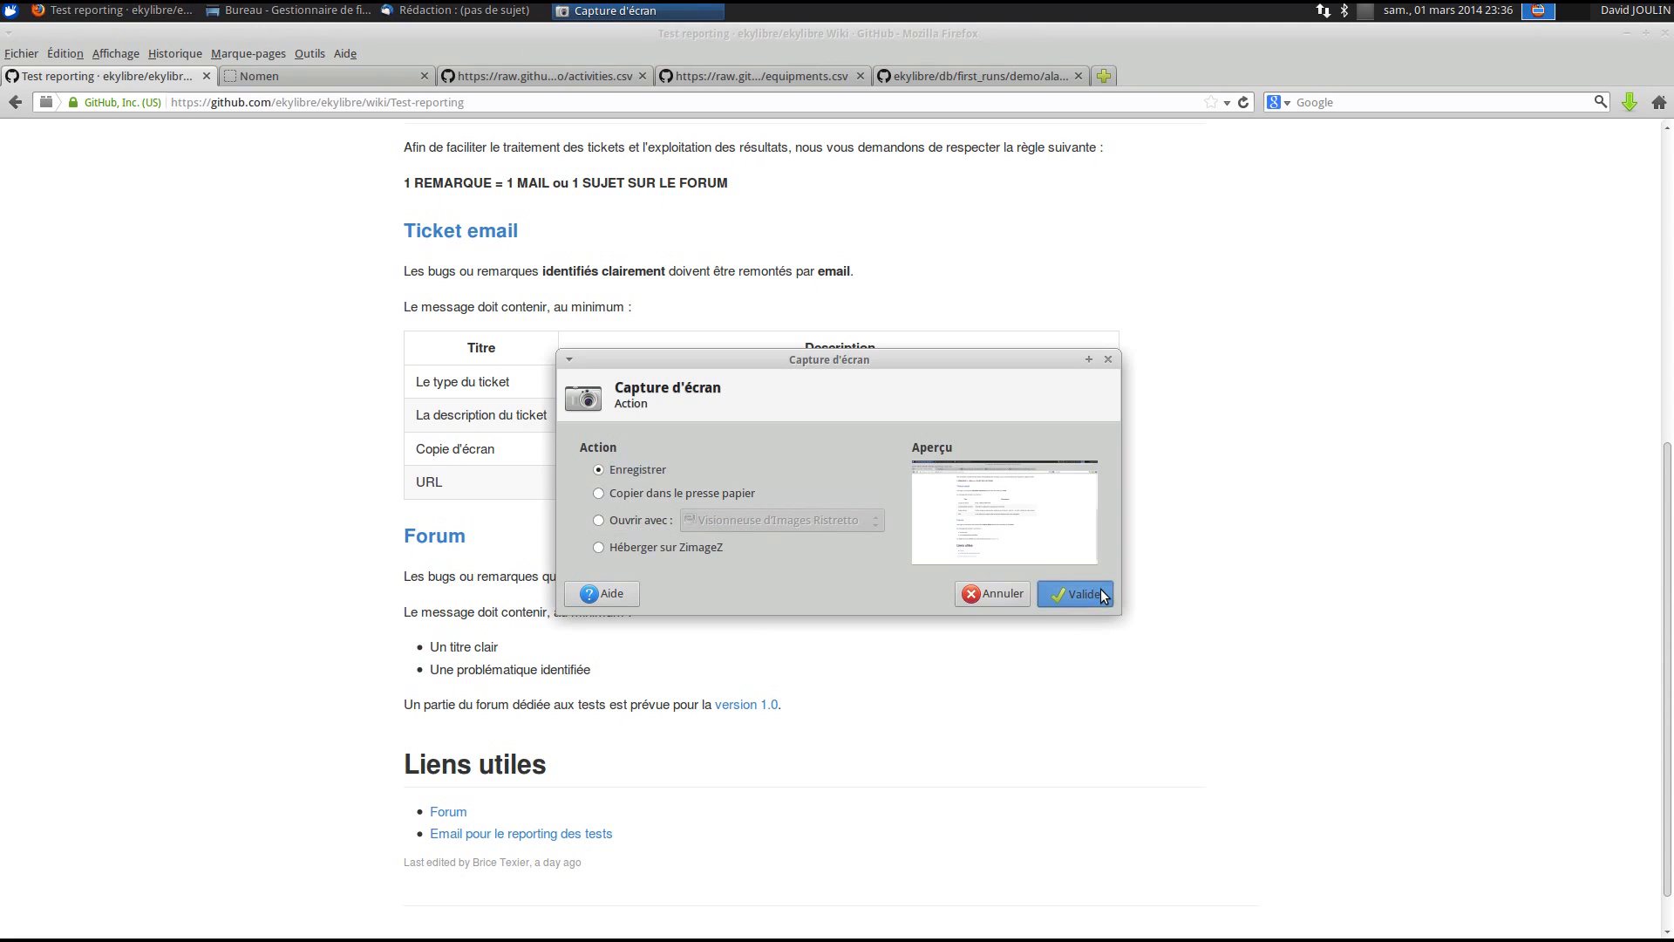
pyautogui.click(688, 496)
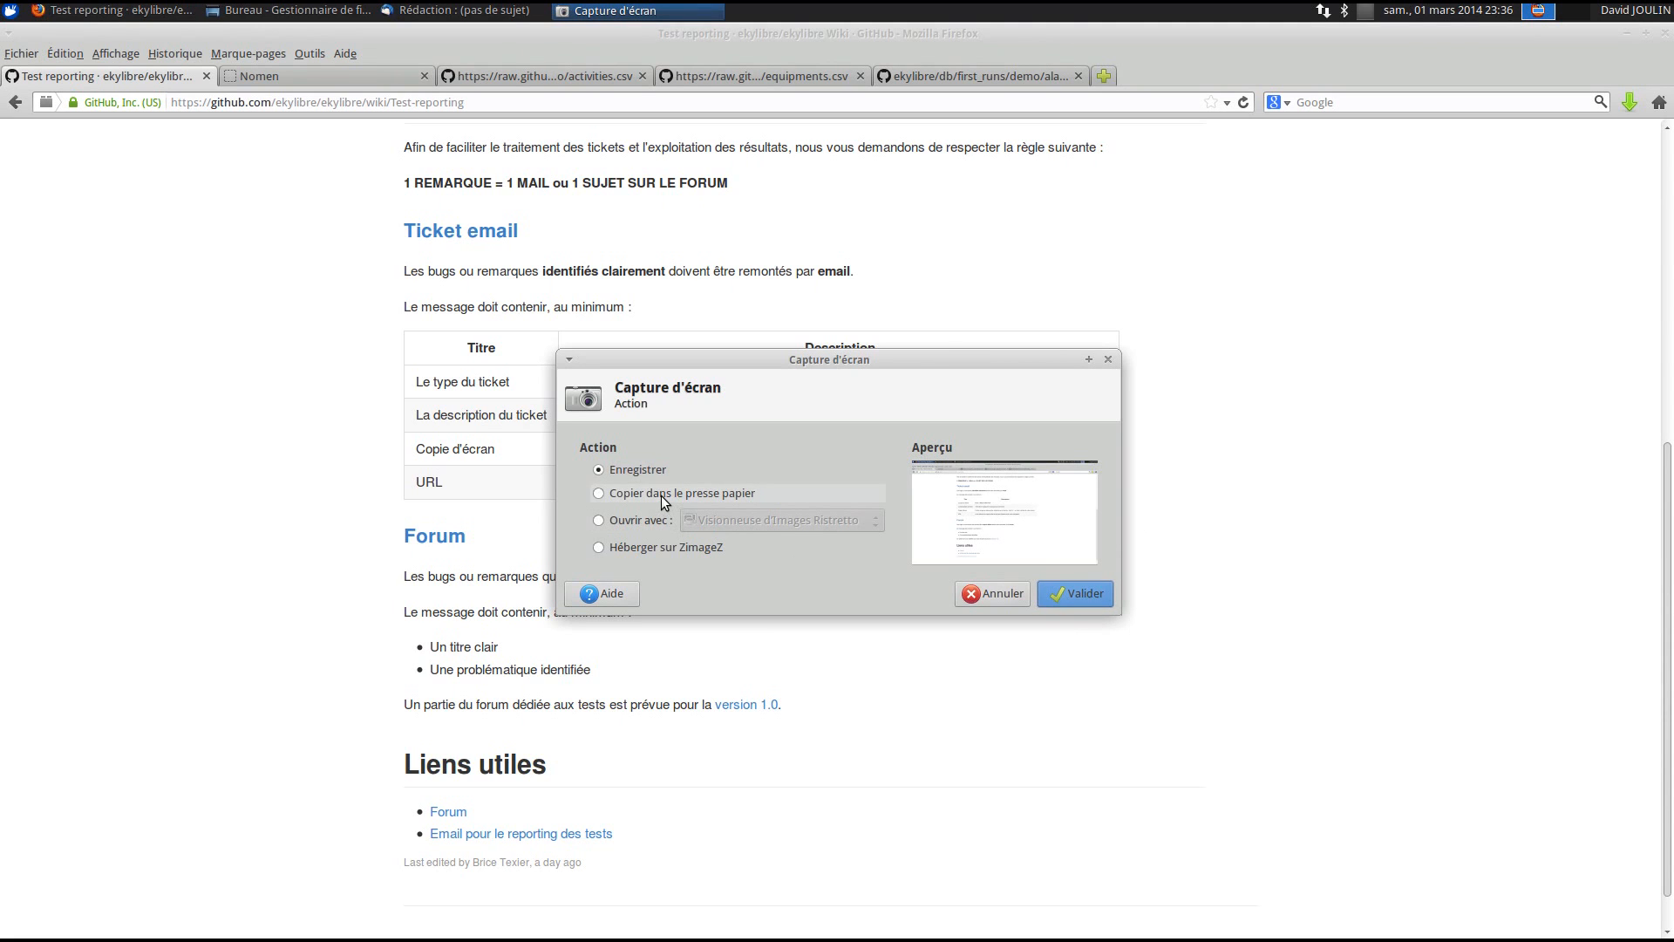
pyautogui.click(1078, 593)
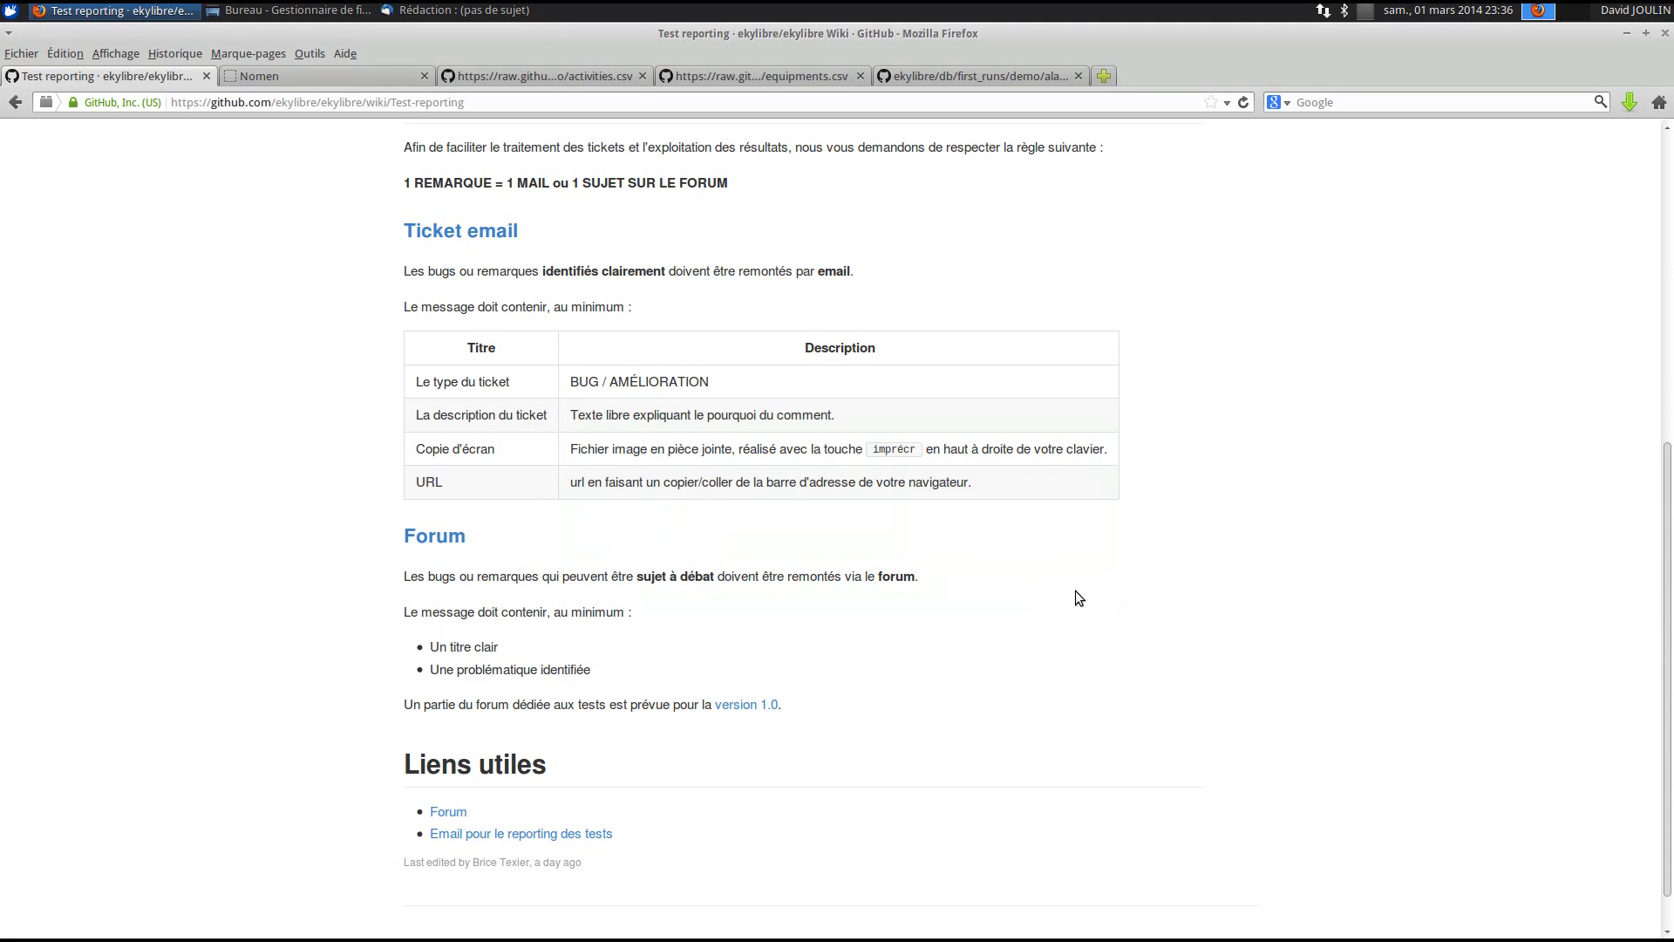
pyautogui.click(418, 10)
# - Paste the screenshot over the Copie d'écran cell's placeholder text
pyautogui.click(329, 475)
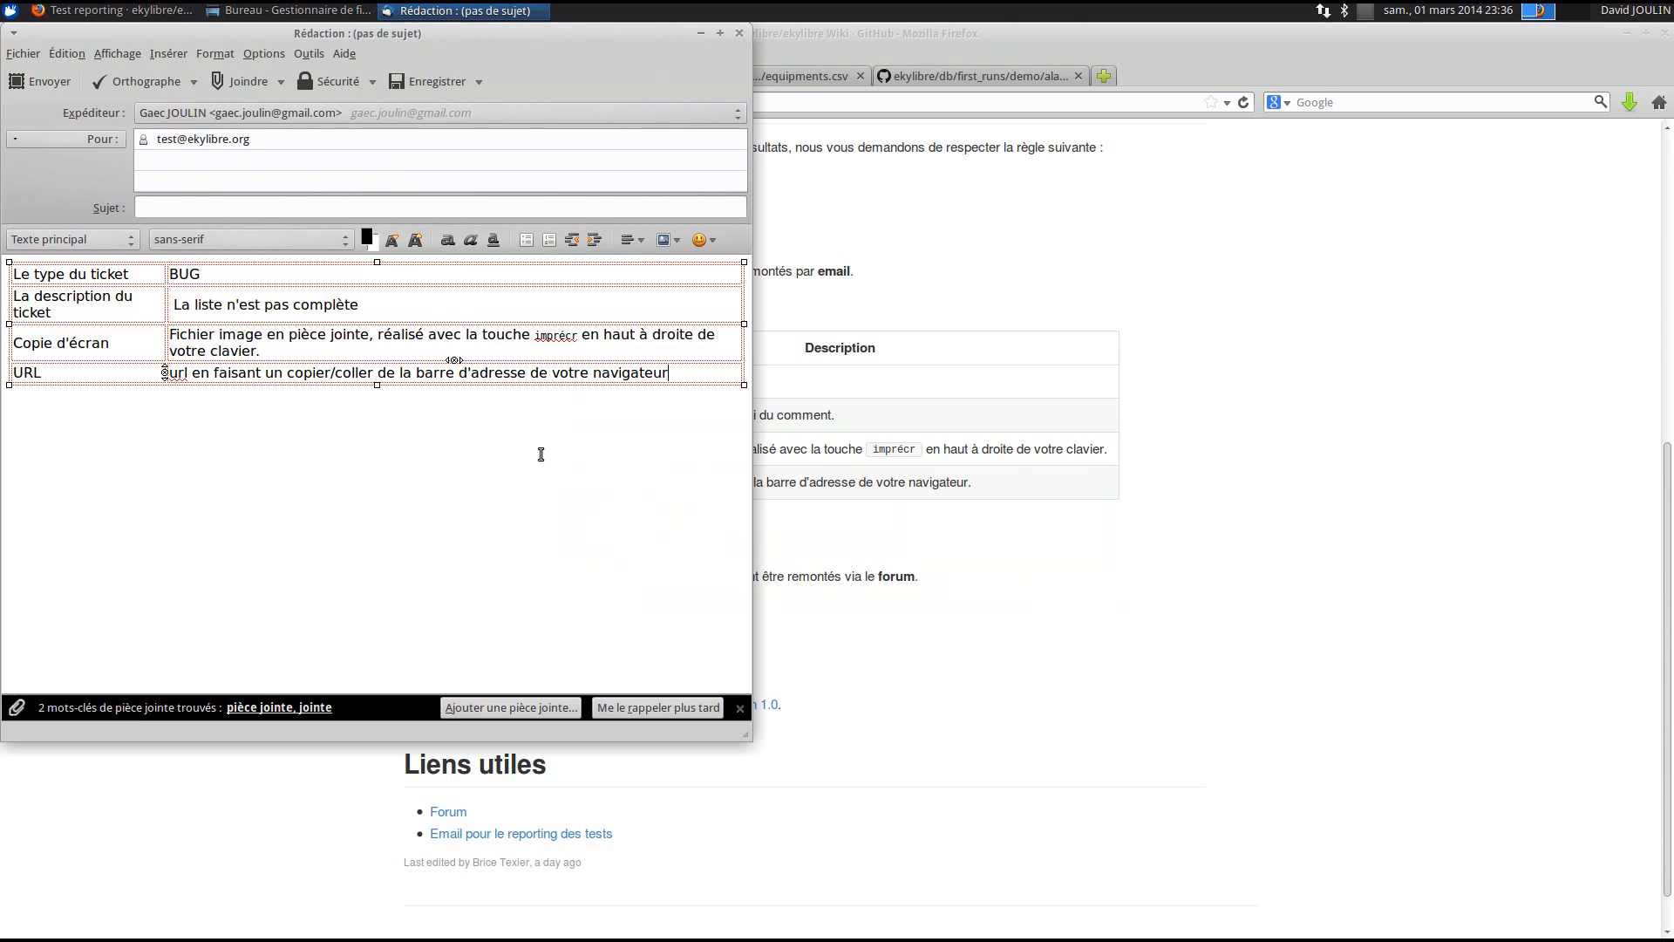
pyautogui.moveTo(259, 352); pyautogui.dragTo(172, 338)
pyautogui.hotkey('ctrl', 'v')
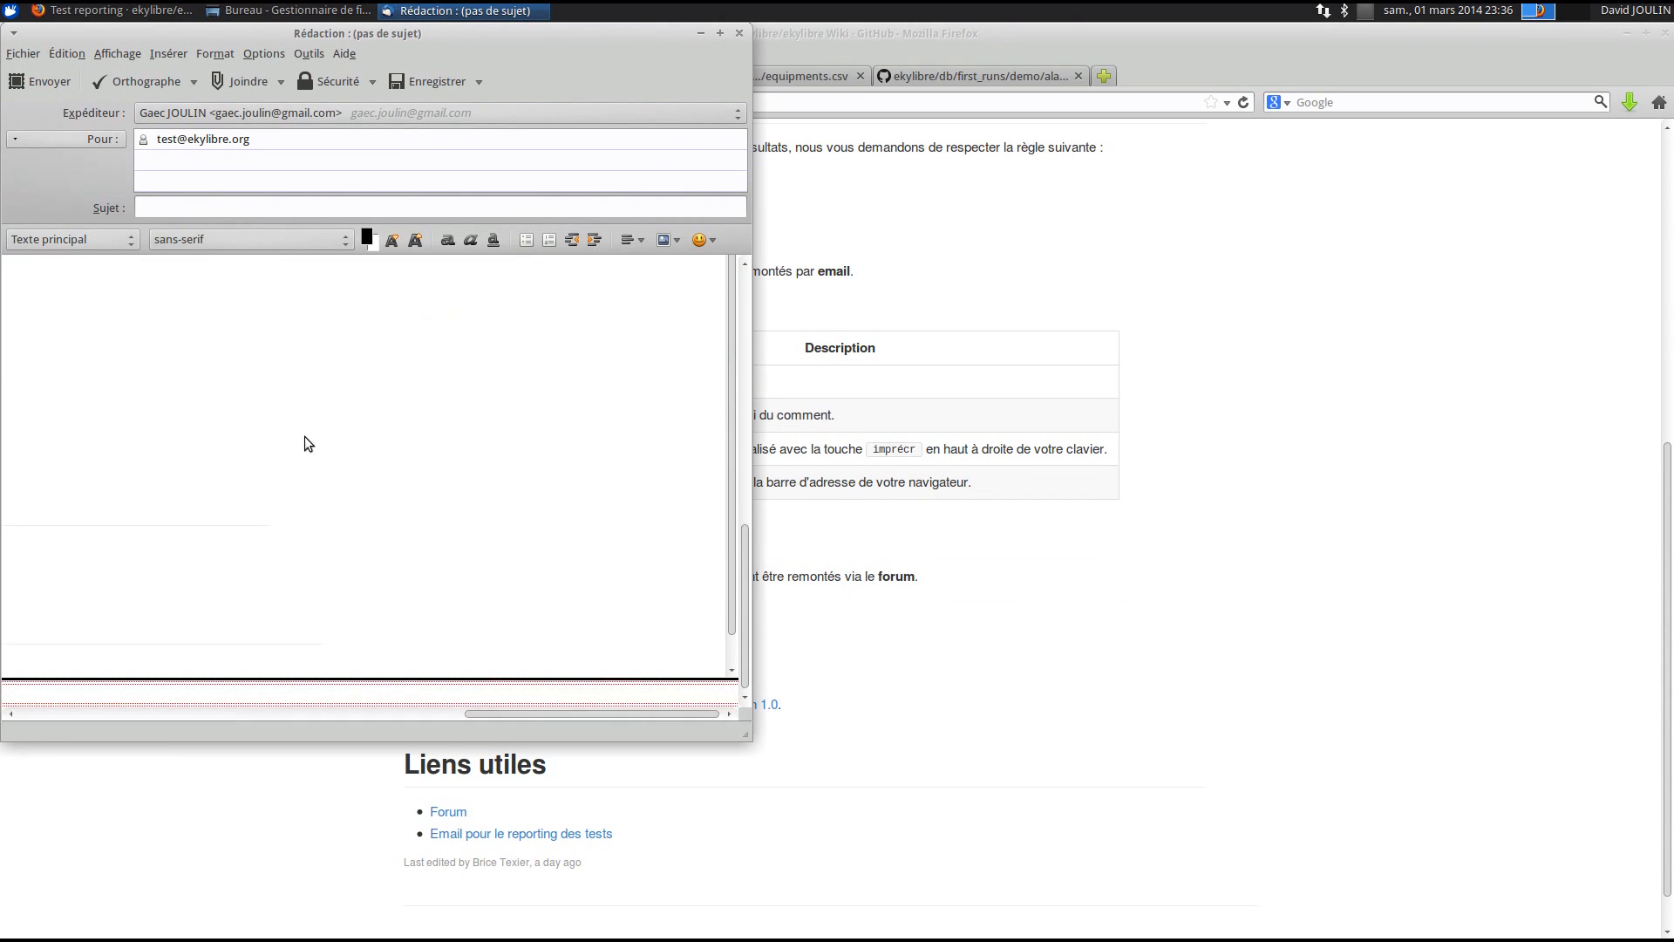
# - Replace the URL placeholder line with the wiki page's copied address
pyautogui.moveTo(472, 715); pyautogui.dragTo(48, 698)
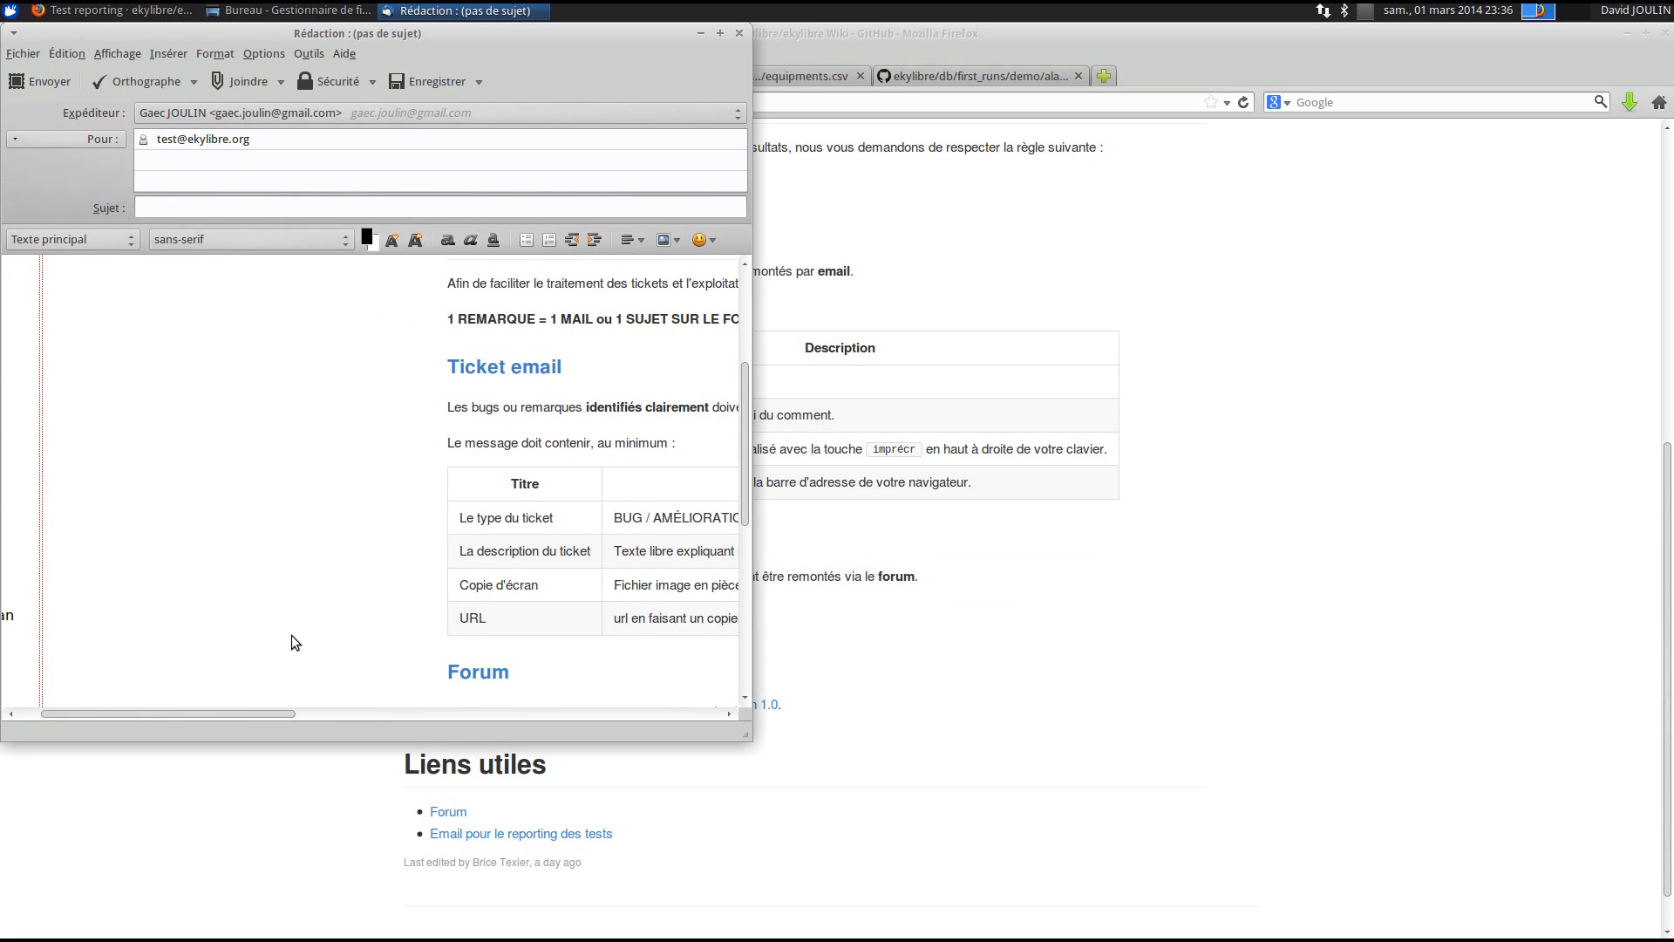
pyautogui.scroll(5, 348, 592)
pyautogui.scroll(-10, 362, 576)
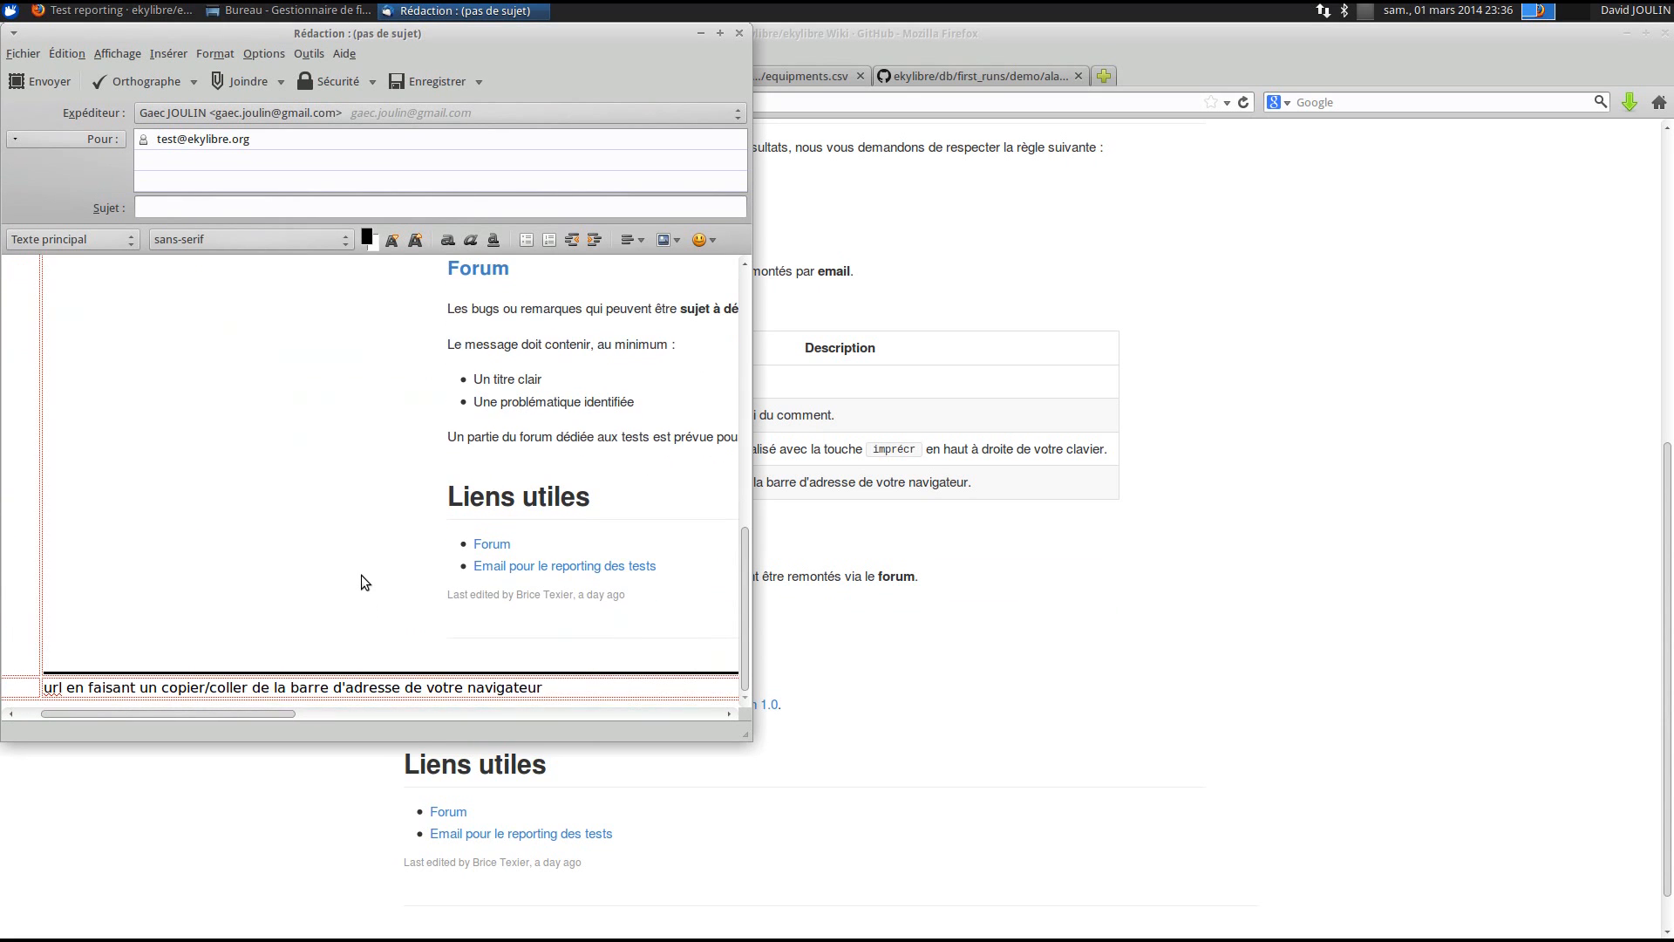
pyautogui.doubleClick(242, 687)
pyautogui.tripleClick(242, 687)
pyautogui.click(1054, 626)
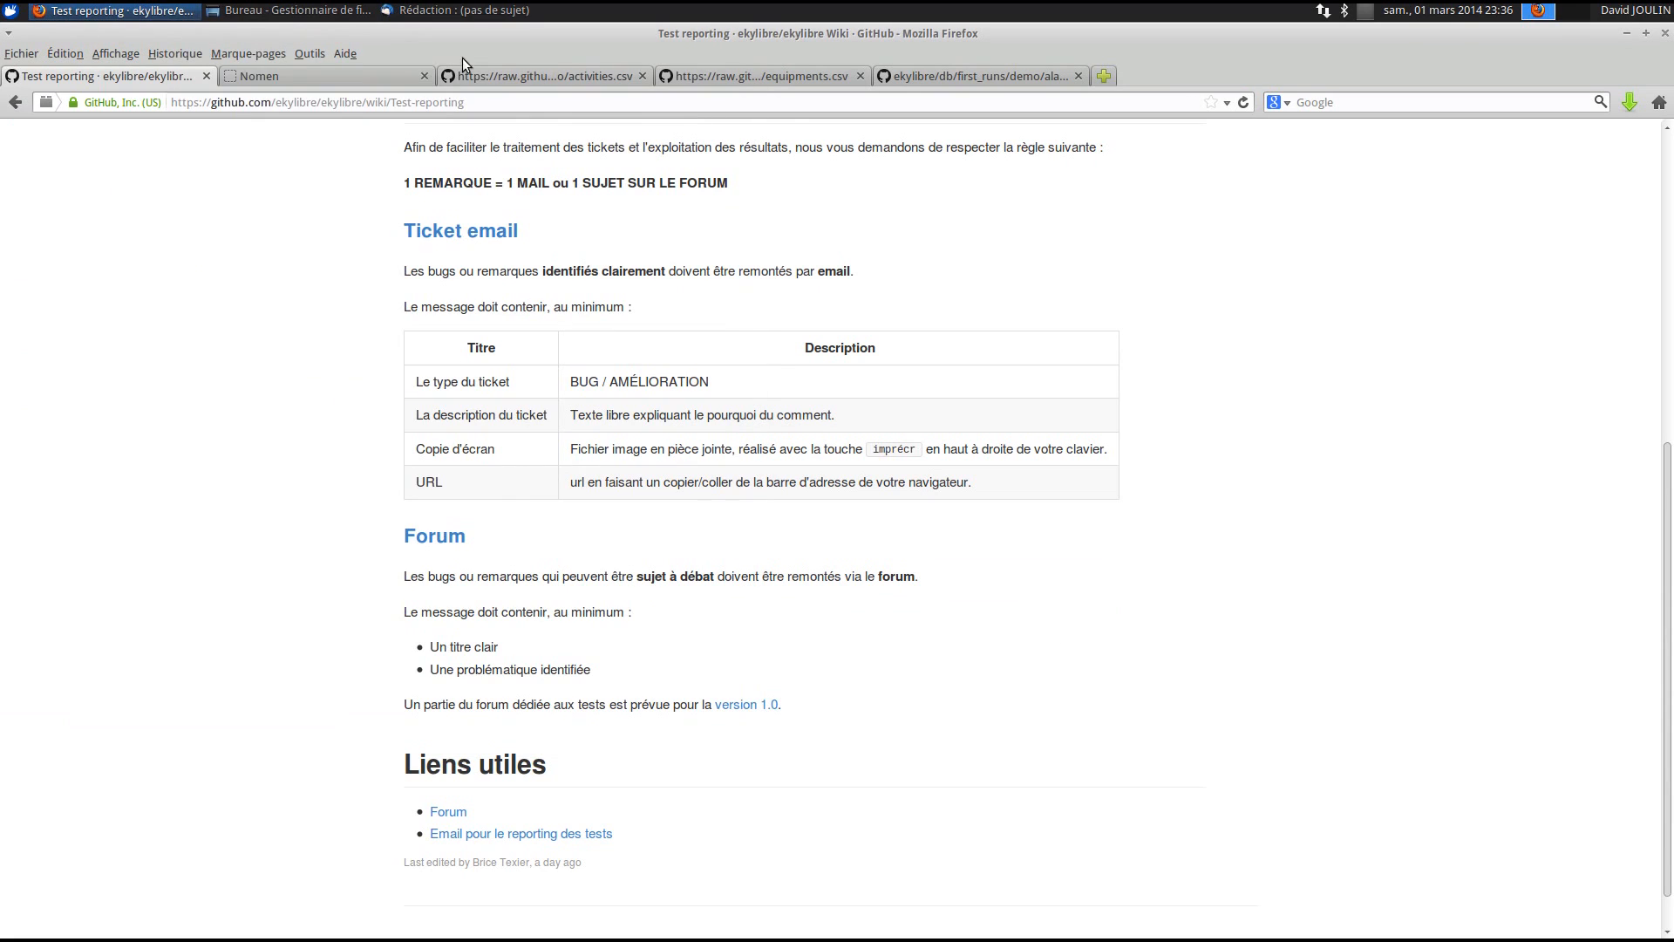
pyautogui.click(297, 102)
pyautogui.hotkey('alt', 'Tab')
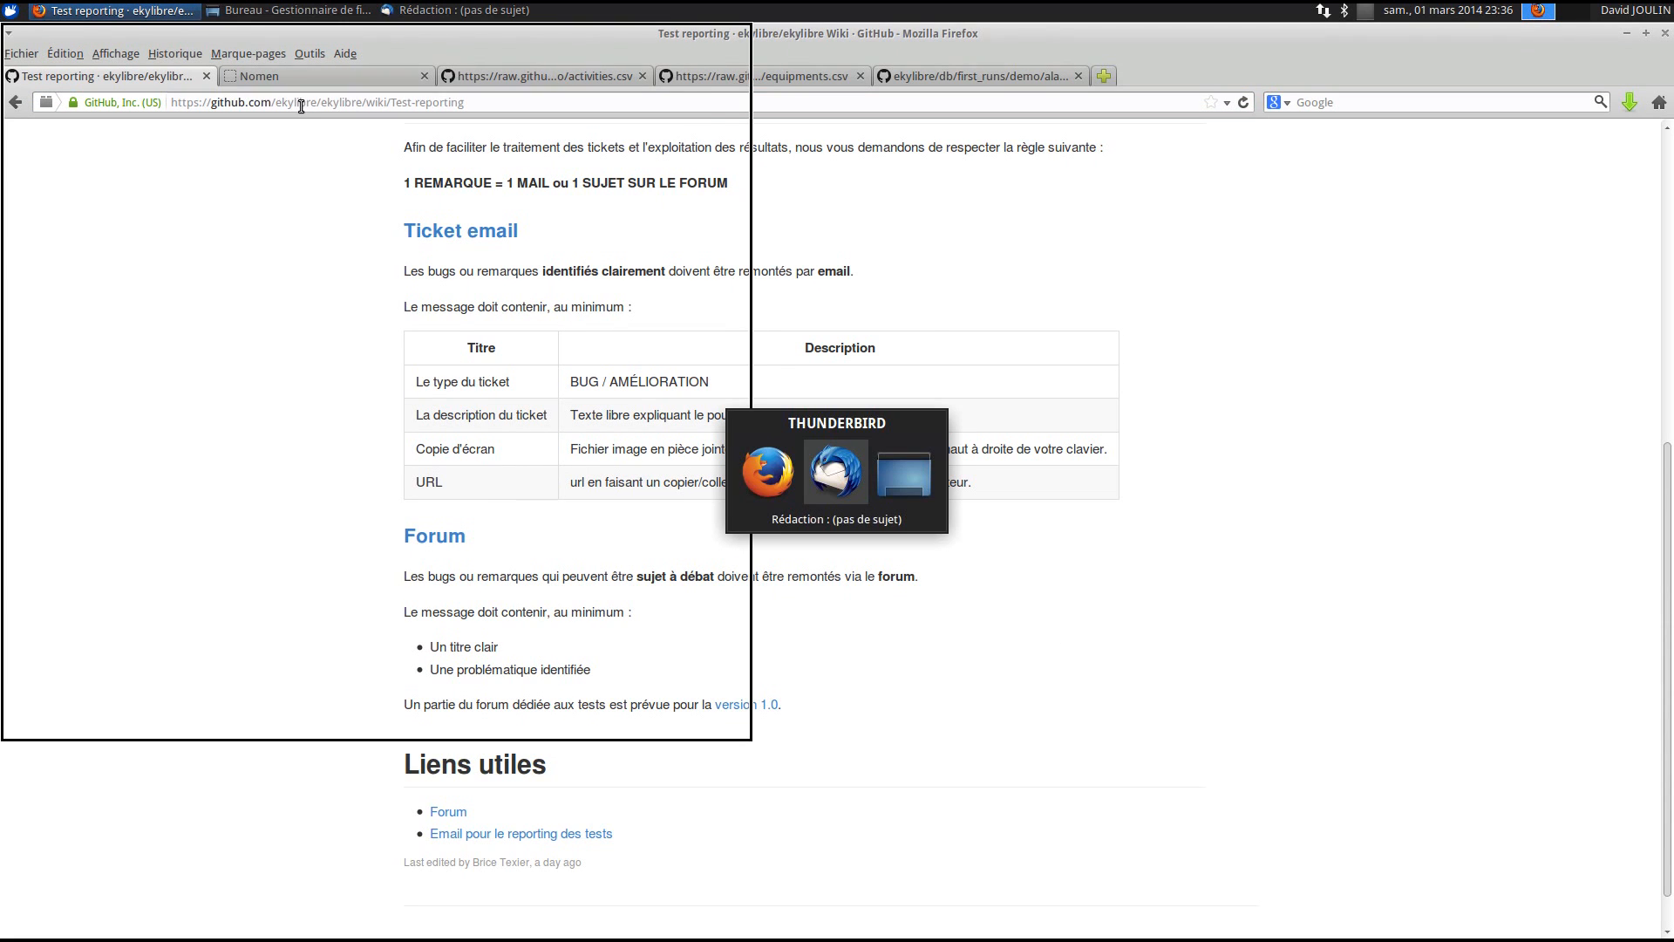
pyautogui.hotkey('ctrl', 'v')
pyautogui.moveTo(446, 688); pyautogui.dragTo(58, 688)
pyautogui.click(117, 659)
# - Enter the subject 'Liste incomplète' and send the bug report
pyautogui.scroll(6, 117, 659)
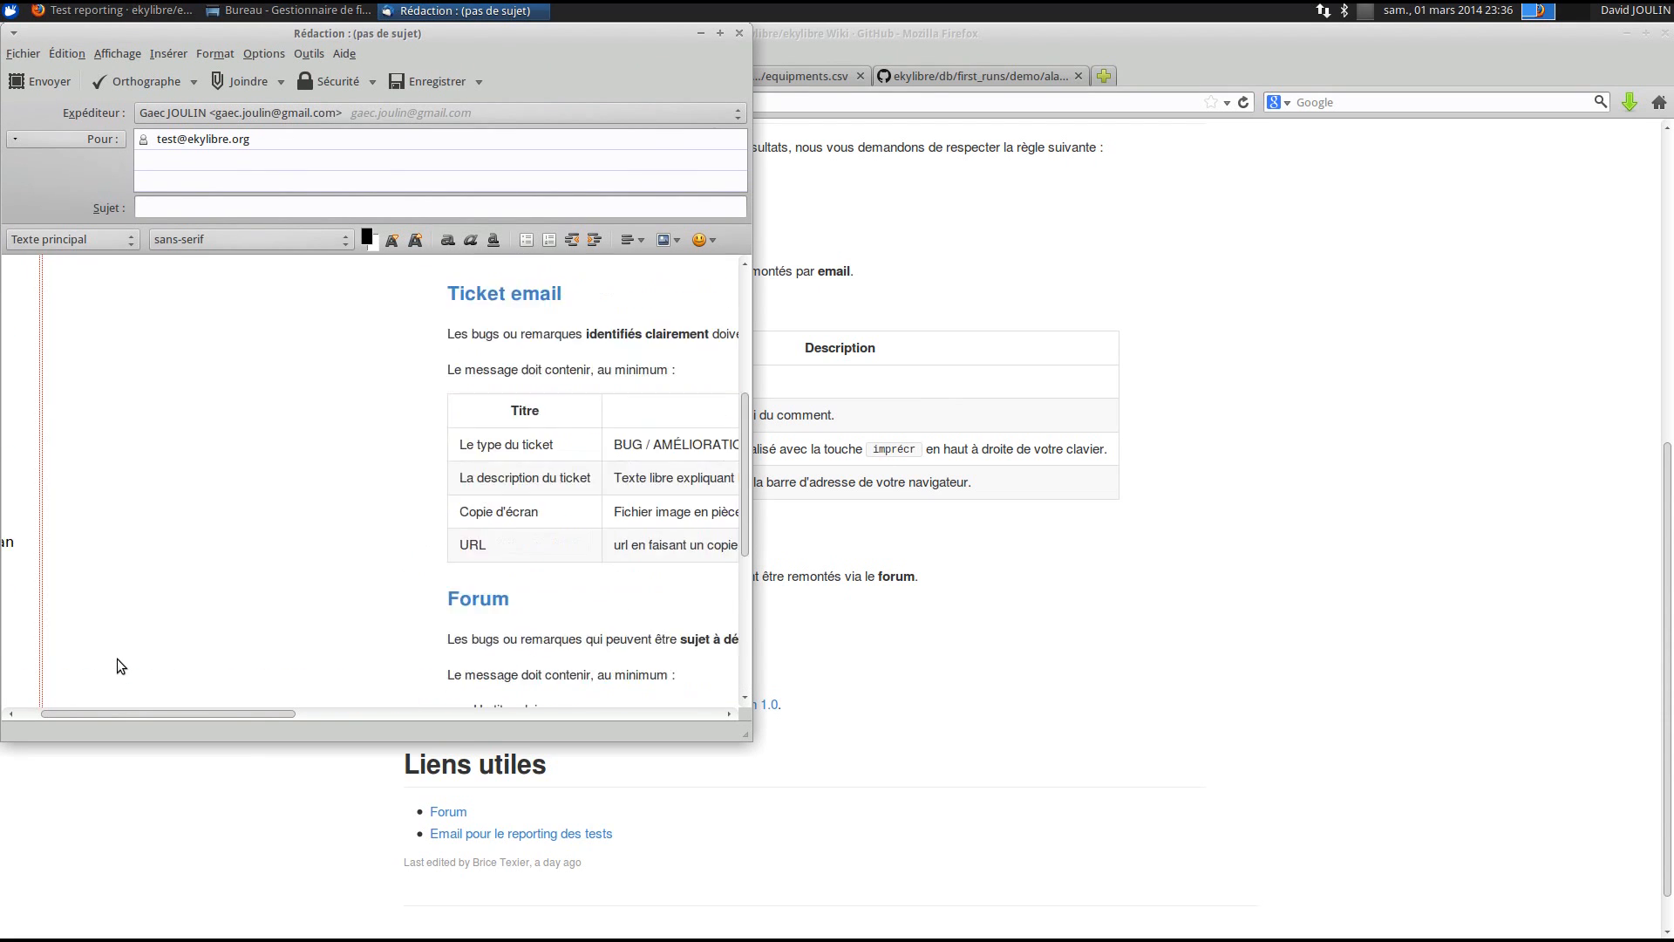
pyautogui.scroll(6, 117, 658)
pyautogui.click(183, 282)
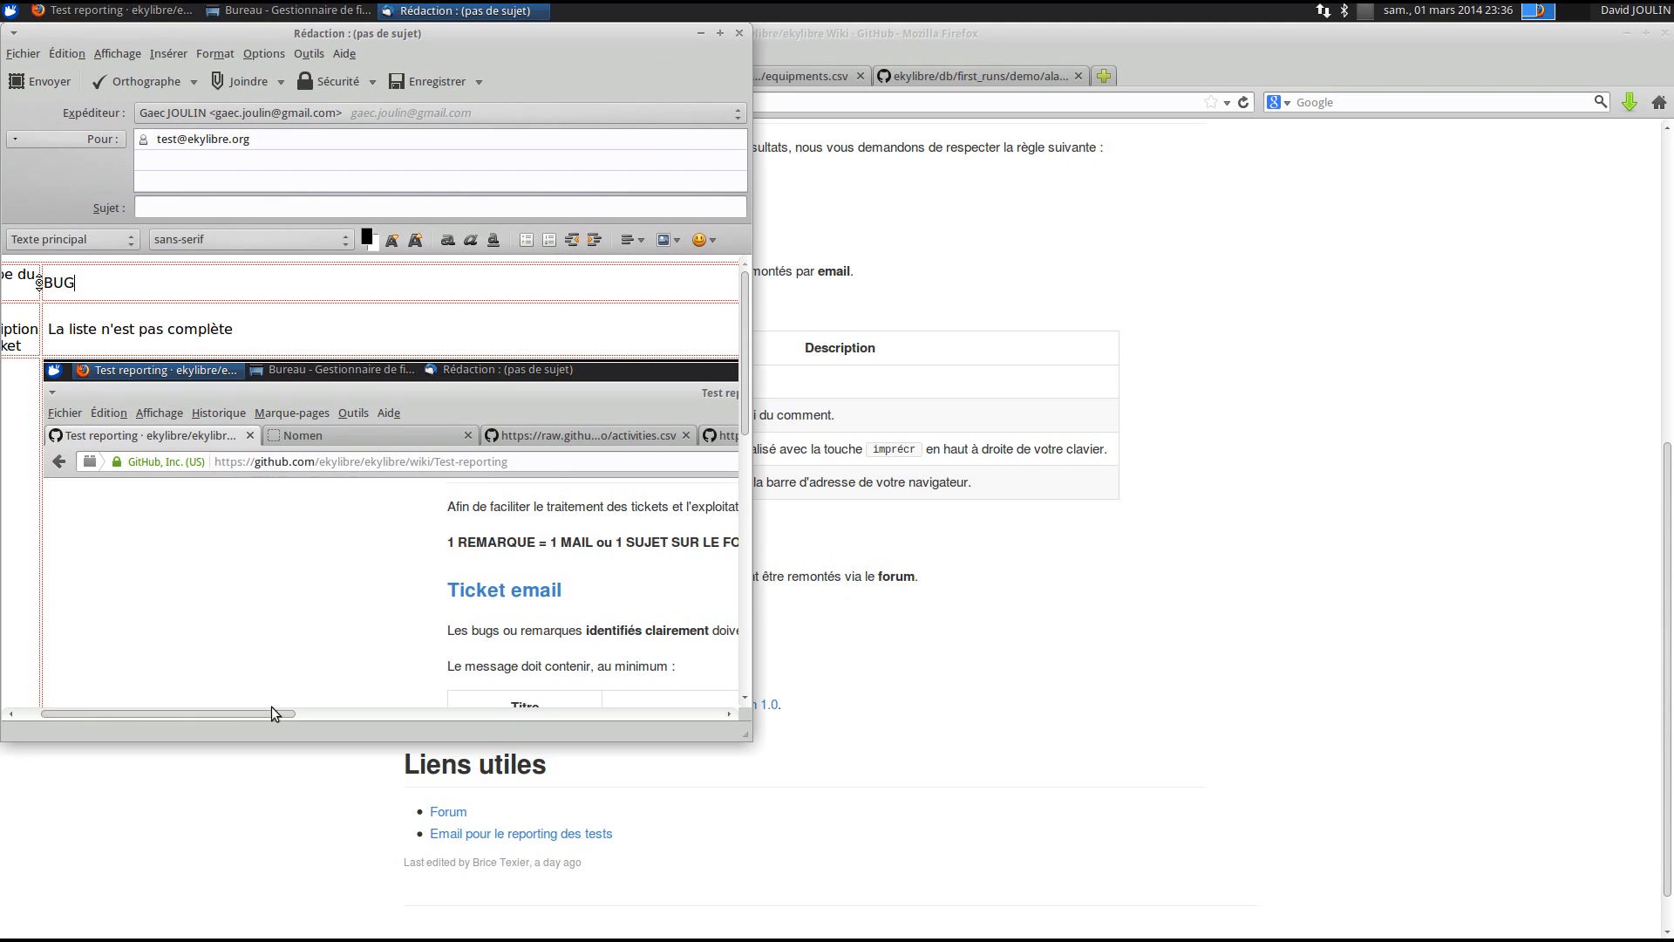
pyautogui.moveTo(270, 714); pyautogui.dragTo(146, 710)
pyautogui.moveTo(240, 34); pyautogui.dragTo(590, 45)
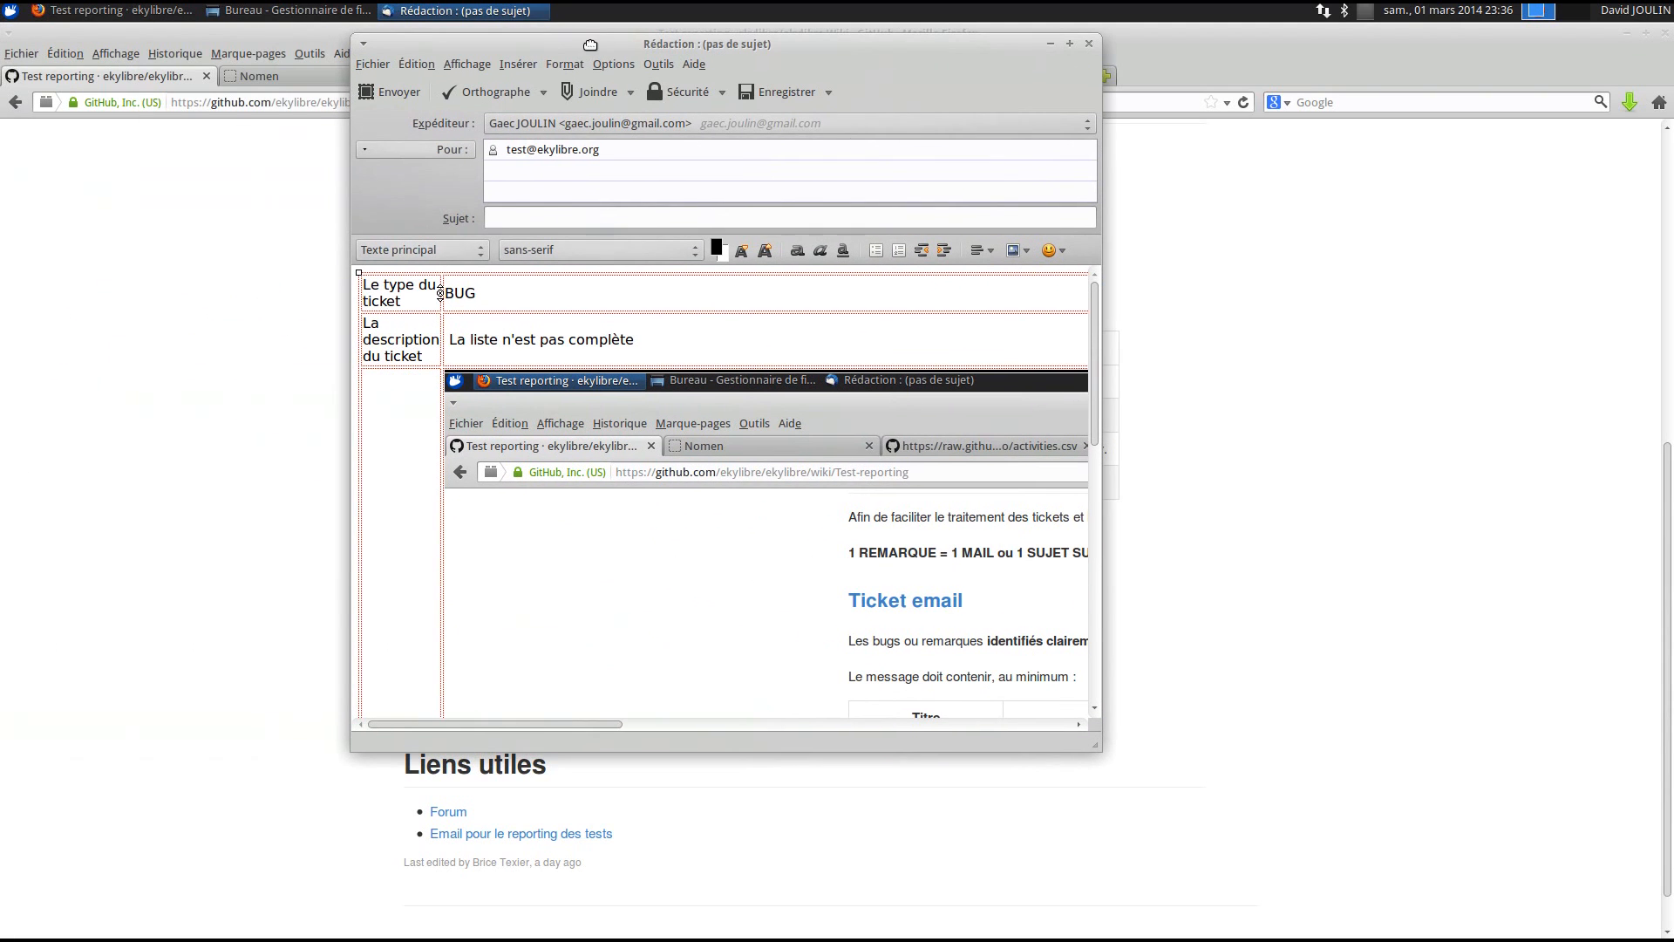
pyautogui.click(556, 220)
pyautogui.write('Liste')
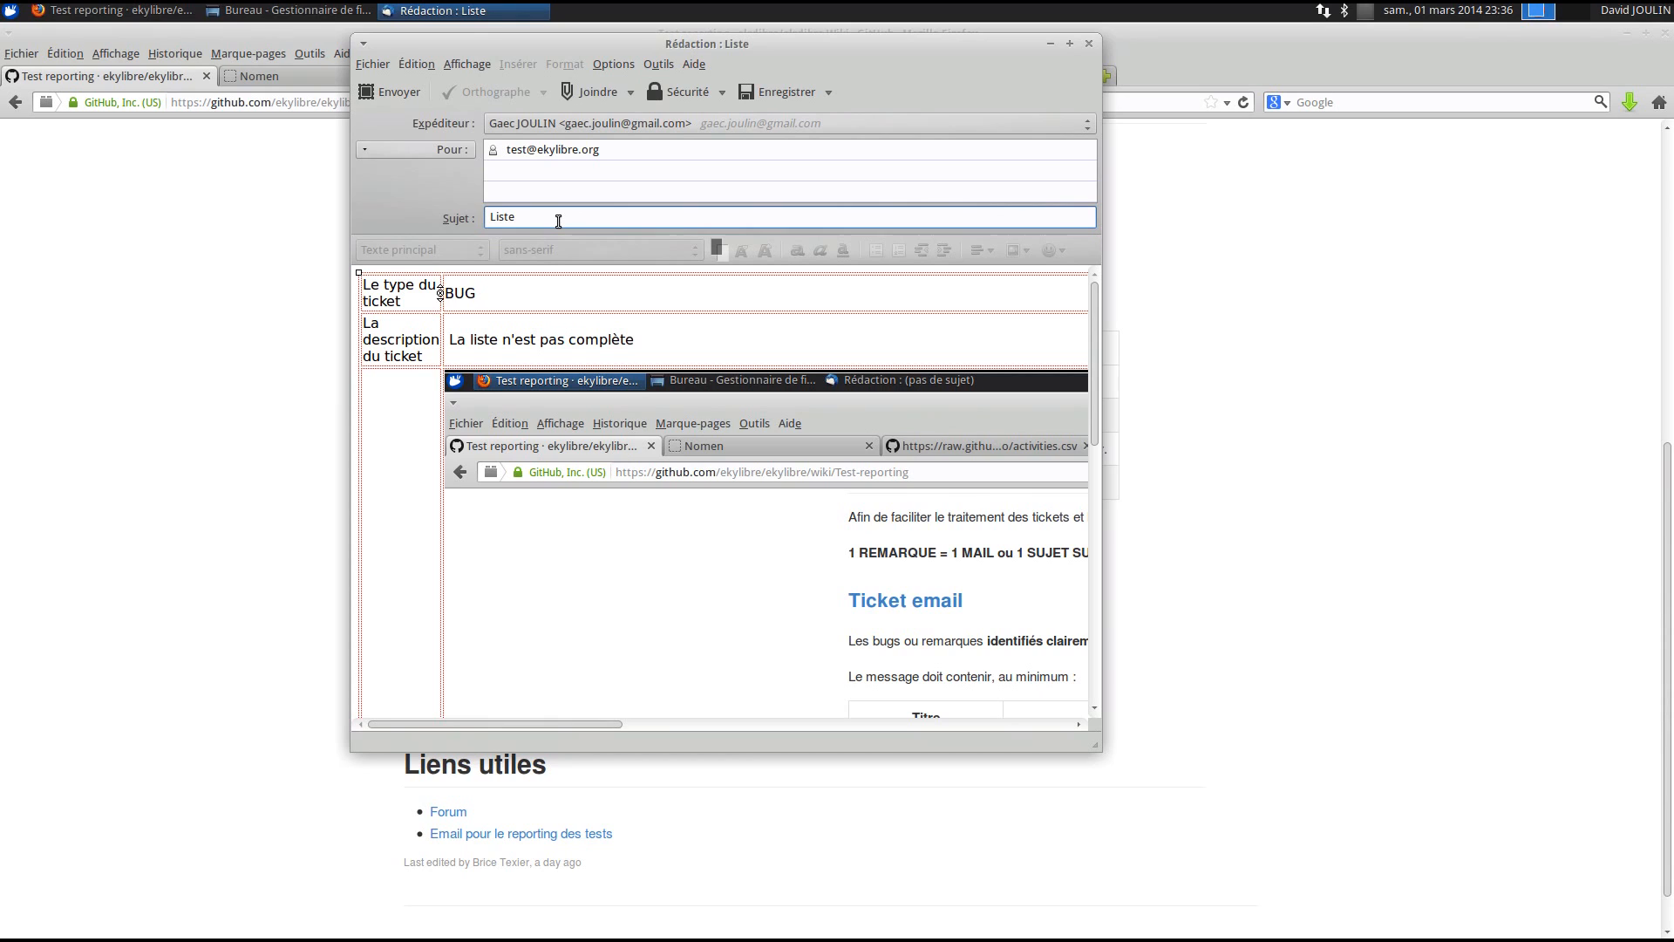
pyautogui.write(' incomplète')
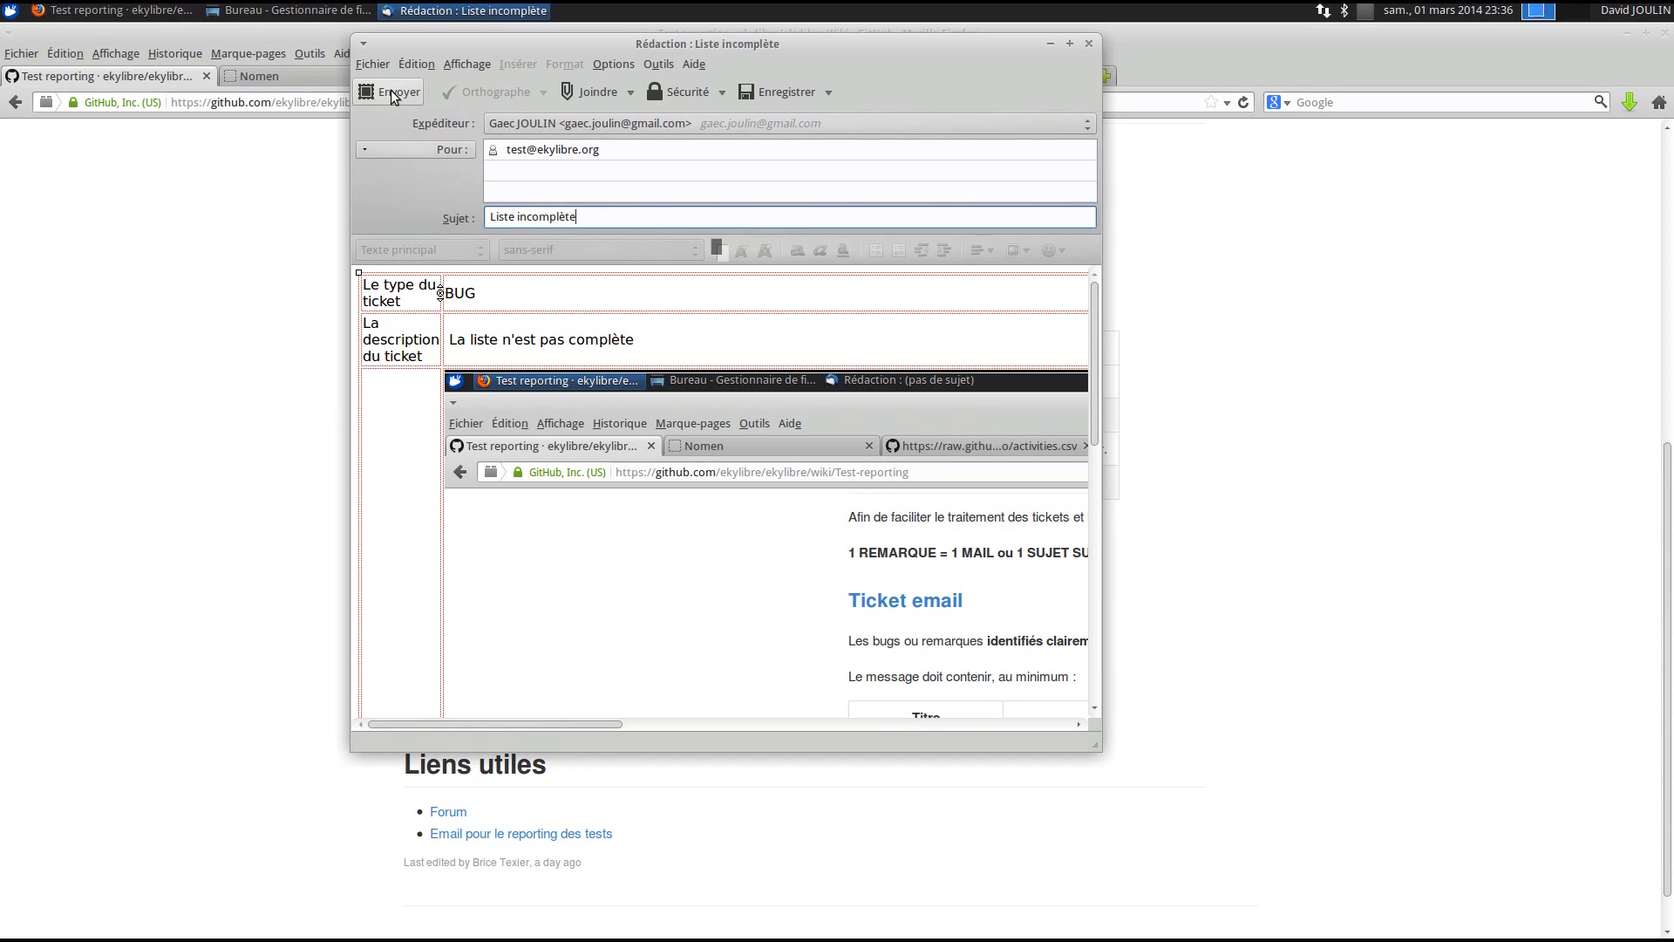
pyautogui.moveTo(429, 50); pyautogui.dragTo(802, 51)
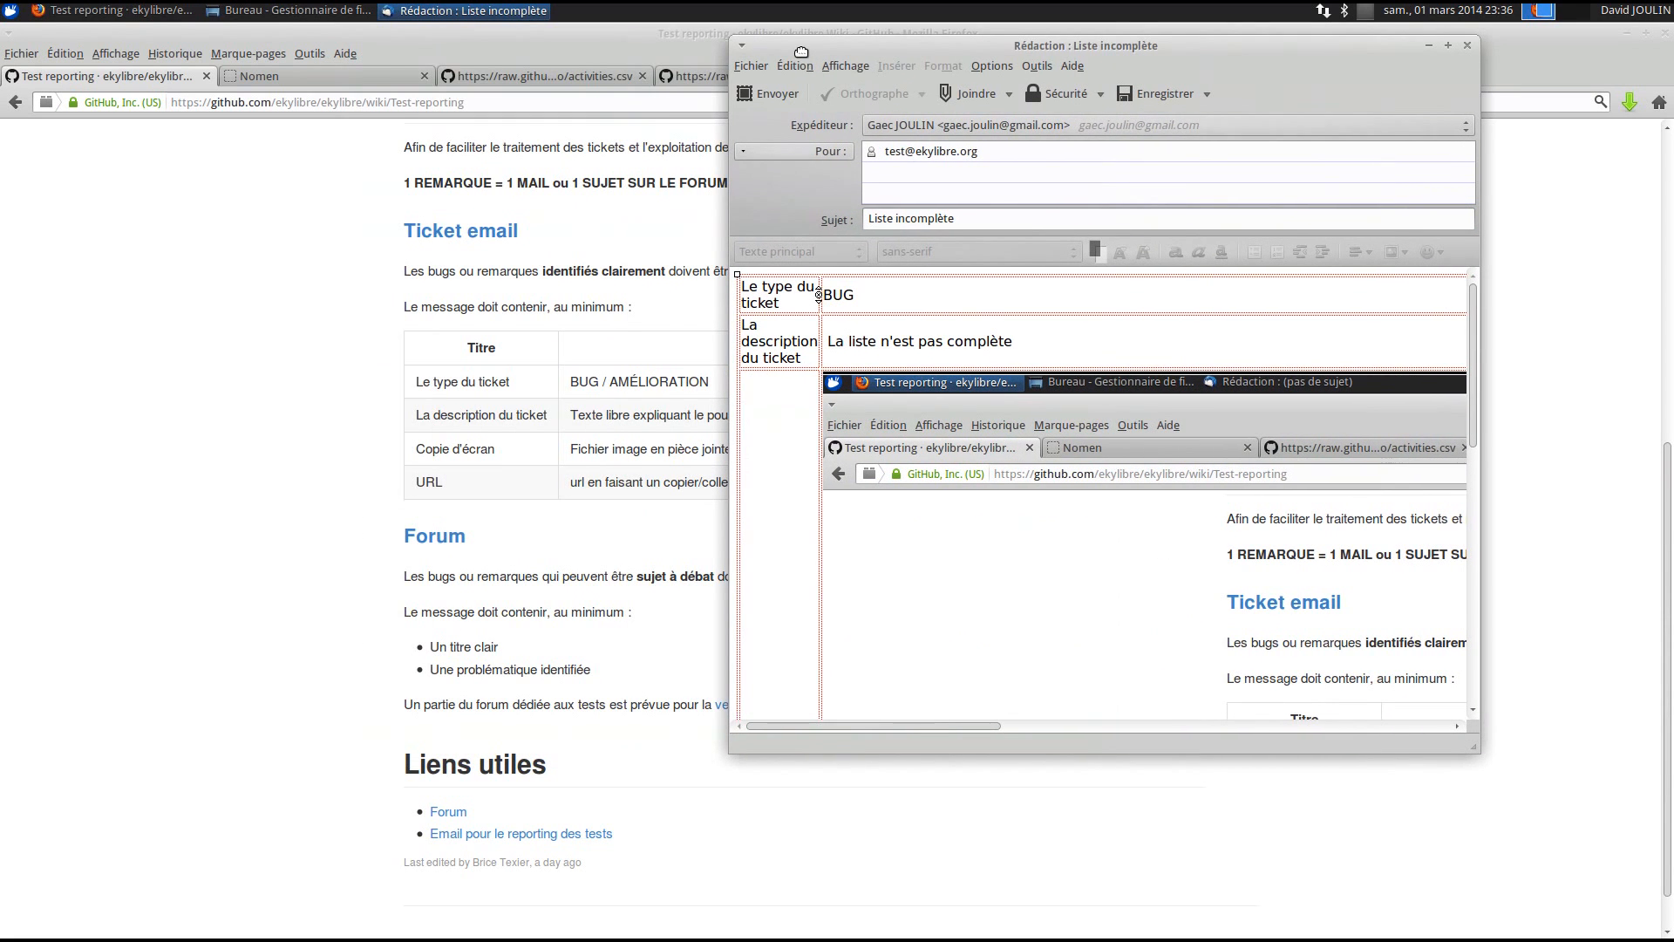
pyautogui.click(789, 92)
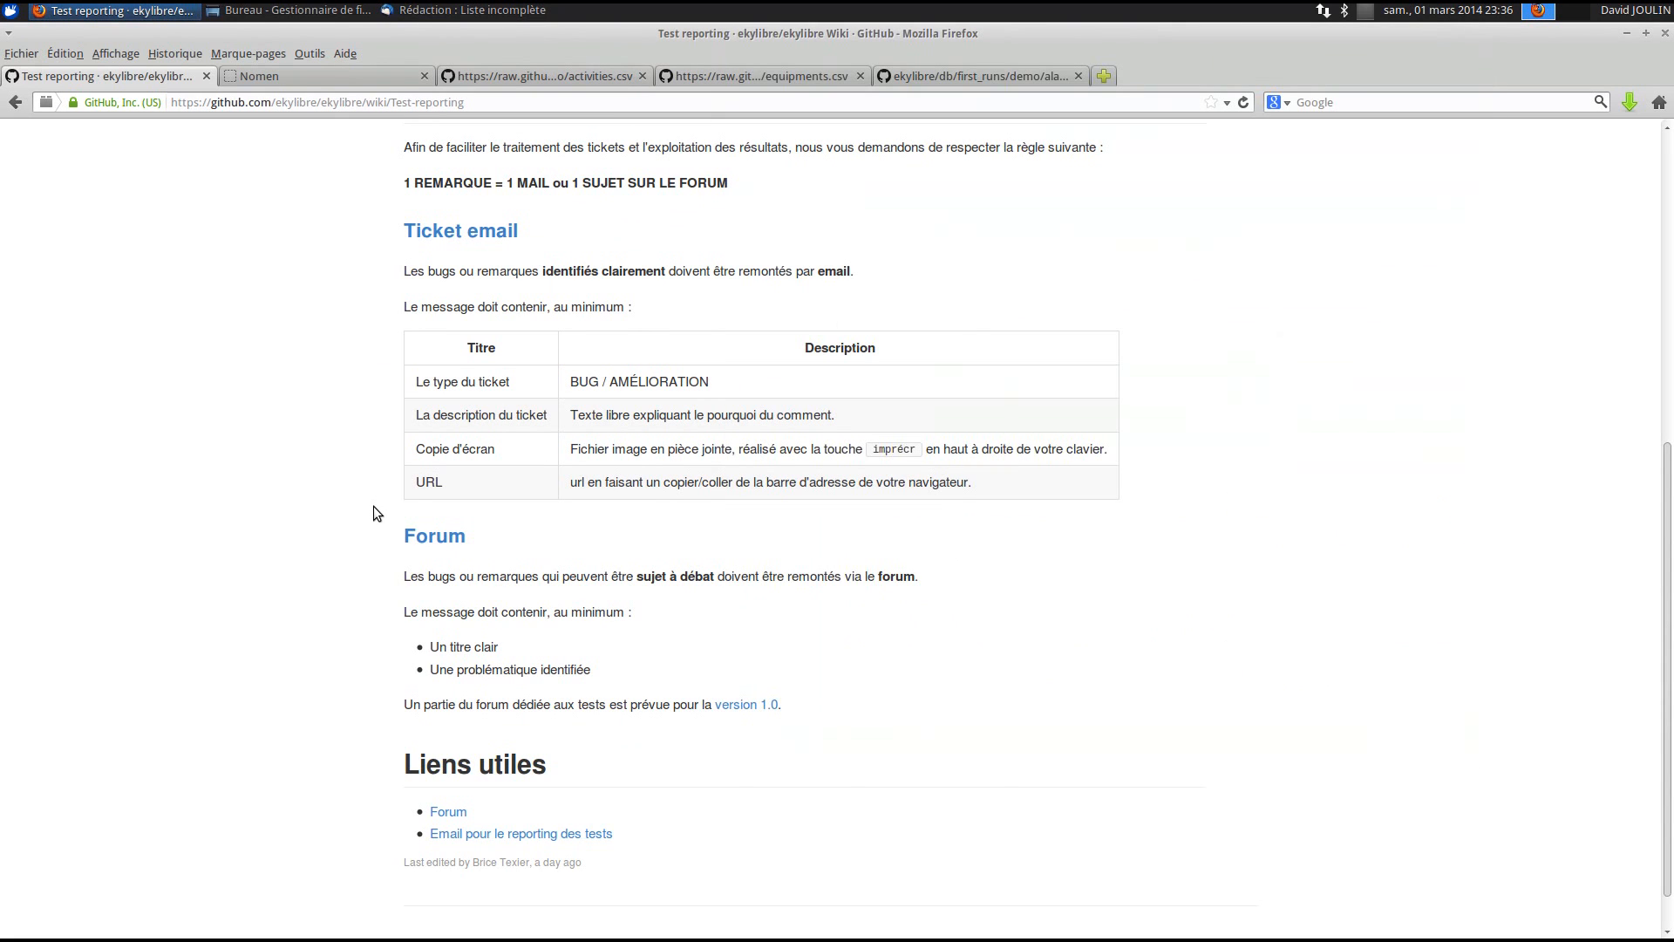
# - Open the Ekylibre forum's Tests > Test RC 1.0 2014-04 board and start a new subject
pyautogui.click(420, 542)
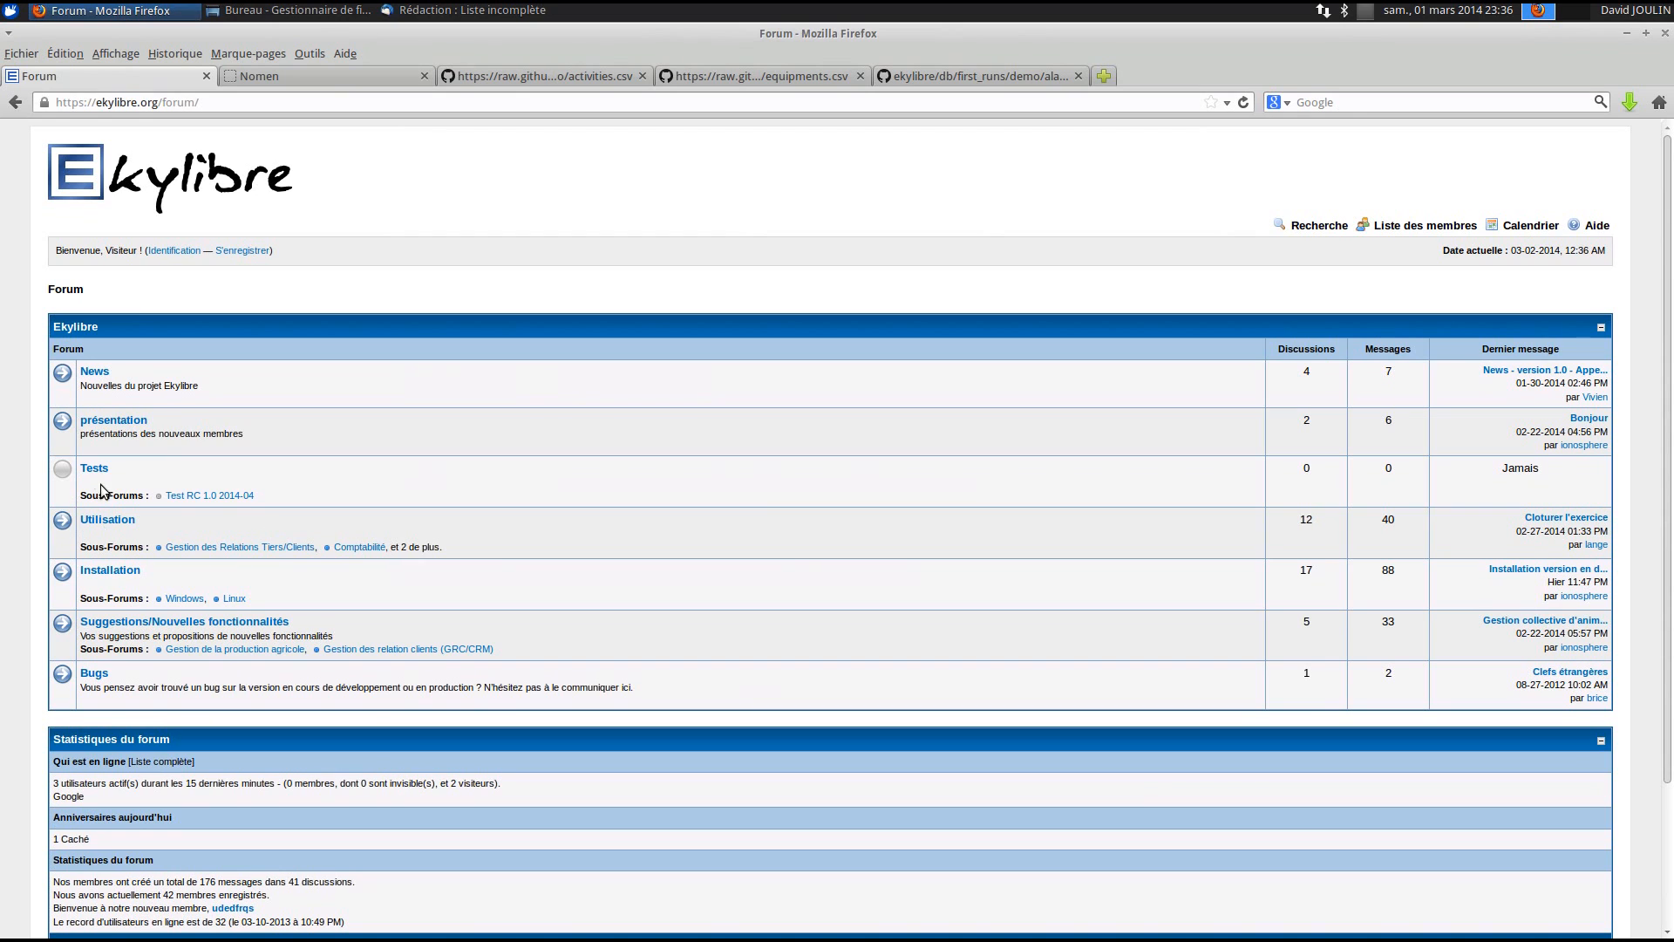
pyautogui.scroll(-1, 388, 809)
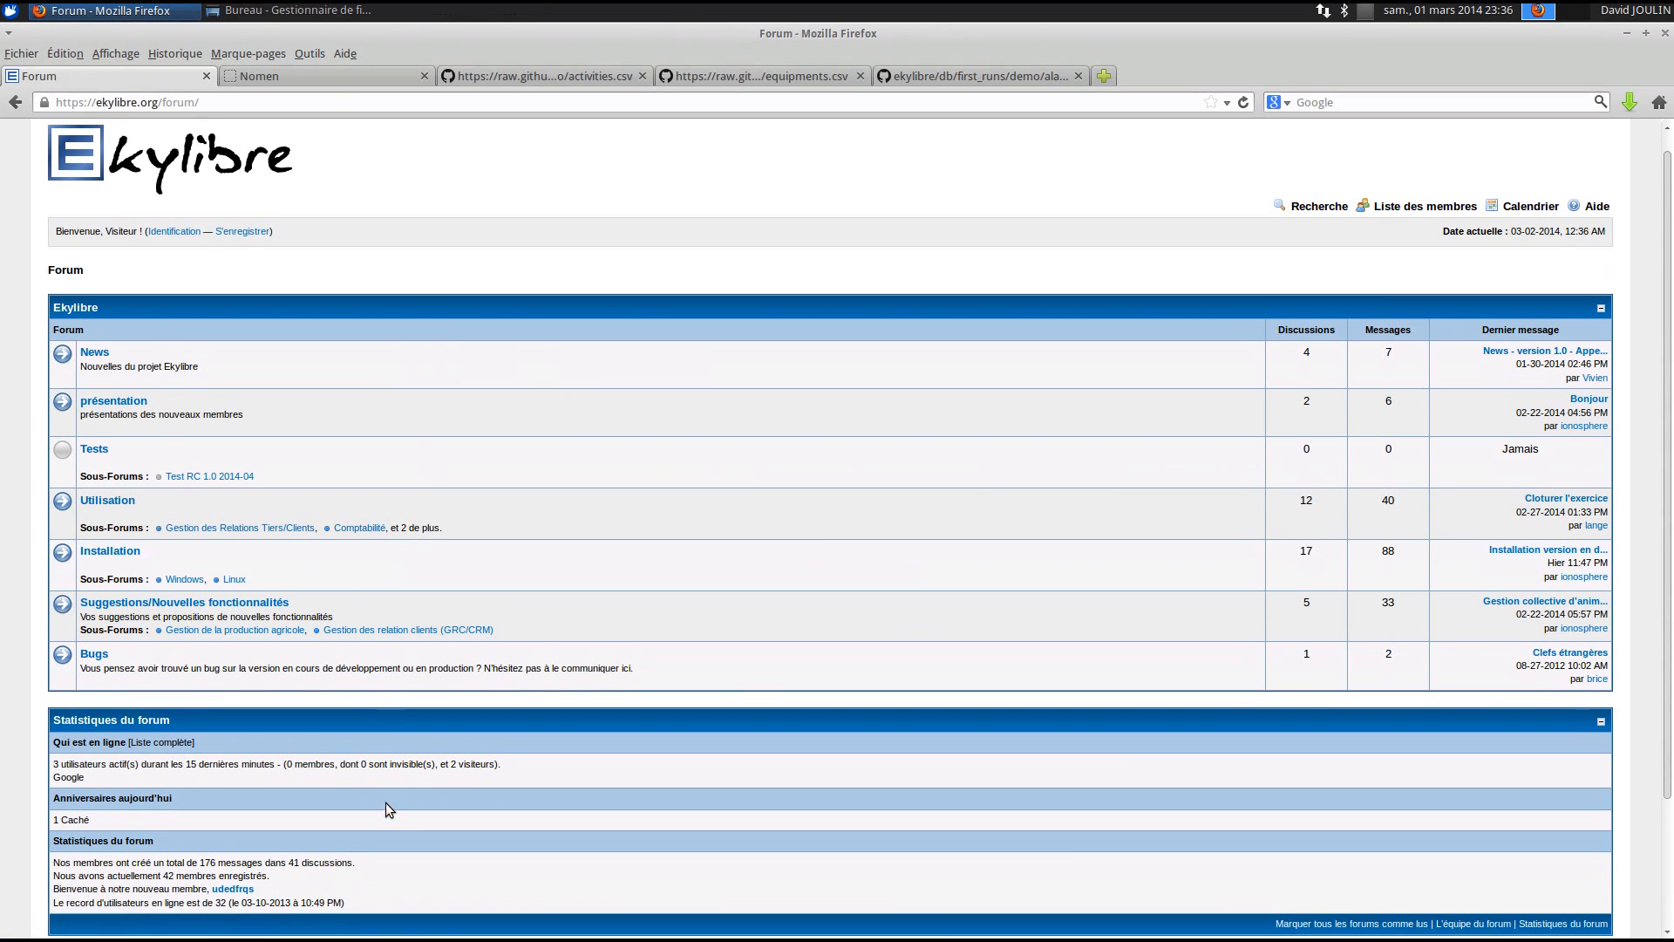
pyautogui.scroll(-1, 385, 802)
pyautogui.click(97, 418)
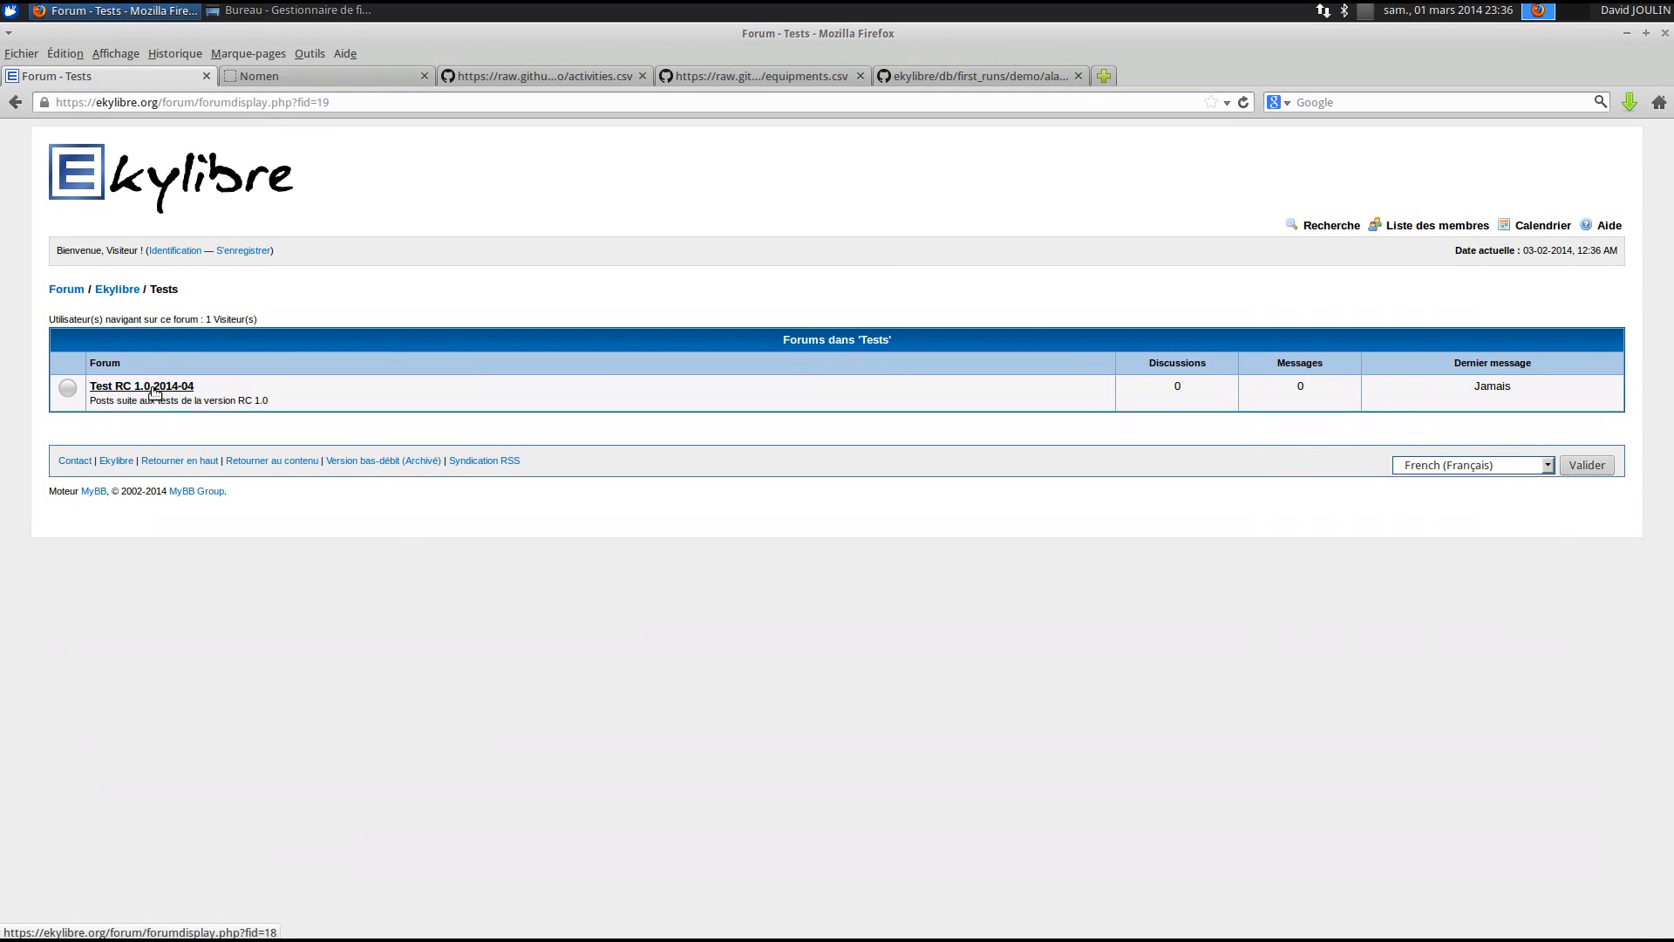
pyautogui.click(155, 389)
pyautogui.click(1577, 342)
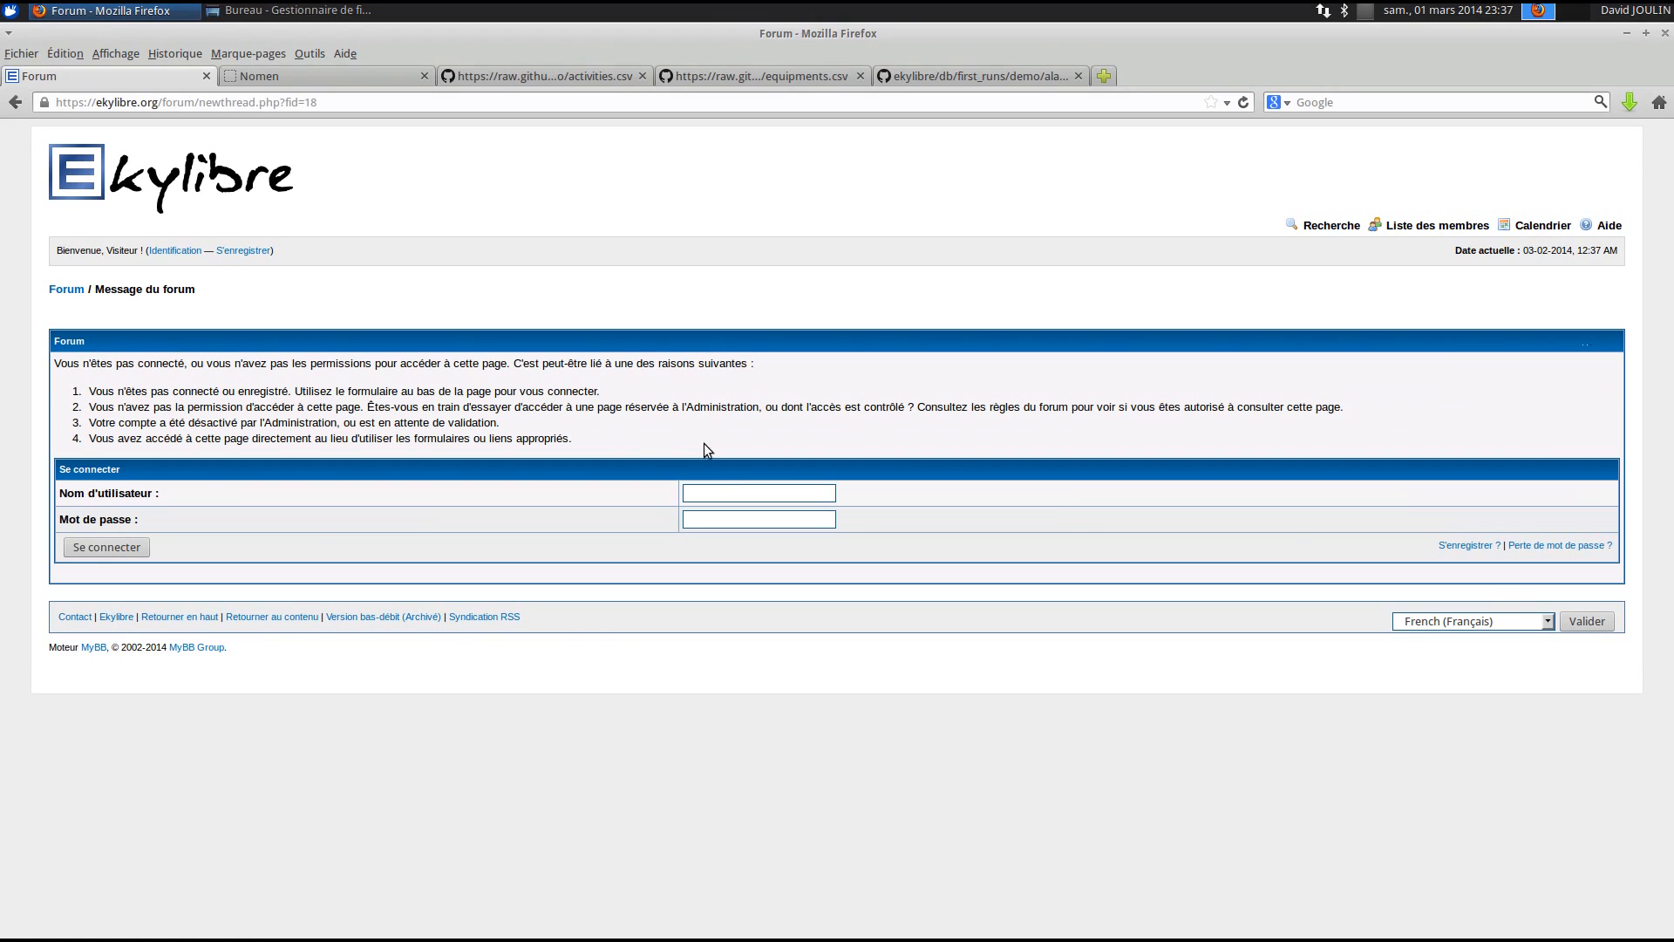
# - Log in with the forum username and password, then open the new-discussion form
pyautogui.write('ionosphere')
pyautogui.press('Tab')
pyautogui.write('•••••••••')
pyautogui.press('Return')
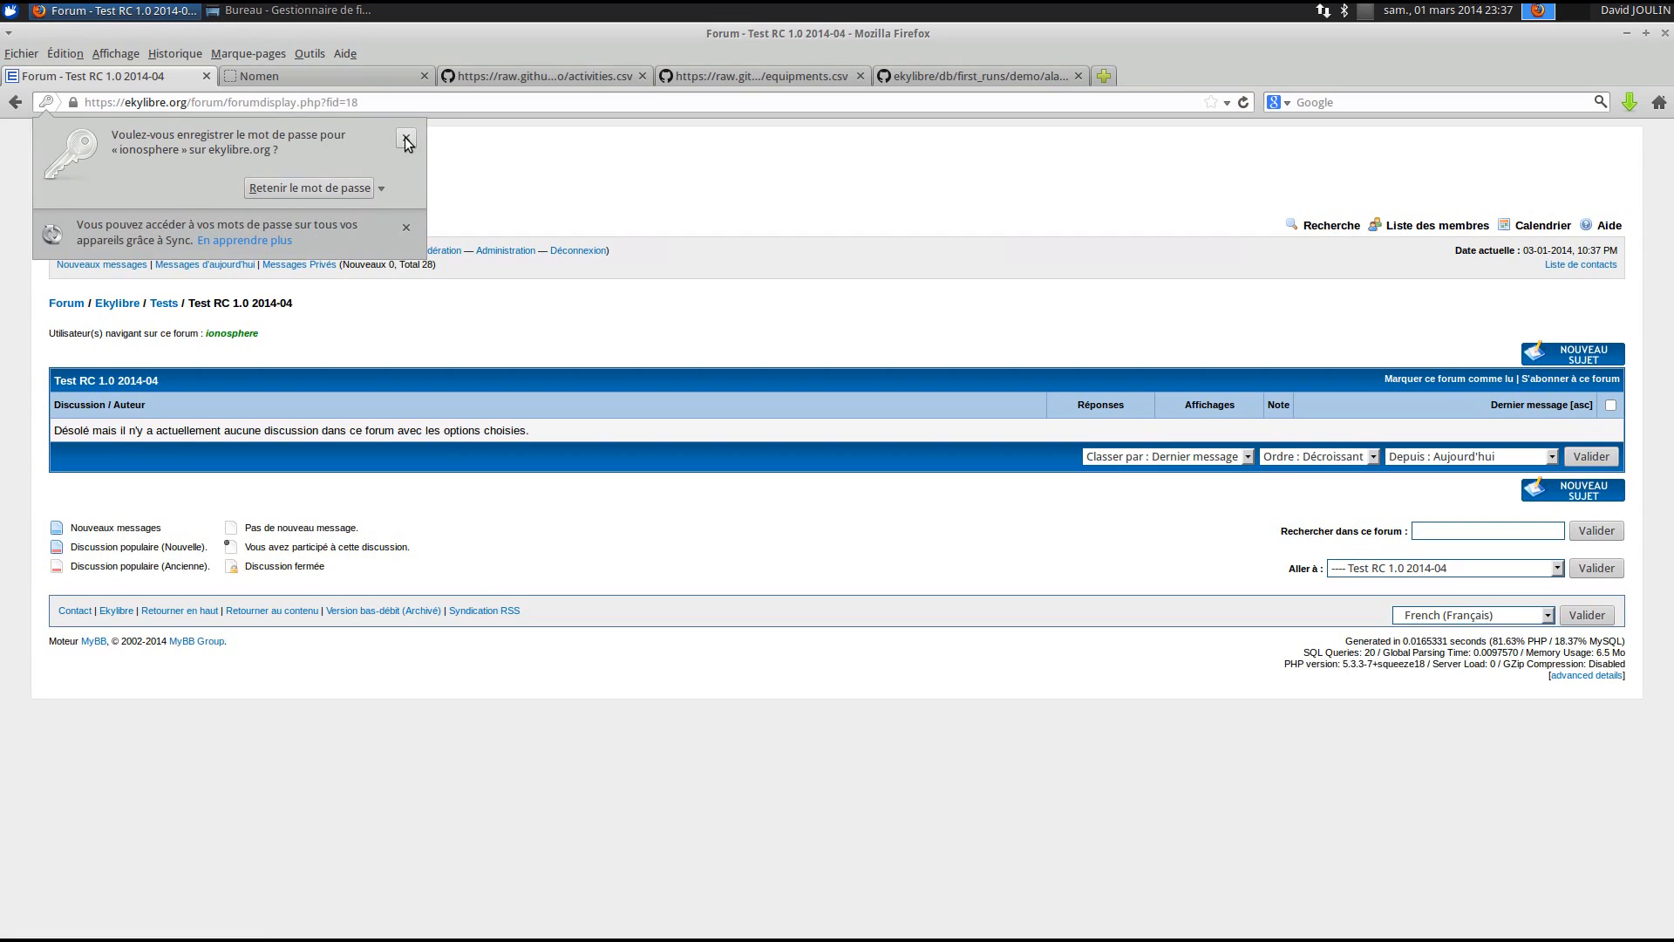
pyautogui.click(407, 137)
pyautogui.click(1576, 356)
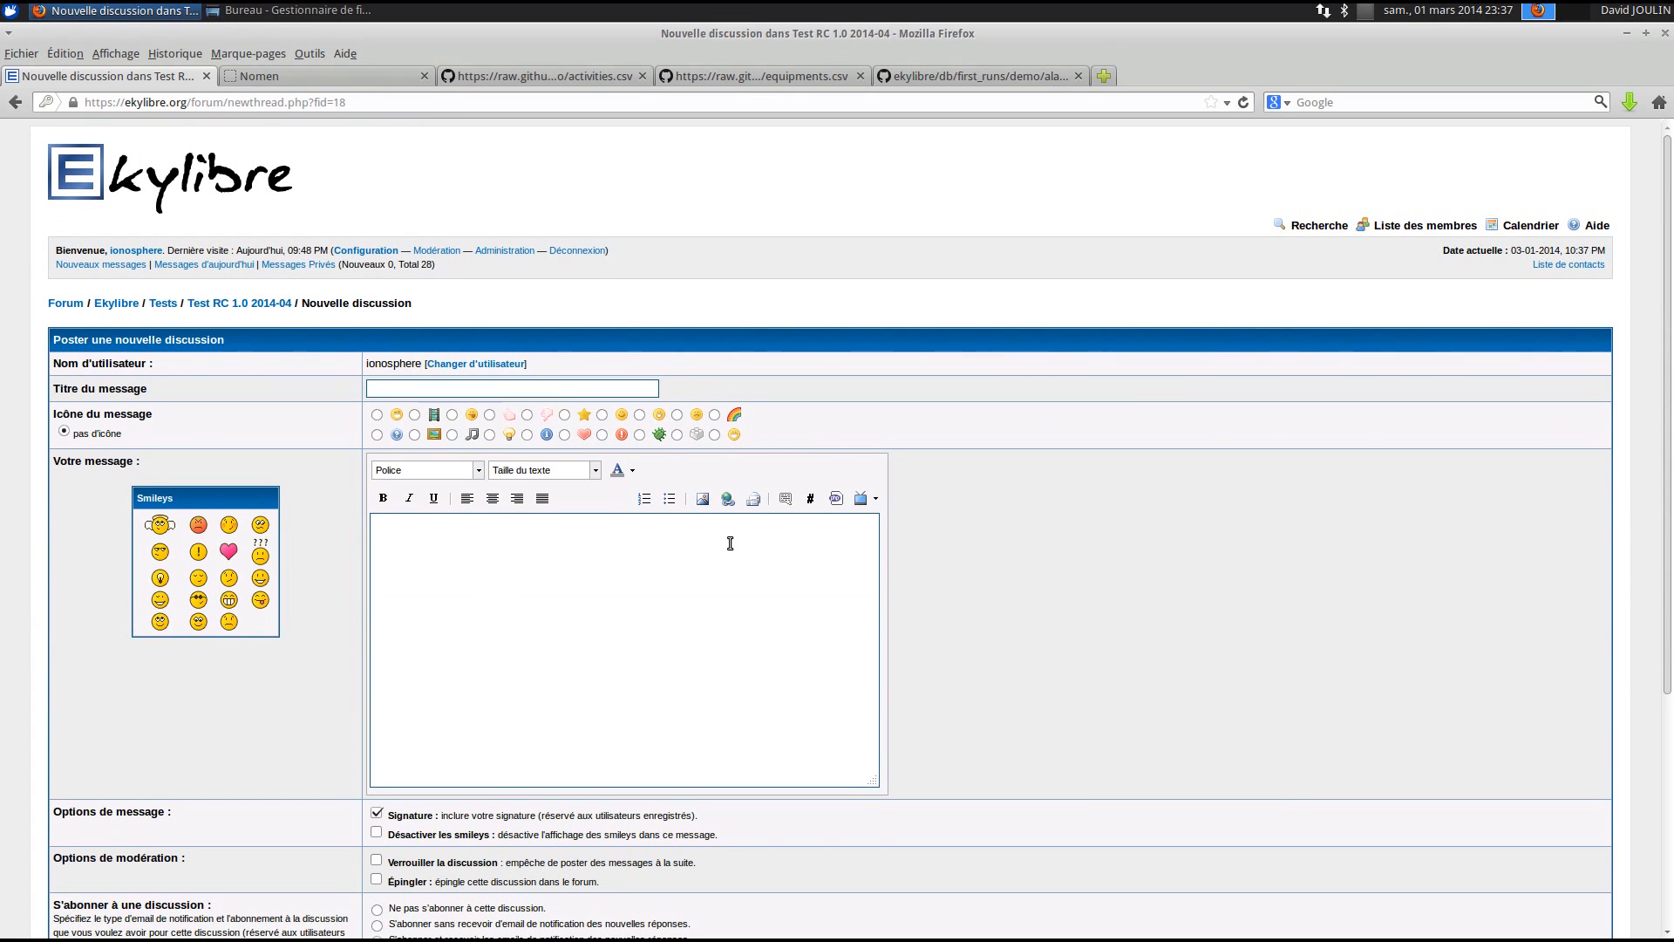
# - Look through the Nomen nomenclature, equipments.csv and matters.csv tabs on GitHub
pyautogui.click(305, 81)
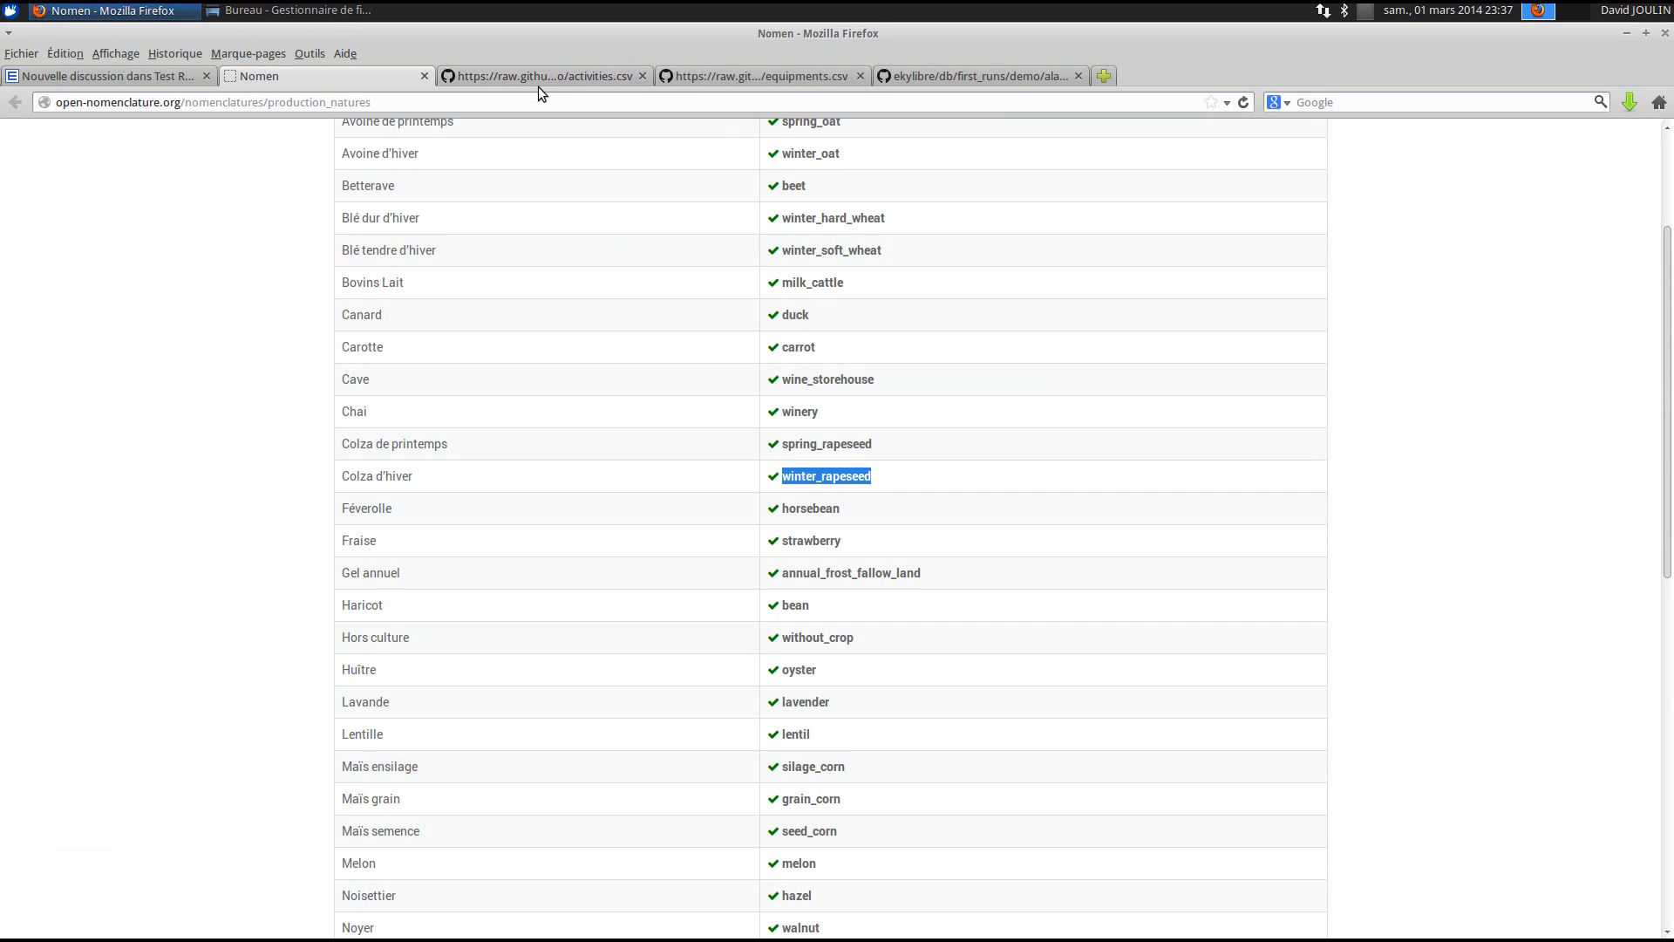
pyautogui.click(621, 274)
pyautogui.click(767, 76)
pyautogui.click(985, 75)
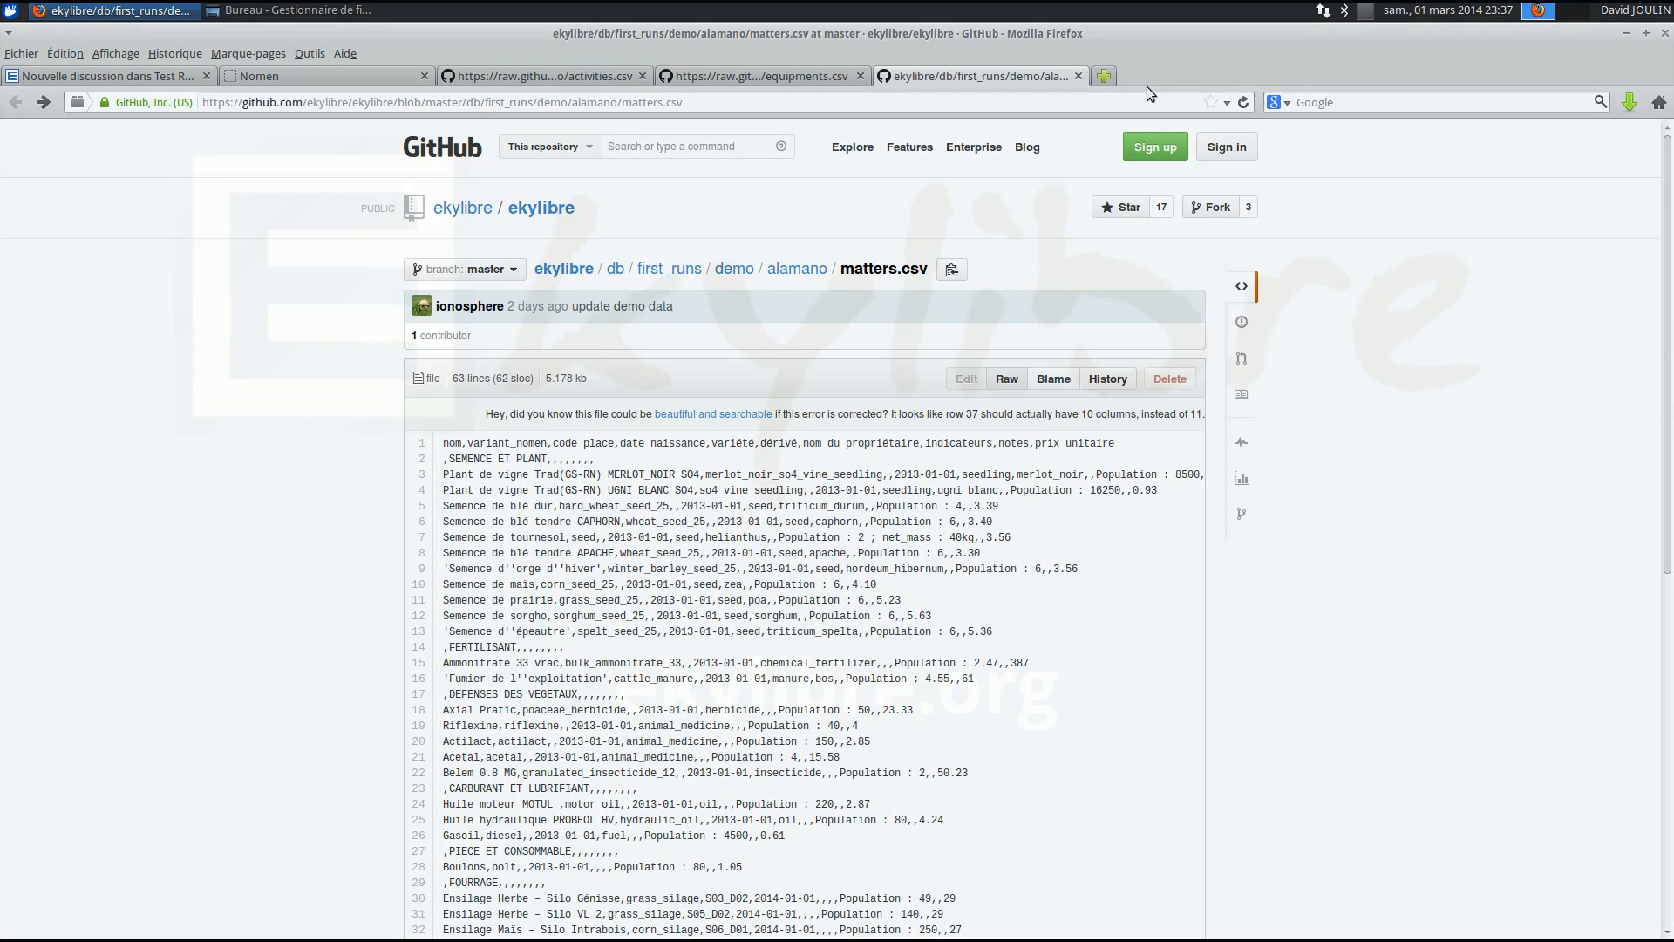